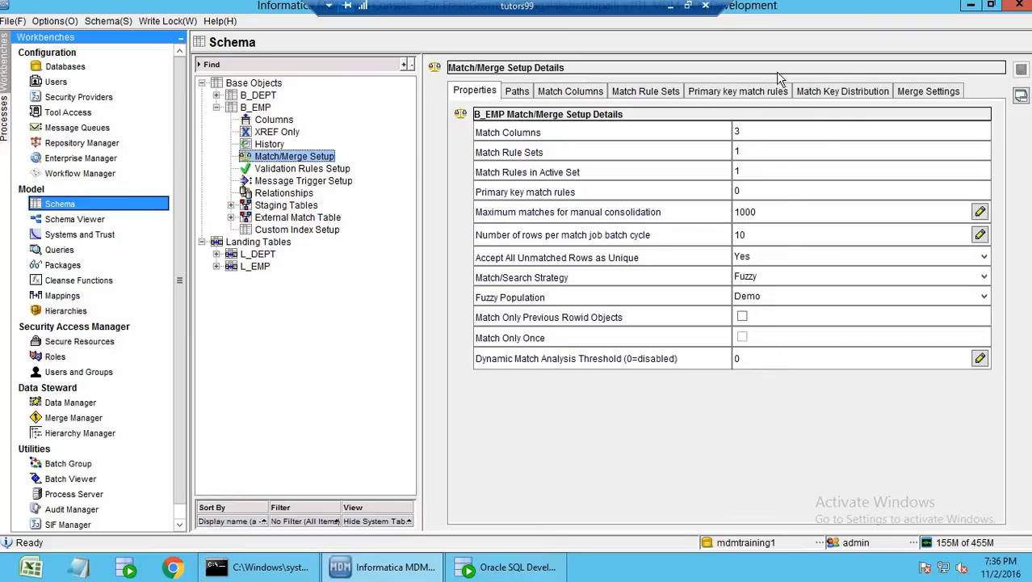
{"action": "left_click", "coordinate": [969, 7]}
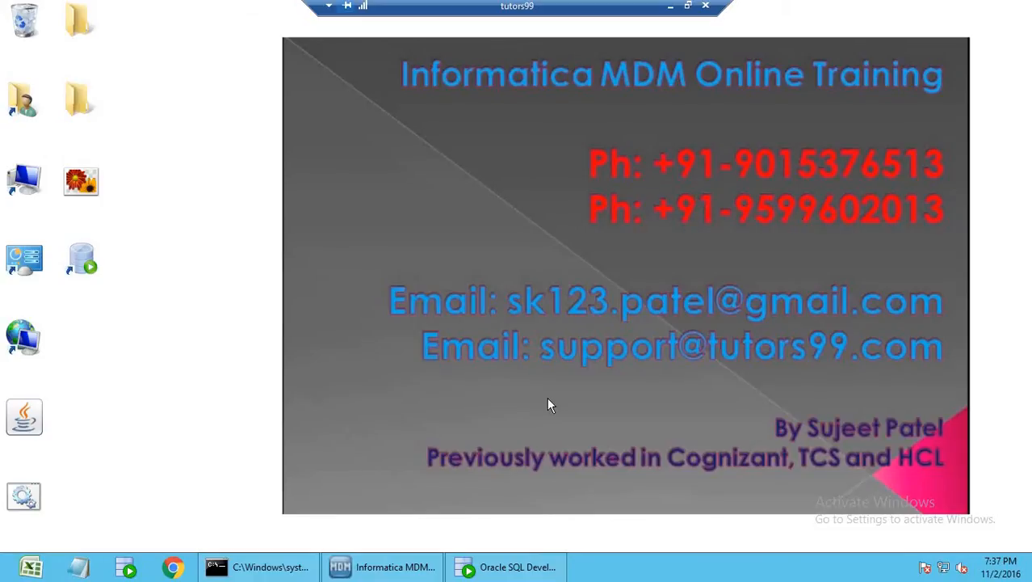
{"action": "left_click", "coordinate": [395, 569]}
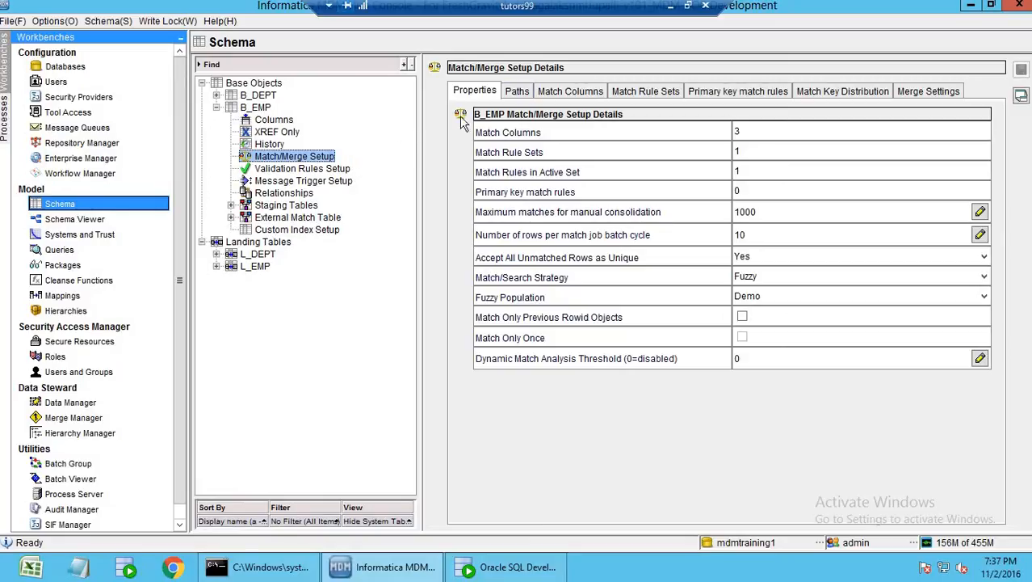
Examine B_EMP's match path components, match columns, fuzzy key width options and the rules in match rule set MTCH_RULE_SET_EMP
{"action": "left_click", "coordinate": [518, 95]}
{"action": "left_click", "coordinate": [565, 143]}
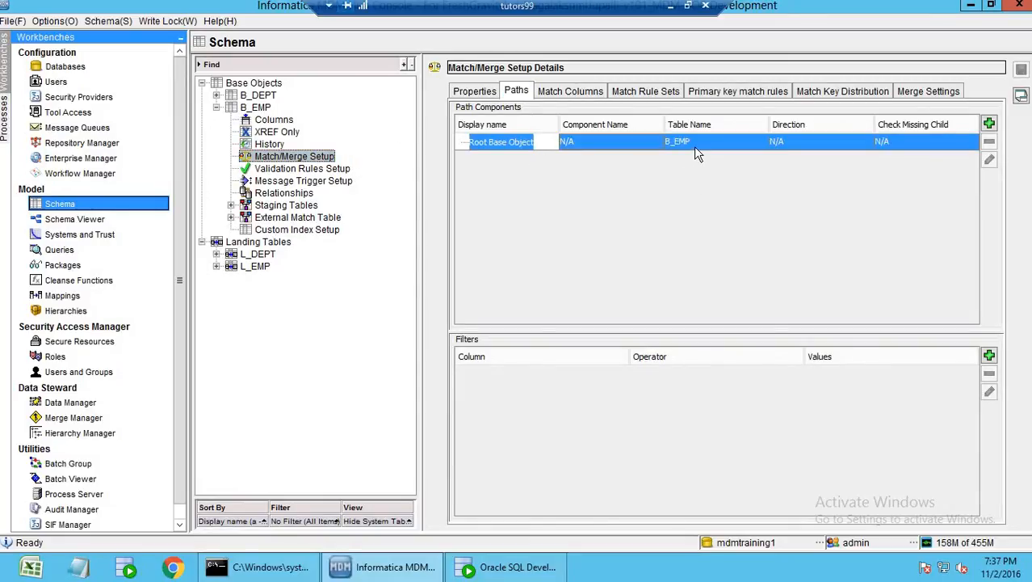
{"action": "left_click", "coordinate": [597, 99]}
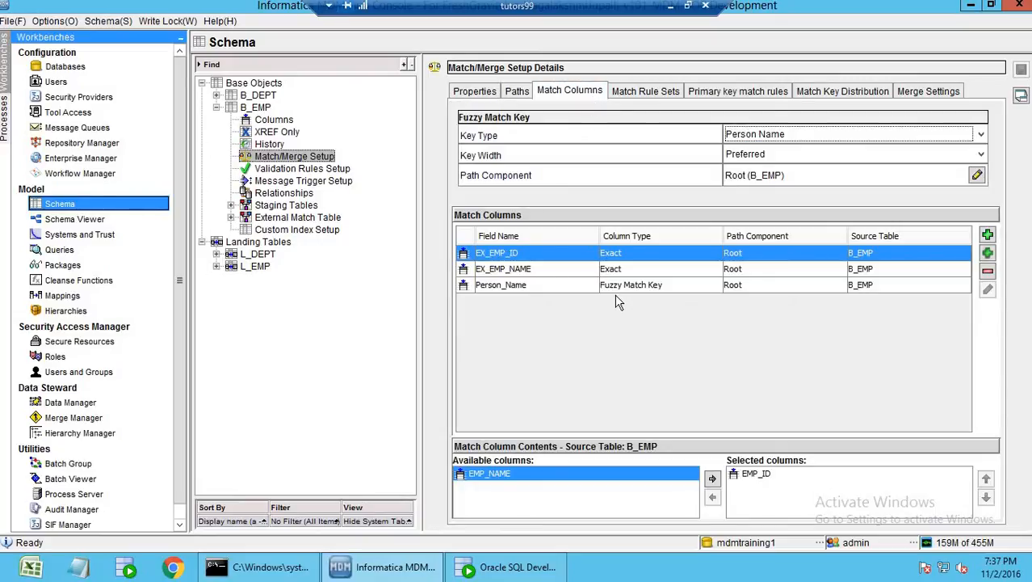
{"action": "left_click", "coordinate": [623, 269]}
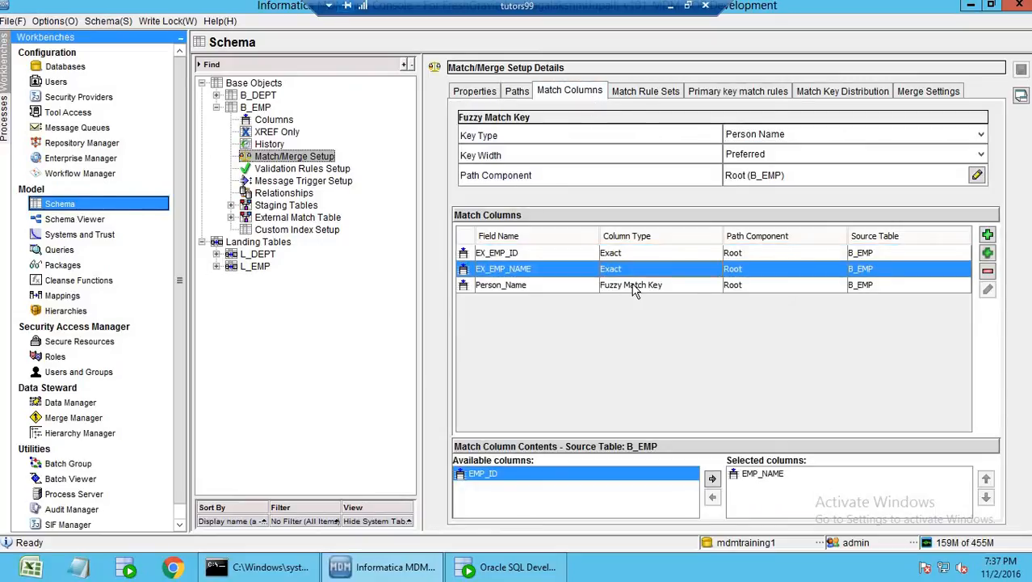
{"action": "left_click", "coordinate": [634, 288]}
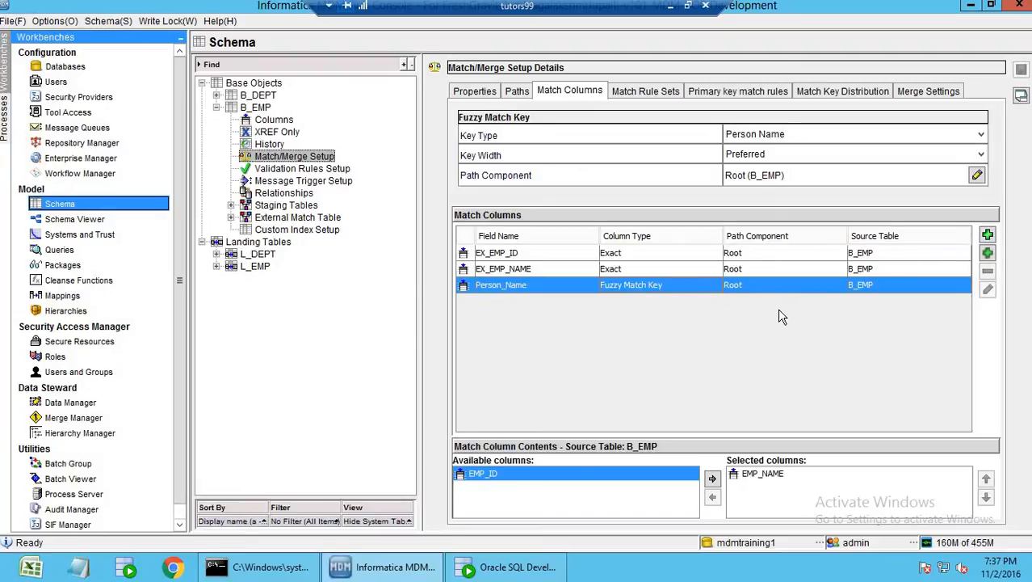
{"action": "left_click", "coordinate": [861, 153]}
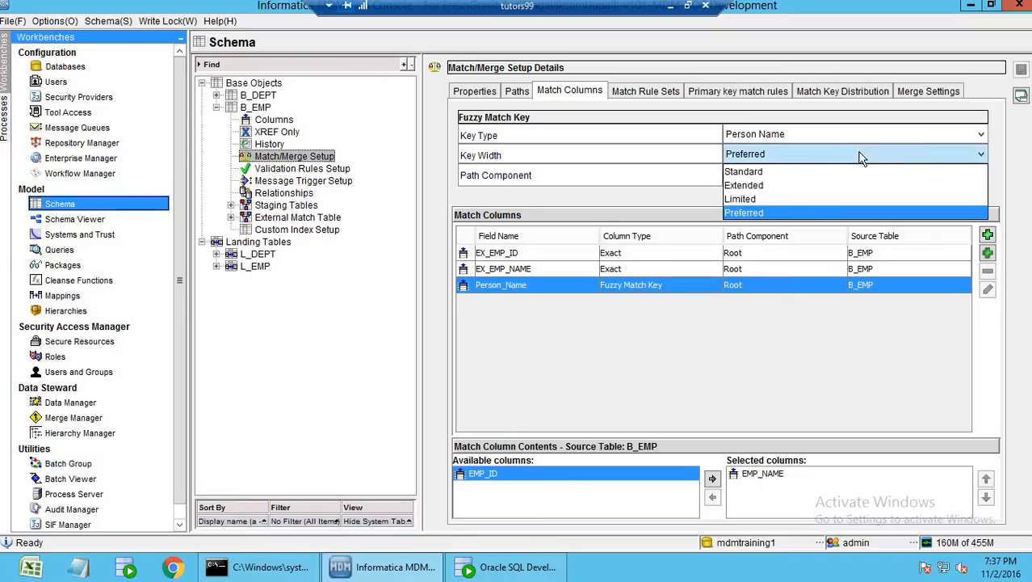
{"action": "left_click", "coordinate": [763, 212]}
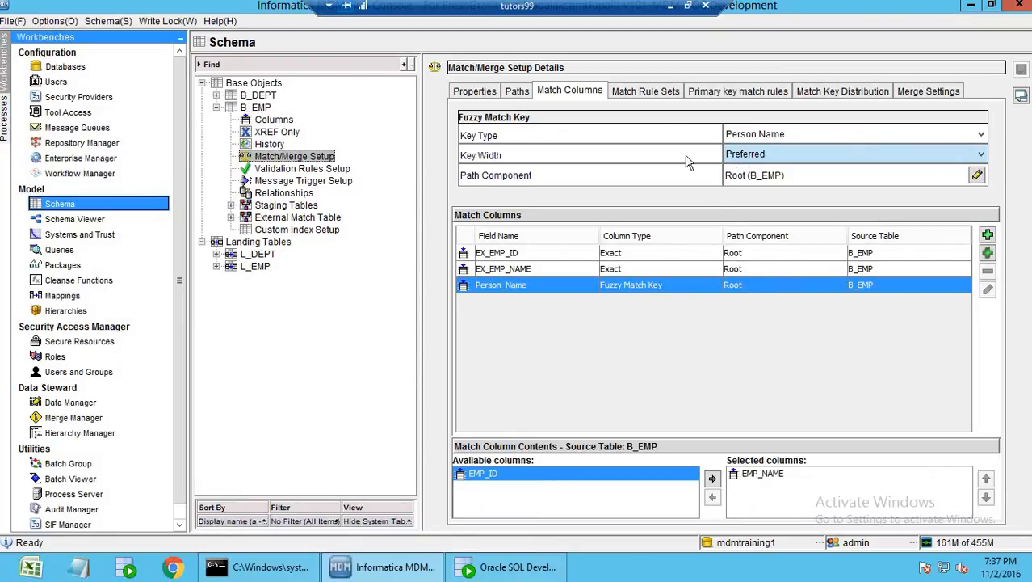
{"action": "left_click", "coordinate": [652, 92]}
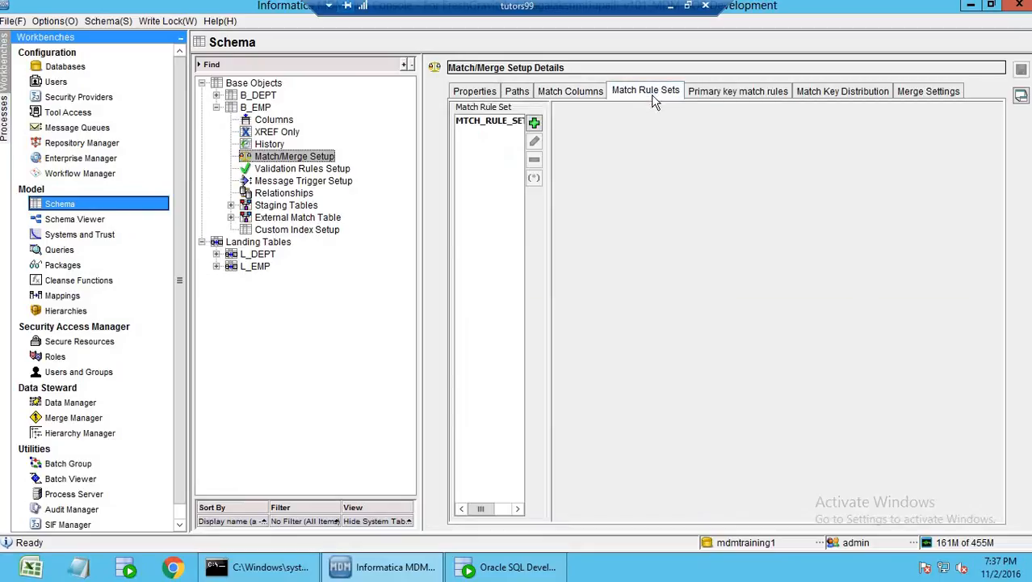
{"action": "left_click", "coordinate": [492, 121]}
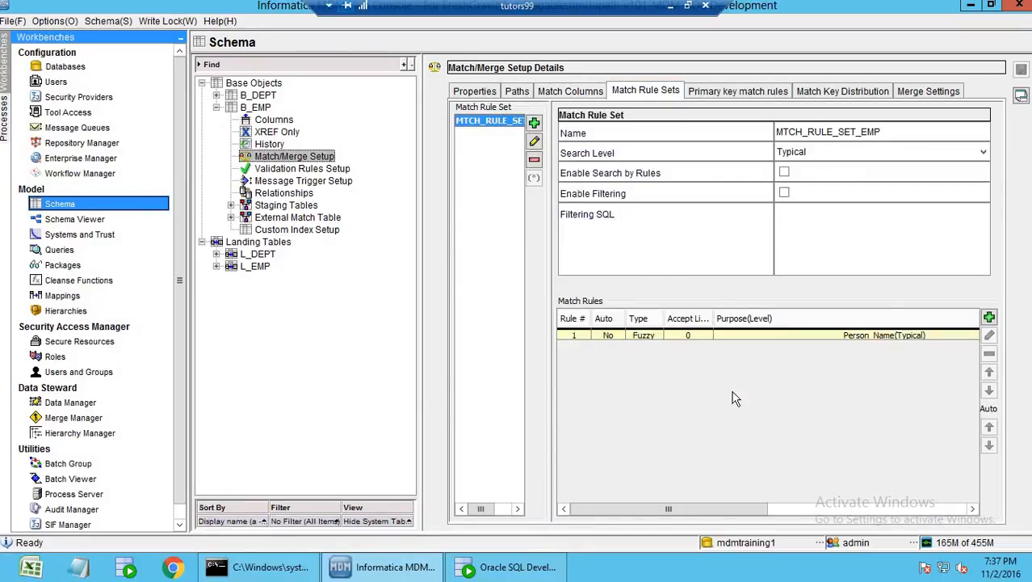
Check B_EMP's match path components and the details of its foreign key relationships to the MDM system tables
{"action": "left_click", "coordinate": [518, 93]}
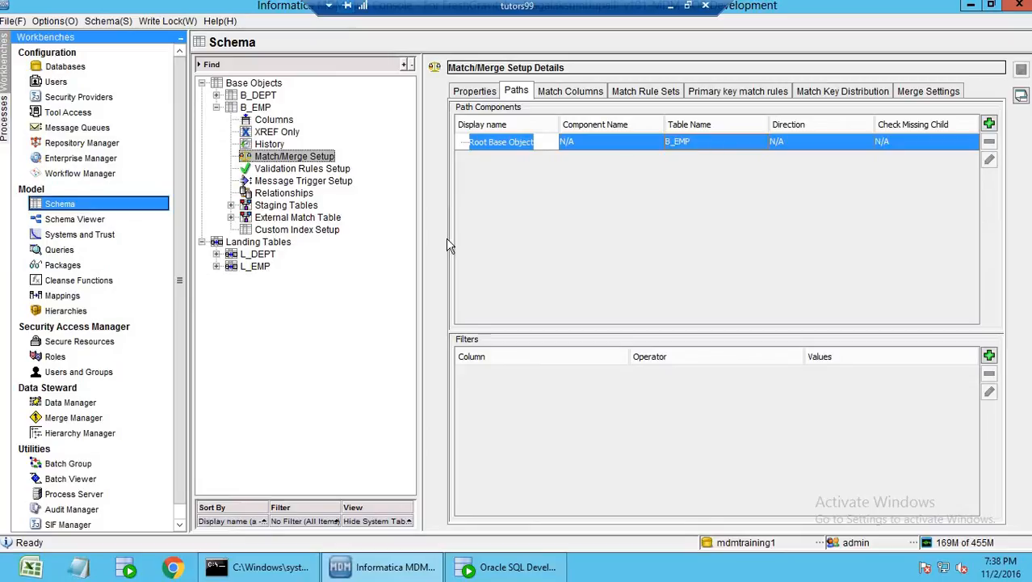
{"action": "left_click", "coordinate": [273, 195]}
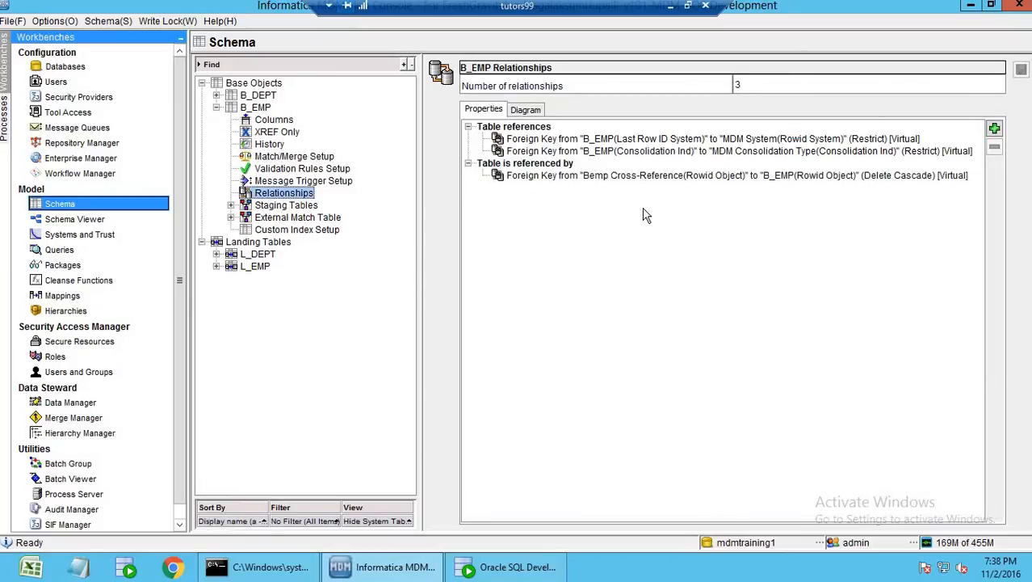
{"action": "left_click", "coordinate": [691, 151]}
{"action": "left_click", "coordinate": [690, 140]}
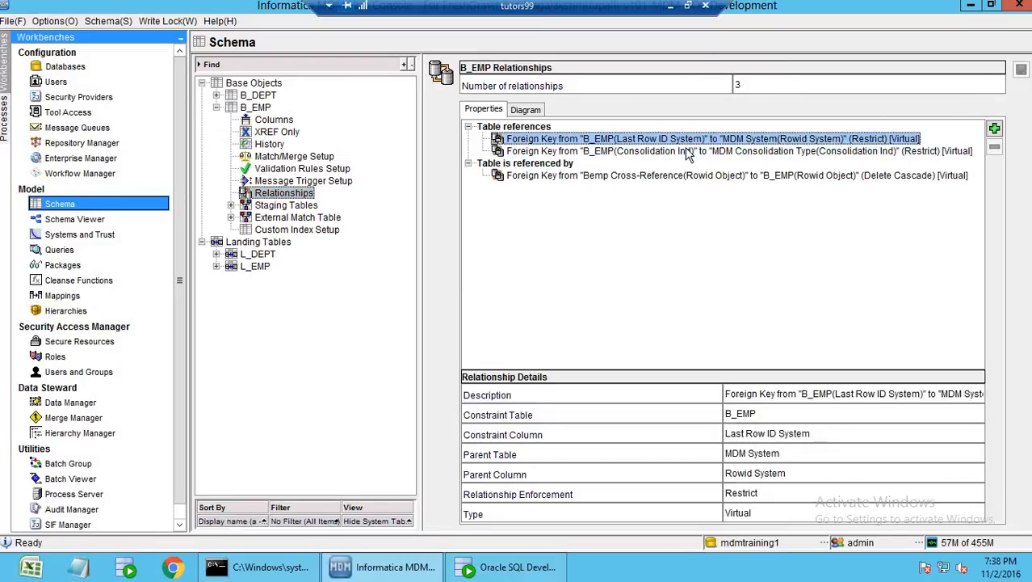
{"action": "left_click", "coordinate": [689, 151]}
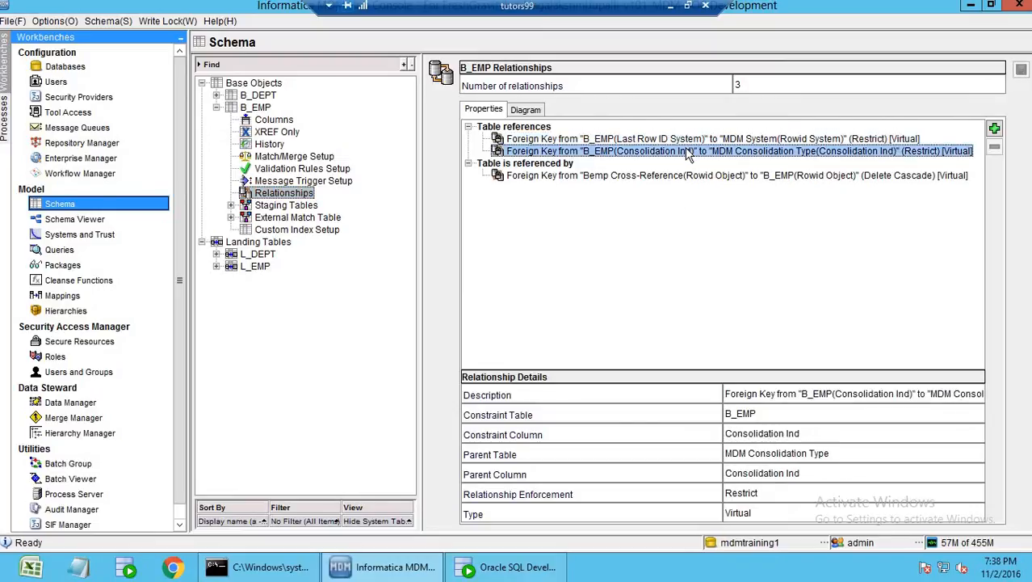
Create a landing table with display name L_ADR, keeping the default tablespaces
{"action": "left_click", "coordinate": [263, 242]}
{"action": "right_click", "coordinate": [267, 244]}
{"action": "left_click", "coordinate": [320, 256]}
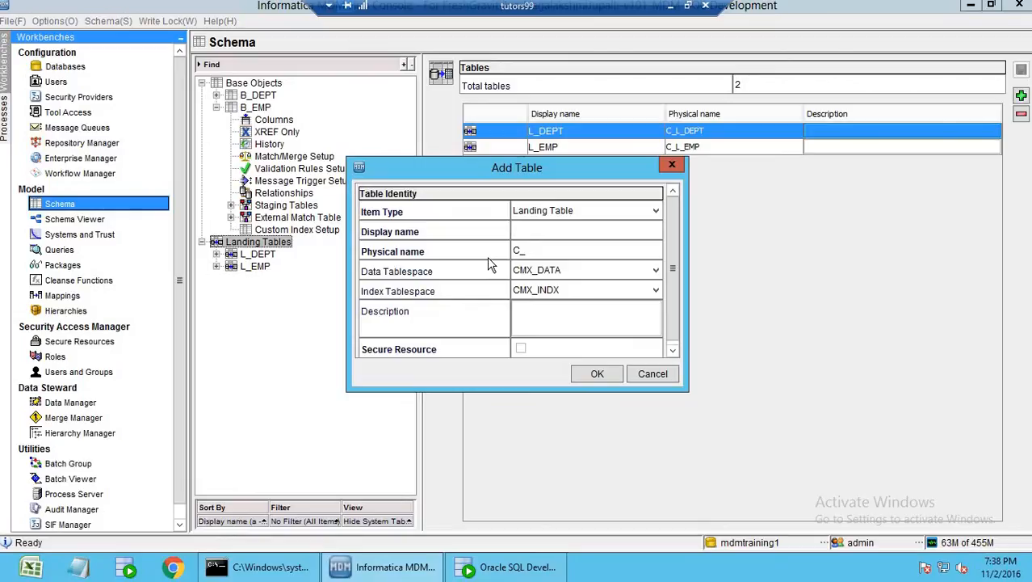
{"action": "key", "text": "Caps_Lock"}
{"action": "type", "text": "L"}
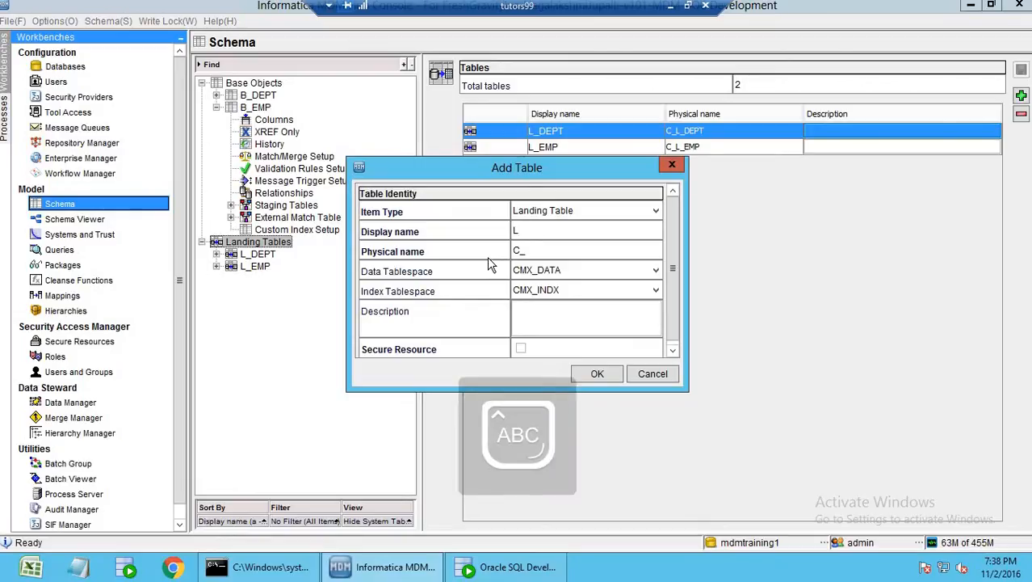
{"action": "type", "text": "_ADR"}
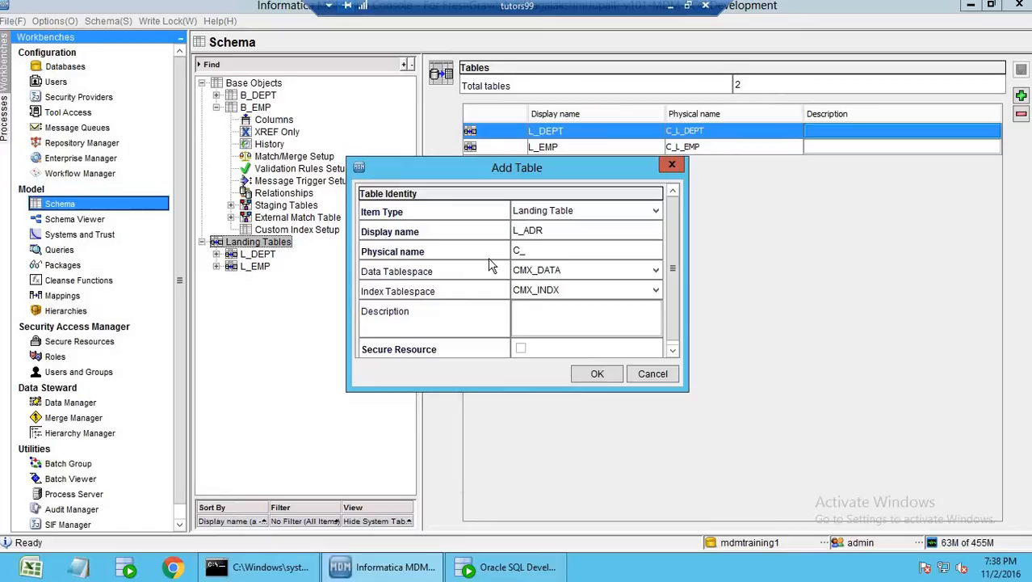
{"action": "key", "text": "Tab"}
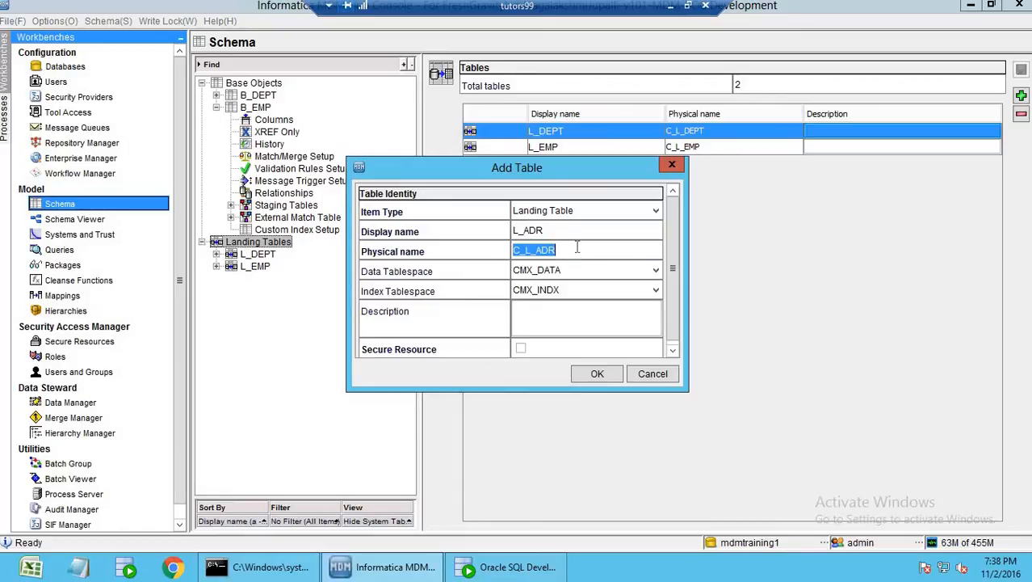
{"action": "left_click", "coordinate": [596, 375]}
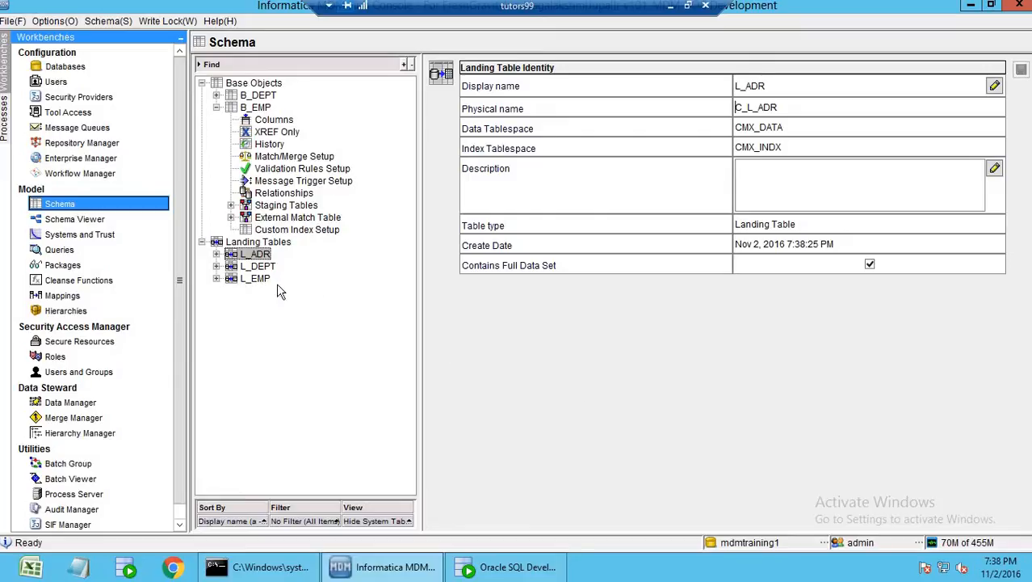
Add the VARCHAR columns ADR_ID and ADR_LINE1, each with length 50, to the L_ADR landing table
{"action": "left_click", "coordinate": [216, 253]}
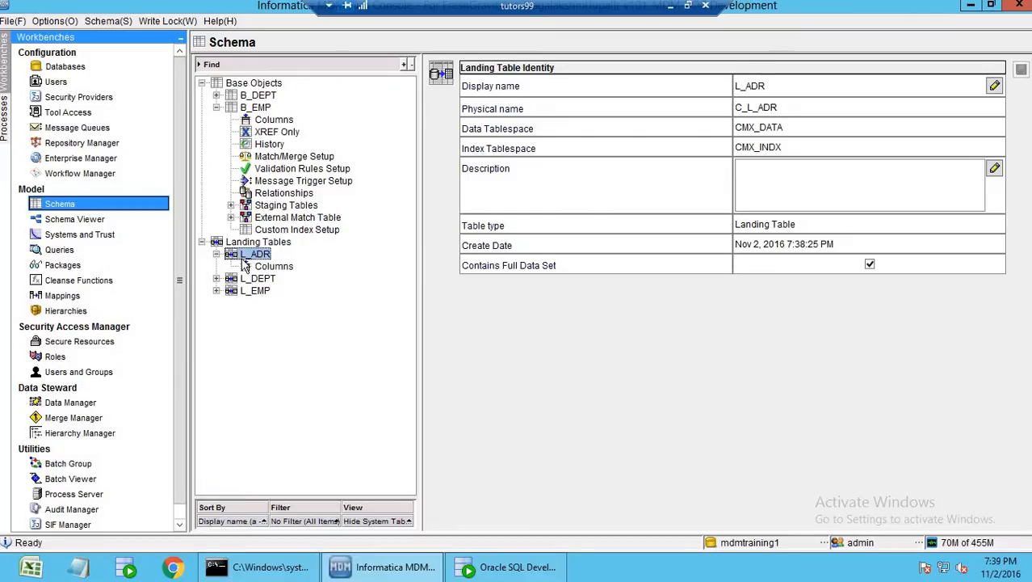
{"action": "left_click", "coordinate": [273, 267]}
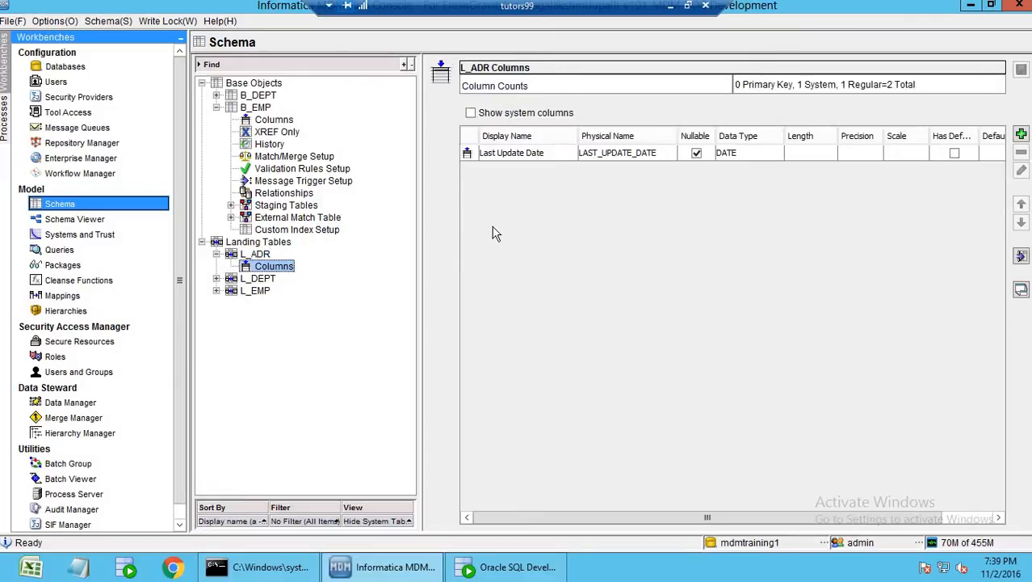
{"action": "left_click", "coordinate": [1021, 134]}
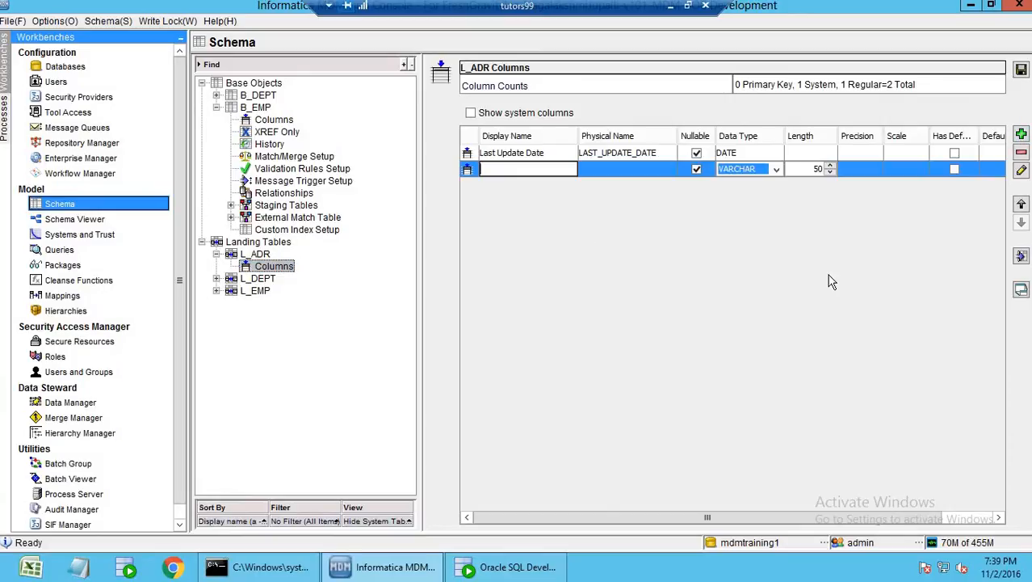
{"action": "type", "text": "ADR_ID"}
{"action": "key", "text": "Return"}
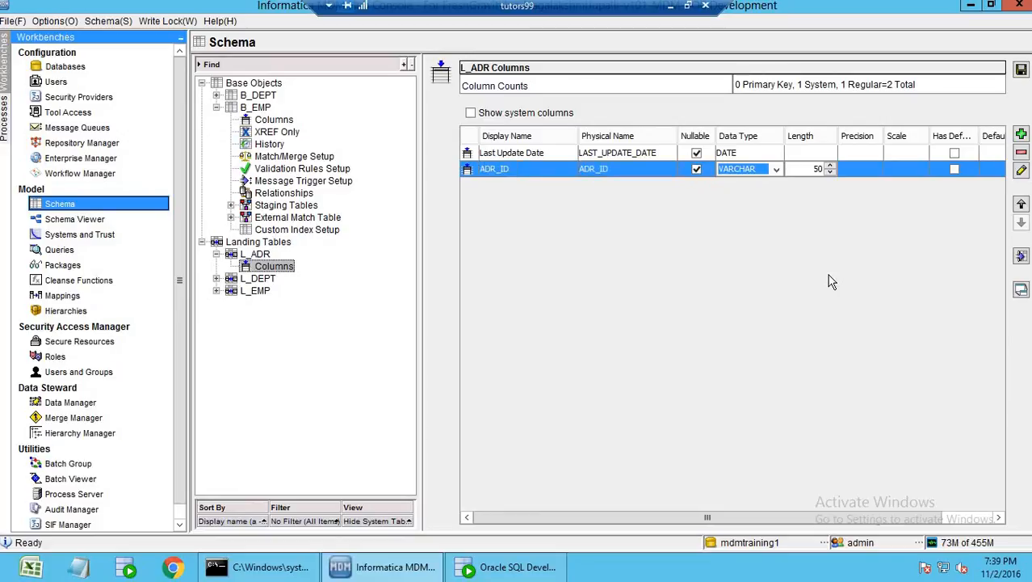
{"action": "left_click", "coordinate": [1021, 135]}
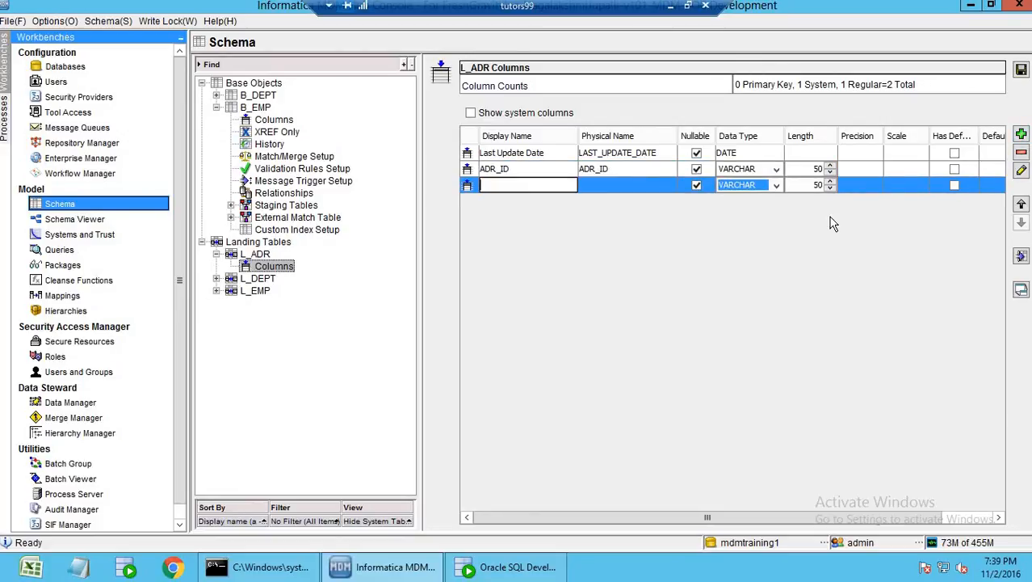
{"action": "type", "text": "ADR_LINE1"}
Add the VARCHAR columns STAE_CD and ZIPCODE, each with length 50, to L_ADR and save the table
{"action": "left_click", "coordinate": [1021, 135]}
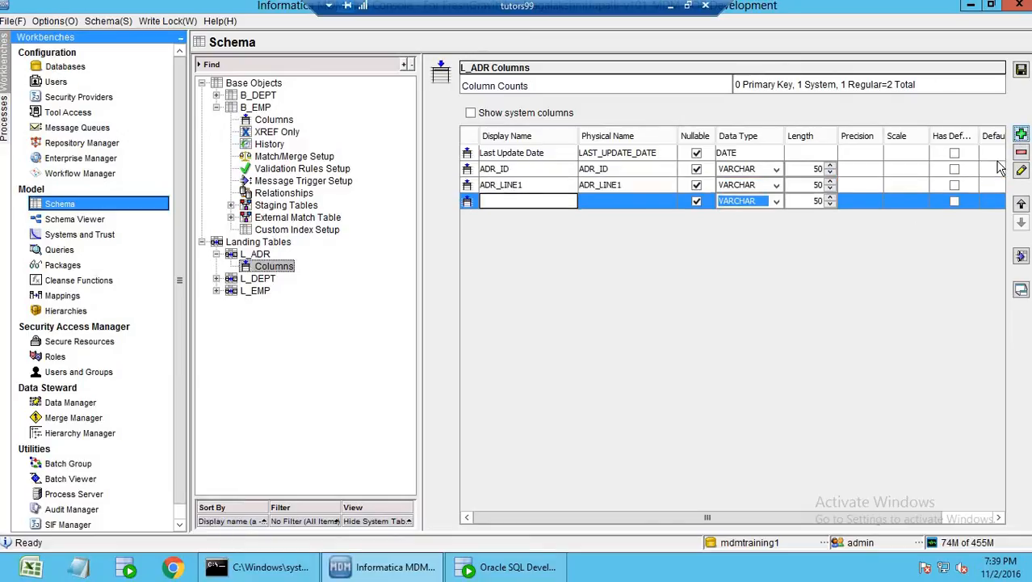
{"action": "type", "text": "STAE_CD"}
{"action": "left_click", "coordinate": [1021, 134]}
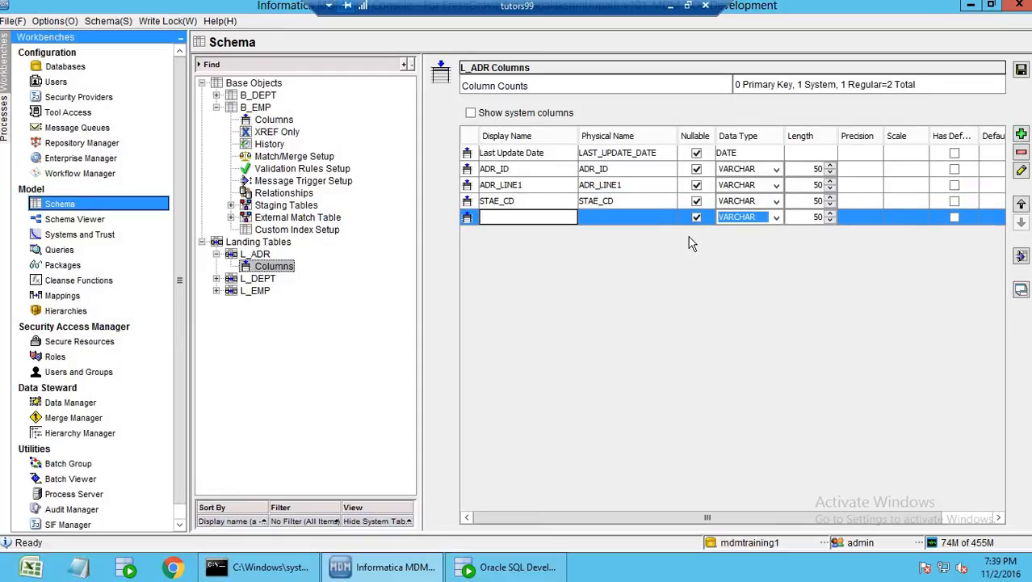
{"action": "type", "text": "ZIPCODE"}
{"action": "key", "text": "Return"}
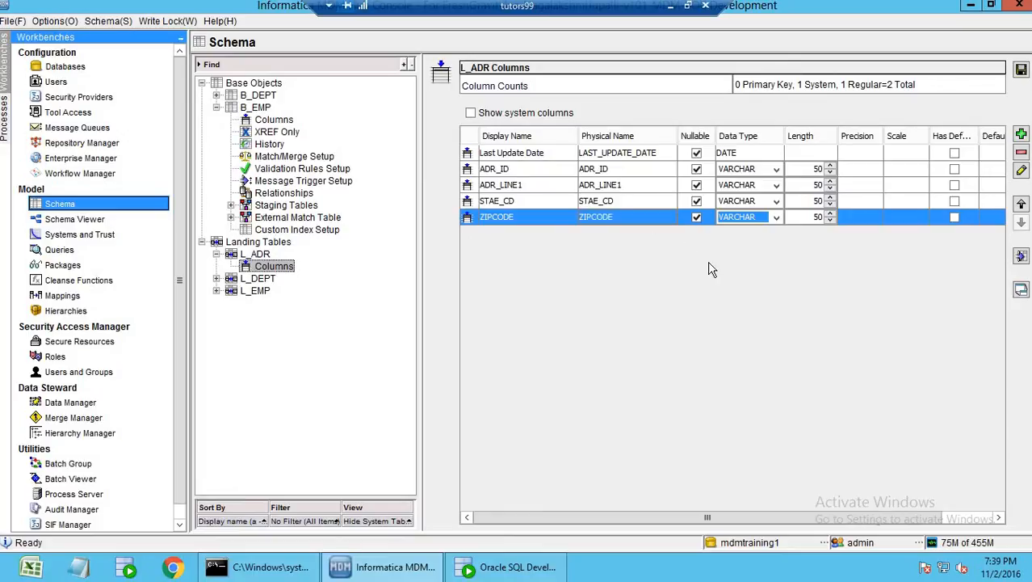
{"action": "left_click", "coordinate": [1018, 72]}
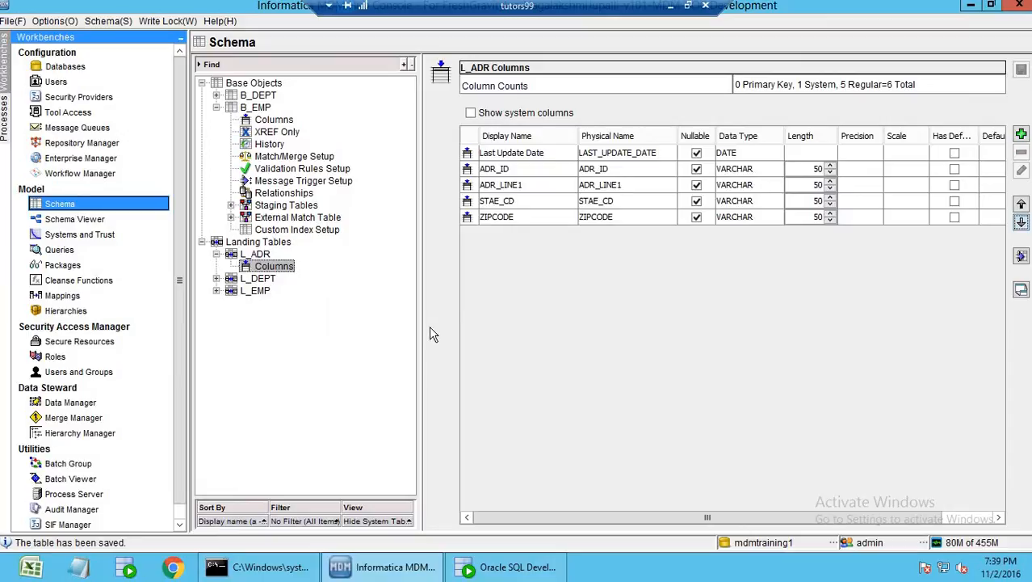
Create a base object with display name B_ADR, keeping the default tablespaces and secure resource setting
{"action": "left_click", "coordinate": [257, 85]}
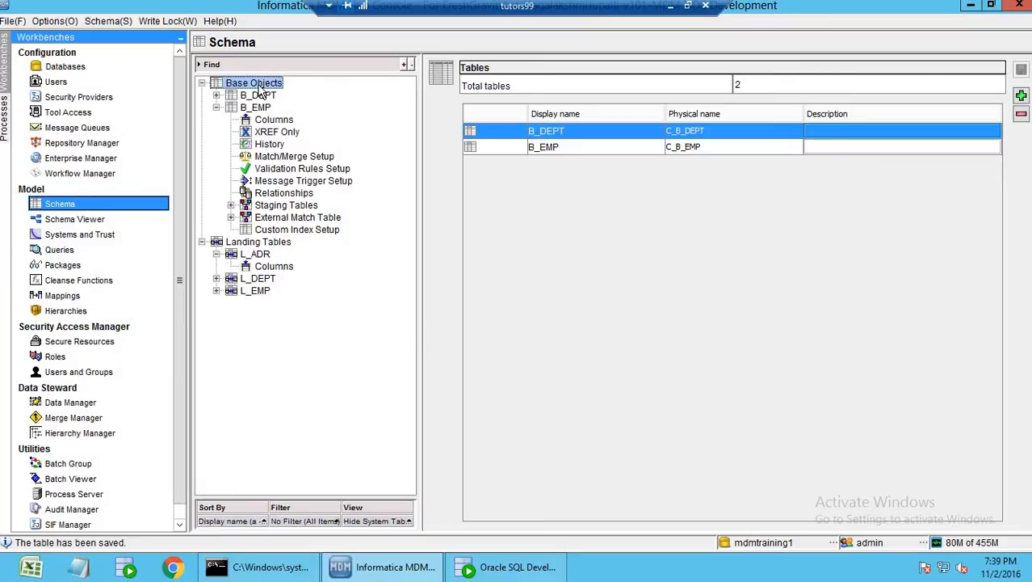
{"action": "right_click", "coordinate": [260, 91]}
{"action": "left_click", "coordinate": [311, 95]}
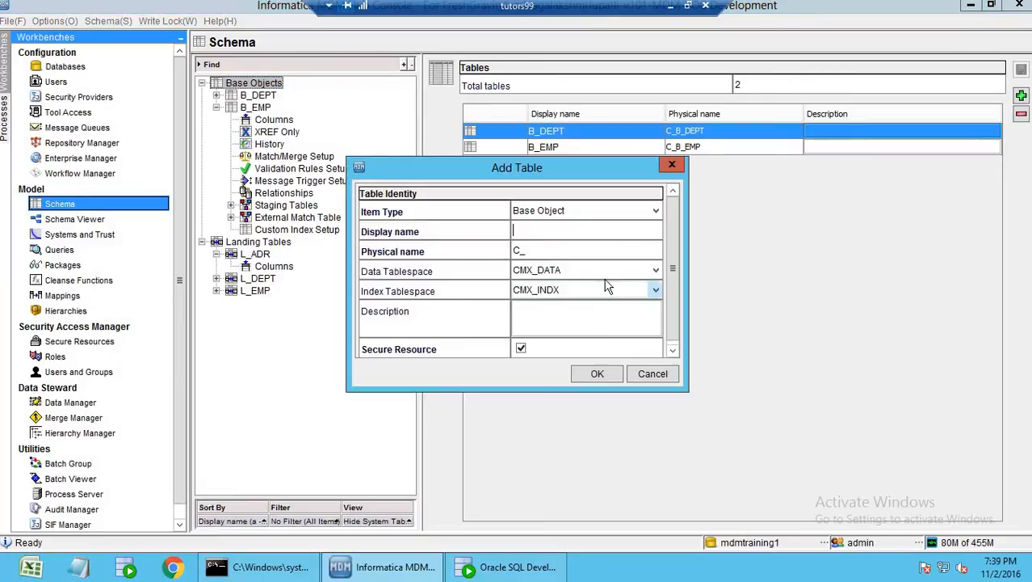
{"action": "type", "text": "B_"}
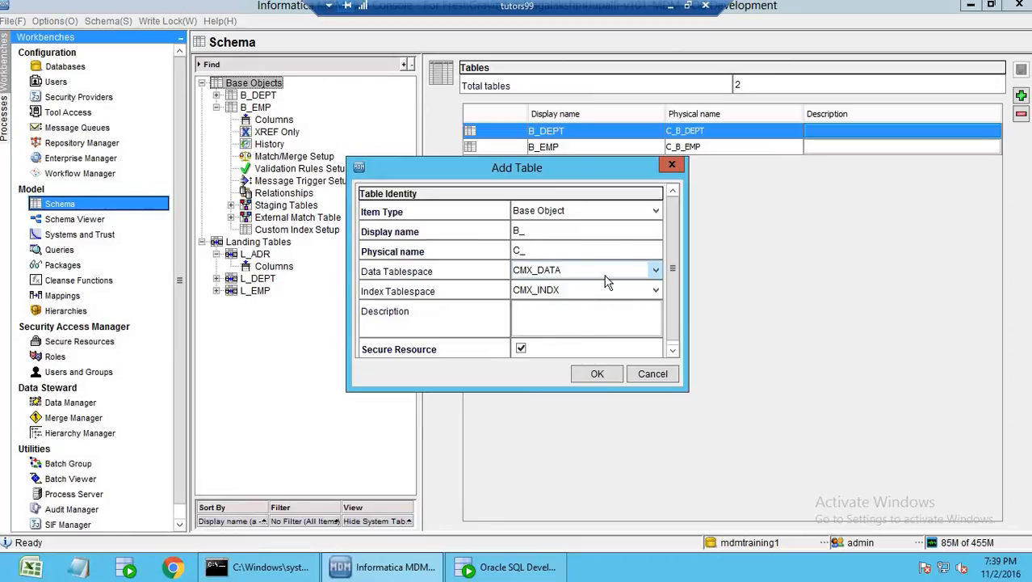
{"action": "type", "text": "DR"}
{"action": "key", "text": "Tab"}
{"action": "left_click", "coordinate": [596, 374]}
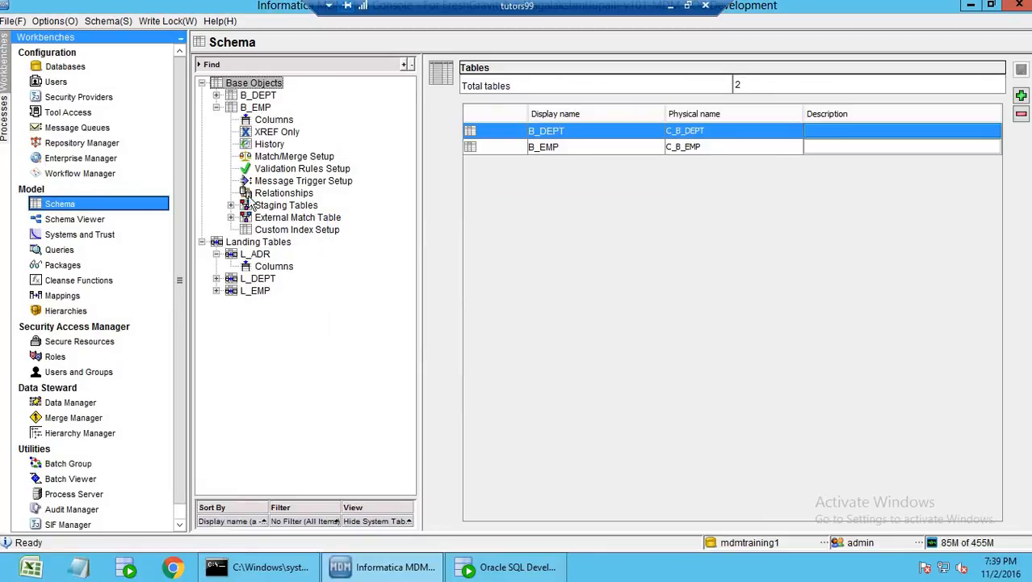
Add the VARCHAR columns ADR_ID and ADR_LINE1, each with length 50, to the B_ADR base object
{"action": "left_click", "coordinate": [217, 120]}
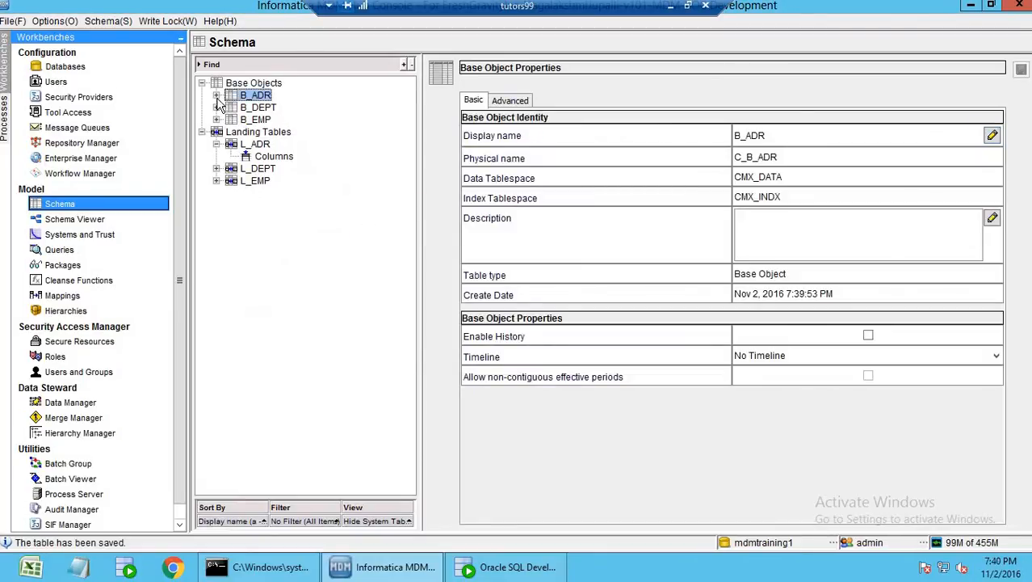
{"action": "left_click", "coordinate": [217, 96]}
{"action": "left_click", "coordinate": [273, 110]}
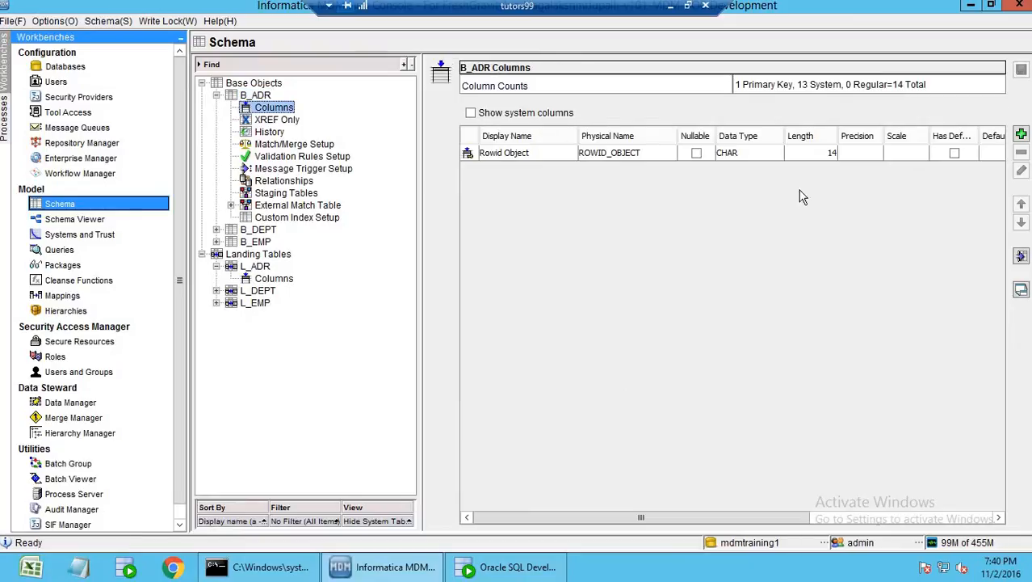
{"action": "left_click", "coordinate": [1021, 135]}
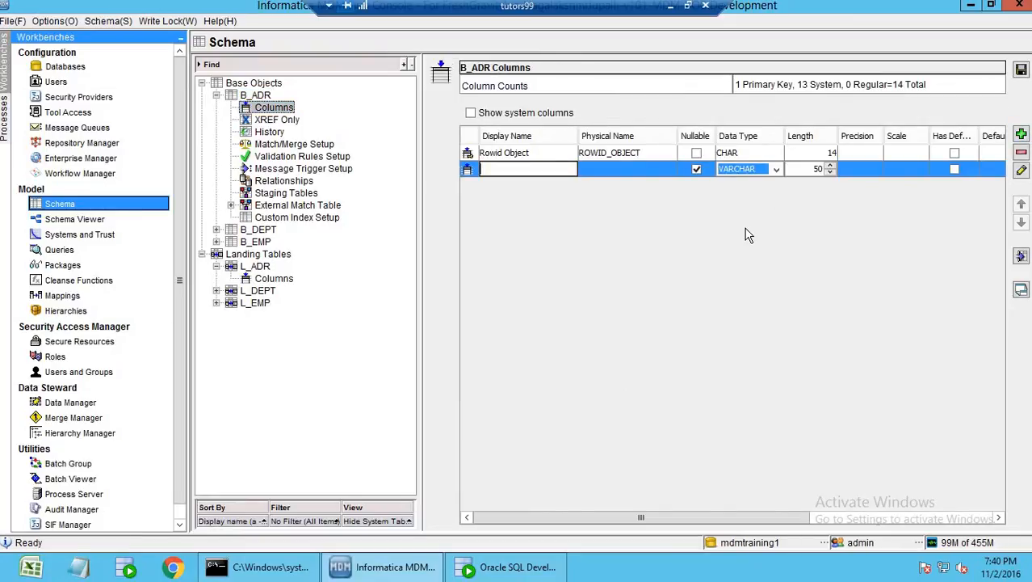
{"action": "type", "text": "ADR_I"}
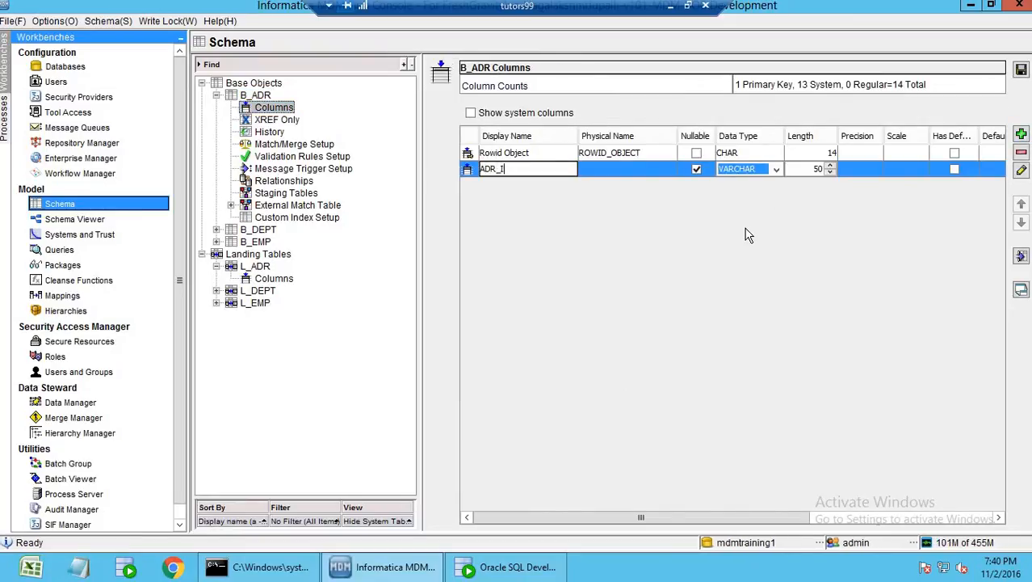
{"action": "type", "text": "D"}
{"action": "key", "text": "Return"}
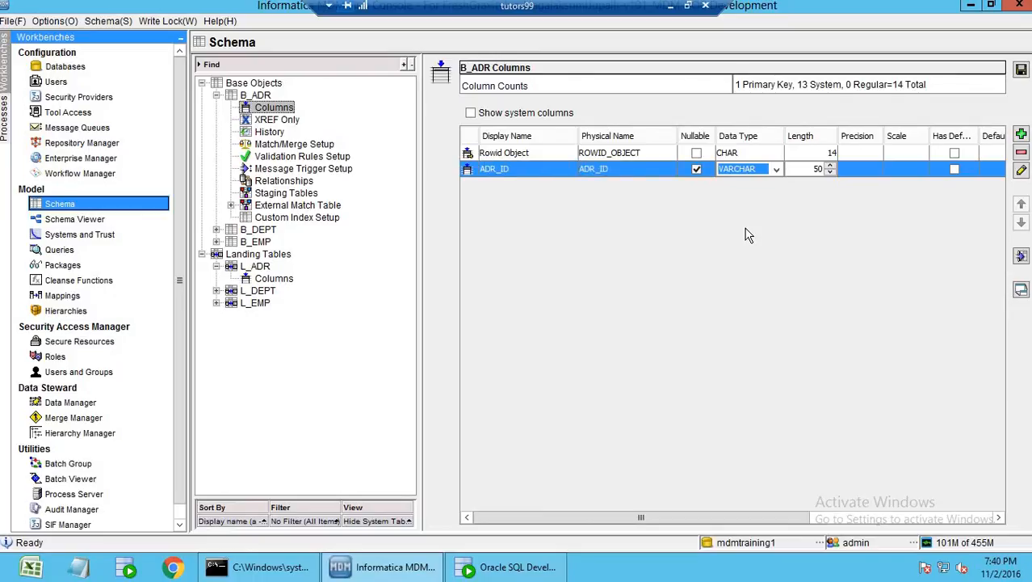
{"action": "left_click", "coordinate": [1021, 135]}
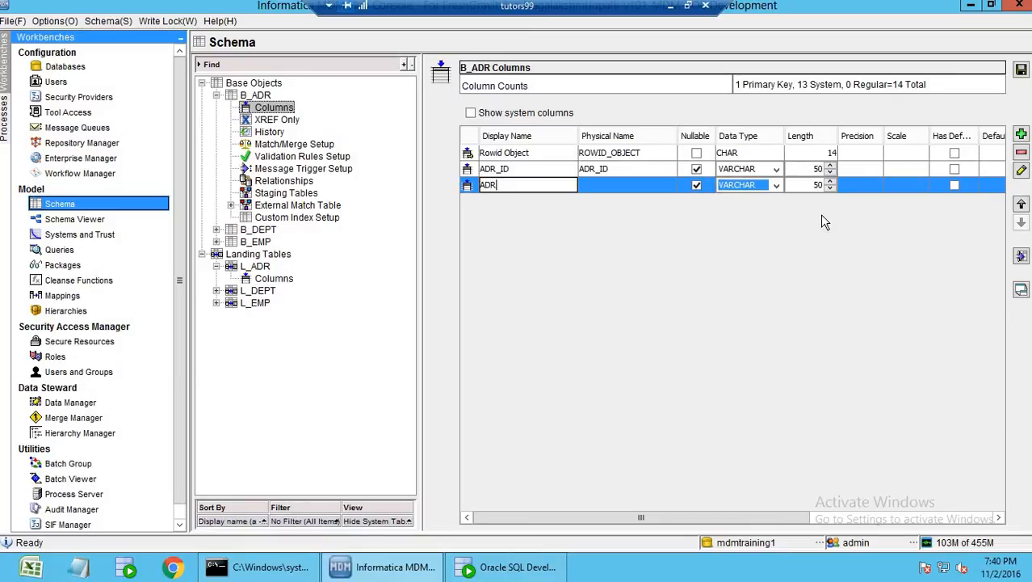
{"action": "type", "text": "ADR_LINE1"}
{"action": "key", "text": "Return"}
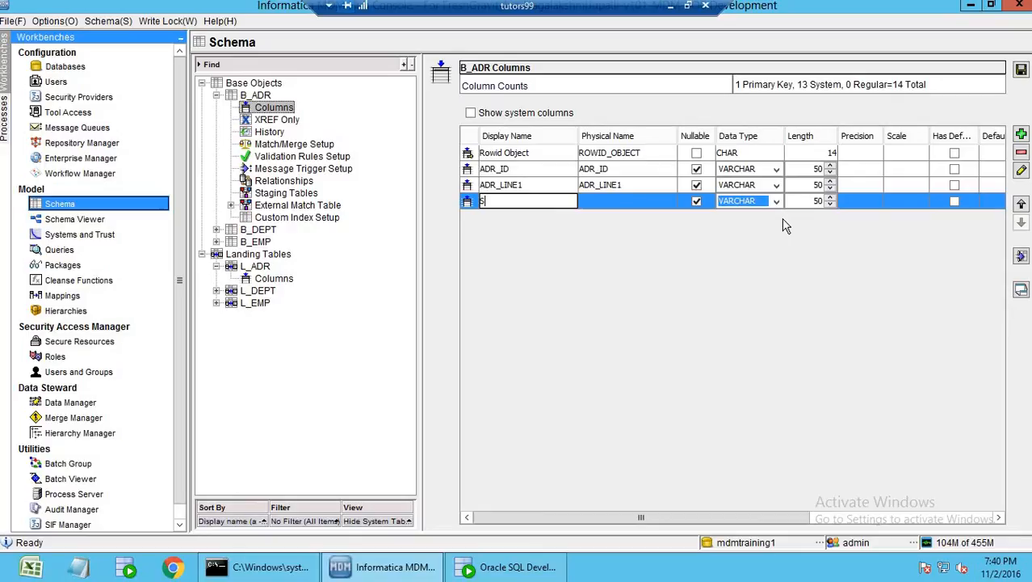
Add the VARCHAR columns STATE_CD and ZIPCODE, each with length 50, to B_ADR and save the table
{"action": "type", "text": "STAE_CD"}
{"action": "key", "text": "Home"}
{"action": "key", "text": "Right"}
{"action": "key", "text": "Right"}
{"action": "key", "text": "Right"}
{"action": "type", "text": "R"}
{"action": "key", "text": "BackSpace"}
{"action": "type", "text": "T"}
{"action": "key", "text": "Return"}
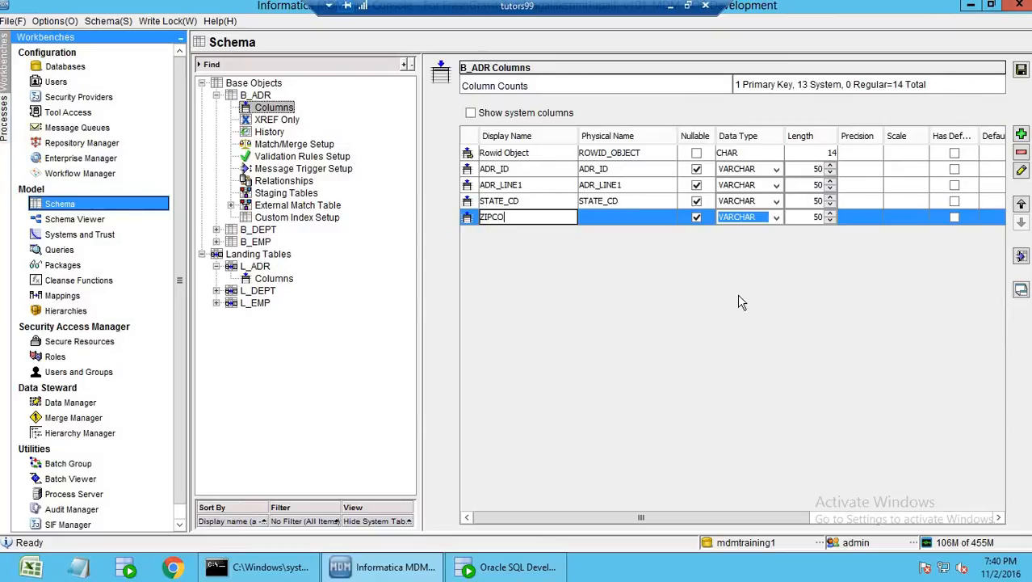
{"action": "type", "text": "ZIPCODE"}
{"action": "key", "text": "Return"}
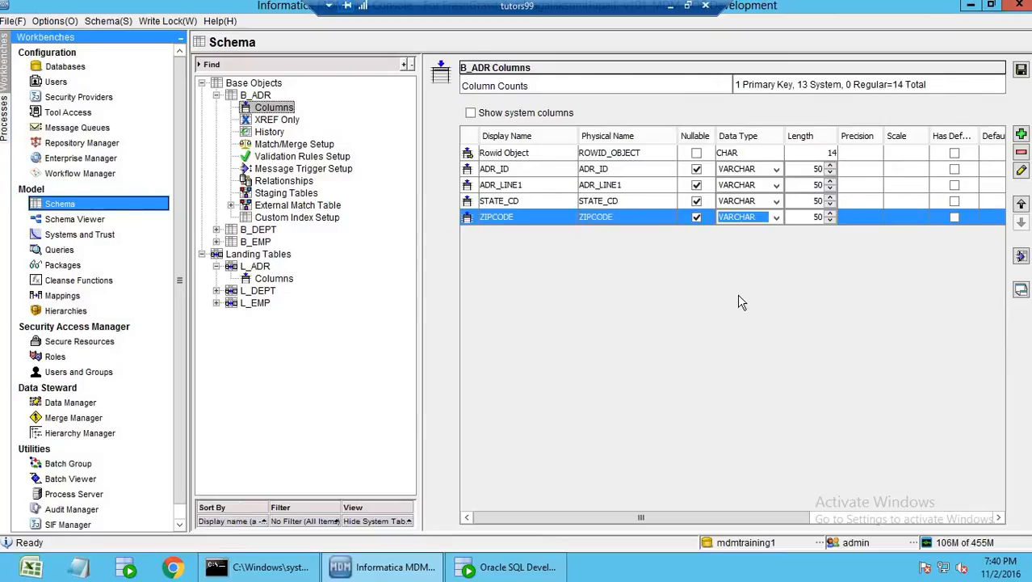
{"action": "left_click", "coordinate": [1022, 73]}
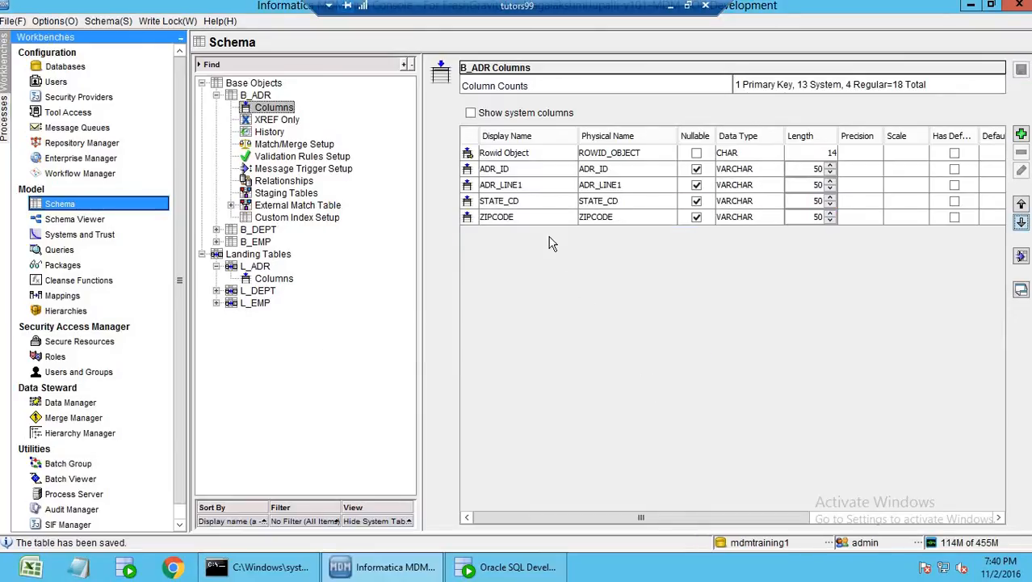
{"action": "left_click", "coordinate": [489, 169]}
{"action": "left_click_drag", "start_coordinate": [759, 517], "coordinate": [896, 516]}
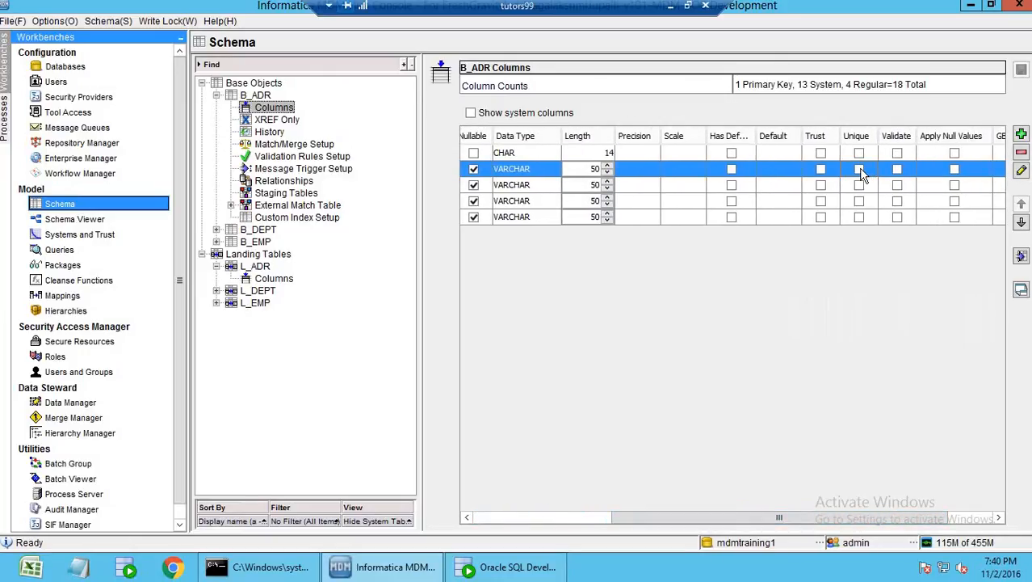
{"action": "left_click", "coordinate": [1021, 170]}
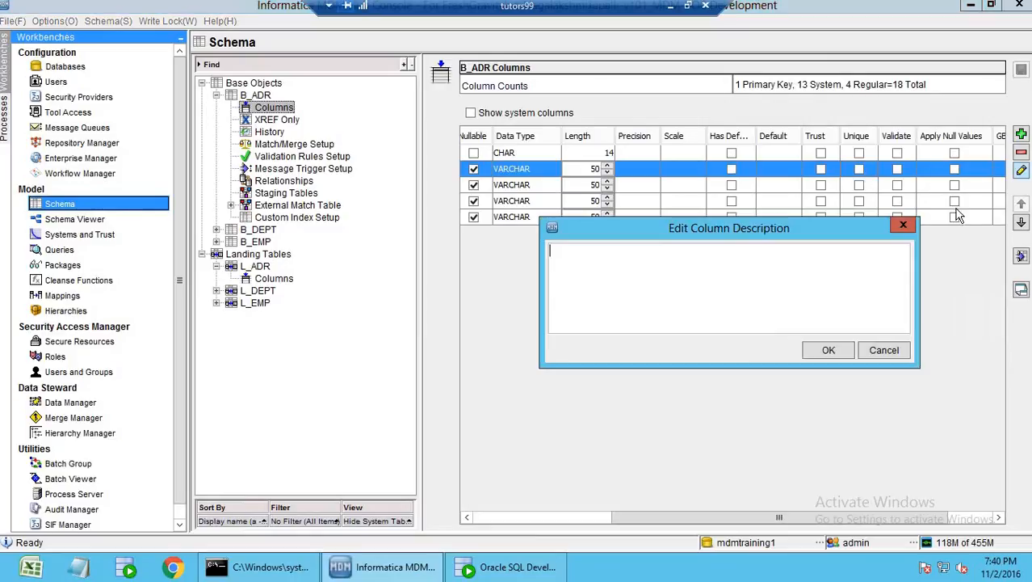
{"action": "left_click", "coordinate": [885, 350]}
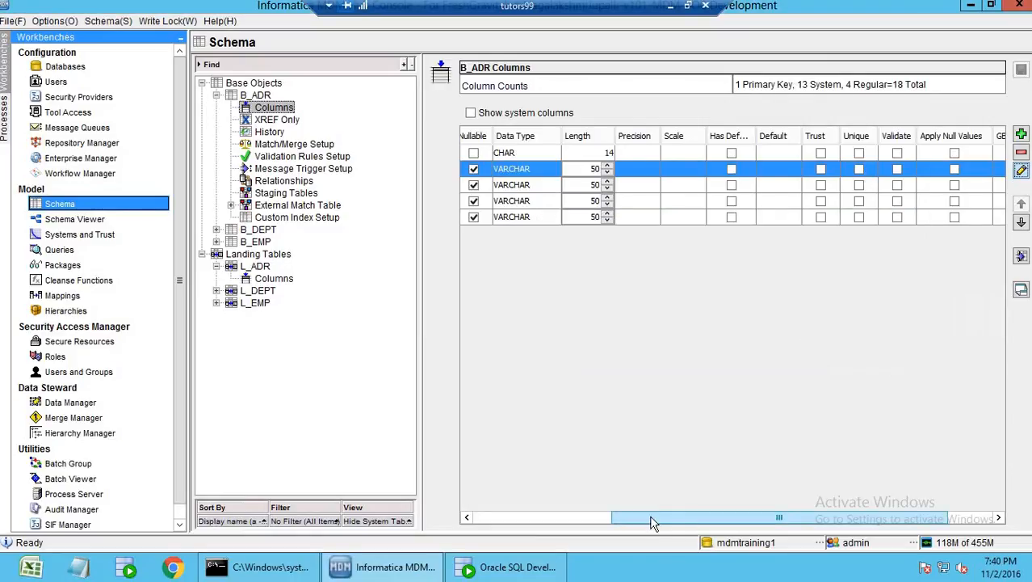
{"action": "left_click_drag", "start_coordinate": [650, 514], "coordinate": [511, 515]}
{"action": "left_click", "coordinate": [191, 21]}
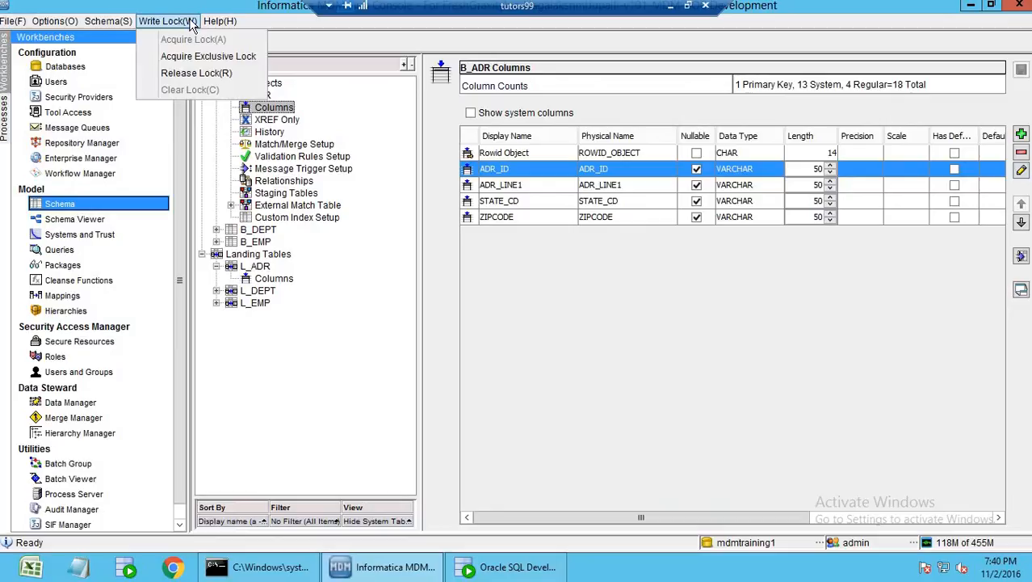
{"action": "left_click", "coordinate": [783, 372]}
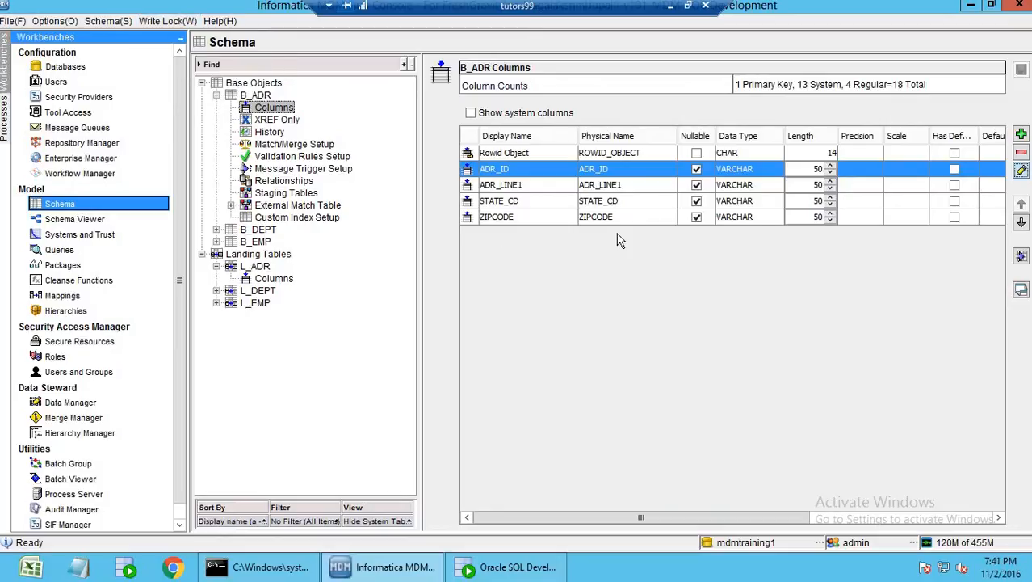
Make B_ADR's ADR_ID column non-nullable and unique, without a default, and save the table
{"action": "left_click", "coordinate": [696, 169]}
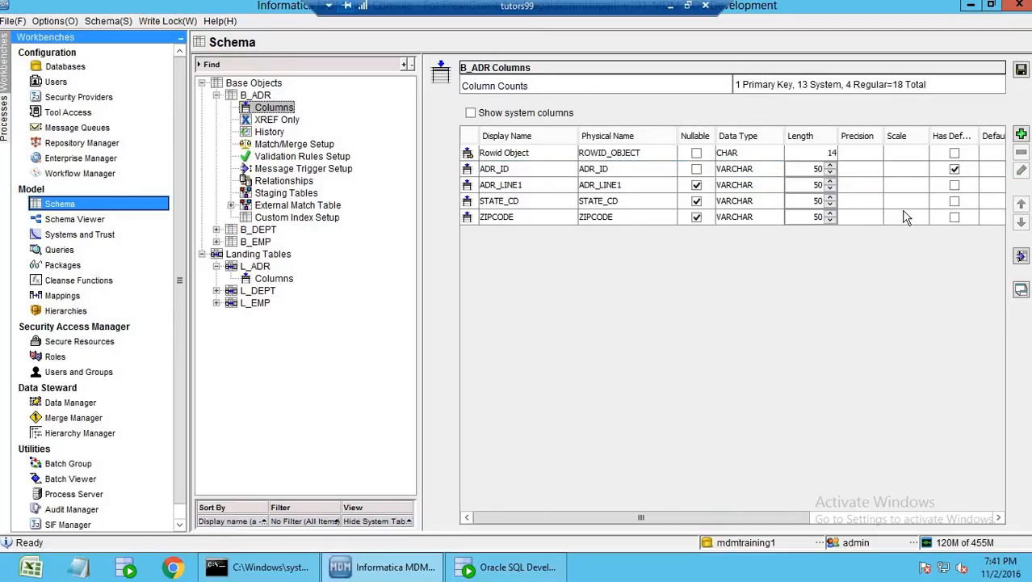
{"action": "left_click_drag", "start_coordinate": [684, 520], "coordinate": [835, 520]}
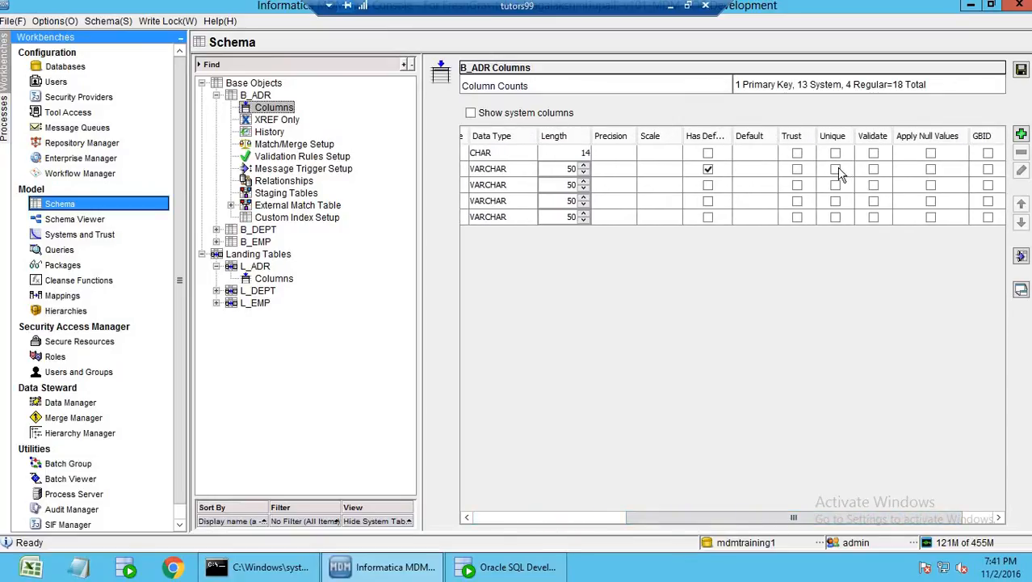
{"action": "left_click", "coordinate": [1021, 70]}
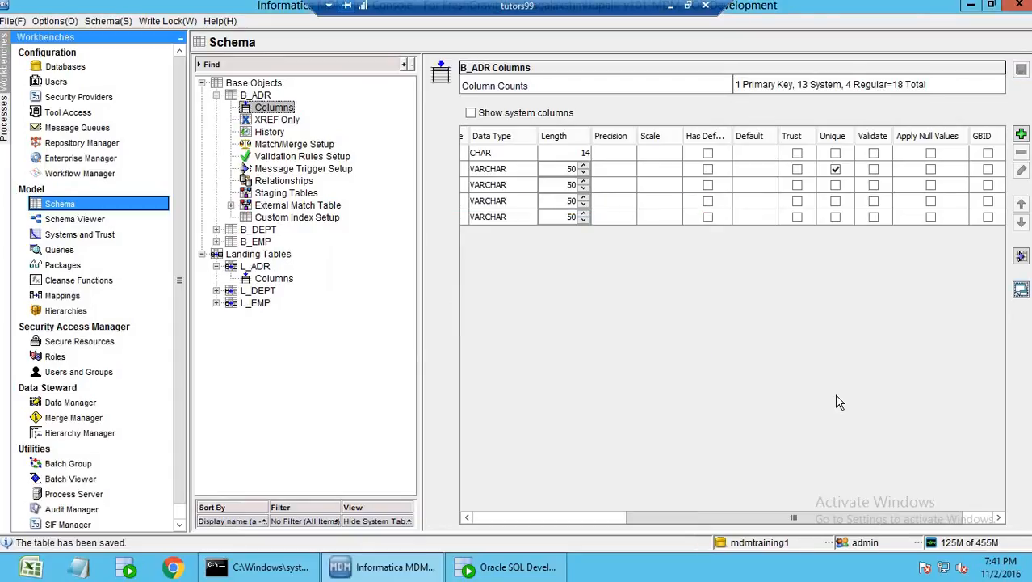
Create a staging table S_ADR_SRC1 for B_ADR with system SRC1, including all of its columns and keeping the default tablespaces
{"action": "left_click", "coordinate": [283, 194]}
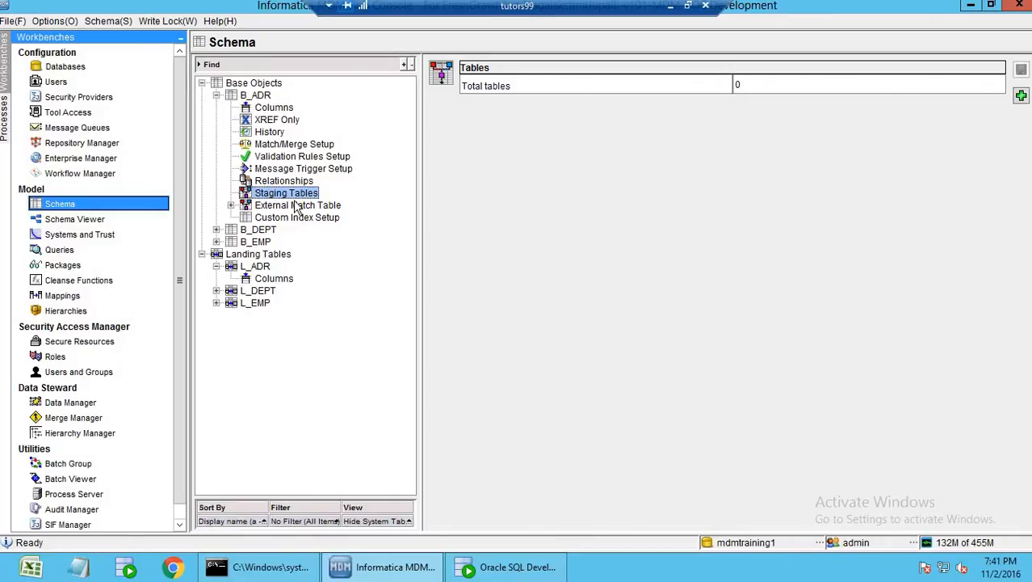
{"action": "right_click", "coordinate": [318, 198]}
{"action": "left_click", "coordinate": [332, 206]}
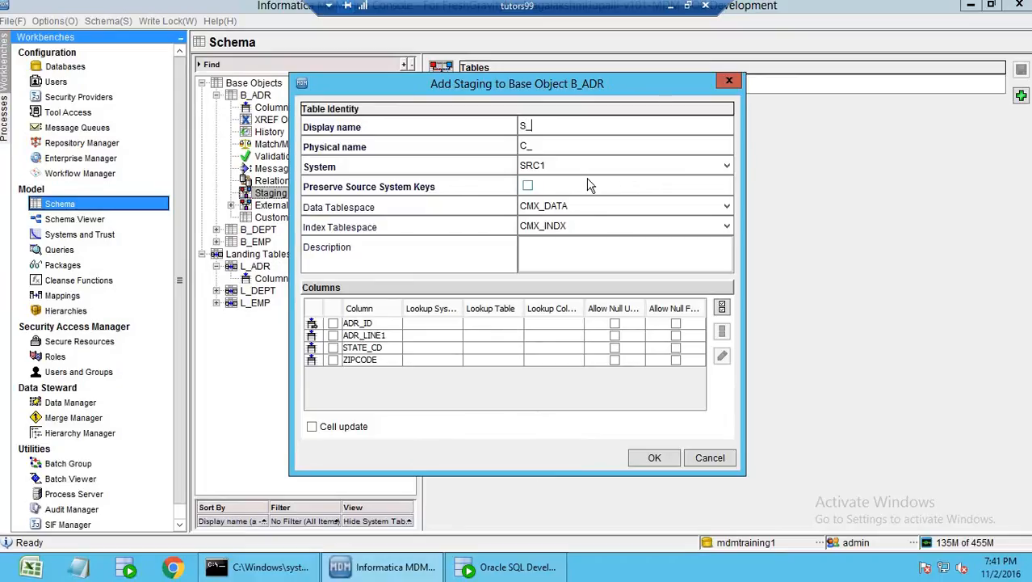
{"action": "type", "text": "S_ADR_SRC1"}
{"action": "left_click", "coordinate": [602, 144]}
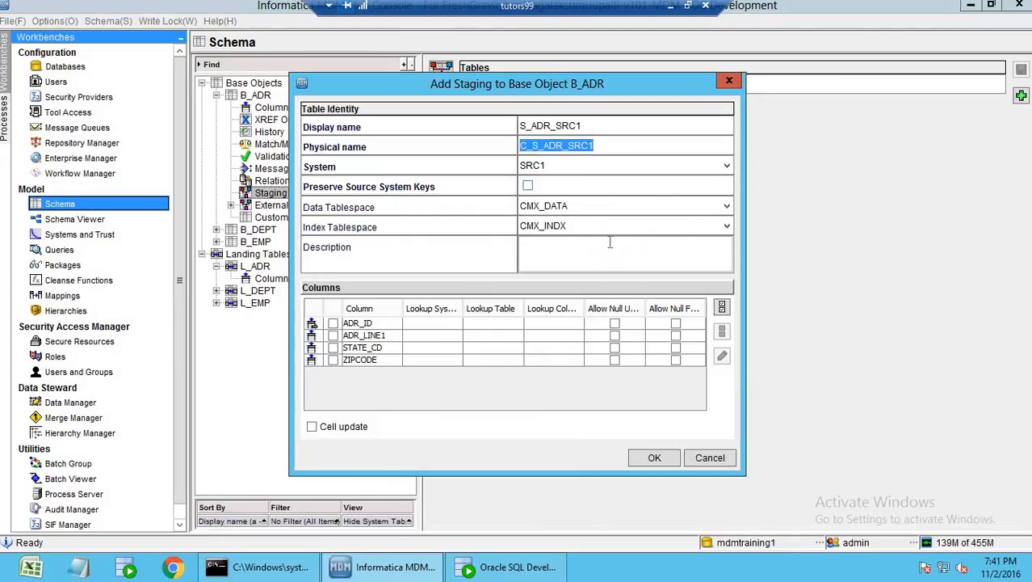
{"action": "left_click", "coordinate": [722, 308]}
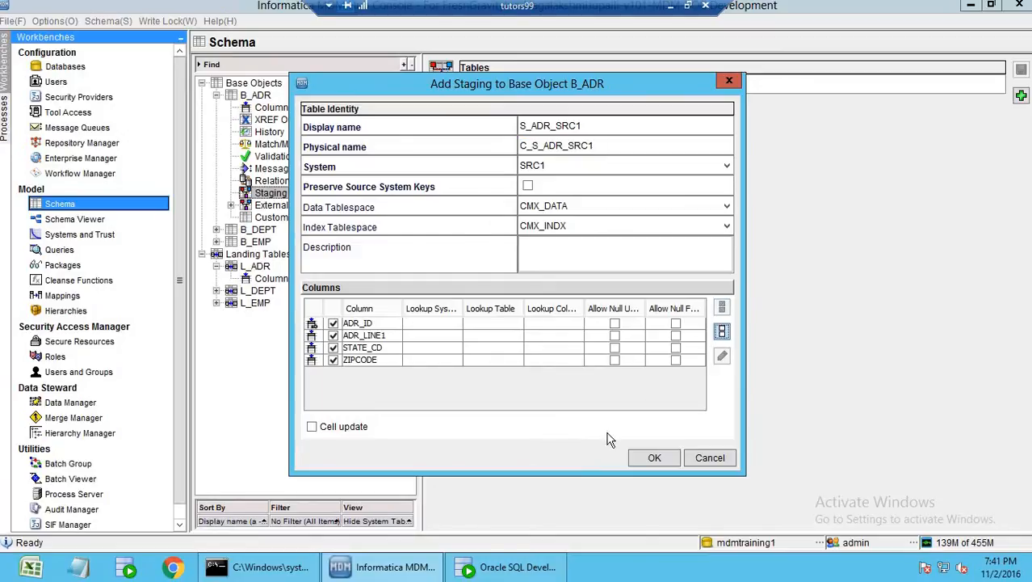
{"action": "left_click", "coordinate": [654, 457]}
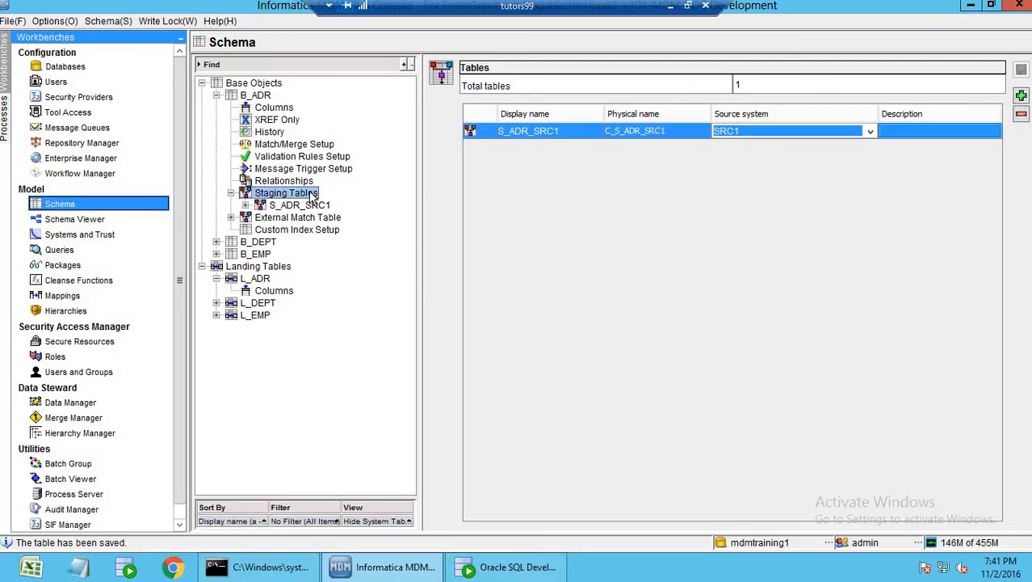
Create a second staging table S_ADR_SRC2 for B_ADR, keeping system SRC1 and the default tablespaces
{"action": "left_click", "coordinate": [314, 205]}
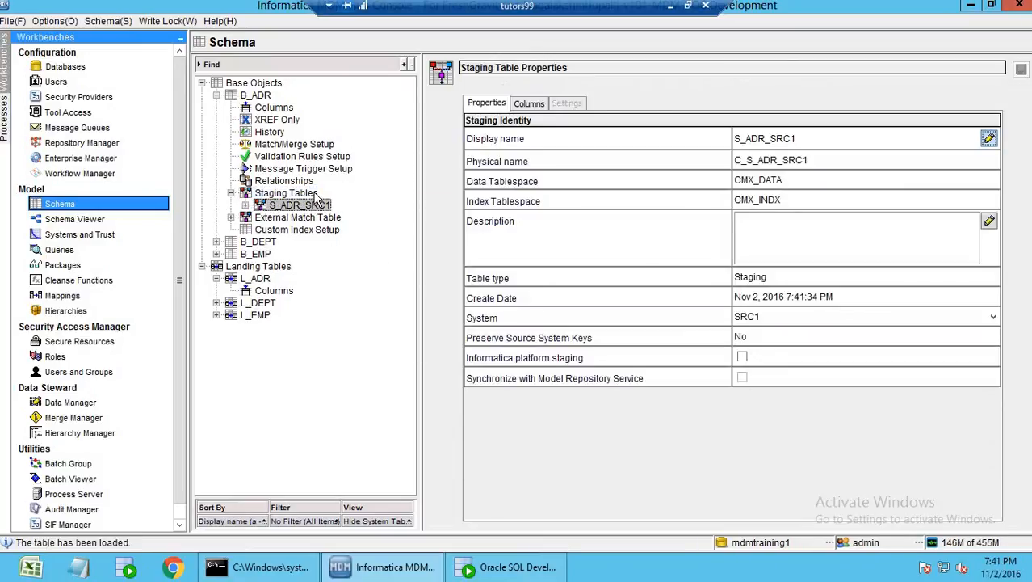
{"action": "left_click", "coordinate": [314, 194]}
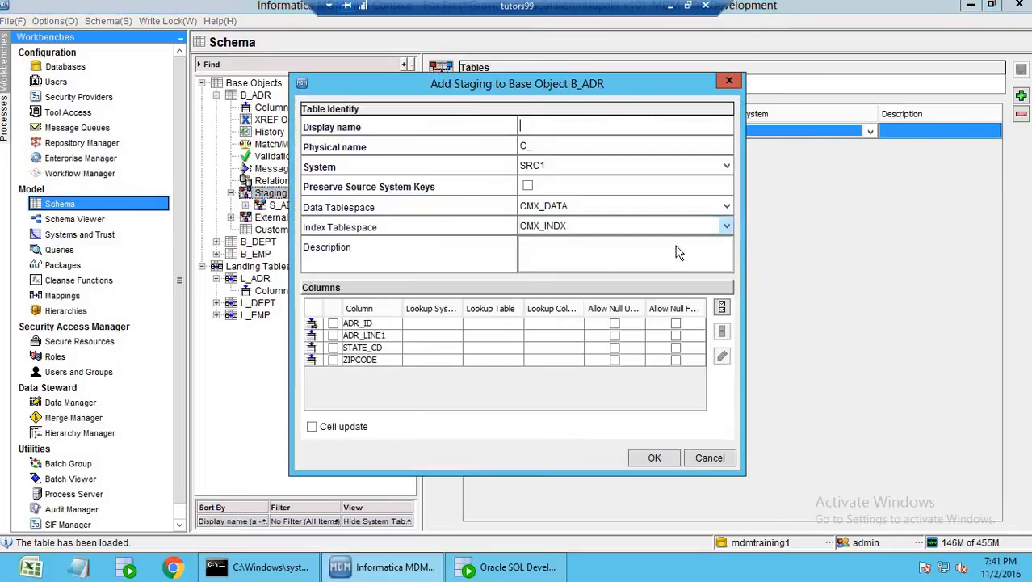
{"action": "type", "text": "S"}
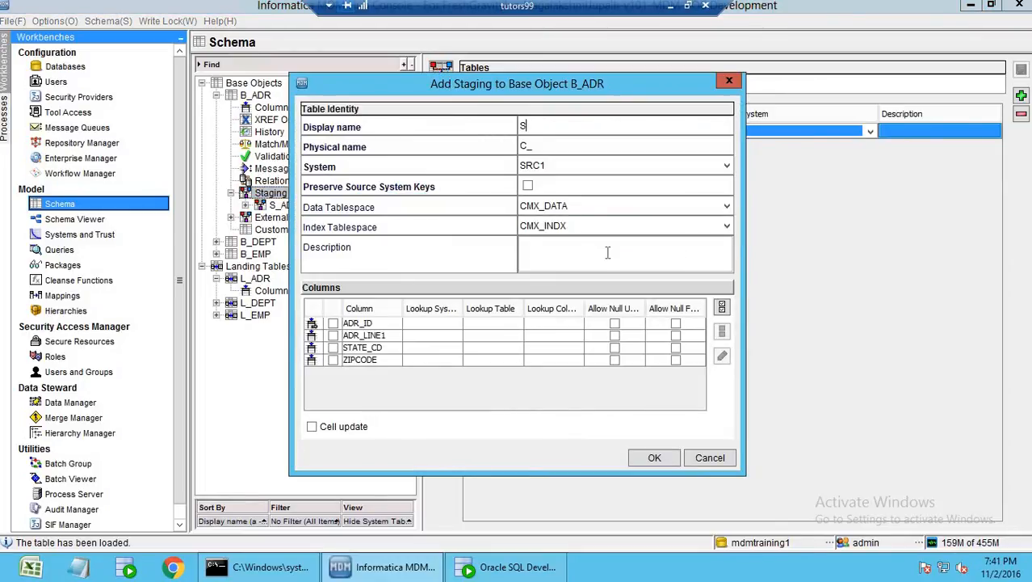
{"action": "type", "text": "_ADR"}
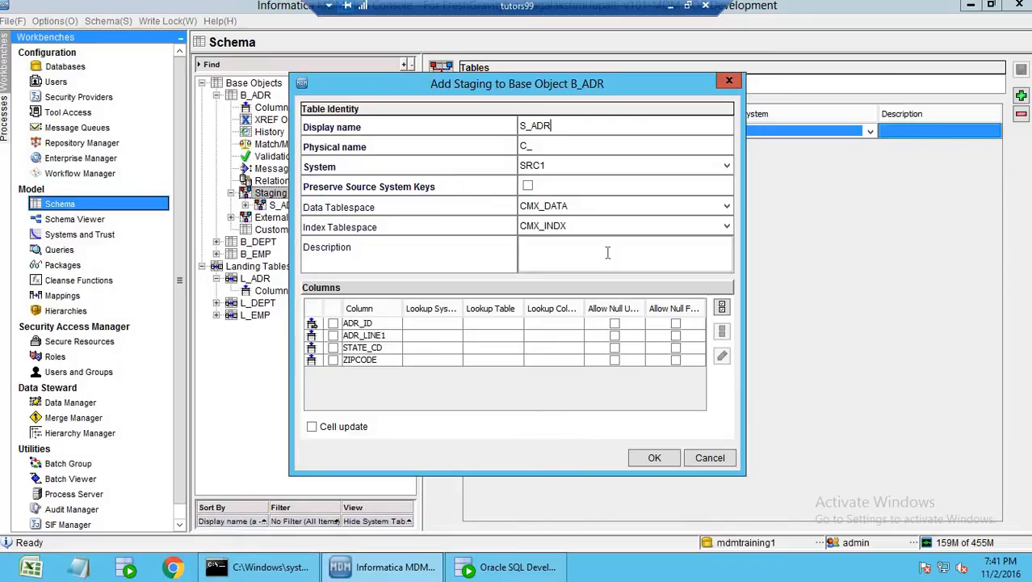
{"action": "type", "text": "_SRC2"}
{"action": "key", "text": "Tab"}
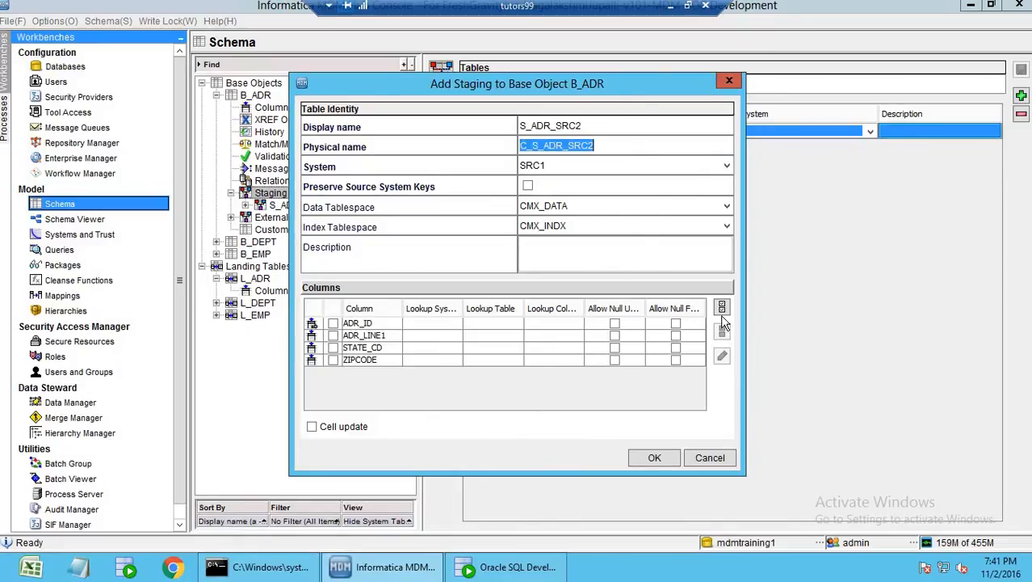
{"action": "left_click", "coordinate": [640, 460]}
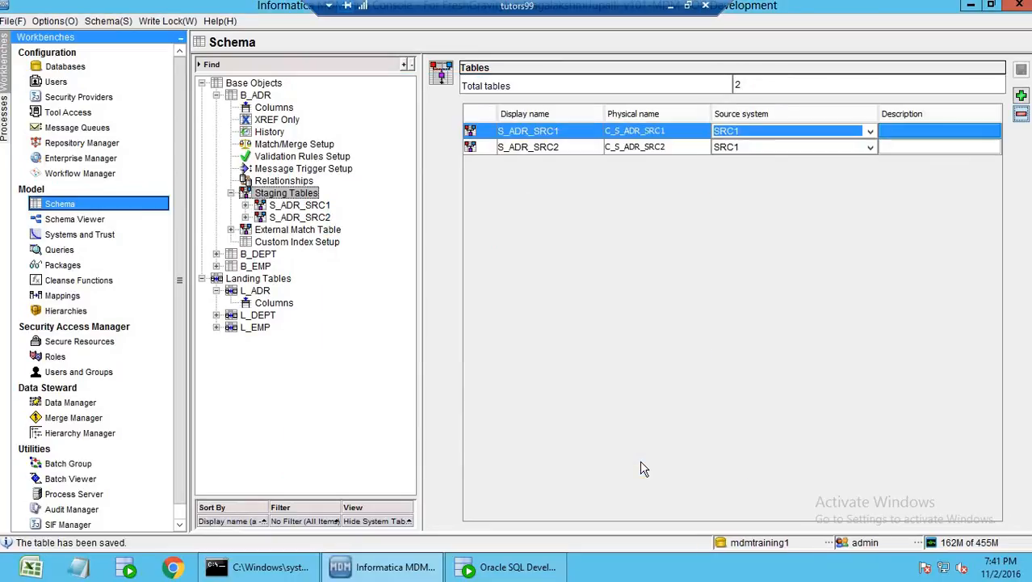
{"action": "left_click", "coordinate": [527, 146]}
Create a mapping named MP_ADR_SRC1 from landing table L_ADR to staging table S_ADR_SRC1, keeping it a secure resource
{"action": "left_click", "coordinate": [56, 295]}
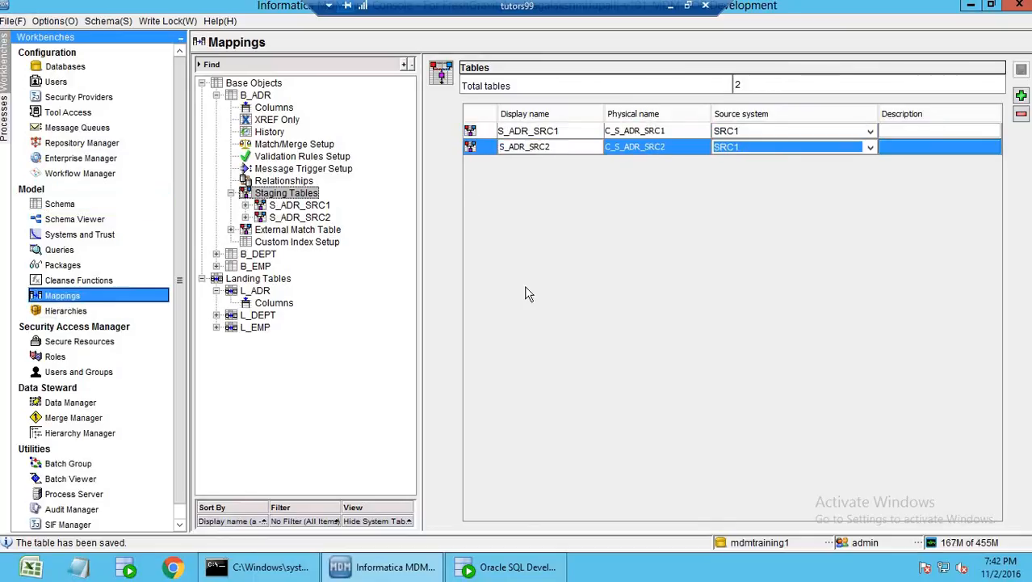
{"action": "right_click", "coordinate": [293, 141]}
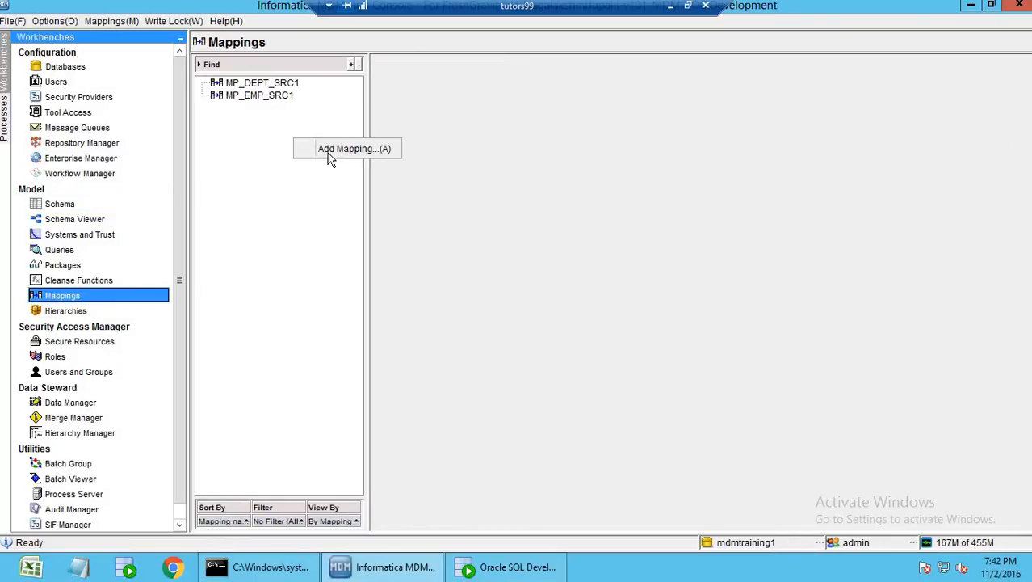
{"action": "left_click", "coordinate": [389, 151]}
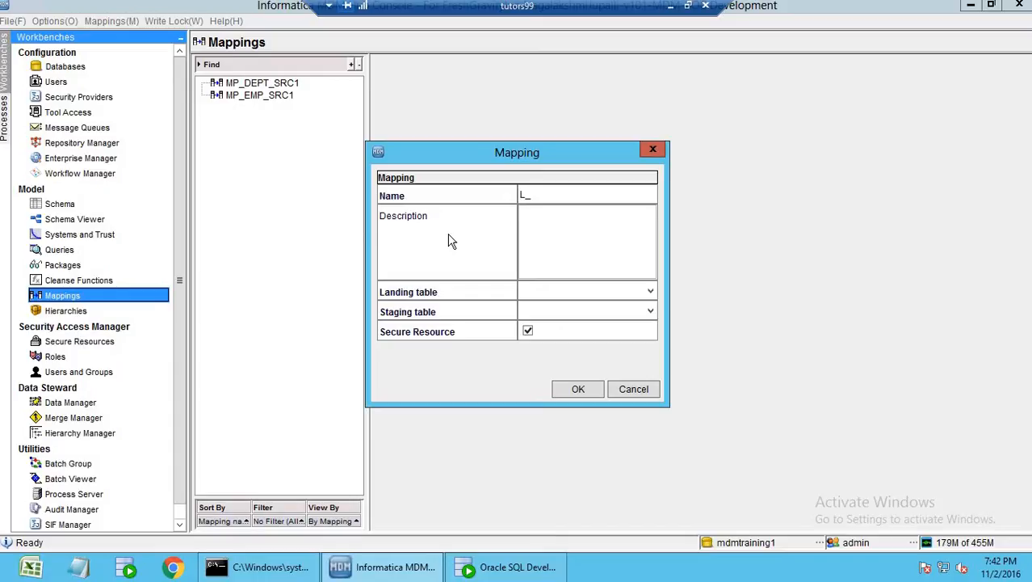
{"action": "type", "text": "MP_ADR_SRC1"}
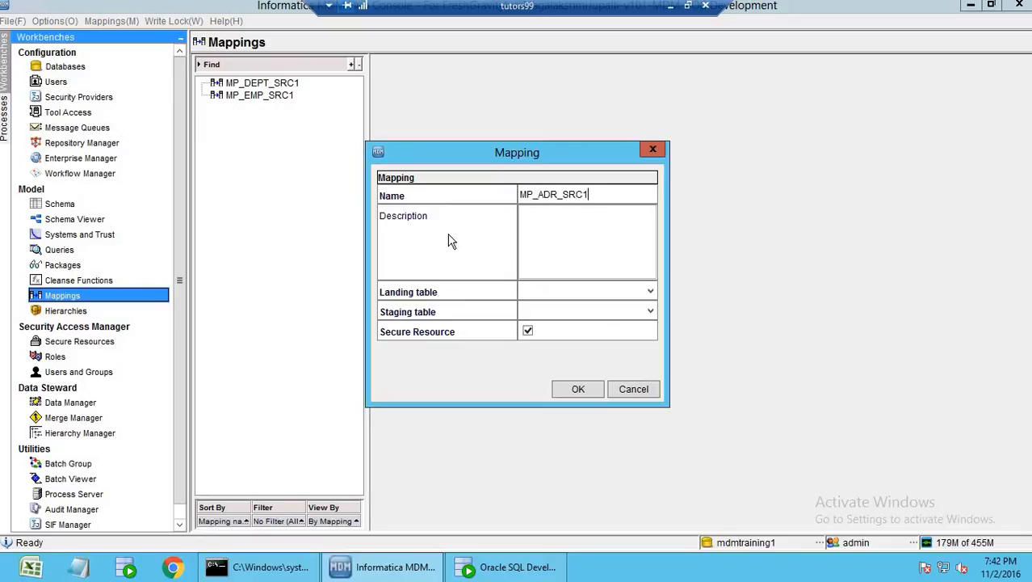
{"action": "left_click", "coordinate": [587, 293]}
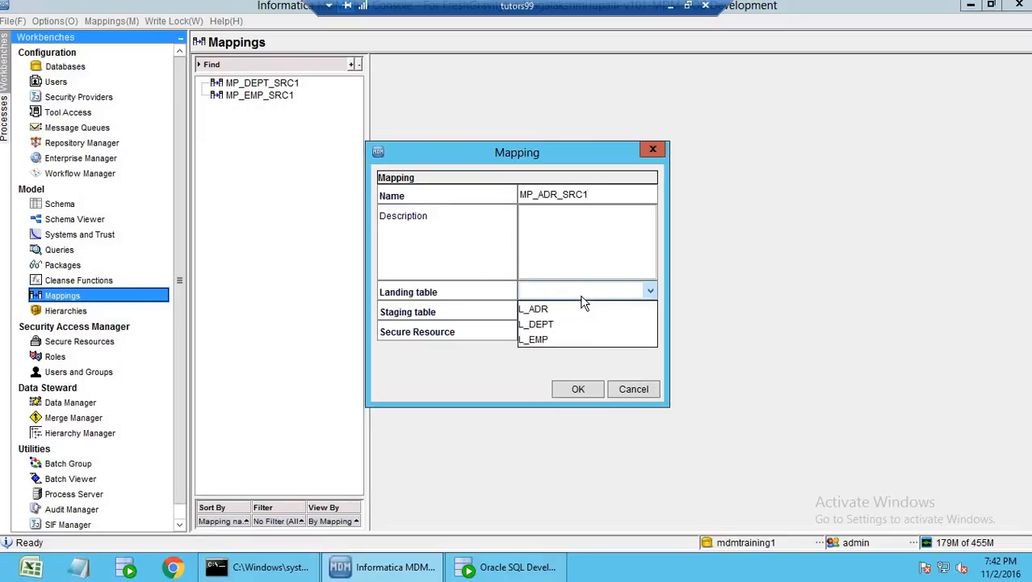
{"action": "left_click", "coordinate": [570, 309]}
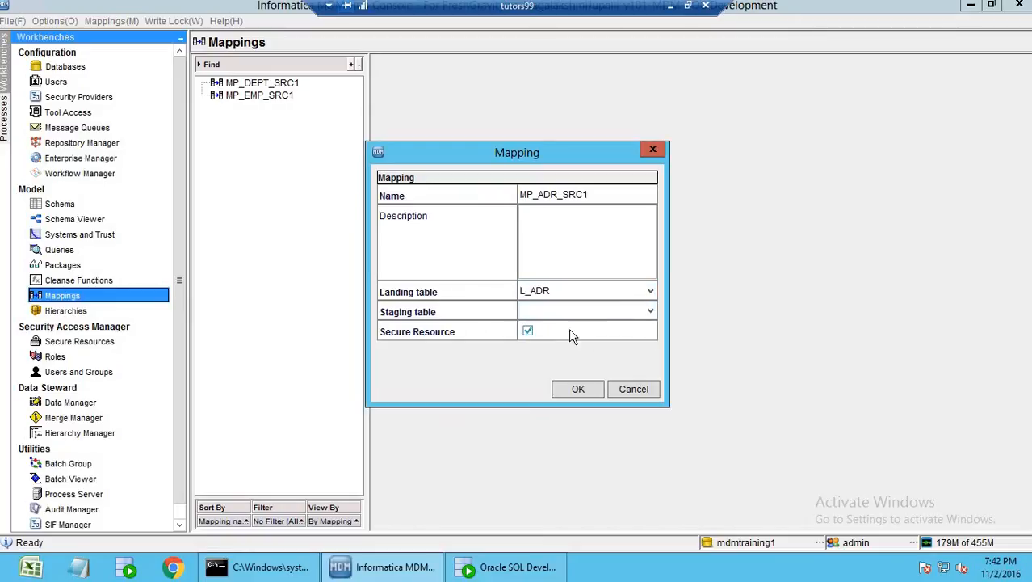
{"action": "left_click", "coordinate": [608, 319]}
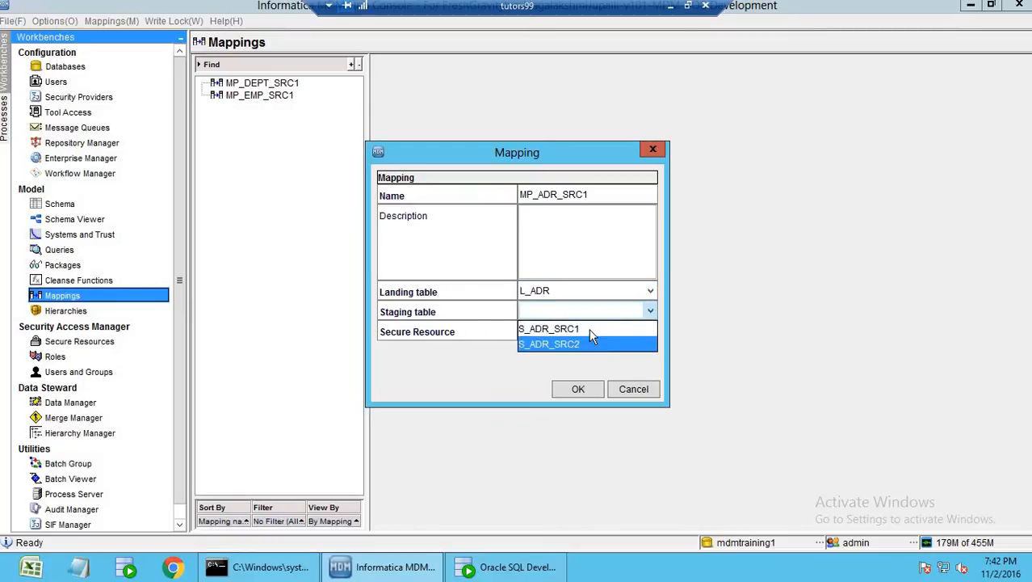
{"action": "left_click", "coordinate": [590, 330]}
{"action": "left_click", "coordinate": [574, 389]}
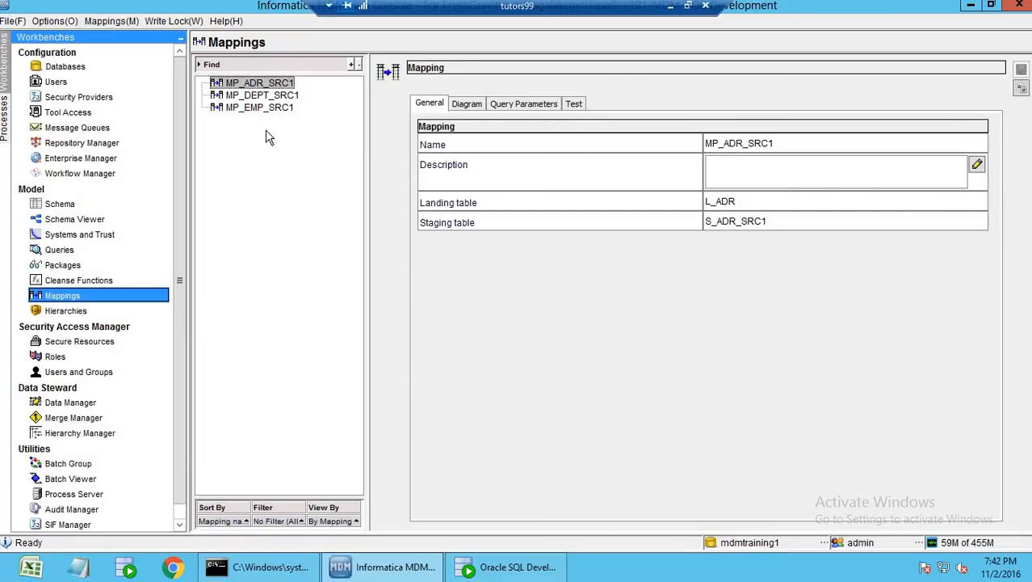
Create a second mapping named S_ADR_SRC2 from landing table L_ADR to staging table S_ADR_SRC2
{"action": "right_click", "coordinate": [294, 144]}
{"action": "left_click", "coordinate": [314, 143]}
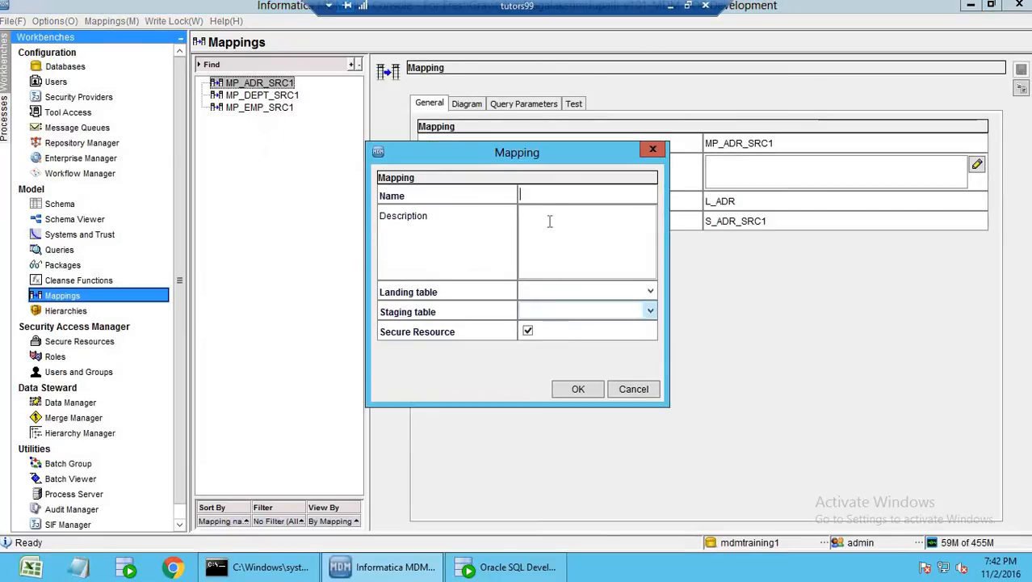
{"action": "left_click", "coordinate": [550, 197]}
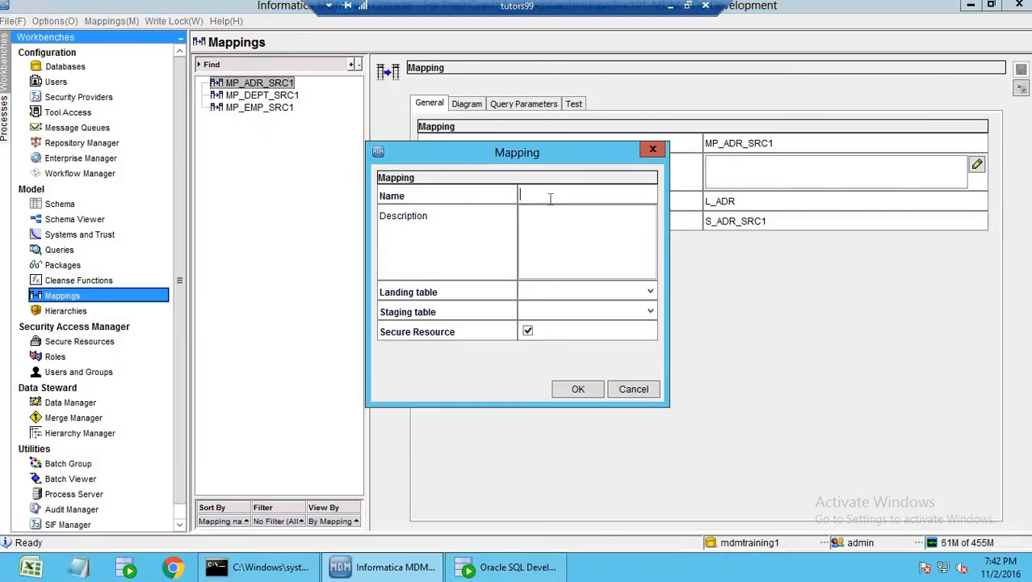
{"action": "type", "text": "S_ADR_SRC2"}
{"action": "left_click", "coordinate": [588, 293]}
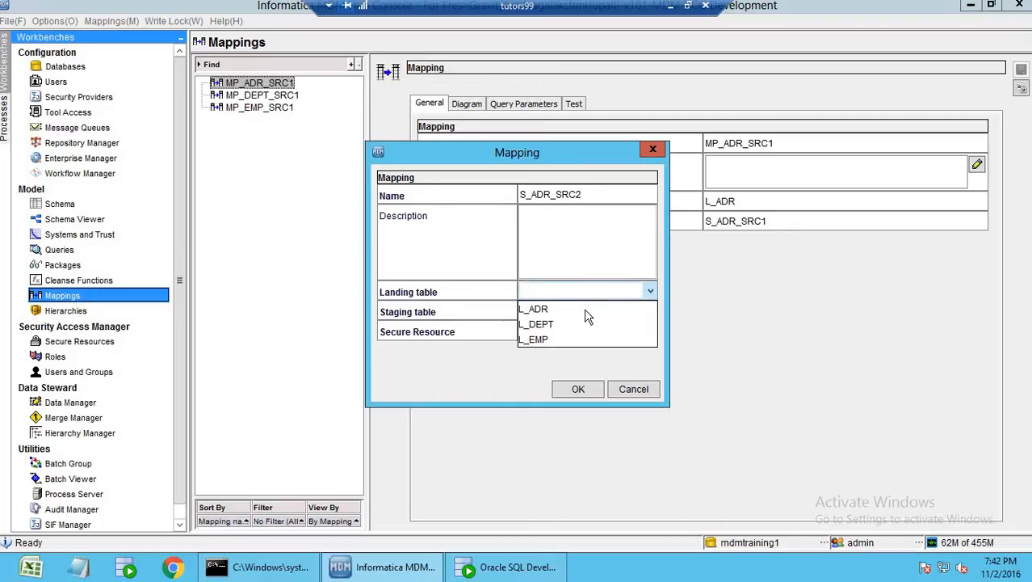
{"action": "left_click", "coordinate": [587, 309]}
{"action": "left_click", "coordinate": [614, 313]}
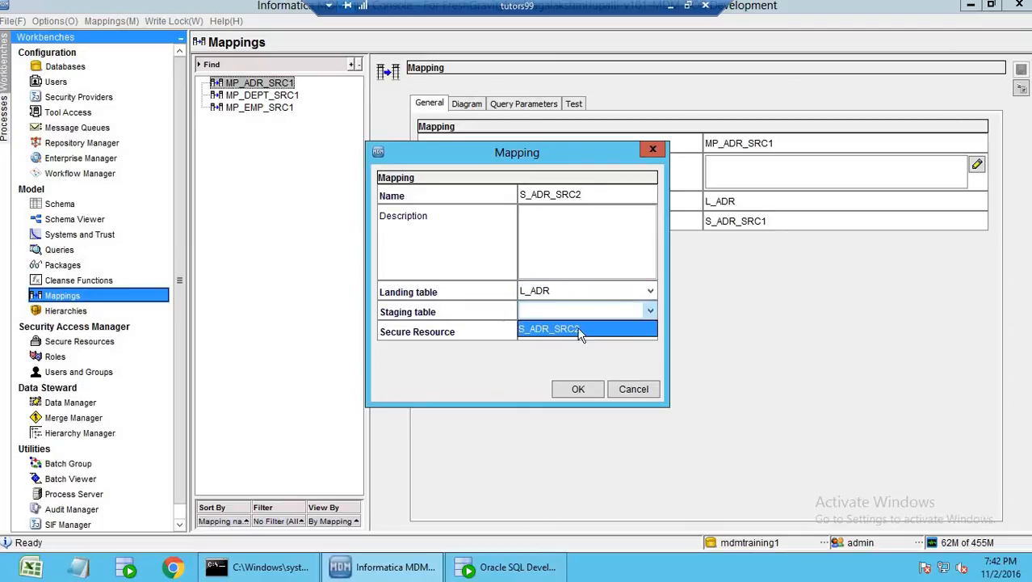
{"action": "left_click", "coordinate": [580, 329]}
{"action": "left_click", "coordinate": [578, 389]}
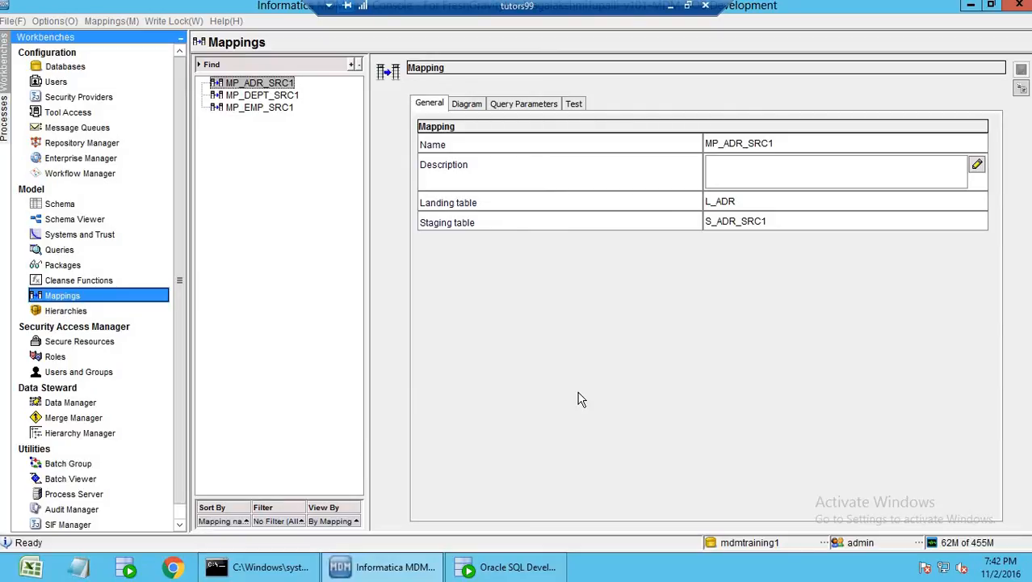
Auto-map the columns in MP_ADR_SRC1's diagram and connect L_ADR's STAE_CD to STATE_CD in S_ADR_SRC1
{"action": "left_click", "coordinate": [264, 84]}
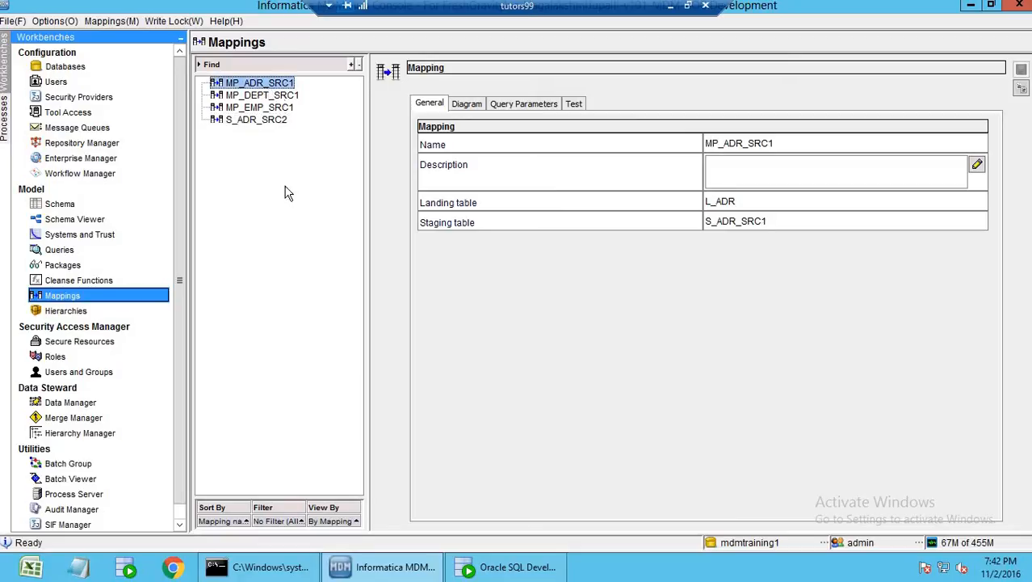
{"action": "left_click", "coordinate": [469, 104]}
{"action": "right_click", "coordinate": [496, 256]}
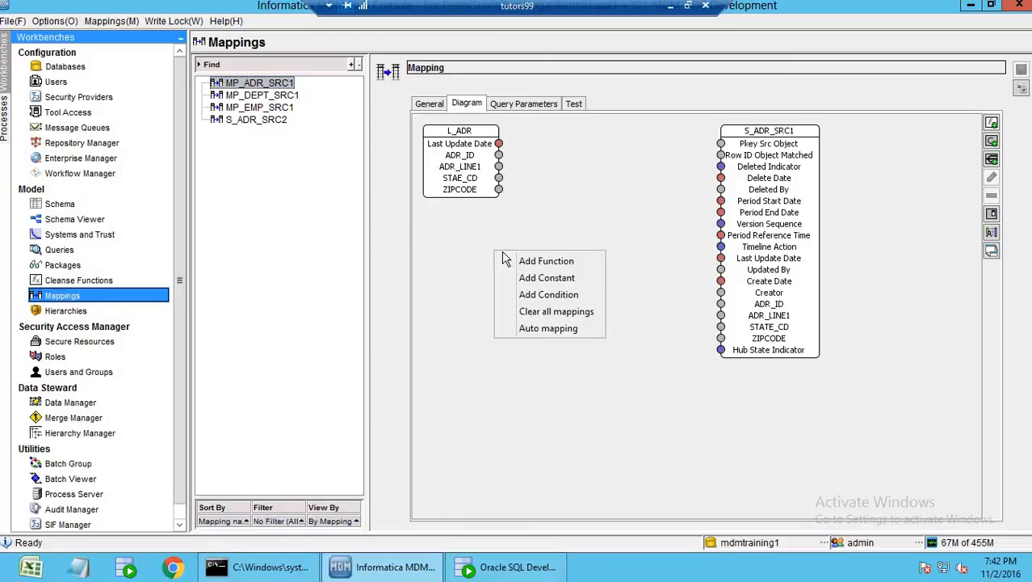
{"action": "left_click", "coordinate": [552, 329]}
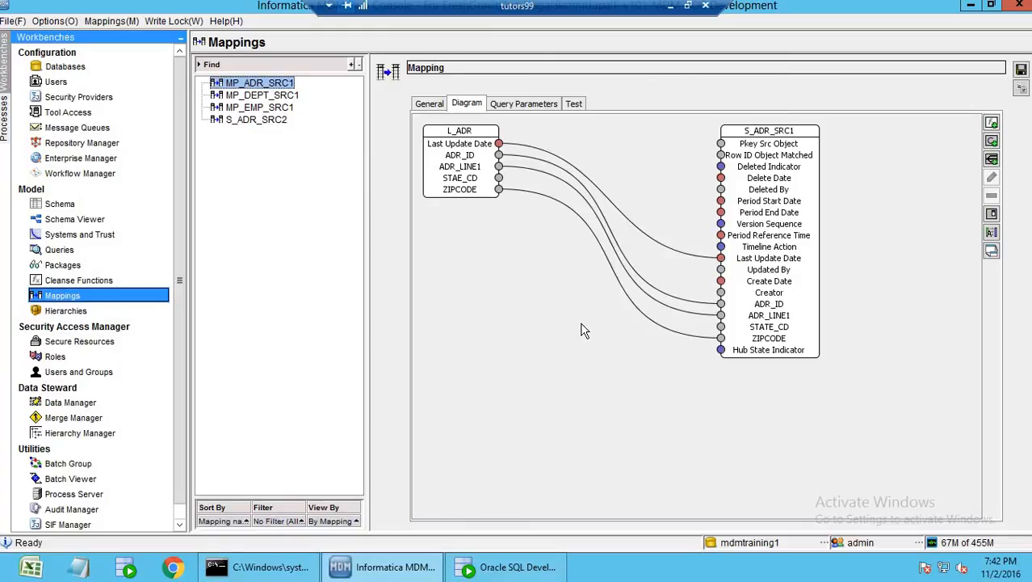
{"action": "left_click", "coordinate": [501, 183]}
{"action": "left_click_drag", "start_coordinate": [500, 183], "coordinate": [720, 326]}
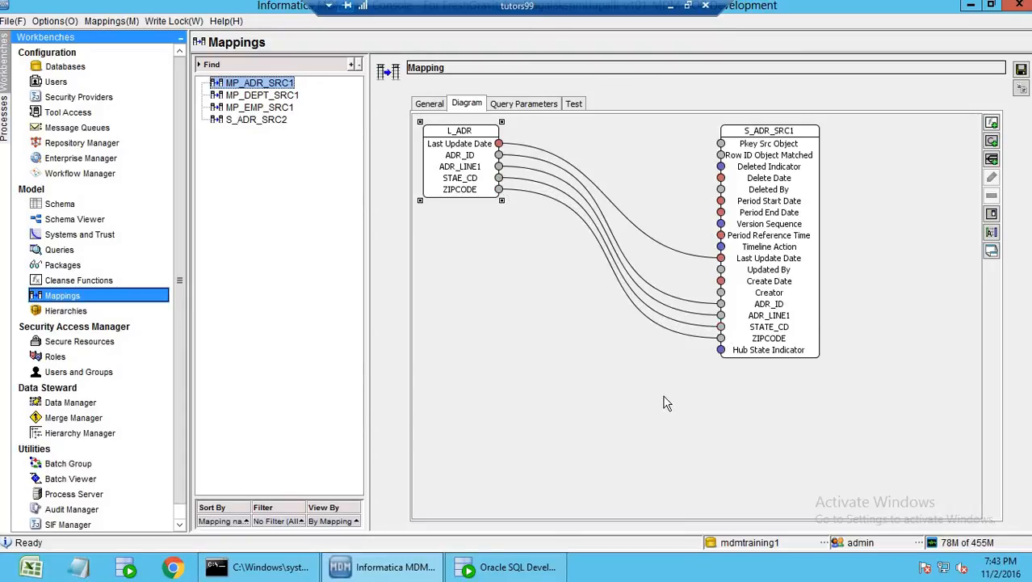
Shift the L_ADR box slightly down in the diagram, link ADR_ID to Pkey Src Object, and save the mapping
{"action": "left_click_drag", "start_coordinate": [472, 183], "coordinate": [480, 205]}
{"action": "left_click", "coordinate": [553, 301]}
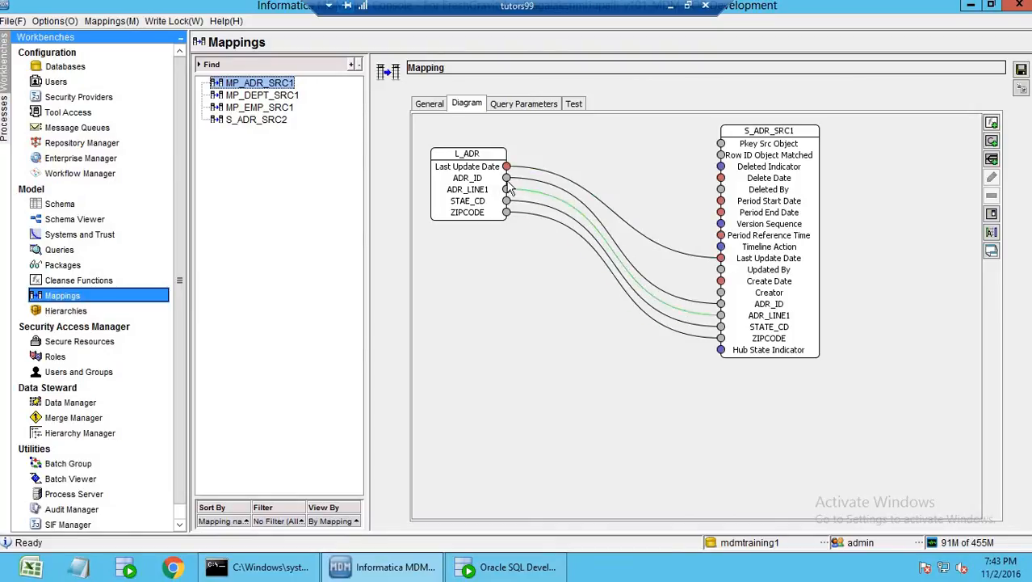
{"action": "left_click_drag", "start_coordinate": [507, 180], "coordinate": [719, 146]}
{"action": "left_click", "coordinate": [626, 319]}
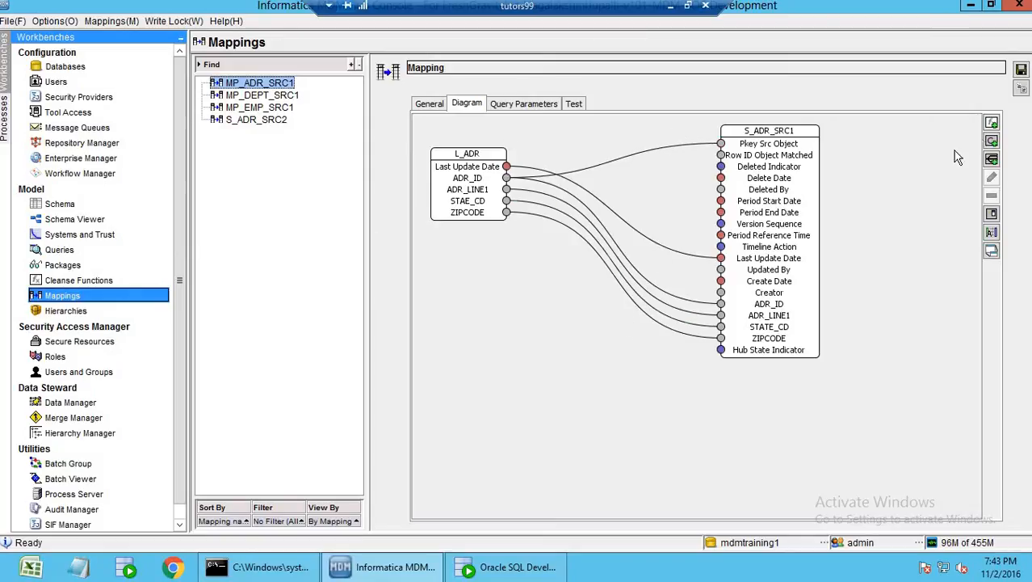
{"action": "left_click", "coordinate": [1022, 67]}
Enable the query condition SRC_SYSTEM='SRC1' on MP_ADR_SRC1, validate it and save the mapping
{"action": "left_click", "coordinate": [540, 104]}
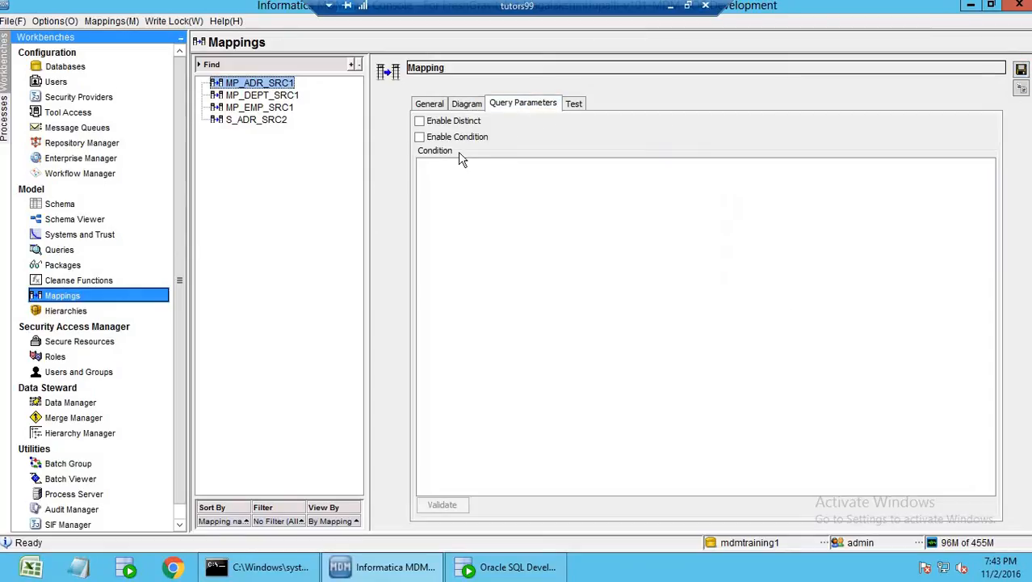
{"action": "left_click", "coordinate": [420, 137]}
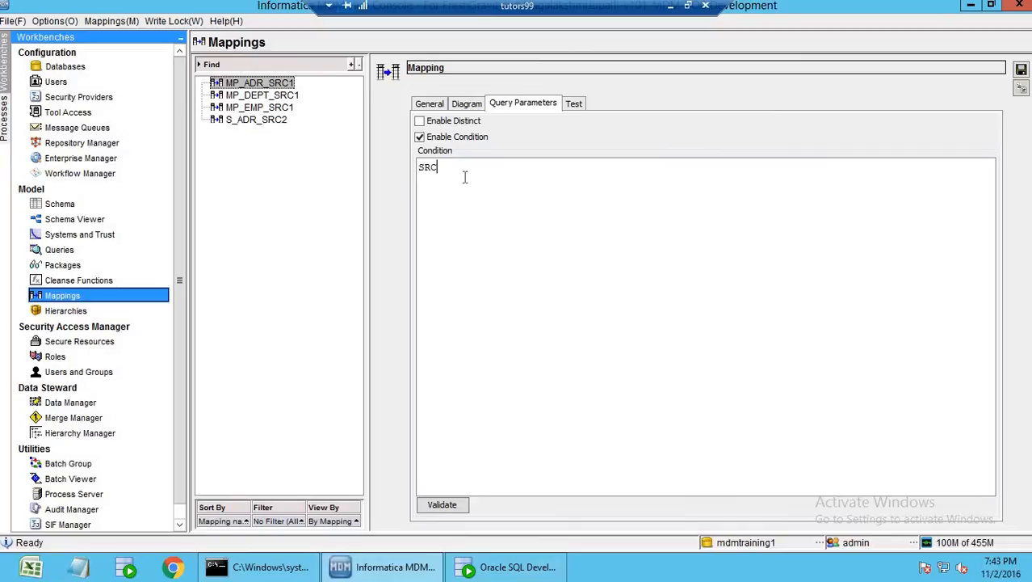
{"action": "type", "text": "YSTEM='SRC1"}
{"action": "left_click", "coordinate": [444, 504]}
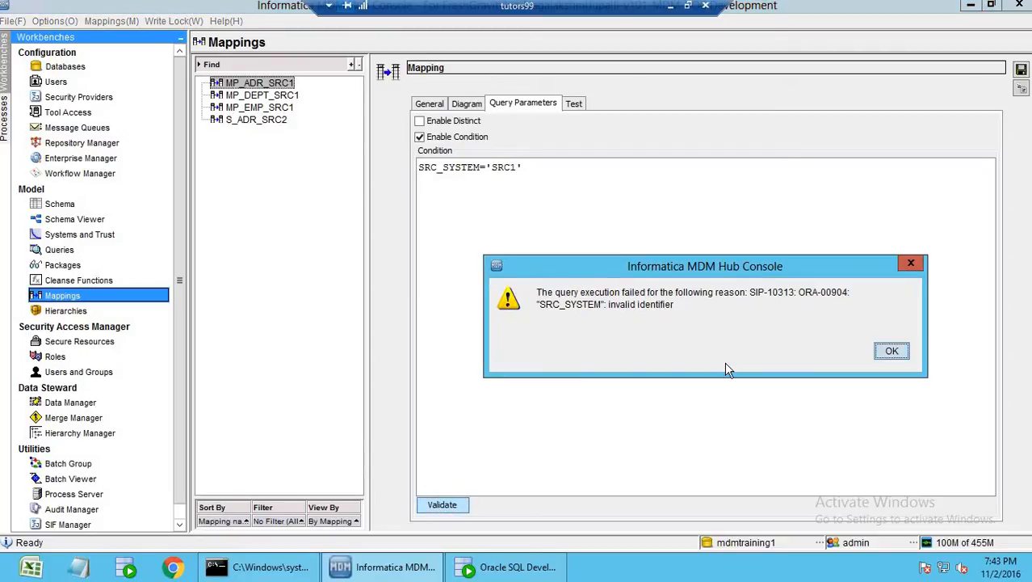
{"action": "left_click", "coordinate": [881, 353]}
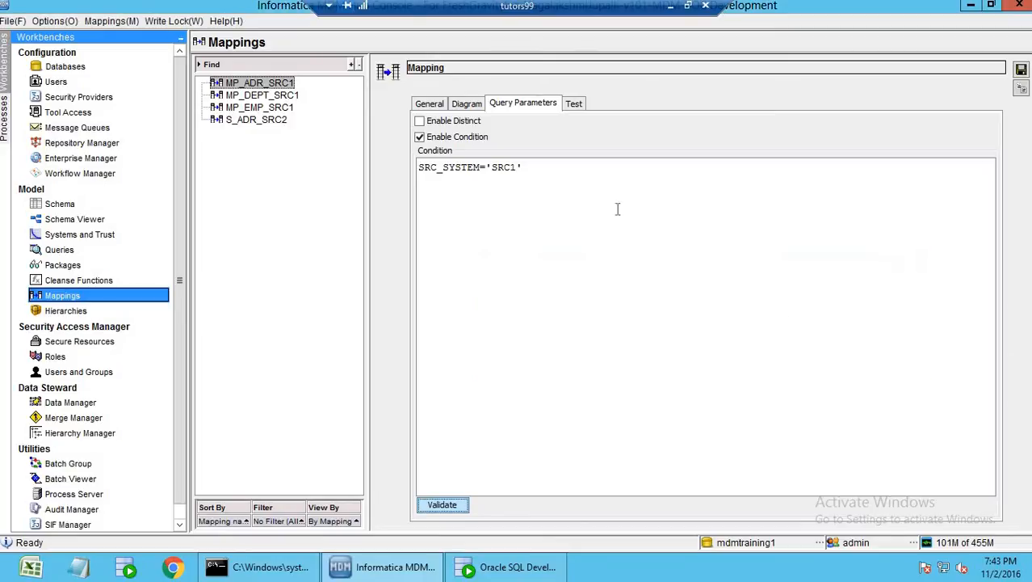
{"action": "left_click", "coordinate": [550, 173]}
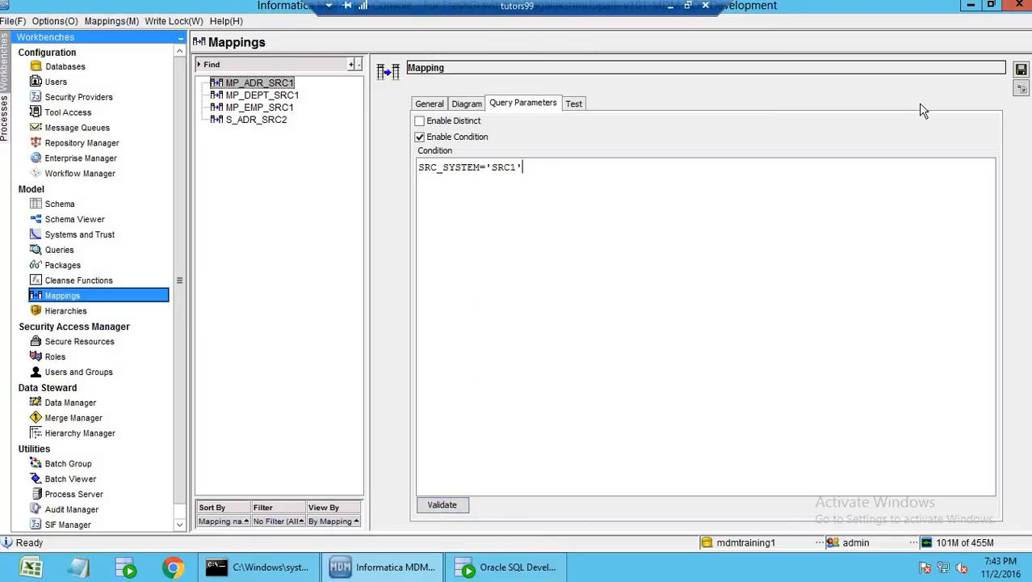
{"action": "left_click", "coordinate": [1021, 69]}
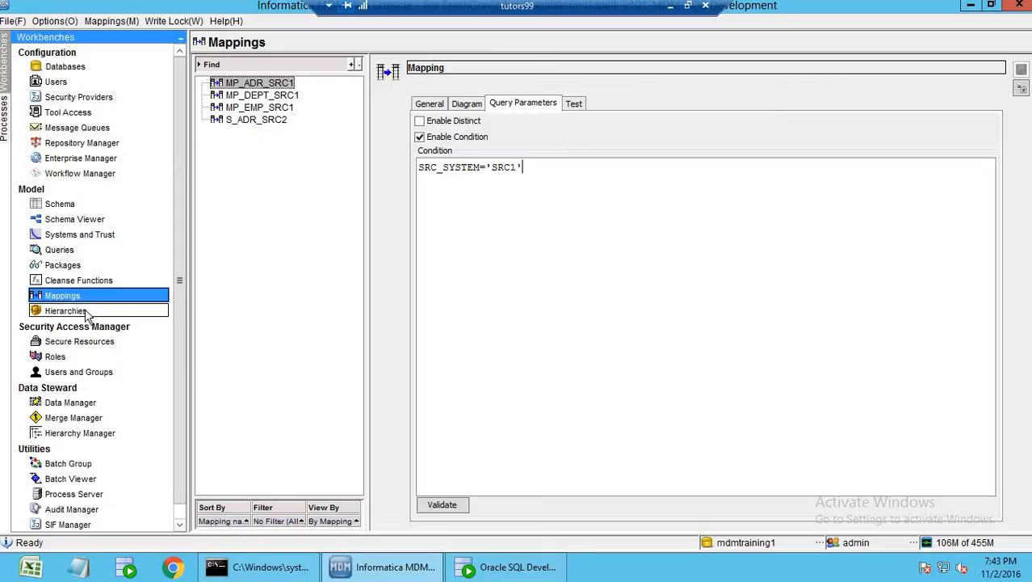
Add a nullable VARCHAR column SRC_SYSTEM with length 50 to landing table L_ADR and save the table
{"action": "left_click", "coordinate": [74, 206]}
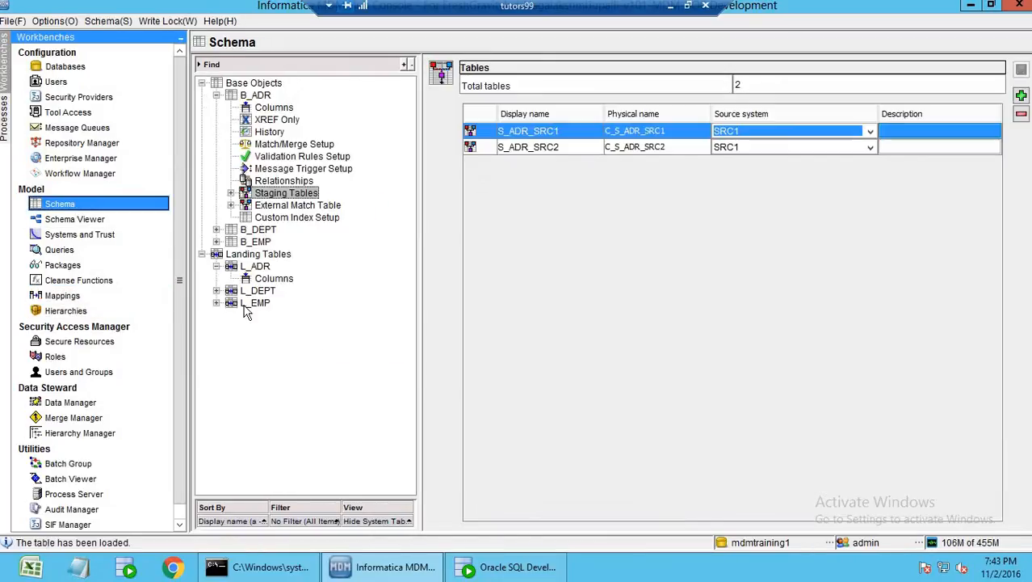
{"action": "left_click", "coordinate": [256, 267]}
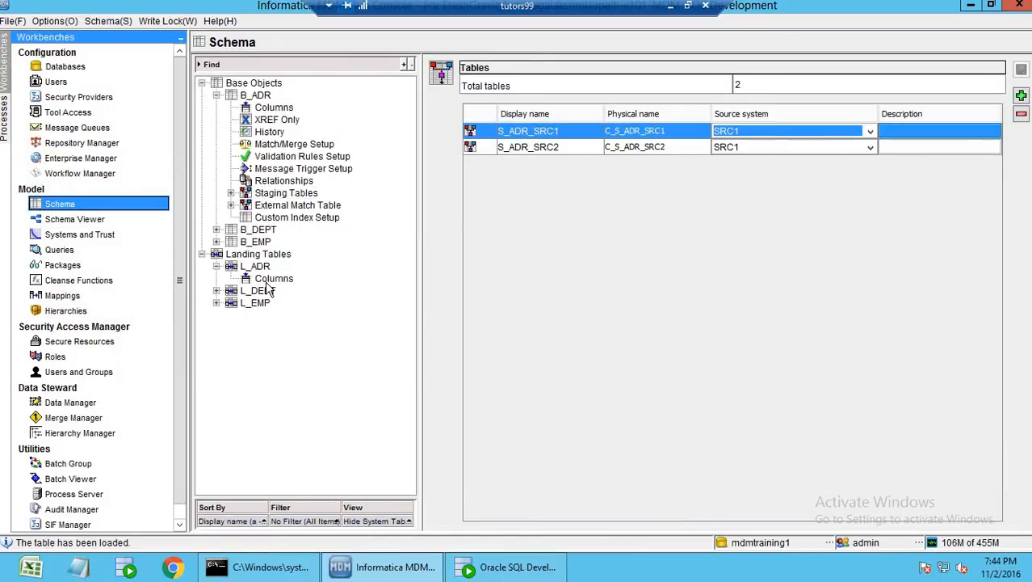
{"action": "left_click", "coordinate": [274, 279]}
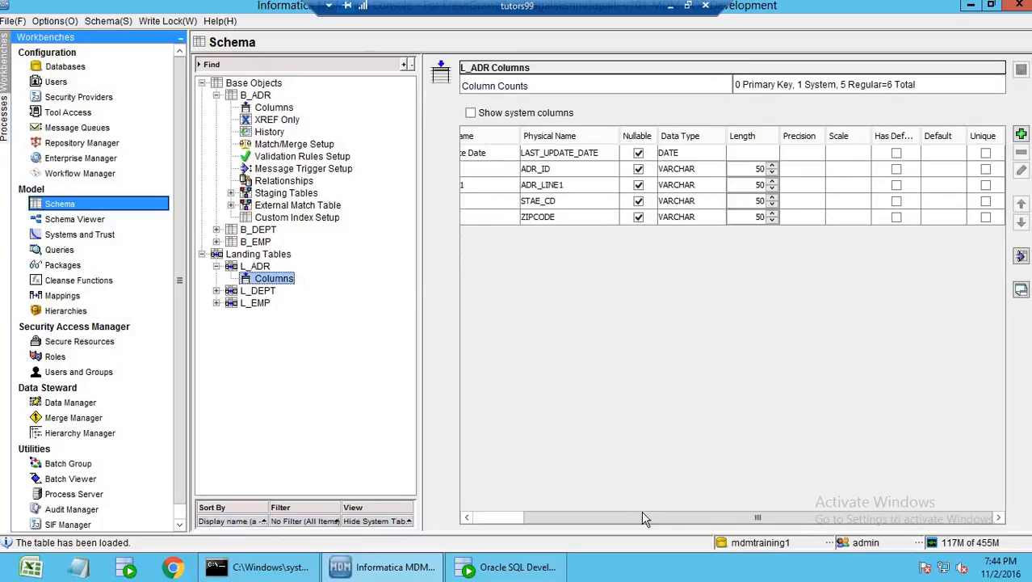
{"action": "left_click_drag", "start_coordinate": [644, 518], "coordinate": [594, 518]}
{"action": "left_click", "coordinate": [1021, 135]}
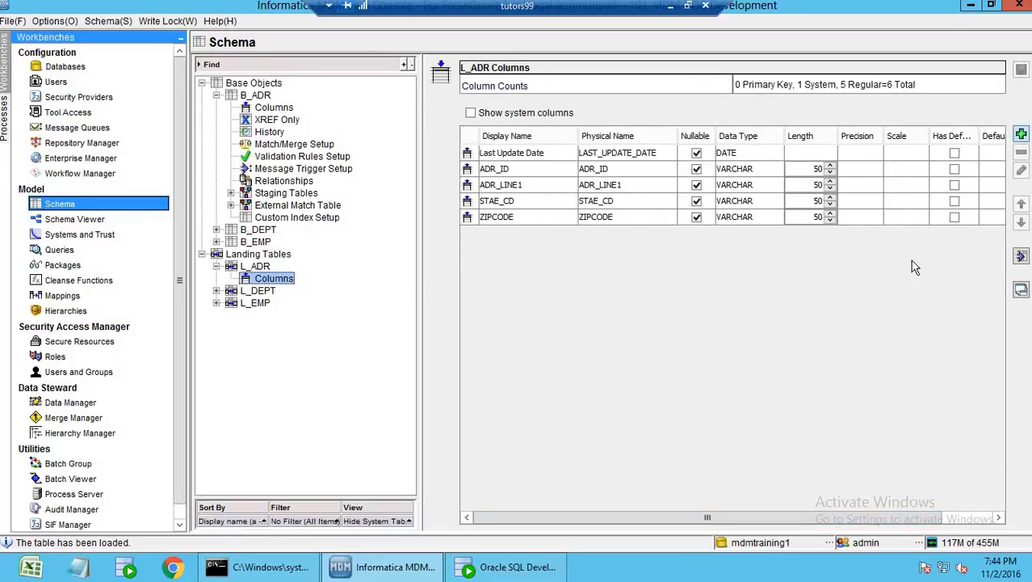
{"action": "type", "text": "SRC_SYSTEM"}
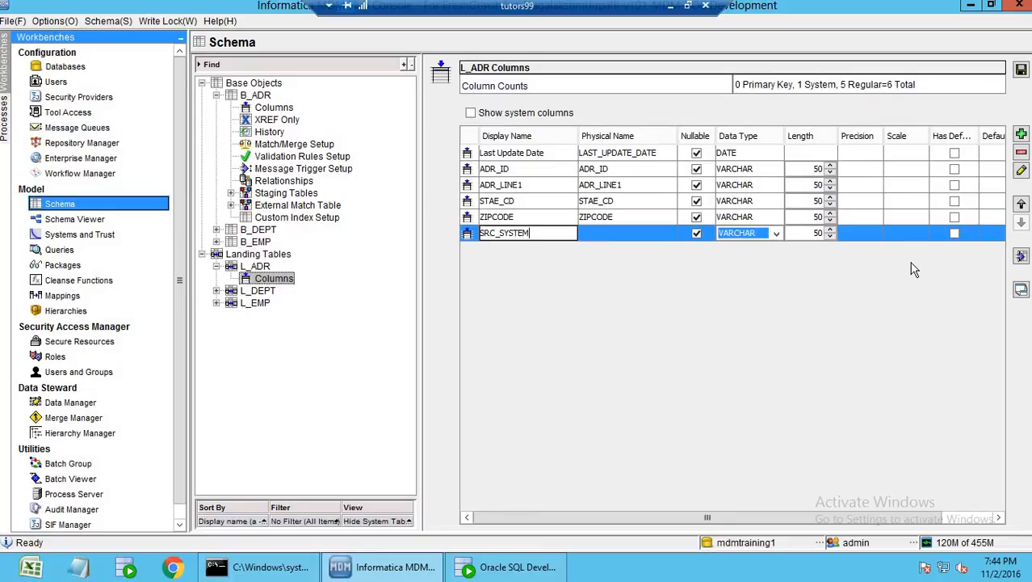
{"action": "left_click", "coordinate": [1022, 70]}
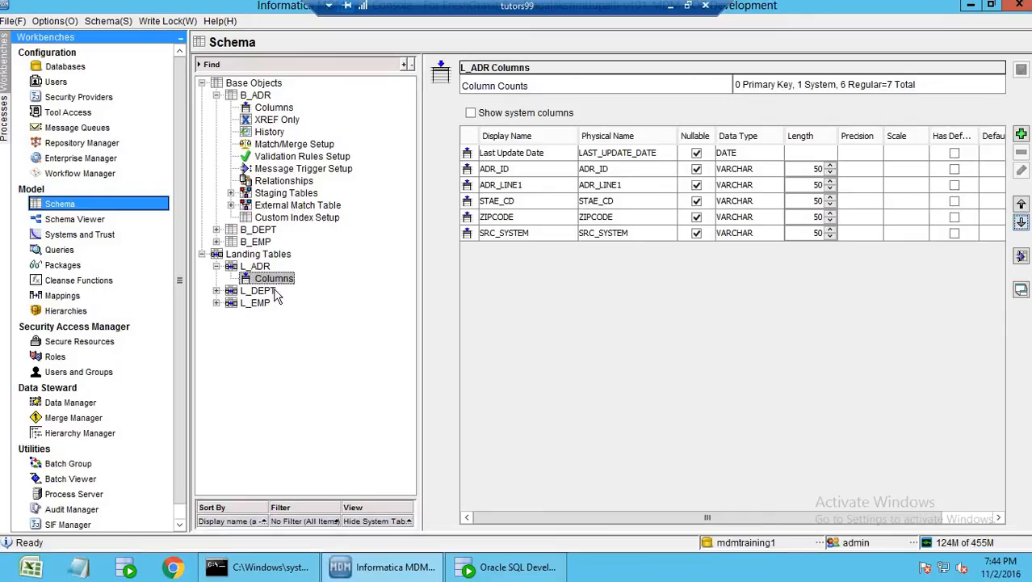
Validate MP_ADR_SRC1's query condition again and highlight the SRC_SYSTEM column name in it
{"action": "left_click", "coordinate": [65, 296]}
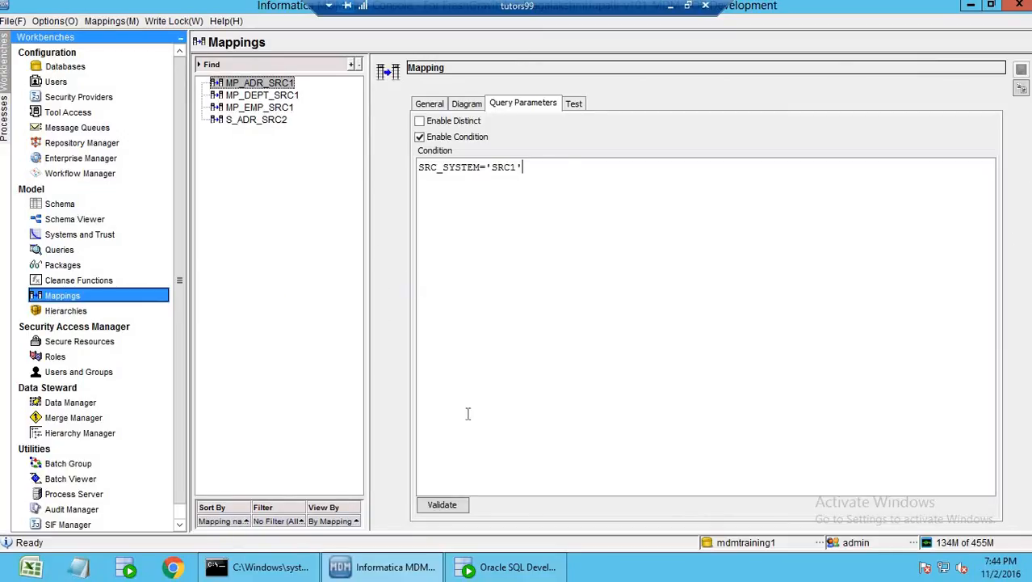
{"action": "left_click", "coordinate": [454, 507]}
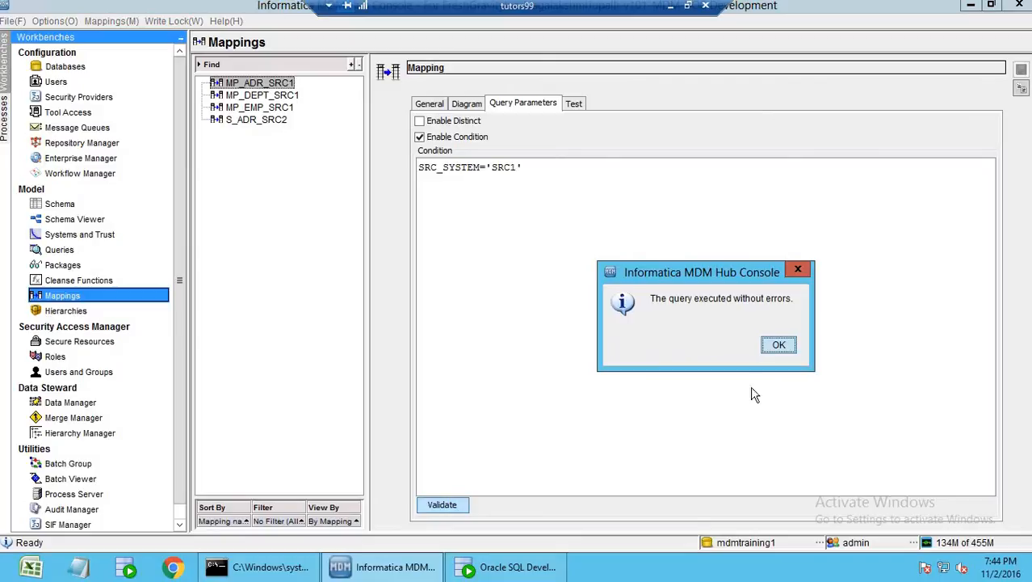
{"action": "left_click", "coordinate": [777, 345]}
{"action": "left_click", "coordinate": [530, 169]}
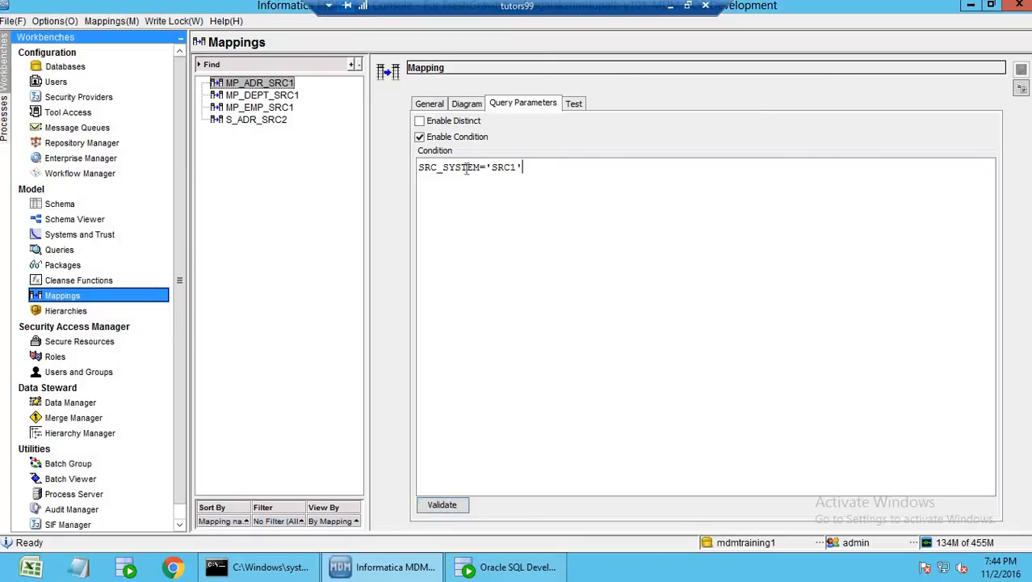
{"action": "double_click", "coordinate": [466, 167]}
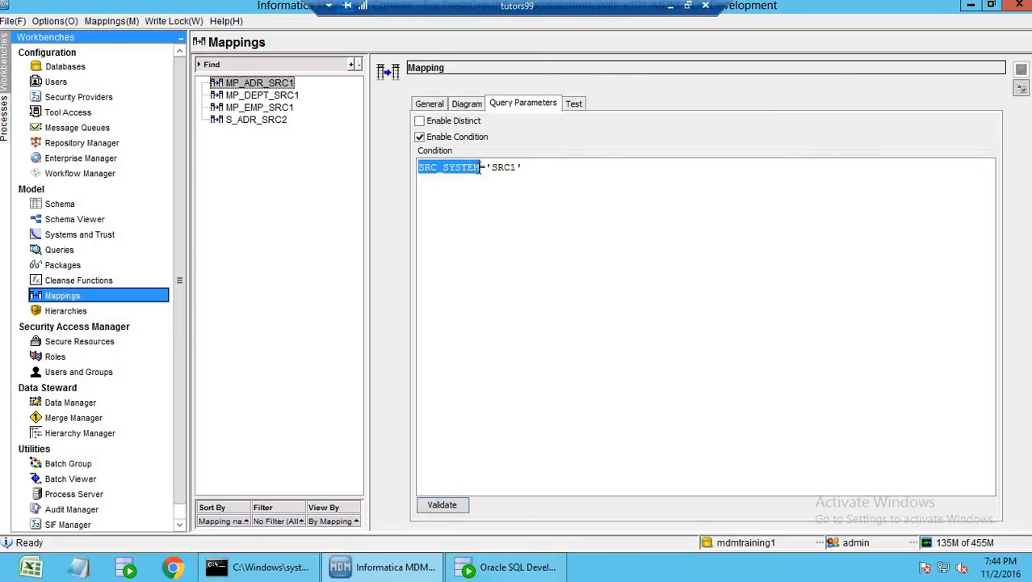
{"action": "left_click_drag", "start_coordinate": [548, 170], "coordinate": [425, 165]}
{"action": "left_click", "coordinate": [546, 177]}
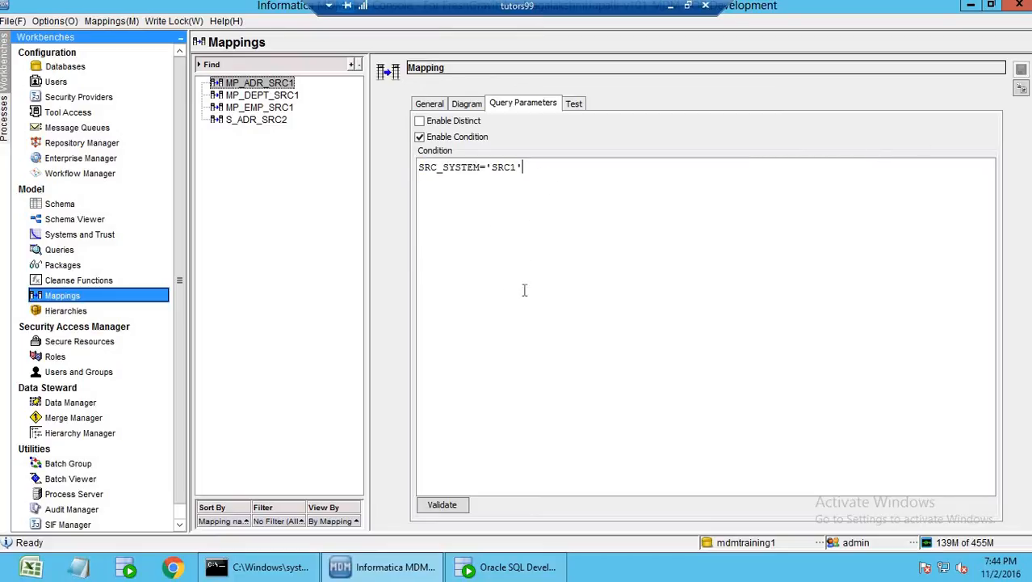
Auto-map the matching L_ADR columns to staging table S_ADR_SRC2 in the S_ADR_SRC2 mapping, and link STAE_CD to STATE_CD
{"action": "left_click", "coordinate": [273, 121]}
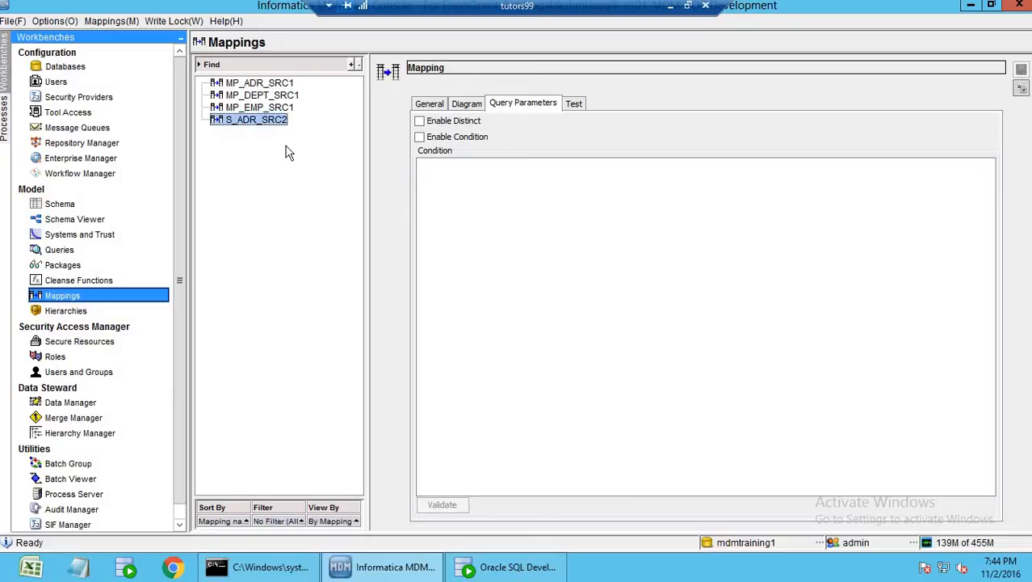
{"action": "left_click", "coordinate": [467, 103]}
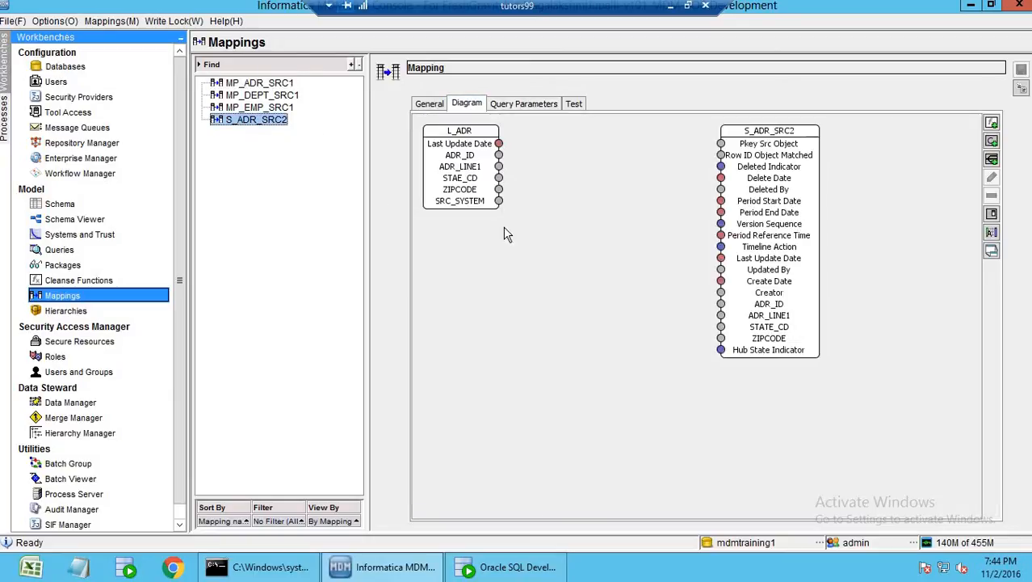
{"action": "right_click", "coordinate": [499, 238]}
{"action": "left_click", "coordinate": [553, 318]}
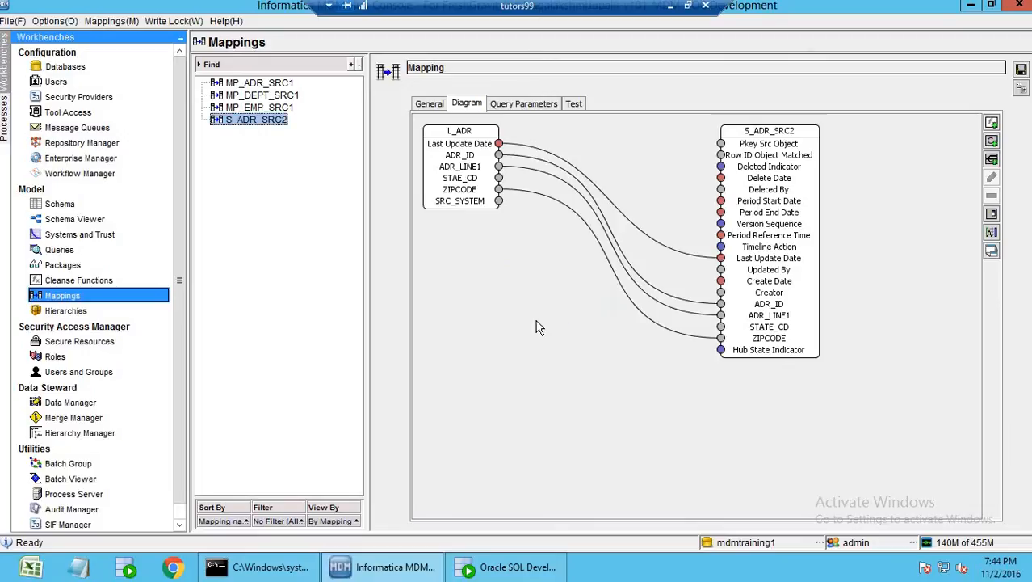
{"action": "left_click_drag", "start_coordinate": [499, 178], "coordinate": [720, 327]}
{"action": "left_click", "coordinate": [641, 410]}
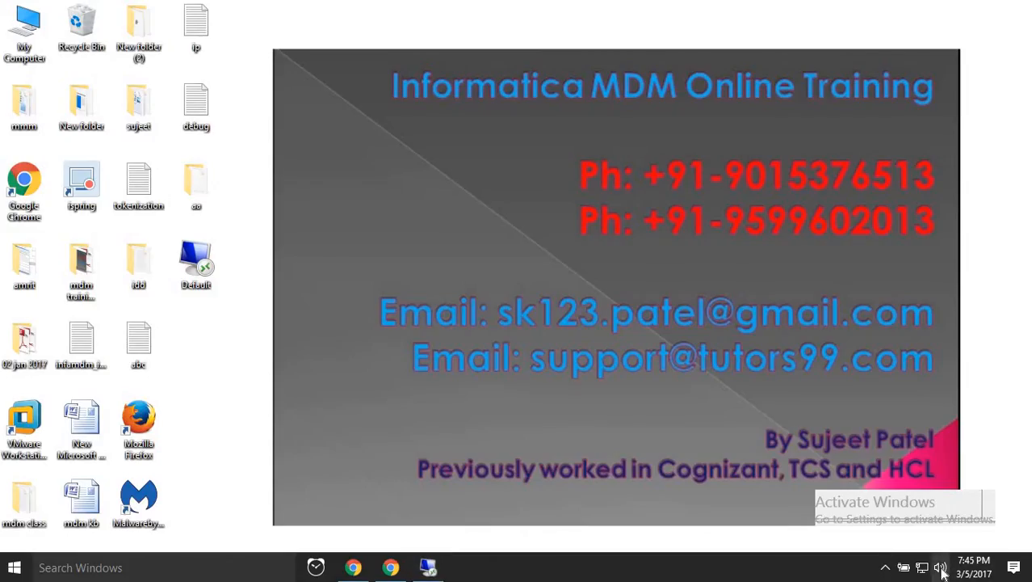
{"action": "left_click", "coordinate": [940, 567]}
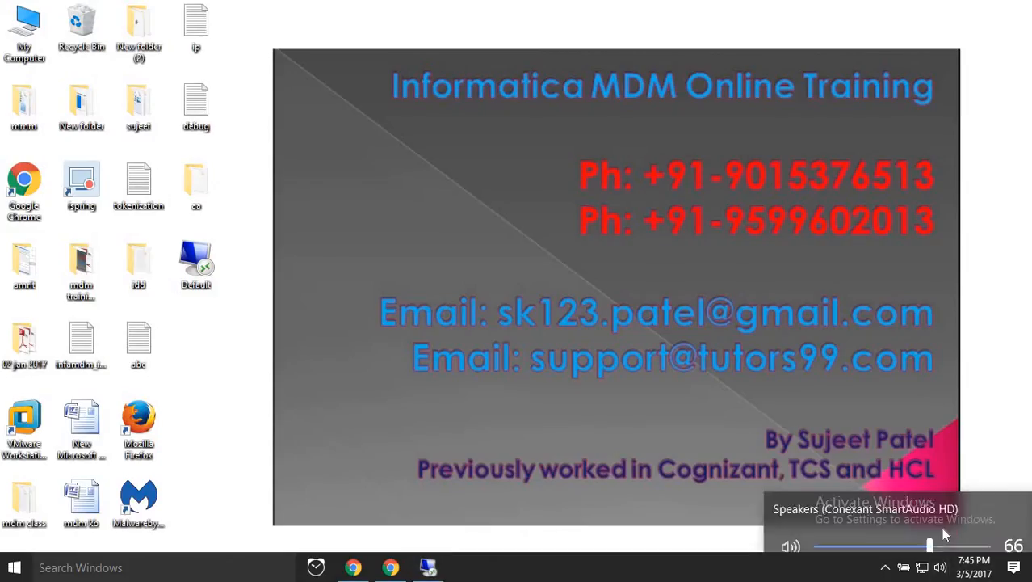
{"action": "left_click_drag", "start_coordinate": [931, 532], "coordinate": [984, 530]}
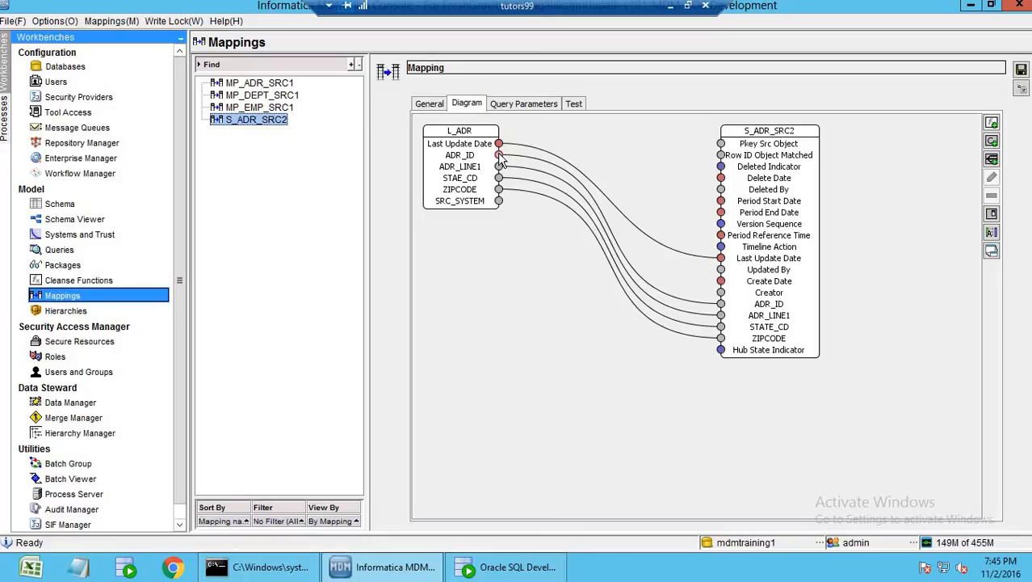
Link ADR_ID to Pkey Src Object in the S_ADR_SRC2 mapping, shift the L_ADR box slightly down, and save the mapping
{"action": "left_click_drag", "start_coordinate": [500, 155], "coordinate": [720, 144]}
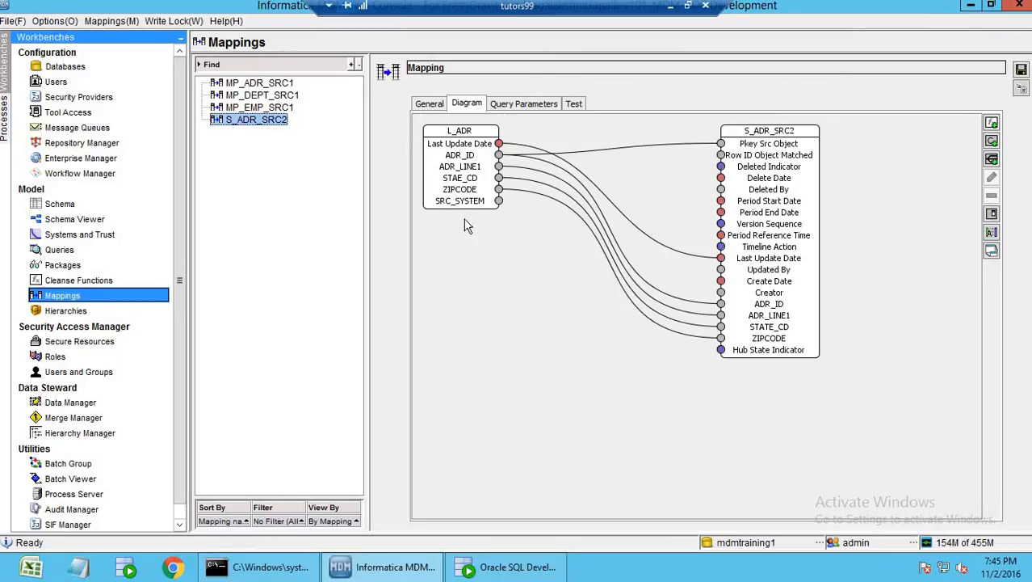
{"action": "left_click_drag", "start_coordinate": [465, 204], "coordinate": [473, 241]}
{"action": "left_click", "coordinate": [1021, 70]}
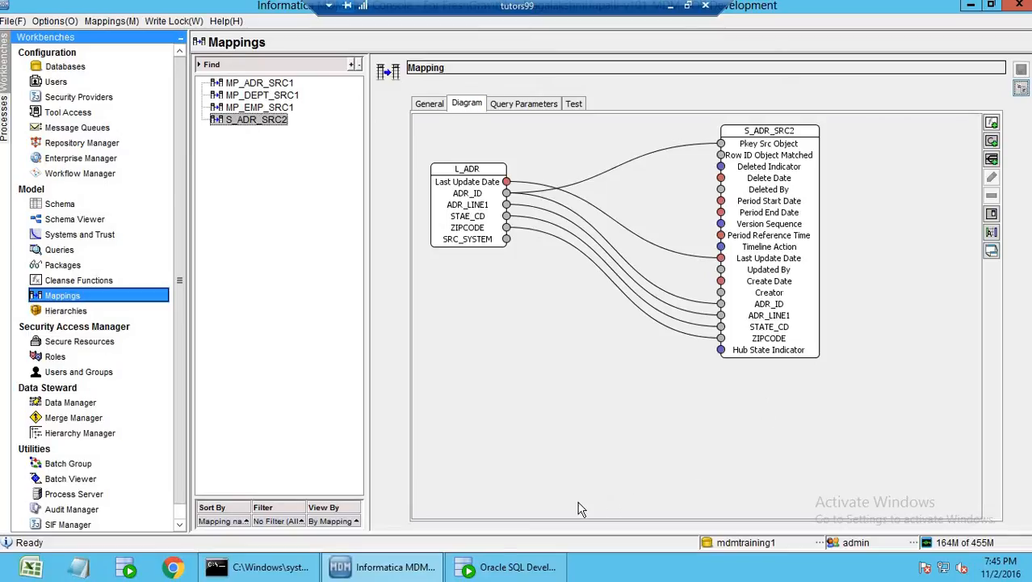
Switch to Oracle SQL Developer, connect to mdmtraining1 and expand its list of tables
{"action": "left_click", "coordinate": [501, 568]}
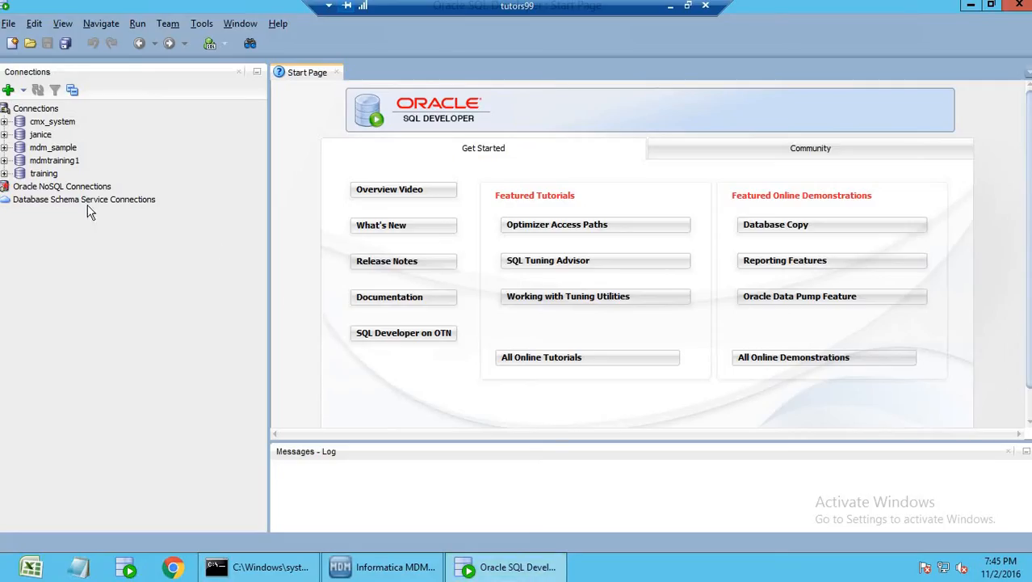
{"action": "double_click", "coordinate": [55, 162]}
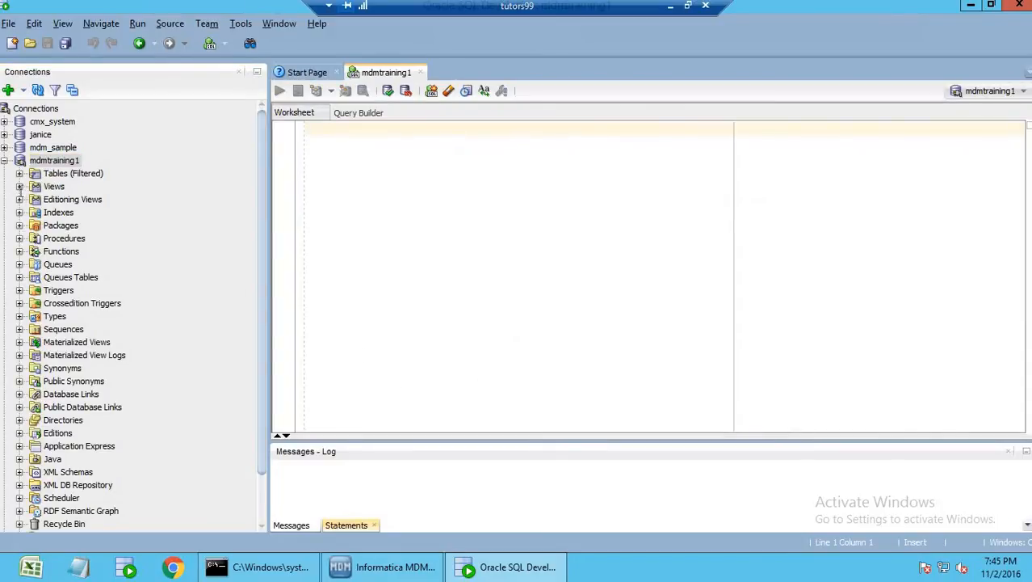
{"action": "left_click", "coordinate": [19, 172]}
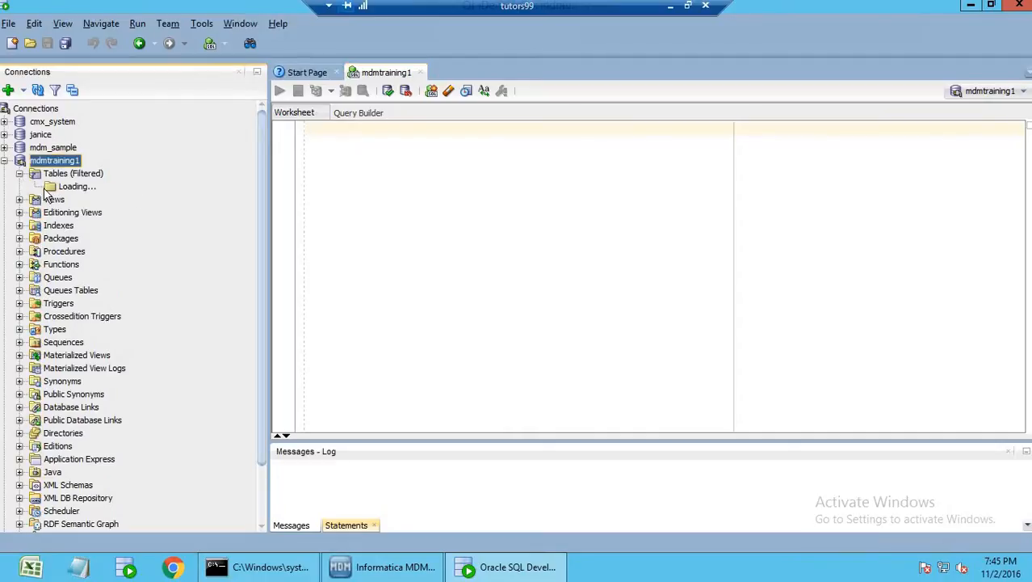
Check the server's performance figures in Task Manager and close it
{"action": "right_click", "coordinate": [599, 568]}
{"action": "left_click", "coordinate": [625, 525]}
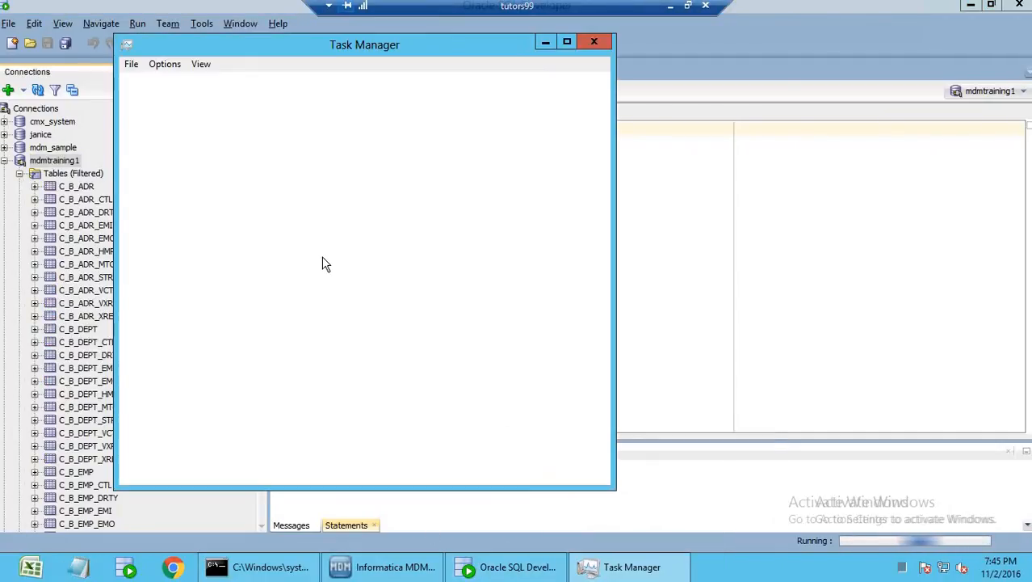
{"action": "left_click", "coordinate": [202, 84]}
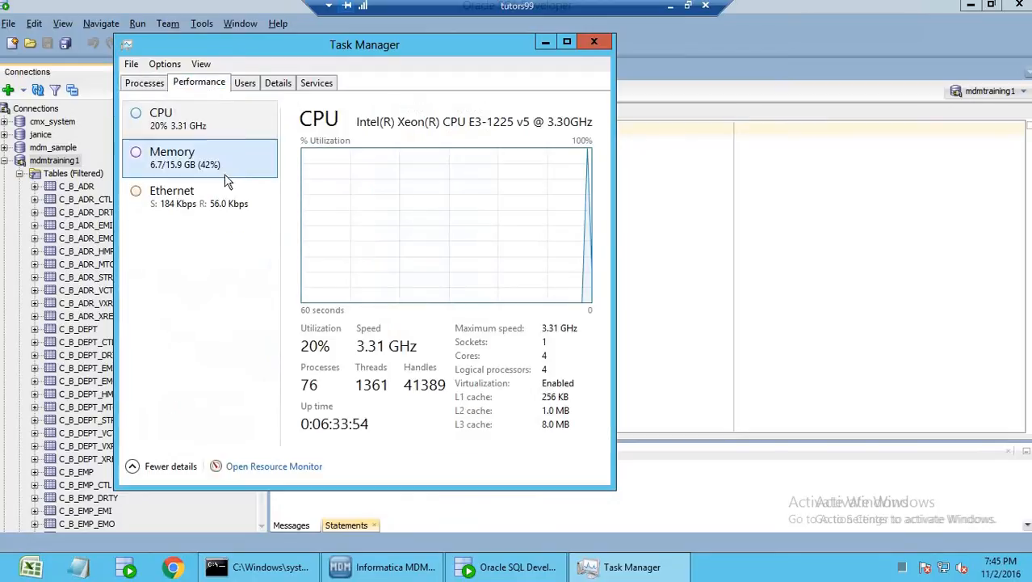
{"action": "left_click", "coordinate": [594, 43]}
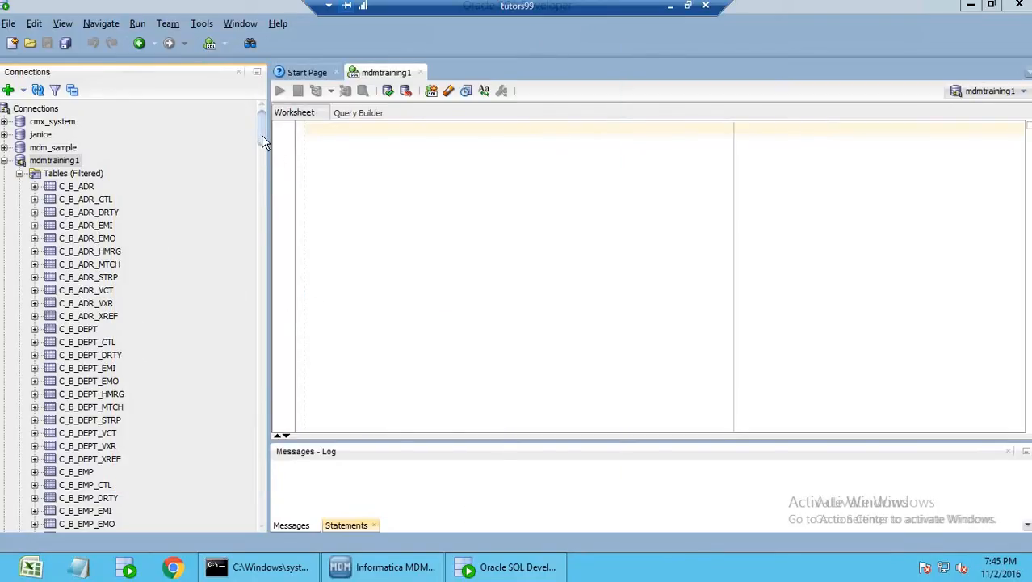
Open the data rows of landing table C_L_ADR in the mdmtraining1 schema
{"action": "left_click_drag", "start_coordinate": [261, 135], "coordinate": [261, 164]}
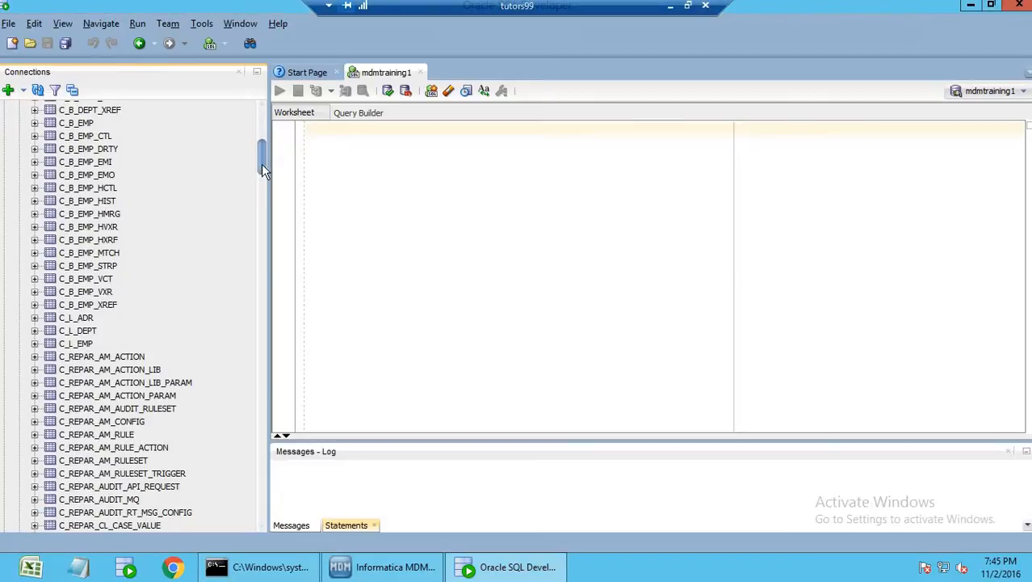
{"action": "left_click", "coordinate": [87, 320]}
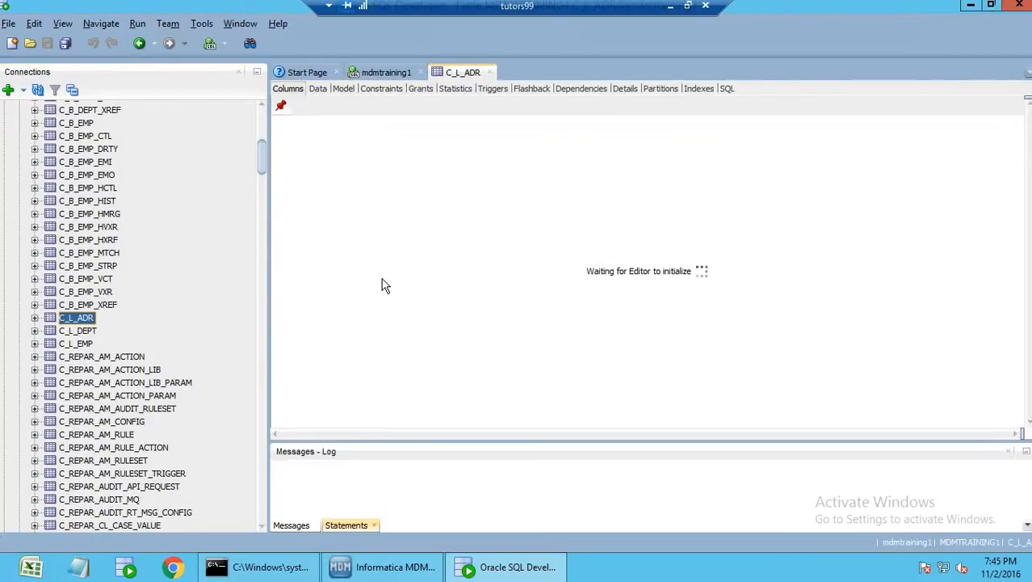
{"action": "left_click", "coordinate": [318, 88]}
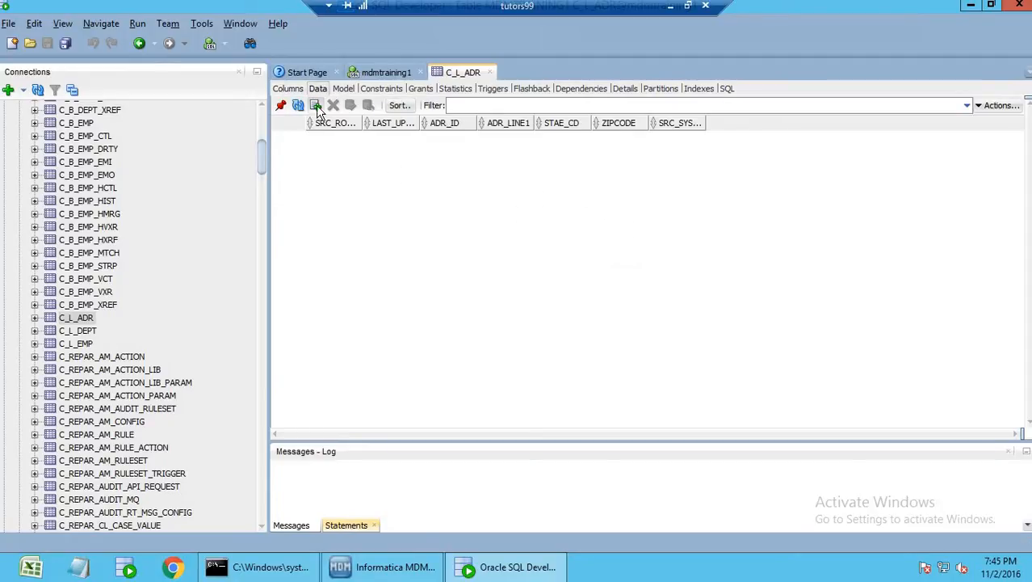
Insert a new row in C_L_ADR and set its last update date to the current date and time
{"action": "left_click", "coordinate": [315, 106]}
{"action": "left_click", "coordinate": [412, 142]}
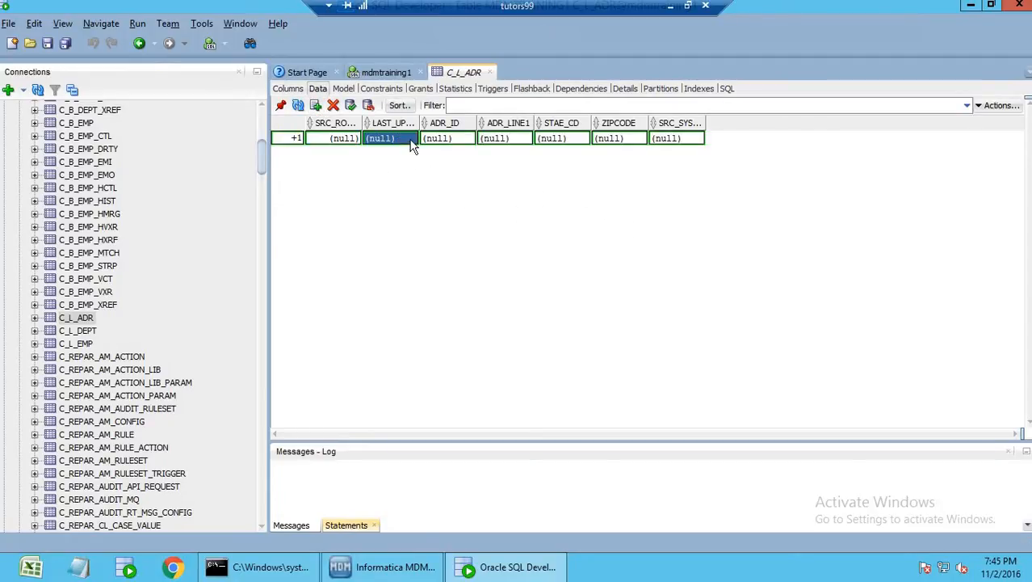
{"action": "double_click", "coordinate": [404, 139]}
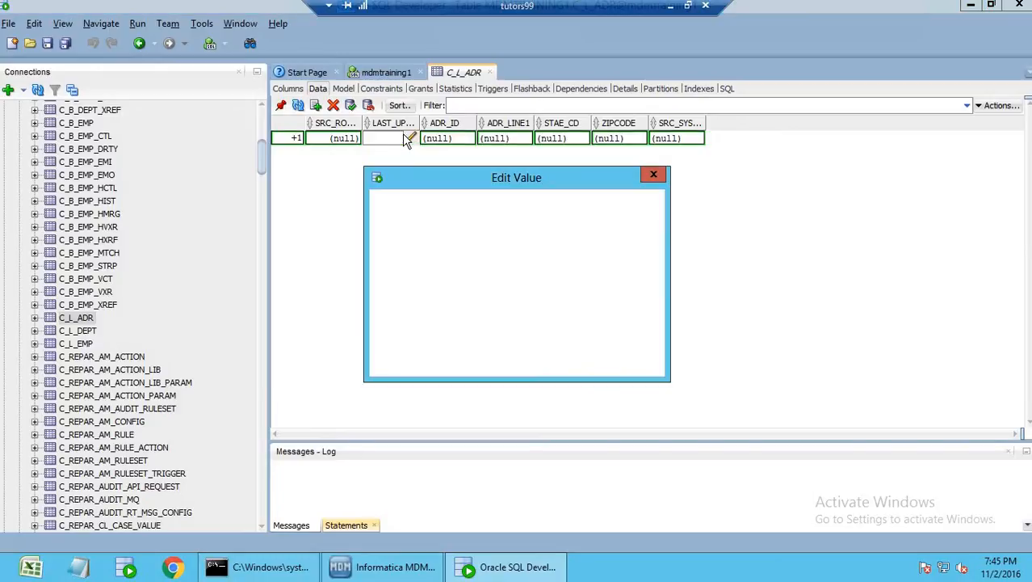
{"action": "left_click", "coordinate": [401, 334]}
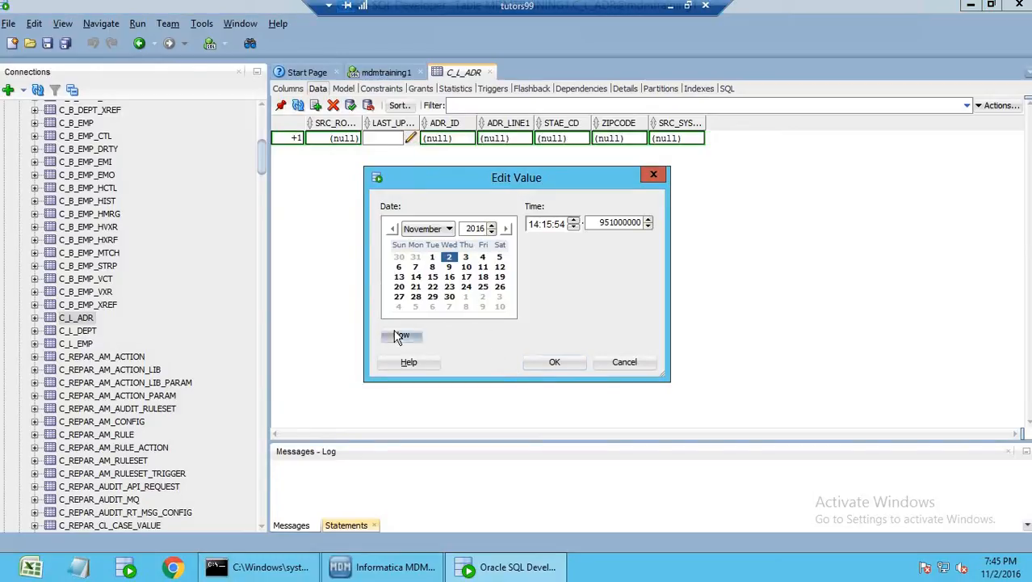
{"action": "left_click", "coordinate": [555, 362]}
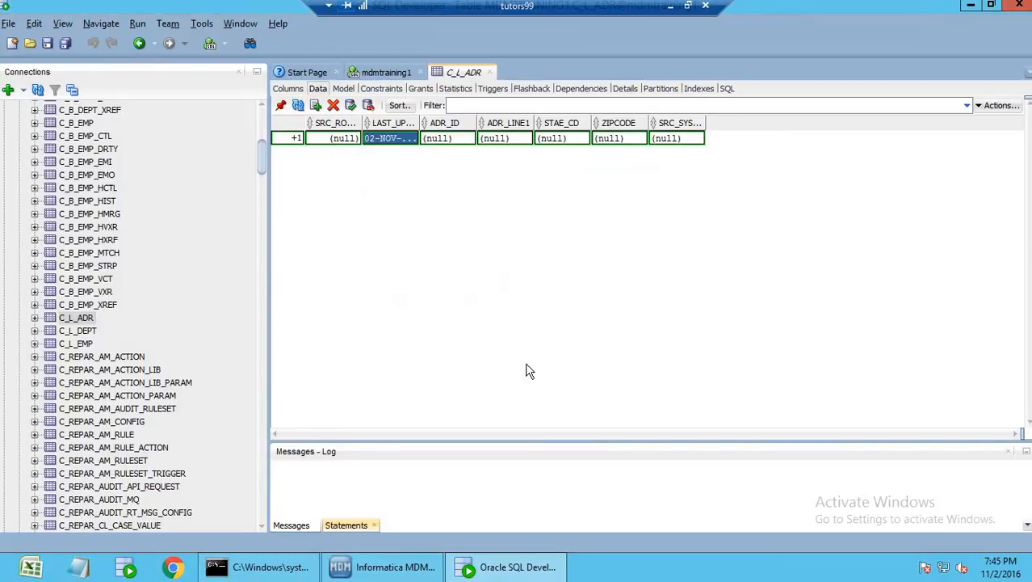
Set the first row's ADR_ID to ADR1 and fill in its address line in ADR_LINE1
{"action": "double_click", "coordinate": [449, 142]}
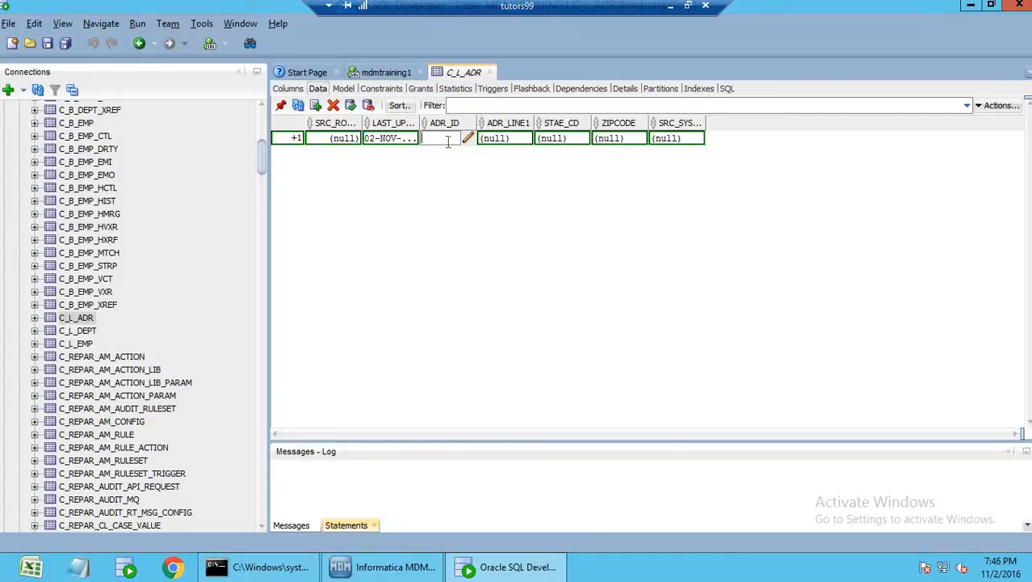
{"action": "type", "text": "ADR1"}
{"action": "double_click", "coordinate": [494, 141]}
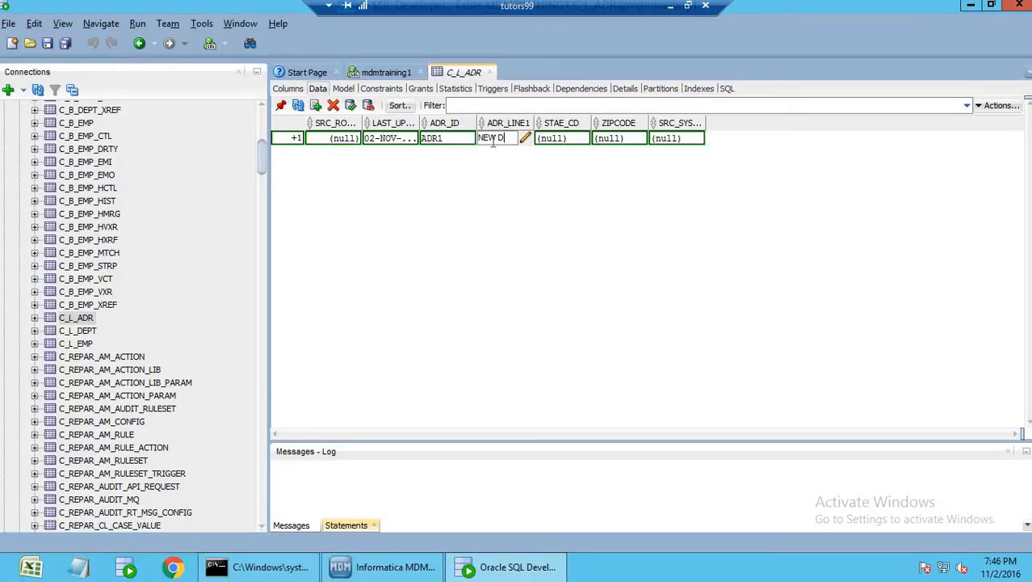
{"action": "type", "text": "HI ROHINI"}
Complete the ADR1 row with STAE_CD DELHI, the address's postal code in ZIPCODE, and source system SRC1
{"action": "left_click", "coordinate": [564, 144]}
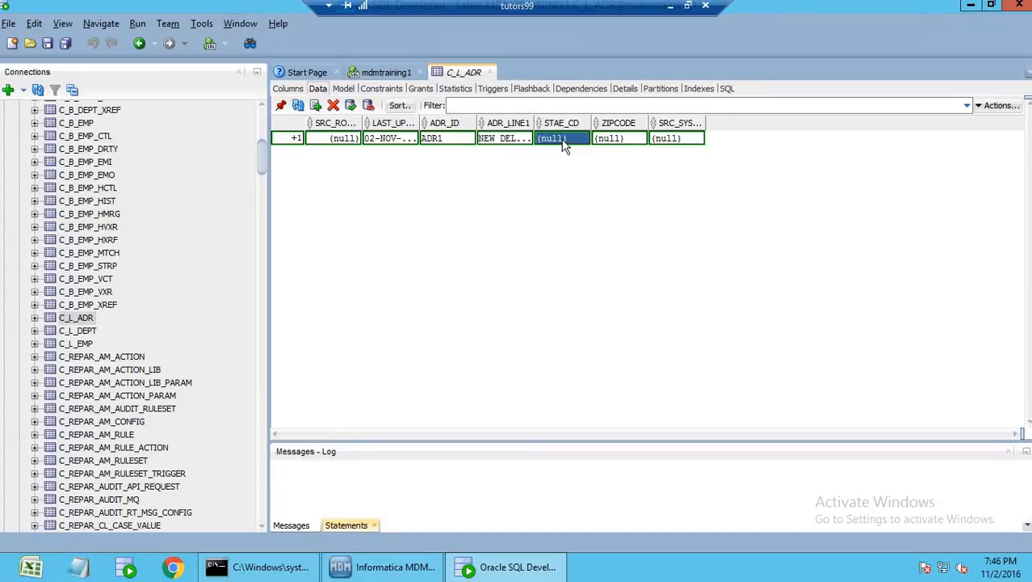
{"action": "left_click", "coordinate": [563, 139]}
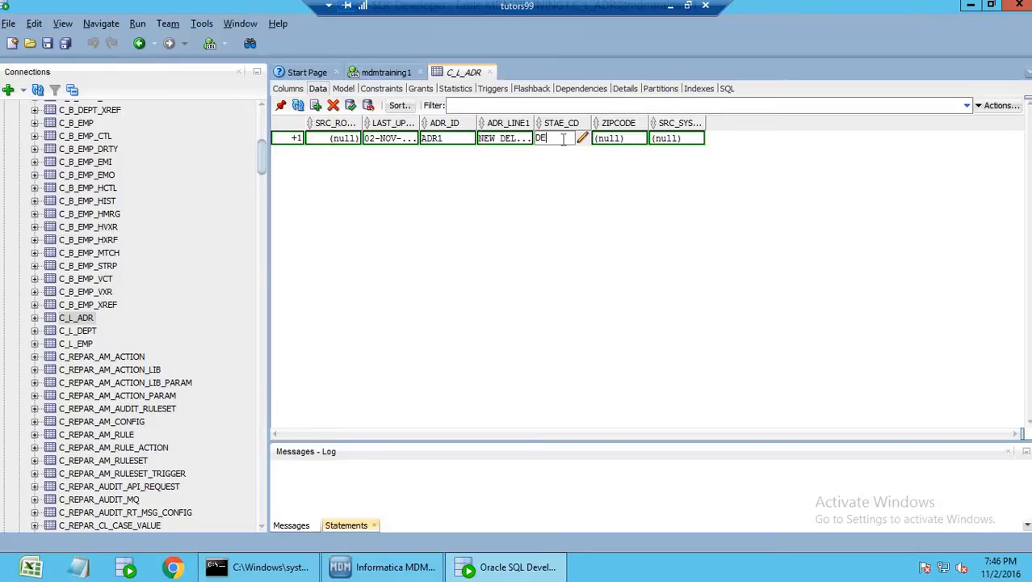
{"action": "type", "text": "DELHI"}
{"action": "double_click", "coordinate": [622, 141]}
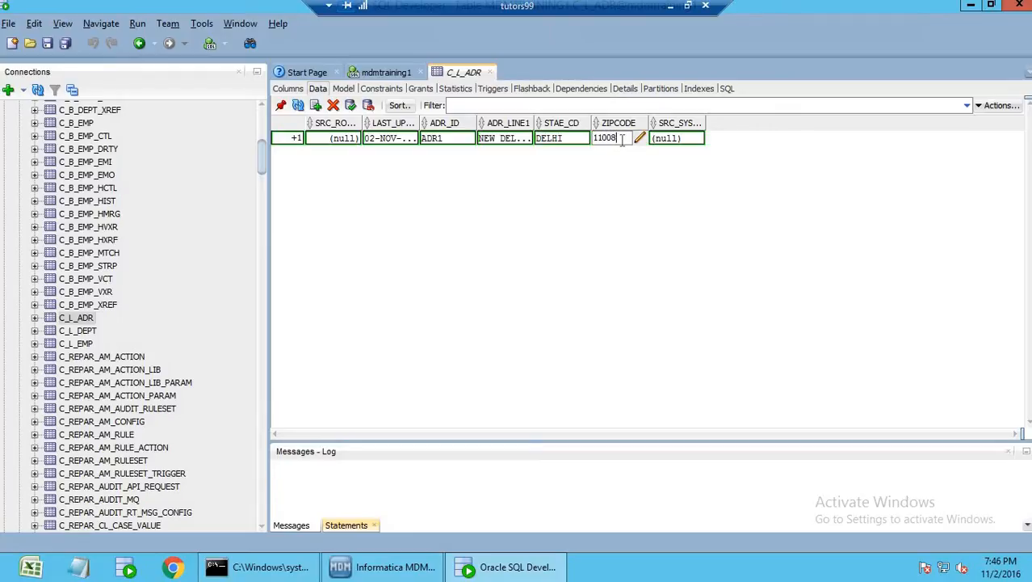
{"action": "type", "text": "5"}
{"action": "left_click", "coordinate": [685, 139]}
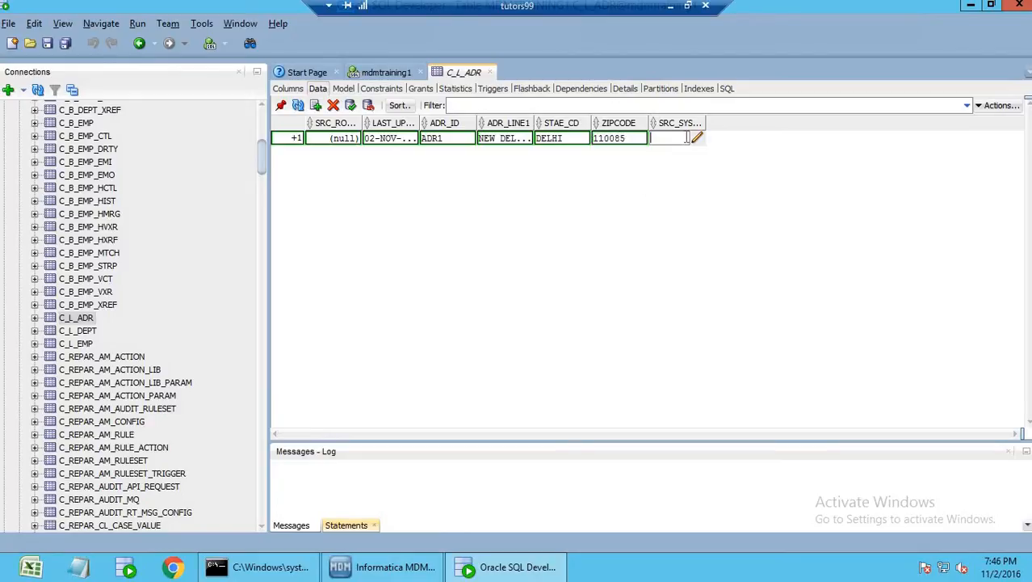
{"action": "type", "text": "SRC1"}
Insert a second row in C_L_ADR with the current date as last update date and ADR_ID ADR2
{"action": "left_click", "coordinate": [316, 106]}
{"action": "left_click", "coordinate": [408, 160]}
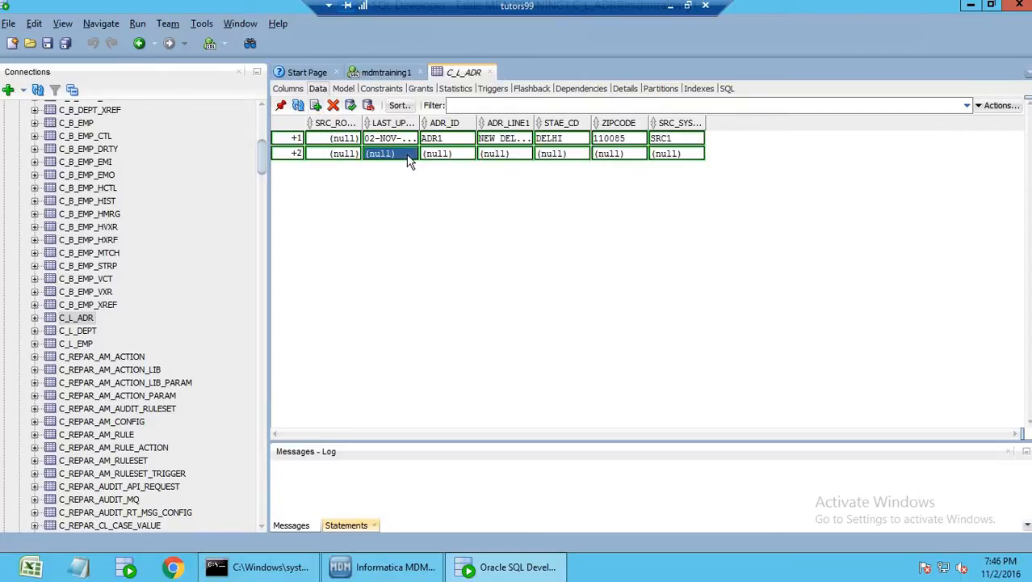
{"action": "left_click", "coordinate": [409, 156]}
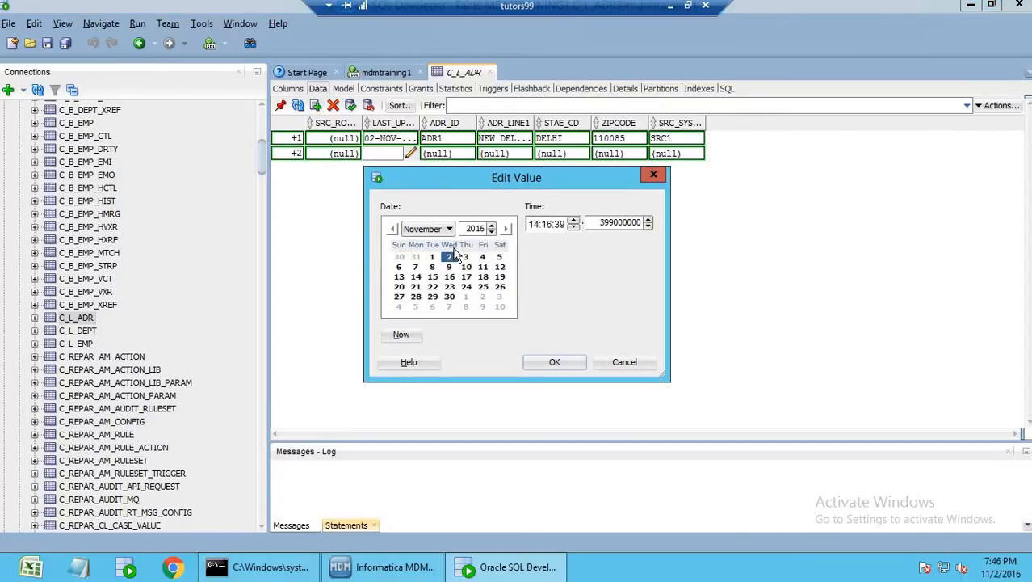
{"action": "left_click", "coordinate": [554, 364]}
{"action": "left_click", "coordinate": [448, 153]}
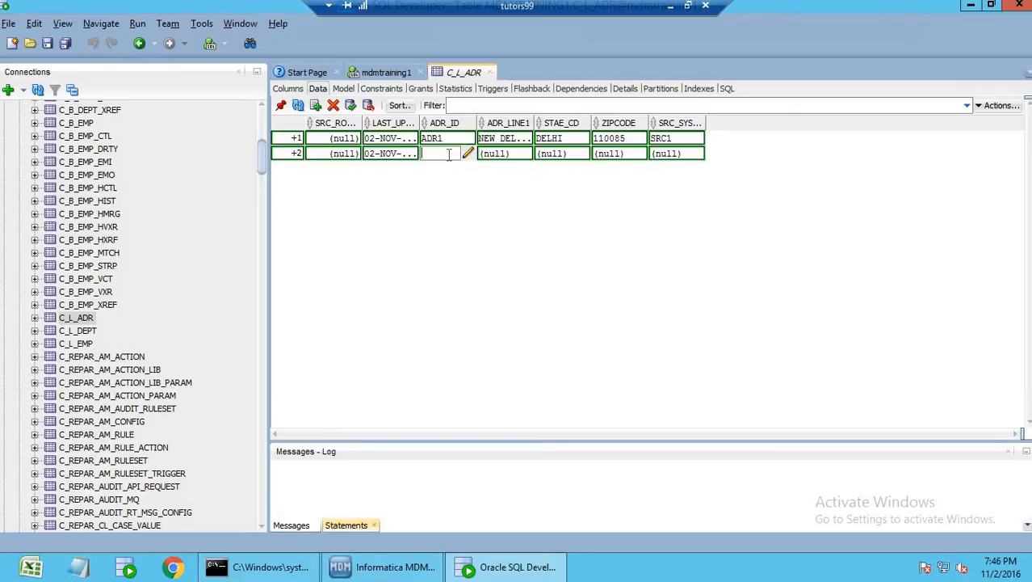
{"action": "type", "text": "ADR2"}
Fill in the address line in ADR_LINE1 for the ADR2 row
{"action": "left_click", "coordinate": [504, 155]}
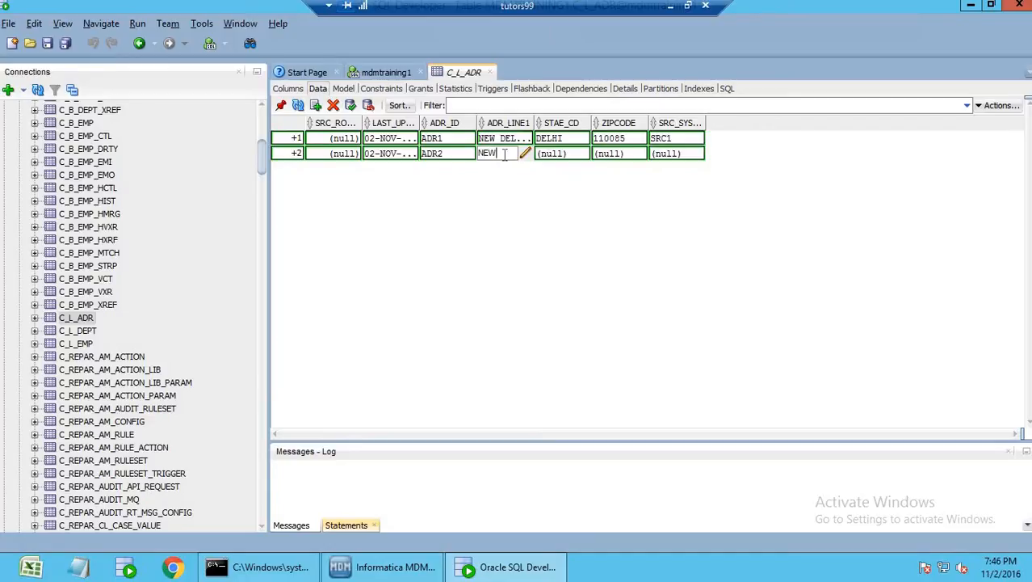
{"action": "type", "text": "NEW DELHI RO"}
{"action": "type", "text": "HINI"}
{"action": "type", "text": " 12"}
Fill in STAE_CD with DELHI and ZIPCODE with the address's postal code in the ADR2 row
{"action": "left_click", "coordinate": [567, 158]}
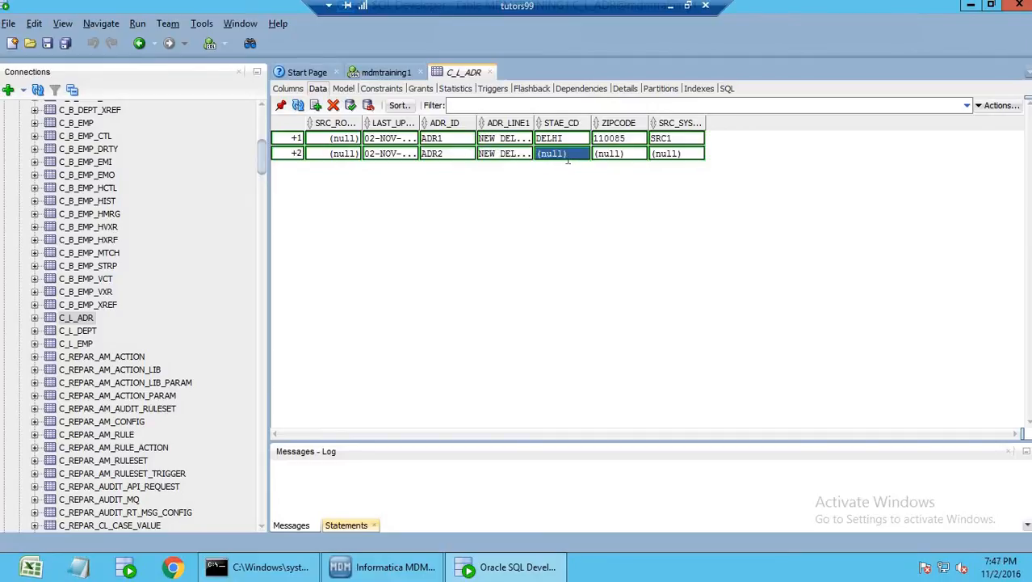
{"action": "left_click", "coordinate": [567, 159]}
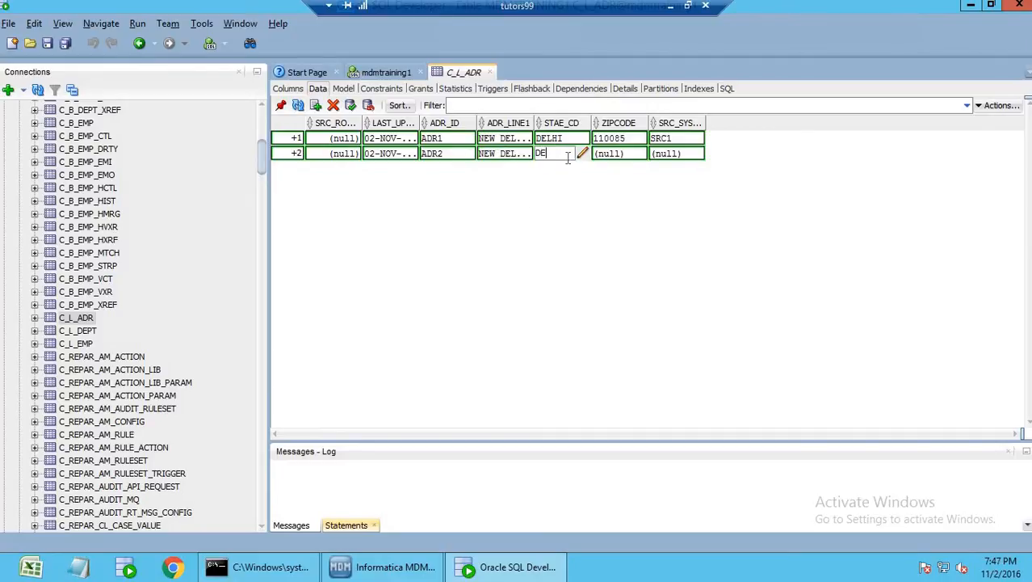
{"action": "type", "text": "DELHI"}
{"action": "left_click", "coordinate": [618, 156]}
{"action": "left_click", "coordinate": [618, 155]}
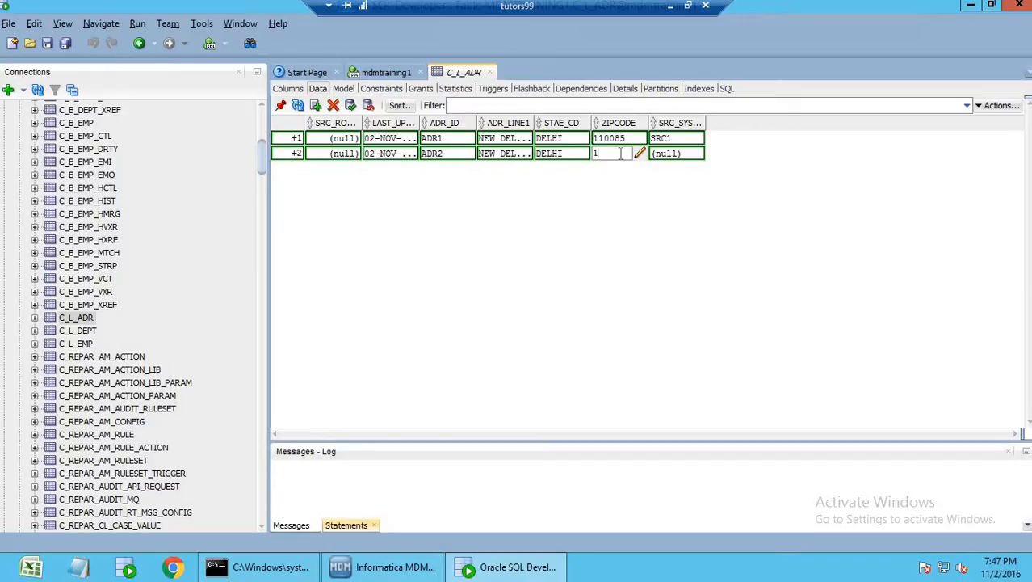
{"action": "type", "text": "110085"}
Set the ADR2 row's source system to SRC2 and commit the new rows to C_L_ADR
{"action": "left_click", "coordinate": [662, 152]}
{"action": "left_click", "coordinate": [662, 152]}
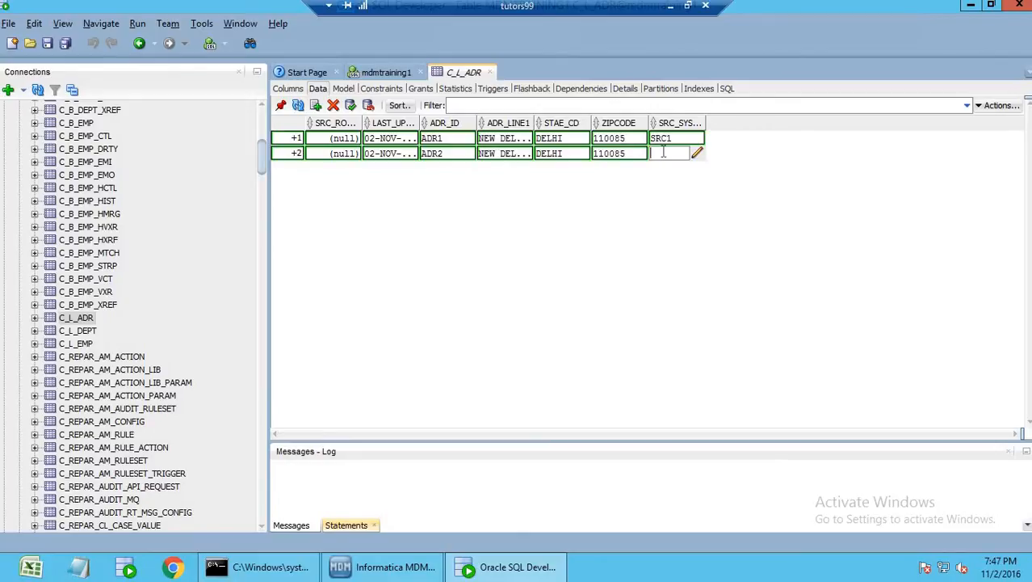
{"action": "type", "text": "SRC2"}
{"action": "left_click", "coordinate": [349, 106]}
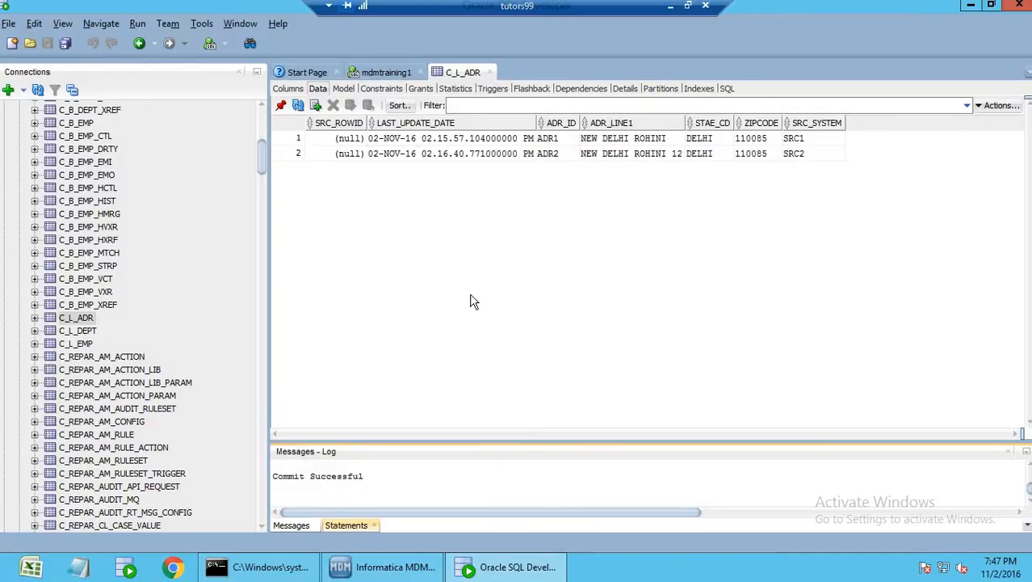
Switch to the Informatica MDM Hub Console and execute the MP_ADR_SRC1 stage batch in Batch Viewer
{"action": "left_click", "coordinate": [397, 568]}
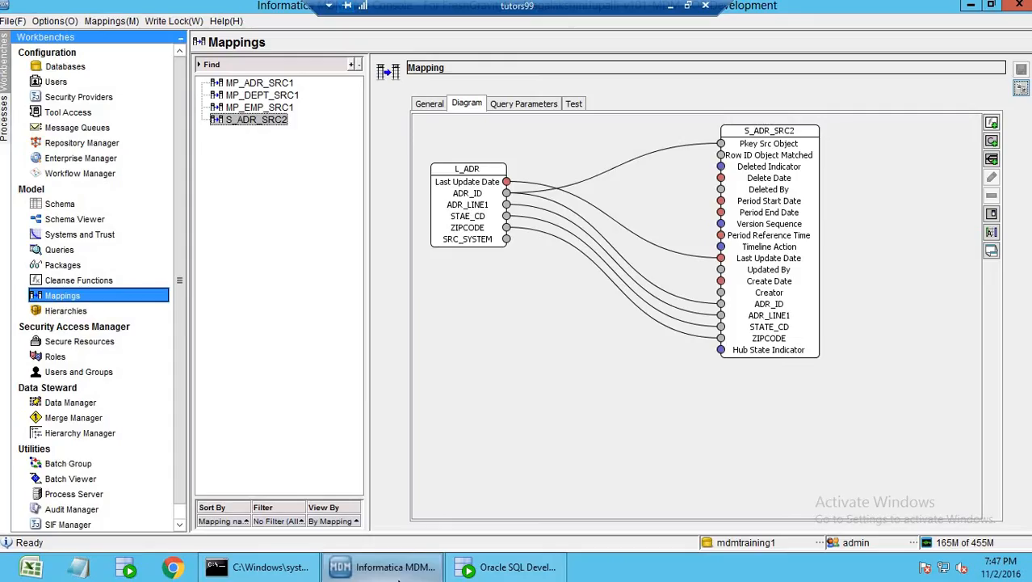
{"action": "left_click", "coordinate": [120, 480]}
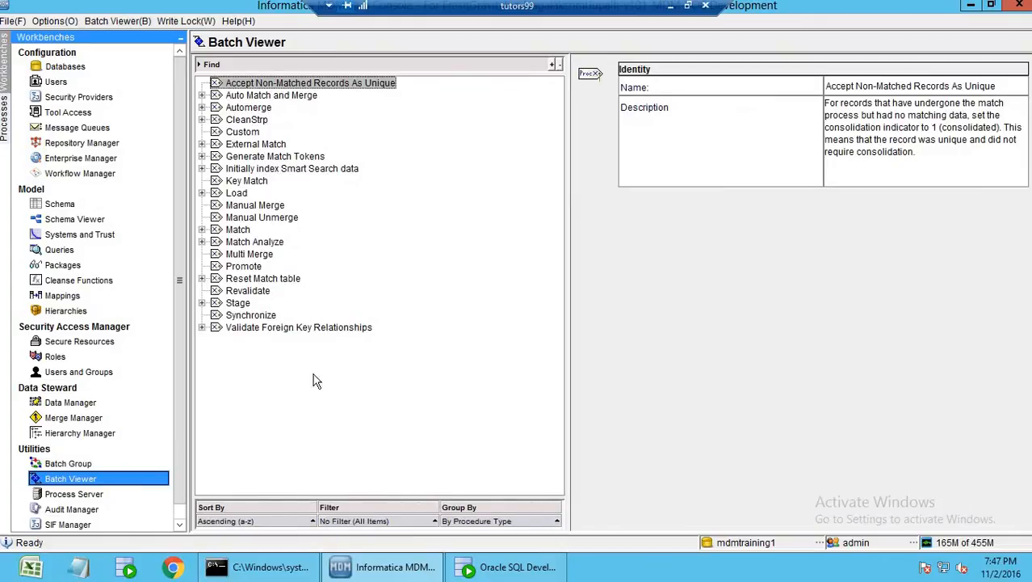
{"action": "double_click", "coordinate": [238, 304]}
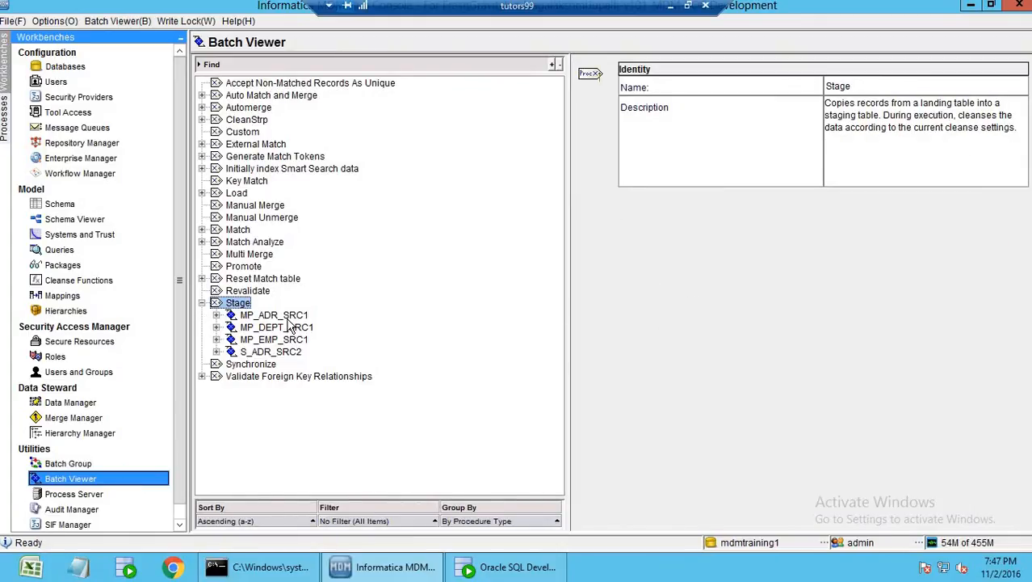
{"action": "left_click", "coordinate": [291, 317]}
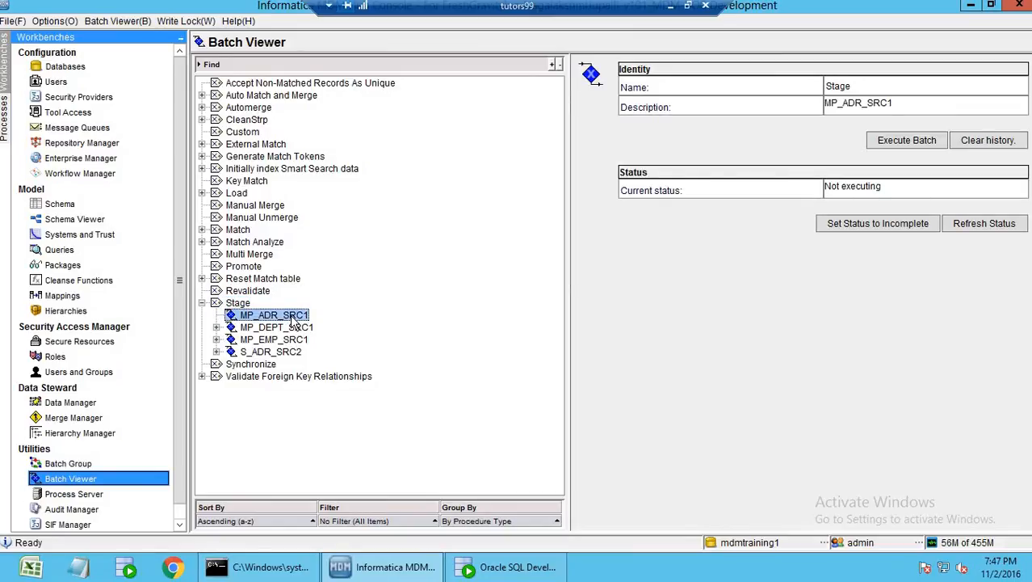
{"action": "left_click", "coordinate": [906, 144]}
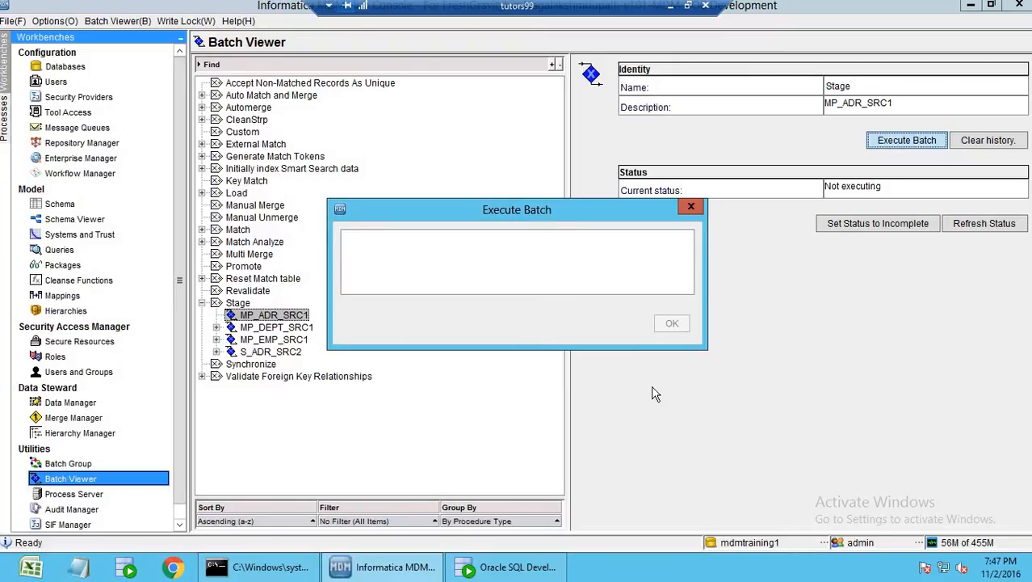
Refresh the MP_ADR_SRC1 batch status and check the inserted-records metric of its run
{"action": "left_click", "coordinate": [997, 231]}
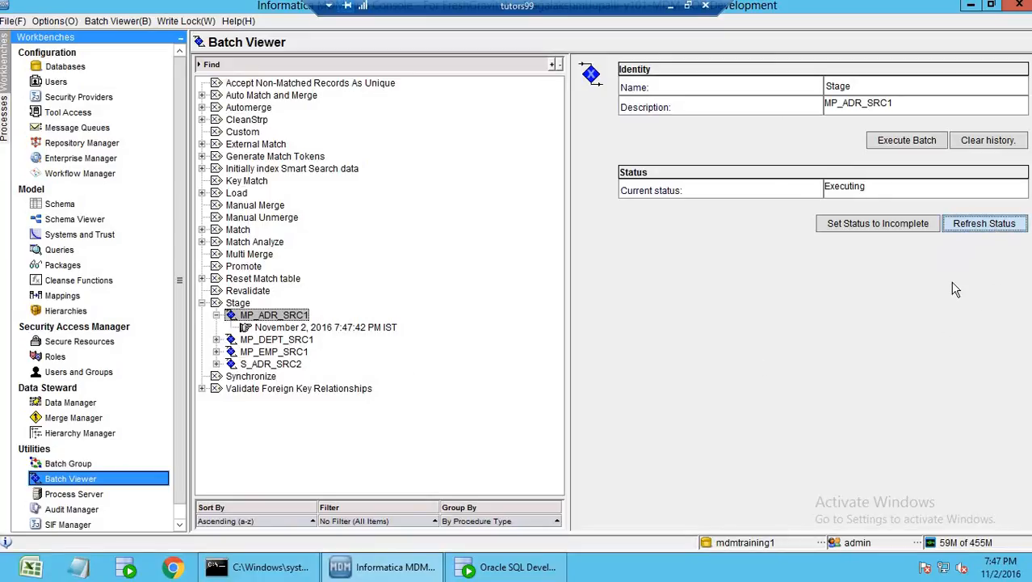
{"action": "left_click", "coordinate": [979, 227]}
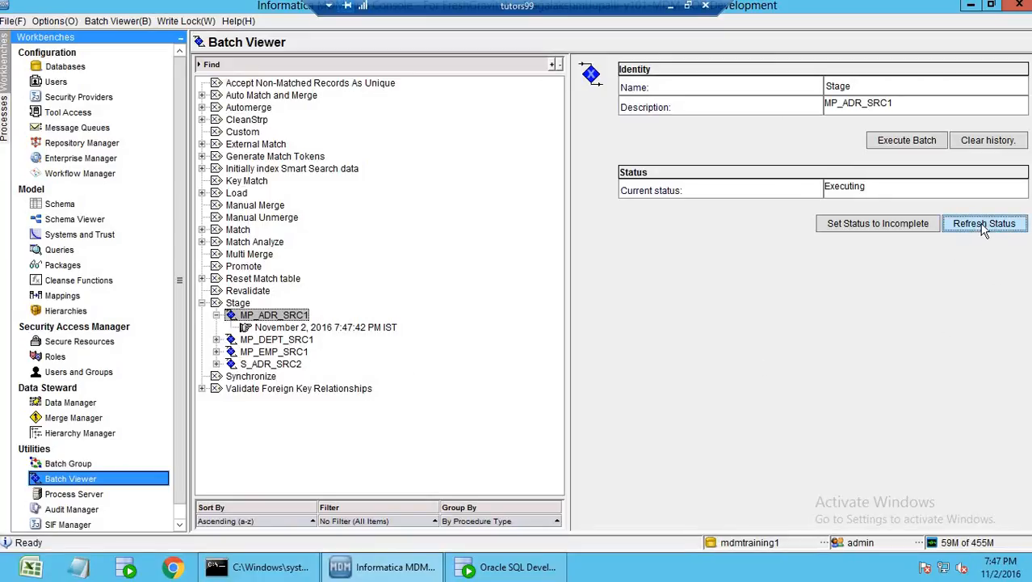
{"action": "left_click", "coordinate": [394, 328]}
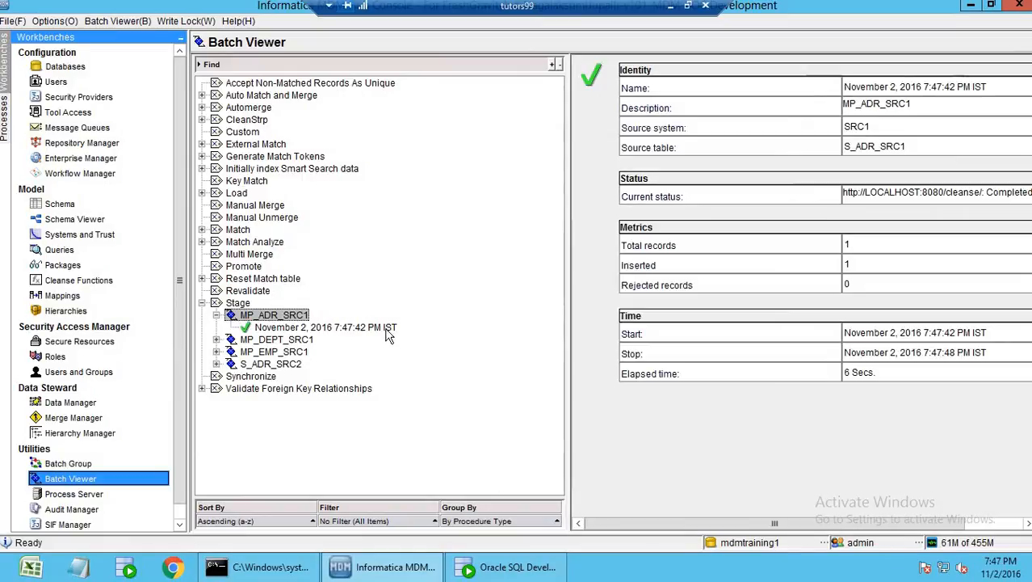
{"action": "left_click_drag", "start_coordinate": [864, 270], "coordinate": [832, 268]}
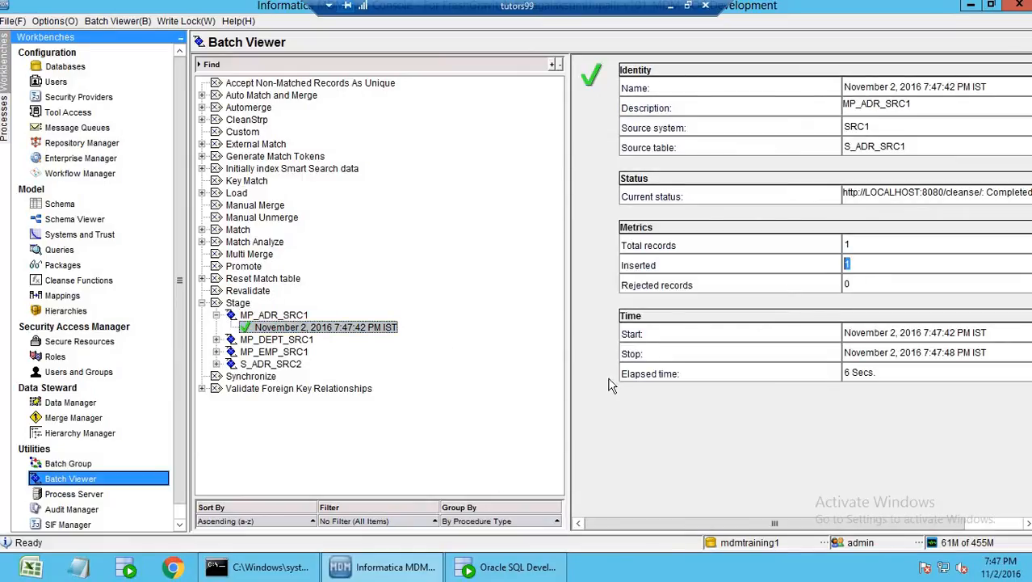
Switch to Oracle SQL Developer and open the data of staging table C_S_ADR_SRC1
{"action": "left_click", "coordinate": [508, 566]}
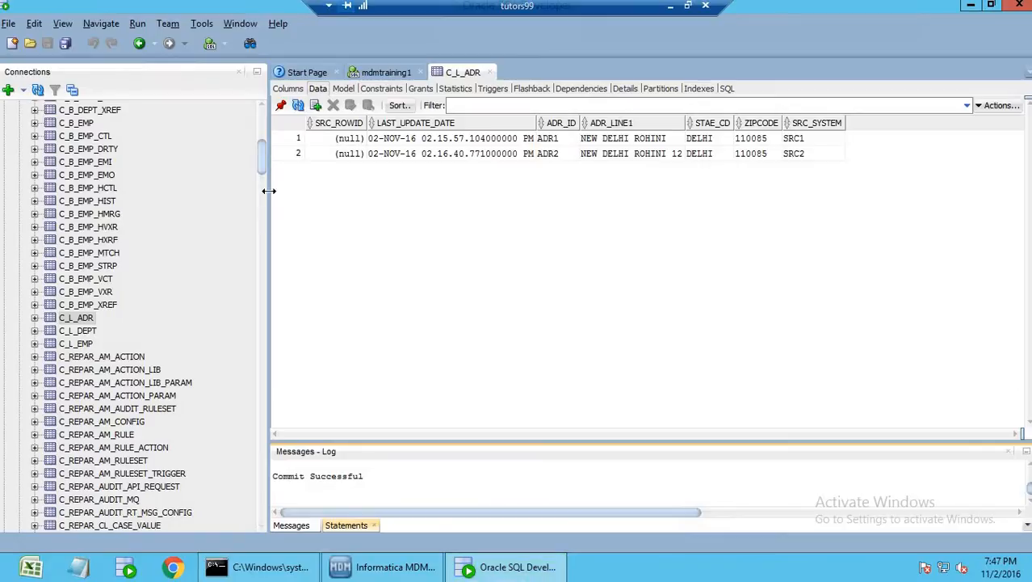
{"action": "left_click", "coordinate": [260, 160]}
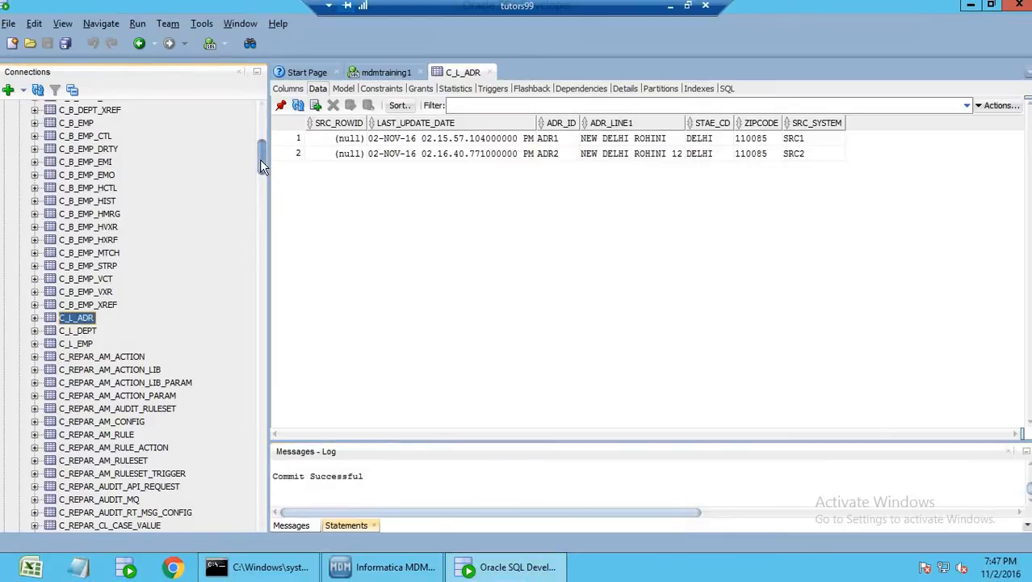
{"action": "left_click_drag", "start_coordinate": [259, 159], "coordinate": [242, 487]}
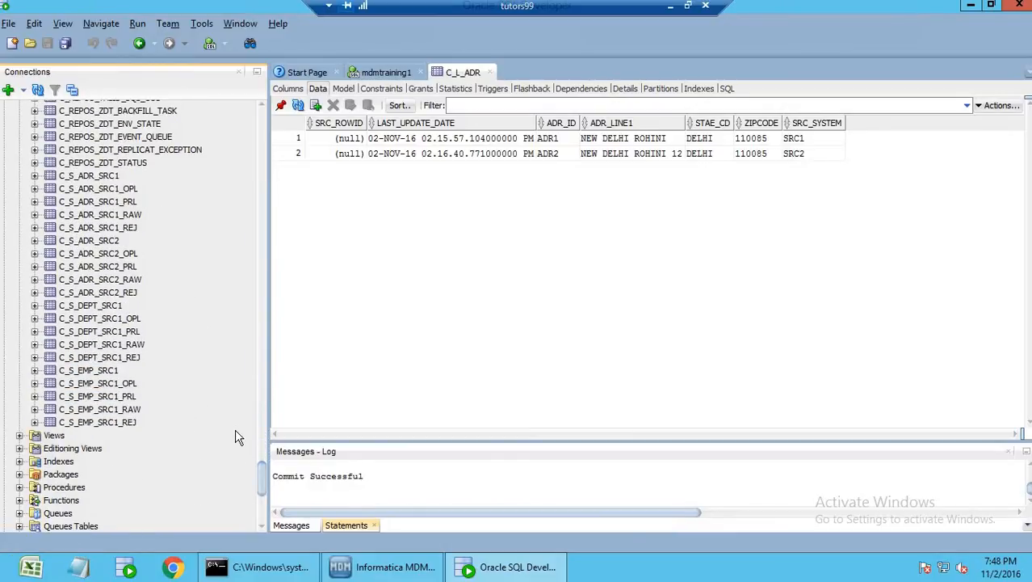
{"action": "left_click", "coordinate": [109, 372]}
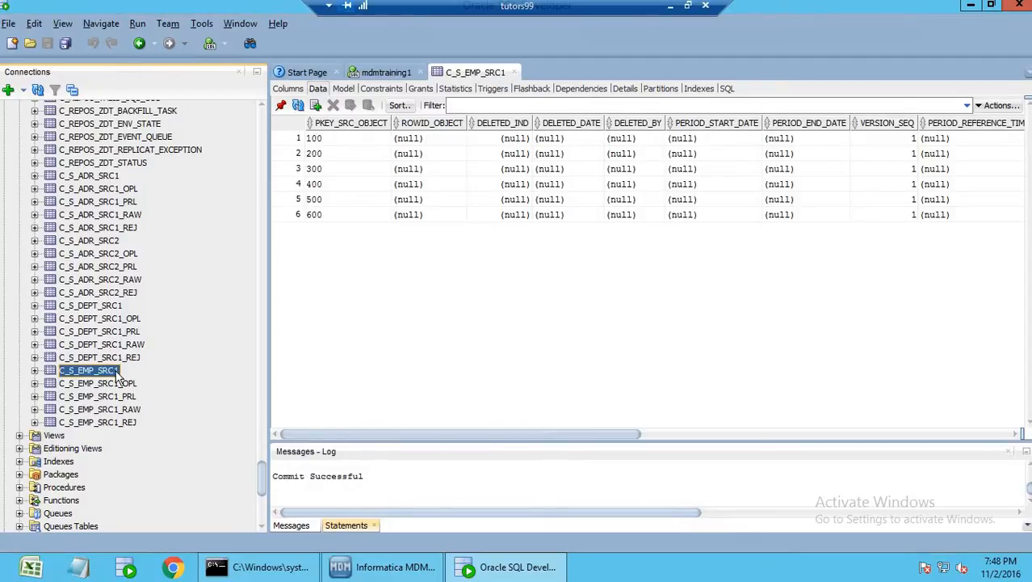
{"action": "left_click", "coordinate": [120, 177]}
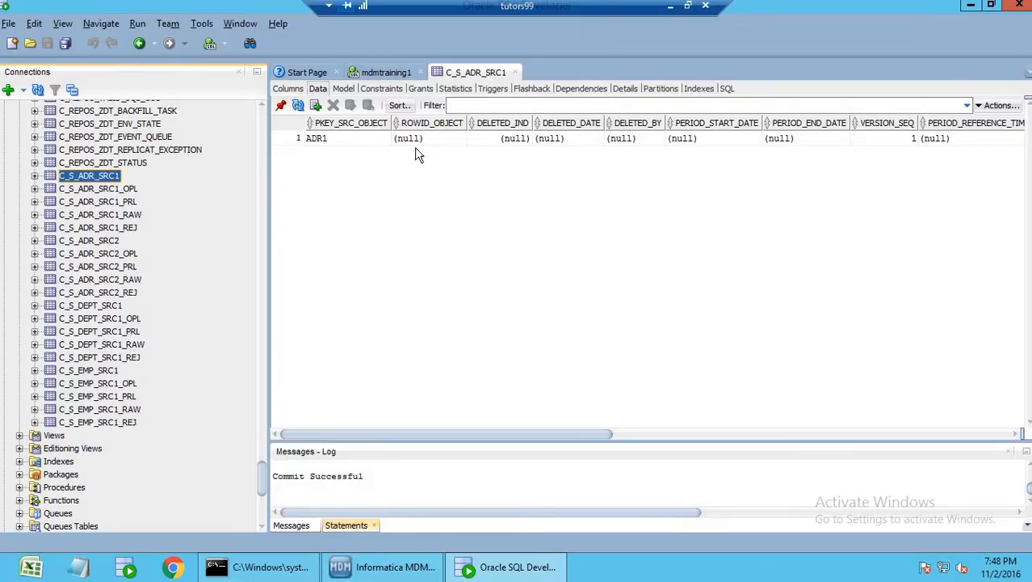
Examine the ADR_ID, ADR_LINE1, STATE_CD and ZIPCODE values of the staged row in C_S_ADR_SRC1
{"action": "left_click_drag", "start_coordinate": [682, 433], "coordinate": [999, 418]}
{"action": "left_click", "coordinate": [806, 138]}
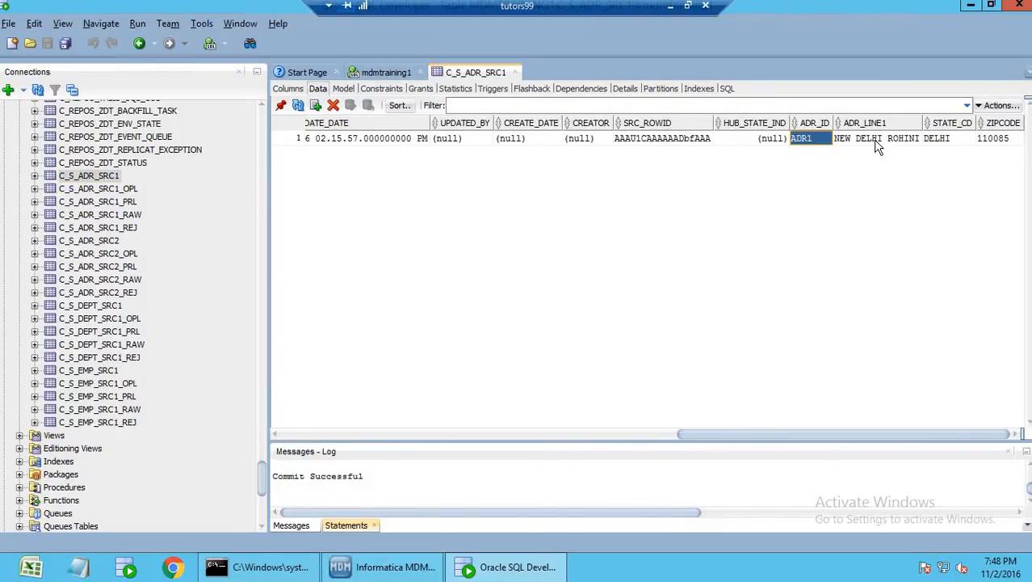
{"action": "key", "text": "Tab"}
{"action": "key", "text": "Tab"}
{"action": "key", "text": "Tab"}
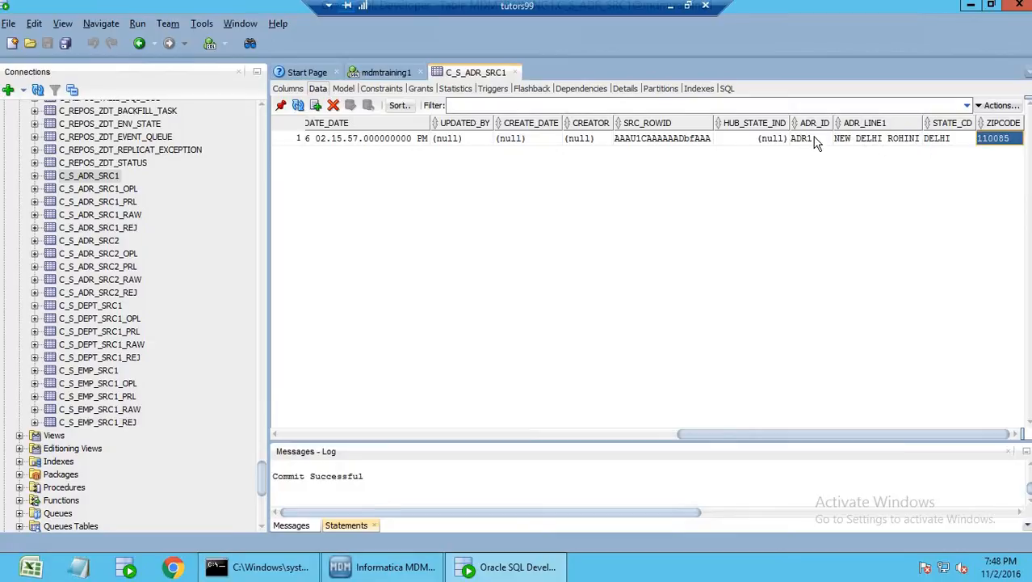
{"action": "left_click", "coordinate": [812, 139]}
{"action": "key", "text": "Tab"}
{"action": "key", "text": "Tab"}
{"action": "key", "text": "Tab"}
Switch back to the MDM Hub Console, execute the S_ADR_SRC2 stage batch and check its inserted-records metric
{"action": "left_click", "coordinate": [396, 568]}
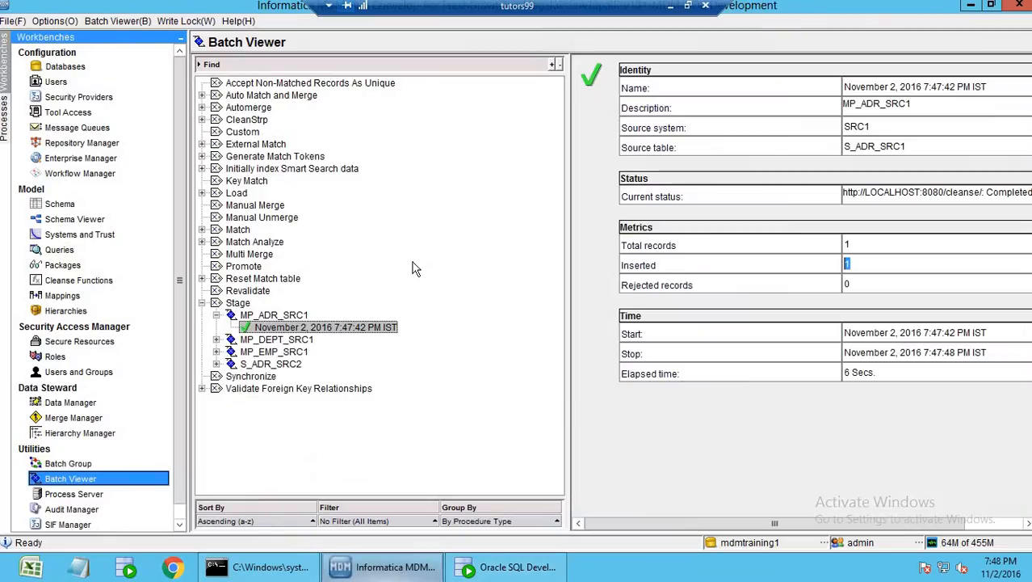
{"action": "left_click", "coordinate": [279, 366]}
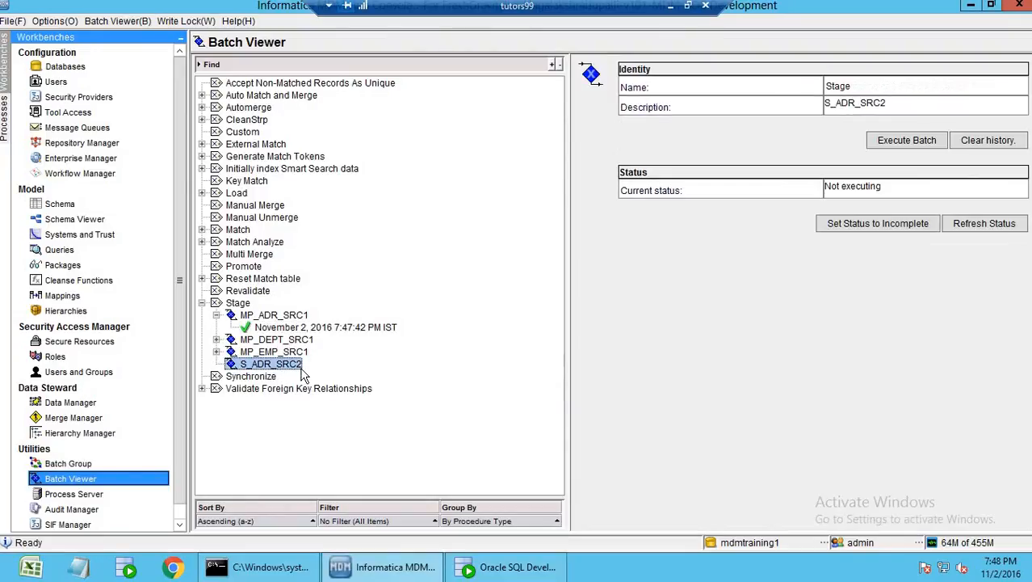
{"action": "left_click", "coordinate": [887, 143]}
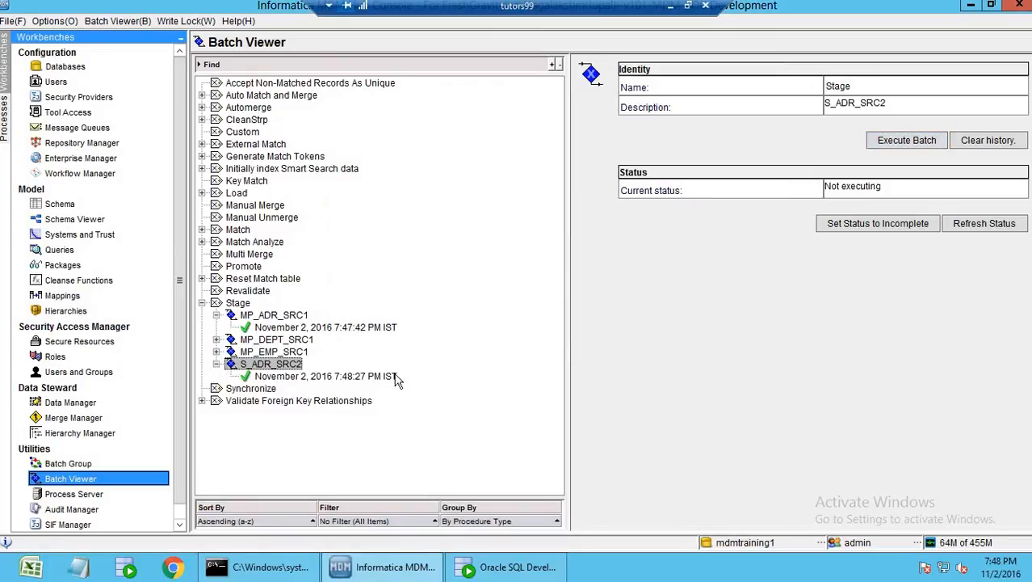
{"action": "left_click", "coordinate": [379, 376]}
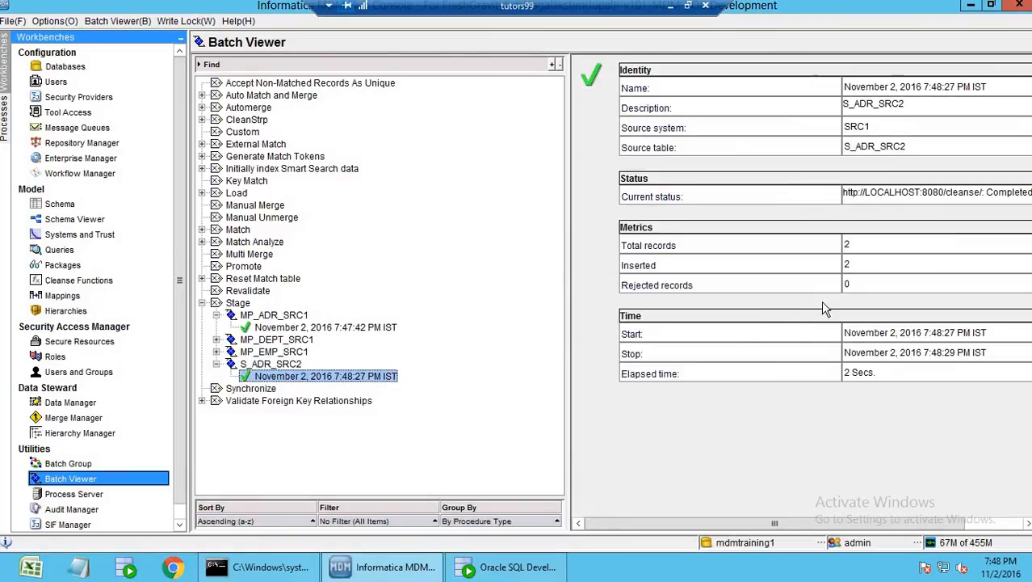
{"action": "left_click_drag", "start_coordinate": [865, 263], "coordinate": [827, 268]}
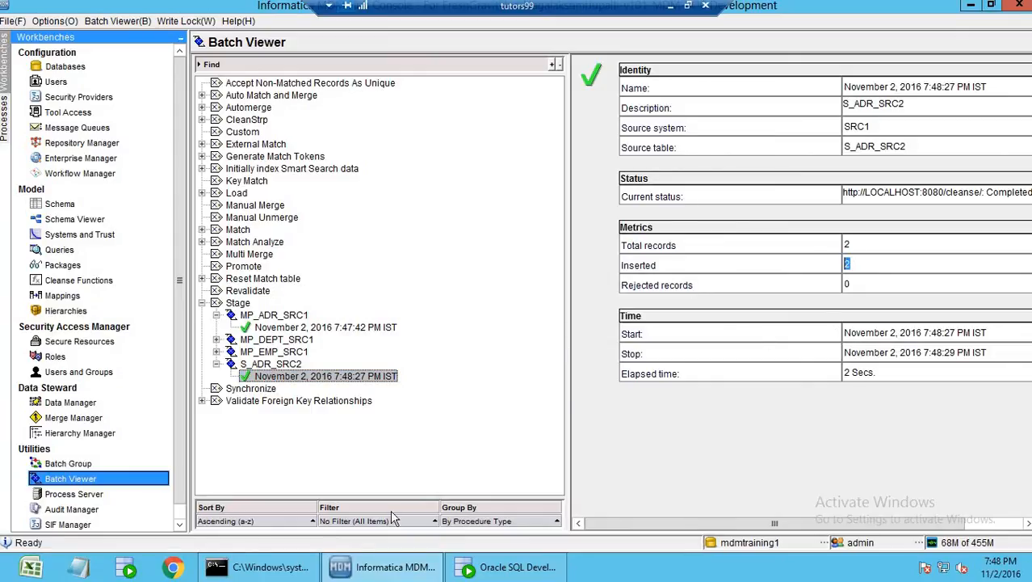
Enable the query condition SRC_SYSTEM='SRC2' on the S_ADR_SRC2 mapping, validate it and save the mapping
{"action": "left_click", "coordinate": [73, 295]}
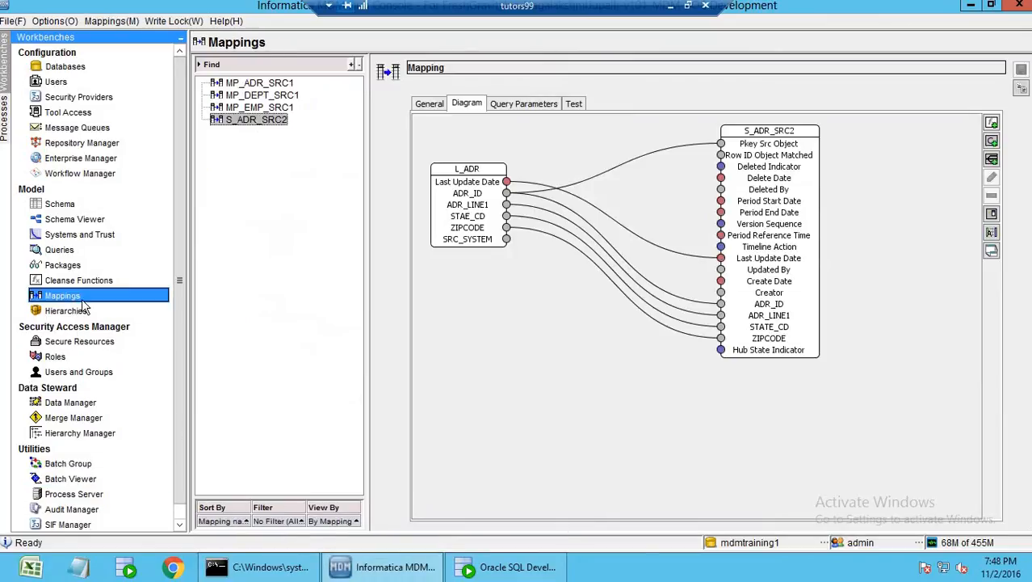
{"action": "left_click", "coordinate": [517, 103]}
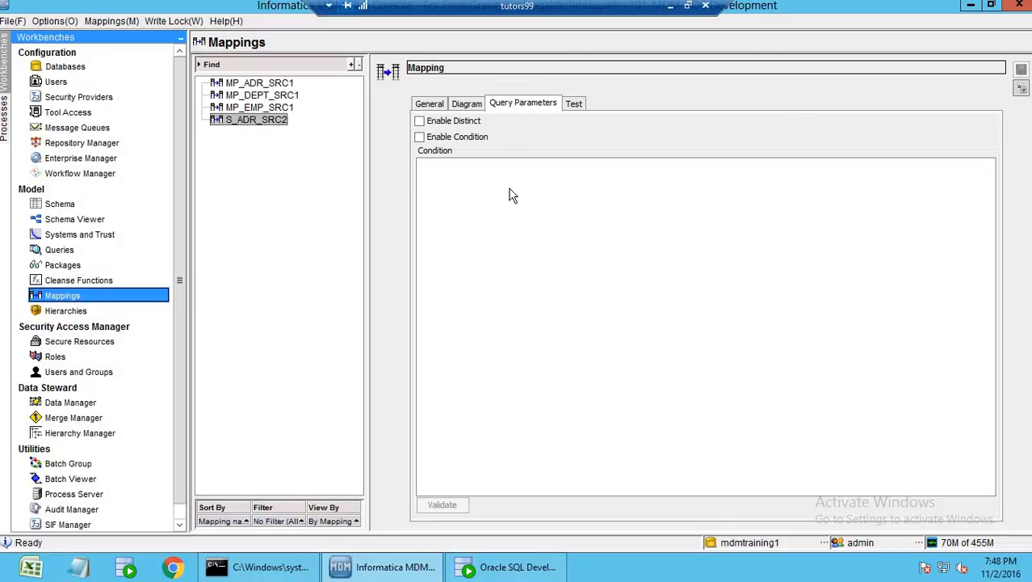
{"action": "left_click", "coordinate": [419, 136]}
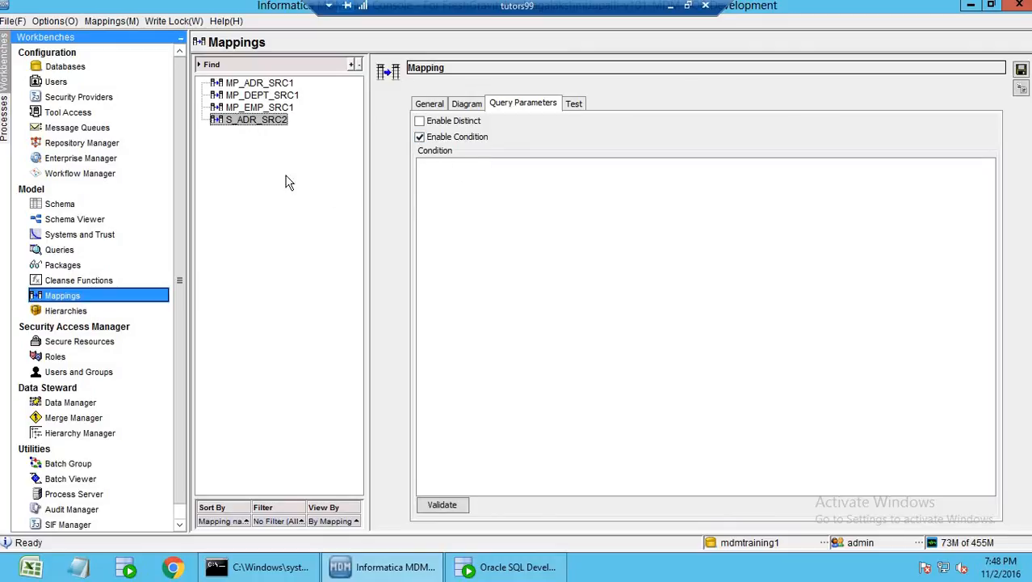
{"action": "left_click", "coordinate": [480, 197]}
{"action": "type", "text": "SRC_SYSTEM='S"}
{"action": "type", "text": "RC2"}
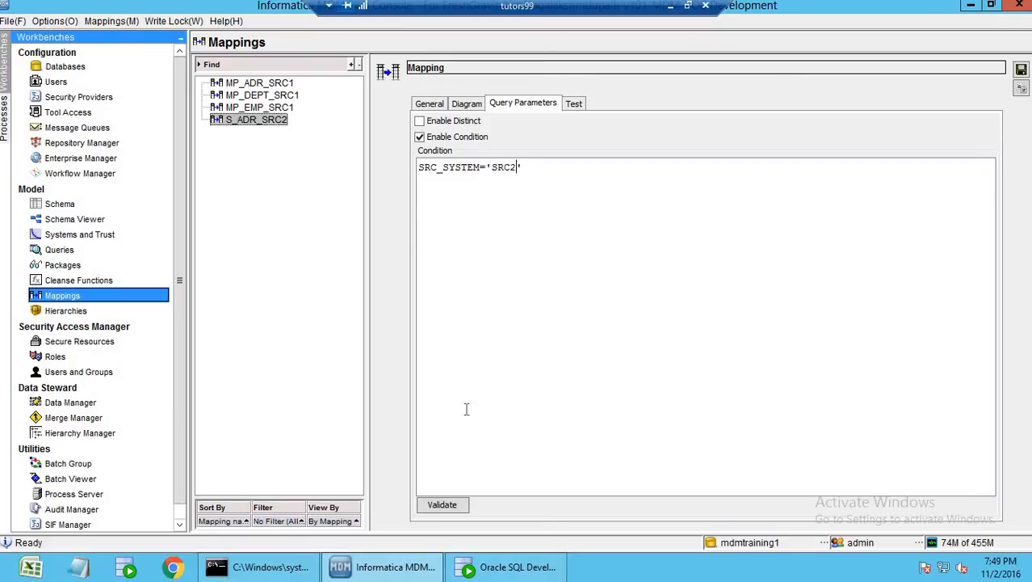
{"action": "left_click", "coordinate": [452, 507]}
{"action": "left_click", "coordinate": [777, 346]}
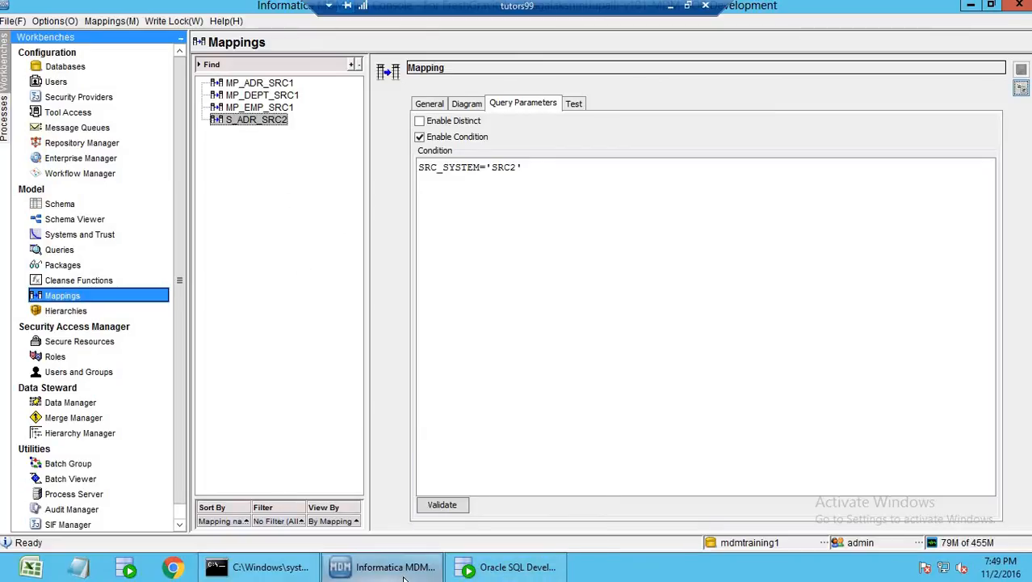
Switch to Oracle SQL Developer and check the rows staged in C_S_ADR_SRC2
{"action": "left_click", "coordinate": [507, 566]}
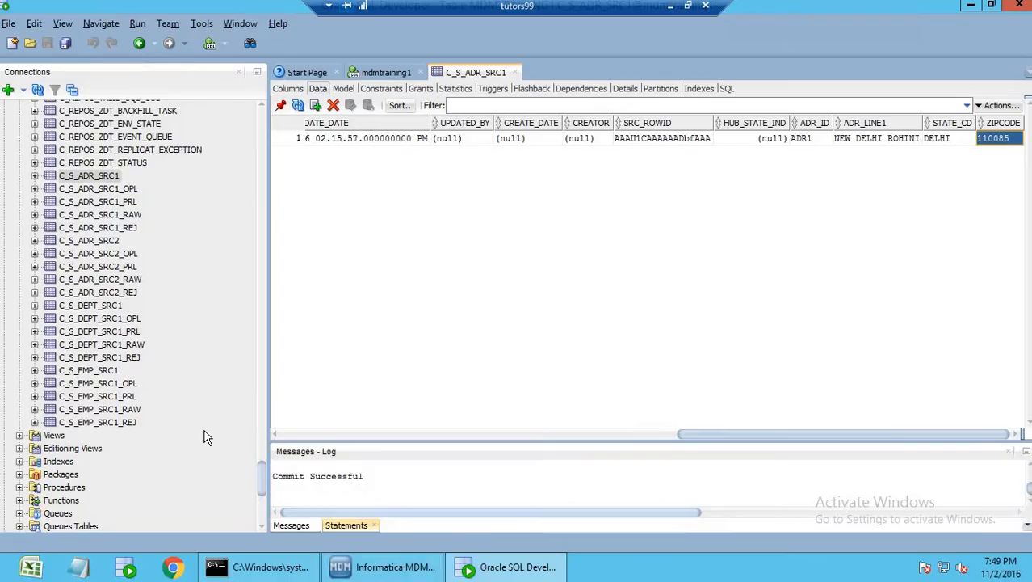
{"action": "left_click", "coordinate": [105, 241]}
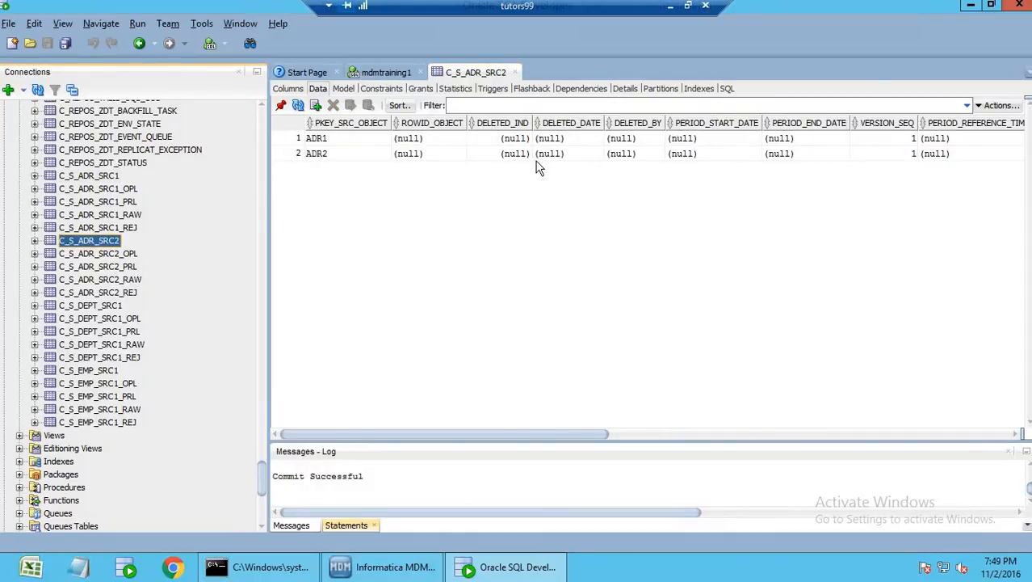
Switch to the MDM Hub Console, execute the S_ADR_SRC2 stage batch again and check the new run's inserted-records metric
{"action": "left_click", "coordinate": [398, 568]}
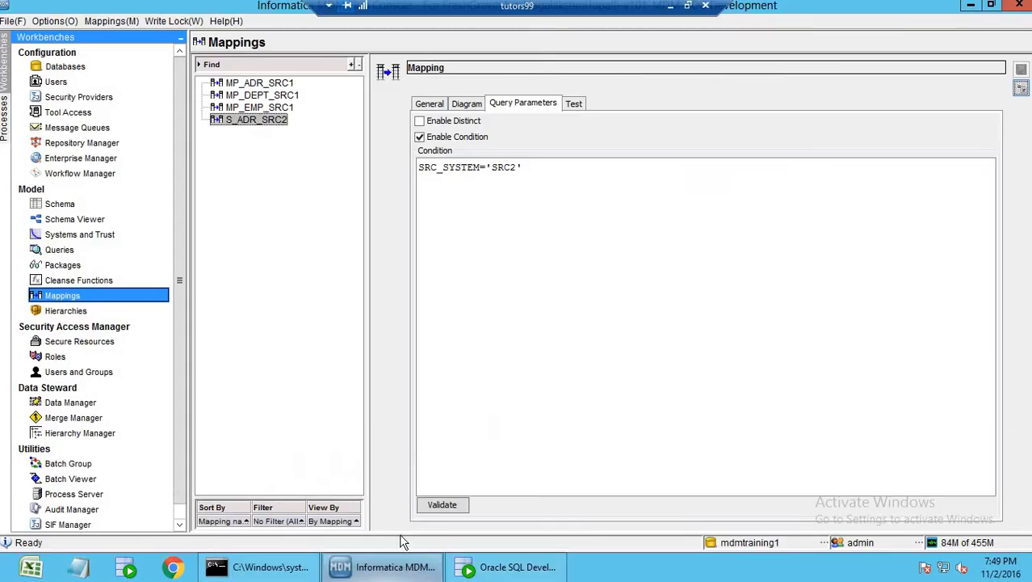
{"action": "left_click", "coordinate": [87, 479]}
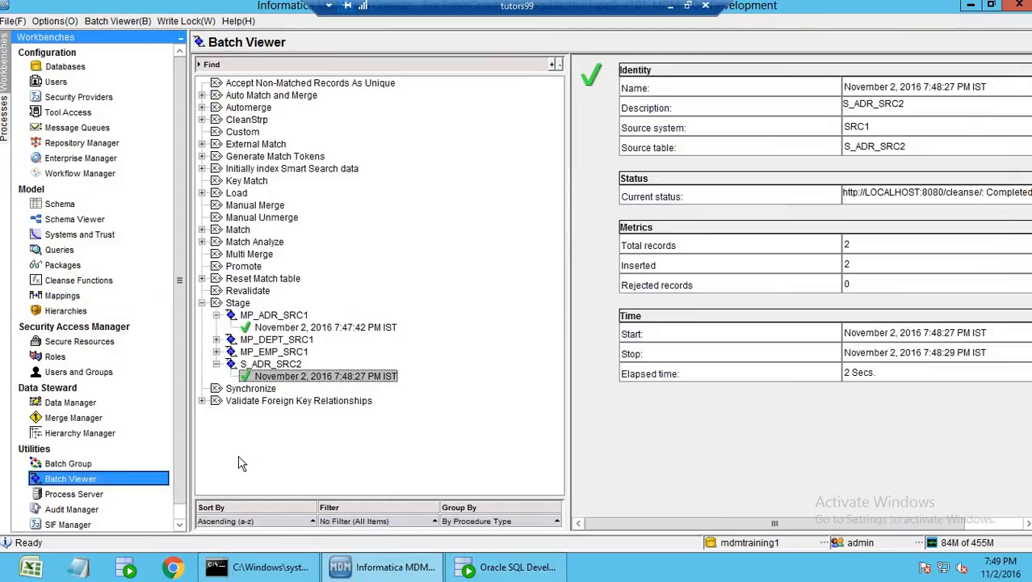
{"action": "left_click", "coordinate": [281, 365]}
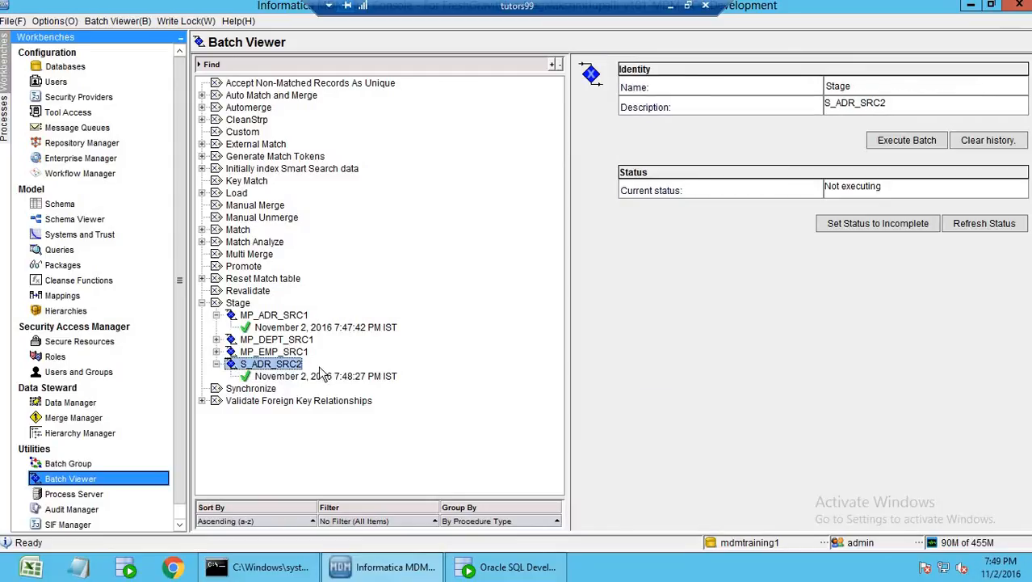
{"action": "left_click", "coordinate": [891, 139]}
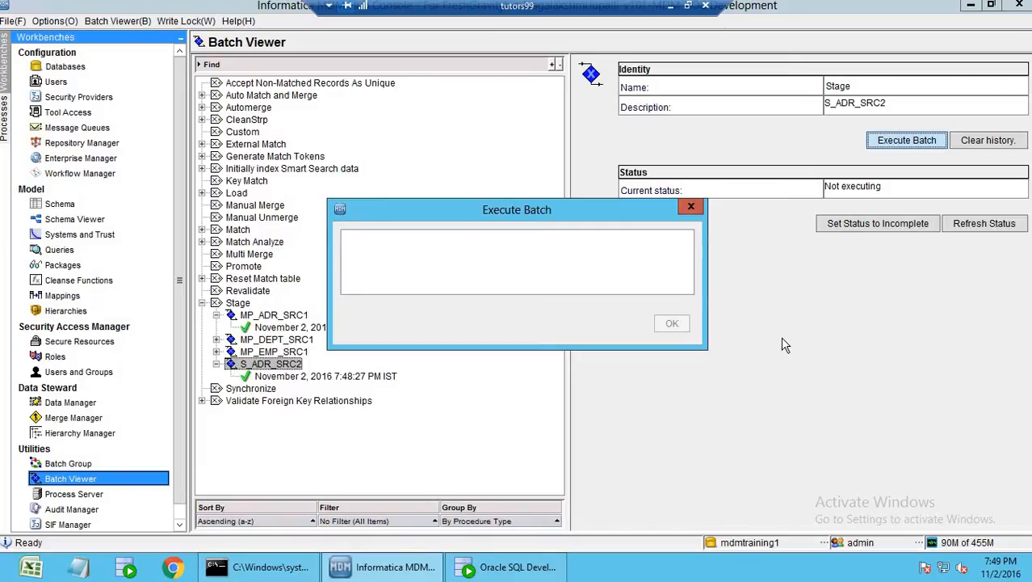
{"action": "left_click", "coordinate": [374, 378]}
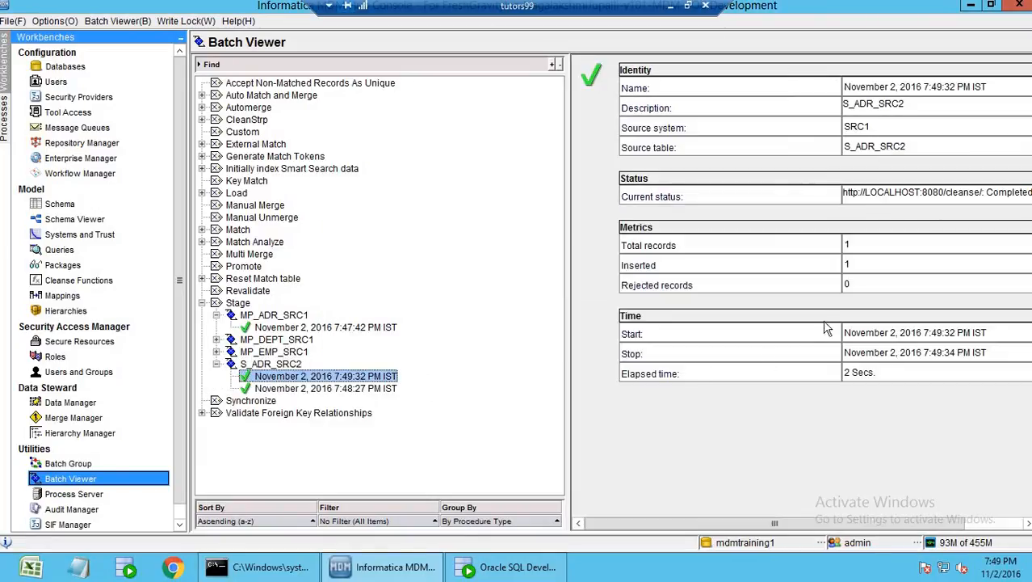
{"action": "double_click", "coordinate": [845, 264]}
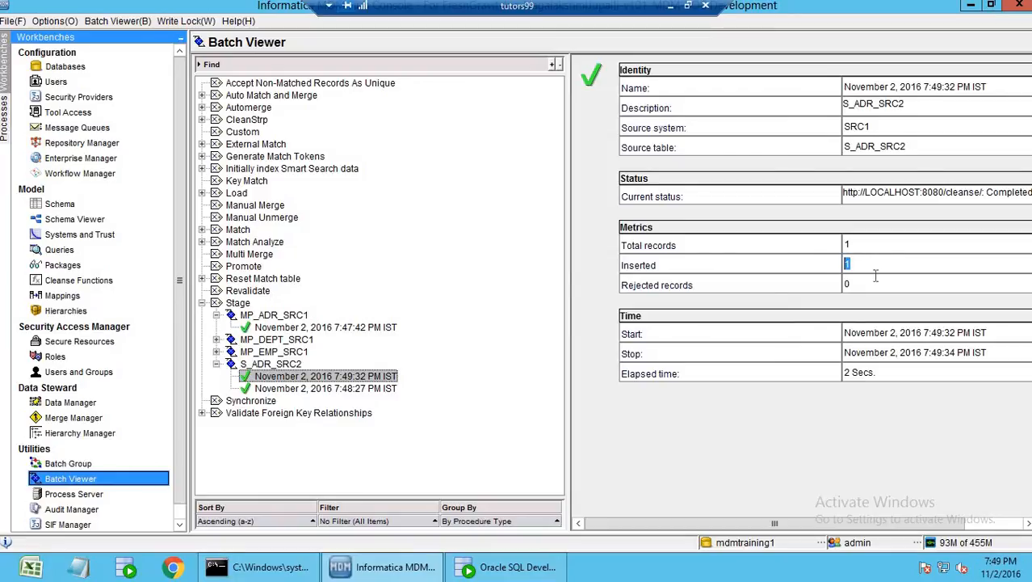
Switch to Oracle SQL Developer, reload C_S_ADR_SRC2 and examine the staged row's PKEY_SRC_OBJECT, ADR_ID, ADR_LINE1, STATE_CD and ZIPCODE values
{"action": "mouse_move", "coordinate": [497, 571]}
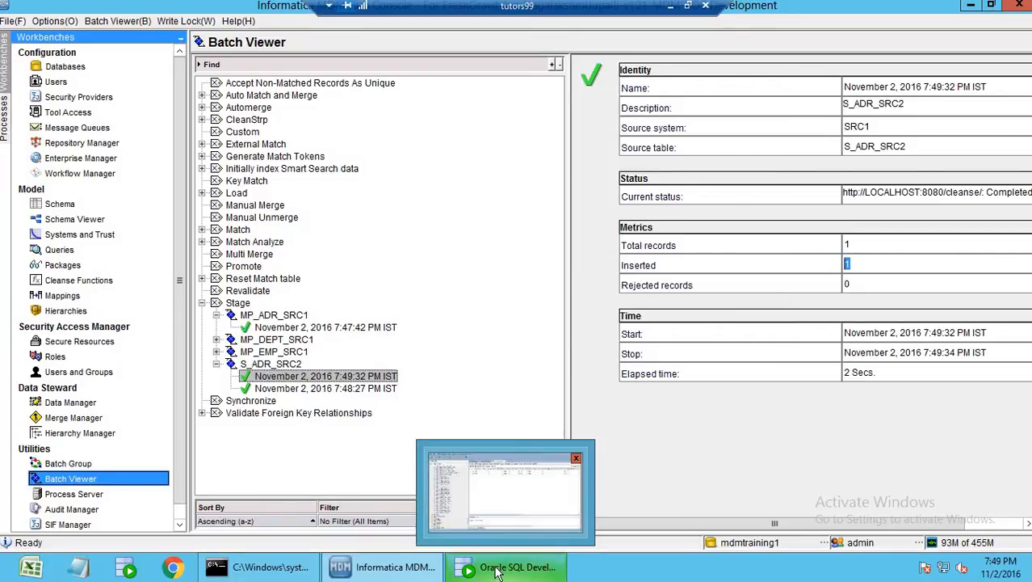
{"action": "left_click", "coordinate": [497, 569]}
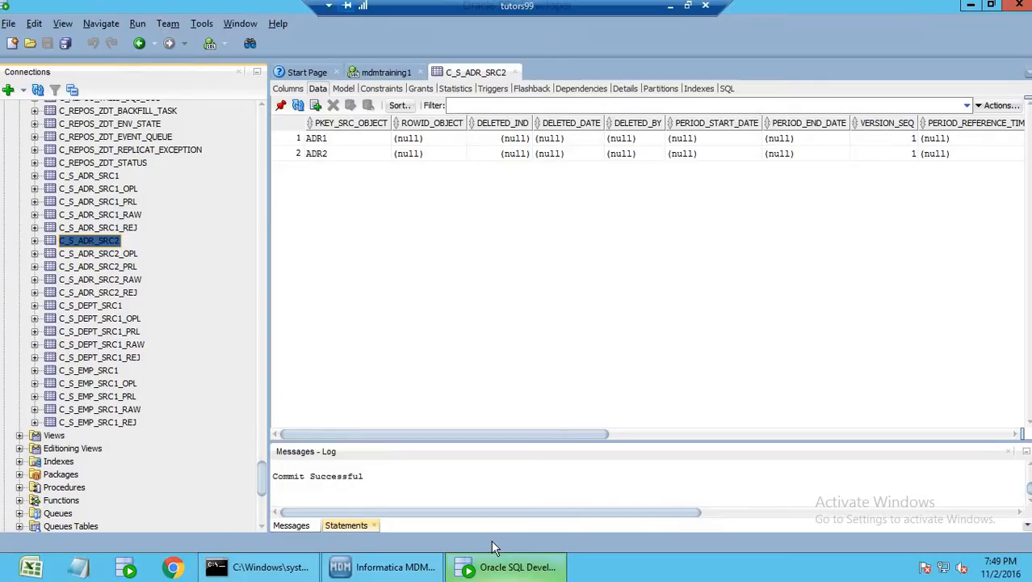
{"action": "left_click", "coordinate": [109, 307]}
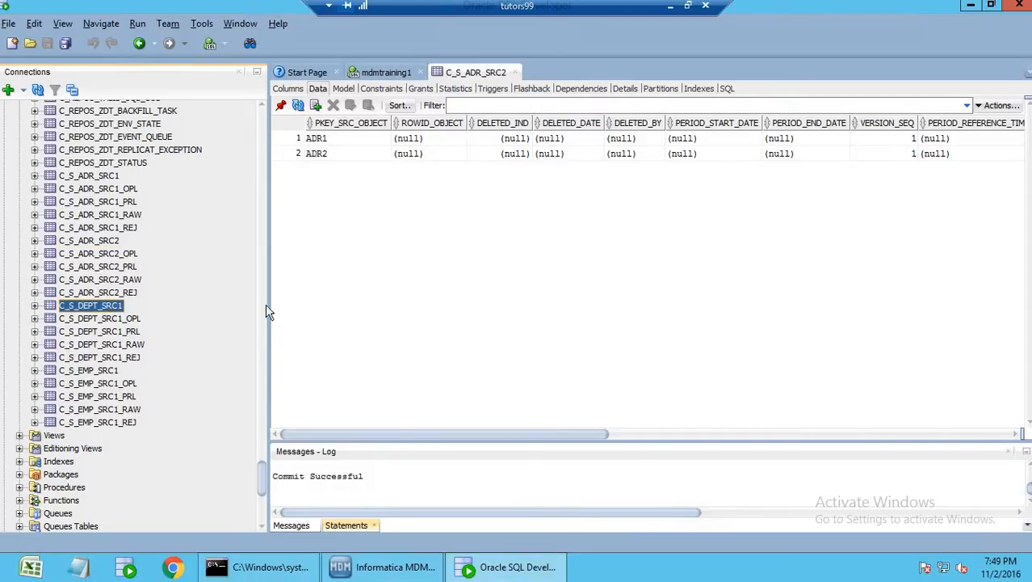
{"action": "left_click", "coordinate": [113, 241]}
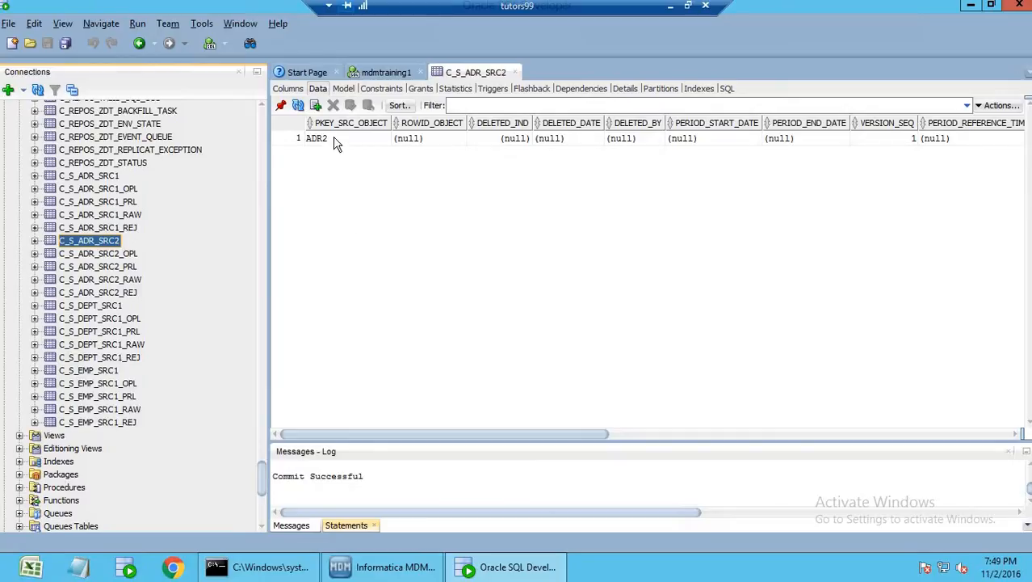
{"action": "left_click", "coordinate": [336, 140]}
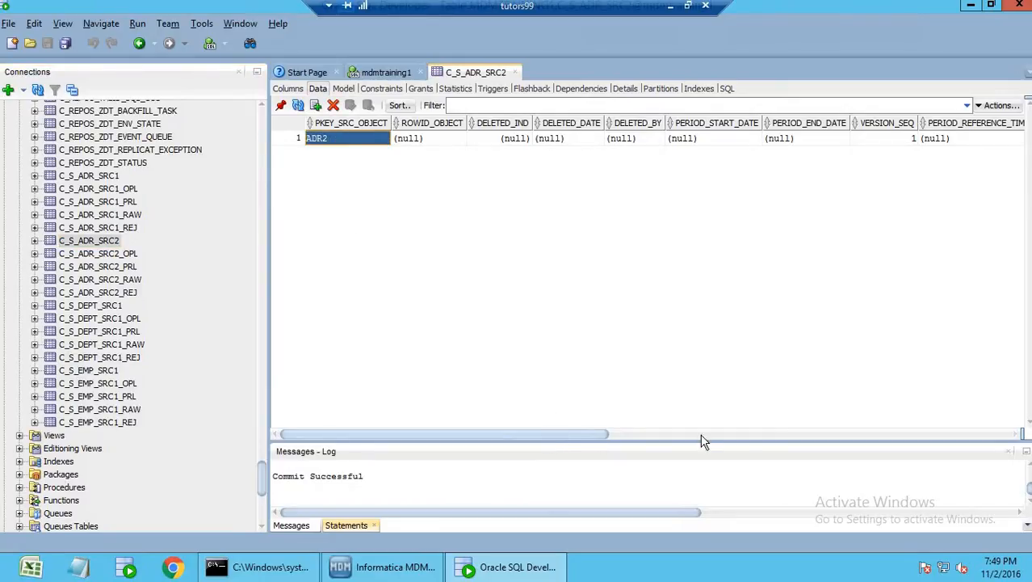
{"action": "left_click_drag", "start_coordinate": [701, 436], "coordinate": [1006, 436]}
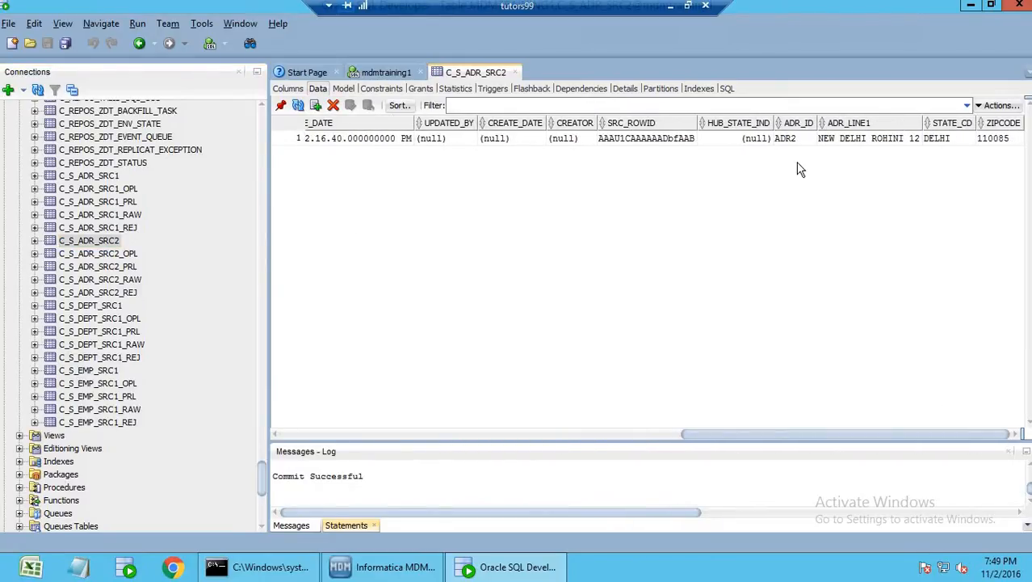
{"action": "left_click", "coordinate": [796, 139]}
{"action": "left_click", "coordinate": [862, 139]}
{"action": "left_click", "coordinate": [952, 139]}
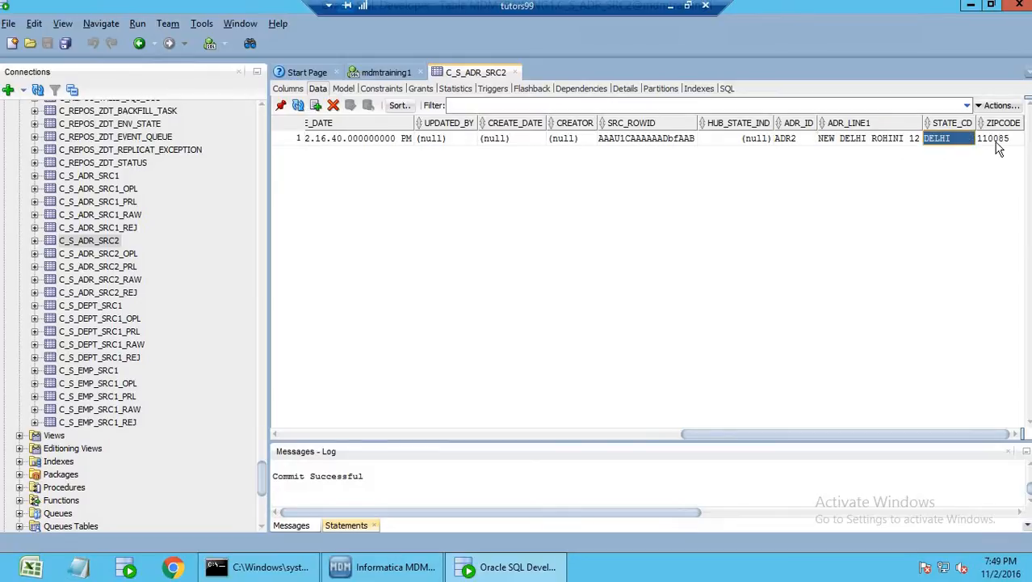
{"action": "left_click", "coordinate": [997, 140]}
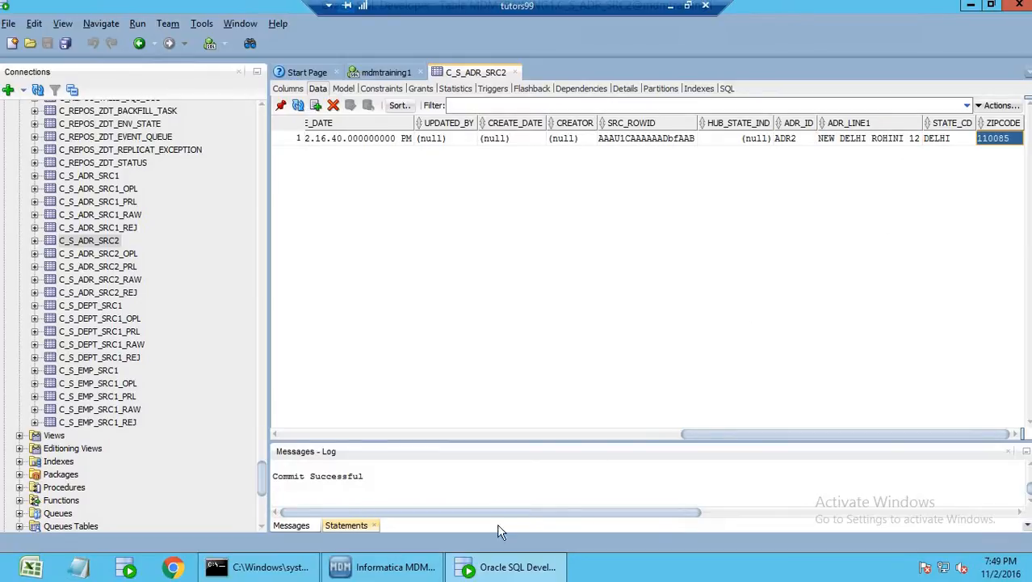
Switch to the MDM Hub Console, execute the Load from S_ADR_SRC1 batch, refresh its status and check the run's inserted-records metric
{"action": "left_click", "coordinate": [421, 568]}
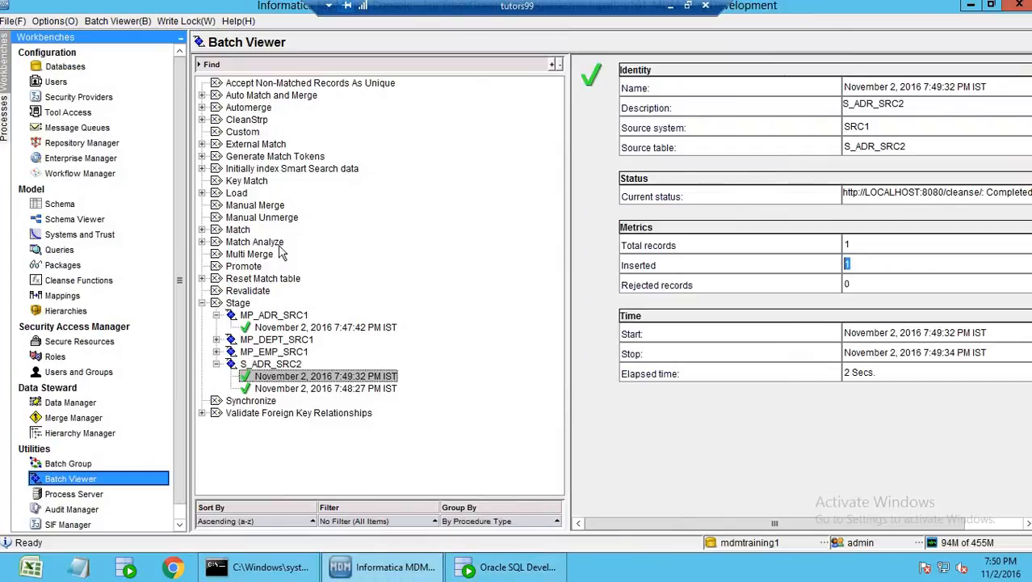
{"action": "double_click", "coordinate": [236, 193]}
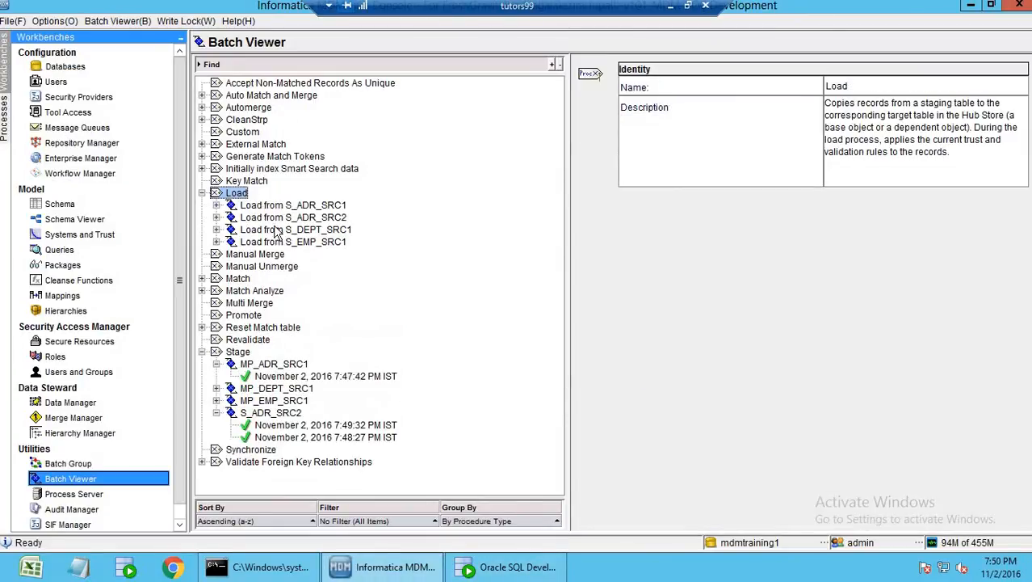
{"action": "left_click", "coordinate": [322, 207]}
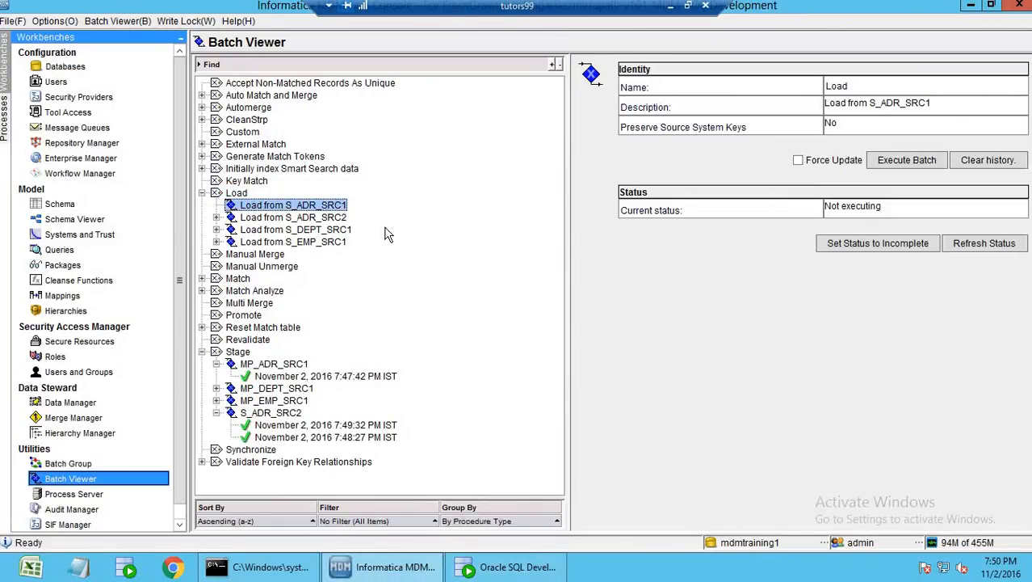
{"action": "left_click", "coordinate": [907, 160]}
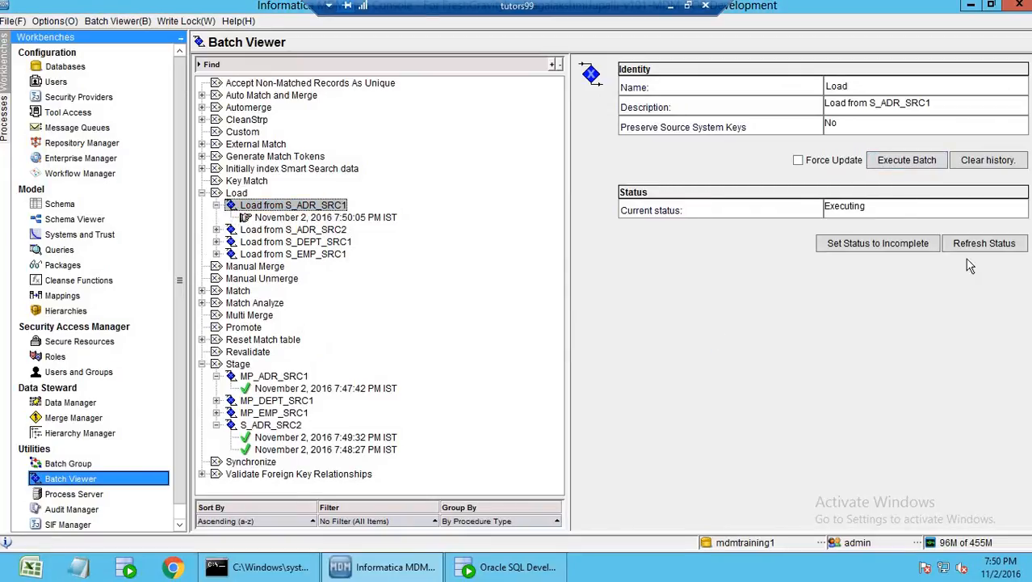
{"action": "left_click", "coordinate": [986, 243]}
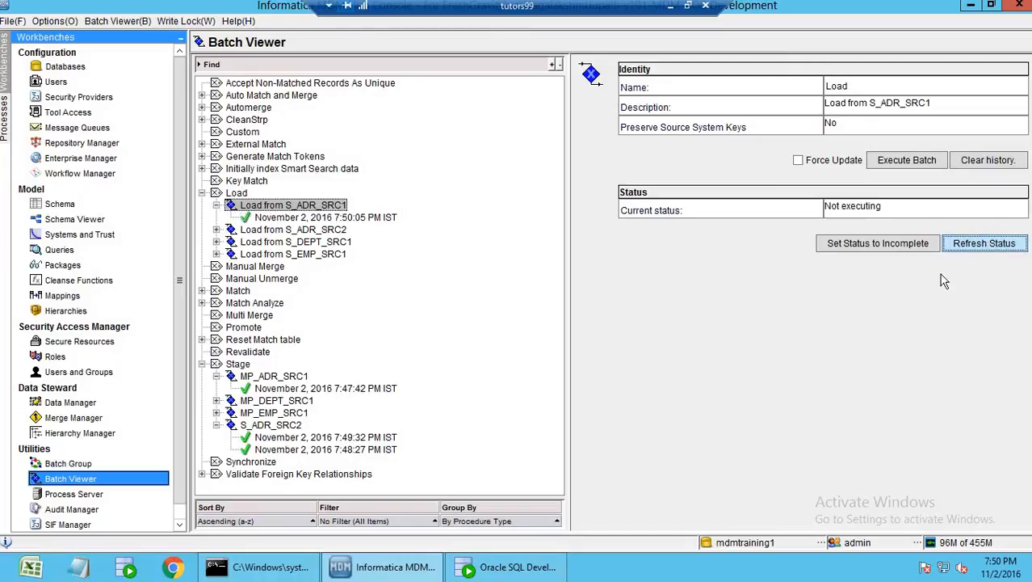
{"action": "left_click", "coordinate": [361, 218]}
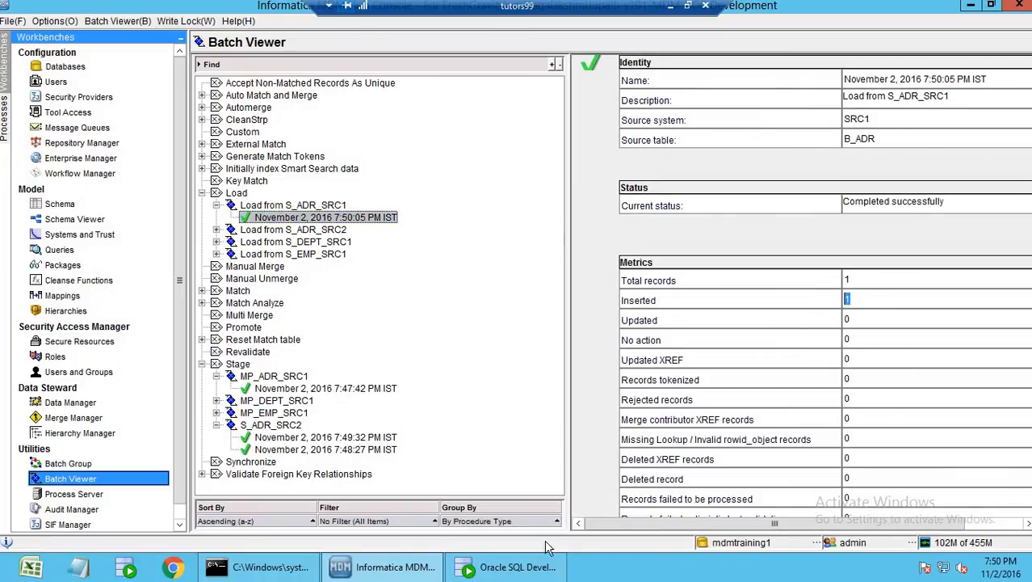
Switch to Oracle SQL Developer and examine the ROWID_OBJECT, ADR_LINE1, STATE_CD and ZIPCODE values of the loaded row in C_B_ADR
{"action": "left_click", "coordinate": [505, 567]}
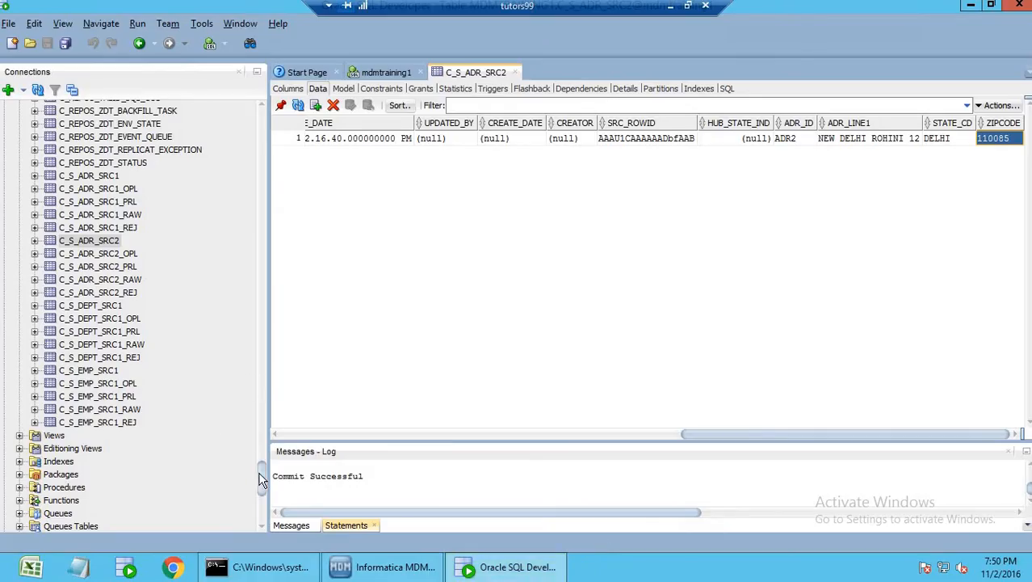
{"action": "left_click_drag", "start_coordinate": [261, 480], "coordinate": [262, 120]}
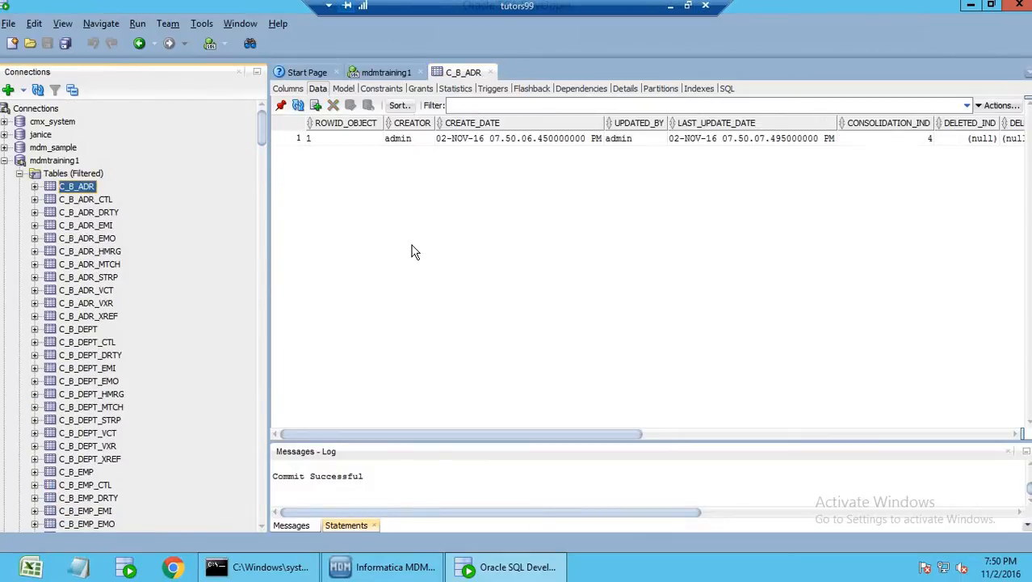
{"action": "left_click", "coordinate": [345, 139]}
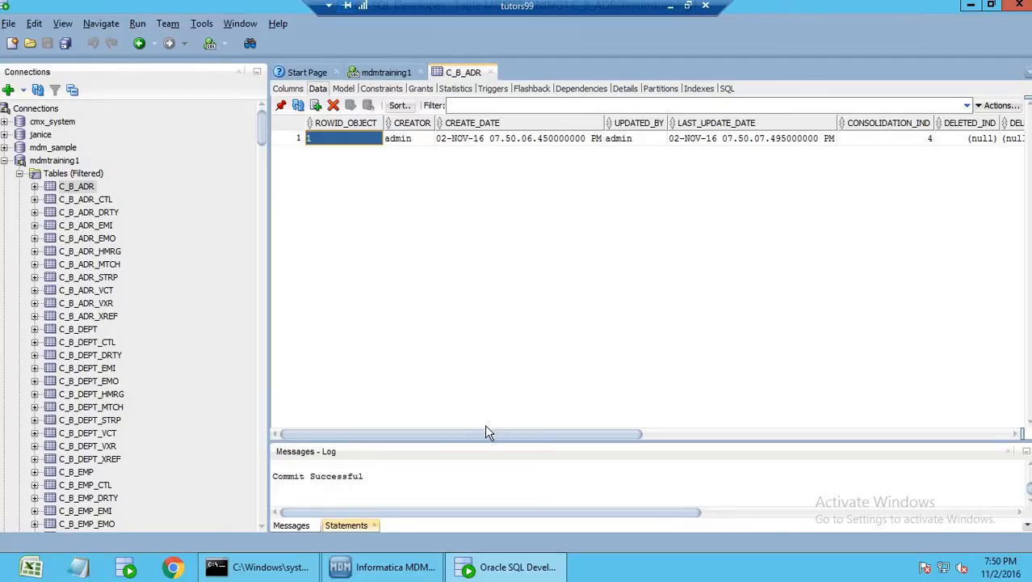
{"action": "left_click_drag", "start_coordinate": [485, 432], "coordinate": [929, 415]}
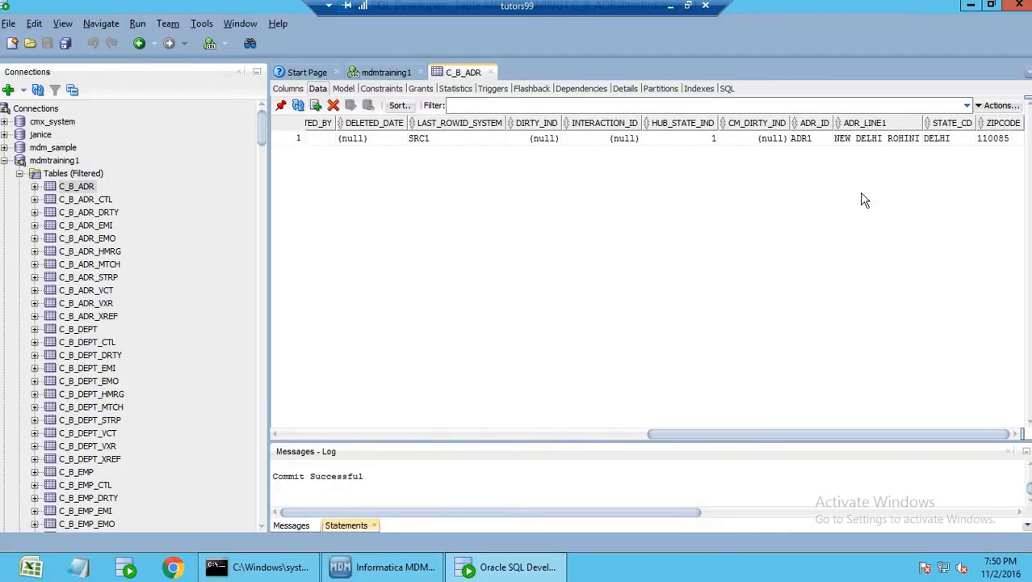
{"action": "left_click", "coordinate": [883, 141]}
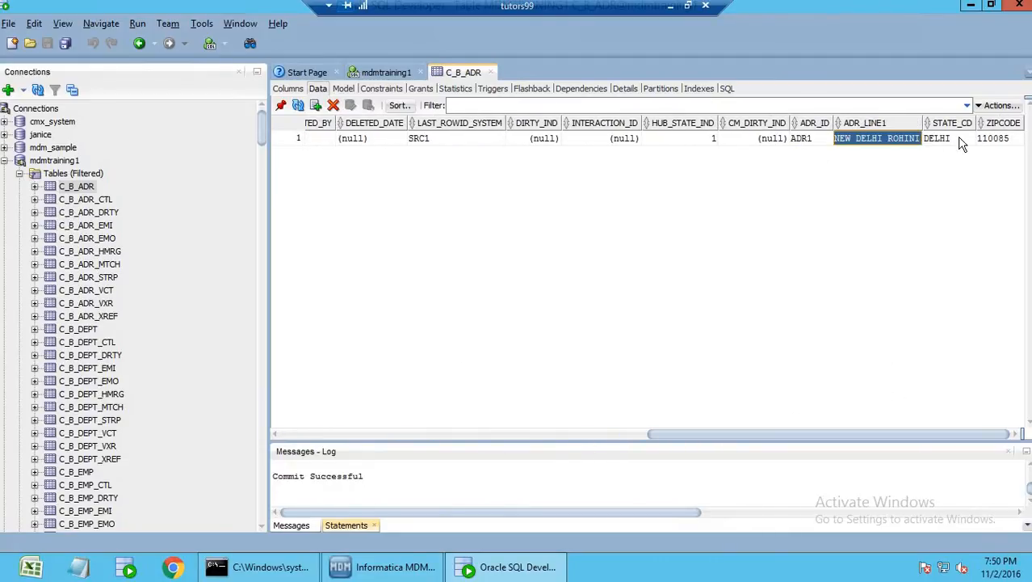
{"action": "left_click", "coordinate": [964, 142]}
{"action": "left_click", "coordinate": [995, 141]}
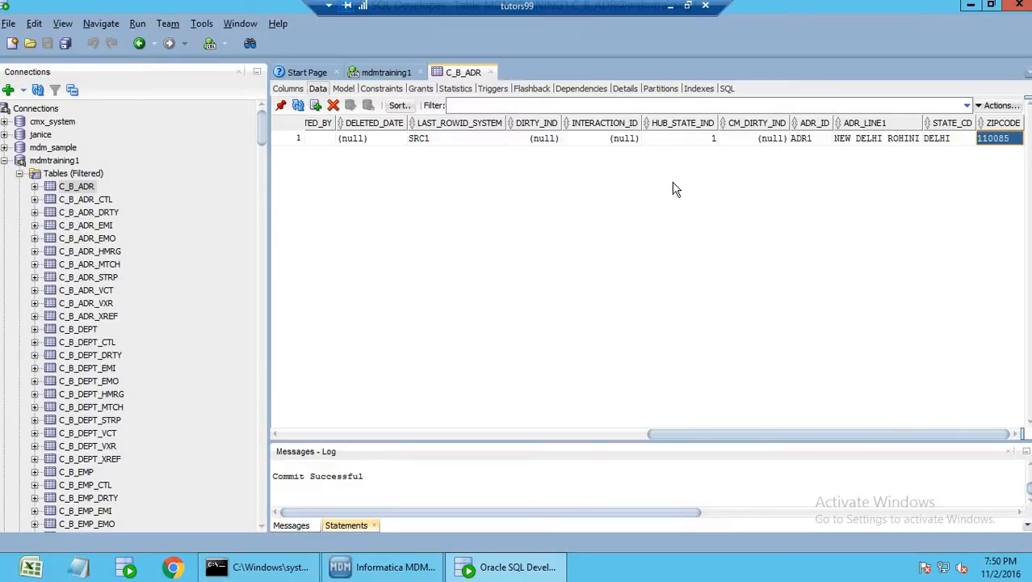
Check HUB_STATE_IND and CONSOLIDATION_IND of the C_B_ADR row, and PKEY_SRC_OBJECT of the matching row in C_B_ADR_XREF
{"action": "left_click", "coordinate": [693, 138]}
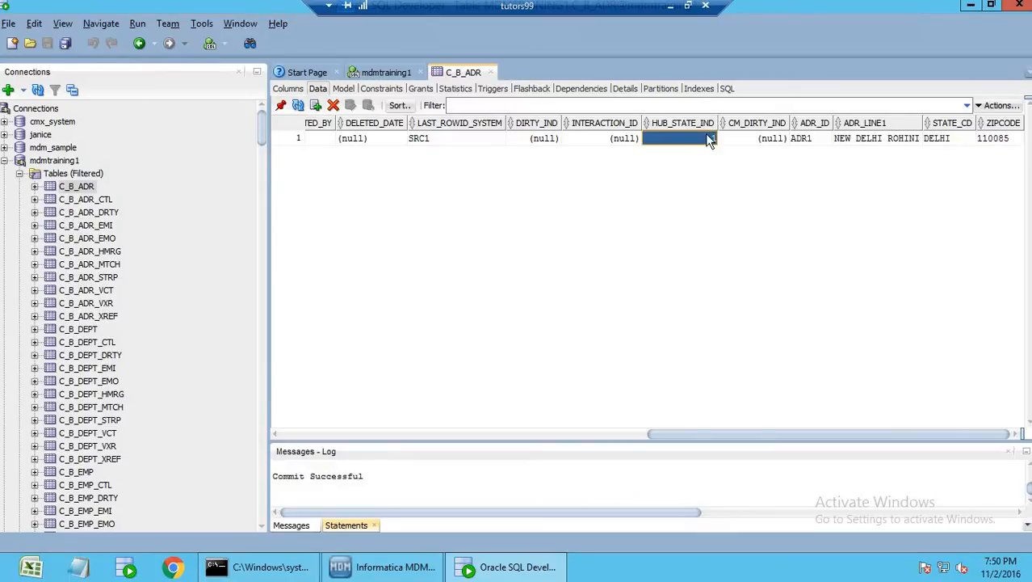
{"action": "left_click_drag", "start_coordinate": [719, 440], "coordinate": [610, 441]}
{"action": "left_click", "coordinate": [502, 139]}
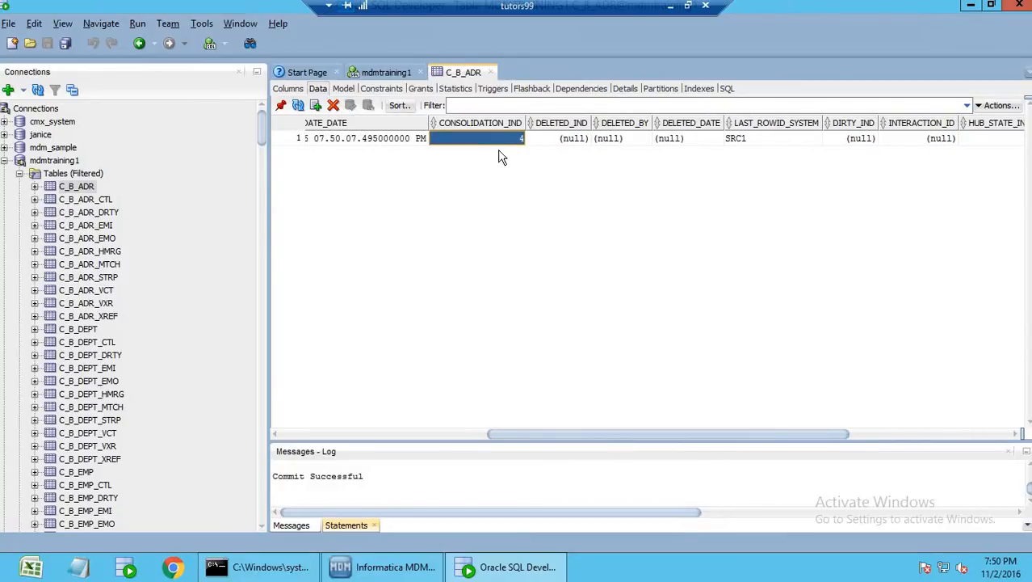
{"action": "left_click", "coordinate": [419, 439]}
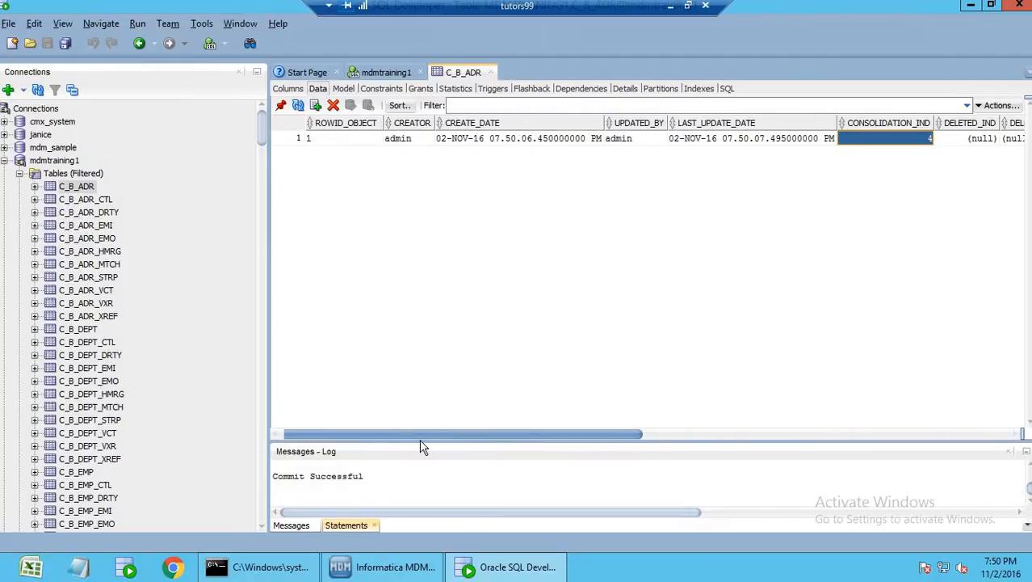
{"action": "left_click", "coordinate": [104, 319]}
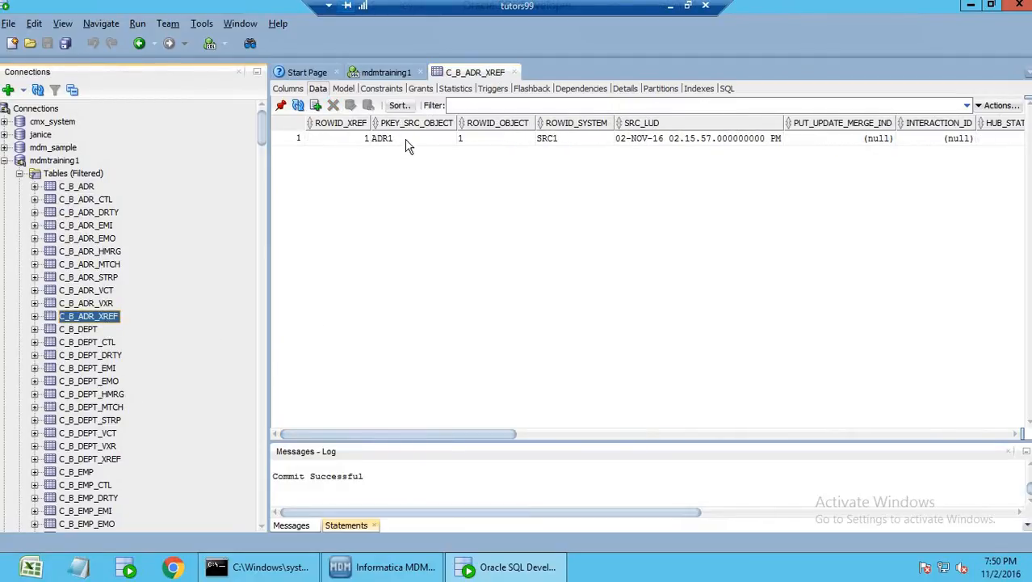
{"action": "left_click", "coordinate": [407, 140]}
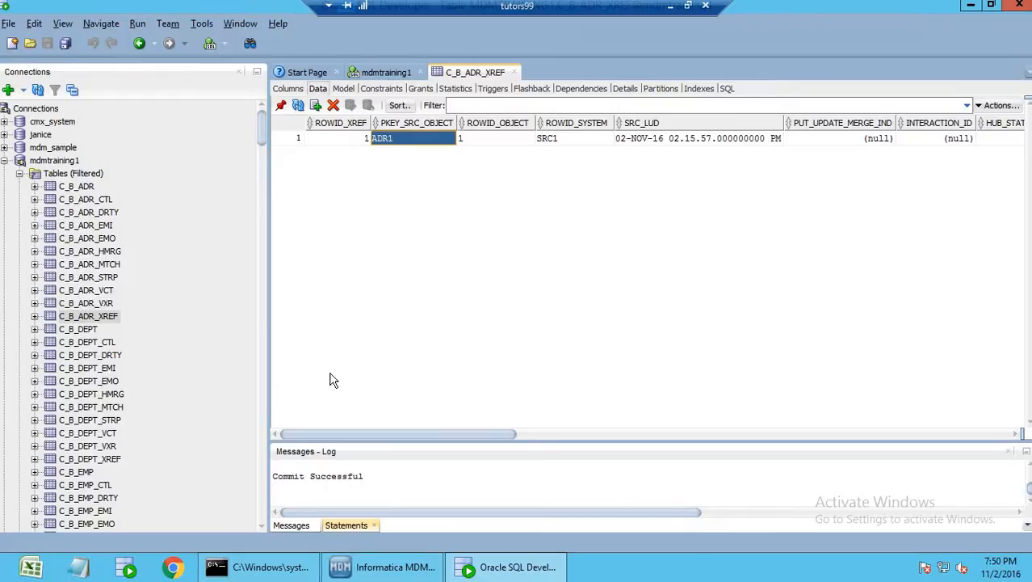
Switch to the MDM Hub Console, execute the Load from S_ADR_SRC2 batch and open the metrics of its run
{"action": "left_click", "coordinate": [382, 567]}
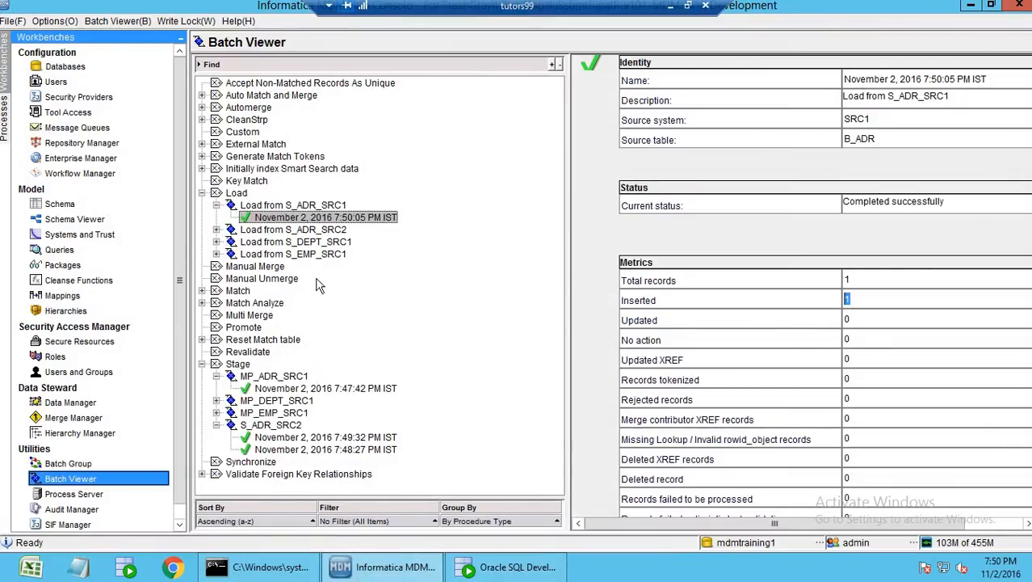
{"action": "left_click", "coordinate": [307, 230]}
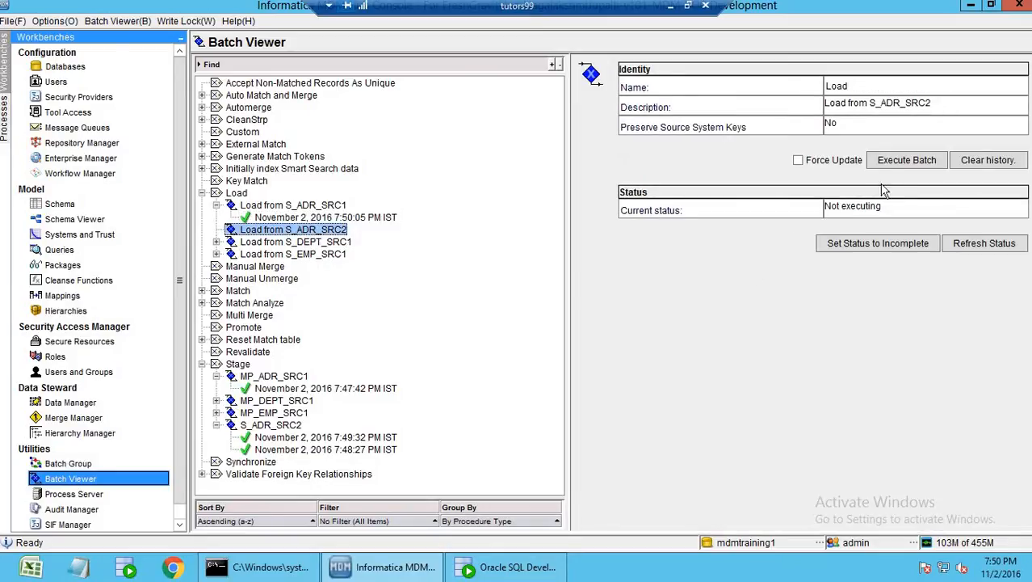
{"action": "left_click", "coordinate": [902, 162]}
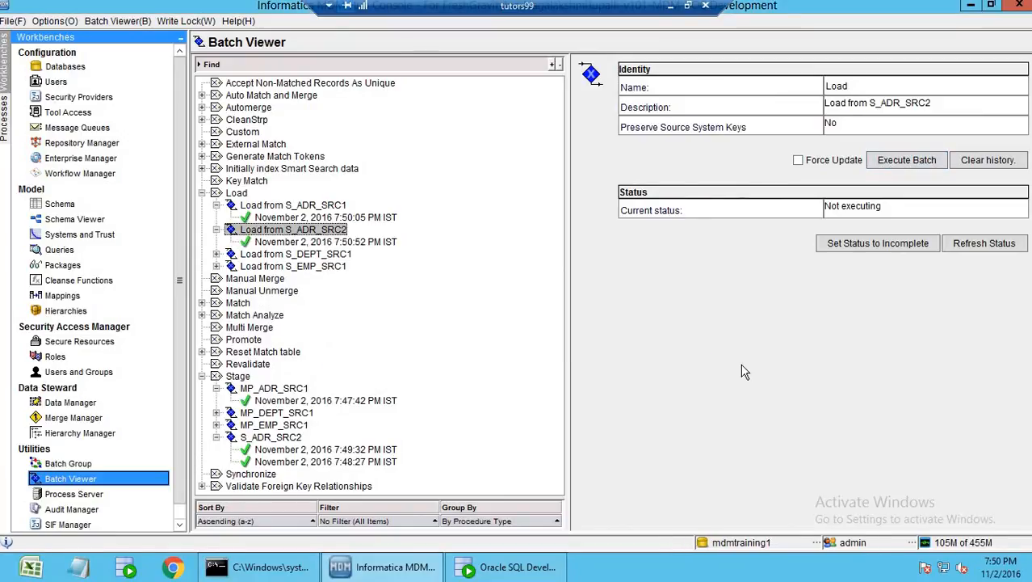
{"action": "left_click", "coordinate": [331, 242]}
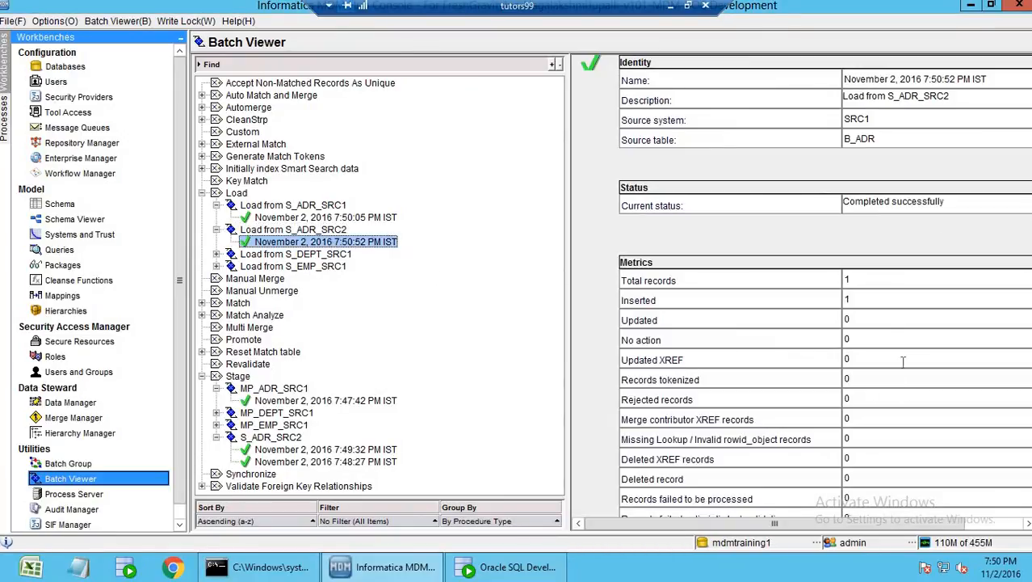
Check the run's inserted-records metric, then switch to Oracle SQL Developer and inspect the ROWID_OBJECT values of the C_B_ADR rows
{"action": "left_click_drag", "start_coordinate": [880, 301], "coordinate": [796, 314]}
{"action": "left_click", "coordinate": [481, 568]}
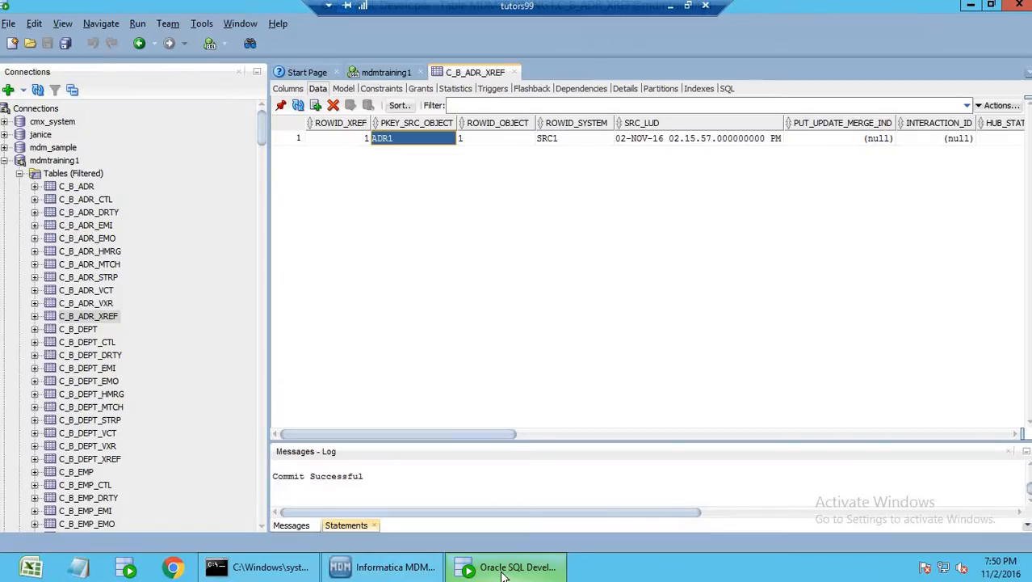
{"action": "left_click", "coordinate": [80, 187]}
{"action": "left_click", "coordinate": [315, 153]}
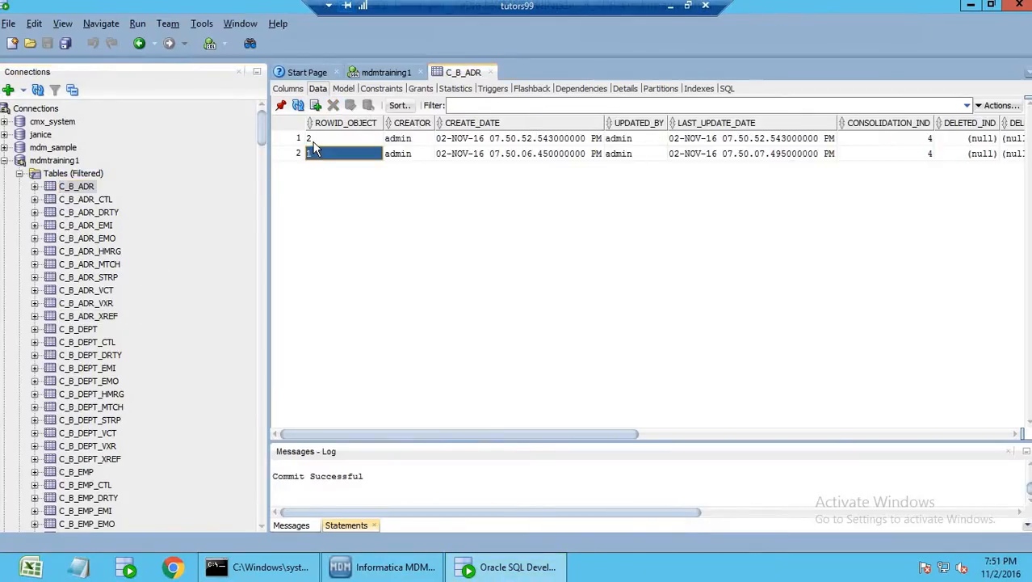
{"action": "left_click", "coordinate": [323, 139]}
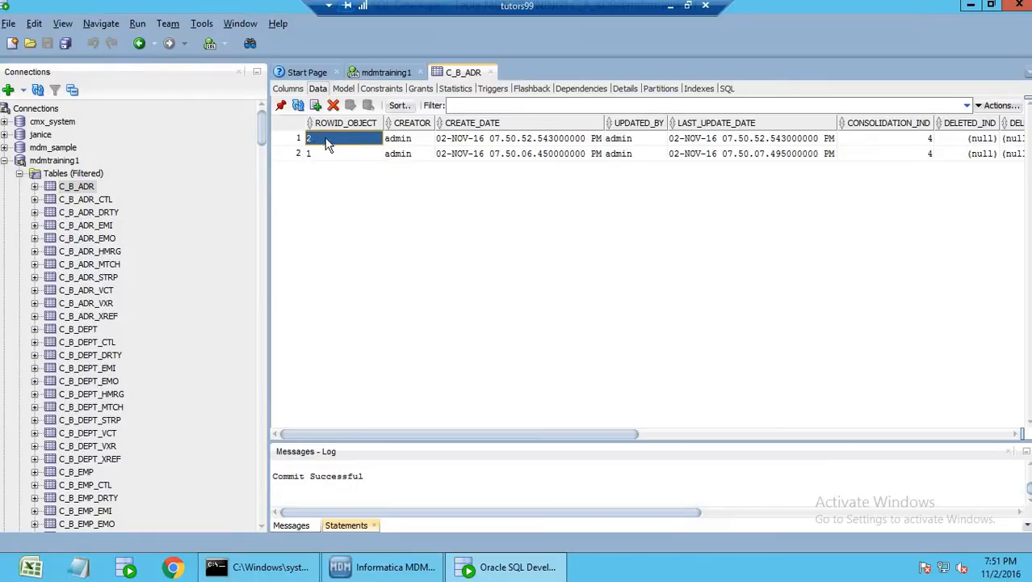
Examine the ADR_ID, ADR_LINE1, STATE_CD and ZIPCODE values of the first row in C_B_ADR
{"action": "left_click", "coordinate": [858, 435]}
{"action": "left_click", "coordinate": [791, 144]}
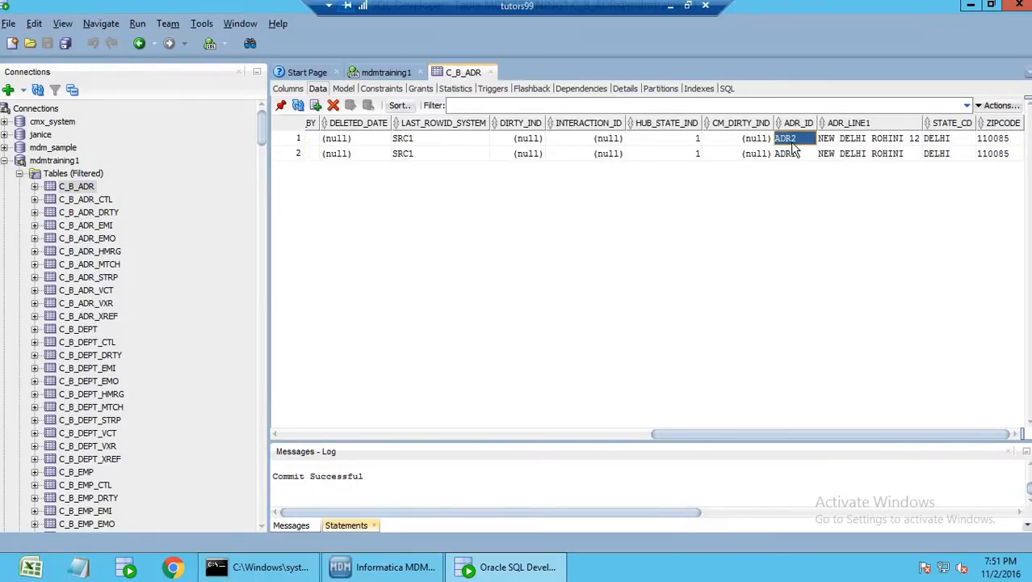
{"action": "left_click", "coordinate": [876, 142]}
{"action": "left_click", "coordinate": [944, 144]}
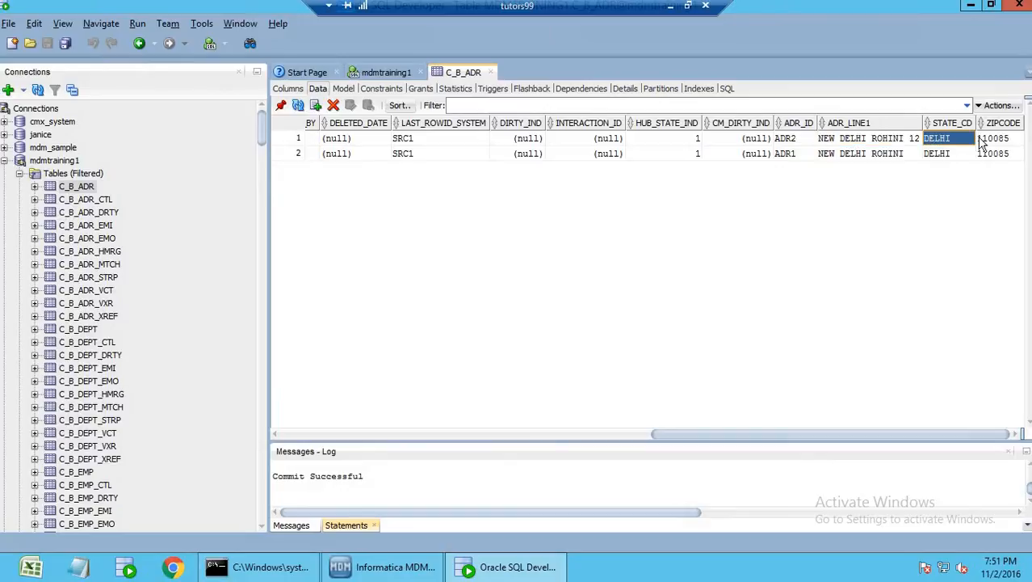
{"action": "left_click", "coordinate": [1002, 143]}
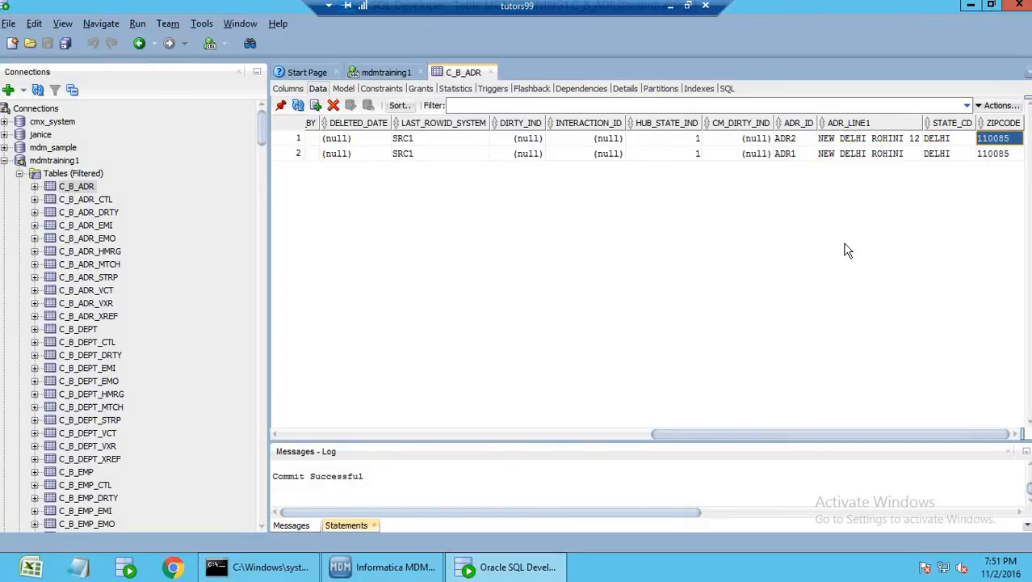
{"action": "left_click_drag", "start_coordinate": [865, 437], "coordinate": [437, 307]}
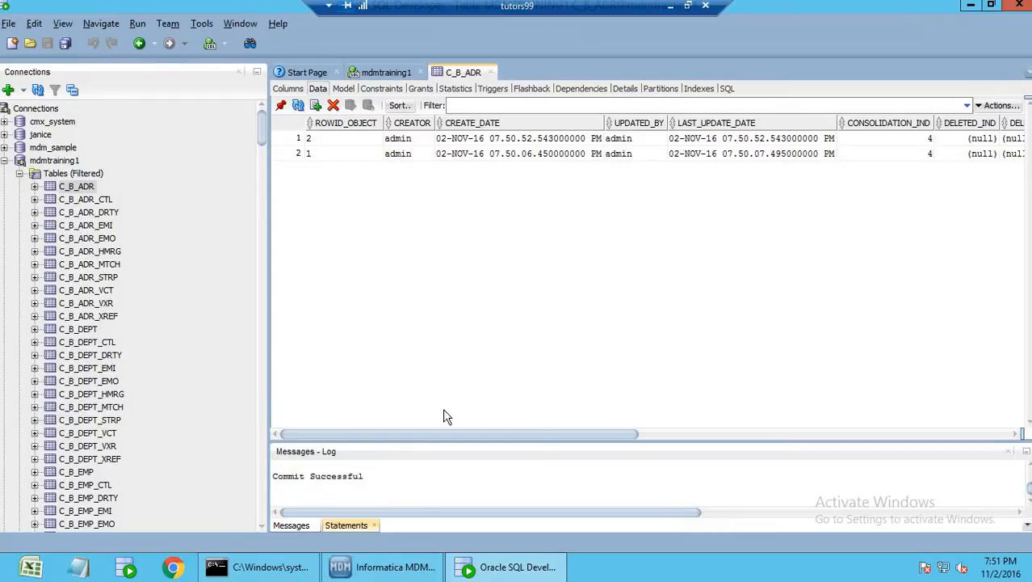
Switch to the MDM Hub Console, open the Schema tool and check the ADR_ID column of landing table L_ADR
{"action": "left_click", "coordinate": [407, 568]}
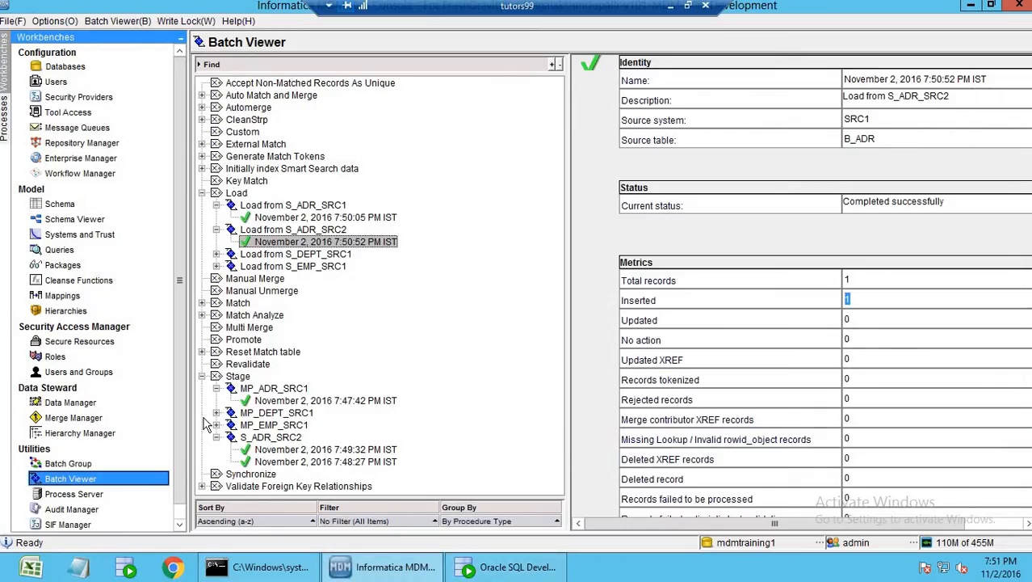
{"action": "left_click", "coordinate": [70, 208]}
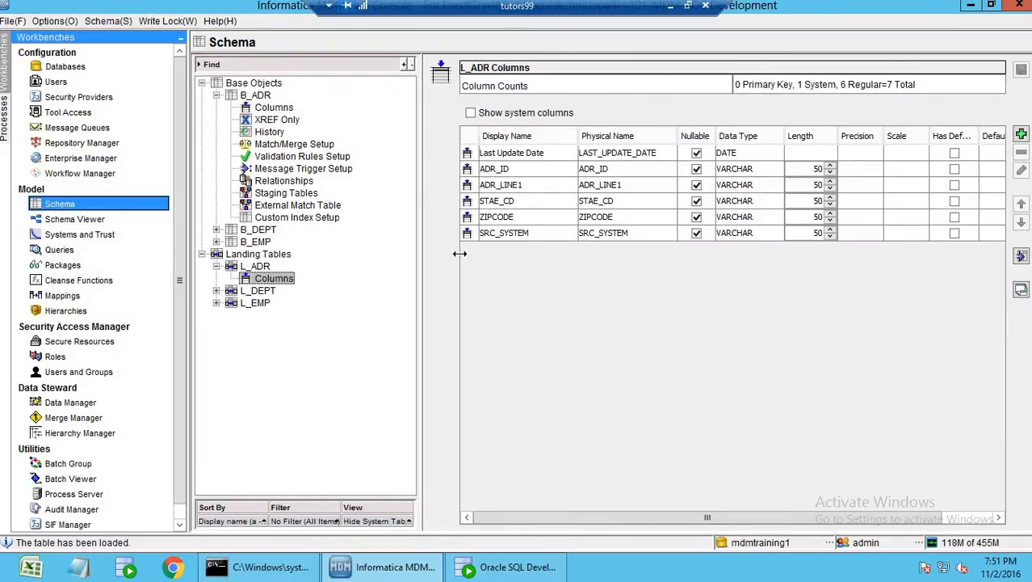
{"action": "left_click", "coordinate": [464, 171]}
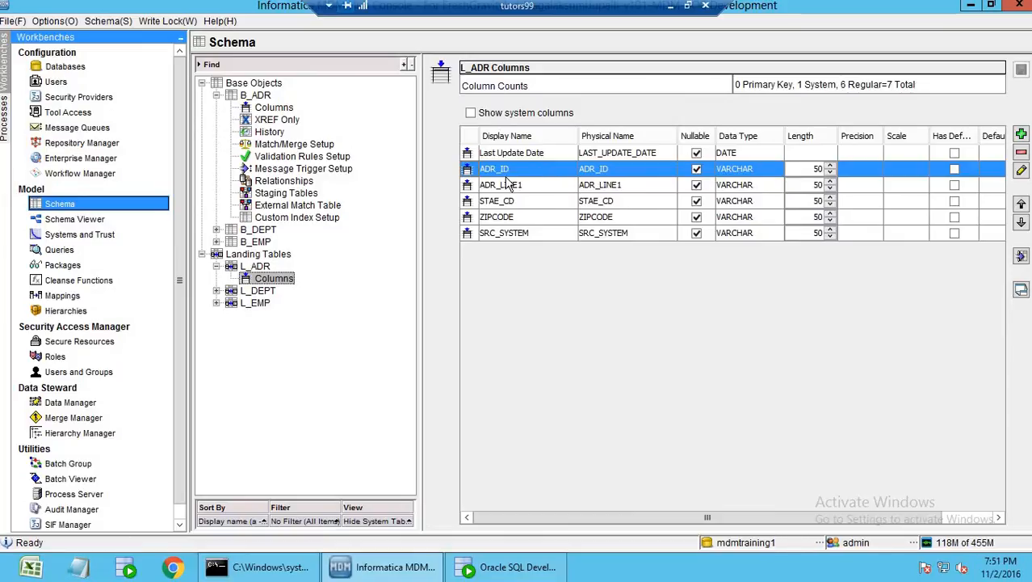
Review the EMP_ID and EMP_NAME columns of base object B_EMP
{"action": "left_click", "coordinate": [217, 96]}
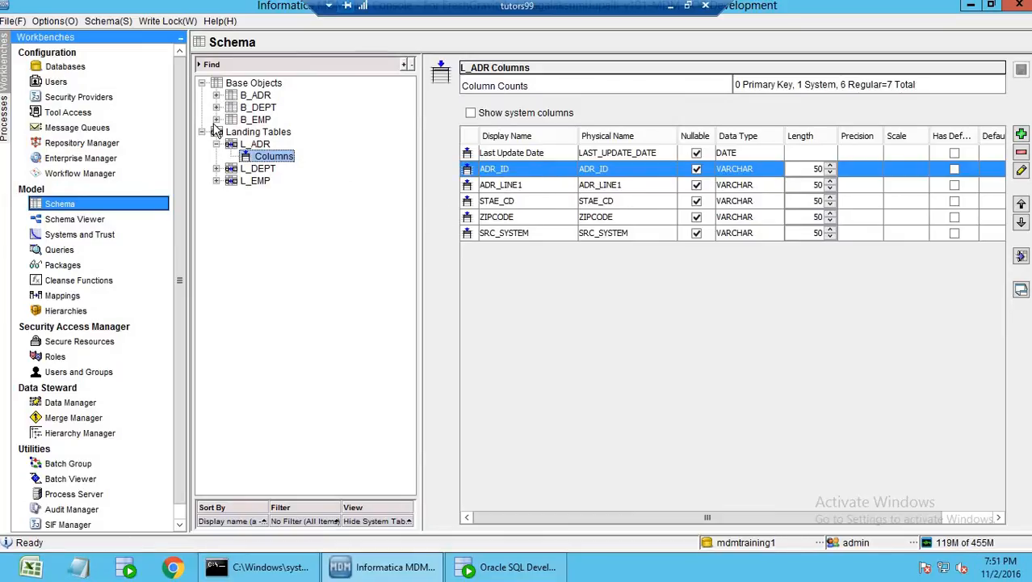
{"action": "left_click", "coordinate": [216, 120]}
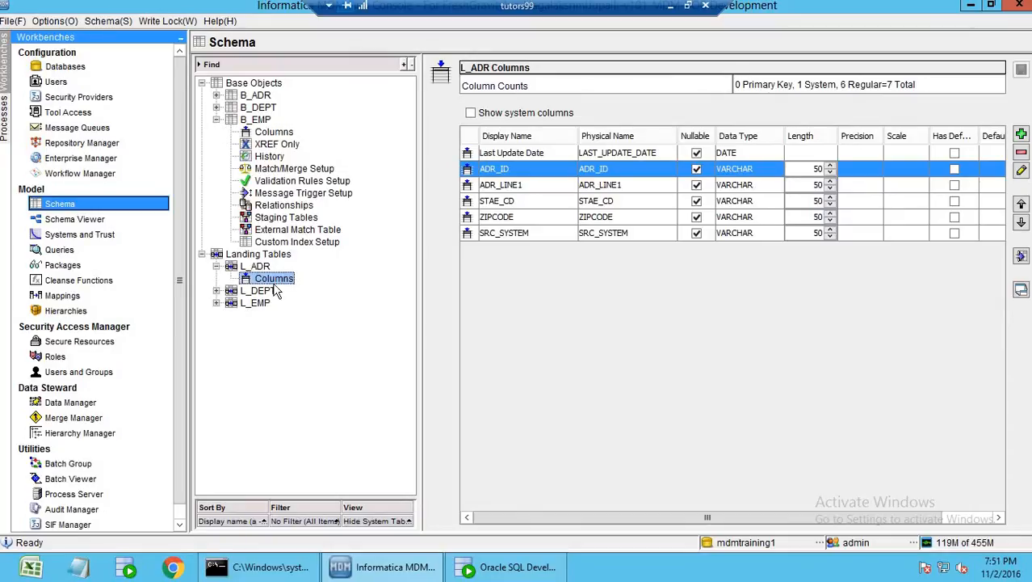
{"action": "left_click", "coordinate": [272, 134]}
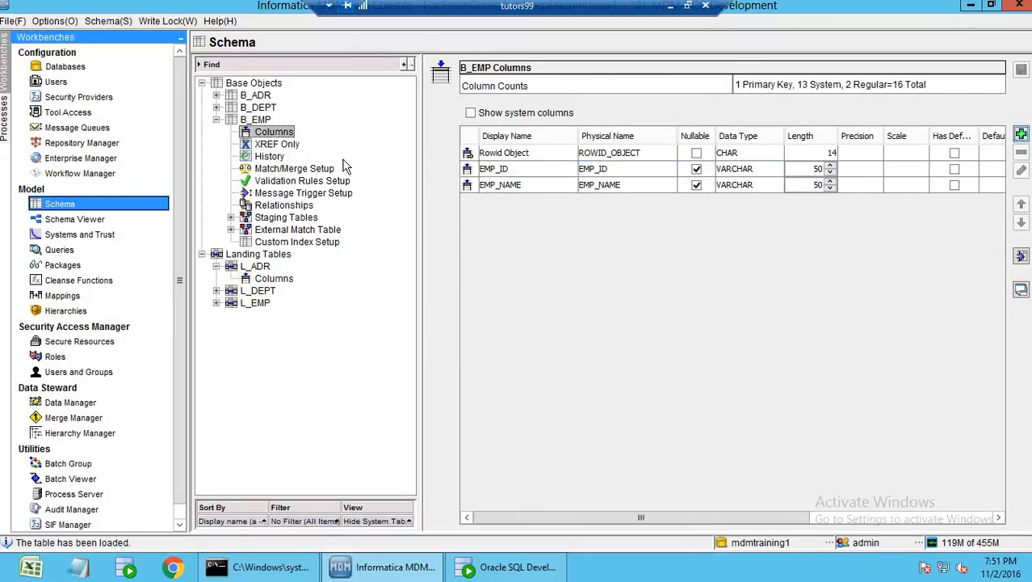
{"action": "left_click", "coordinate": [509, 171]}
{"action": "left_click", "coordinate": [514, 186]}
{"action": "left_click", "coordinate": [514, 174]}
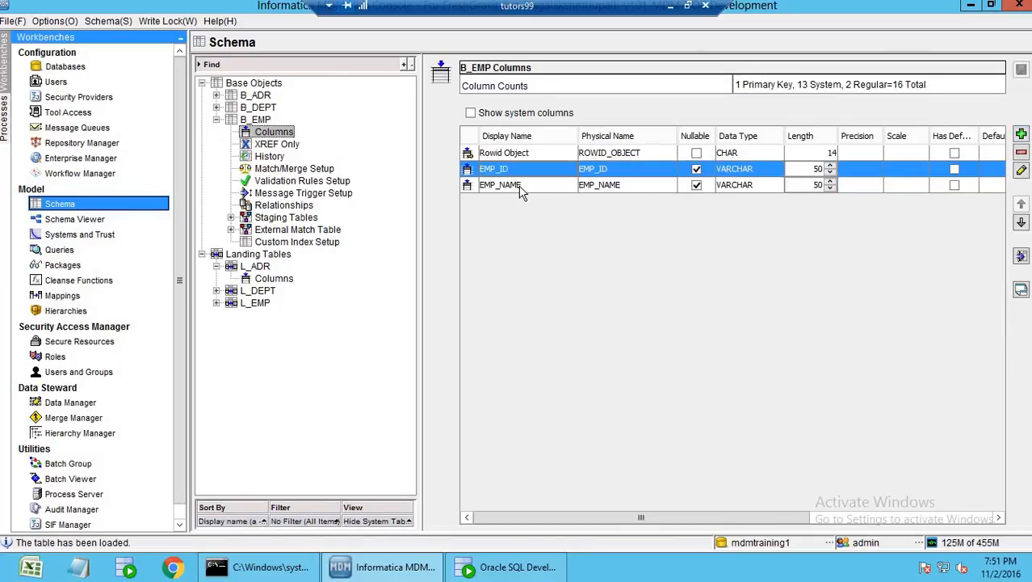
{"action": "left_click", "coordinate": [521, 188]}
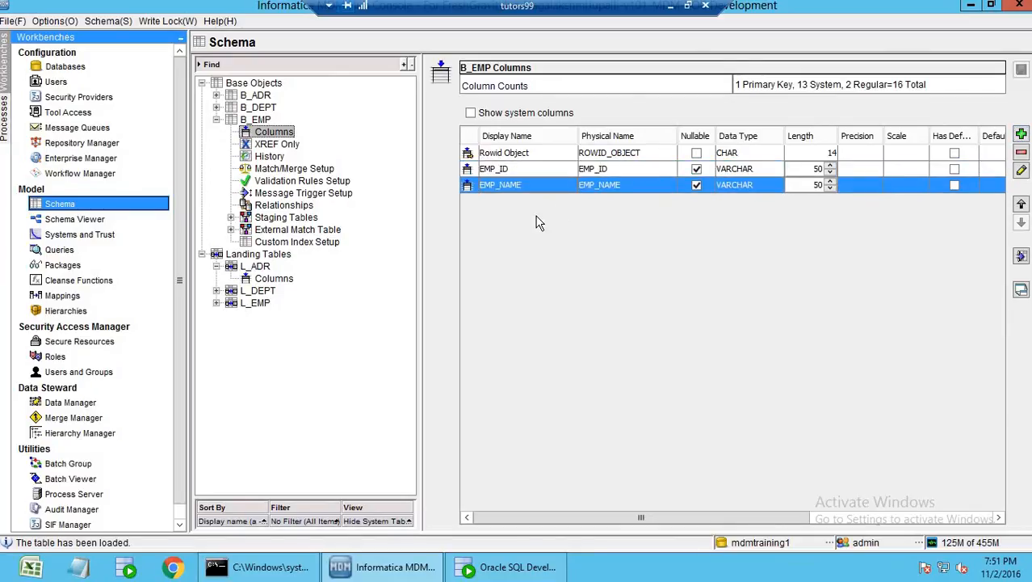
{"action": "left_click", "coordinate": [521, 173]}
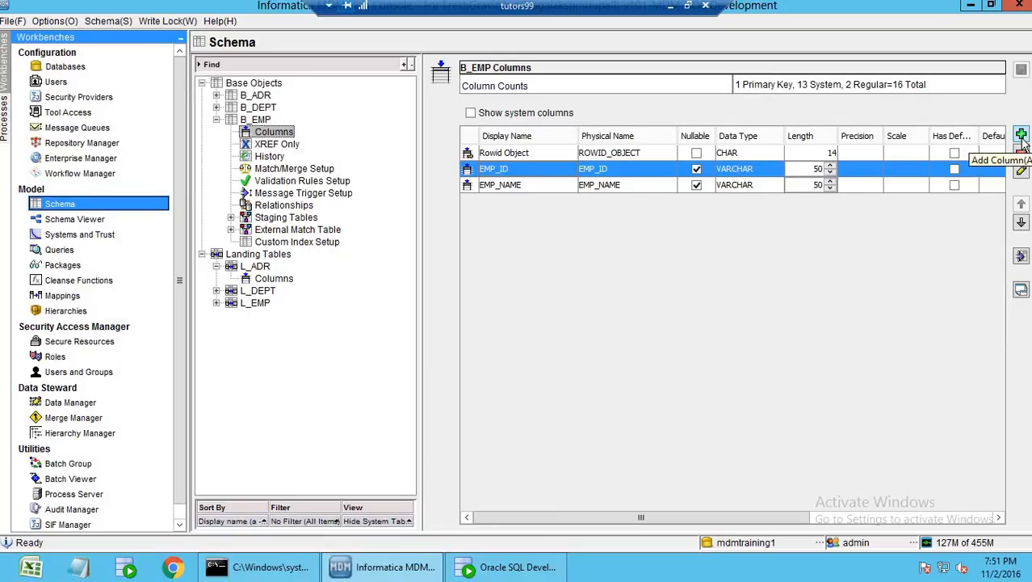
Add a VARCHAR column ADR_ID of length 50 to landing table L_EMP and save the table
{"action": "left_click", "coordinate": [229, 307]}
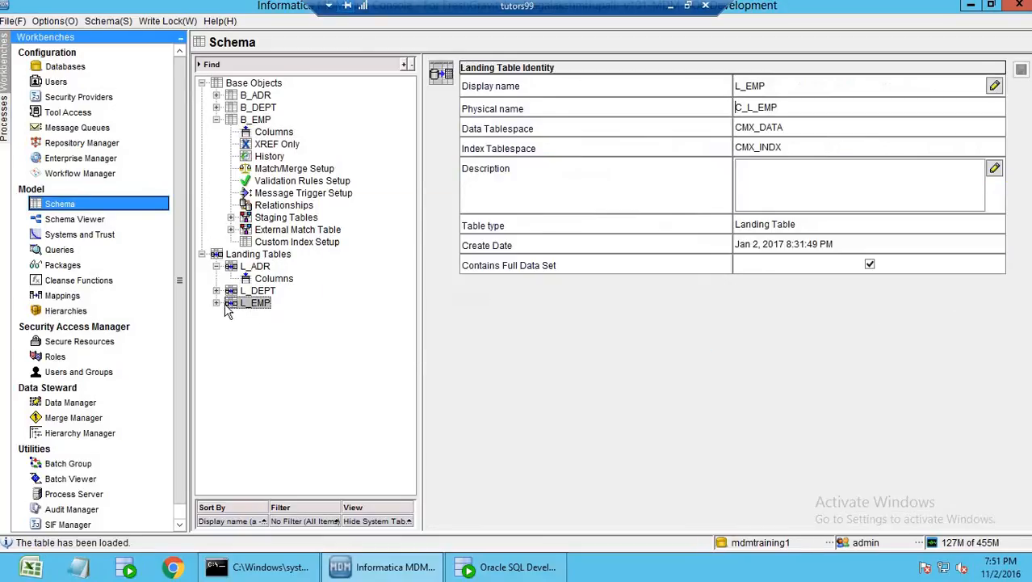
{"action": "left_click", "coordinate": [217, 302]}
{"action": "left_click", "coordinate": [274, 315]}
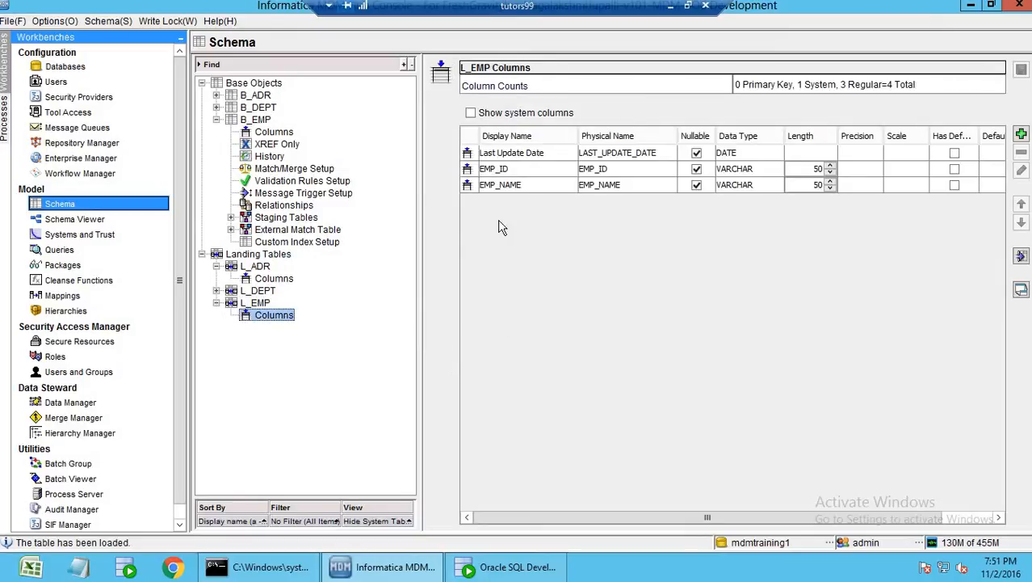
{"action": "left_click", "coordinate": [467, 182]}
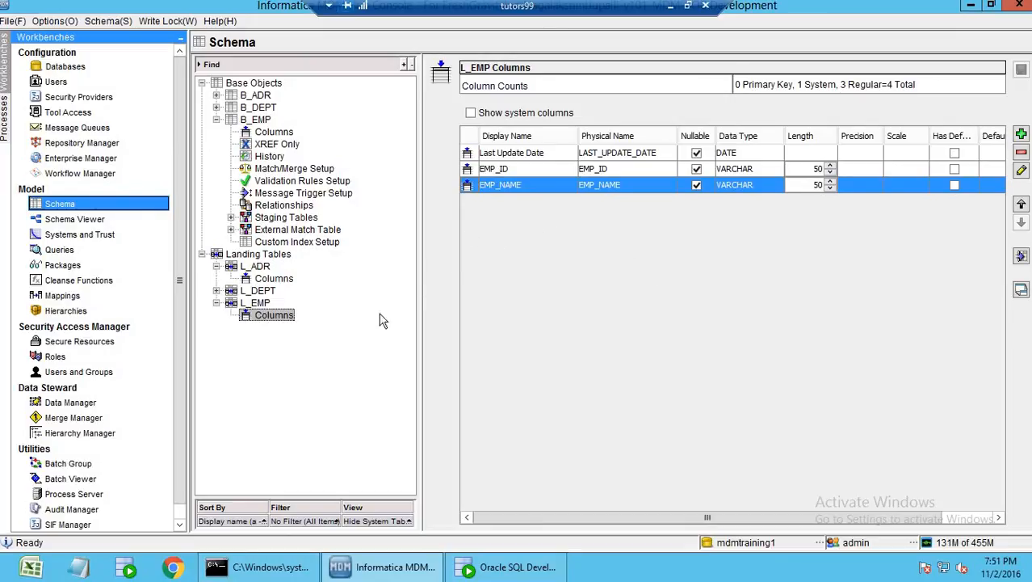
{"action": "left_click", "coordinate": [1021, 134]}
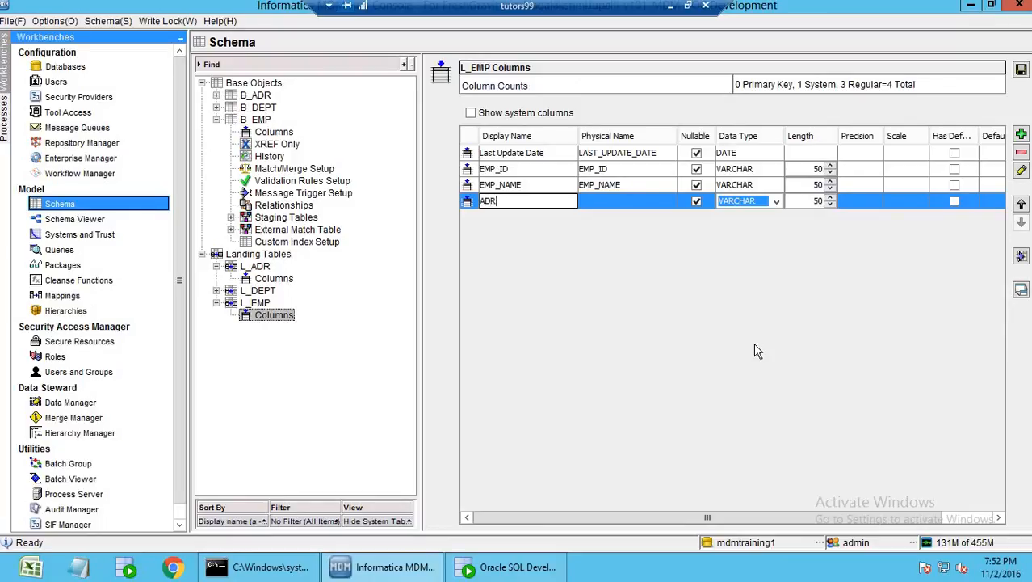
{"action": "type", "text": "ADR_ID"}
{"action": "key", "text": "Return"}
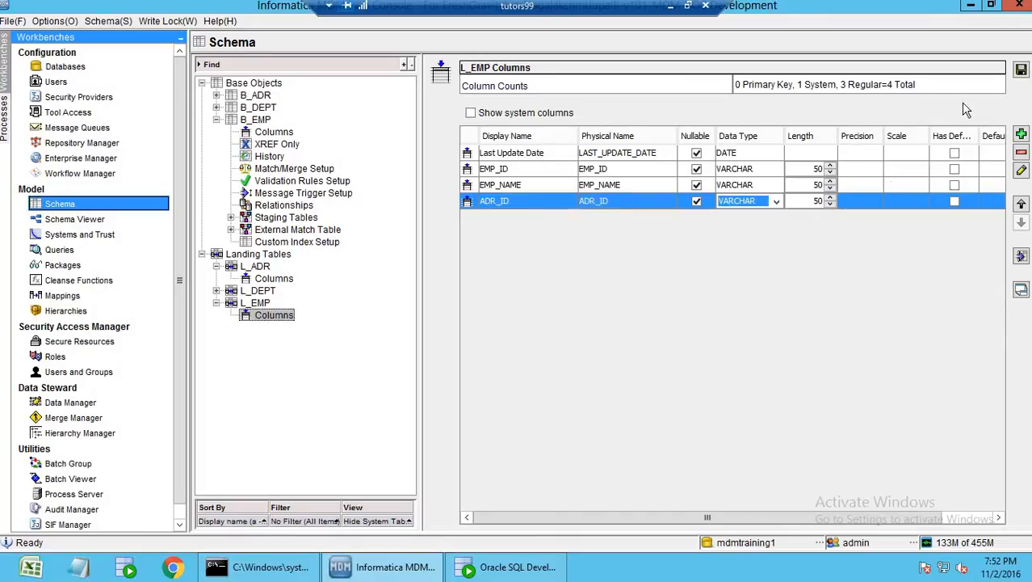
{"action": "left_click", "coordinate": [1021, 70]}
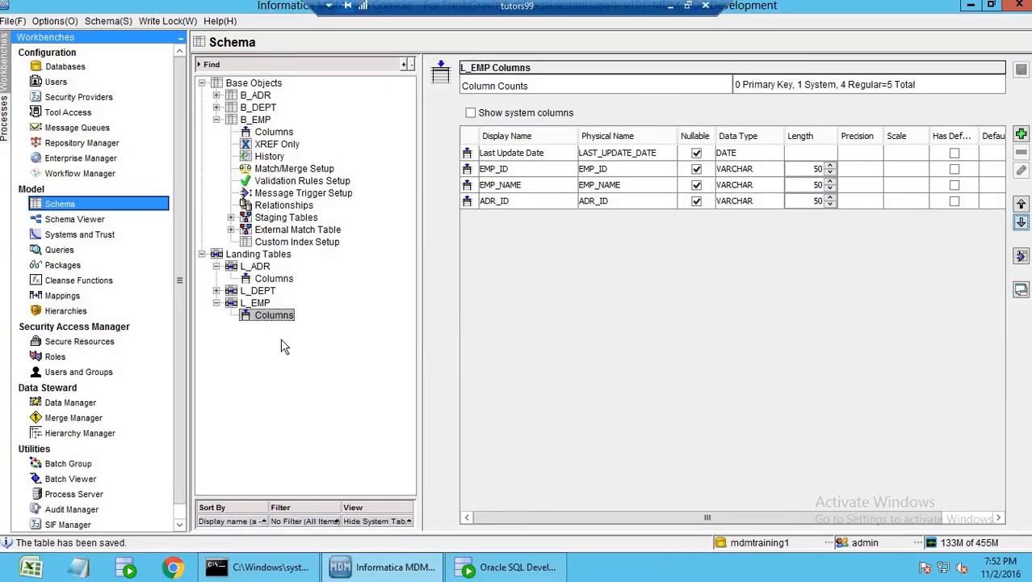
{"action": "left_click", "coordinate": [498, 200]}
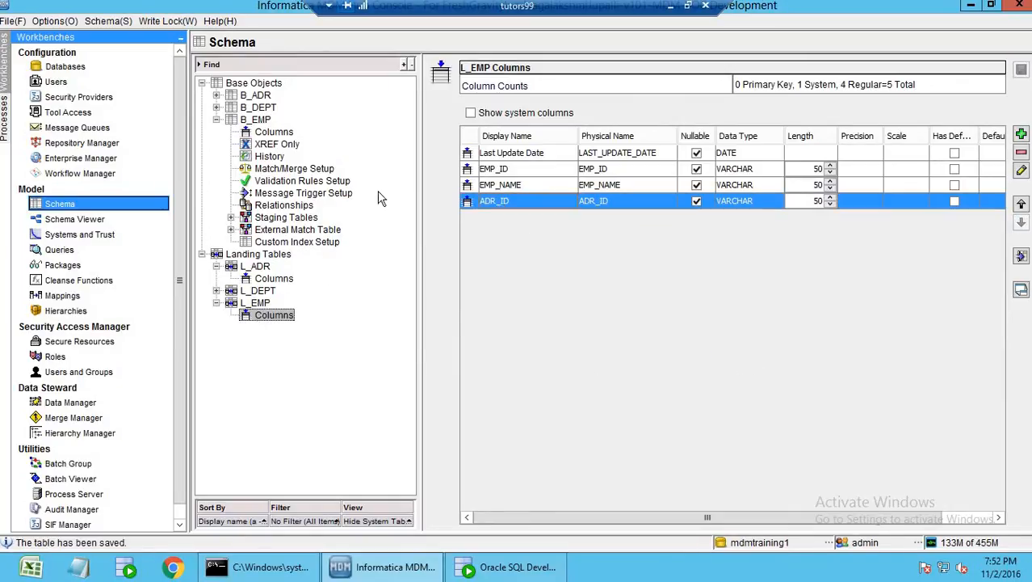
Add a VARCHAR column ADR_ID of length 50 to base object B_EMP and save the table
{"action": "left_click", "coordinate": [275, 133]}
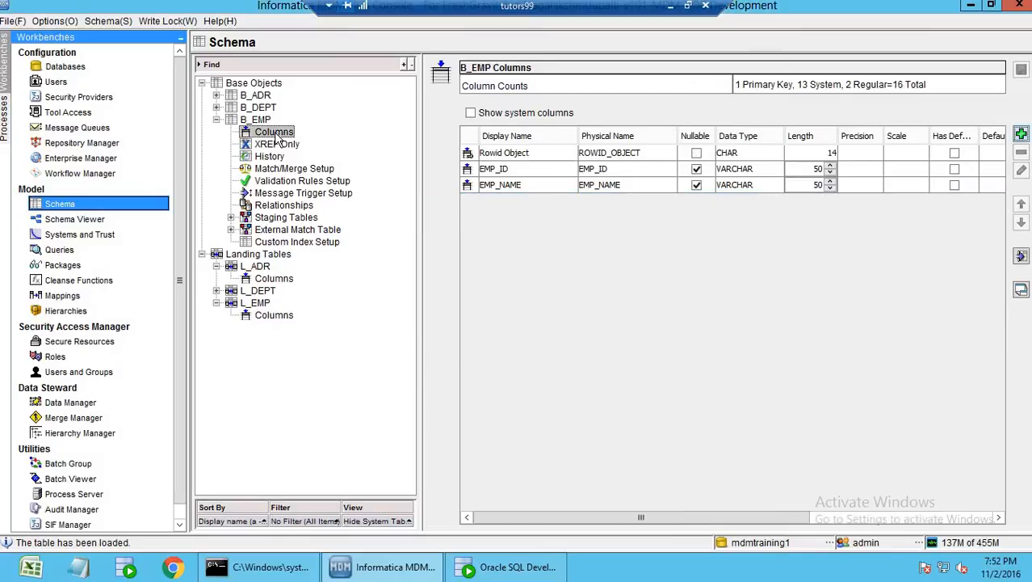
{"action": "left_click", "coordinate": [1021, 134]}
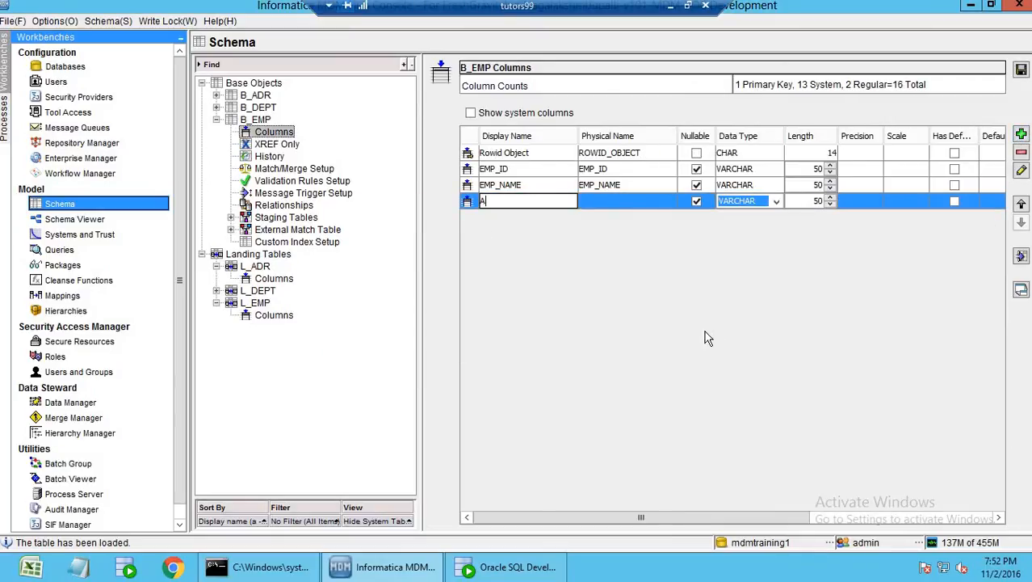
{"action": "type", "text": "ADR_ID"}
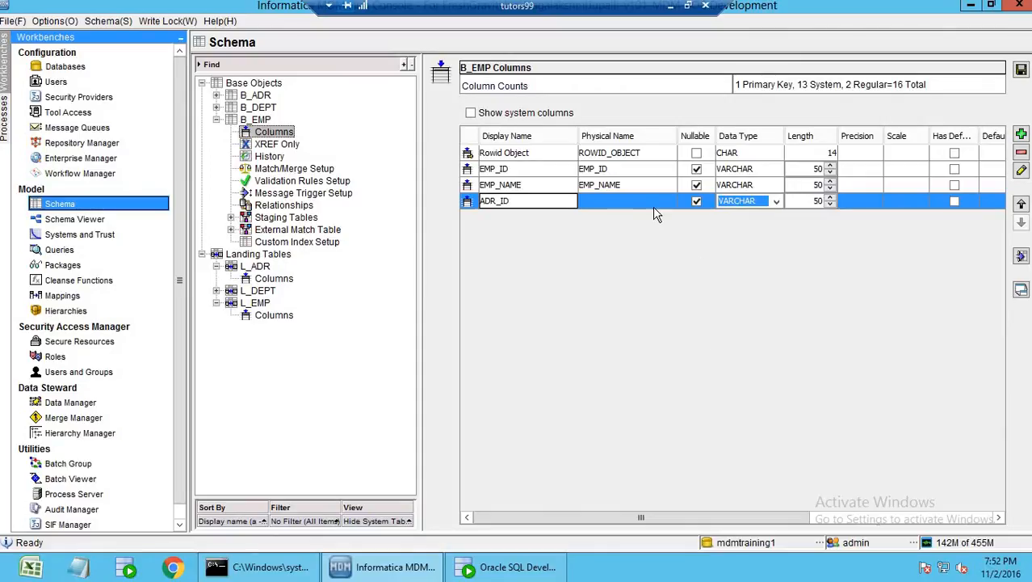
{"action": "key", "text": "Return"}
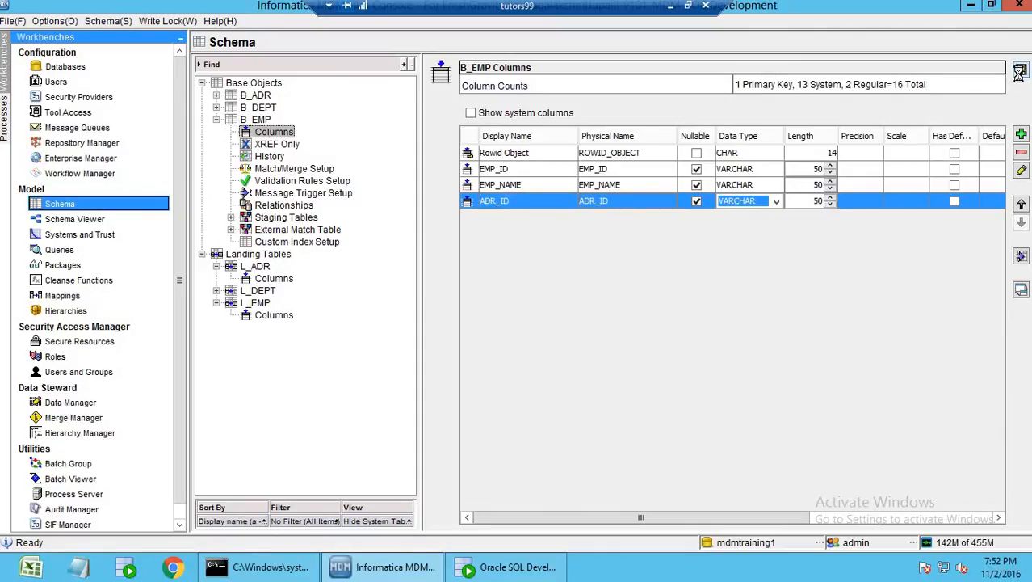
{"action": "left_click", "coordinate": [1021, 71]}
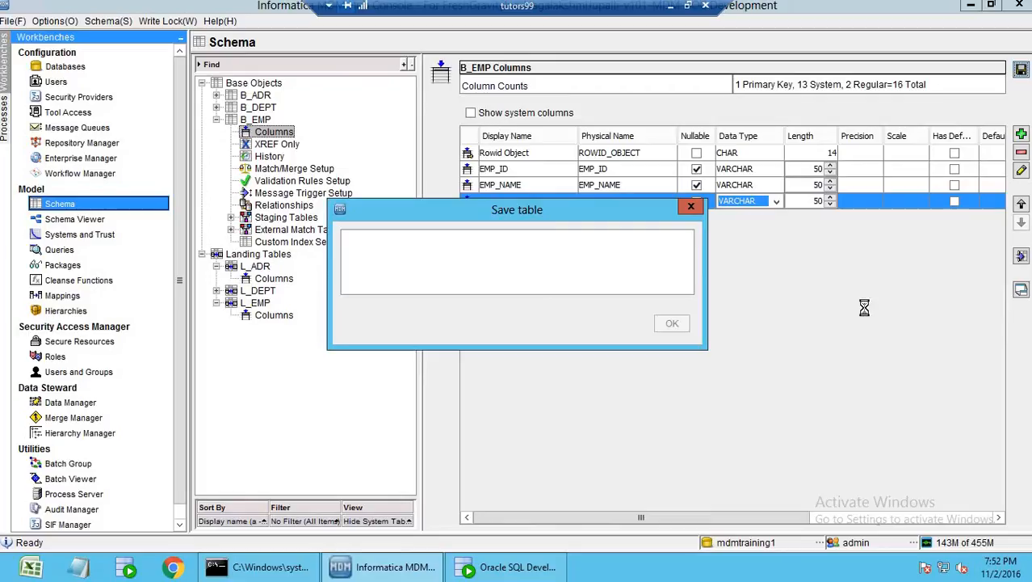
Include the ADR_ID column in B_EMP's staging table S_EMP_SRC1 and save the table
{"action": "left_click", "coordinate": [293, 218]}
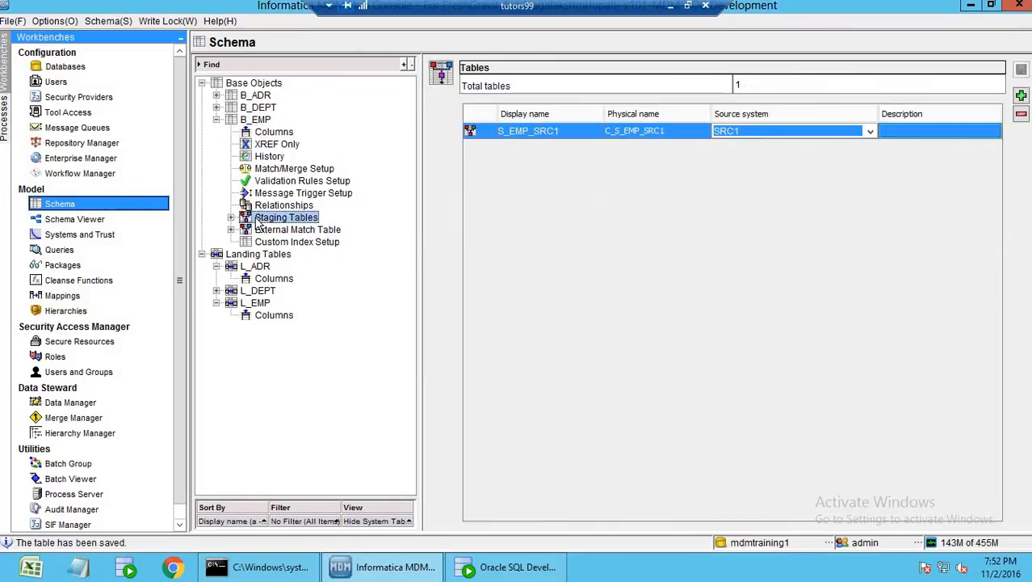
{"action": "left_click", "coordinate": [232, 218]}
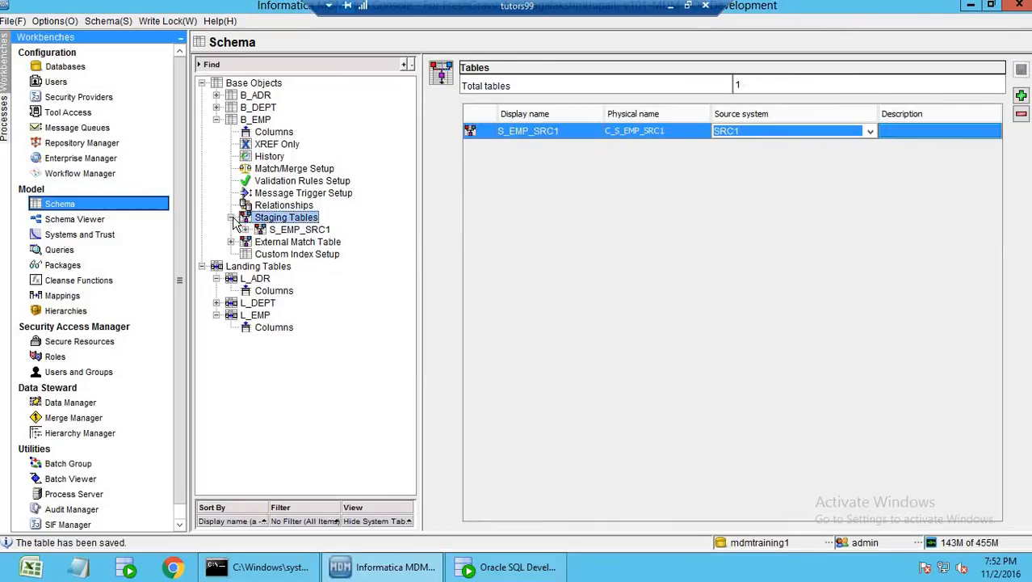
{"action": "left_click", "coordinate": [304, 231]}
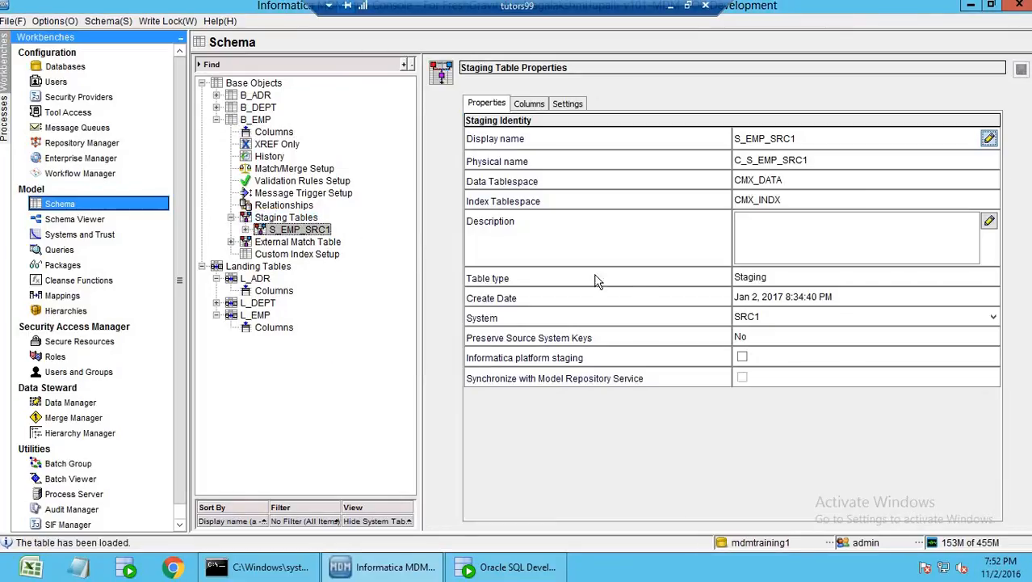
{"action": "left_click", "coordinate": [529, 104]}
{"action": "left_click", "coordinate": [497, 200]}
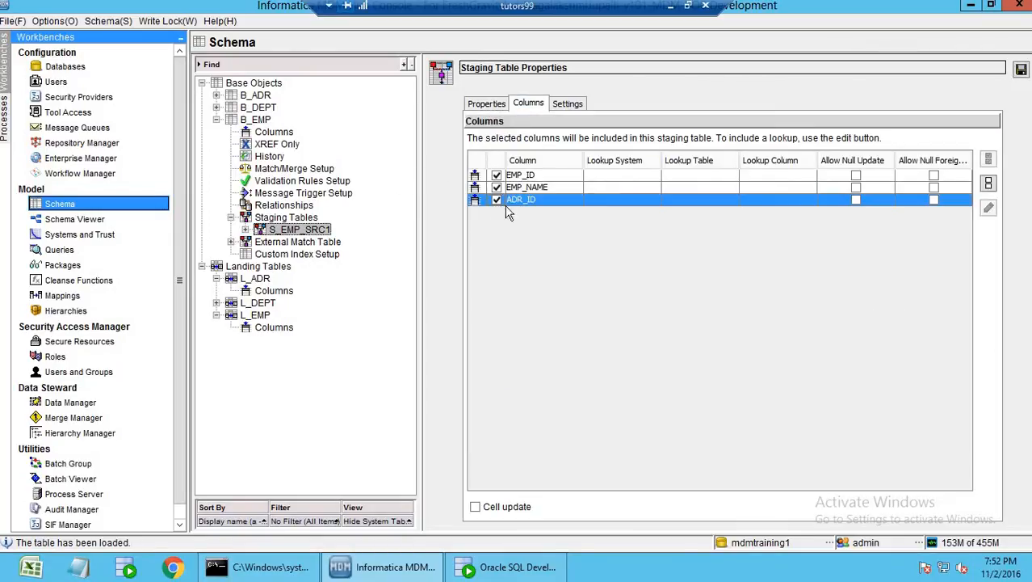
{"action": "left_click", "coordinate": [1021, 69]}
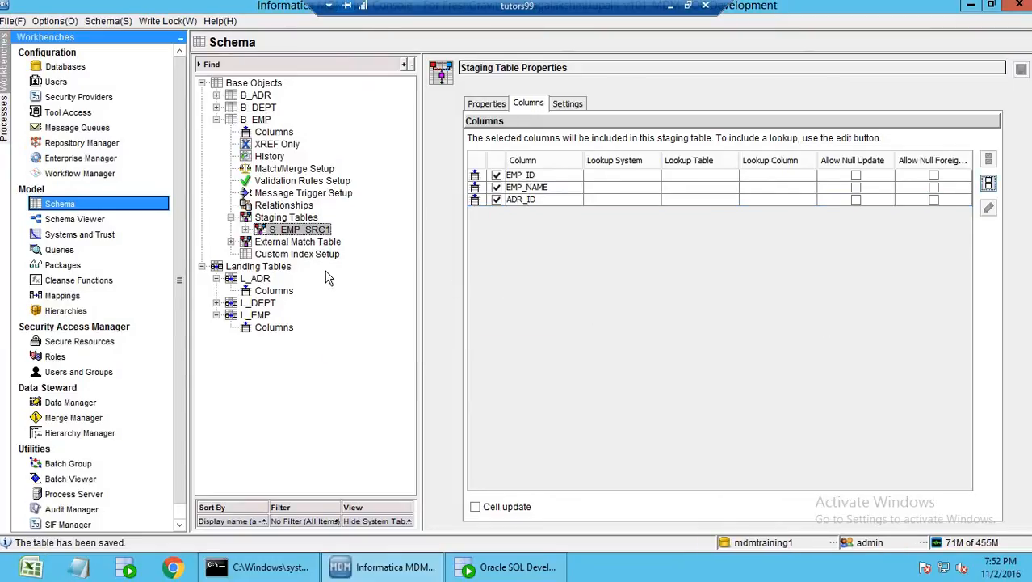
Create a relationship from B_EMP's ADR_ID column to B_ADR's ADR_ID column with an associated index, and review its details
{"action": "left_click", "coordinate": [287, 205]}
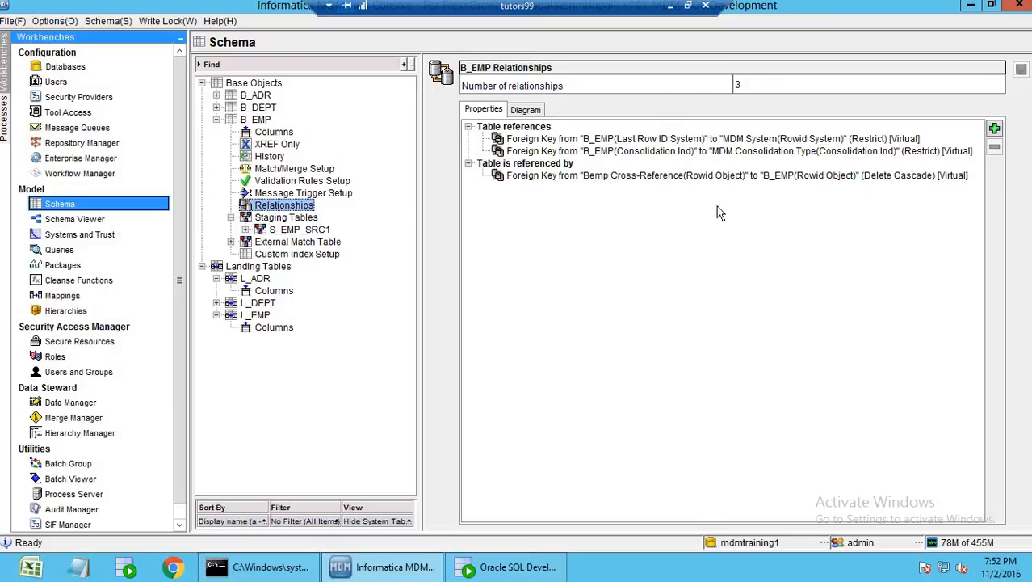
{"action": "left_click", "coordinate": [994, 129]}
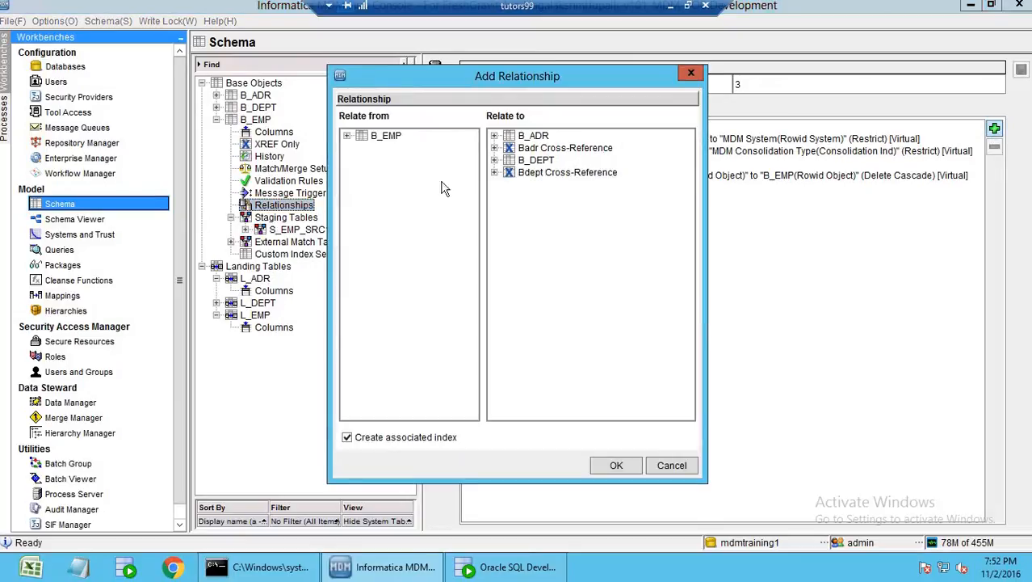
{"action": "left_click", "coordinate": [347, 138]}
{"action": "left_click", "coordinate": [396, 171]}
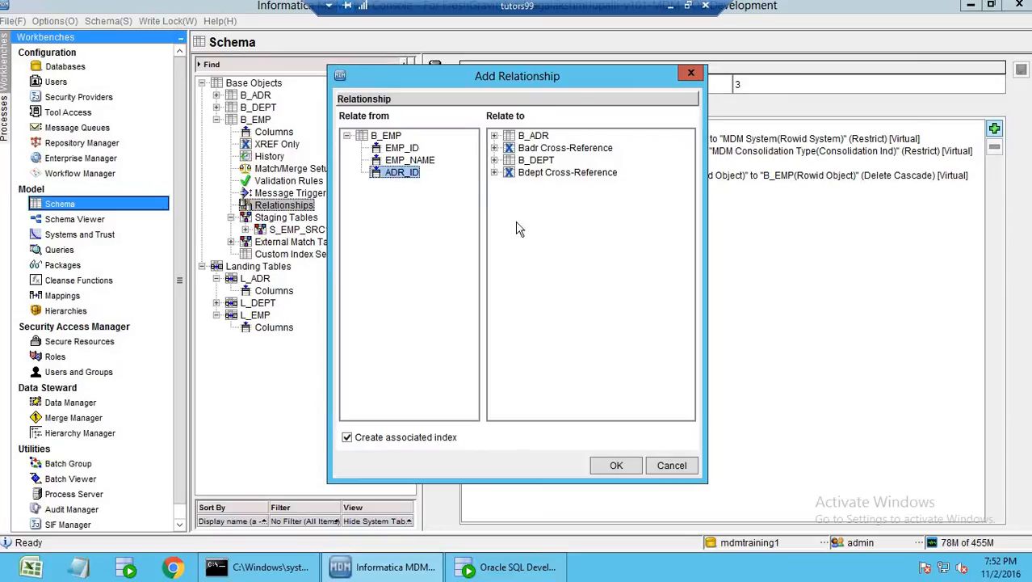
{"action": "left_click", "coordinate": [494, 137]}
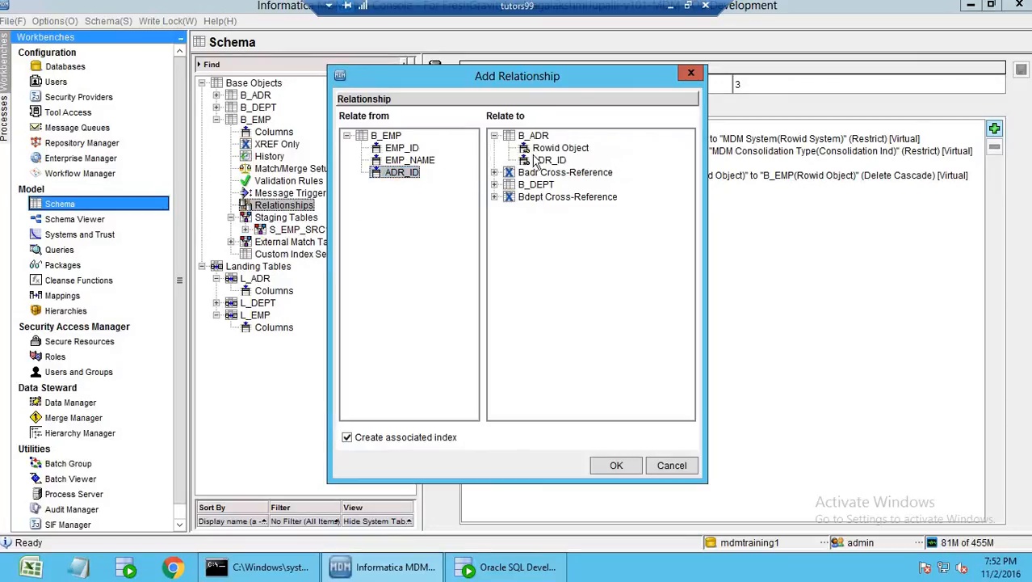
{"action": "left_click", "coordinate": [549, 161]}
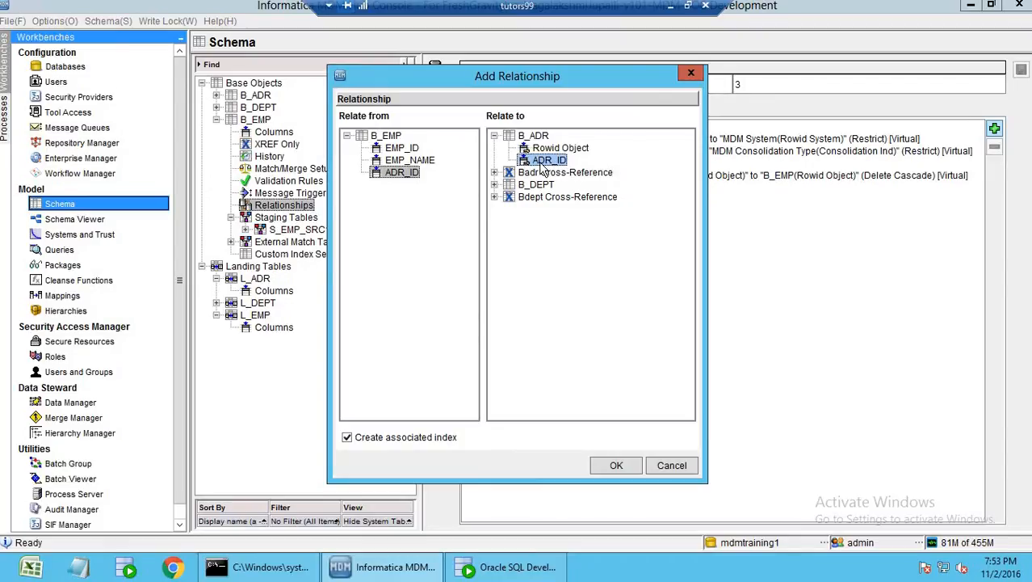
{"action": "left_click", "coordinate": [558, 148]}
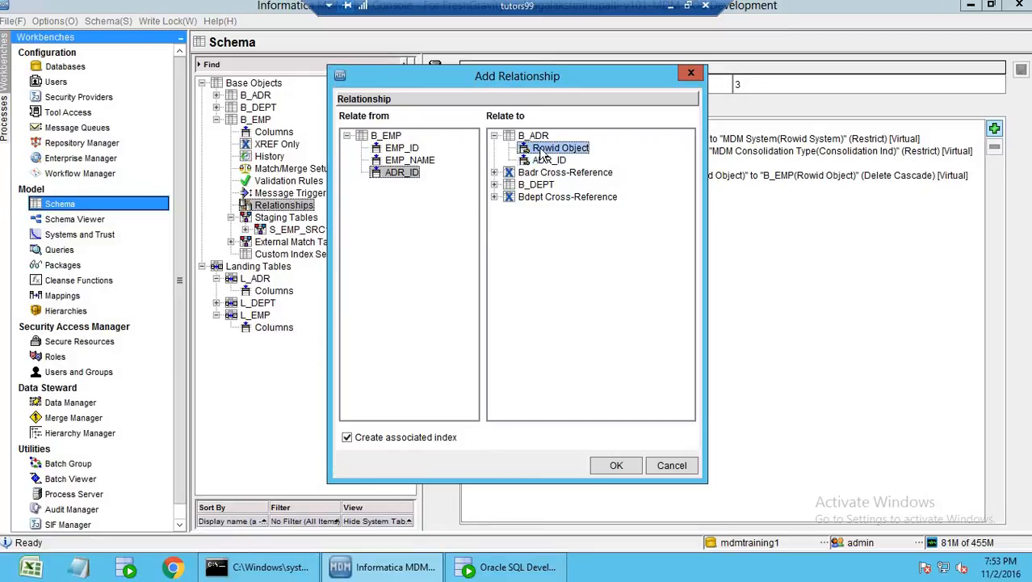
{"action": "left_click", "coordinate": [494, 173]}
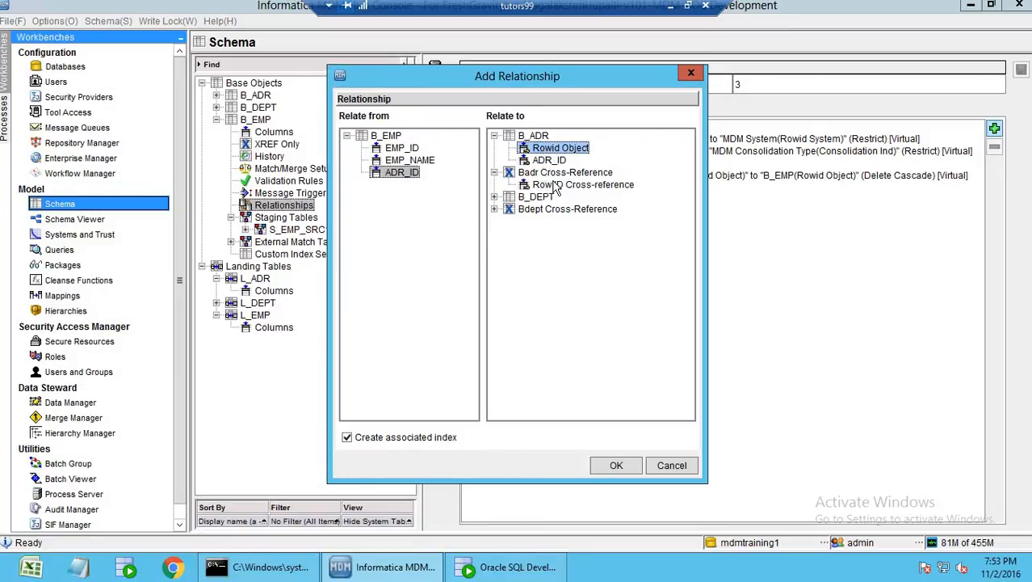
{"action": "left_click", "coordinate": [559, 186]}
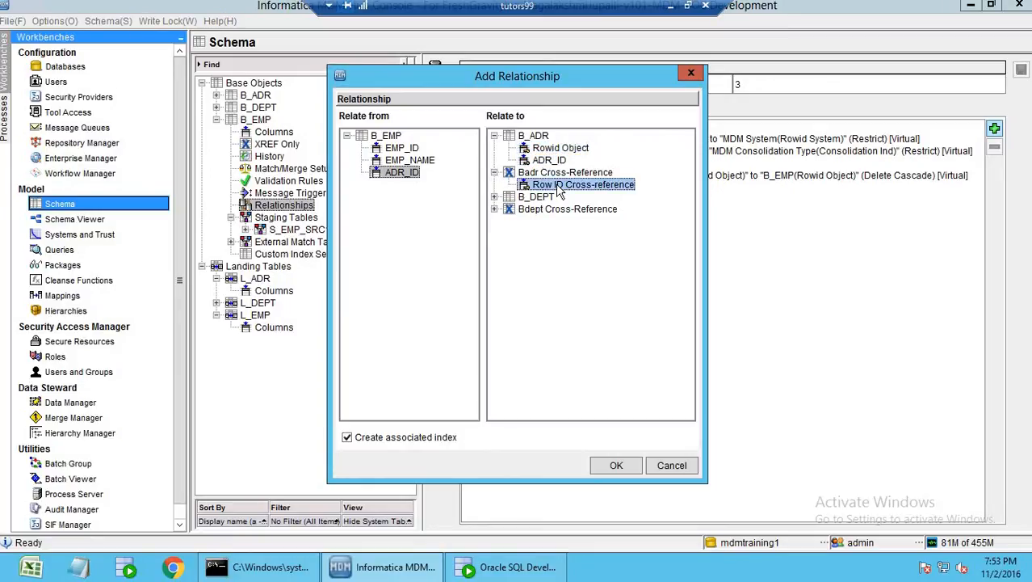
{"action": "left_click", "coordinate": [539, 149]}
{"action": "left_click", "coordinate": [543, 161]}
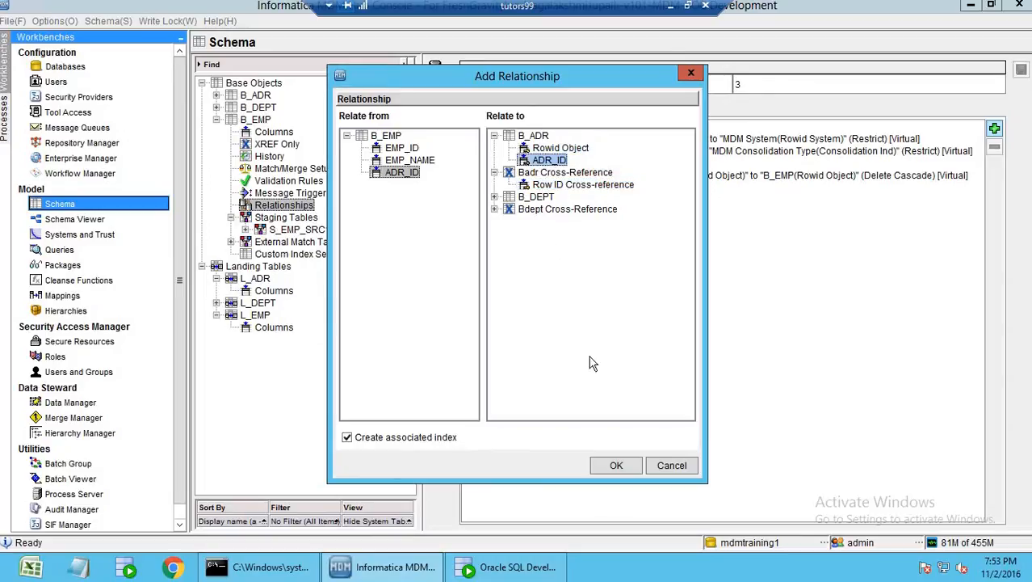
{"action": "left_click", "coordinate": [619, 466]}
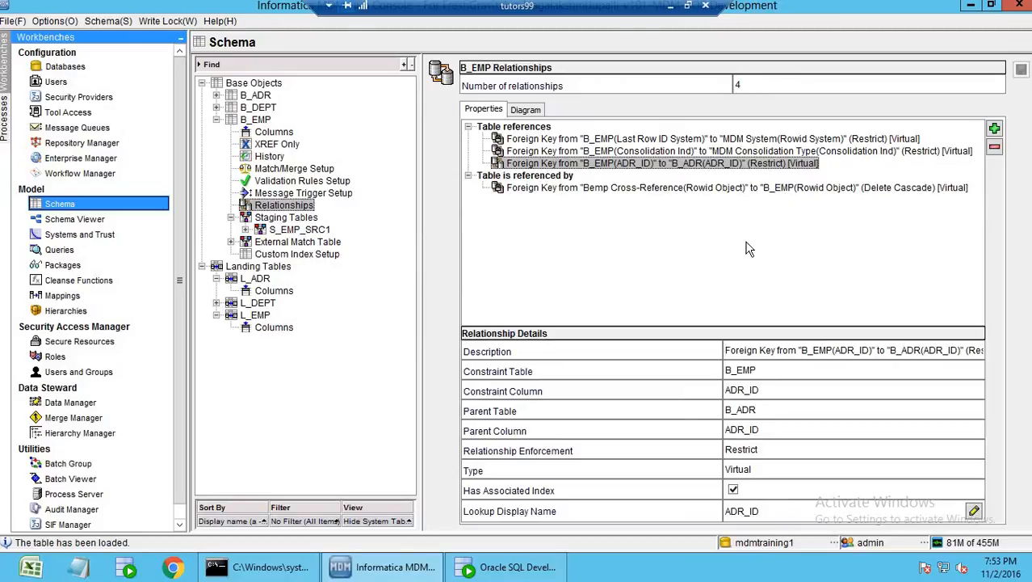
{"action": "left_click", "coordinate": [606, 187]}
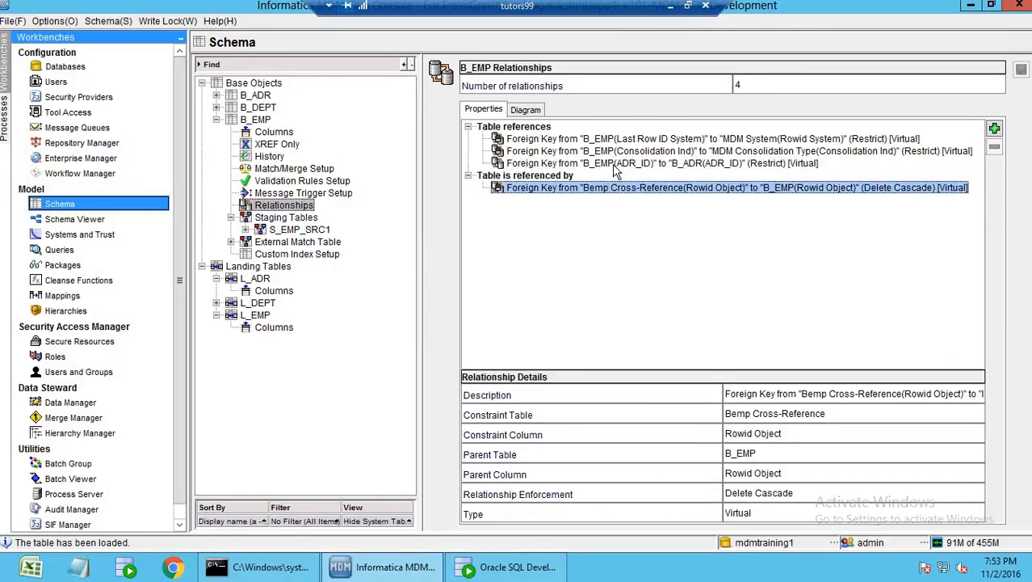
{"action": "left_click", "coordinate": [617, 164]}
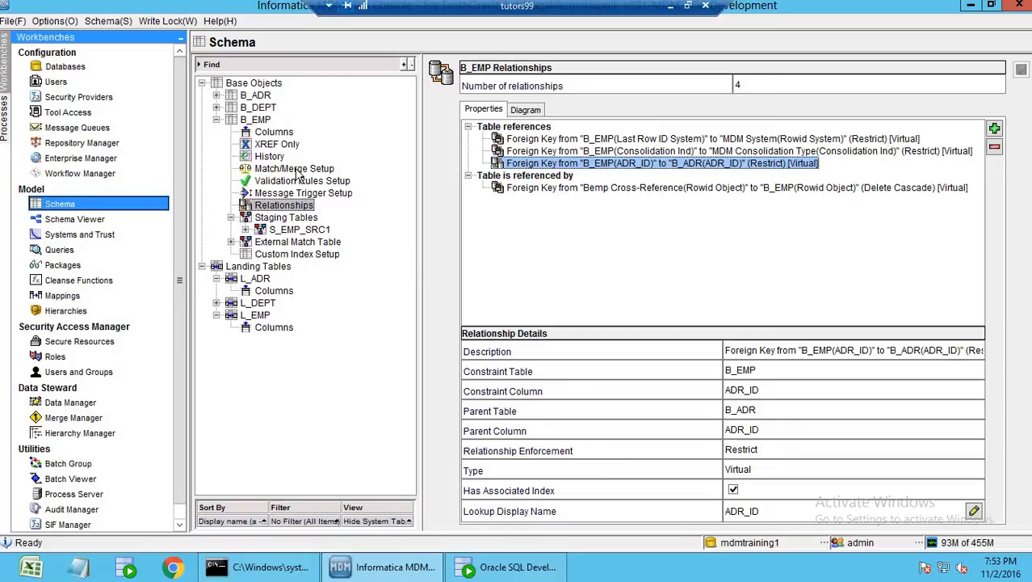
Add a match path component ADR (C_MT_ADR) under B_EMP's root, using the child-to-parent B_ADR constraint and allowing missing child records
{"action": "left_click", "coordinate": [295, 170]}
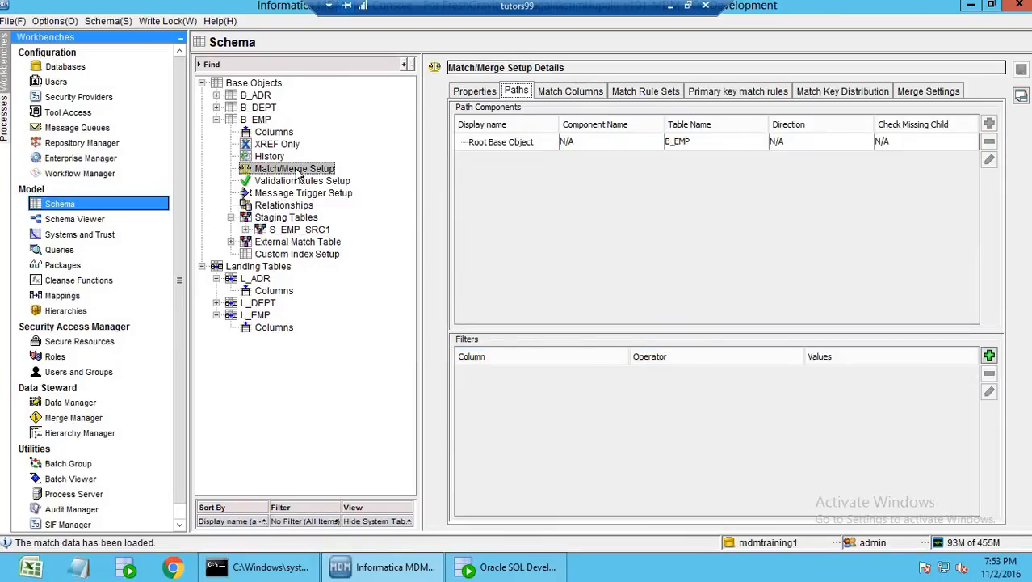
{"action": "left_click", "coordinate": [539, 145]}
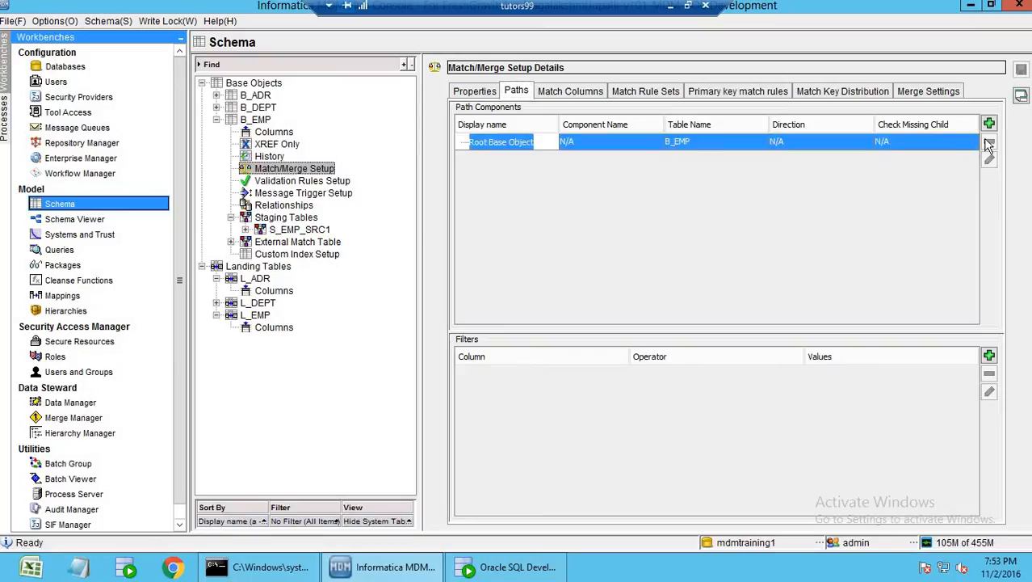
{"action": "left_click", "coordinate": [988, 126]}
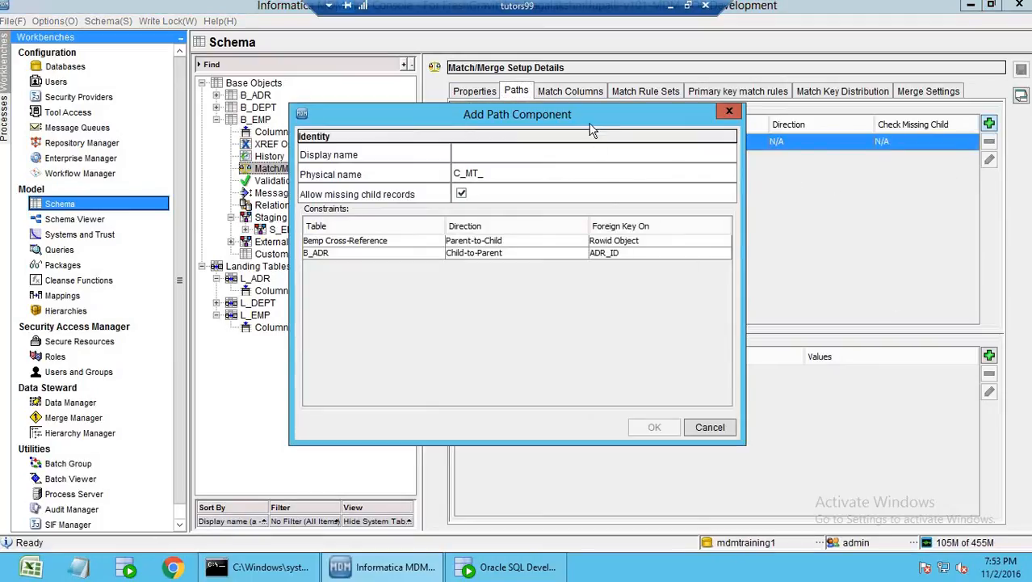
{"action": "left_click_drag", "start_coordinate": [585, 121], "coordinate": [806, 175]}
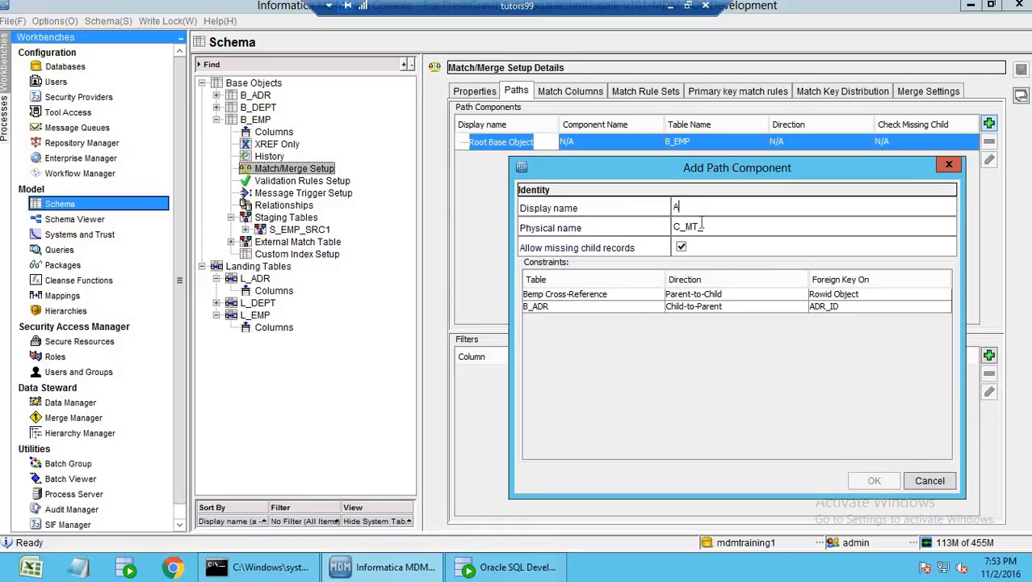
{"action": "left_click", "coordinate": [741, 224]}
{"action": "left_click", "coordinate": [731, 226]}
{"action": "type", "text": "ADR"}
{"action": "left_click", "coordinate": [719, 227]}
{"action": "left_click", "coordinate": [750, 226]}
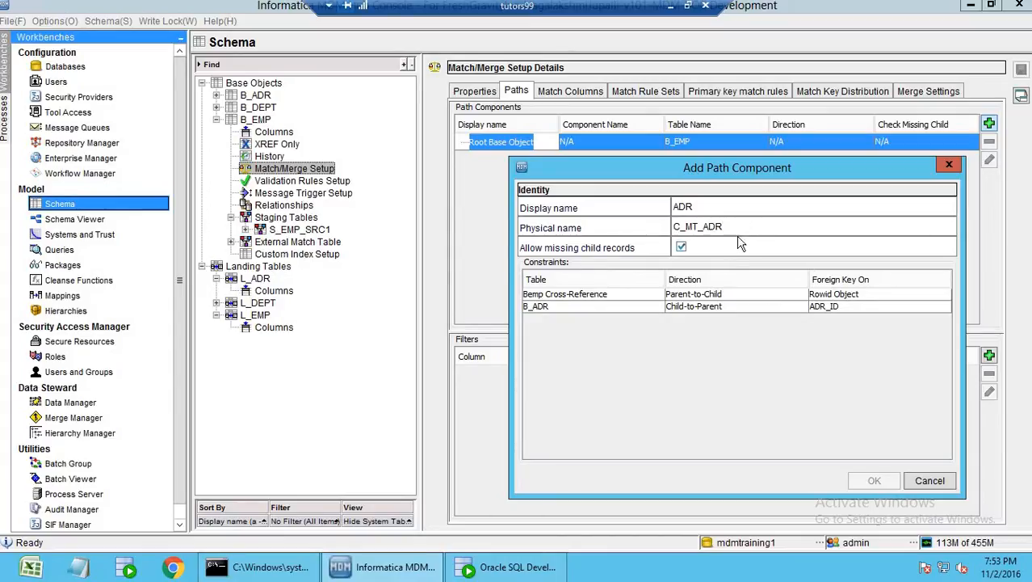
{"action": "left_click", "coordinate": [715, 306]}
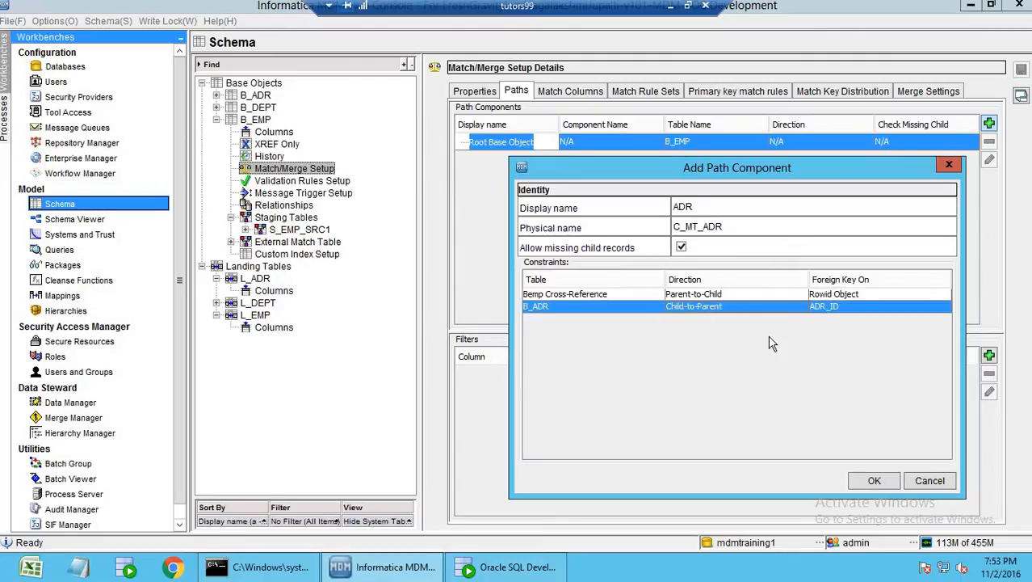
{"action": "left_click", "coordinate": [866, 482]}
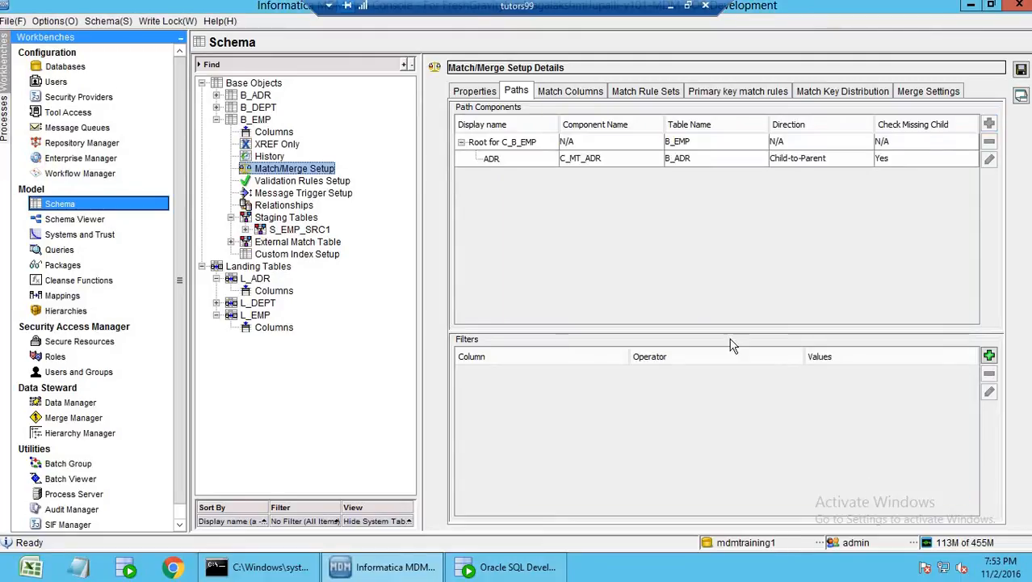
{"action": "left_click", "coordinate": [529, 166]}
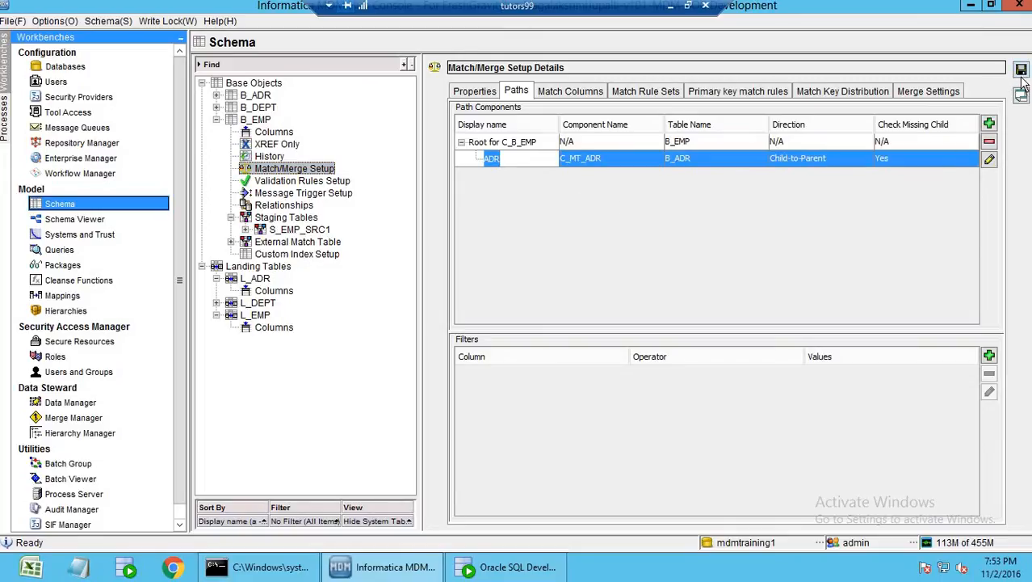
{"action": "left_click", "coordinate": [496, 143]}
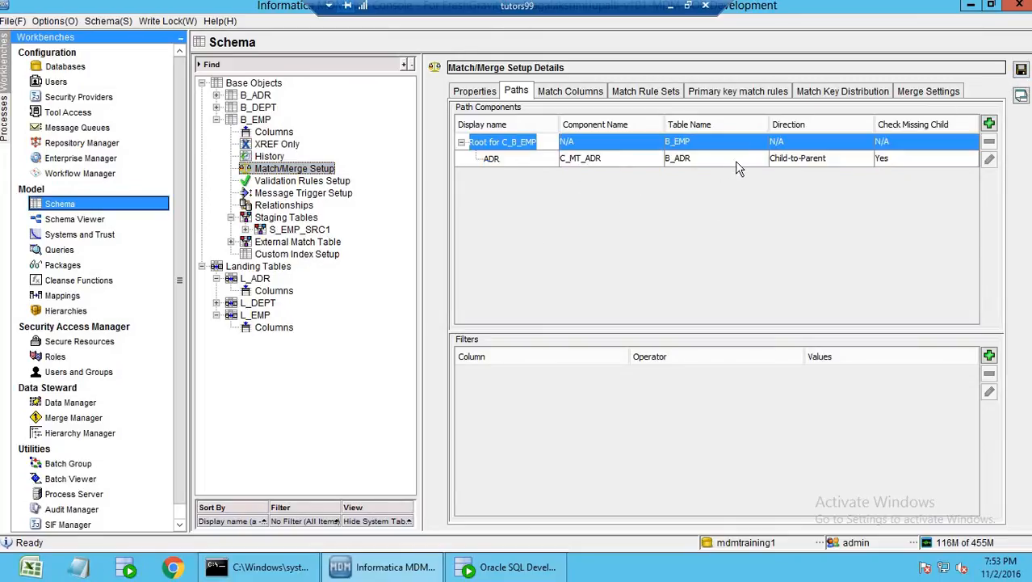
Start a filter on the ADR path component with column ADR_ID and operator IN
{"action": "left_click", "coordinate": [691, 160]}
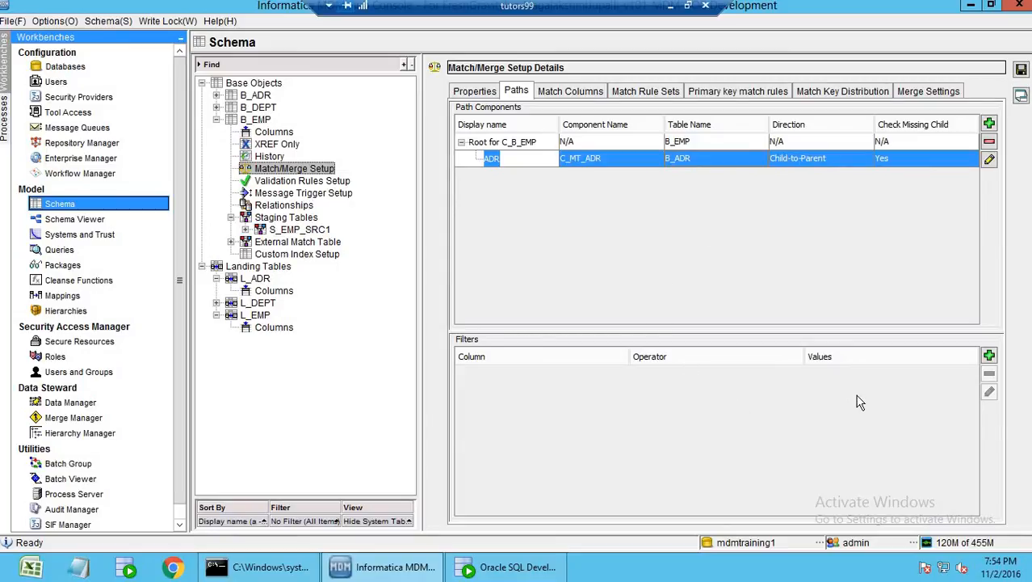
{"action": "left_click", "coordinate": [990, 355]}
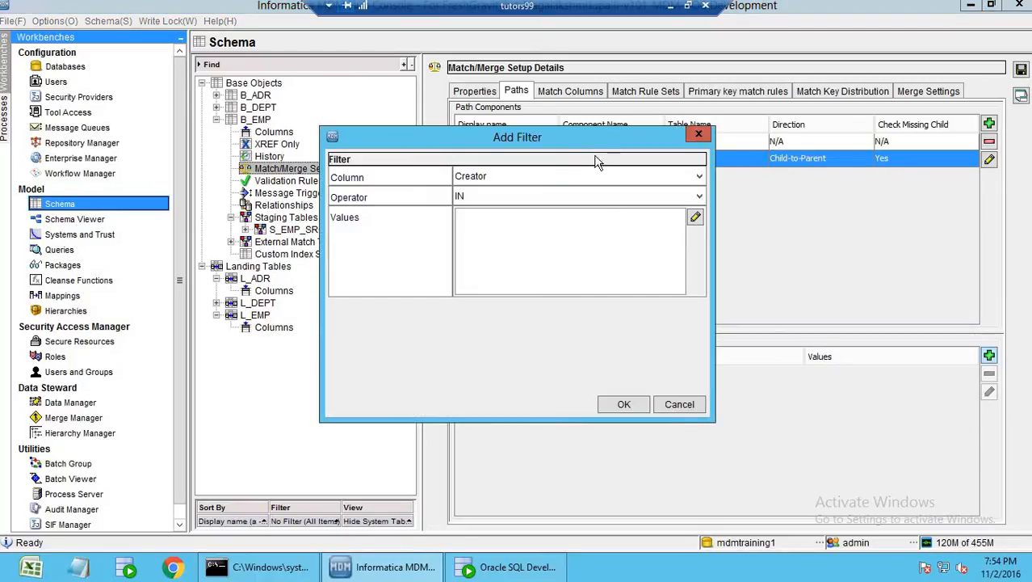
{"action": "left_click_drag", "start_coordinate": [582, 139], "coordinate": [732, 219]}
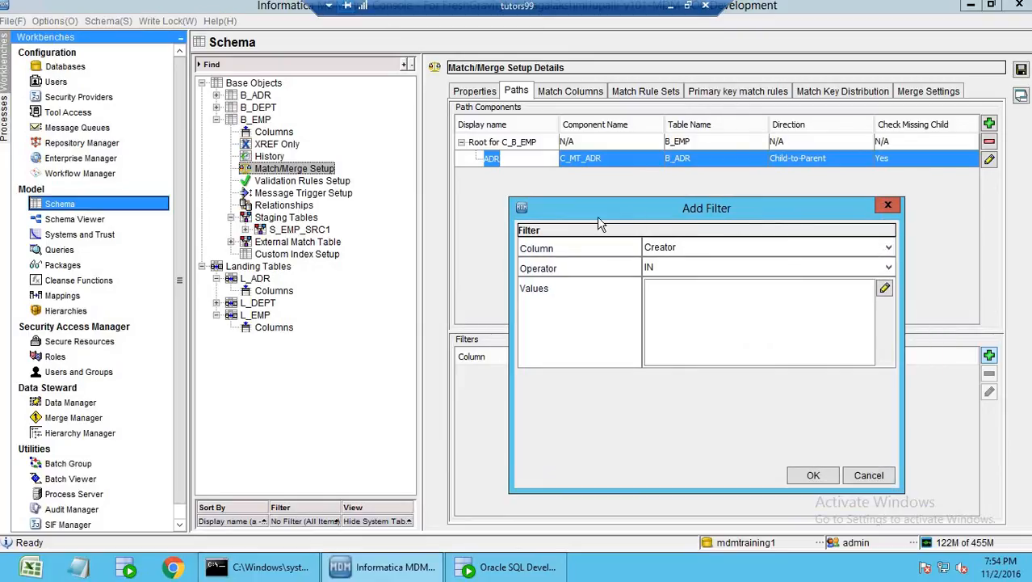
{"action": "left_click", "coordinate": [722, 268]}
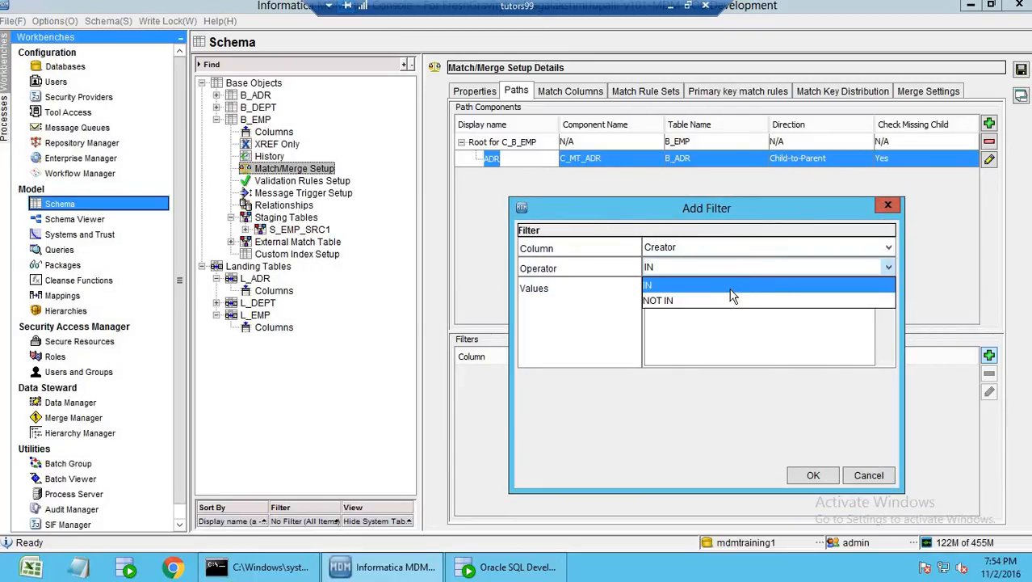
{"action": "left_click", "coordinate": [730, 290]}
{"action": "left_click", "coordinate": [742, 249]}
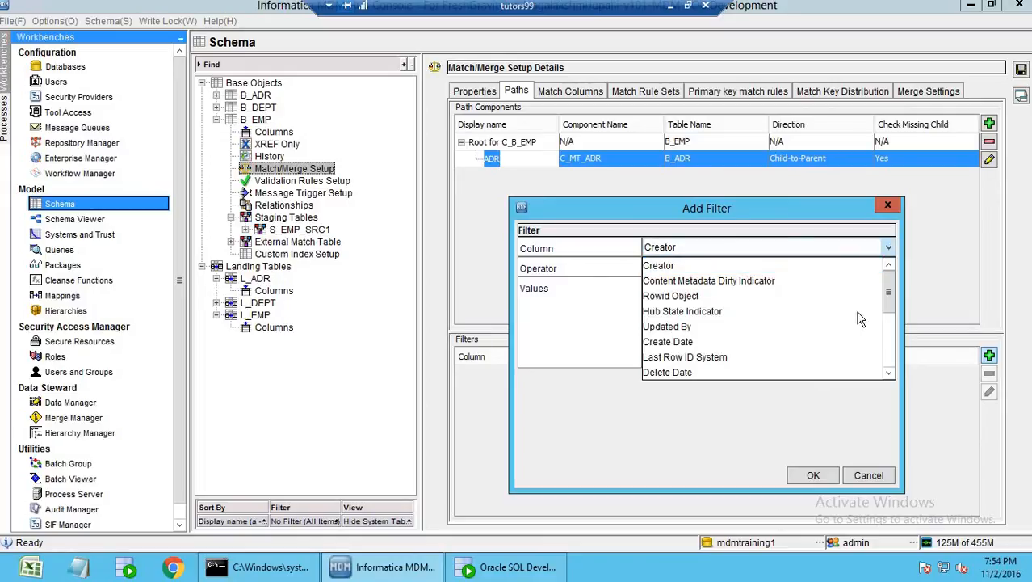
{"action": "left_click_drag", "start_coordinate": [888, 292], "coordinate": [889, 360]}
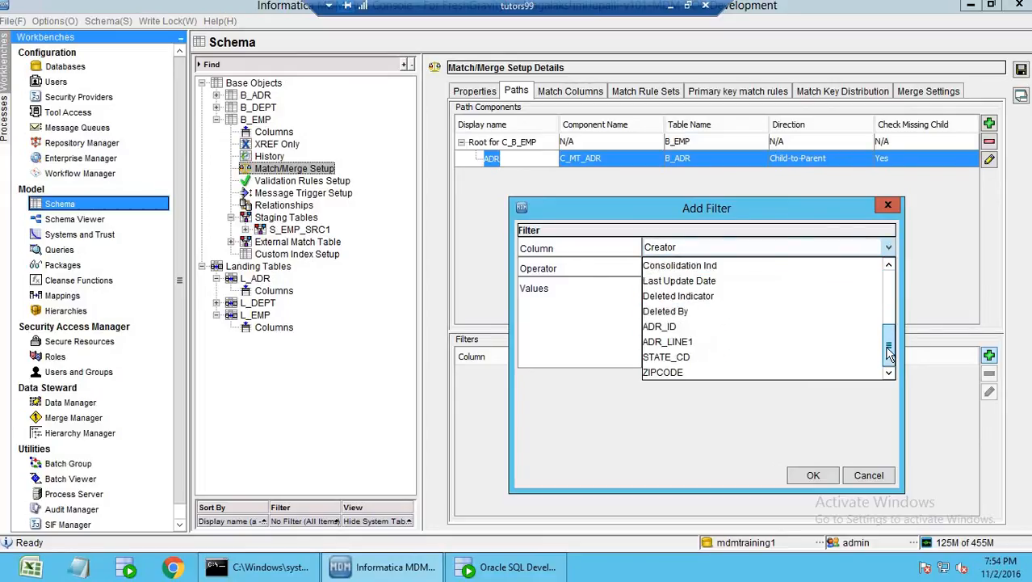
{"action": "left_click", "coordinate": [695, 334]}
{"action": "left_click", "coordinate": [735, 269]}
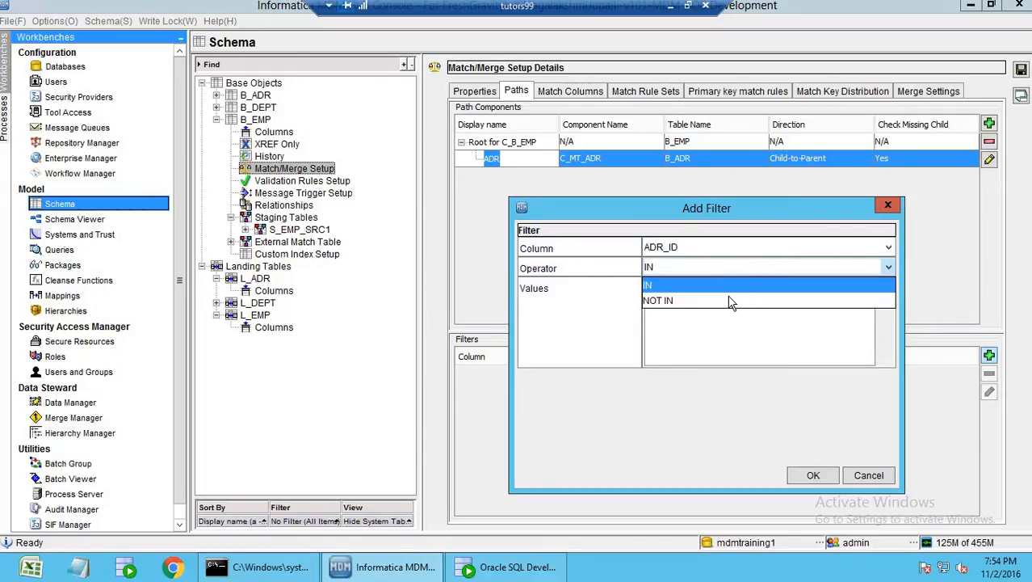
{"action": "left_click", "coordinate": [728, 284]}
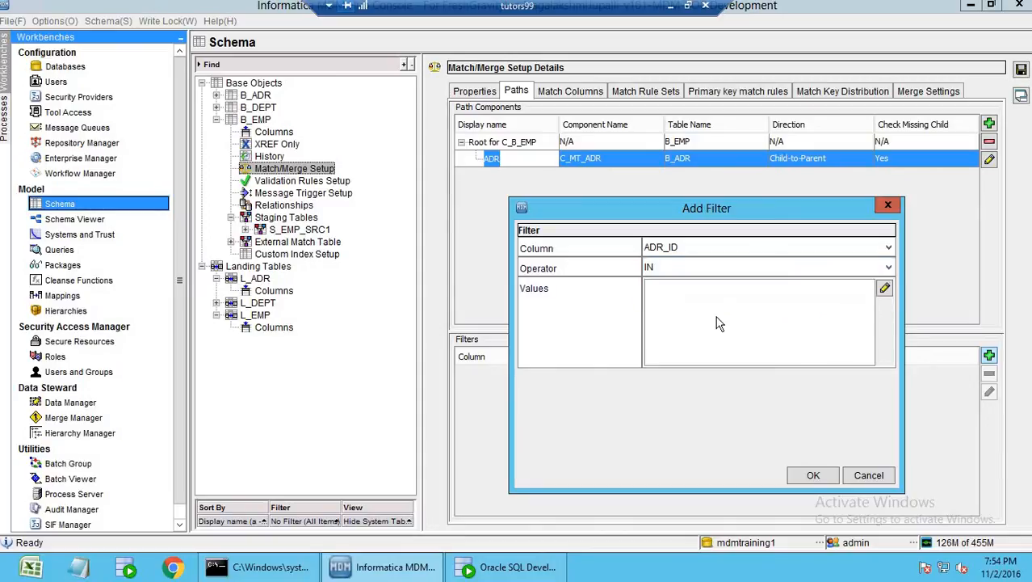
Add 10 as the ADR_ID filter's value, and discard the filter without adding it
{"action": "left_click", "coordinate": [884, 288]}
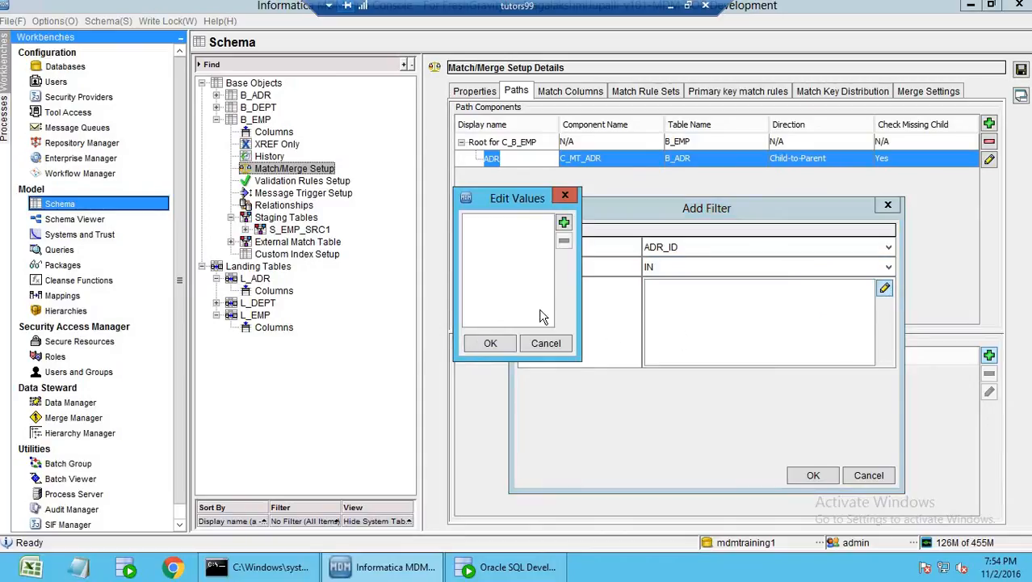
{"action": "left_click", "coordinate": [564, 224]}
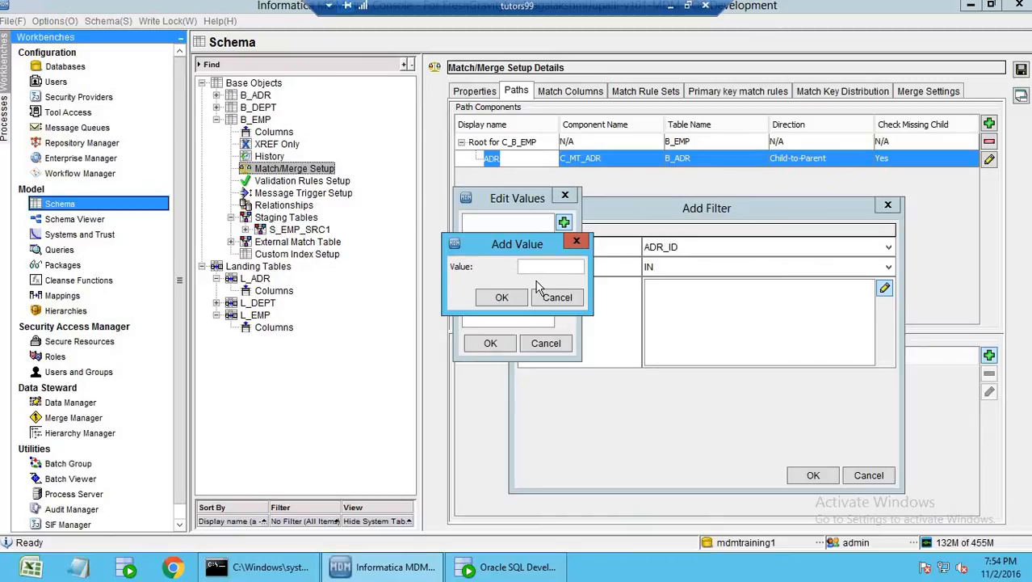
{"action": "type", "text": "10"}
{"action": "key", "text": "Return"}
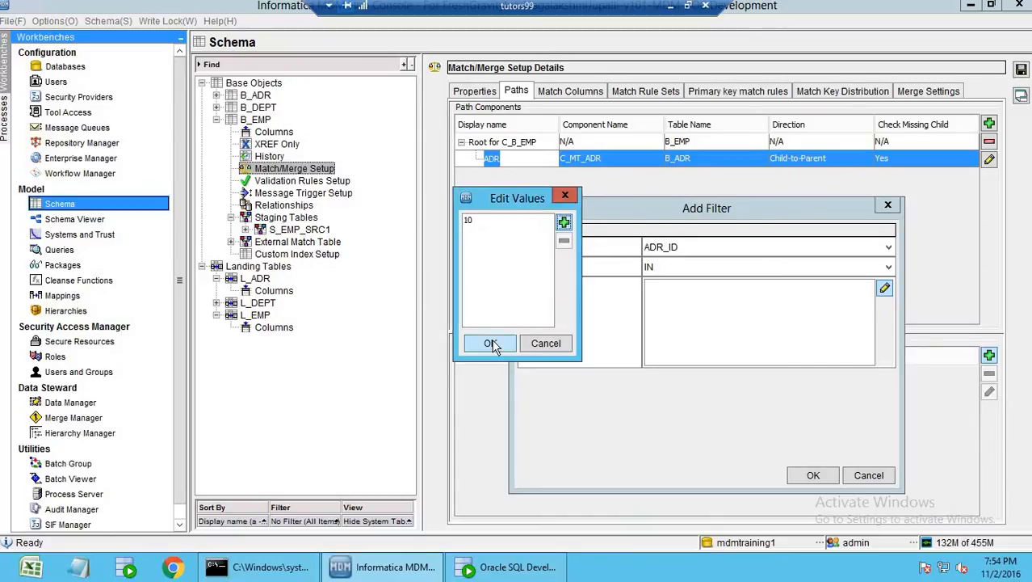
{"action": "left_click", "coordinate": [489, 343]}
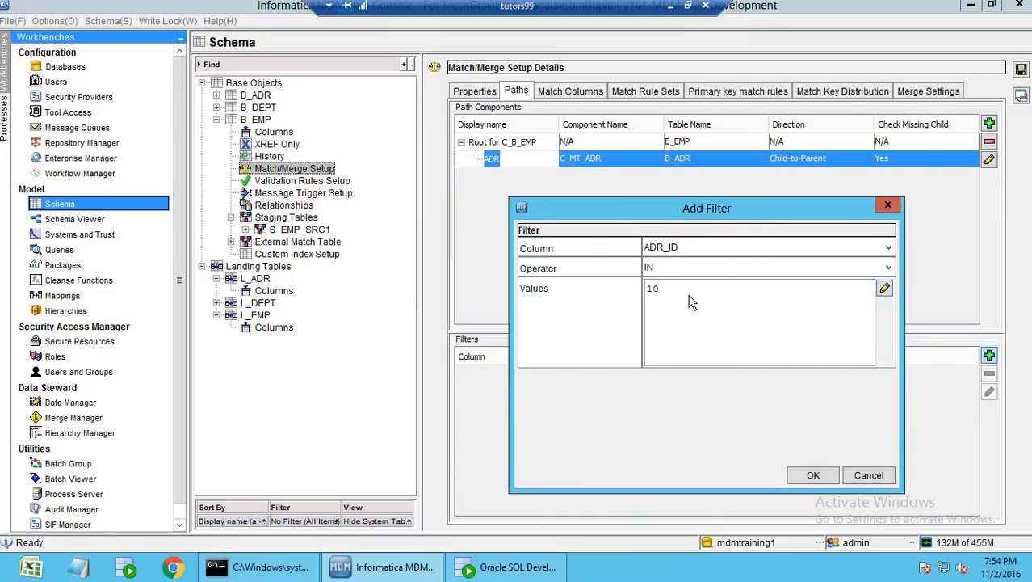
{"action": "left_click", "coordinate": [867, 476]}
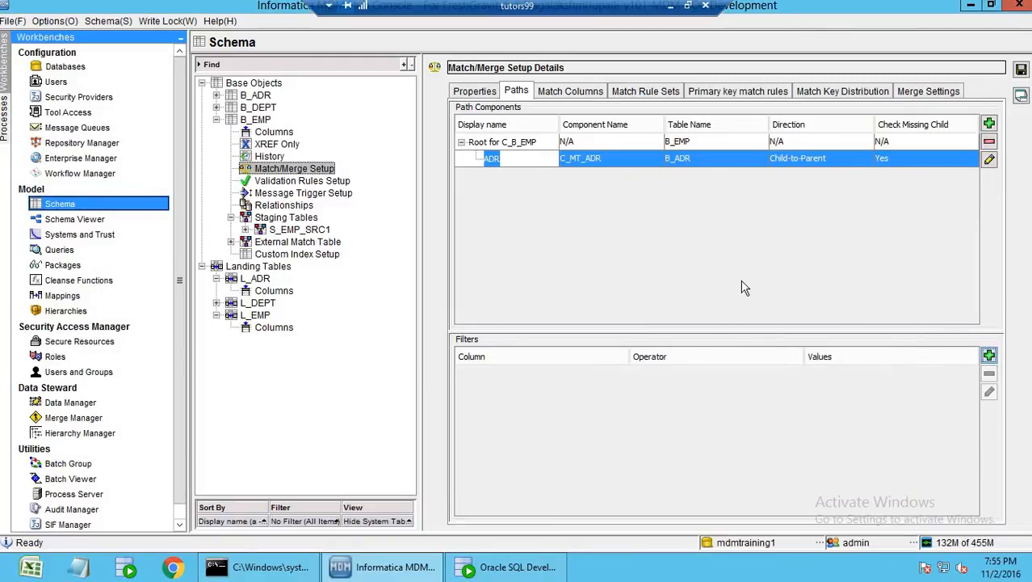
Examine B_EMP's existing match columns, checking the path component and source table of the exact and fuzzy entries
{"action": "left_click", "coordinate": [576, 92]}
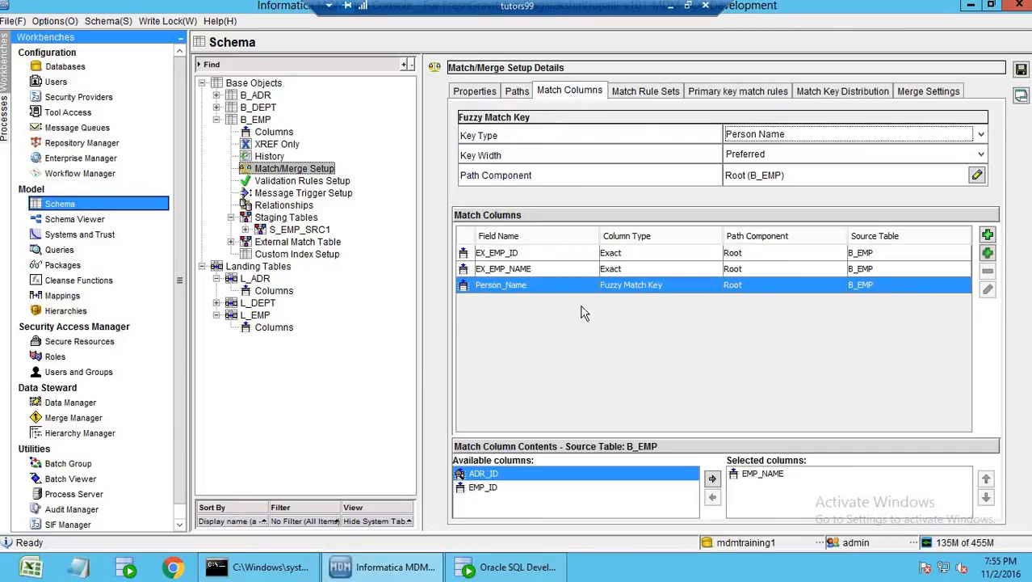
{"action": "left_click", "coordinate": [554, 271]}
{"action": "left_click", "coordinate": [558, 255]}
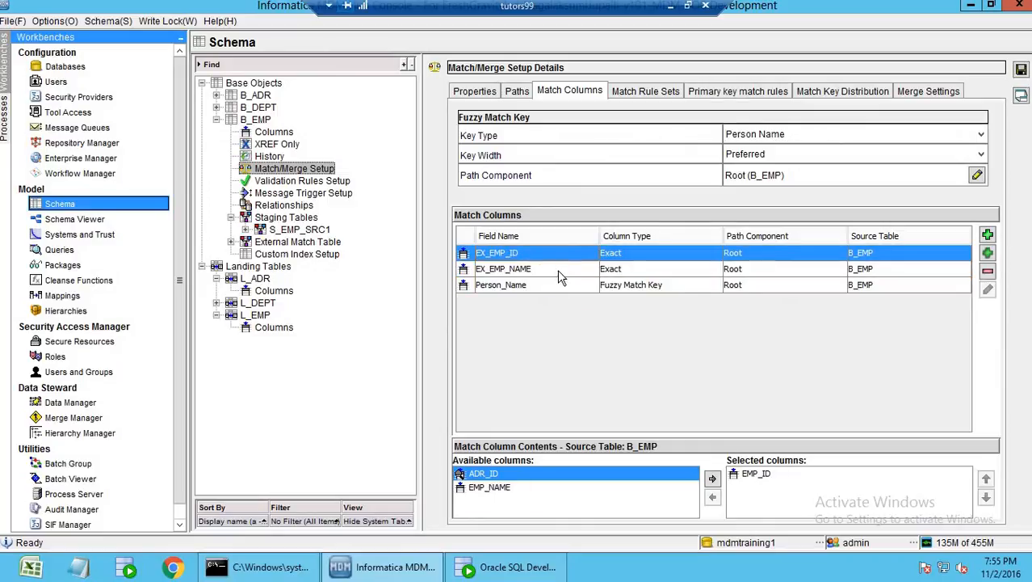
{"action": "left_click", "coordinate": [559, 271]}
{"action": "left_click", "coordinate": [566, 288]}
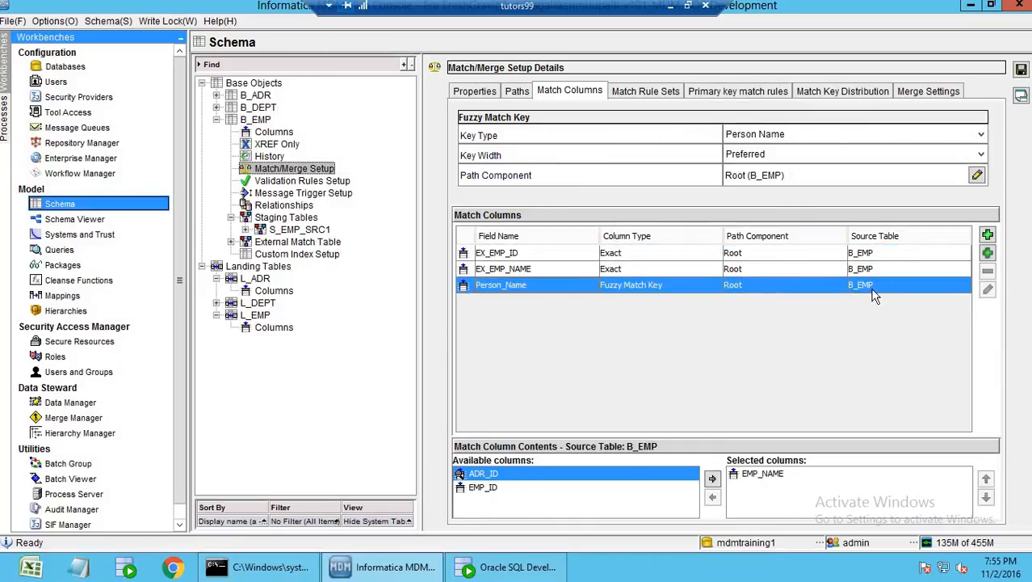
{"action": "left_click", "coordinate": [870, 270]}
{"action": "left_click", "coordinate": [866, 254]}
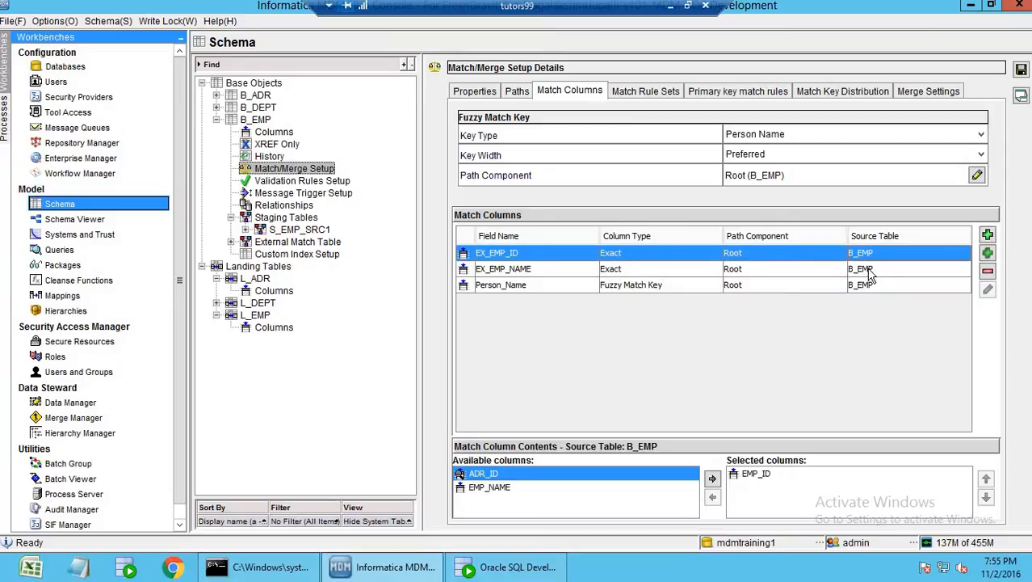
{"action": "left_click", "coordinate": [866, 270]}
{"action": "left_click", "coordinate": [866, 287]}
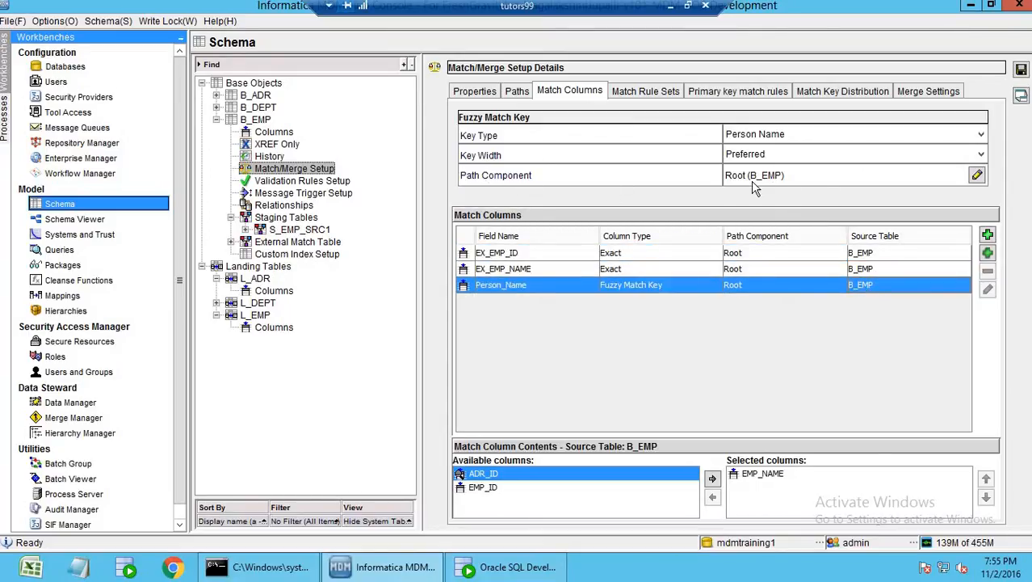
{"action": "left_click", "coordinate": [977, 175]}
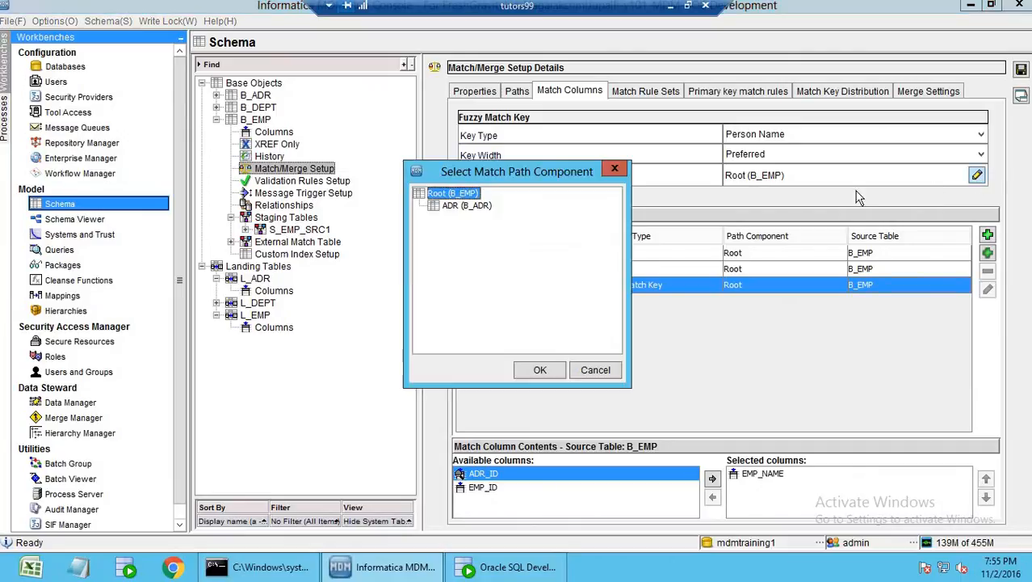
{"action": "left_click", "coordinate": [482, 206]}
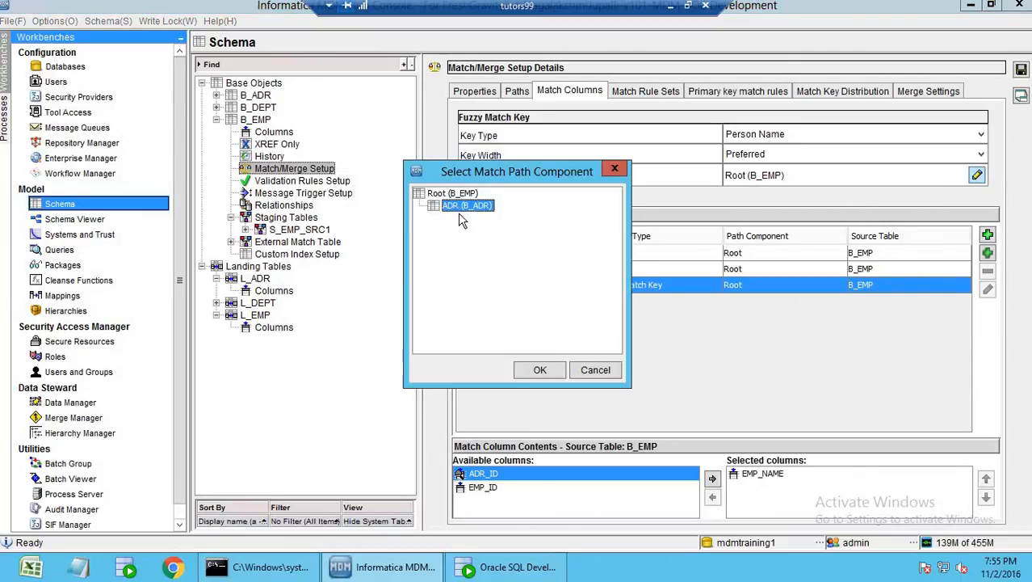
{"action": "left_click", "coordinate": [596, 371]}
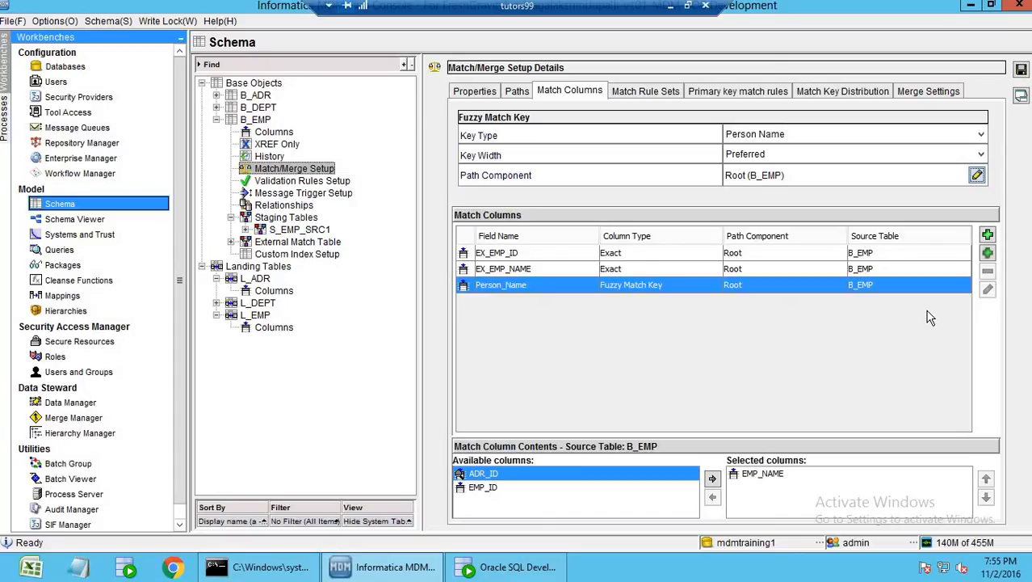
Start a new exact match column and review the B_EMP columns available under the root path component
{"action": "left_click", "coordinate": [988, 236]}
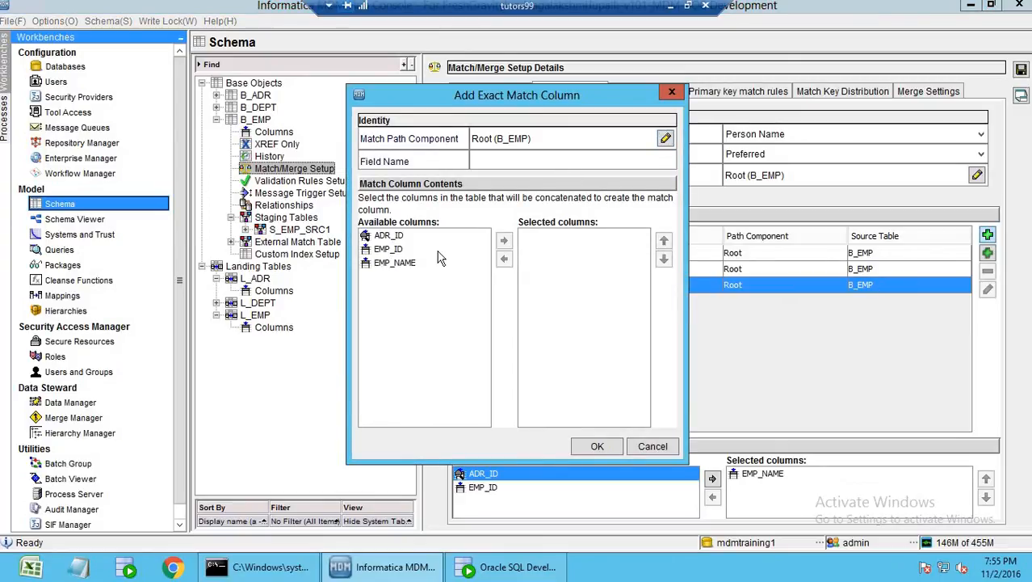
{"action": "left_click", "coordinate": [391, 242]}
{"action": "left_click", "coordinate": [392, 252]}
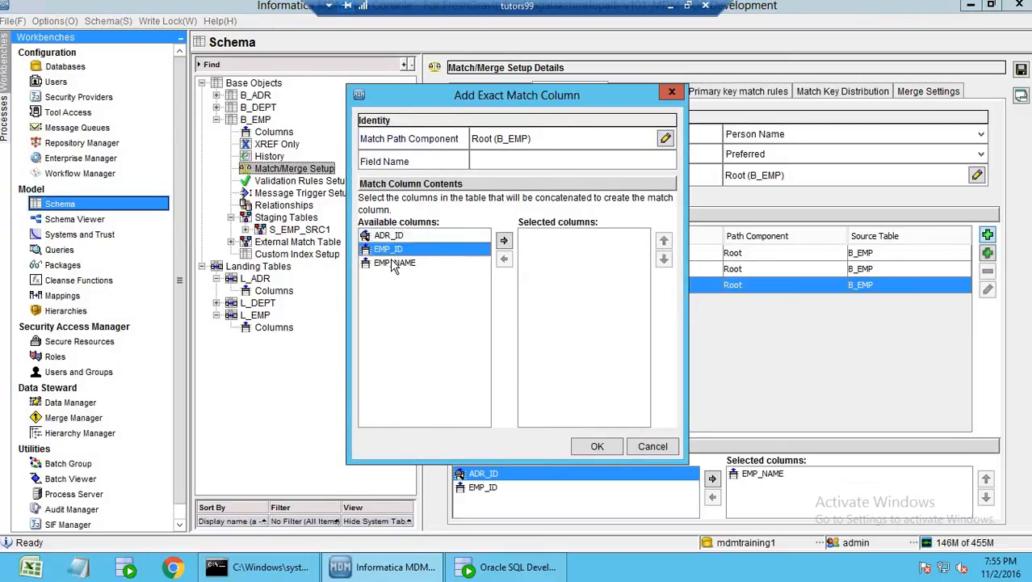
{"action": "left_click", "coordinate": [394, 264]}
{"action": "left_click", "coordinate": [393, 250]}
{"action": "left_click", "coordinate": [394, 239]}
{"action": "left_click", "coordinate": [395, 250]}
{"action": "left_click", "coordinate": [398, 263]}
{"action": "left_click", "coordinate": [397, 249]}
{"action": "left_click", "coordinate": [396, 238]}
{"action": "left_click", "coordinate": [394, 250]}
{"action": "left_click", "coordinate": [432, 264]}
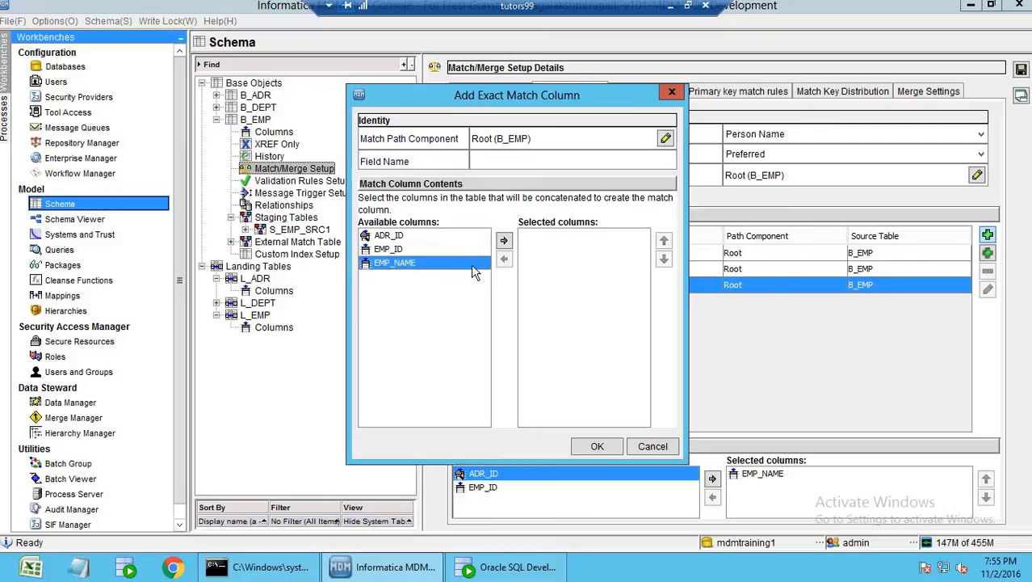
Set the new exact match column's path component to ADR (B_ADR)
{"action": "left_click", "coordinate": [665, 138]}
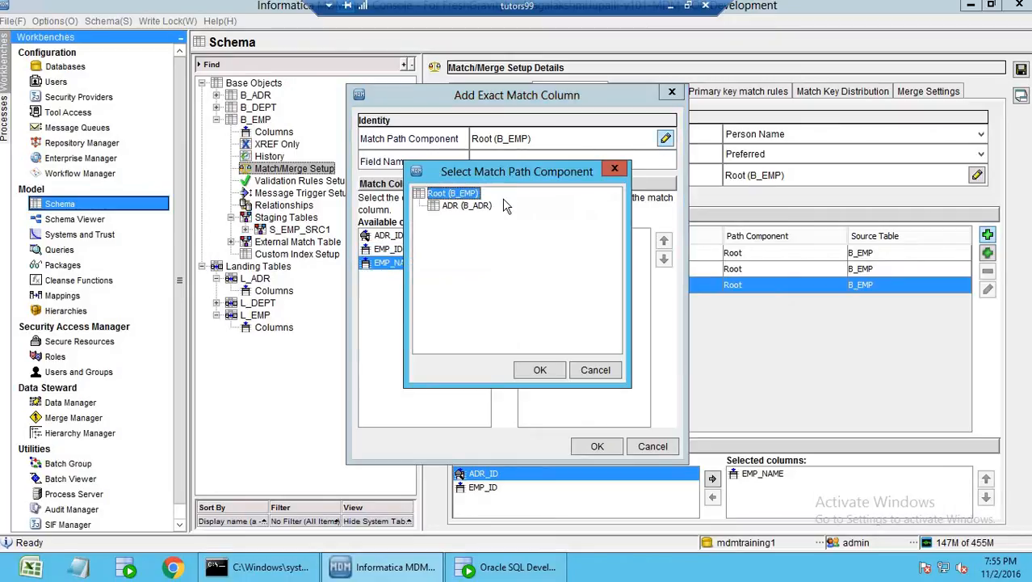
{"action": "left_click", "coordinate": [465, 206]}
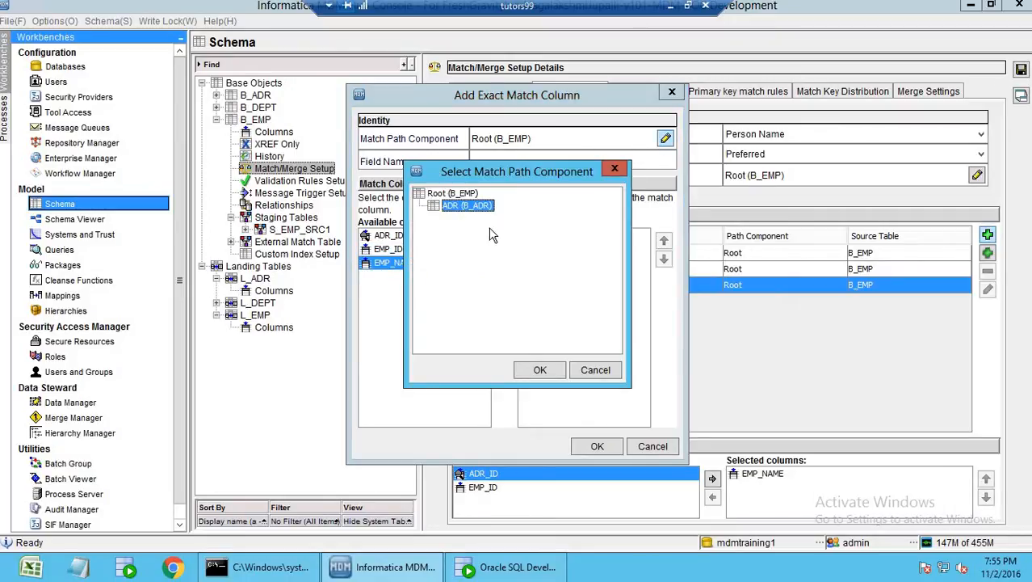
{"action": "left_click", "coordinate": [539, 370]}
Go through B_ADR's available columns and add STATE_CD to the exact match column's contents
{"action": "left_click", "coordinate": [400, 276]}
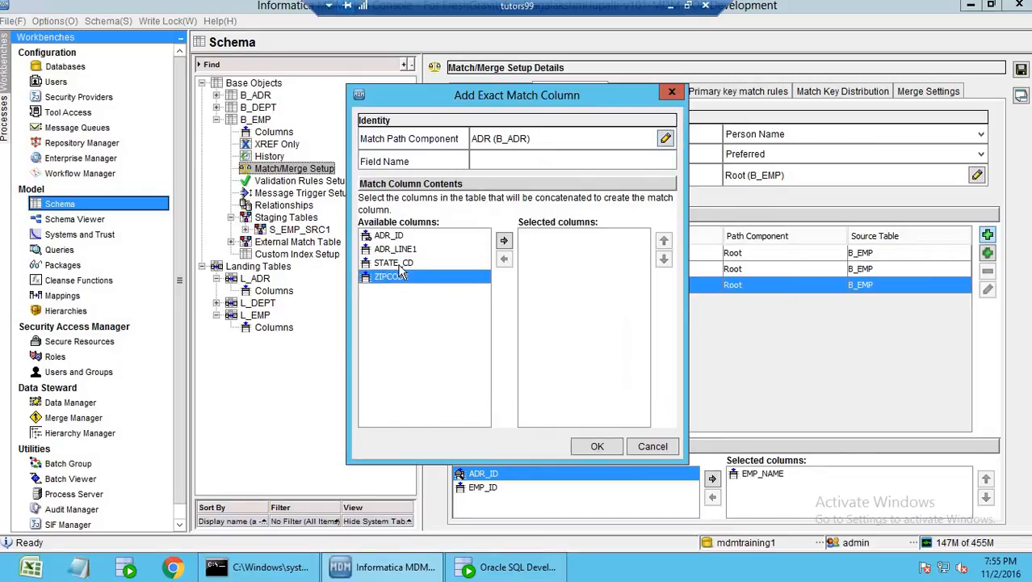
{"action": "left_click", "coordinate": [400, 262]}
{"action": "left_click", "coordinate": [400, 249]}
{"action": "left_click", "coordinate": [402, 236]}
{"action": "left_click", "coordinate": [403, 250]}
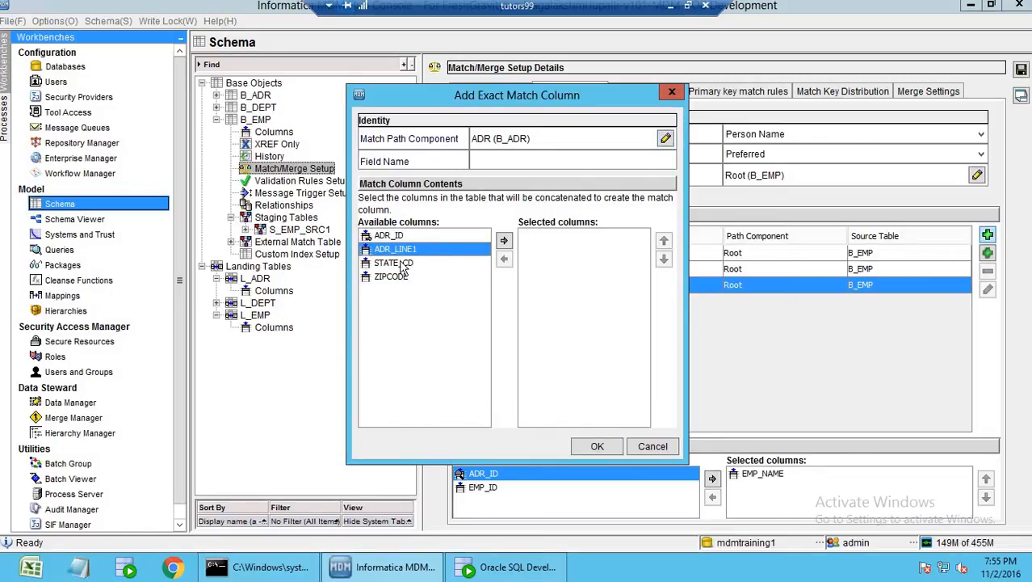
{"action": "left_click", "coordinate": [403, 263]}
{"action": "left_click", "coordinate": [399, 278]}
{"action": "left_click", "coordinate": [403, 264]}
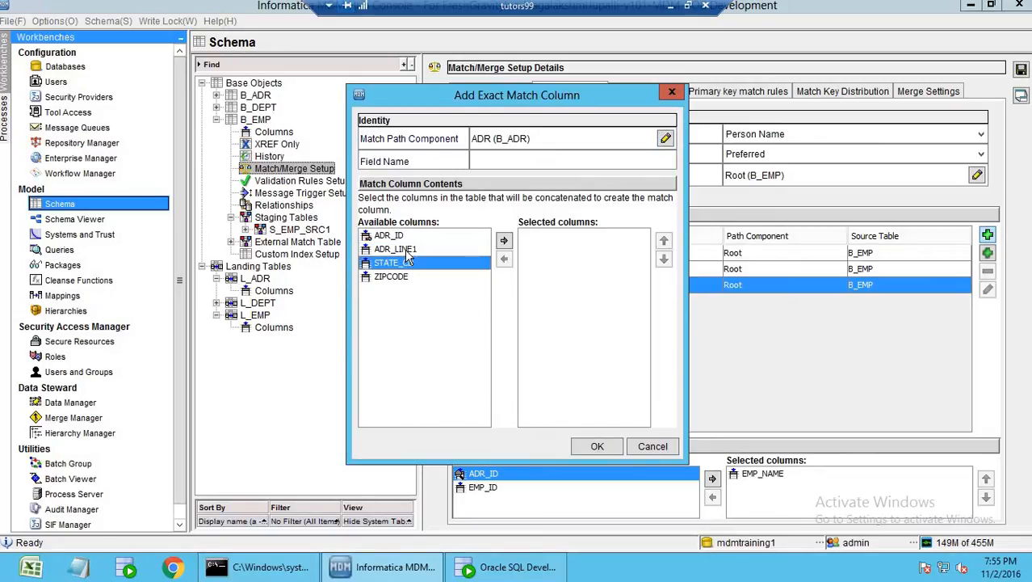
{"action": "left_click", "coordinate": [407, 251]}
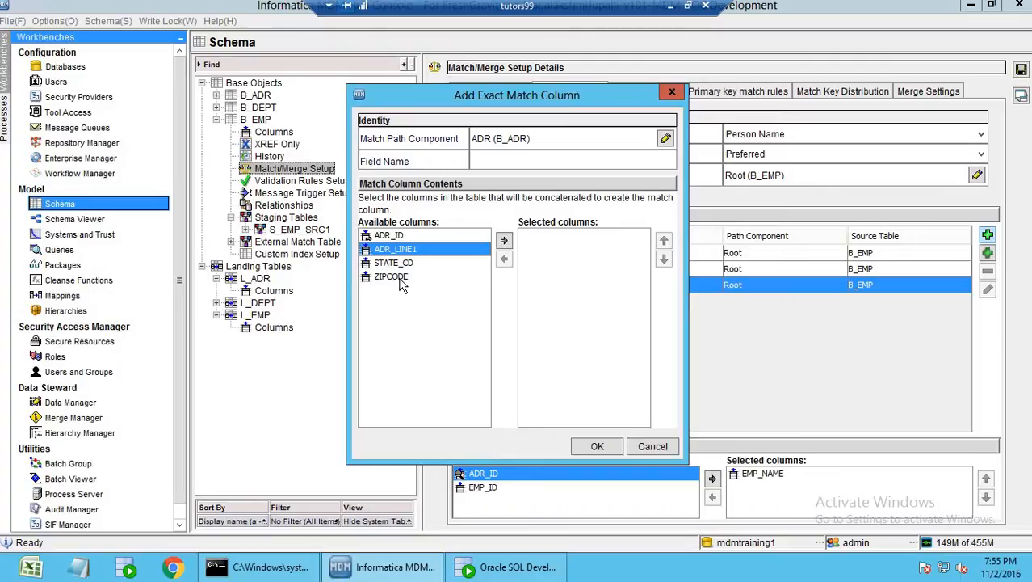
{"action": "left_click", "coordinate": [400, 278]}
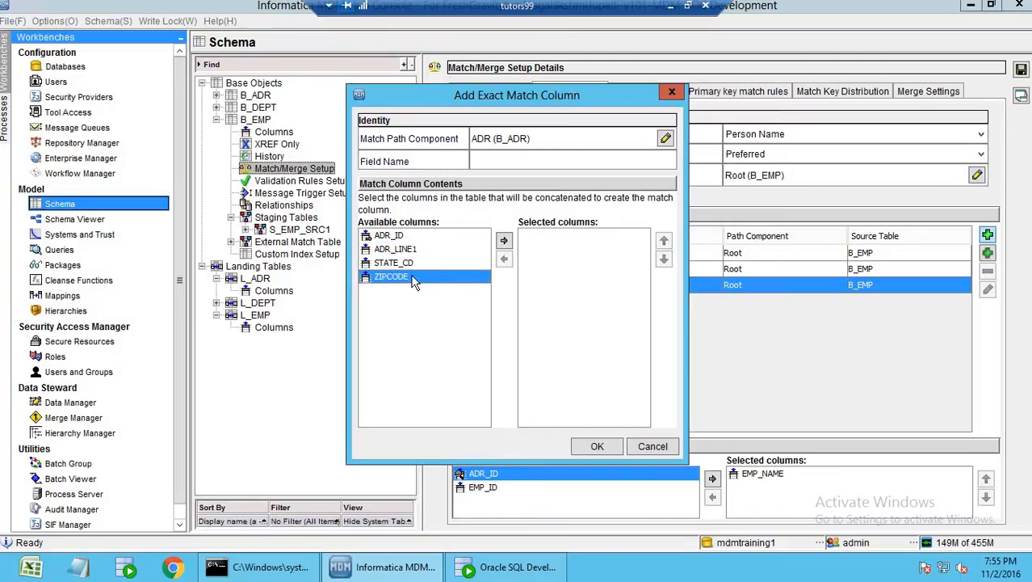
{"action": "left_click", "coordinate": [412, 267]}
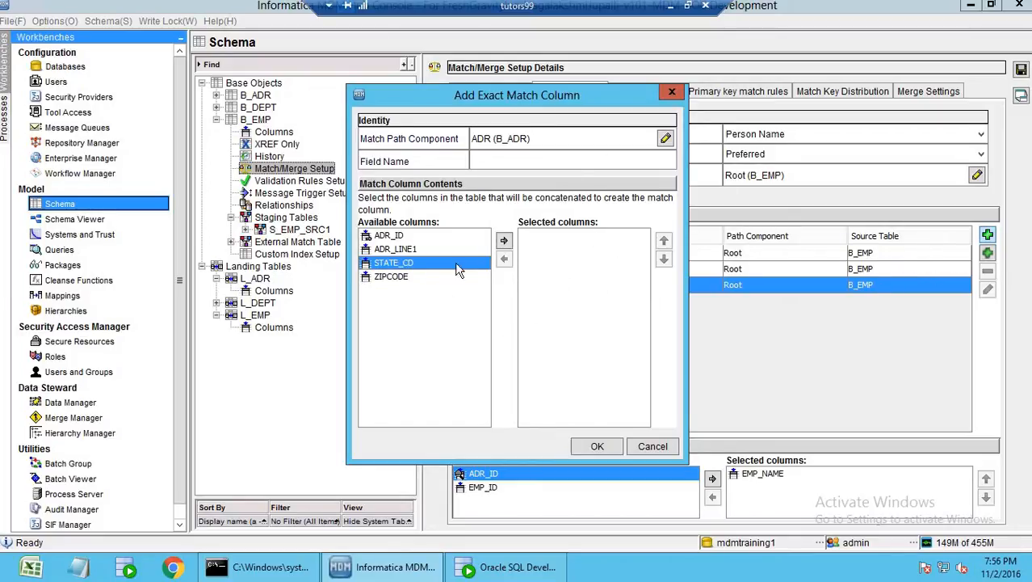
{"action": "left_click", "coordinate": [505, 242]}
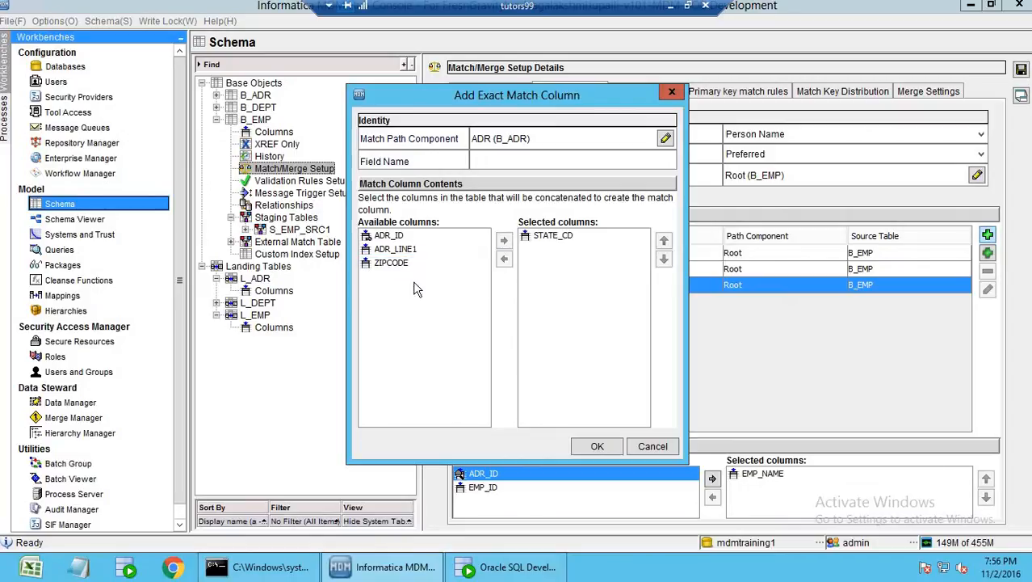
Add ZIPCODE and ADR_LINE1 to the new exact match column's contents, and remove both again
{"action": "left_click", "coordinate": [386, 263]}
{"action": "left_click", "coordinate": [501, 242]}
{"action": "left_click", "coordinate": [389, 252]}
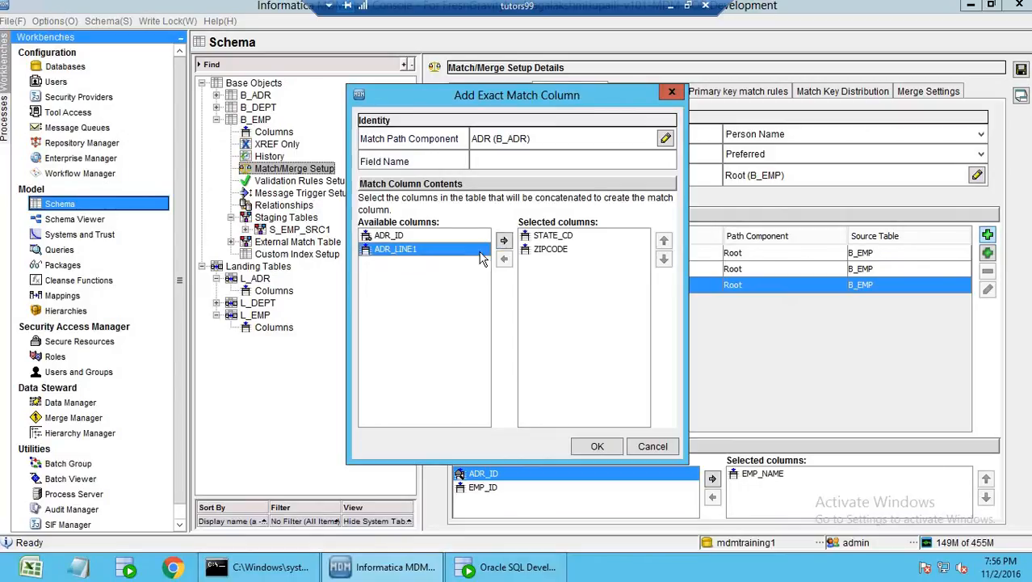
{"action": "left_click", "coordinate": [503, 243]}
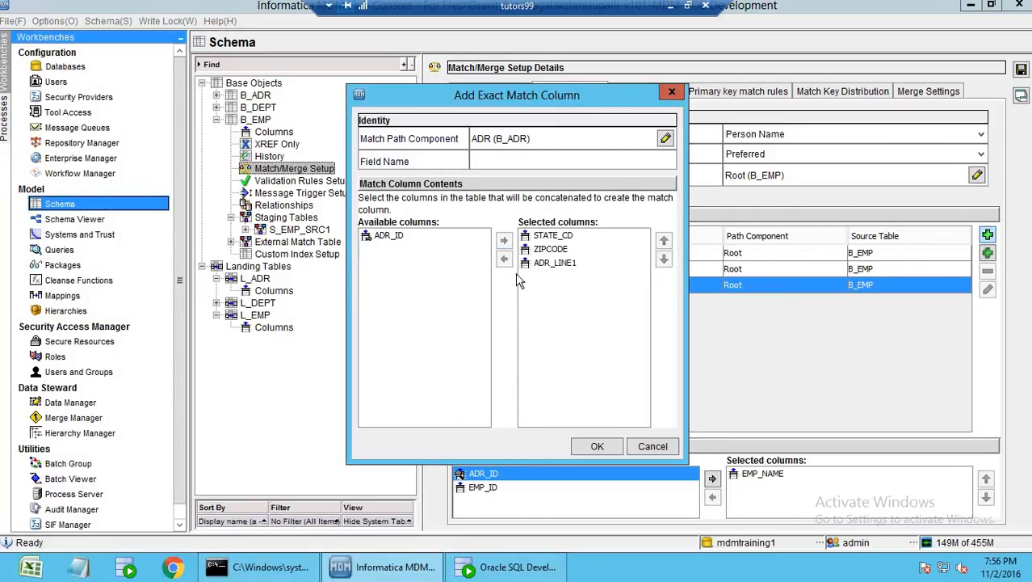
{"action": "left_click", "coordinate": [554, 263]}
{"action": "left_click", "coordinate": [551, 249]}
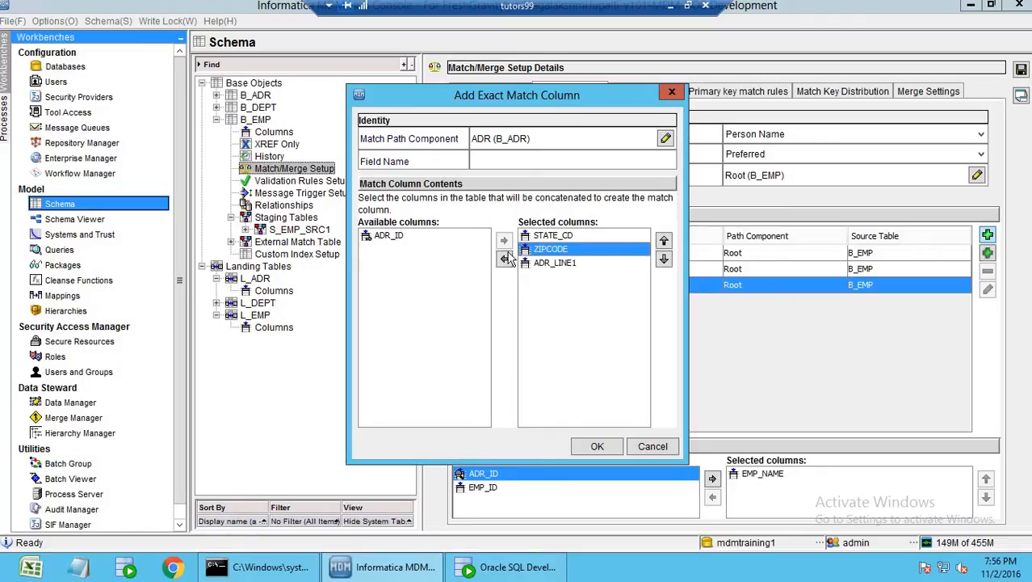
{"action": "left_click", "coordinate": [504, 259]}
{"action": "left_click", "coordinate": [542, 252]}
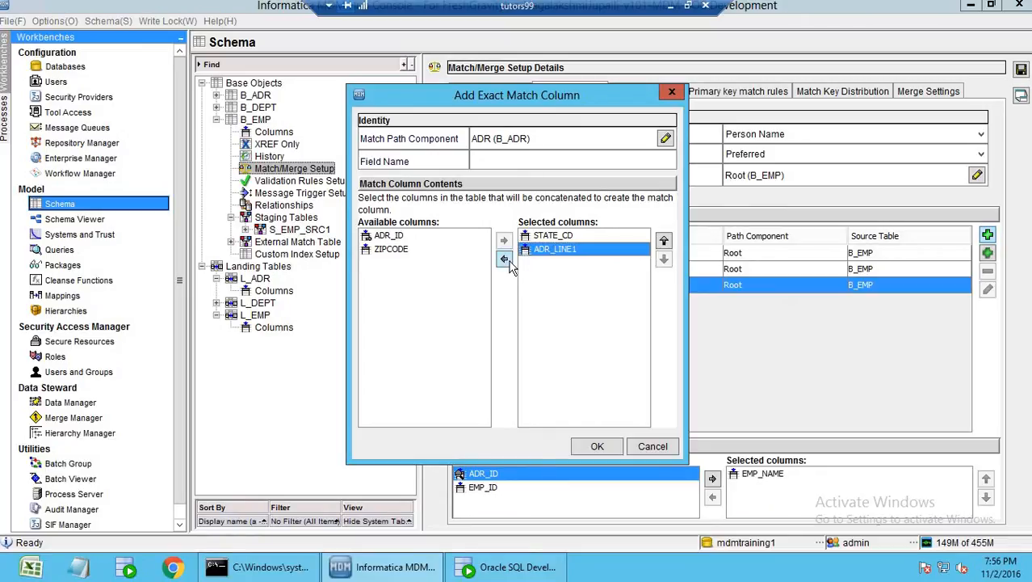
{"action": "left_click", "coordinate": [504, 259]}
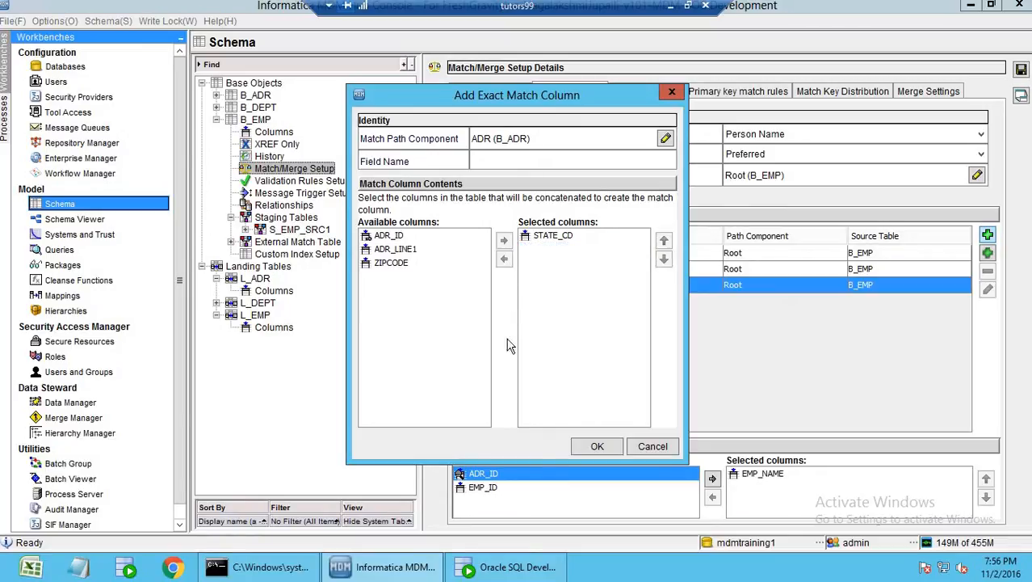
Name the exact match column EX_STATE_CD and create it
{"action": "left_click", "coordinate": [597, 447]}
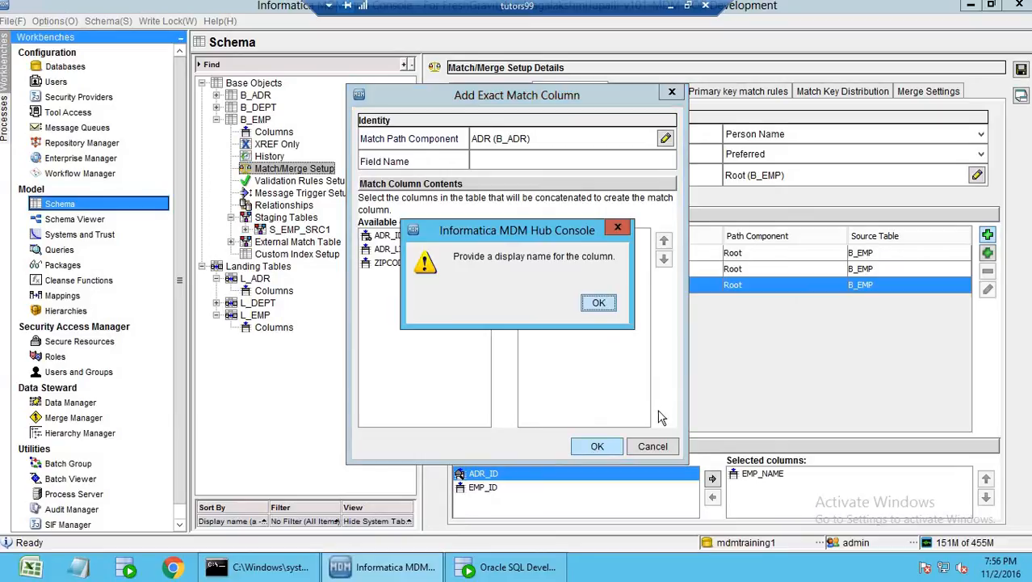
{"action": "left_click", "coordinate": [598, 303]}
{"action": "left_click", "coordinate": [534, 160]}
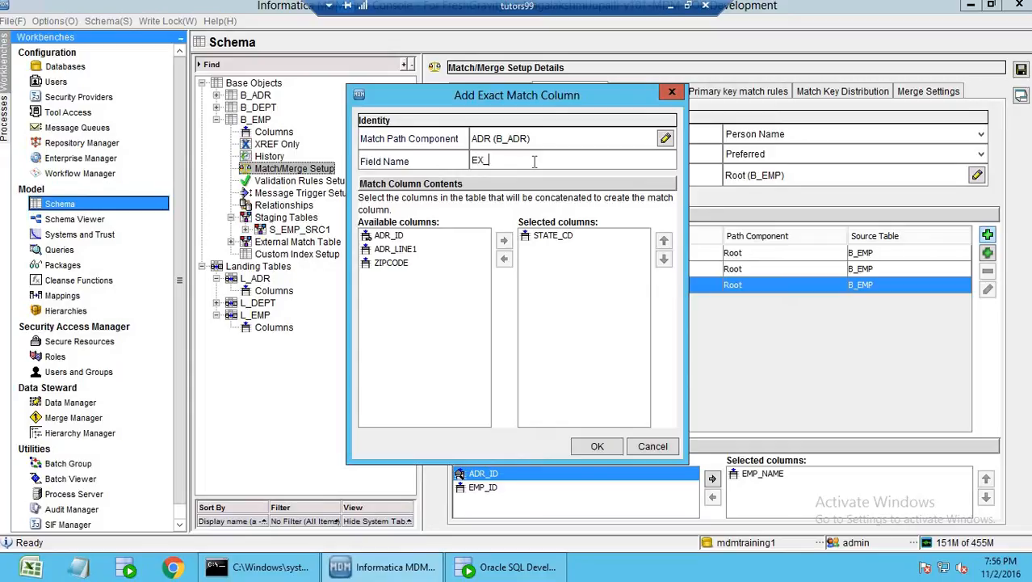
{"action": "type", "text": "TATE_CD"}
{"action": "left_click", "coordinate": [598, 449]}
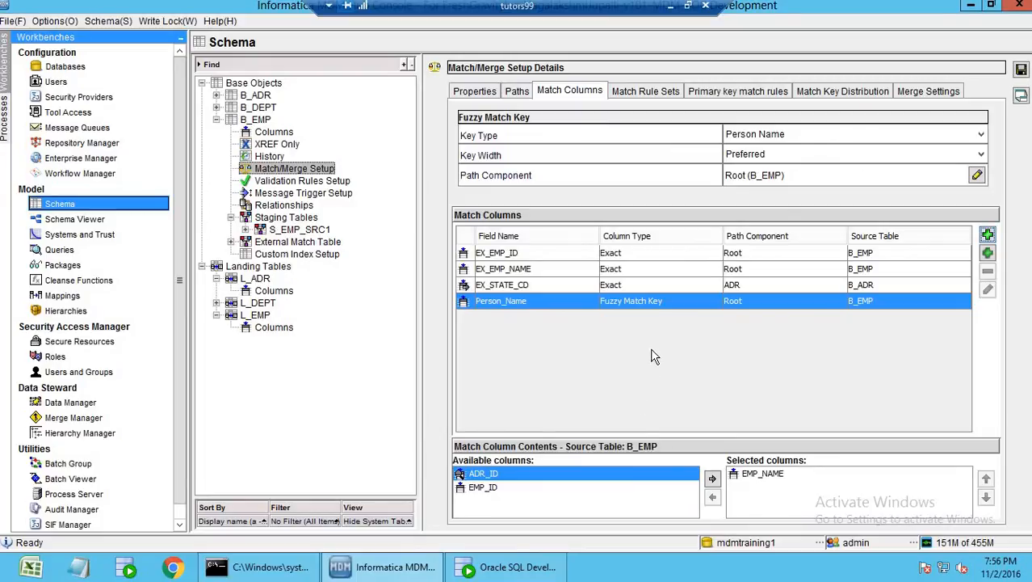
Add ADR_LINE1 and ZIPCODE to EX_STATE_CD's match column contents, and take both out again
{"action": "left_click", "coordinate": [529, 283]}
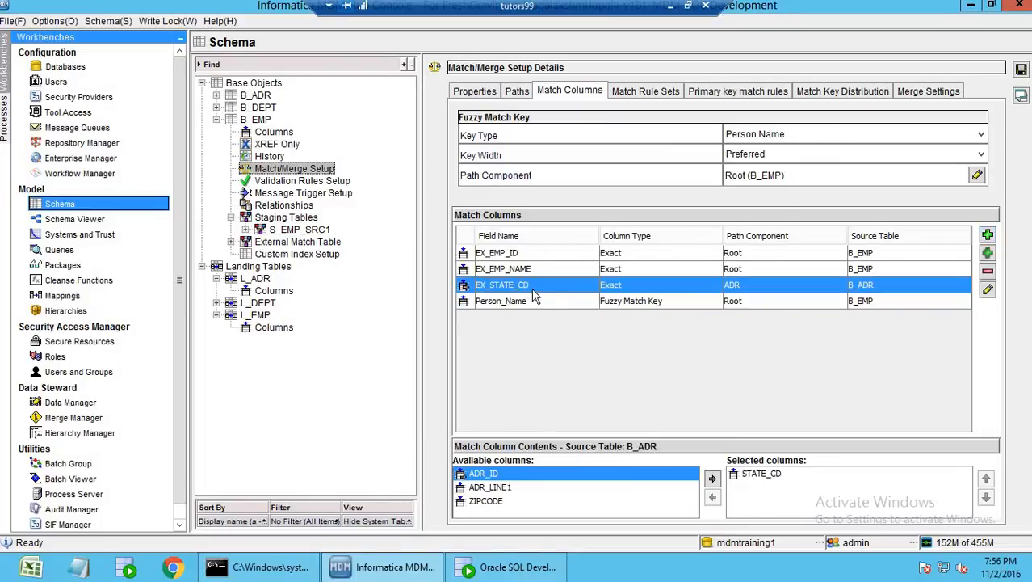
{"action": "left_click", "coordinate": [761, 476]}
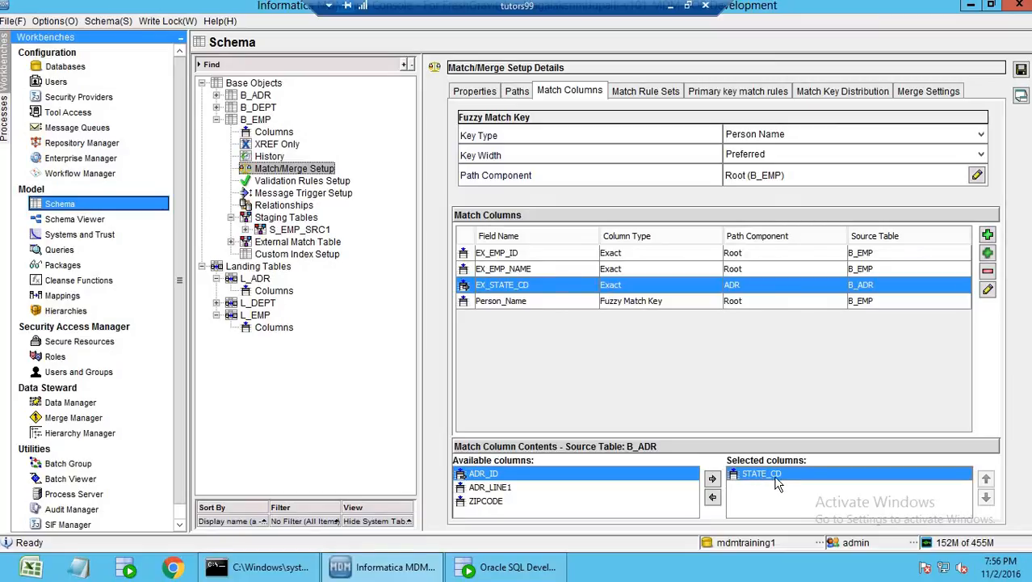
{"action": "left_click", "coordinate": [501, 488]}
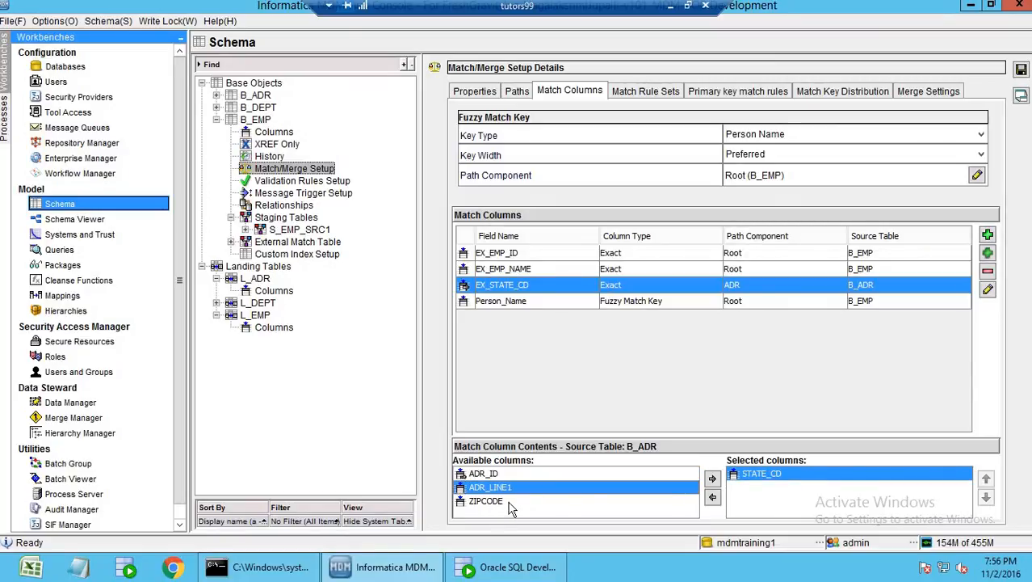
{"action": "left_click", "coordinate": [713, 480]}
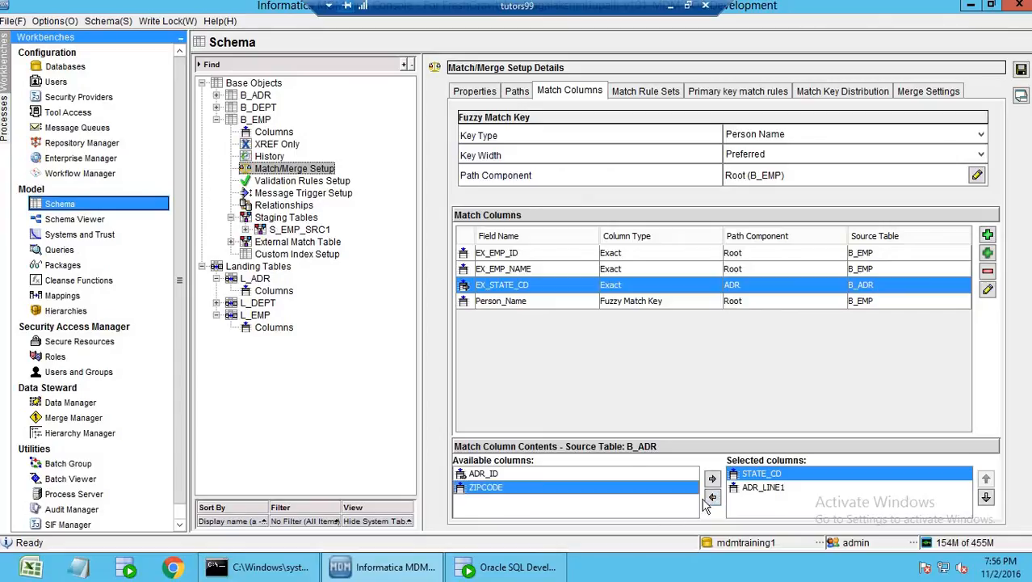
{"action": "left_click", "coordinate": [713, 480]}
{"action": "left_click", "coordinate": [765, 488]}
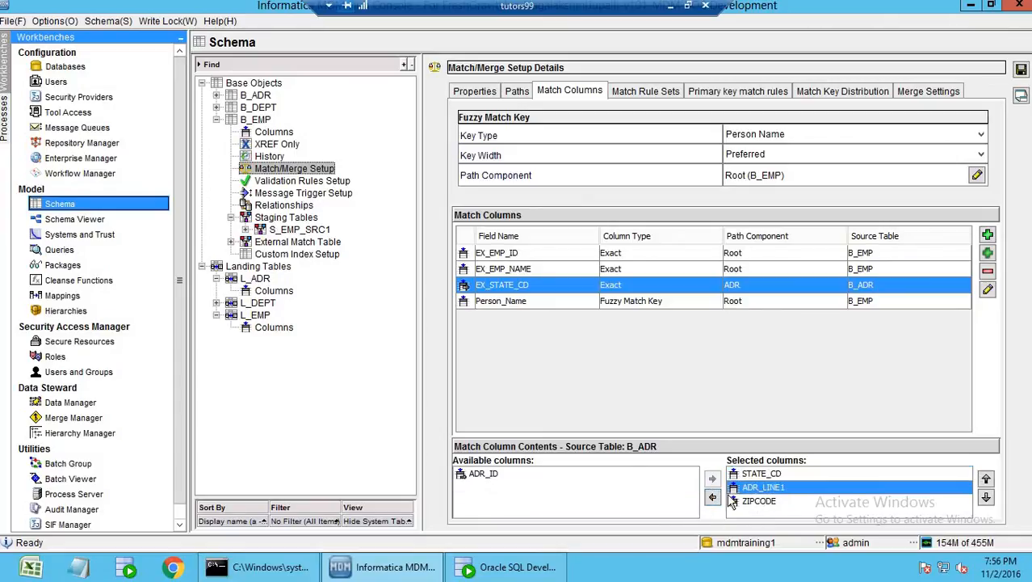
{"action": "left_click", "coordinate": [713, 498]}
{"action": "left_click", "coordinate": [760, 490]}
{"action": "left_click", "coordinate": [712, 499]}
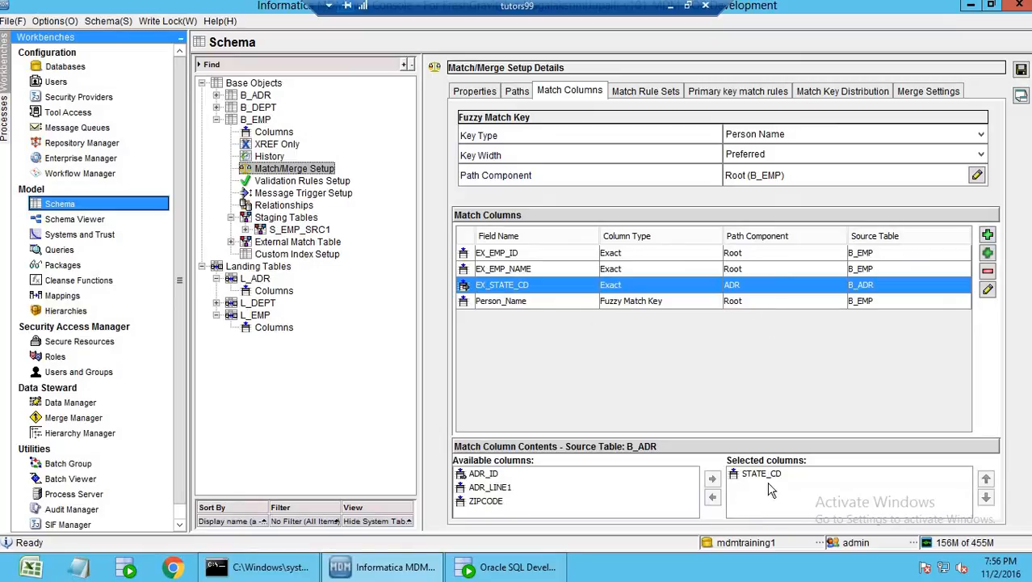
Start a new fuzzy match column and set its match path component to ADR (B_ADR)
{"action": "left_click", "coordinate": [988, 253]}
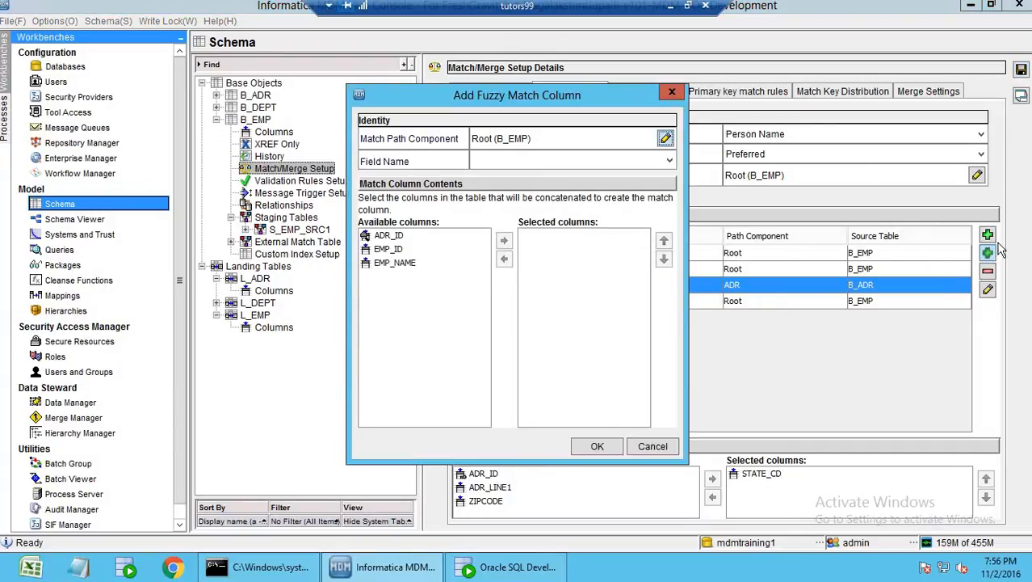
{"action": "left_click", "coordinate": [676, 445]}
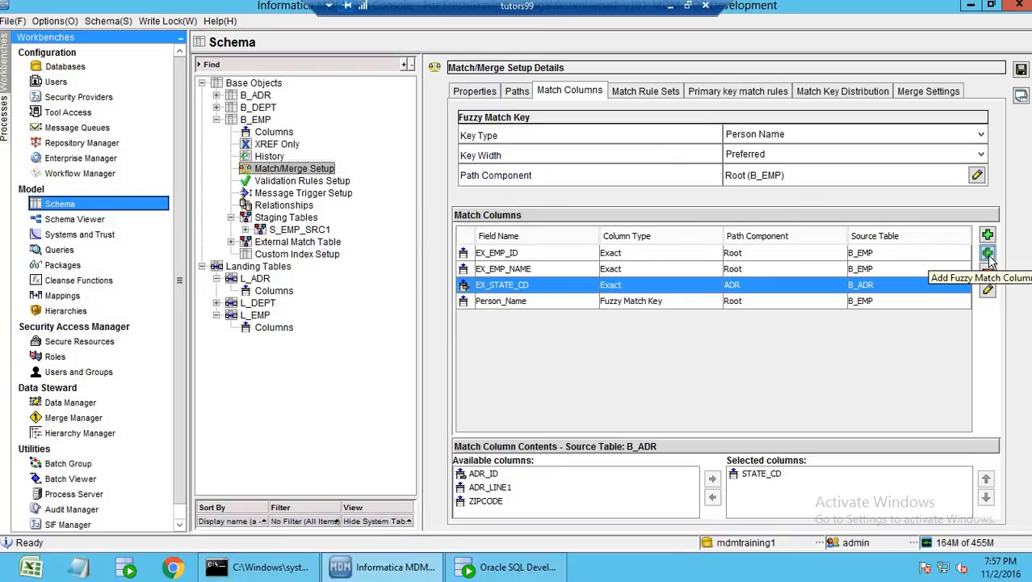
{"action": "left_click", "coordinate": [988, 255]}
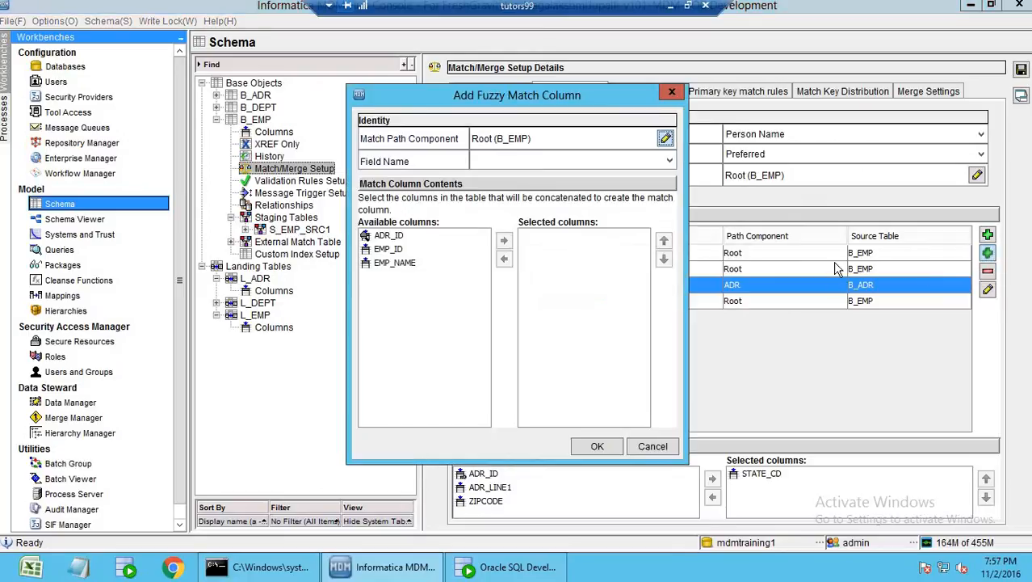
{"action": "left_click", "coordinate": [666, 138]}
{"action": "left_click", "coordinate": [467, 205]}
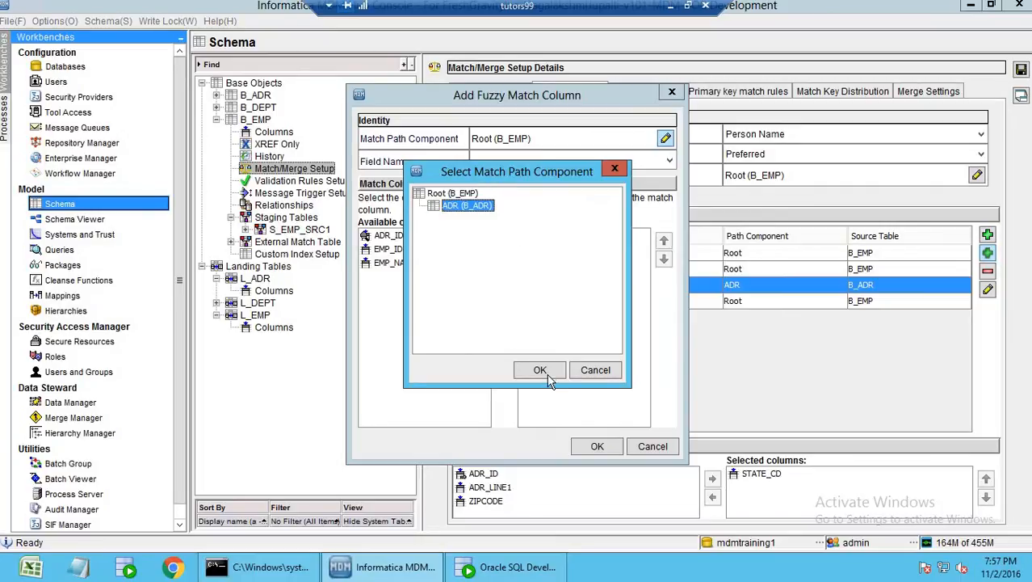
{"action": "left_click", "coordinate": [541, 370]}
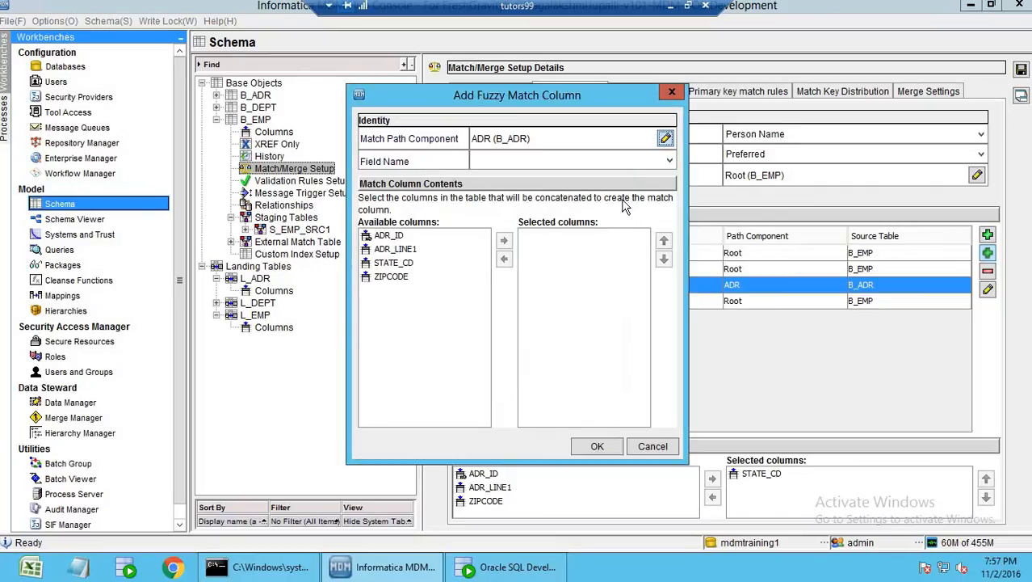
Go through the available field names for the fuzzy match column and choose Id
{"action": "left_click", "coordinate": [662, 165]}
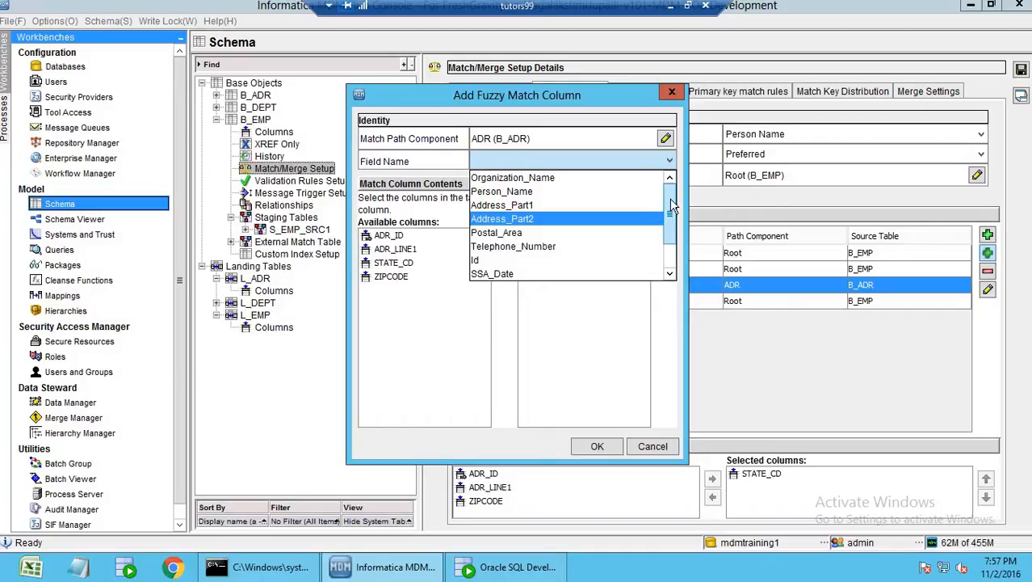
{"action": "left_click_drag", "start_coordinate": [674, 206], "coordinate": [673, 240]}
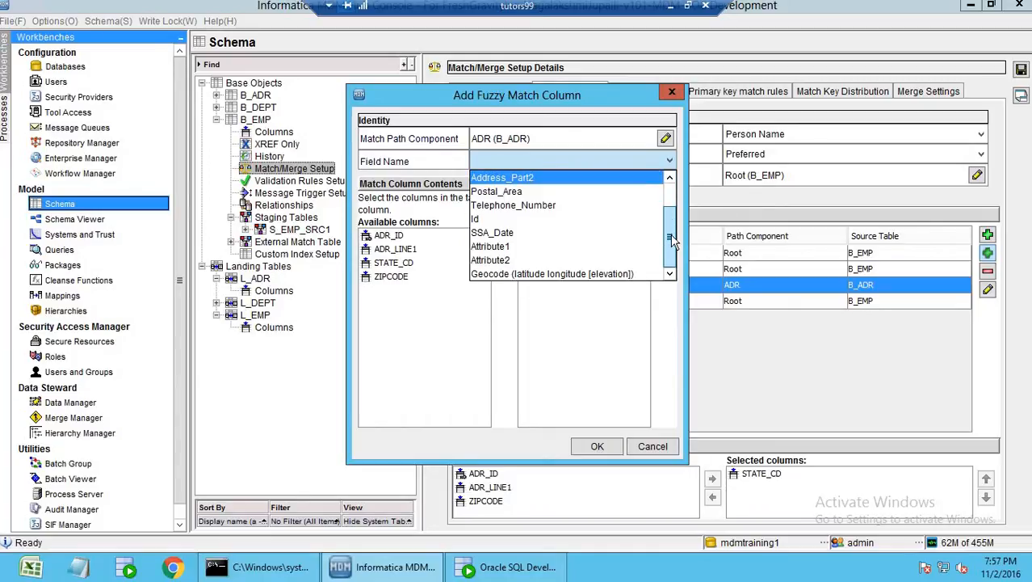
{"action": "left_click", "coordinate": [673, 196]}
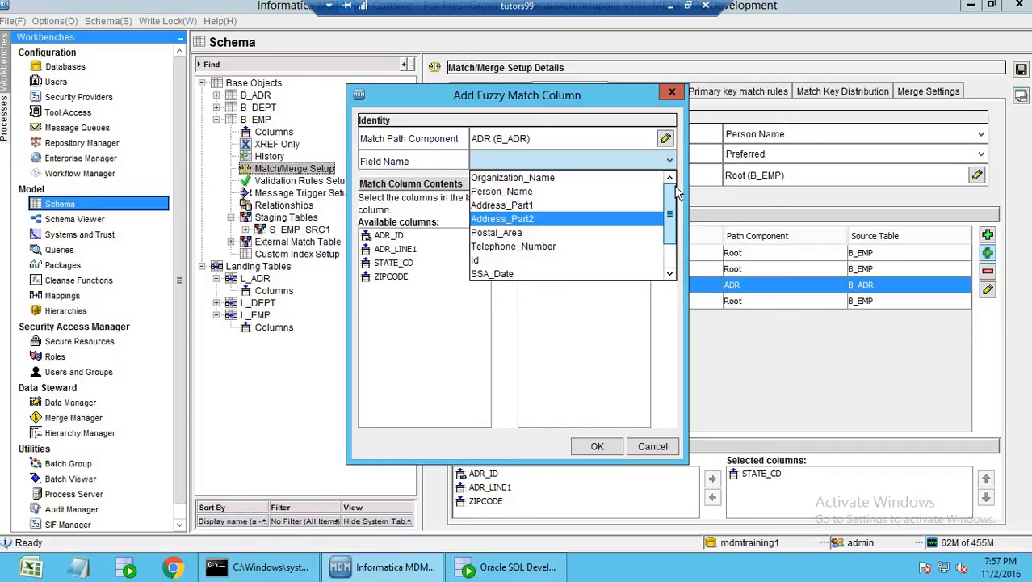
{"action": "left_click_drag", "start_coordinate": [677, 202], "coordinate": [677, 246]}
{"action": "left_click", "coordinate": [678, 199]}
{"action": "left_click", "coordinate": [553, 259]}
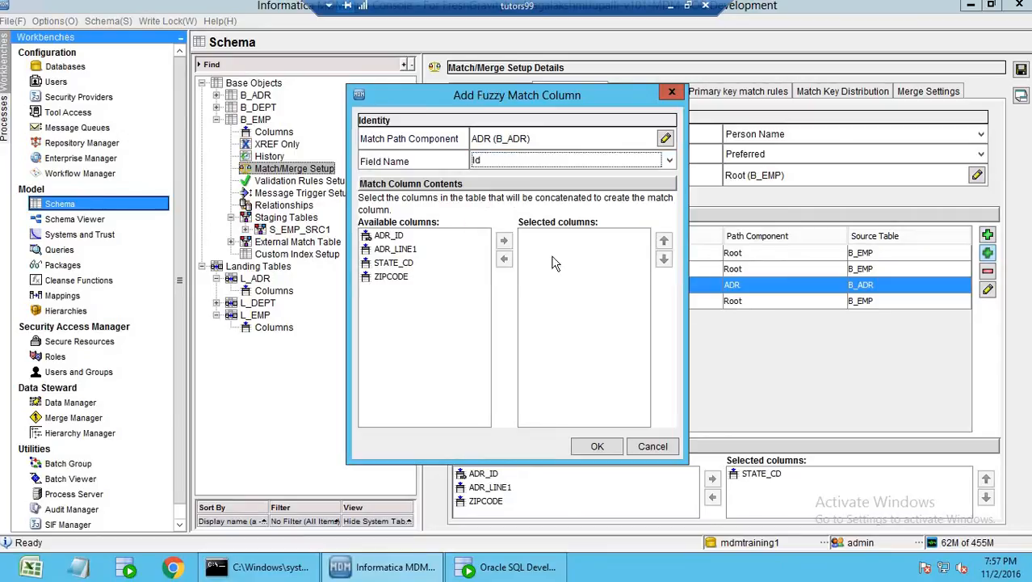
Add ZIPCODE to the fuzzy match column's contents and create the column
{"action": "left_click", "coordinate": [399, 277]}
{"action": "left_click", "coordinate": [503, 240]}
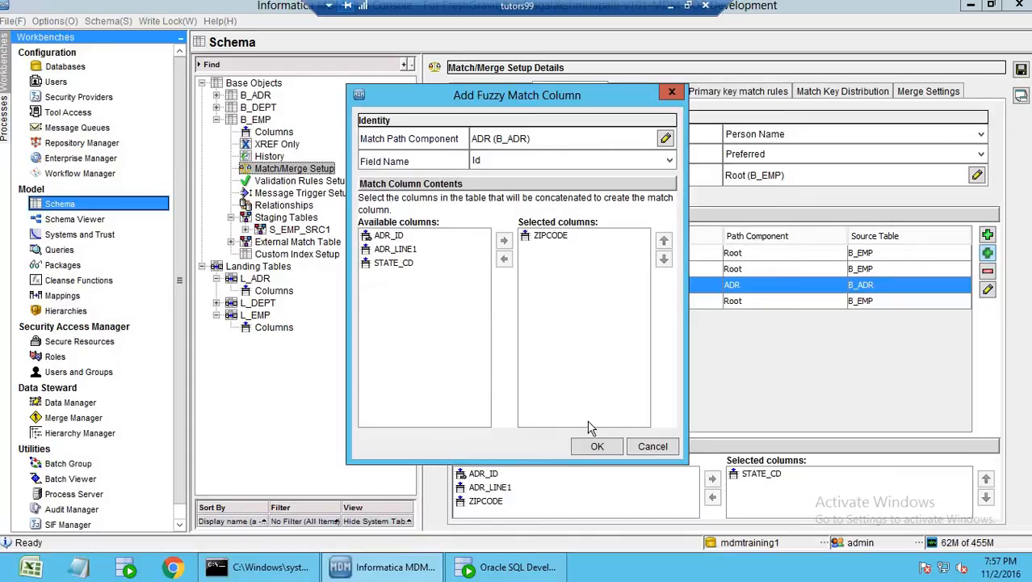
{"action": "left_click", "coordinate": [595, 445]}
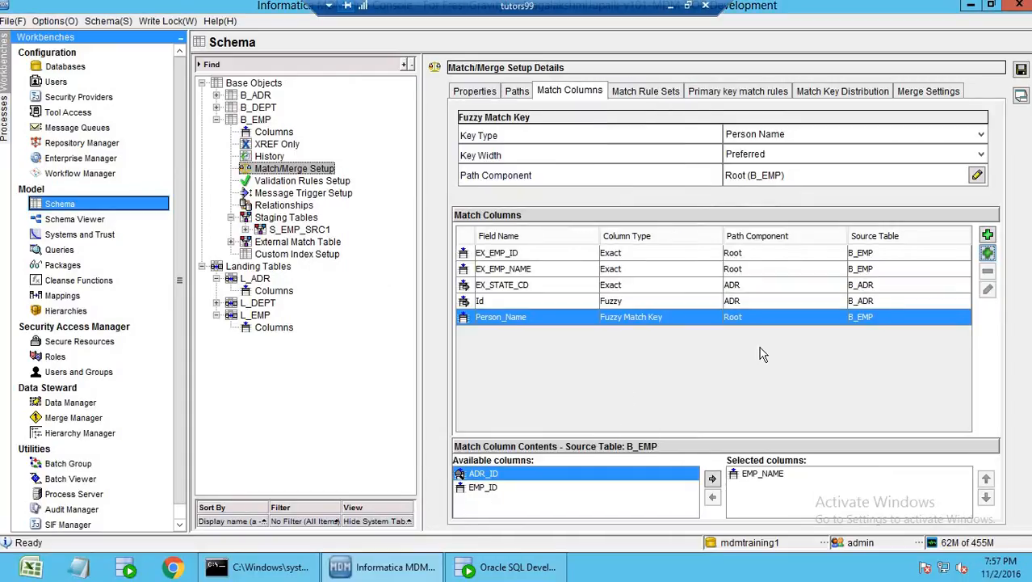
Review the match columns one by one, comparing their path components, source tables and selected contents
{"action": "left_click", "coordinate": [529, 301]}
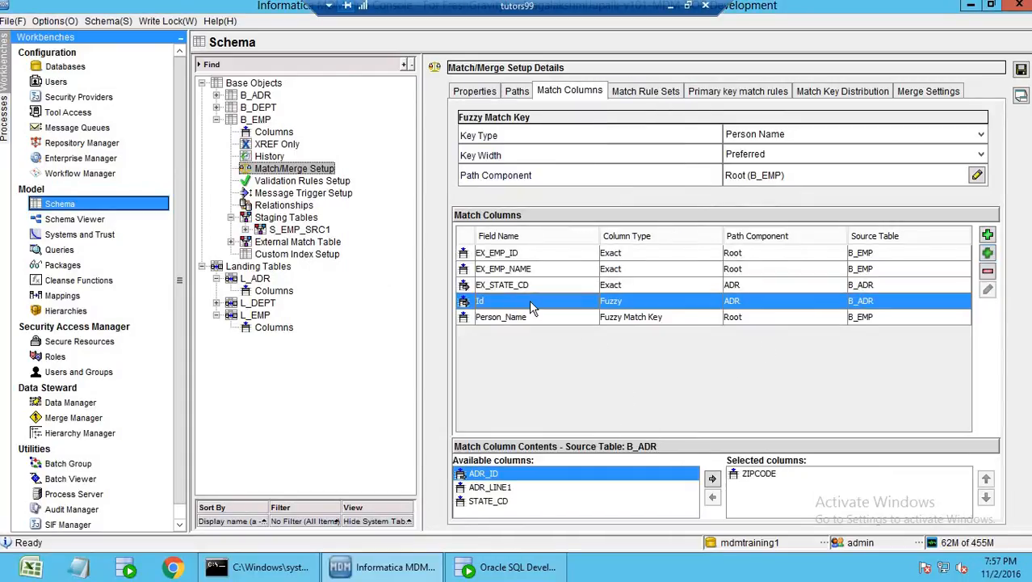
{"action": "left_click", "coordinate": [763, 475]}
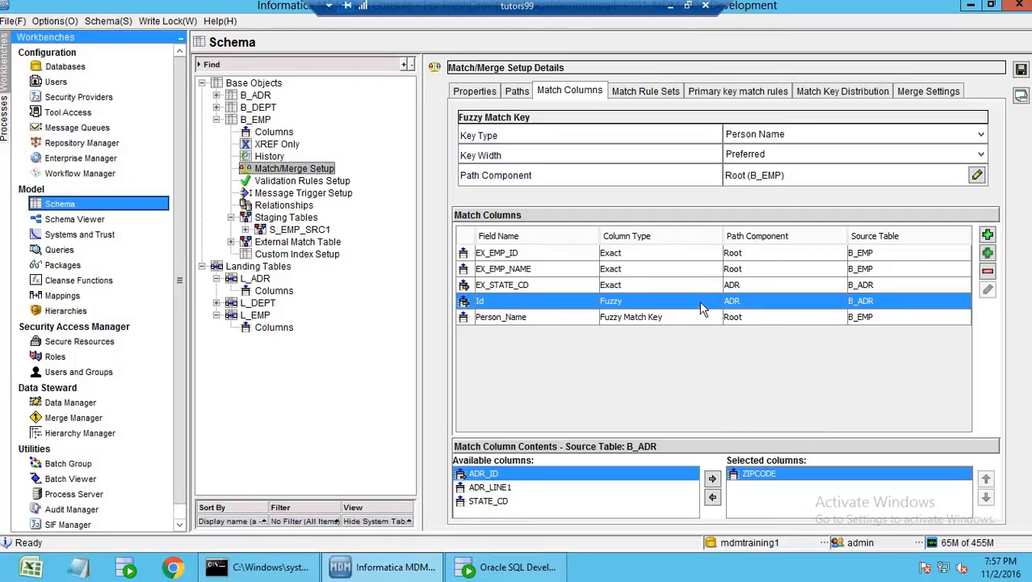
{"action": "left_click", "coordinate": [564, 287]}
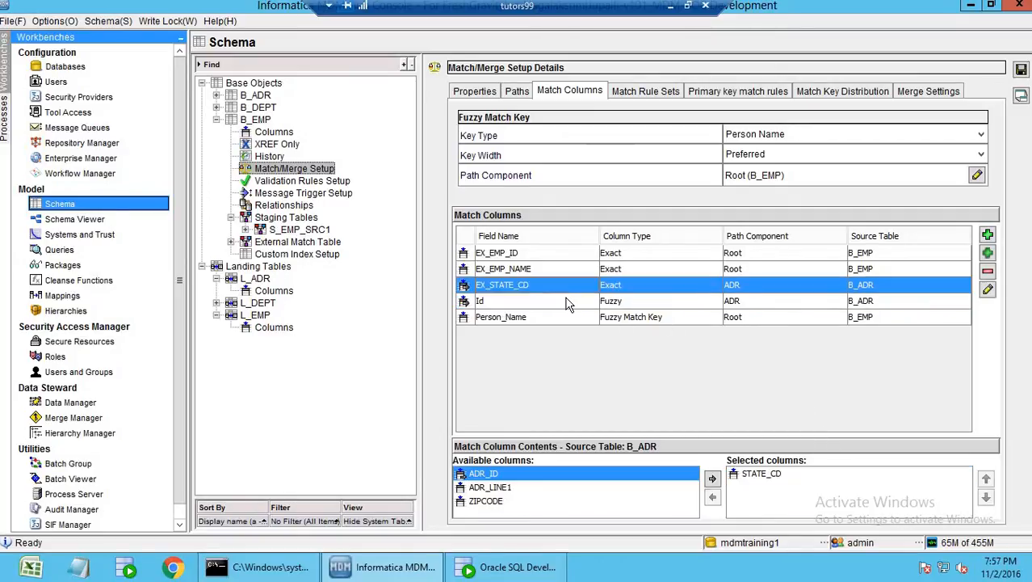
{"action": "left_click", "coordinate": [857, 304]}
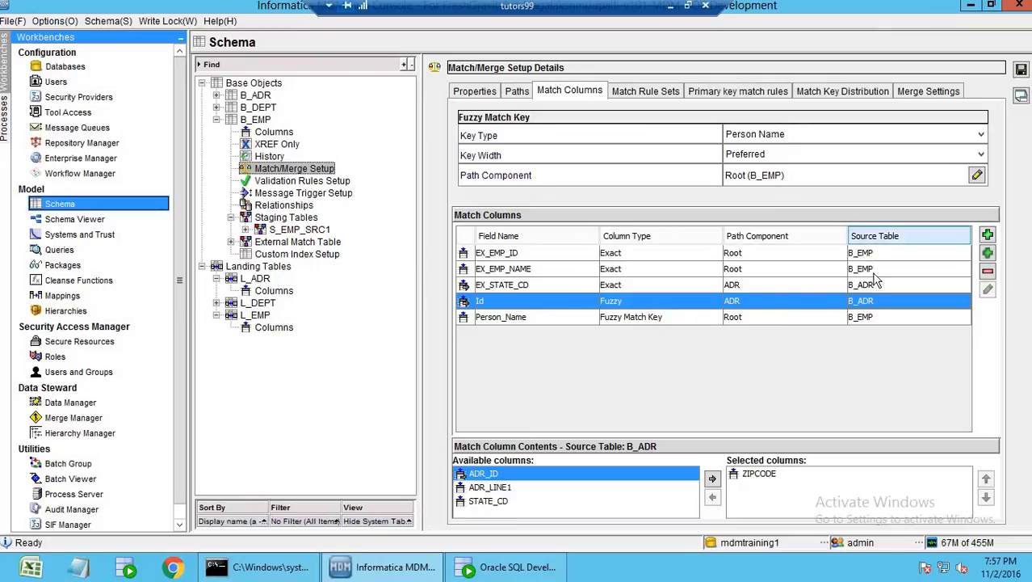
{"action": "left_click", "coordinate": [869, 288]}
{"action": "left_click", "coordinate": [869, 301]}
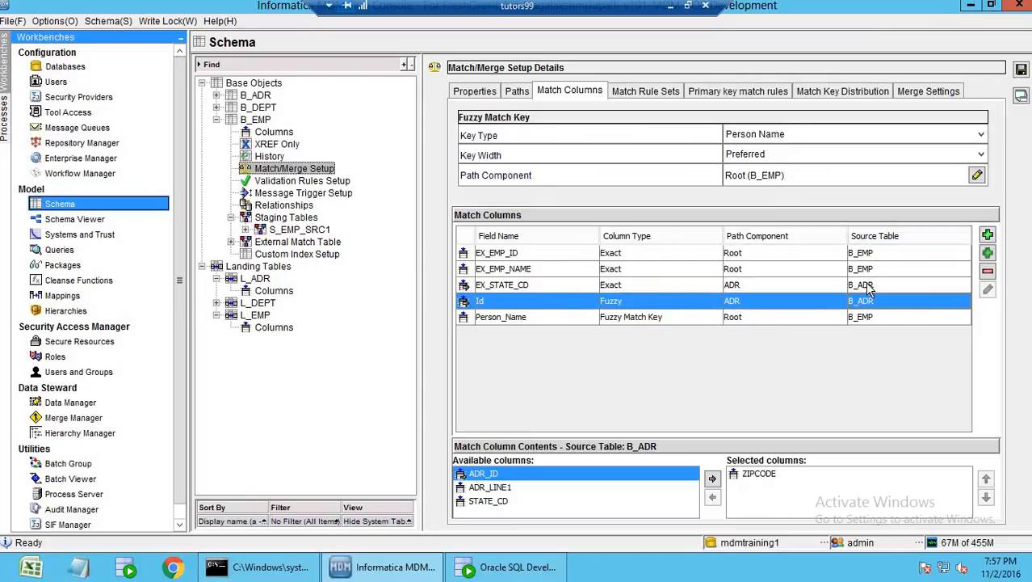
{"action": "key", "text": "Up"}
{"action": "key", "text": "Up"}
{"action": "key", "text": "Up"}
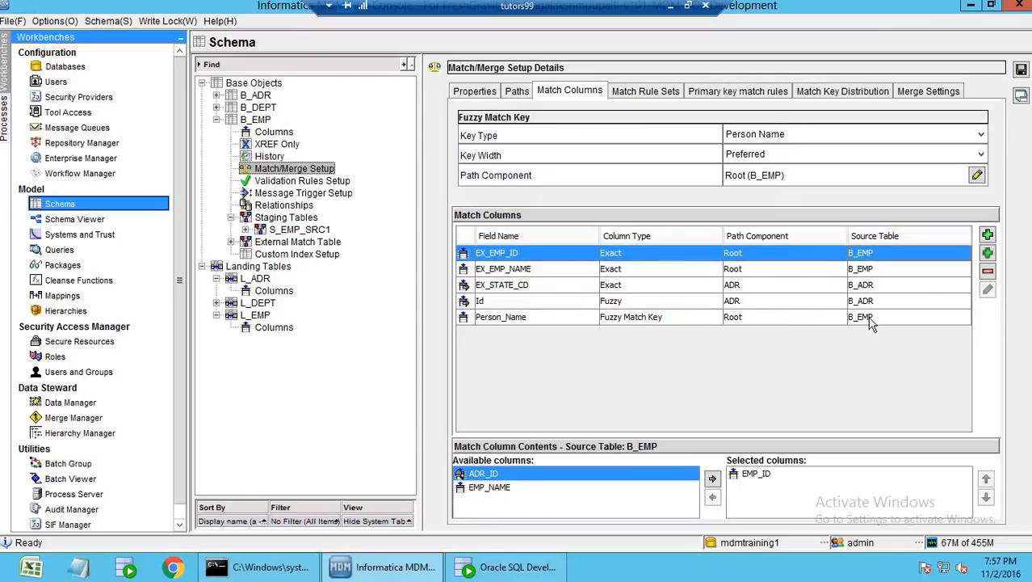
{"action": "left_click", "coordinate": [869, 302]}
{"action": "left_click", "coordinate": [871, 320]}
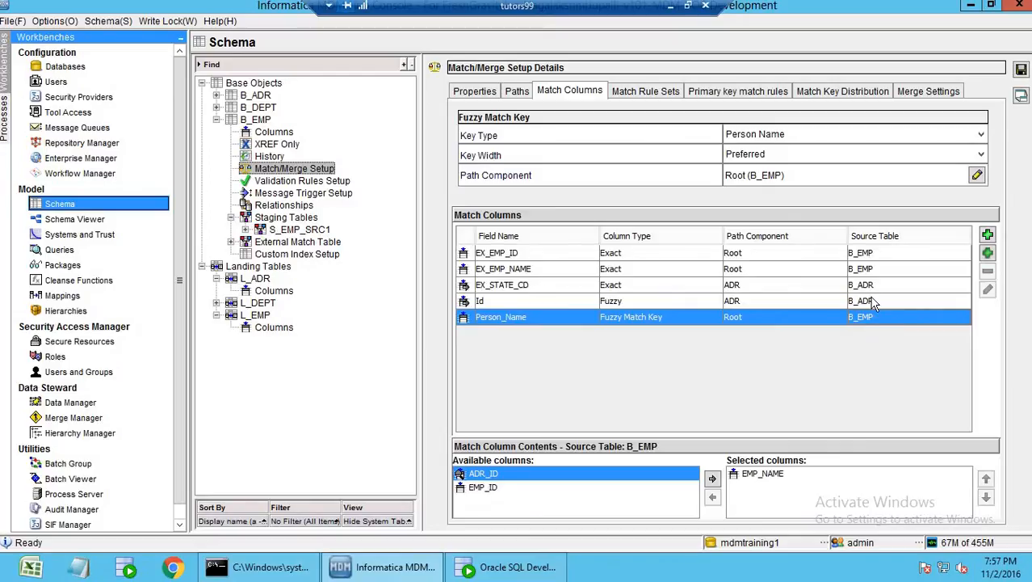
{"action": "left_click", "coordinate": [872, 296]}
{"action": "left_click", "coordinate": [873, 286]}
{"action": "left_click", "coordinate": [874, 307]}
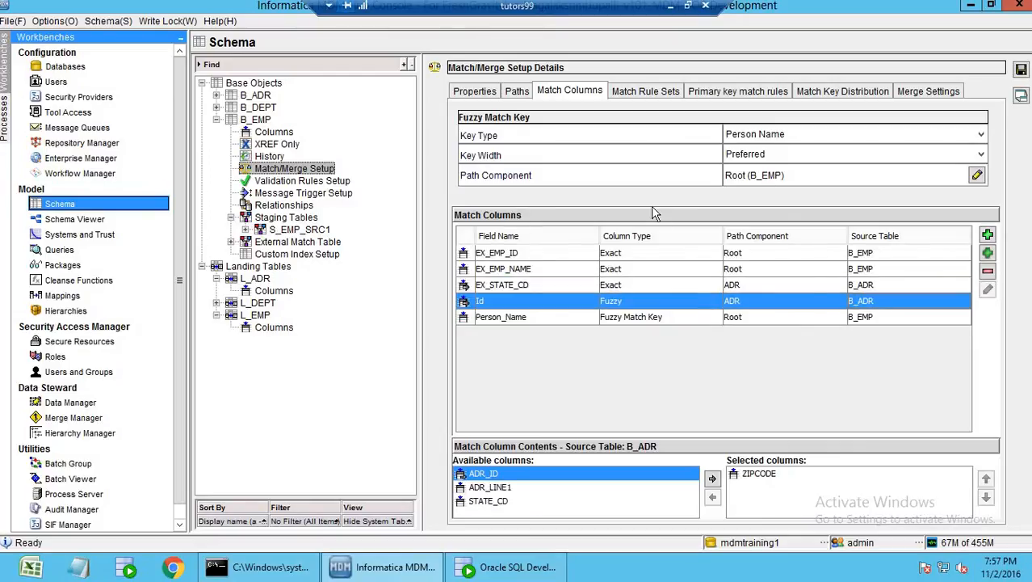
Select rule 1, the fuzzy Person_Name rule, in the match rule set MTCH_RULE_SET_EMP
{"action": "left_click", "coordinate": [639, 91]}
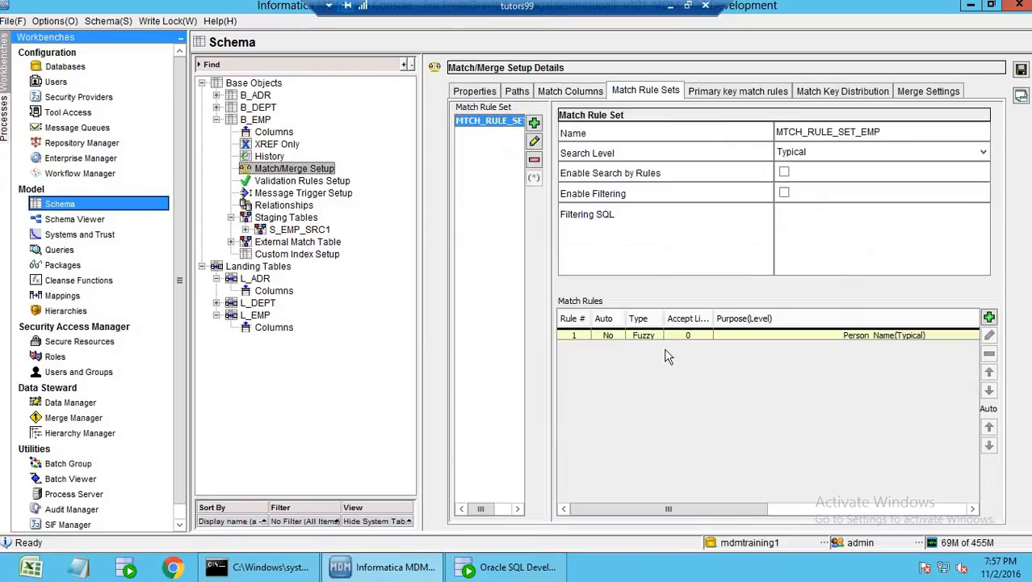
{"action": "left_click", "coordinate": [671, 337]}
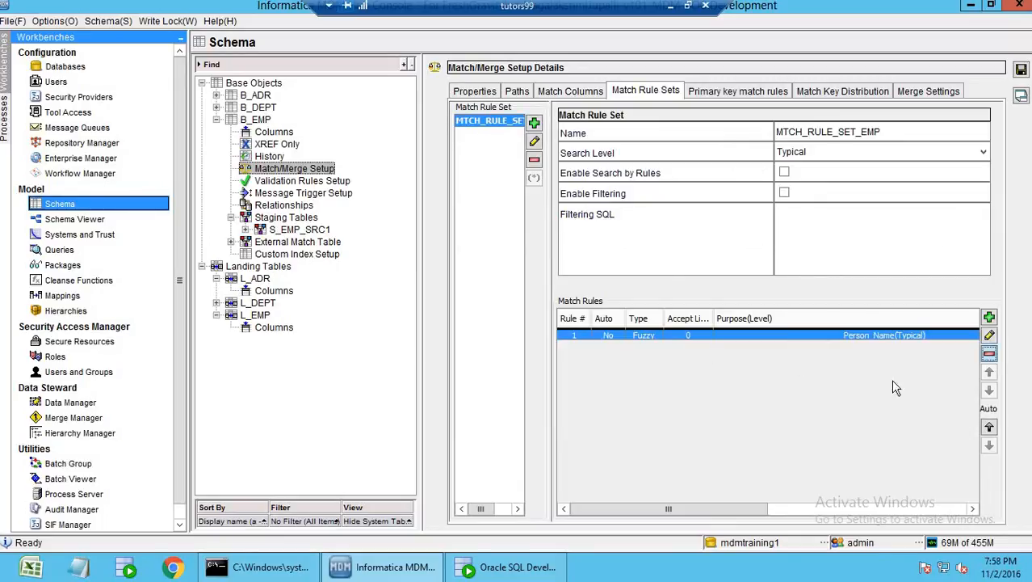
Delete the existing fuzzy Person_Name match rule from MTCH_RULE_SET_EMP
{"action": "left_click", "coordinate": [990, 353]}
{"action": "left_click", "coordinate": [718, 340]}
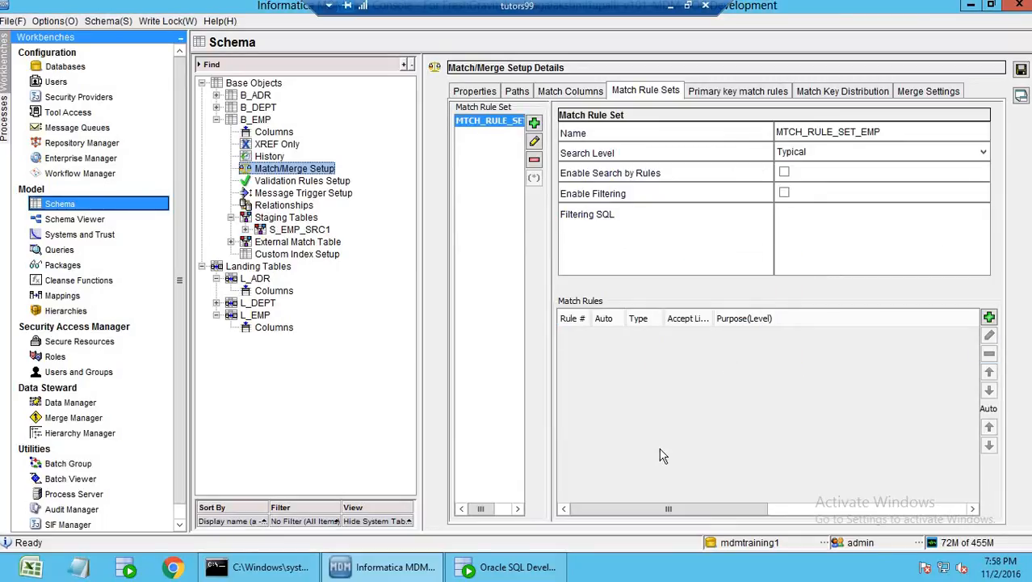
{"action": "mouse_move", "coordinate": [547, 392]}
{"action": "left_mouse_down"}
{"action": "mouse_move", "coordinate": [563, 391]}
{"action": "mouse_move", "coordinate": [554, 391]}
{"action": "left_mouse_up"}
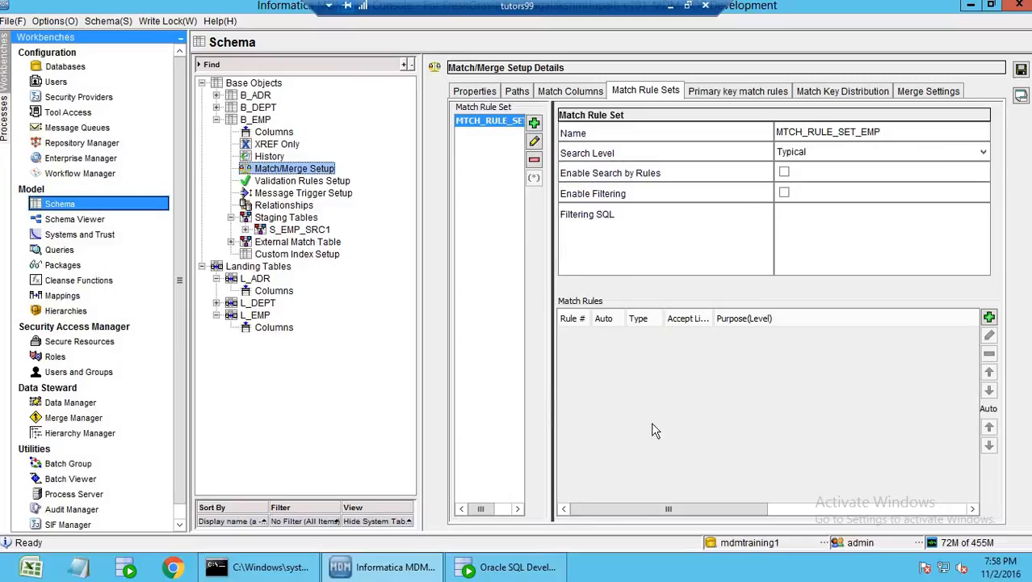
Start a new match rule with the Fuzzy match/search strategy and check which match columns can be added
{"action": "left_click", "coordinate": [991, 316]}
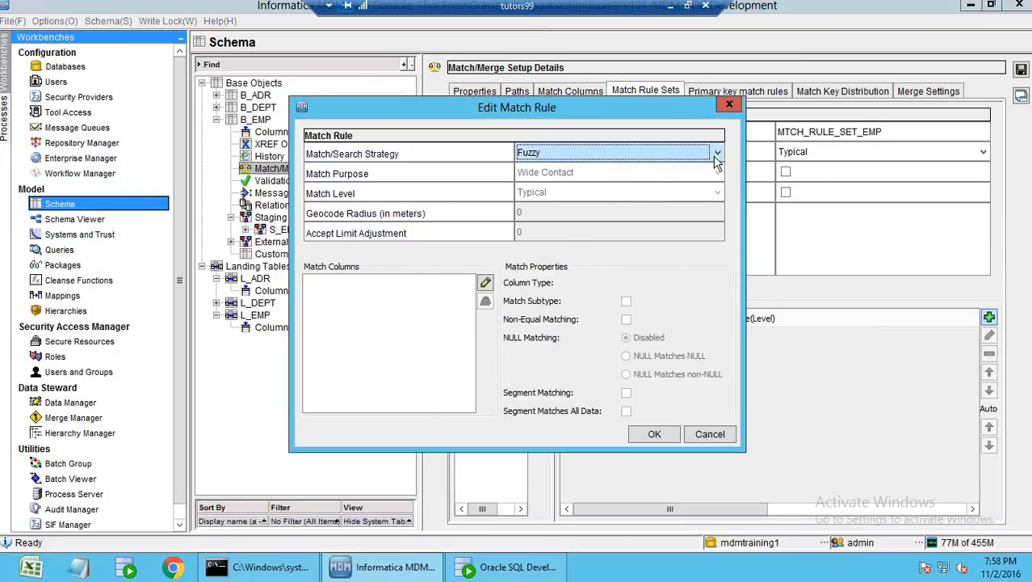
{"action": "left_click", "coordinate": [715, 157]}
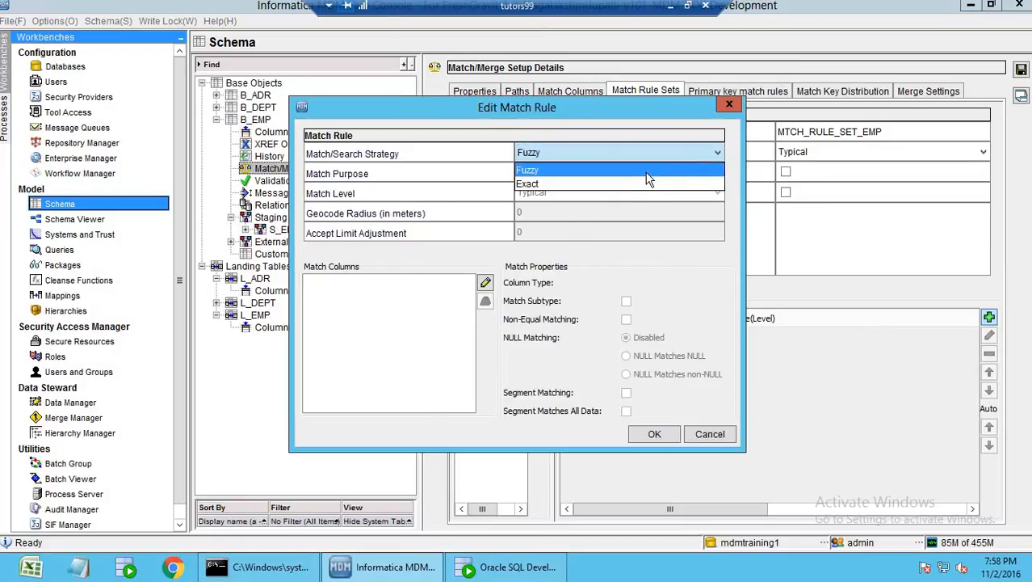
{"action": "left_click", "coordinate": [649, 172]}
{"action": "left_click", "coordinate": [486, 282]}
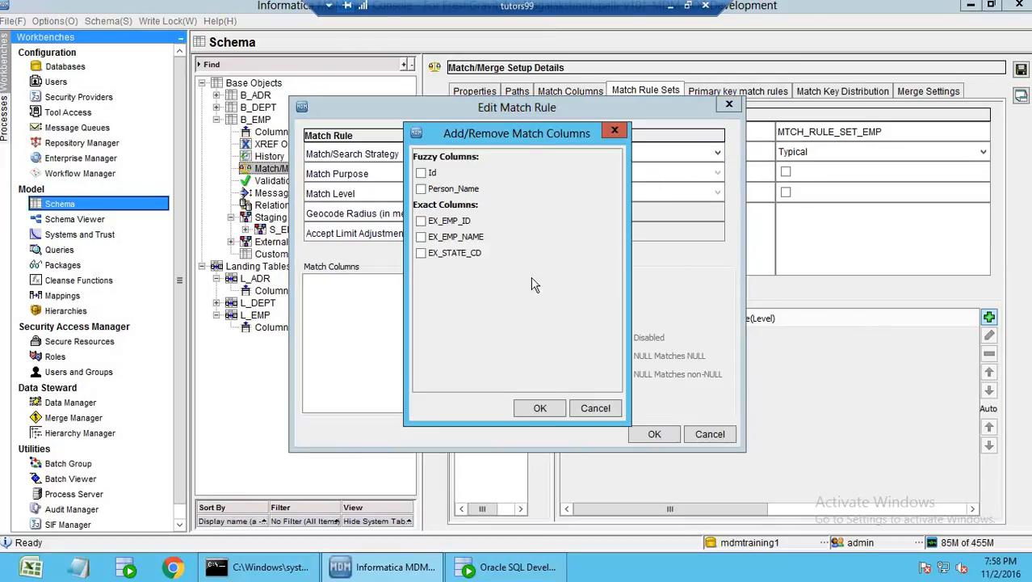
{"action": "left_click", "coordinate": [615, 130]}
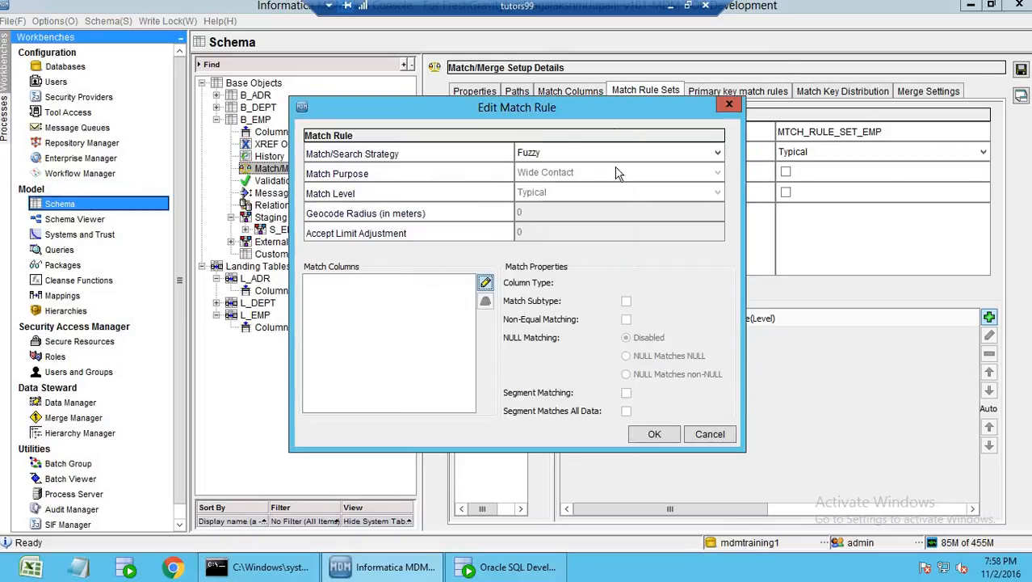
Review the match/search strategy options and the fuzzy and exact columns available under Fuzzy
{"action": "left_click", "coordinate": [669, 153]}
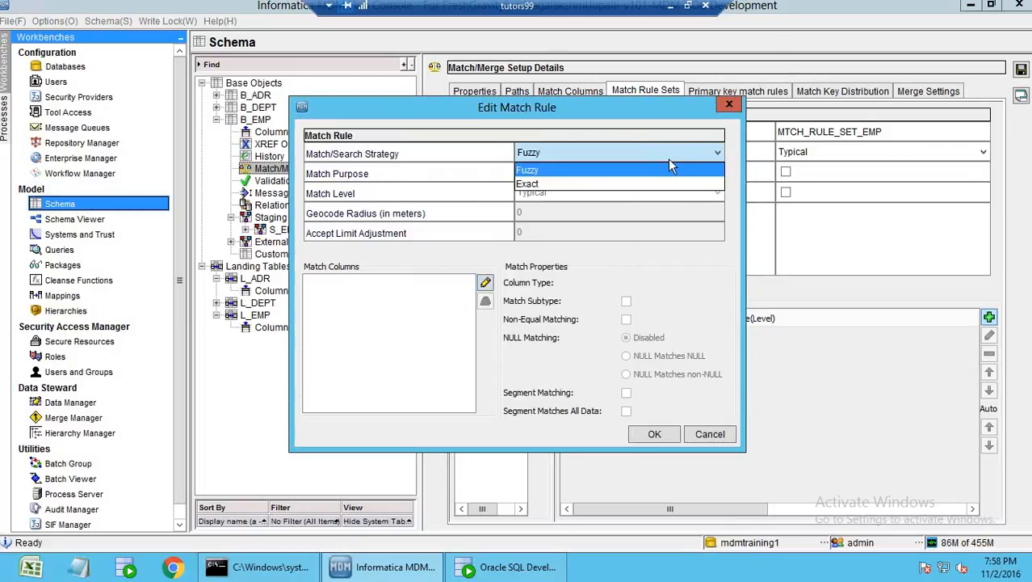
{"action": "left_click", "coordinate": [668, 162]}
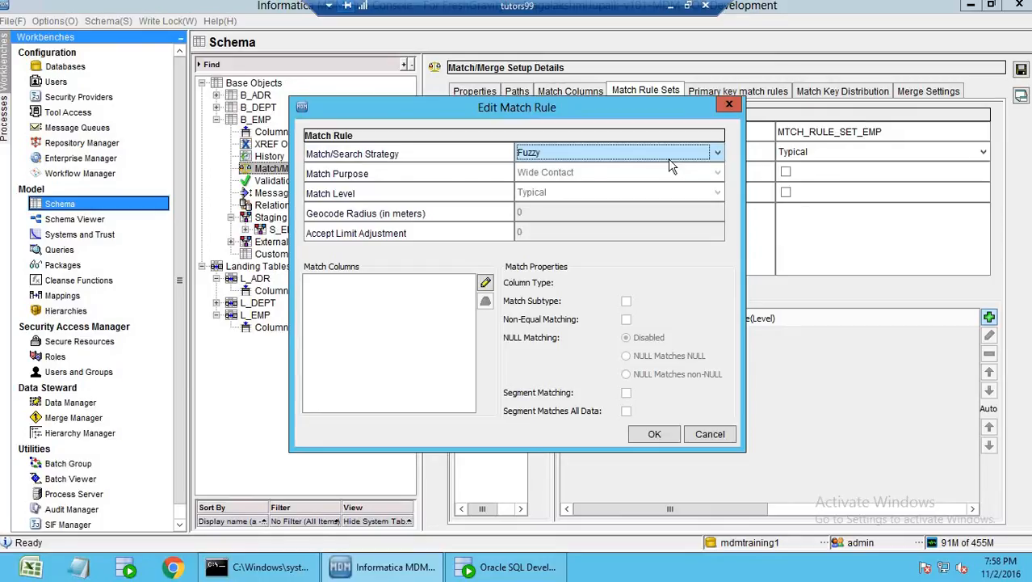
{"action": "left_click", "coordinate": [669, 160]}
{"action": "left_click", "coordinate": [668, 160]}
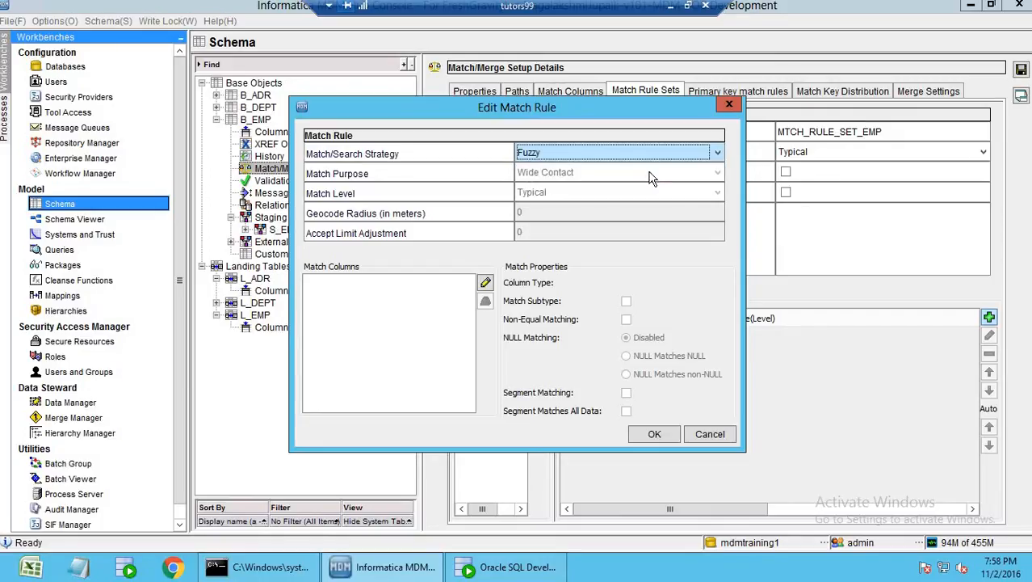
{"action": "left_click", "coordinate": [485, 284]}
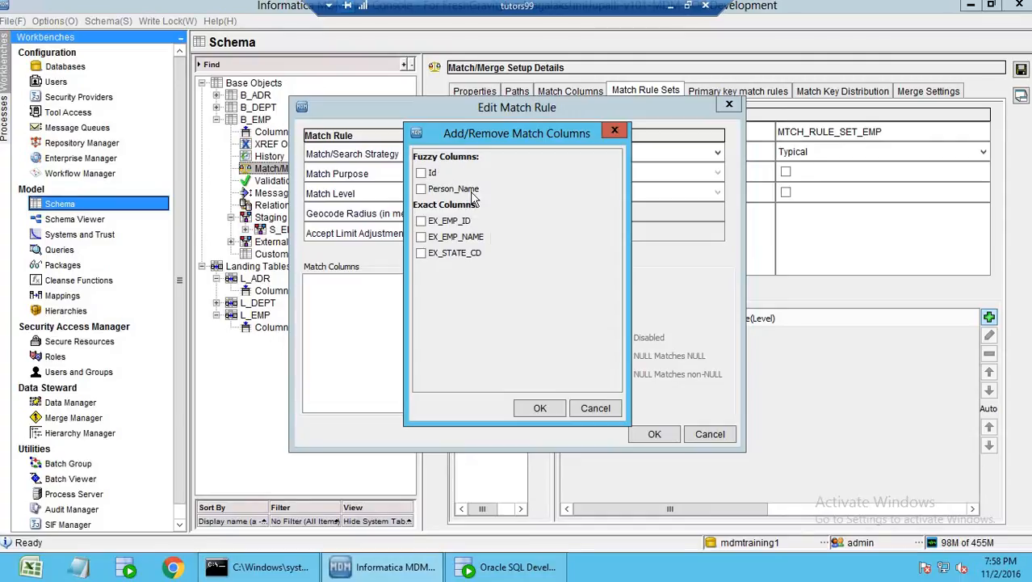
{"action": "left_click", "coordinate": [592, 408]}
Check which match columns the Exact strategy offers and return the match/search strategy to Fuzzy
{"action": "left_click", "coordinate": [699, 160]}
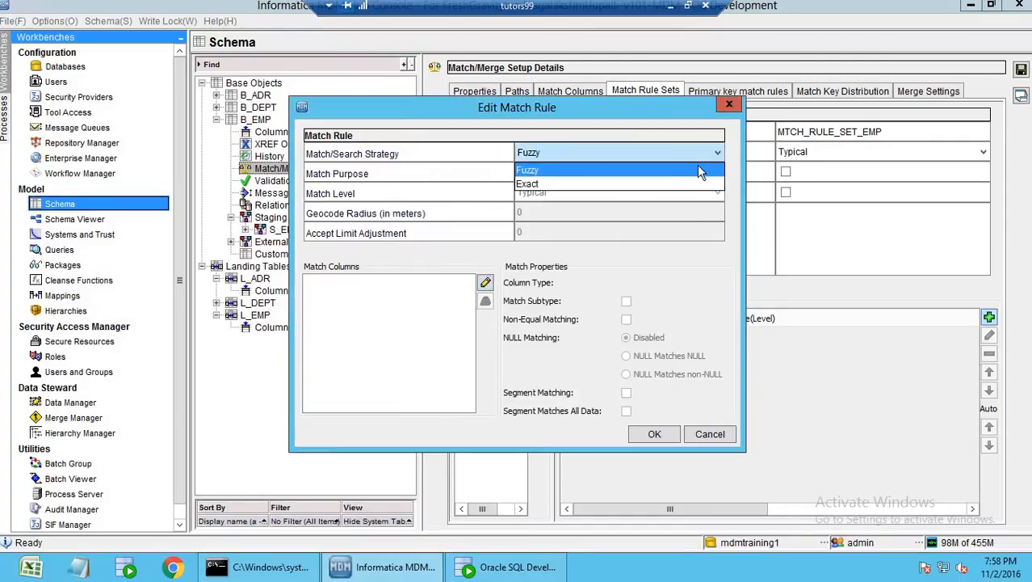
{"action": "left_click", "coordinate": [681, 182]}
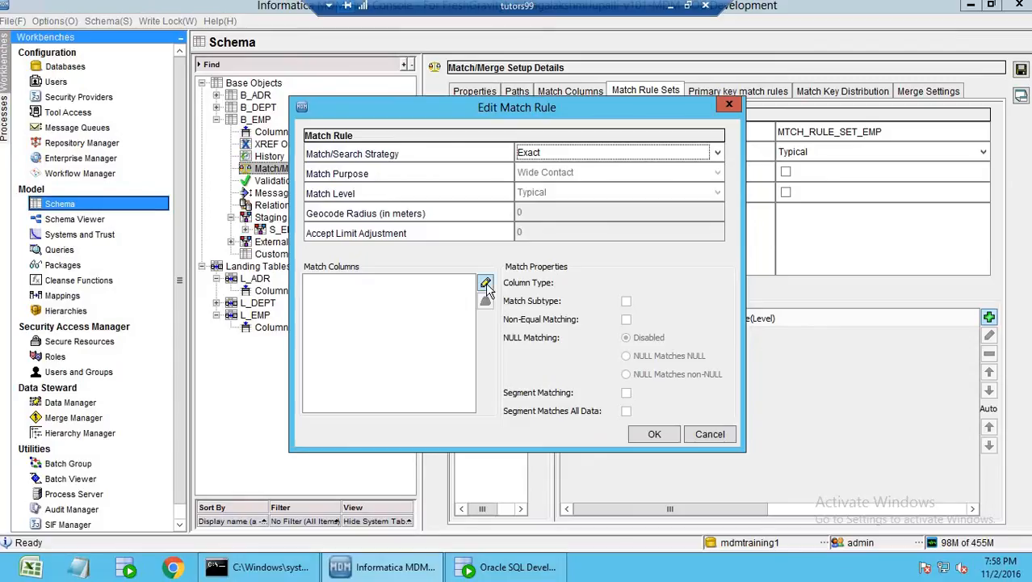
{"action": "left_click", "coordinate": [486, 284]}
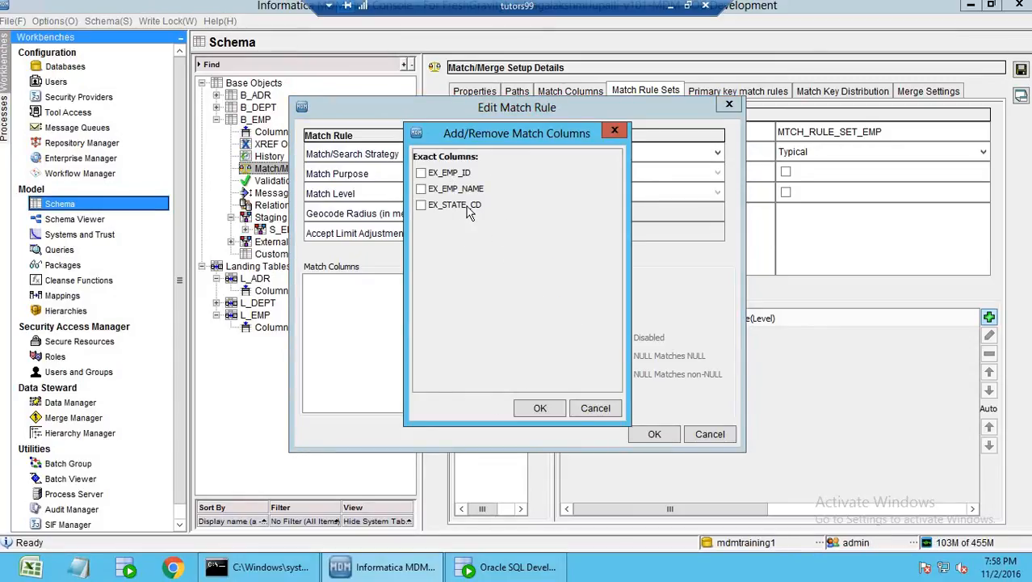
{"action": "left_click", "coordinate": [596, 411]}
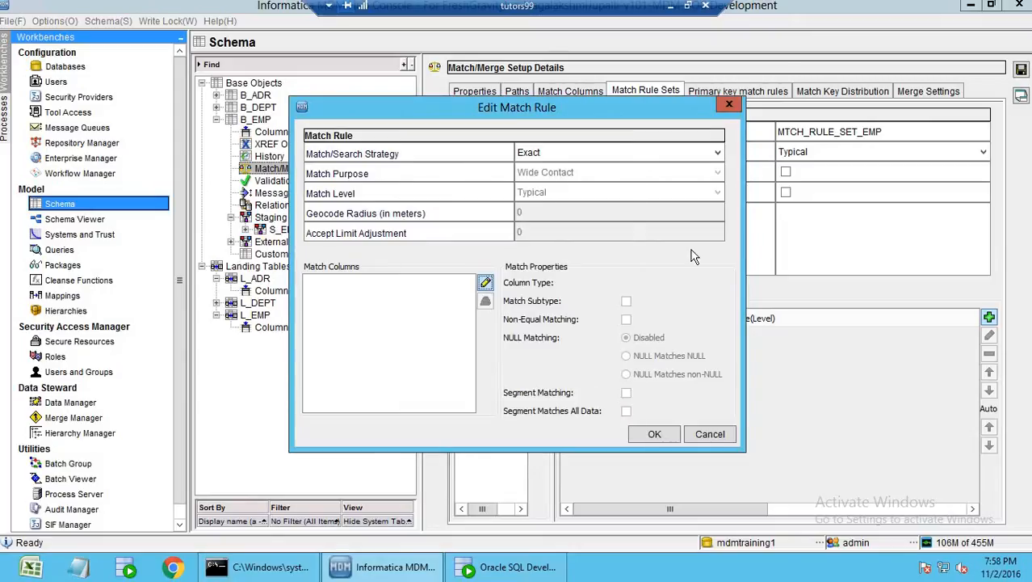
{"action": "left_click", "coordinate": [716, 153]}
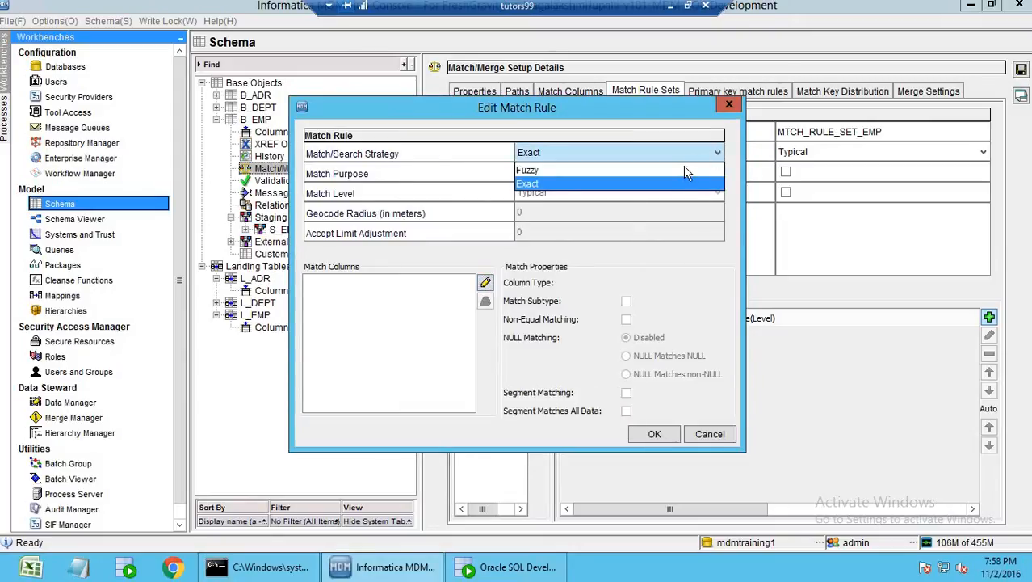
{"action": "left_click", "coordinate": [683, 168]}
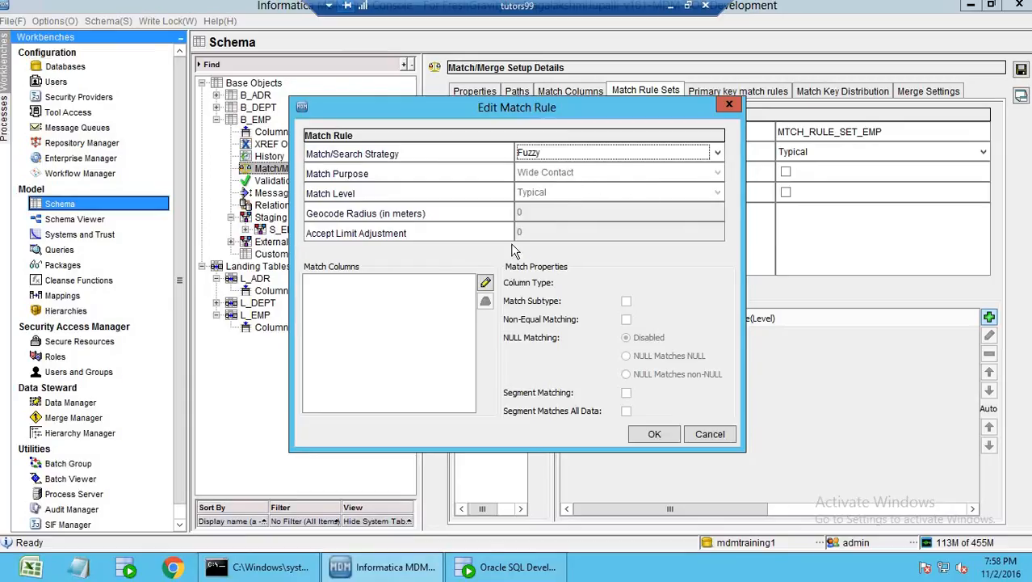
Add the fuzzy column Person_Name and the exact column EX_STATE_CD to the rule and try to accept it
{"action": "left_click", "coordinate": [486, 282]}
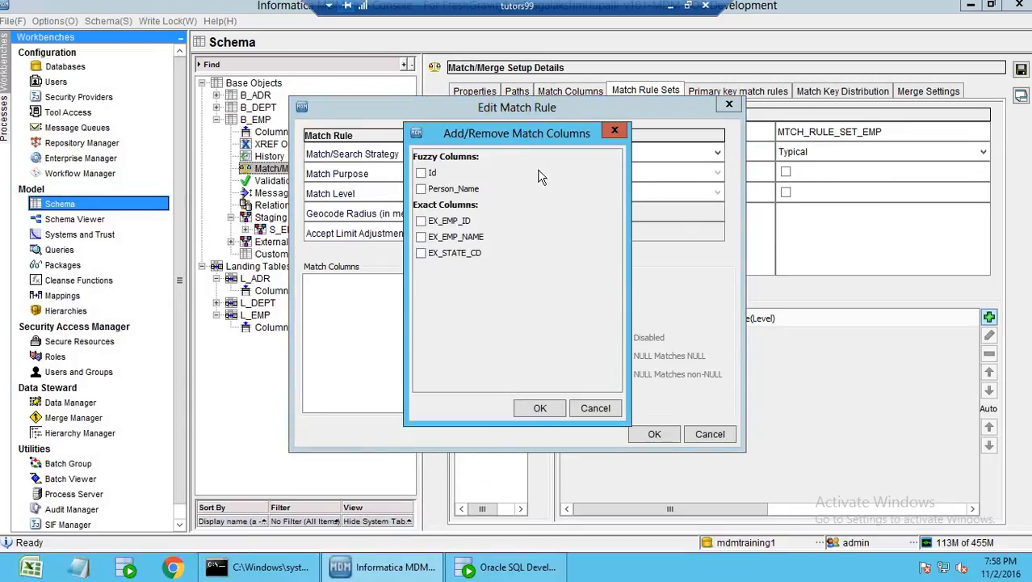
{"action": "left_click_drag", "start_coordinate": [600, 142], "coordinate": [738, 138]}
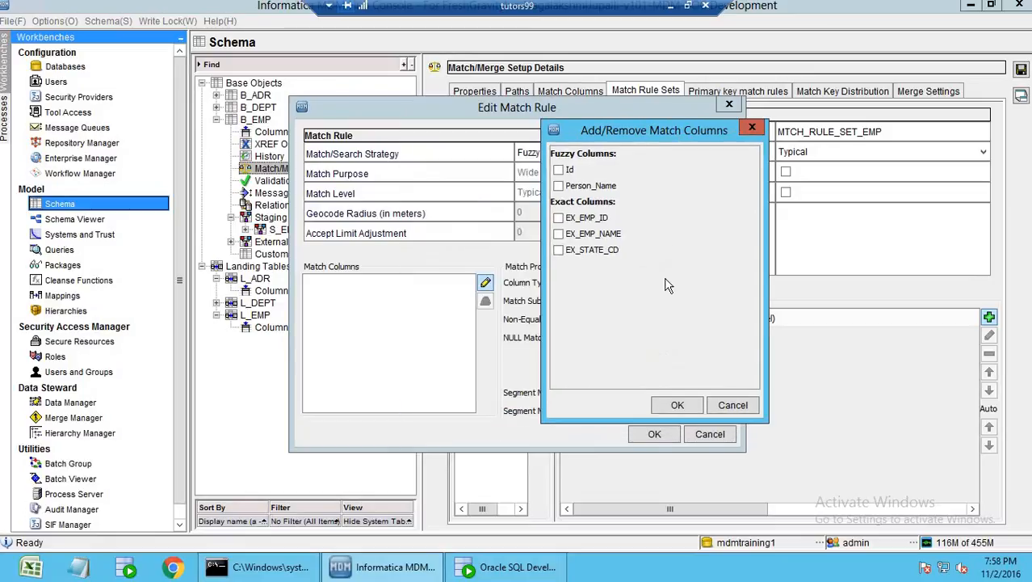
{"action": "left_click", "coordinate": [558, 186]}
{"action": "left_click", "coordinate": [559, 251]}
{"action": "left_click", "coordinate": [675, 406]}
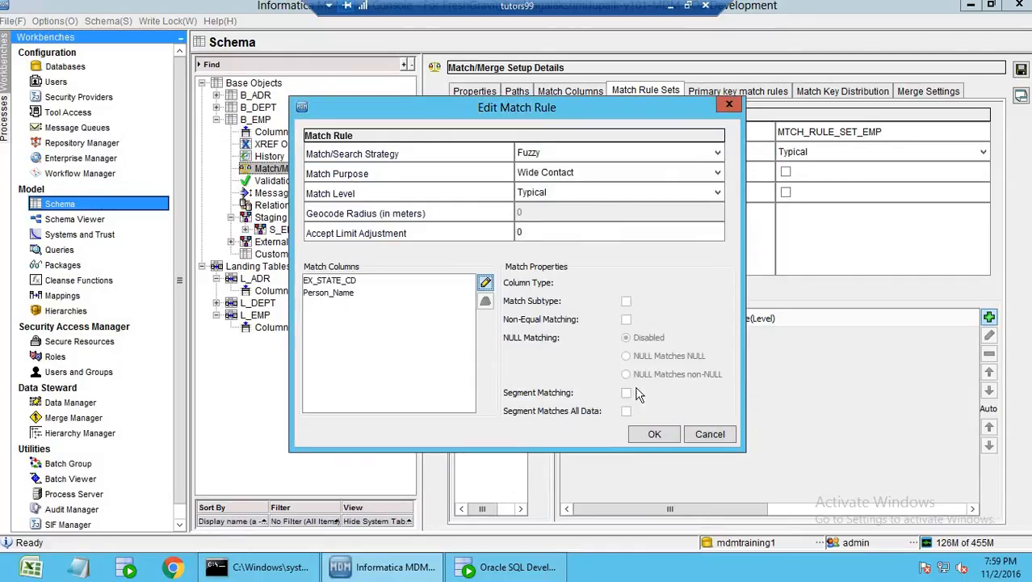
{"action": "left_click", "coordinate": [656, 436]}
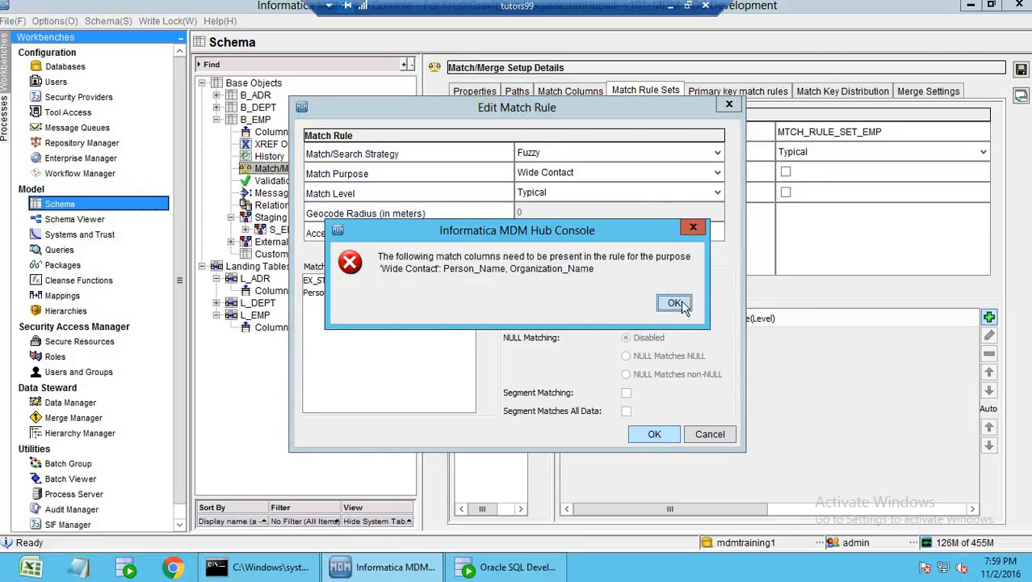
{"action": "left_click", "coordinate": [676, 303]}
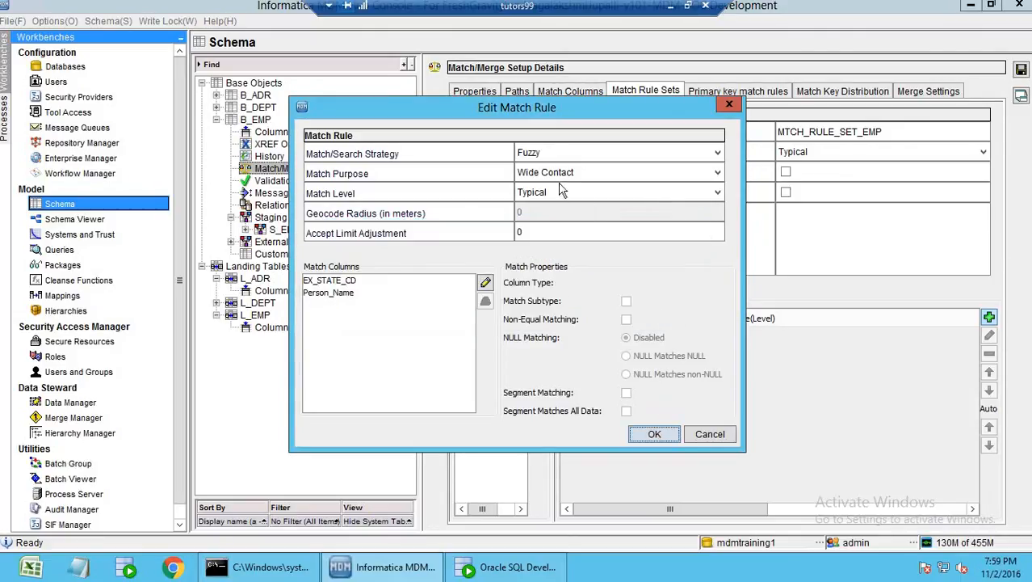
Set the match purpose of the new rule to Fields and accept the rule
{"action": "left_click", "coordinate": [636, 171]}
{"action": "left_click", "coordinate": [637, 171]}
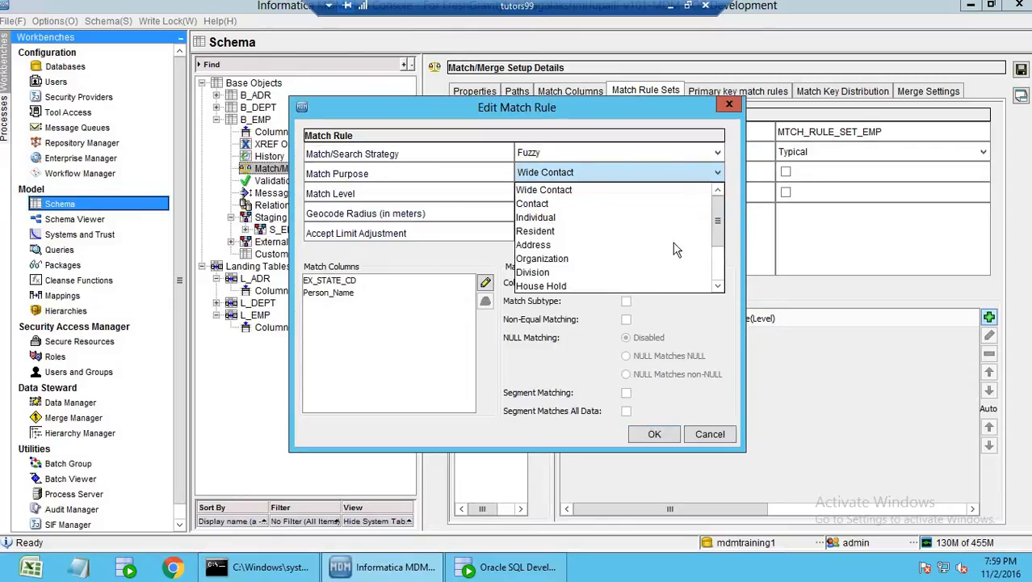
{"action": "left_click_drag", "start_coordinate": [722, 219], "coordinate": [721, 271]}
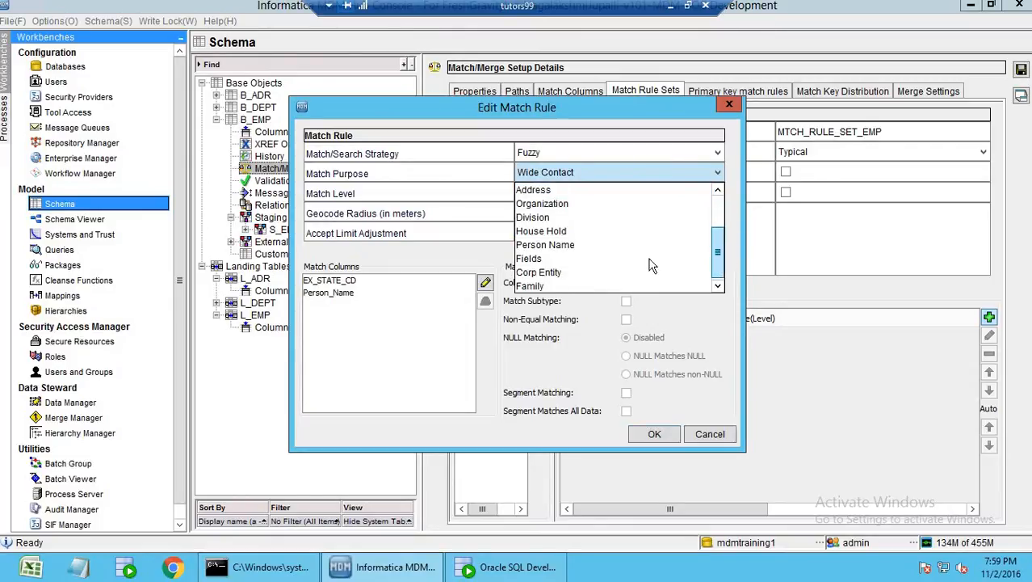
{"action": "left_click", "coordinate": [659, 258]}
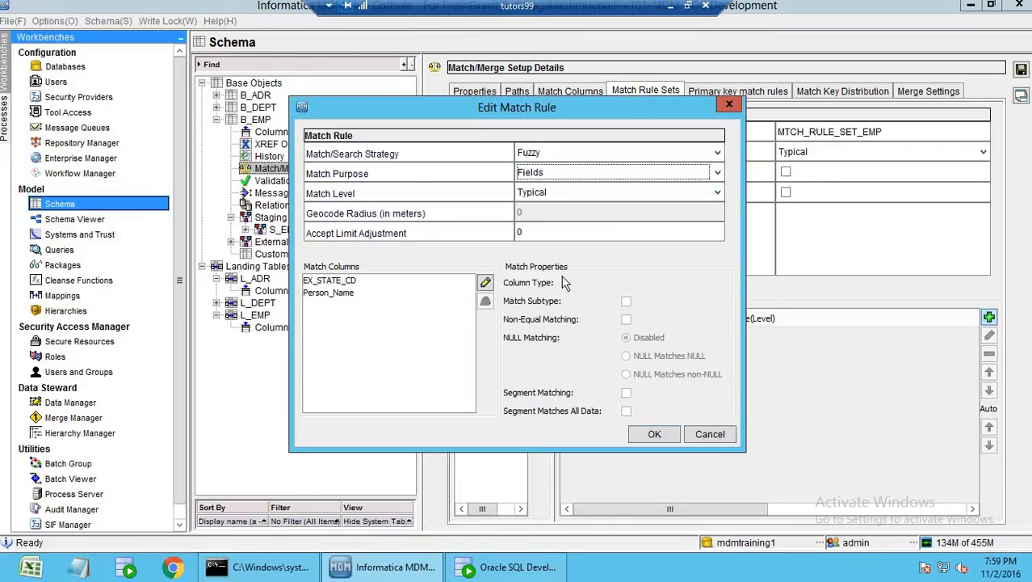
{"action": "left_click", "coordinate": [656, 435]}
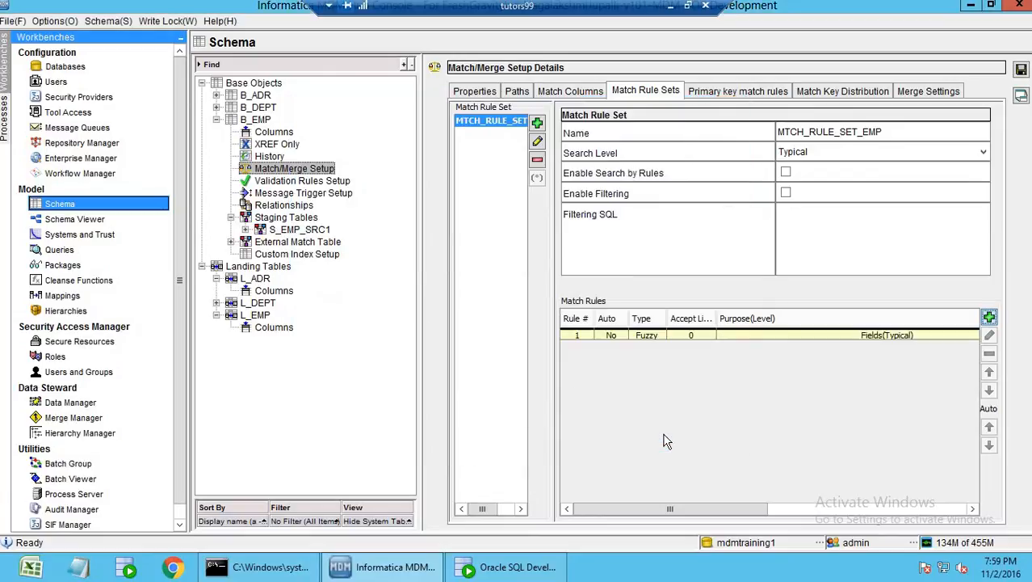
Save the B_EMP match/merge setup and agree to reset the existing matches
{"action": "left_click", "coordinate": [613, 335]}
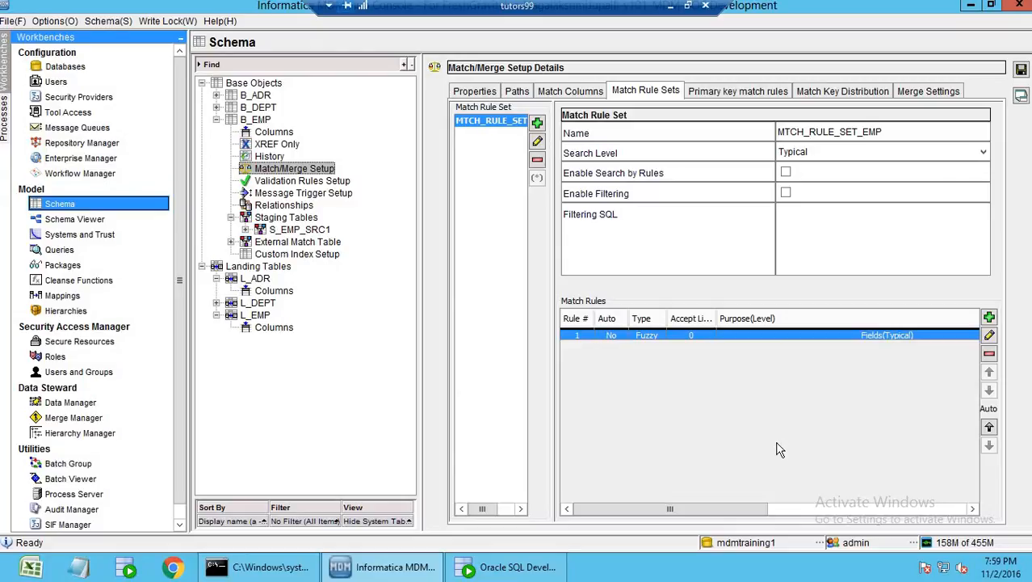
{"action": "left_click", "coordinate": [1021, 71]}
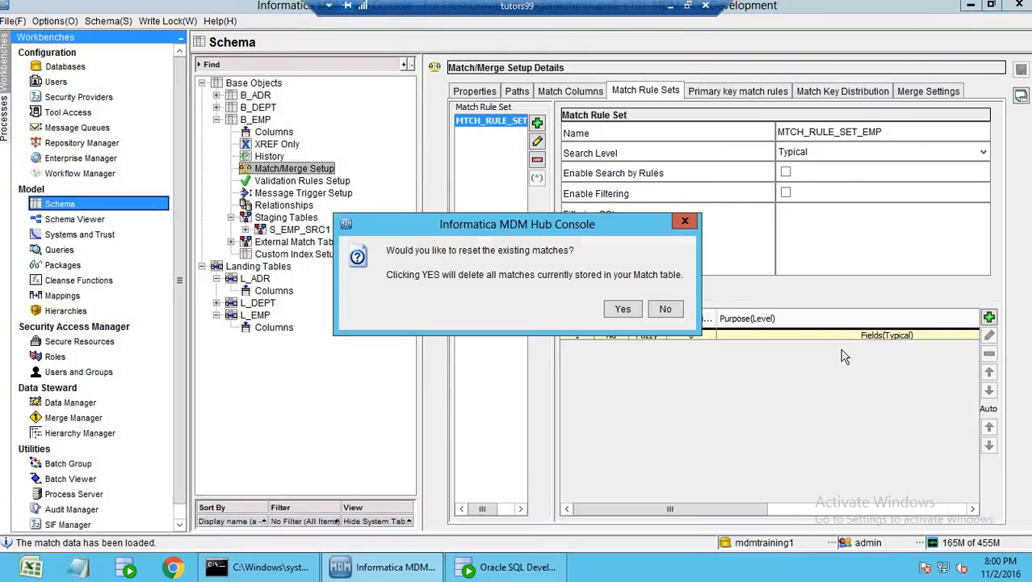
{"action": "left_click", "coordinate": [623, 309]}
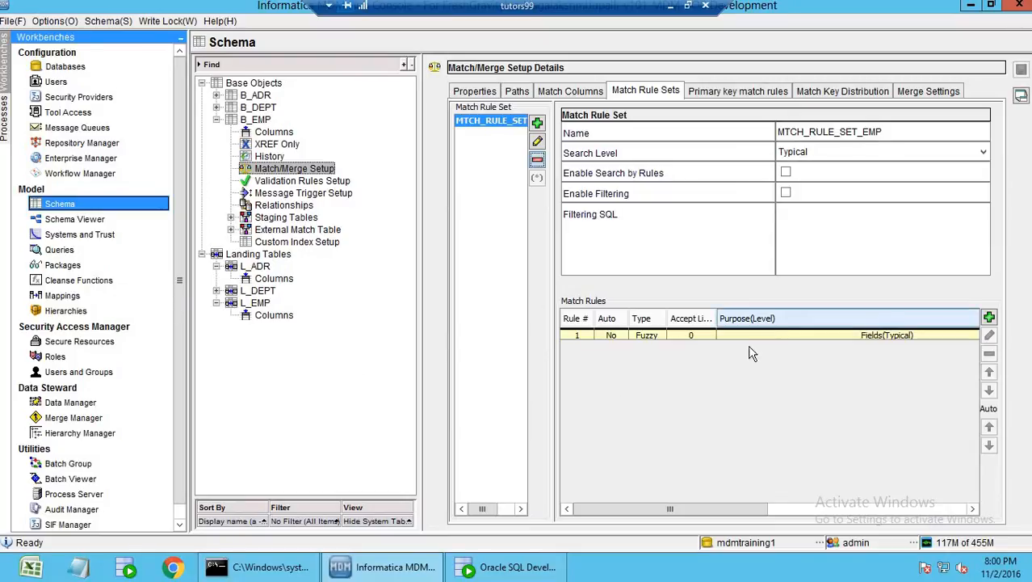
{"action": "left_click", "coordinate": [103, 235]}
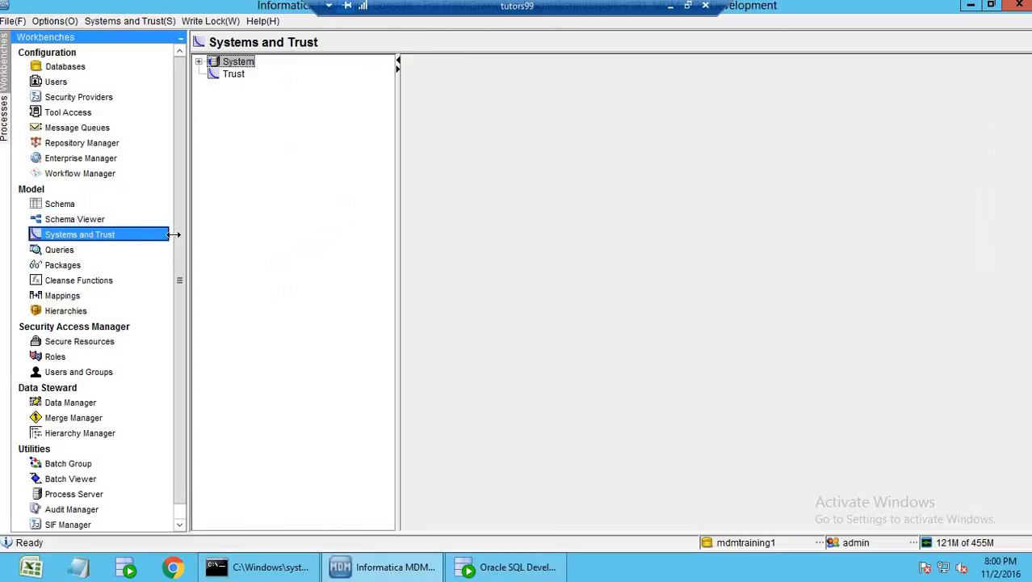
{"action": "left_click", "coordinate": [62, 204]}
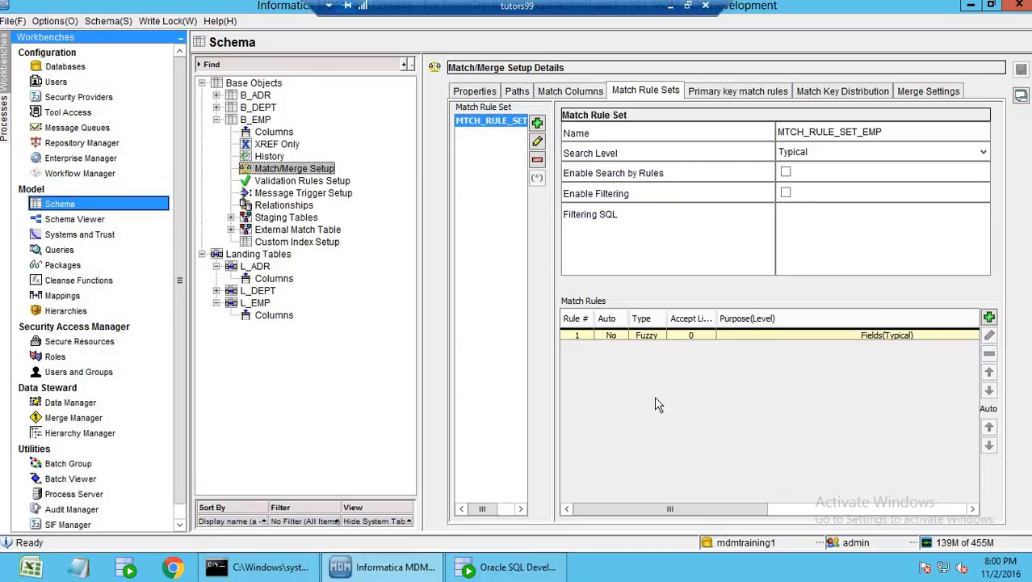
Switch to Oracle SQL Developer and open the data of the C_L_EMP table in the mdmtraining1 connection
{"action": "left_click", "coordinate": [504, 572]}
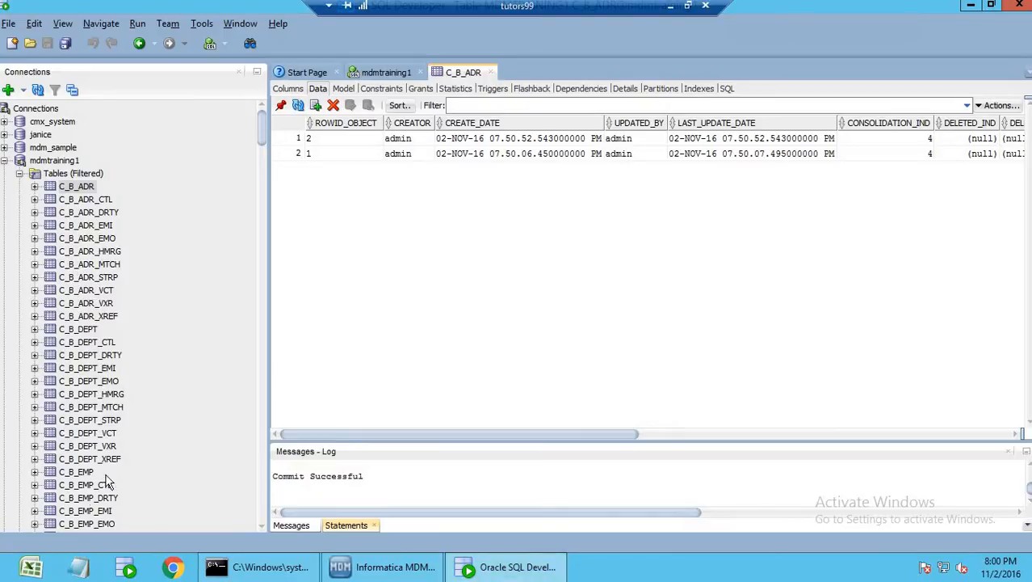
{"action": "left_click_drag", "start_coordinate": [262, 134], "coordinate": [260, 177]}
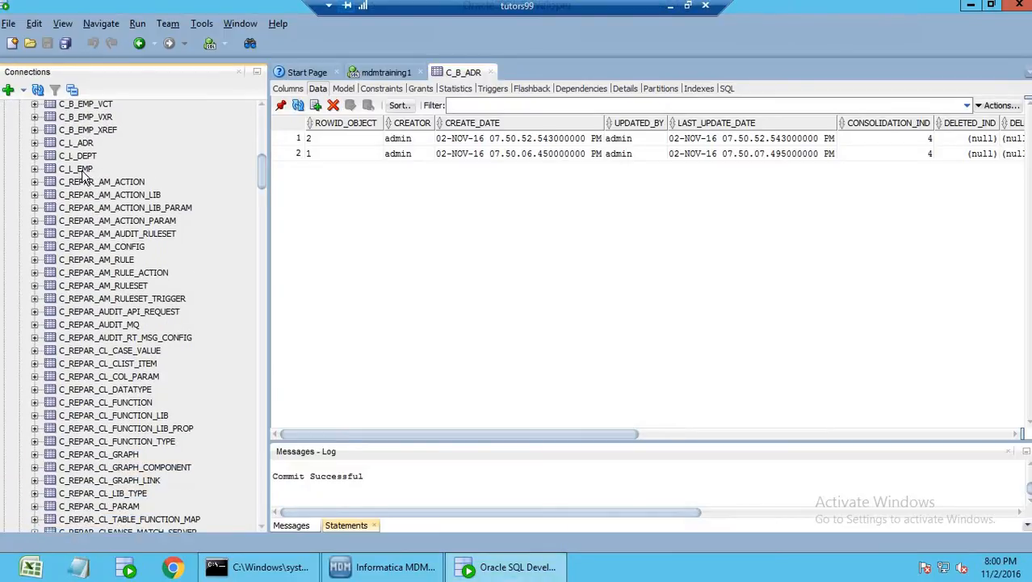
{"action": "left_click", "coordinate": [81, 169]}
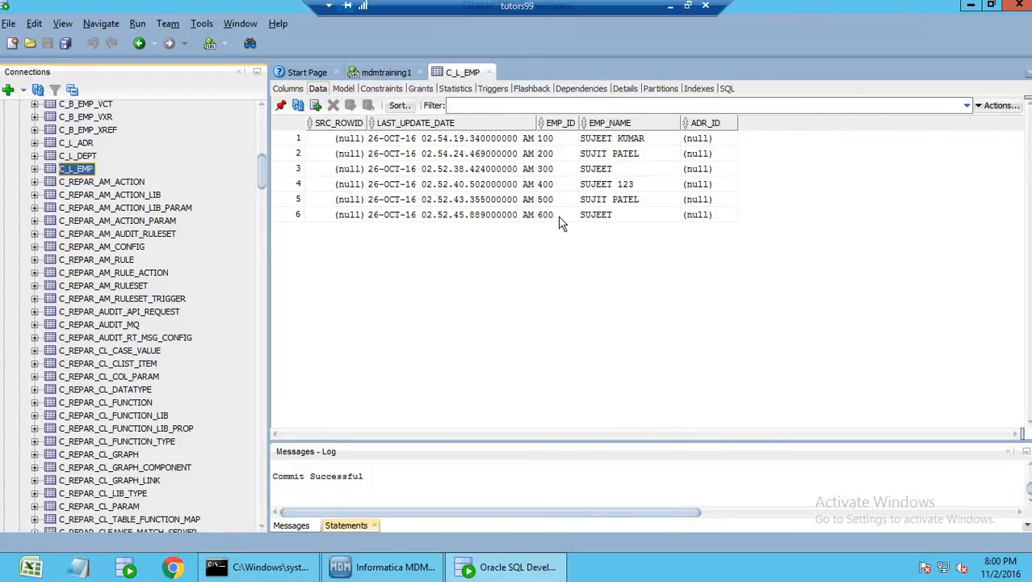
Set ADR_ID to ADR1 in rows 1, 2 and 3 of the C_L_EMP data
{"action": "left_click", "coordinate": [707, 139]}
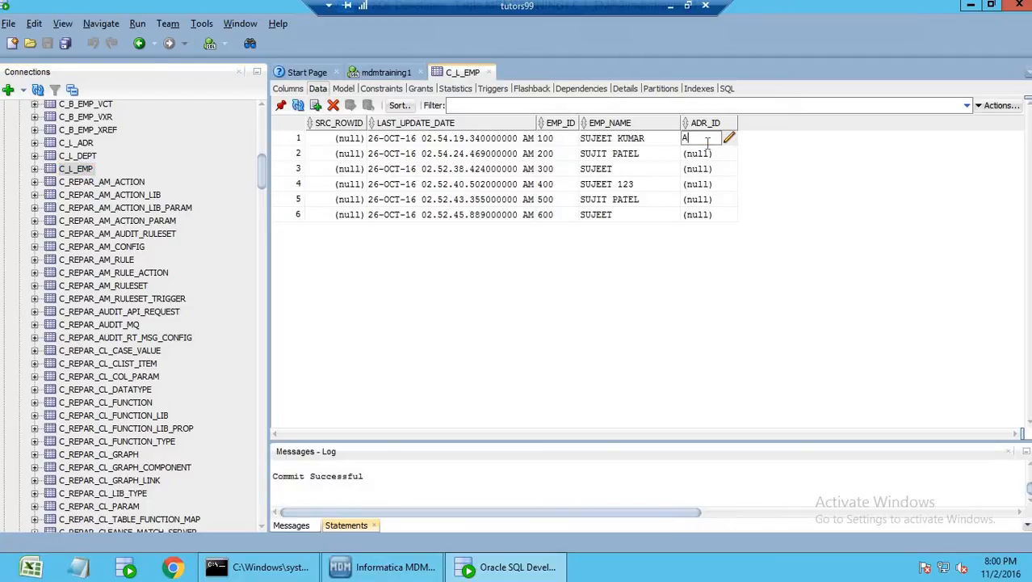
{"action": "type", "text": "ADR1"}
{"action": "left_click", "coordinate": [705, 153]}
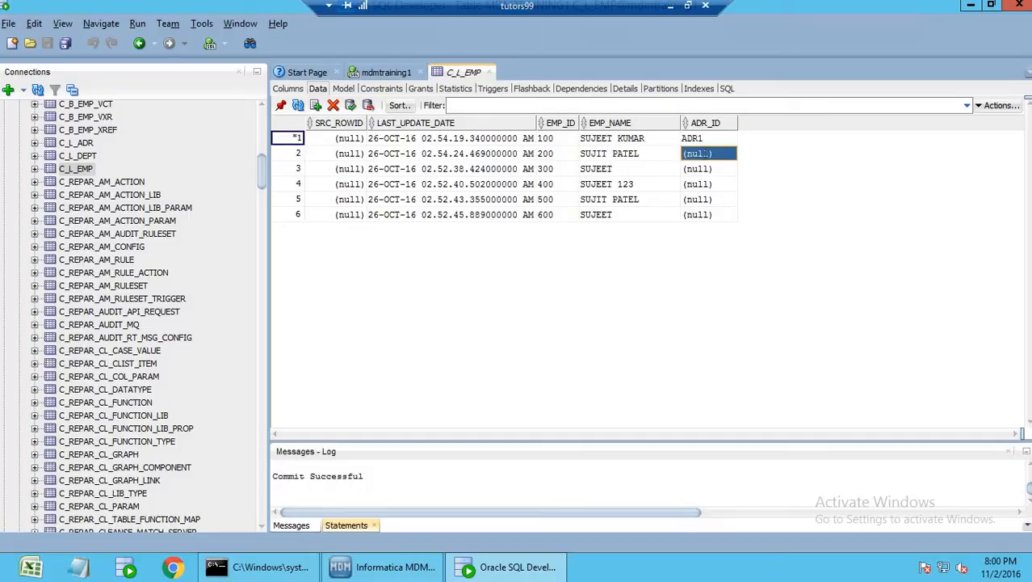
{"action": "type", "text": "ADR1"}
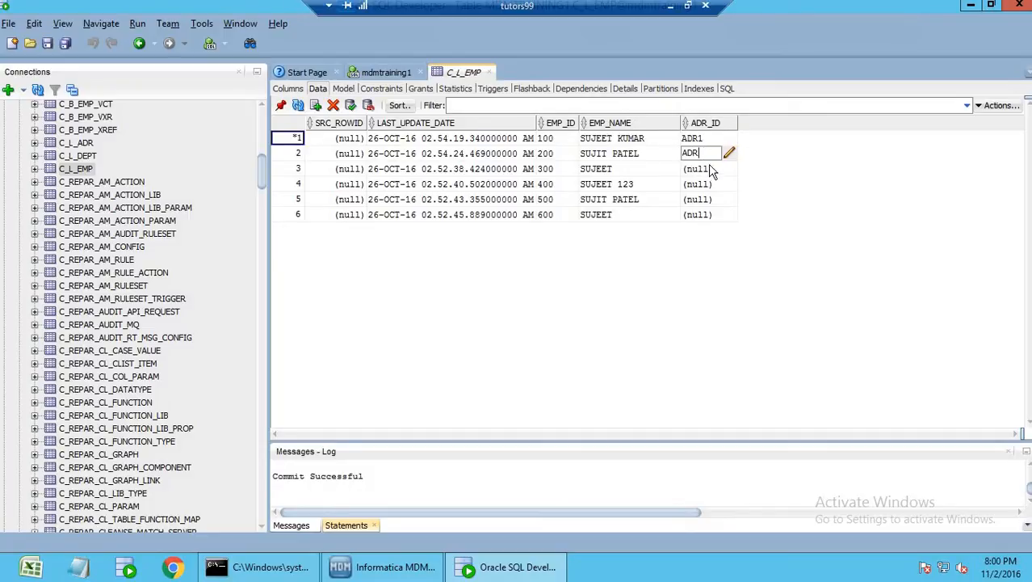
{"action": "left_click", "coordinate": [707, 169]}
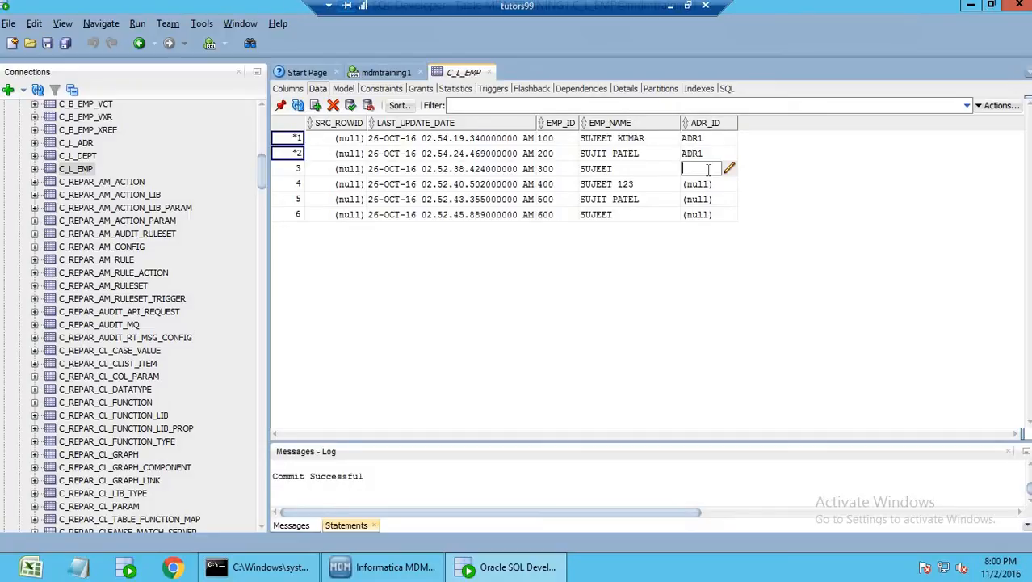
{"action": "type", "text": "ADR1"}
Set ADR_ID to ADR2 in rows 4, 5 and 6 of the C_L_EMP data and commit the changes
{"action": "left_click", "coordinate": [708, 184]}
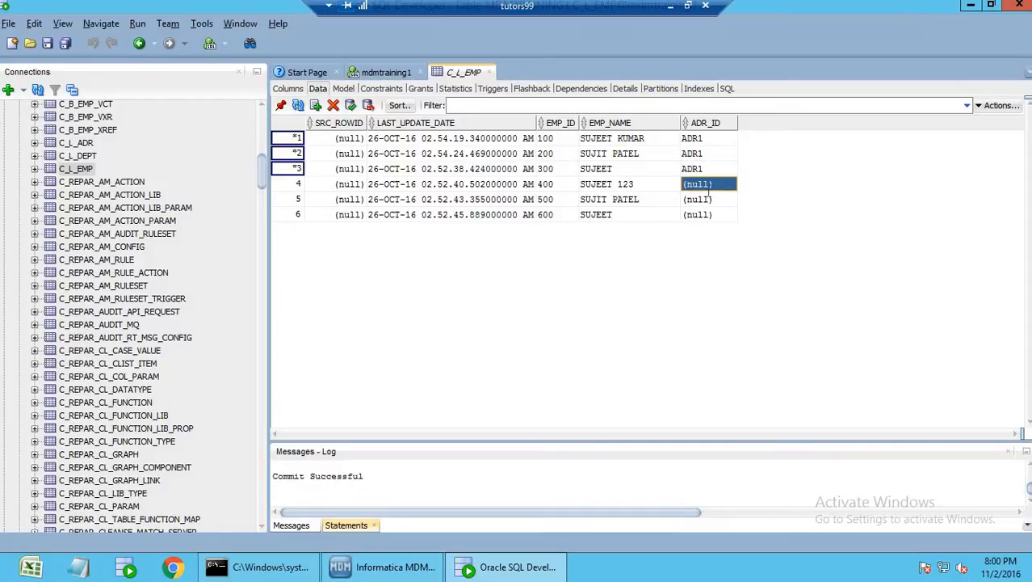
{"action": "type", "text": "ADR"}
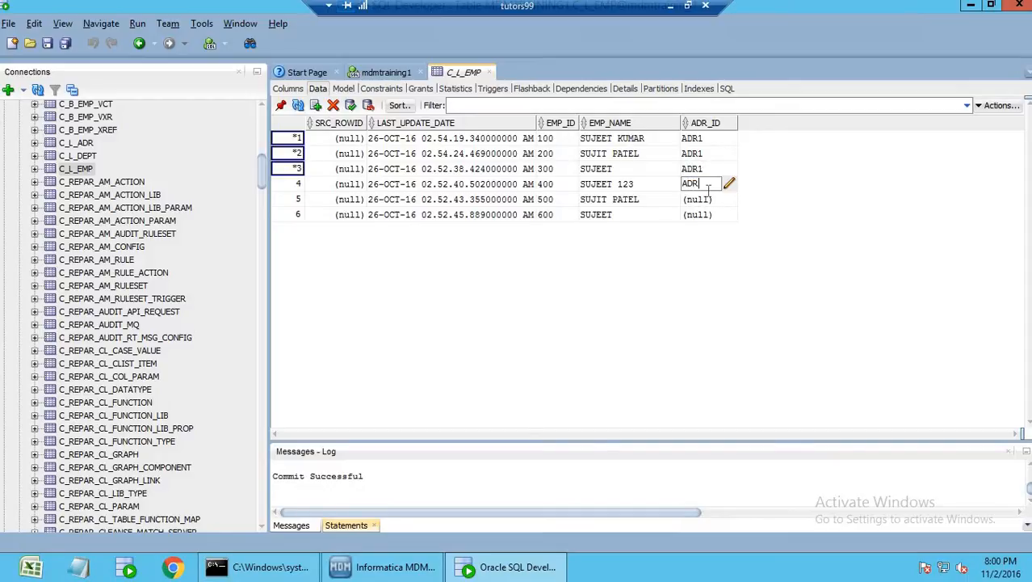
{"action": "type", "text": "2"}
{"action": "left_click", "coordinate": [708, 199]}
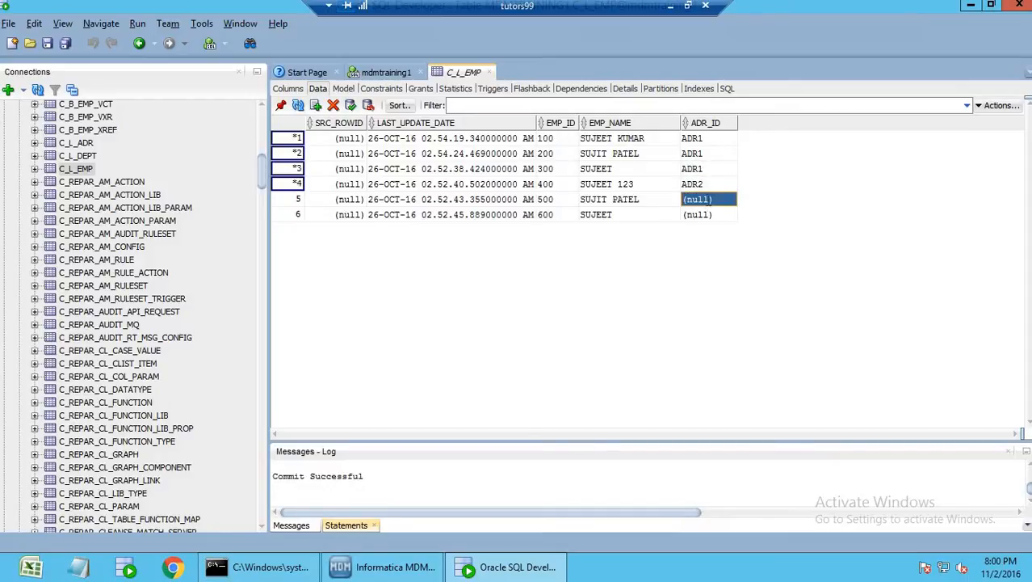
{"action": "type", "text": "ADR2"}
{"action": "left_click", "coordinate": [709, 216]}
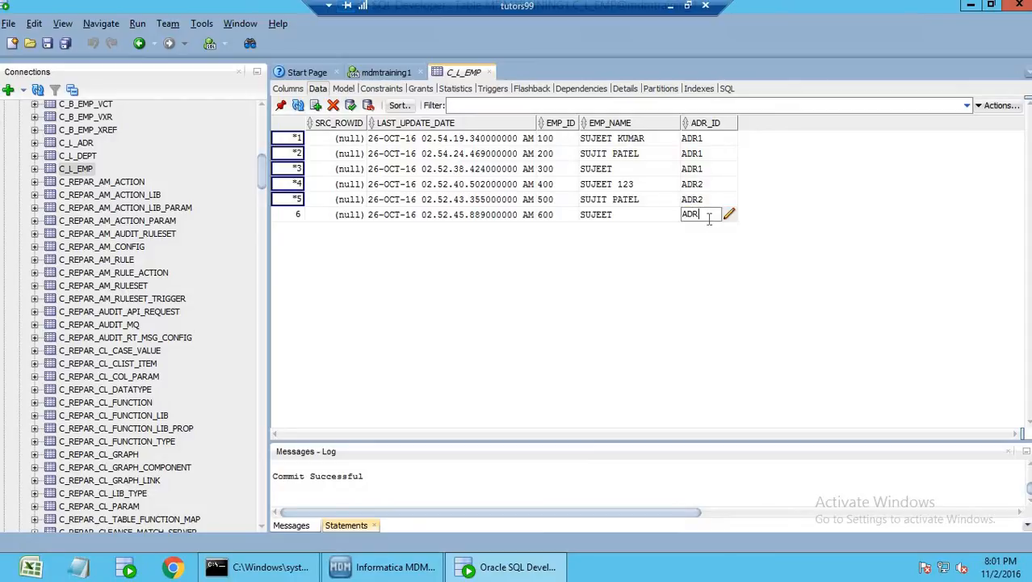
{"action": "type", "text": "ADR2"}
{"action": "left_click", "coordinate": [709, 199]}
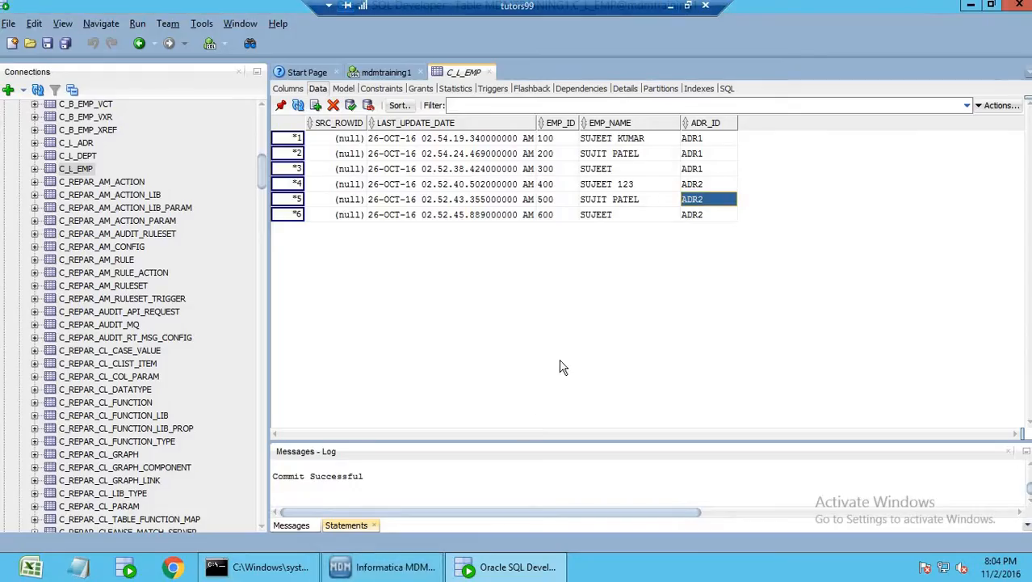
{"action": "left_click", "coordinate": [695, 217]}
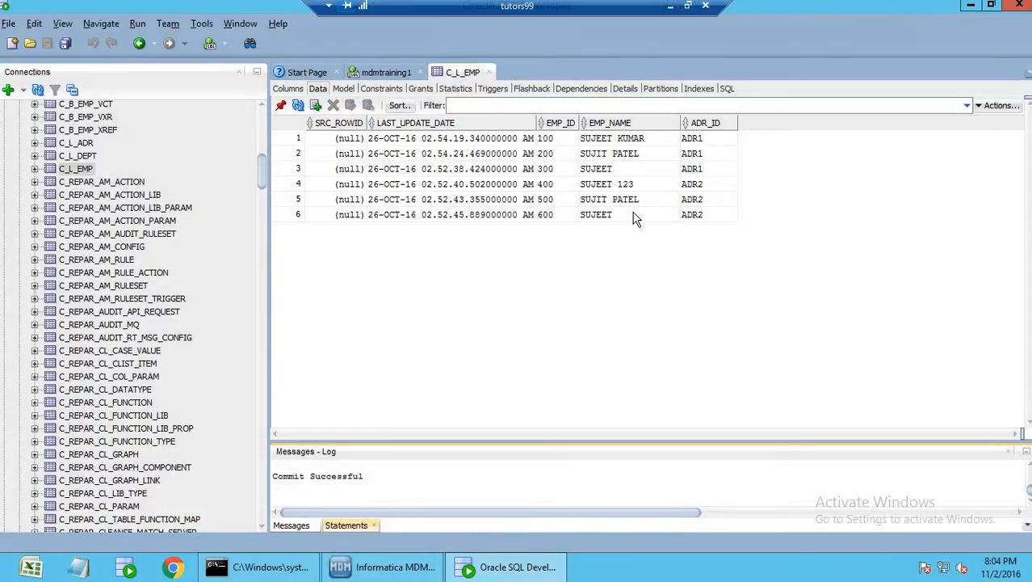
Examine how the EMP_NAME and ADR_ID values are distributed across the six C_L_EMP rows
{"action": "left_click", "coordinate": [634, 218]}
{"action": "left_click", "coordinate": [624, 171]}
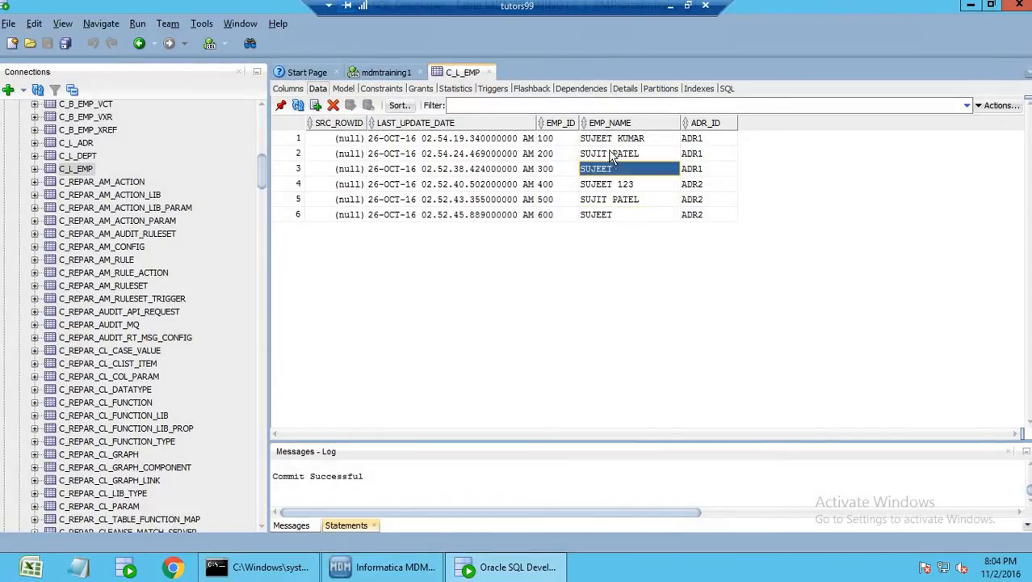
{"action": "left_click", "coordinate": [612, 152]}
{"action": "left_click", "coordinate": [705, 141]}
{"action": "left_click", "coordinate": [706, 153]}
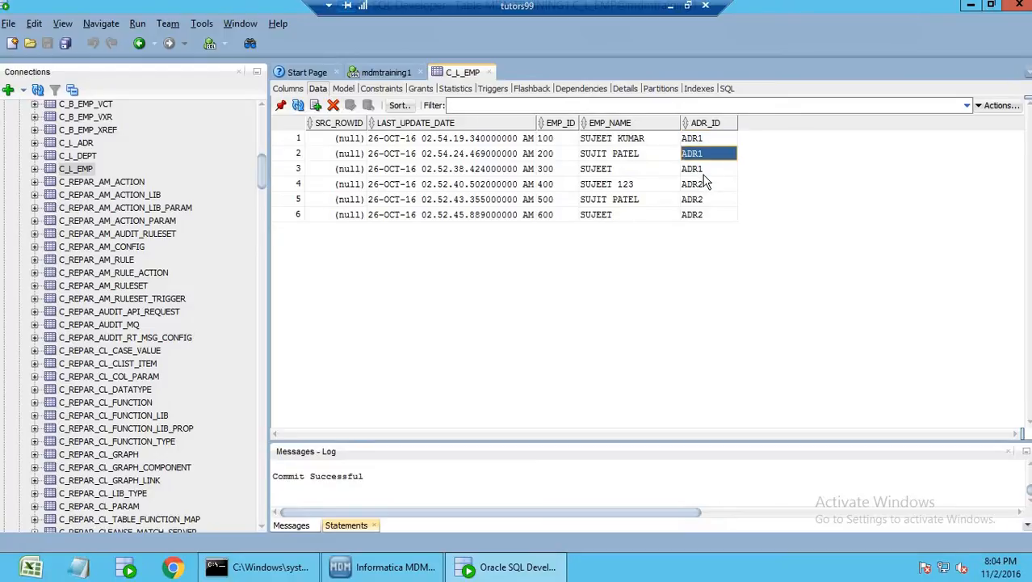
{"action": "left_click", "coordinate": [706, 169]}
{"action": "left_click", "coordinate": [705, 214]}
{"action": "left_click", "coordinate": [706, 199]}
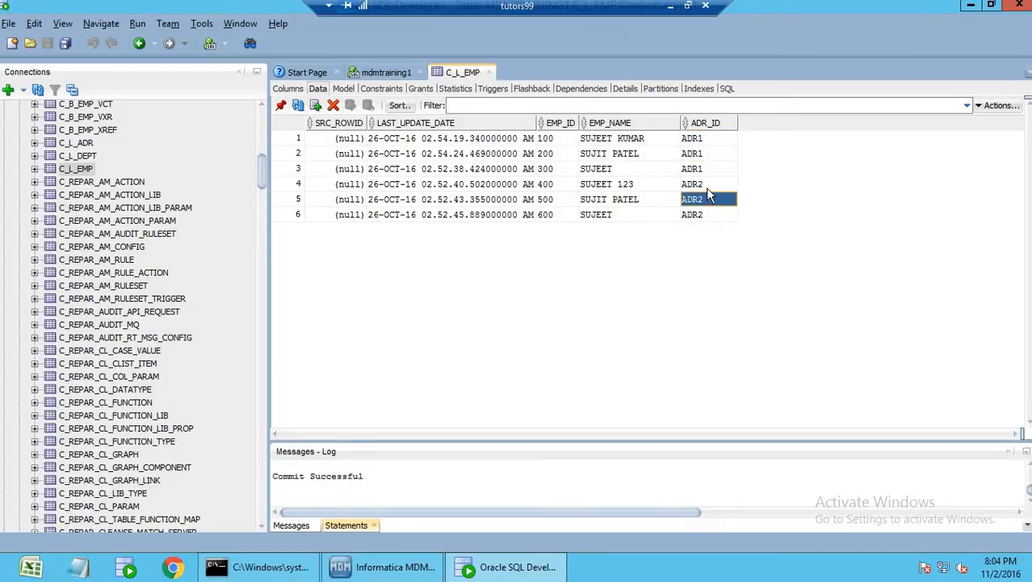
{"action": "left_click", "coordinate": [706, 186]}
{"action": "left_click", "coordinate": [711, 169]}
{"action": "left_click", "coordinate": [708, 153]}
{"action": "left_click", "coordinate": [708, 153]}
{"action": "left_click", "coordinate": [707, 169]}
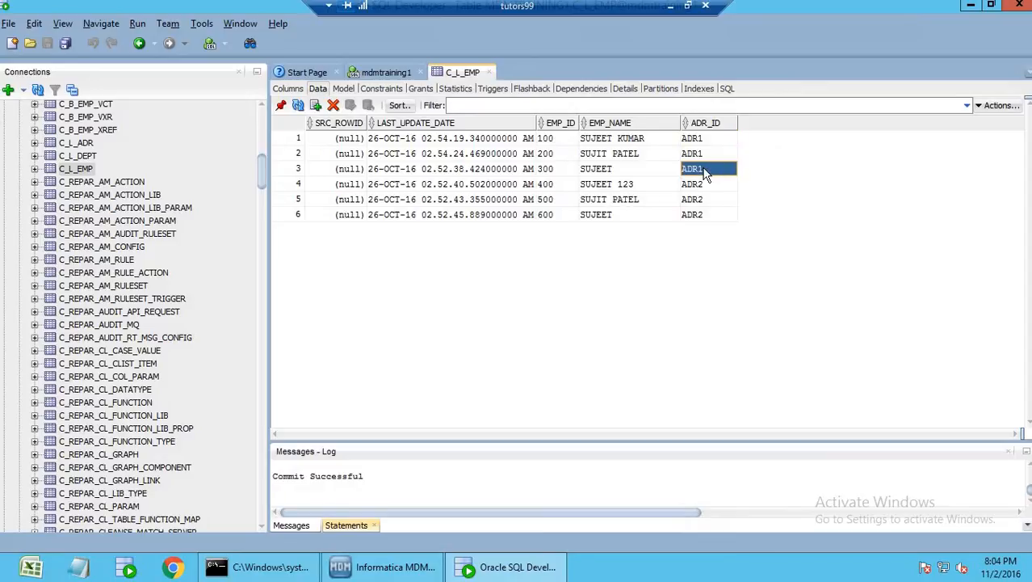
{"action": "left_click", "coordinate": [705, 189]}
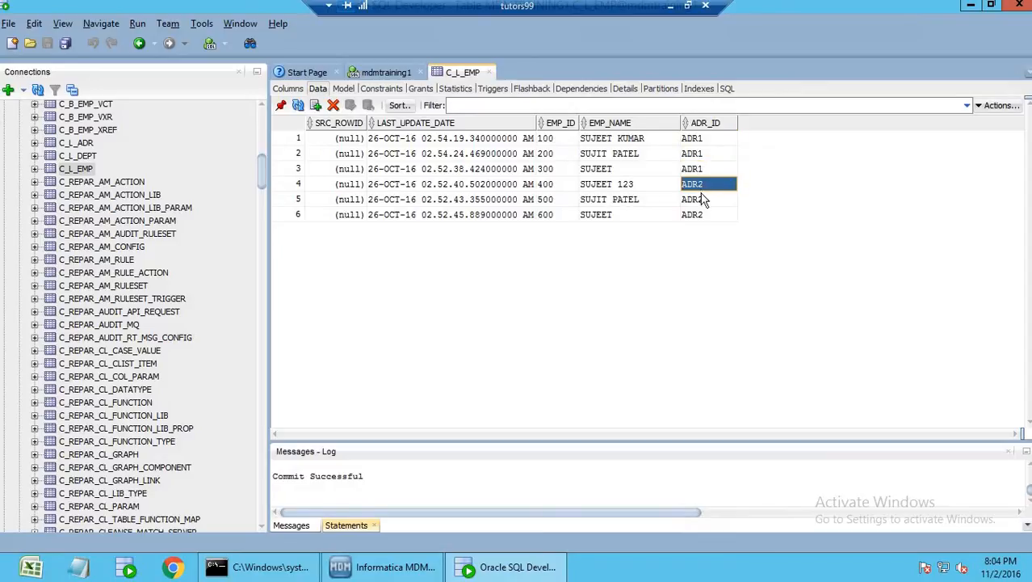
{"action": "left_click", "coordinate": [704, 202]}
{"action": "left_click", "coordinate": [701, 214]}
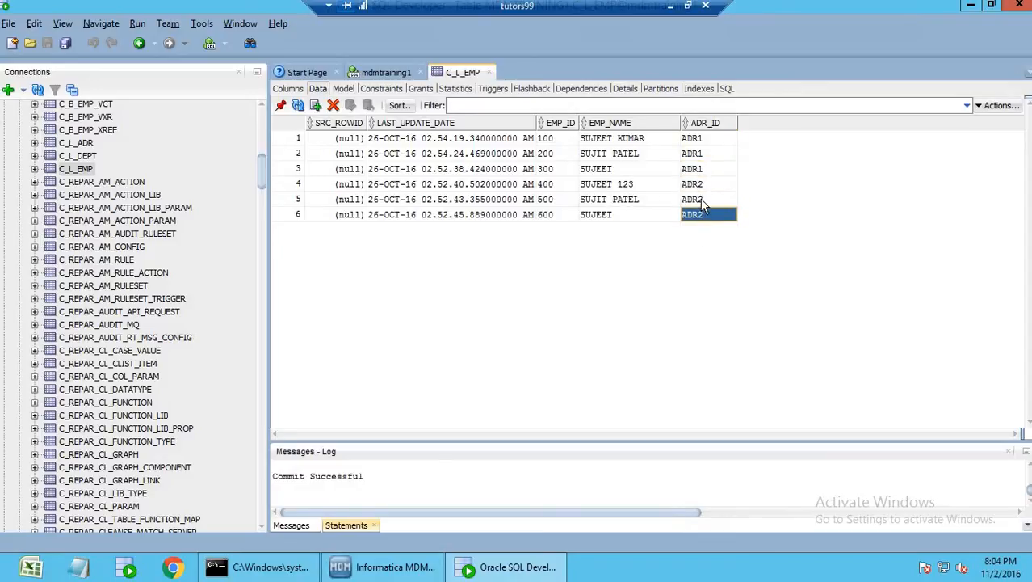
{"action": "left_click", "coordinate": [702, 199]}
{"action": "left_click", "coordinate": [706, 186]}
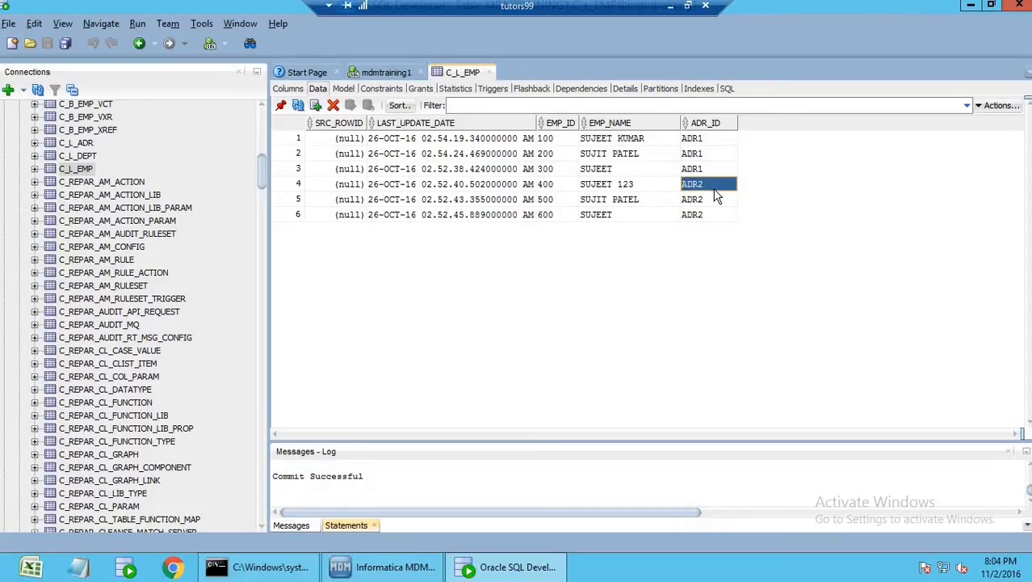
{"action": "left_click", "coordinate": [699, 215]}
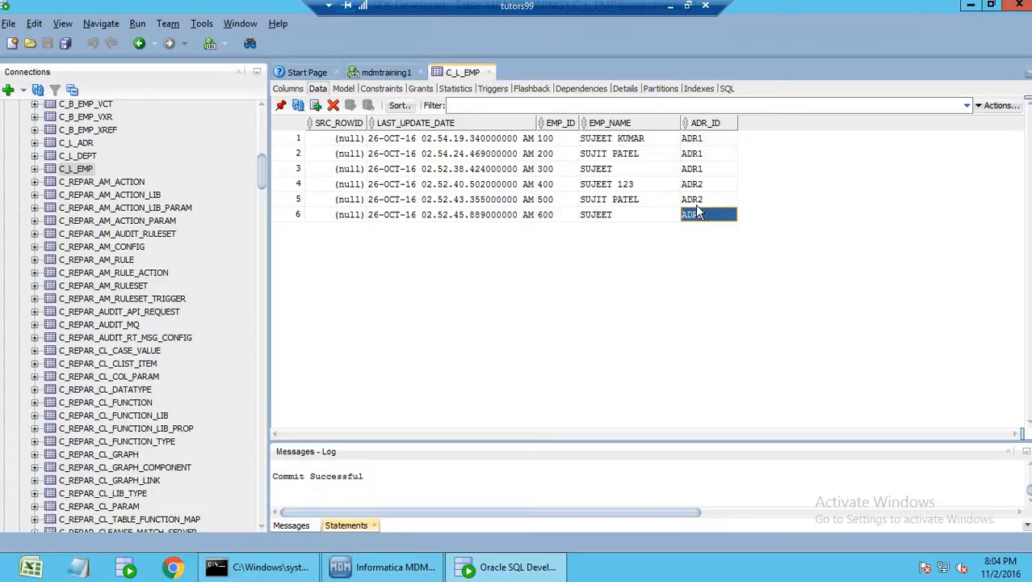
{"action": "left_click", "coordinate": [700, 201]}
{"action": "left_click", "coordinate": [699, 187]}
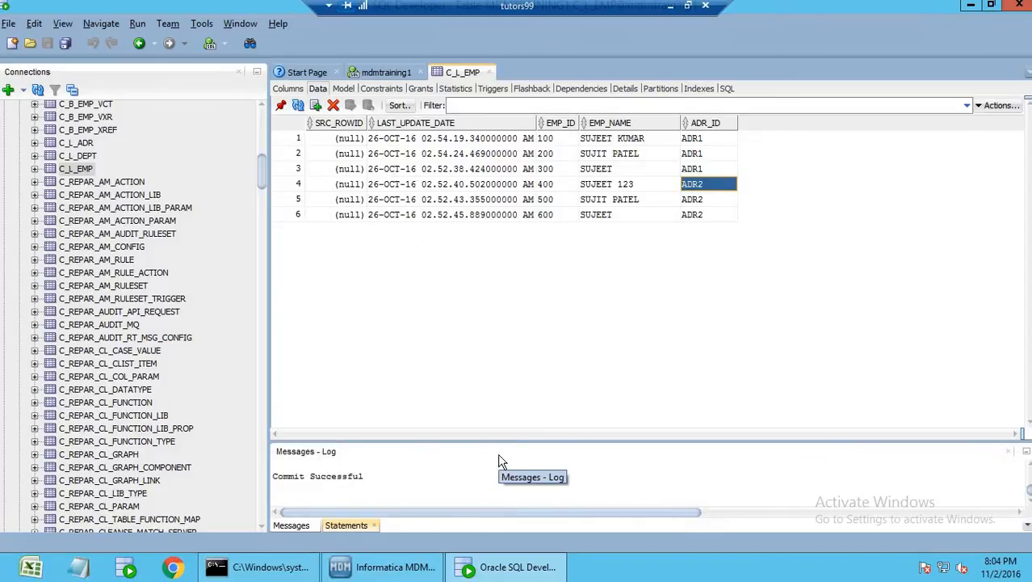
Switch to the Informatica MDM Hub Console, map ADR_ID of L_EMP to ADR_ID of S_EMP_SRC1 in the MP_EMP_SRC1 mapping, and save it
{"action": "left_click", "coordinate": [431, 572]}
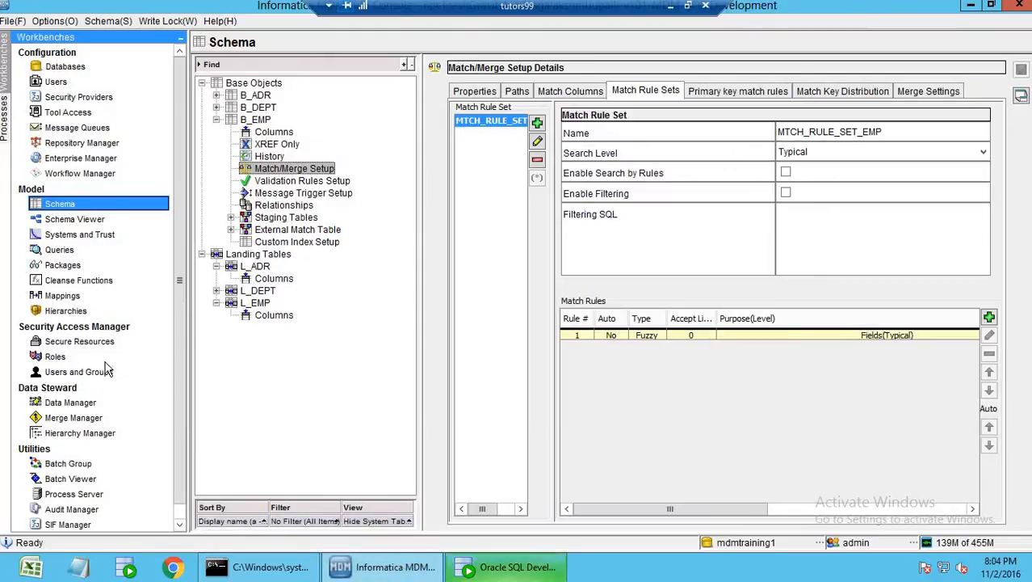
{"action": "left_click", "coordinate": [71, 298]}
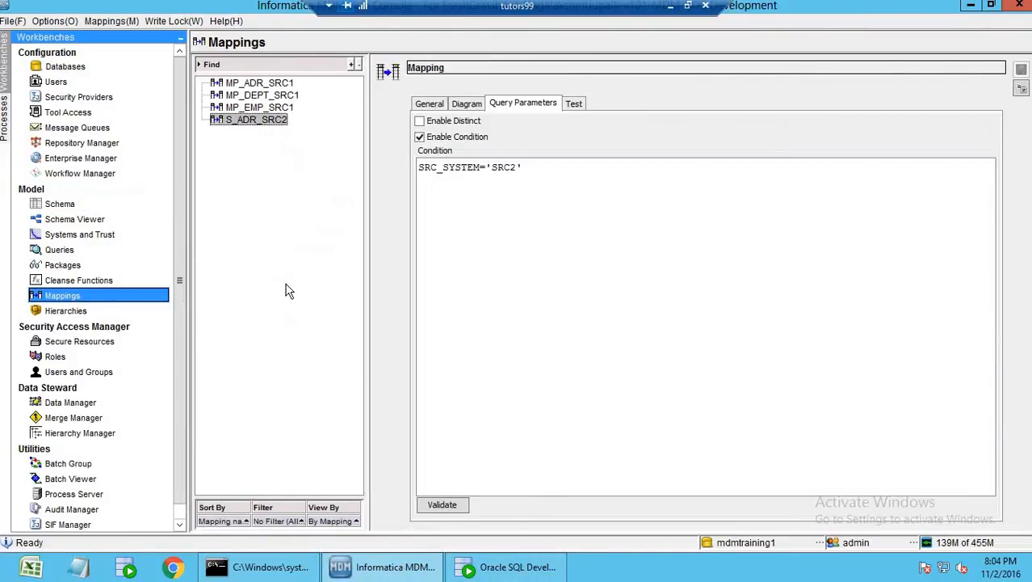
{"action": "left_click", "coordinate": [266, 113]}
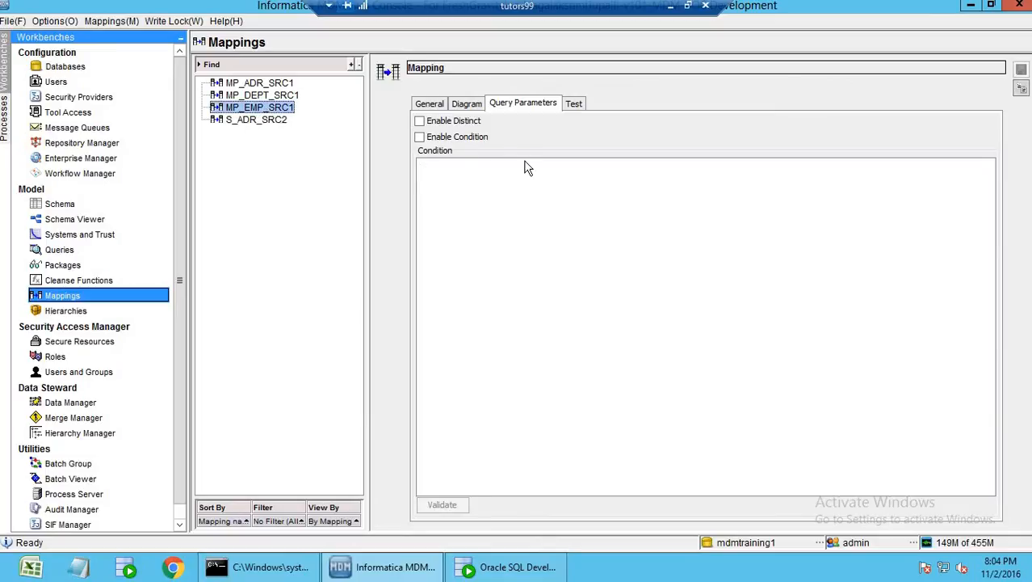
{"action": "left_click", "coordinate": [465, 110]}
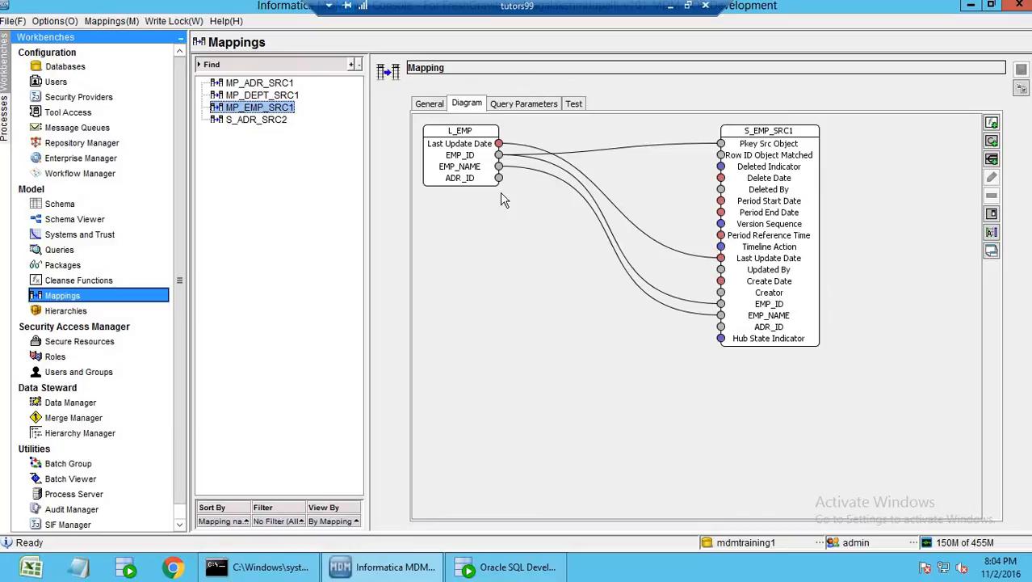
{"action": "mouse_move", "coordinate": [502, 183]}
{"action": "left_mouse_down"}
{"action": "mouse_move", "coordinate": [655, 326]}
{"action": "mouse_move", "coordinate": [719, 330]}
{"action": "left_mouse_up"}
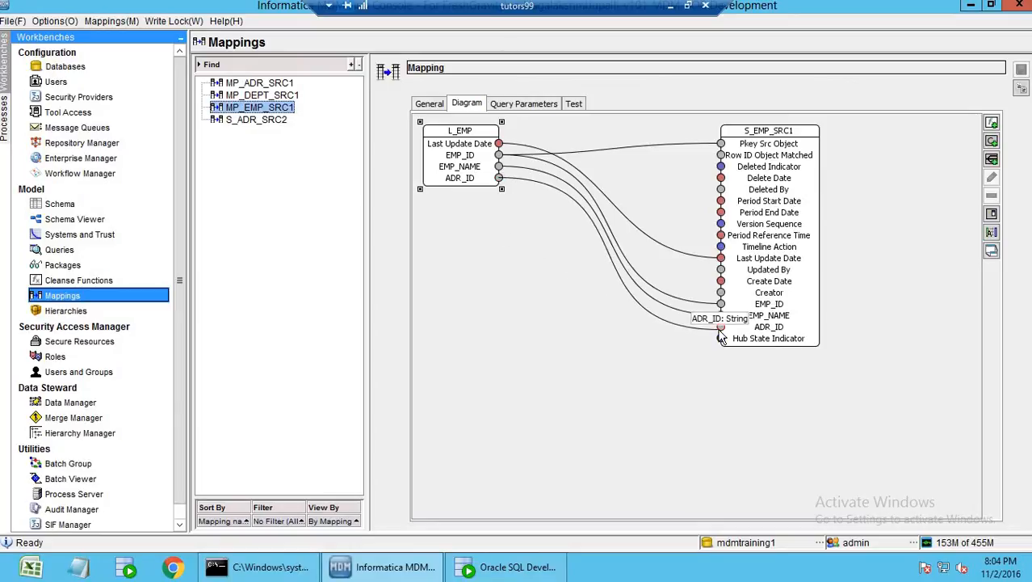
{"action": "left_click", "coordinate": [611, 359]}
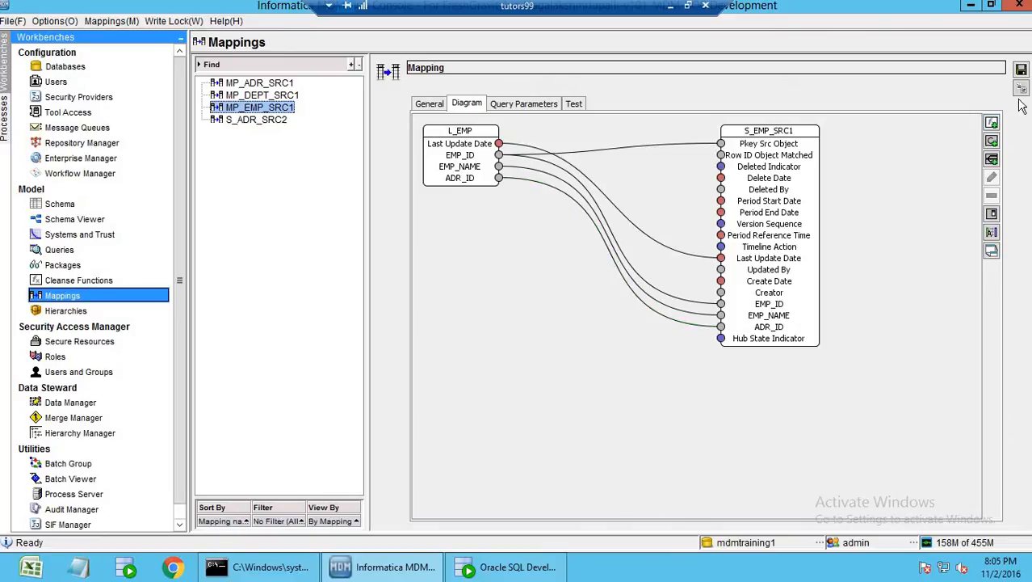
{"action": "left_click", "coordinate": [1021, 70]}
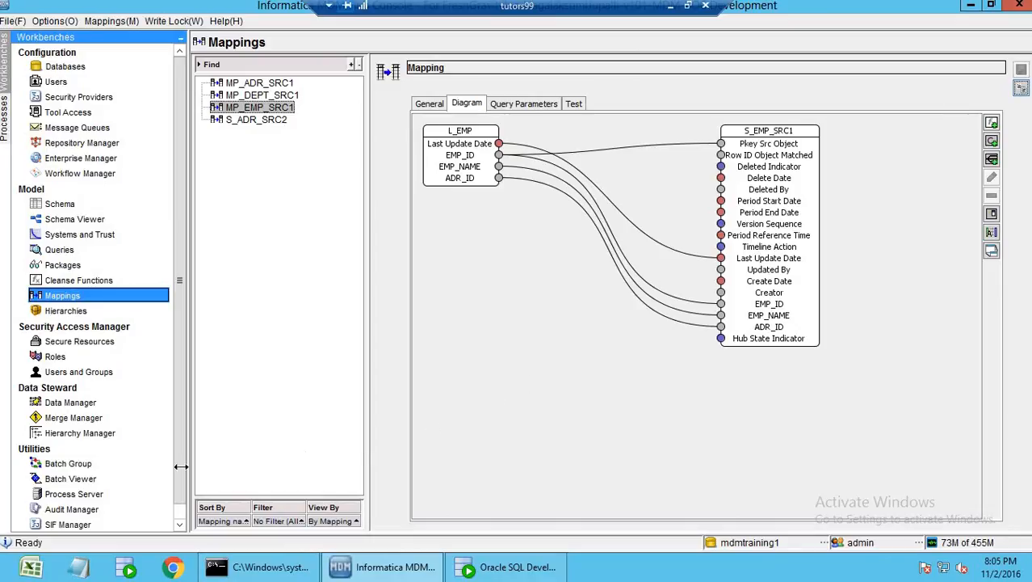
Execute the MP_EMP_SRC1 stage job in the Batch Viewer
{"action": "left_click", "coordinate": [109, 479]}
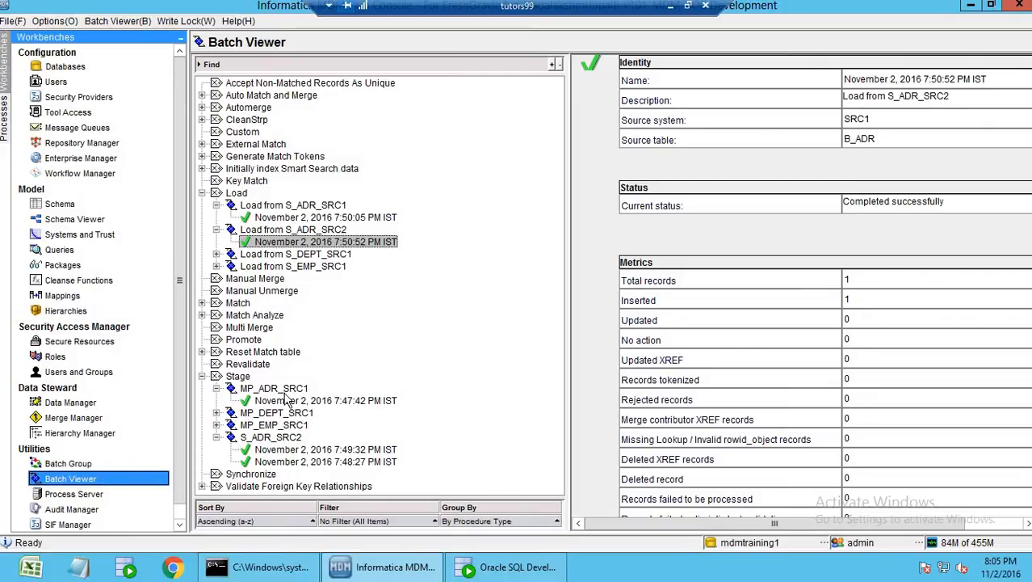
{"action": "left_click", "coordinate": [237, 376]}
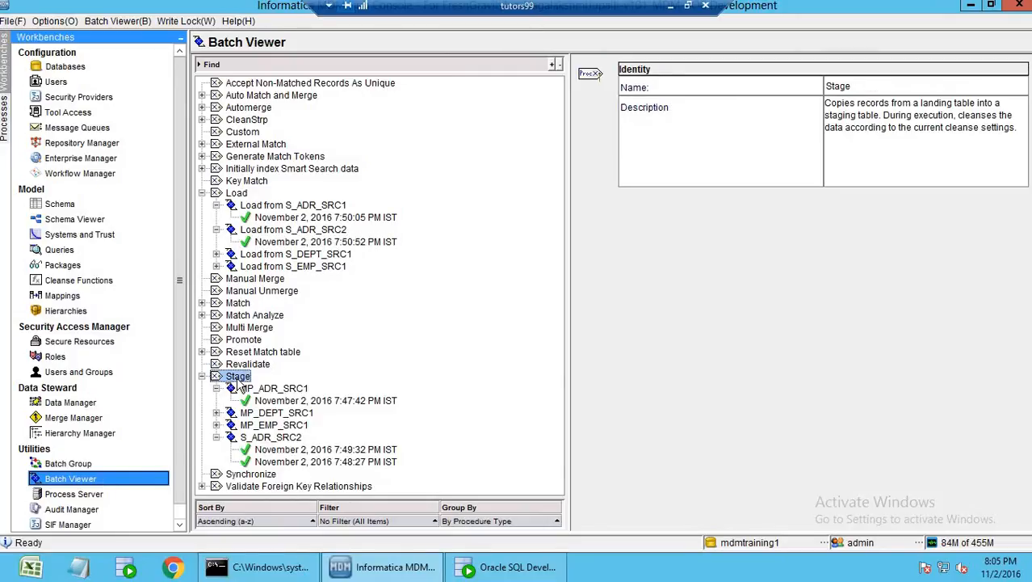
{"action": "double_click", "coordinate": [279, 426]}
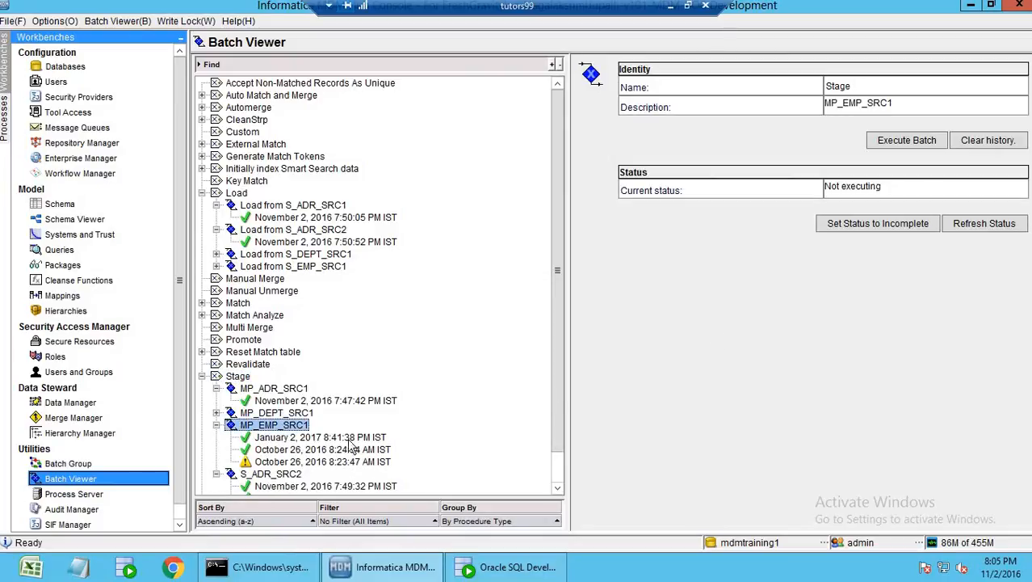
{"action": "left_click", "coordinate": [915, 140]}
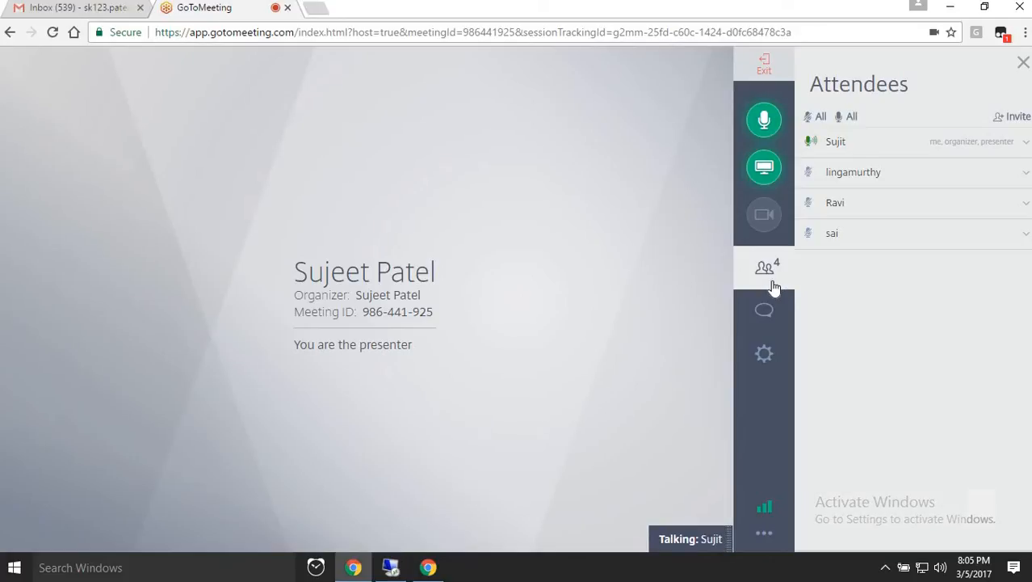
{"action": "left_click", "coordinate": [766, 284]}
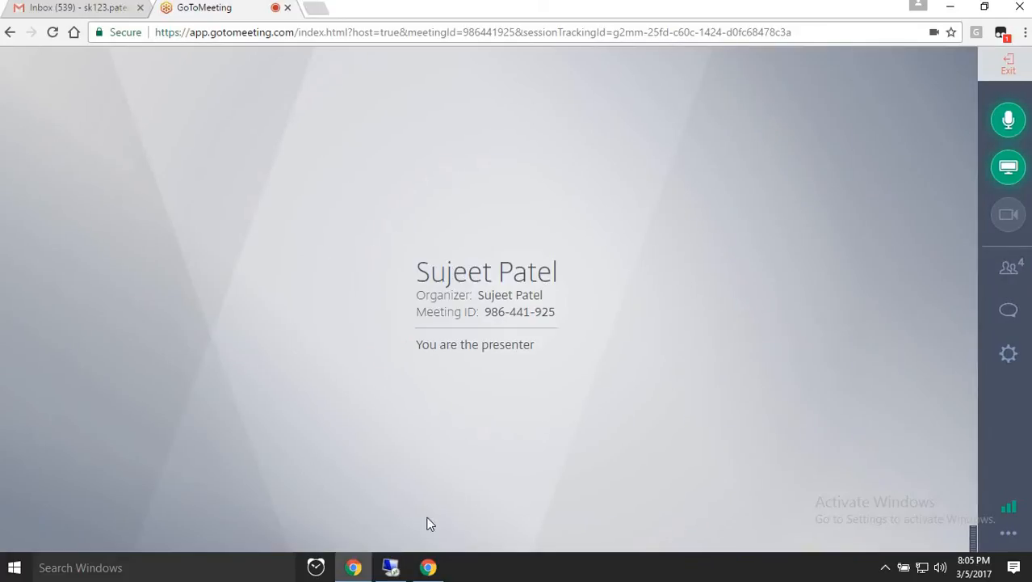
{"action": "left_click", "coordinate": [390, 567]}
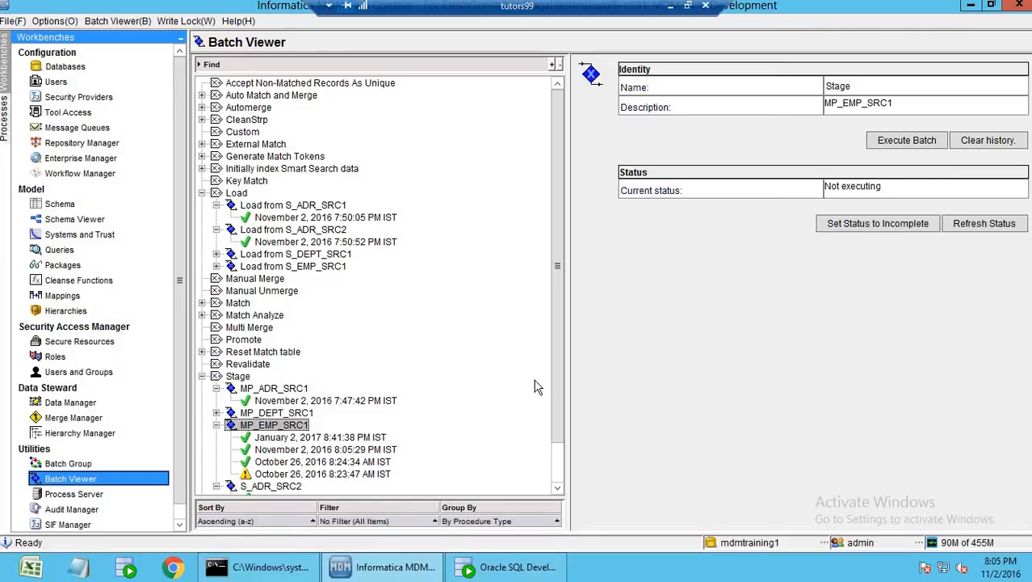
Examine the status and metrics of the MP_EMP_SRC1 stage run dated January 2, 2017
{"action": "scroll", "coordinate": [554, 392], "scroll_direction": "down", "scroll_amount": 1}
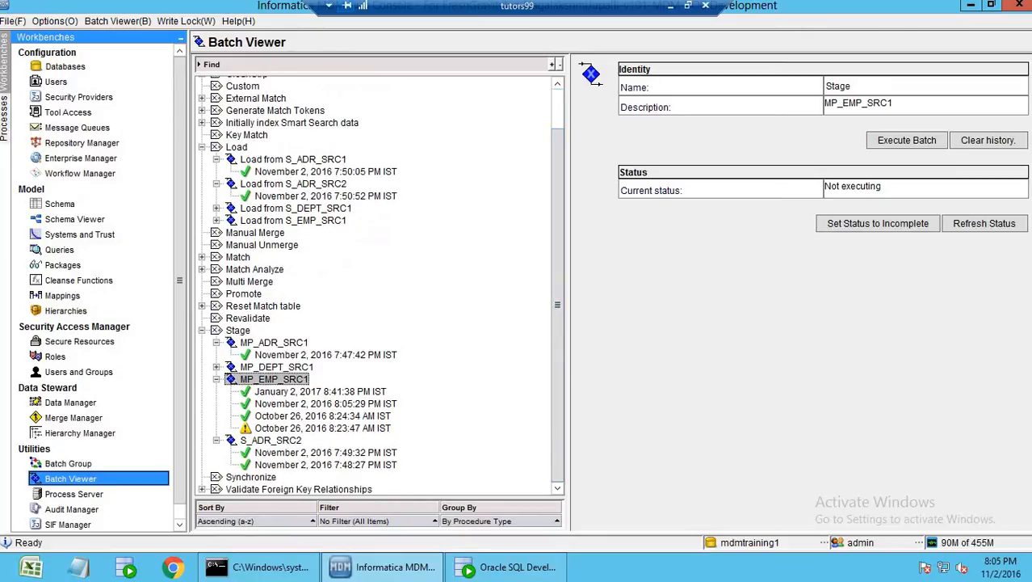
{"action": "mouse_move", "coordinate": [1001, 574]}
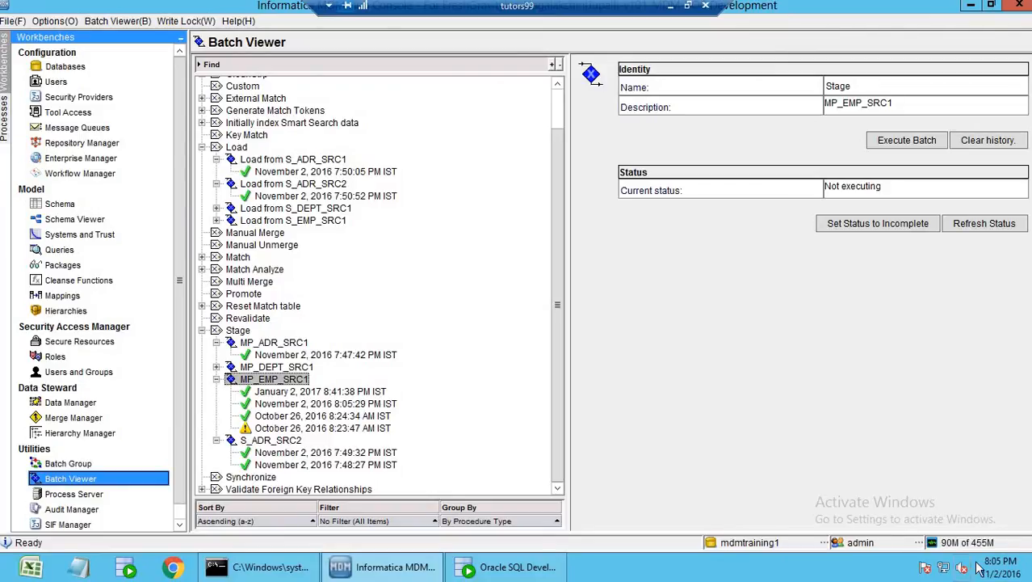
{"action": "left_click", "coordinate": [338, 393]}
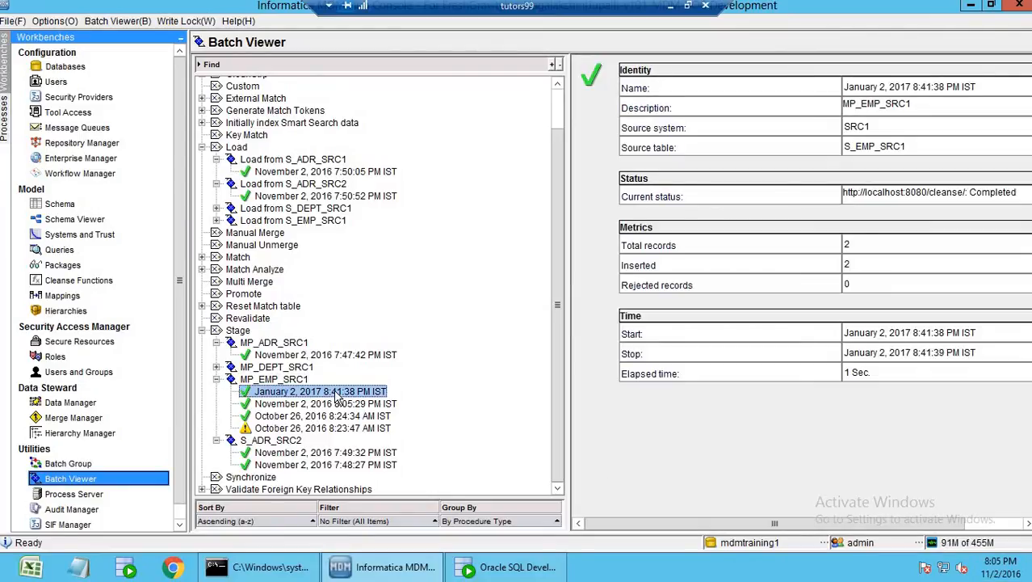
Check the inserted count of the stage run, then switch to Oracle SQL Developer and examine the C_S_EMP_SRC1 data through the ADR_ID column
{"action": "double_click", "coordinate": [847, 264]}
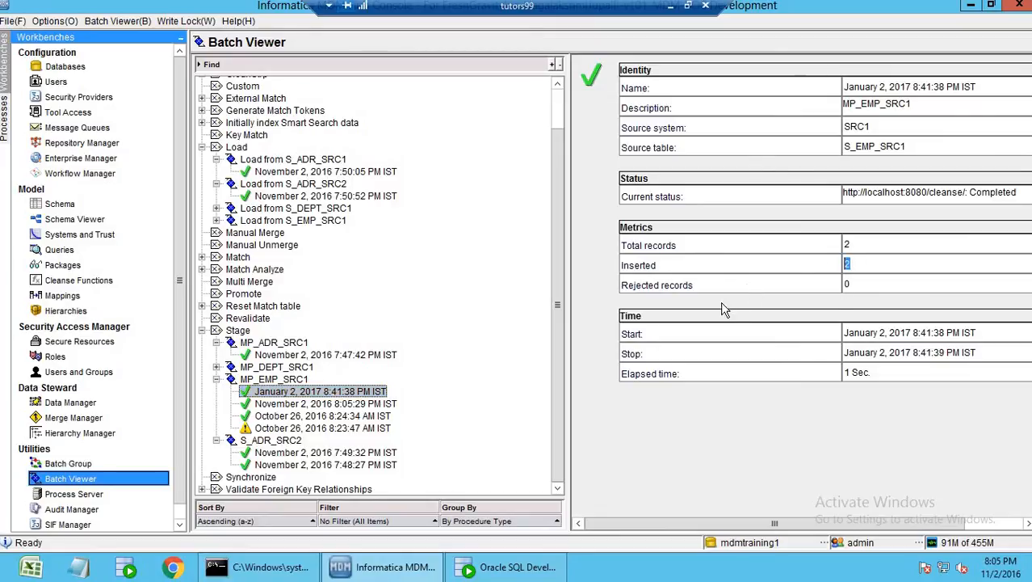
{"action": "left_click", "coordinate": [483, 568]}
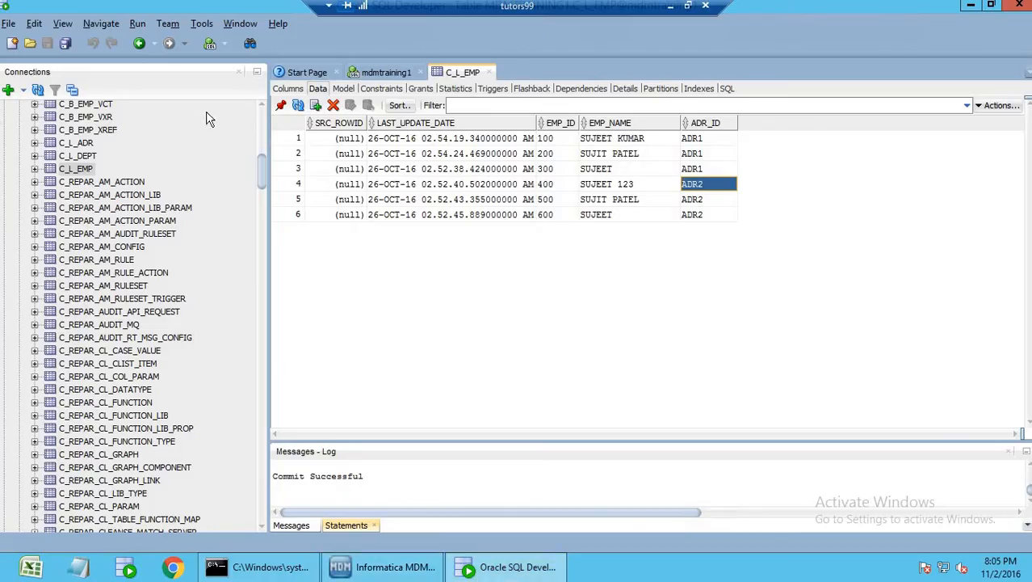
{"action": "left_click_drag", "start_coordinate": [263, 374], "coordinate": [257, 472]}
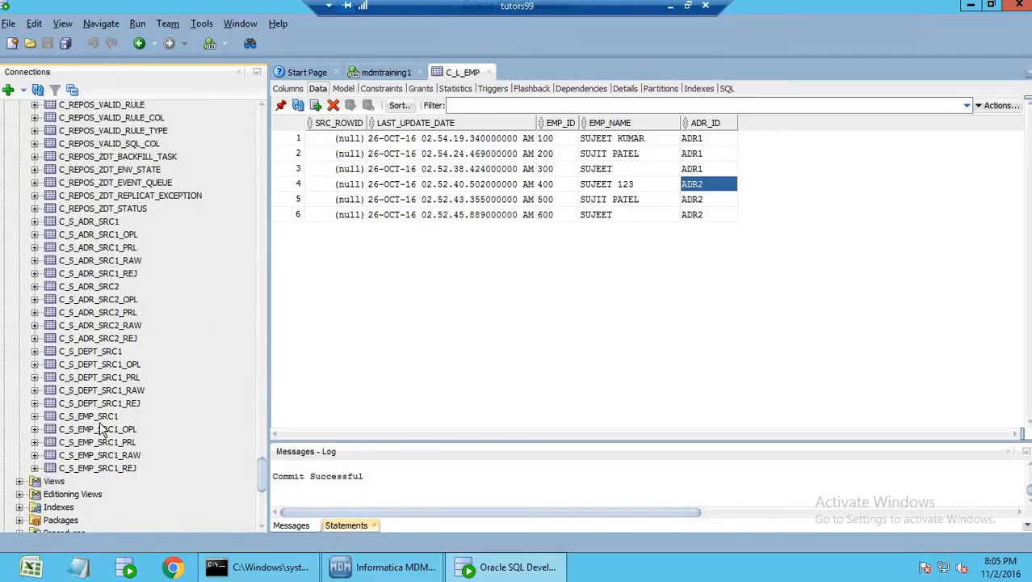
{"action": "left_click", "coordinate": [95, 417]}
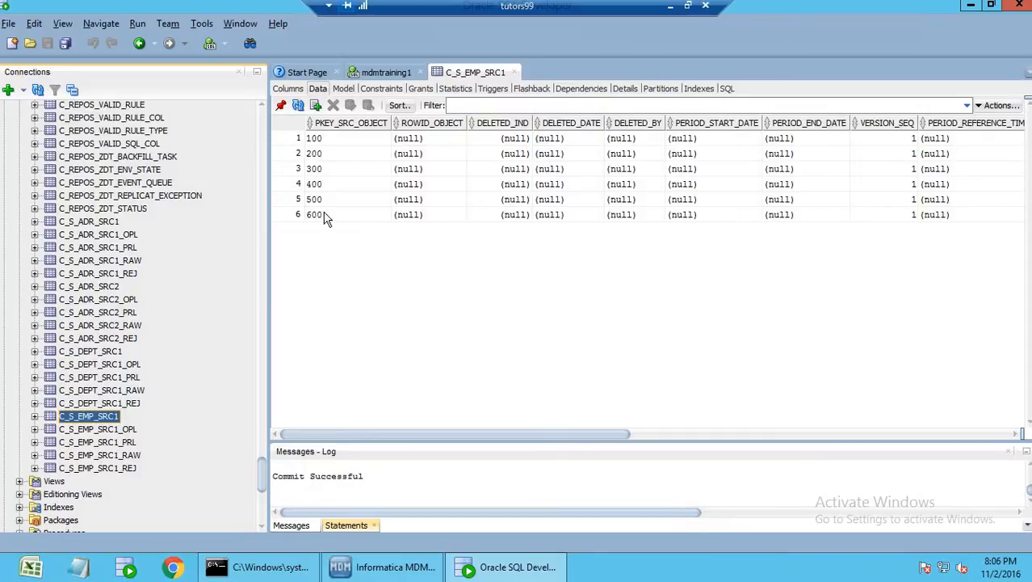
{"action": "left_click_drag", "start_coordinate": [521, 441], "coordinate": [961, 450]}
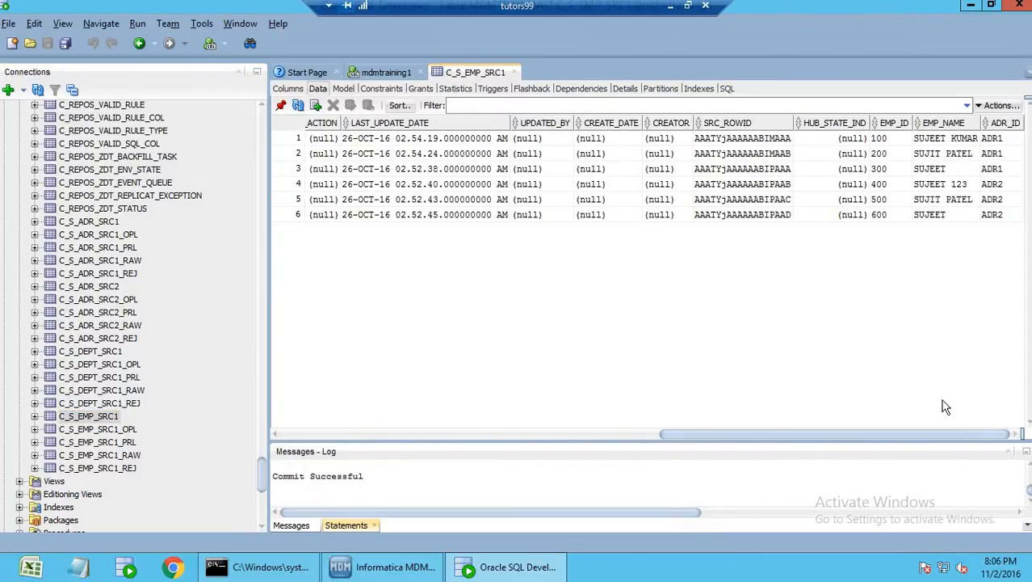
Switch to the Informatica MDM Hub Console and compare the metrics of the MP_EMP_SRC1 stage runs from October 26 and November 2, 2016
{"action": "left_click", "coordinate": [387, 569]}
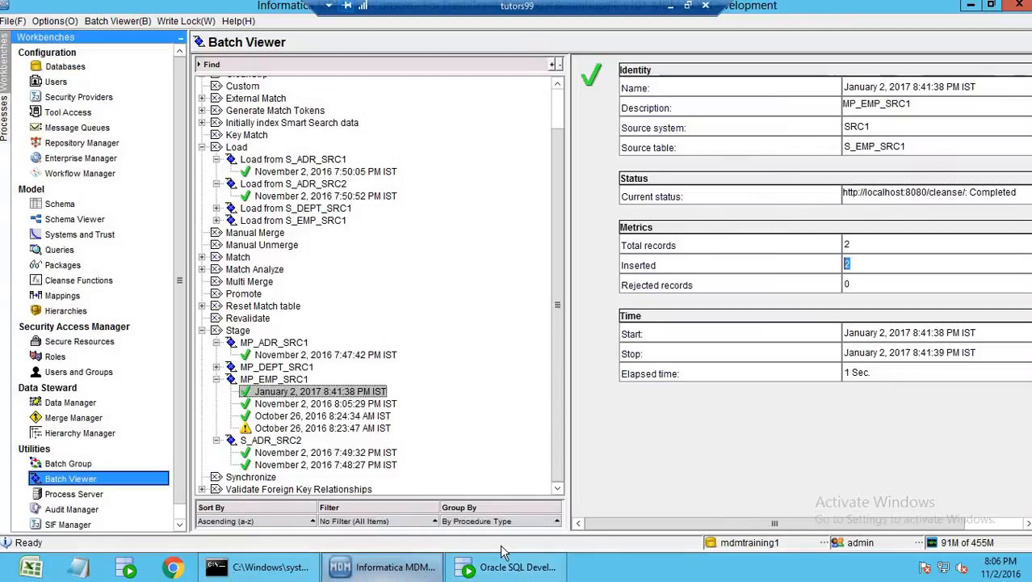
{"action": "left_click", "coordinate": [300, 404]}
{"action": "left_click", "coordinate": [308, 417]}
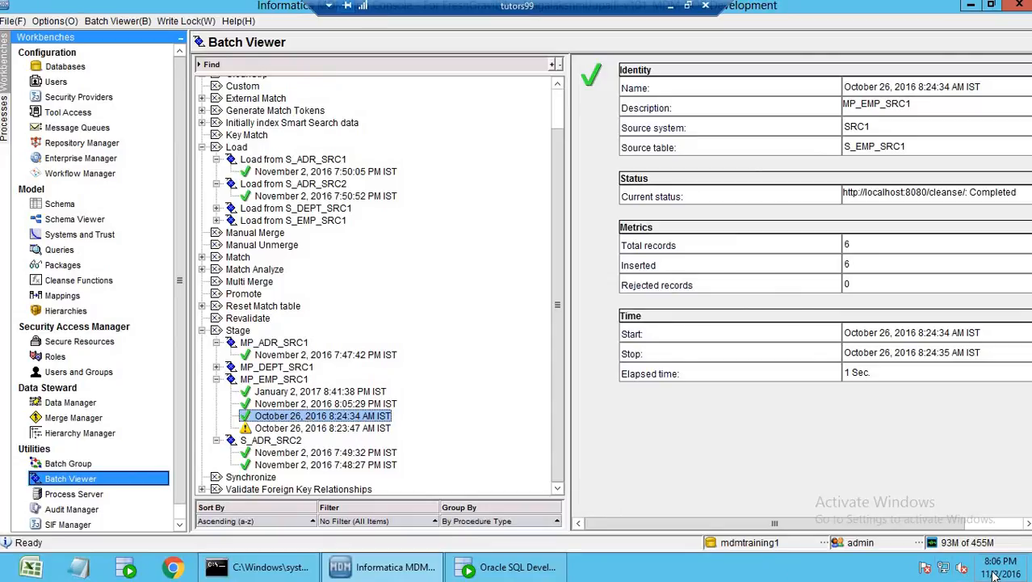
{"action": "mouse_move", "coordinate": [996, 575]}
{"action": "left_click", "coordinate": [306, 404]}
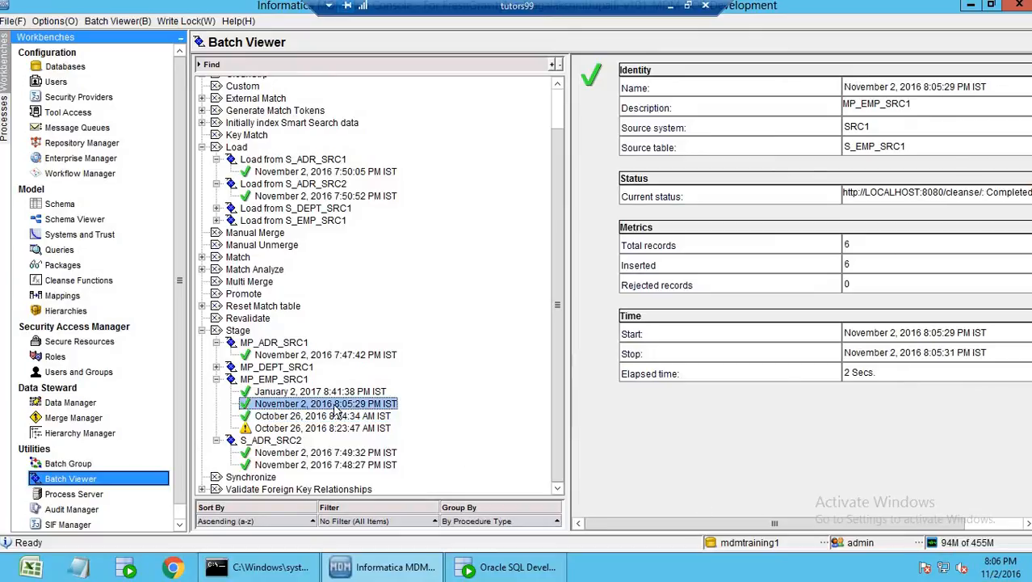
{"action": "left_click_drag", "start_coordinate": [862, 266], "coordinate": [825, 271]}
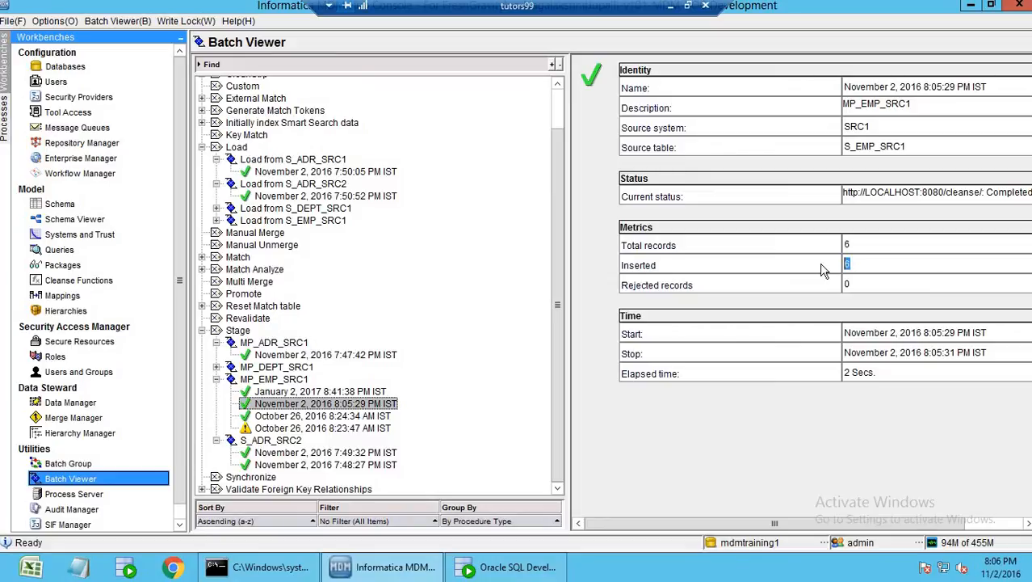
Switch to Oracle SQL Developer and examine the ADR_ID values of the staged employee rows in C_S_EMP_SRC1
{"action": "left_click", "coordinate": [471, 574]}
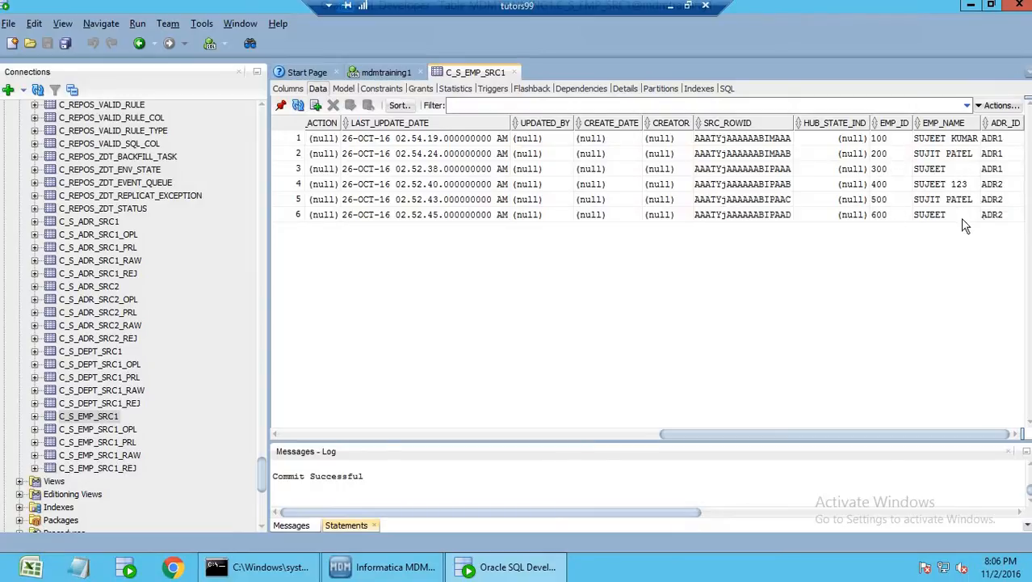
{"action": "left_click", "coordinate": [1005, 215]}
{"action": "left_click", "coordinate": [1003, 199]}
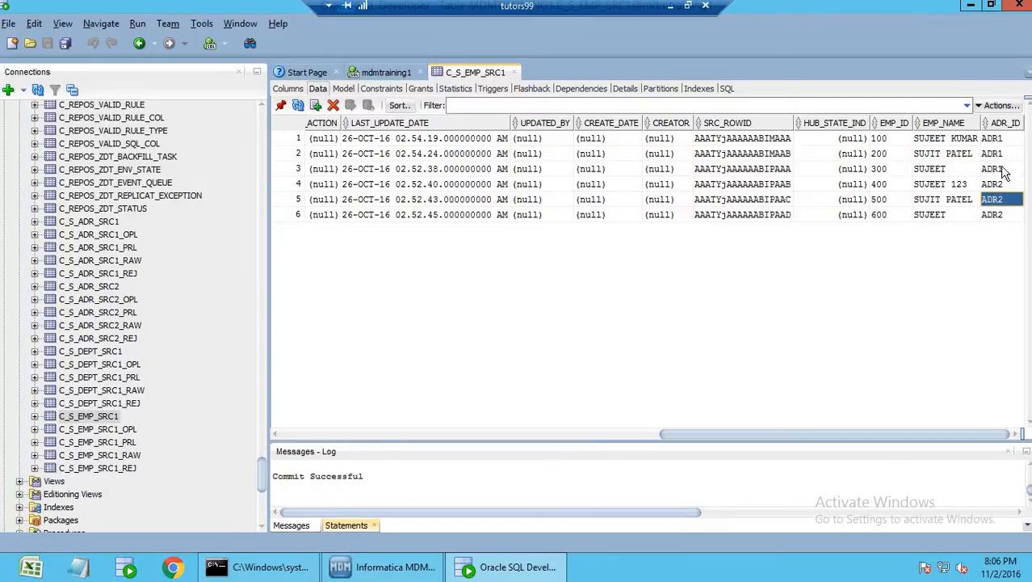
{"action": "left_click", "coordinate": [1000, 169]}
{"action": "left_click", "coordinate": [1000, 153]}
{"action": "left_click", "coordinate": [1002, 185]}
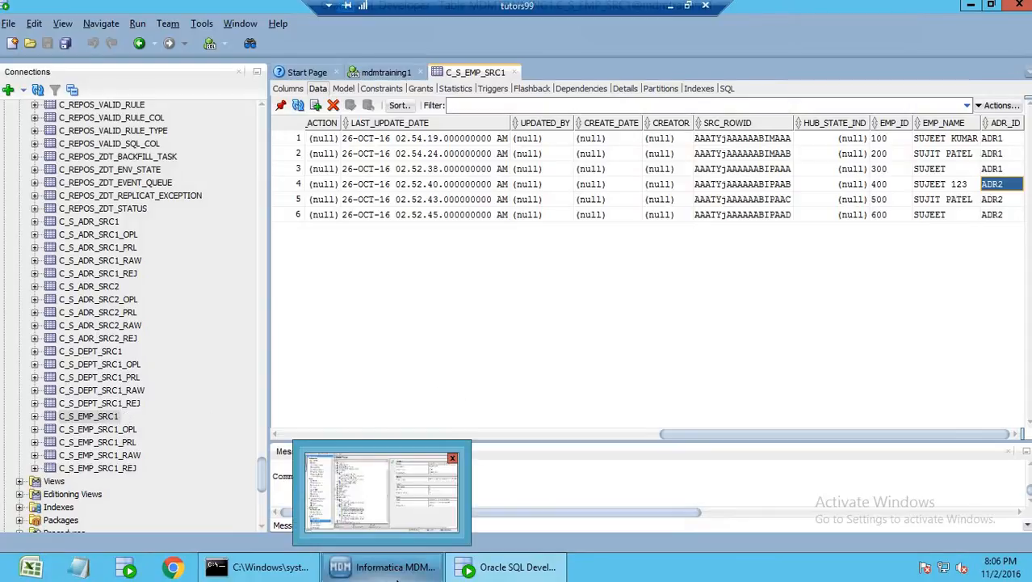
Switch to the Informatica MDM Hub Console and review the fuzzy match rule in MTCH_RULE_SET_EMP of B_EMP in the Schema tool
{"action": "left_click", "coordinate": [396, 569]}
{"action": "left_click", "coordinate": [76, 204]}
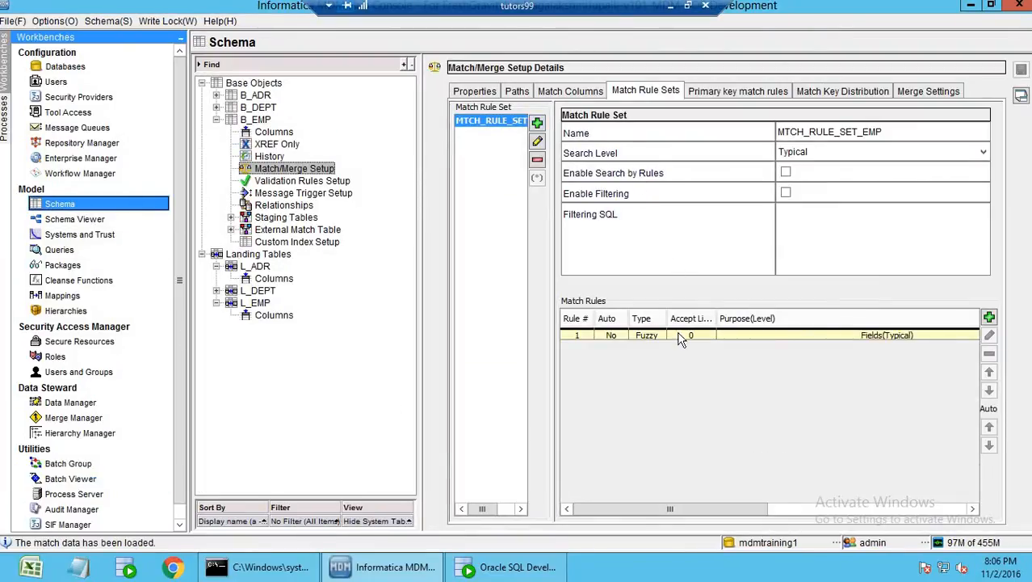
{"action": "left_click", "coordinate": [680, 343]}
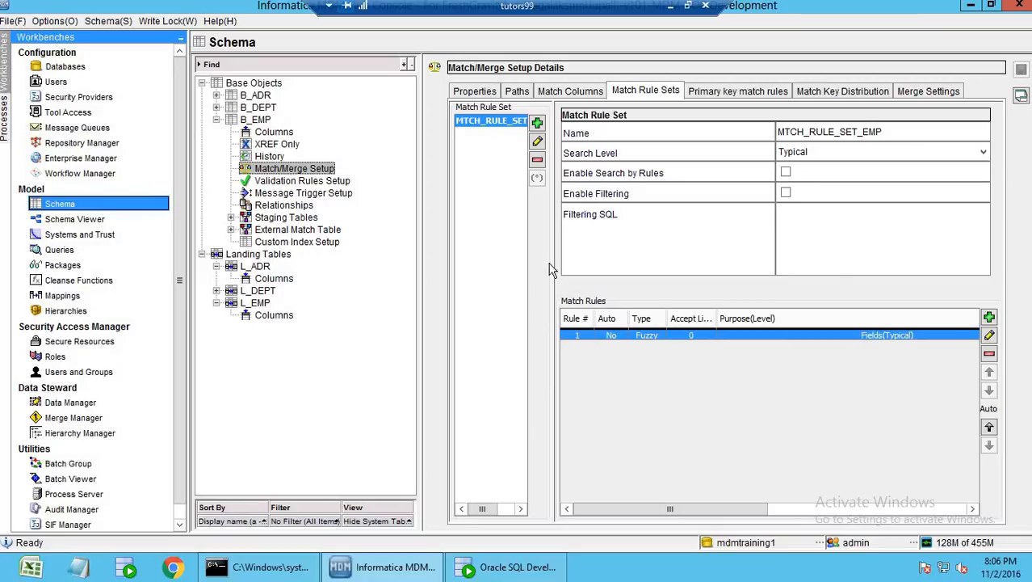
Execute the Load from S_EMP_SRC1 job in the Batch Viewer and check the metrics of its run
{"action": "left_click", "coordinate": [85, 478]}
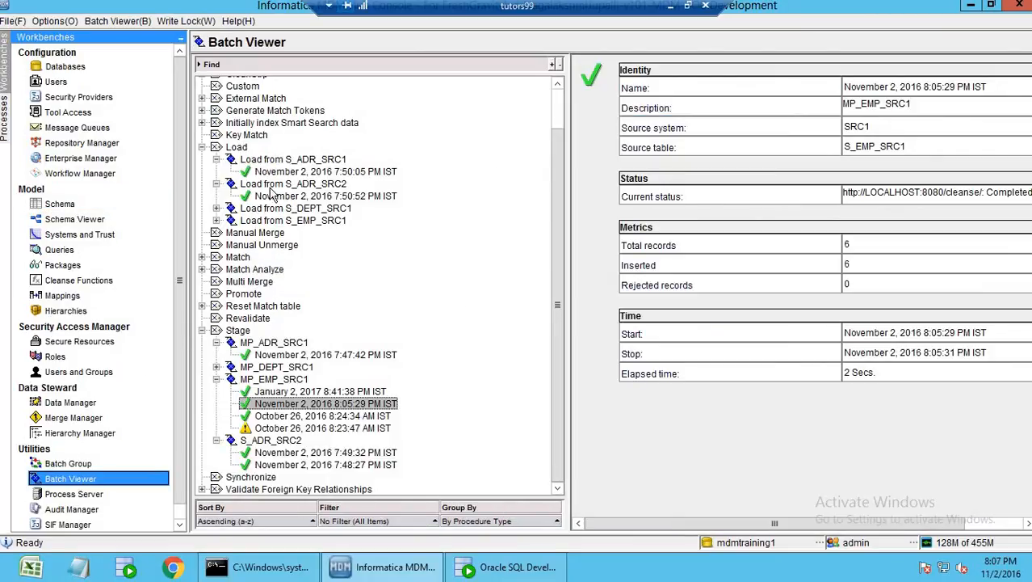
{"action": "double_click", "coordinate": [313, 221]}
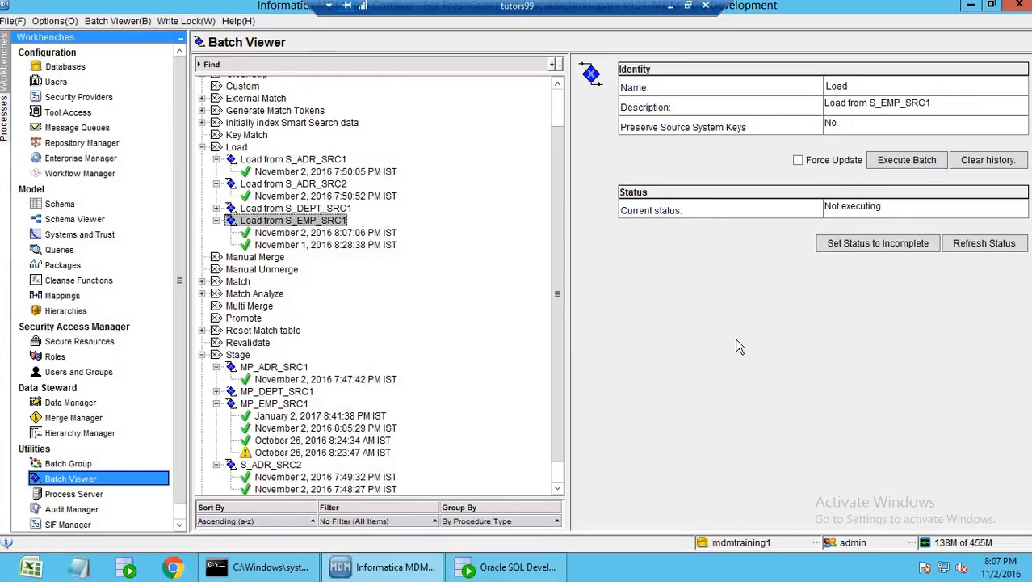
{"action": "left_click", "coordinate": [362, 234]}
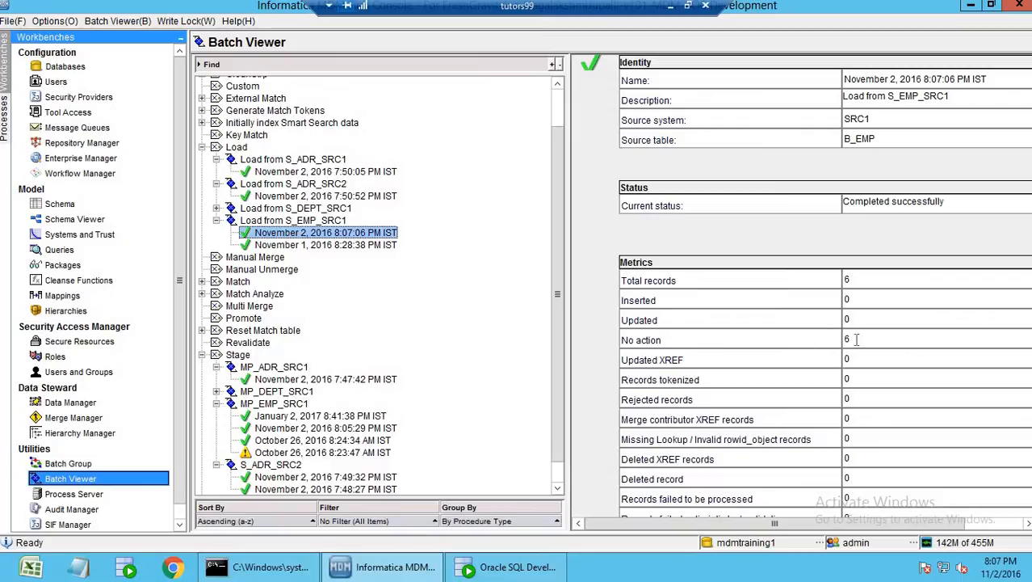
{"action": "left_click_drag", "start_coordinate": [820, 339], "coordinate": [810, 343]}
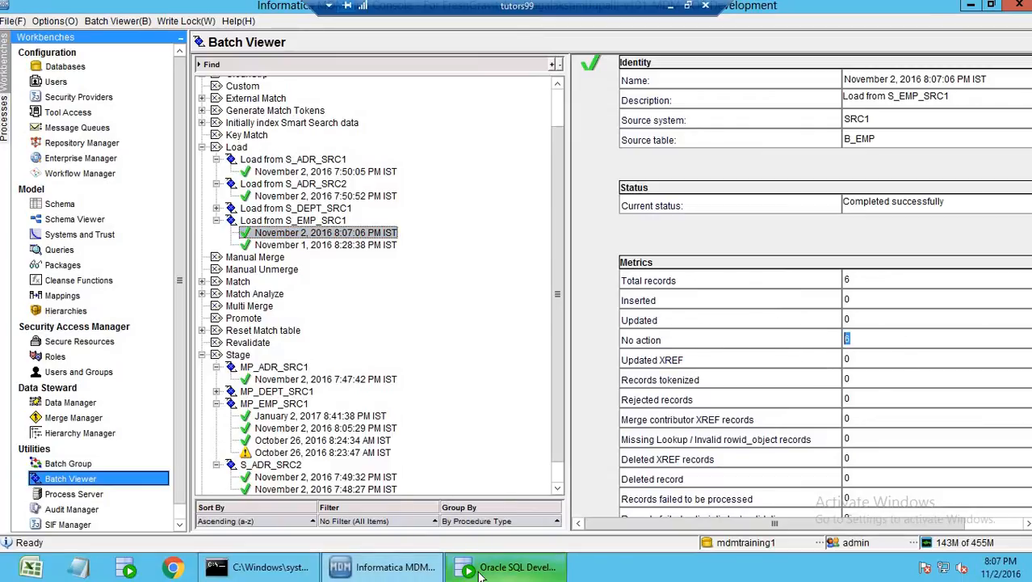
Switch to Oracle SQL Developer and examine the last update dates of the records in the C_B_EMP table
{"action": "mouse_move", "coordinate": [483, 572]}
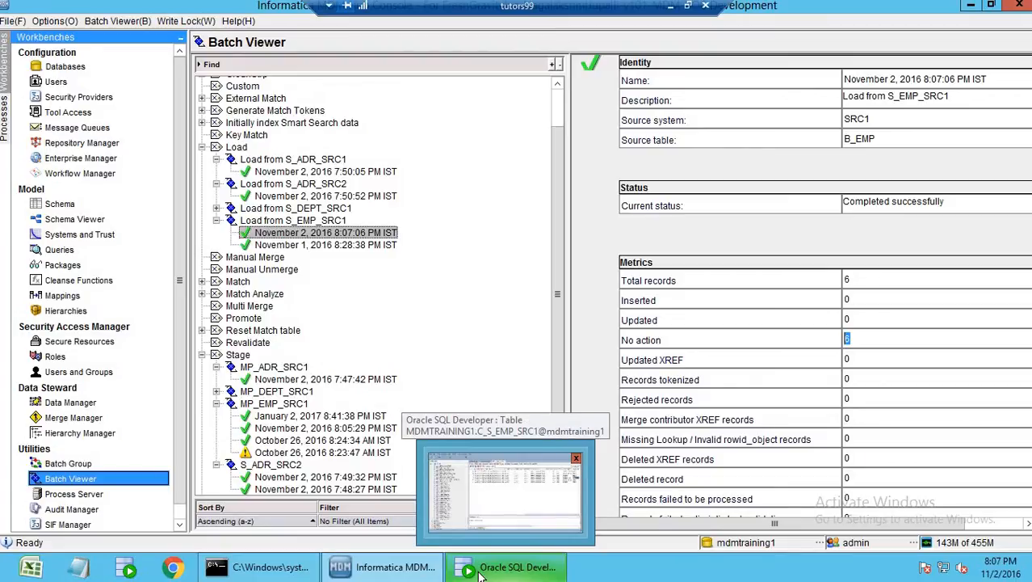
{"action": "left_click", "coordinate": [479, 572]}
{"action": "left_click_drag", "start_coordinate": [262, 474], "coordinate": [248, 127]}
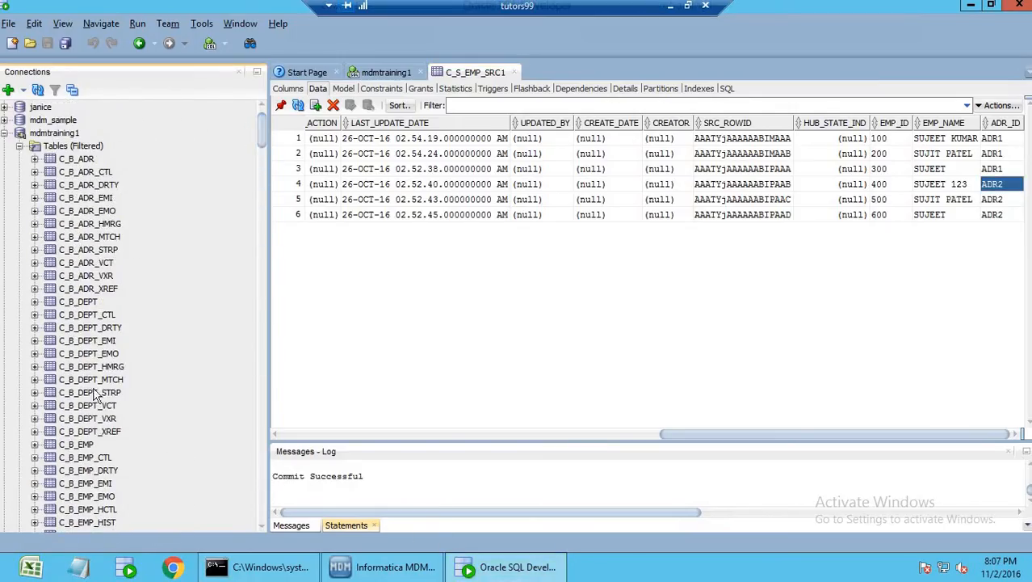
{"action": "left_click", "coordinate": [80, 445]}
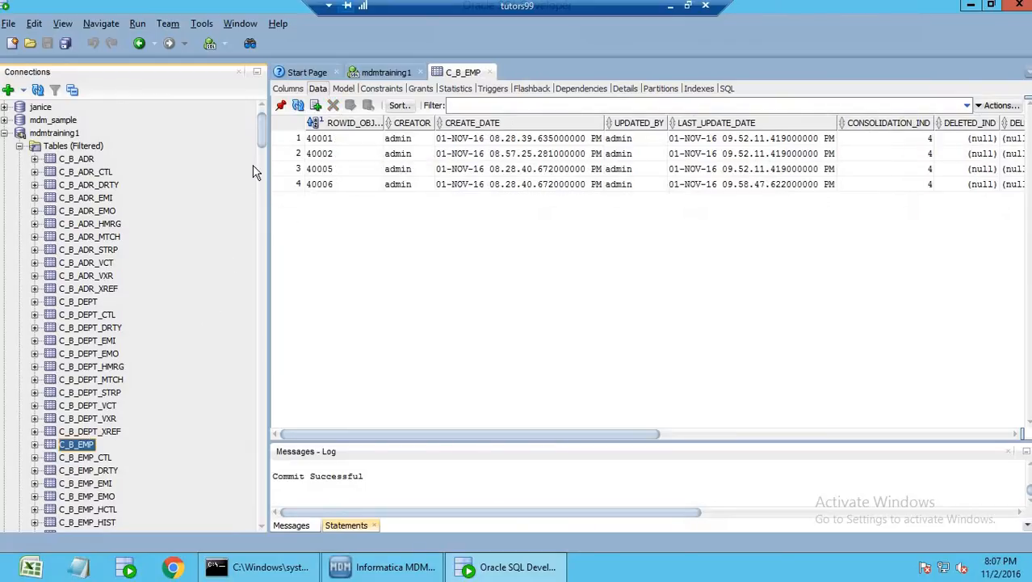
{"action": "left_click", "coordinate": [704, 187]}
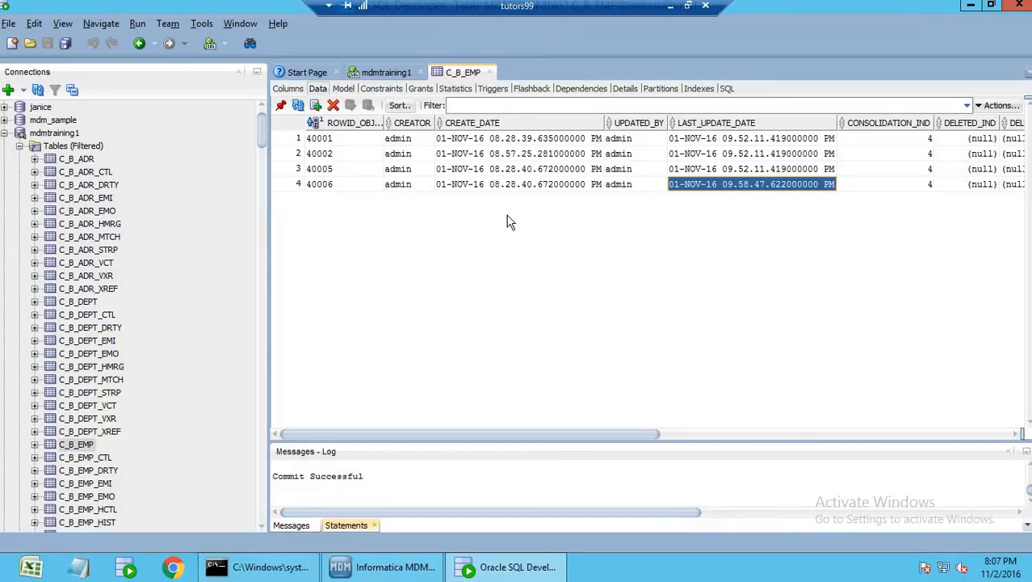
Delete all four rows from the C_B_EMP table and commit the changes
{"action": "scroll", "coordinate": [261, 138], "scroll_direction": "down", "scroll_amount": 2}
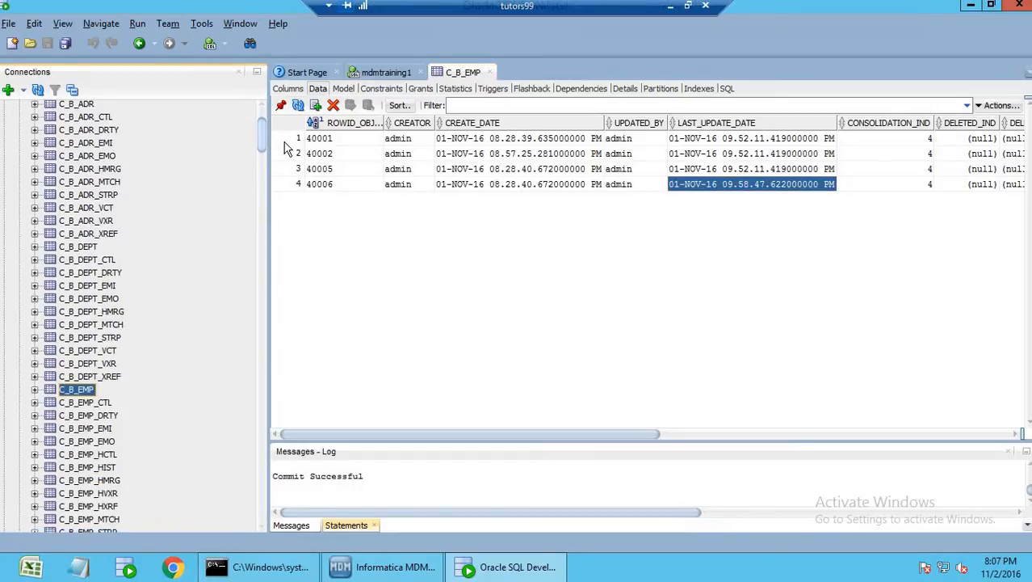
{"action": "left_click", "coordinate": [317, 138]}
{"action": "left_click", "coordinate": [333, 106]}
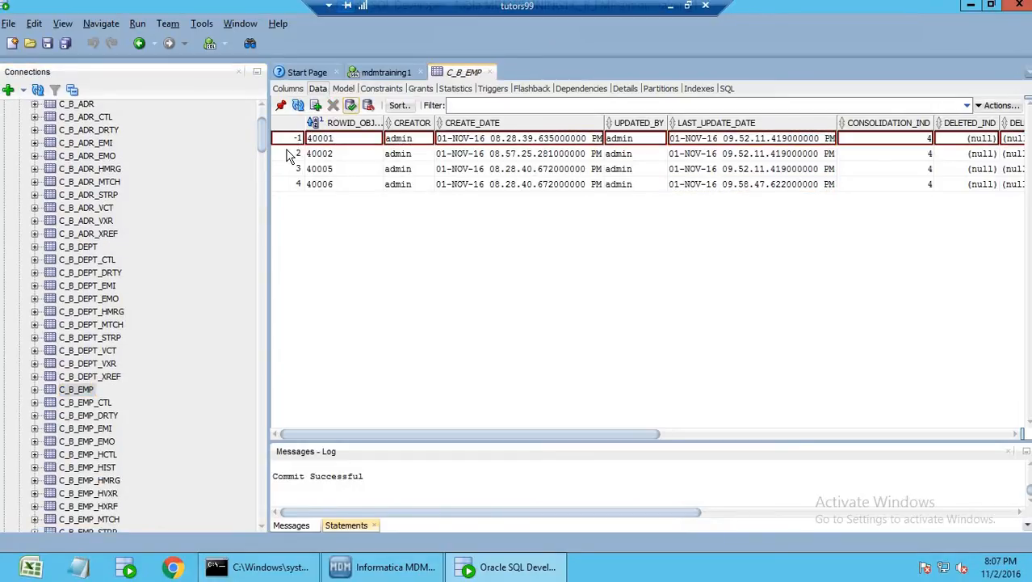
{"action": "left_click", "coordinate": [292, 154]}
{"action": "left_click", "coordinate": [333, 106]}
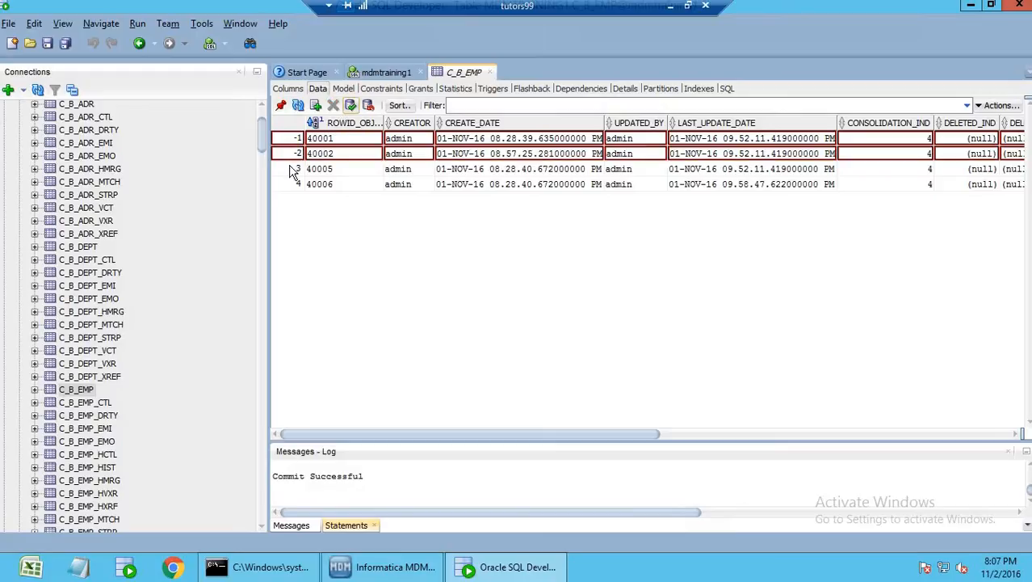
{"action": "left_click", "coordinate": [292, 169]}
{"action": "left_click", "coordinate": [333, 106]}
{"action": "left_click", "coordinate": [293, 185]}
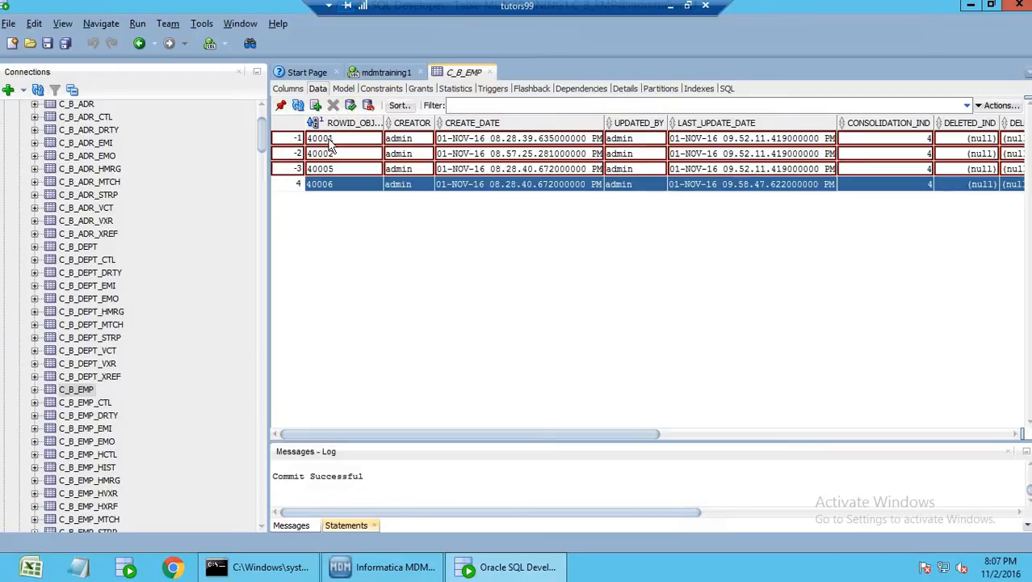
{"action": "left_click", "coordinate": [332, 106]}
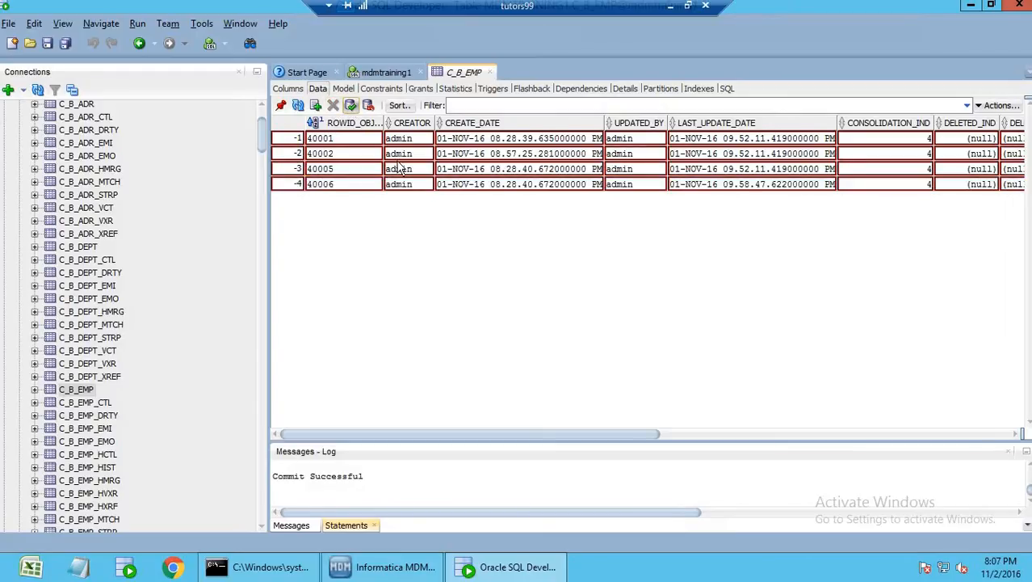
{"action": "left_click", "coordinate": [351, 106]}
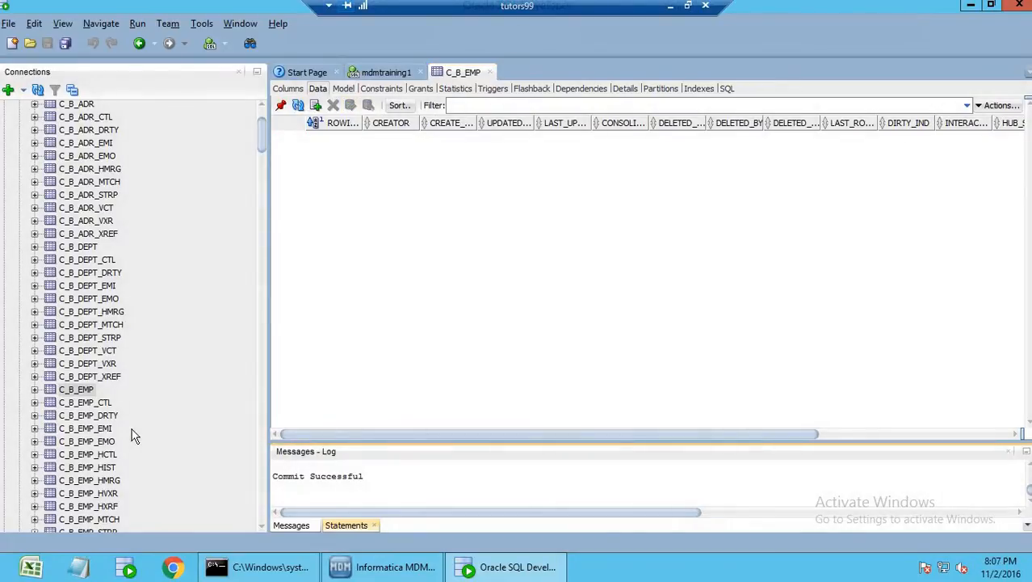
Truncate the C_B_EMP_XREF table with the drop storage option
{"action": "mouse_move", "coordinate": [263, 158]}
{"action": "left_mouse_down"}
{"action": "mouse_move", "coordinate": [263, 176]}
{"action": "mouse_move", "coordinate": [262, 158]}
{"action": "left_mouse_up"}
{"action": "left_click", "coordinate": [111, 305]}
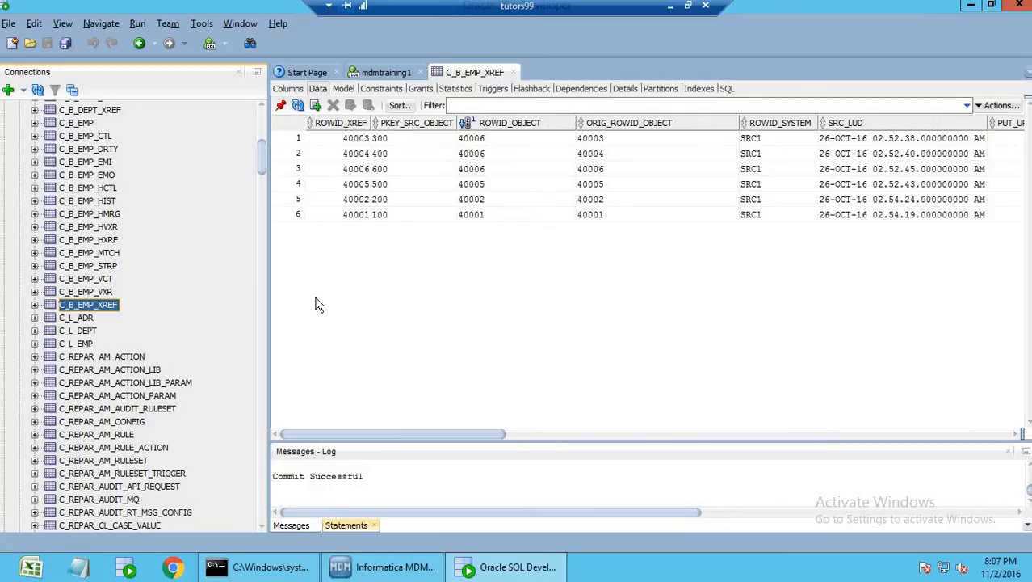
{"action": "right_click", "coordinate": [114, 307]}
{"action": "mouse_move", "coordinate": [226, 336]}
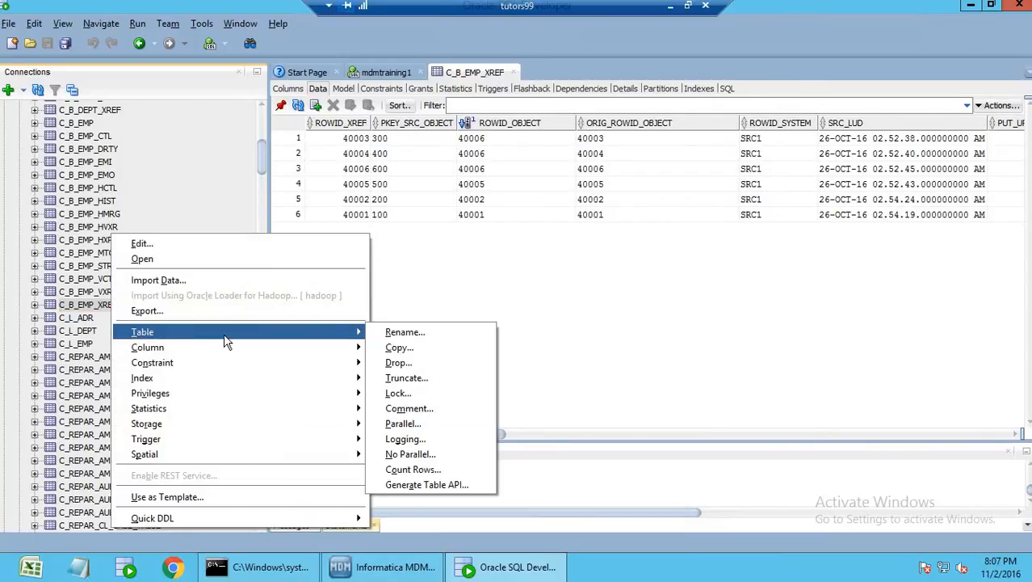
{"action": "left_click", "coordinate": [410, 383]}
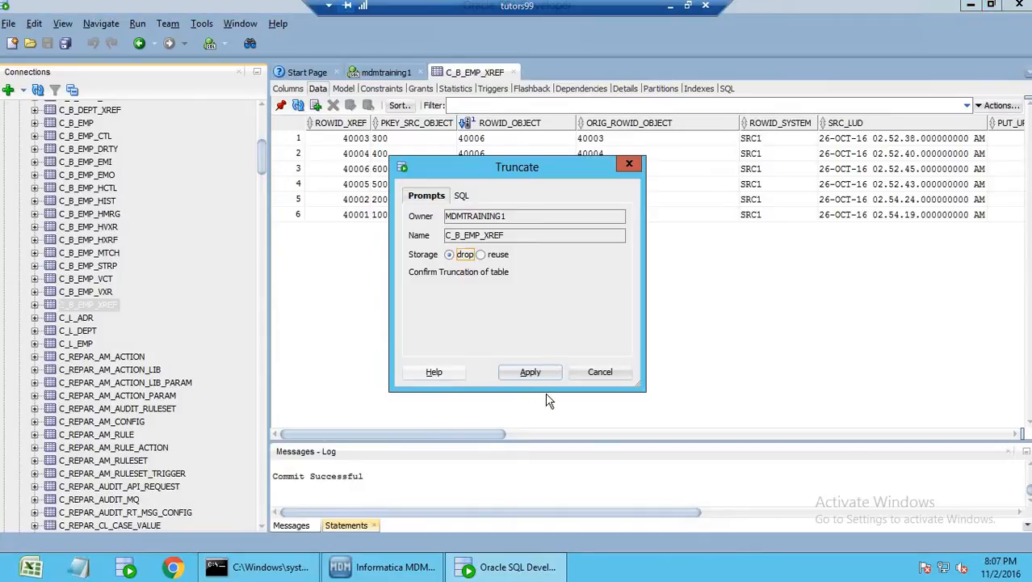
{"action": "left_click", "coordinate": [532, 373]}
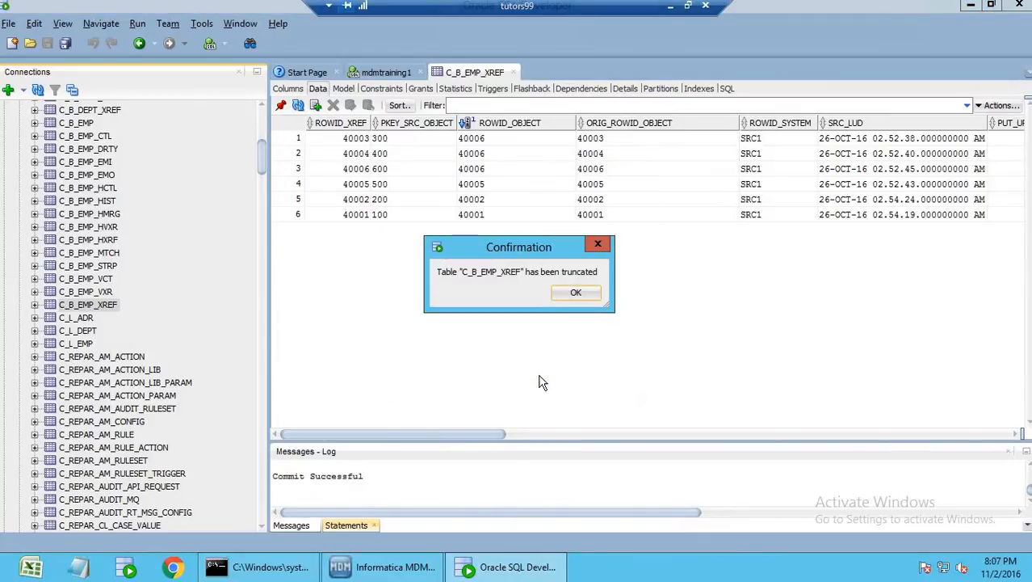
{"action": "left_click", "coordinate": [578, 294]}
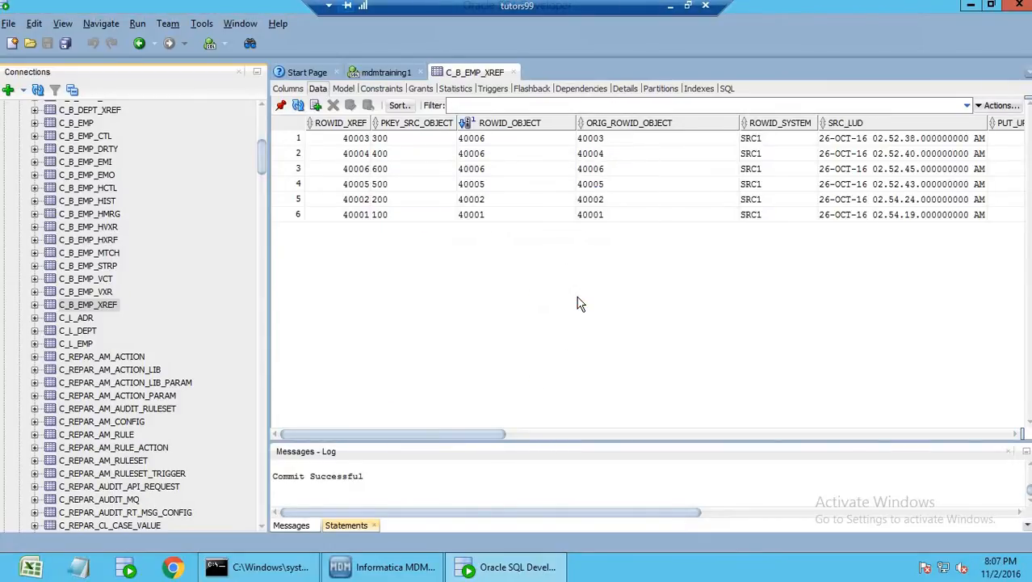
Check the data of the C_B_DEPT_XREF, C_B_EMP, C_B_EMP_XREF, C_B_EMP_STRP and C_B_EMP_MTCH tables
{"action": "left_click", "coordinate": [117, 395]}
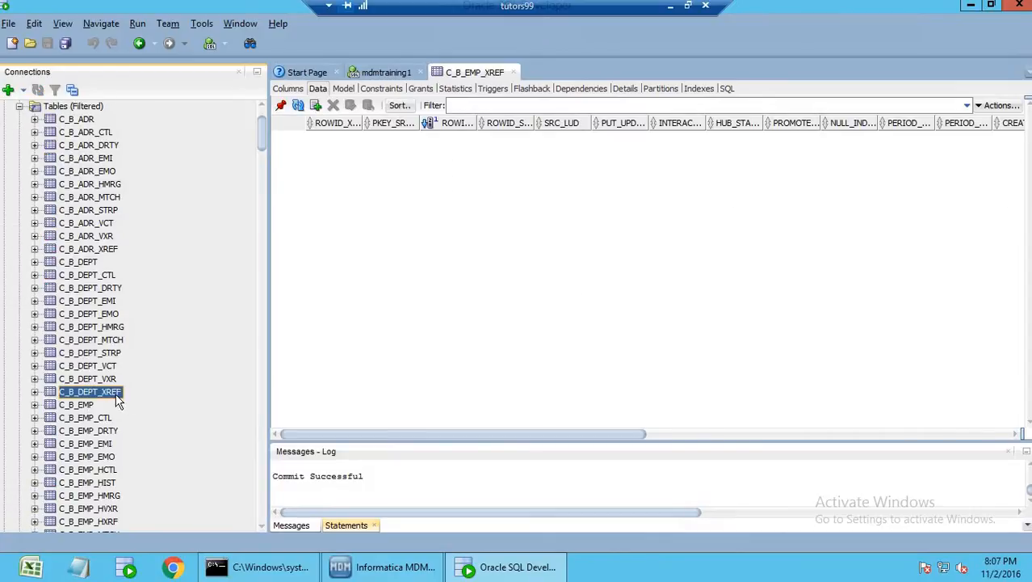
{"action": "scroll", "coordinate": [95, 390], "scroll_direction": "down", "scroll_amount": 5}
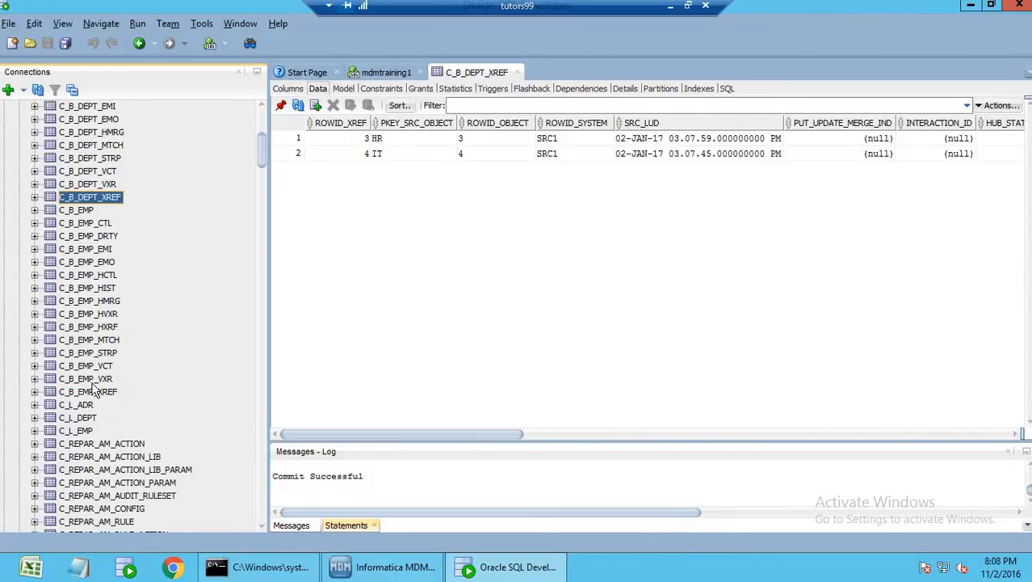
{"action": "left_click", "coordinate": [81, 213]}
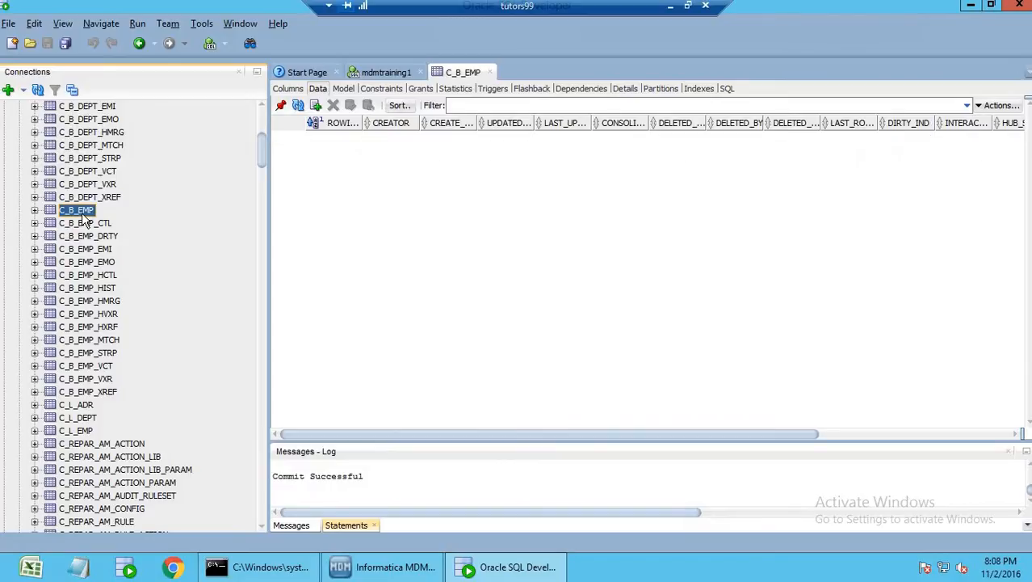
{"action": "left_click", "coordinate": [104, 395]}
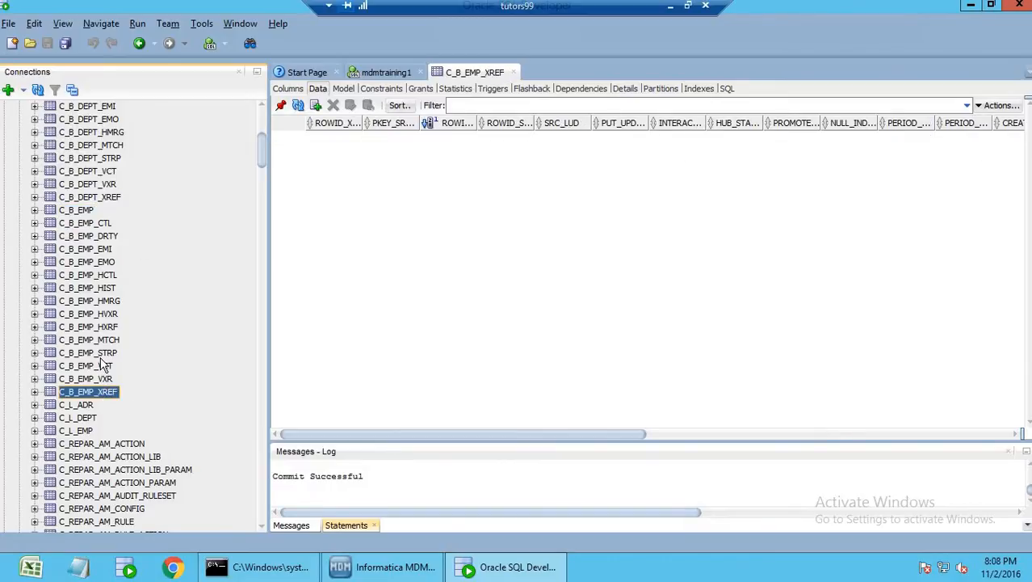
{"action": "left_click", "coordinate": [102, 356]}
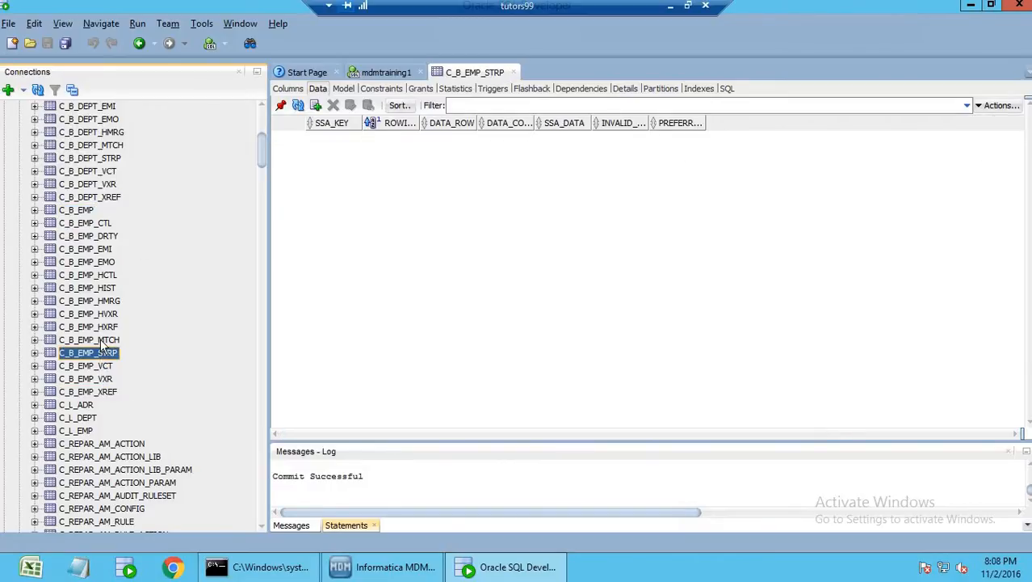
{"action": "left_click", "coordinate": [104, 340]}
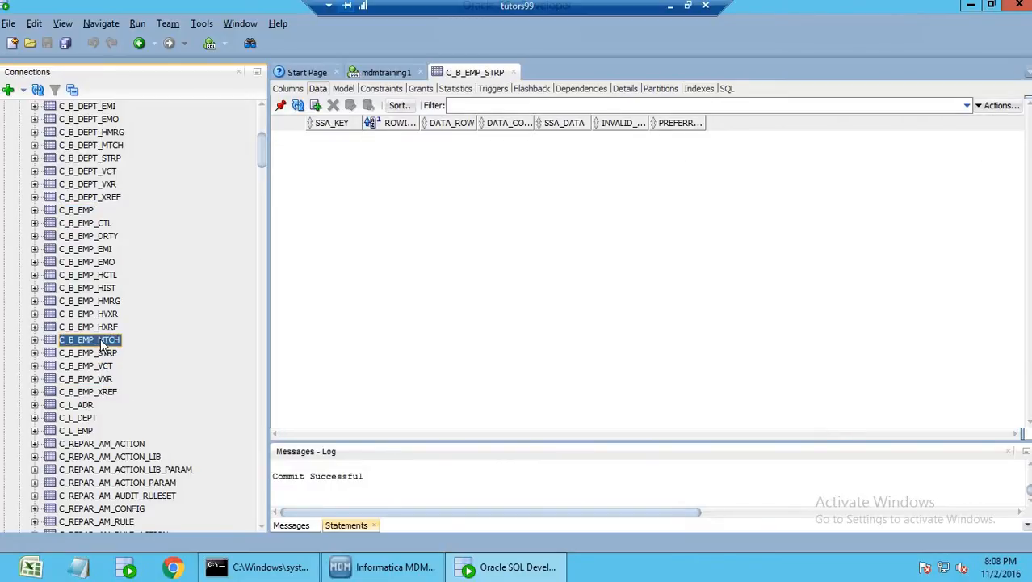
Switch to Informatica MDM, execute the Load from S_EMP_SRC1 batch job again, refresh its status and check the new run's metrics
{"action": "left_click", "coordinate": [408, 571]}
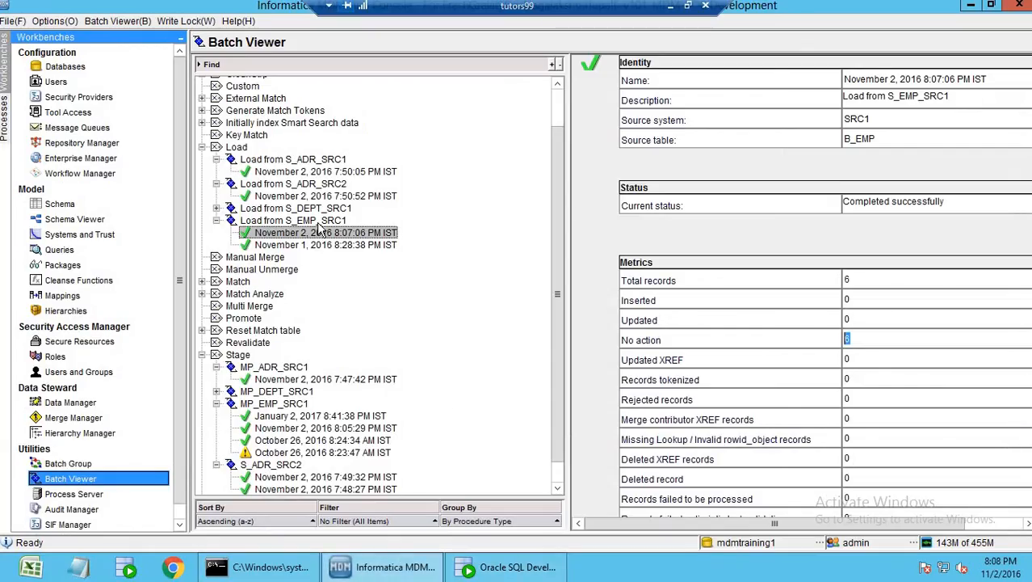
{"action": "left_click", "coordinate": [327, 220]}
{"action": "left_click", "coordinate": [901, 162]}
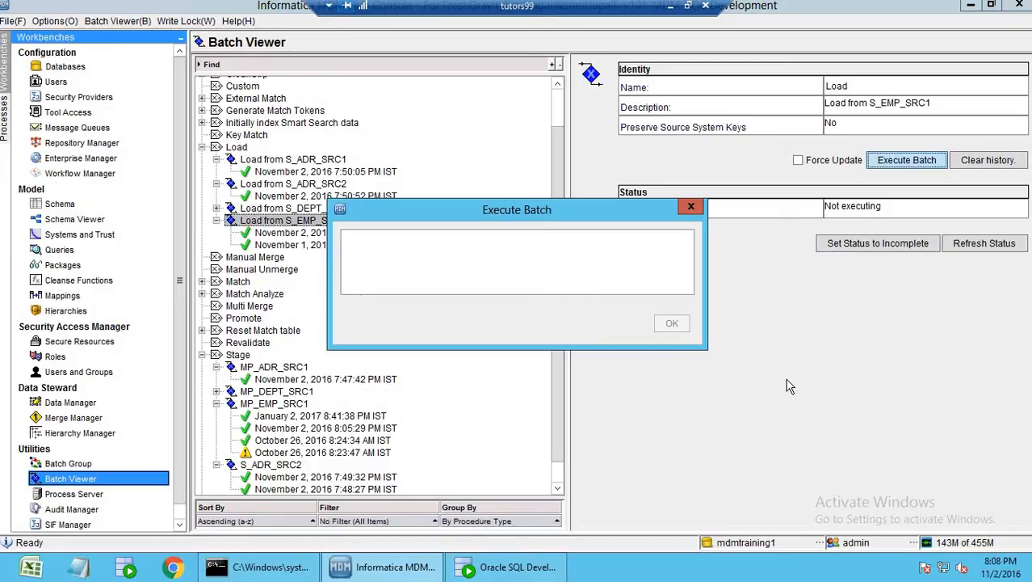
{"action": "left_click", "coordinate": [992, 252]}
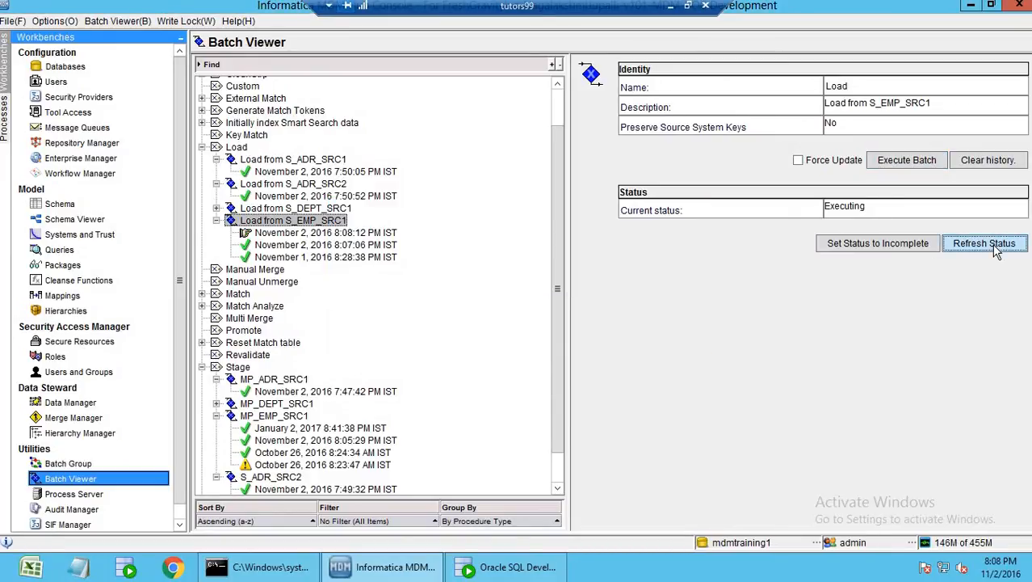
{"action": "left_click", "coordinate": [378, 236]}
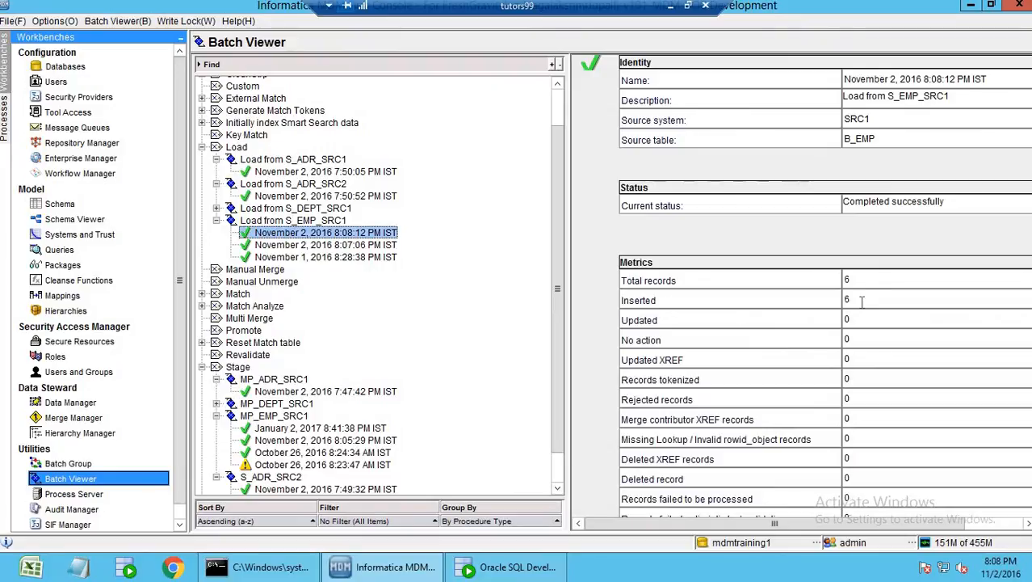
Switch to Oracle SQL Developer and examine the row IDs and consolidation indicators of the reloaded C_B_EMP records
{"action": "left_click", "coordinate": [506, 566]}
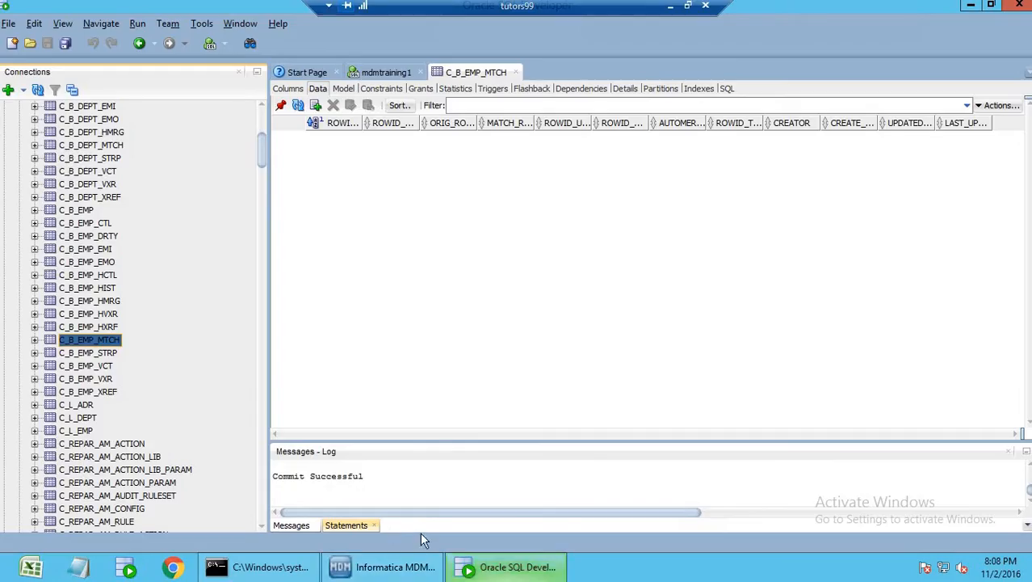
{"action": "left_click", "coordinate": [70, 212]}
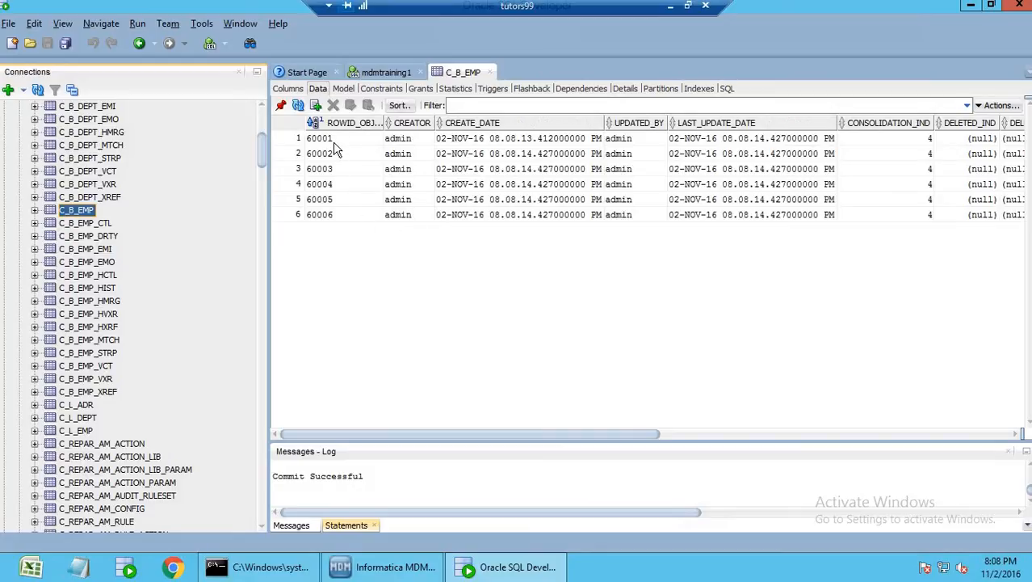
{"action": "left_click", "coordinate": [332, 169]}
{"action": "left_click", "coordinate": [332, 184]}
{"action": "left_click", "coordinate": [332, 202]}
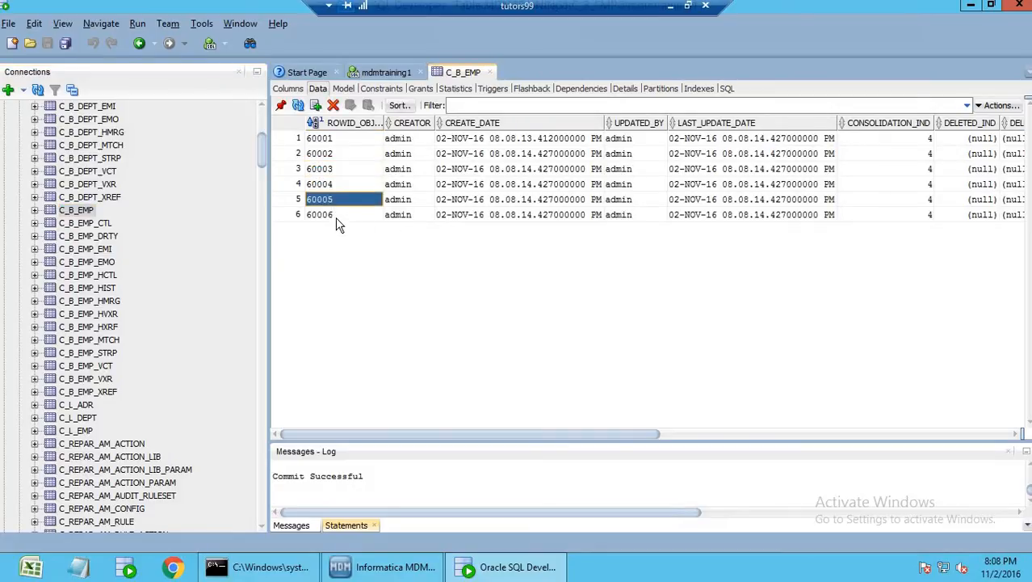
{"action": "left_click", "coordinate": [334, 215]}
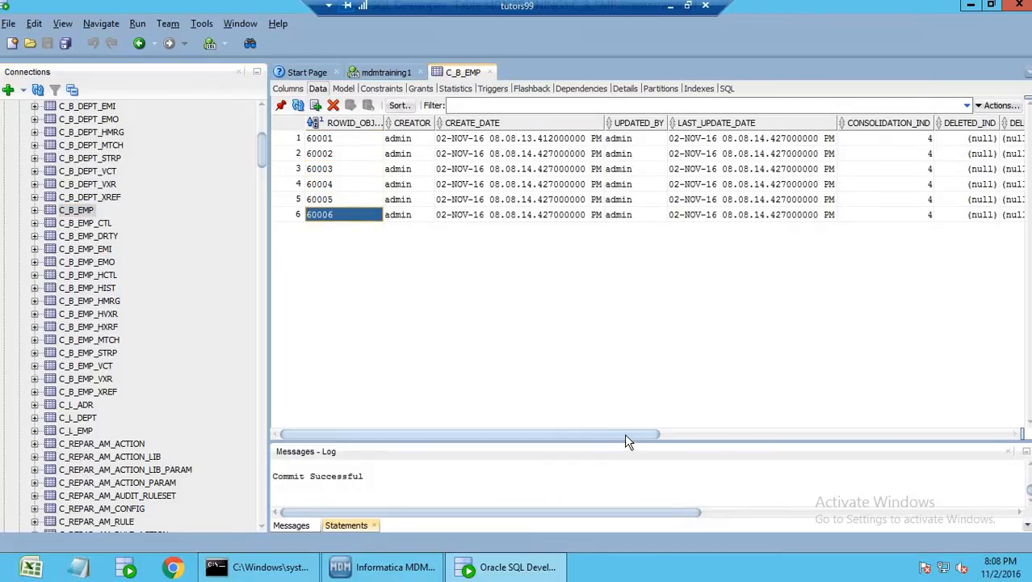
{"action": "left_click_drag", "start_coordinate": [627, 435], "coordinate": [830, 442]}
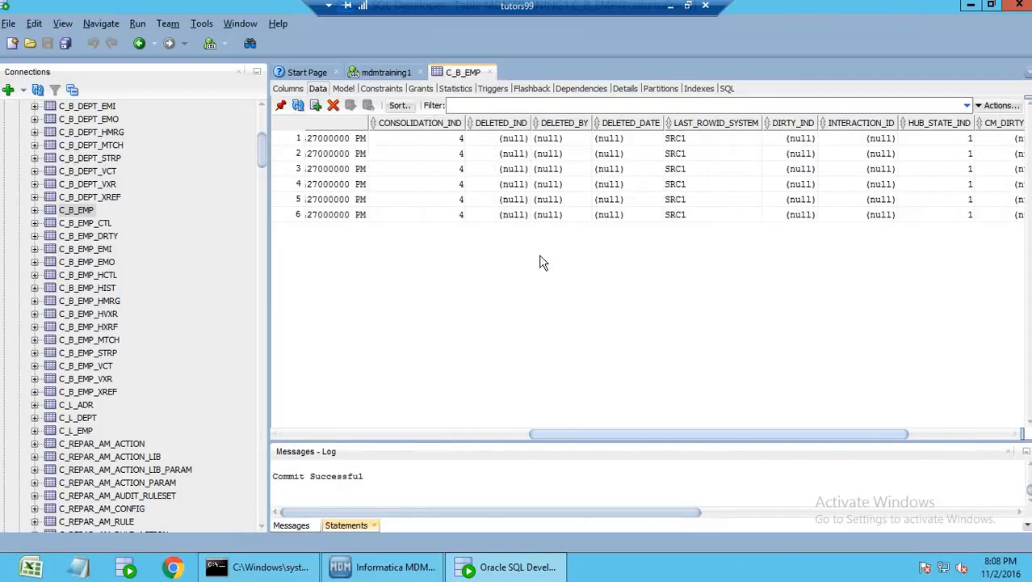
{"action": "left_click", "coordinate": [430, 139]}
{"action": "left_click", "coordinate": [430, 168]}
{"action": "left_click", "coordinate": [427, 187]}
{"action": "left_click", "coordinate": [429, 202]}
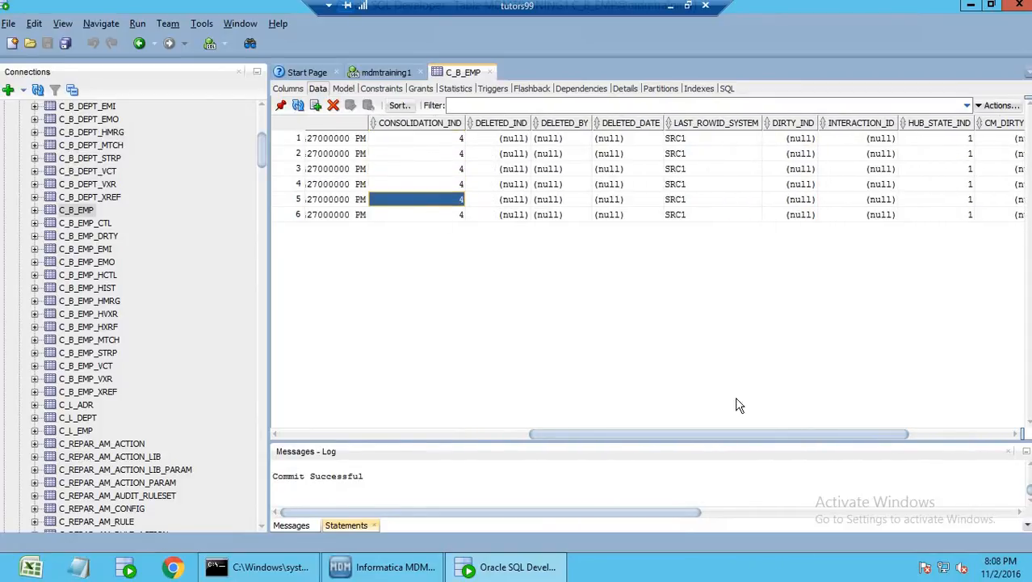
Examine the hub state, employee ID, employee name and address ID values of the C_B_EMP records
{"action": "left_click_drag", "start_coordinate": [736, 437], "coordinate": [900, 437]}
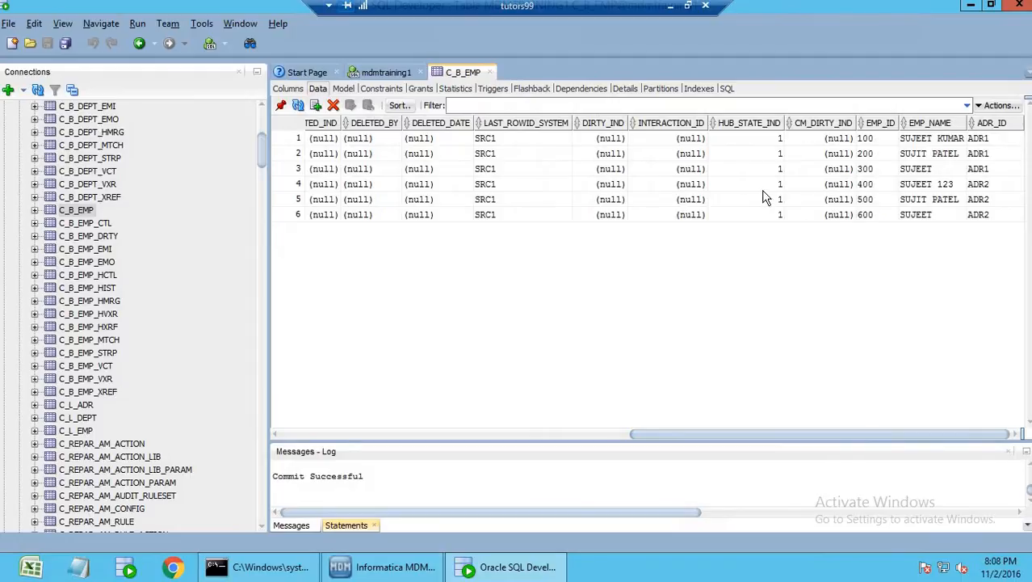
{"action": "left_click", "coordinate": [770, 158]}
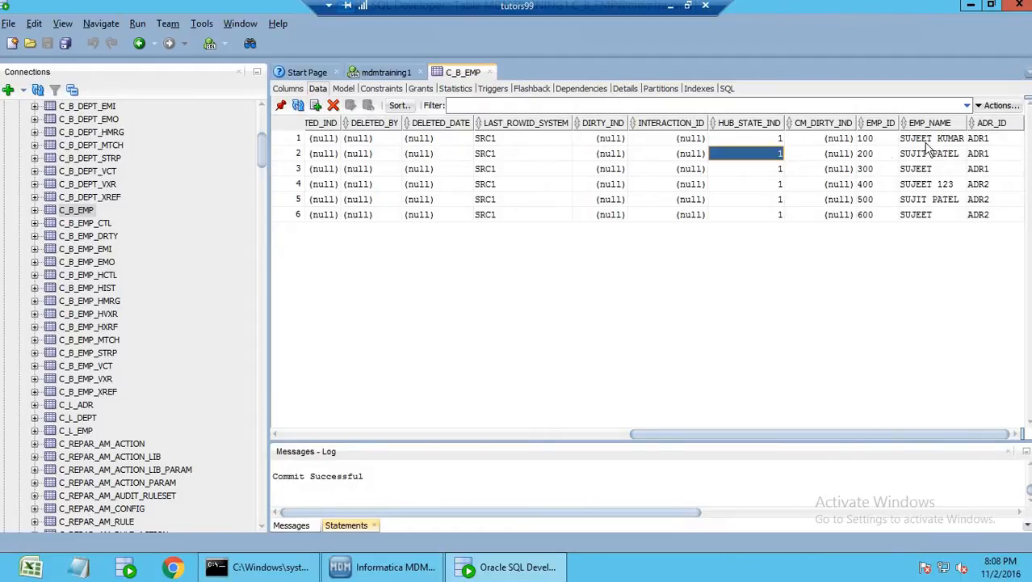
{"action": "left_click", "coordinate": [992, 171]}
{"action": "left_click_drag", "start_coordinate": [893, 143], "coordinate": [1002, 228]}
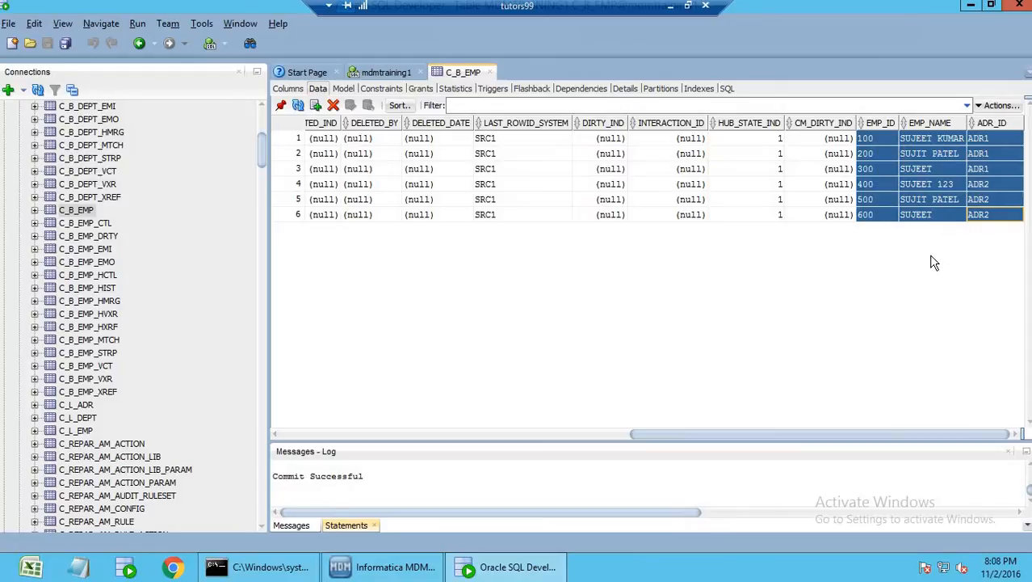
{"action": "left_click", "coordinate": [993, 215]}
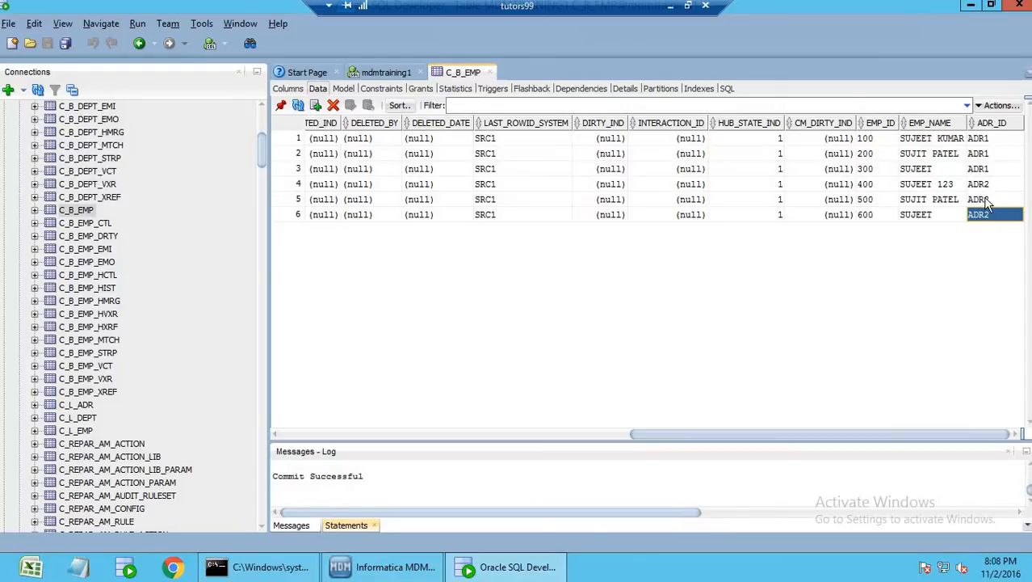
{"action": "left_click", "coordinate": [985, 200]}
{"action": "left_click", "coordinate": [988, 186]}
{"action": "left_click", "coordinate": [985, 200]}
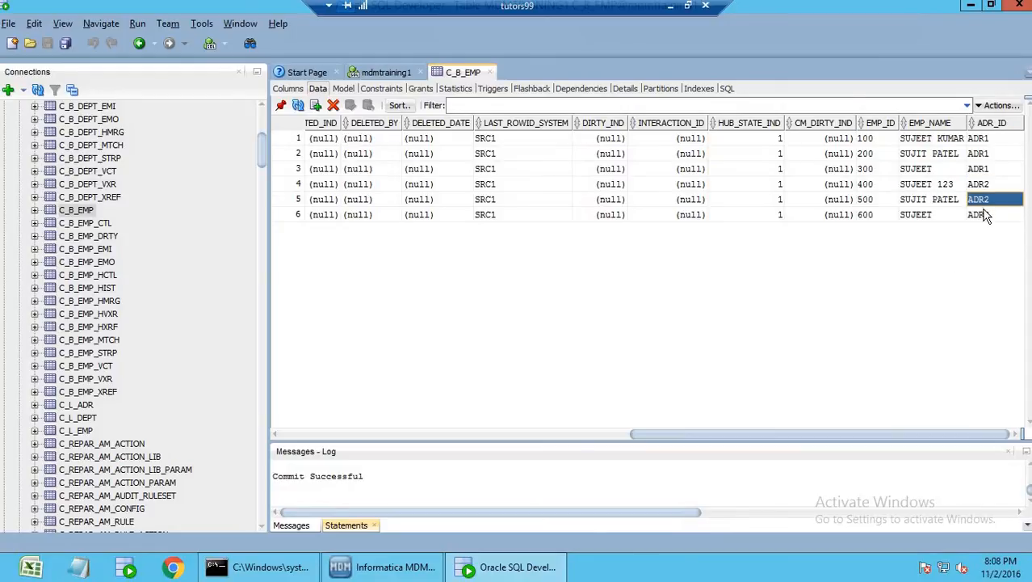
{"action": "left_click", "coordinate": [985, 216]}
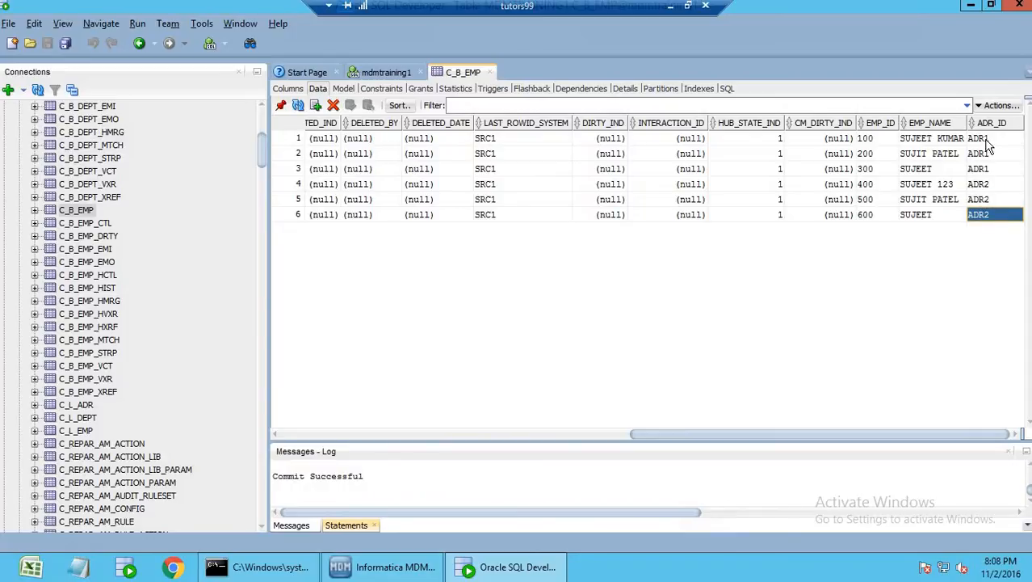
{"action": "left_click", "coordinate": [987, 141]}
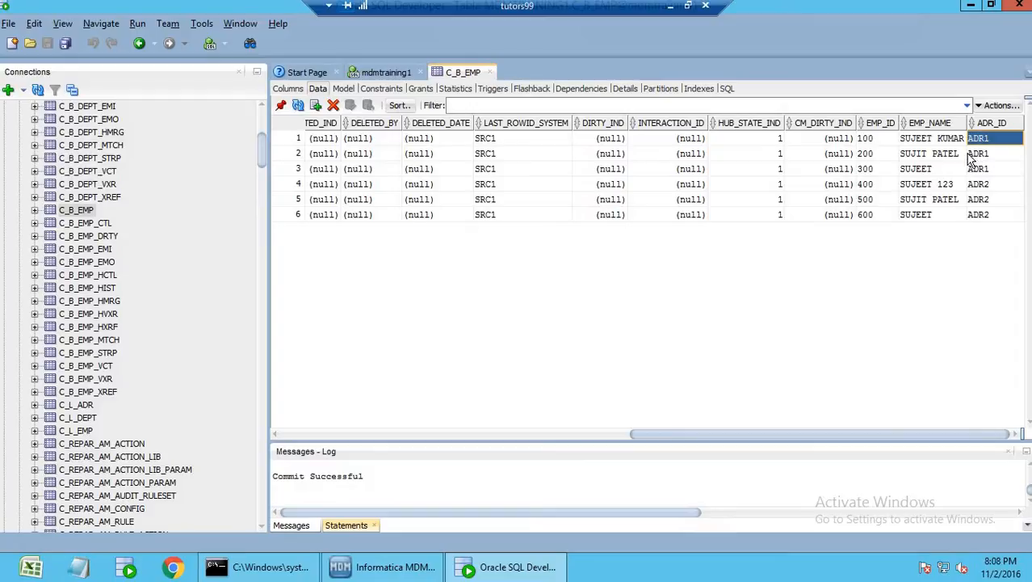
{"action": "left_click_drag", "start_coordinate": [981, 172], "coordinate": [985, 148]}
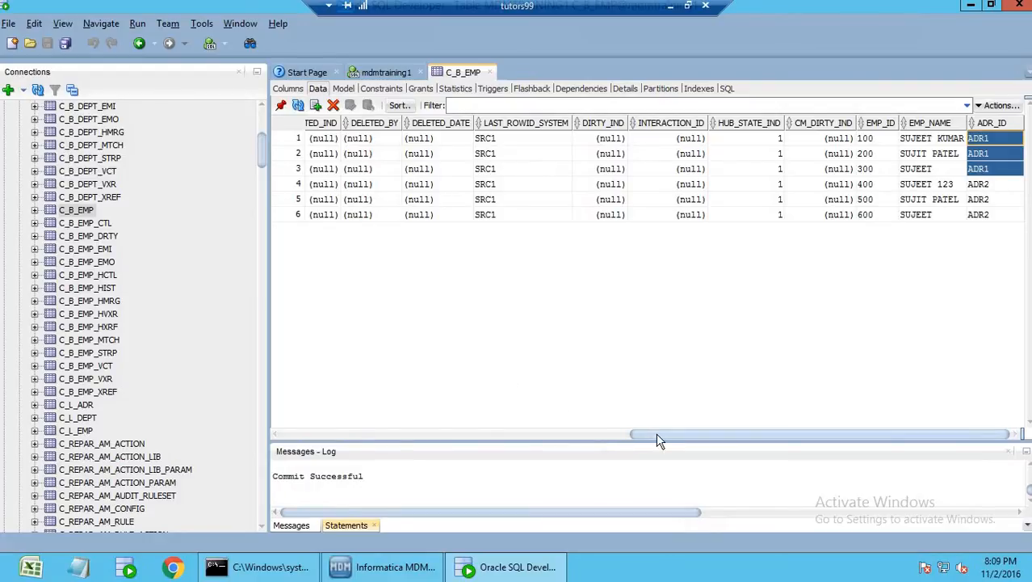
{"action": "left_click_drag", "start_coordinate": [656, 434], "coordinate": [322, 364]}
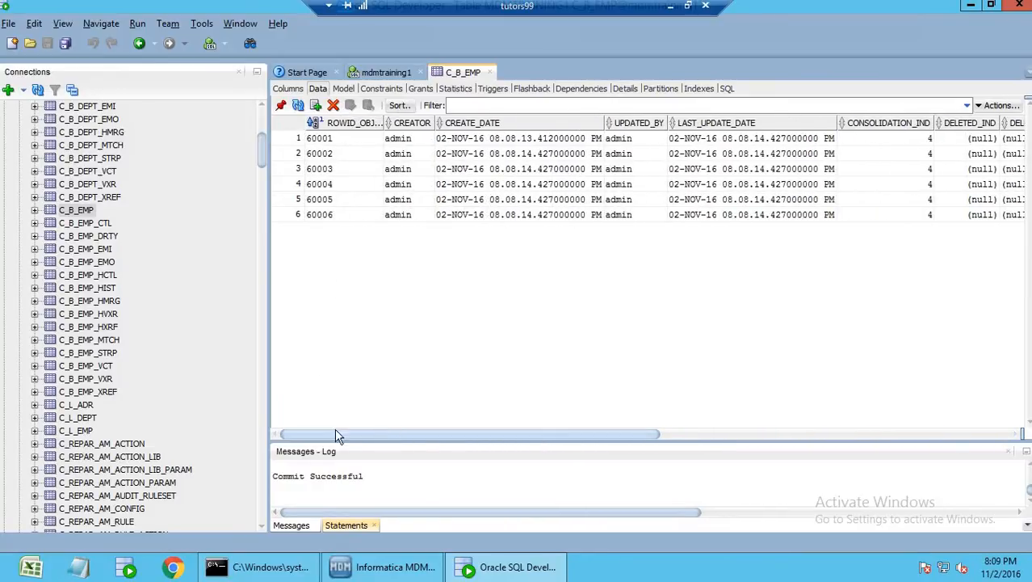
{"action": "left_click", "coordinate": [334, 143]}
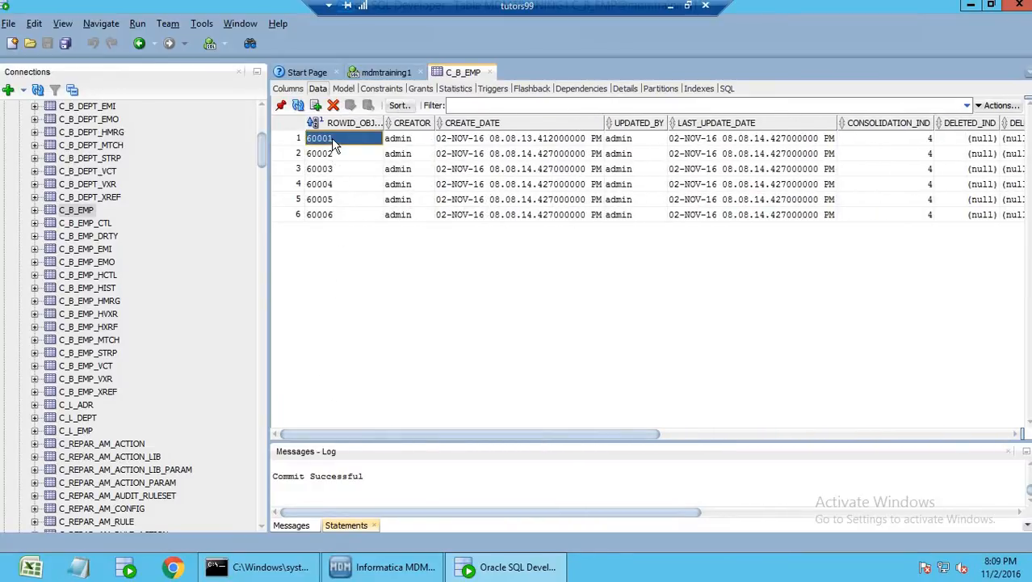
{"action": "type", "text": "A"}
{"action": "key", "text": "Return"}
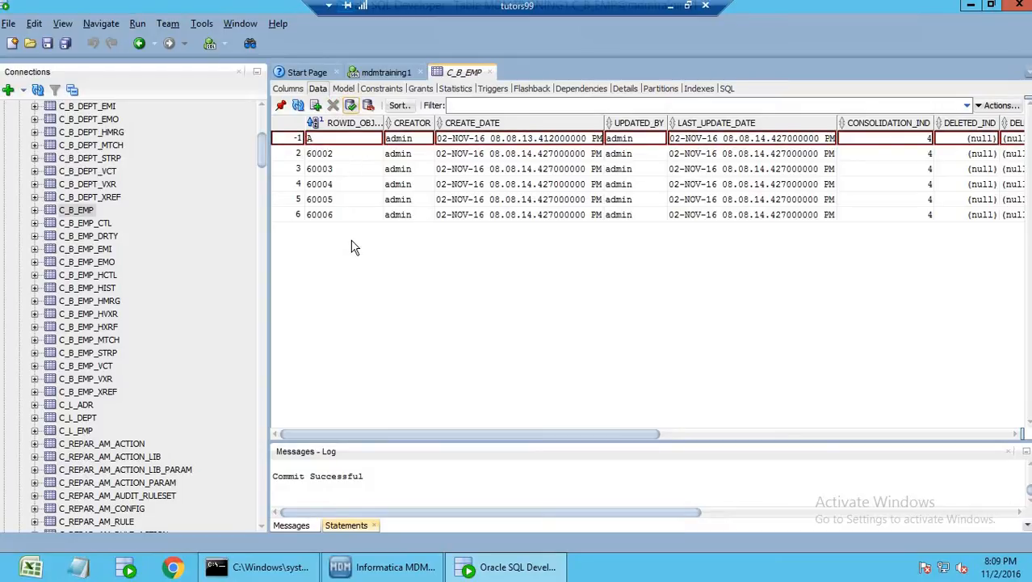
{"action": "left_click", "coordinate": [368, 105]}
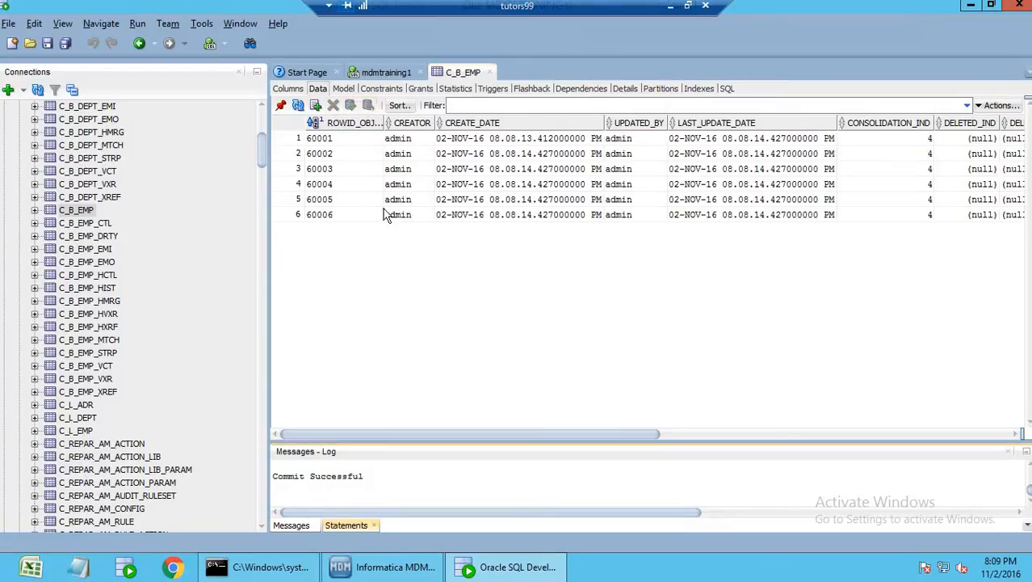
Copy all six C_B_EMP rows into Sheet1 of a blank Microsoft Excel workbook, starting at cell A1
{"action": "left_click", "coordinate": [294, 143]}
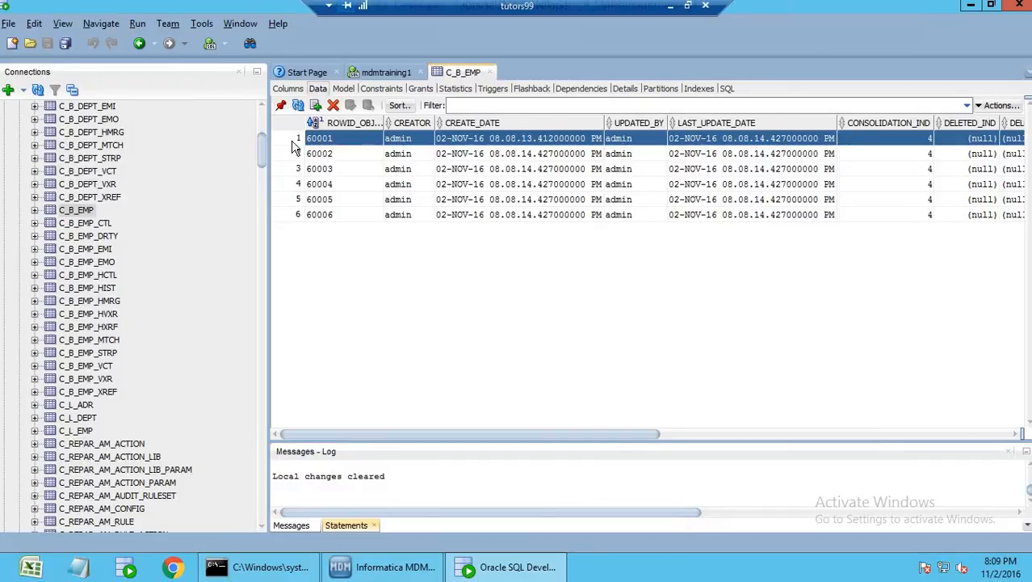
{"action": "key", "text": "ctrl+a"}
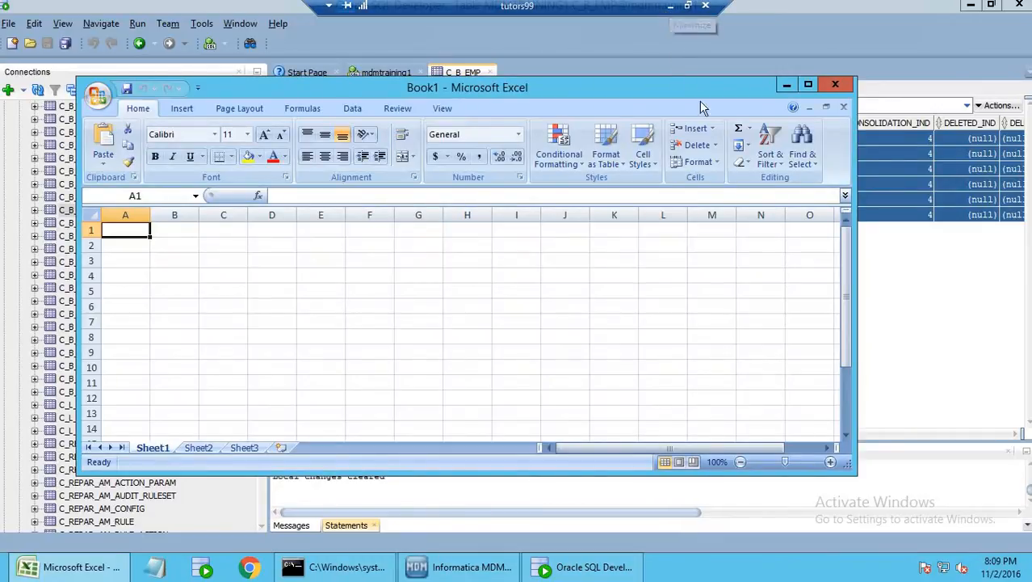
{"action": "left_click", "coordinate": [807, 84]}
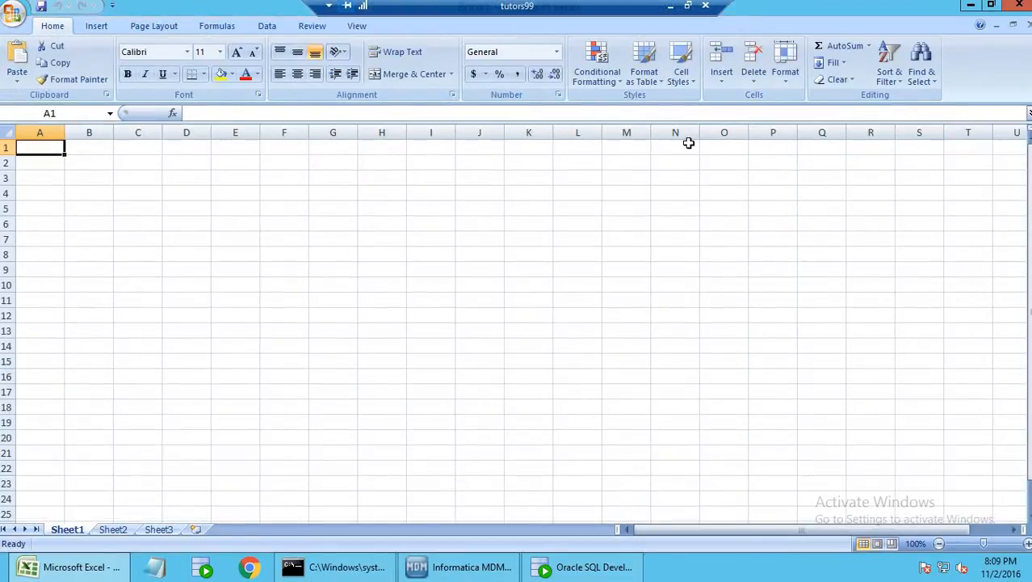
{"action": "key", "text": "ctrl+v"}
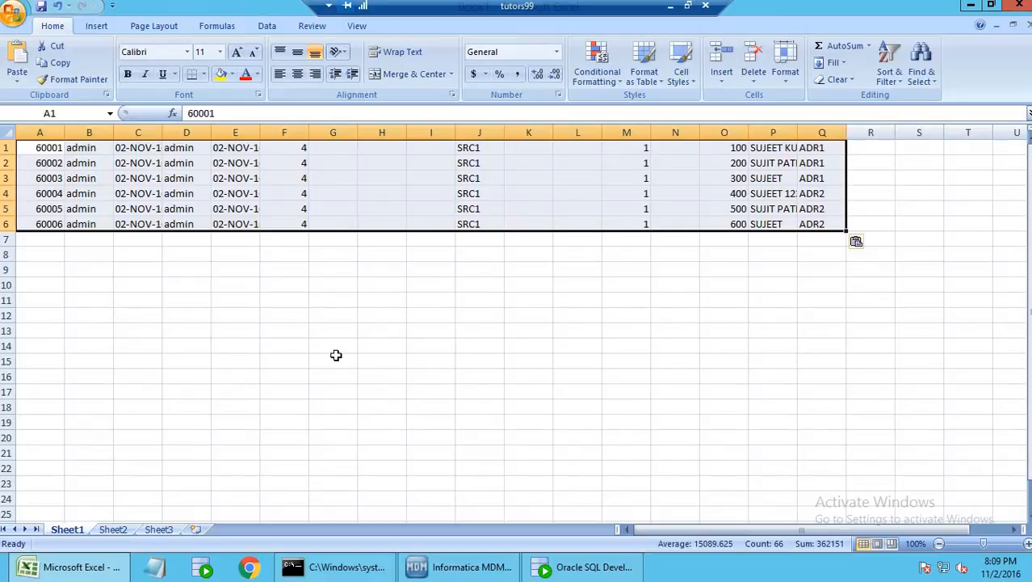
{"action": "left_click", "coordinate": [72, 301]}
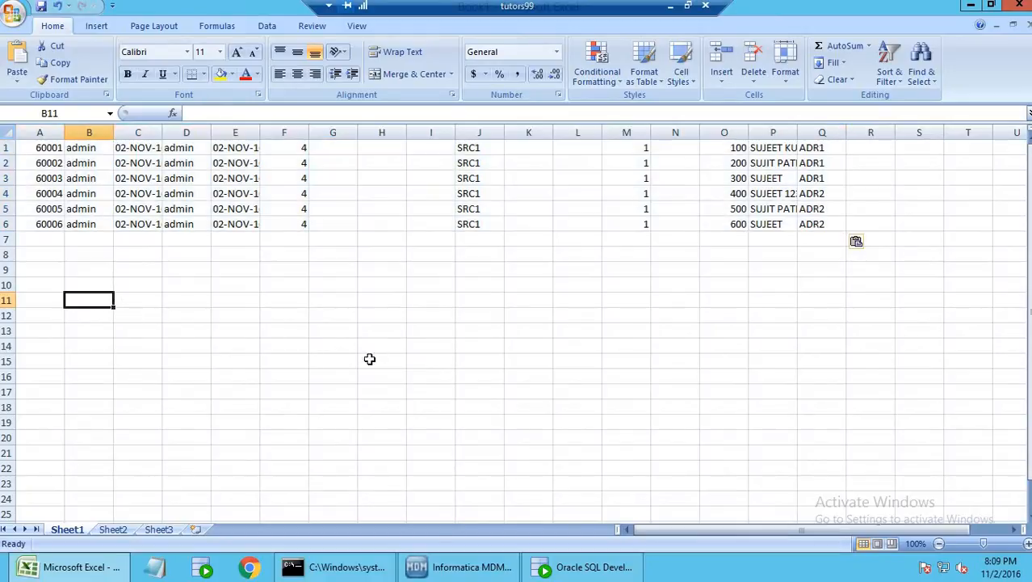
Switch to Oracle SQL Developer and open the data of the C_B_ADR table
{"action": "left_click", "coordinate": [971, 6]}
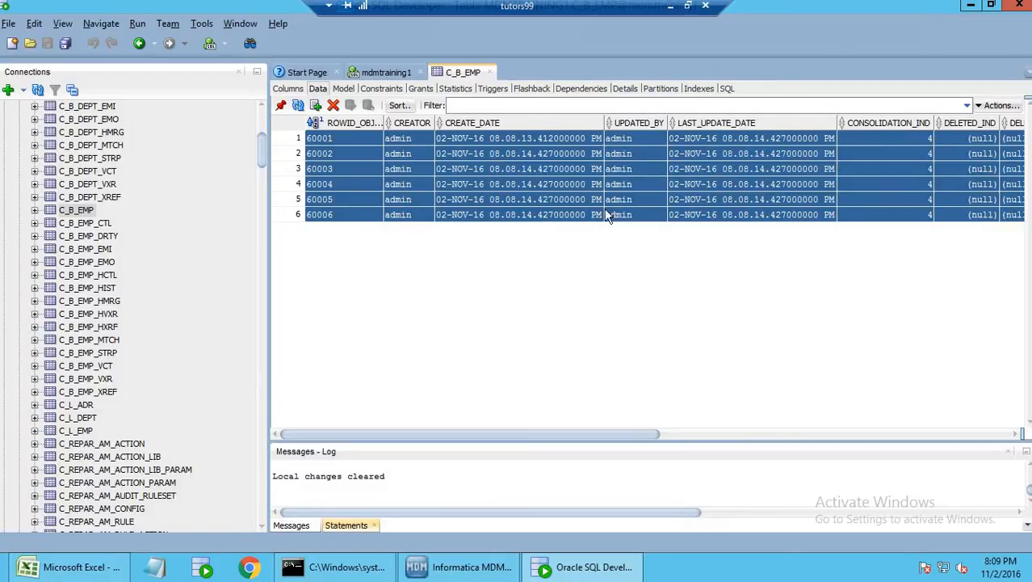
{"action": "left_click_drag", "start_coordinate": [263, 161], "coordinate": [263, 131]}
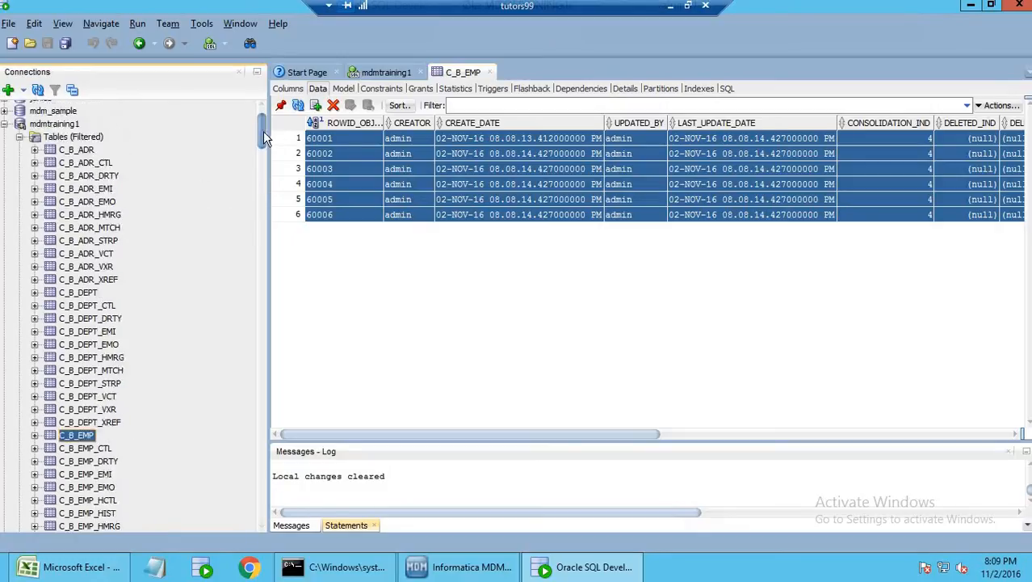
{"action": "left_click", "coordinate": [86, 187]}
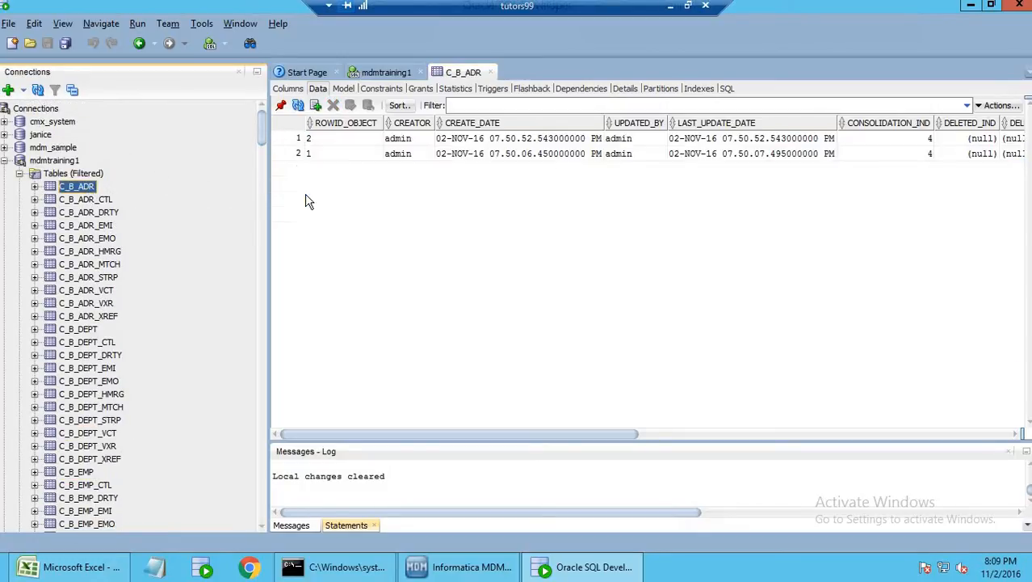
Copy both C_B_ADR rows into Sheet1 of the Microsoft Excel workbook, starting at cell A9
{"action": "left_click", "coordinate": [292, 142]}
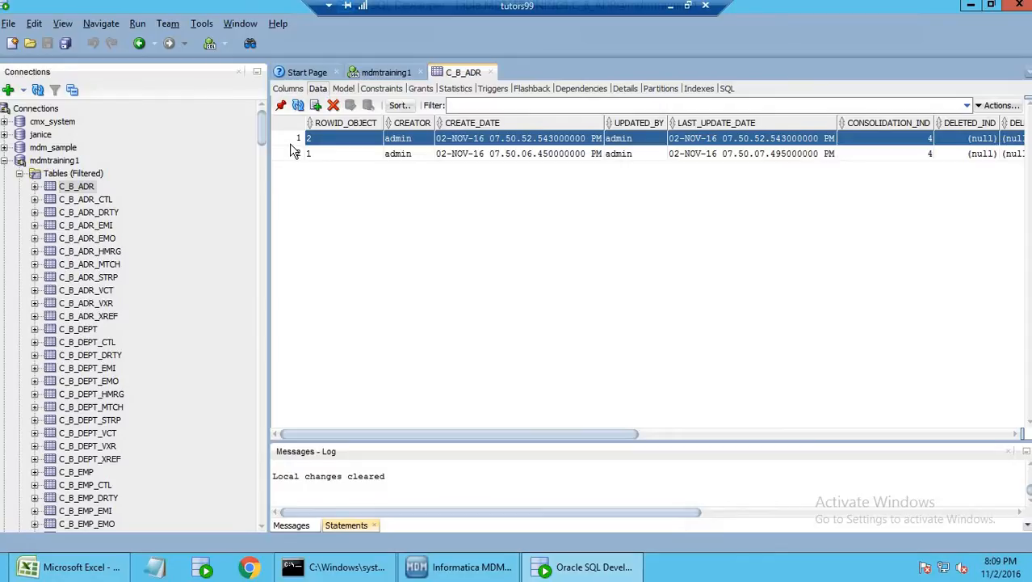
{"action": "left_click", "coordinate": [293, 153], "text": "shift"}
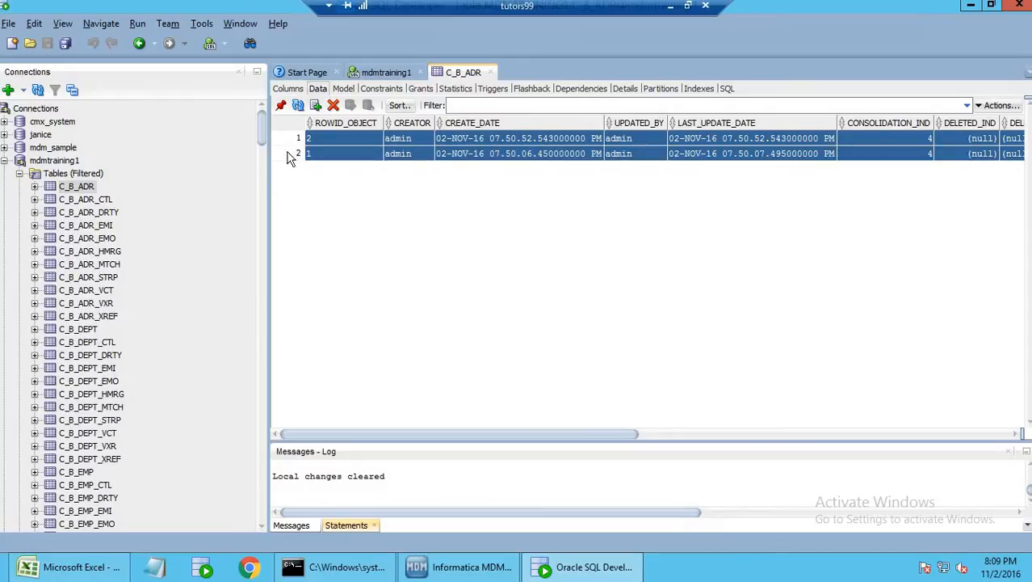
{"action": "left_click", "coordinate": [105, 570]}
{"action": "left_click", "coordinate": [44, 275]}
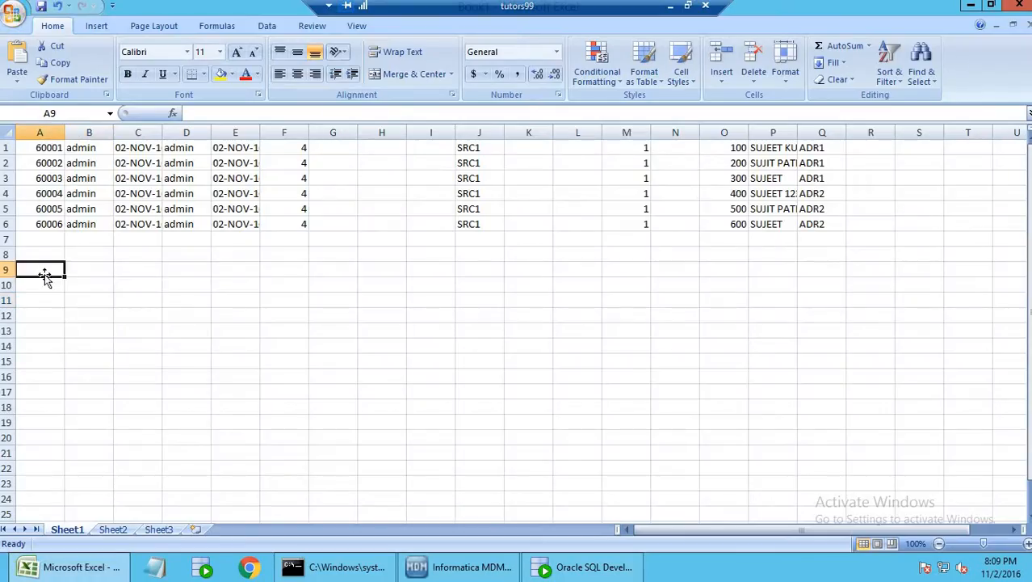
{"action": "key", "text": "ctrl+v"}
{"action": "left_click", "coordinate": [148, 415]}
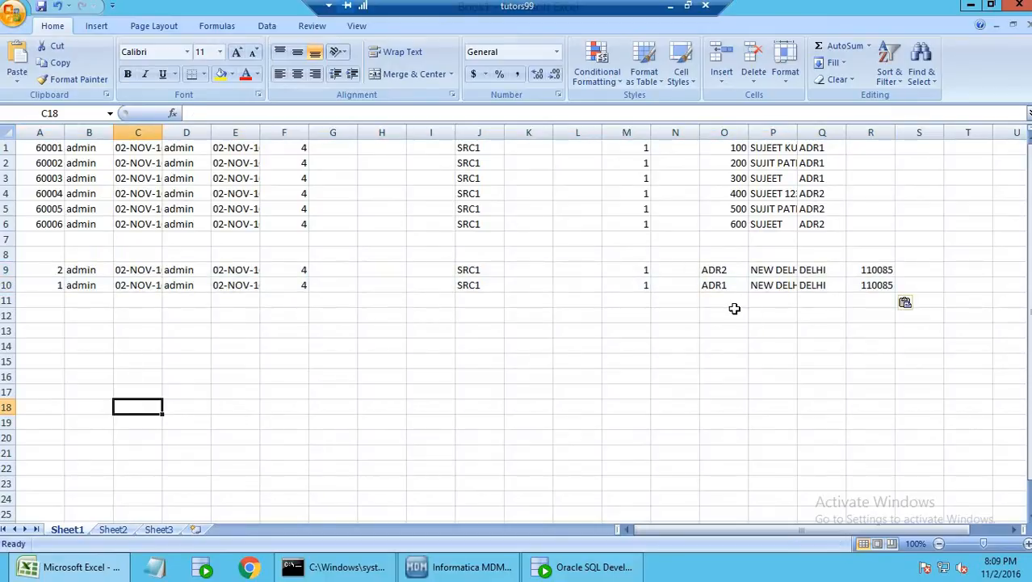
Widen column P to fit the employee names and review the names in P1:P6
{"action": "left_click_drag", "start_coordinate": [797, 133], "coordinate": [843, 134]}
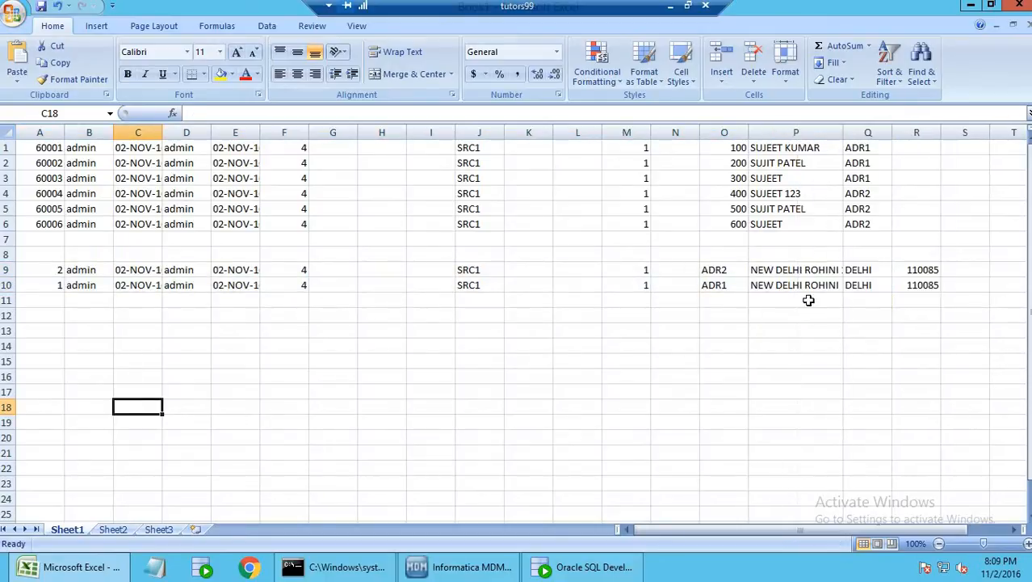
{"action": "left_click", "coordinate": [807, 327]}
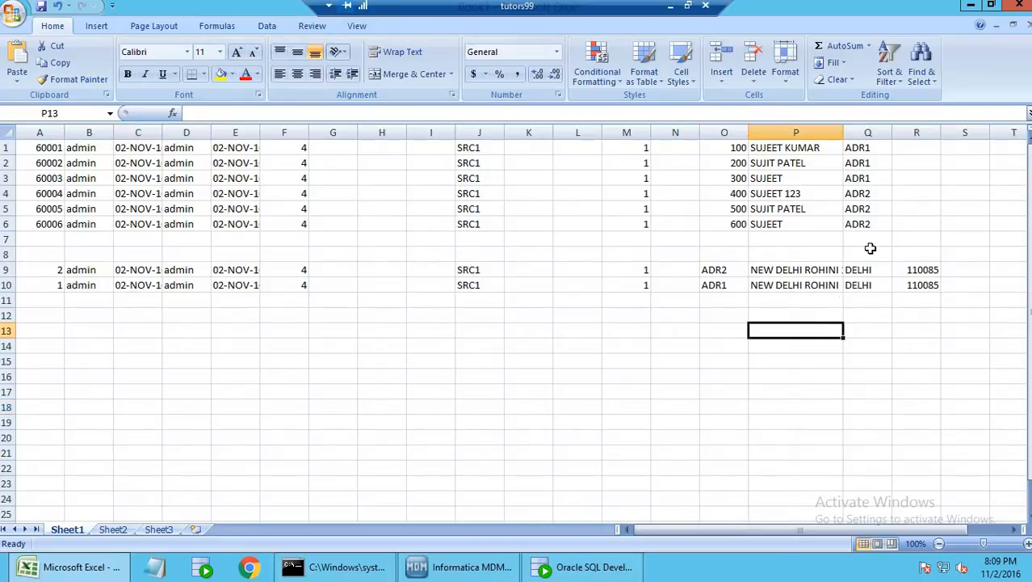
{"action": "left_click", "coordinate": [808, 193]}
{"action": "left_click_drag", "start_coordinate": [791, 147], "coordinate": [796, 224]}
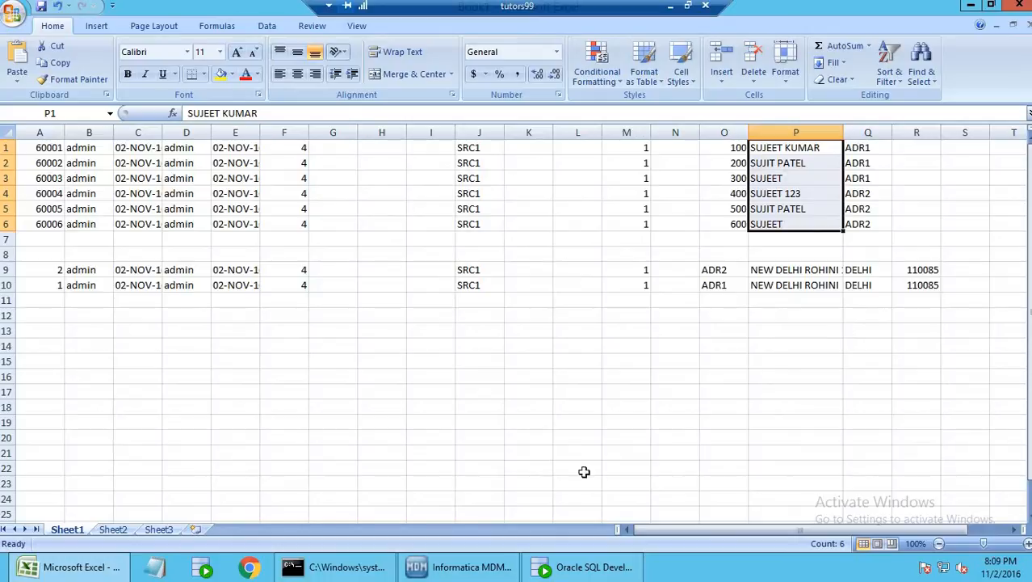
Switch to Informatica MDM and examine the EX_STATE_CD and Person_Name match columns of the fuzzy rule in MTCH_RULE_SET_EMP
{"action": "left_click", "coordinate": [460, 566]}
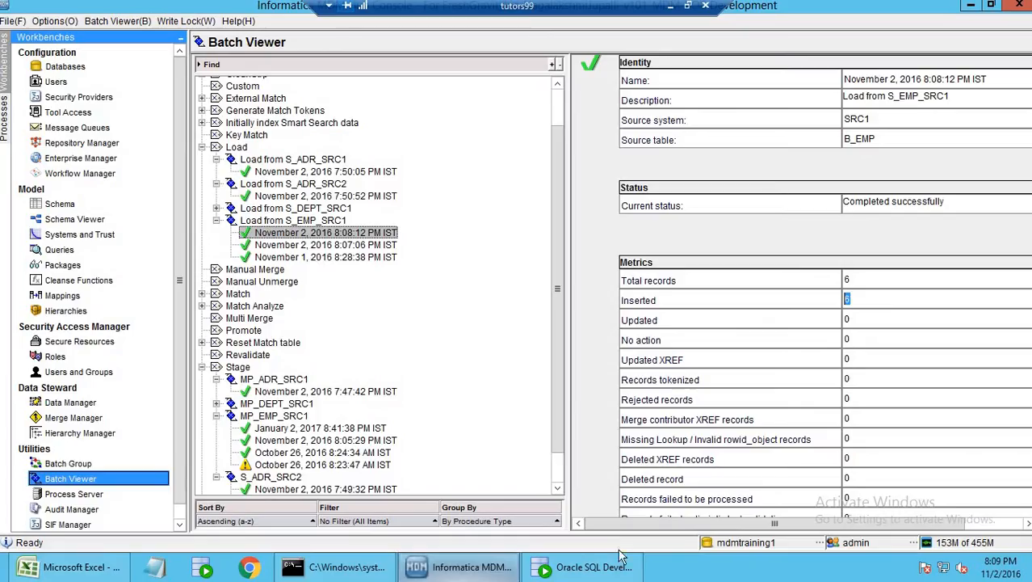
{"action": "left_click", "coordinate": [84, 208]}
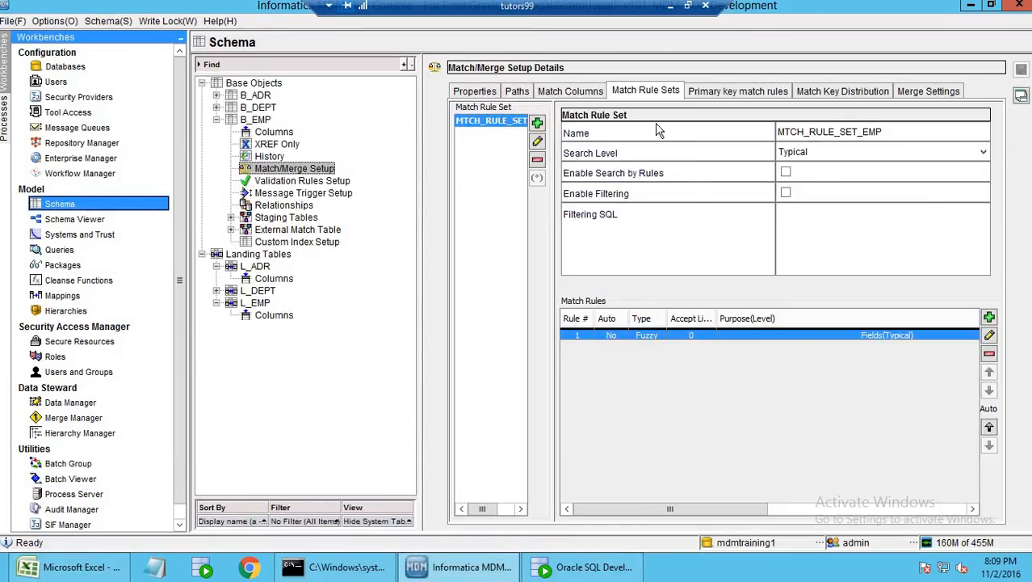
{"action": "left_click_drag", "start_coordinate": [749, 508], "coordinate": [932, 516]}
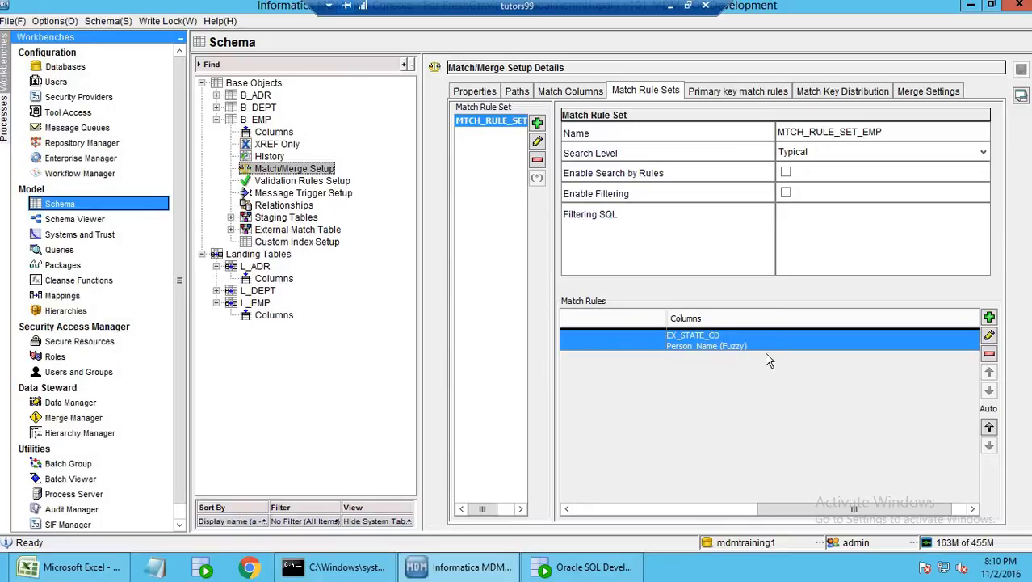
{"action": "left_click", "coordinate": [990, 335]}
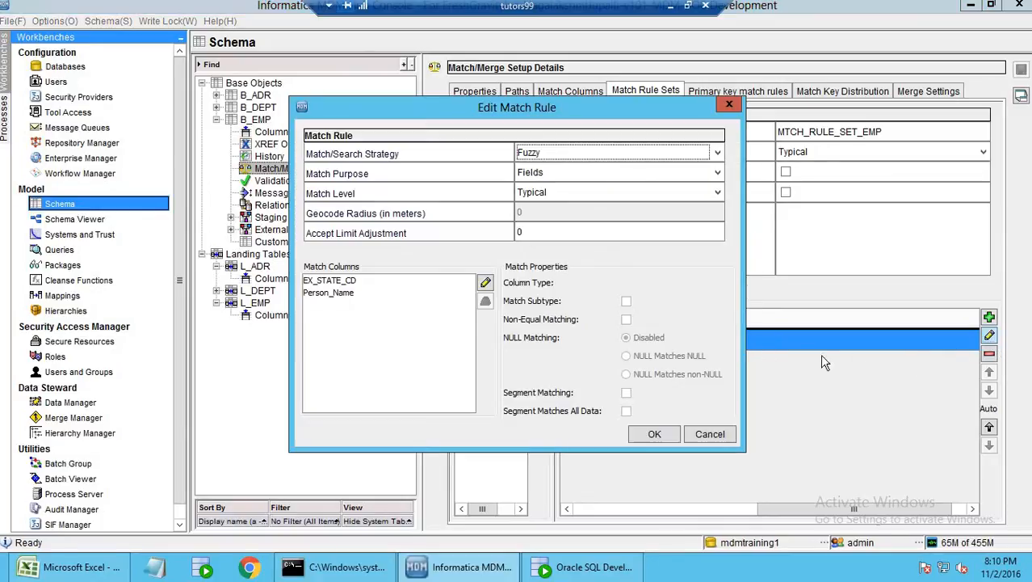
{"action": "left_click", "coordinate": [338, 283]}
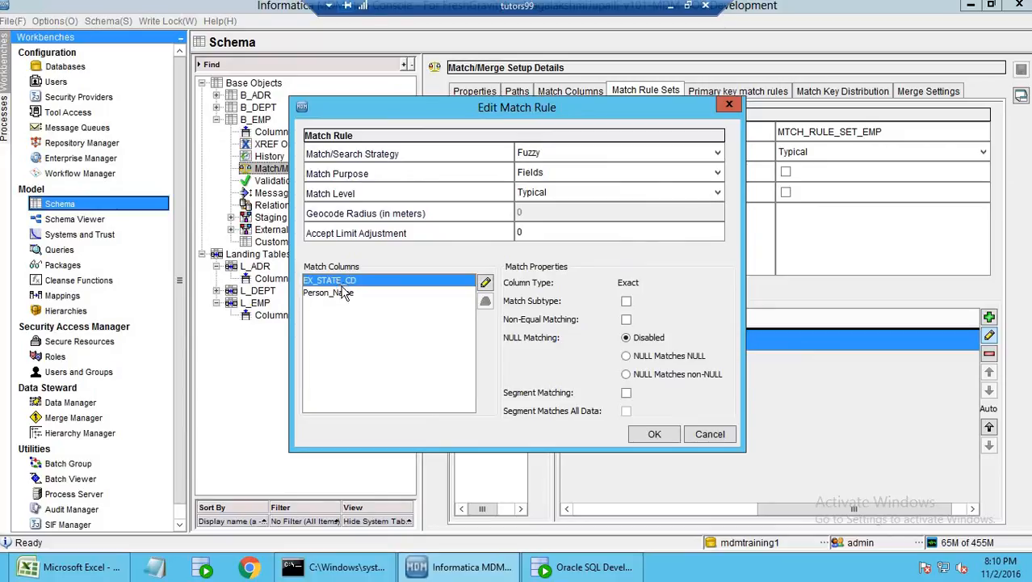
{"action": "left_click", "coordinate": [336, 291]}
{"action": "left_click", "coordinate": [339, 280]}
{"action": "left_click", "coordinate": [710, 433]}
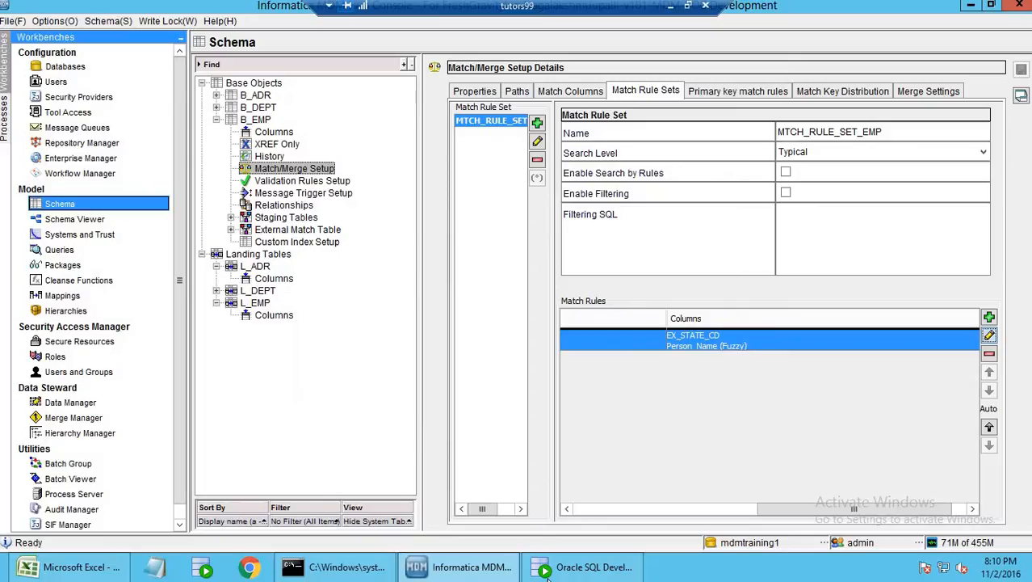
Switch to Microsoft Excel and compare the ADR1 employees in rows 1 to 3 with the ADR1 address and its state in row 10
{"action": "left_click", "coordinate": [110, 568]}
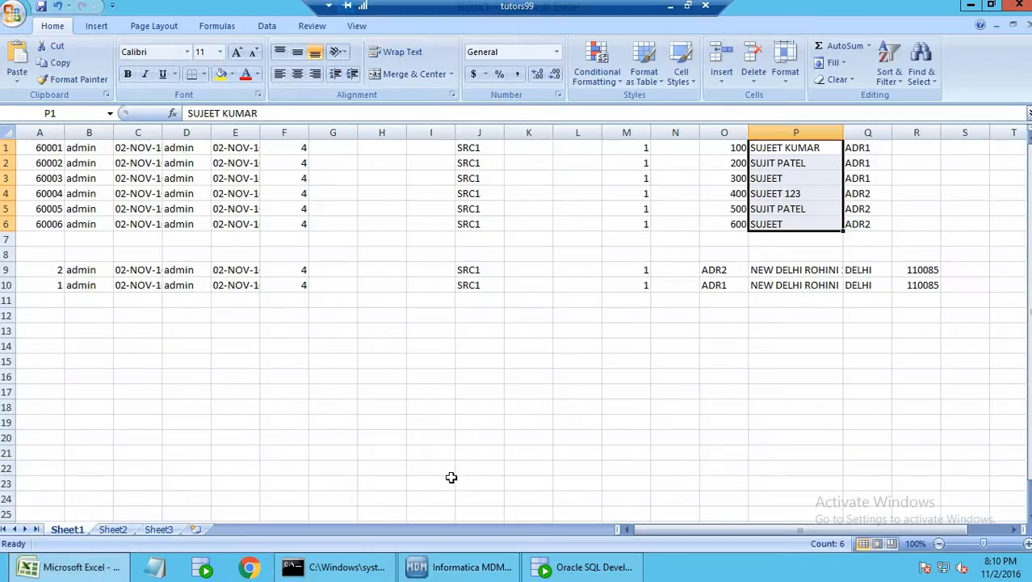
{"action": "left_click", "coordinate": [668, 394]}
{"action": "left_click_drag", "start_coordinate": [875, 271], "coordinate": [874, 285]}
{"action": "left_click", "coordinate": [875, 286]}
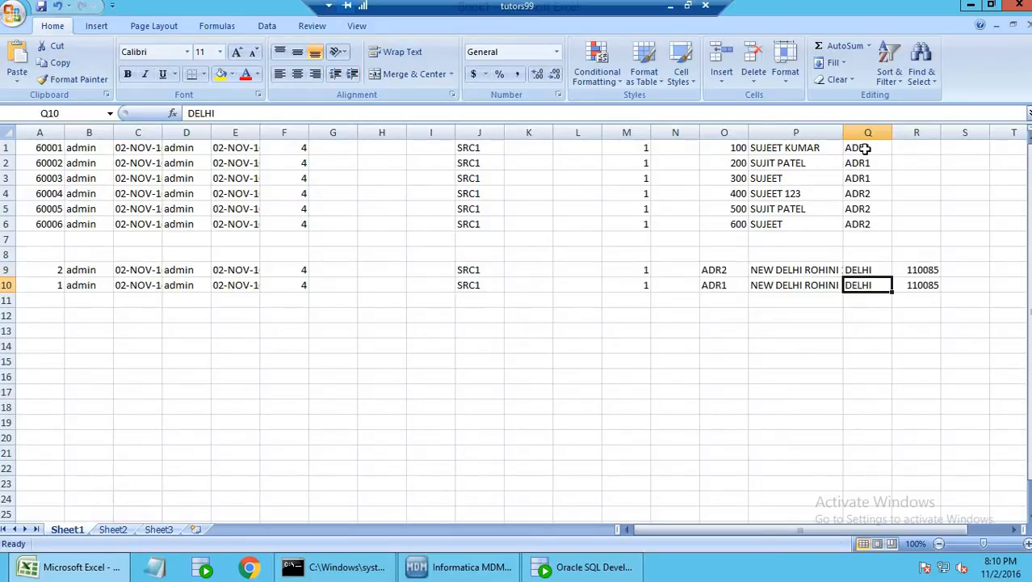
{"action": "left_click_drag", "start_coordinate": [864, 149], "coordinate": [865, 178]}
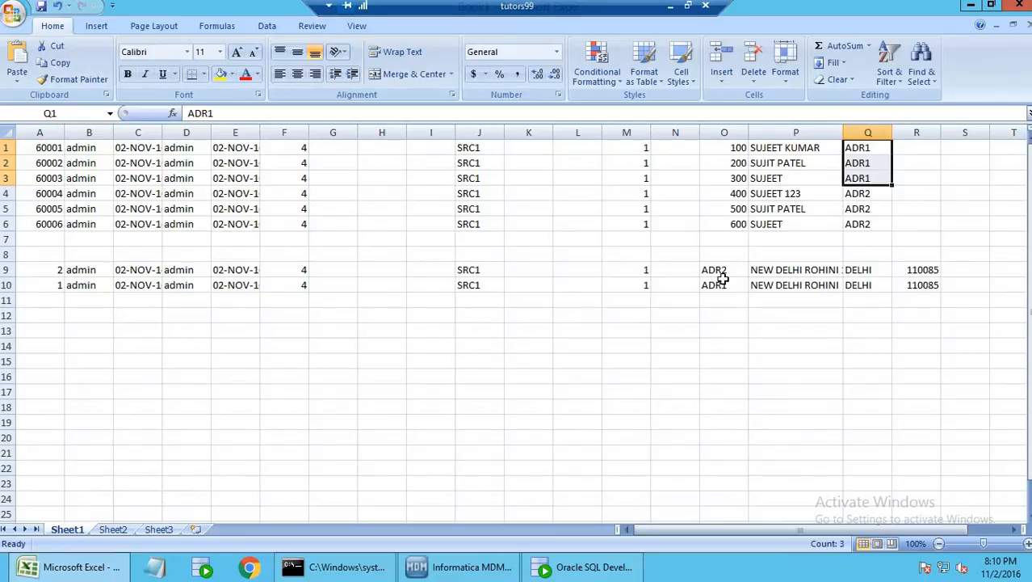
{"action": "left_click_drag", "start_coordinate": [719, 273], "coordinate": [723, 282]}
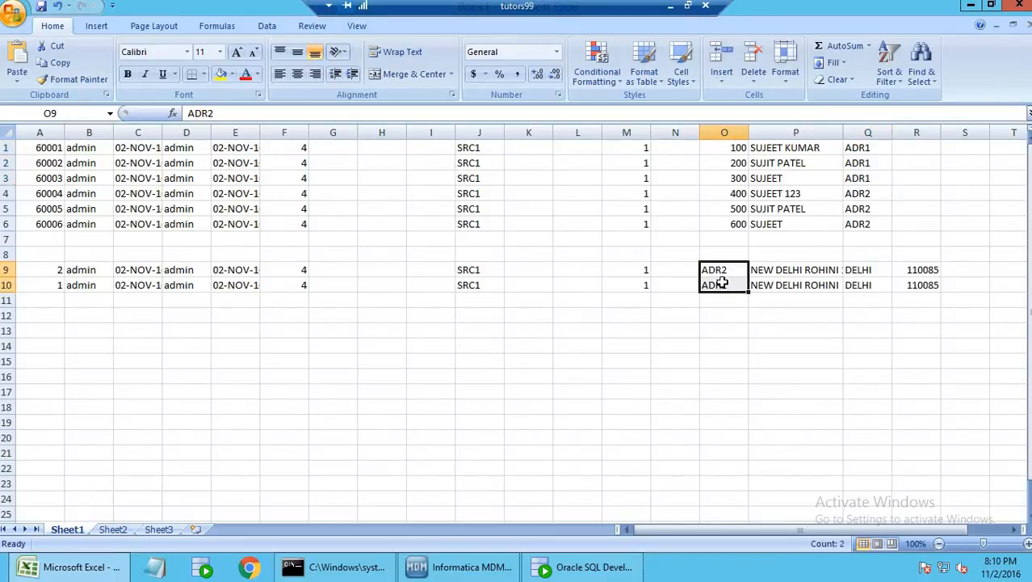
{"action": "left_click_drag", "start_coordinate": [791, 149], "coordinate": [854, 178]}
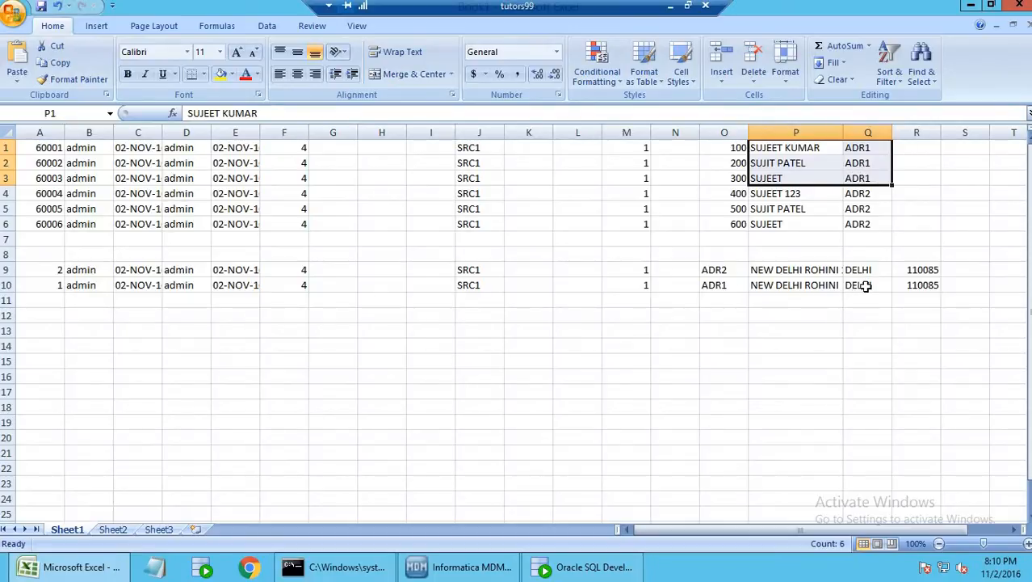
{"action": "left_click", "coordinate": [865, 286]}
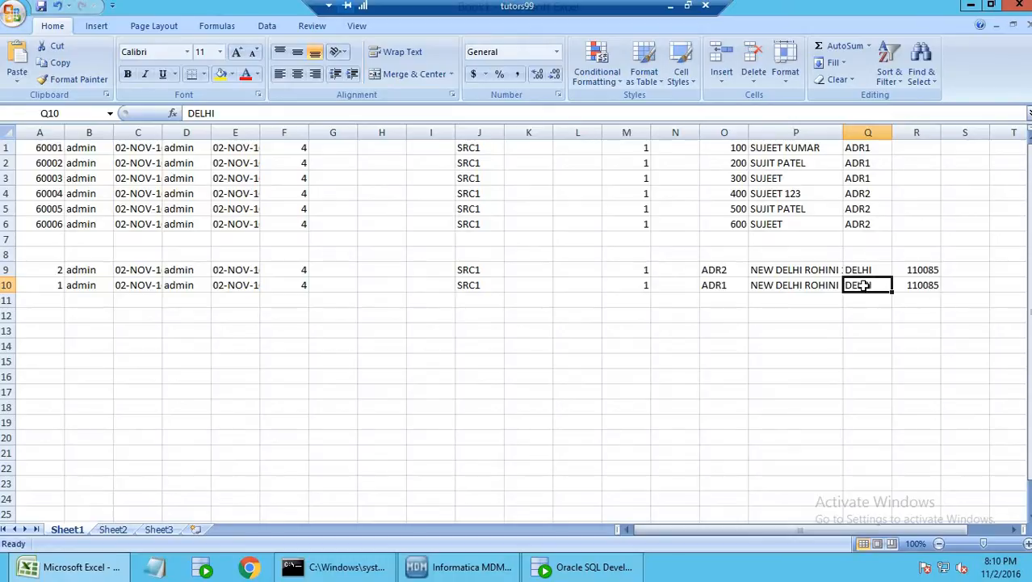
Compare the ADR2 employees in rows 4 to 6 with the ADR2 address in row 9, and check both addresses' states
{"action": "left_click_drag", "start_coordinate": [865, 196], "coordinate": [863, 225]}
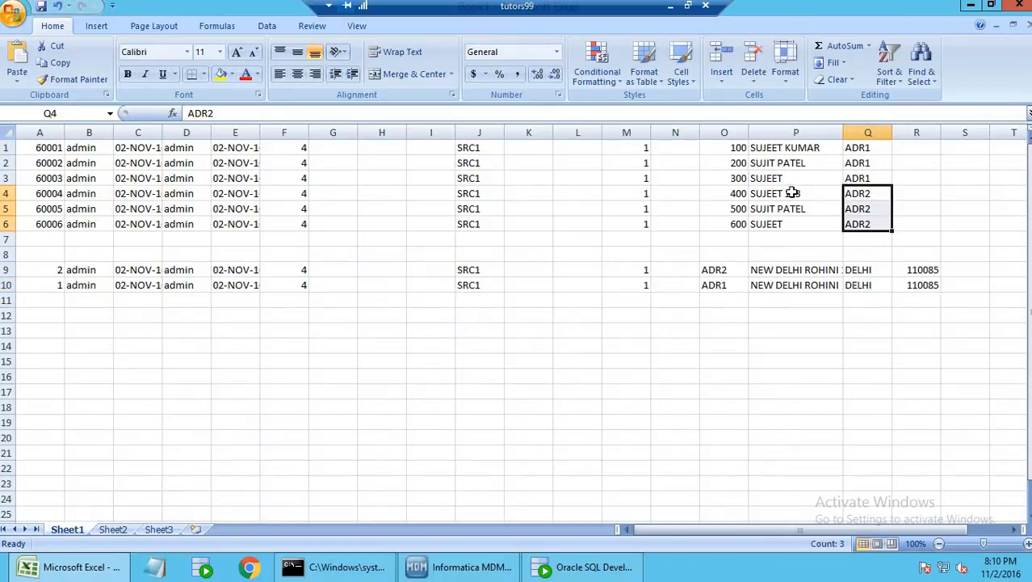
{"action": "left_click_drag", "start_coordinate": [792, 194], "coordinate": [863, 227]}
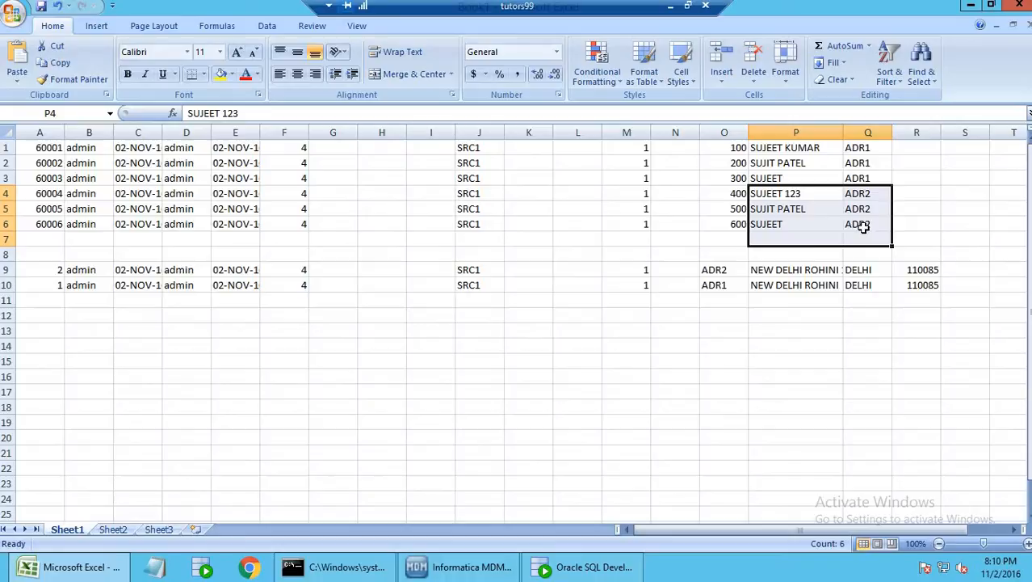
{"action": "left_click", "coordinate": [717, 273]}
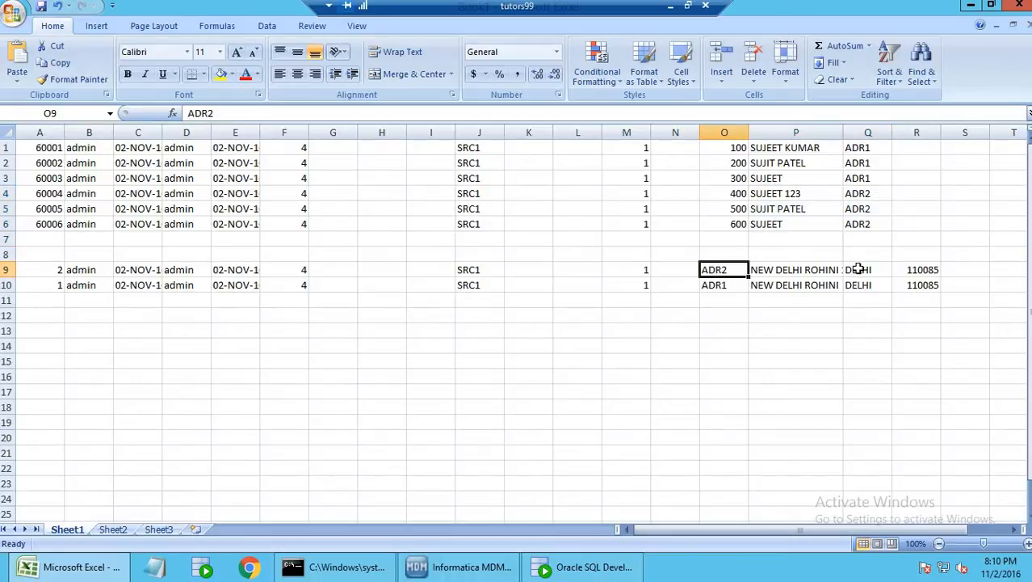
{"action": "left_click", "coordinate": [856, 273]}
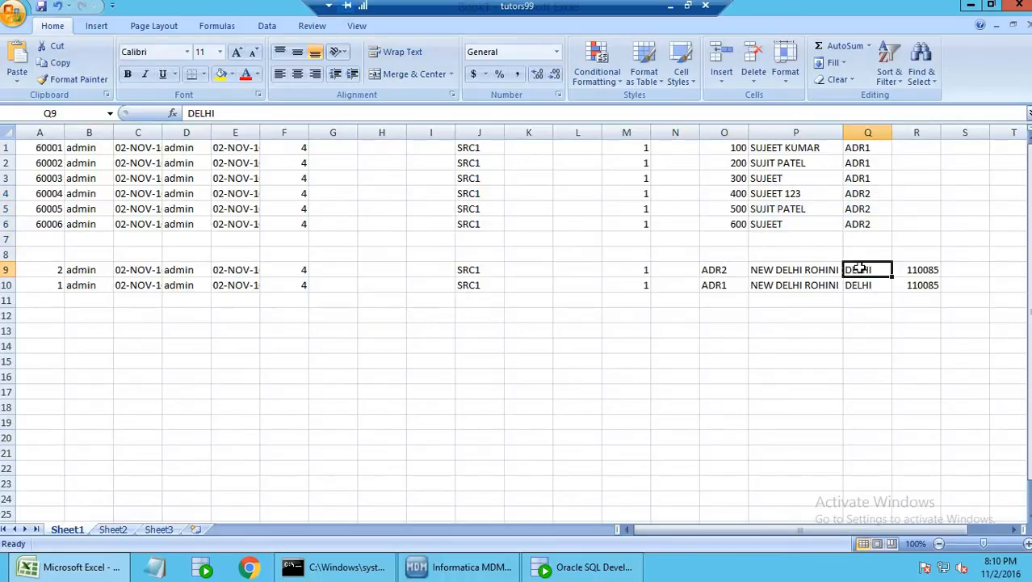
{"action": "left_click", "coordinate": [712, 276]}
{"action": "key", "text": "Down"}
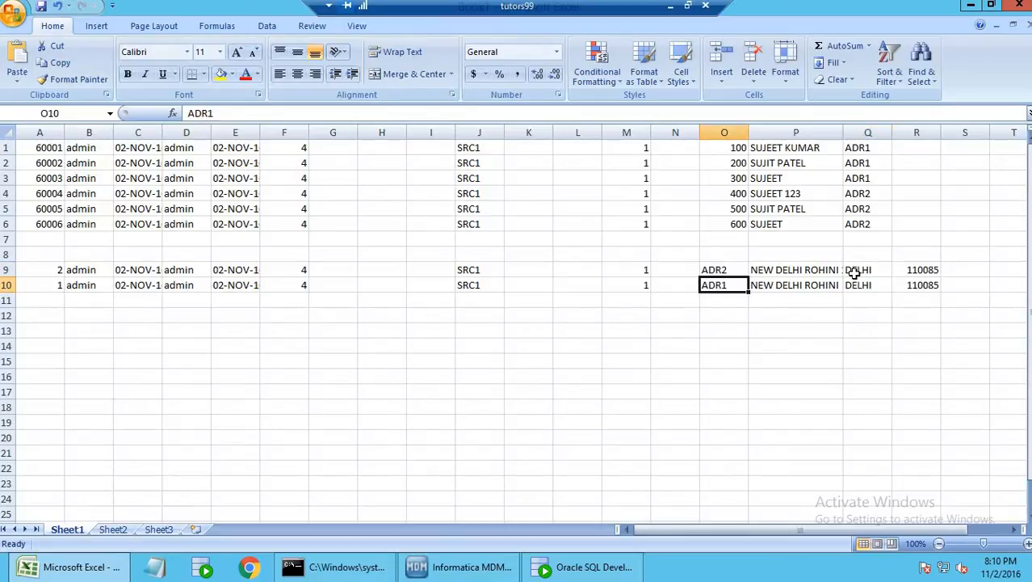
{"action": "left_click_drag", "start_coordinate": [856, 274], "coordinate": [857, 286]}
{"action": "left_click", "coordinate": [865, 224]}
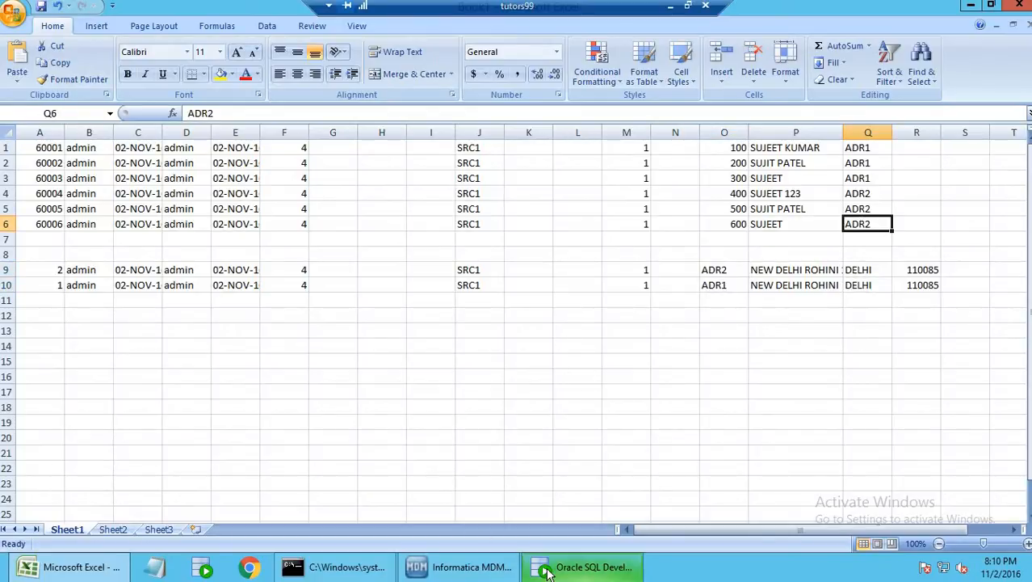
Switch to Informatica MDM and review the path components and match/merge properties of B_EMP
{"action": "left_click", "coordinate": [453, 549]}
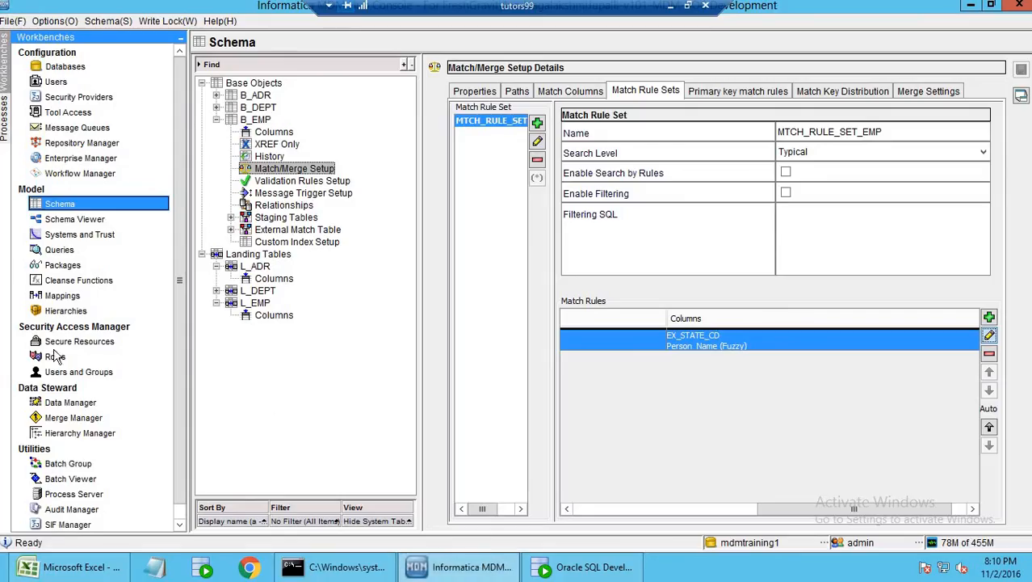
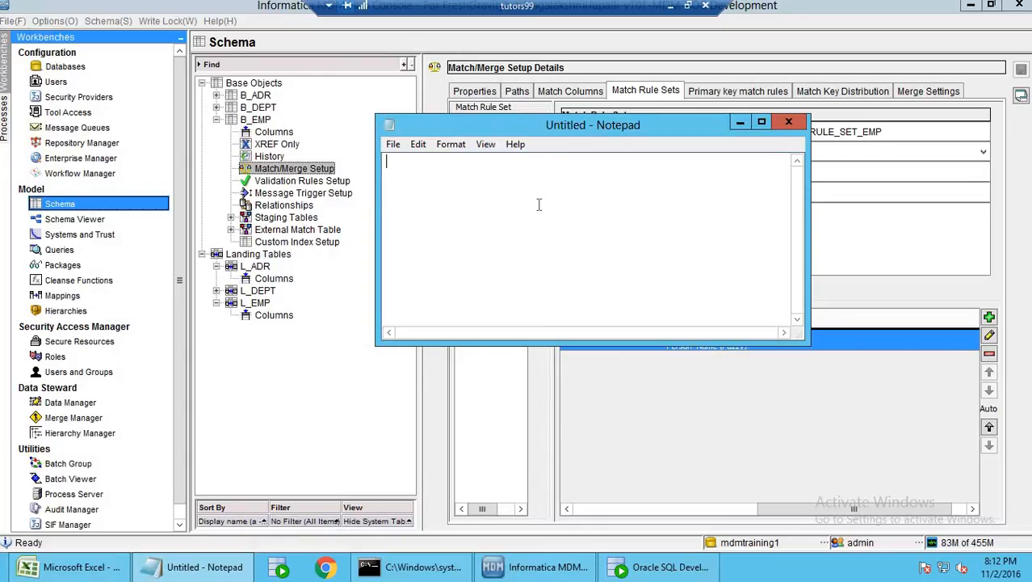
{"action": "left_click", "coordinate": [521, 91]}
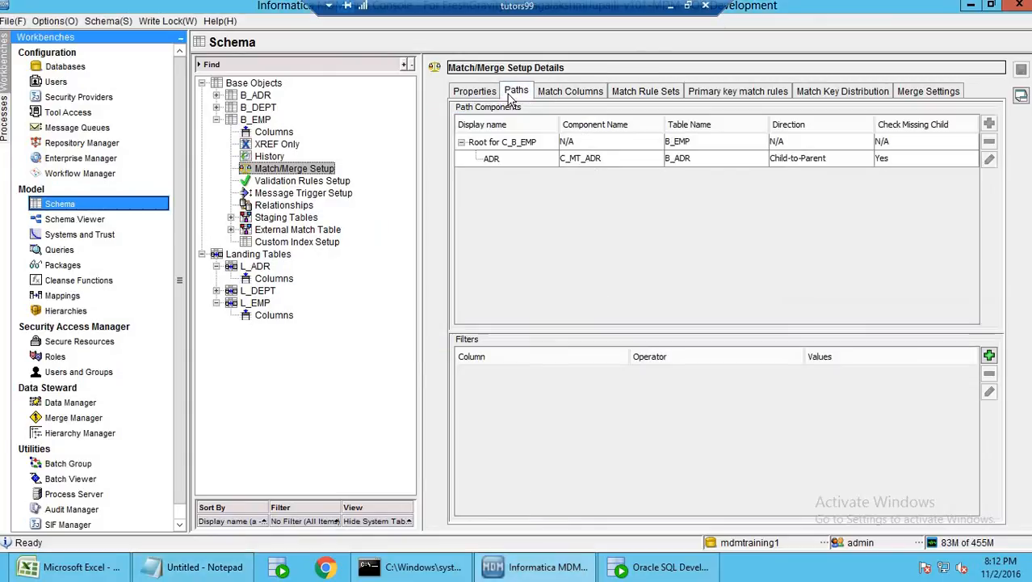
{"action": "left_click", "coordinate": [485, 92]}
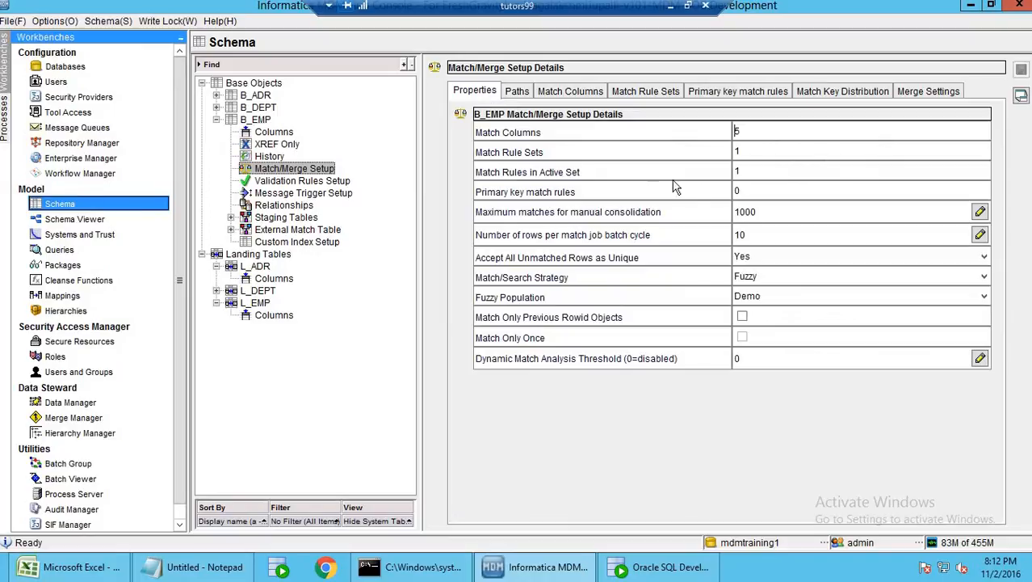
{"action": "left_click", "coordinate": [516, 92]}
Review the B_EMP match columns and the available key width options for the fuzzy match key
{"action": "left_click", "coordinate": [571, 91]}
{"action": "left_click", "coordinate": [795, 150]}
{"action": "left_click", "coordinate": [795, 150]}
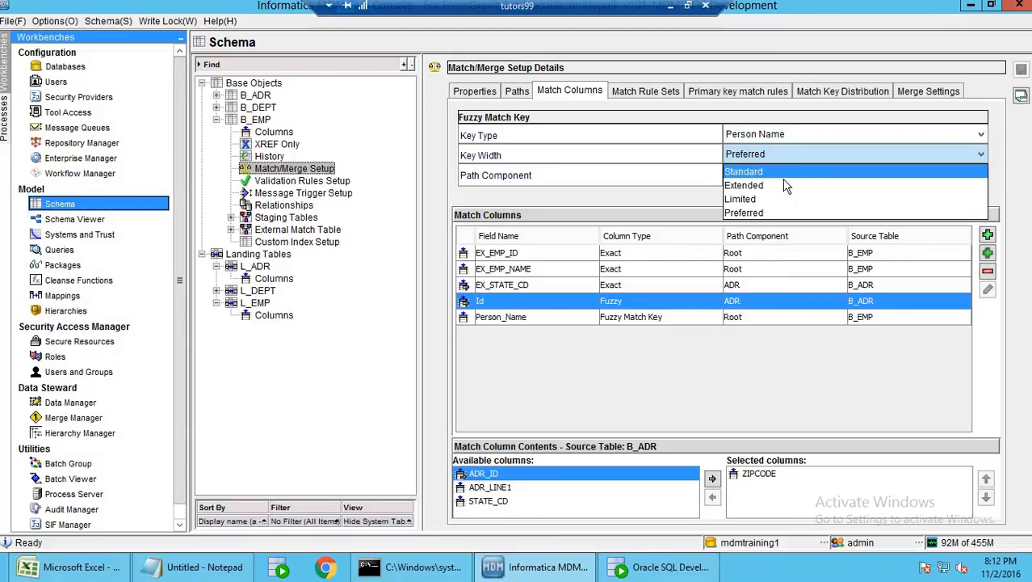
{"action": "left_click", "coordinate": [799, 157]}
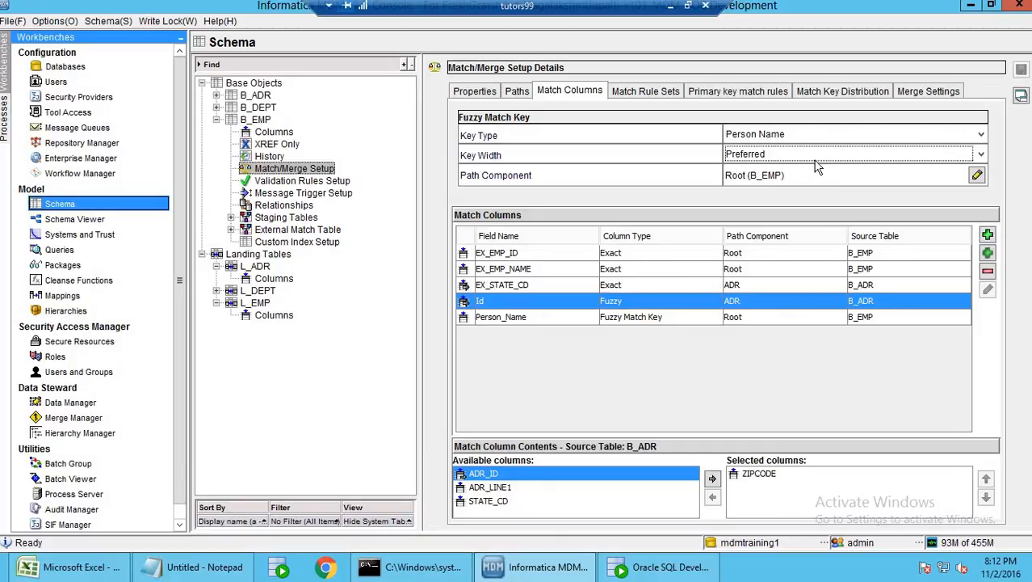
{"action": "left_click", "coordinate": [808, 154]}
{"action": "left_click", "coordinate": [650, 184]}
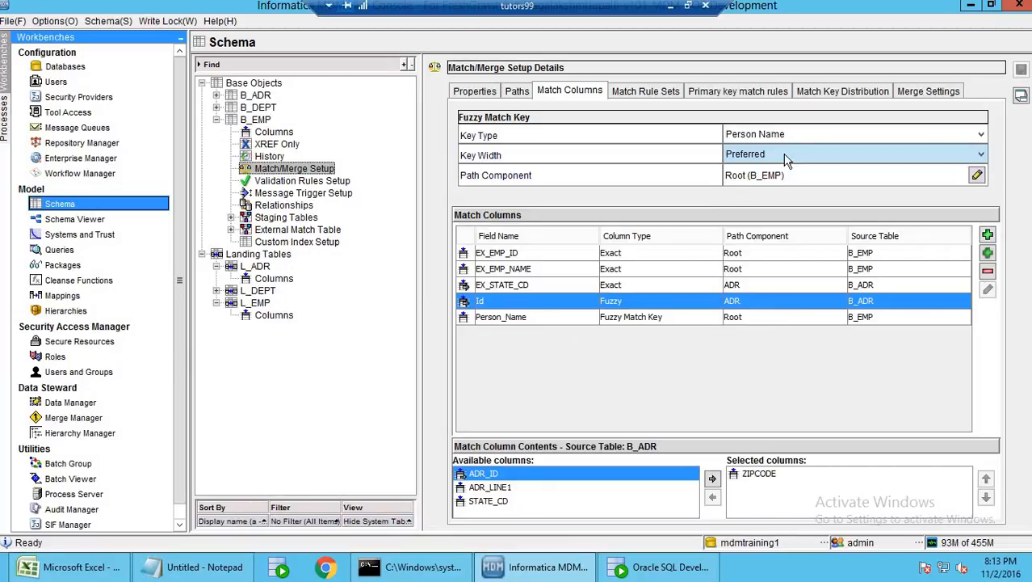
Set the B_EMP fuzzy match key's key width to Standard and save the match column setup
{"action": "left_click", "coordinate": [783, 158]}
{"action": "left_click", "coordinate": [782, 172]}
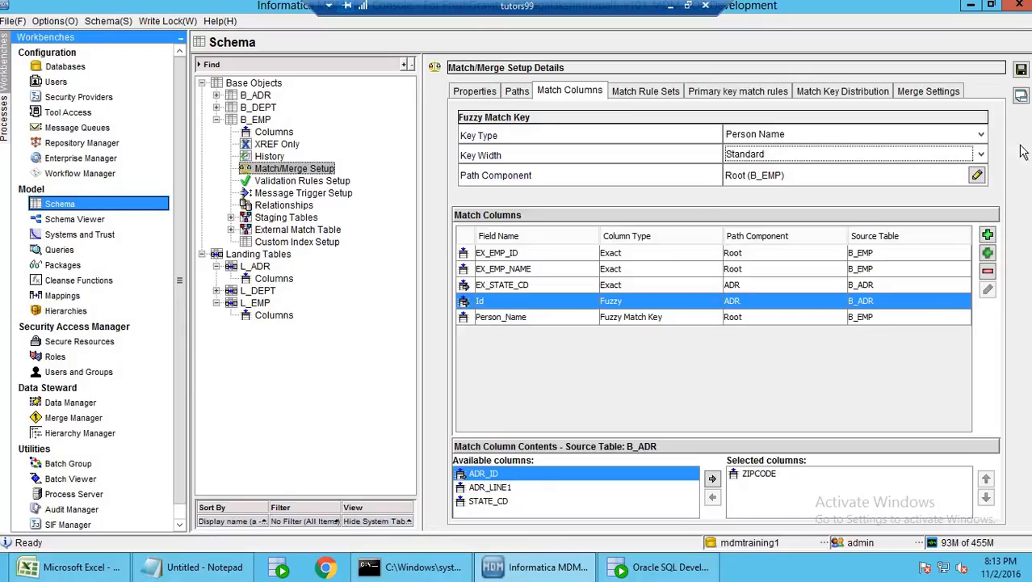
{"action": "left_click", "coordinate": [1021, 71]}
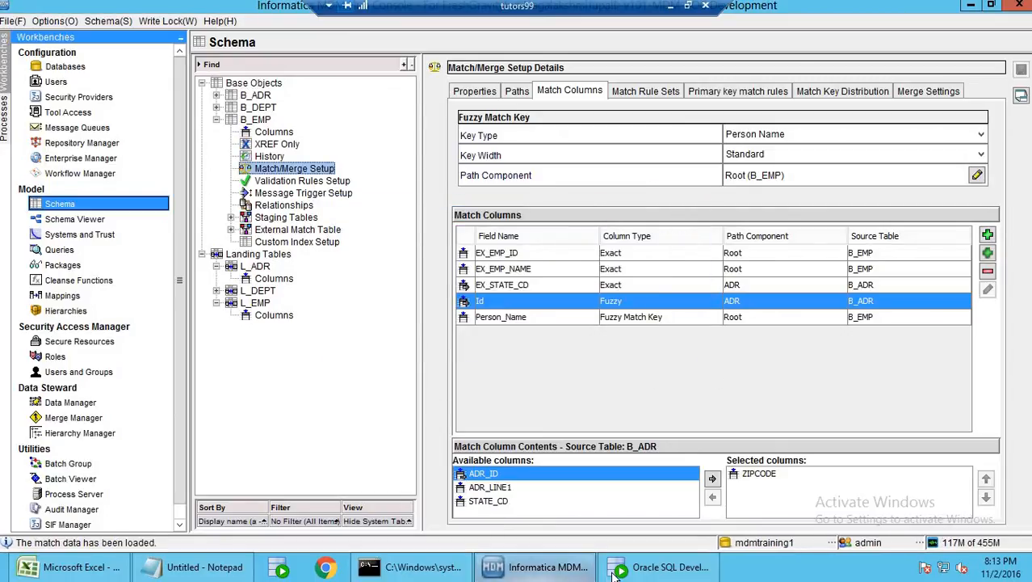
Switch to Oracle SQL Developer, open the C_B_EMP table data and check each employee record's ROWID_OBJECT
{"action": "left_click", "coordinate": [659, 567]}
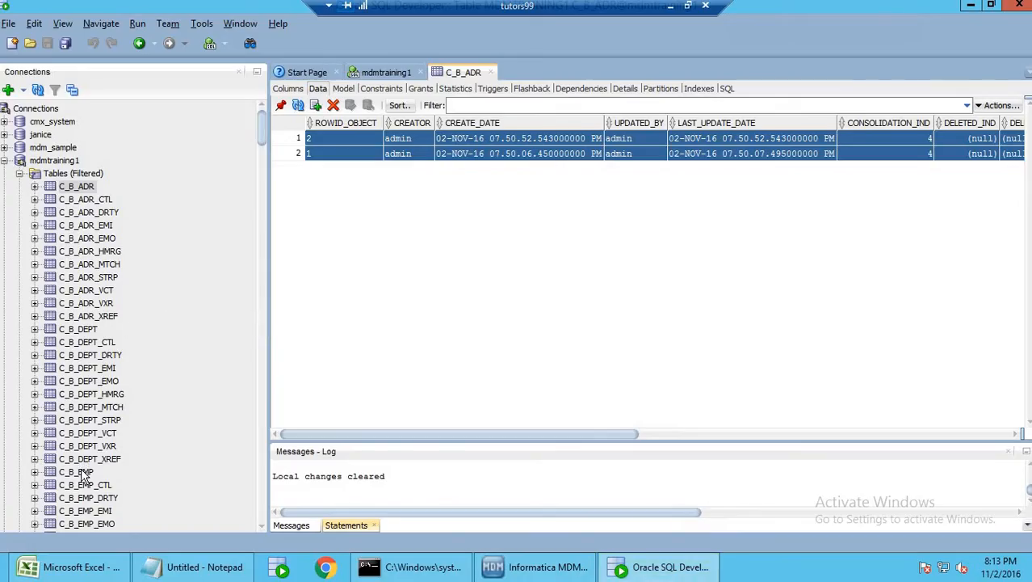
{"action": "left_click", "coordinate": [80, 471]}
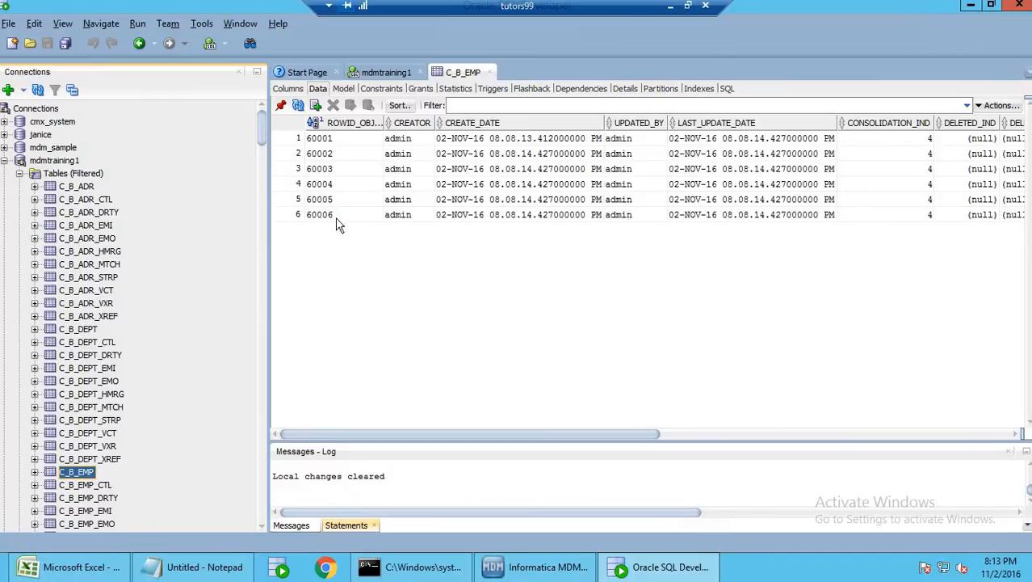
{"action": "left_click", "coordinate": [328, 215]}
{"action": "left_click", "coordinate": [329, 200]}
{"action": "left_click", "coordinate": [330, 185]}
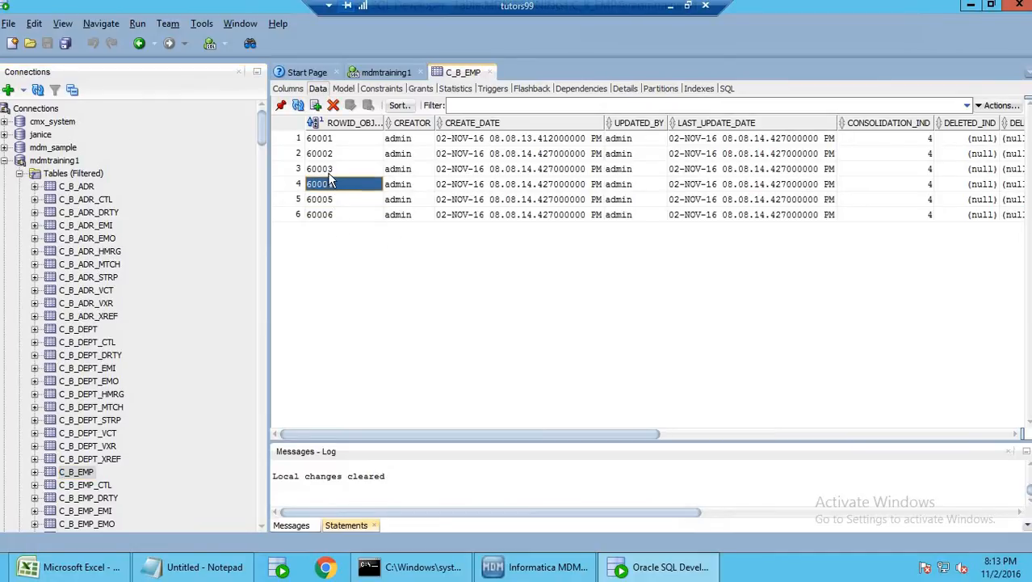
{"action": "left_click", "coordinate": [331, 168]}
{"action": "left_click", "coordinate": [331, 153]}
{"action": "left_click", "coordinate": [331, 139]}
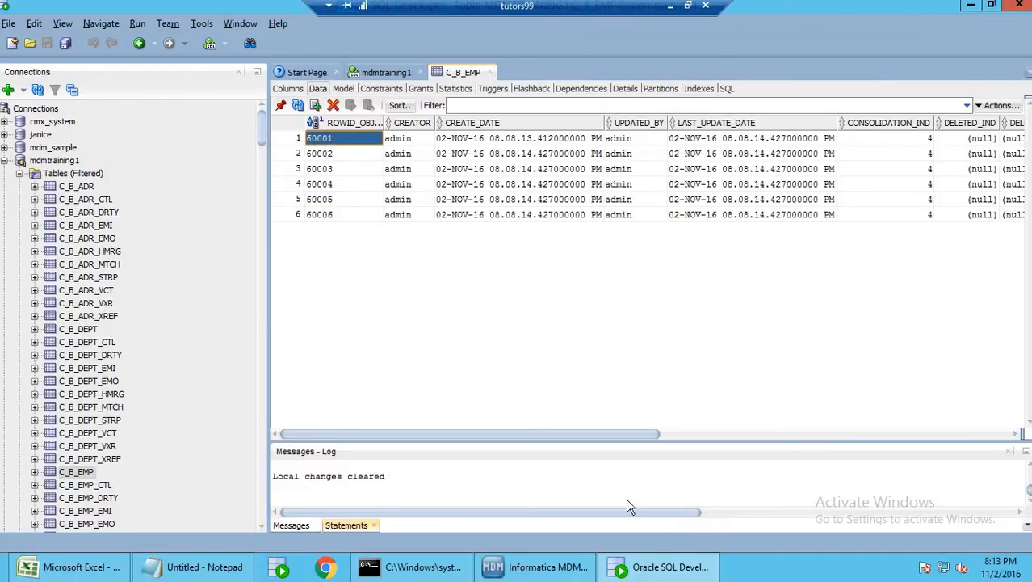
Switch to Informatica MDM and run the Generate Match Tokens batch job for B_EMP from the Batch Viewer
{"action": "left_click", "coordinate": [661, 571]}
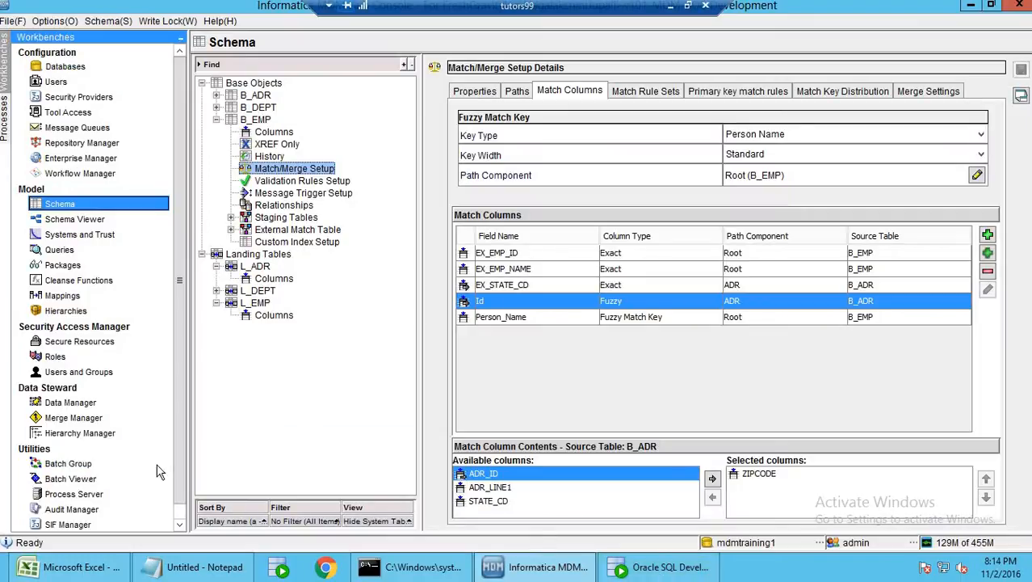
{"action": "left_click", "coordinate": [111, 479]}
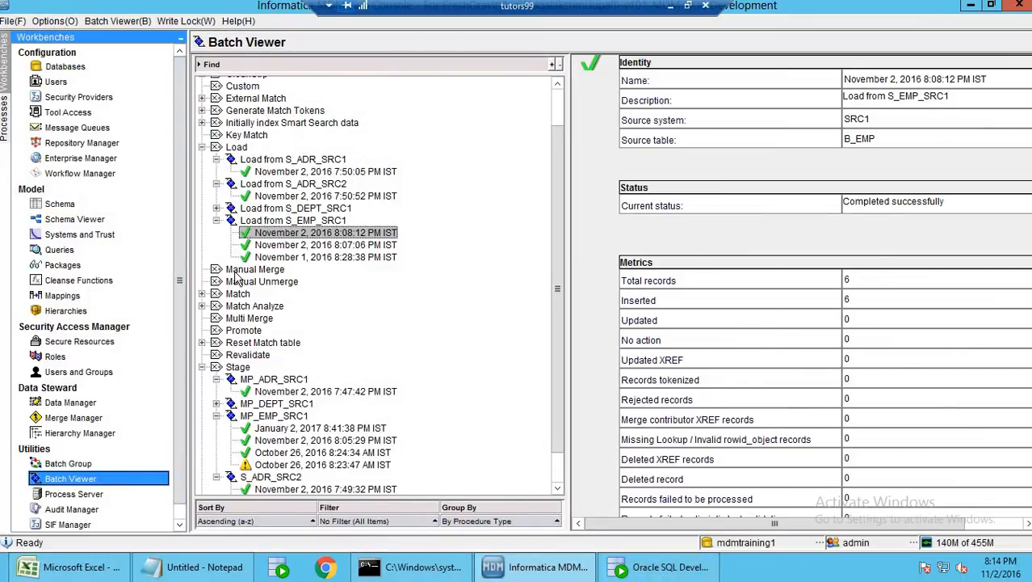
{"action": "double_click", "coordinate": [240, 115]}
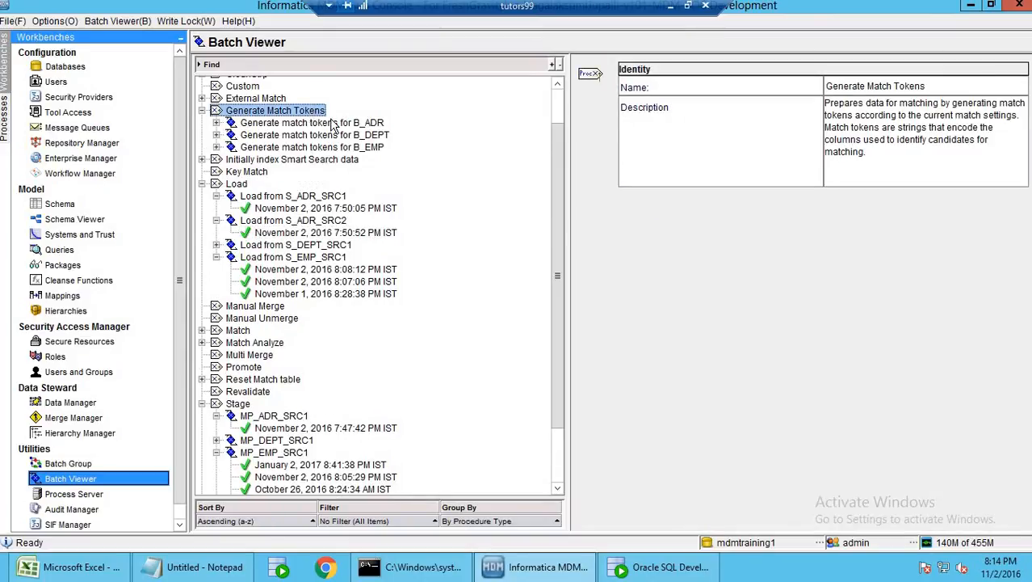
{"action": "left_click", "coordinate": [330, 149]}
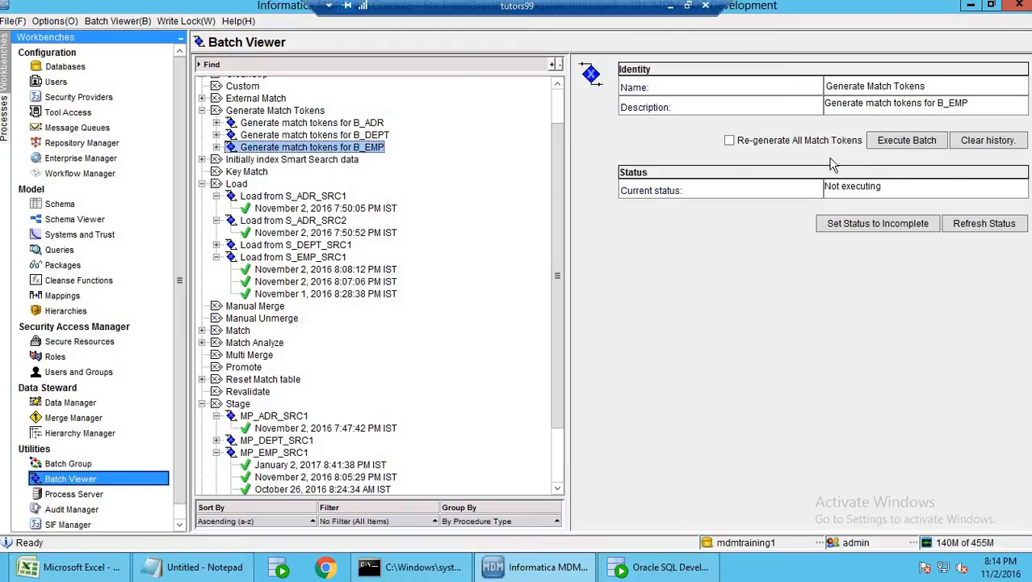
{"action": "left_click", "coordinate": [885, 144]}
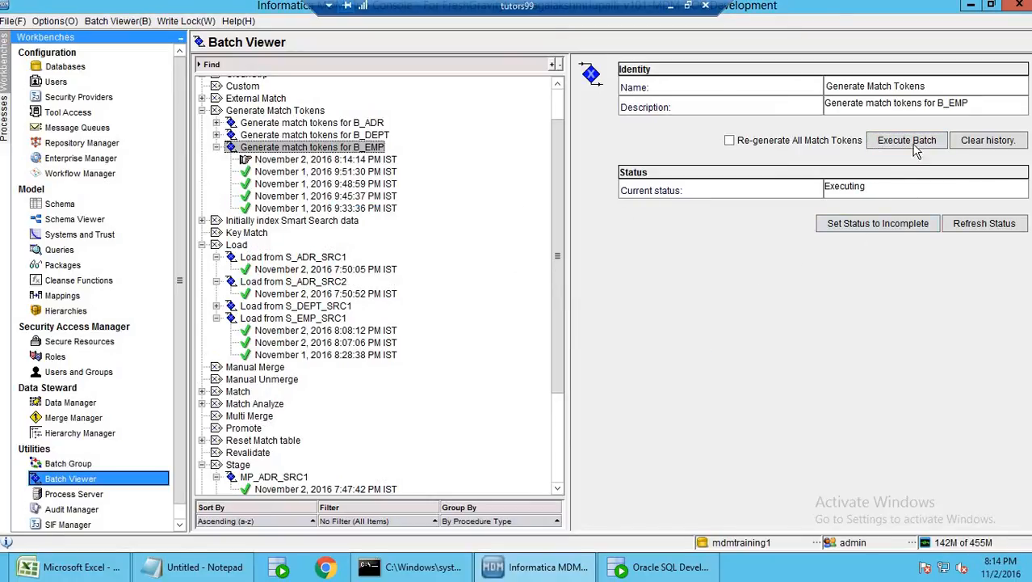
Refresh the B_EMP token job's status and check the latest run's tokenized record metric
{"action": "left_click", "coordinate": [988, 224]}
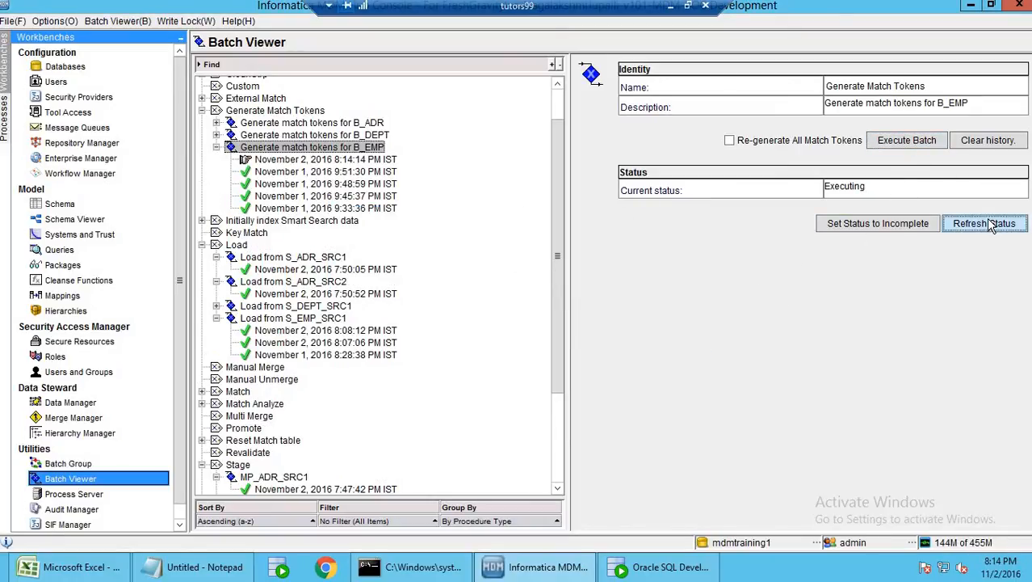
{"action": "left_click", "coordinate": [357, 160]}
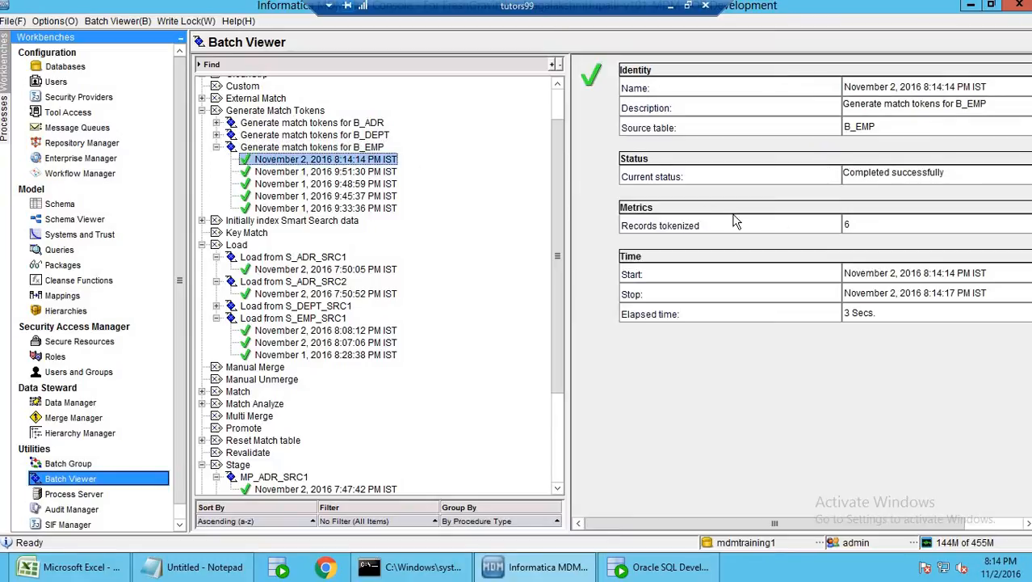
{"action": "left_click_drag", "start_coordinate": [864, 223], "coordinate": [836, 226]}
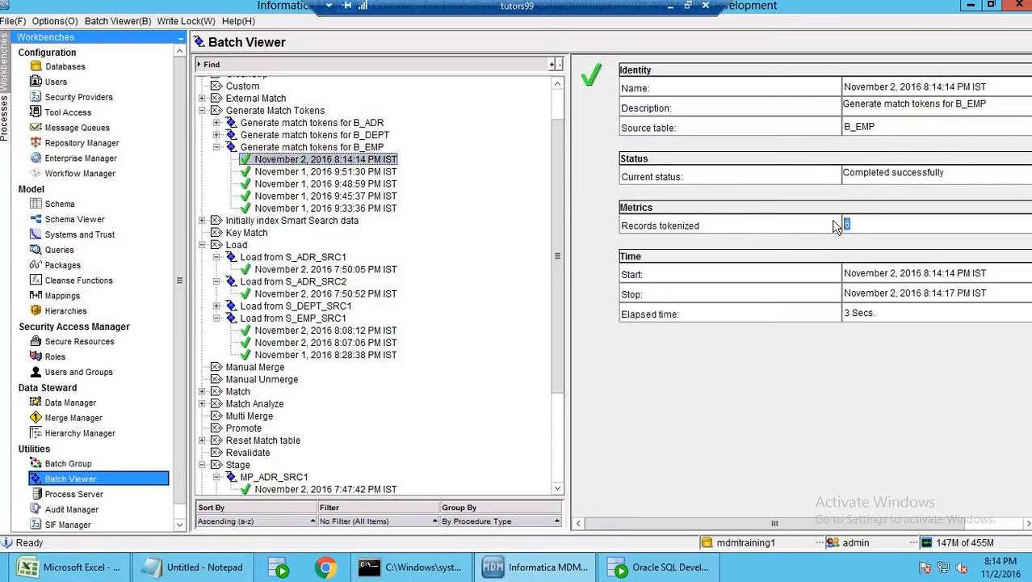
Switch to Oracle SQL Developer, open the C_B_EMP_STRP table data and reverse, then clear, its ROWID_OBJECT sorting
{"action": "left_click", "coordinate": [638, 571]}
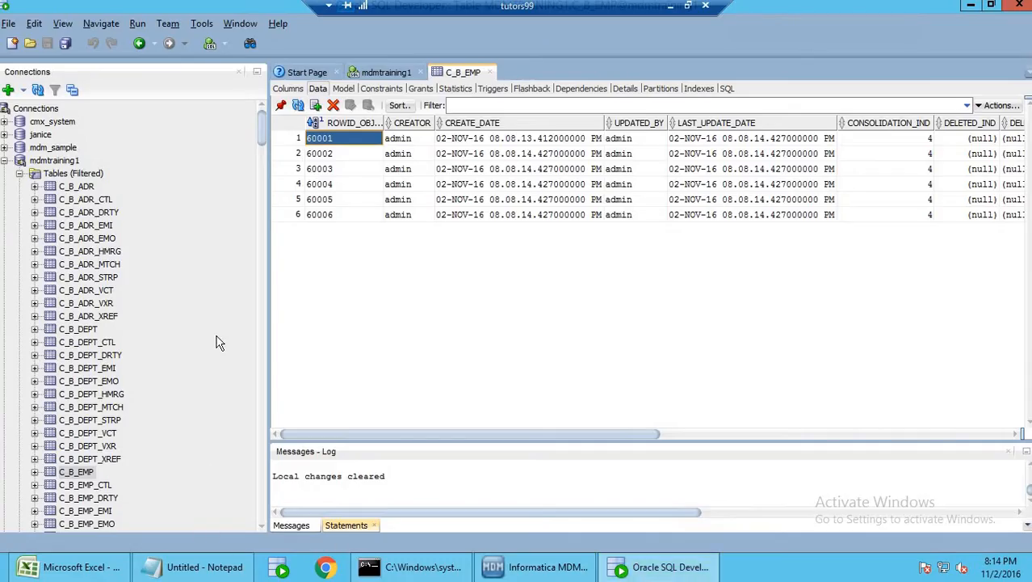
{"action": "left_click_drag", "start_coordinate": [262, 136], "coordinate": [261, 161]}
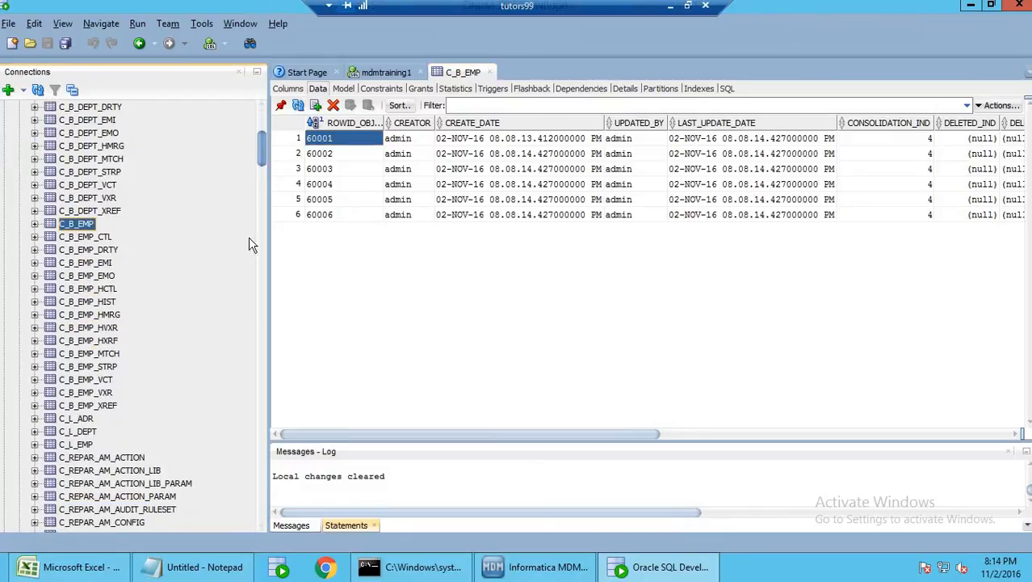
{"action": "left_click", "coordinate": [92, 367]}
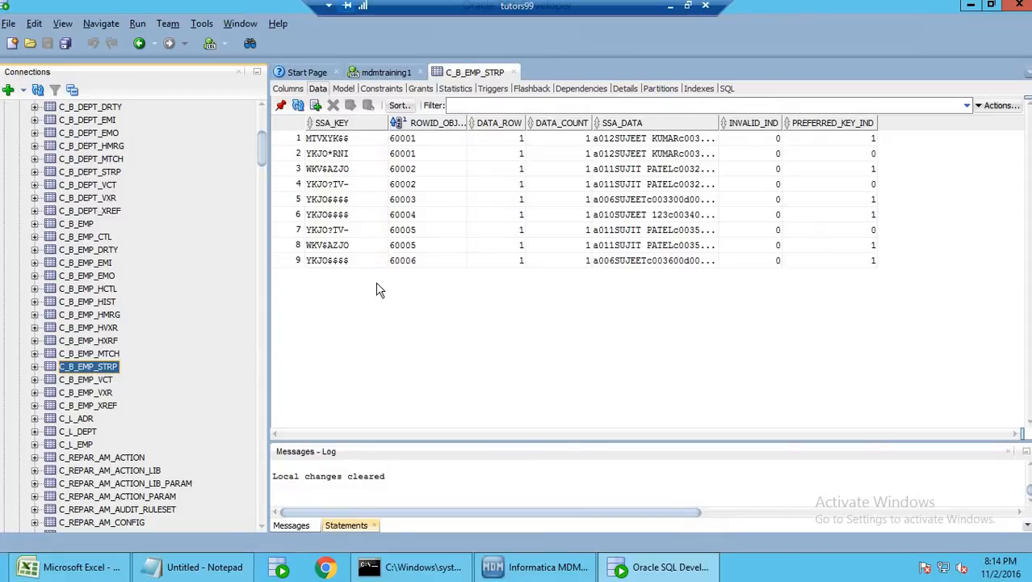
{"action": "double_click", "coordinate": [428, 127]}
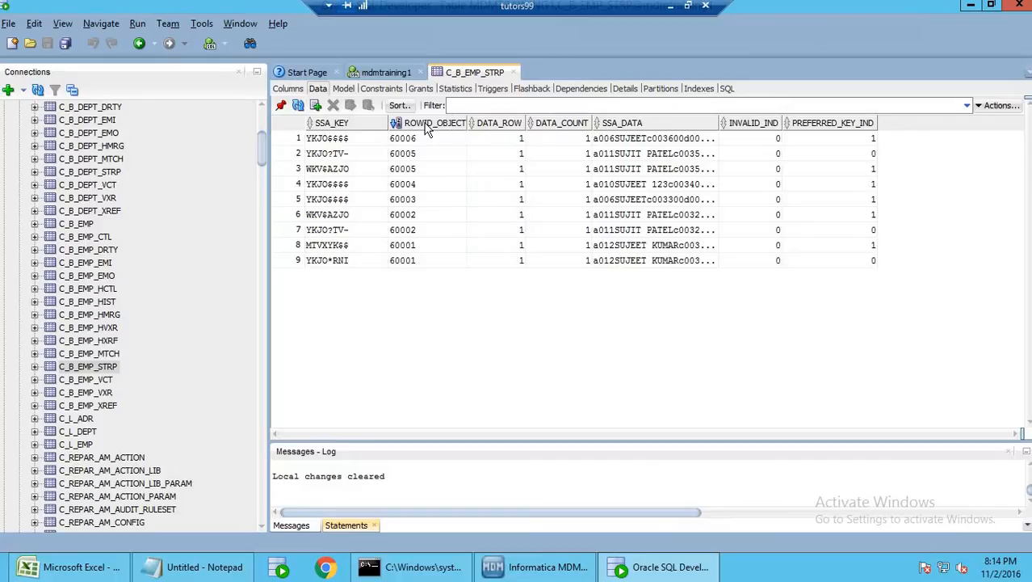
{"action": "double_click", "coordinate": [428, 126]}
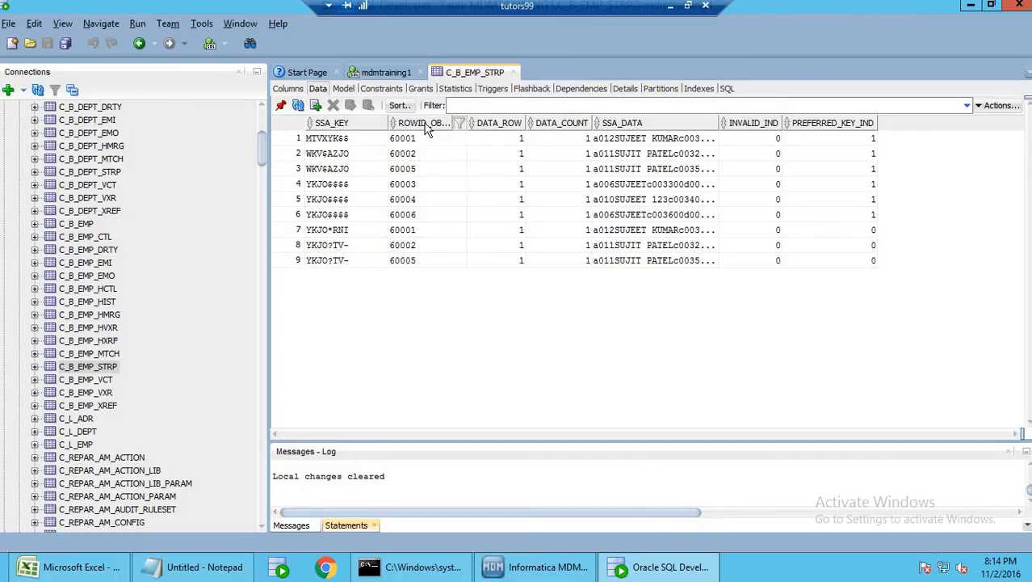
Compare the ROWID_OBJECT and SSA_KEY values in the first rows of C_B_EMP_STRP
{"action": "left_click", "coordinate": [415, 185]}
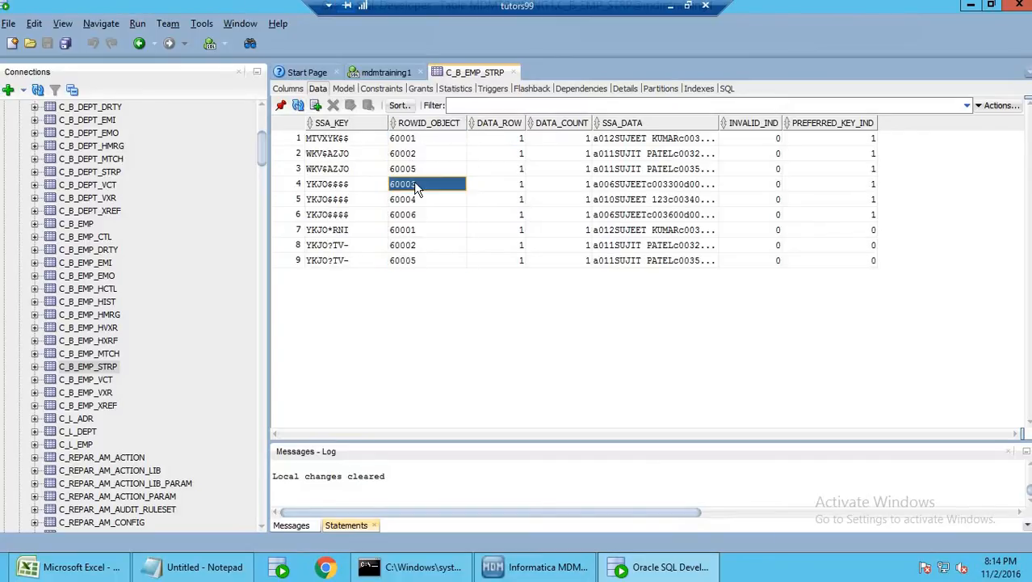
{"action": "left_click", "coordinate": [412, 141]}
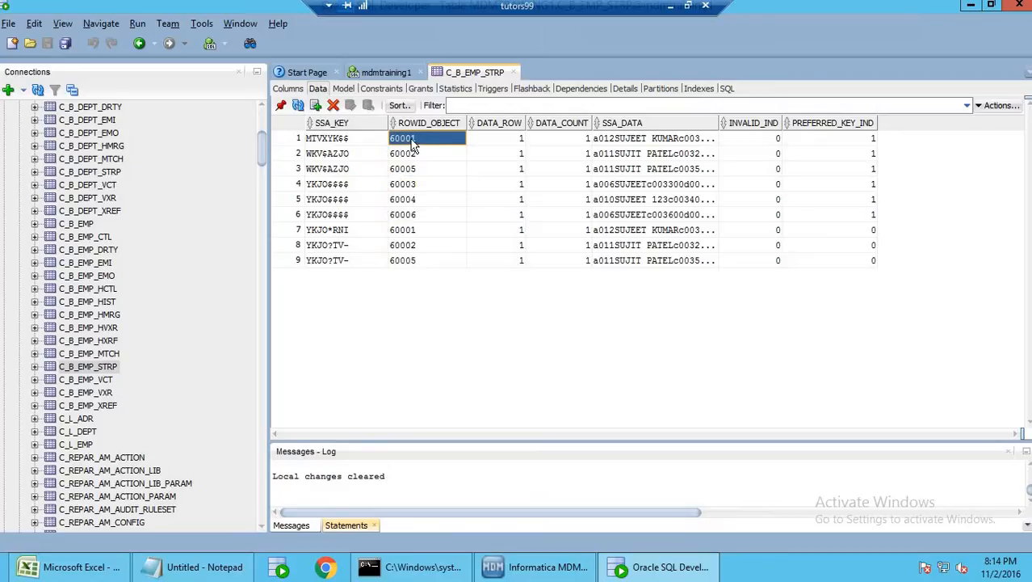
{"action": "left_click", "coordinate": [343, 144]}
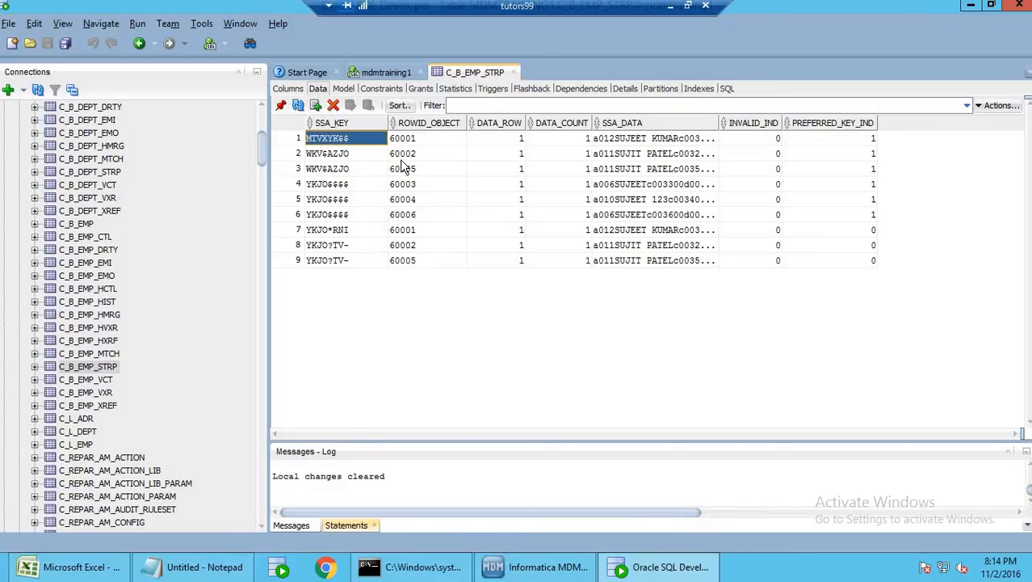
{"action": "left_click", "coordinate": [401, 157]}
{"action": "left_click", "coordinate": [358, 158]}
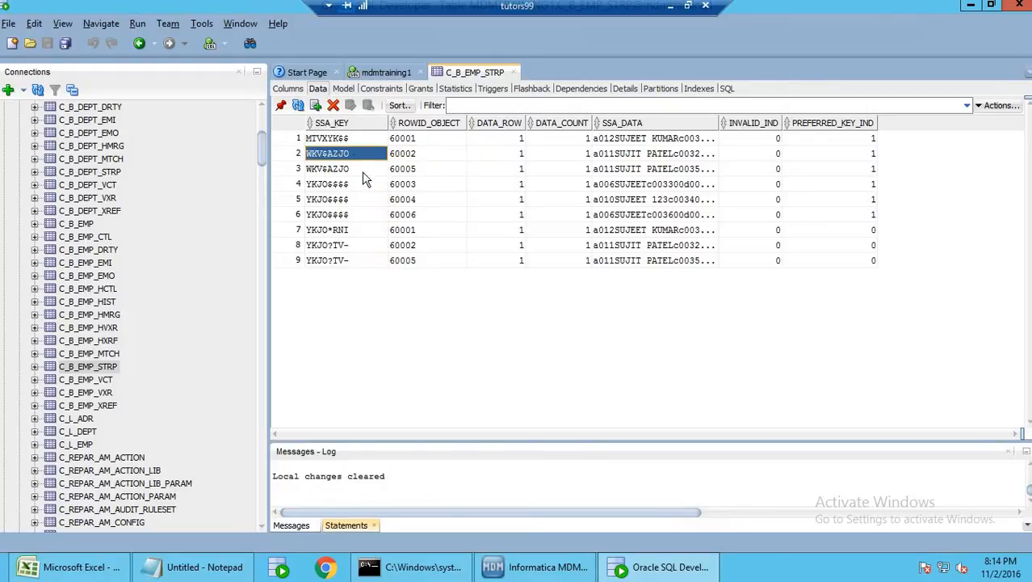
{"action": "left_click", "coordinate": [414, 172]}
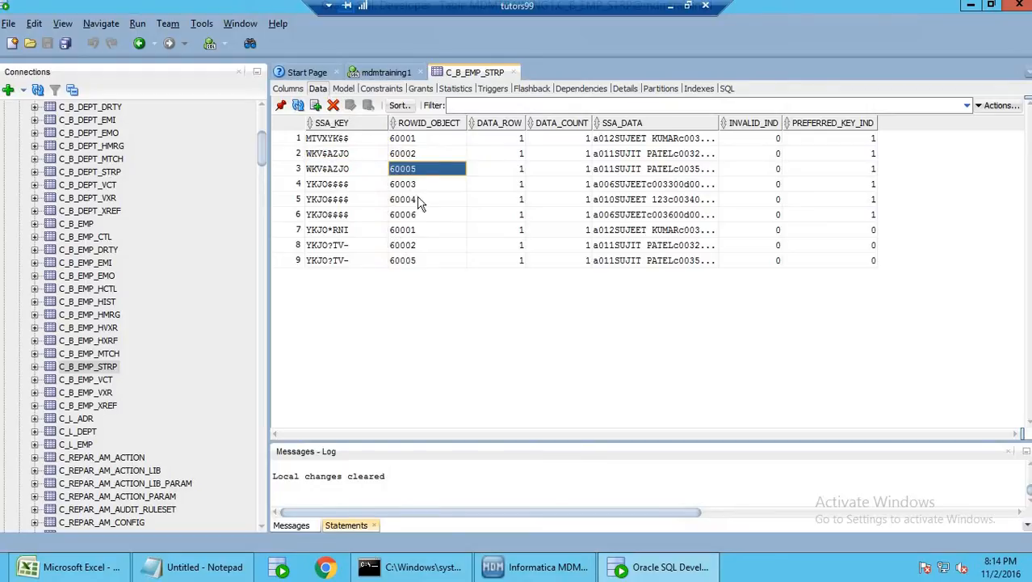
Sort C_B_EMP_STRP ascending by ROWID_OBJECT and compare the match keys of records 60002 and 60003
{"action": "double_click", "coordinate": [423, 126]}
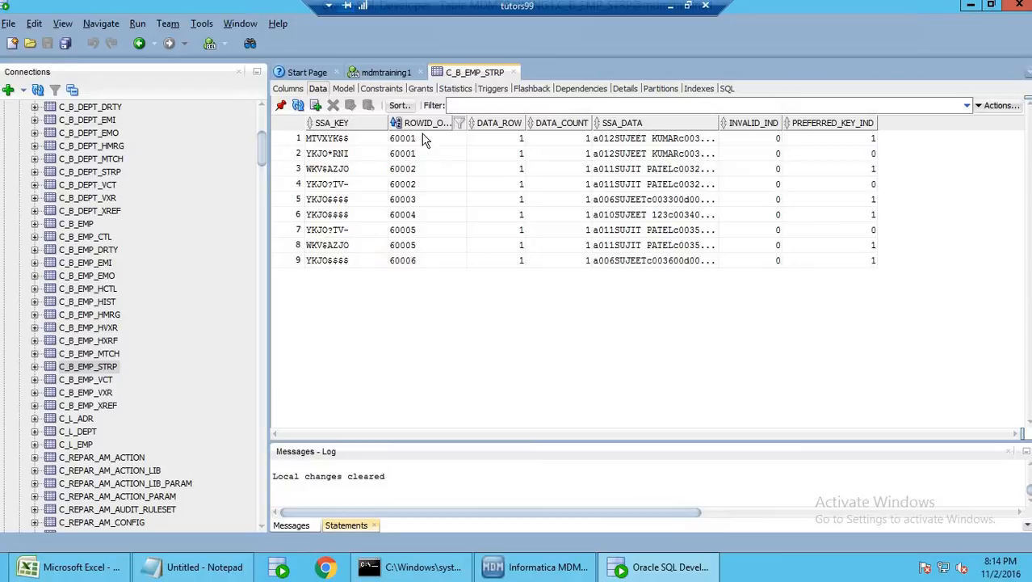
{"action": "left_click", "coordinate": [414, 183]}
{"action": "left_click_drag", "start_coordinate": [415, 141], "coordinate": [404, 188]}
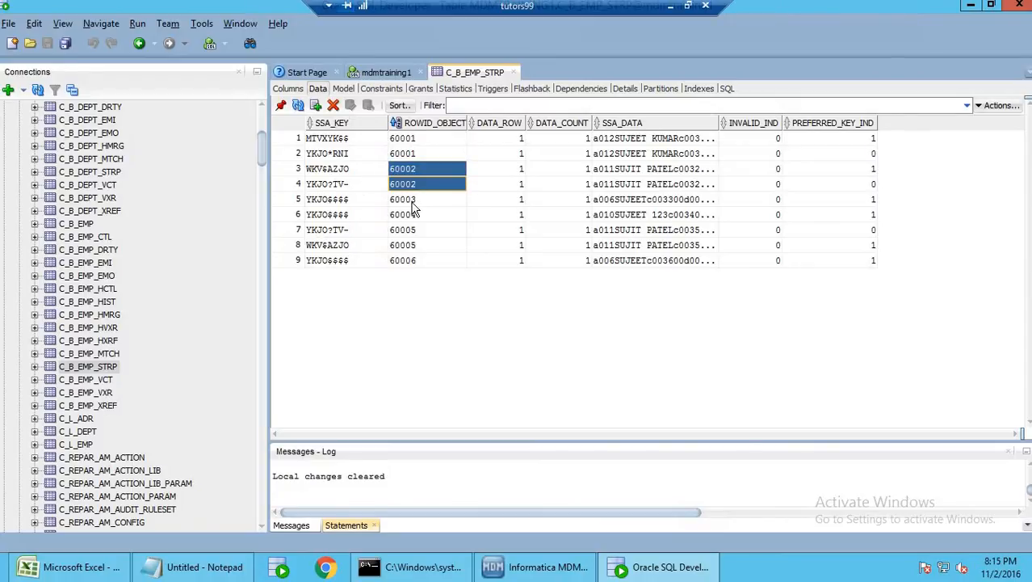
{"action": "left_click", "coordinate": [412, 202]}
{"action": "left_click", "coordinate": [348, 200]}
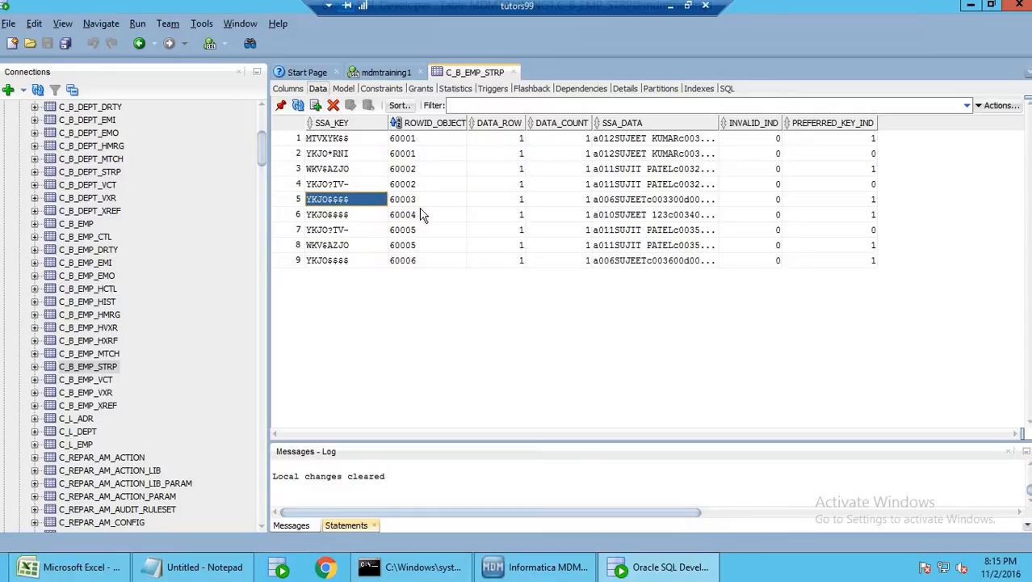
{"action": "left_click", "coordinate": [417, 202]}
Compare the SSA_DATA of record 60003 with that of records 60001 and 60002
{"action": "left_click", "coordinate": [643, 203]}
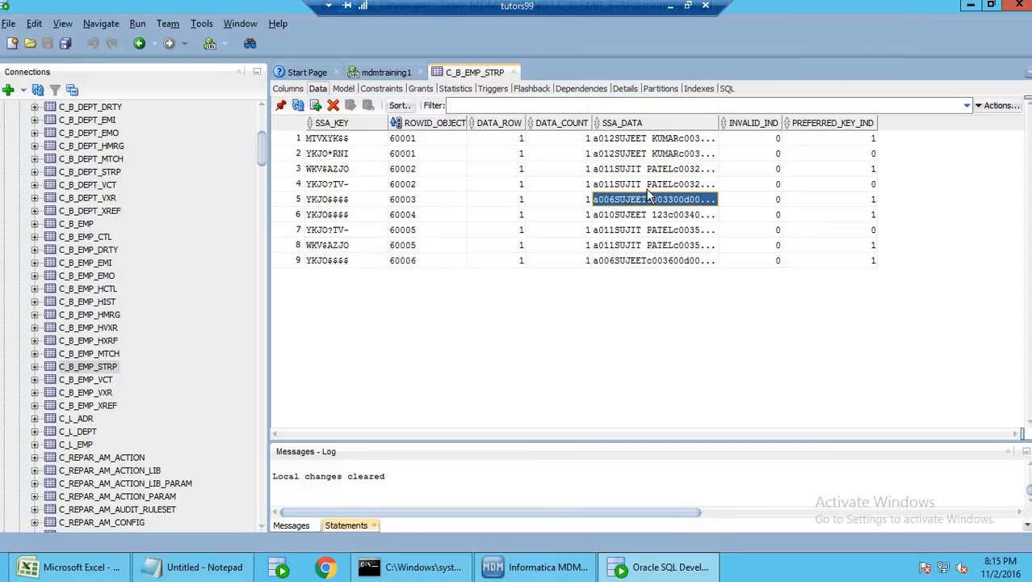
{"action": "left_click", "coordinate": [651, 185]}
{"action": "left_click", "coordinate": [652, 153]}
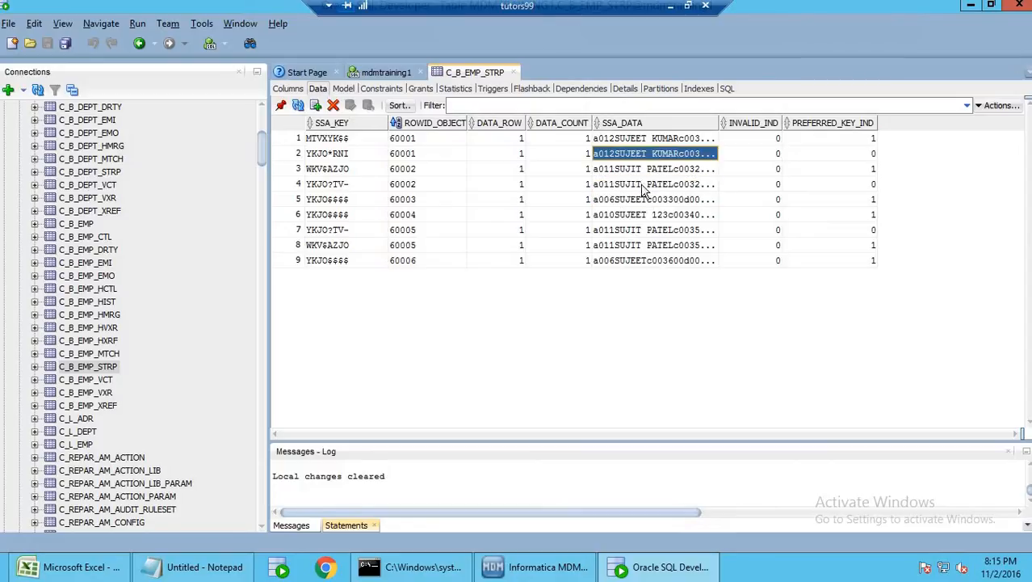
{"action": "left_click", "coordinate": [644, 186]}
{"action": "left_click", "coordinate": [636, 201]}
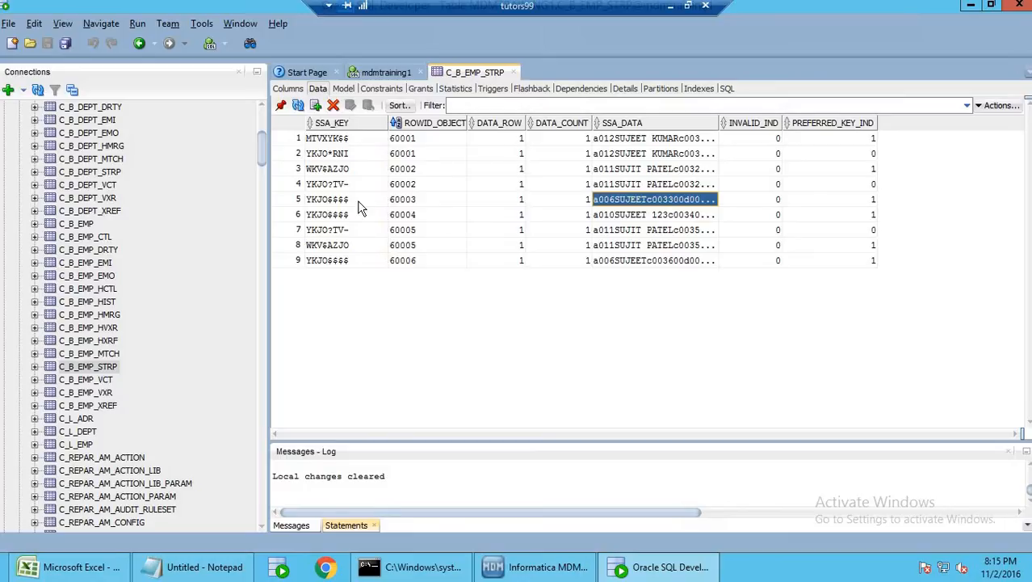
{"action": "left_click", "coordinate": [422, 201]}
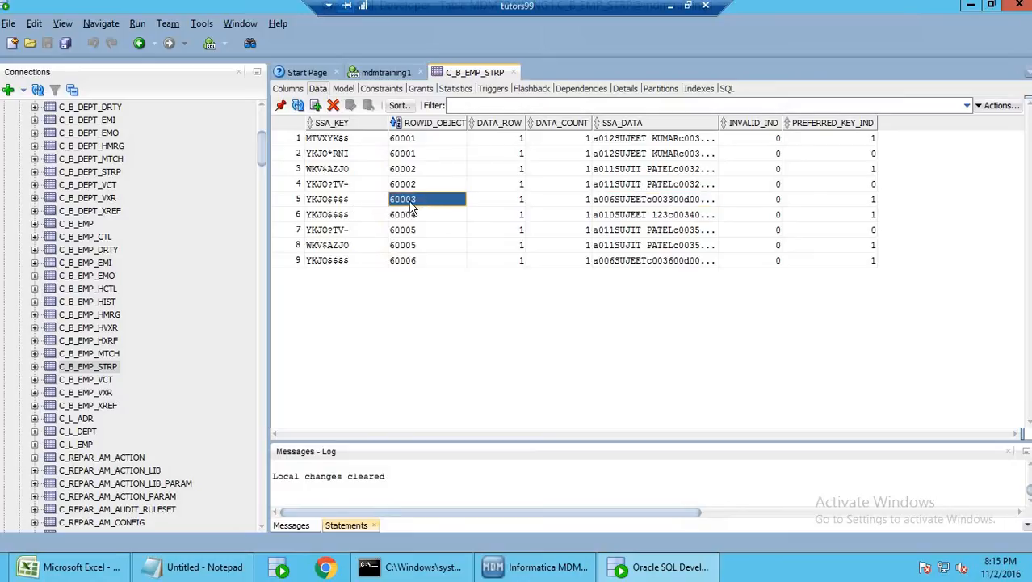
{"action": "left_click", "coordinate": [626, 200]}
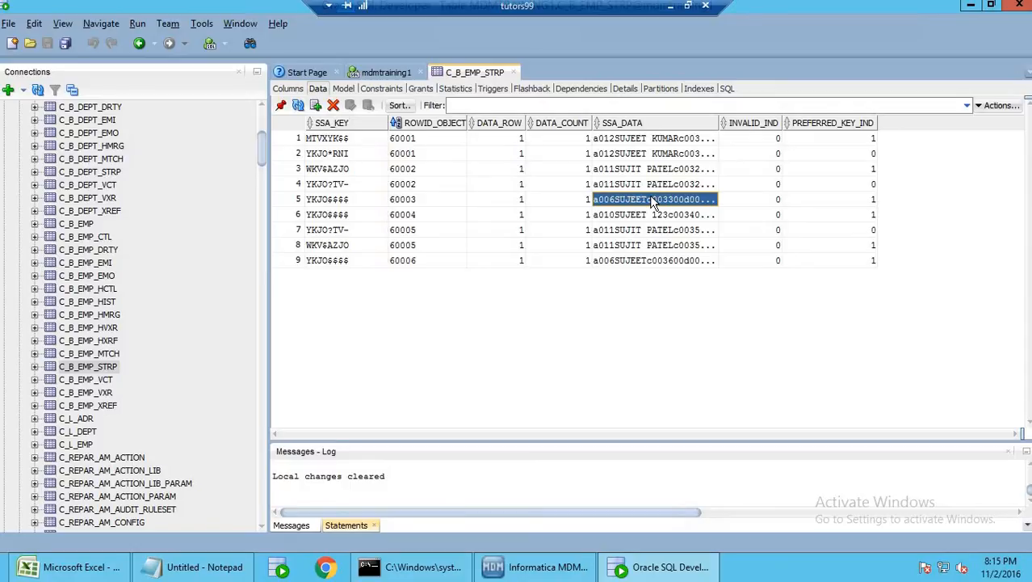
{"action": "left_click", "coordinate": [418, 204]}
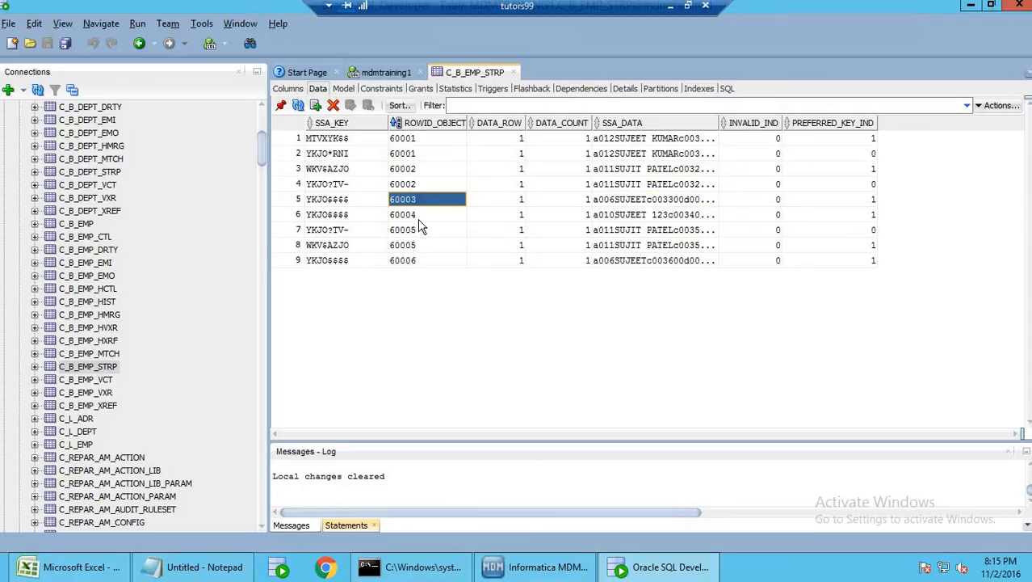
Check the ROWID_OBJECT entries of the token rows for records 60004 through 60006
{"action": "left_click", "coordinate": [419, 218]}
{"action": "left_click", "coordinate": [420, 232]}
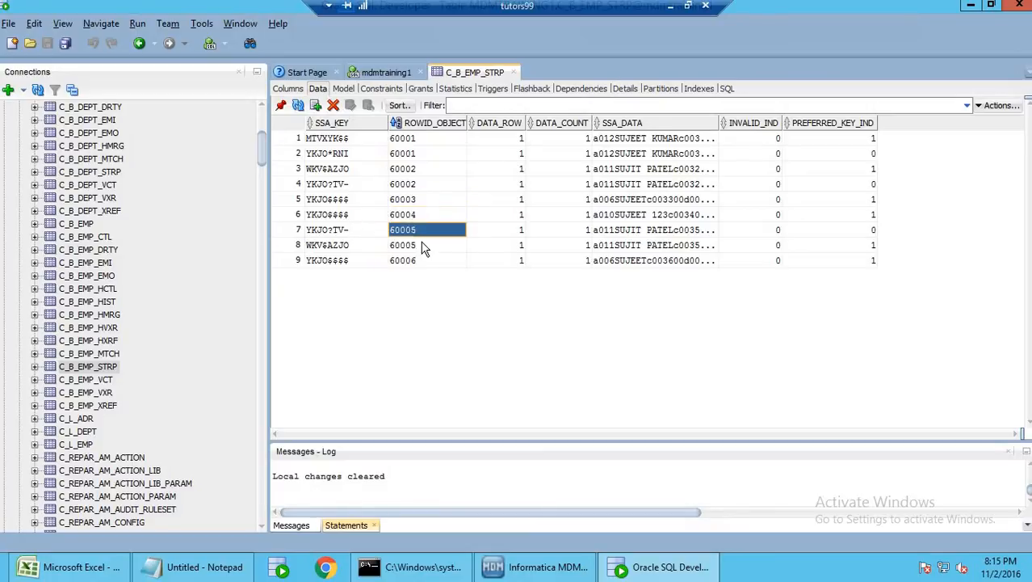
{"action": "left_click", "coordinate": [422, 246]}
{"action": "left_click", "coordinate": [419, 260]}
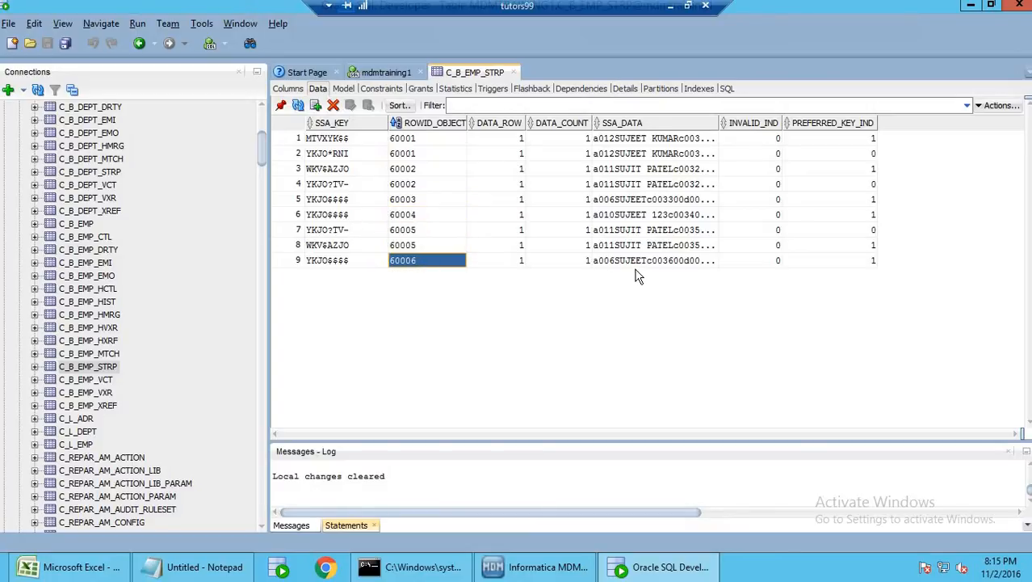
Examine the SSA_DATA, ROWID_OBJECT and SSA_KEY values in the token row of record 60006
{"action": "left_click", "coordinate": [635, 264]}
{"action": "left_click", "coordinate": [414, 261]}
{"action": "left_click", "coordinate": [639, 258]}
{"action": "left_click", "coordinate": [417, 261]}
{"action": "left_click", "coordinate": [351, 262]}
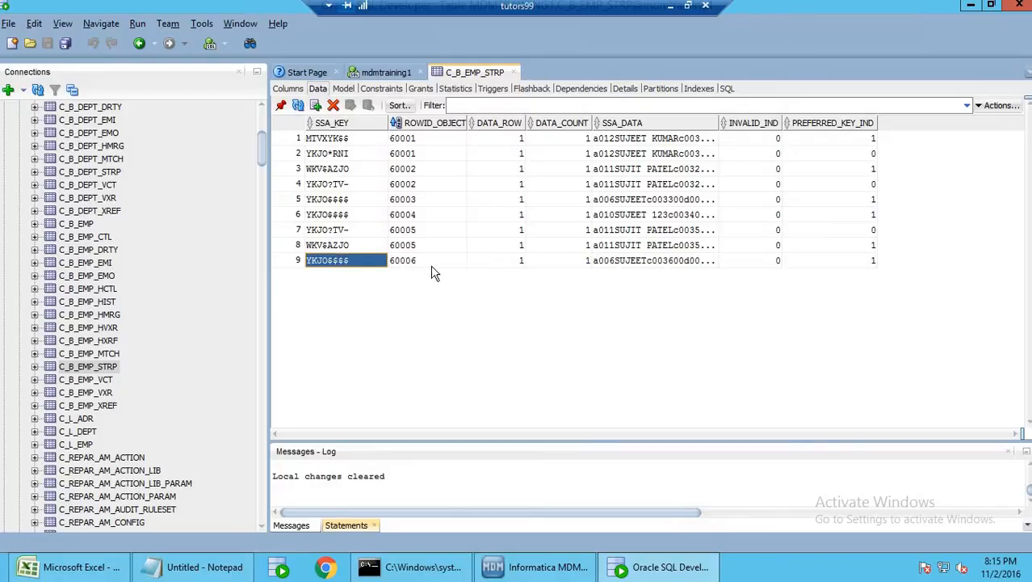
{"action": "left_click", "coordinate": [434, 263]}
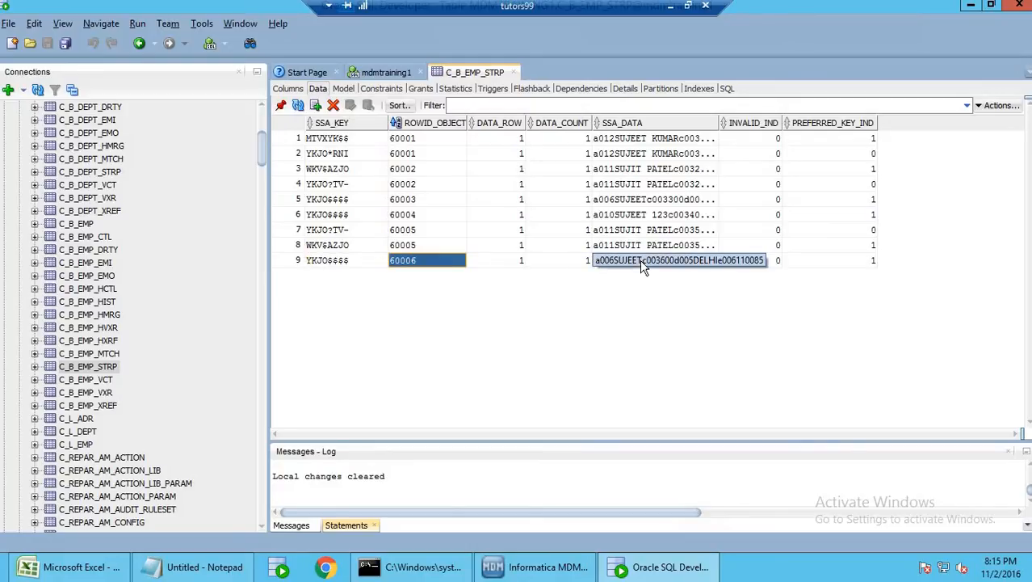
{"action": "left_click", "coordinate": [640, 261]}
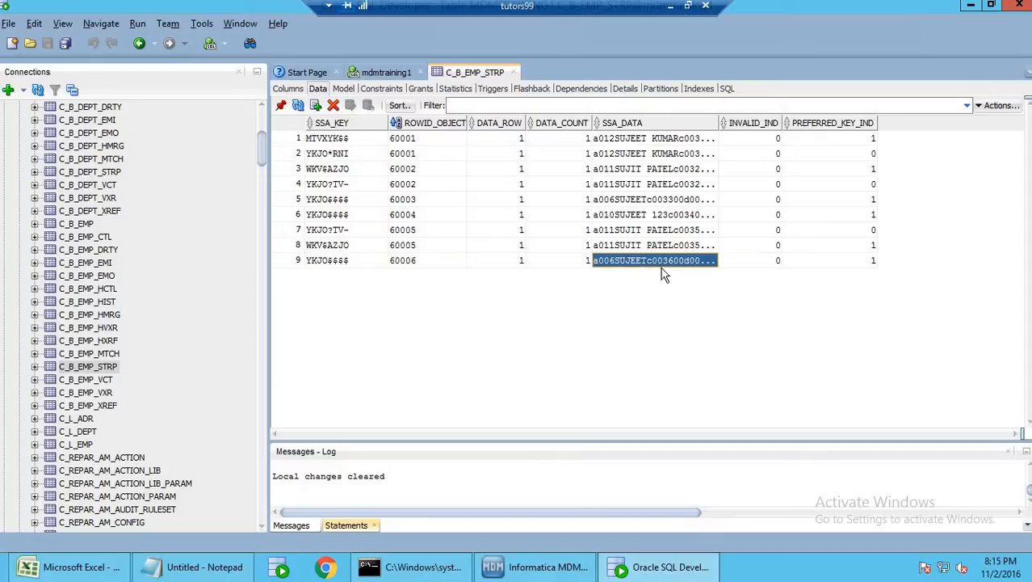
{"action": "left_click", "coordinate": [413, 262]}
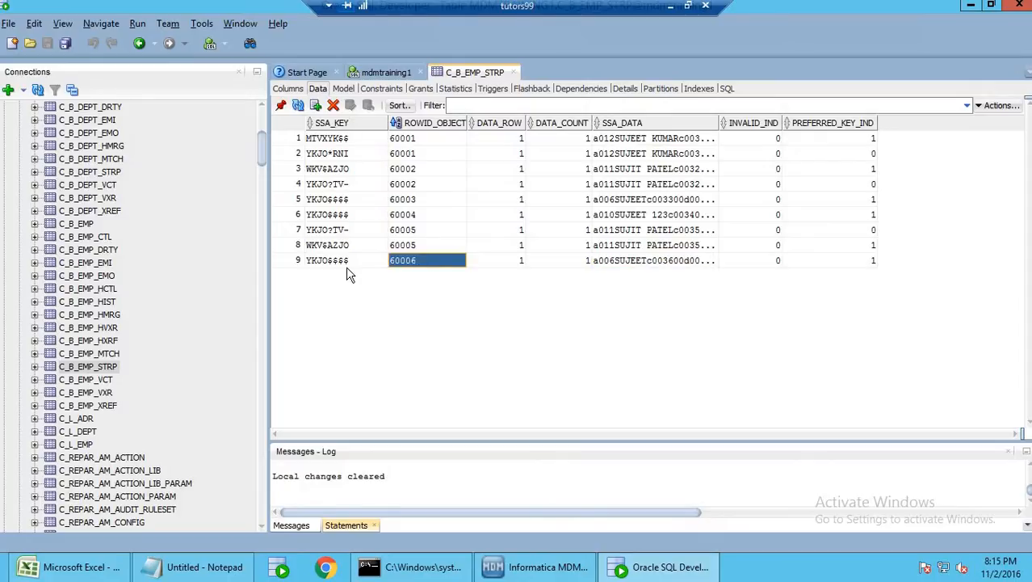
Compare the token rows of records 60002, 60005 and 60006 by ROWID_OBJECT
{"action": "left_click", "coordinate": [428, 184]}
{"action": "left_click", "coordinate": [418, 230]}
{"action": "left_click", "coordinate": [416, 260]}
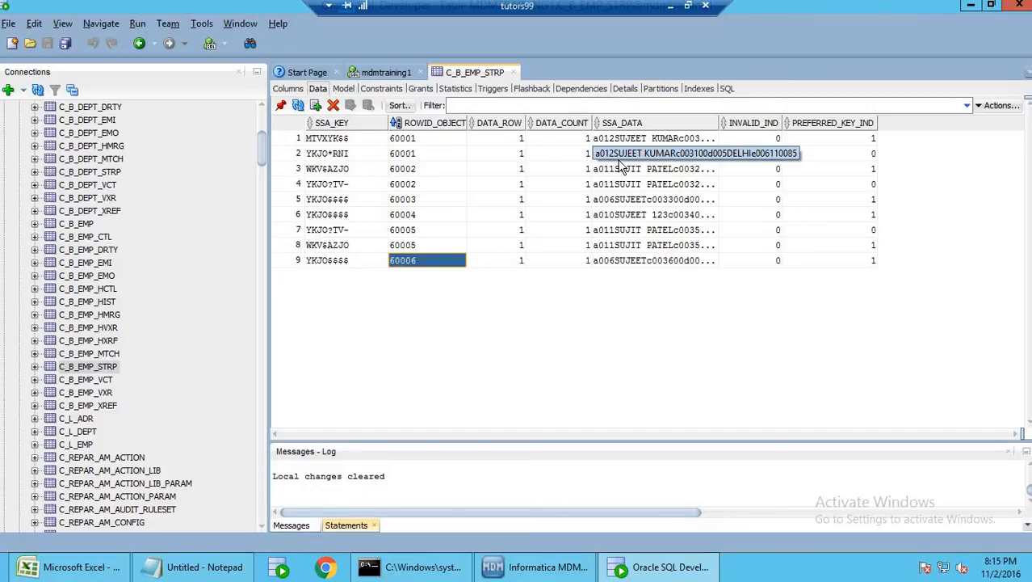
Switch to Informatica MDM, check the B_EMP match columns in the Schema tool, and return to SQL Developer
{"action": "key", "text": "alt+Tab"}
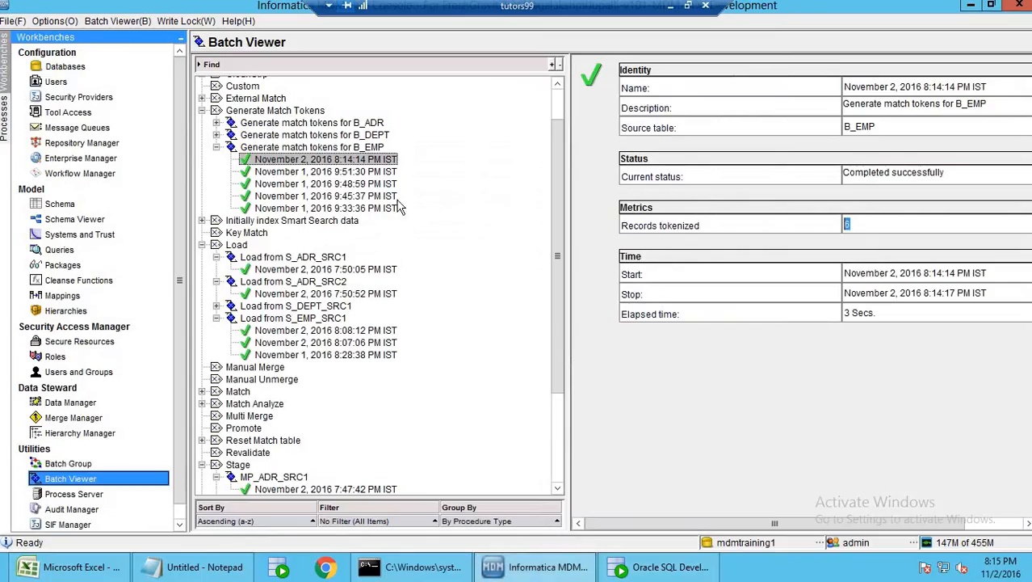
{"action": "left_click", "coordinate": [97, 207]}
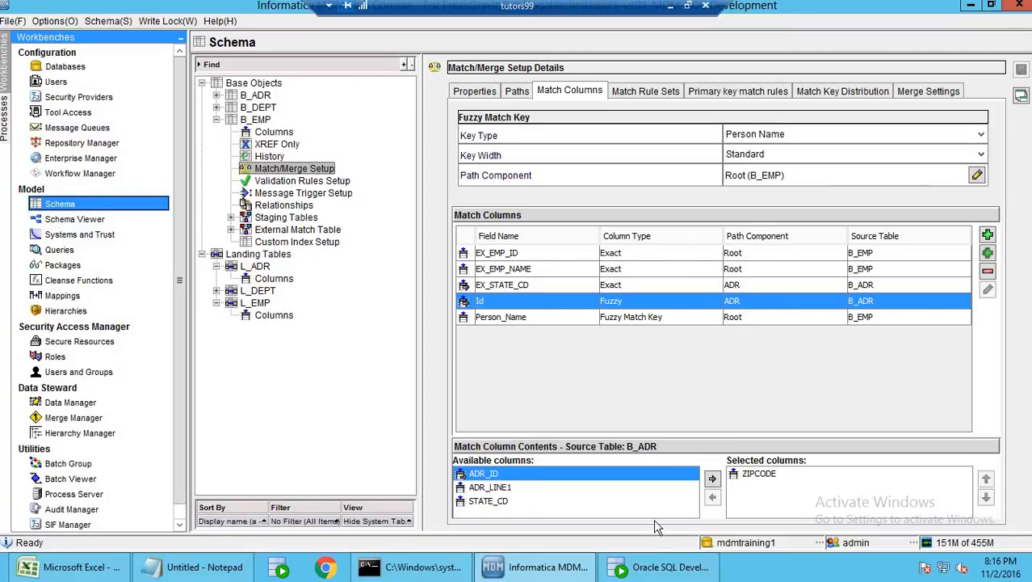
{"action": "left_click", "coordinate": [656, 568]}
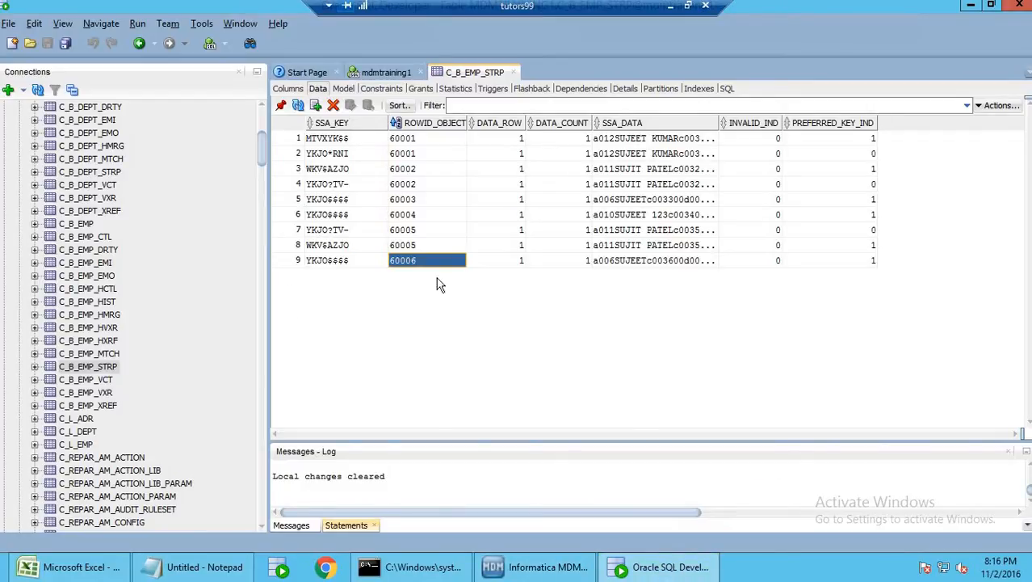
Compare the SSA_KEY values across the C_B_EMP_STRP token rows of records 60001, 60002, 60005 and 60006
{"action": "left_click", "coordinate": [424, 155]}
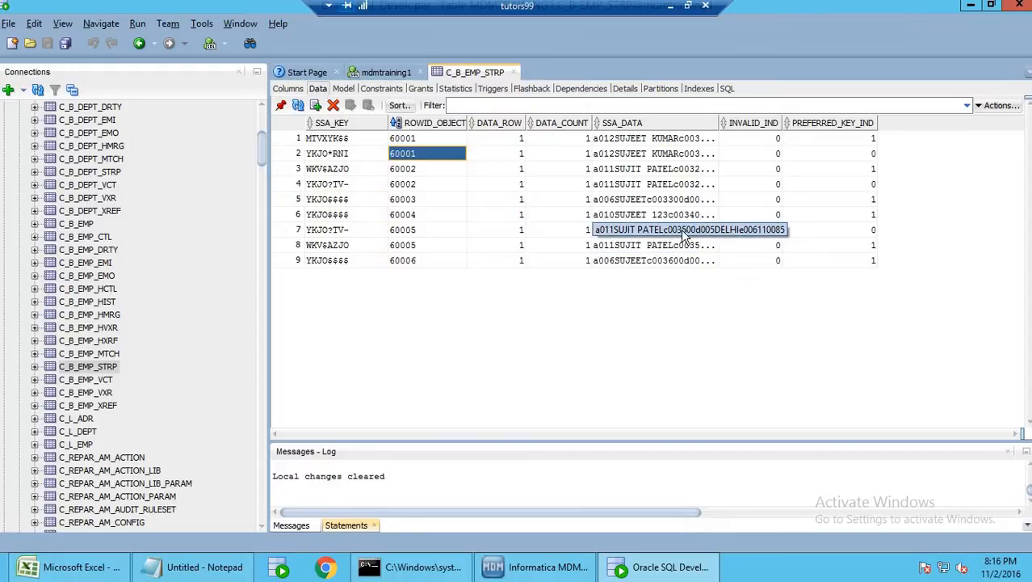
{"action": "left_click", "coordinate": [406, 232]}
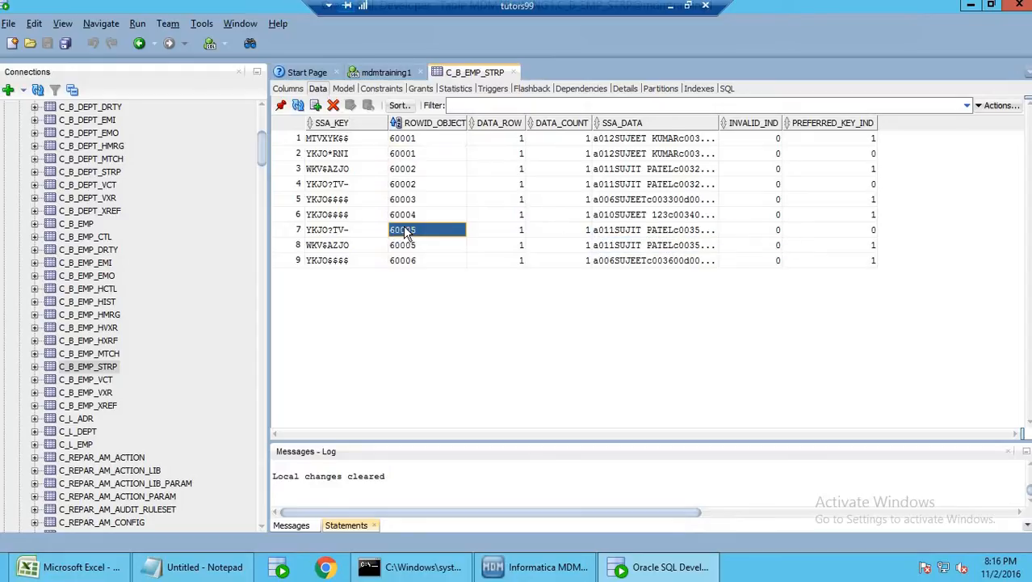
{"action": "left_click", "coordinate": [339, 168]}
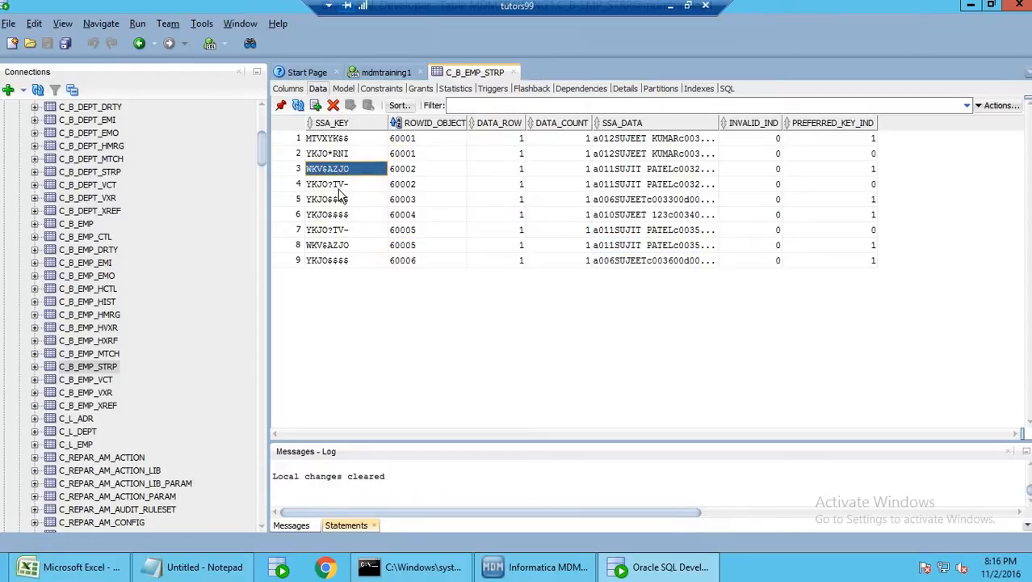
{"action": "left_click", "coordinate": [350, 232]}
{"action": "left_click", "coordinate": [349, 260]}
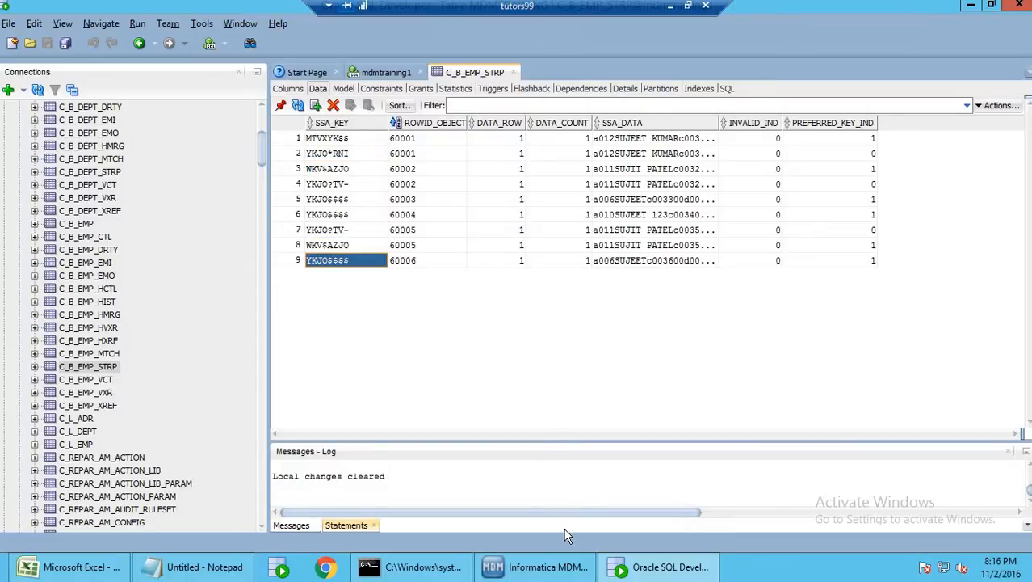
Switch to Informatica MDM and execute the Match for B_EMP batch job with the Default Match Set in the Batch Viewer
{"action": "left_click", "coordinate": [547, 572]}
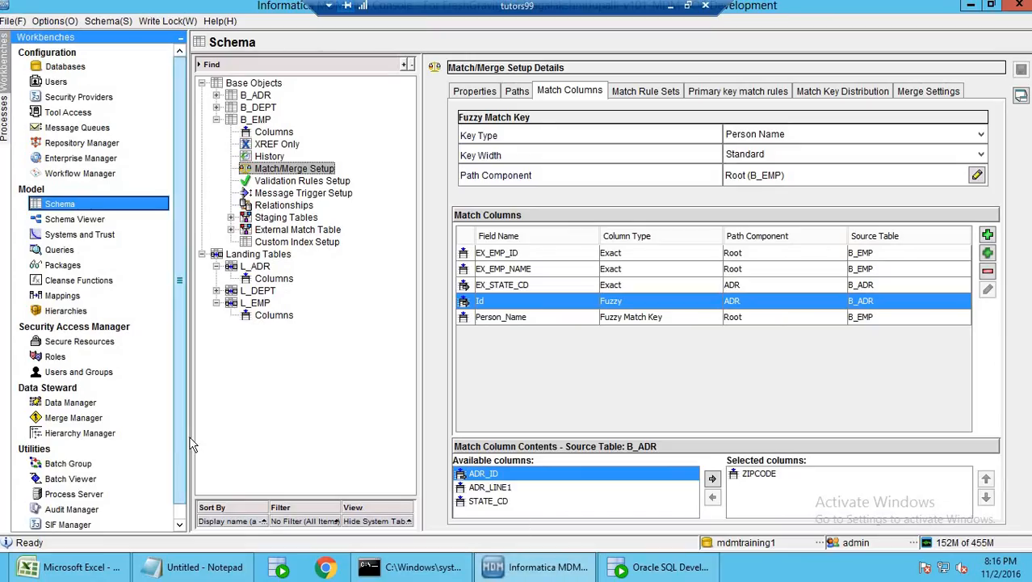
{"action": "left_click", "coordinate": [70, 478]}
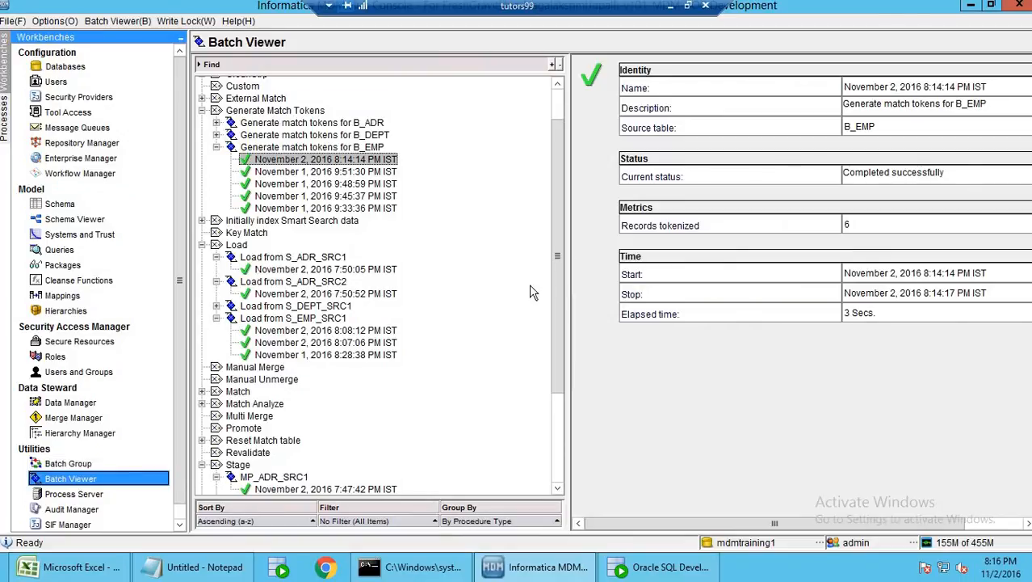
{"action": "left_click_drag", "start_coordinate": [555, 258], "coordinate": [558, 202]}
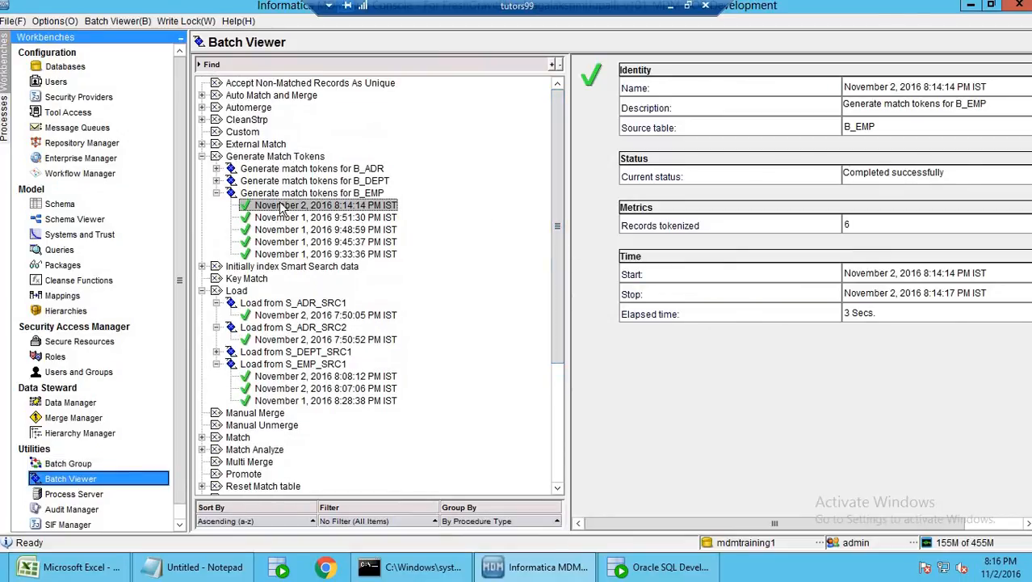
{"action": "double_click", "coordinate": [237, 437]}
{"action": "scroll", "coordinate": [311, 444], "scroll_direction": "down", "scroll_amount": 3}
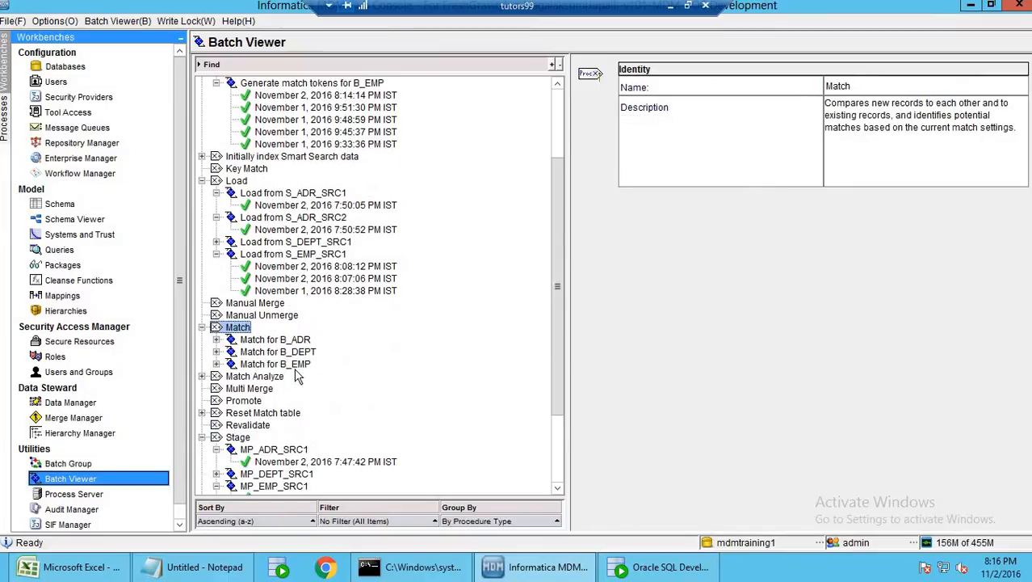
{"action": "left_click", "coordinate": [295, 365]}
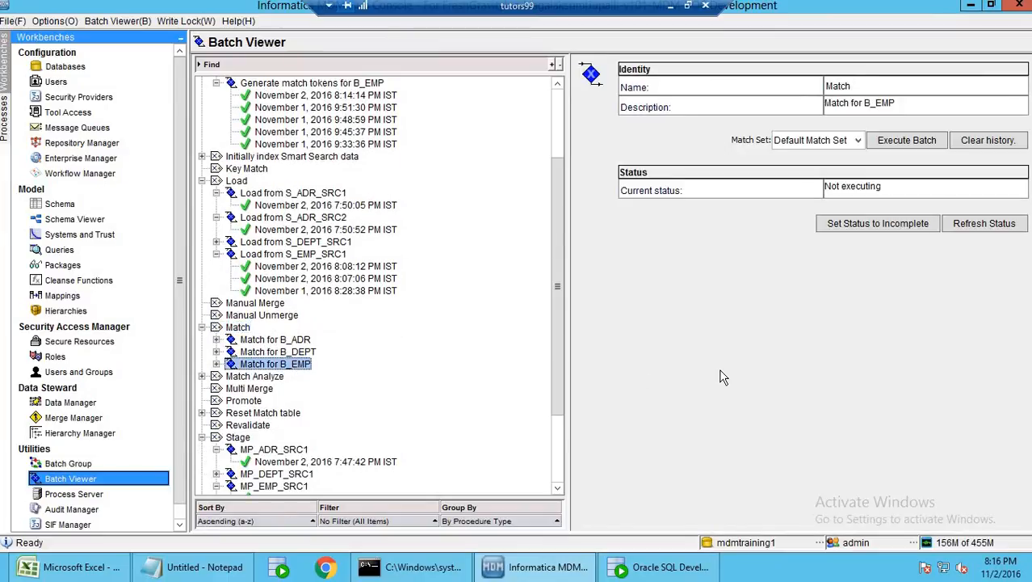
{"action": "left_click", "coordinate": [904, 141]}
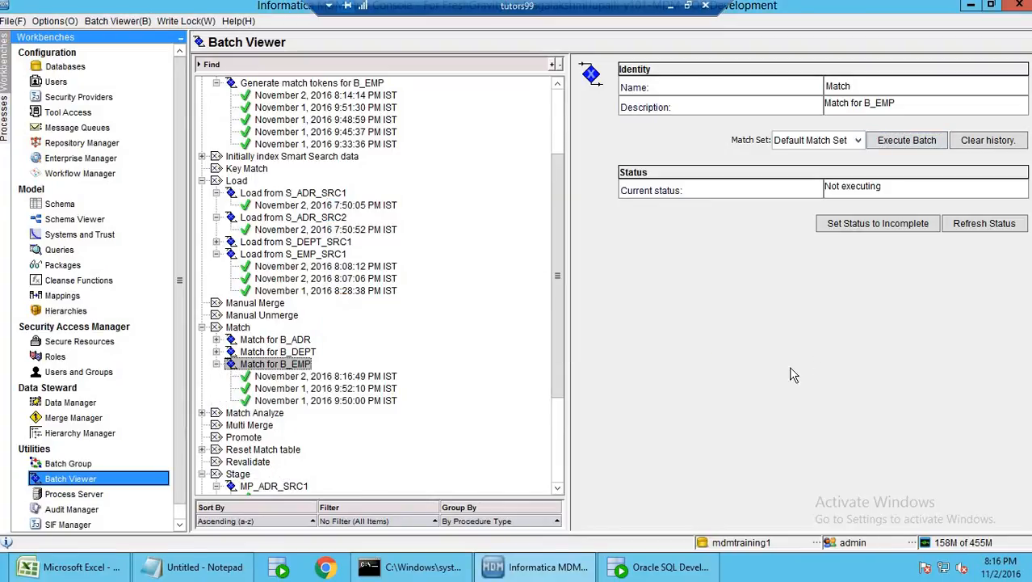
Open the latest Match for B_EMP run and check its Matched records metric
{"action": "left_click", "coordinate": [367, 377]}
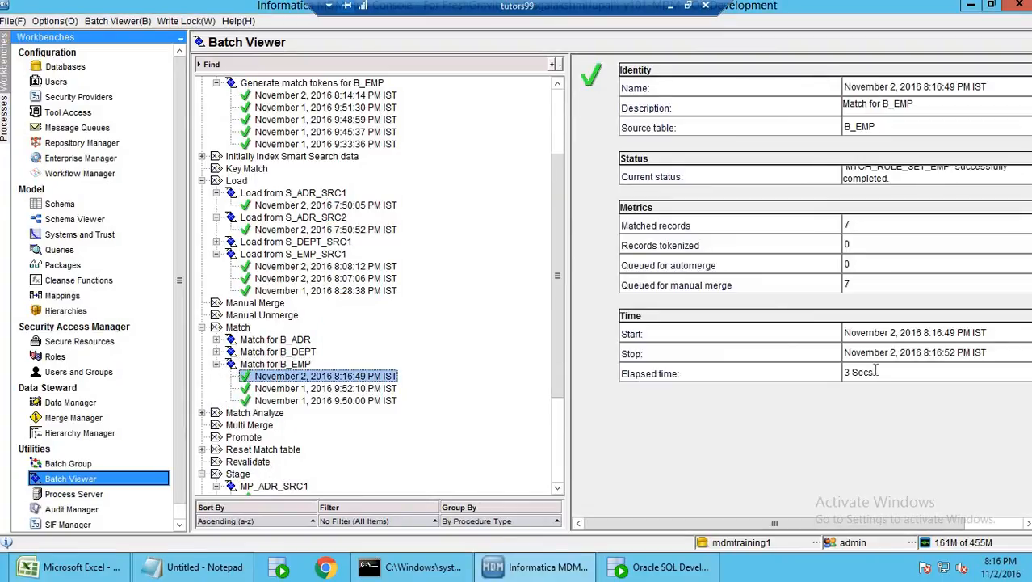
{"action": "left_click_drag", "start_coordinate": [868, 223], "coordinate": [809, 219]}
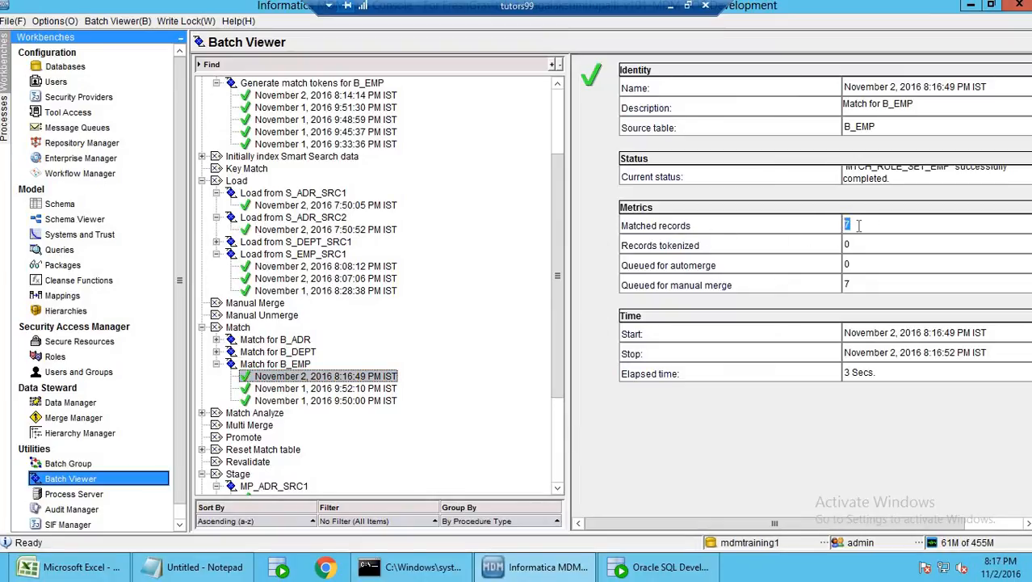
{"action": "left_click", "coordinate": [860, 225]}
Check the C_B_EMP_STRP records in SQL Developer against the Matched records metric of the match run in Informatica MDM
{"action": "left_click", "coordinate": [651, 569]}
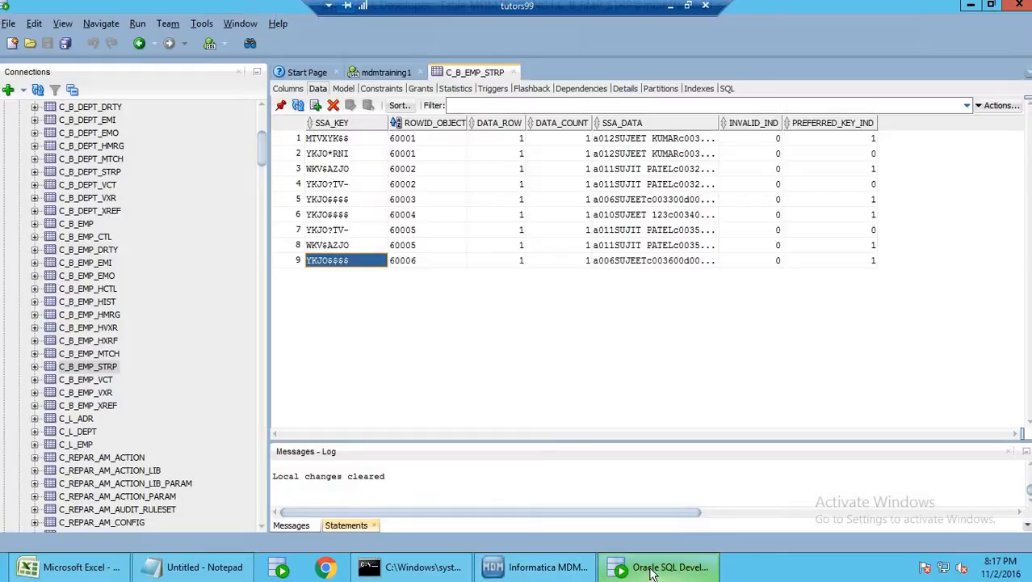
{"action": "left_click", "coordinate": [405, 169]}
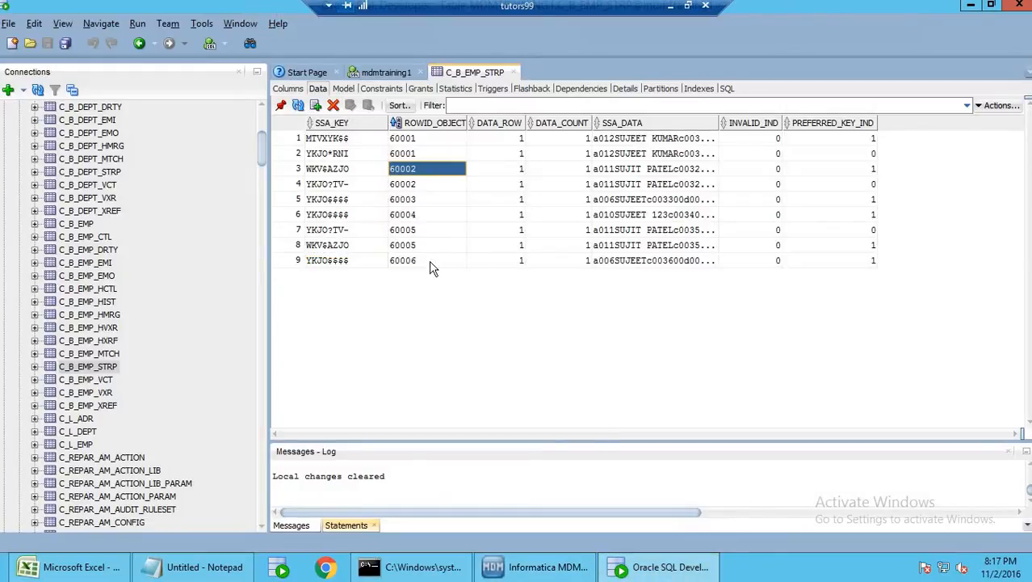
{"action": "key", "text": "alt+Tab"}
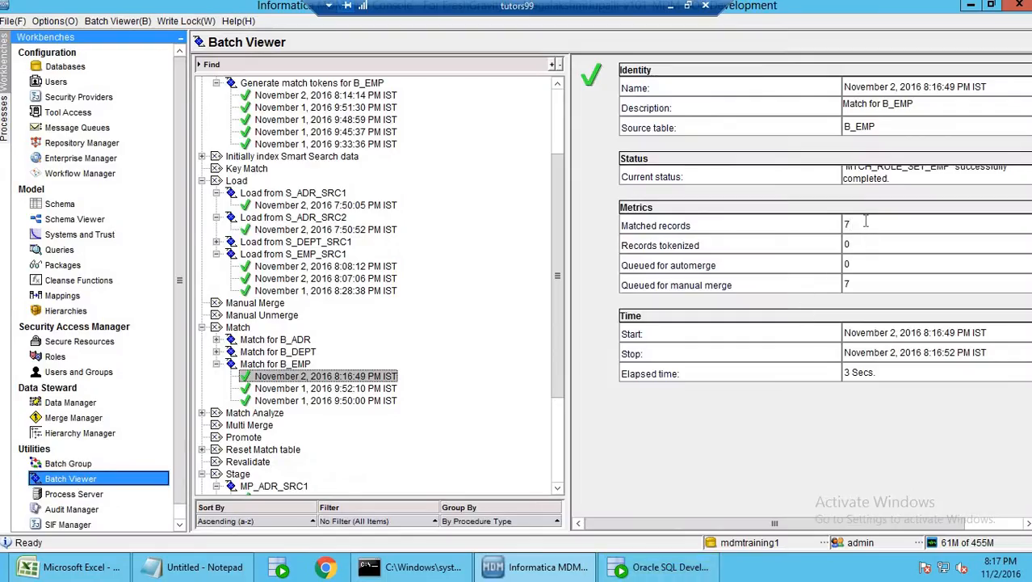
{"action": "left_click_drag", "start_coordinate": [865, 222], "coordinate": [836, 232]}
{"action": "left_click", "coordinate": [886, 231]}
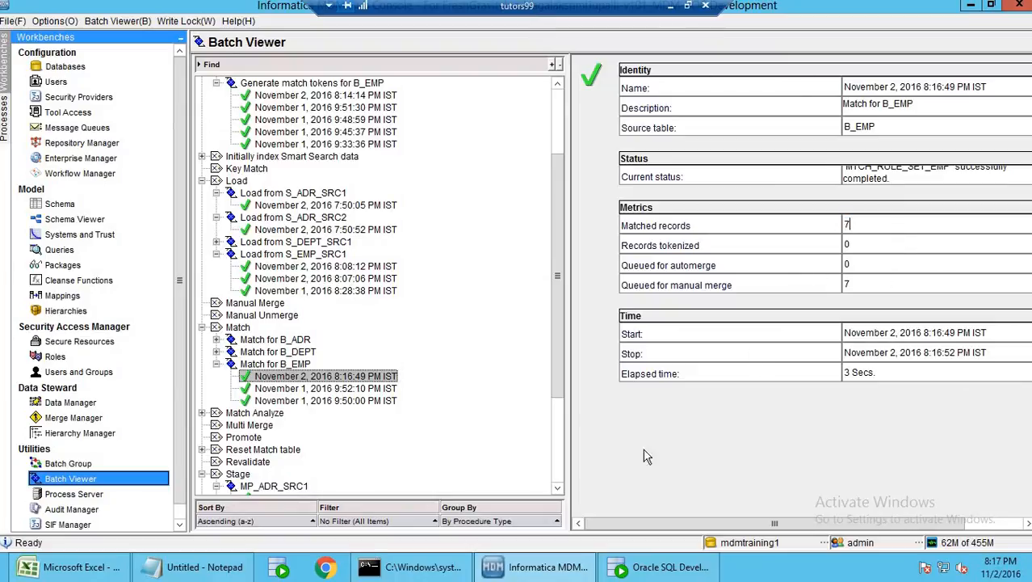
Open the C_B_EMP_MTCH table in SQL Developer and compare its rows with the match run's Matched records metric in Informatica MDM
{"action": "left_click", "coordinate": [654, 567]}
{"action": "left_click", "coordinate": [109, 359]}
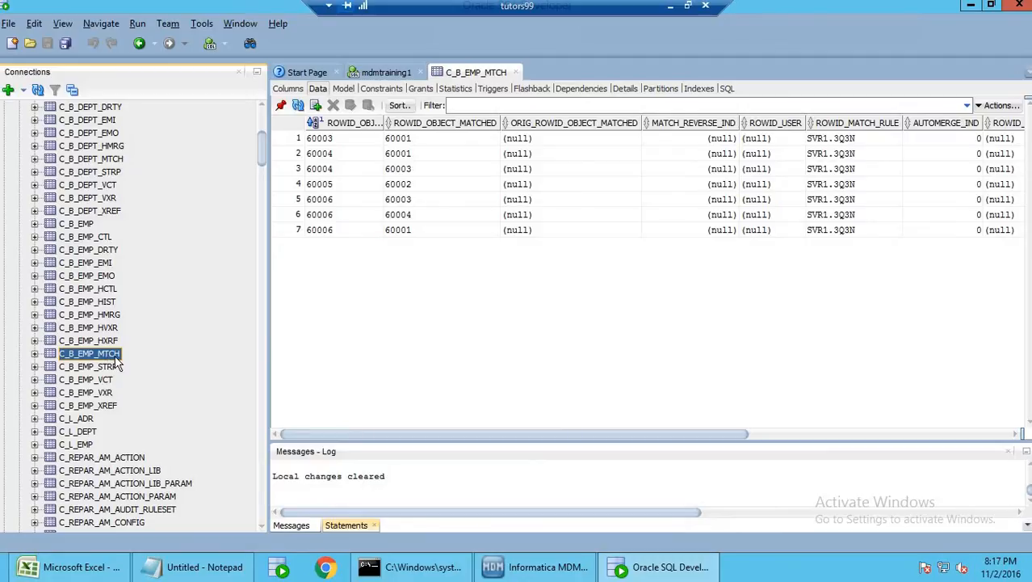
{"action": "key", "text": "alt+Tab"}
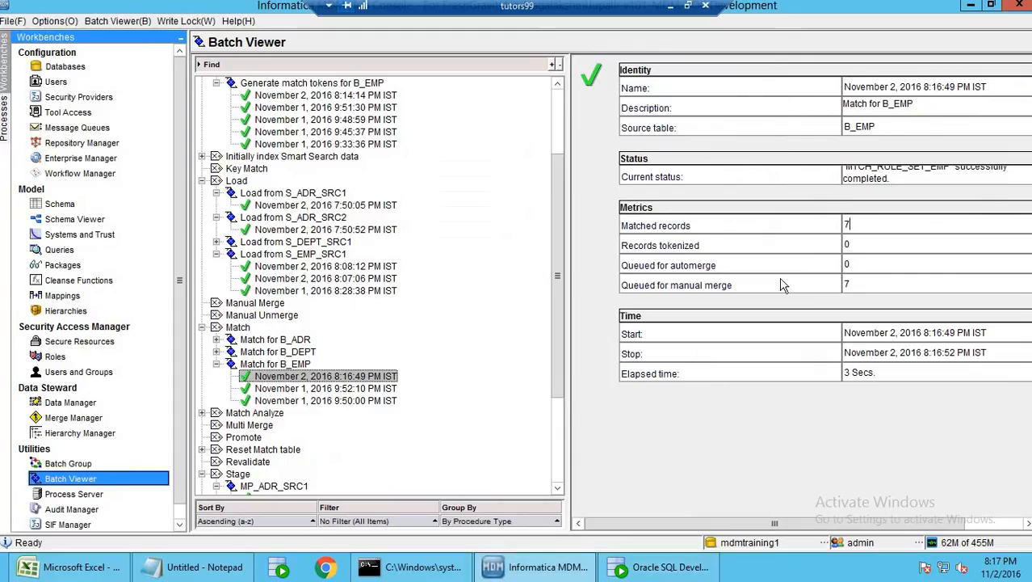
{"action": "mouse_move", "coordinate": [854, 222]}
{"action": "left_mouse_down"}
{"action": "mouse_move", "coordinate": [812, 230]}
{"action": "mouse_move", "coordinate": [838, 224]}
{"action": "left_mouse_up"}
Return to SQL Developer, widen the ROWID_OBJECT column of C_B_EMP_MTCH and check which record is matched with 60003
{"action": "left_click", "coordinate": [639, 569]}
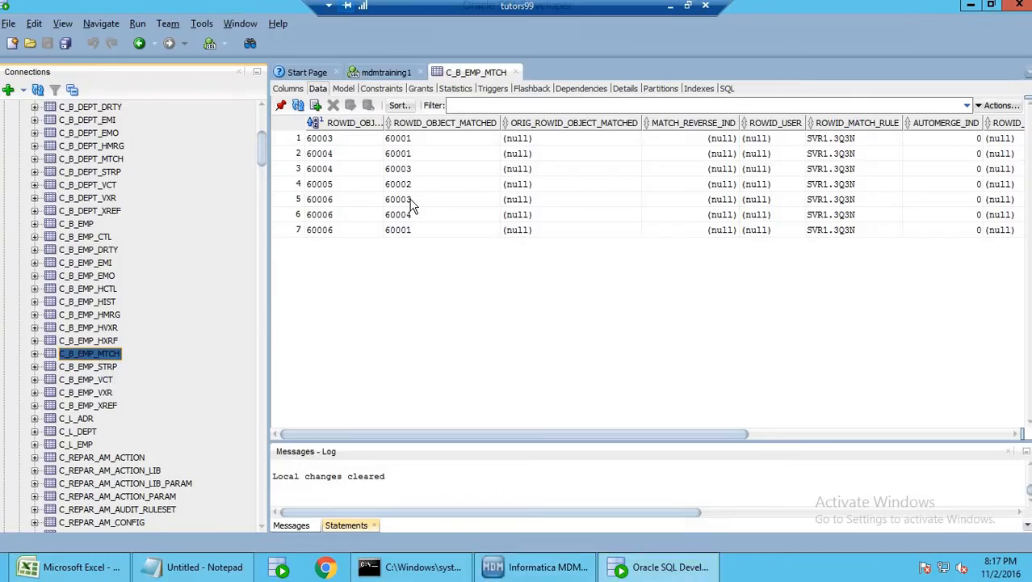
{"action": "double_click", "coordinate": [384, 122]}
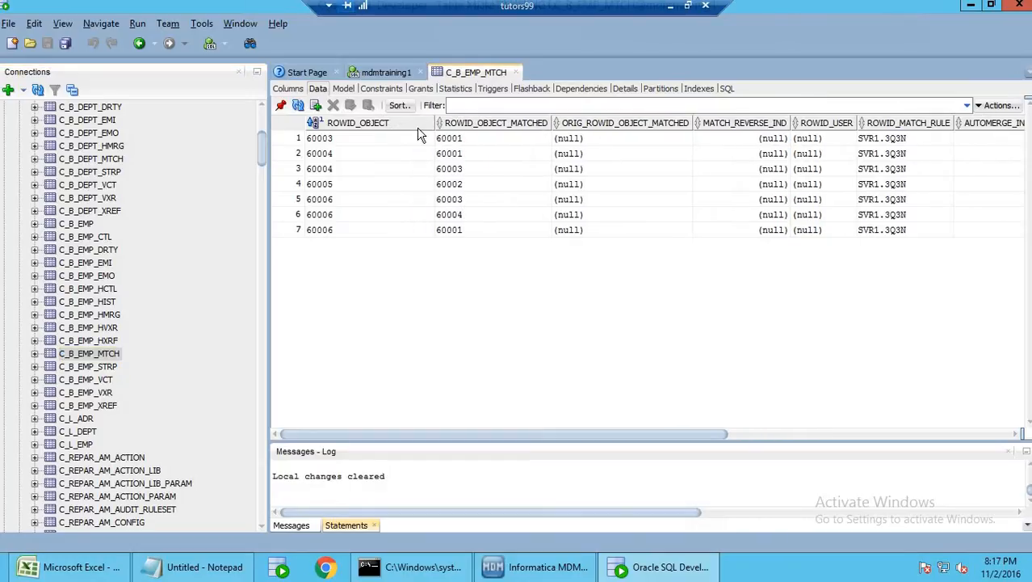
{"action": "left_click", "coordinate": [380, 139]}
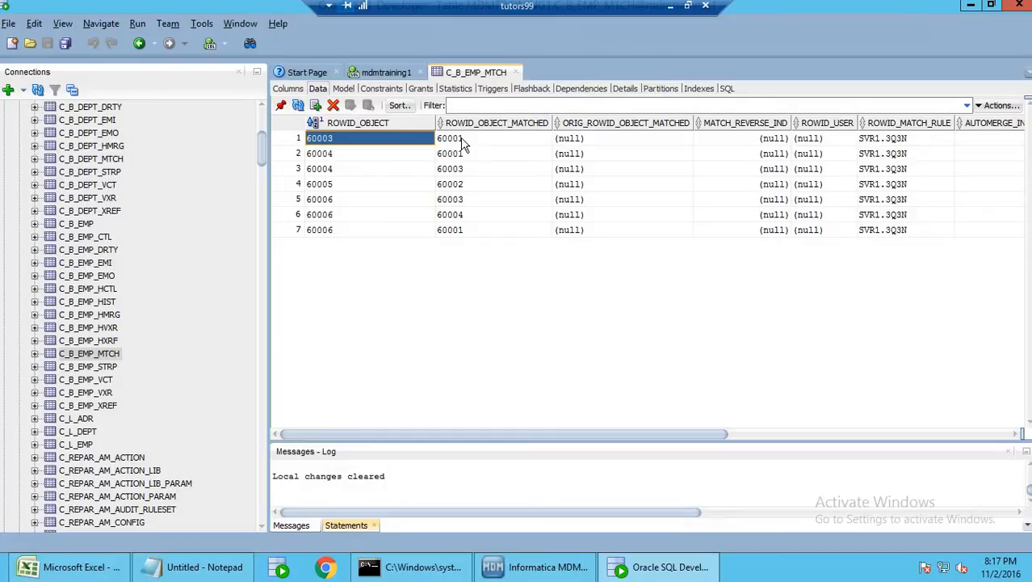
{"action": "left_click", "coordinate": [462, 140]}
{"action": "left_click", "coordinate": [341, 142]}
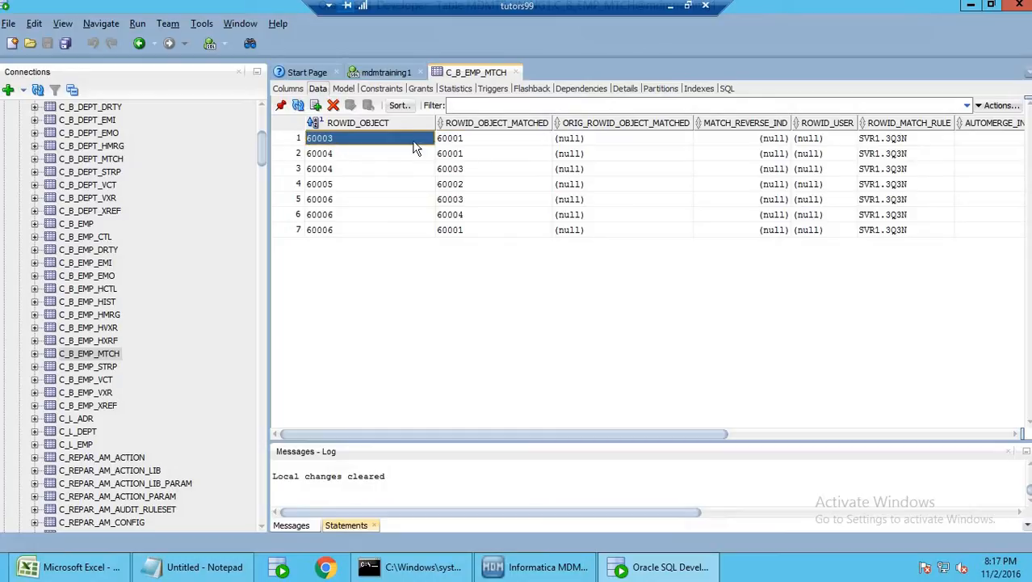
{"action": "left_click", "coordinate": [456, 144]}
Check the ROWID_OBJECT_MATCHED values for records 60004 and 60005 in C_B_EMP_MTCH
{"action": "left_click_drag", "start_coordinate": [355, 159], "coordinate": [354, 173]}
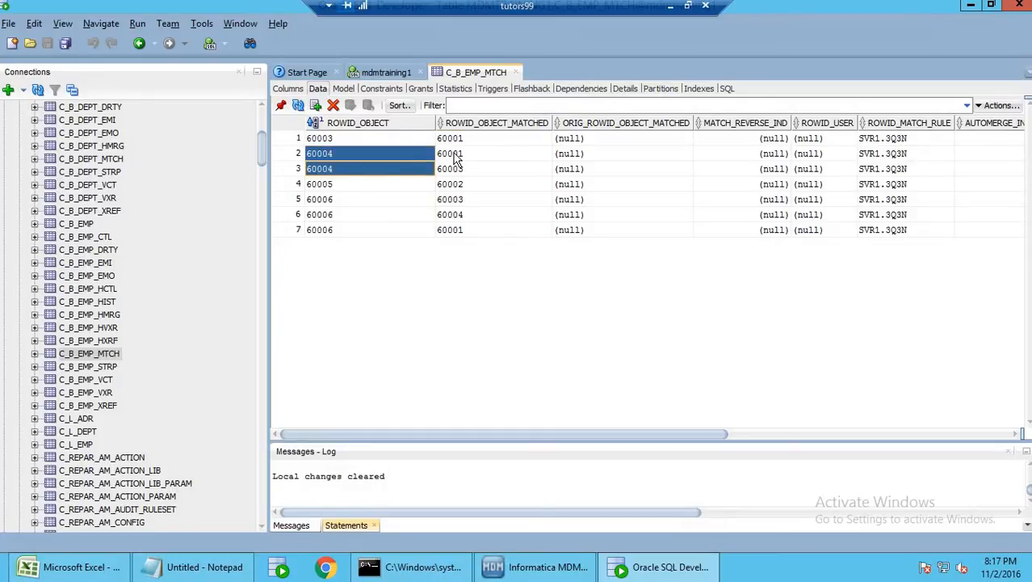
{"action": "left_click", "coordinate": [457, 156]}
{"action": "left_click", "coordinate": [460, 170]}
{"action": "left_click", "coordinate": [363, 186]}
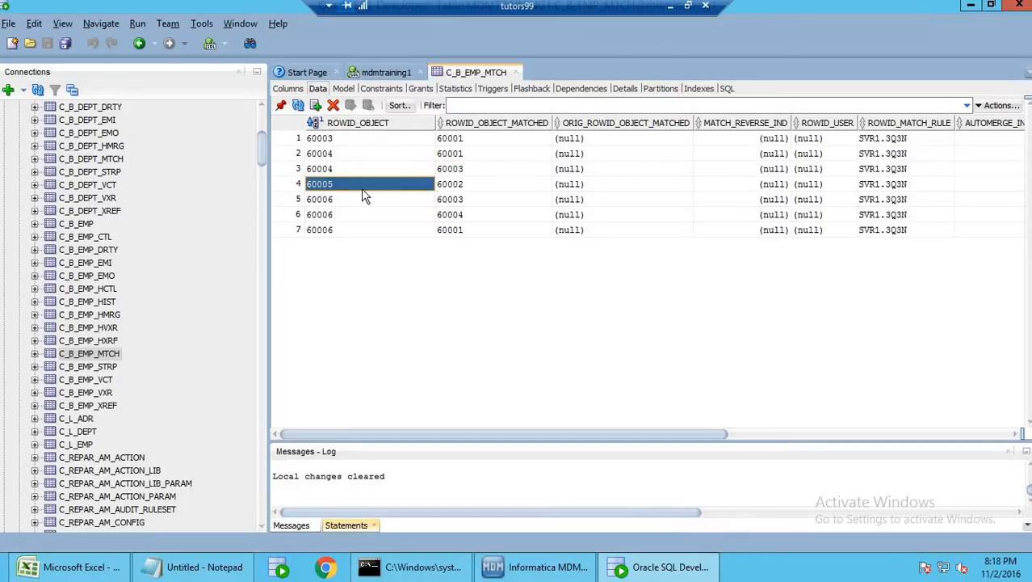
{"action": "left_click", "coordinate": [455, 189]}
Examine the three C_B_EMP_MTCH rows of record 60006 and their ROWID_OBJECT_MATCHED values
{"action": "left_click", "coordinate": [333, 200]}
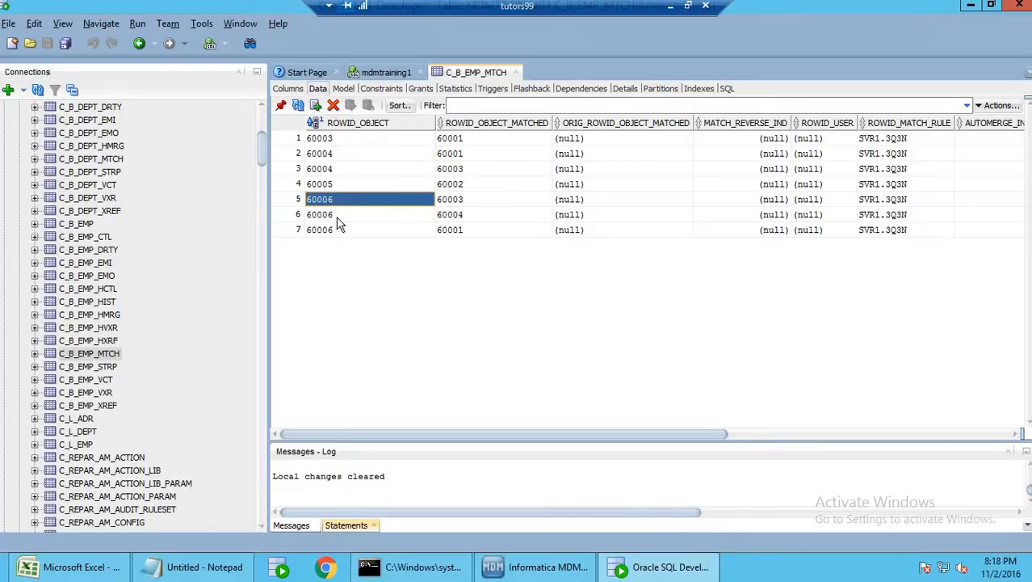
{"action": "left_click_drag", "start_coordinate": [339, 224], "coordinate": [422, 230]}
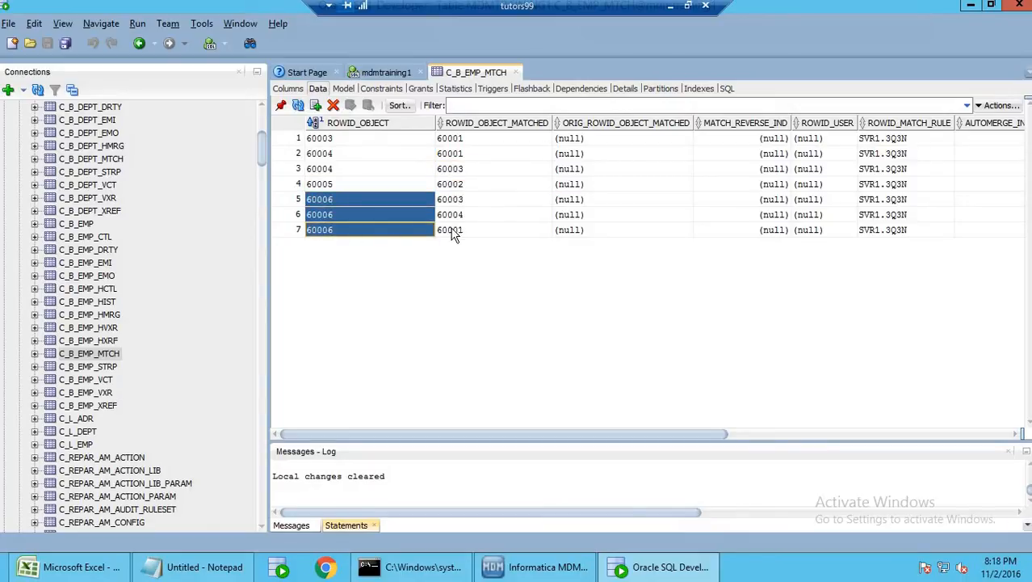
{"action": "left_click", "coordinate": [453, 230]}
{"action": "left_click", "coordinate": [456, 201]}
{"action": "left_click", "coordinate": [456, 215]}
{"action": "left_click", "coordinate": [455, 230]}
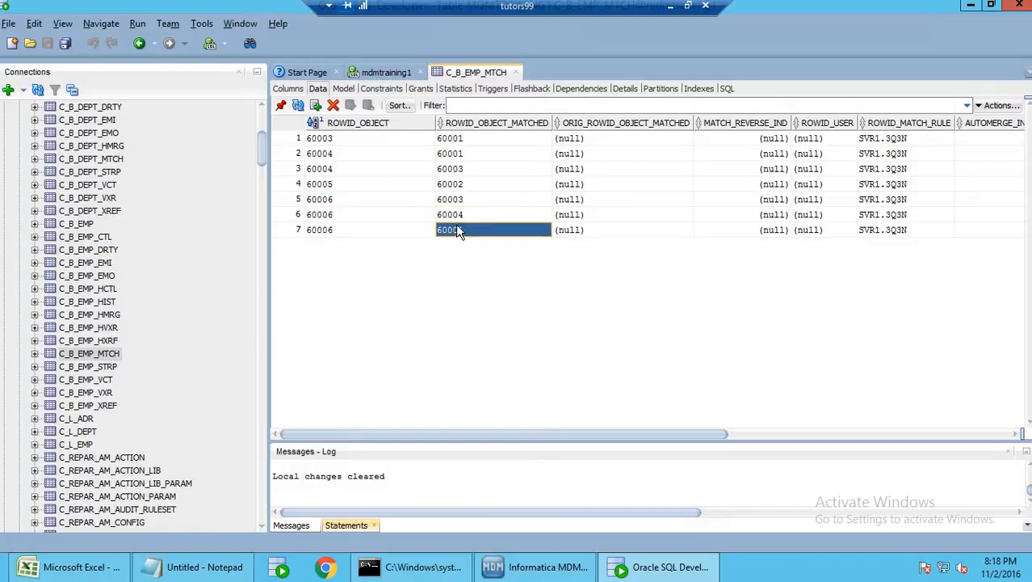
Recheck which records are matched with 60006 in rows 5 to 7 of C_B_EMP_MTCH
{"action": "left_click", "coordinate": [455, 215]}
{"action": "left_click", "coordinate": [456, 201]}
{"action": "left_click", "coordinate": [455, 215]}
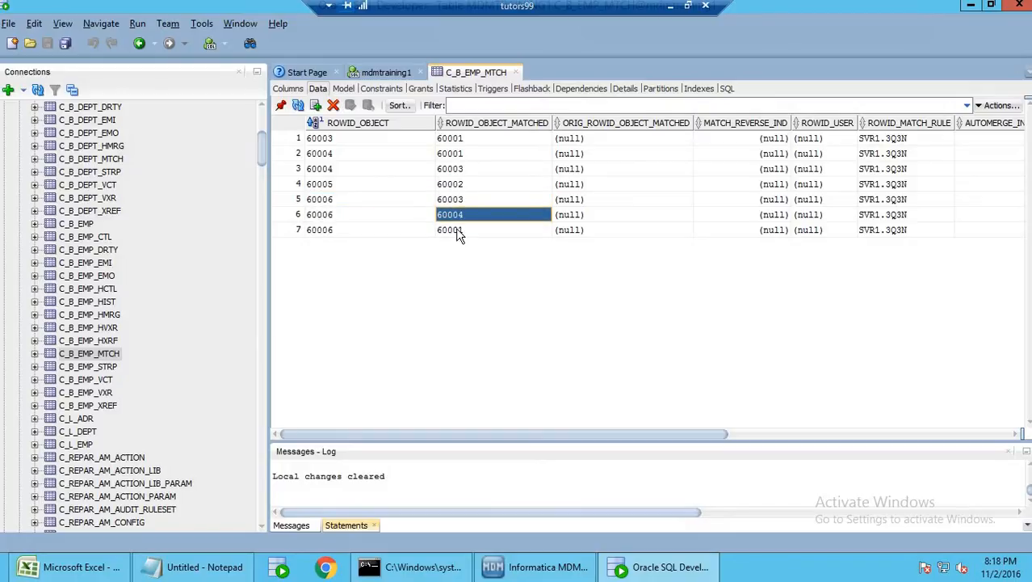
{"action": "left_click", "coordinate": [456, 230]}
{"action": "left_click", "coordinate": [455, 216]}
{"action": "left_click", "coordinate": [457, 201]}
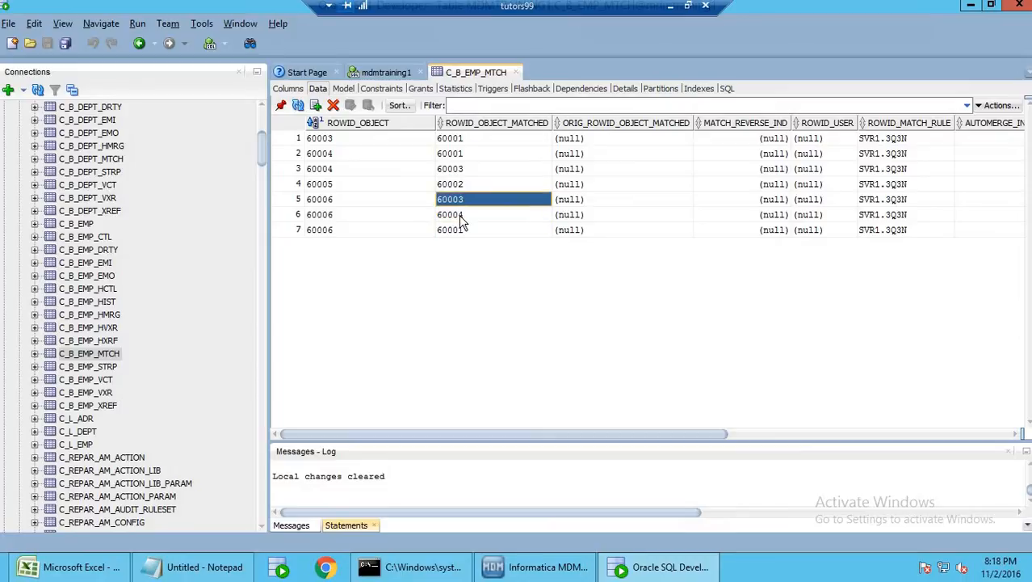
{"action": "left_click", "coordinate": [459, 215]}
{"action": "left_click", "coordinate": [459, 229]}
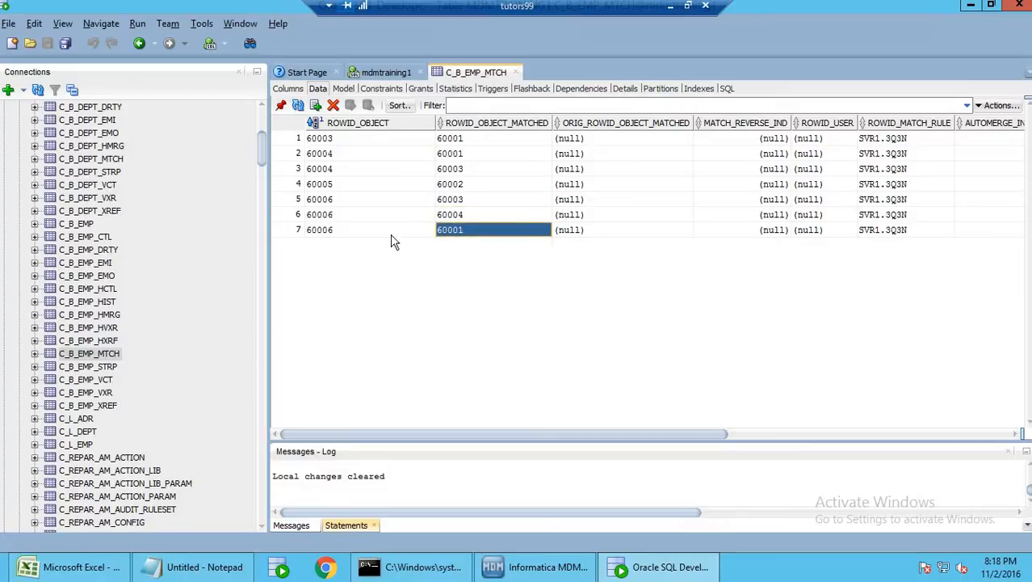
{"action": "left_click", "coordinate": [324, 205]}
{"action": "left_click", "coordinate": [323, 229]}
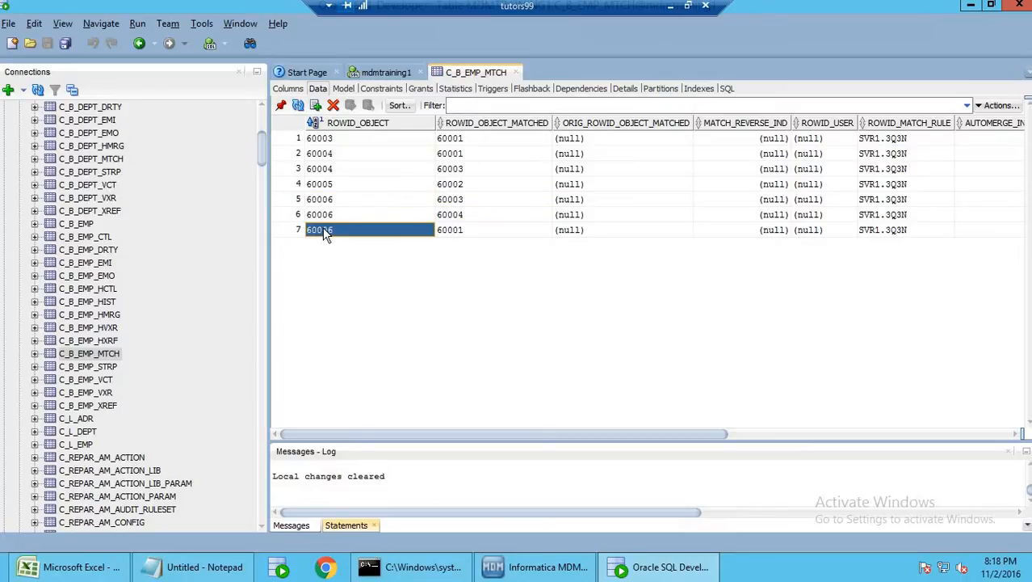
{"action": "left_click", "coordinate": [291, 201]}
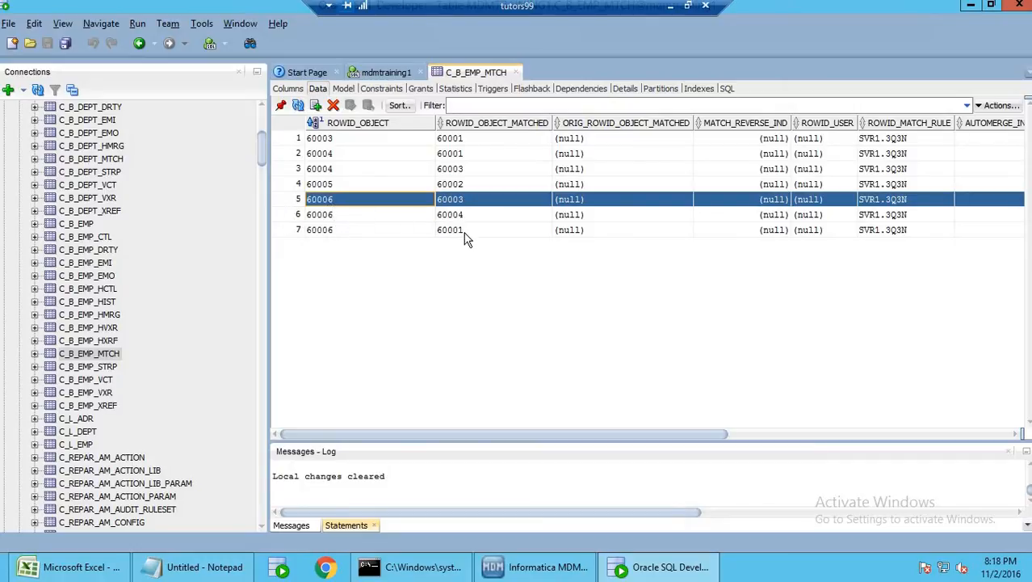
Open the C_B_EMP table and look up the EMP_NAME and ADR_ID of records 60006 and 60001
{"action": "left_click", "coordinate": [78, 225]}
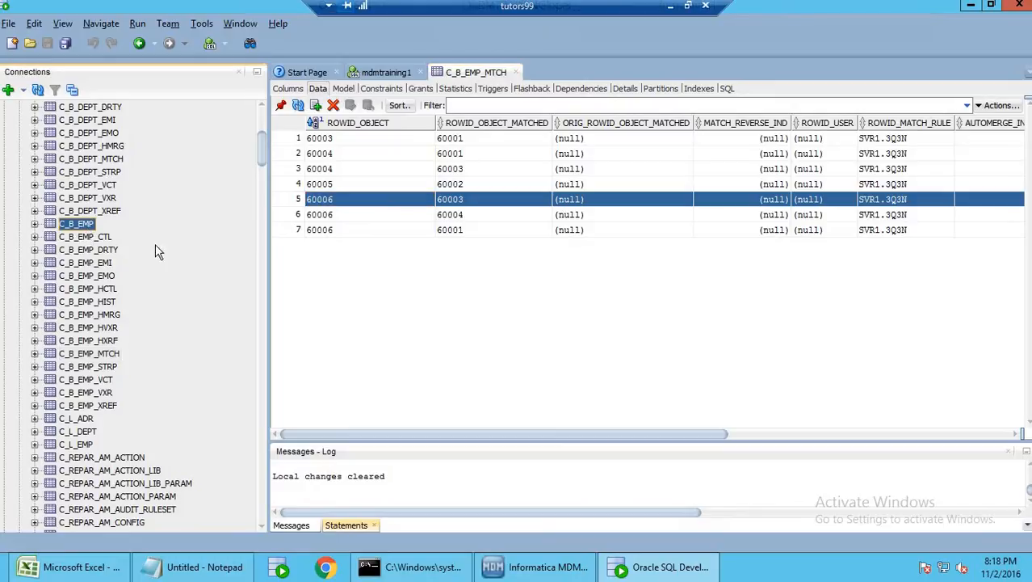
{"action": "left_click", "coordinate": [294, 216]}
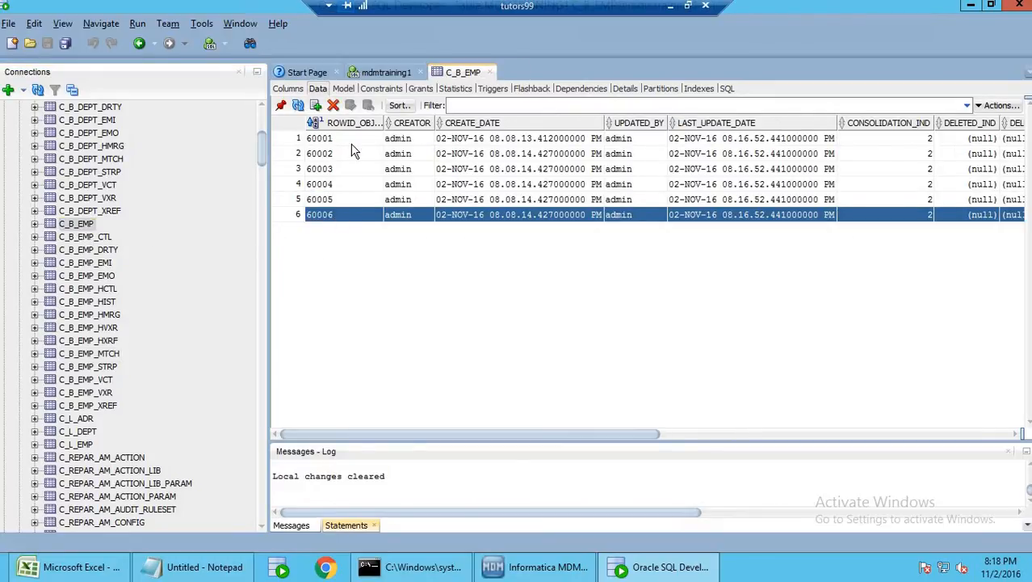
{"action": "left_click_drag", "start_coordinate": [569, 437], "coordinate": [966, 442]}
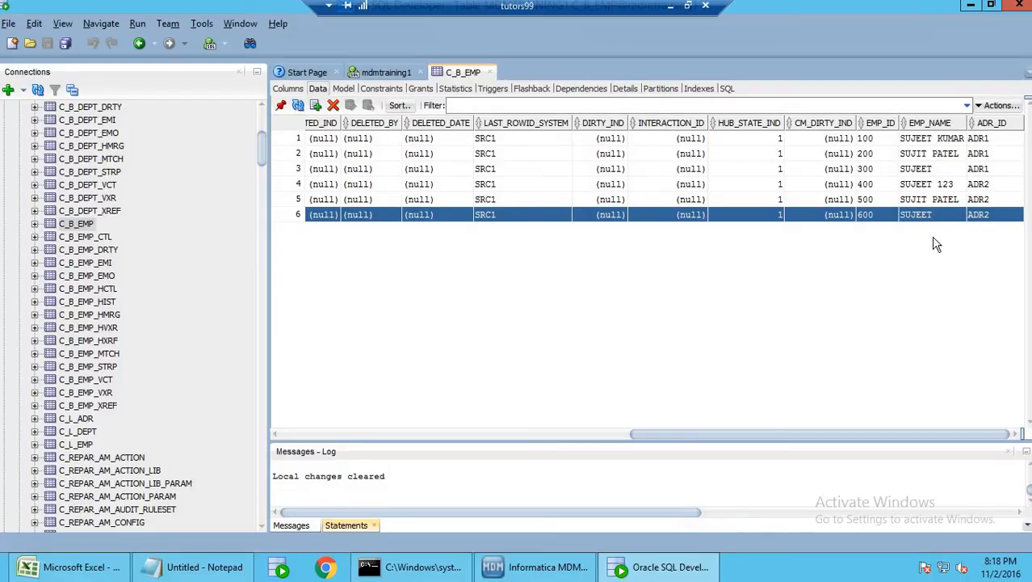
{"action": "left_click_drag", "start_coordinate": [820, 440], "coordinate": [384, 428]}
{"action": "left_click", "coordinate": [292, 139]}
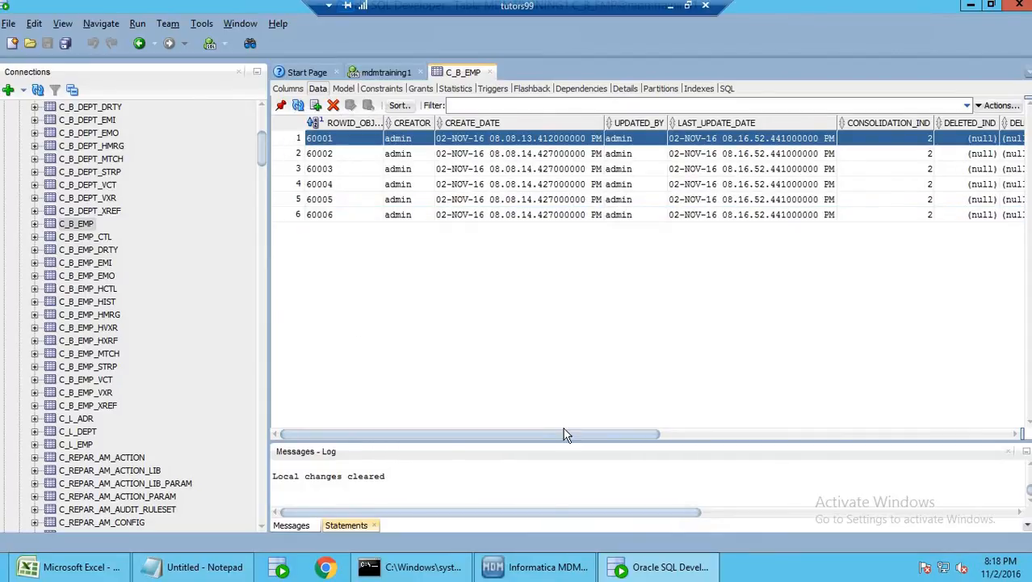
{"action": "left_click", "coordinate": [933, 435]}
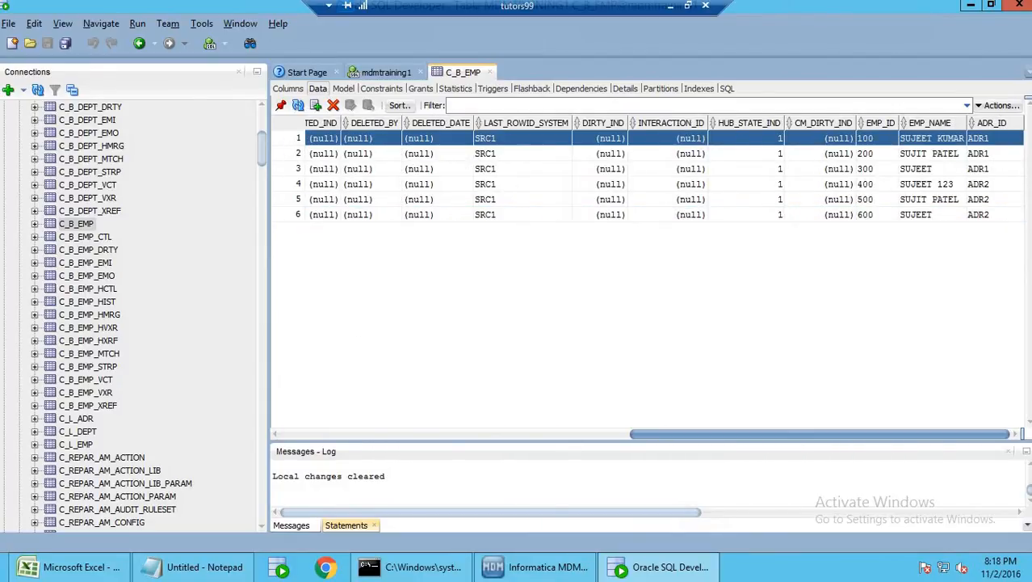
Compare the EMP_NAME values of employees 100, 300, 400 and 600 in C_B_EMP, ending back at the ROWID_OBJECT column
{"action": "left_click", "coordinate": [921, 171]}
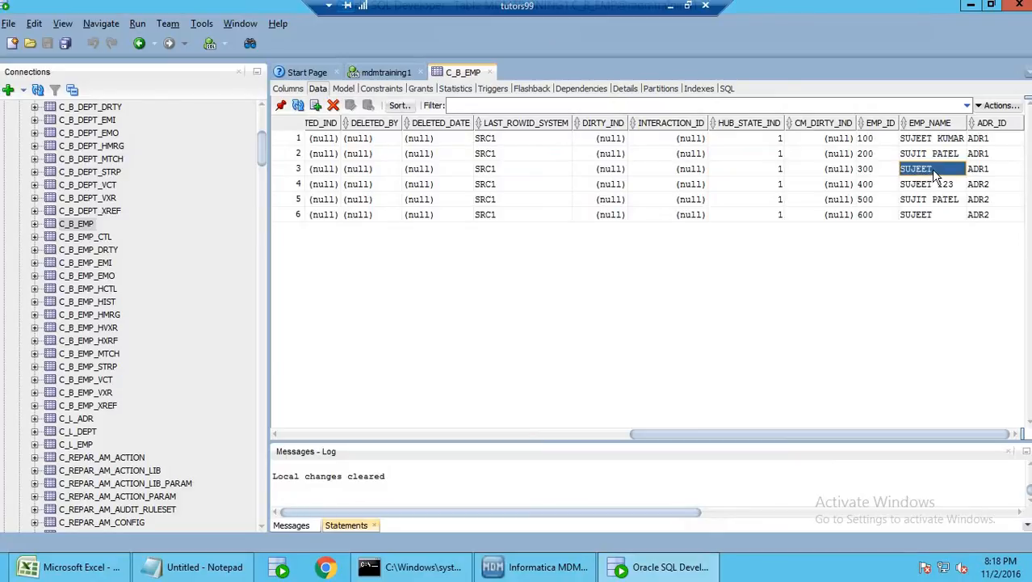
{"action": "left_click", "coordinate": [921, 185]}
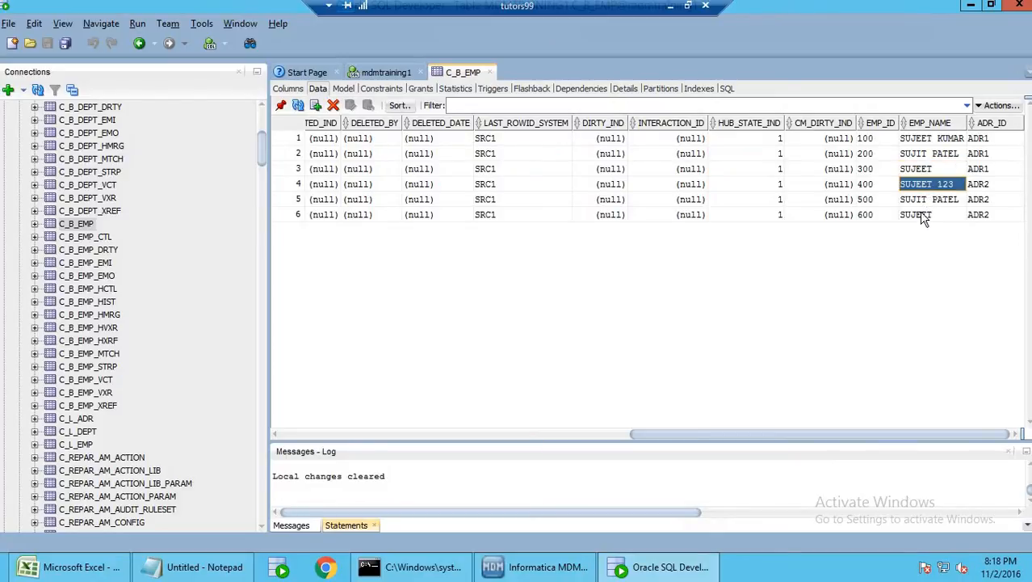
{"action": "left_click", "coordinate": [922, 215]}
{"action": "left_click", "coordinate": [922, 185]}
{"action": "left_click", "coordinate": [922, 170]}
{"action": "left_click", "coordinate": [925, 146]}
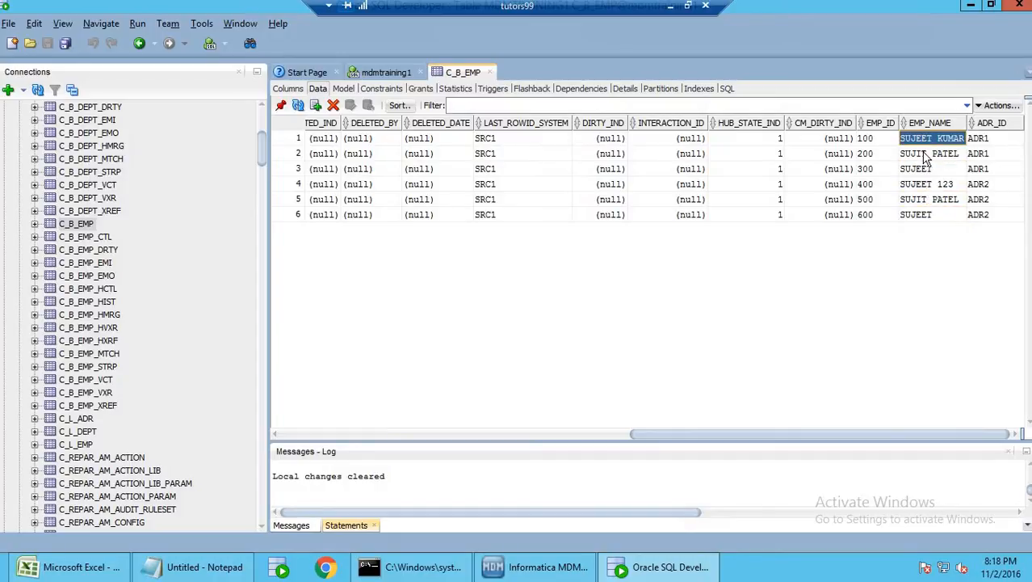
{"action": "left_click", "coordinate": [922, 170]}
{"action": "left_click", "coordinate": [921, 184]}
{"action": "left_click", "coordinate": [919, 215]}
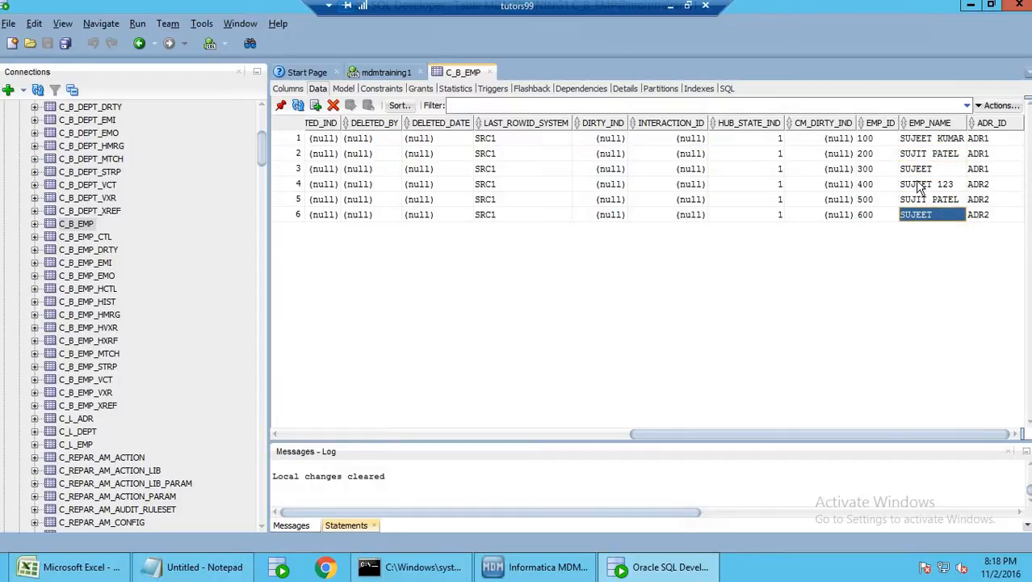
{"action": "left_click", "coordinate": [921, 184]}
{"action": "left_click", "coordinate": [920, 169]}
{"action": "left_click", "coordinate": [925, 140]}
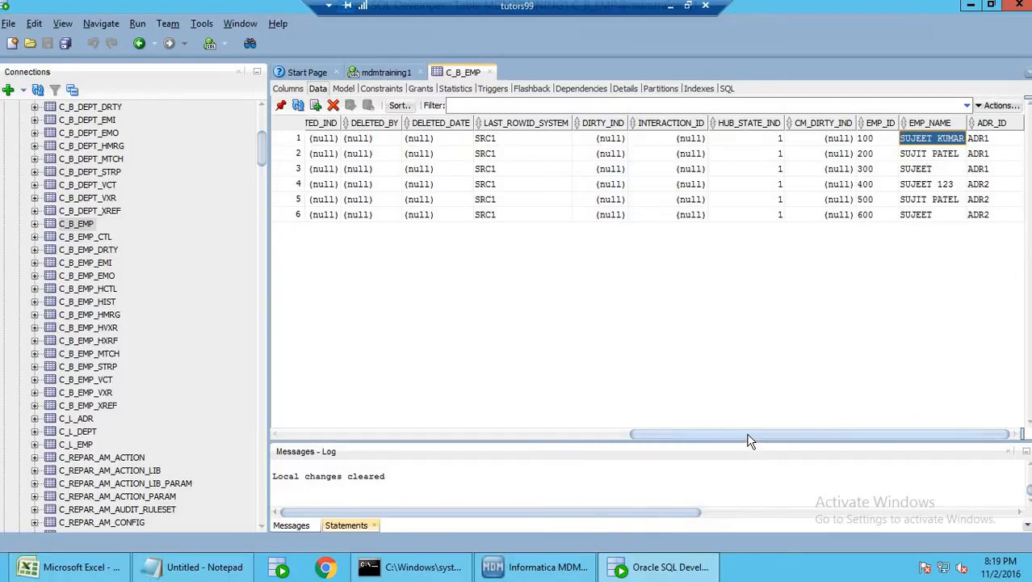
{"action": "left_click_drag", "start_coordinate": [750, 440], "coordinate": [665, 437]}
{"action": "left_click_drag", "start_coordinate": [603, 437], "coordinate": [387, 453]}
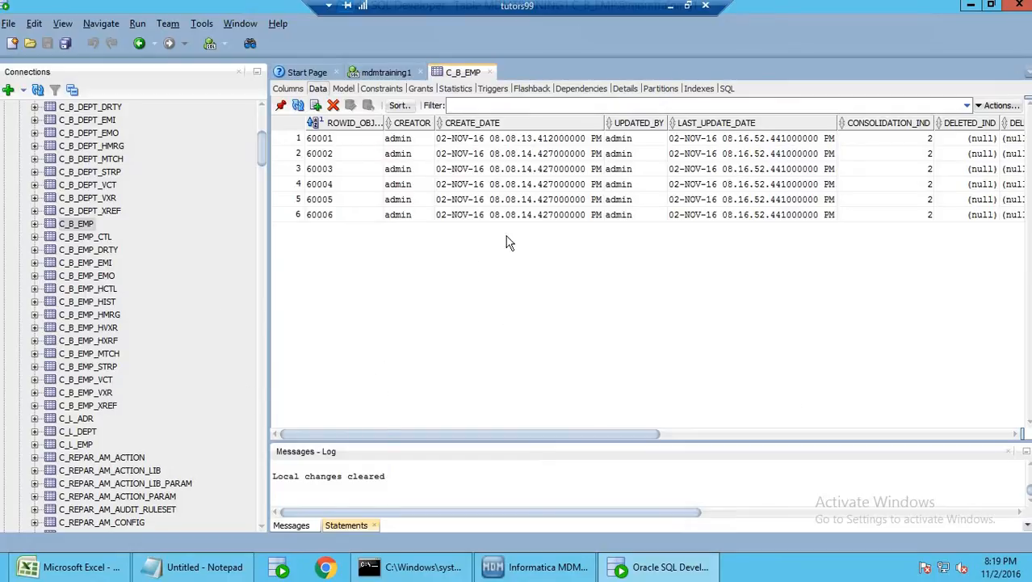
Open the C_B_EMP_MTCH table and check the AUTOMERGE_IND value of its rows
{"action": "left_click", "coordinate": [103, 355]}
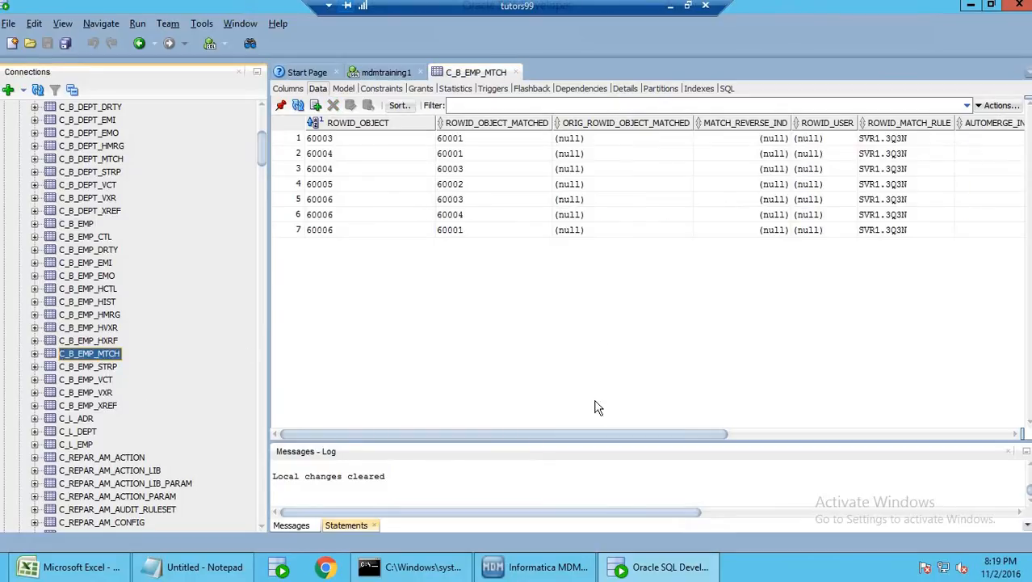
{"action": "left_click_drag", "start_coordinate": [582, 439], "coordinate": [695, 443]}
{"action": "left_click", "coordinate": [832, 228]}
{"action": "key", "text": "Up"}
{"action": "key", "text": "Up"}
{"action": "key", "text": "Up"}
{"action": "key", "text": "Up"}
{"action": "key", "text": "Up"}
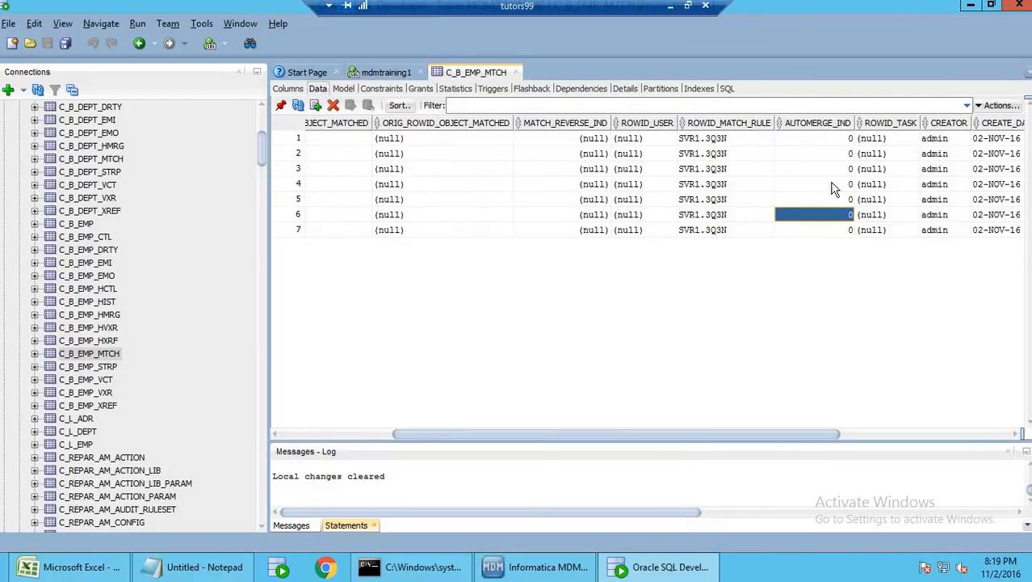
{"action": "key", "text": "Up"}
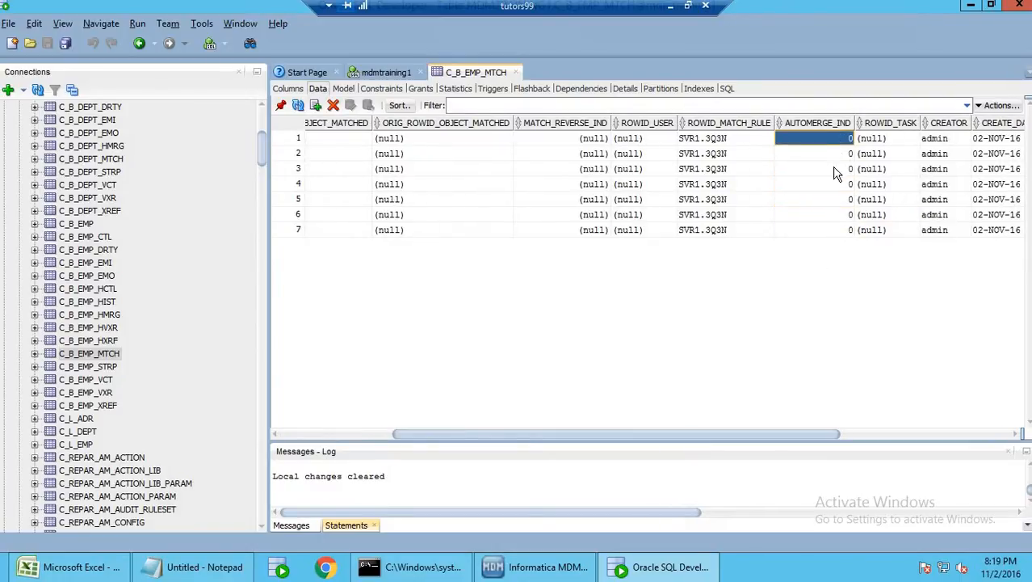
{"action": "left_click", "coordinate": [834, 169]}
Switch to Informatica MDM and check the Auto setting of match rule 1 in B_EMP's MTCH_RULE_SET_EMP
{"action": "left_click", "coordinate": [517, 566]}
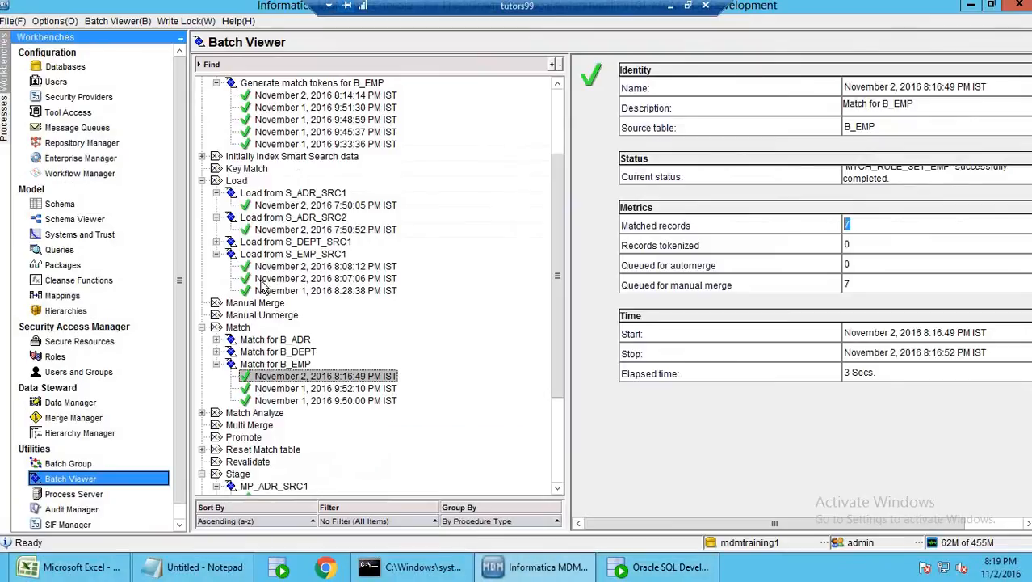
{"action": "left_click", "coordinate": [60, 204]}
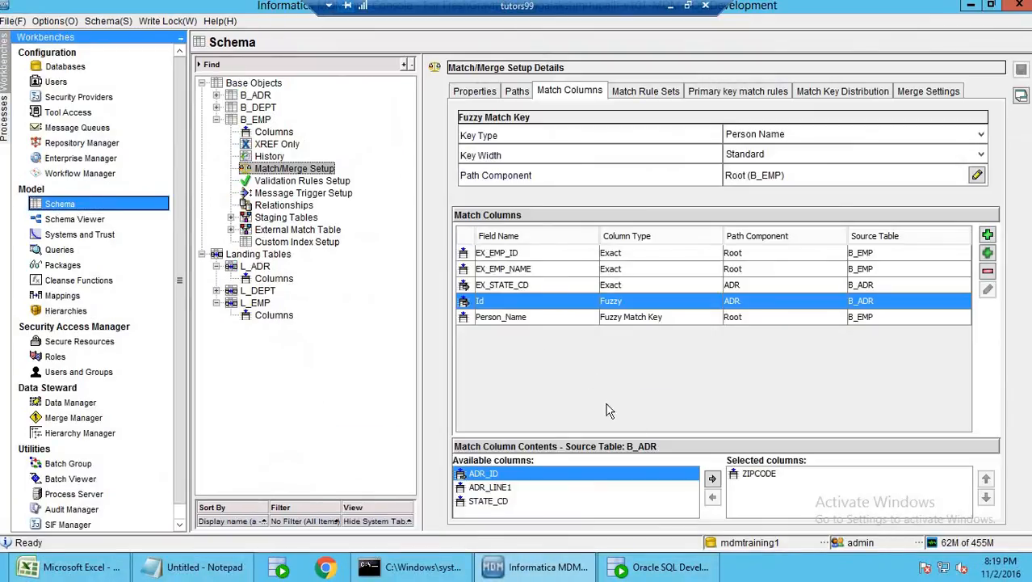
{"action": "left_click", "coordinate": [634, 93]}
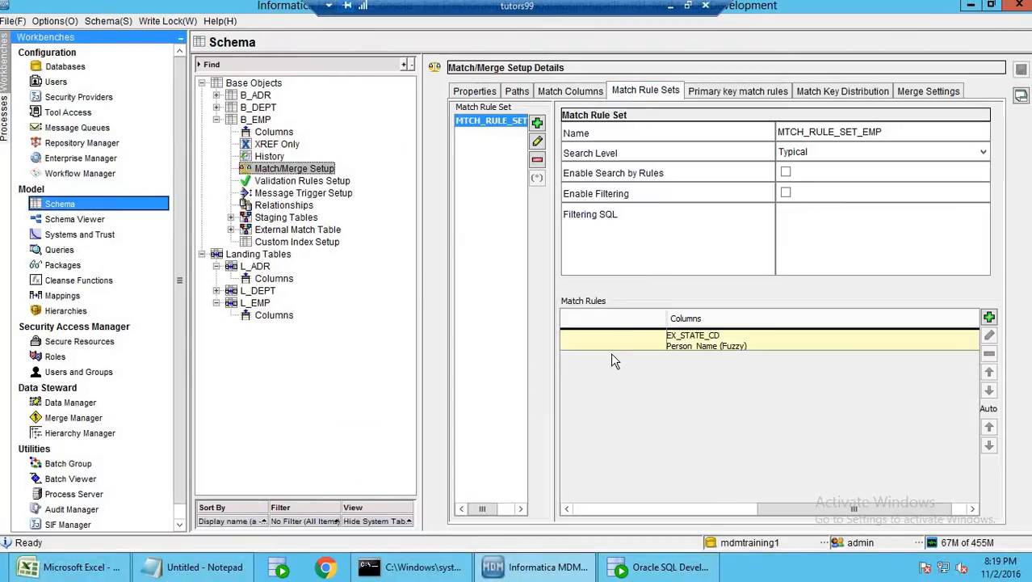
{"action": "left_click_drag", "start_coordinate": [840, 514], "coordinate": [655, 509]}
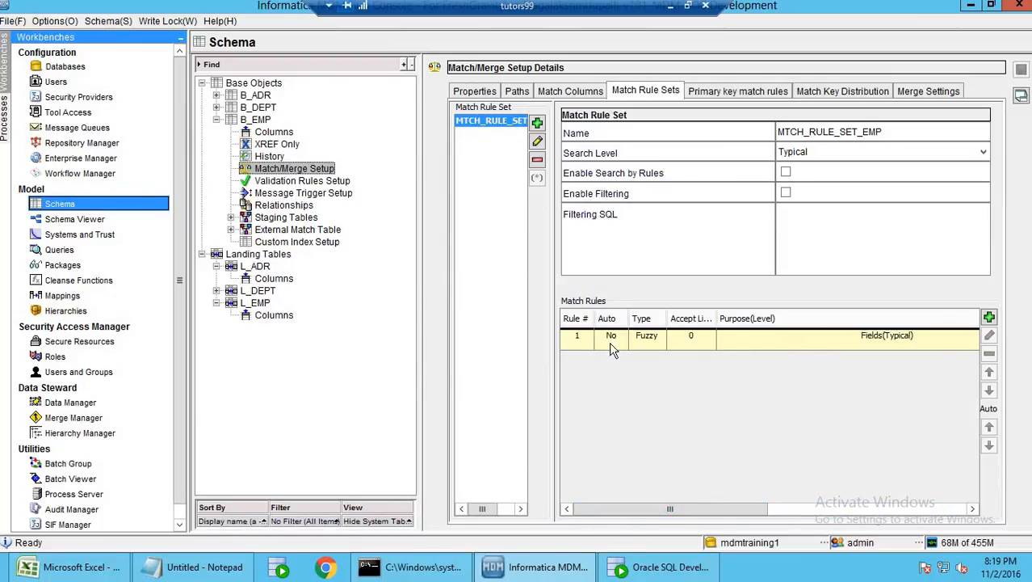
Return to SQL Developer and compare the AUTOMERGE_IND values in C_B_EMP_MTCH with the rule's Auto setting
{"action": "left_click", "coordinate": [654, 568]}
{"action": "left_click", "coordinate": [824, 202]}
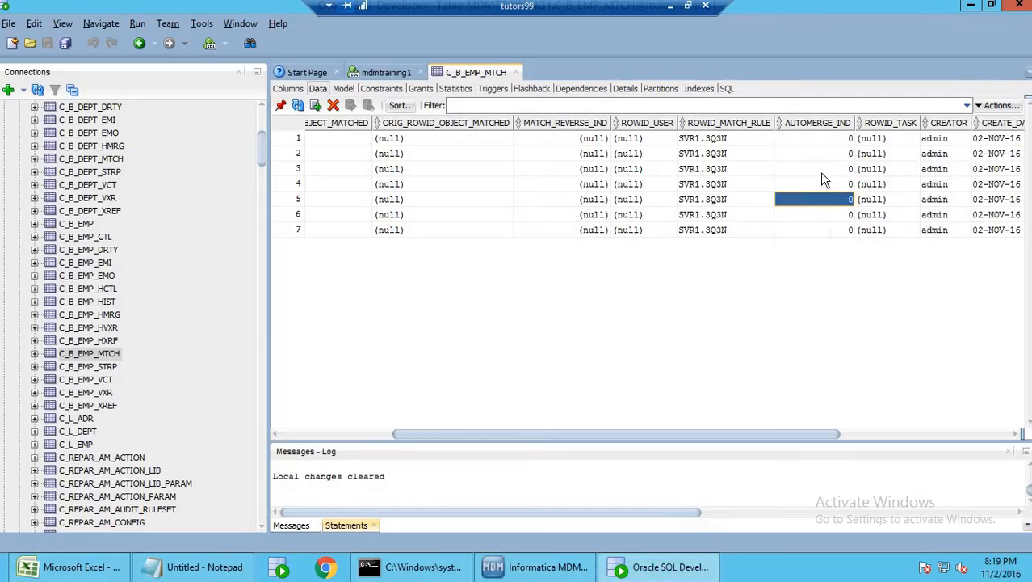
{"action": "left_click", "coordinate": [820, 165]}
{"action": "left_click", "coordinate": [828, 202]}
{"action": "left_click", "coordinate": [826, 215]}
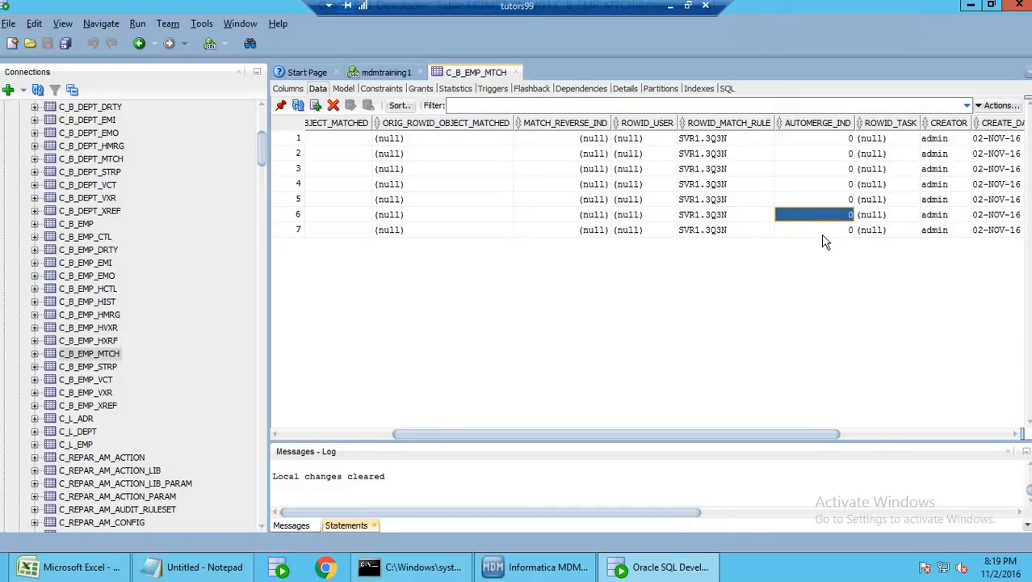
{"action": "left_click", "coordinate": [824, 231]}
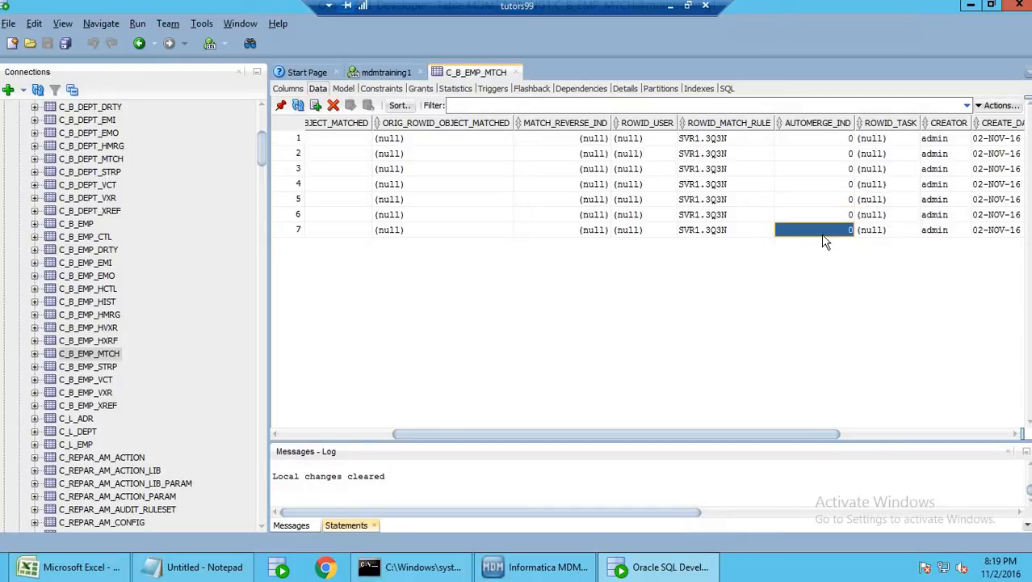
Switch to Informatica MDM and execute the Automerge batch job that merges data in B_EMP
{"action": "left_click", "coordinate": [546, 568]}
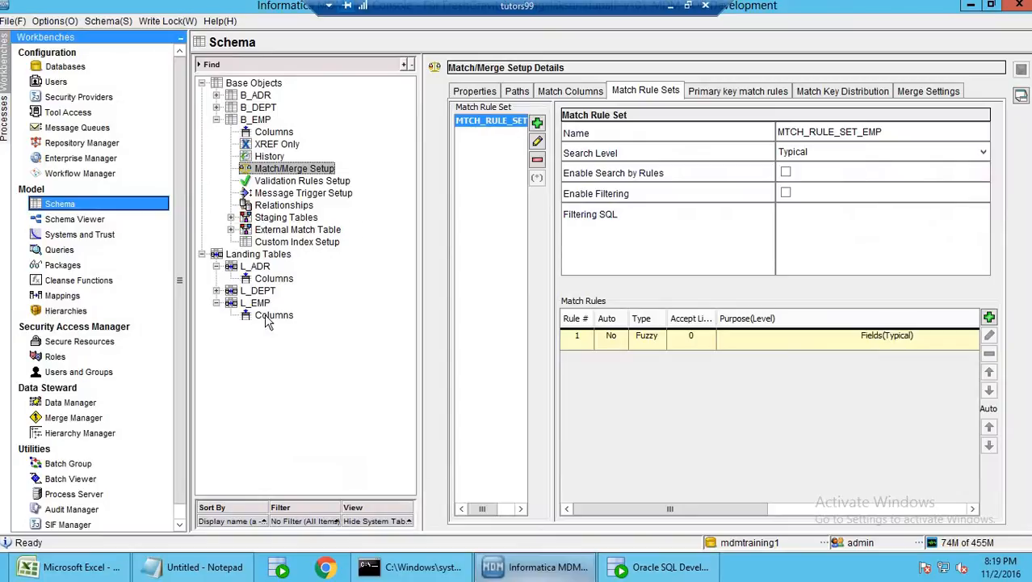
{"action": "left_click", "coordinate": [79, 480]}
{"action": "scroll", "coordinate": [264, 259], "scroll_direction": "up", "scroll_amount": 3}
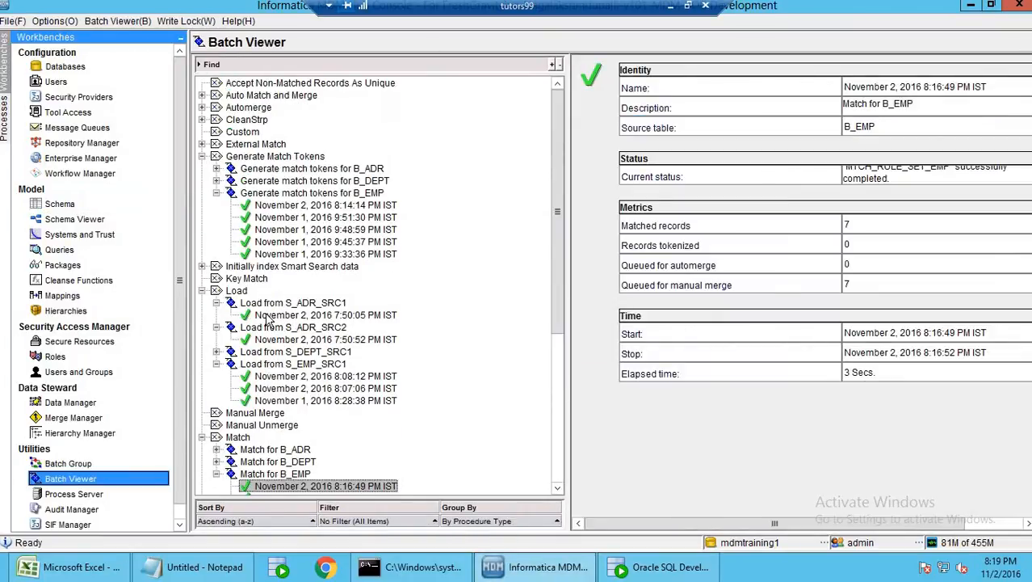
{"action": "double_click", "coordinate": [242, 108]}
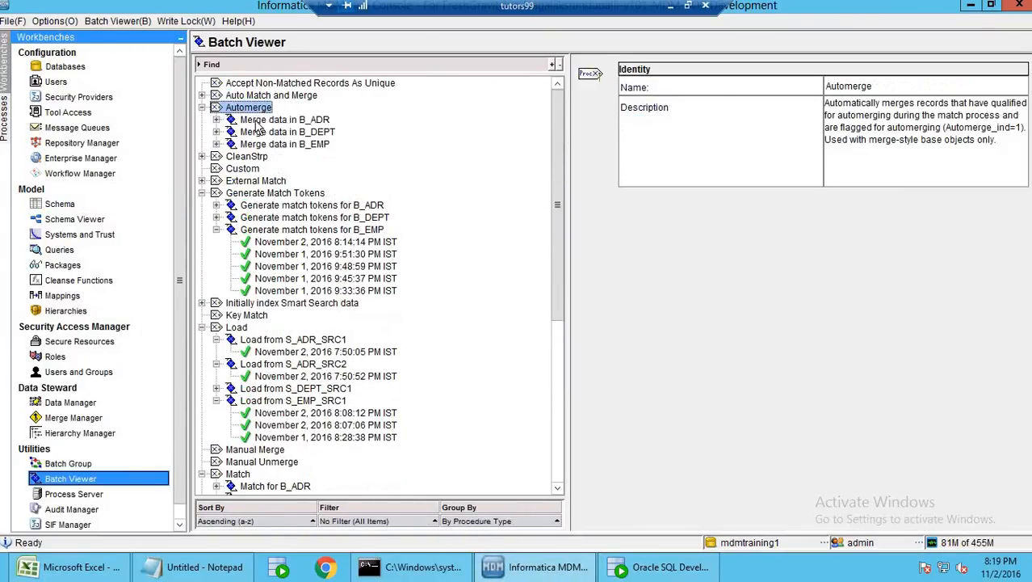
{"action": "left_click", "coordinate": [286, 145]}
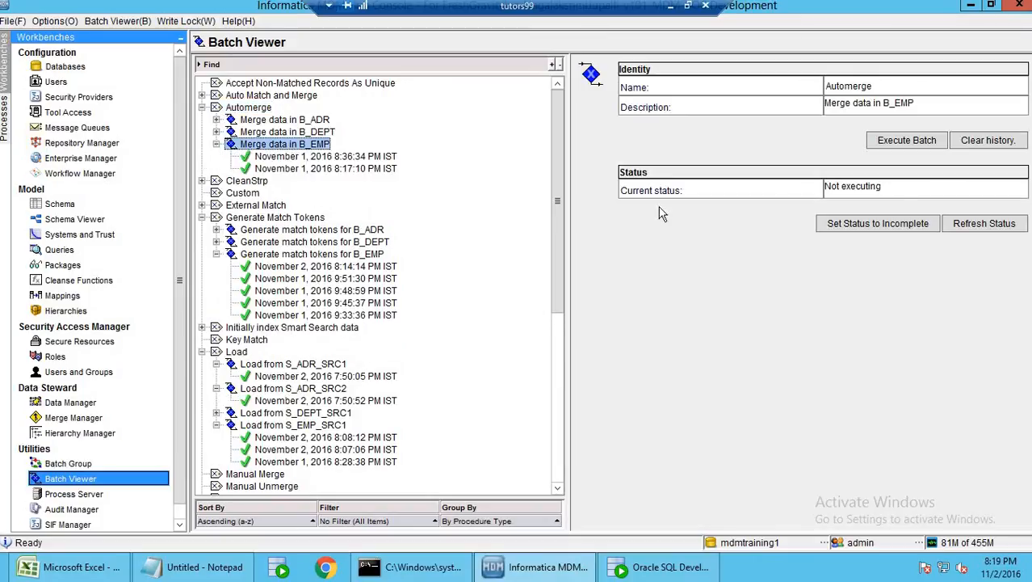
{"action": "left_click", "coordinate": [901, 142]}
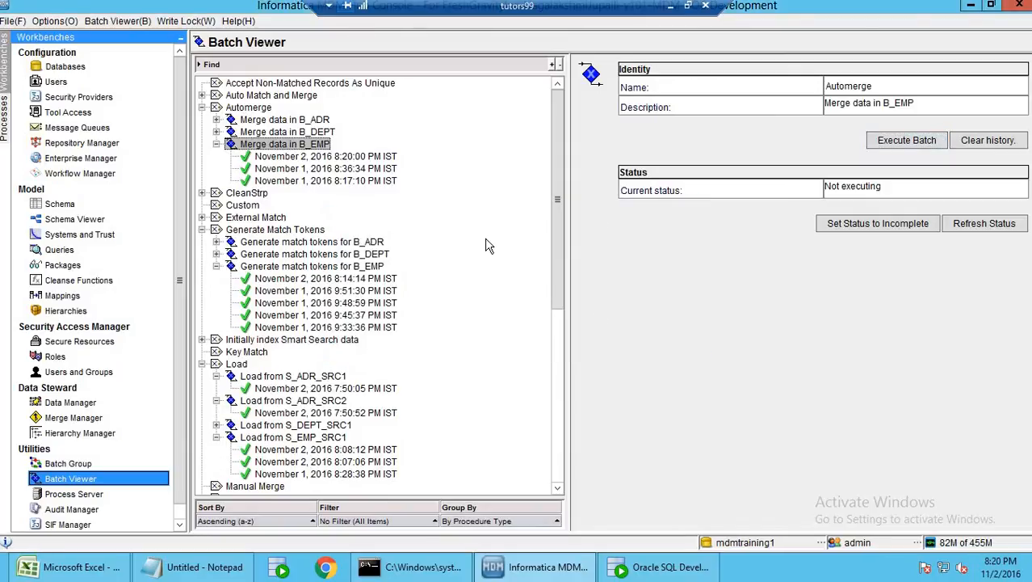
Open the November 2, 2016 8:20:00 PM automerge run and examine its Automerged records and Accepted as unique records metrics
{"action": "left_click", "coordinate": [377, 157]}
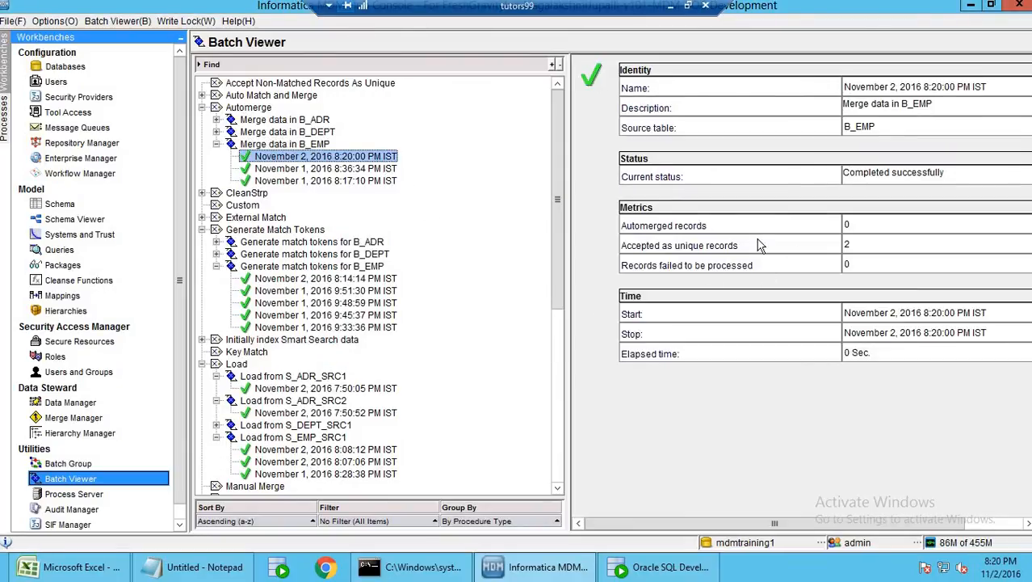
{"action": "left_click_drag", "start_coordinate": [853, 226], "coordinate": [813, 225]}
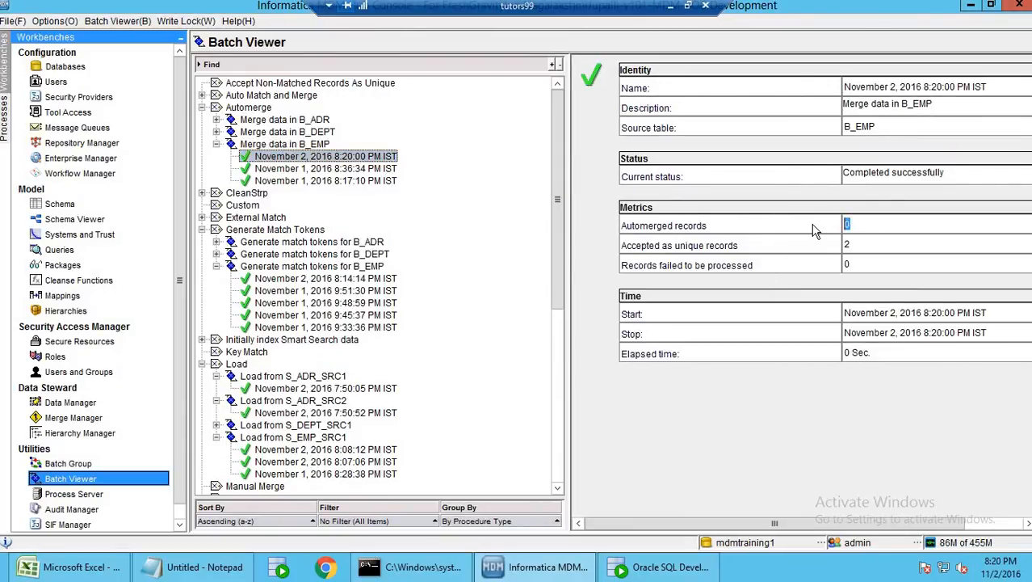
{"action": "left_click", "coordinate": [859, 225]}
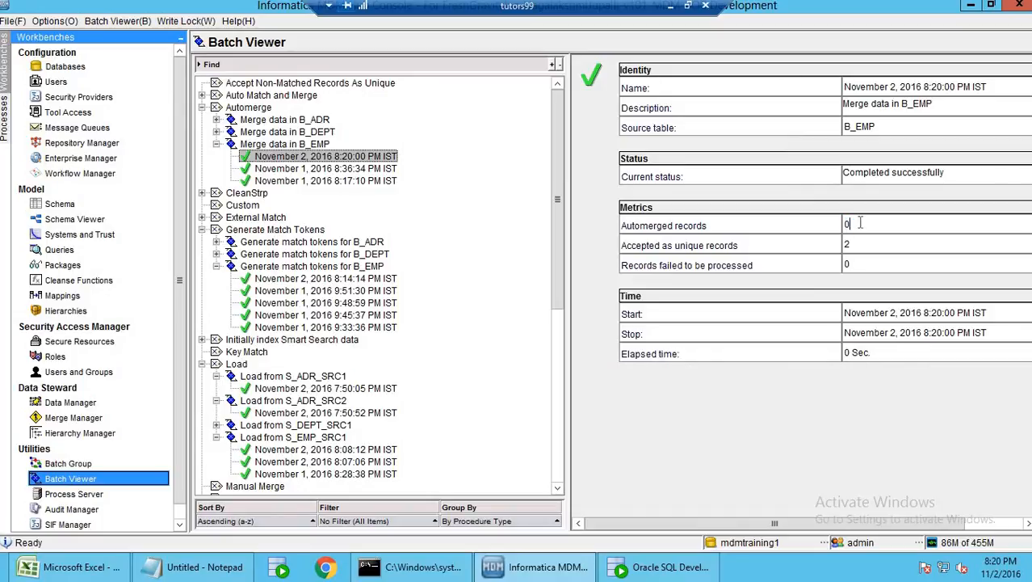
{"action": "left_click_drag", "start_coordinate": [861, 223], "coordinate": [716, 231]}
{"action": "left_click", "coordinate": [860, 226]}
{"action": "double_click", "coordinate": [845, 245]}
Open the Match/Merge Setup properties of B_EMP and check the options of Accept All Unmatched Rows as Unique
{"action": "left_click", "coordinate": [59, 204]}
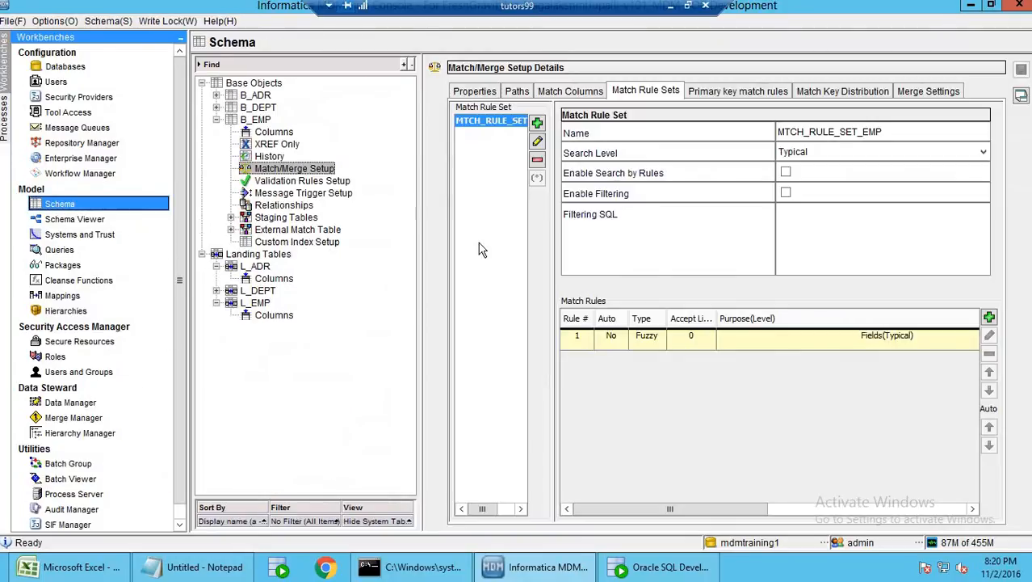
{"action": "left_click", "coordinate": [475, 90]}
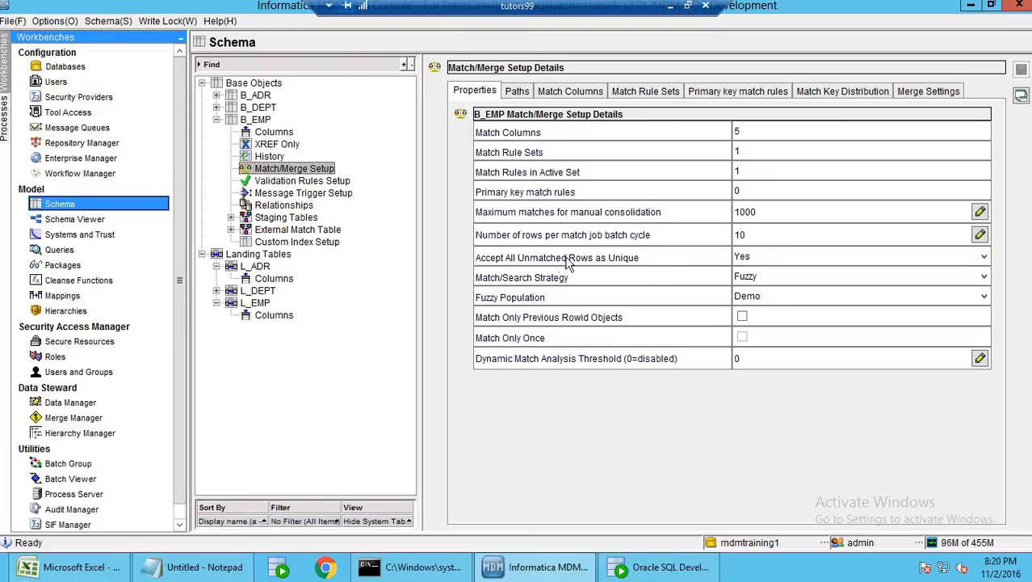
{"action": "left_click", "coordinate": [761, 259]}
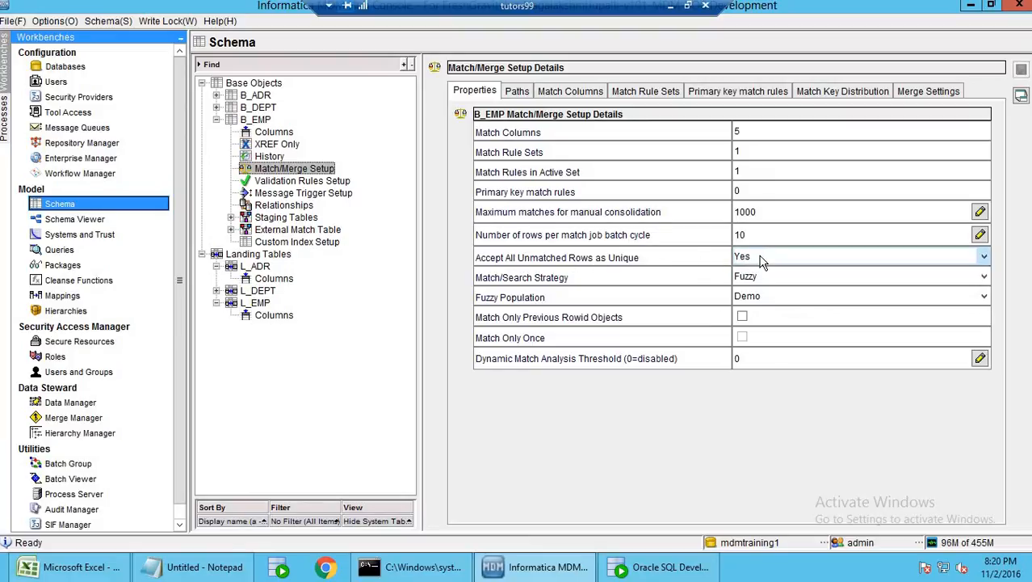
{"action": "left_click", "coordinate": [761, 260]}
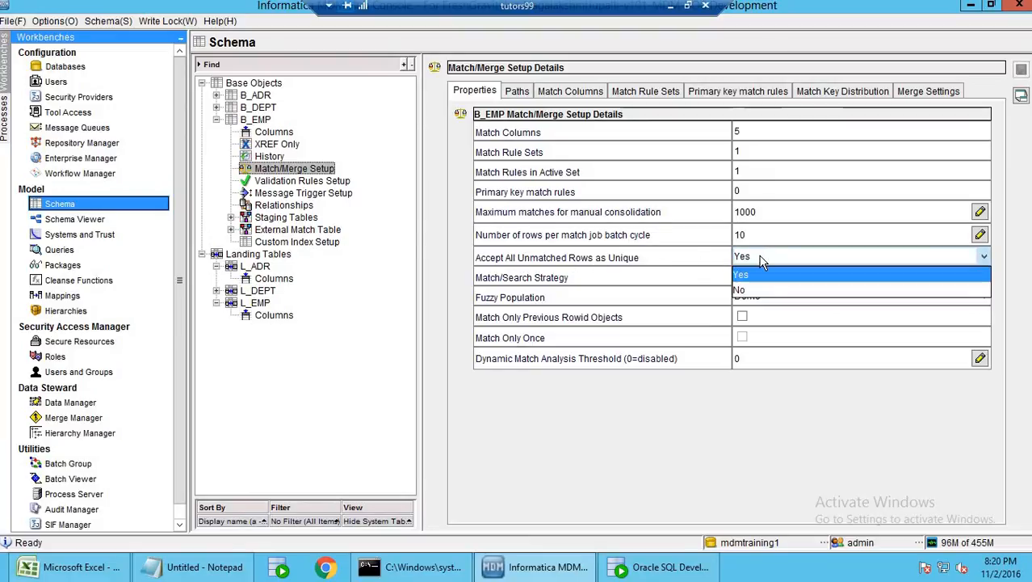
{"action": "left_click", "coordinate": [761, 260]}
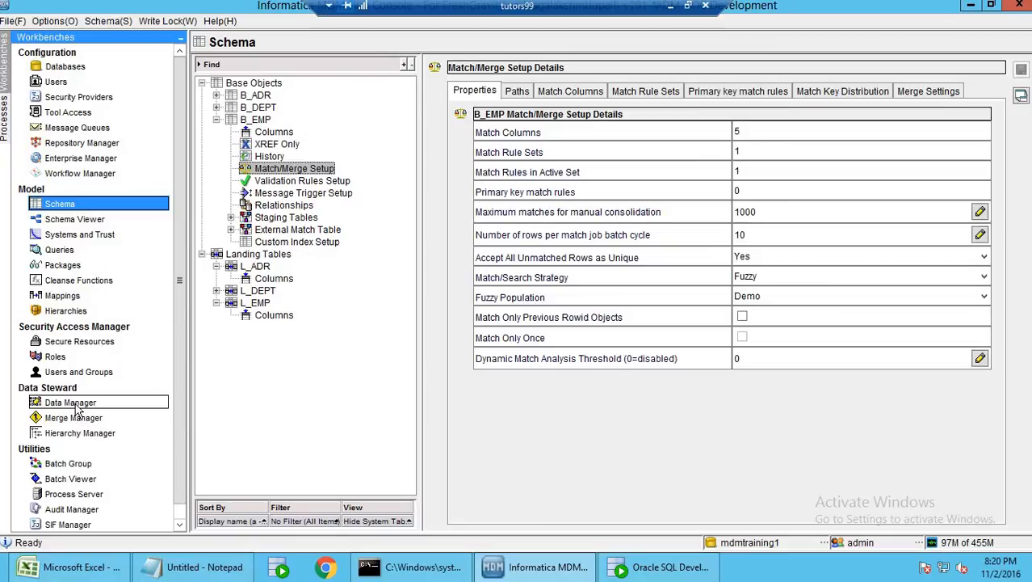
Load the B_EMP records in the Data Manager through the put package PKG_EMP_PUT
{"action": "left_click", "coordinate": [75, 406]}
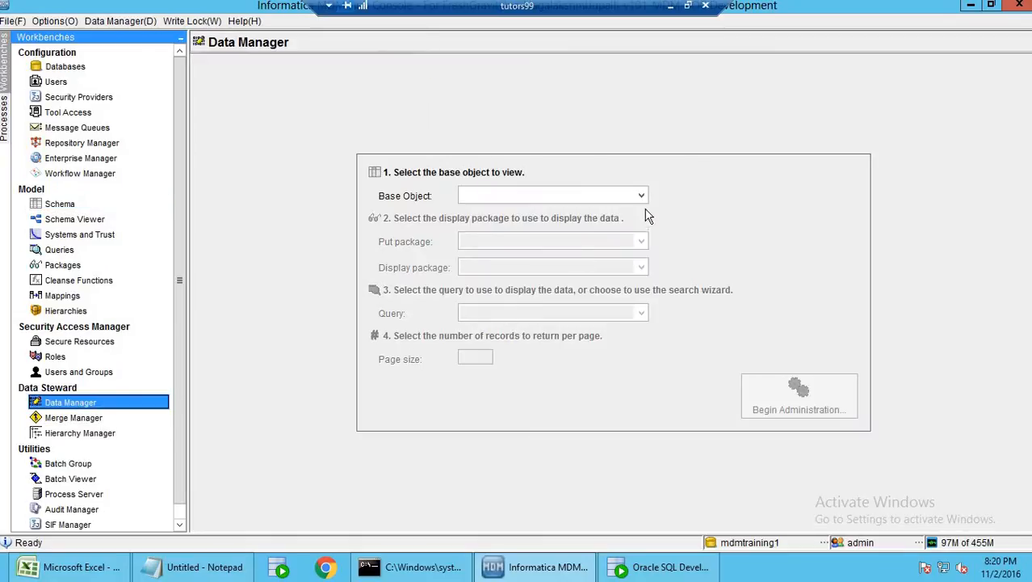
{"action": "left_click", "coordinate": [642, 197]}
{"action": "left_click", "coordinate": [608, 224]}
{"action": "left_click", "coordinate": [640, 241]}
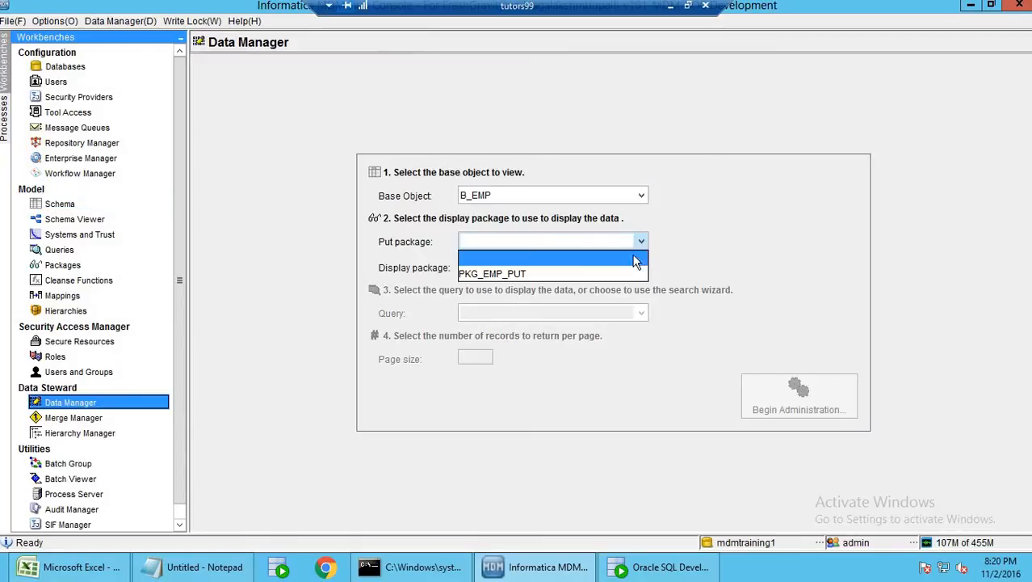
{"action": "left_click", "coordinate": [628, 275]}
{"action": "left_click", "coordinate": [780, 391]}
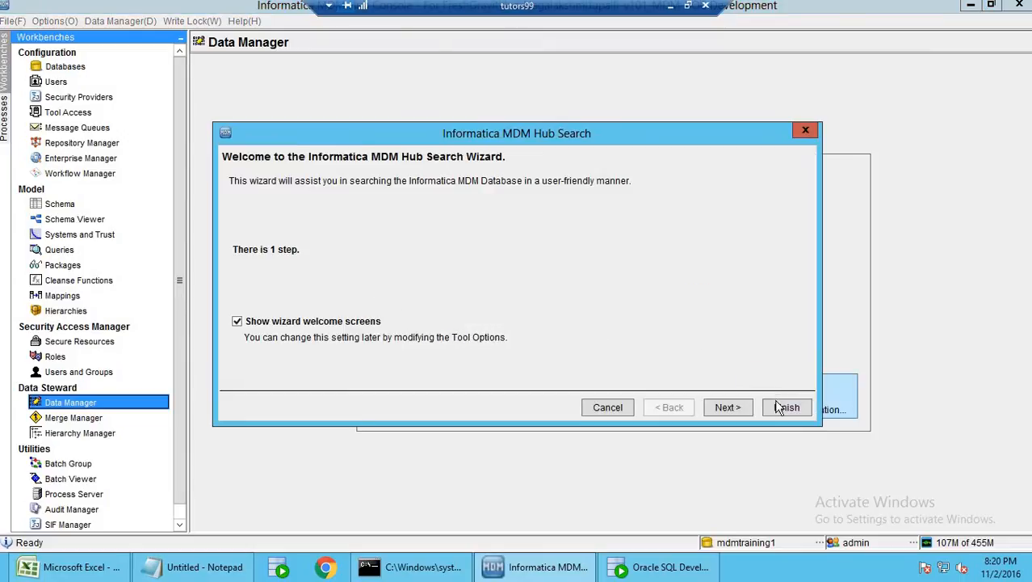
{"action": "left_click", "coordinate": [786, 408]}
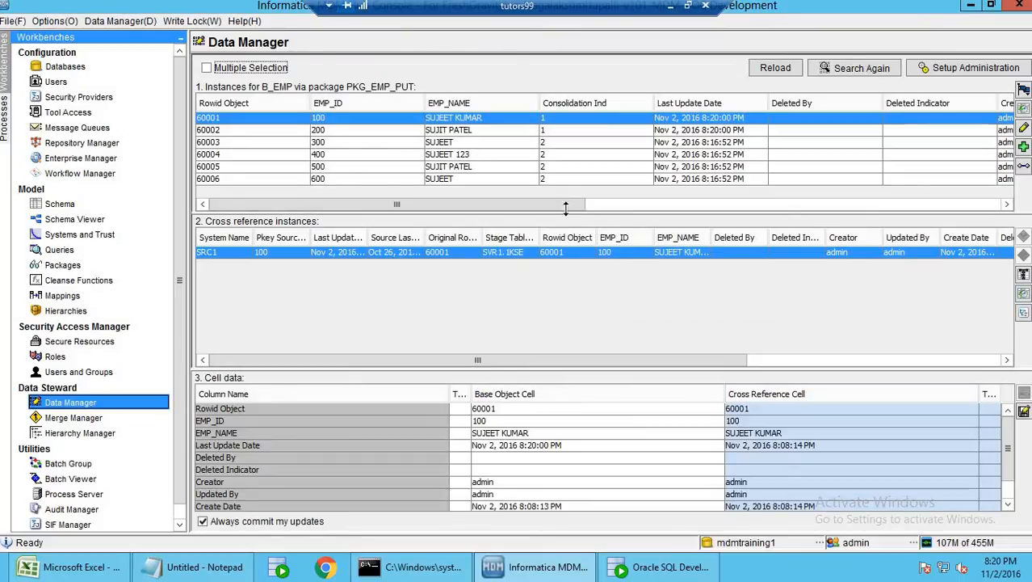
Compare the Consolidation Ind values of records 60001 and 60002 with those of the other B_EMP records
{"action": "left_click", "coordinate": [555, 170]}
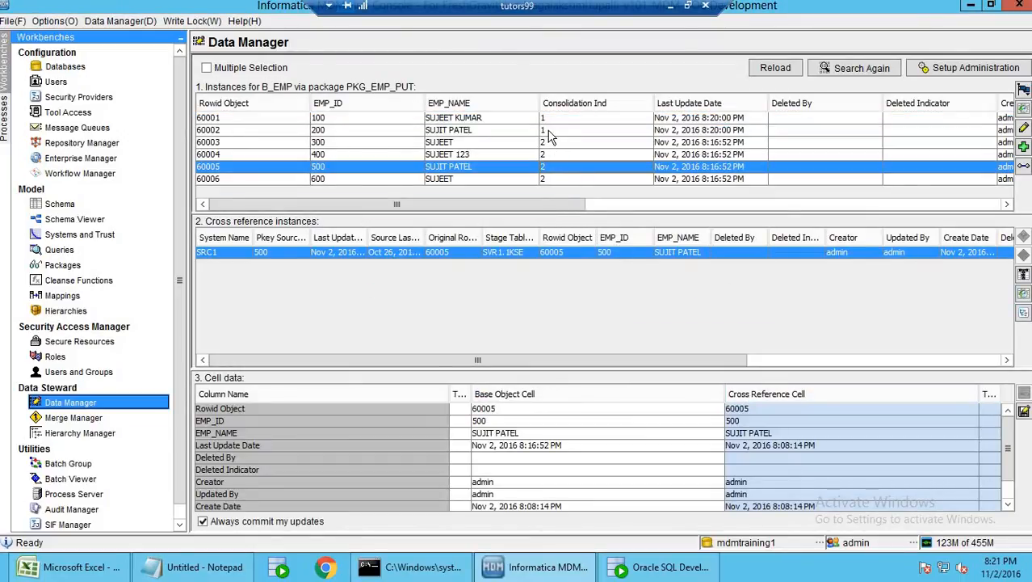
{"action": "left_click", "coordinate": [546, 130]}
{"action": "left_click", "coordinate": [545, 119]}
{"action": "left_click", "coordinate": [547, 130]}
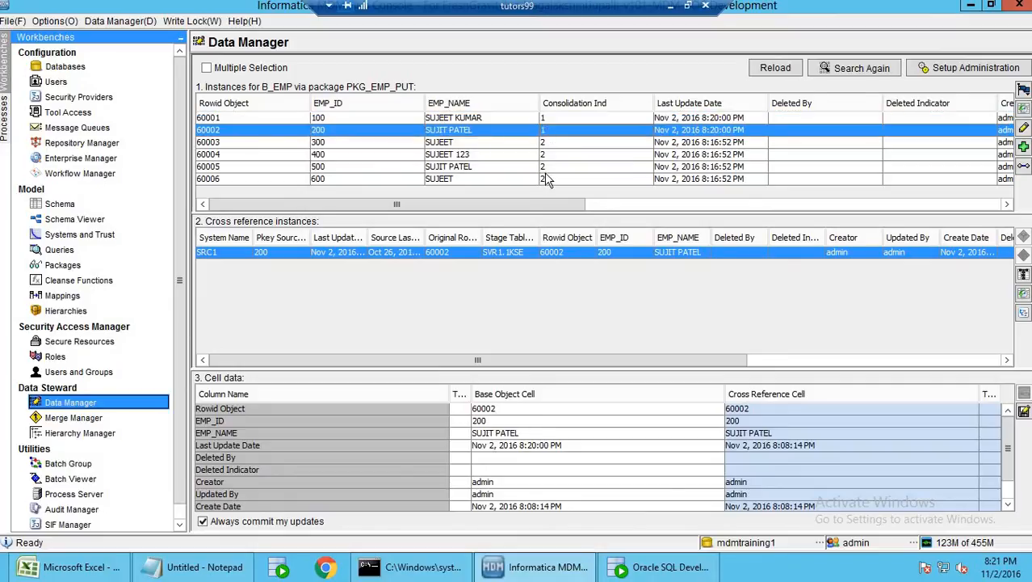
{"action": "left_click", "coordinate": [548, 120]}
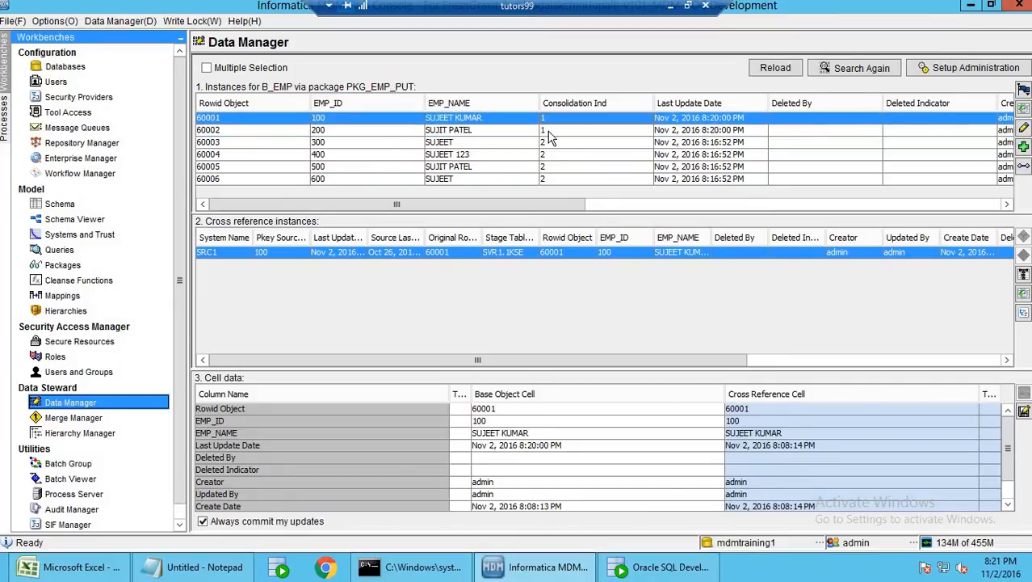
Queue B_EMP records 60001 and 60002 for merge
{"action": "left_click", "coordinate": [566, 130]}
{"action": "key", "text": "Up"}
{"action": "left_click", "coordinate": [1024, 91]}
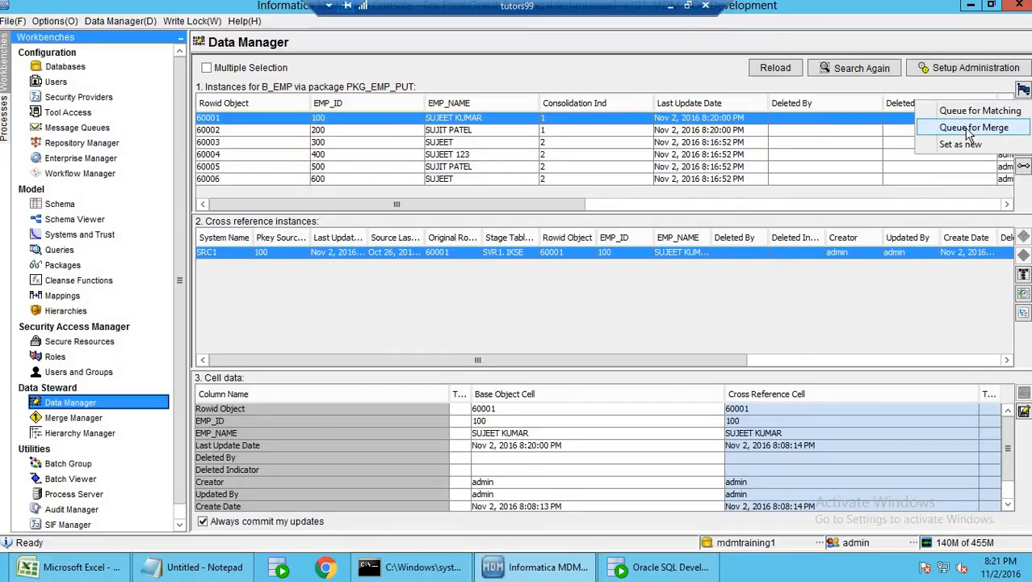
{"action": "left_click", "coordinate": [973, 127]}
{"action": "left_click", "coordinate": [588, 131]}
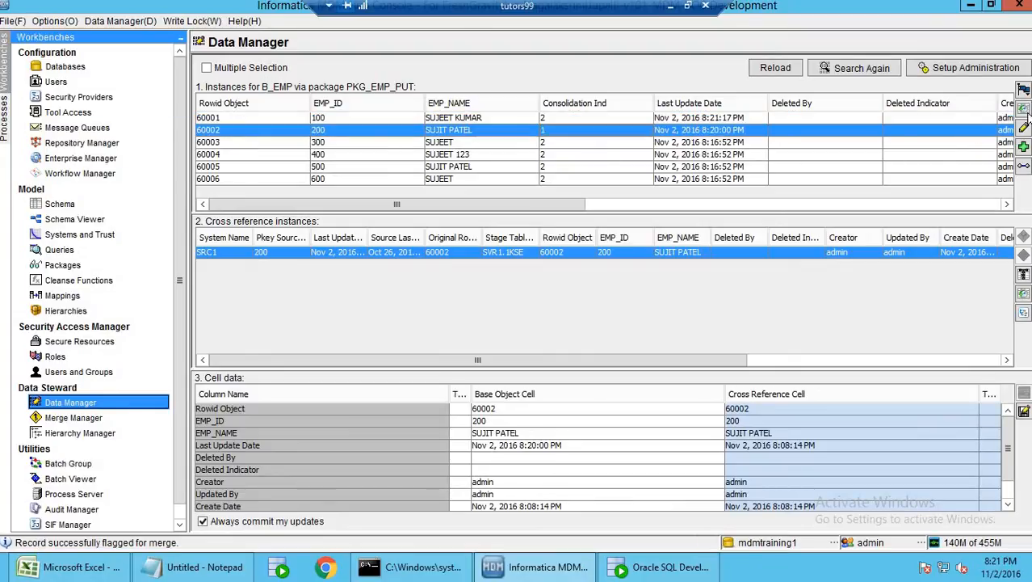
{"action": "left_click", "coordinate": [1023, 91]}
{"action": "left_click", "coordinate": [982, 127]}
Check the Consolidation Ind values of records 60001, 60002 and 60003 in the Data Manager
{"action": "left_click", "coordinate": [570, 120]}
{"action": "left_click", "coordinate": [569, 134]}
{"action": "left_click", "coordinate": [569, 141]}
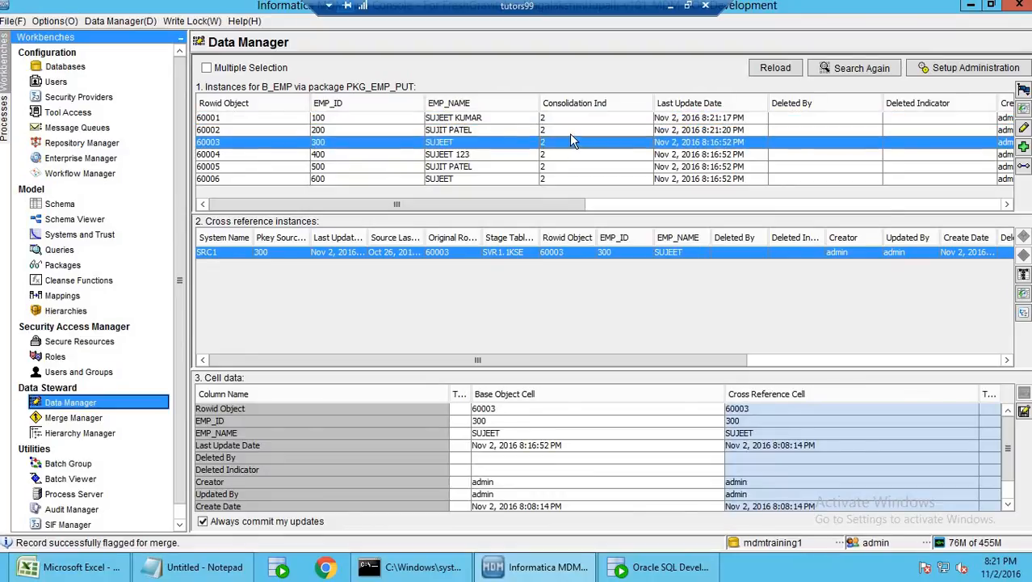
{"action": "left_click", "coordinate": [570, 131]}
{"action": "left_click", "coordinate": [571, 119]}
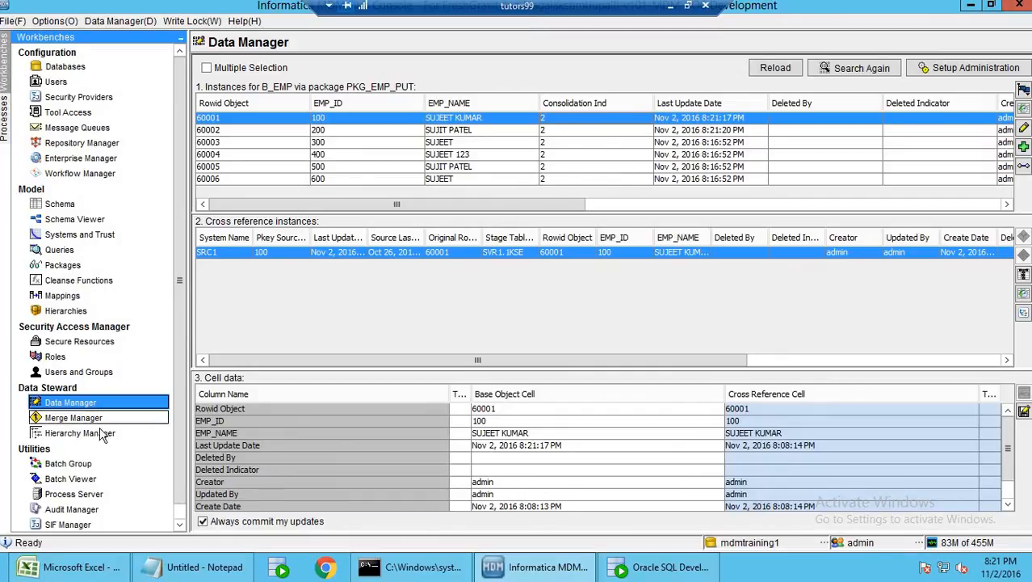
Start a merge session in the Merge Manager for base object B_EMP with the merge package PKG_EMP_PUT
{"action": "left_click", "coordinate": [72, 417]}
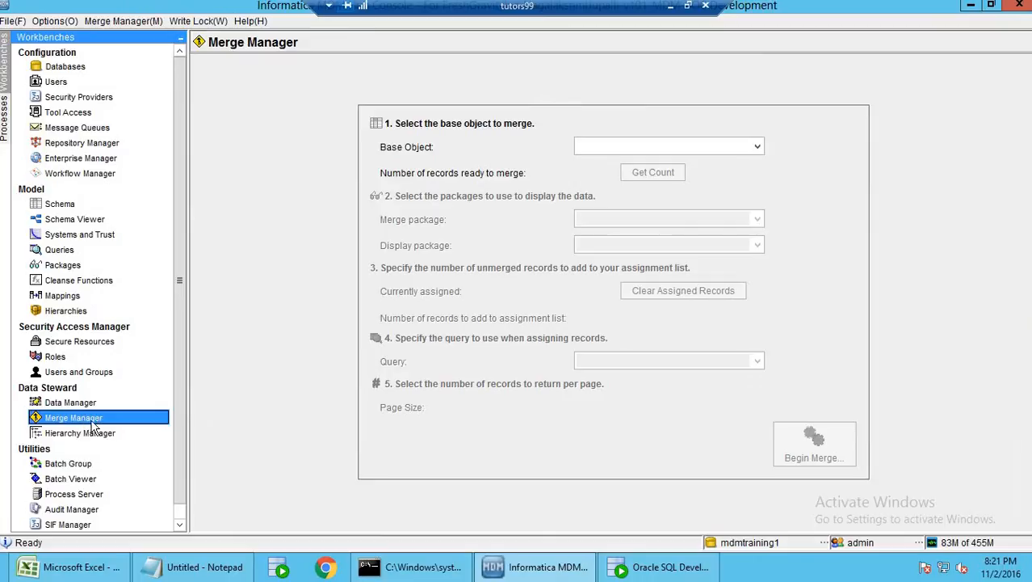
{"action": "left_click", "coordinate": [757, 147]}
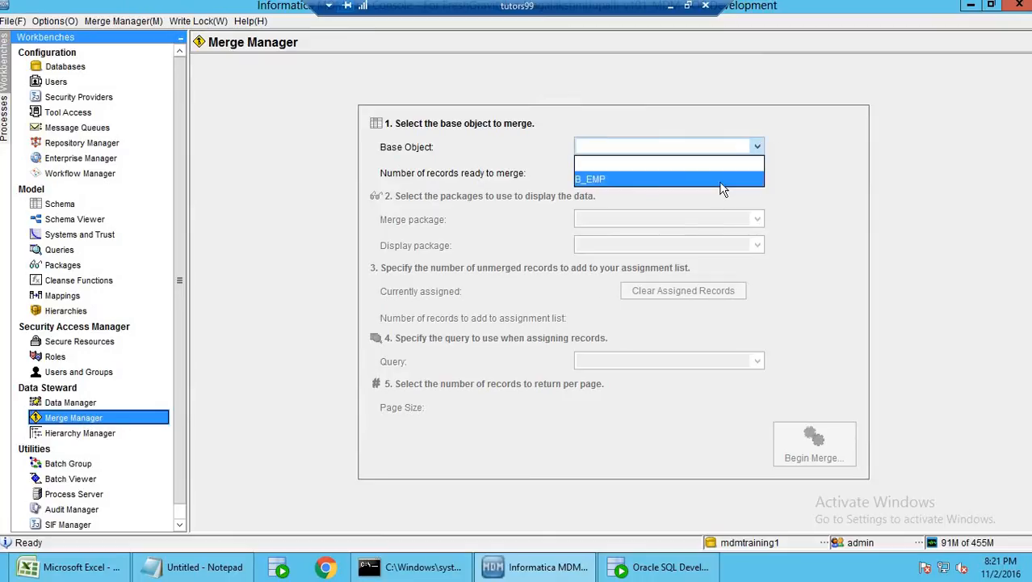
{"action": "left_click", "coordinate": [721, 176]}
{"action": "left_click", "coordinate": [757, 219]}
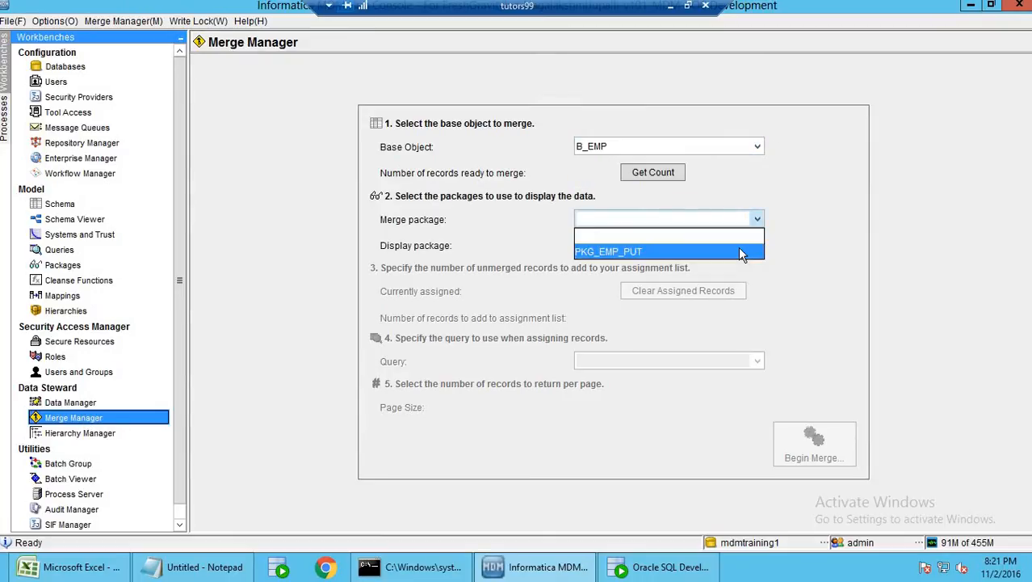
{"action": "left_click", "coordinate": [747, 235]}
{"action": "left_click", "coordinate": [816, 452]}
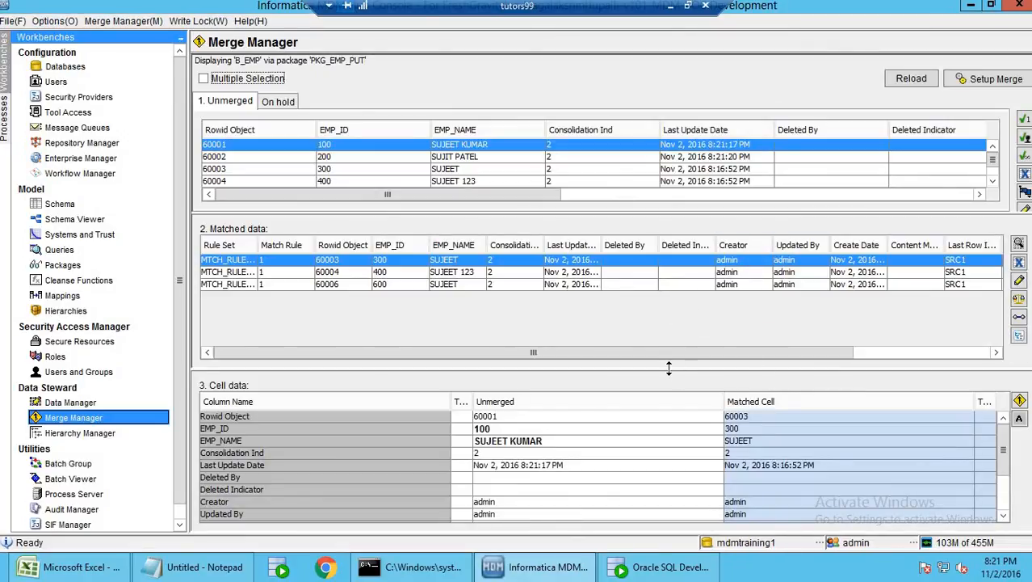
Enlarge the unmerged records area and examine the matched data for several unmerged B_EMP records
{"action": "left_click_drag", "start_coordinate": [670, 397], "coordinate": [669, 430]}
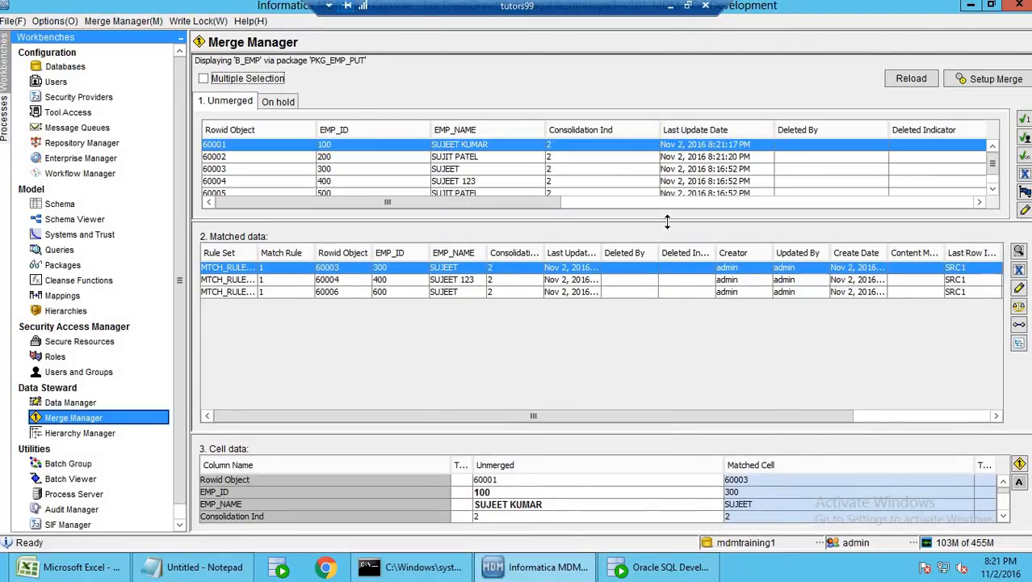
{"action": "left_click_drag", "start_coordinate": [668, 223], "coordinate": [671, 280]}
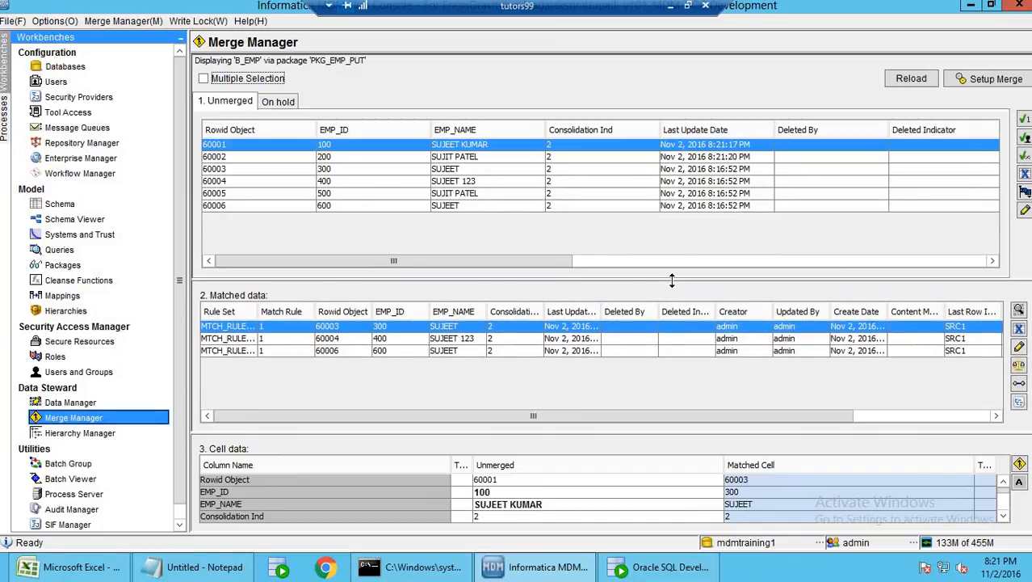
{"action": "left_click", "coordinate": [672, 206]}
{"action": "left_click", "coordinate": [677, 193]}
{"action": "left_click", "coordinate": [680, 183]}
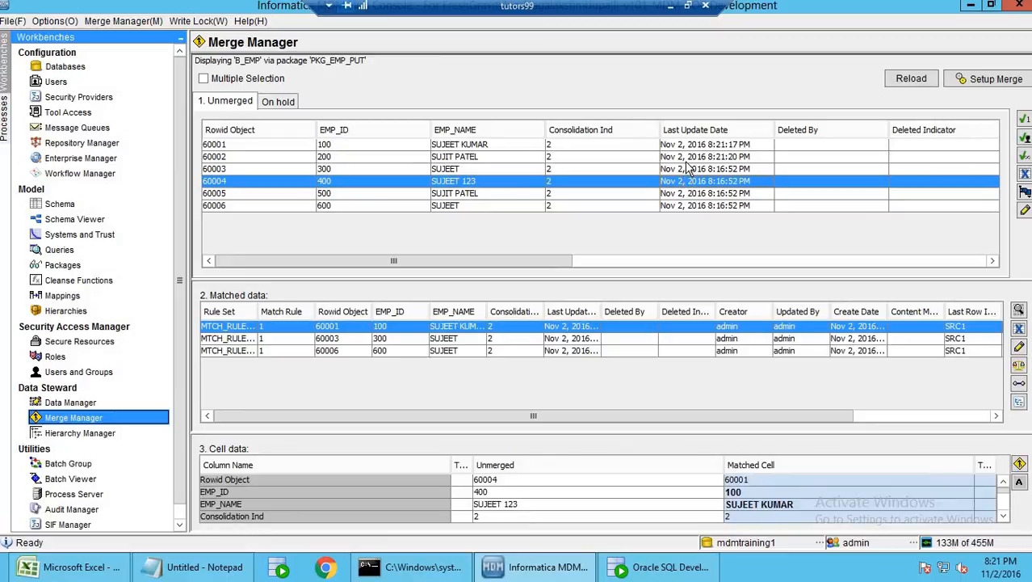
{"action": "left_click", "coordinate": [686, 156]}
{"action": "left_click", "coordinate": [685, 143]}
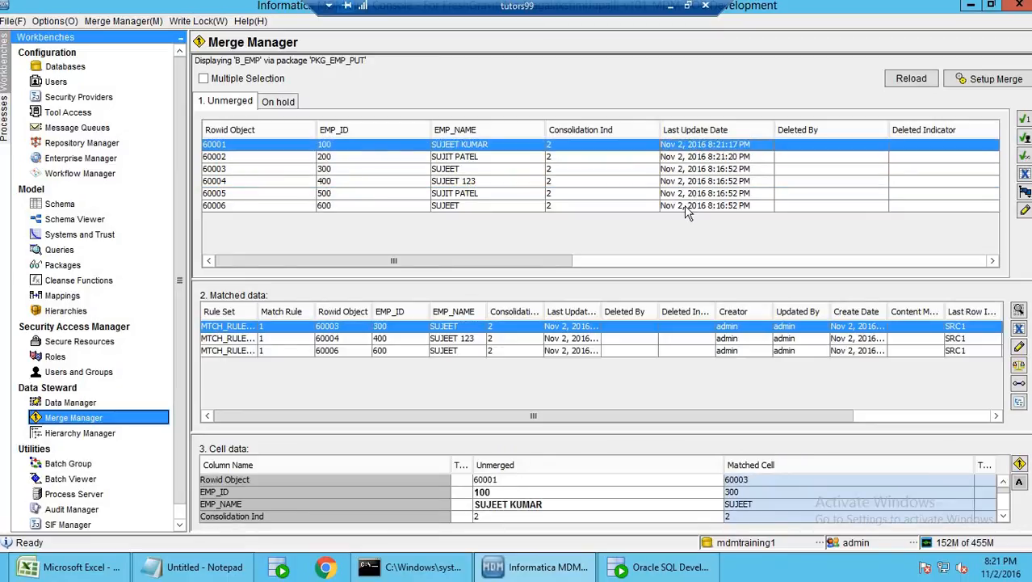
{"action": "left_click", "coordinate": [684, 206]}
{"action": "left_click", "coordinate": [716, 145]}
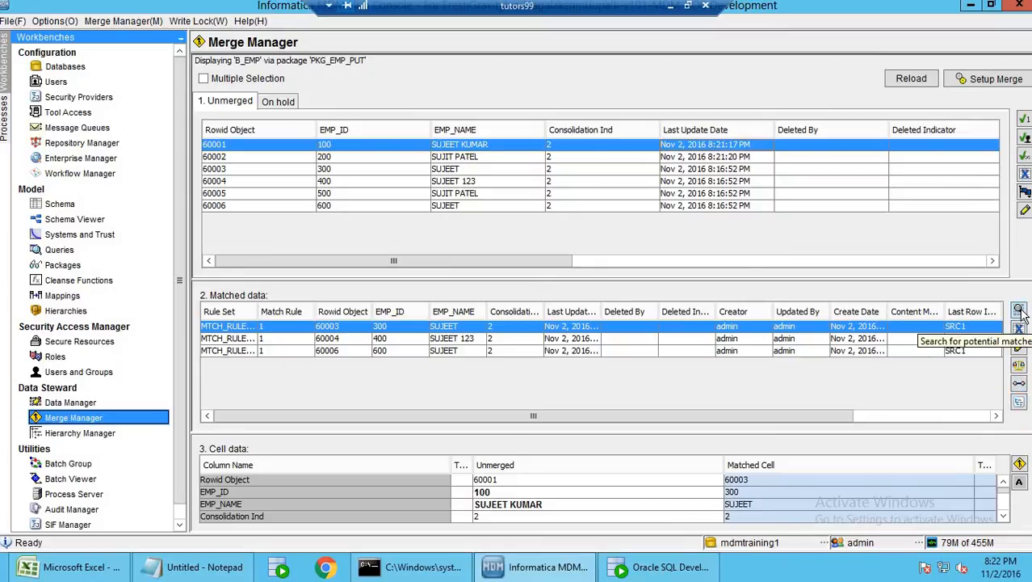
View the flagging options and the editable fields of unmerged record 60001 without changing the record
{"action": "left_click", "coordinate": [1025, 191]}
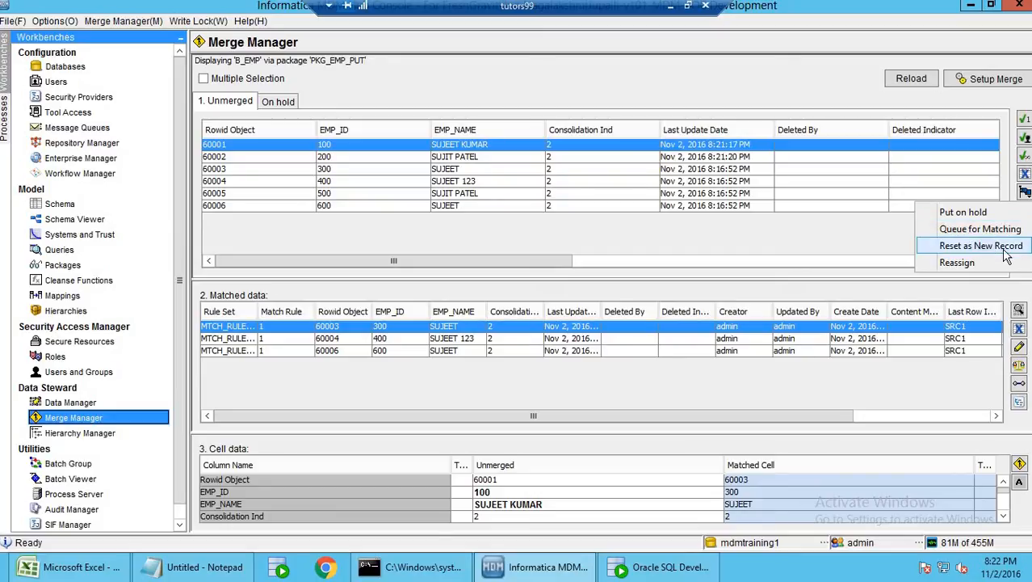
{"action": "left_click", "coordinate": [963, 177]}
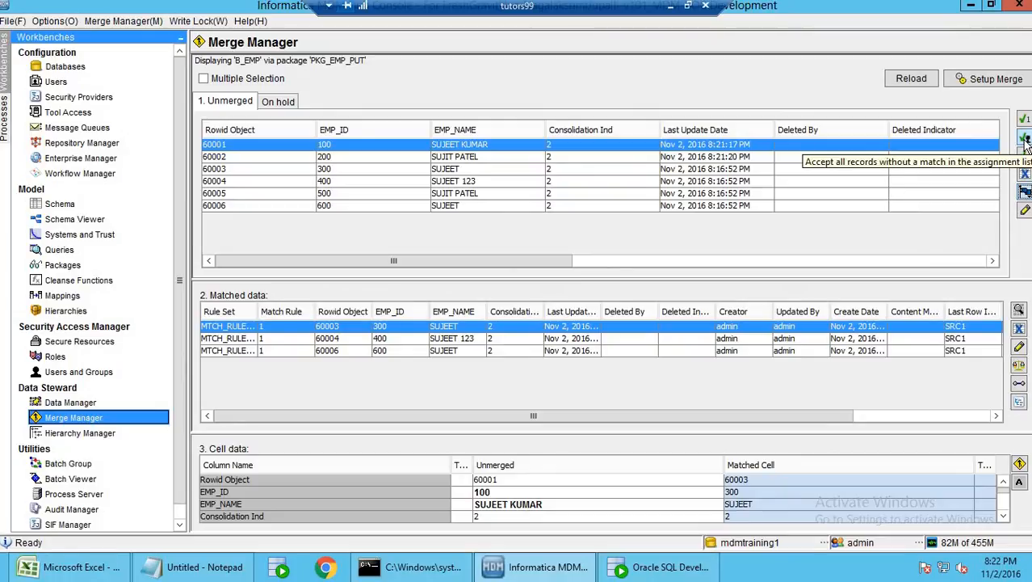
{"action": "left_click", "coordinate": [1024, 210]}
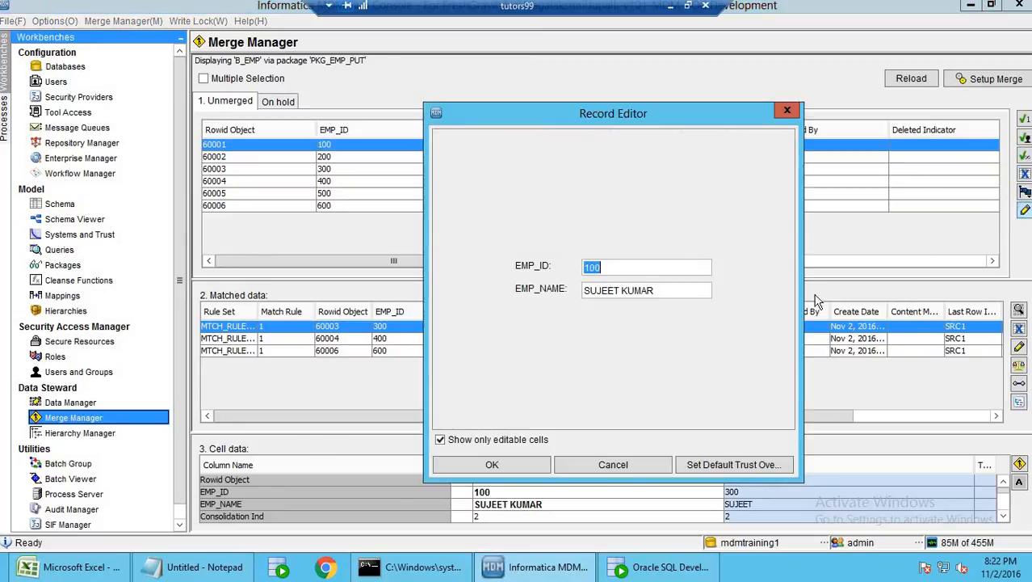
{"action": "left_click", "coordinate": [656, 468]}
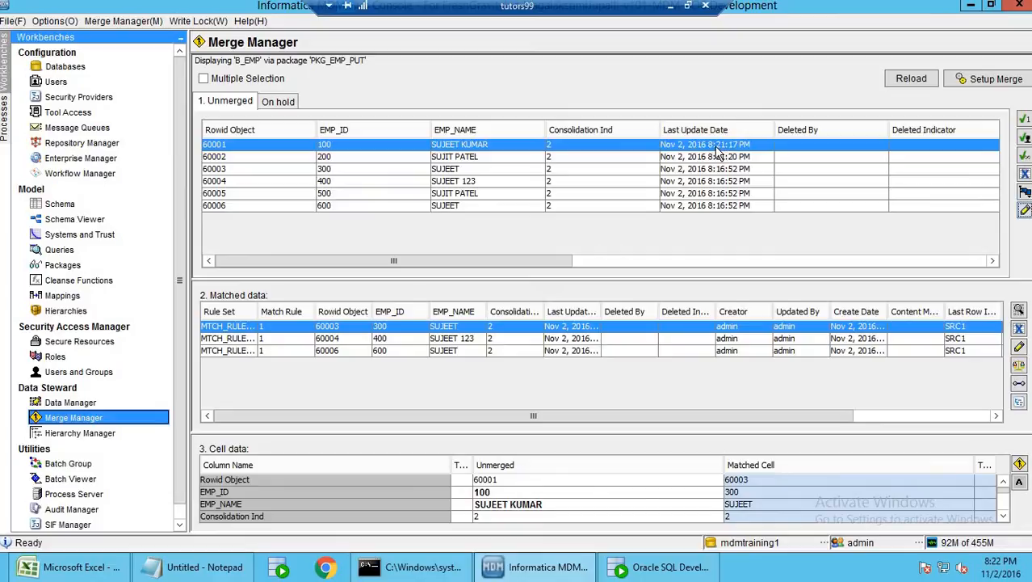
Flag all unmerged B_EMP records in the Merge Manager for auto-merge, one after another from record 60001 to 60006
{"action": "left_click", "coordinate": [1021, 484]}
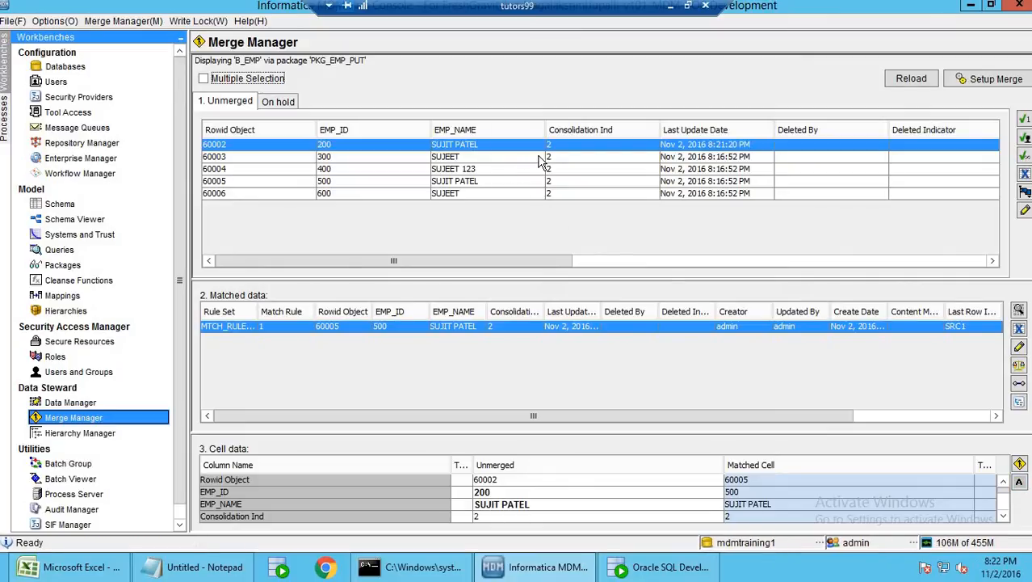
{"action": "left_click", "coordinate": [1021, 484]}
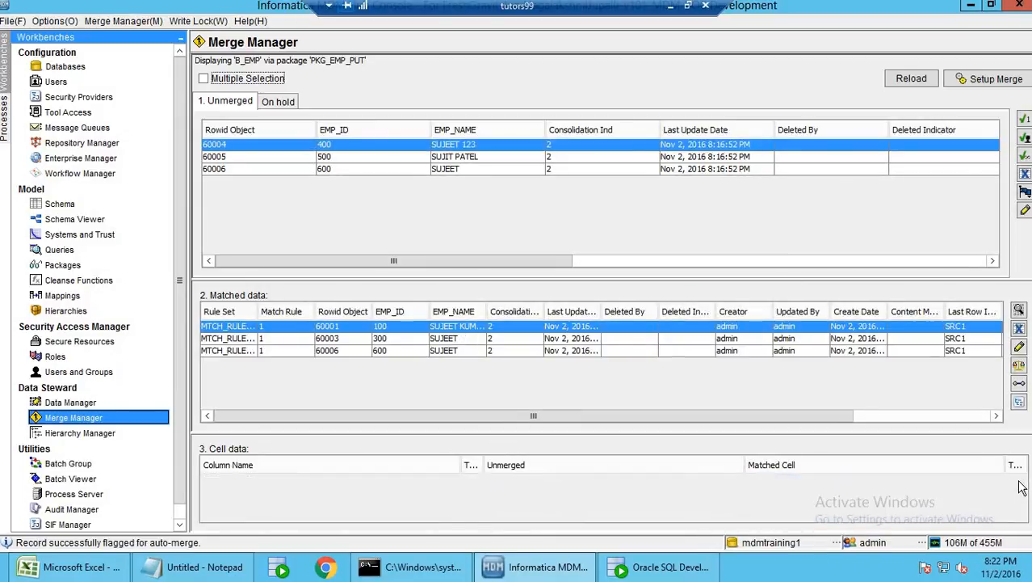
{"action": "left_click", "coordinate": [1020, 484]}
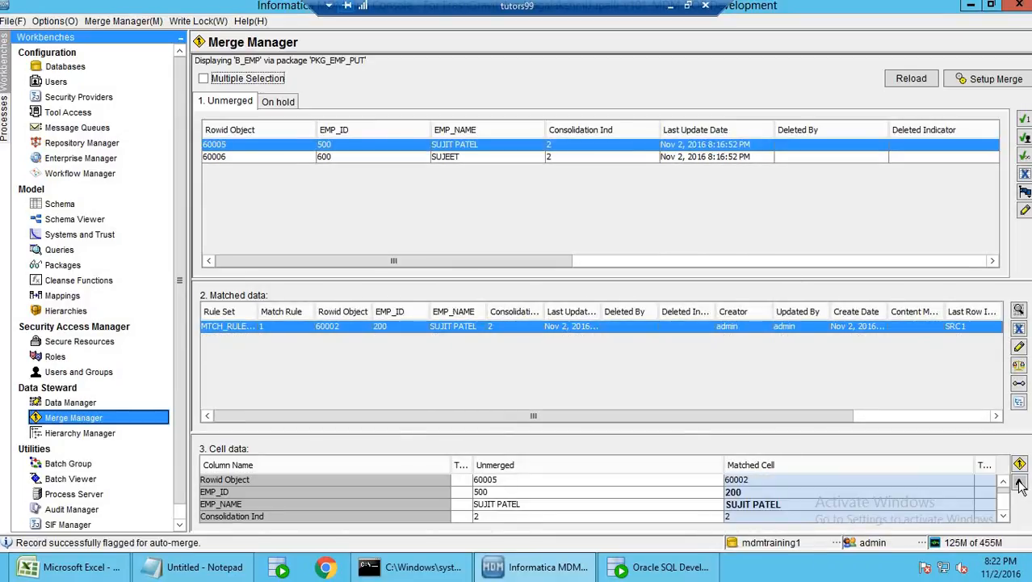
{"action": "left_click", "coordinate": [1020, 484]}
{"action": "left_click", "coordinate": [1020, 484]}
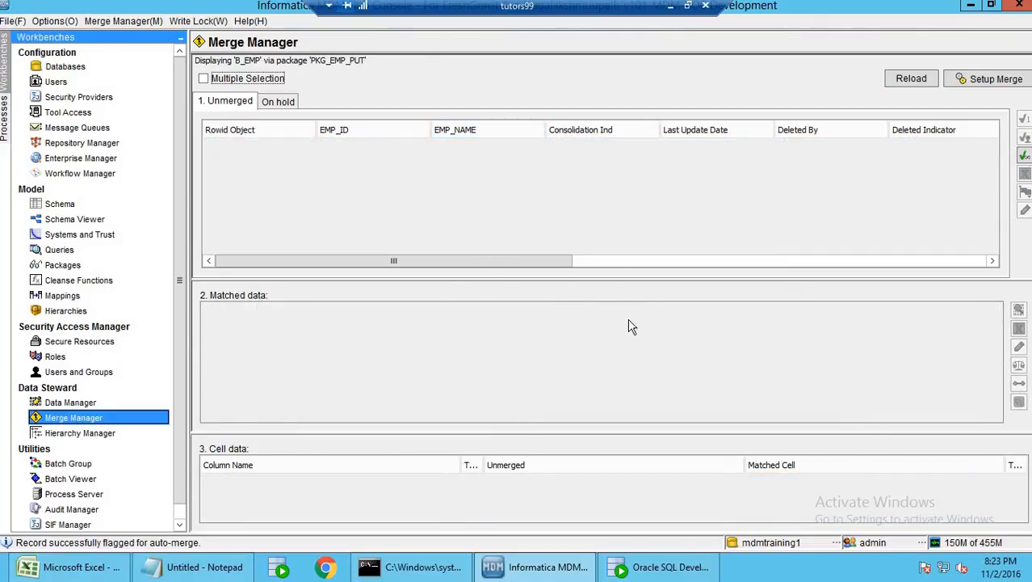
Switch to SQL Developer and refresh the C_B_EMP_MTCH data to check the AUTOMERGE_IND values
{"action": "left_click", "coordinate": [624, 572]}
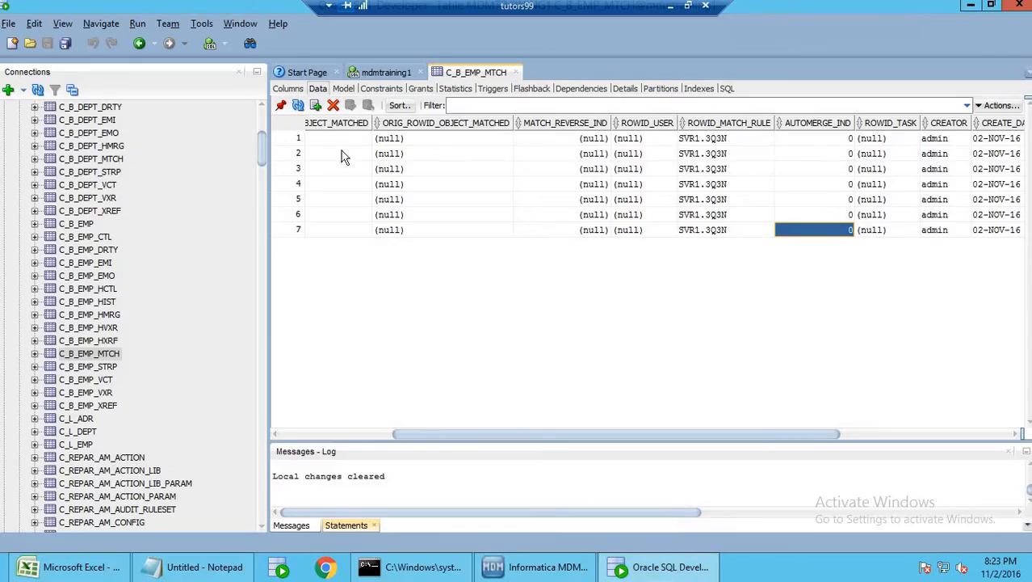
{"action": "left_click", "coordinate": [298, 105]}
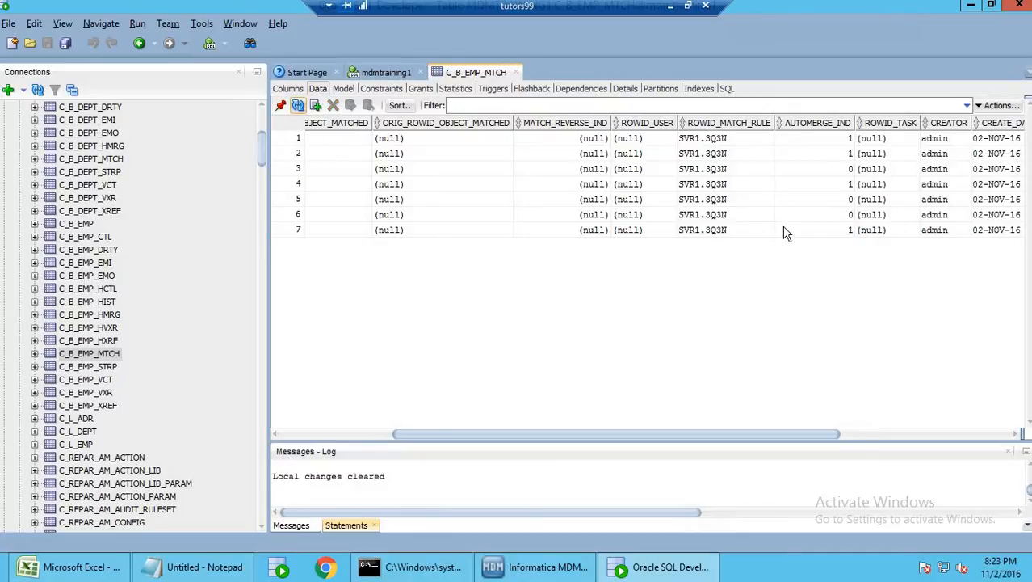
Examine the AUTOMERGE_IND values of the matched record pairs in C_B_EMP_MTCH, comparing them row by row
{"action": "left_click", "coordinate": [834, 231]}
{"action": "left_click", "coordinate": [833, 187]}
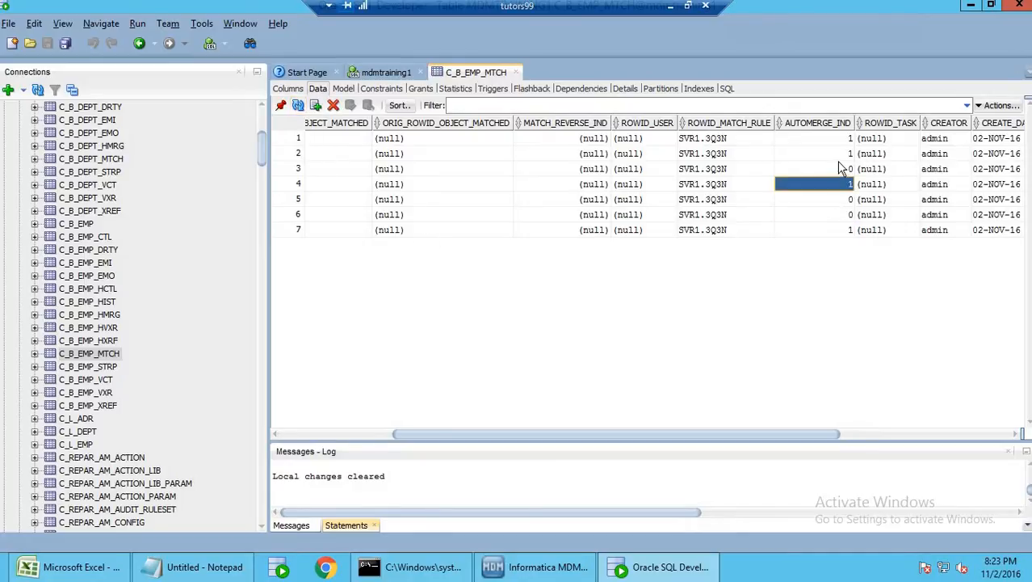
{"action": "left_click", "coordinate": [840, 156]}
{"action": "left_click", "coordinate": [838, 141]}
{"action": "left_click", "coordinate": [837, 154]}
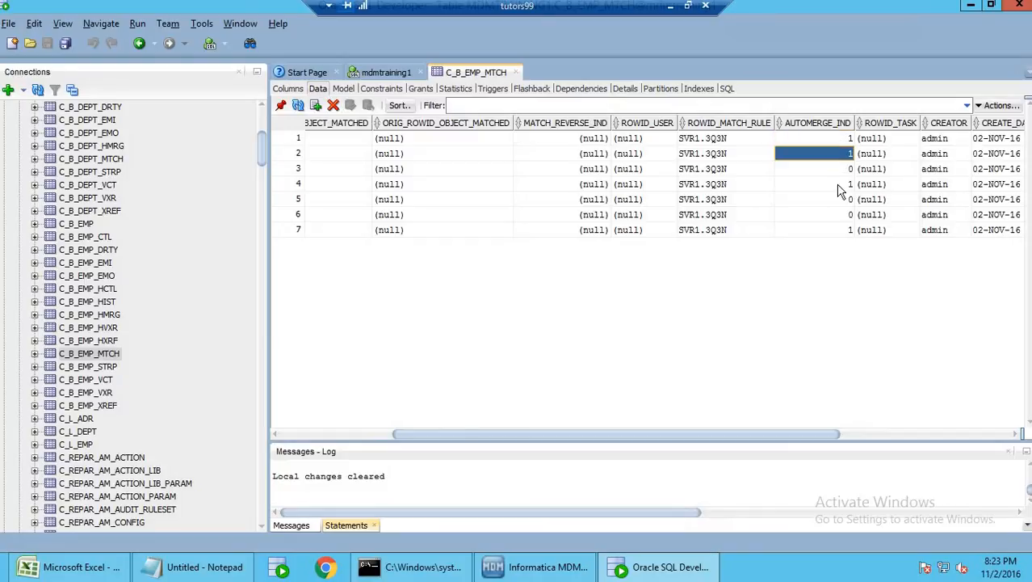
{"action": "left_click", "coordinate": [844, 184]}
{"action": "left_click", "coordinate": [844, 170]}
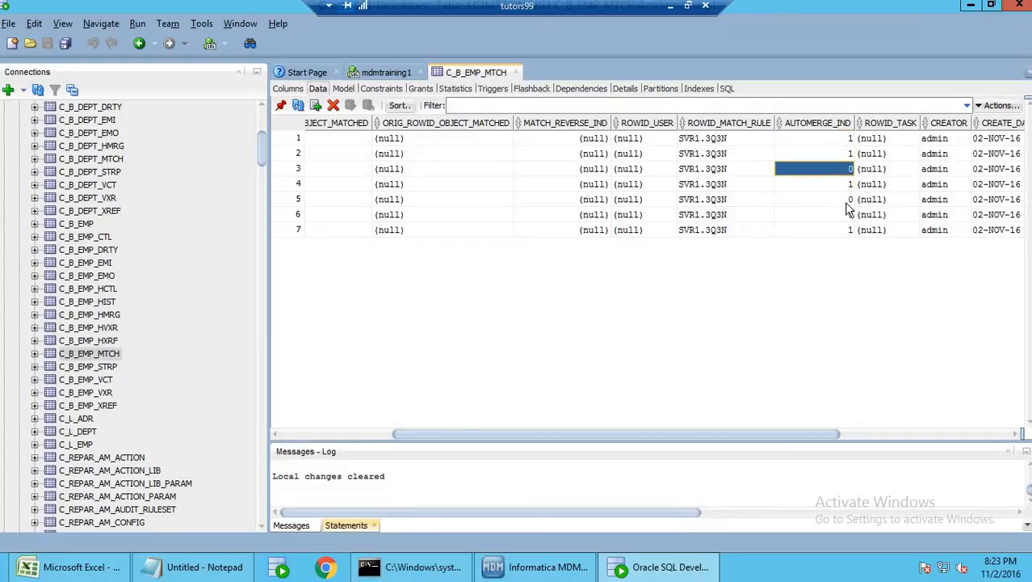
{"action": "left_click", "coordinate": [844, 199]}
{"action": "left_click", "coordinate": [844, 214]}
{"action": "left_click", "coordinate": [842, 200]}
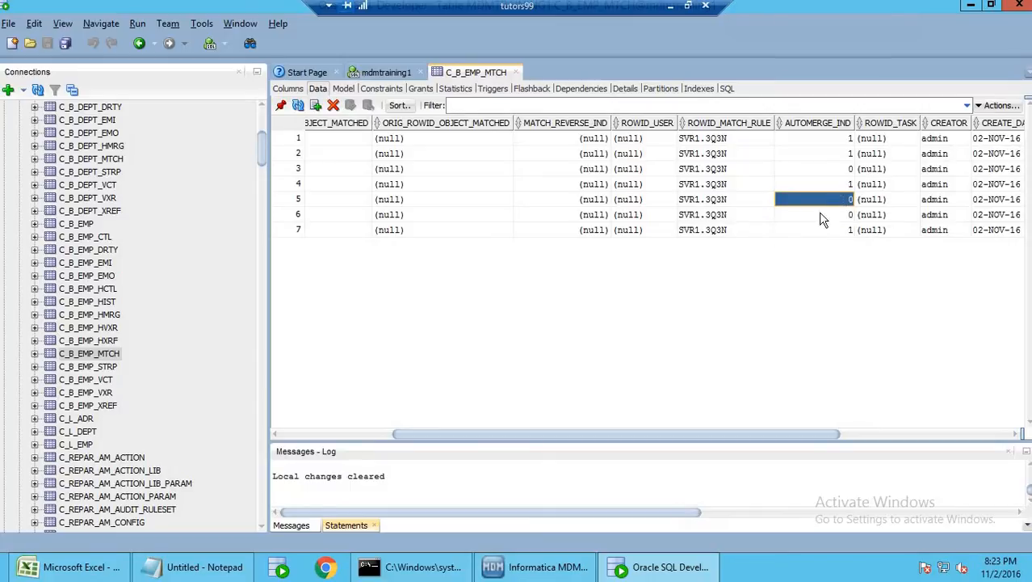
{"action": "left_click", "coordinate": [832, 215]}
{"action": "key", "text": "Up"}
{"action": "key", "text": "Down"}
{"action": "key", "text": "Up"}
{"action": "left_click", "coordinate": [839, 175]}
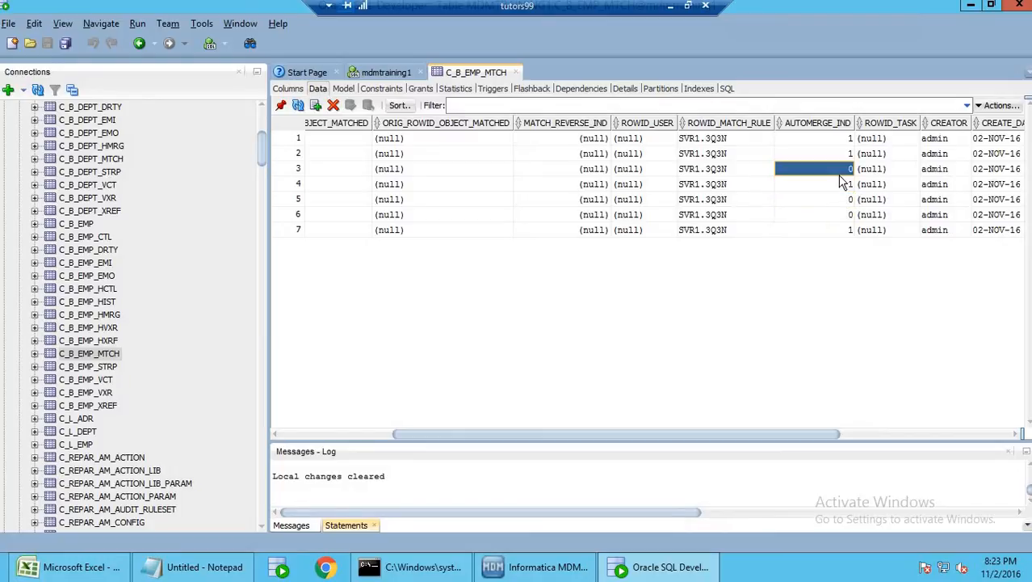
View the data of C_B_EMP_STRP, C_B_EMP_MTCH and C_B_EMP_XREF in turn, and highlight the ROWID_OBJECT column of C_B_EMP_XREF
{"action": "left_click", "coordinate": [107, 368]}
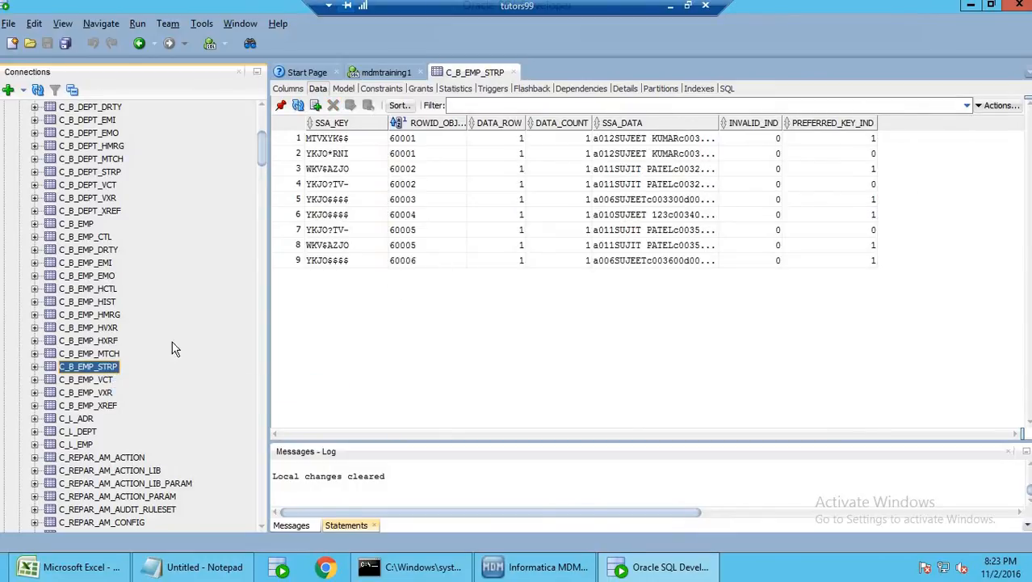
{"action": "left_click", "coordinate": [109, 355]}
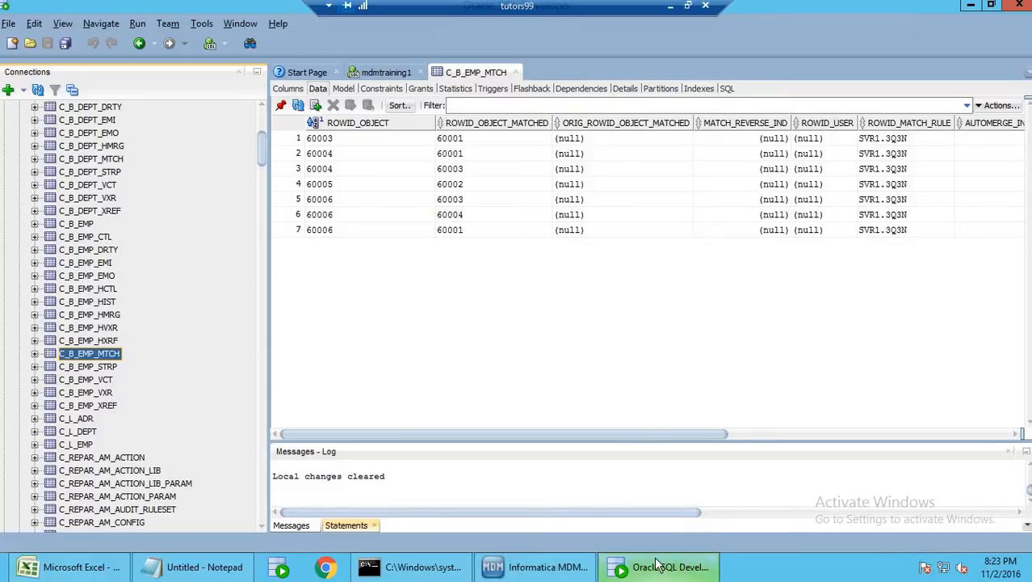
{"action": "mouse_move", "coordinate": [659, 566]}
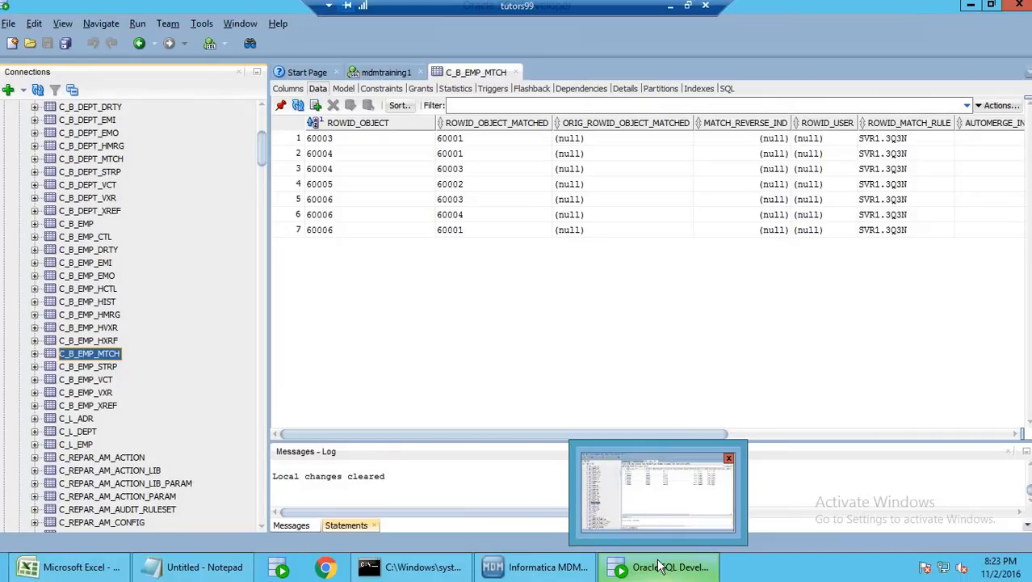
{"action": "left_click", "coordinate": [103, 407]}
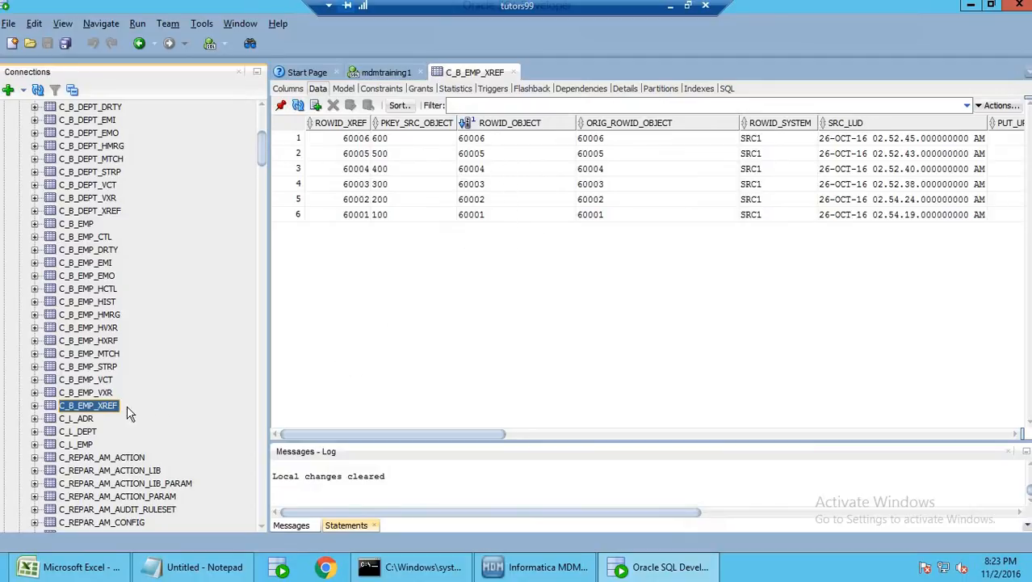
{"action": "left_click", "coordinate": [525, 126]}
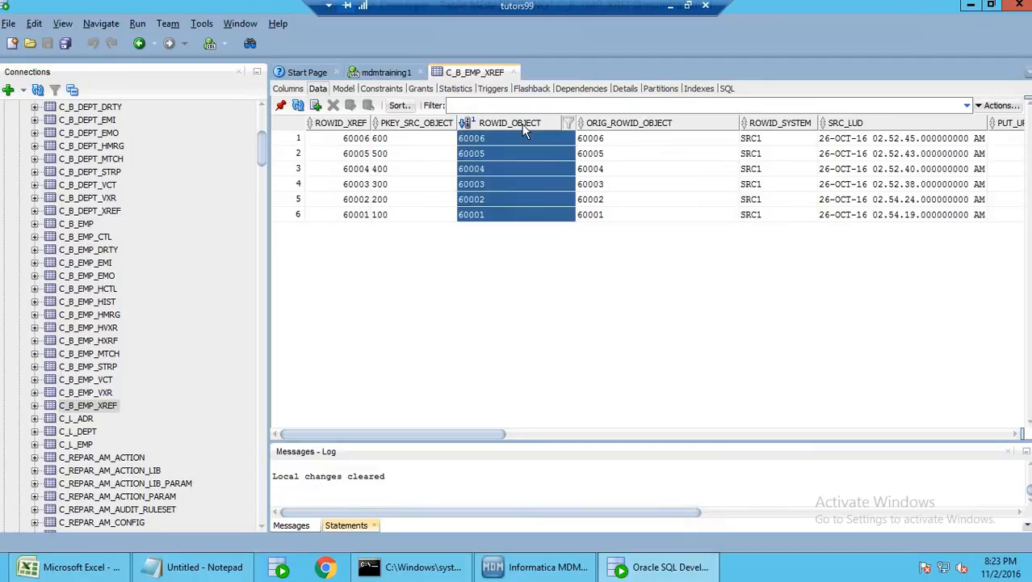
Clear the sort on ROWID_OBJECT in C_B_EMP_XREF and examine the ROWID_OBJECT and ORIG_ROWID_OBJECT values row by row
{"action": "left_click", "coordinate": [527, 126]}
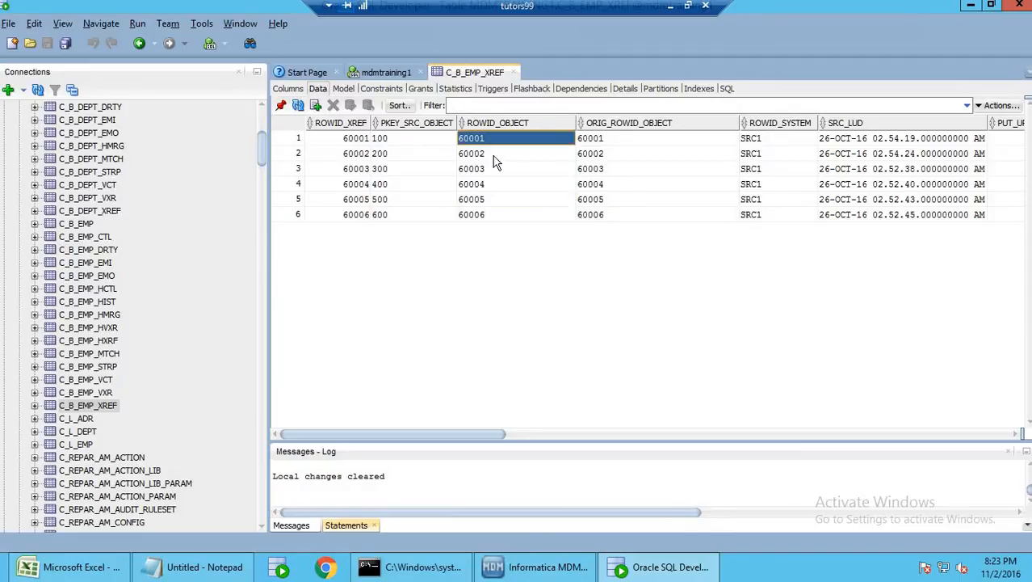
{"action": "left_click", "coordinate": [488, 185]}
{"action": "left_click", "coordinate": [488, 200]}
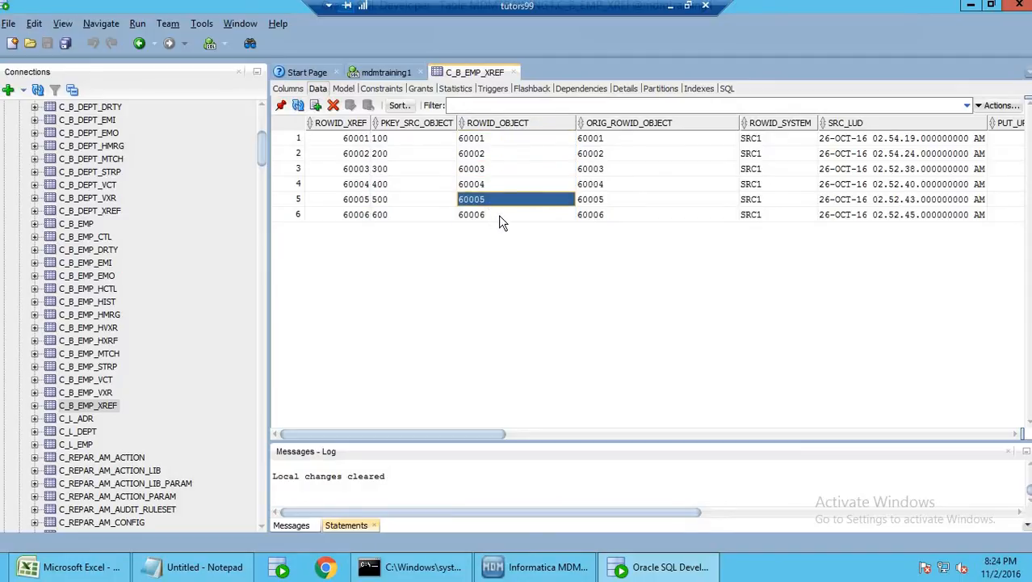
{"action": "left_click", "coordinate": [498, 214]}
{"action": "left_click", "coordinate": [615, 142]}
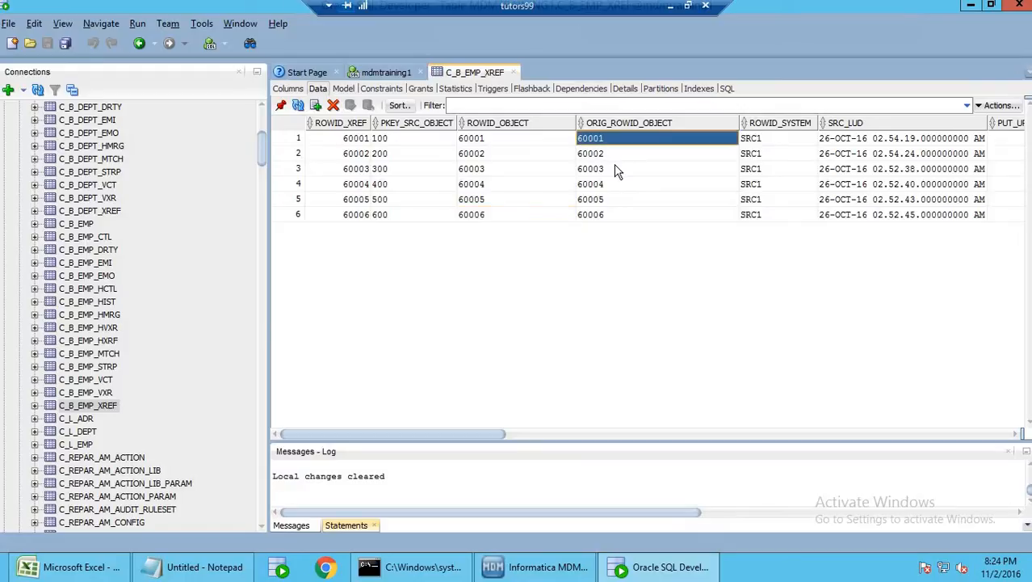
{"action": "left_click", "coordinate": [615, 169]}
{"action": "left_click", "coordinate": [614, 200]}
{"action": "left_click", "coordinate": [612, 215]}
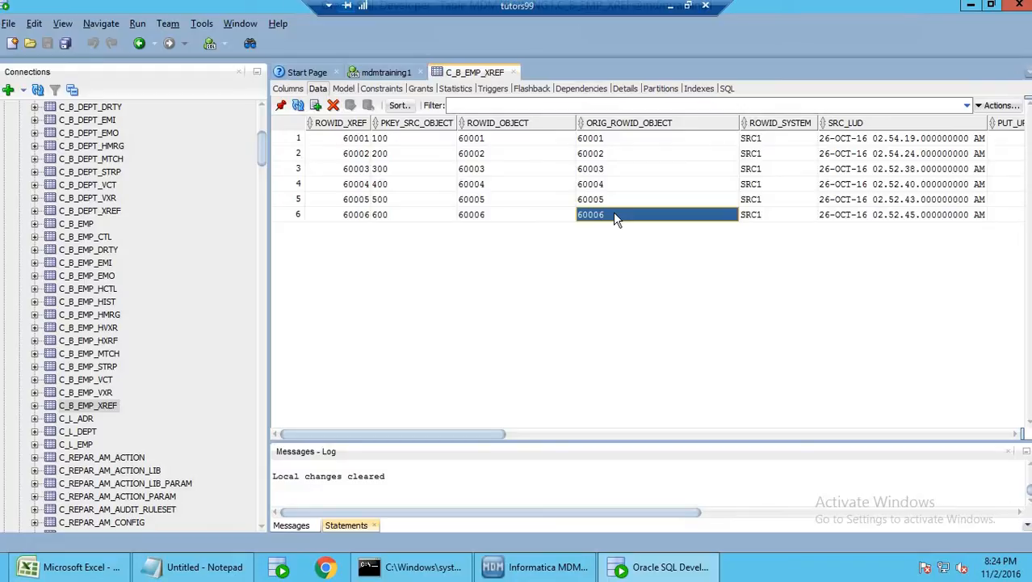
Compare ROWID_OBJECT with ORIG_ROWID_OBJECT for source keys 300 to 600 in the cross-reference table
{"action": "left_click", "coordinate": [473, 217]}
{"action": "key", "text": "Up"}
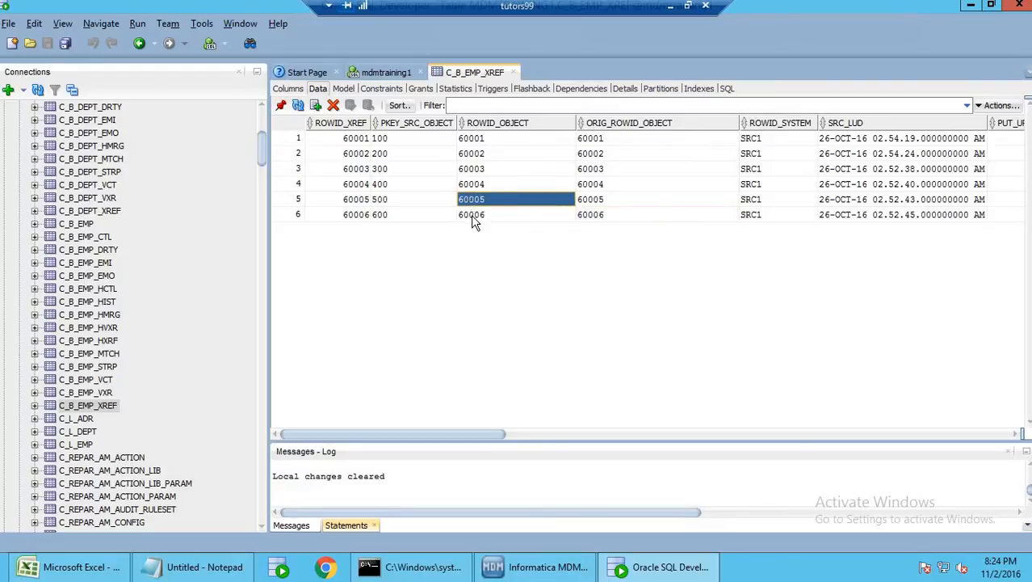
{"action": "left_click", "coordinate": [473, 216]}
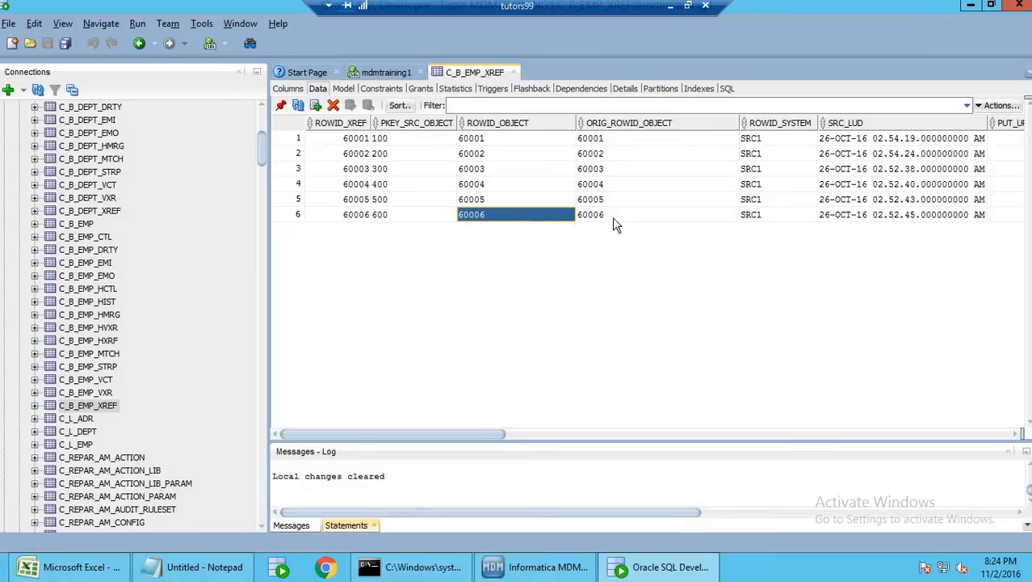
{"action": "left_click", "coordinate": [586, 215]}
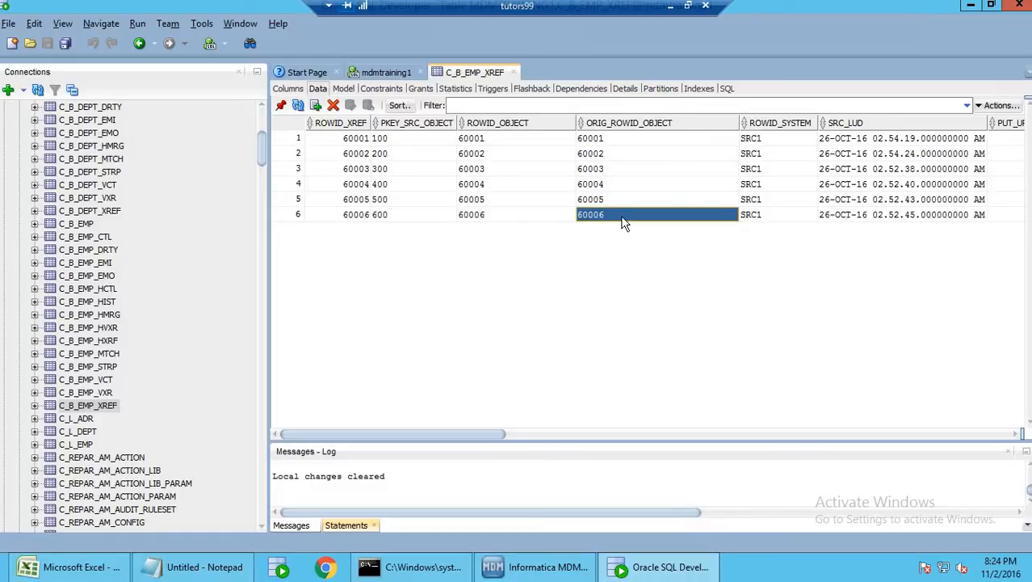
{"action": "left_click", "coordinate": [522, 218]}
{"action": "left_click", "coordinate": [606, 217]}
{"action": "left_click", "coordinate": [543, 218]}
{"action": "left_click", "coordinate": [620, 219]}
{"action": "left_click_drag", "start_coordinate": [486, 214], "coordinate": [482, 175]}
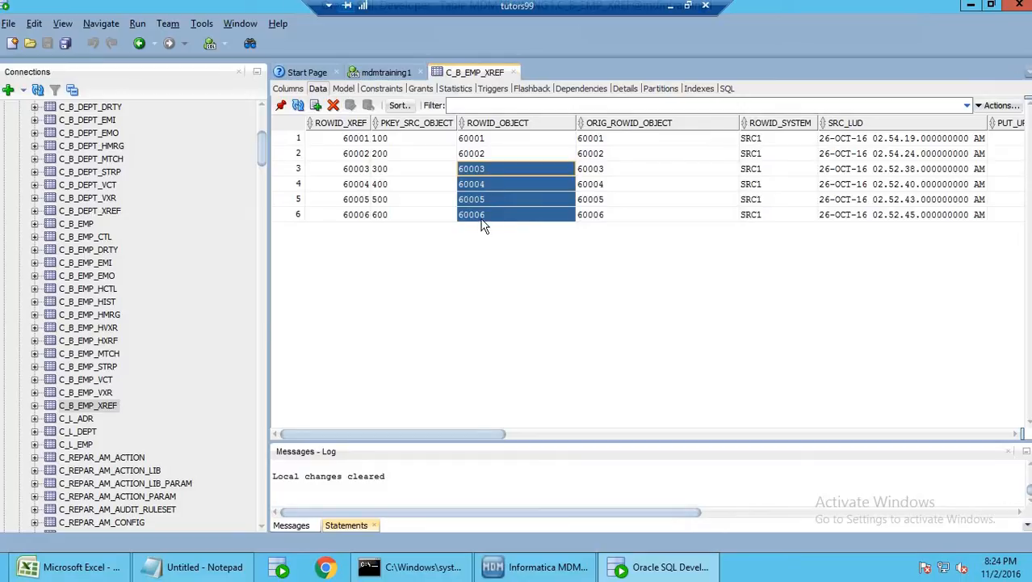
{"action": "left_click_drag", "start_coordinate": [602, 170], "coordinate": [606, 216]}
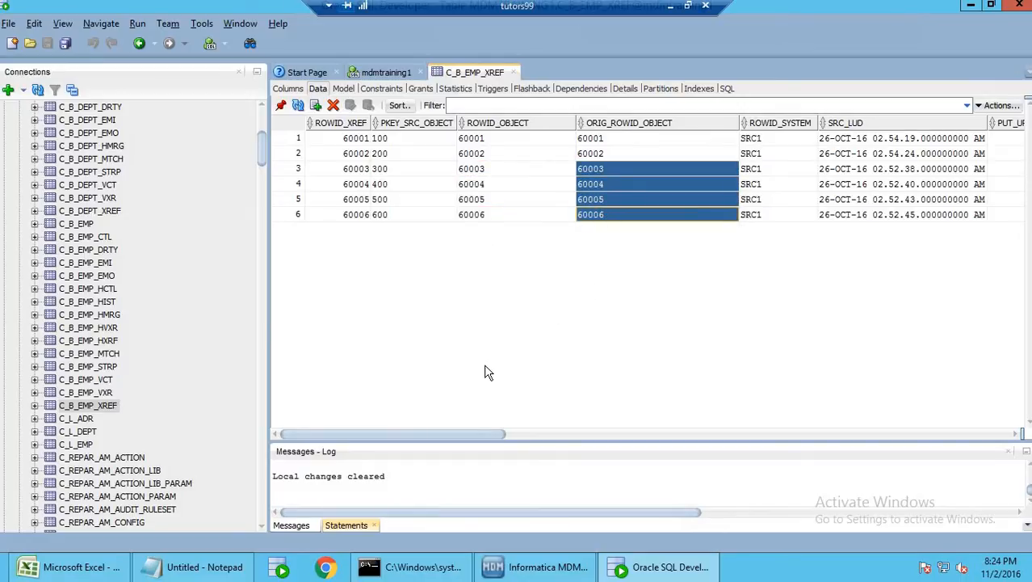
Open the data of the C_B_EMP_HMRG table and examine the TGT_ROWID_OBJECT values of its merge history rows
{"action": "left_click", "coordinate": [111, 315]}
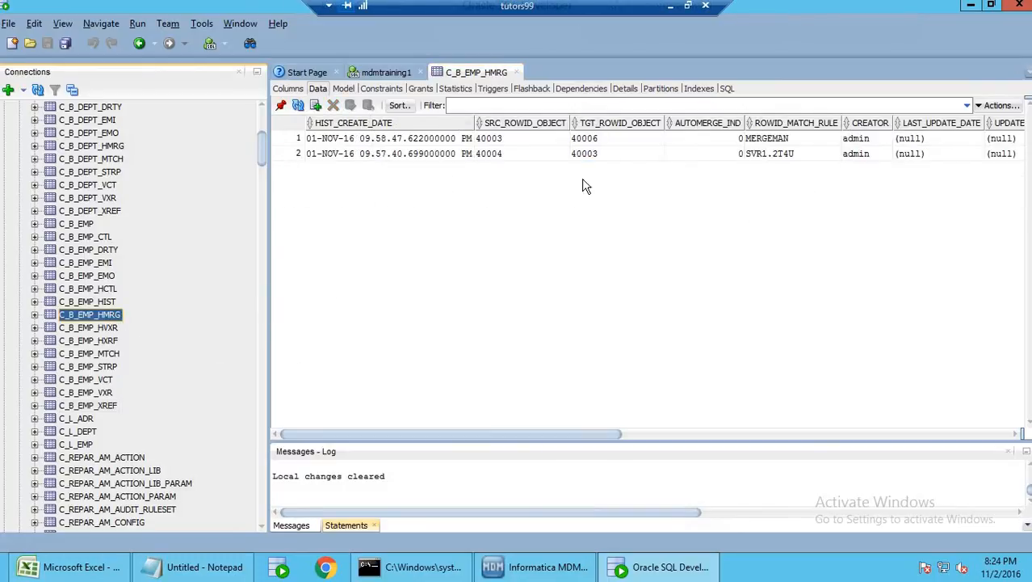
{"action": "left_click", "coordinate": [612, 153]}
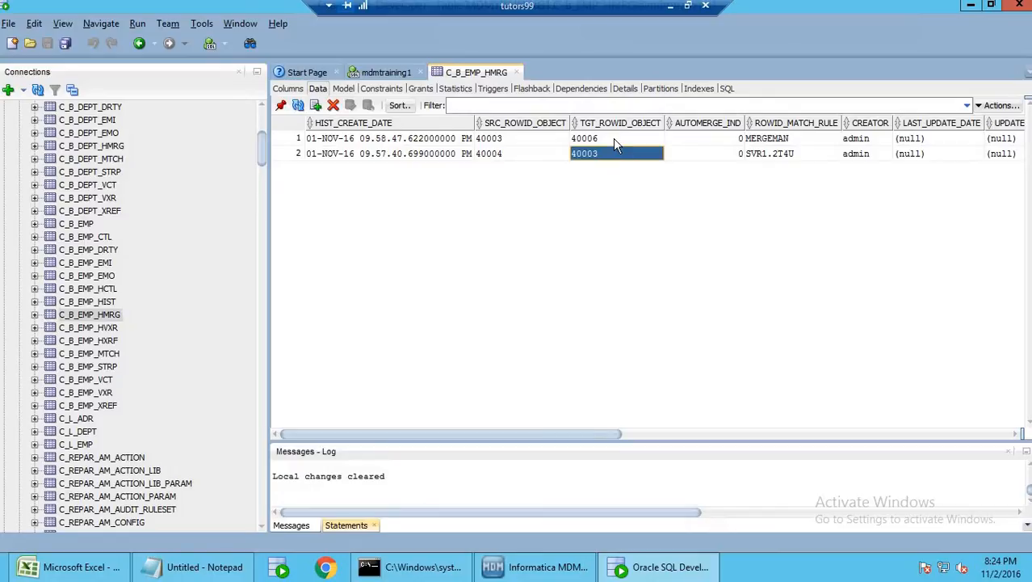
{"action": "left_click", "coordinate": [614, 138]}
{"action": "left_click", "coordinate": [618, 155]}
{"action": "left_click", "coordinate": [615, 138]}
{"action": "left_click", "coordinate": [602, 154]}
{"action": "key", "text": "Up"}
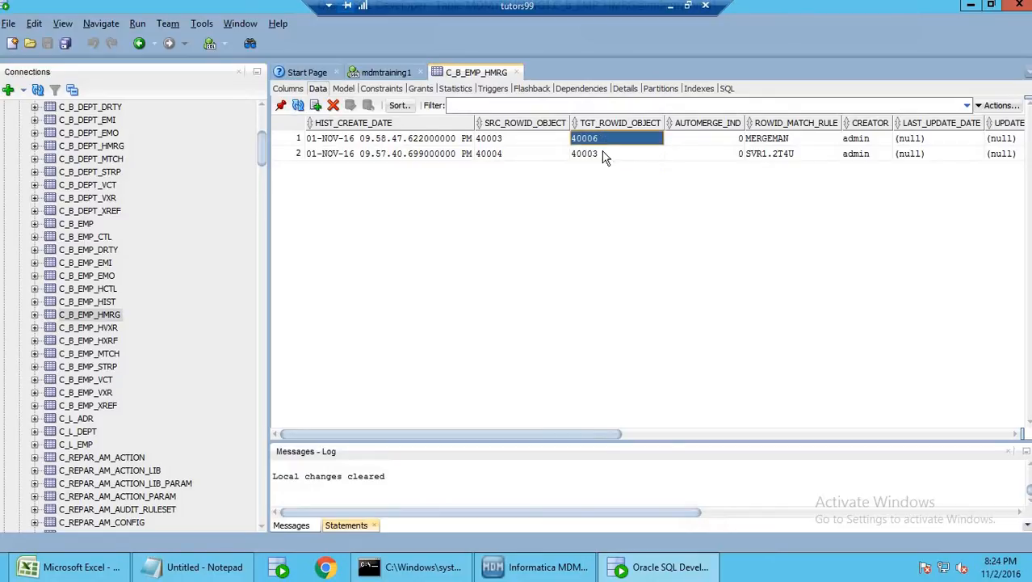
Delete both rows of C_B_EMP_HMRG and commit the deletion, finishing by opening the C_B_EMP_MTCH table's data
{"action": "left_click", "coordinate": [297, 139]}
{"action": "left_click", "coordinate": [333, 105]}
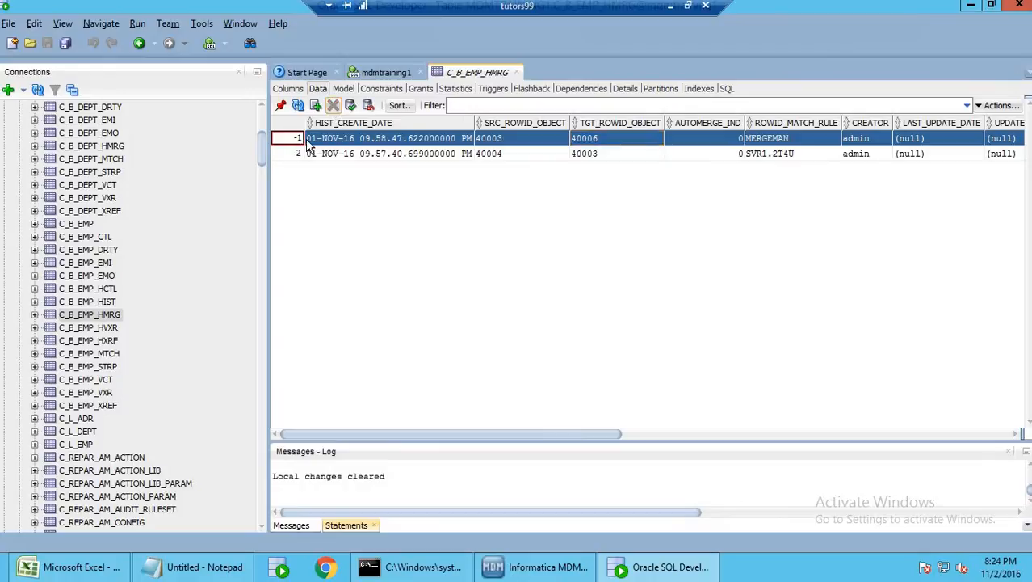
{"action": "left_click", "coordinate": [336, 107]}
{"action": "left_click", "coordinate": [351, 107]}
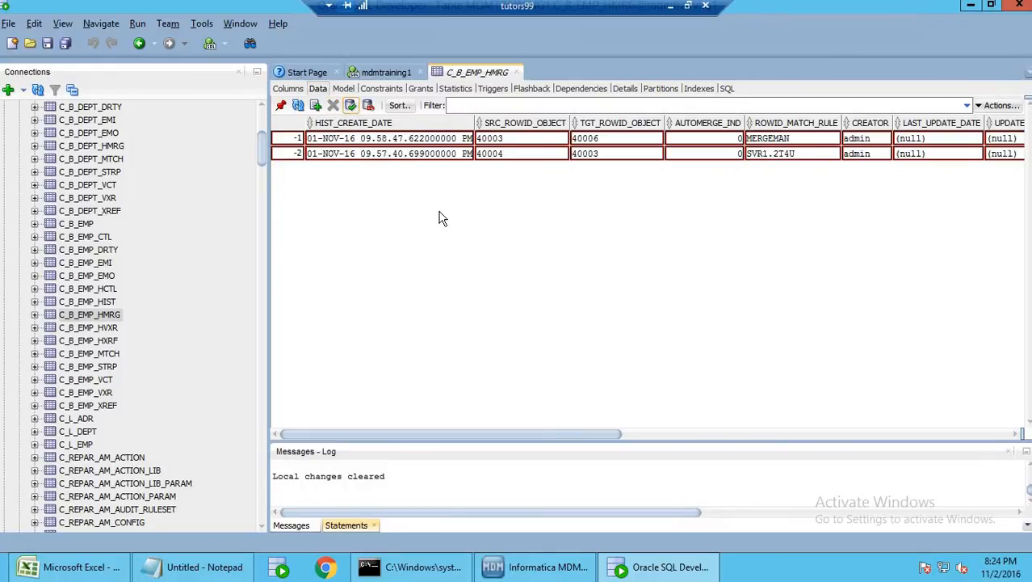
{"action": "left_click", "coordinate": [113, 355]}
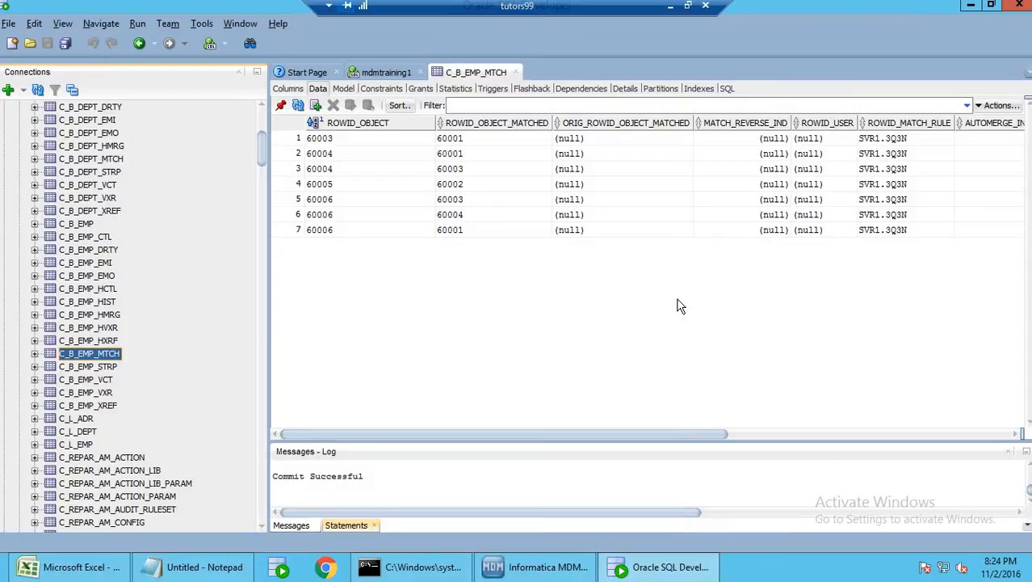
Switch to the Informatica MDM Hub, execute the Automerge batch for B_EMP in the Batch Viewer, and review the new run's metrics
{"action": "left_click", "coordinate": [556, 554]}
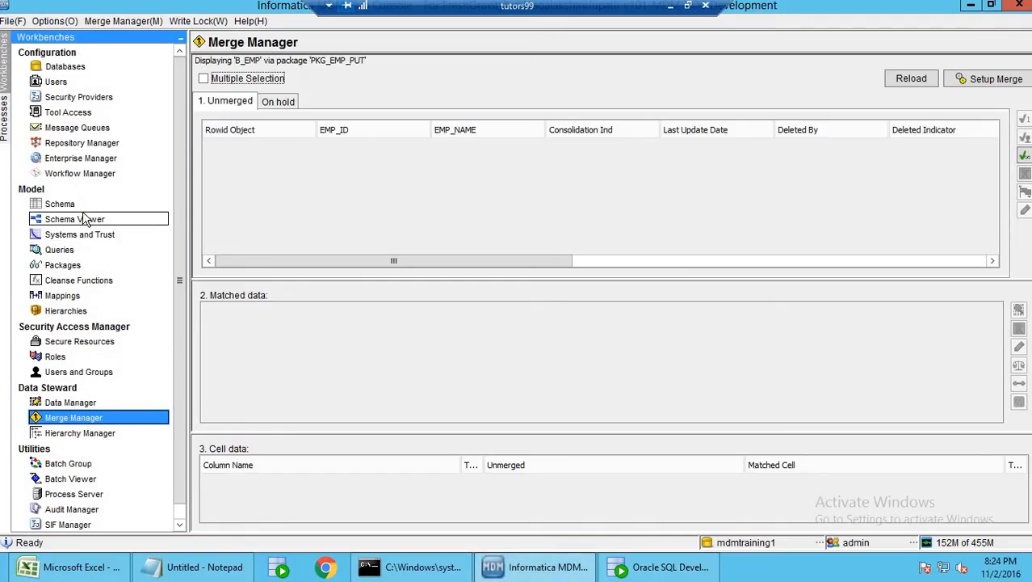
{"action": "left_click", "coordinate": [95, 480]}
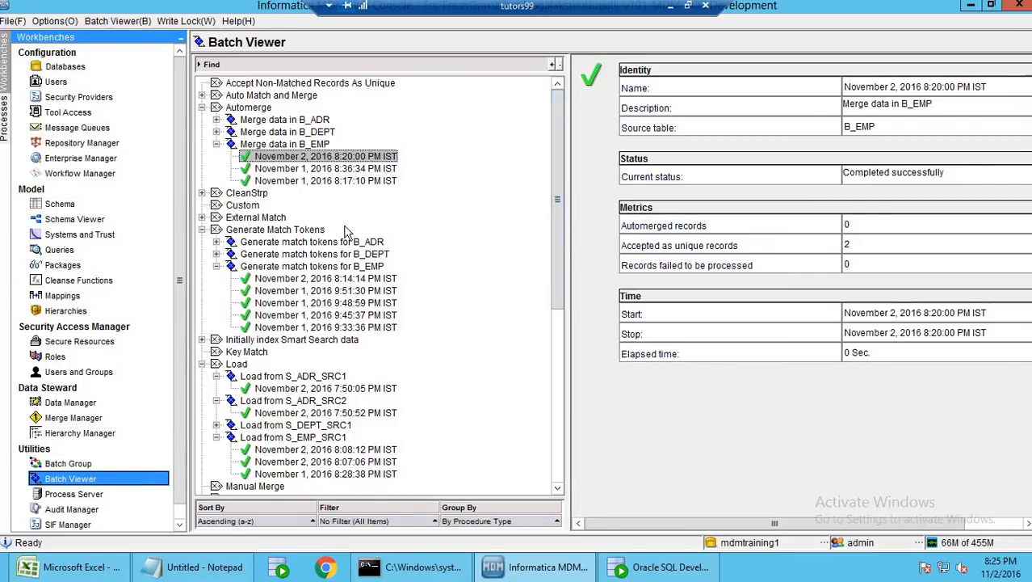
{"action": "left_click", "coordinate": [297, 145]}
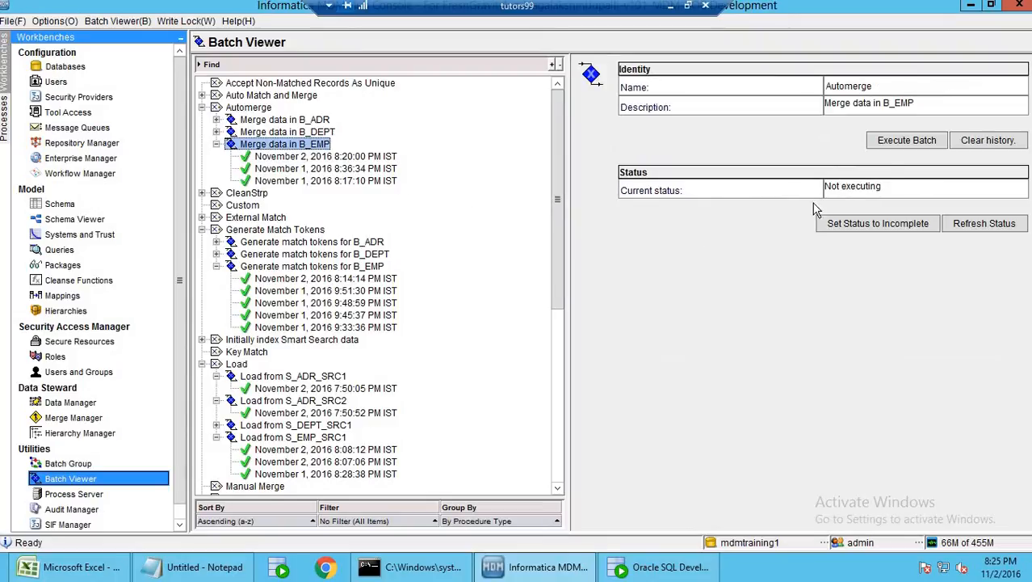
{"action": "left_click", "coordinate": [905, 140]}
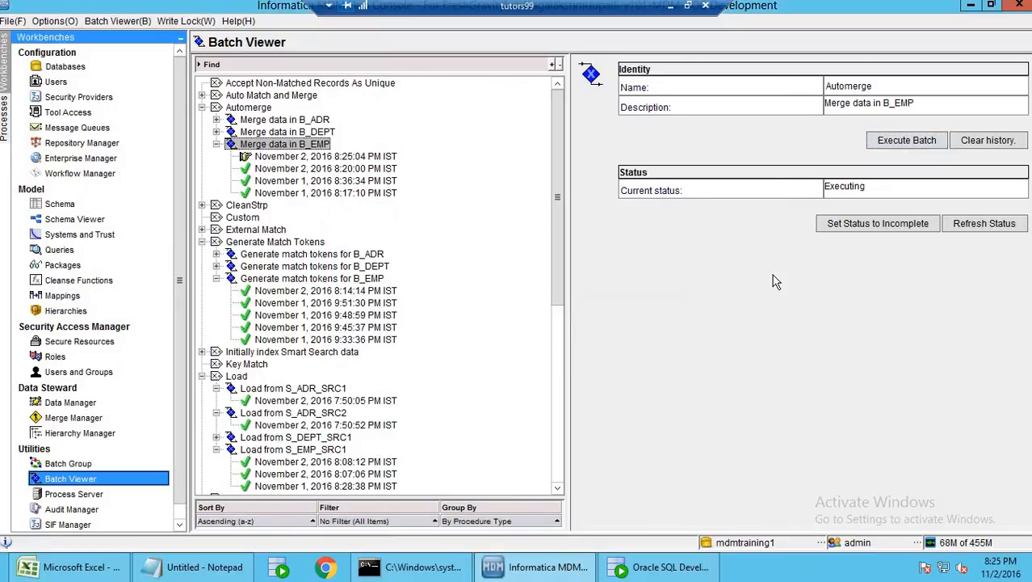
{"action": "left_click", "coordinate": [984, 227]}
{"action": "left_click", "coordinate": [989, 226]}
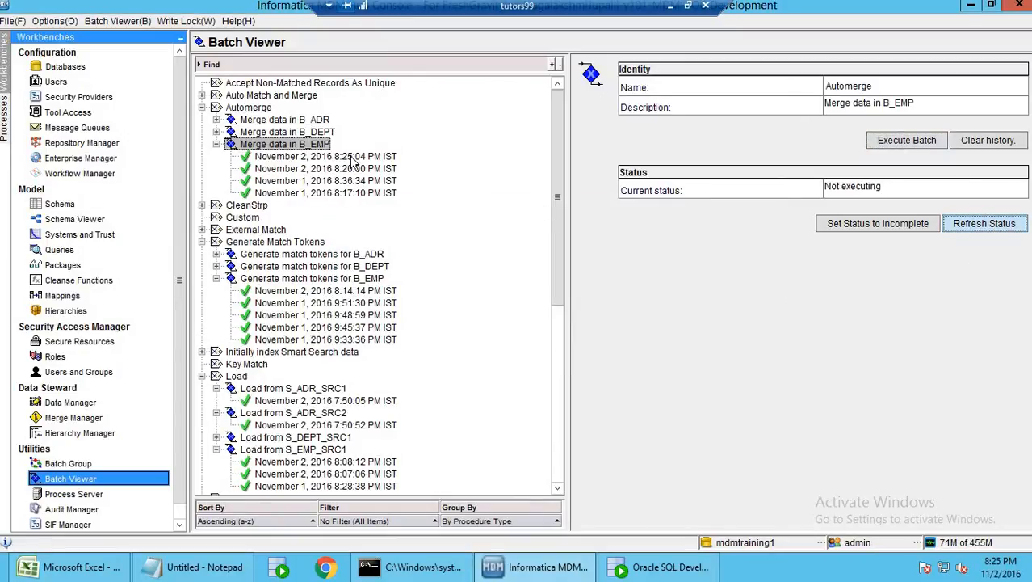
{"action": "left_click", "coordinate": [350, 158]}
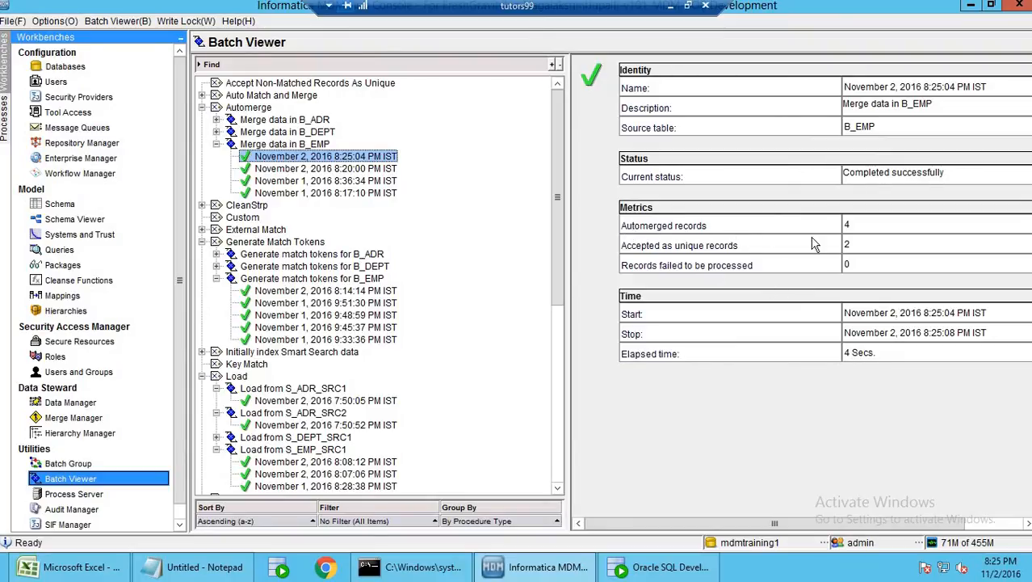
{"action": "left_click_drag", "start_coordinate": [856, 225], "coordinate": [842, 246]}
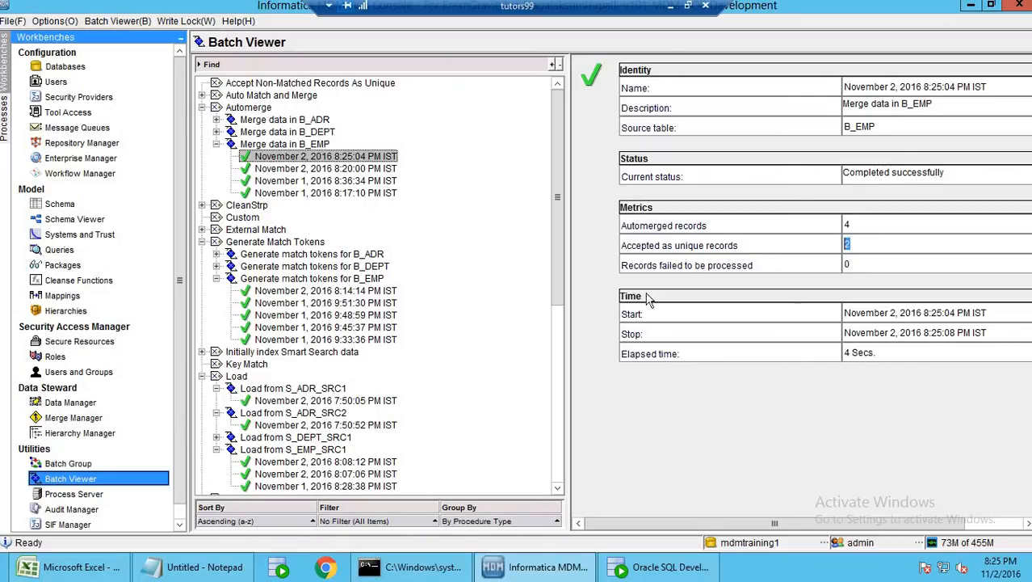
Reload the B_EMP records in Data Manager, rerun its setup and search with the default options, and inspect the cross-references
{"action": "left_click", "coordinate": [97, 401]}
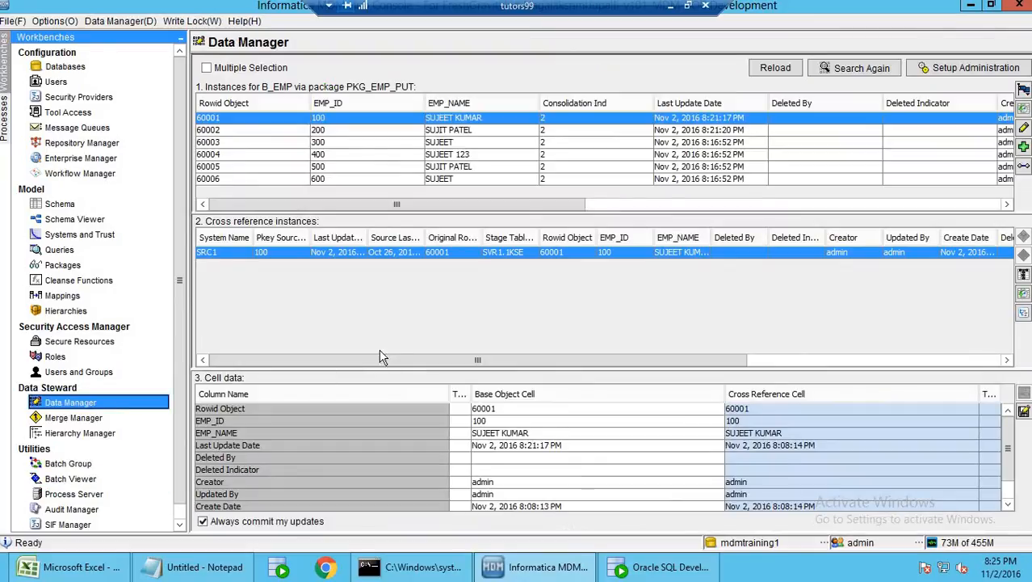
{"action": "left_click", "coordinate": [786, 70]}
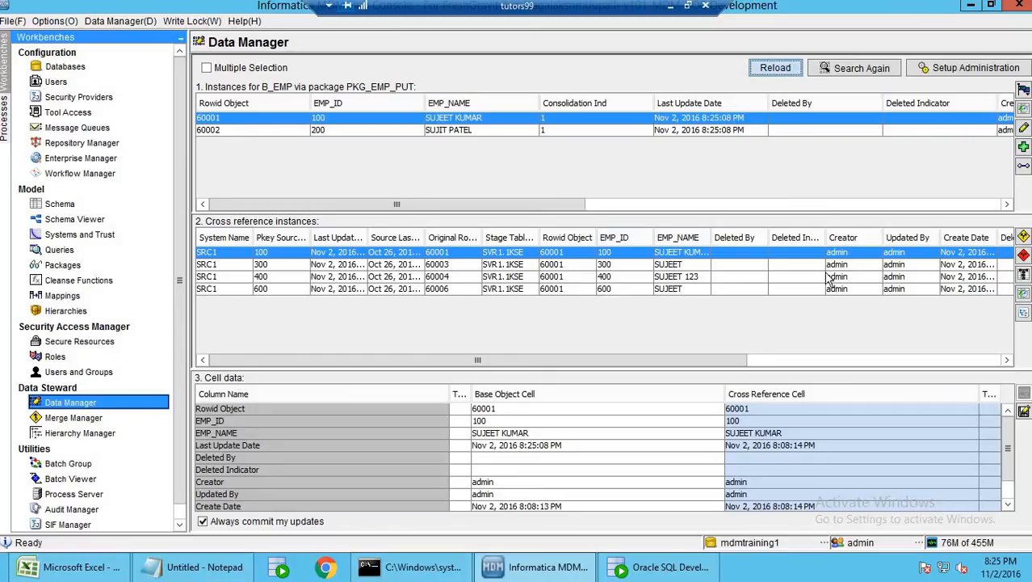
{"action": "left_click", "coordinate": [976, 69]}
{"action": "left_click", "coordinate": [832, 393]}
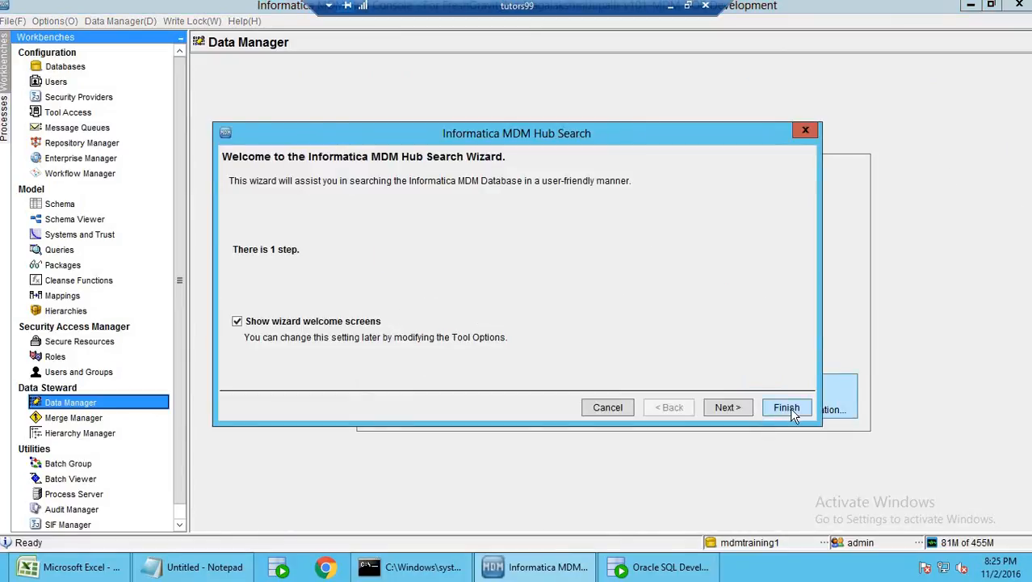
{"action": "left_click", "coordinate": [787, 408]}
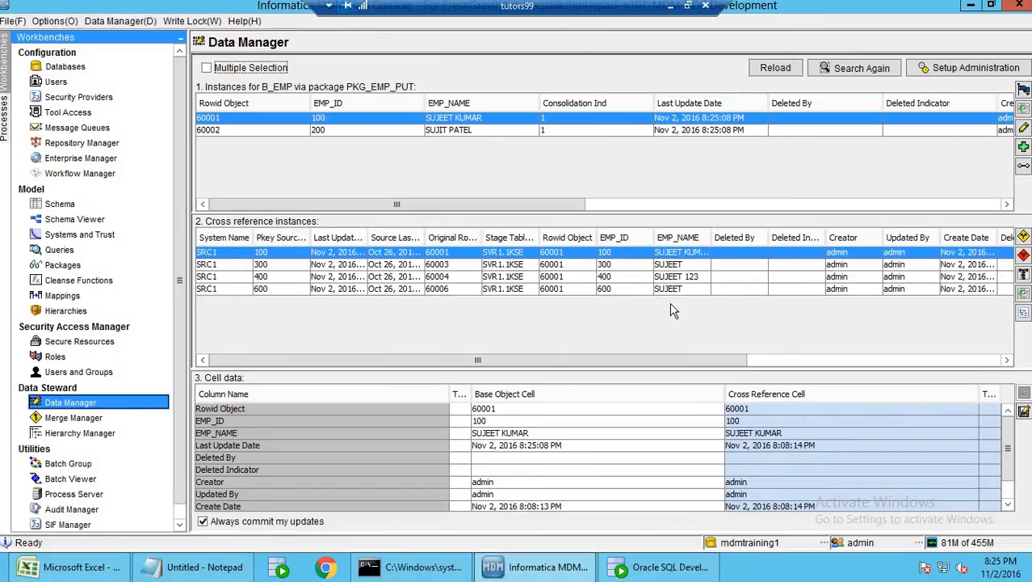
{"action": "left_click_drag", "start_coordinate": [514, 205], "coordinate": [415, 198]}
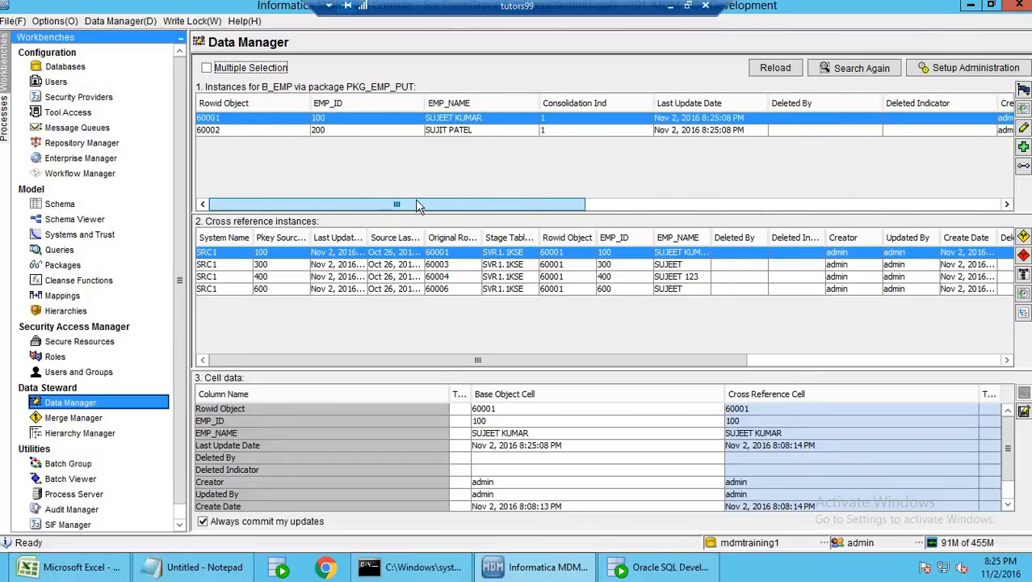
Switch to Oracle SQL Developer and view the data of the C_B_EMP base table and its C_B_EMP_XREF cross-reference table
{"action": "left_click", "coordinate": [658, 568]}
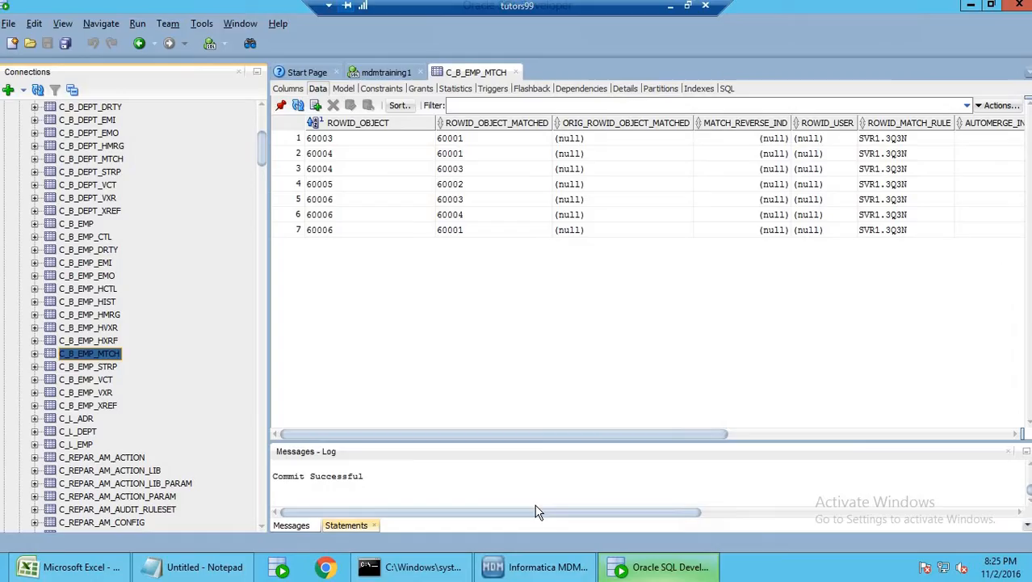
{"action": "left_click", "coordinate": [81, 226]}
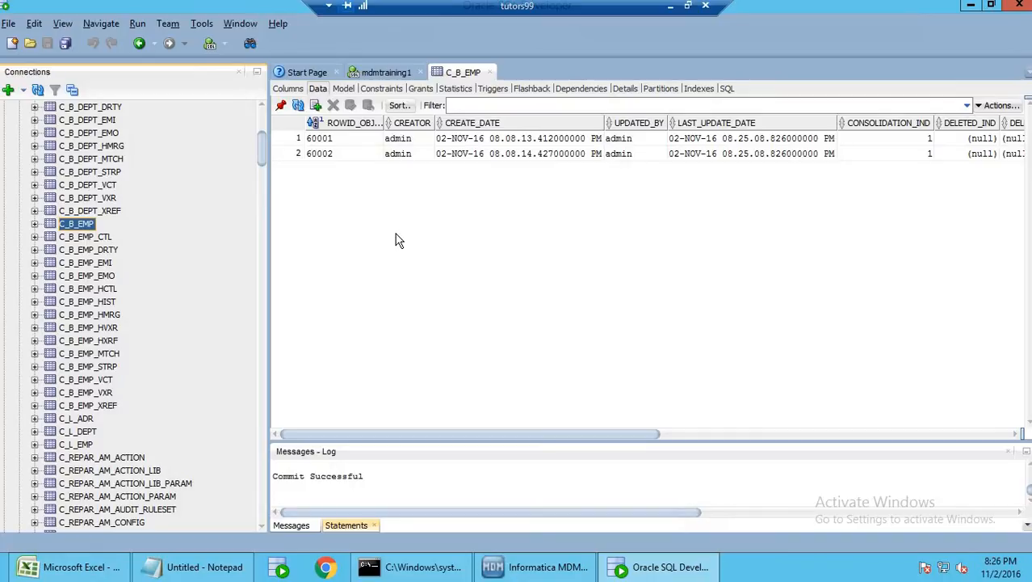
{"action": "left_click", "coordinate": [102, 406]}
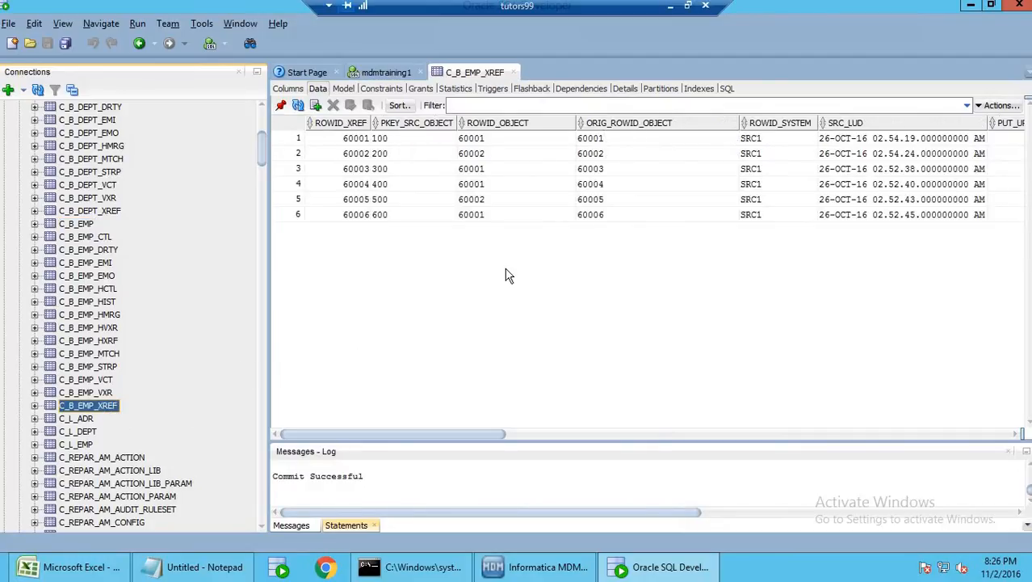
Sort the cross-reference rows ascending by ROWID_OBJECT and compare ROWID_OBJECT with ORIG_ROWID_OBJECT for the records merged into 60001
{"action": "left_click", "coordinate": [507, 129]}
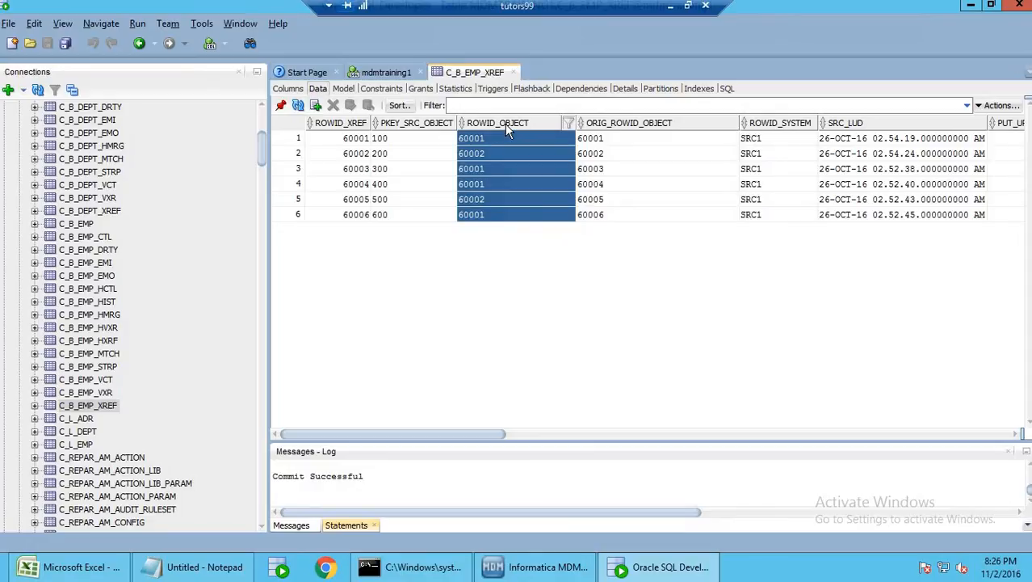
{"action": "left_click", "coordinate": [507, 130]}
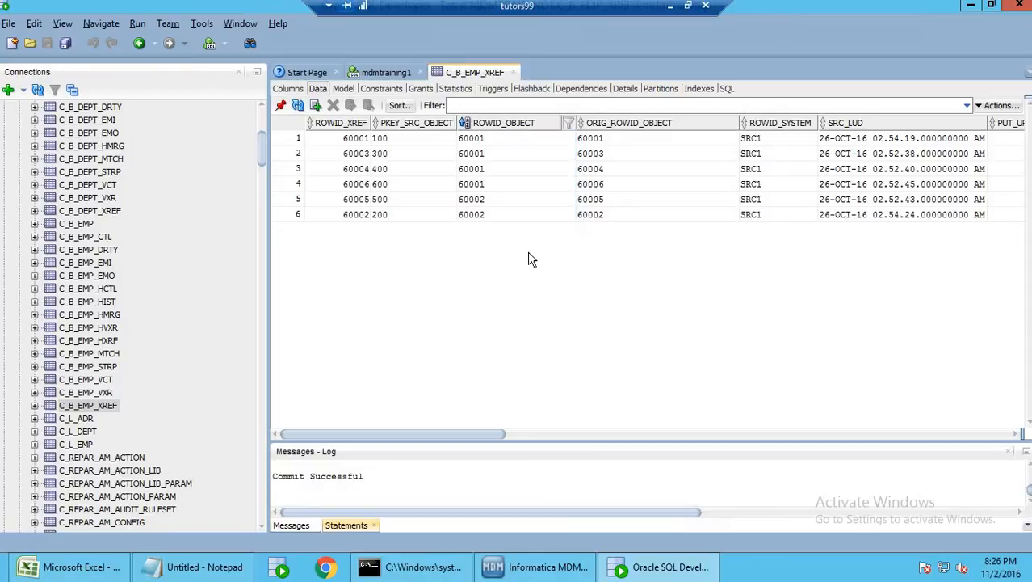
{"action": "left_click", "coordinate": [492, 188]}
{"action": "left_click_drag", "start_coordinate": [491, 140], "coordinate": [606, 184]}
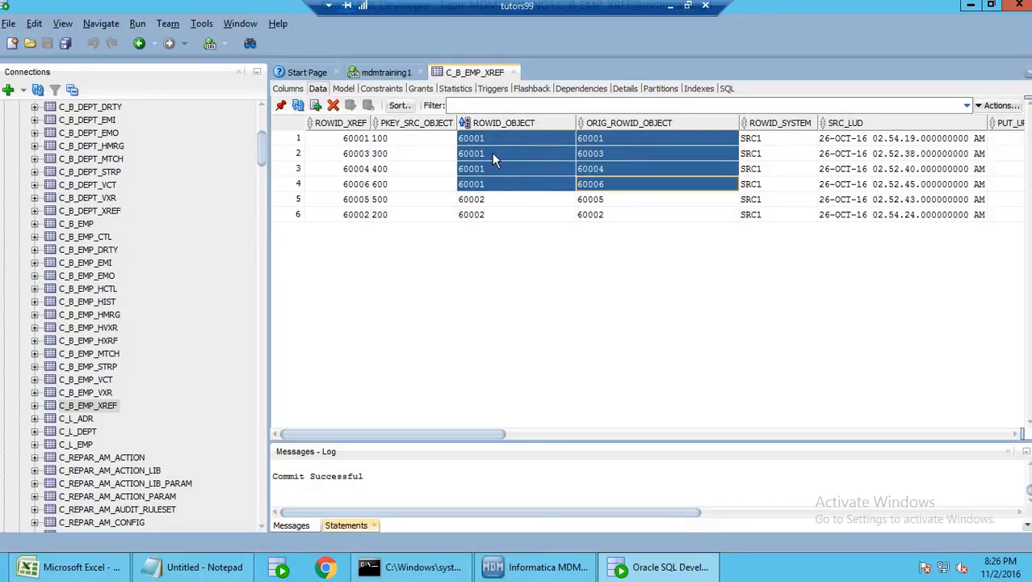
{"action": "left_click", "coordinate": [610, 138]}
{"action": "left_click", "coordinate": [612, 184]}
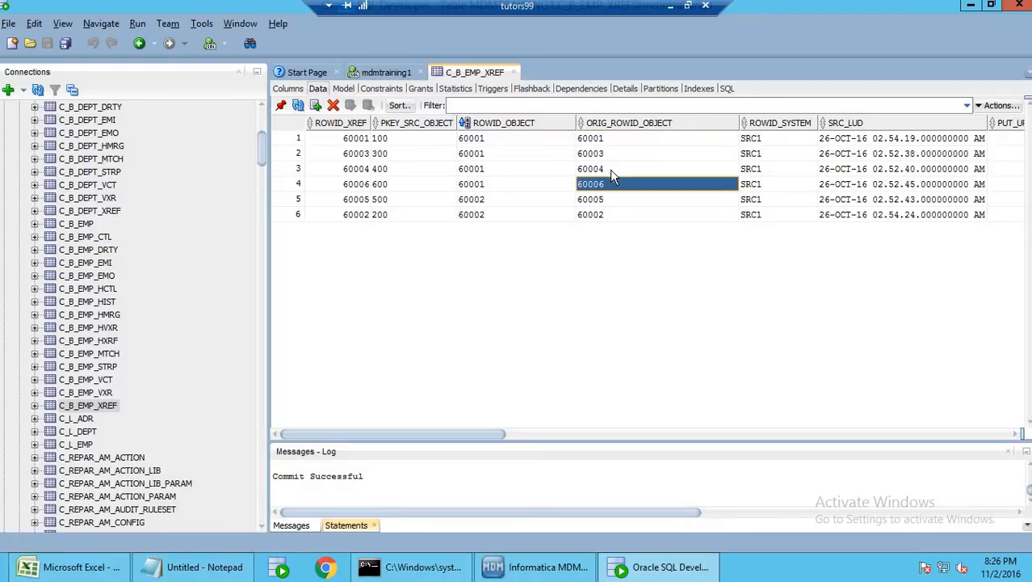
{"action": "left_click_drag", "start_coordinate": [612, 176], "coordinate": [611, 138]}
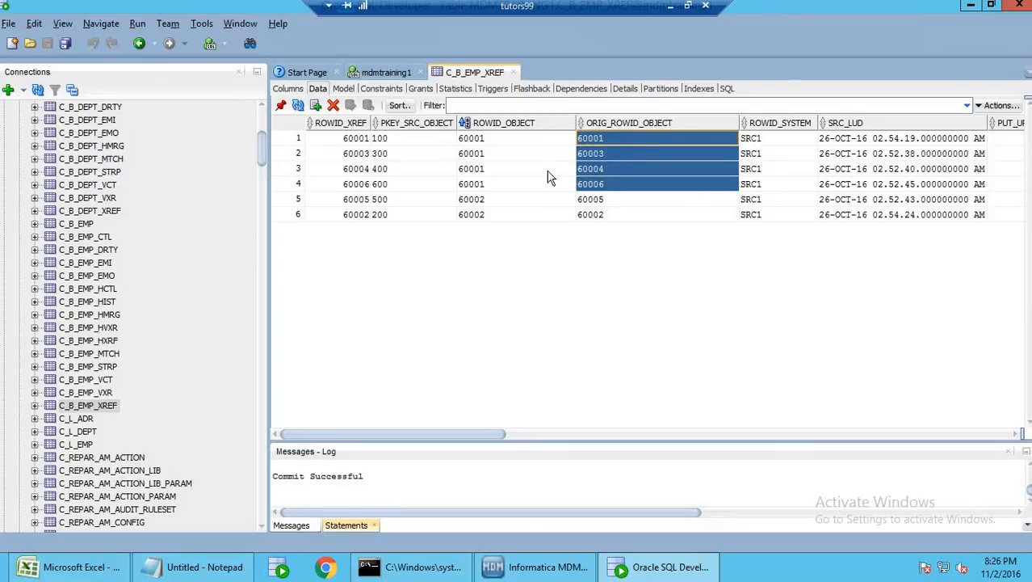
Examine how the ORIG_ROWID_OBJECT values of the first four cross-reference rows map to their shared ROWID_OBJECT
{"action": "left_click", "coordinate": [613, 153]}
{"action": "left_click", "coordinate": [610, 173]}
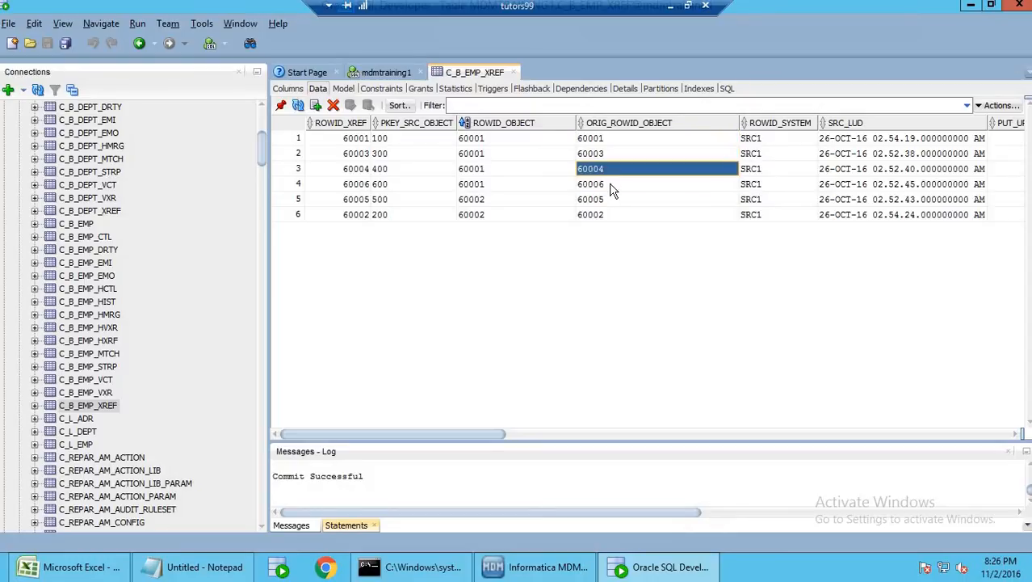
{"action": "left_click", "coordinate": [614, 180]}
{"action": "left_click", "coordinate": [612, 184], "text": "shift"}
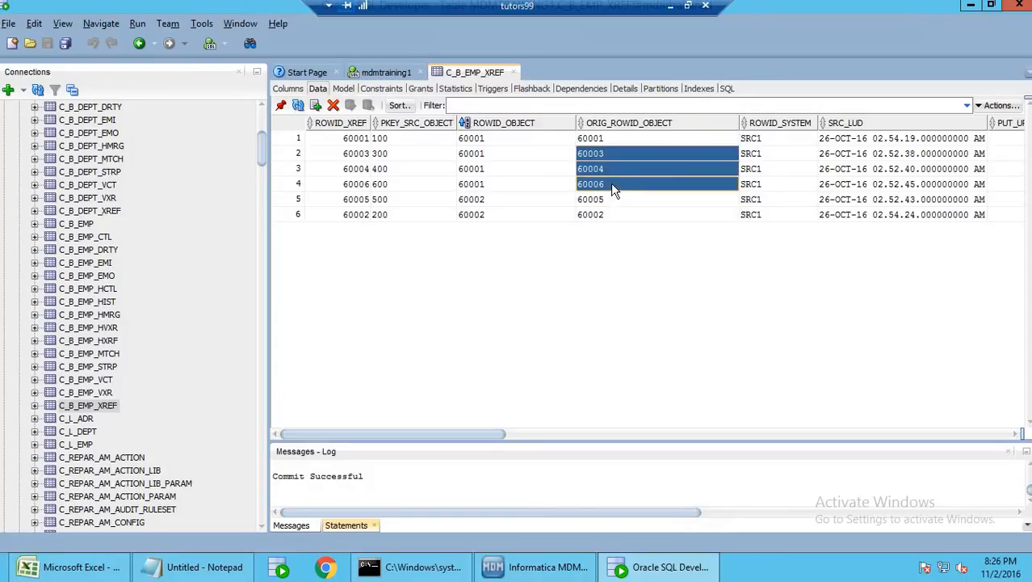
{"action": "left_click_drag", "start_coordinate": [608, 139], "coordinate": [521, 184]}
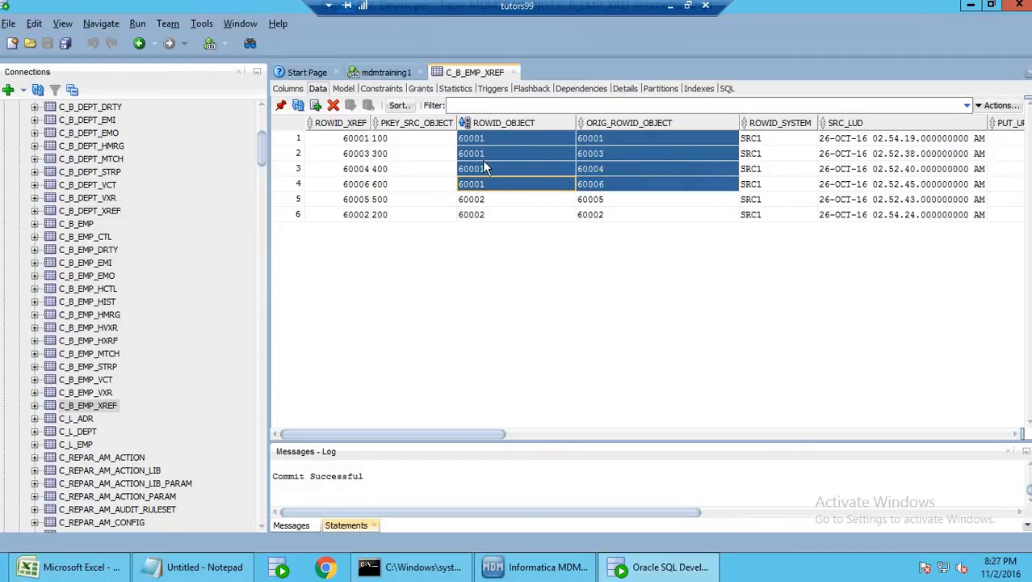
{"action": "left_click", "coordinate": [485, 157]}
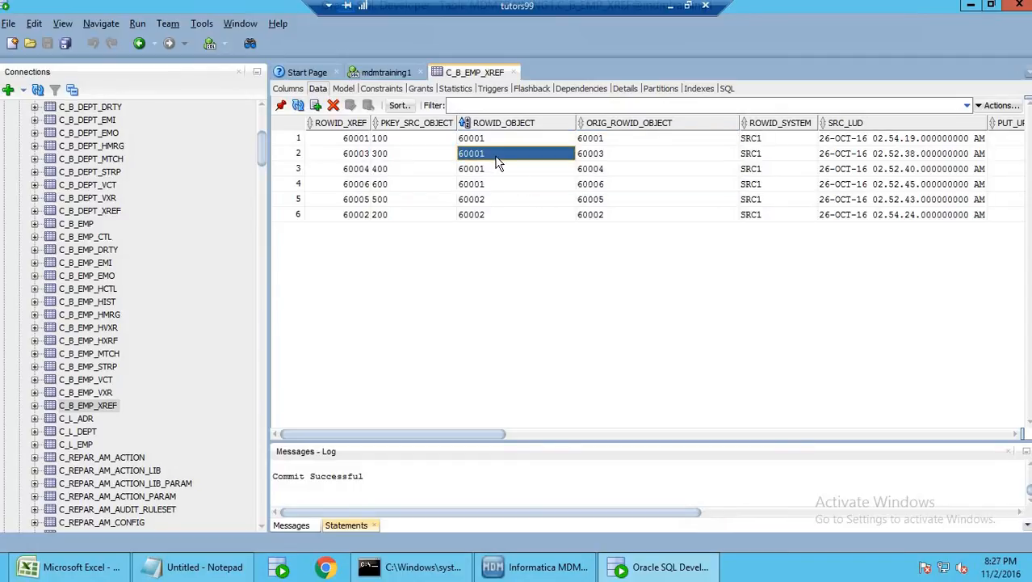
{"action": "left_click_drag", "start_coordinate": [507, 141], "coordinate": [508, 188]}
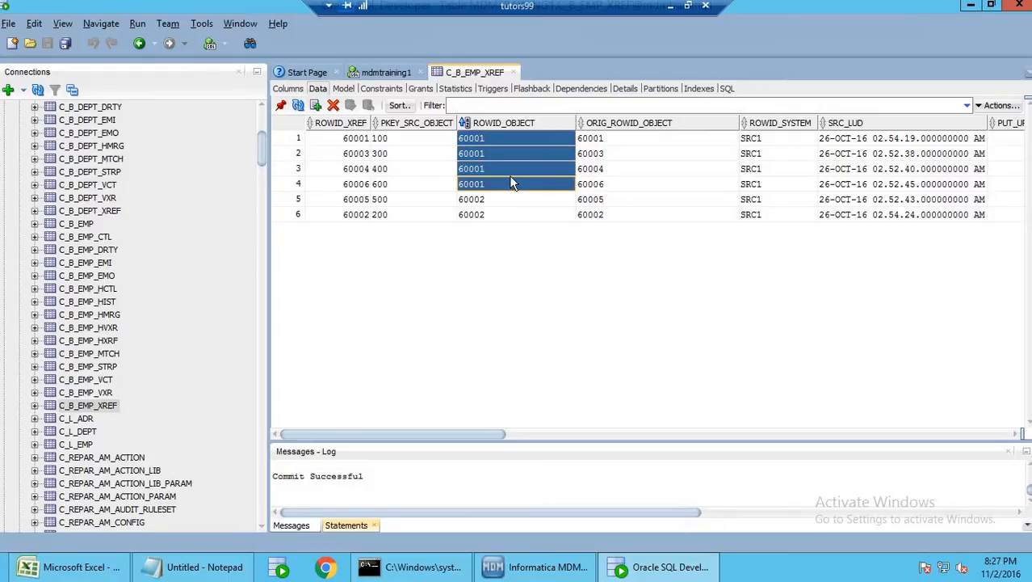
{"action": "left_click_drag", "start_coordinate": [600, 187], "coordinate": [600, 139]}
{"action": "left_click", "coordinate": [498, 145]}
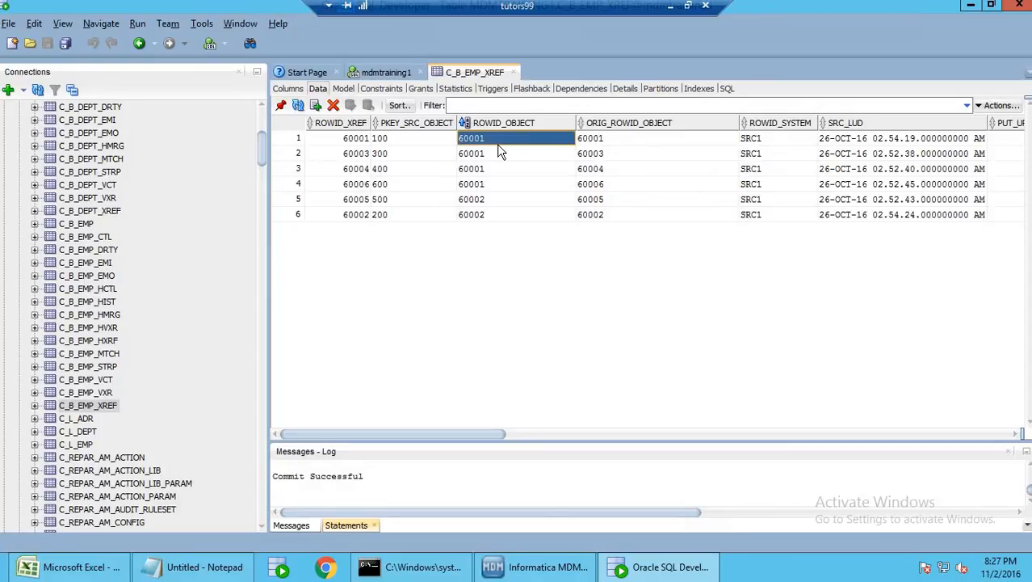
{"action": "left_click", "coordinate": [594, 187]}
{"action": "left_click_drag", "start_coordinate": [596, 171], "coordinate": [594, 138]}
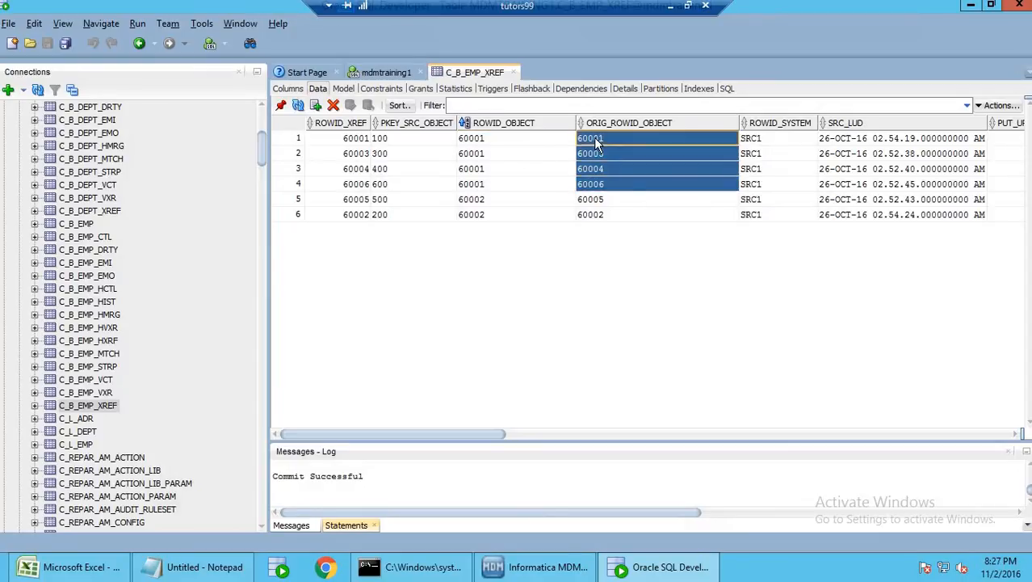
{"action": "left_click", "coordinate": [485, 155]}
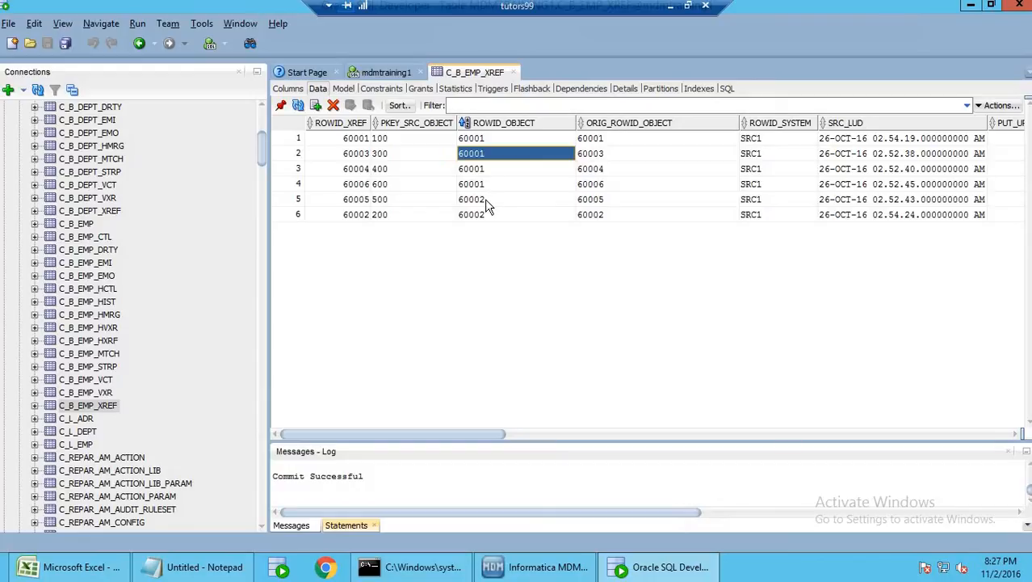
Compare ROWID_OBJECT with ORIG_ROWID_OBJECT in the two cross-reference rows consolidated under 60002
{"action": "left_click_drag", "start_coordinate": [485, 201], "coordinate": [593, 218]}
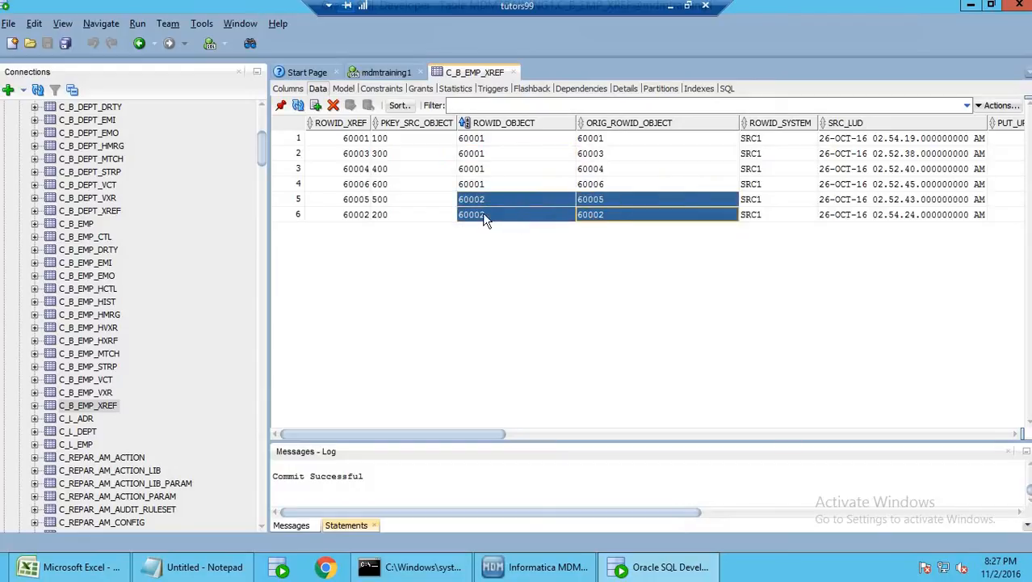
{"action": "left_click", "coordinate": [475, 211]}
{"action": "left_click", "coordinate": [613, 211]}
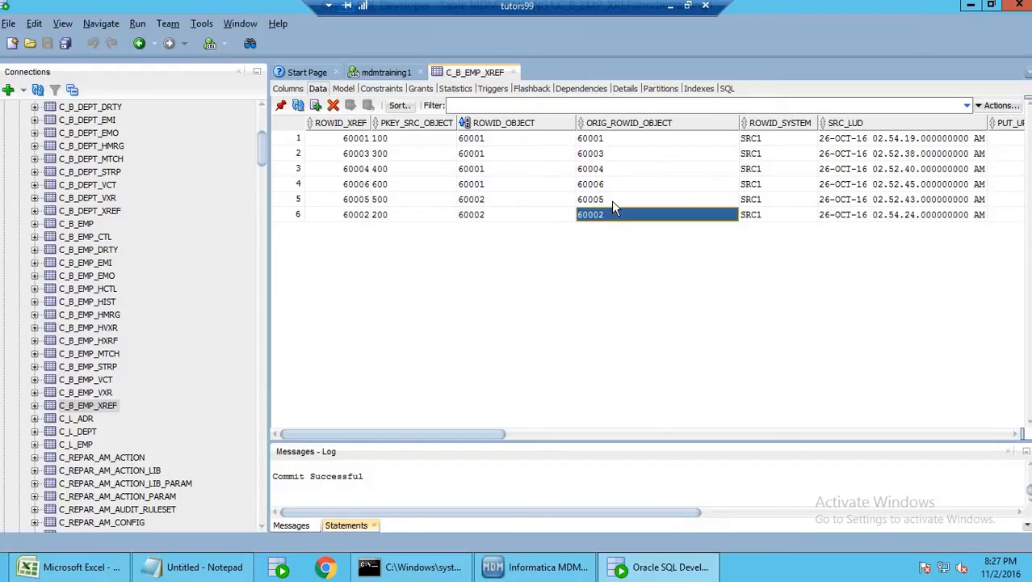
{"action": "left_click_drag", "start_coordinate": [611, 203], "coordinate": [612, 200]}
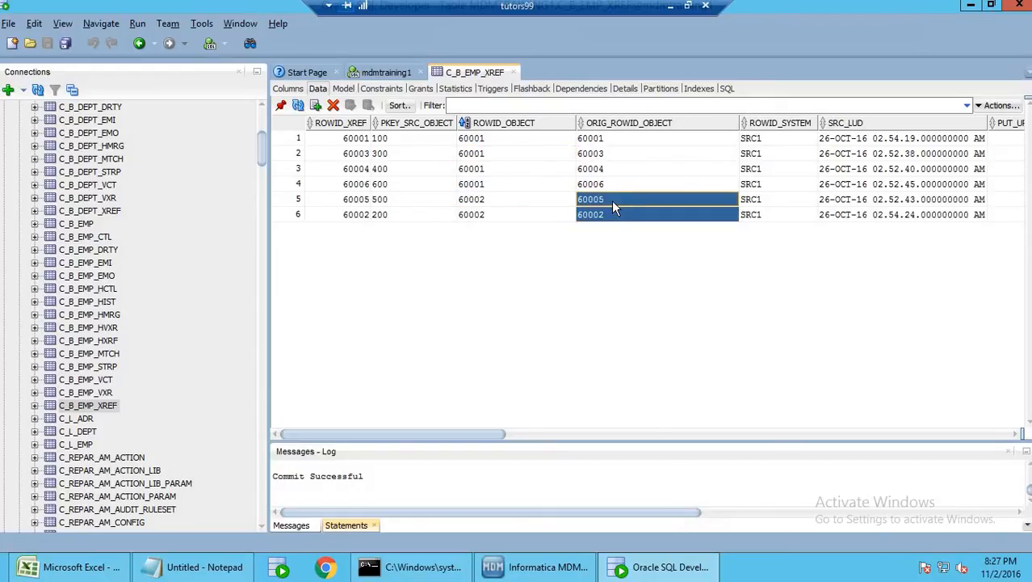
{"action": "left_click", "coordinate": [485, 221]}
{"action": "left_click", "coordinate": [488, 200]}
{"action": "left_click", "coordinate": [490, 215]}
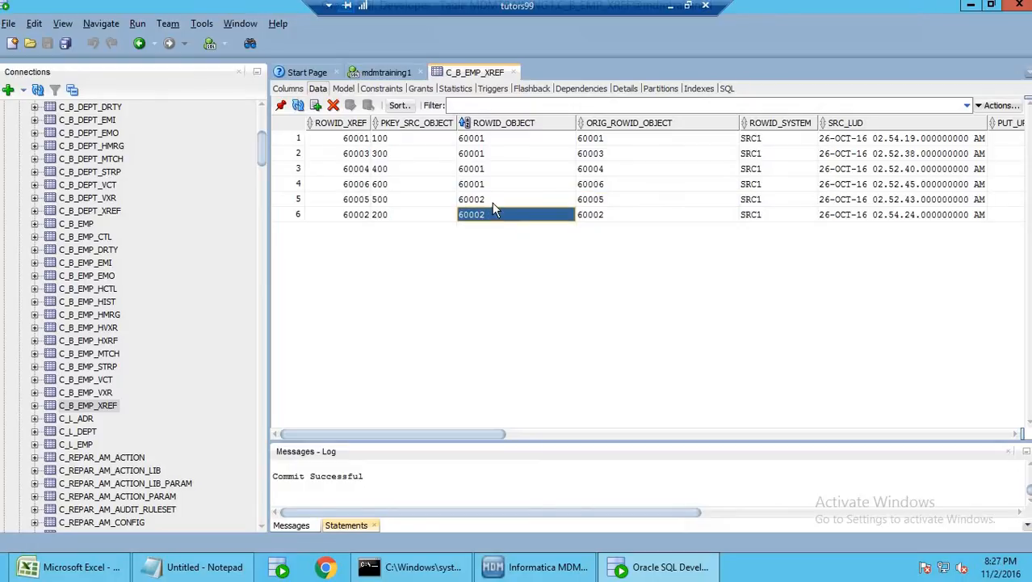
{"action": "left_click", "coordinate": [494, 202]}
{"action": "left_click", "coordinate": [495, 213]}
{"action": "left_click", "coordinate": [501, 202]}
{"action": "left_click", "coordinate": [500, 212]}
{"action": "left_click", "coordinate": [496, 202]}
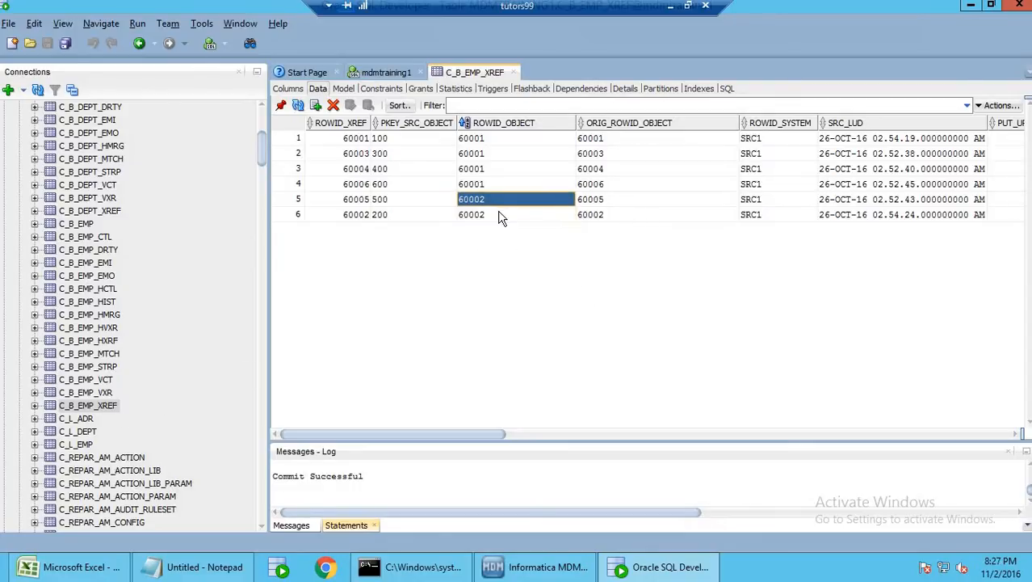
{"action": "left_click", "coordinate": [500, 215]}
{"action": "left_click_drag", "start_coordinate": [509, 203], "coordinate": [607, 220]}
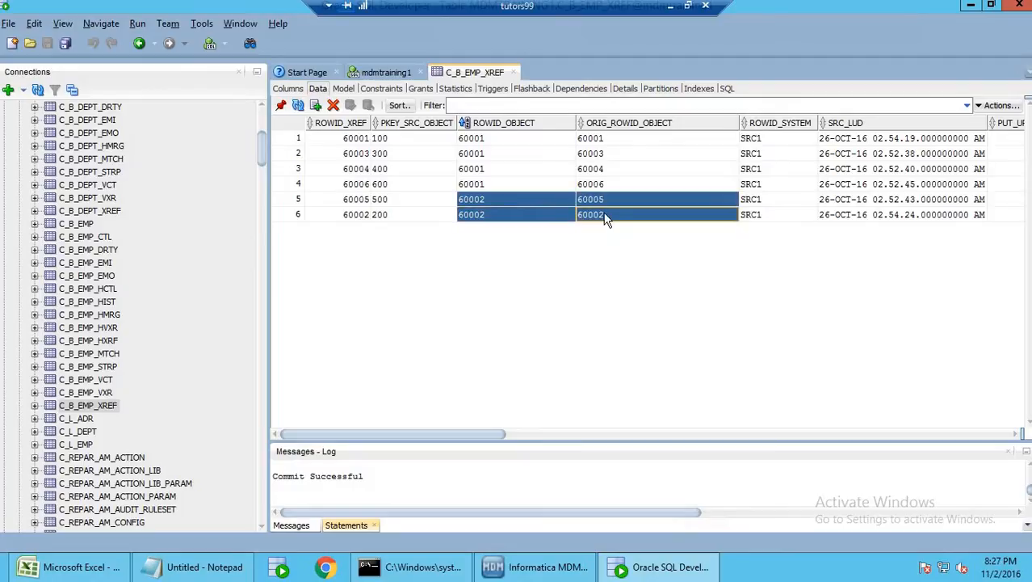
{"action": "left_click", "coordinate": [608, 214]}
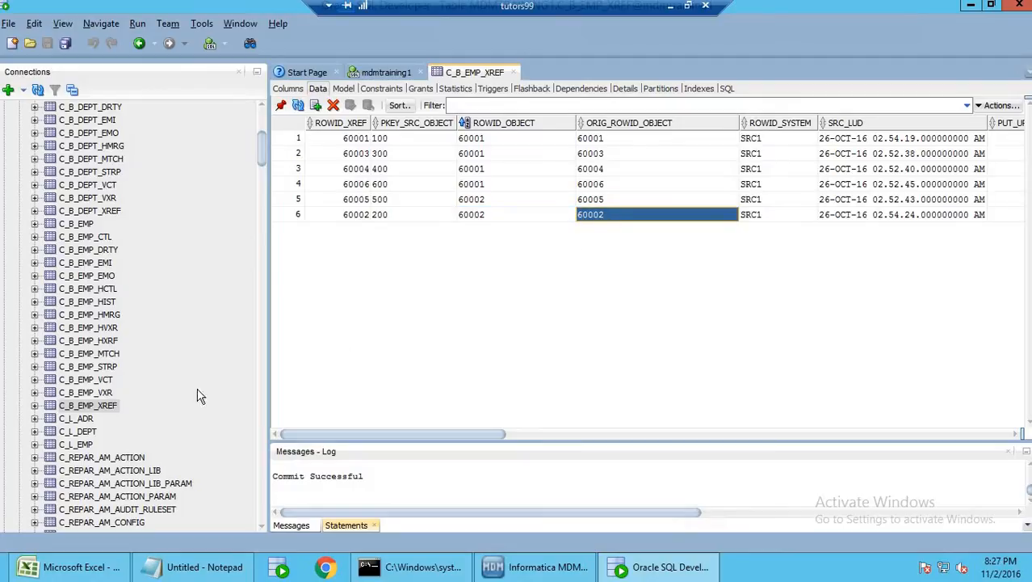
Open the C_B_EMP_HMRG merge history table and compare source and target row IDs in its first three rows
{"action": "left_click", "coordinate": [113, 315]}
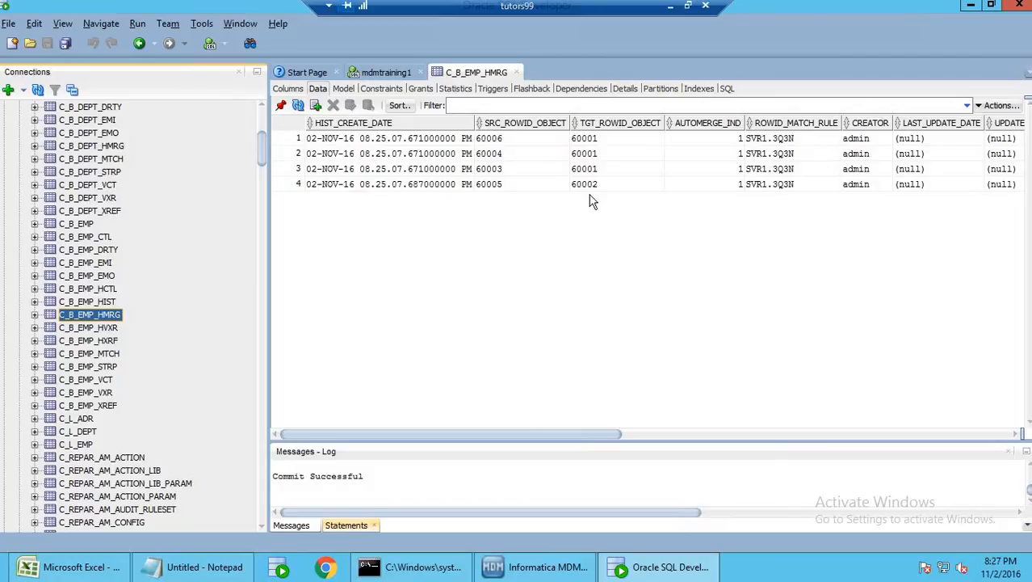
{"action": "left_click", "coordinate": [600, 142]}
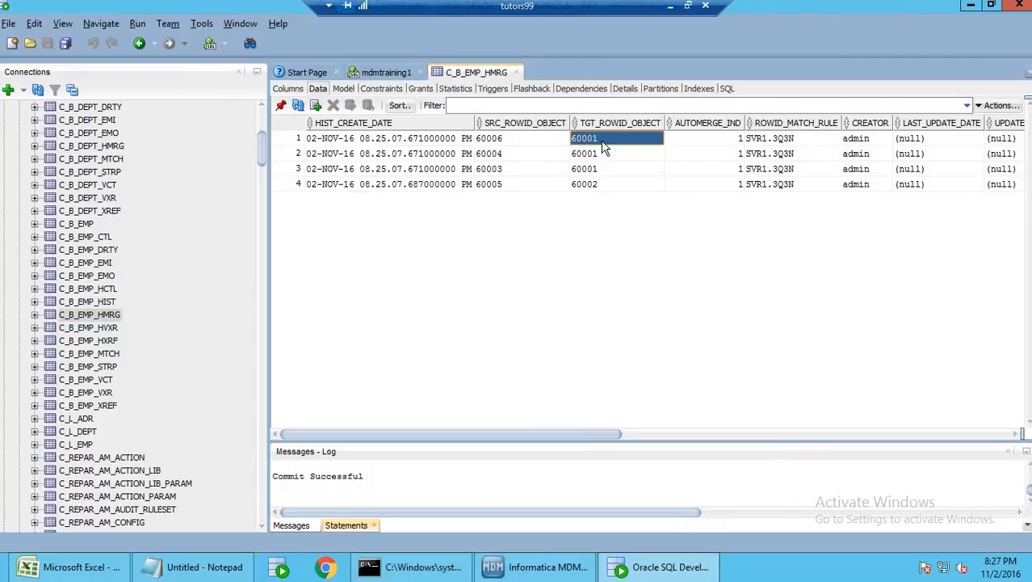
{"action": "left_click", "coordinate": [498, 145]}
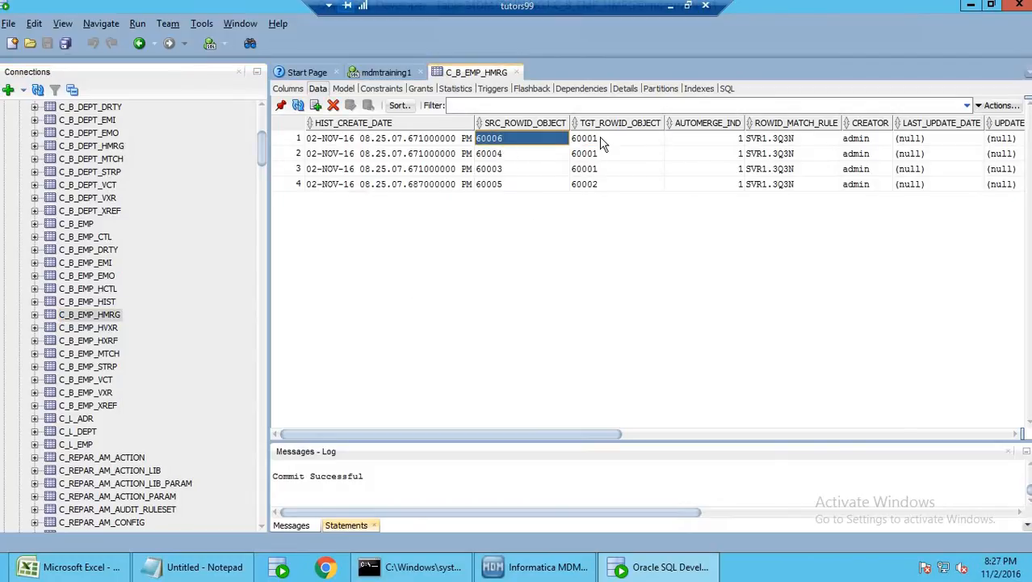
{"action": "left_click", "coordinate": [600, 141]}
{"action": "left_click", "coordinate": [492, 155]}
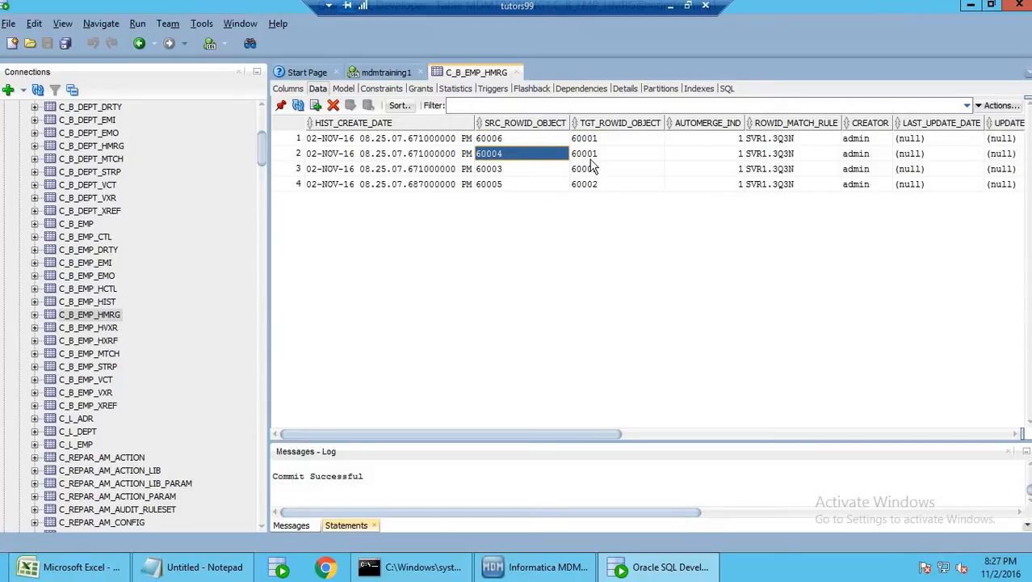
{"action": "left_click", "coordinate": [596, 155]}
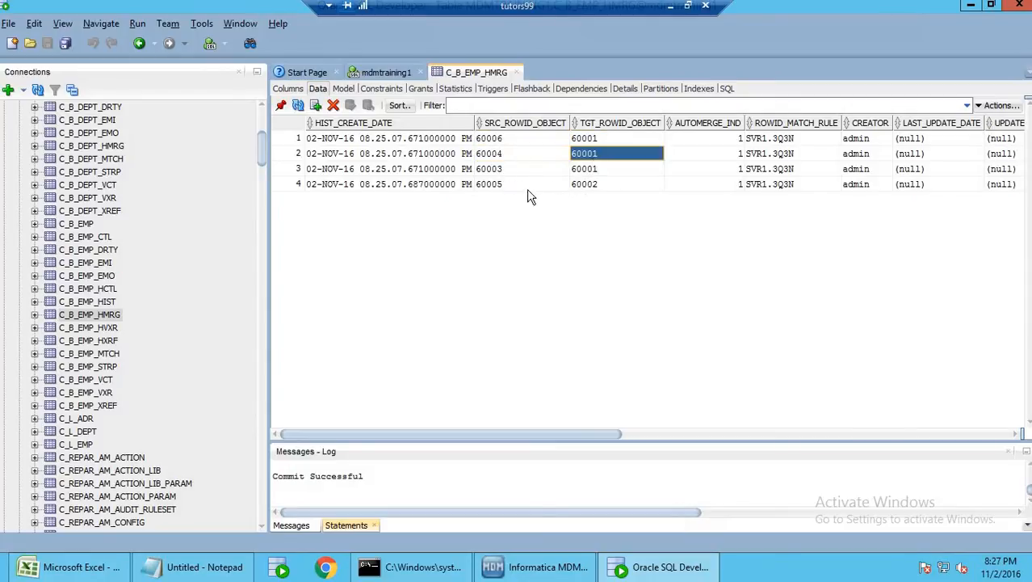
{"action": "left_click", "coordinate": [512, 171]}
{"action": "left_click", "coordinate": [584, 168]}
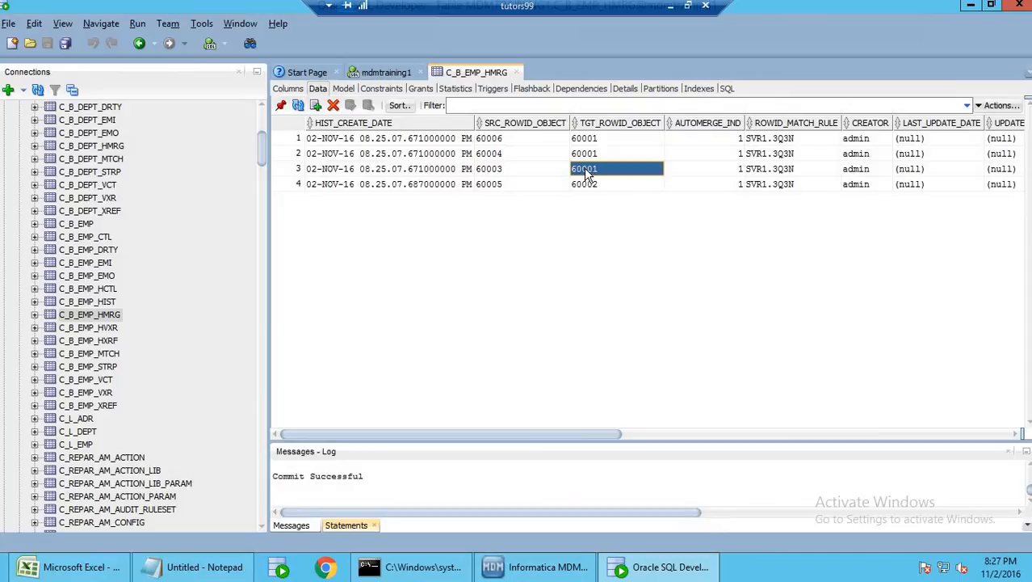
Check SRC_ROWID_OBJECT against TGT_ROWID_OBJECT for source records 60003 and 60004 in the merge history
{"action": "left_click", "coordinate": [507, 185]}
{"action": "left_click", "coordinate": [512, 169]}
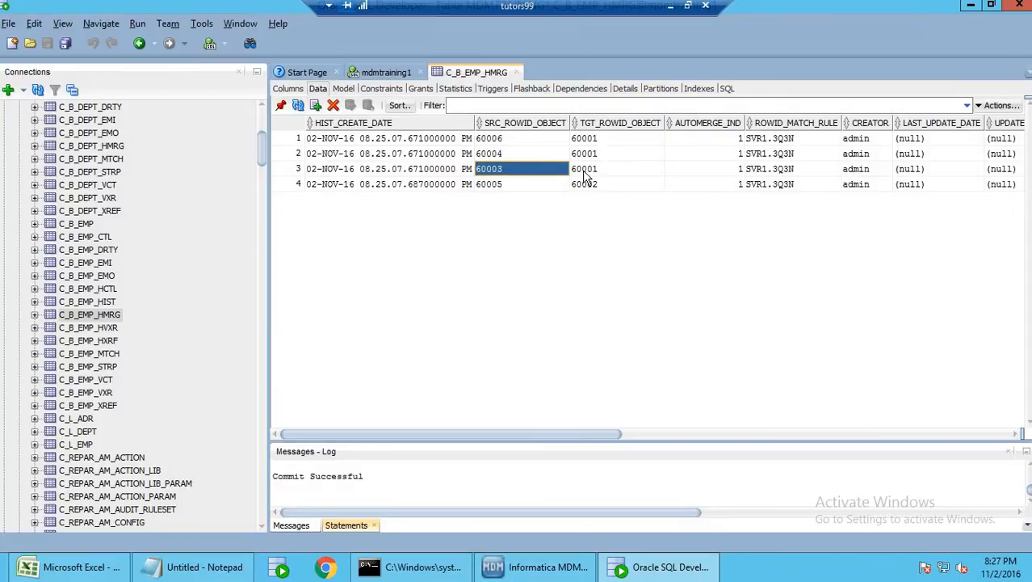
{"action": "left_click", "coordinate": [586, 171]}
{"action": "left_click", "coordinate": [518, 170]}
{"action": "left_click", "coordinate": [580, 171]}
{"action": "left_click", "coordinate": [506, 172]}
{"action": "left_click", "coordinate": [591, 173]}
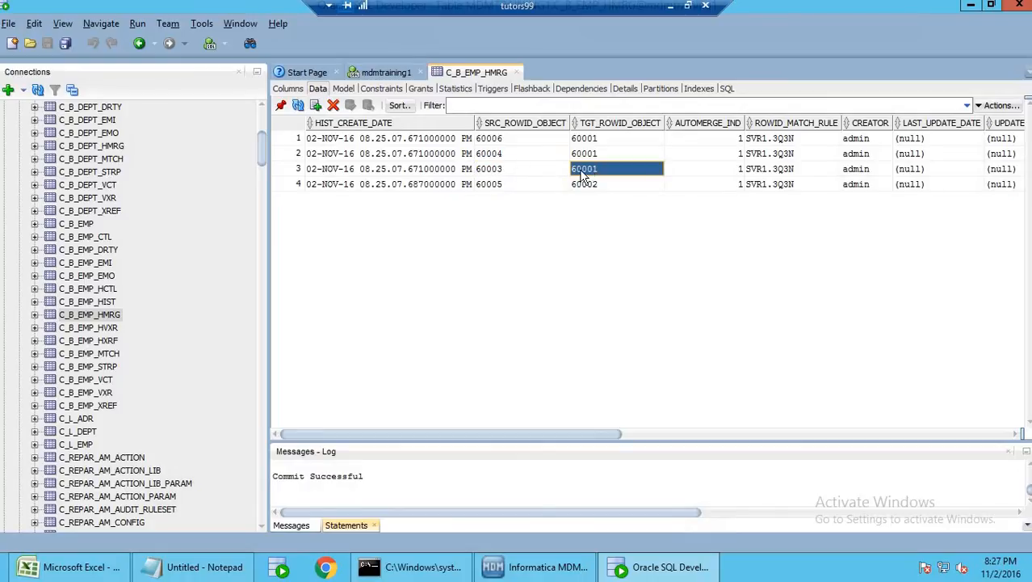
{"action": "left_click", "coordinate": [522, 155]}
{"action": "left_click", "coordinate": [595, 157]}
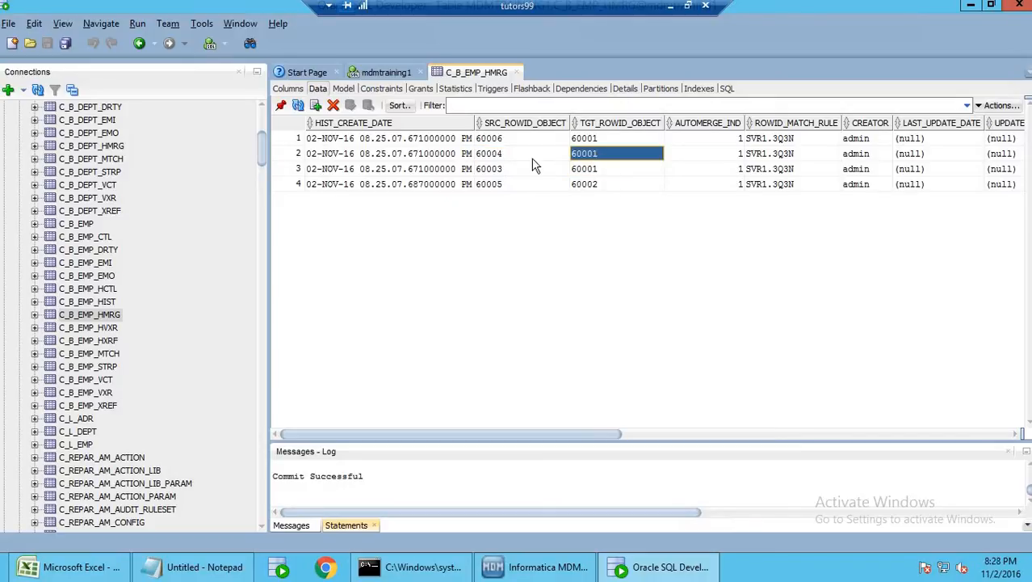
Check the target row ID of source record 60006, and highlight the source and target IDs of the first three merge history rows
{"action": "left_click", "coordinate": [587, 143]}
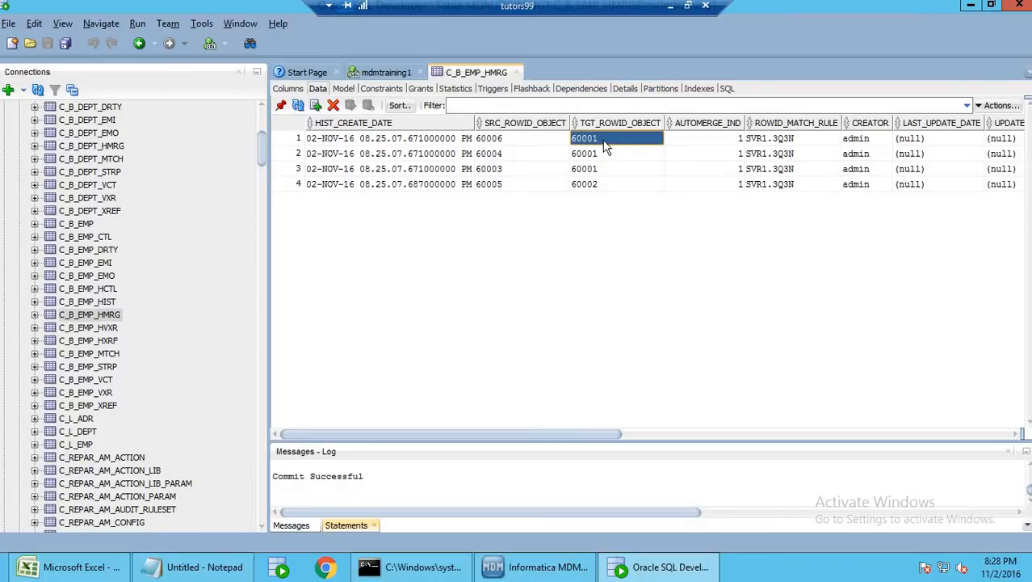
{"action": "left_click", "coordinate": [511, 144]}
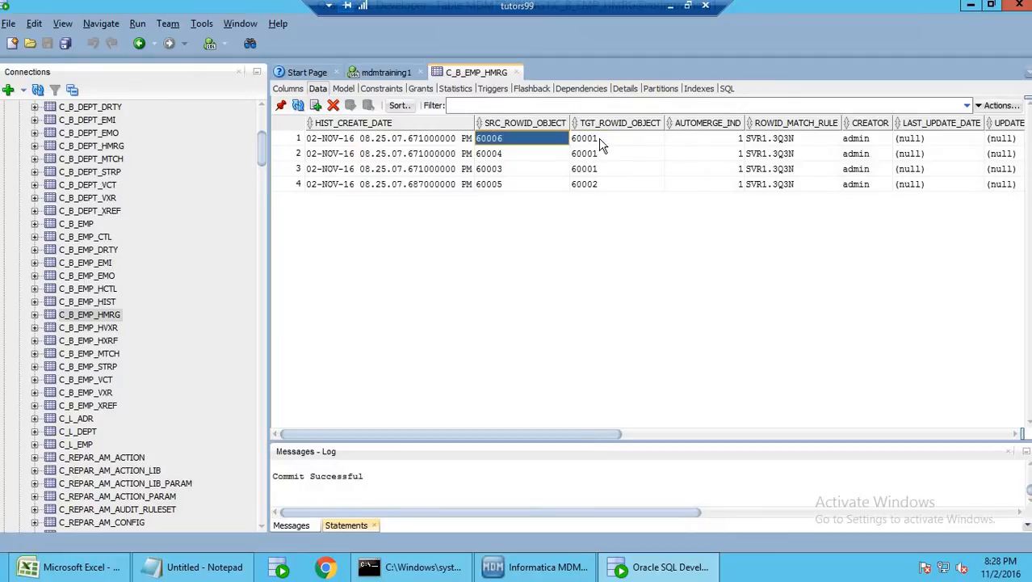
{"action": "left_click", "coordinate": [599, 143]}
{"action": "left_click", "coordinate": [535, 144]}
{"action": "left_click", "coordinate": [596, 144]}
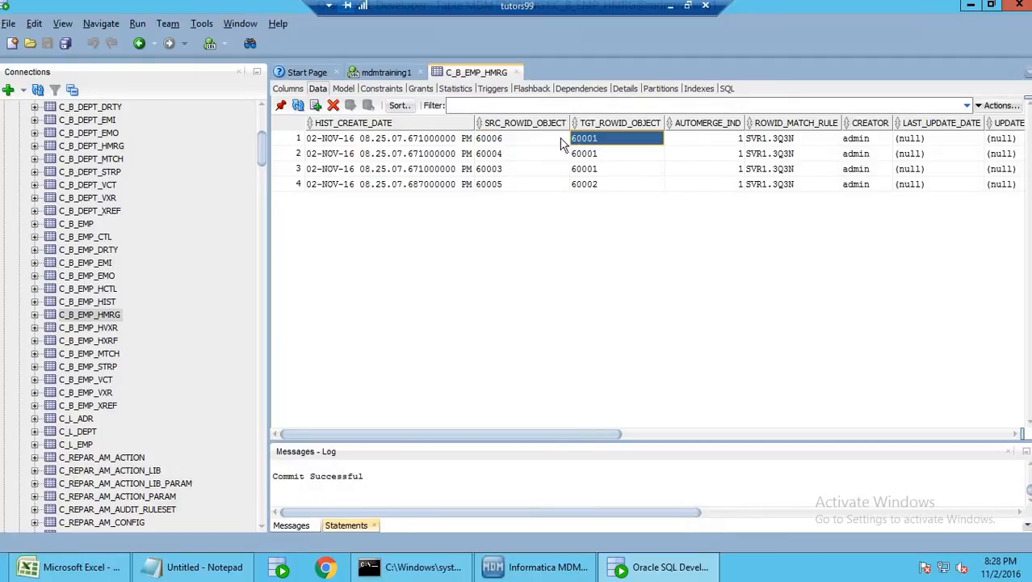
{"action": "left_click", "coordinate": [525, 143]}
{"action": "left_click", "coordinate": [599, 144]}
{"action": "left_click", "coordinate": [521, 144]}
{"action": "left_click_drag", "start_coordinate": [592, 152], "coordinate": [604, 175]}
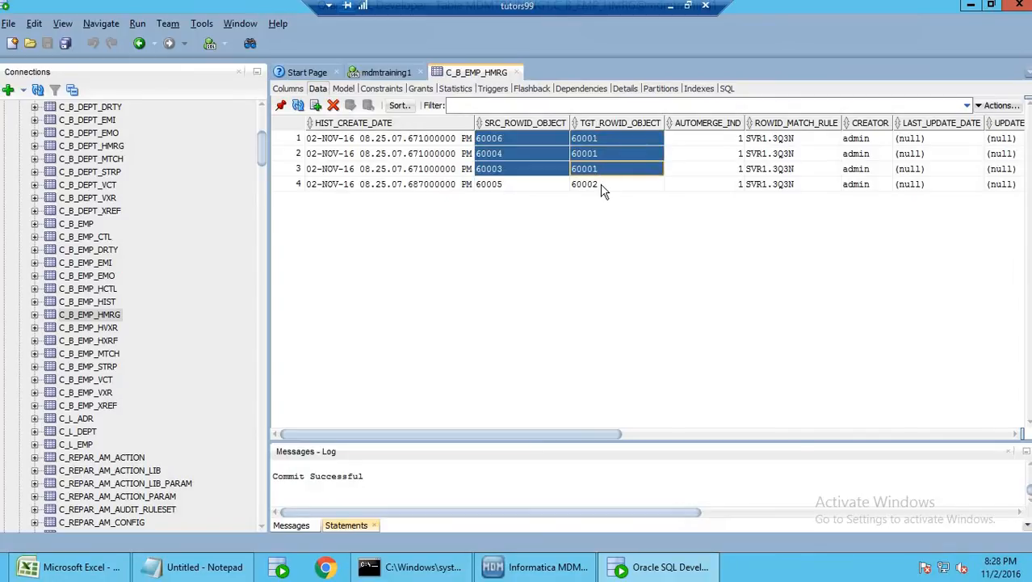
Trace each source-to-target row ID pair through all four merge history rows, ending with source record 60005
{"action": "left_click", "coordinate": [596, 169]}
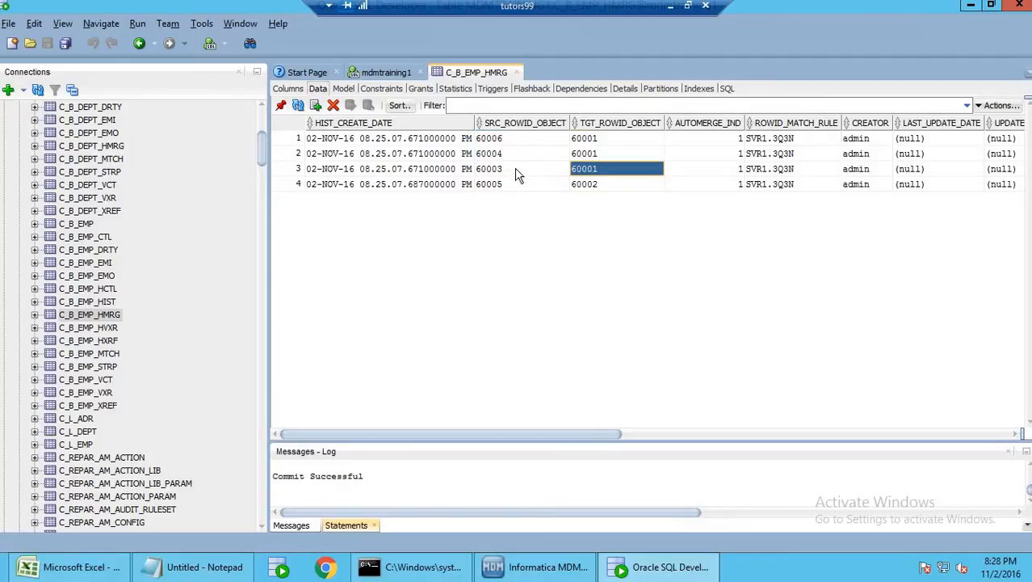
{"action": "left_click", "coordinate": [529, 173]}
{"action": "left_click", "coordinate": [591, 172]}
{"action": "left_click", "coordinate": [547, 141]}
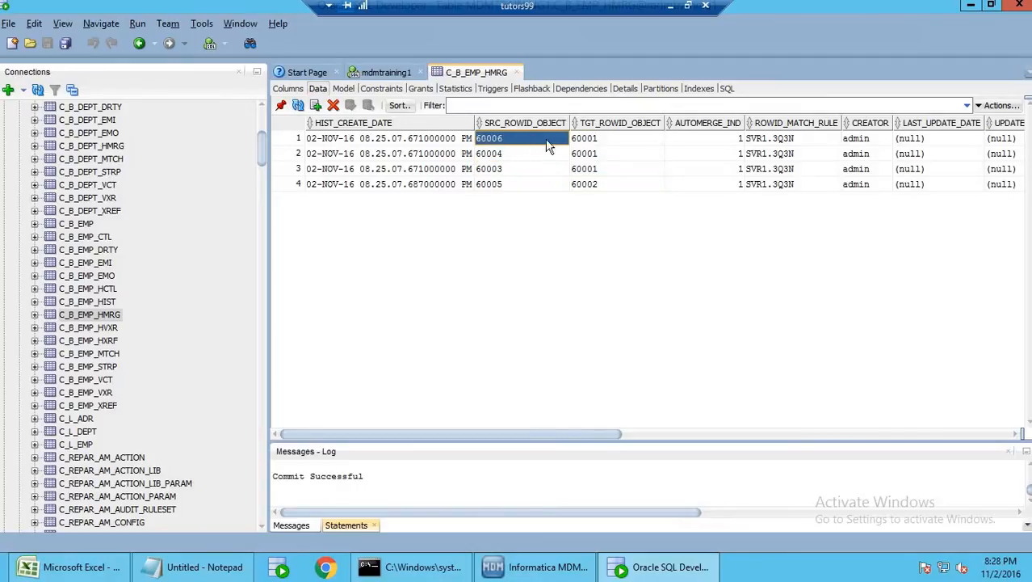
{"action": "left_click", "coordinate": [592, 140]}
{"action": "left_click", "coordinate": [516, 158]}
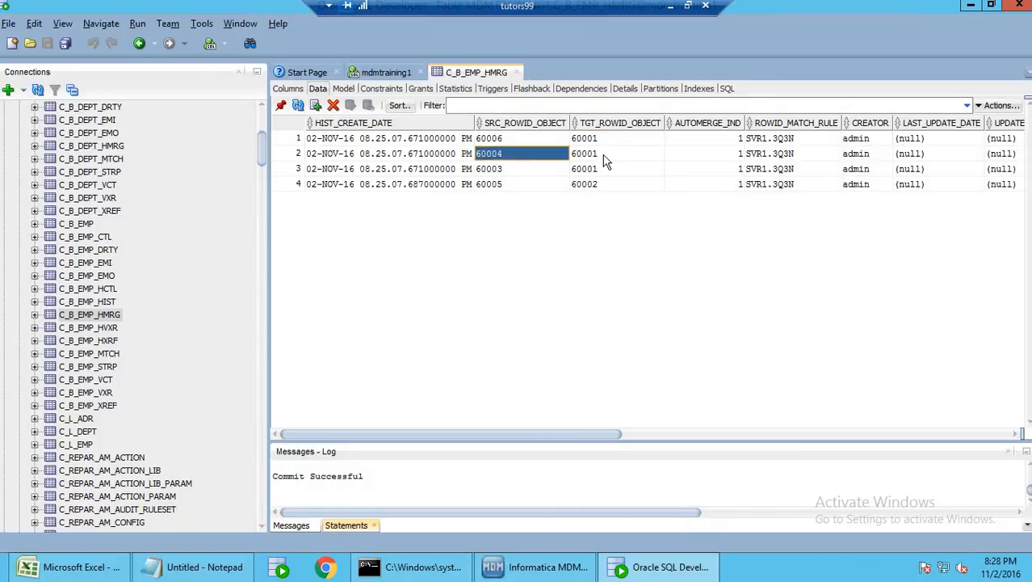
{"action": "left_click", "coordinate": [602, 156]}
{"action": "left_click", "coordinate": [522, 173]}
{"action": "left_click", "coordinate": [589, 170]}
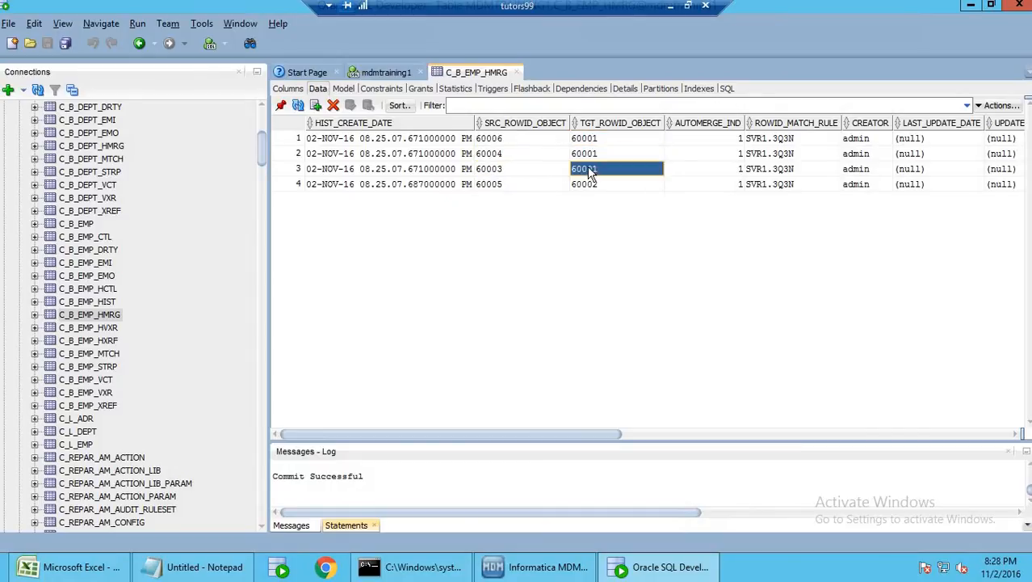
{"action": "left_click", "coordinate": [507, 185]}
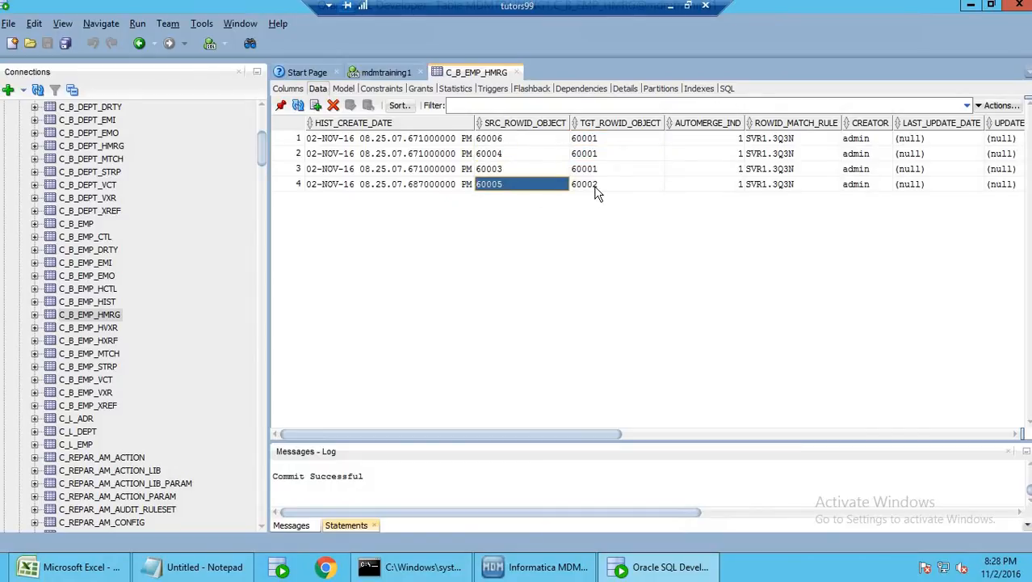
{"action": "left_click", "coordinate": [596, 189]}
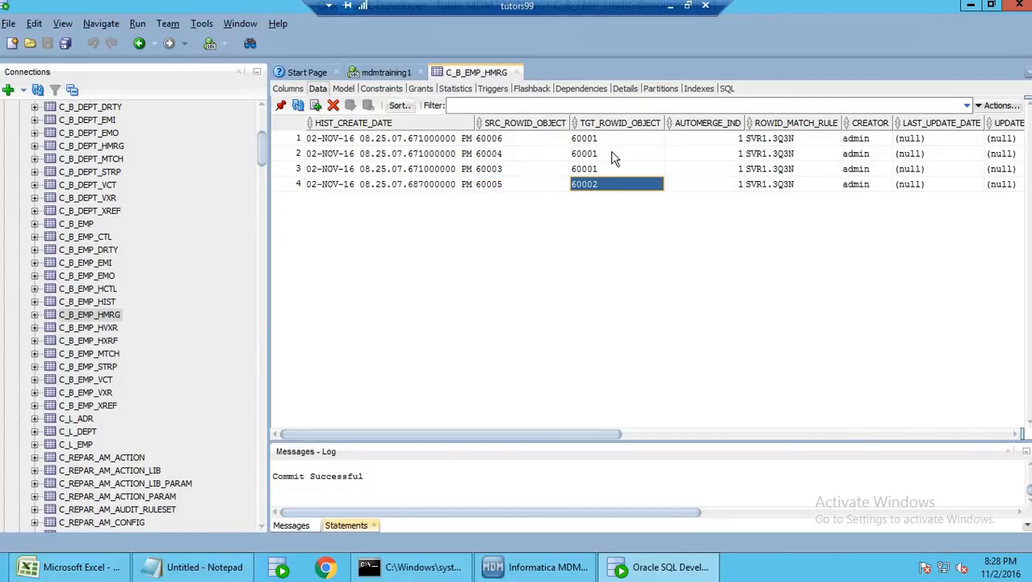
Review the TGT_ROWID_OBJECT column of the merge history to identify the surviving records
{"action": "left_click_drag", "start_coordinate": [611, 139], "coordinate": [618, 172]}
{"action": "left_click", "coordinate": [622, 187]}
{"action": "left_click", "coordinate": [602, 145]}
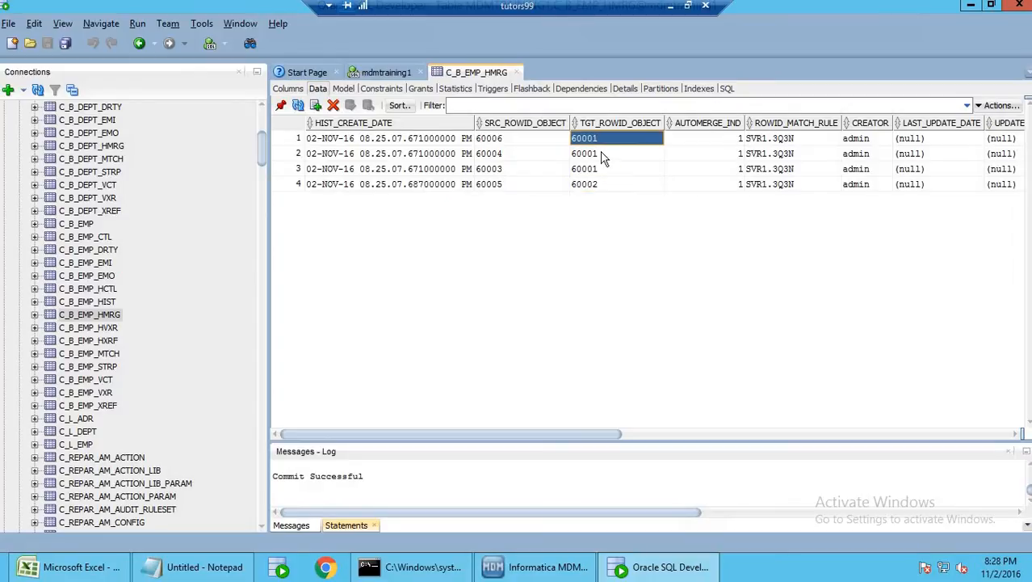
Review the remaining target IDs in the merge history, and compare them with the ROWID_OBJECT values in the C_B_EMP table
{"action": "left_click_drag", "start_coordinate": [602, 159], "coordinate": [606, 168]}
{"action": "left_click", "coordinate": [604, 185]}
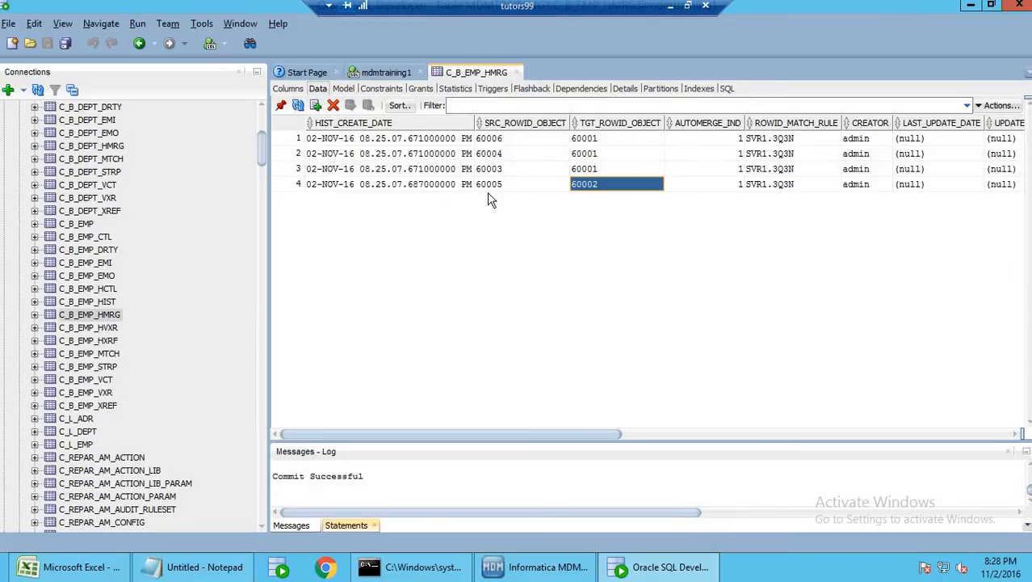
{"action": "left_click", "coordinate": [92, 224]}
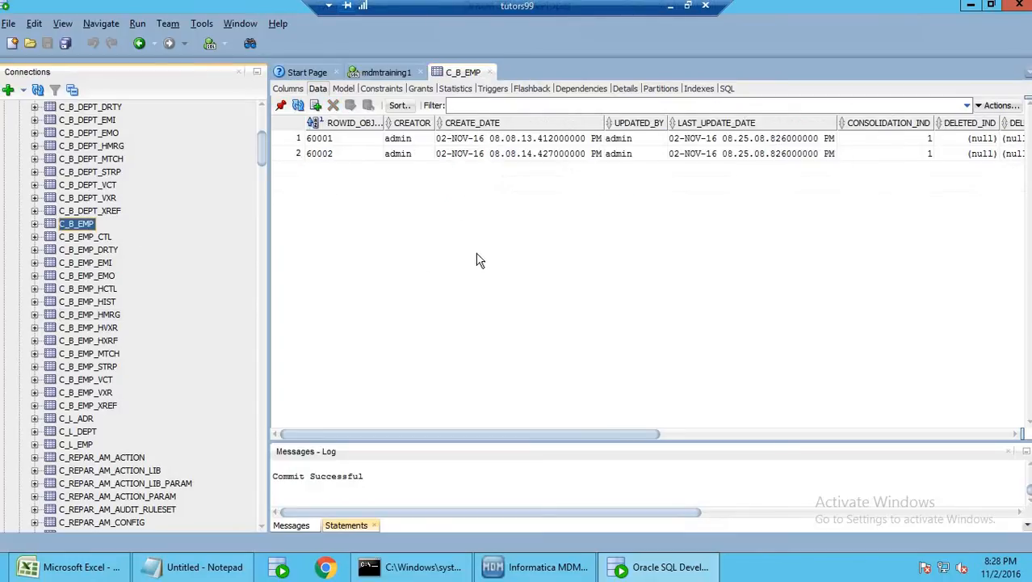
{"action": "left_click", "coordinate": [339, 143]}
{"action": "left_click", "coordinate": [340, 154]}
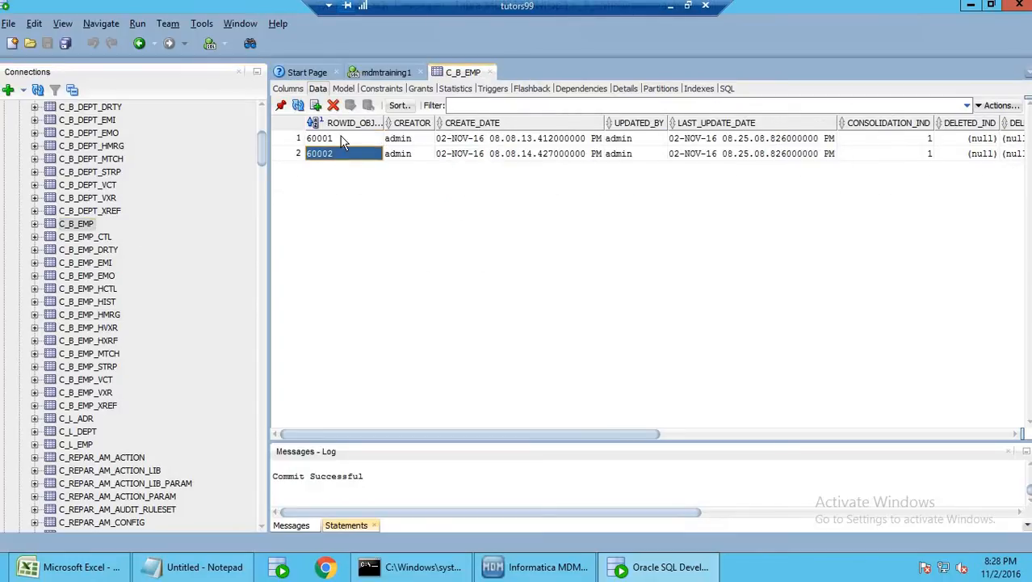
{"action": "left_click", "coordinate": [343, 143]}
{"action": "left_click", "coordinate": [341, 152]}
Reopen the C_B_EMP_HMRG and C_B_EMP_XREF tables, and compare ROWID_OBJECT with ORIG_ROWID_OBJECT in the cross-reference rows
{"action": "left_click", "coordinate": [111, 316]}
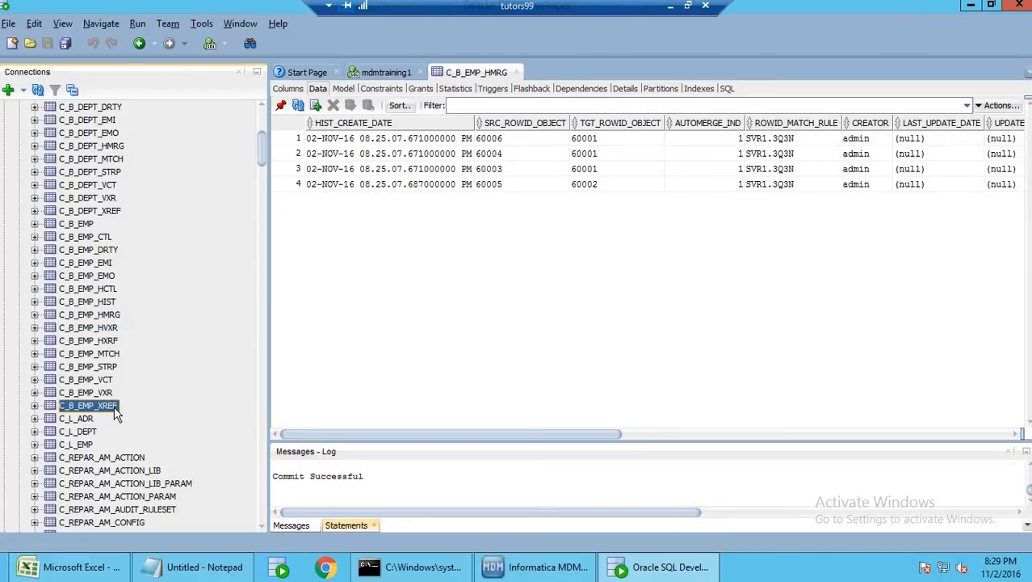
{"action": "left_click", "coordinate": [540, 139]}
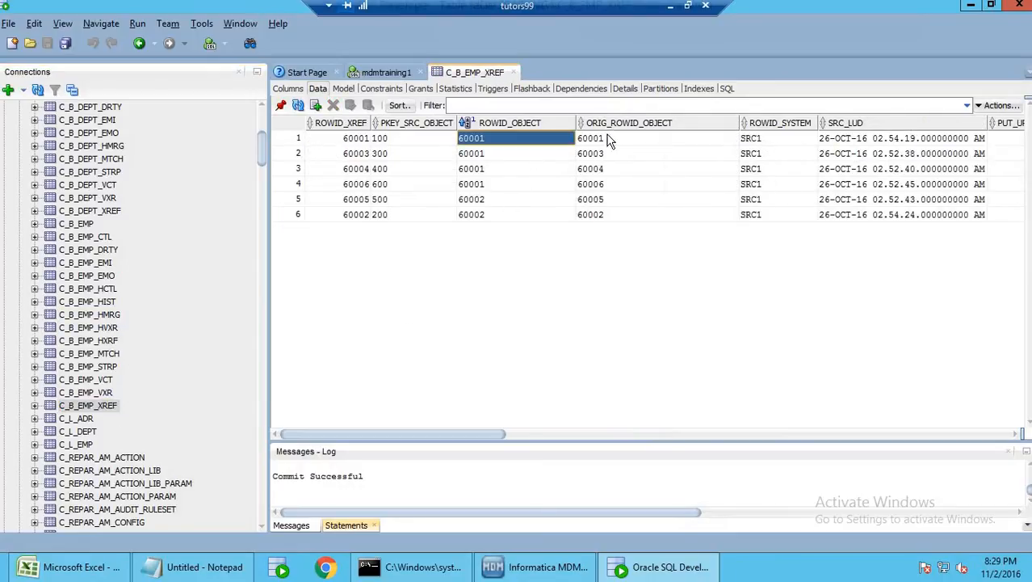
{"action": "left_click_drag", "start_coordinate": [610, 142], "coordinate": [618, 214]}
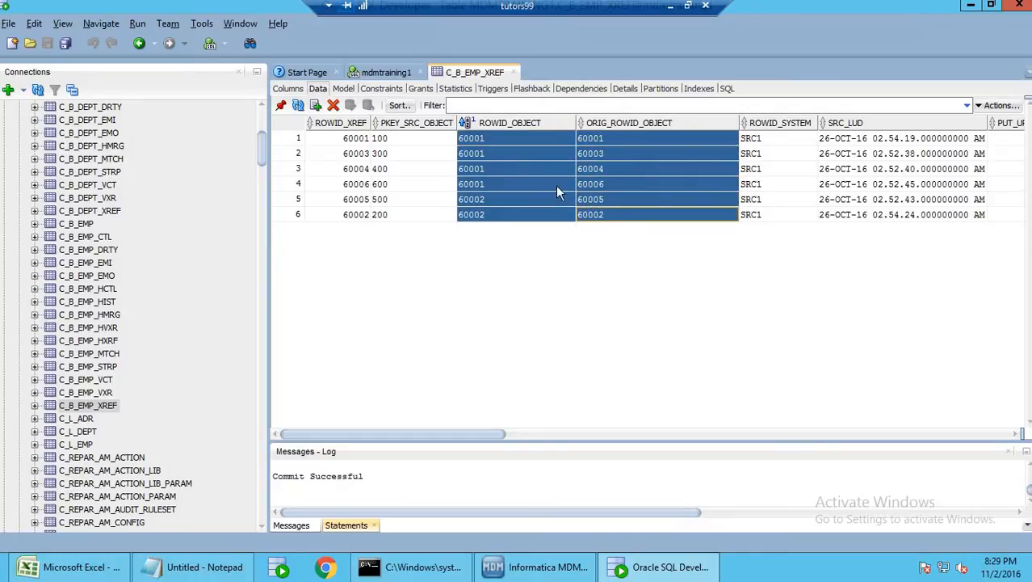
{"action": "left_click_drag", "start_coordinate": [491, 141], "coordinate": [496, 185]}
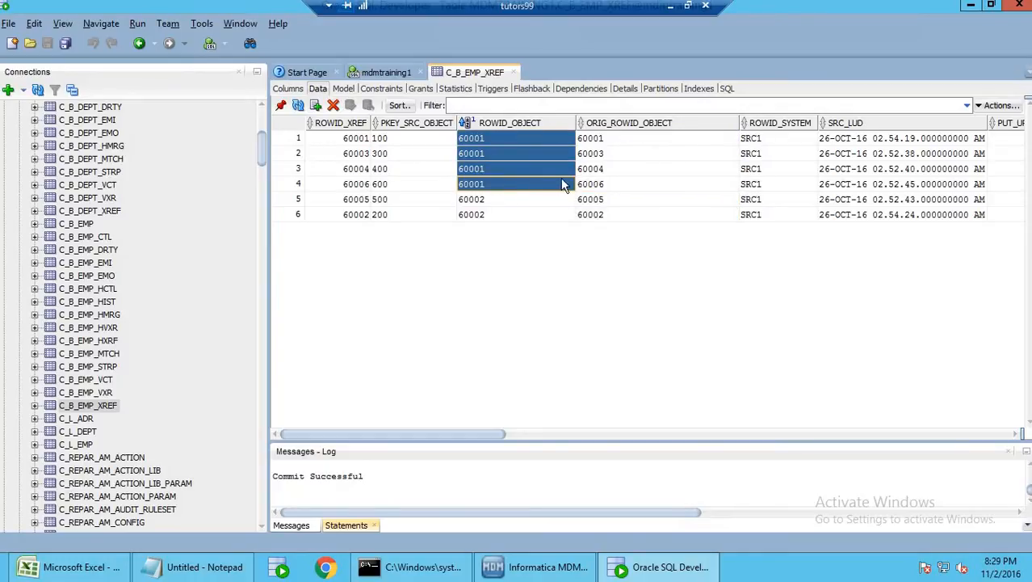
{"action": "left_click_drag", "start_coordinate": [563, 184], "coordinate": [582, 184]}
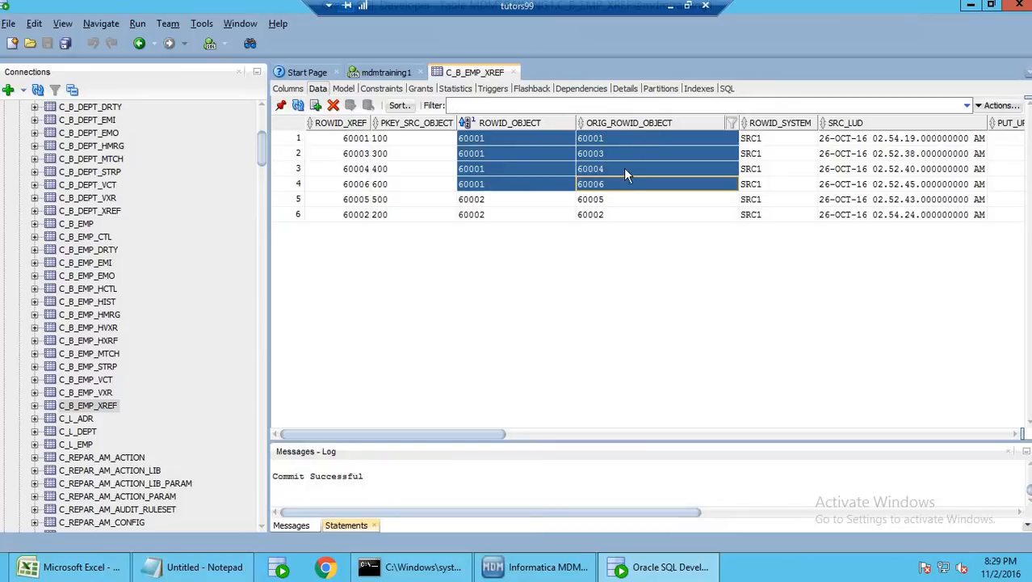
Open the C_B_EMP_HMRG table and compare the source and target row IDs of its first merge record
{"action": "left_click", "coordinate": [102, 314]}
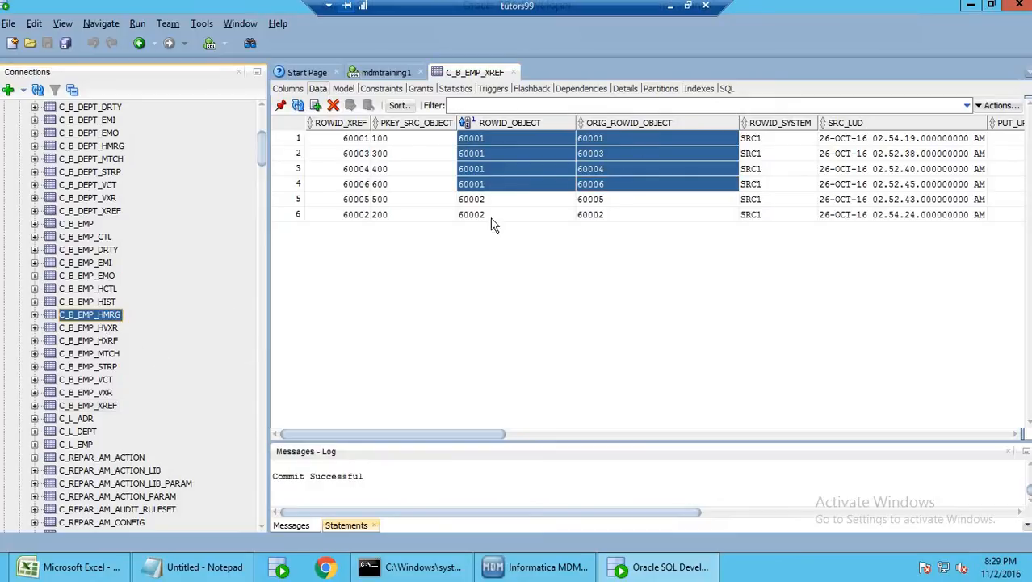
{"action": "left_click", "coordinate": [505, 139]}
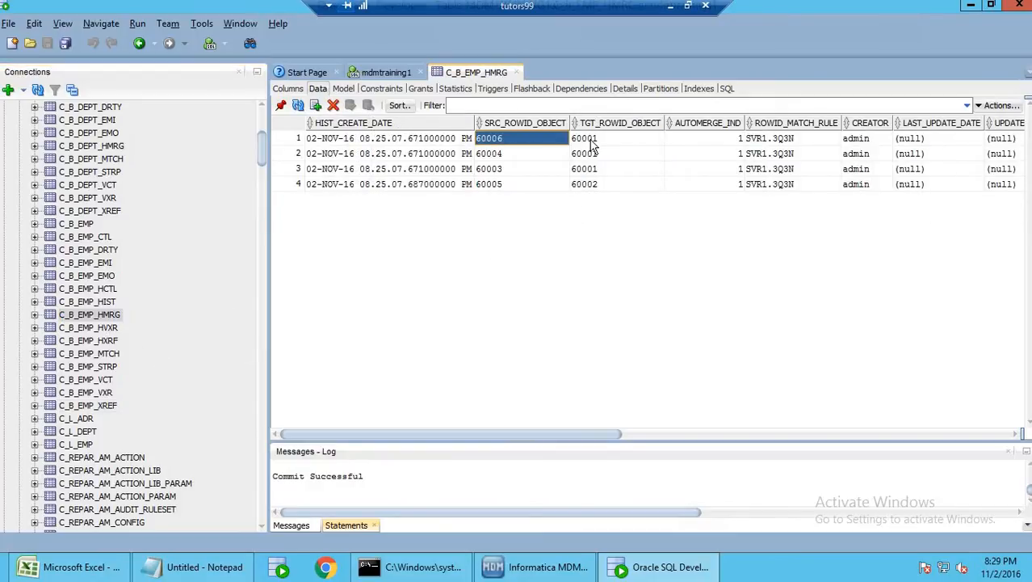
{"action": "left_click", "coordinate": [611, 140]}
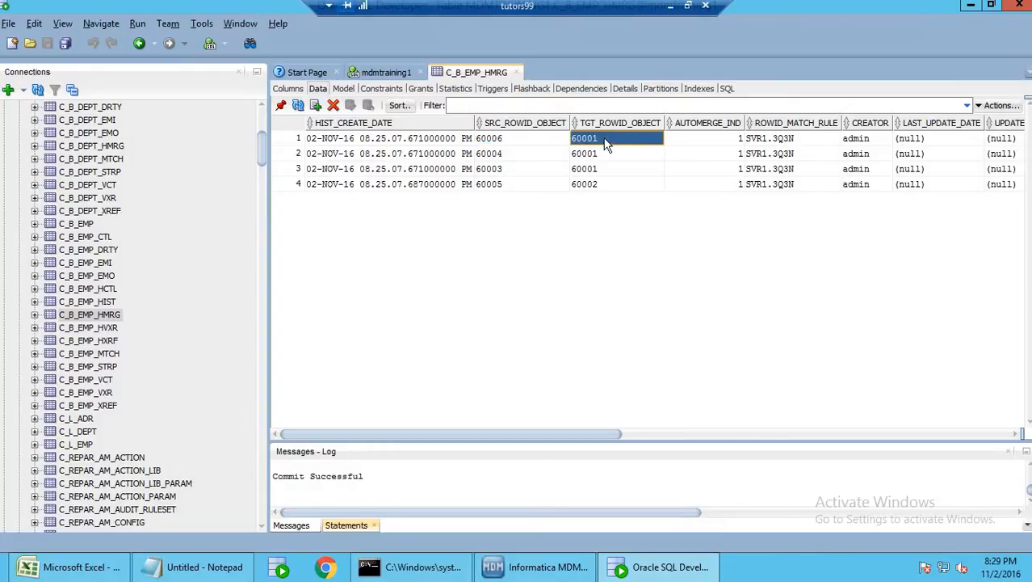
{"action": "left_click", "coordinate": [530, 144]}
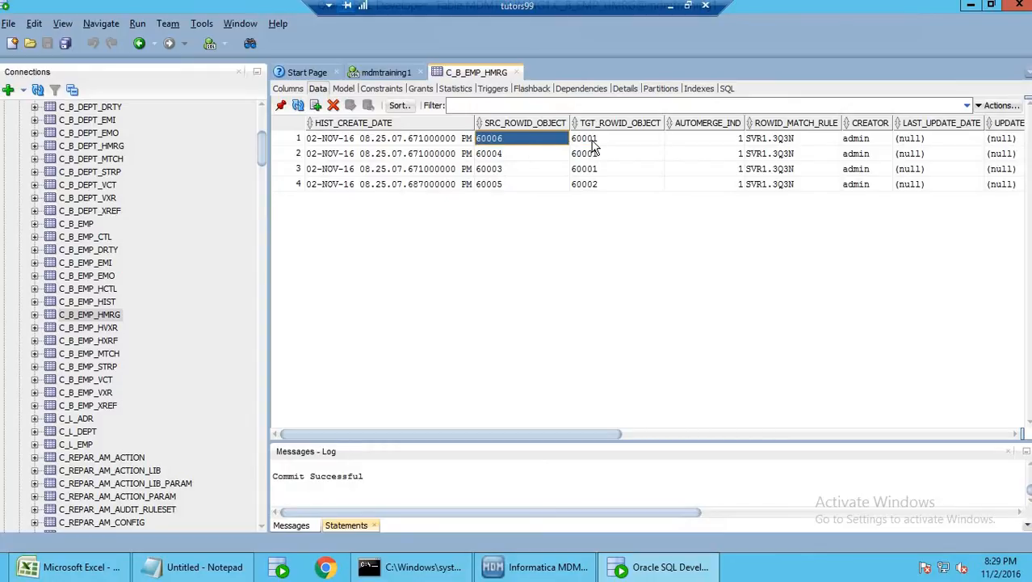
{"action": "left_click", "coordinate": [595, 142]}
{"action": "left_click", "coordinate": [557, 143]}
{"action": "left_click", "coordinate": [586, 143], "text": "shift"}
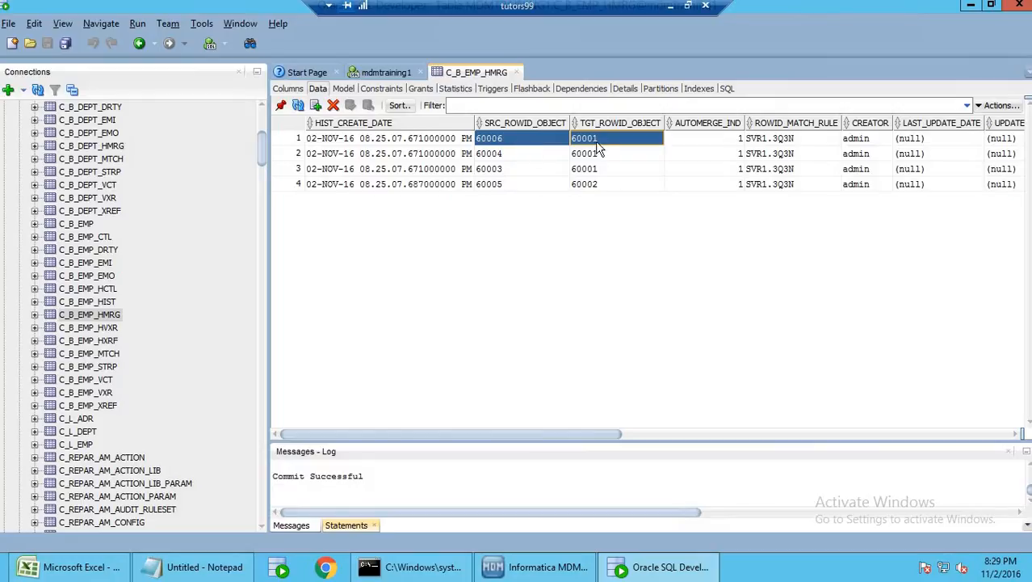
Check the target ID for source record 60006, and highlight the source-target pair of source record 60003
{"action": "left_click", "coordinate": [602, 144]}
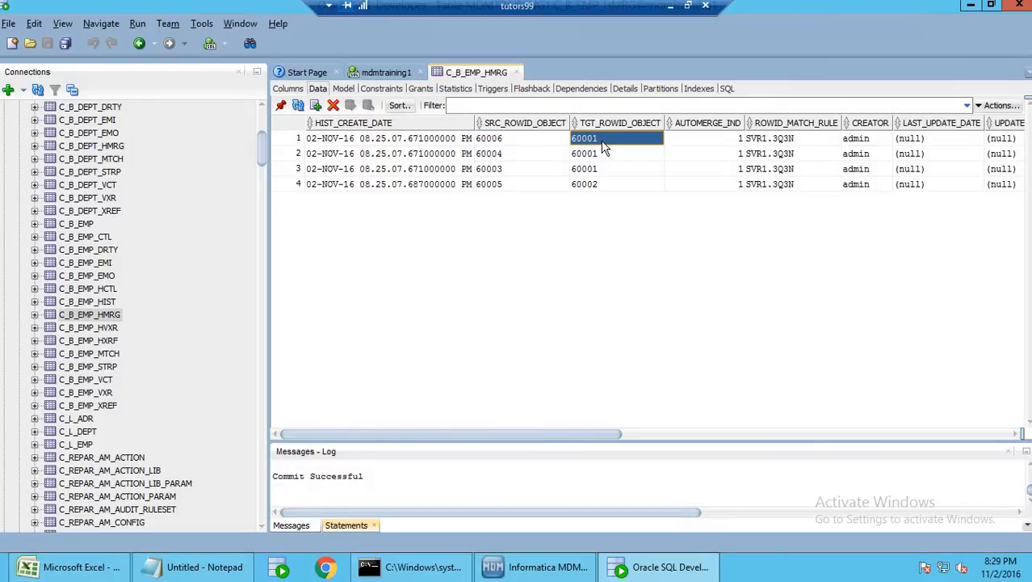
{"action": "left_click", "coordinate": [516, 142]}
{"action": "left_click_drag", "start_coordinate": [539, 159], "coordinate": [583, 175]}
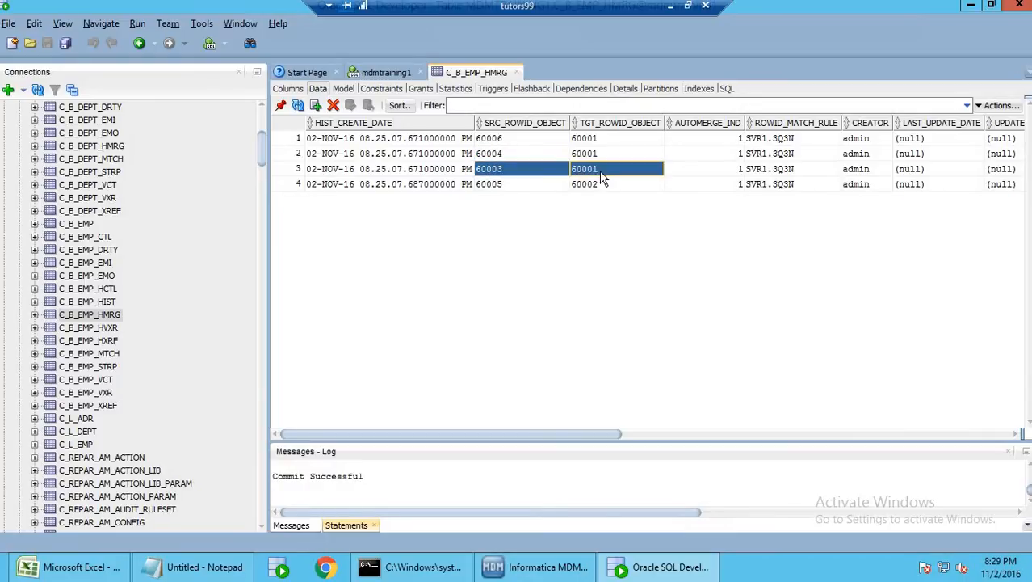
{"action": "left_click", "coordinate": [605, 176]}
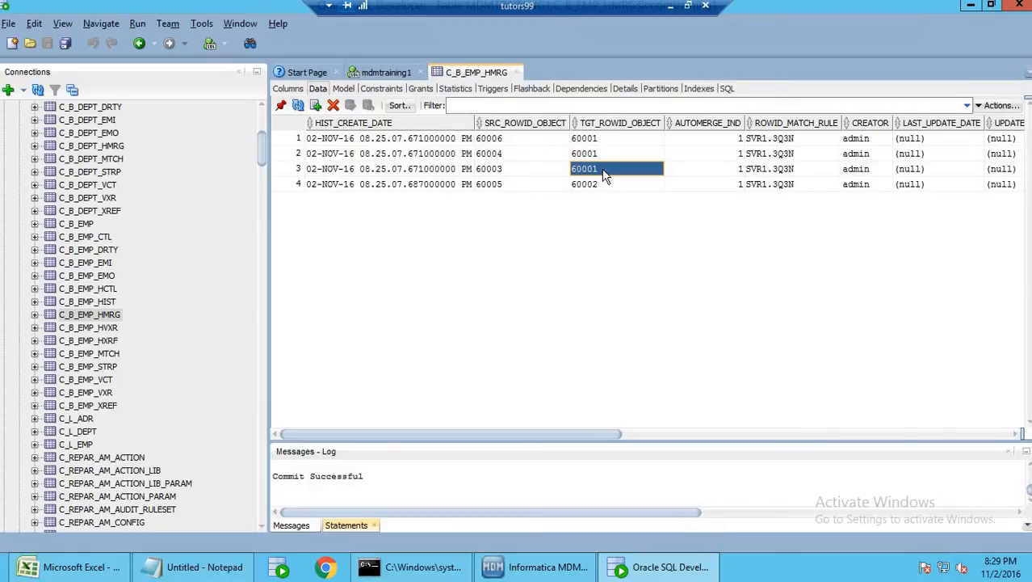
Switch to the Informatica MDM console and open the Trust node in Systems and Trust
{"action": "left_click", "coordinate": [529, 570]}
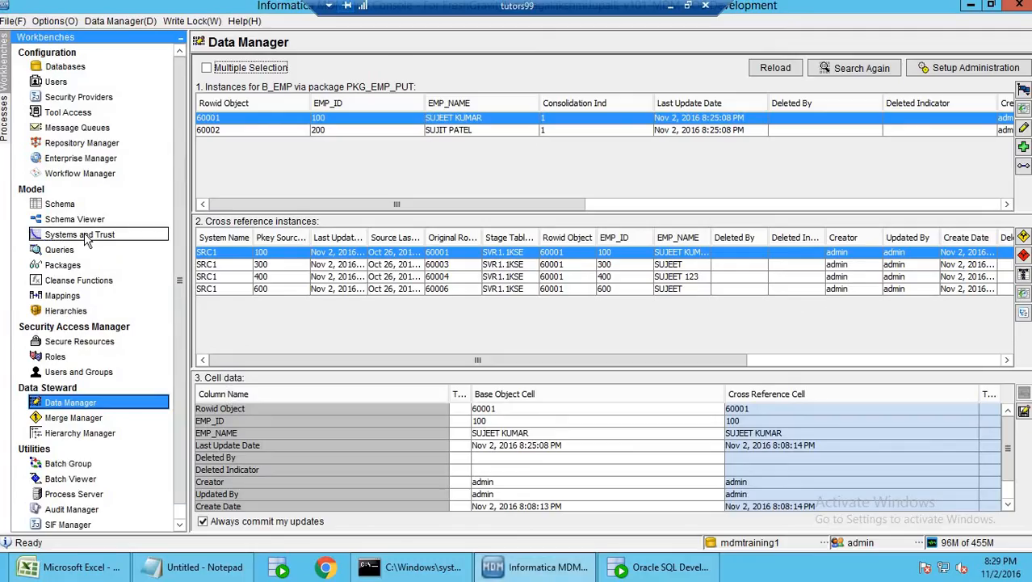
{"action": "left_click", "coordinate": [87, 235]}
{"action": "left_click", "coordinate": [233, 75]}
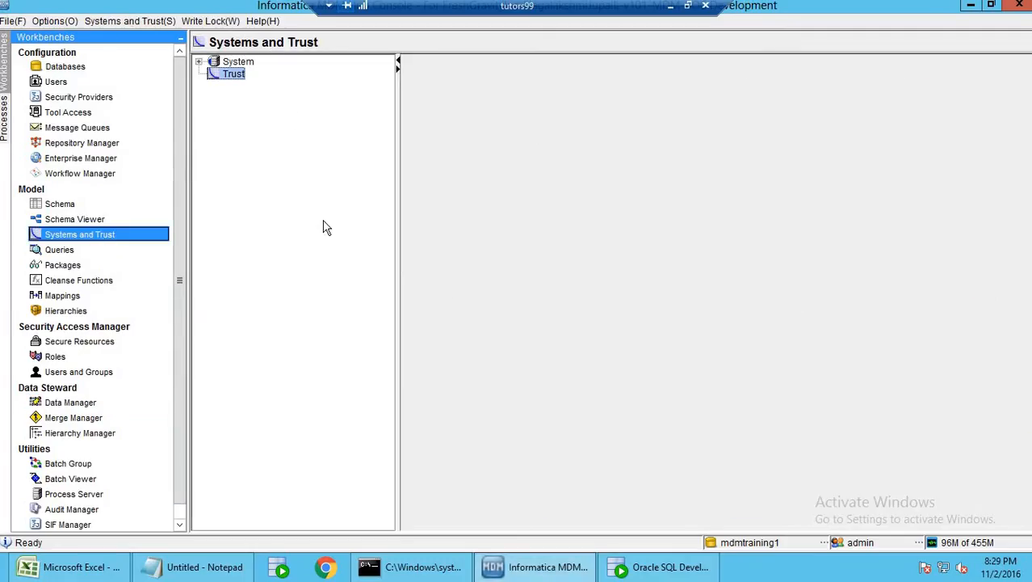
Return to Oracle SQL Developer, open the C_B_EMP_XREF table, and highlight the four rows sharing ROWID_OBJECT 60001
{"action": "left_click", "coordinate": [530, 567]}
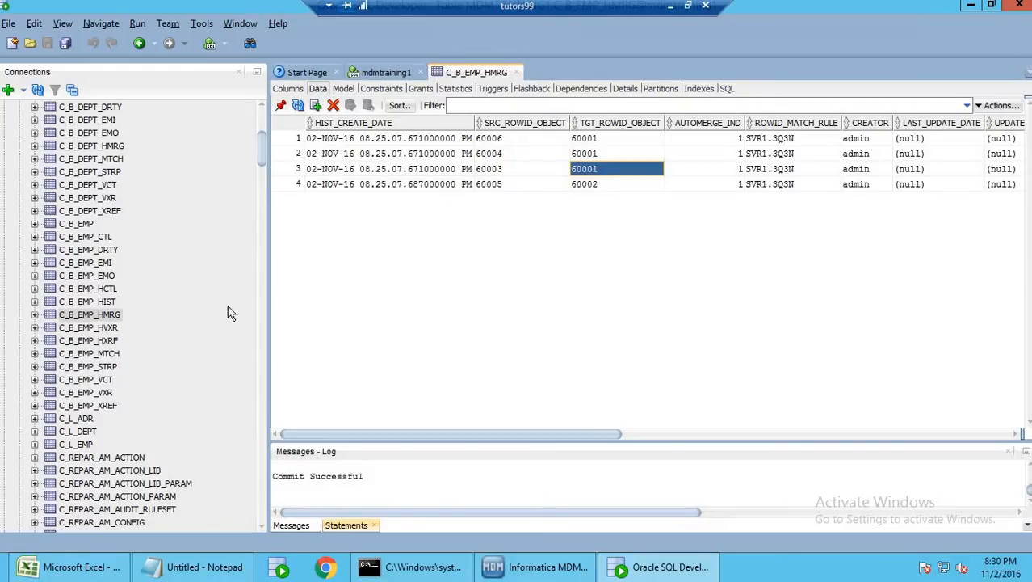
{"action": "left_click", "coordinate": [110, 408]}
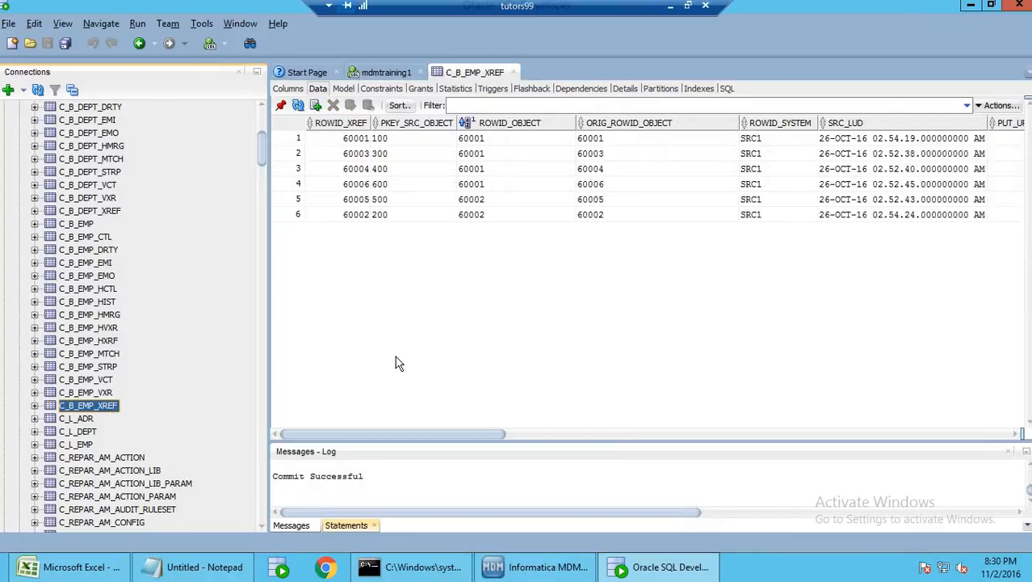
{"action": "left_click", "coordinate": [482, 139]}
{"action": "left_click_drag", "start_coordinate": [489, 171], "coordinate": [491, 187]}
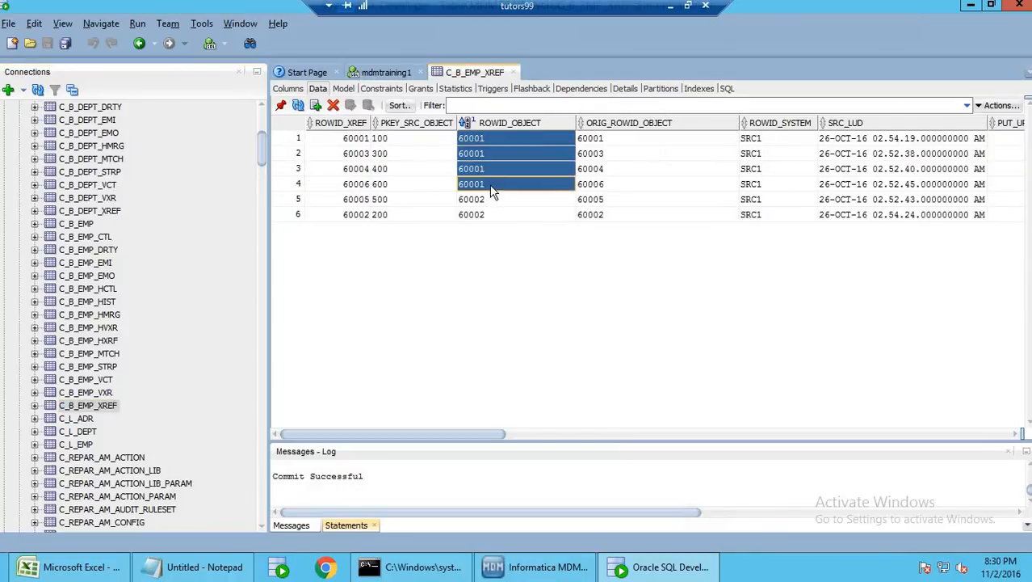
{"action": "left_click_drag", "start_coordinate": [293, 141], "coordinate": [293, 157]}
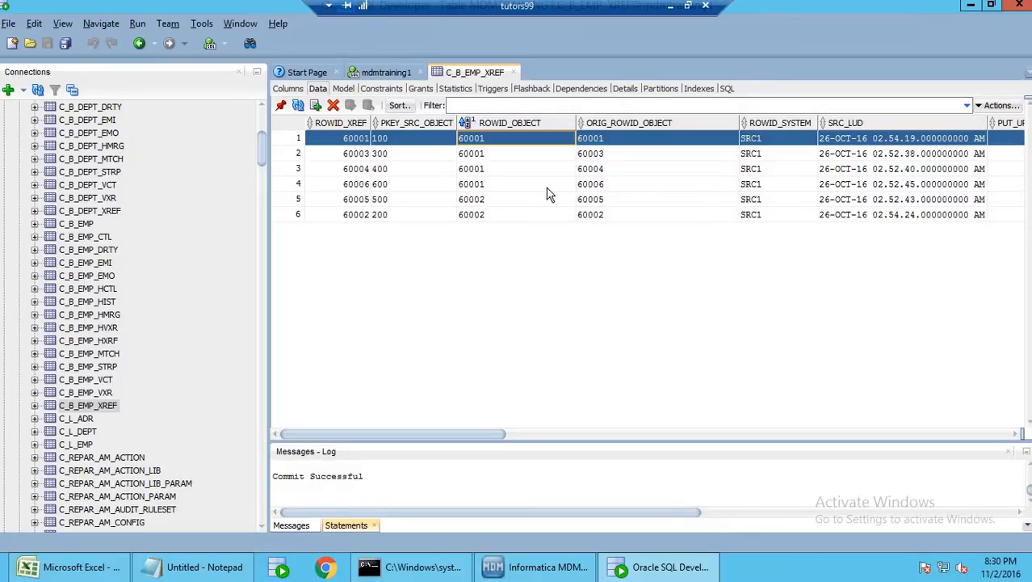
{"action": "left_click_drag", "start_coordinate": [856, 184], "coordinate": [854, 142]}
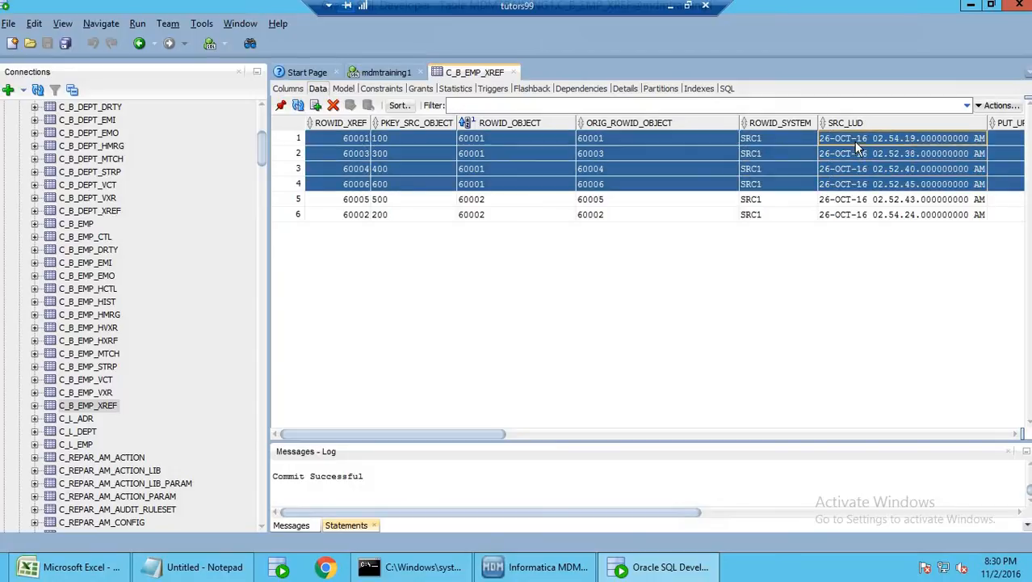
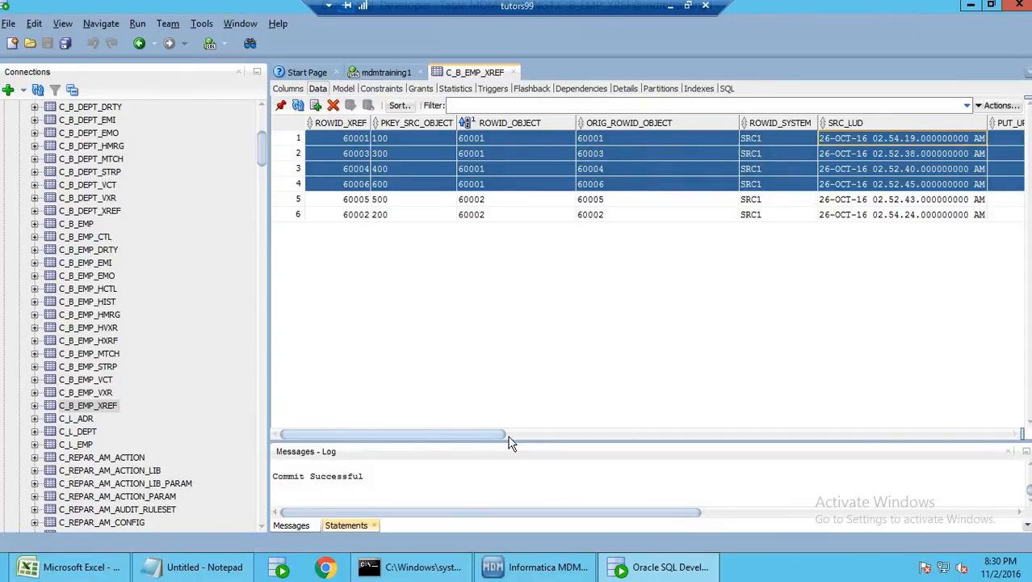
Compare the SRC_LUD timestamps of the first four cross-reference rows to find the most recently updated source record
{"action": "left_click_drag", "start_coordinate": [507, 438], "coordinate": [415, 422]}
{"action": "left_click", "coordinate": [881, 184]}
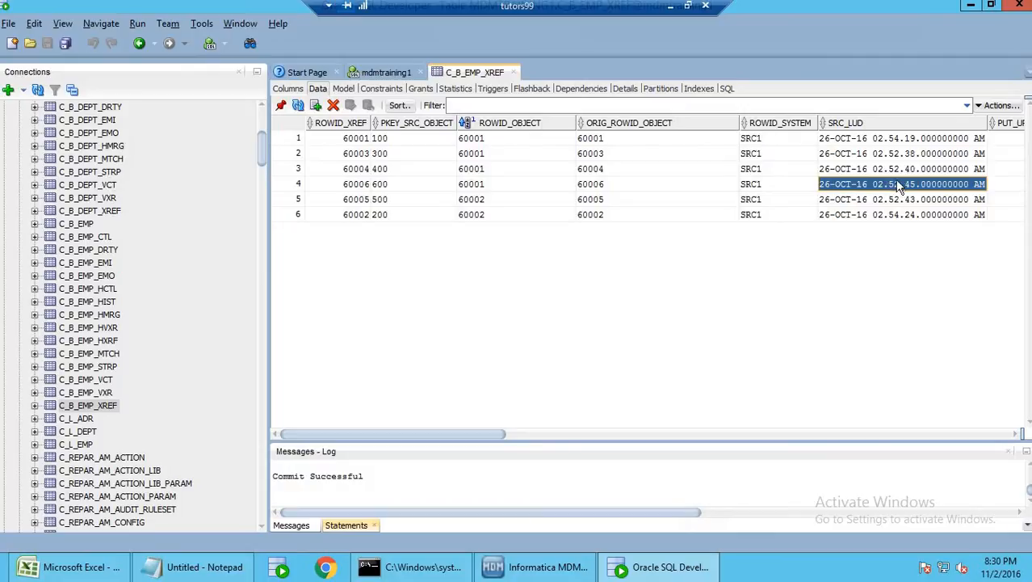
{"action": "left_click", "coordinate": [903, 169]}
{"action": "left_click", "coordinate": [908, 187]}
{"action": "left_click_drag", "start_coordinate": [908, 141], "coordinate": [848, 191]}
{"action": "left_click", "coordinate": [903, 187]}
{"action": "left_click_drag", "start_coordinate": [913, 139], "coordinate": [919, 188]}
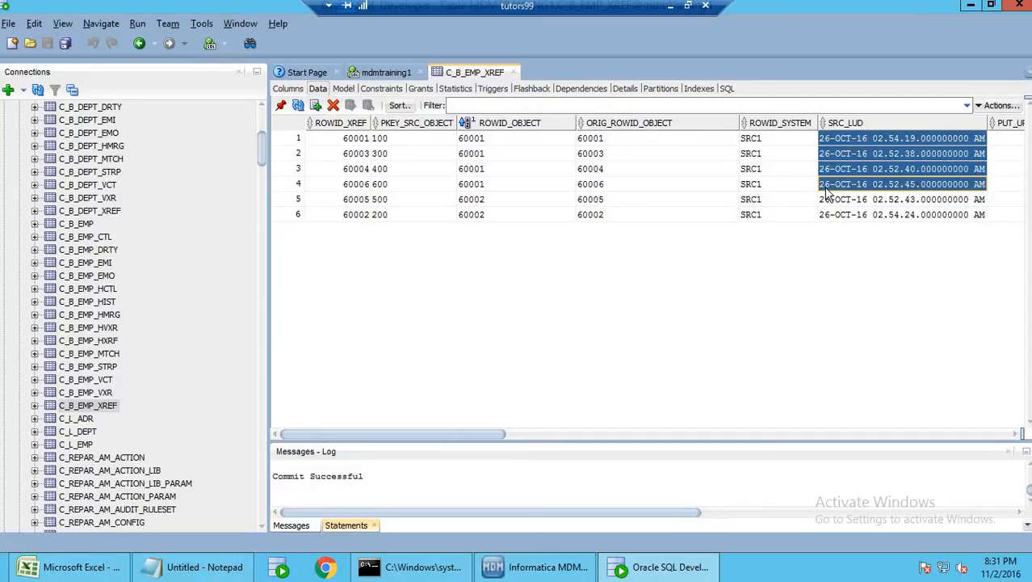
Compare ROWID_OBJECT with ORIG_ROWID_OBJECT for the cross-reference rows of original records 60006 and 60001
{"action": "left_click", "coordinate": [494, 187]}
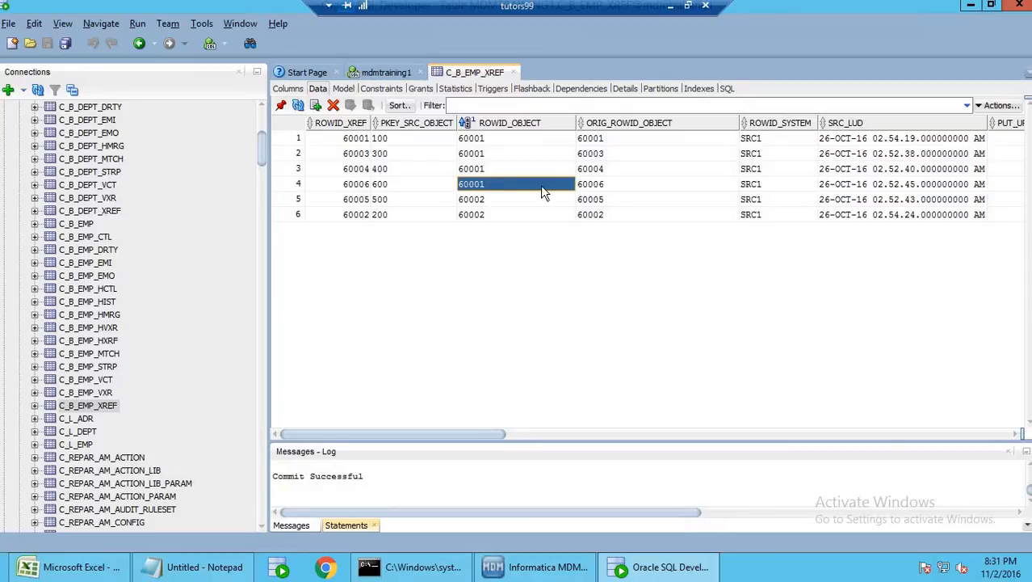
{"action": "left_click", "coordinate": [611, 187]}
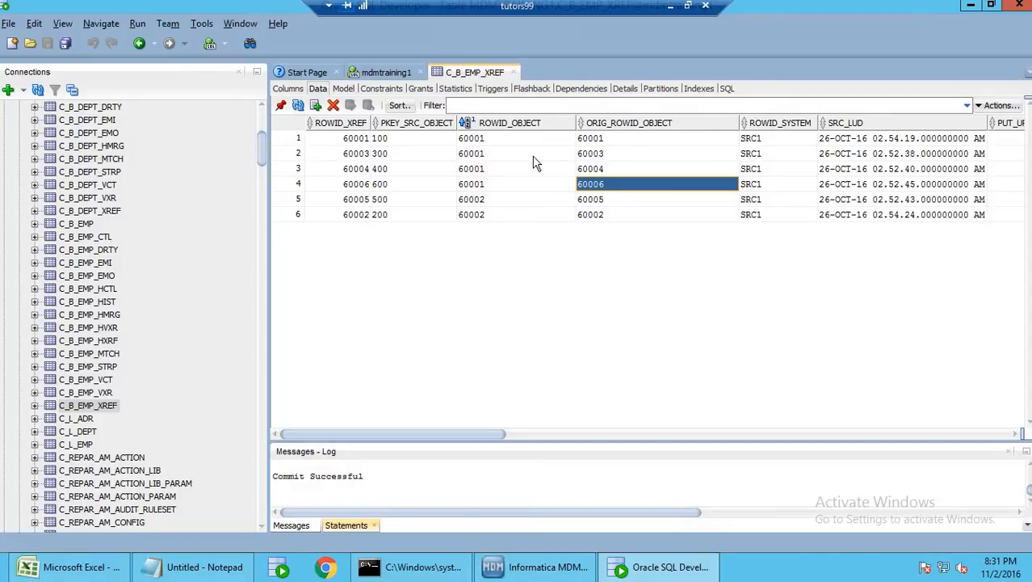
{"action": "left_click", "coordinate": [502, 139]}
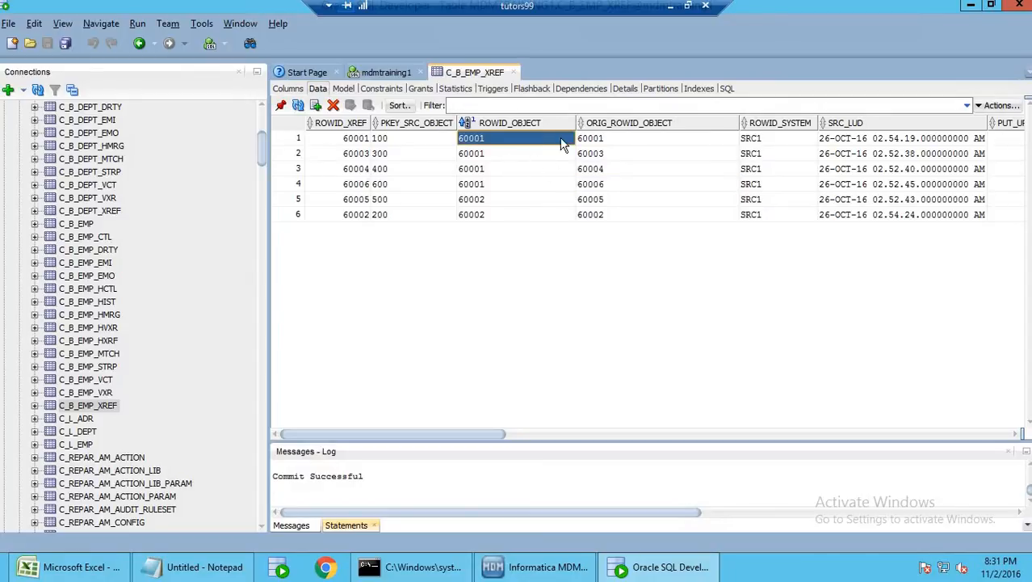
{"action": "left_click", "coordinate": [603, 138]}
{"action": "left_click", "coordinate": [539, 143], "text": "shift"}
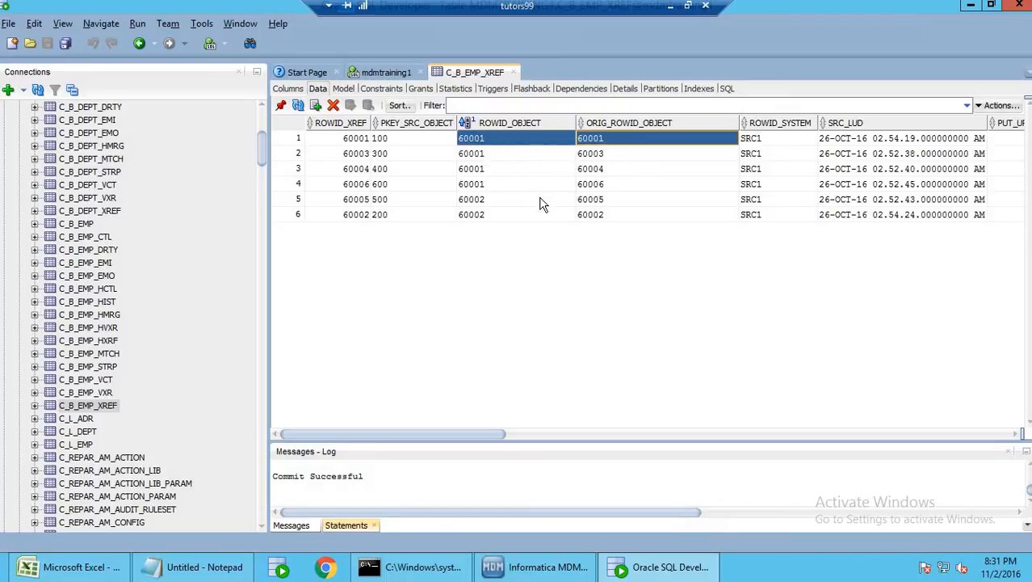
Highlight the row ID pair of original record 60003, and check the ORIG_ROWID_OBJECT value in the fourth cross-reference row
{"action": "left_click", "coordinate": [521, 155]}
{"action": "left_click", "coordinate": [592, 158], "text": "shift"}
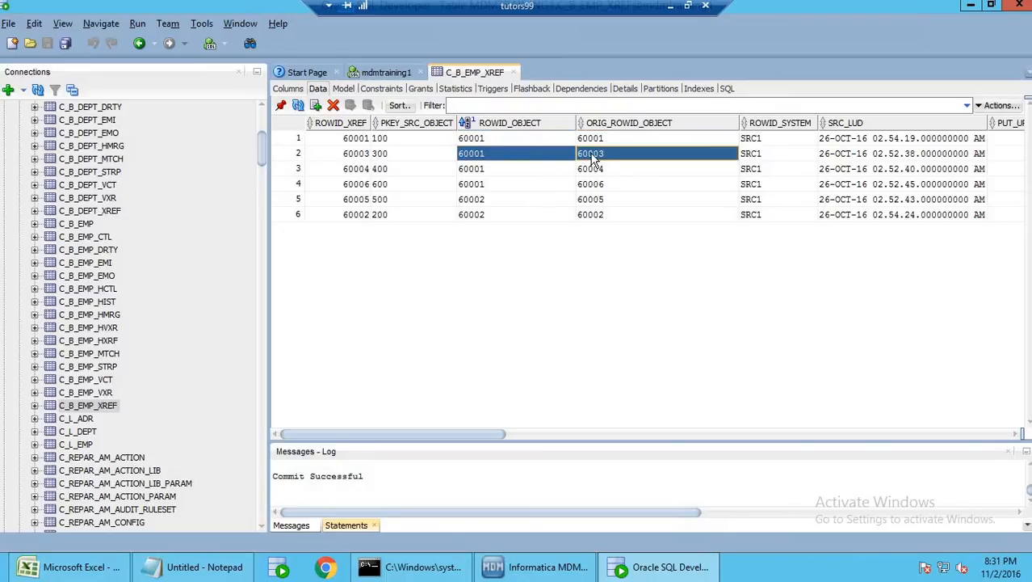
{"action": "left_click", "coordinate": [591, 157]}
{"action": "left_click", "coordinate": [593, 158]}
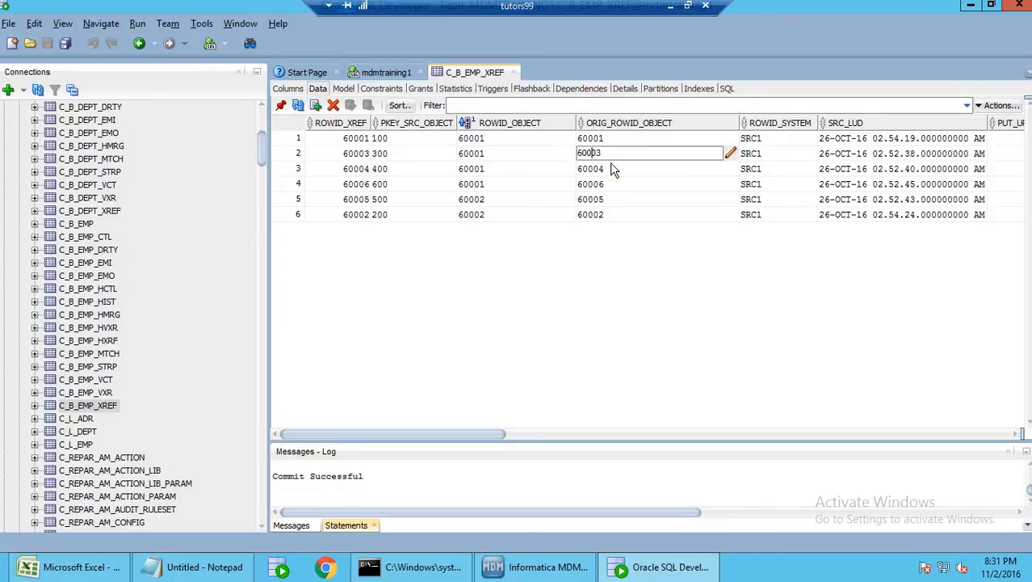
{"action": "left_click", "coordinate": [596, 184]}
Compare the SRC_LUD timestamps of original records 60001 and 60003 in the cross-reference table
{"action": "left_click_drag", "start_coordinate": [638, 145], "coordinate": [898, 159]}
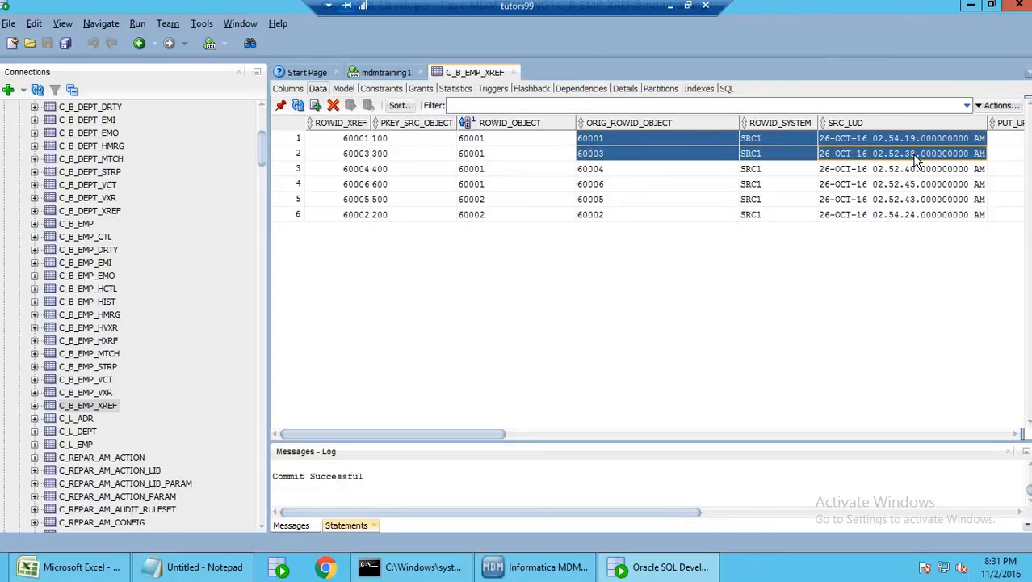
{"action": "left_click", "coordinate": [918, 160]}
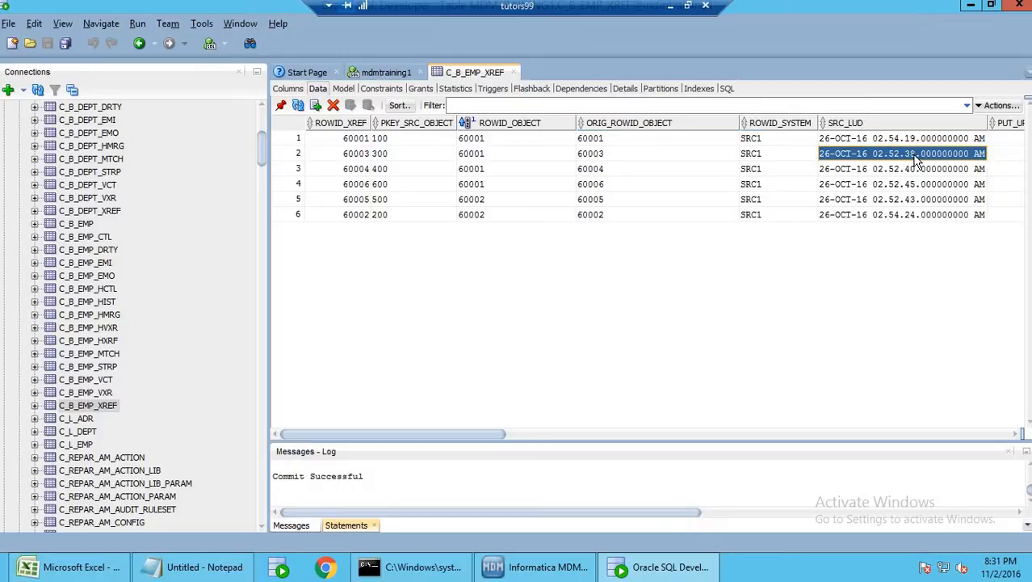
{"action": "left_click", "coordinate": [611, 151]}
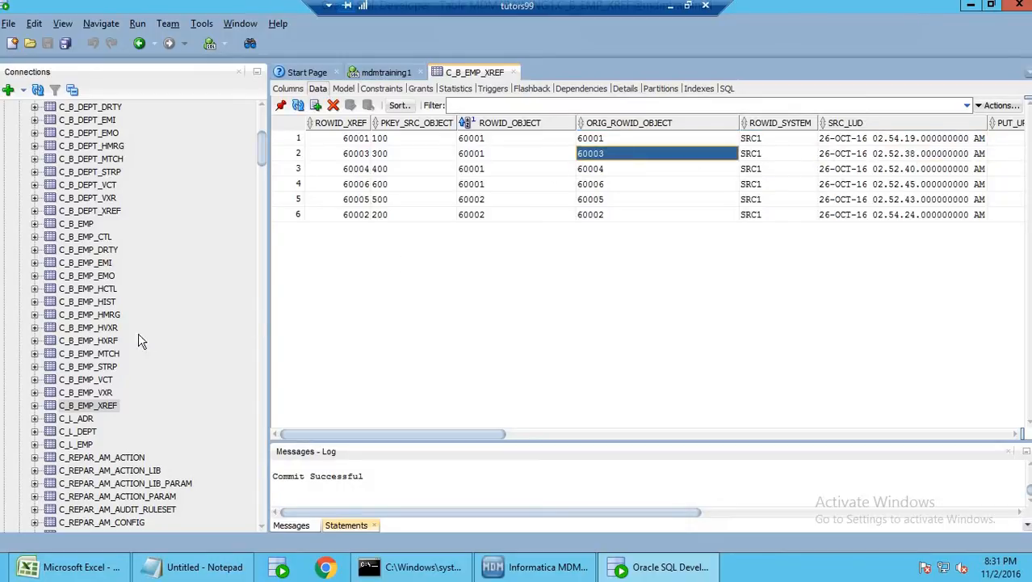
Open the C_B_EMP_HMRG merge history table and compare SRC_ROWID_OBJECT with TGT_ROWID_OBJECT for the merge of record 60003
{"action": "left_click", "coordinate": [113, 315]}
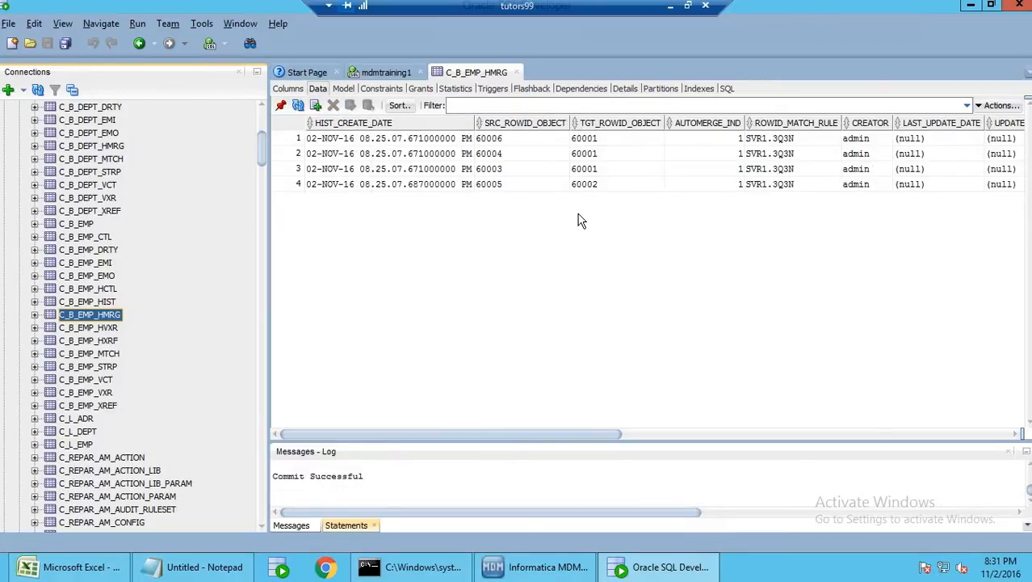
{"action": "left_click", "coordinate": [597, 171]}
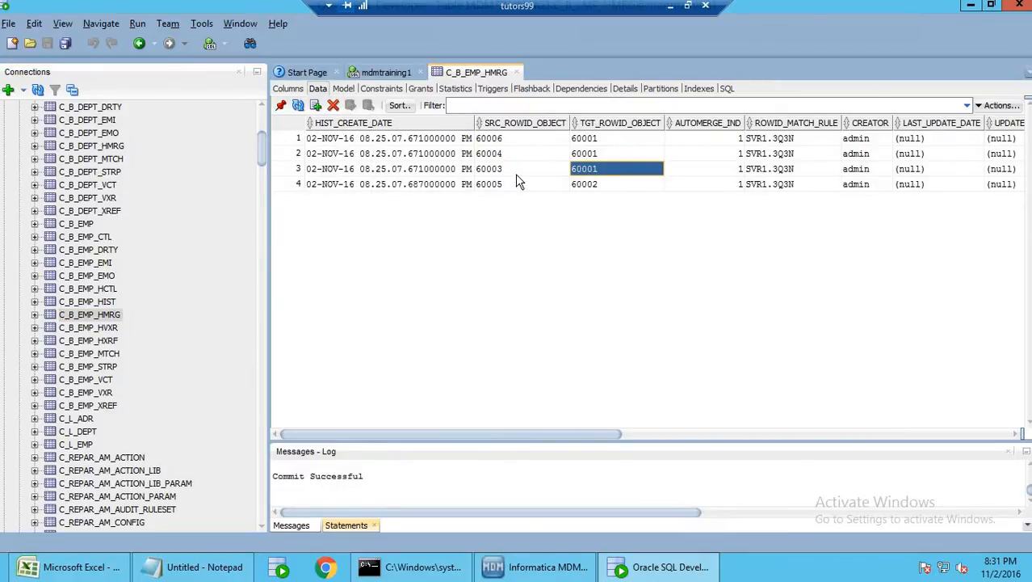
{"action": "left_click", "coordinate": [516, 172]}
{"action": "left_click", "coordinate": [606, 172]}
{"action": "left_click", "coordinate": [529, 172]}
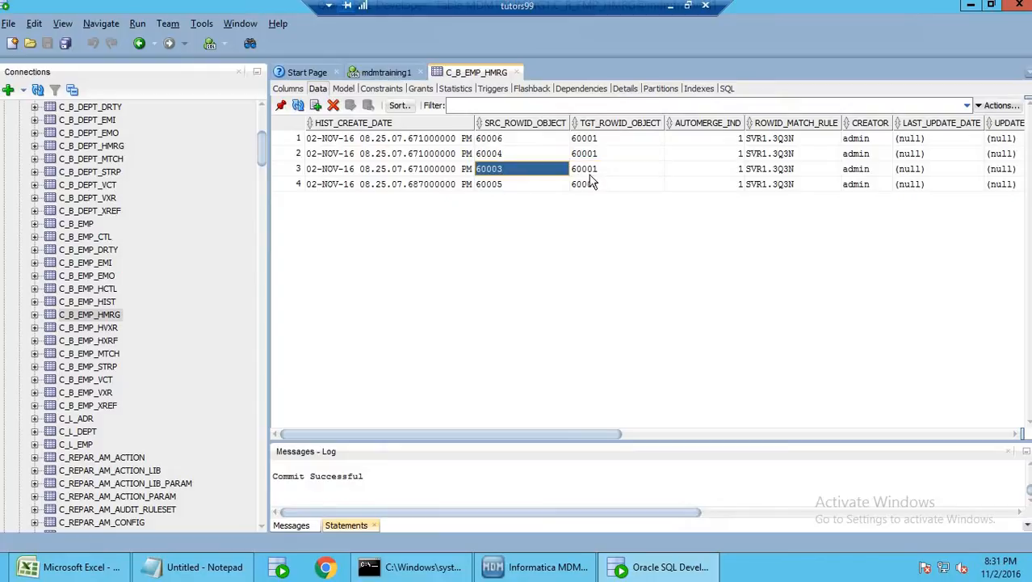
{"action": "left_click", "coordinate": [600, 175]}
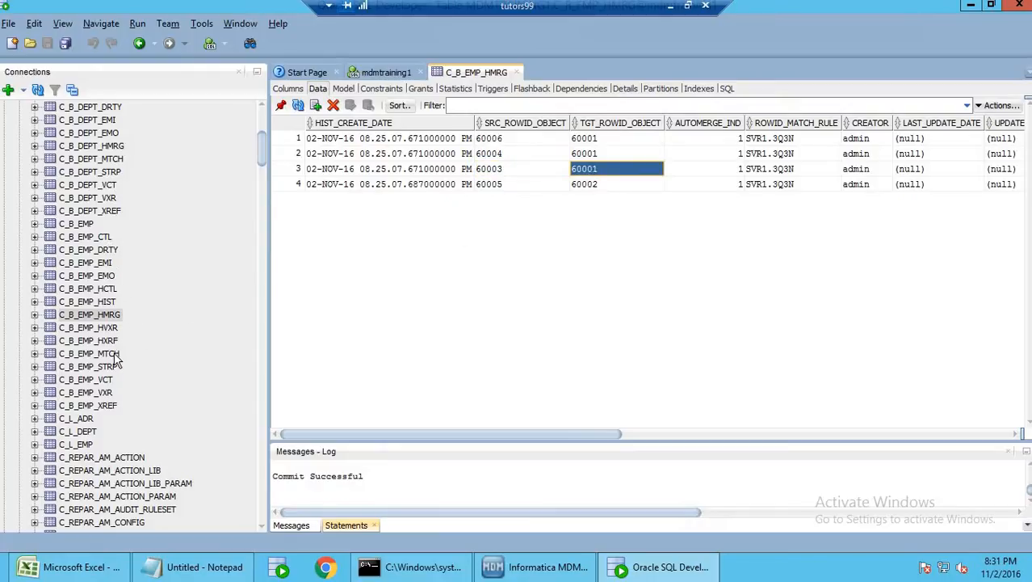
Reopen the C_B_EMP_XREF table and compare the original row IDs and SRC_LUD timestamps of the first two rows
{"action": "left_click", "coordinate": [111, 406]}
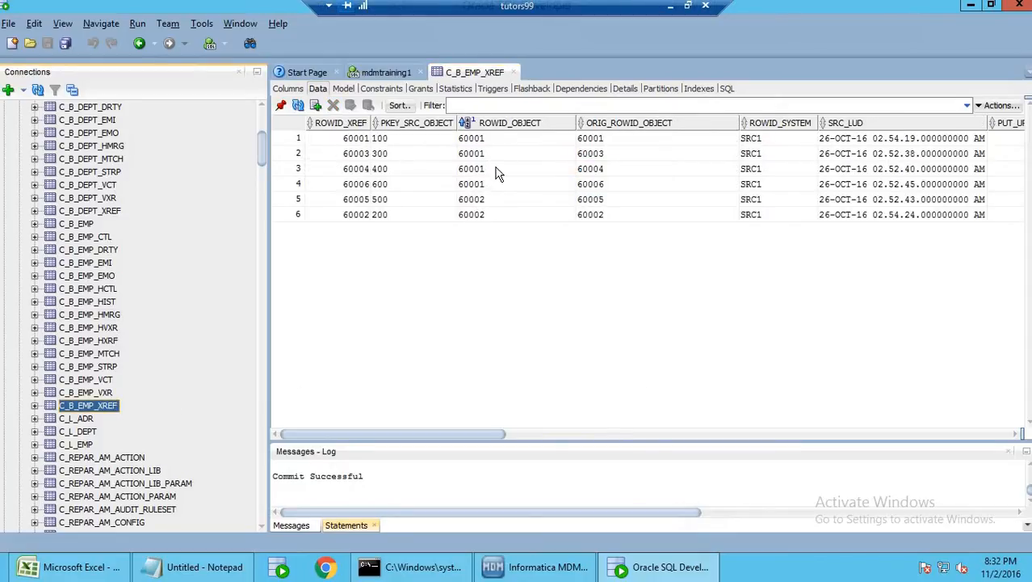
{"action": "left_click", "coordinate": [497, 173]}
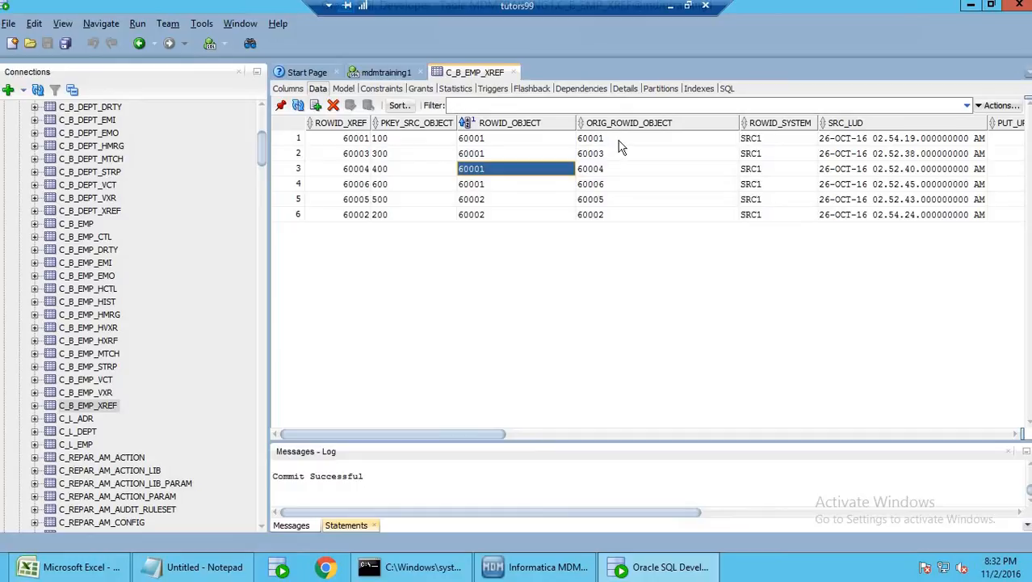
{"action": "left_click_drag", "start_coordinate": [618, 143], "coordinate": [842, 161]}
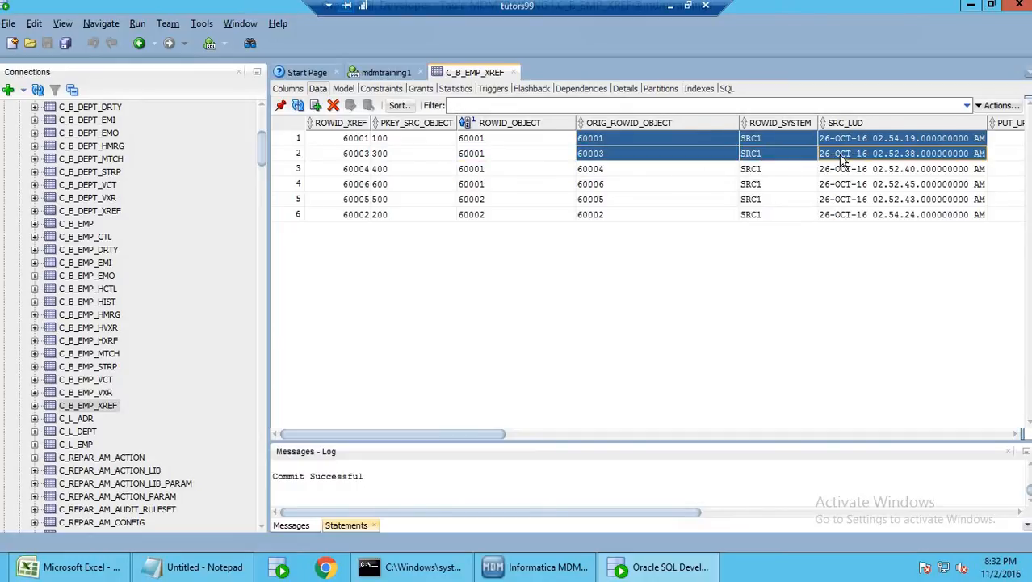
{"action": "left_click", "coordinate": [910, 161]}
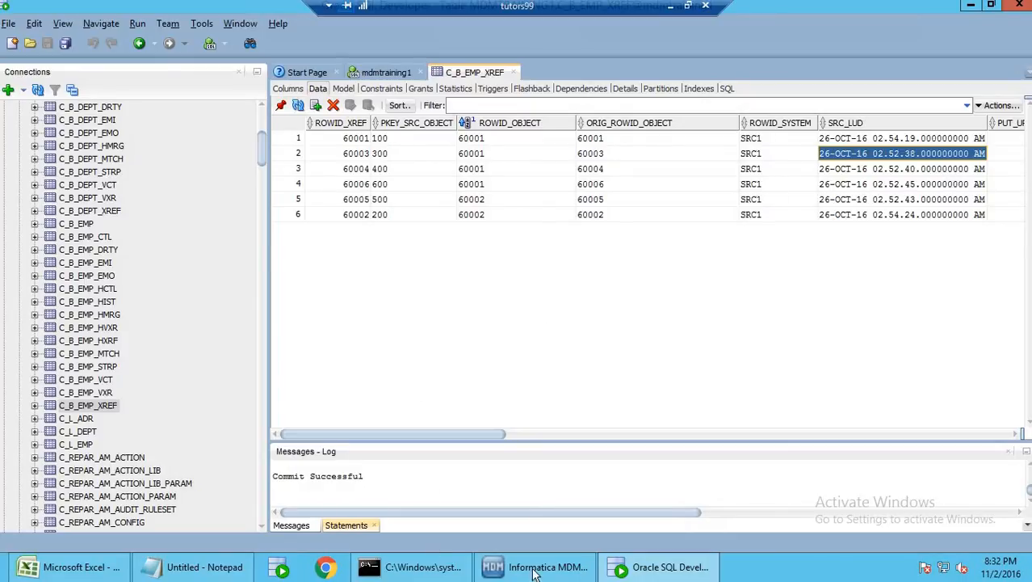
Check the SRC_LUD timestamp of original record 60006 against the other three cross-reference rows of its merge group
{"action": "mouse_move", "coordinate": [535, 572]}
{"action": "left_click", "coordinate": [873, 189]}
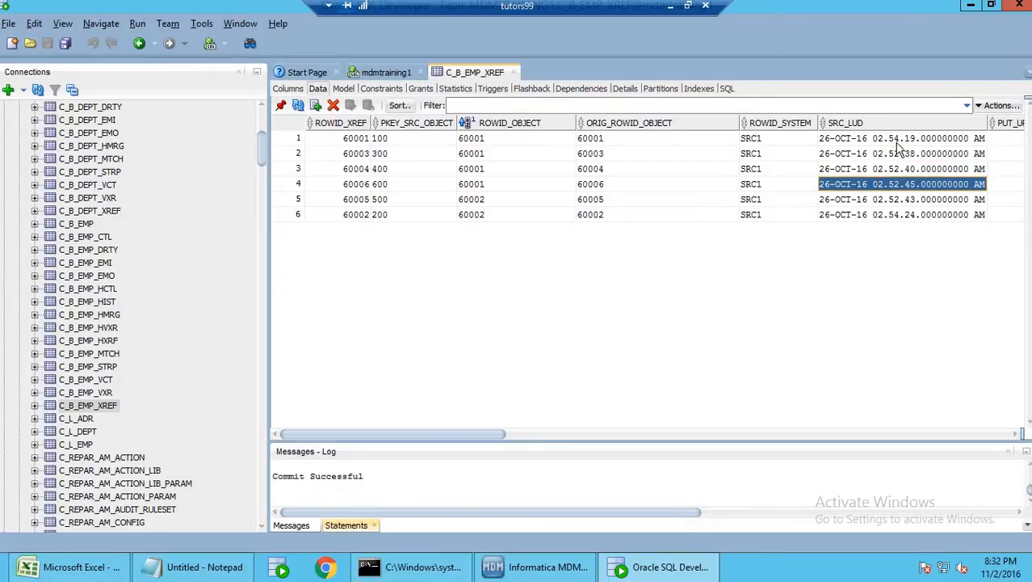
{"action": "left_click_drag", "start_coordinate": [899, 142], "coordinate": [906, 188]}
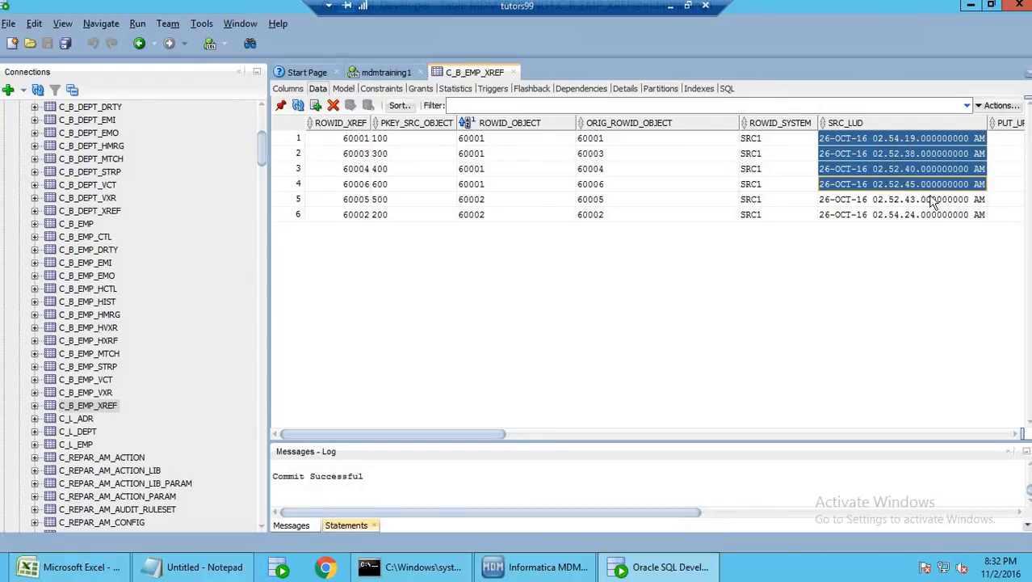
{"action": "left_click", "coordinate": [902, 185]}
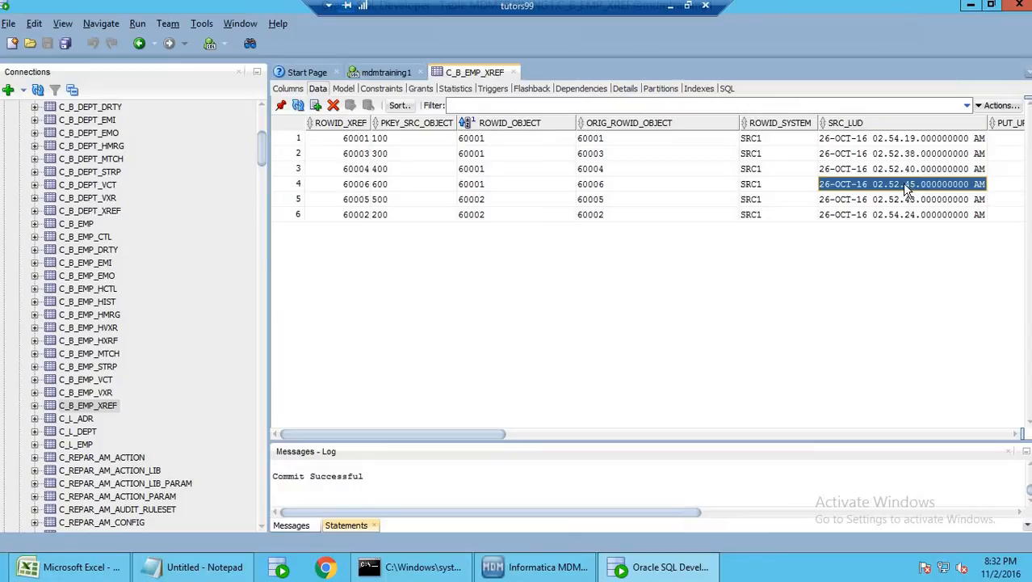
{"action": "left_click", "coordinate": [626, 187]}
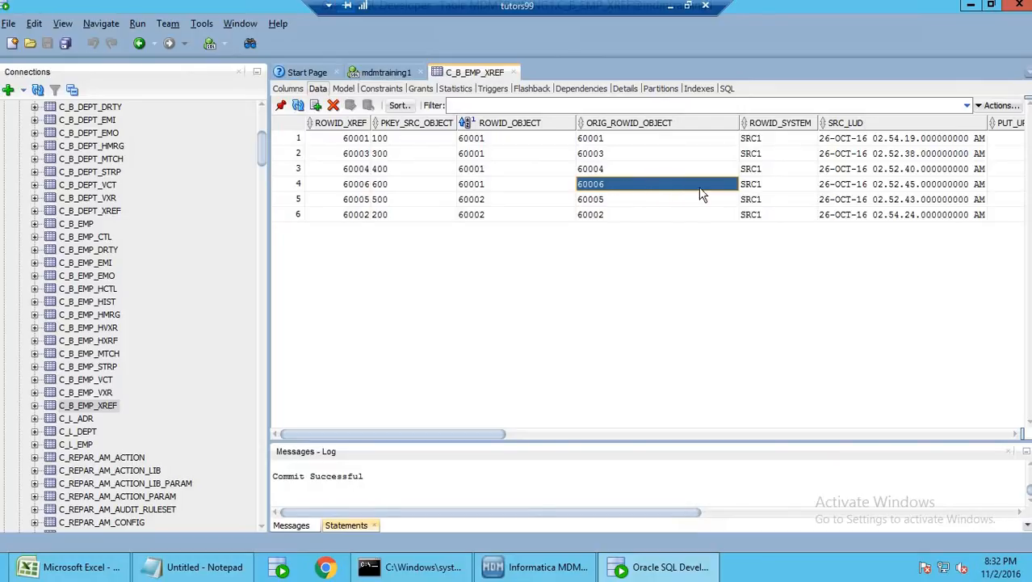
{"action": "left_click", "coordinate": [874, 189]}
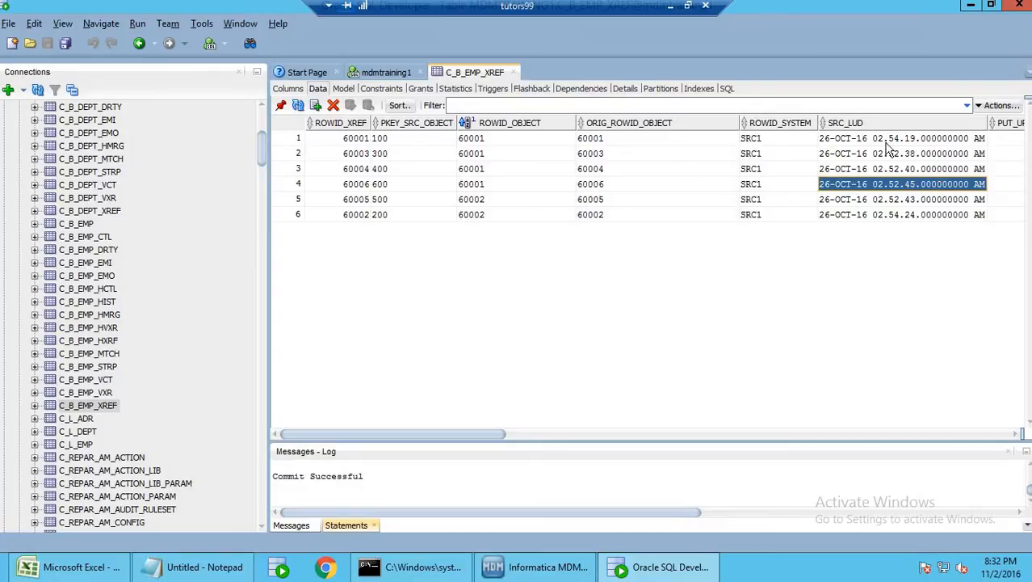
{"action": "left_click_drag", "start_coordinate": [890, 139], "coordinate": [898, 185]}
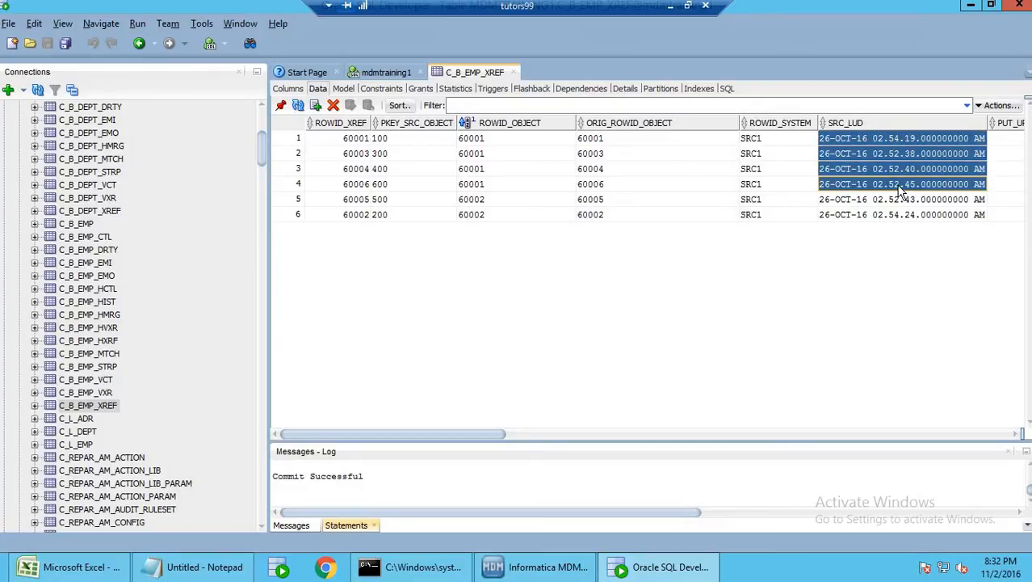
Compare the first and fourth SRC_LUD timestamps, and match original record 60001 with the group's ROWID_OBJECT values
{"action": "left_click", "coordinate": [897, 139]}
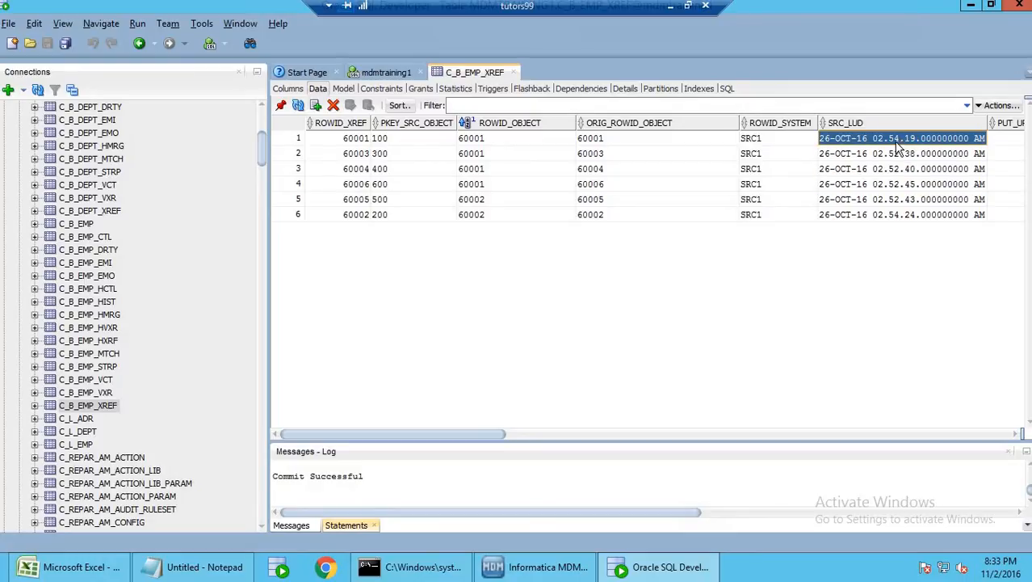
{"action": "left_click", "coordinate": [897, 184]}
{"action": "left_click_drag", "start_coordinate": [899, 167], "coordinate": [893, 142]}
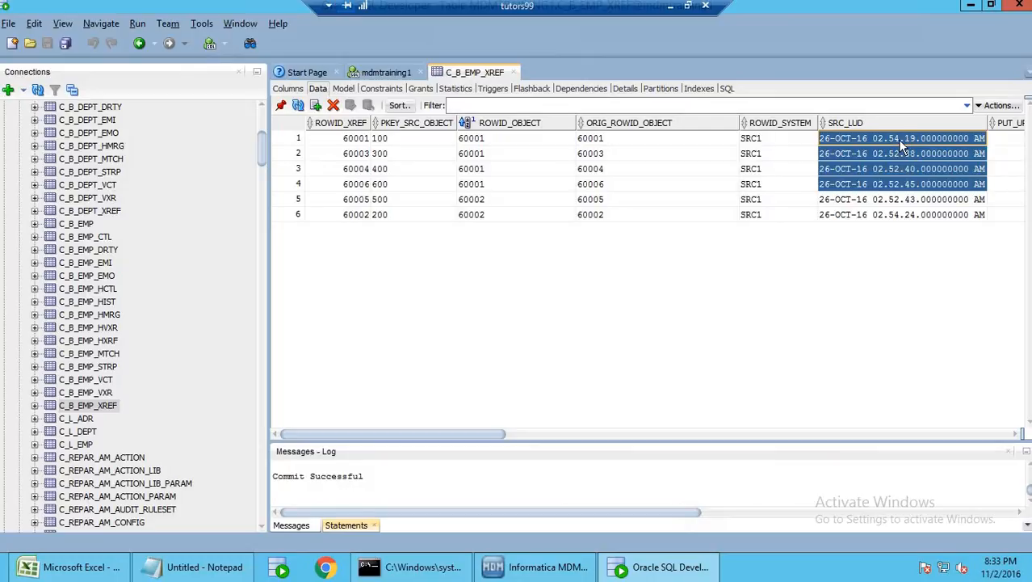
{"action": "left_click", "coordinate": [604, 141]}
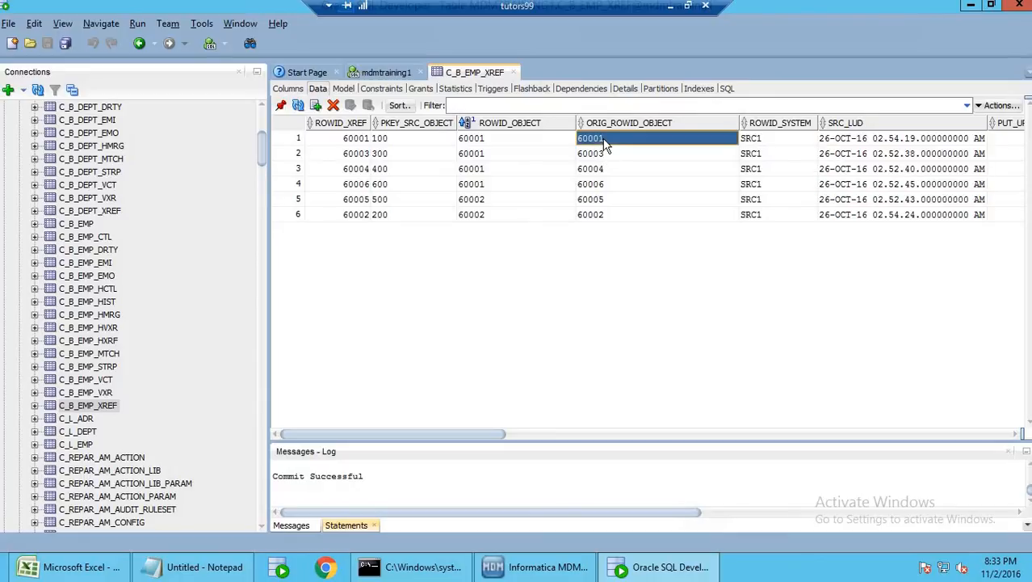
{"action": "left_click_drag", "start_coordinate": [505, 139], "coordinate": [505, 187]}
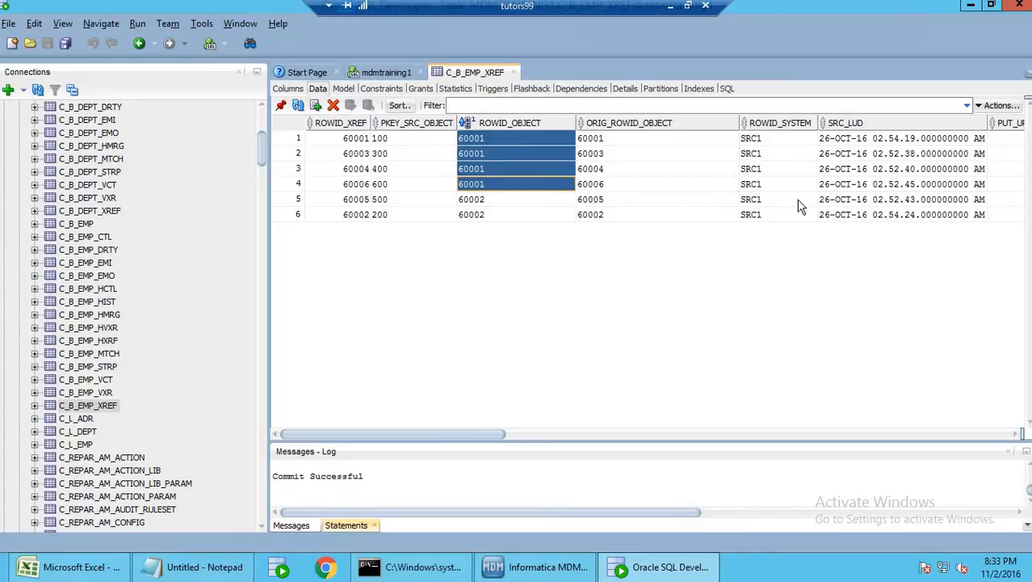
Compare the SRC_LUD timestamps of original records 60006, 60004 and 60001 in the cross-reference table
{"action": "left_click", "coordinate": [889, 186]}
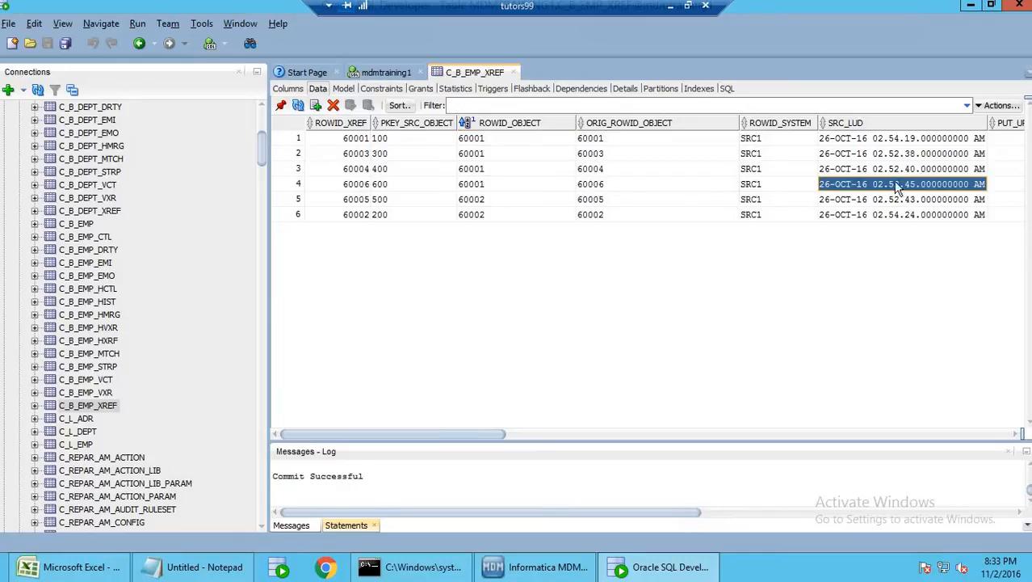
{"action": "left_click", "coordinate": [895, 141]}
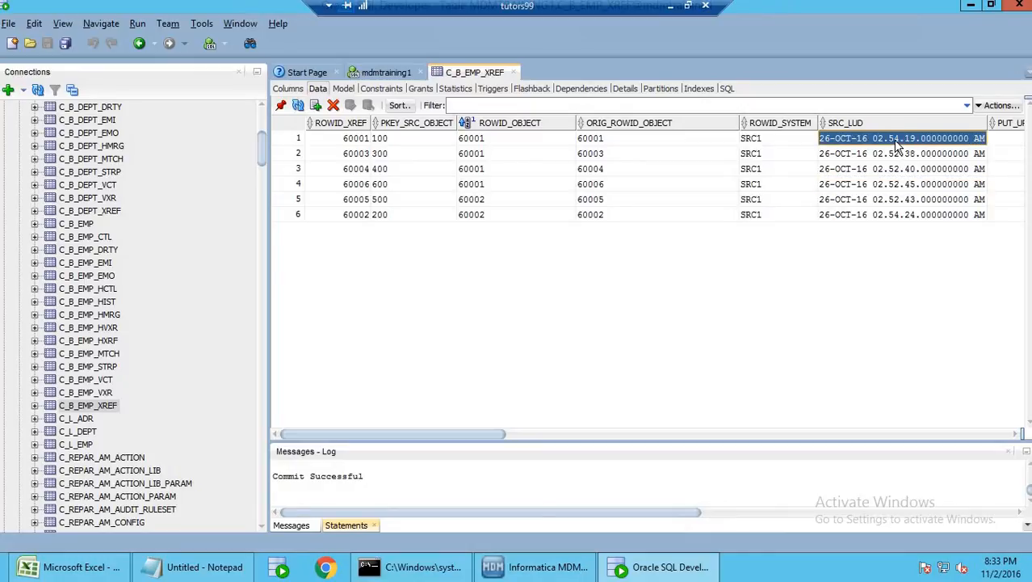
{"action": "left_click", "coordinate": [889, 186]}
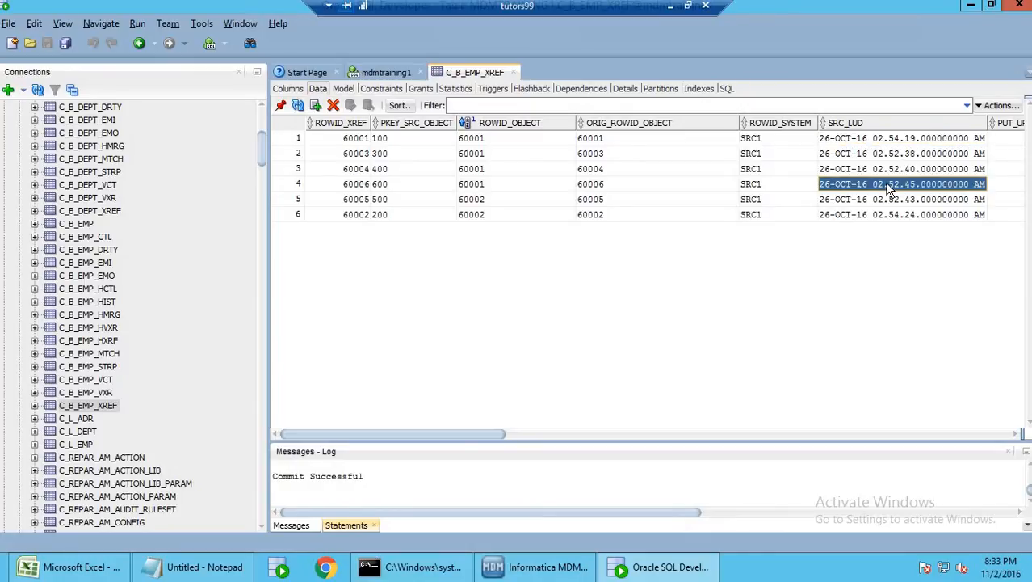
{"action": "left_click", "coordinate": [899, 169]}
{"action": "left_click", "coordinate": [903, 185]}
{"action": "left_click_drag", "start_coordinate": [898, 168], "coordinate": [895, 142]}
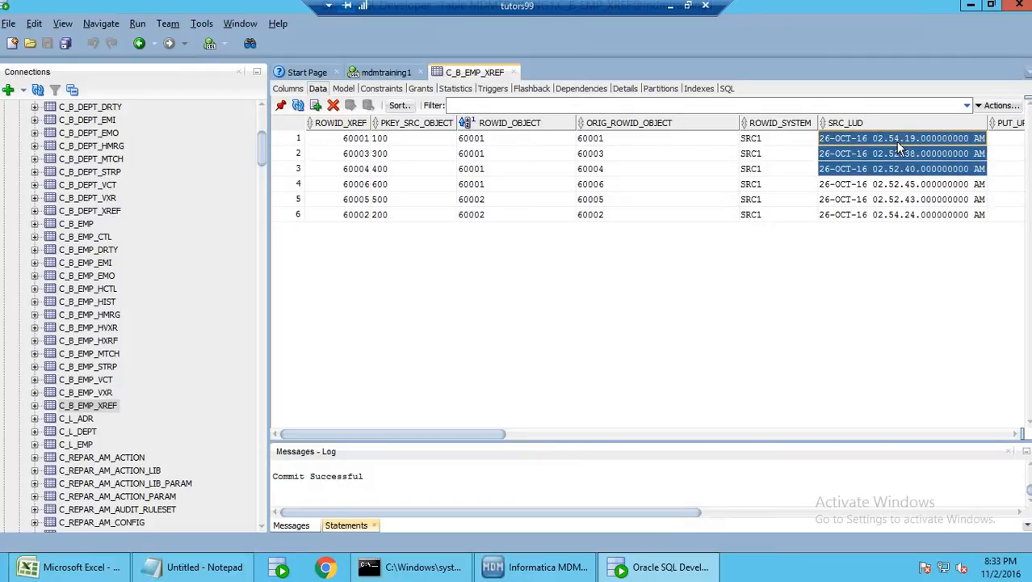
Trace the first row's SRC_LUD timestamp to its ORIG_ROWID_OBJECT and to the ROWID_OBJECT shared by the first four rows
{"action": "left_click", "coordinate": [897, 143]}
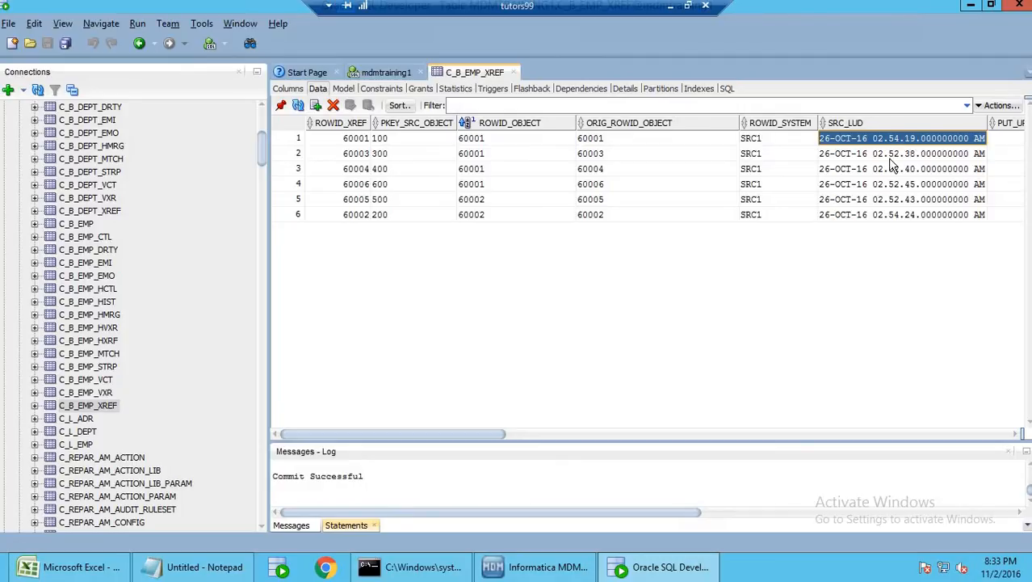
{"action": "left_click_drag", "start_coordinate": [892, 185], "coordinate": [891, 144]}
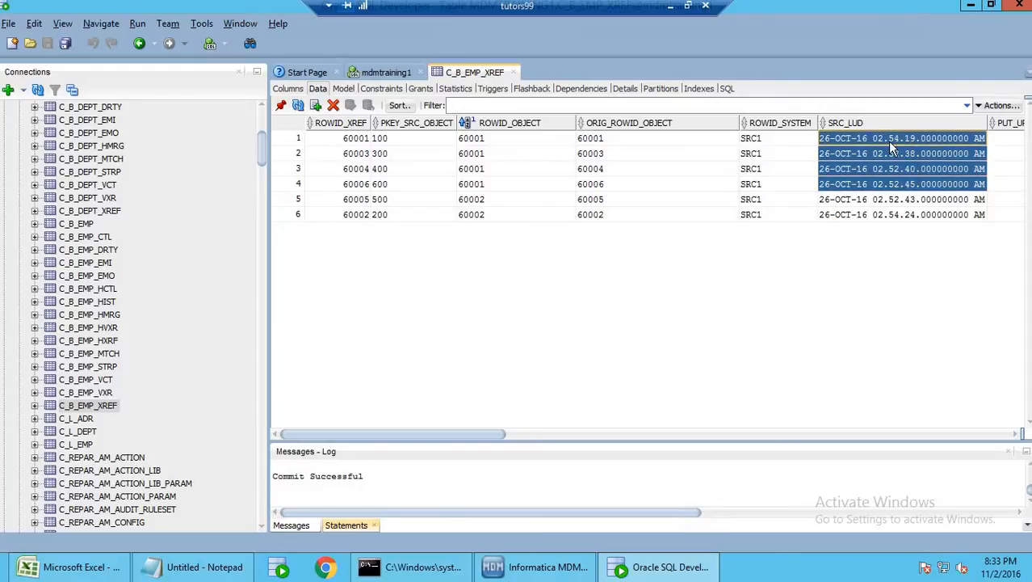
{"action": "left_click", "coordinate": [888, 140]}
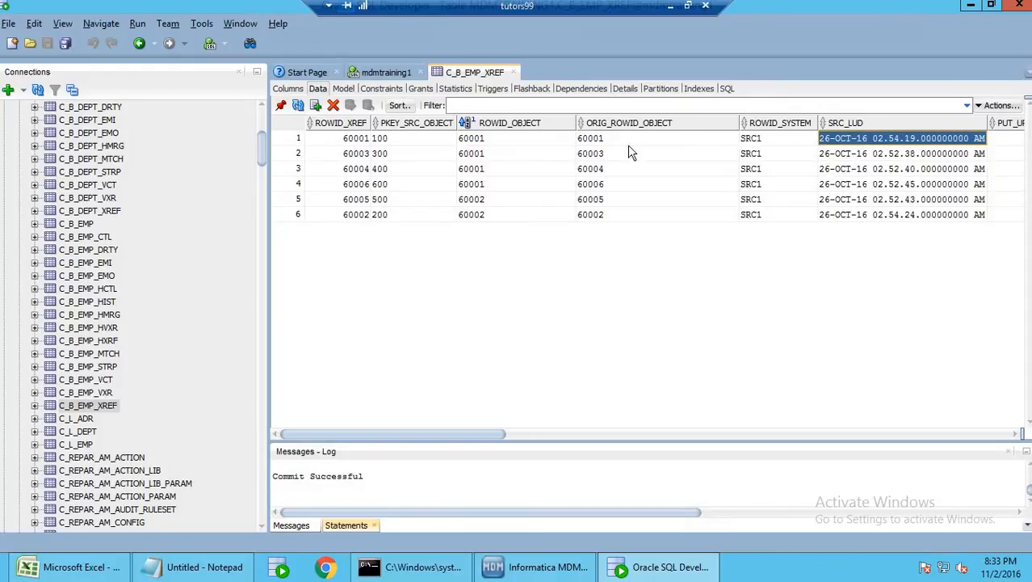
{"action": "left_click", "coordinate": [613, 140]}
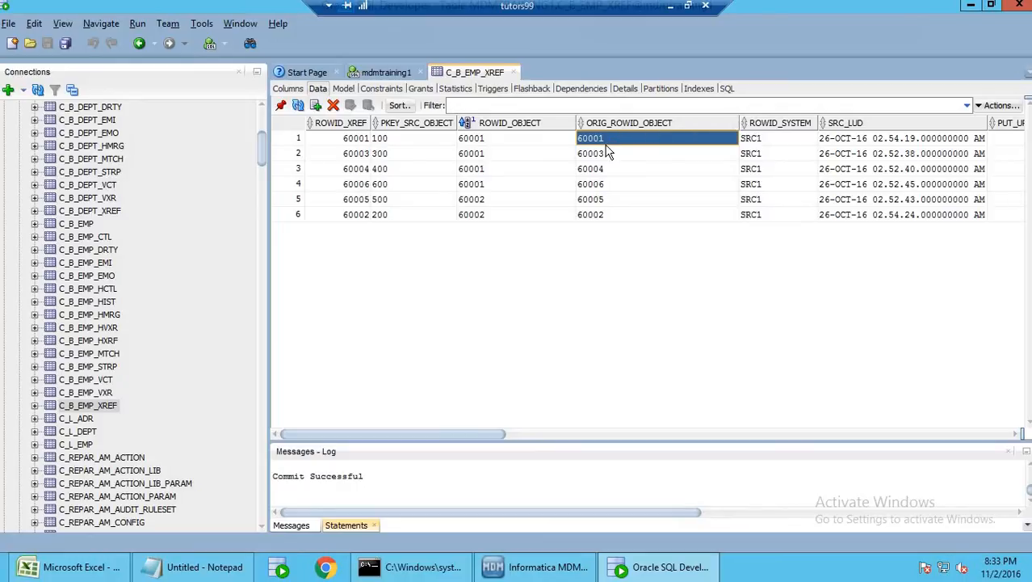
{"action": "left_click_drag", "start_coordinate": [476, 142], "coordinate": [509, 186]}
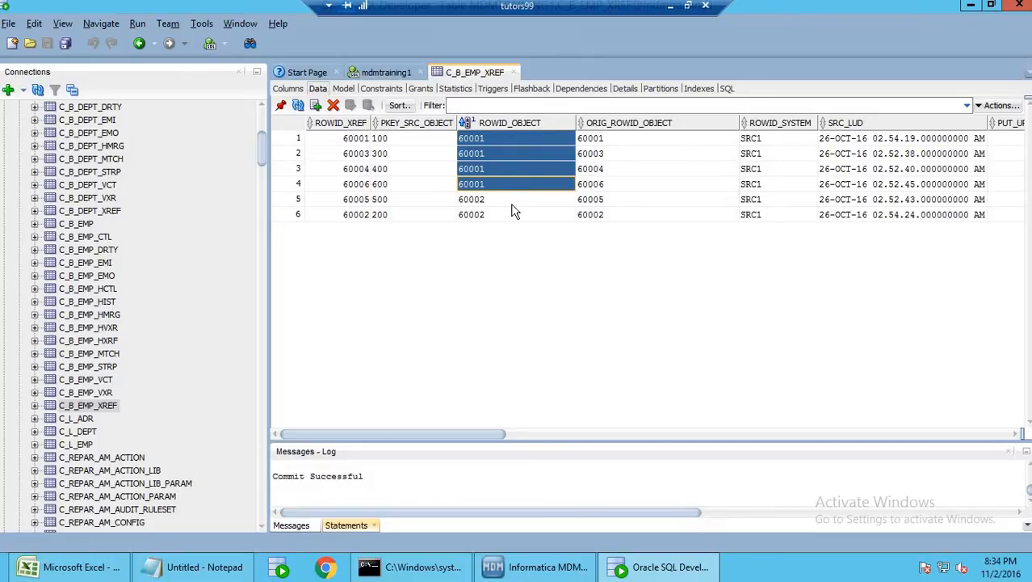
Compare the SRC_LUD timestamps of original records 60005 and 60002 in the last two cross-reference rows
{"action": "left_click", "coordinate": [513, 200]}
{"action": "left_click_drag", "start_coordinate": [604, 204], "coordinate": [863, 225]}
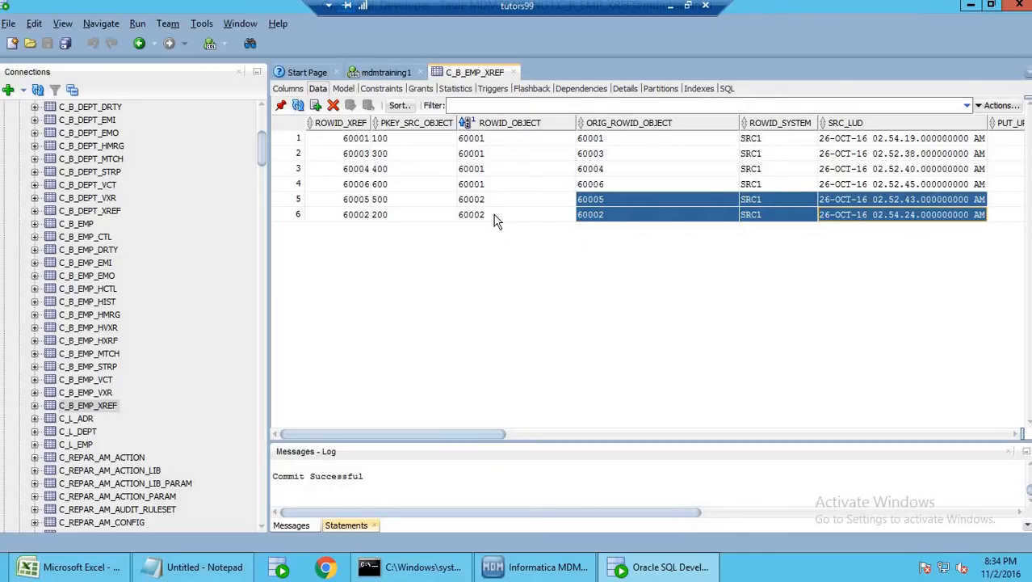
{"action": "left_click", "coordinate": [904, 217]}
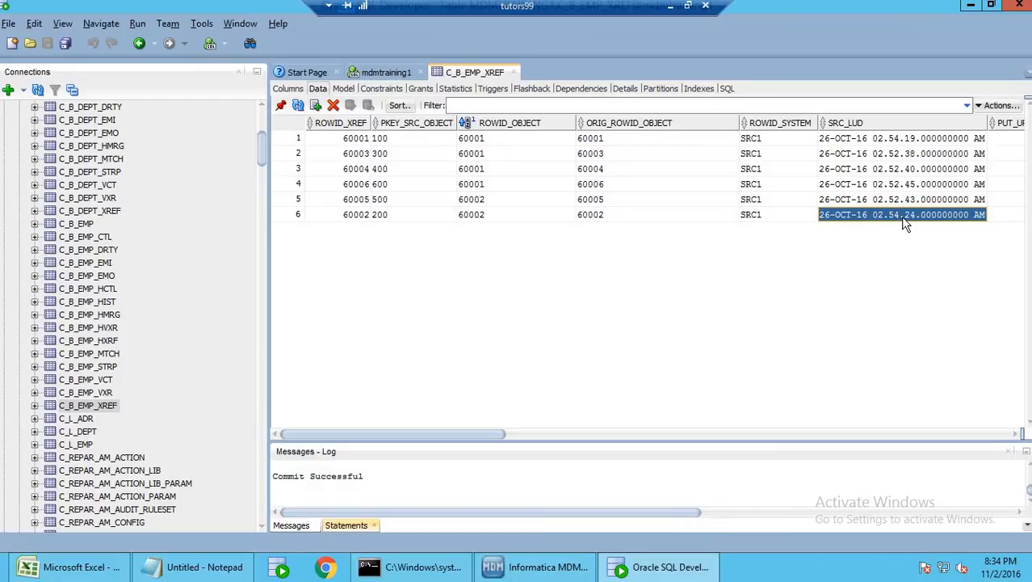
{"action": "left_click", "coordinate": [900, 200]}
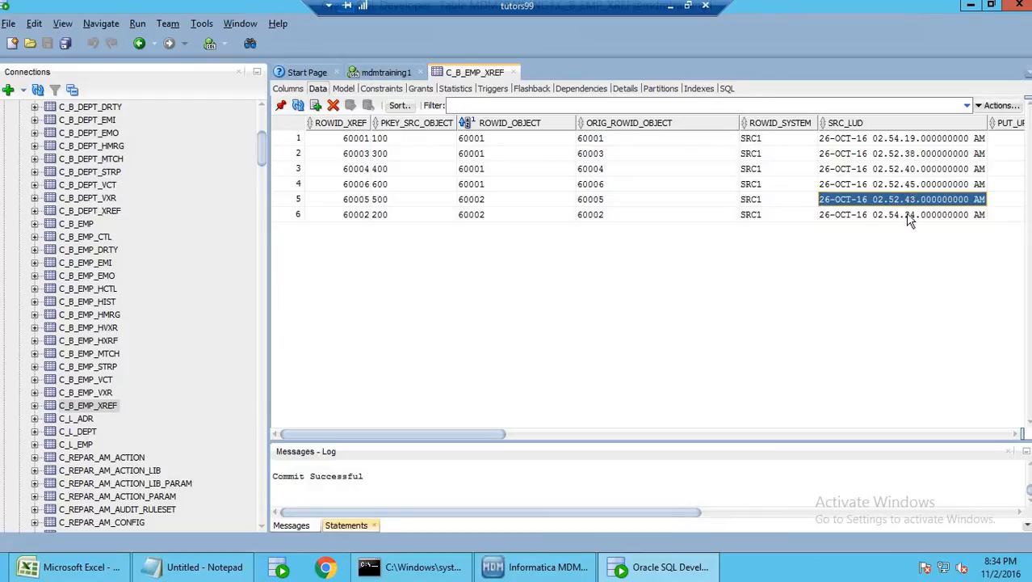
{"action": "left_click", "coordinate": [899, 215]}
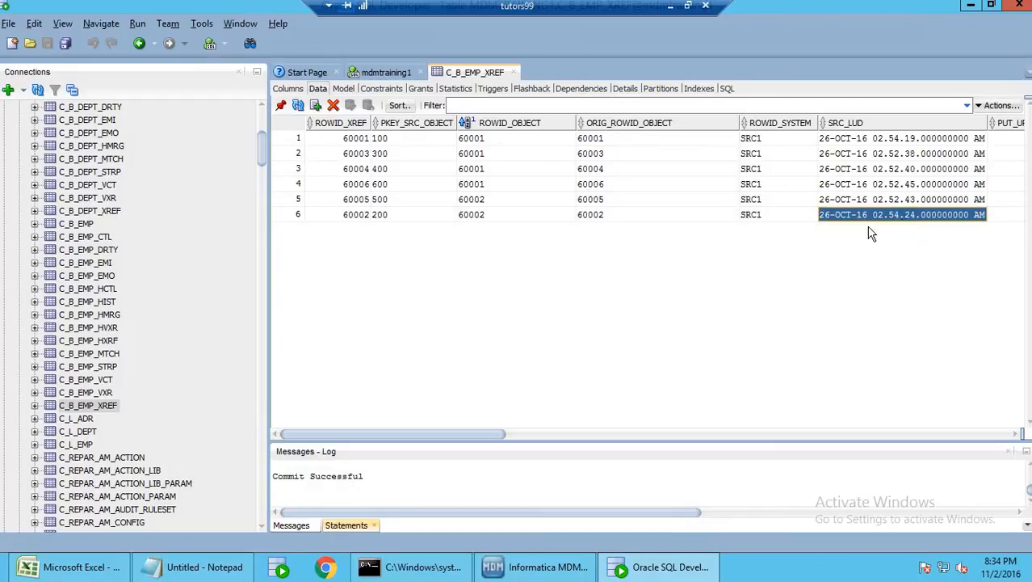
Compare ORIG_ROWID_OBJECT with ROWID_OBJECT in the last two cross-reference rows to identify their surviving record
{"action": "left_click", "coordinate": [600, 217]}
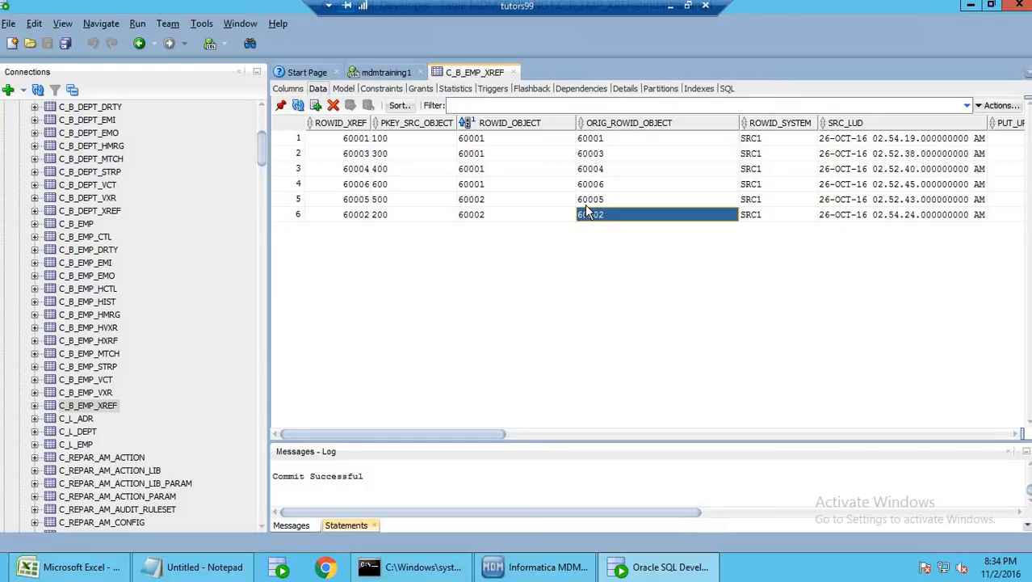
{"action": "left_click", "coordinate": [593, 200]}
{"action": "left_click", "coordinate": [595, 213]}
{"action": "left_click_drag", "start_coordinate": [502, 202], "coordinate": [503, 217]}
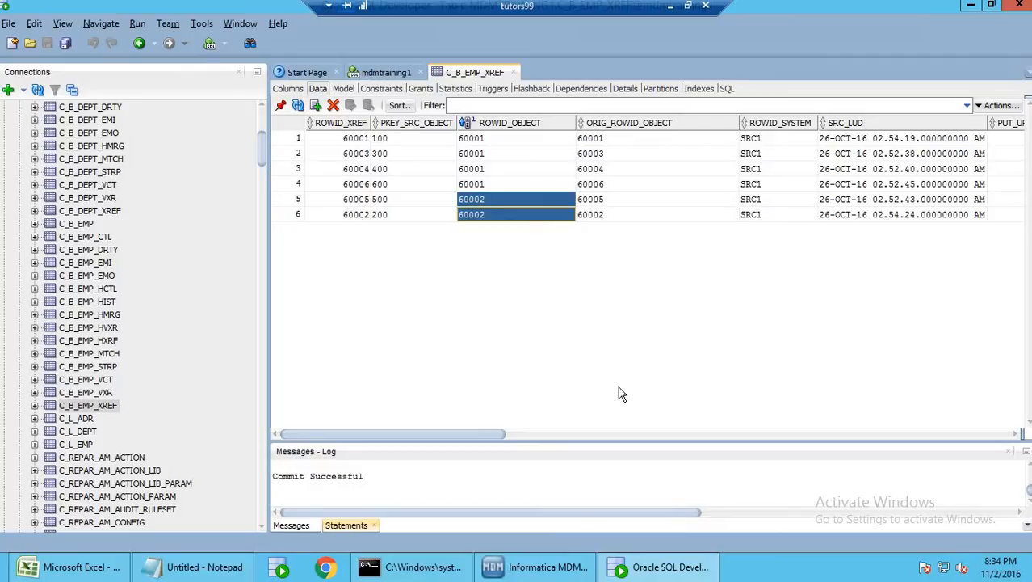
{"action": "left_click", "coordinate": [543, 567]}
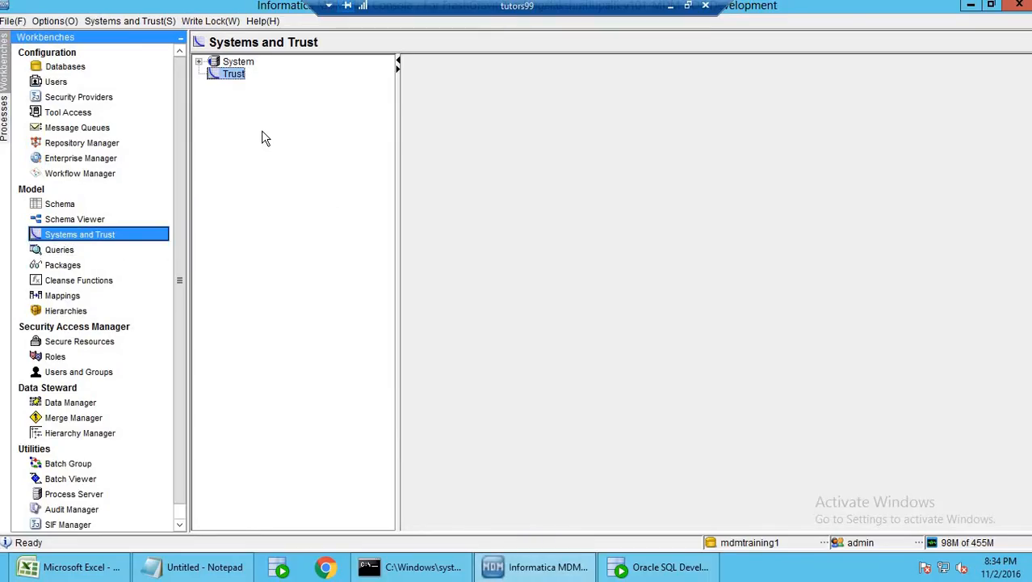
{"action": "left_click", "coordinate": [658, 567]}
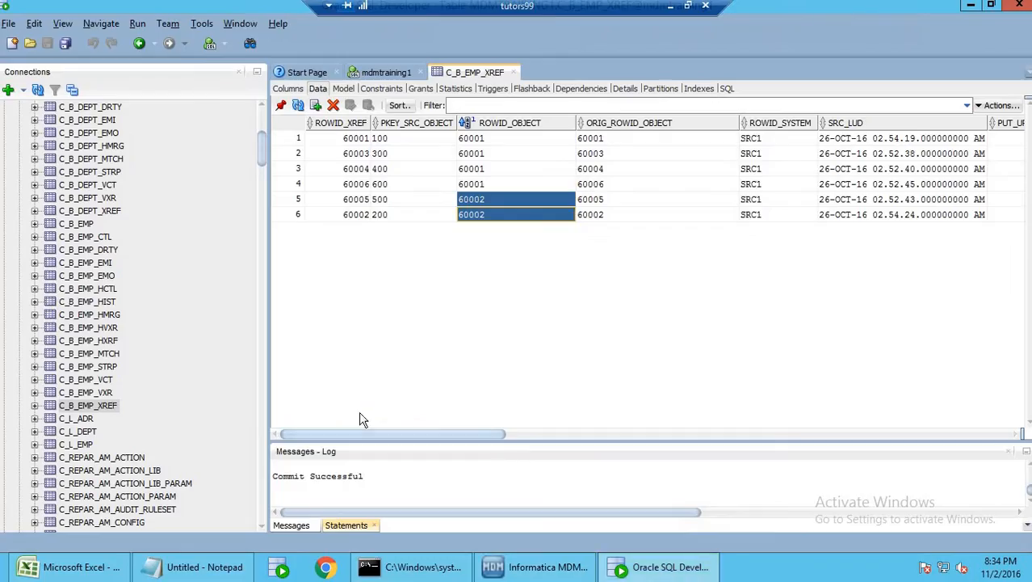
Open the C_B_EMP_HMRG merge history table and compare SRC_ROWID_OBJECT with TGT_ROWID_OBJECT in the last row
{"action": "left_click", "coordinate": [106, 317]}
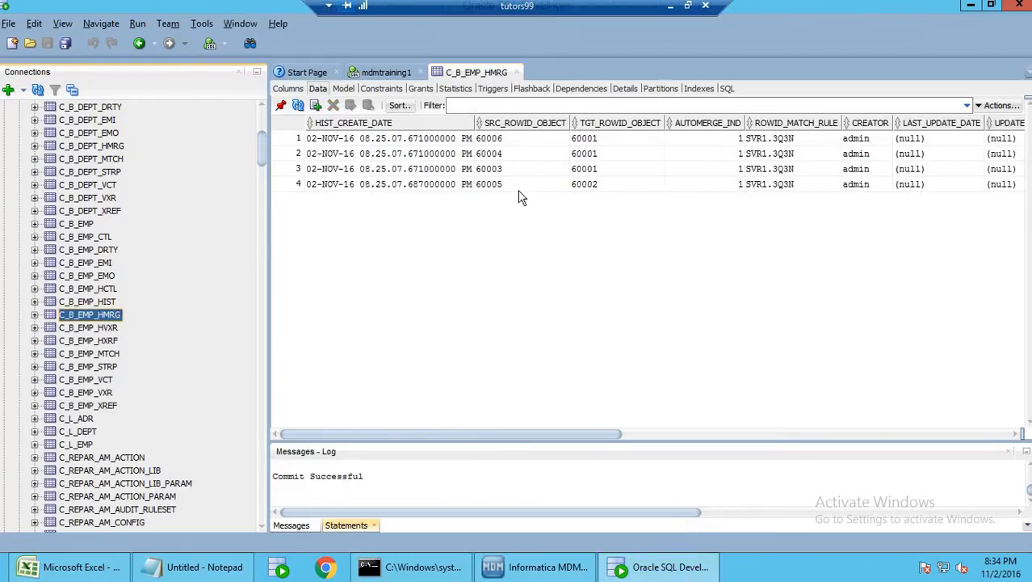
{"action": "left_click", "coordinate": [556, 188]}
{"action": "left_click", "coordinate": [594, 187]}
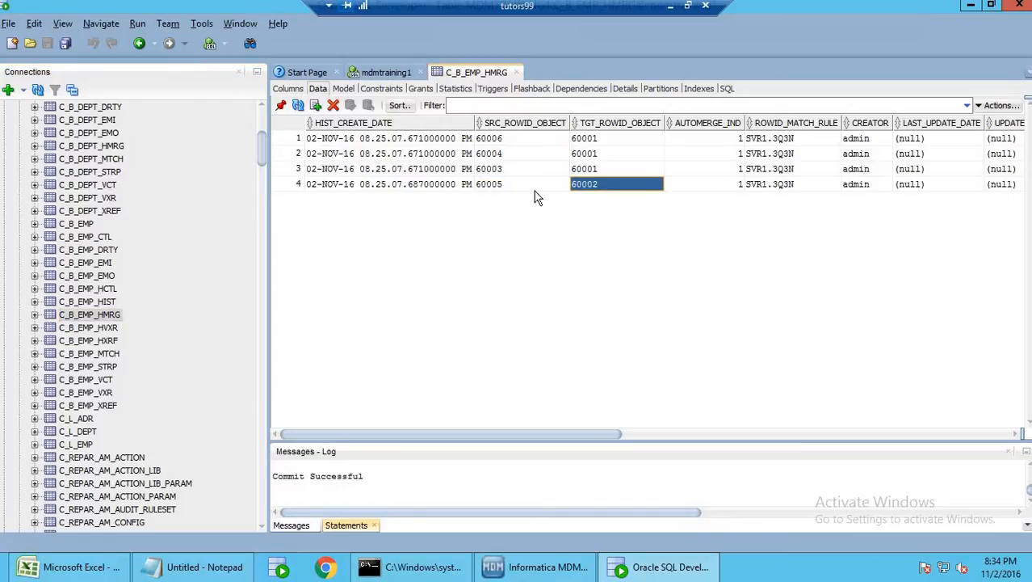
{"action": "left_click", "coordinate": [537, 187]}
{"action": "left_click", "coordinate": [588, 187]}
{"action": "left_click", "coordinate": [551, 188]}
{"action": "left_click", "coordinate": [585, 188]}
{"action": "left_click", "coordinate": [544, 188]}
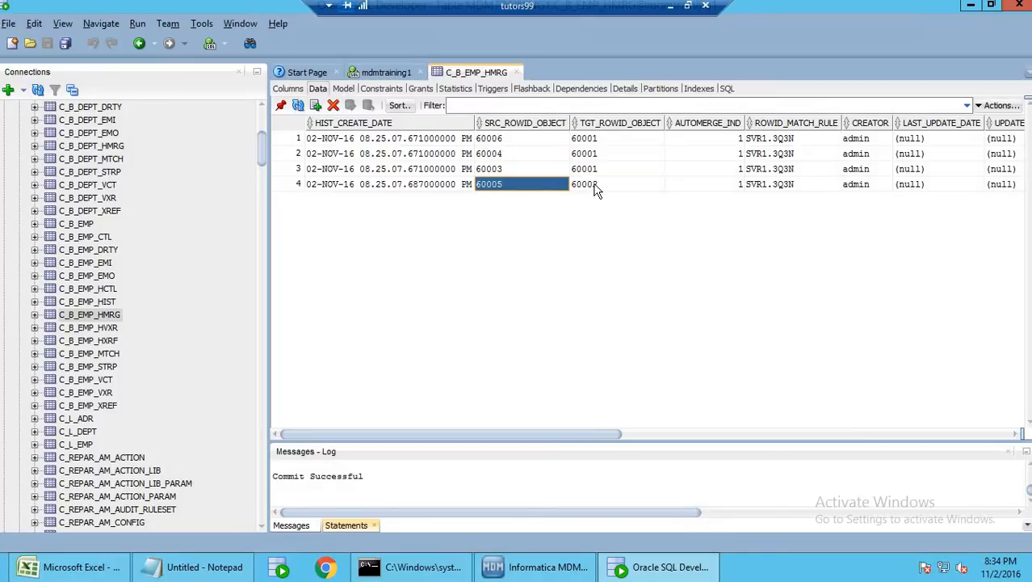
{"action": "left_click", "coordinate": [597, 188]}
Reopen the C_B_EMP_XREF table and compare ROWID_OBJECT with ORIG_ROWID_OBJECT across the first four rows
{"action": "left_click", "coordinate": [108, 407]}
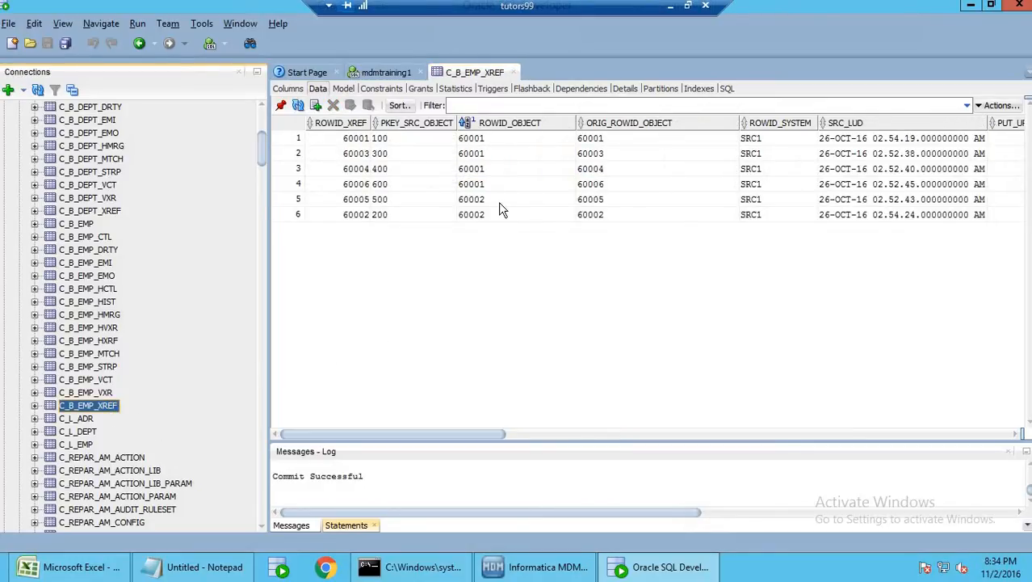
{"action": "left_click_drag", "start_coordinate": [494, 138], "coordinate": [595, 184]}
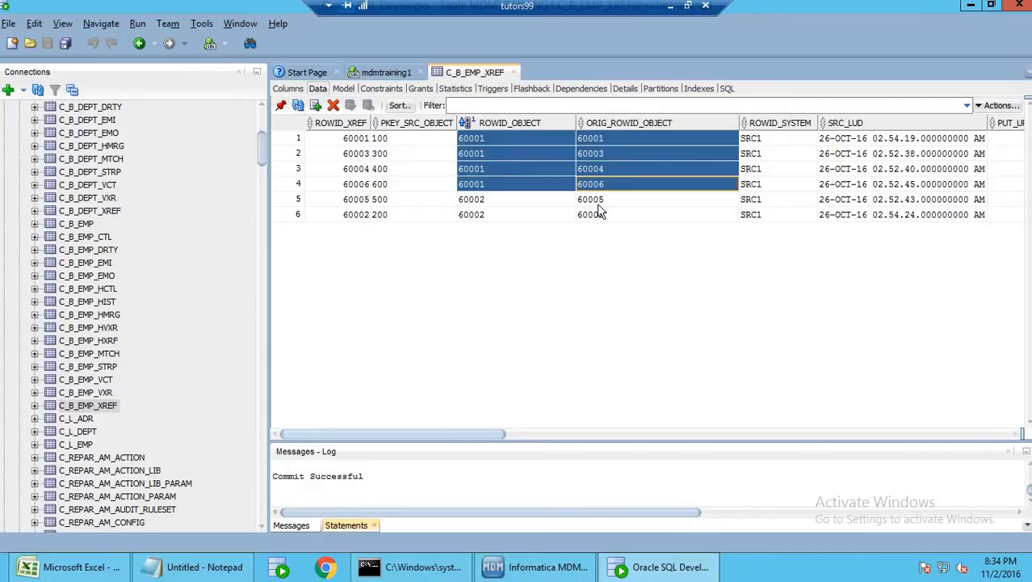
{"action": "left_click", "coordinate": [602, 141]}
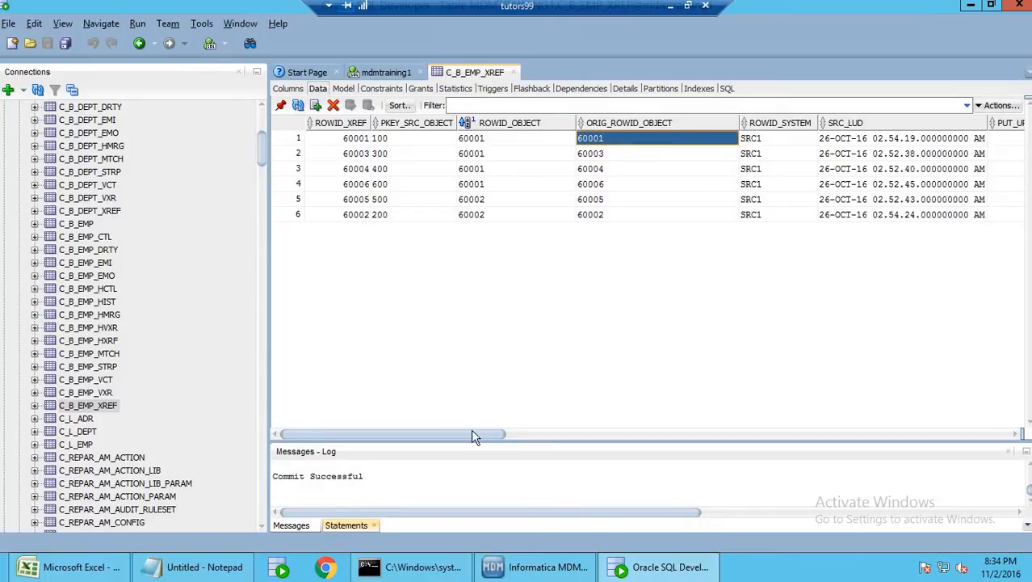
Examine the EMP_NAME, ADR_ID and S_ADR_ID values of the first cross-reference row
{"action": "left_click_drag", "start_coordinate": [587, 436], "coordinate": [978, 432]}
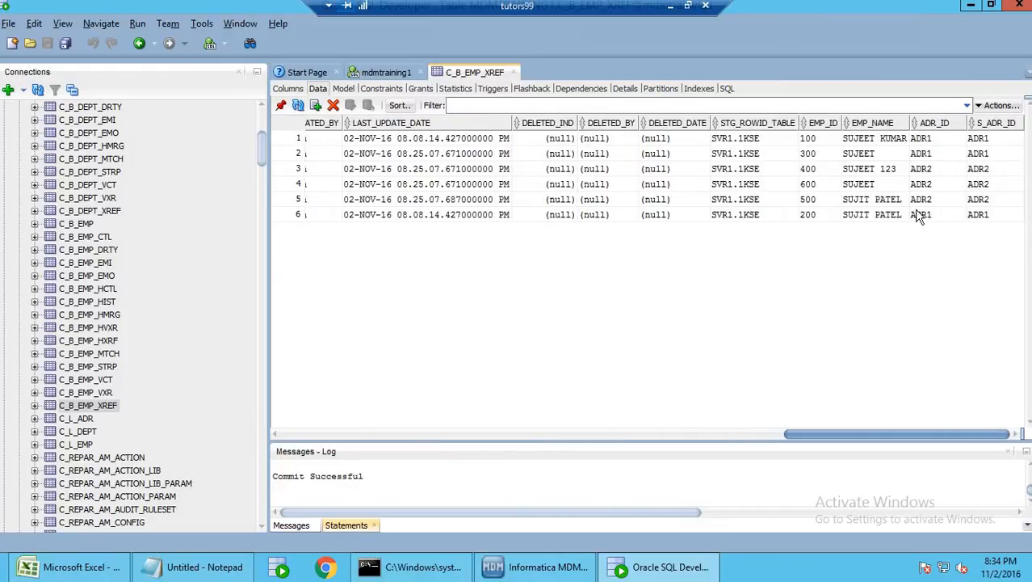
{"action": "left_click_drag", "start_coordinate": [875, 144], "coordinate": [982, 140]}
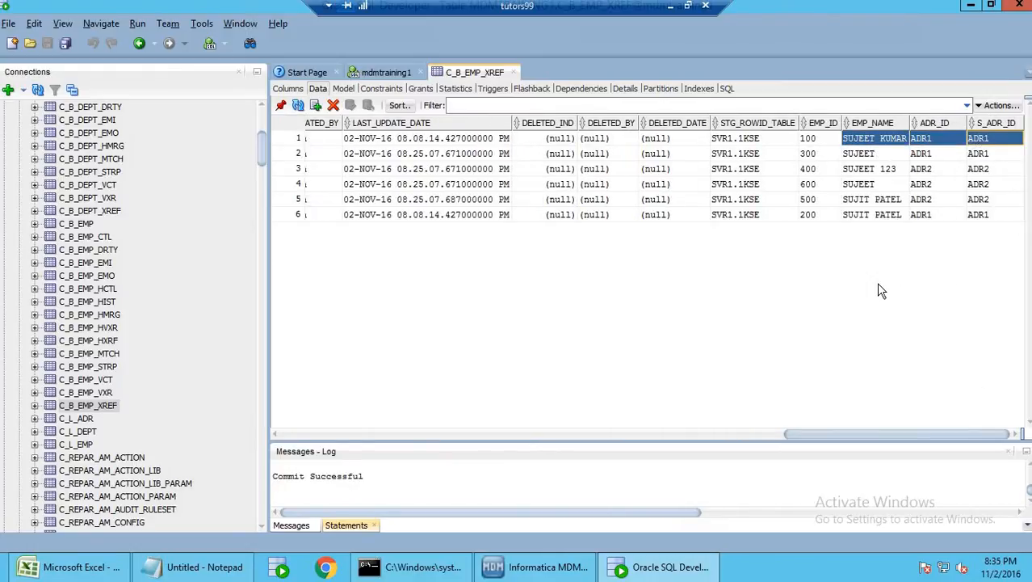
{"action": "left_click_drag", "start_coordinate": [879, 433], "coordinate": [306, 435]}
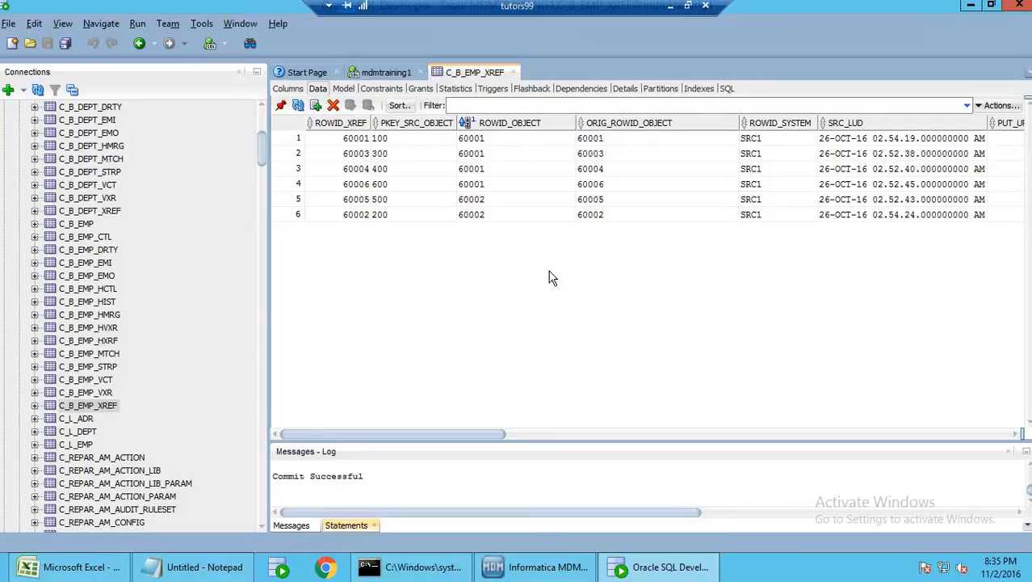
Switch to Informatica MDM and open the Schema tool to view B_EMP's match/merge setup
{"action": "left_click", "coordinate": [556, 568]}
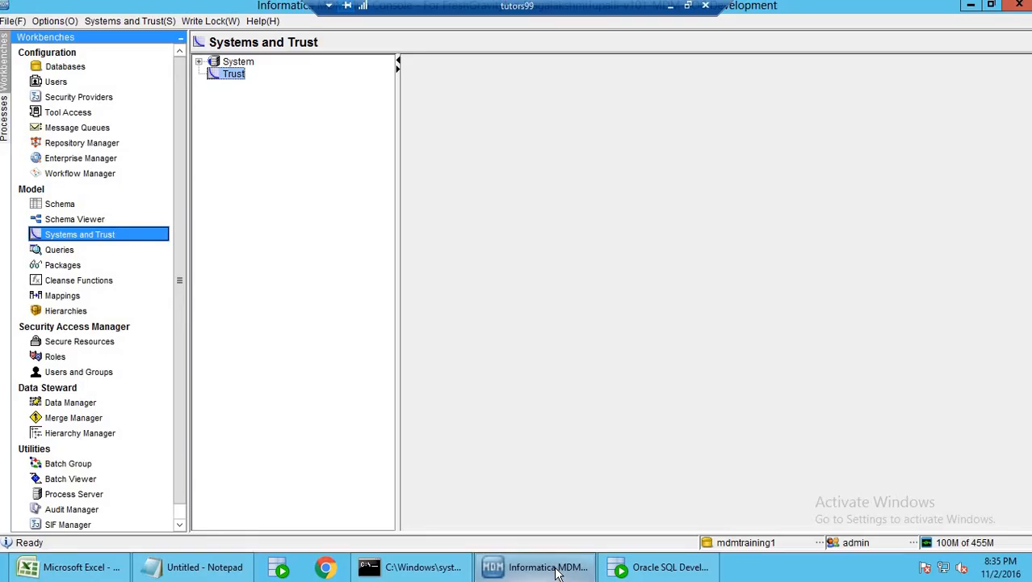
{"action": "left_click", "coordinate": [68, 204]}
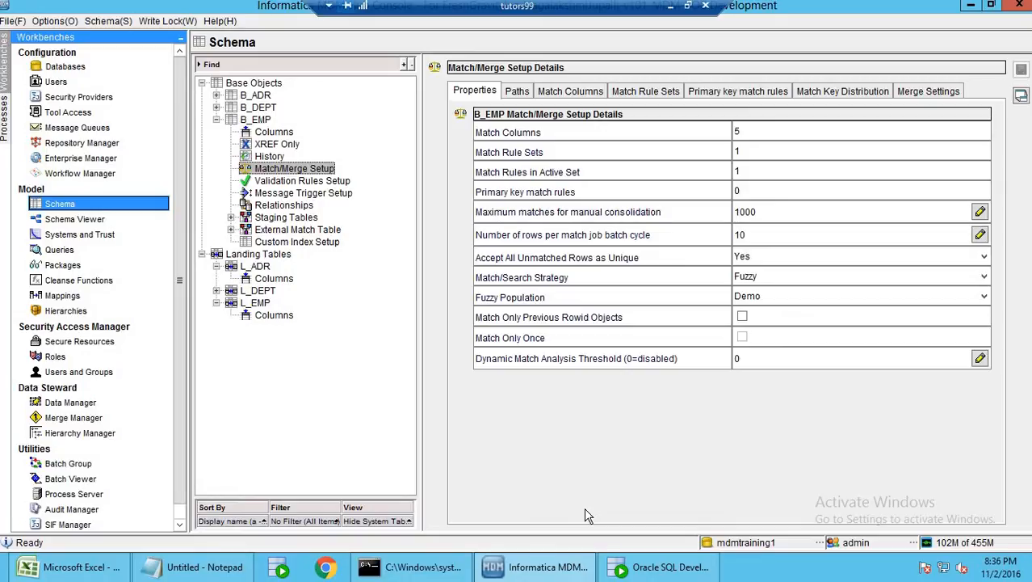
Check the attendee list in GoToMeeting on the local desktop and return to the remote session
{"action": "left_click", "coordinate": [670, 5]}
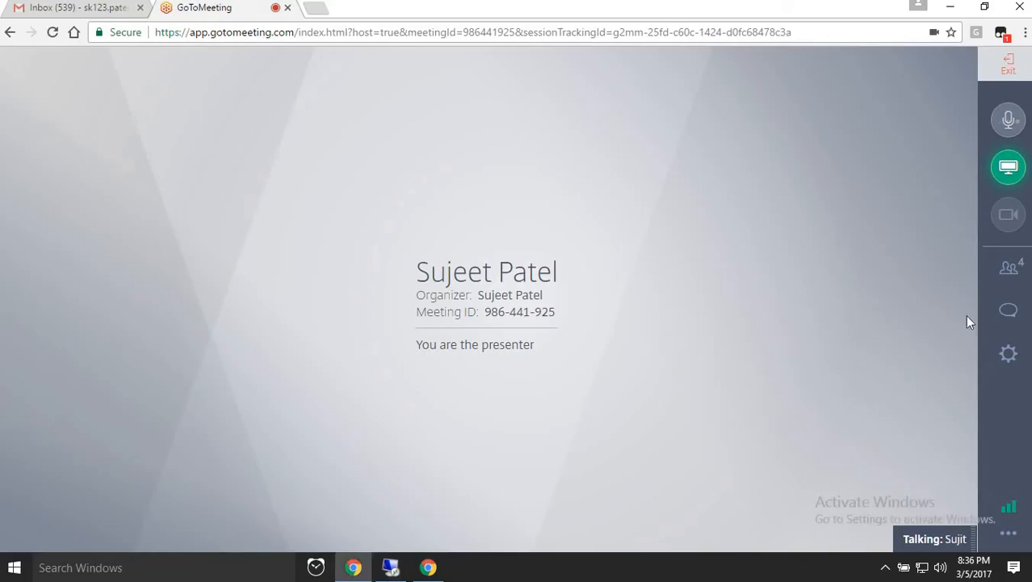
{"action": "left_click", "coordinate": [1007, 270]}
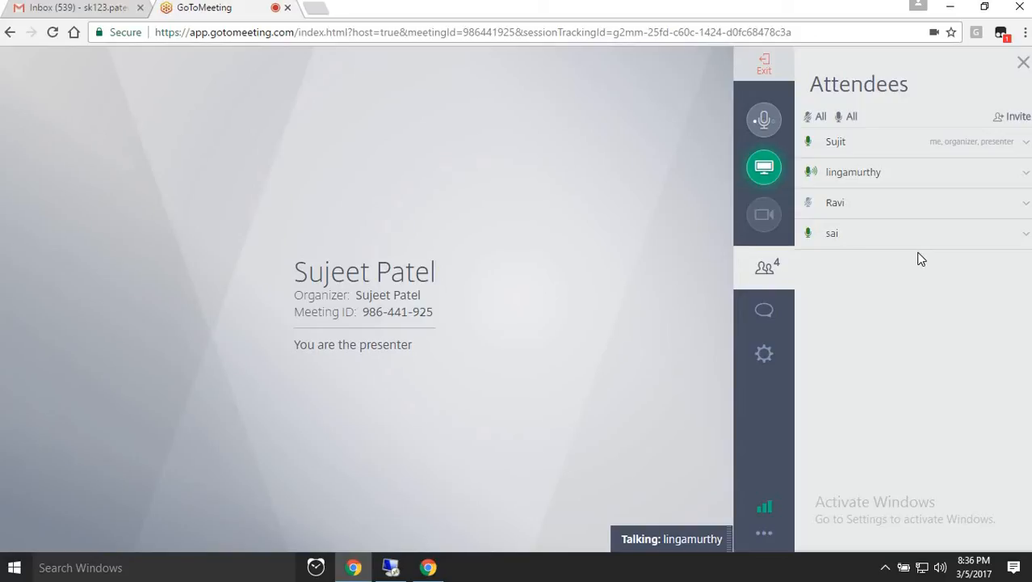
{"action": "left_click", "coordinate": [778, 273]}
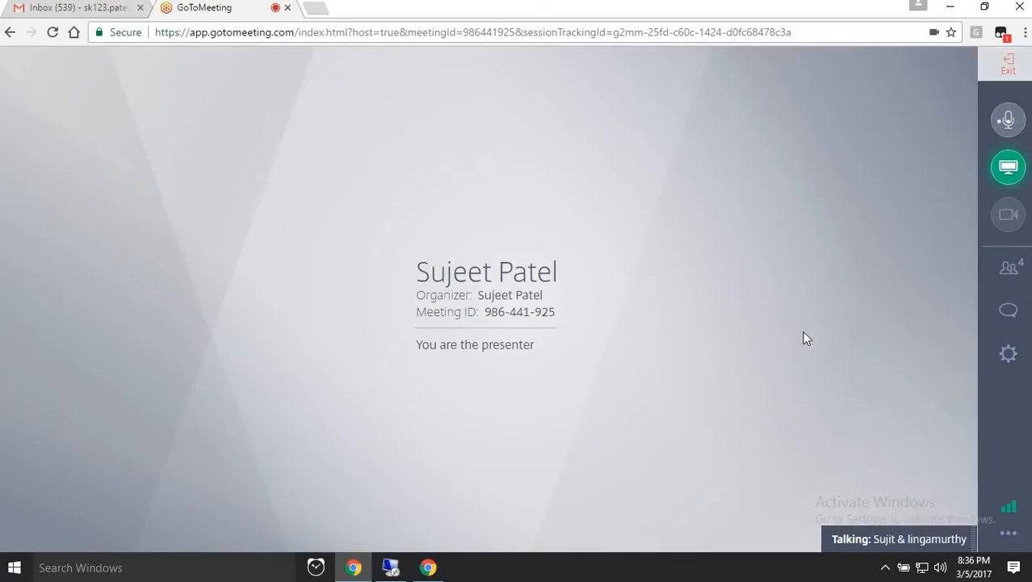
{"action": "left_click", "coordinate": [391, 567]}
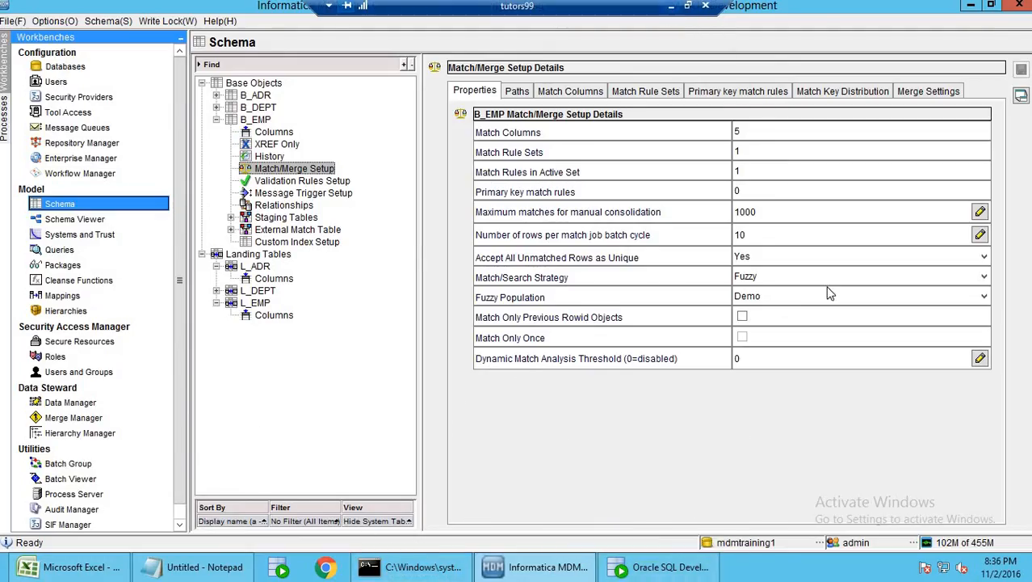
Mute the attendee listed directly below the organizer in GoToMeeting and return to the remote session
{"action": "left_click", "coordinate": [671, 6]}
{"action": "left_click", "coordinate": [958, 276]}
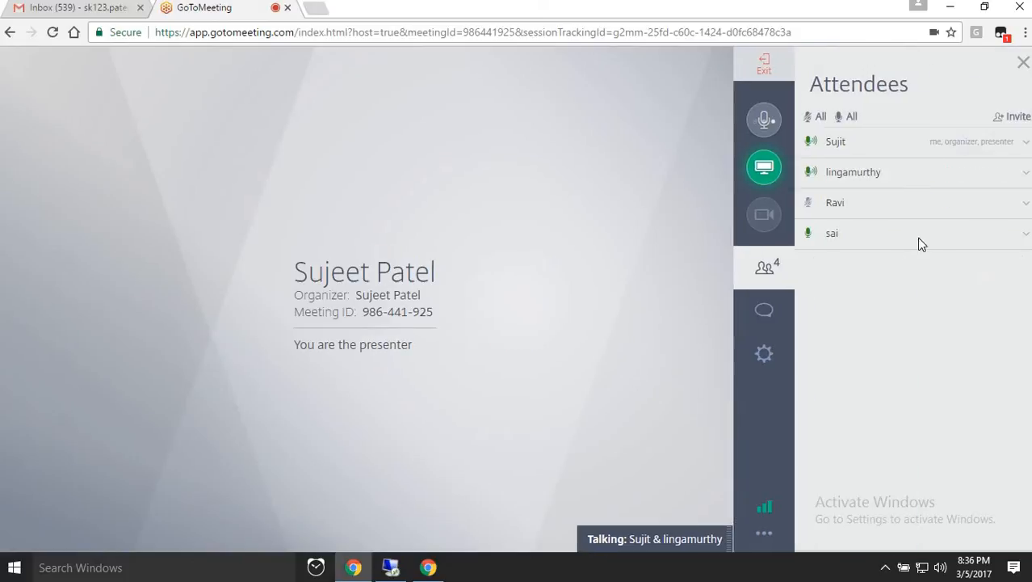
{"action": "left_click", "coordinate": [891, 179]}
{"action": "left_click", "coordinate": [894, 195]}
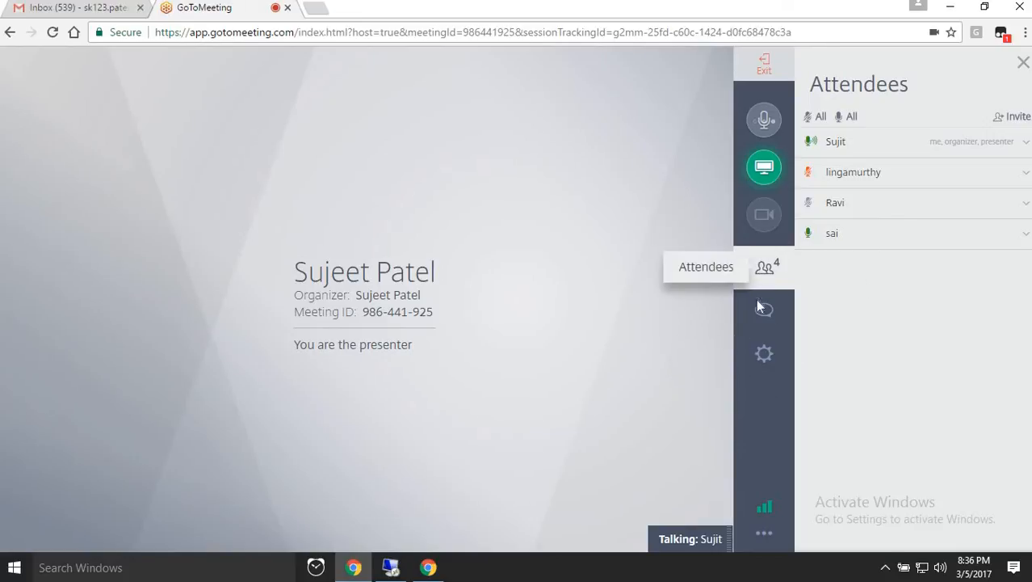
{"action": "left_click", "coordinate": [764, 268]}
{"action": "left_click", "coordinate": [393, 569]}
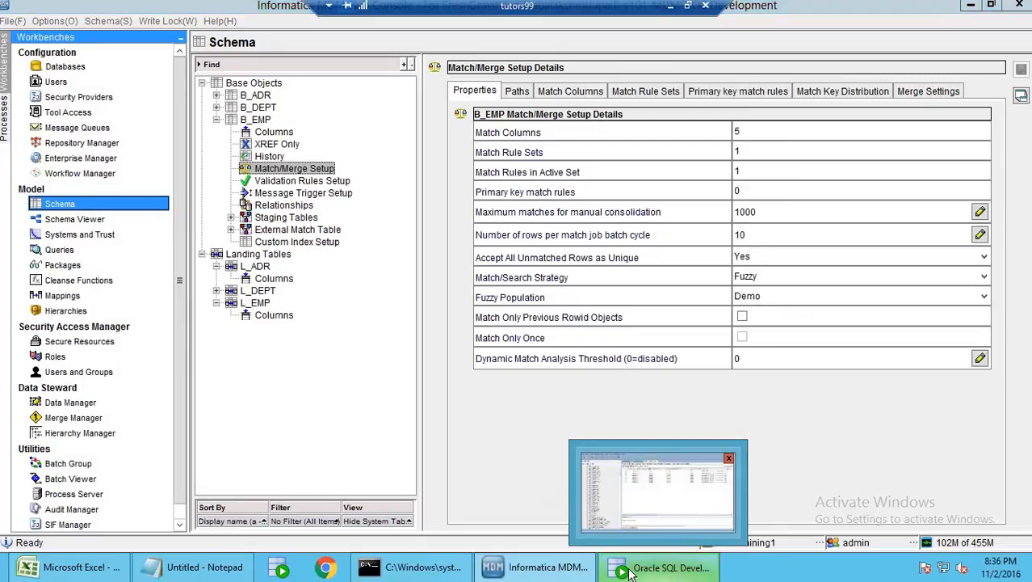
Switch to Oracle SQL Developer, open the C_B_EMP base table and check CONSOLIDATION_IND for its two records
{"action": "left_click", "coordinate": [658, 567]}
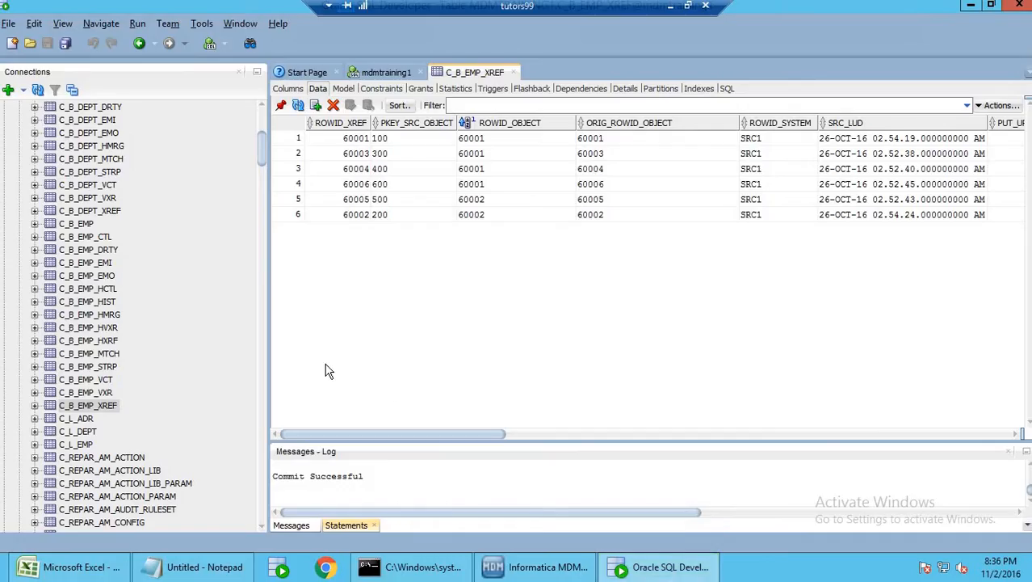
{"action": "left_click", "coordinate": [79, 225]}
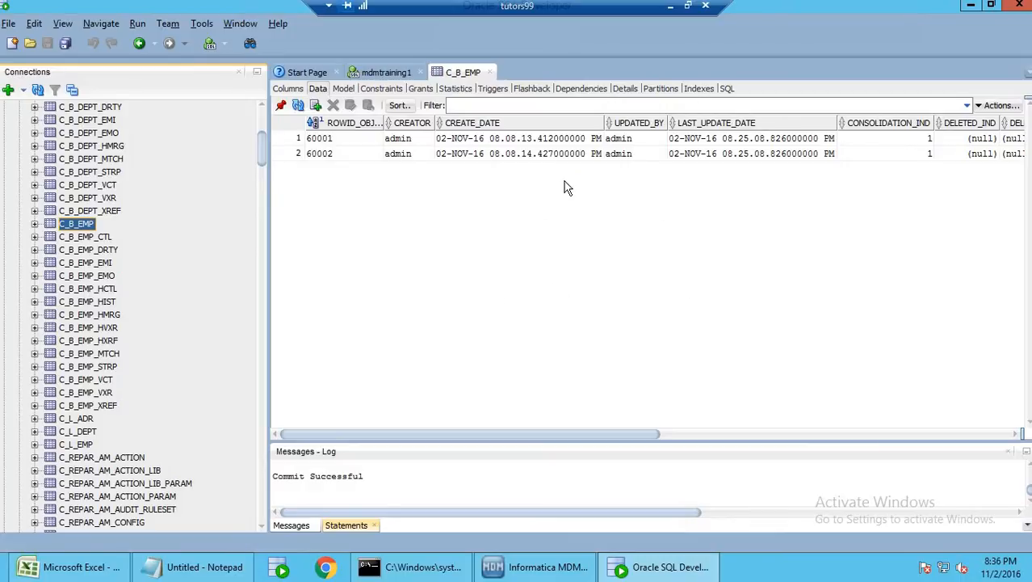
{"action": "left_click", "coordinate": [925, 155]}
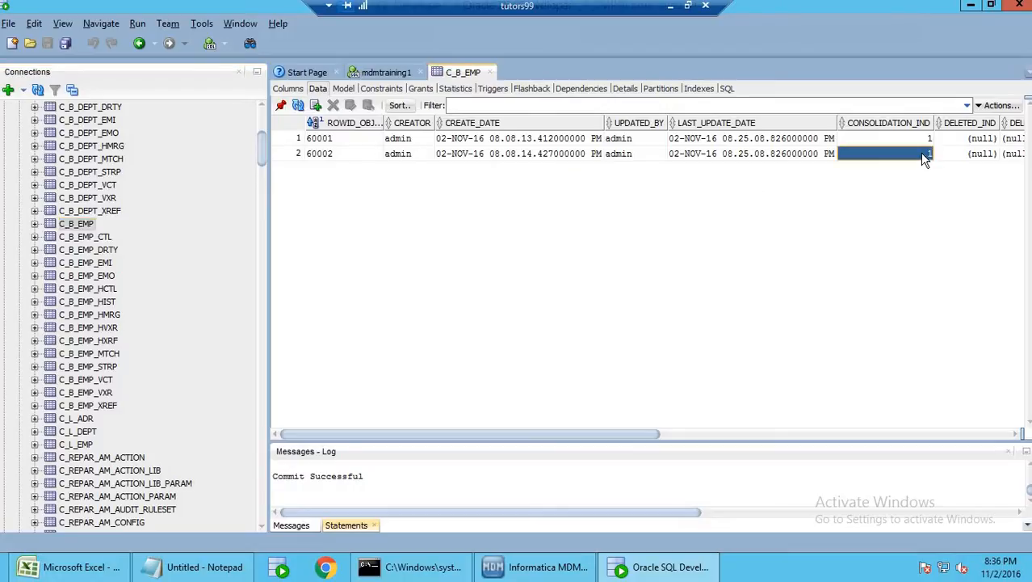
{"action": "left_click", "coordinate": [925, 143]}
{"action": "left_click", "coordinate": [927, 153]}
{"action": "type", "text": "1"}
{"action": "left_click", "coordinate": [297, 140]}
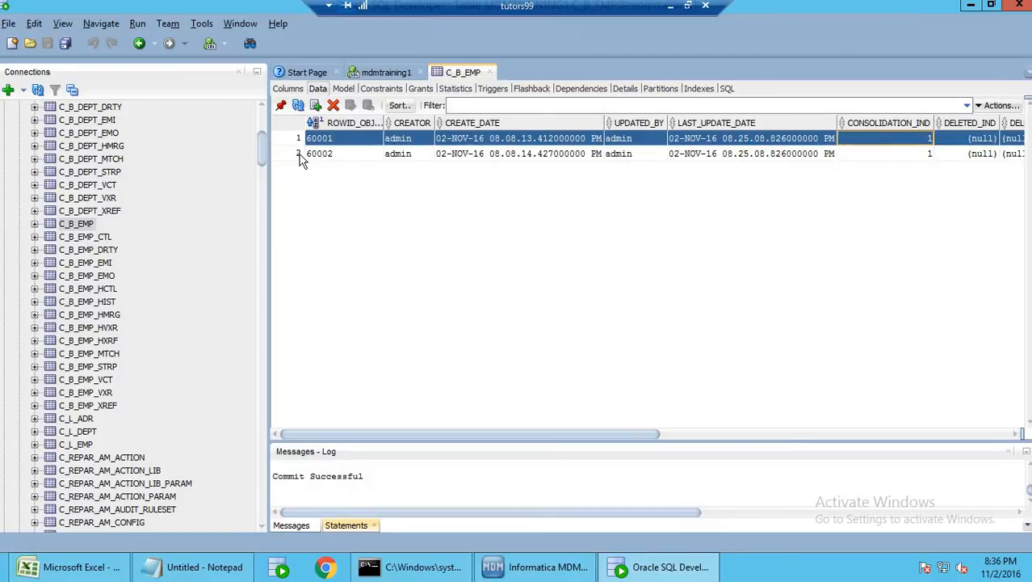
Compare the CONSOLIDATION_IND values of base records 60001 and 60002 with each other
{"action": "left_click", "coordinate": [892, 155]}
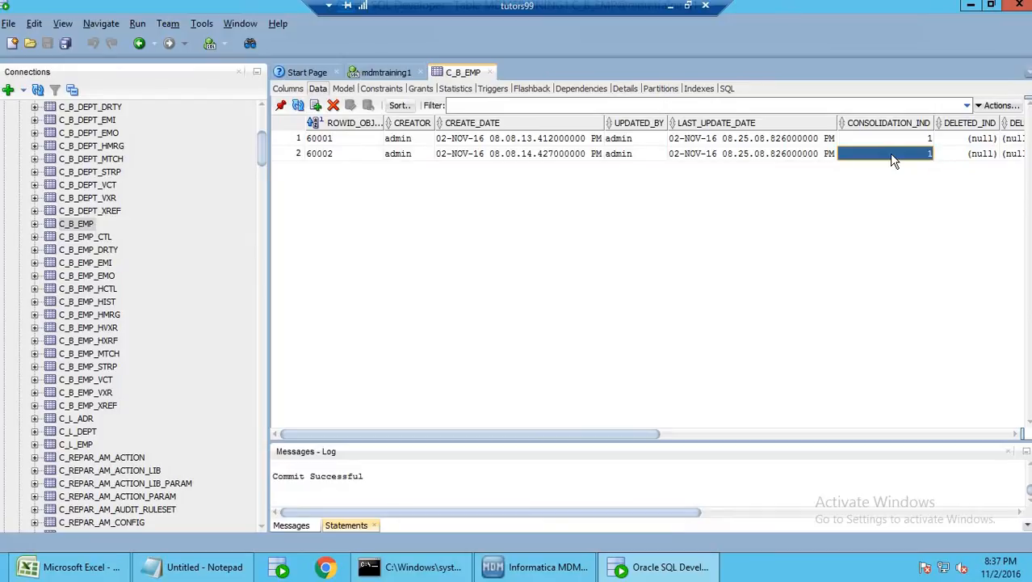
{"action": "left_click", "coordinate": [896, 142]}
{"action": "left_click", "coordinate": [901, 158]}
{"action": "left_click", "coordinate": [893, 141]}
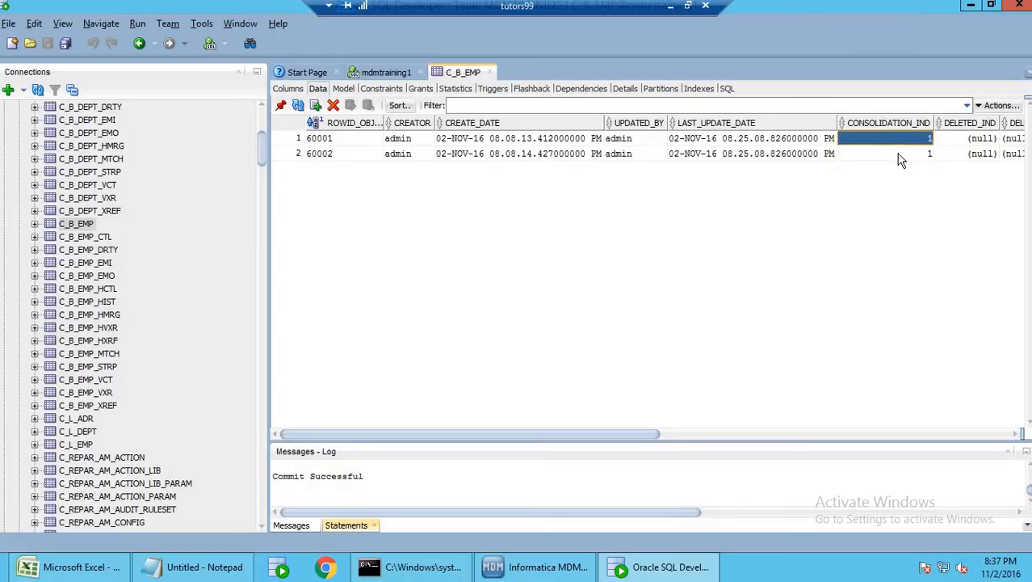
{"action": "left_click", "coordinate": [898, 155]}
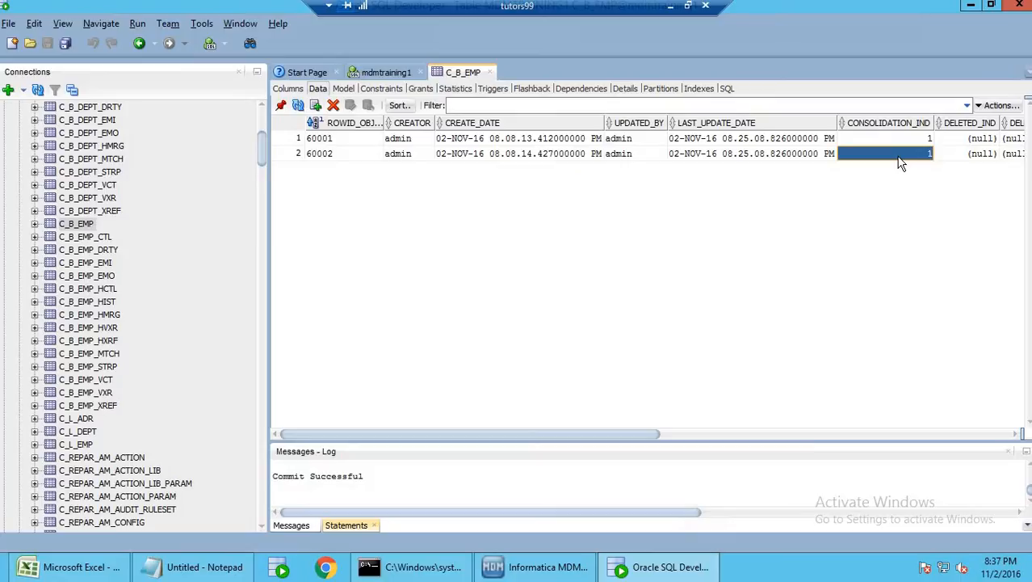
{"action": "left_click", "coordinate": [906, 139]}
{"action": "left_click", "coordinate": [913, 160]}
{"action": "left_click_drag", "start_coordinate": [887, 142], "coordinate": [890, 154]}
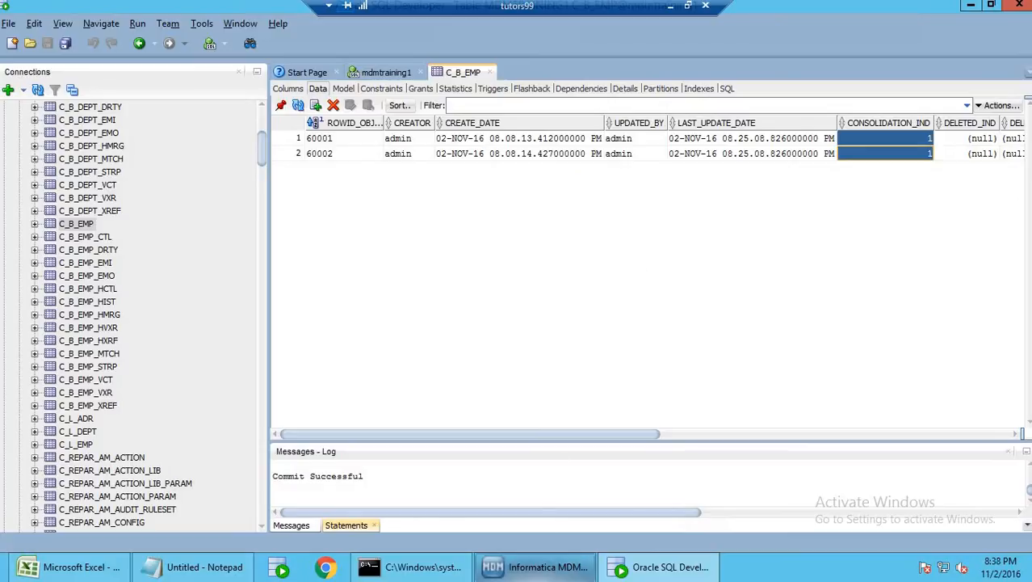
Adjust the local computer's speaker volume to 53 and return to the remote session
{"action": "mouse_move", "coordinate": [523, 578]}
{"action": "left_click", "coordinate": [502, 479]}
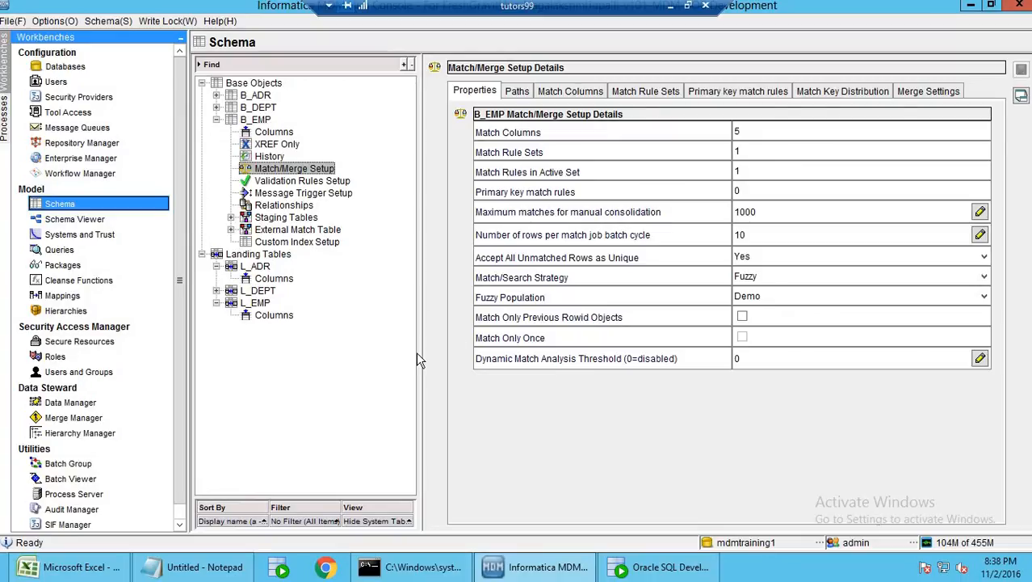
{"action": "left_click", "coordinate": [668, 8]}
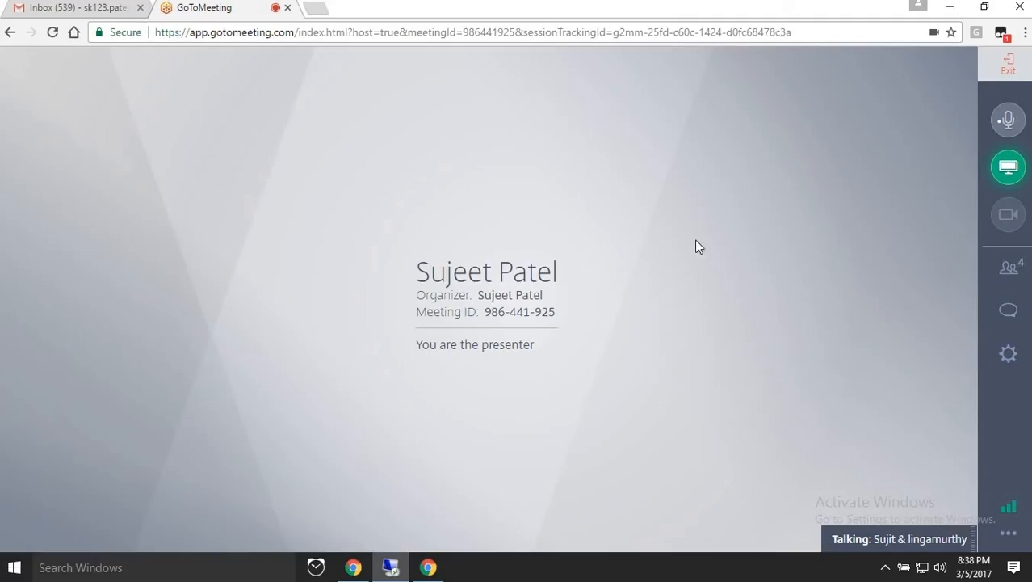
{"action": "left_click", "coordinate": [942, 568]}
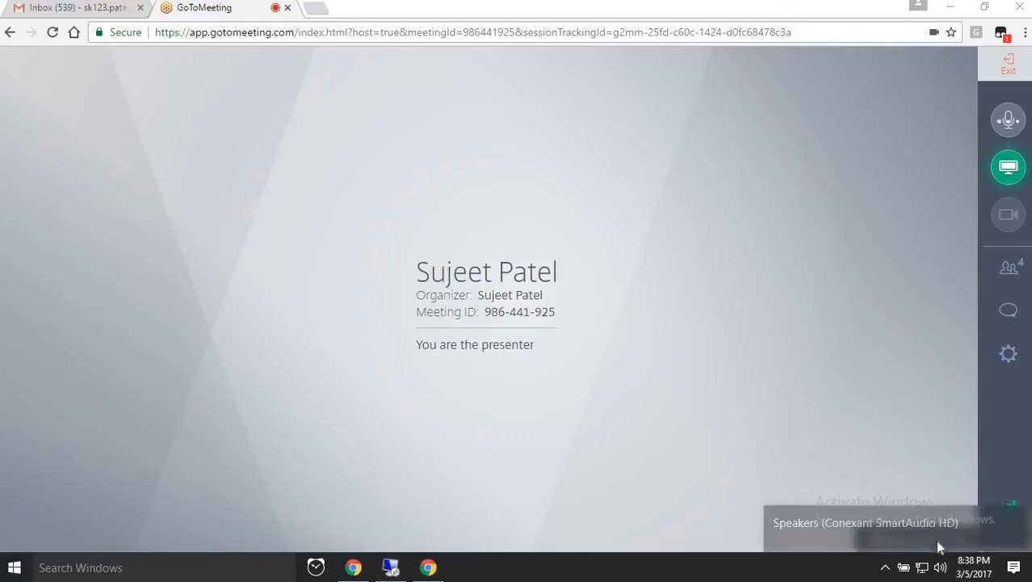
{"action": "left_click", "coordinate": [916, 532]}
{"action": "left_click_drag", "start_coordinate": [910, 541], "coordinate": [906, 542]}
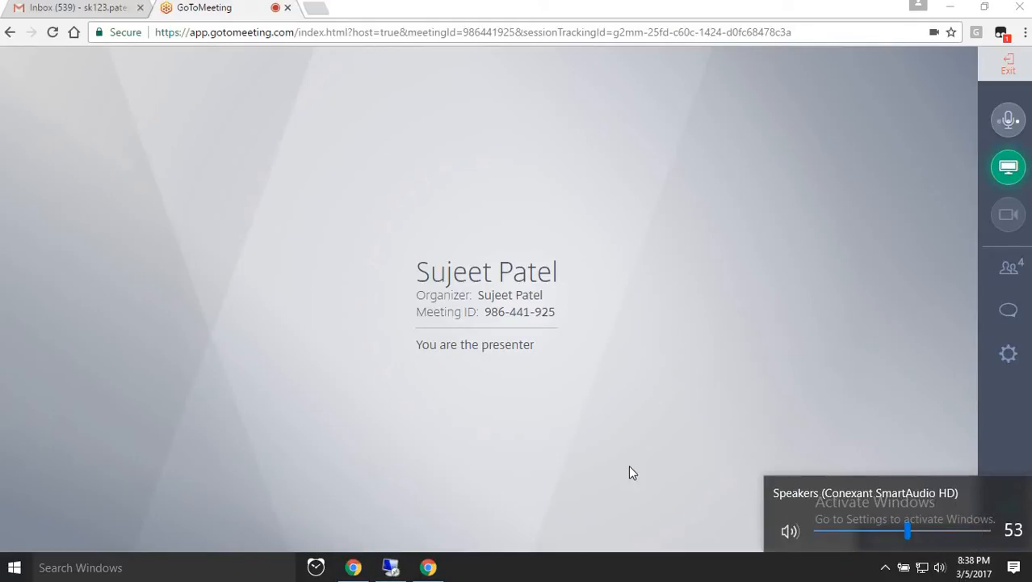
{"action": "left_click", "coordinate": [628, 467]}
{"action": "left_click", "coordinate": [391, 569]}
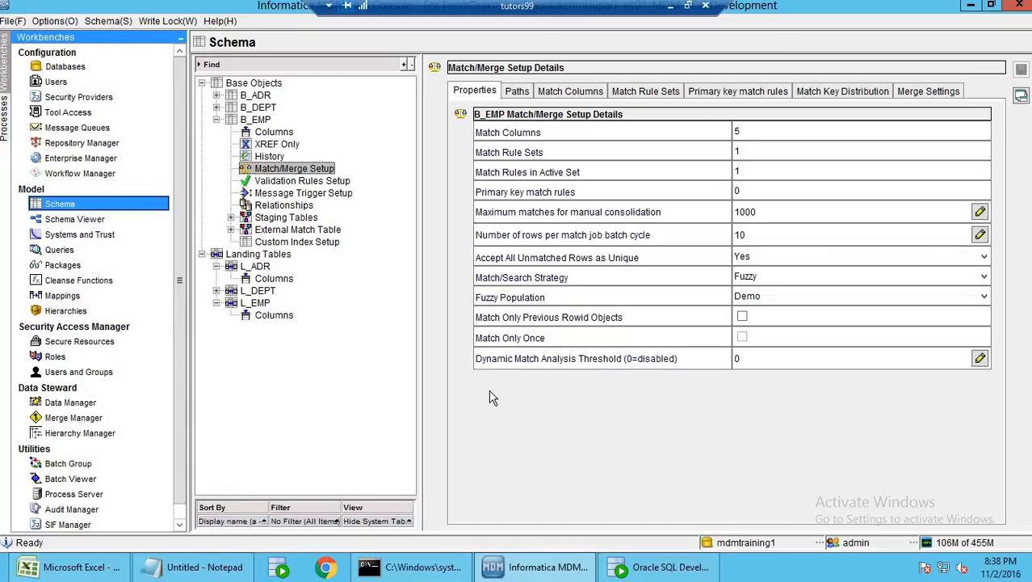
Open the Batch Viewer in Informatica MDM and review the November 2, 2016 8:25:04 PM automerge run for B_EMP
{"action": "left_click", "coordinate": [566, 569]}
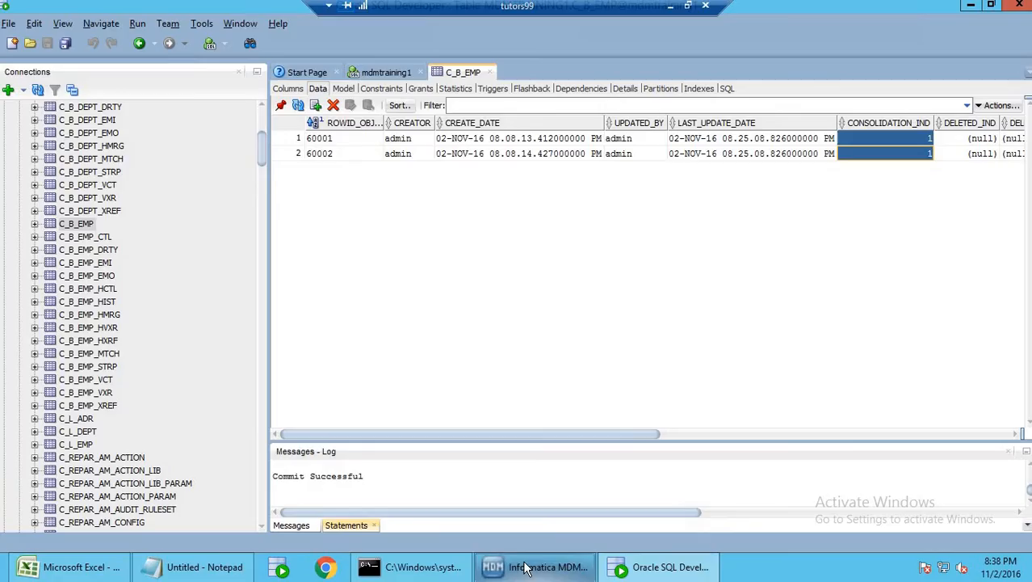
{"action": "left_click", "coordinate": [541, 567]}
{"action": "left_click", "coordinate": [70, 478]}
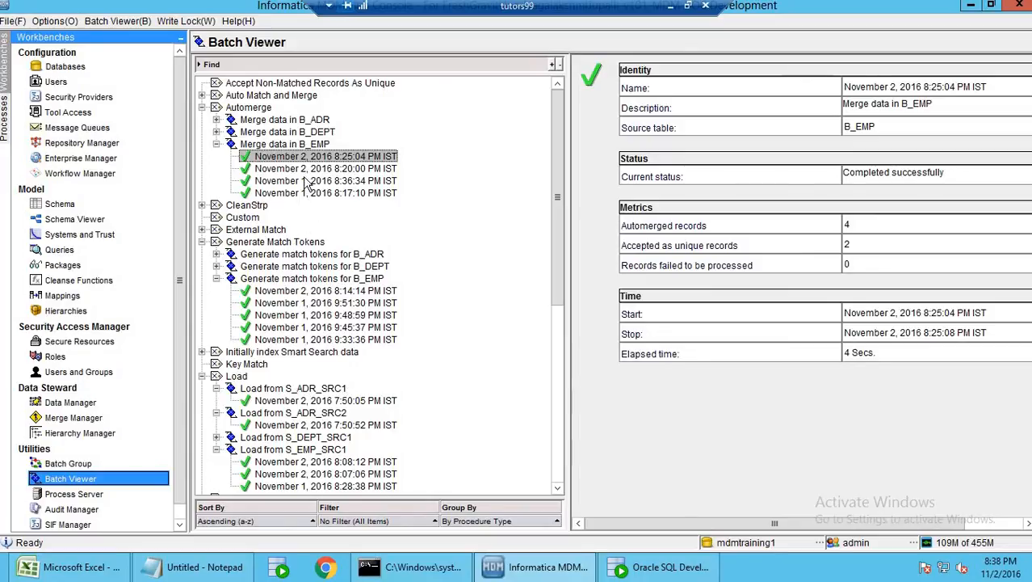
{"action": "left_click", "coordinate": [297, 145]}
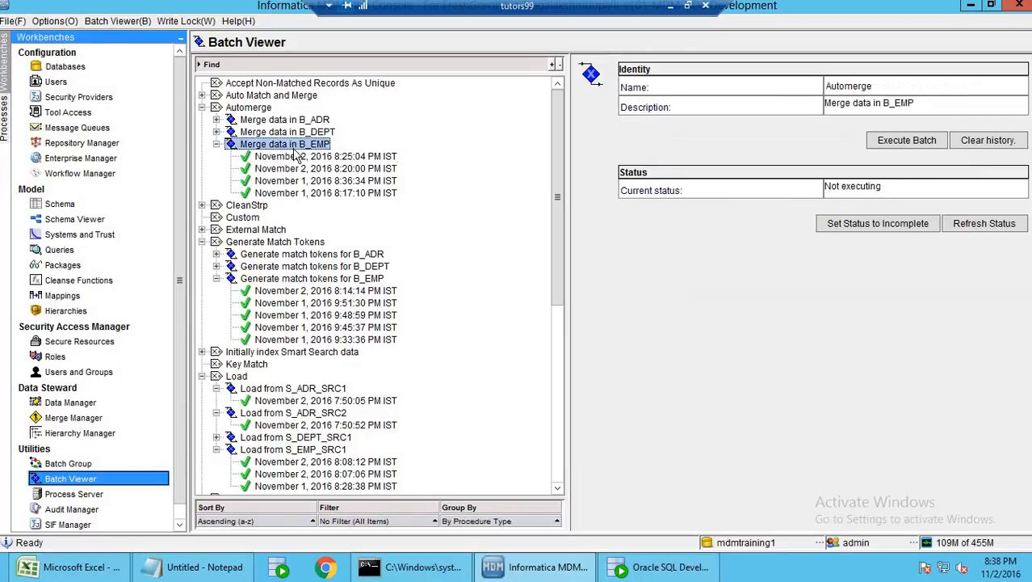
{"action": "left_click", "coordinate": [299, 157]}
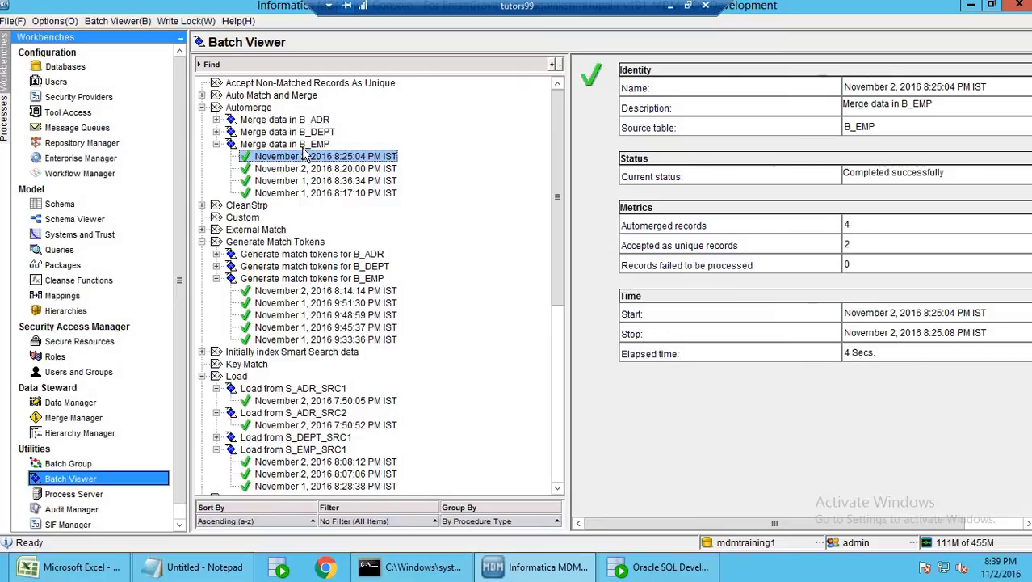
Open the Schema tool and review the path components in B_EMP's Match/Merge Setup
{"action": "left_click", "coordinate": [304, 145]}
{"action": "left_click", "coordinate": [307, 157]}
{"action": "left_click", "coordinate": [62, 203]}
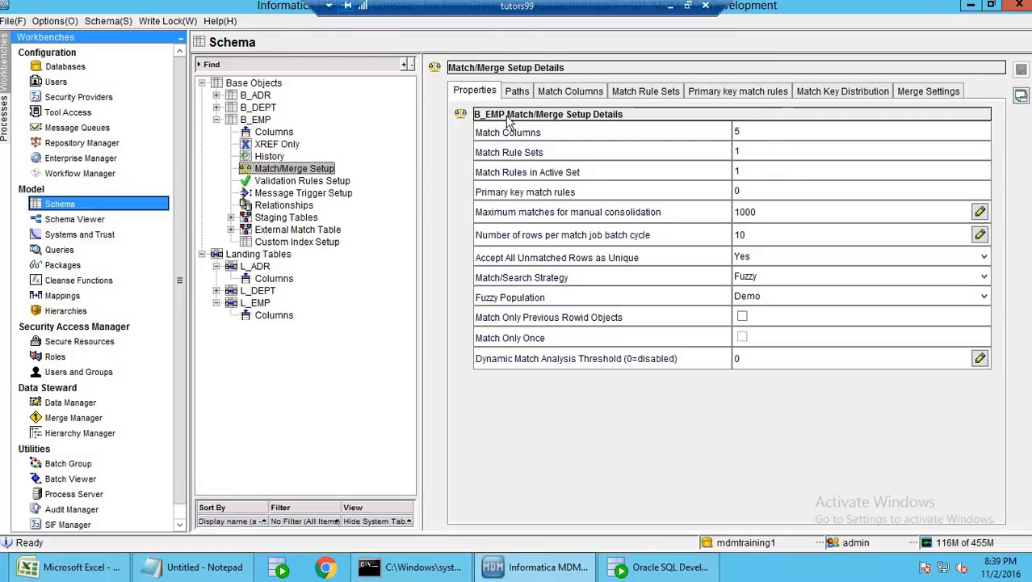
{"action": "left_click", "coordinate": [517, 92]}
{"action": "left_click", "coordinate": [577, 159]}
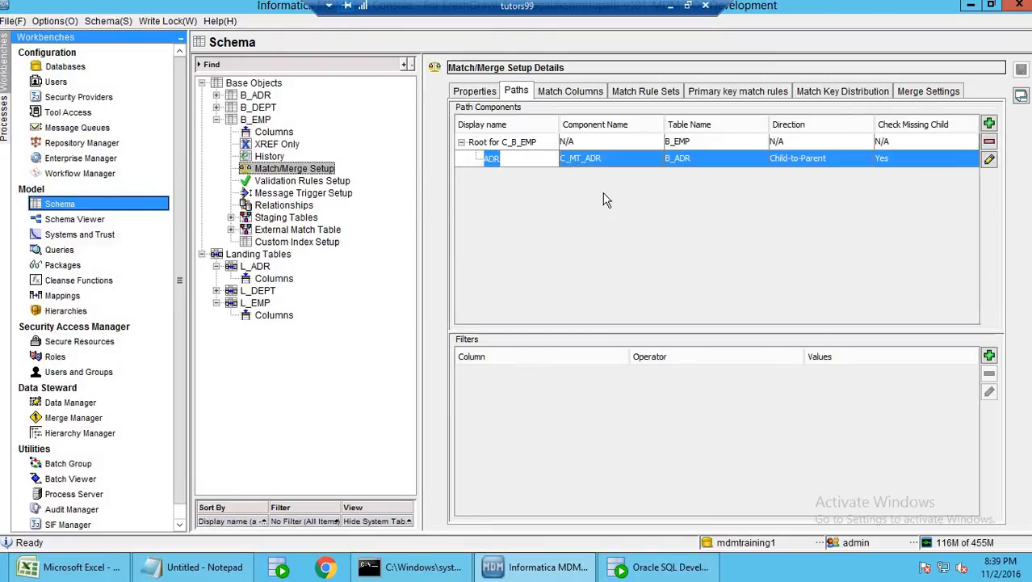
{"action": "left_click", "coordinate": [988, 124]}
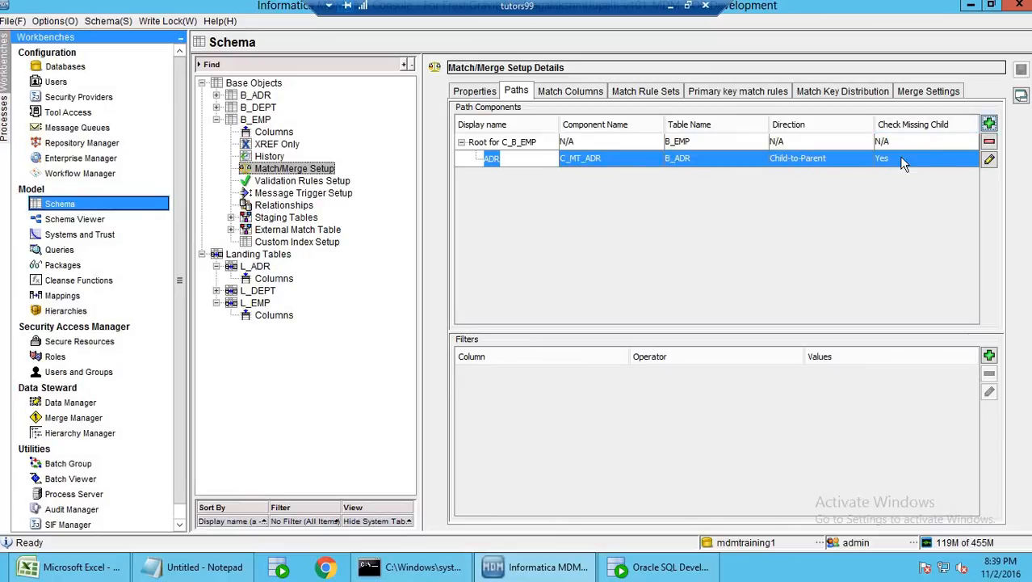
{"action": "left_click", "coordinate": [706, 427]}
Examine B_EMP's match columns, comparing the source tables and contents of EX_EMP_NAME, EX_STATE_CD, Id and Person_Name
{"action": "left_click", "coordinate": [570, 91]}
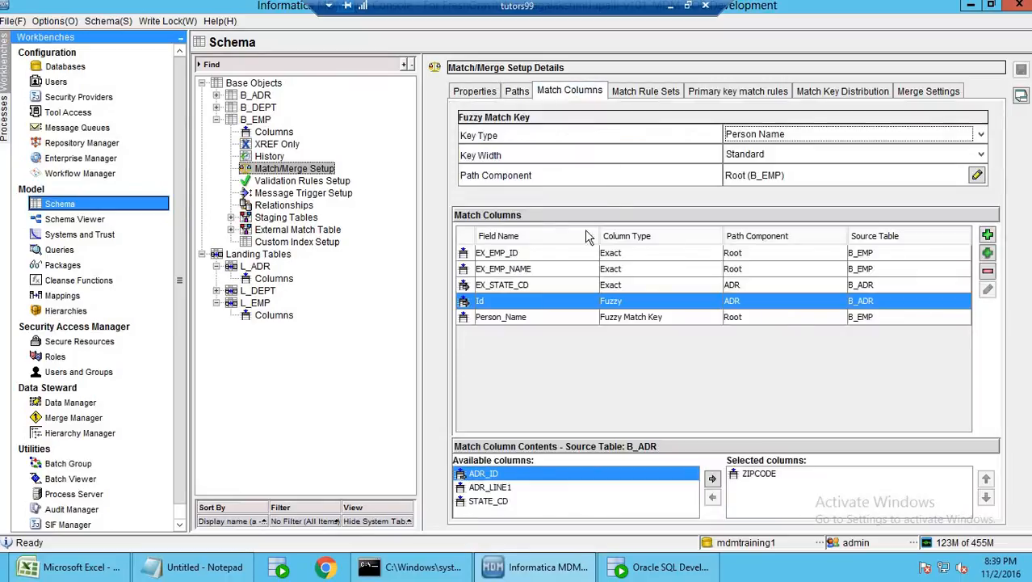
{"action": "left_click", "coordinate": [885, 316]}
{"action": "left_click", "coordinate": [874, 299]}
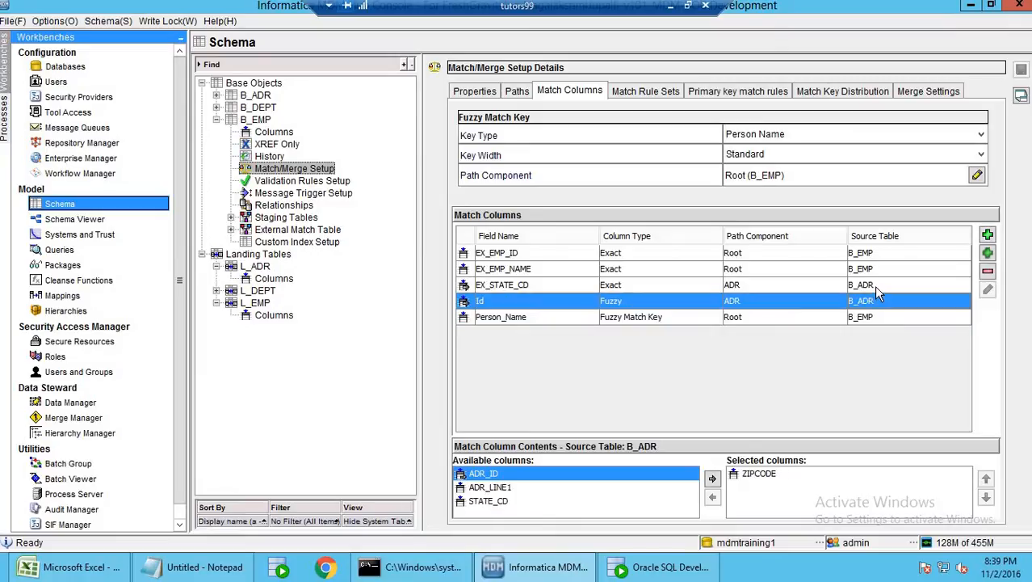
{"action": "left_click", "coordinate": [874, 286]}
{"action": "left_click", "coordinate": [880, 268]}
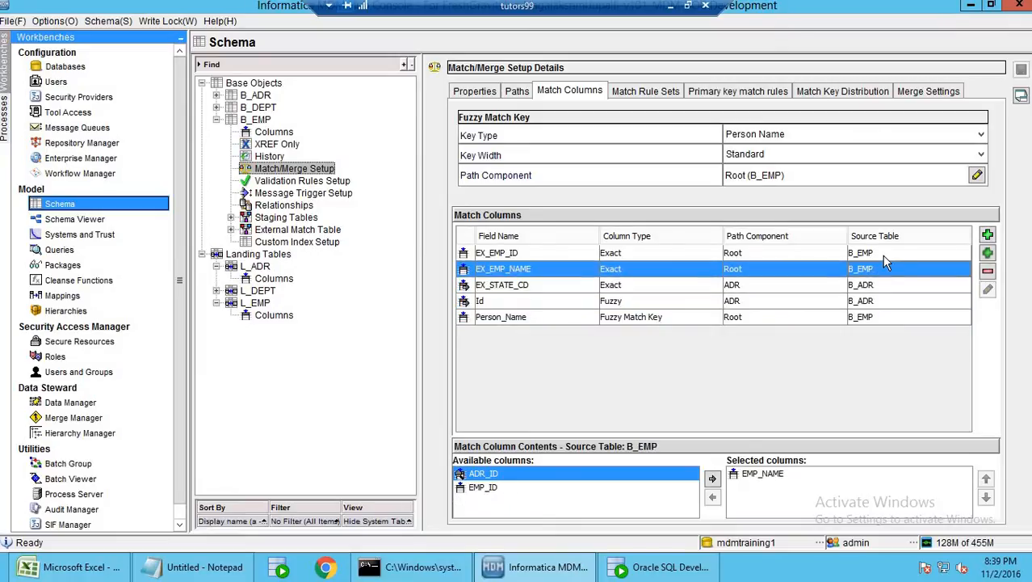
{"action": "left_click", "coordinate": [879, 316]}
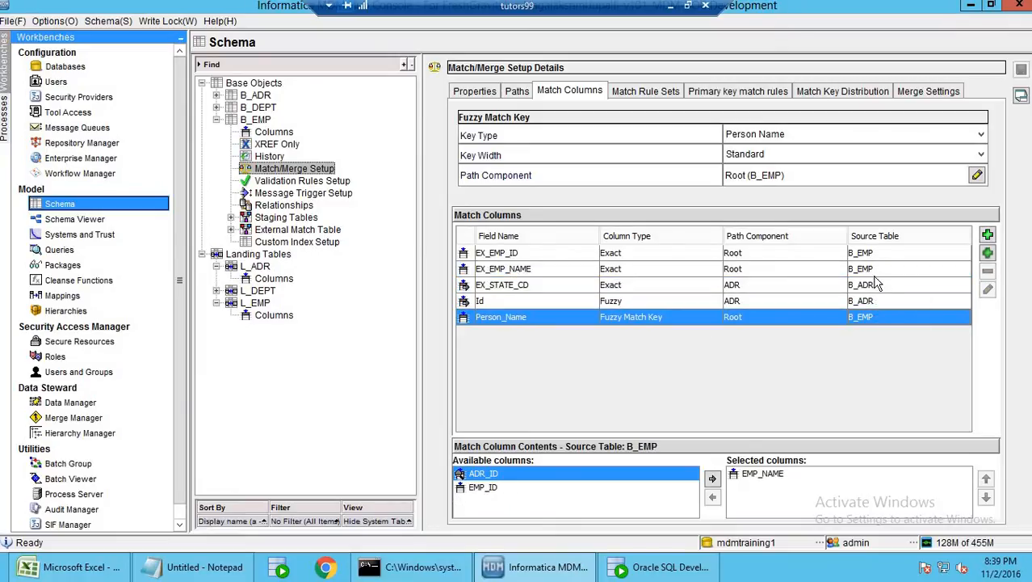
{"action": "left_click", "coordinate": [877, 273]}
{"action": "left_click", "coordinate": [877, 286]}
{"action": "left_click", "coordinate": [877, 301]}
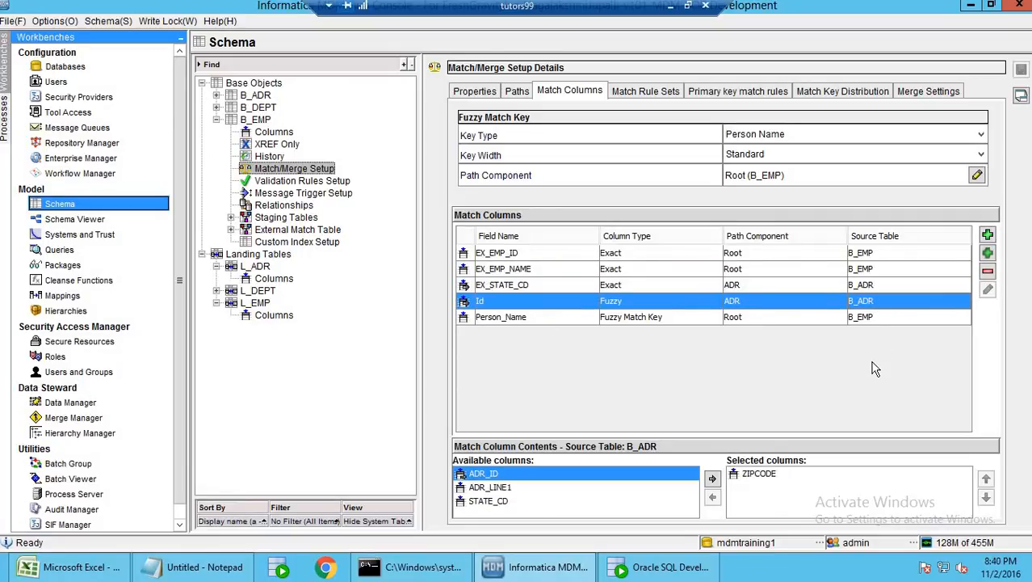
Edit rule 1 of MTCH_RULE_SET_EMP and add the match columns Id, Person_Name, EX_EMP_ID, EX_EMP_NAME and EX_STATE_CD
{"action": "left_click", "coordinate": [648, 93]}
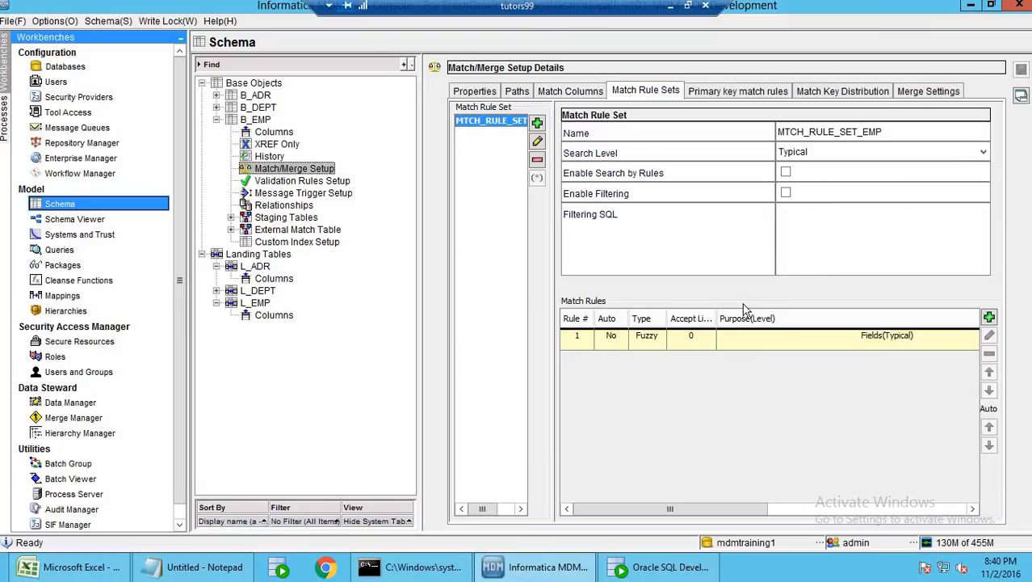
{"action": "double_click", "coordinate": [741, 333]}
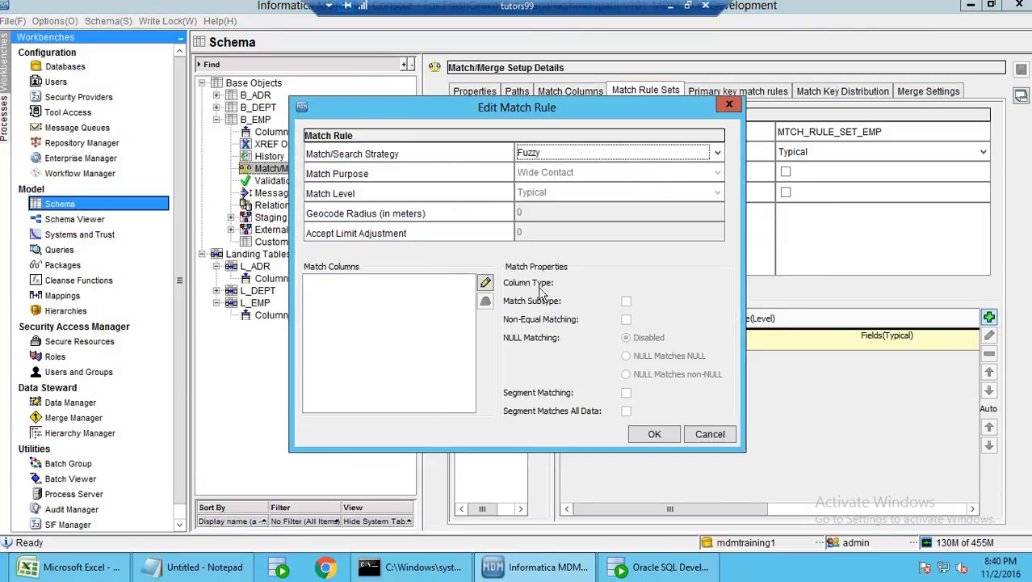
{"action": "left_click", "coordinate": [486, 282]}
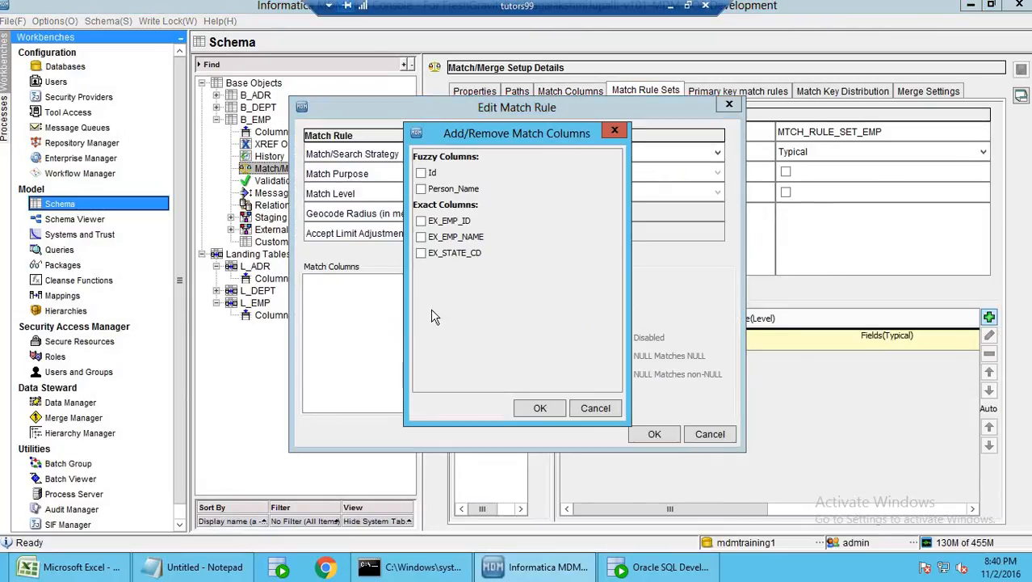
{"action": "left_click", "coordinate": [421, 253]}
{"action": "left_click", "coordinate": [420, 237]}
{"action": "left_click", "coordinate": [421, 220]}
{"action": "left_click", "coordinate": [421, 188]}
{"action": "left_click", "coordinate": [421, 172]}
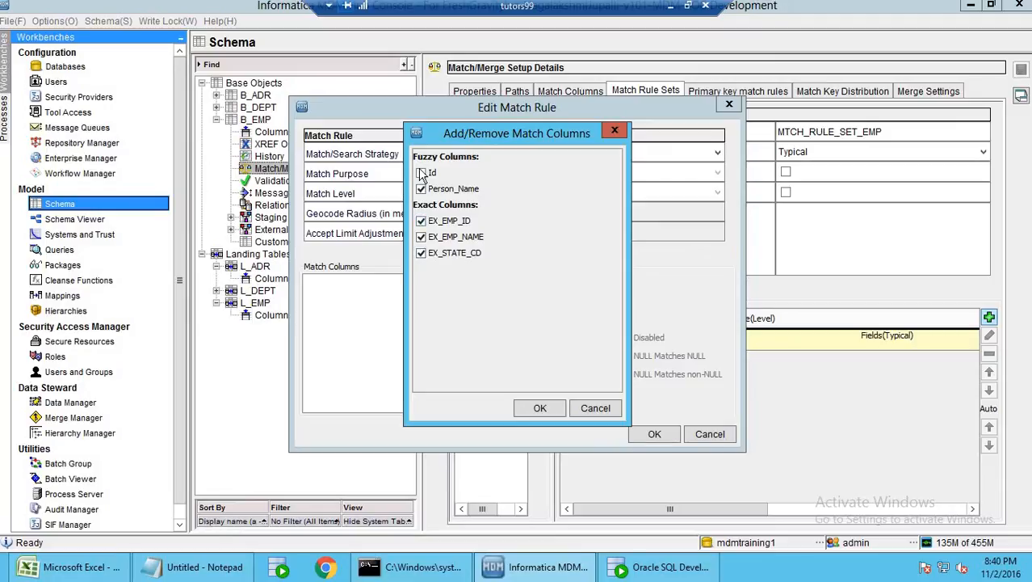
{"action": "left_click", "coordinate": [538, 408]}
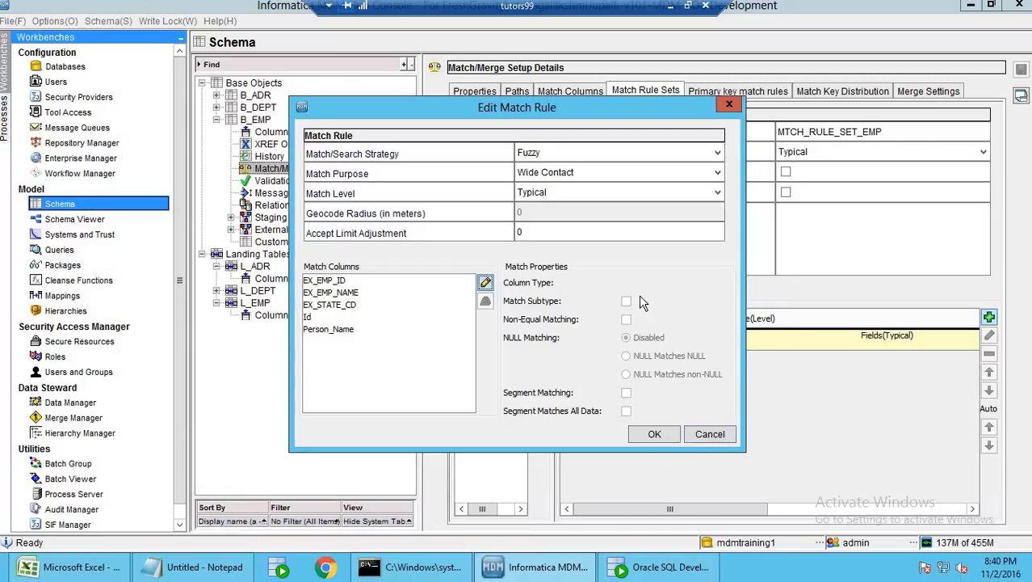
{"action": "left_click_drag", "start_coordinate": [579, 110], "coordinate": [741, 136]}
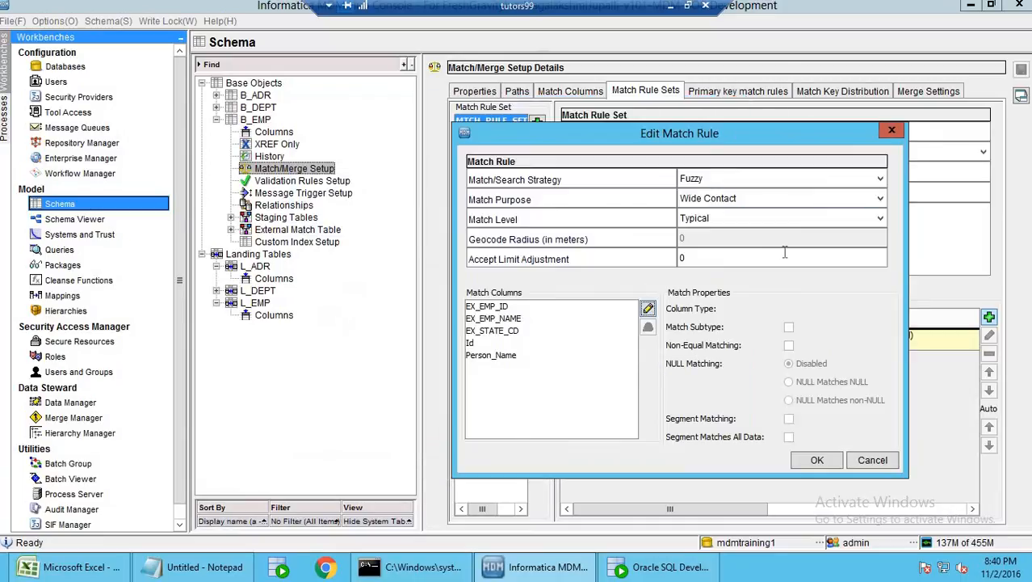
Review the match rule's available Match Purpose and Match Level options, keeping Wide Contact and Typical
{"action": "left_click", "coordinate": [777, 202]}
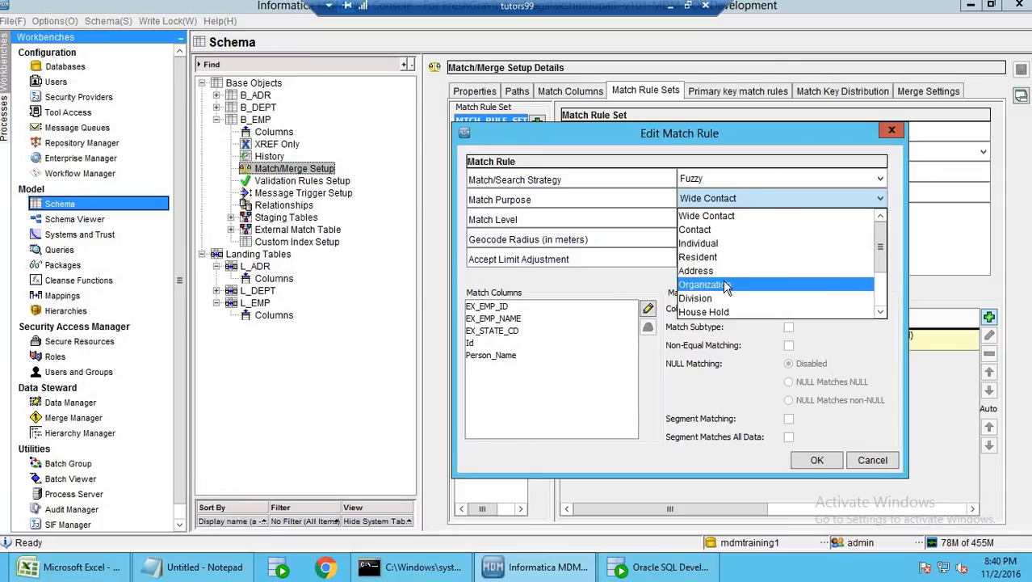
{"action": "left_click", "coordinate": [871, 346]}
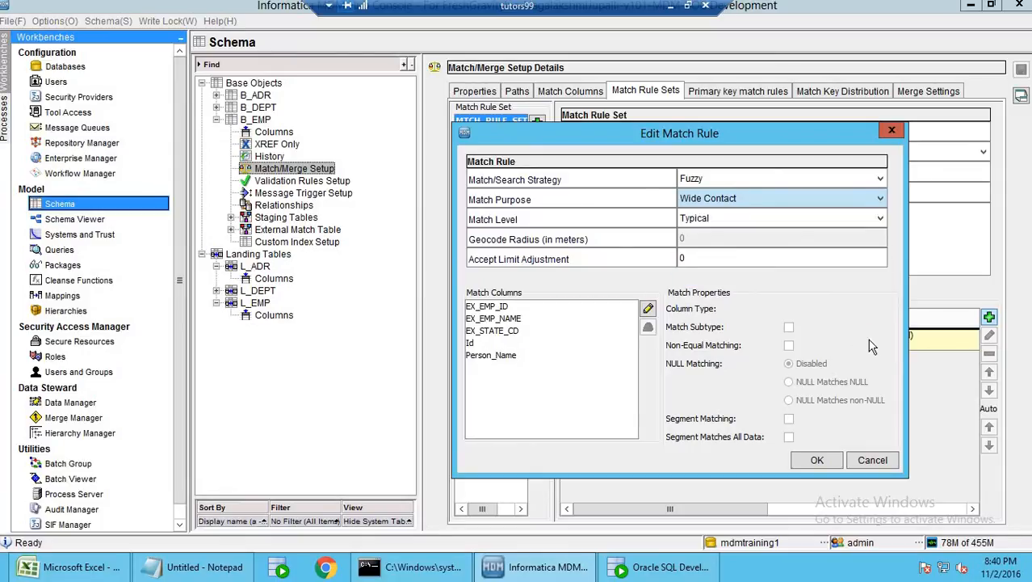
{"action": "left_click", "coordinate": [735, 218]}
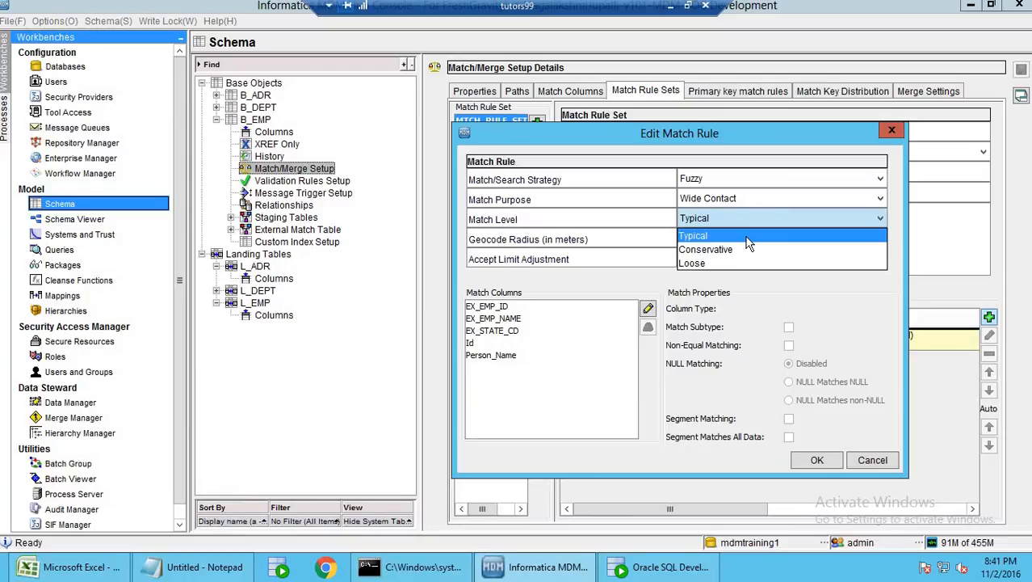
{"action": "left_click", "coordinate": [746, 236]}
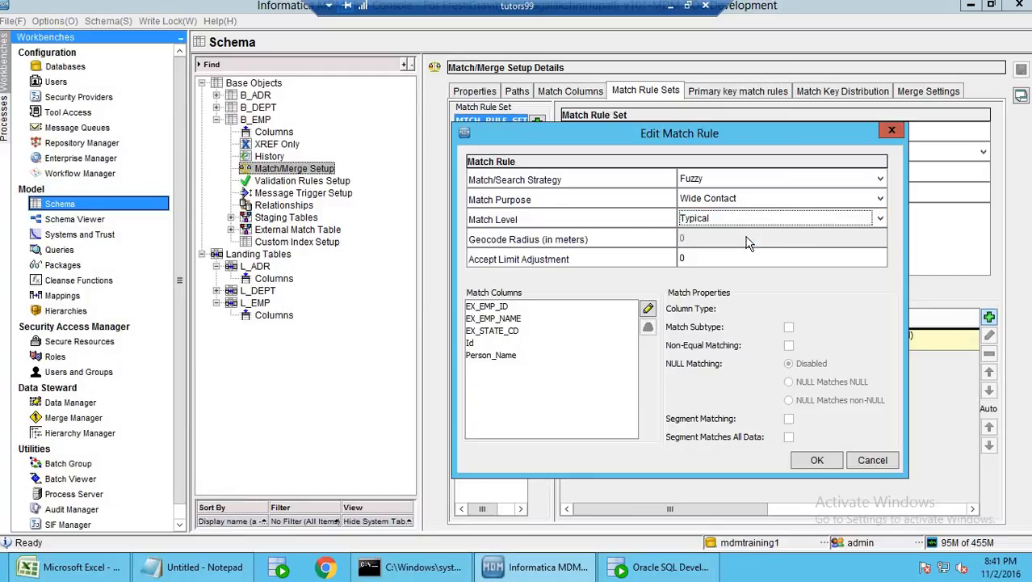
{"action": "left_click", "coordinate": [783, 223]}
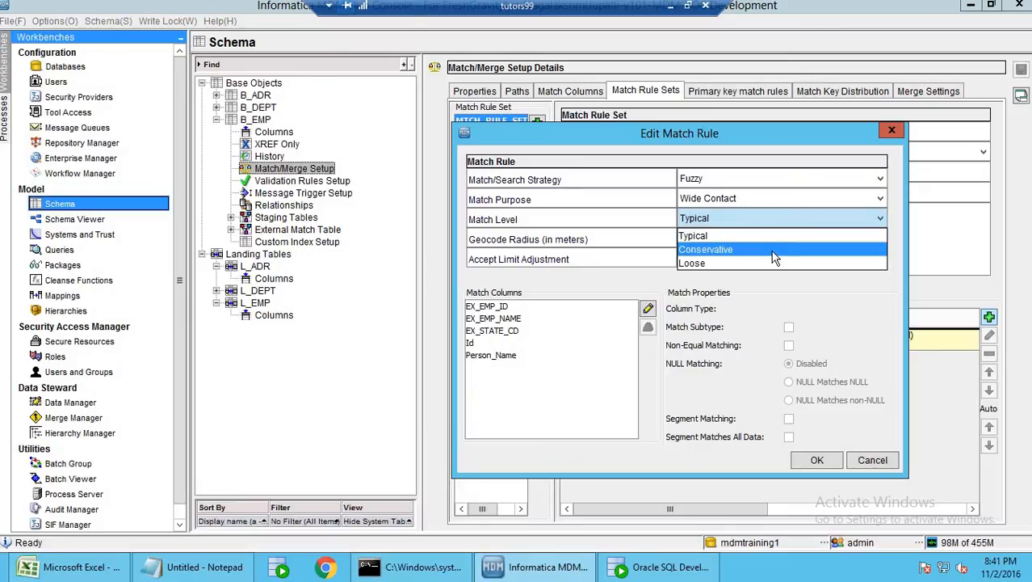
{"action": "left_click", "coordinate": [766, 237]}
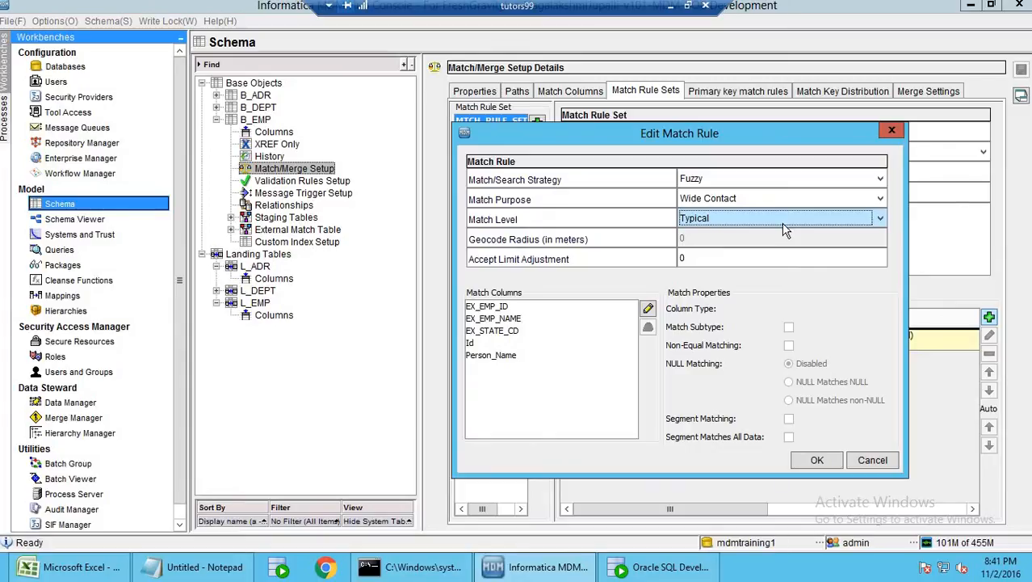
Try the Conservative match level for the match rule, compare the available levels, and return it to Typical
{"action": "left_click", "coordinate": [782, 226]}
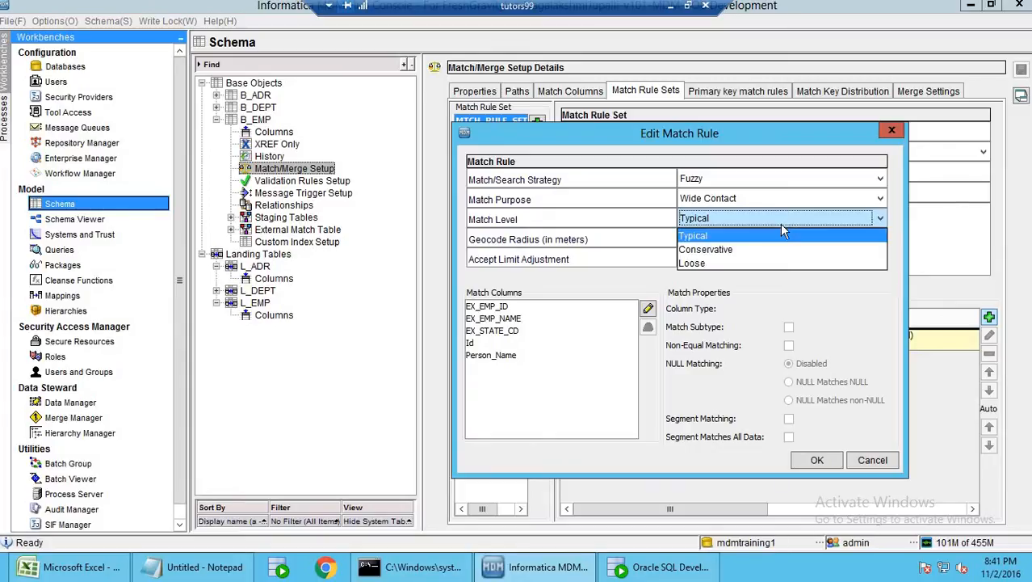
{"action": "left_click", "coordinate": [772, 245]}
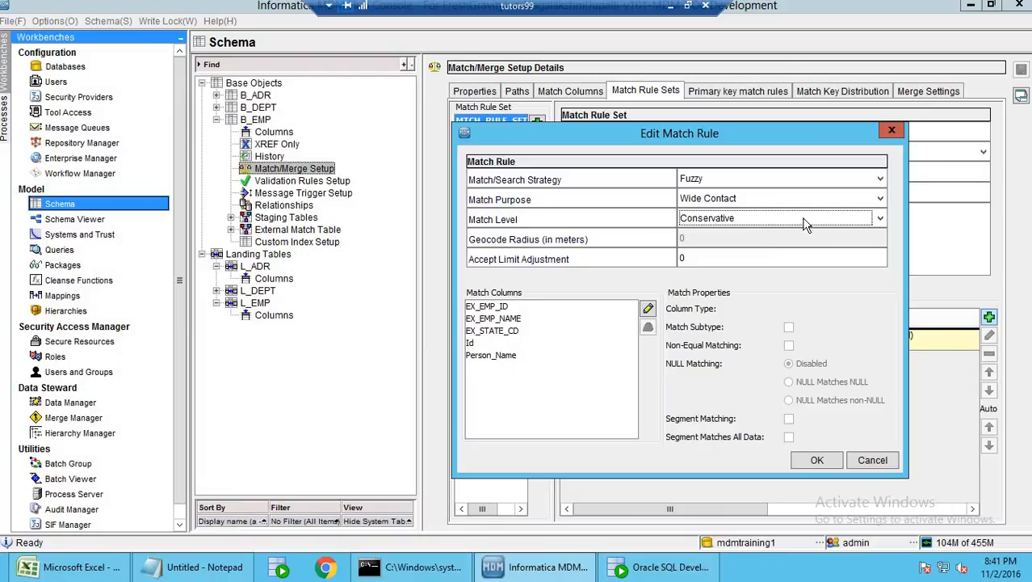
{"action": "left_click", "coordinate": [806, 222]}
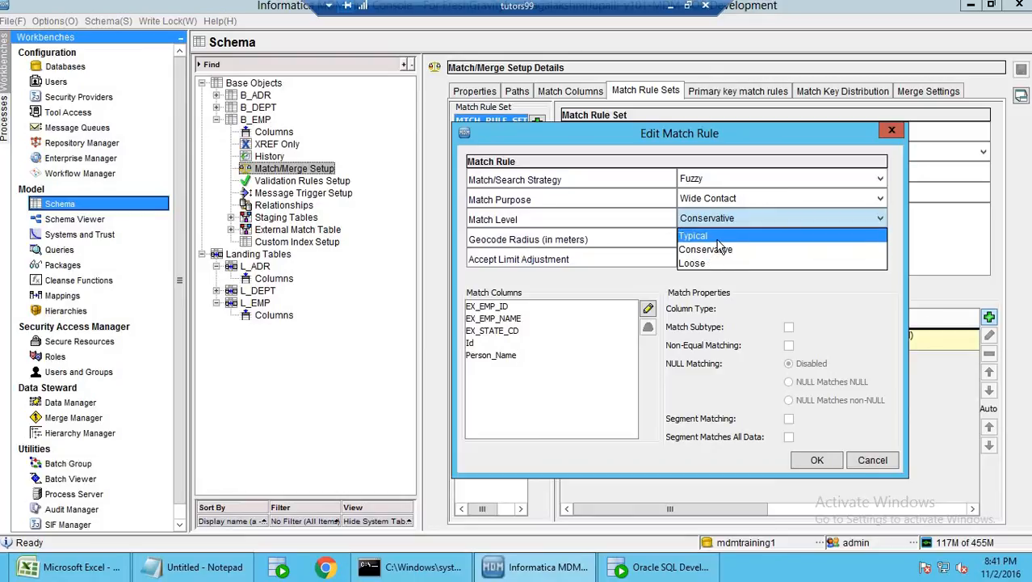
{"action": "left_click", "coordinate": [766, 284]}
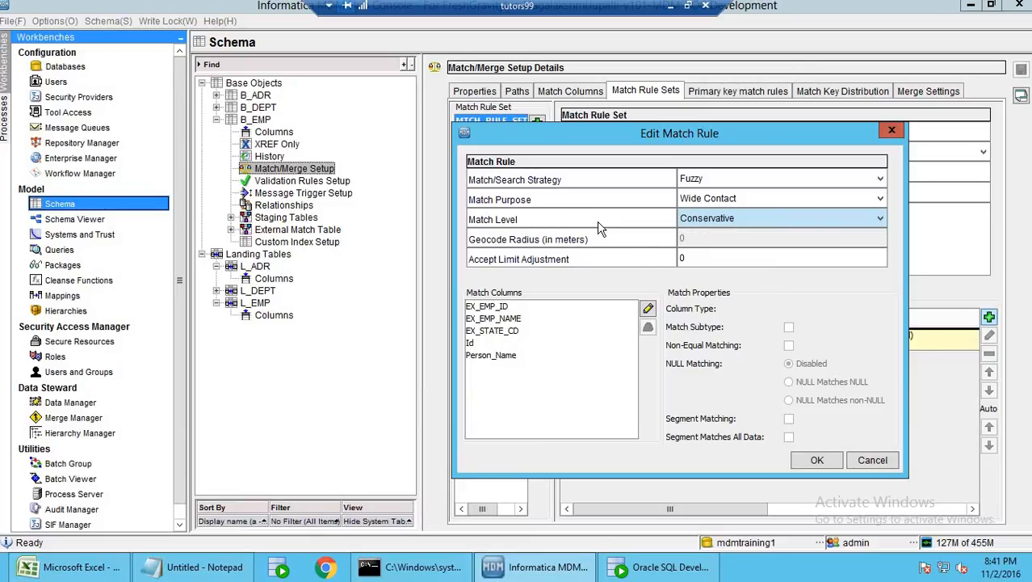
{"action": "left_click", "coordinate": [704, 223]}
{"action": "left_click", "coordinate": [711, 234]}
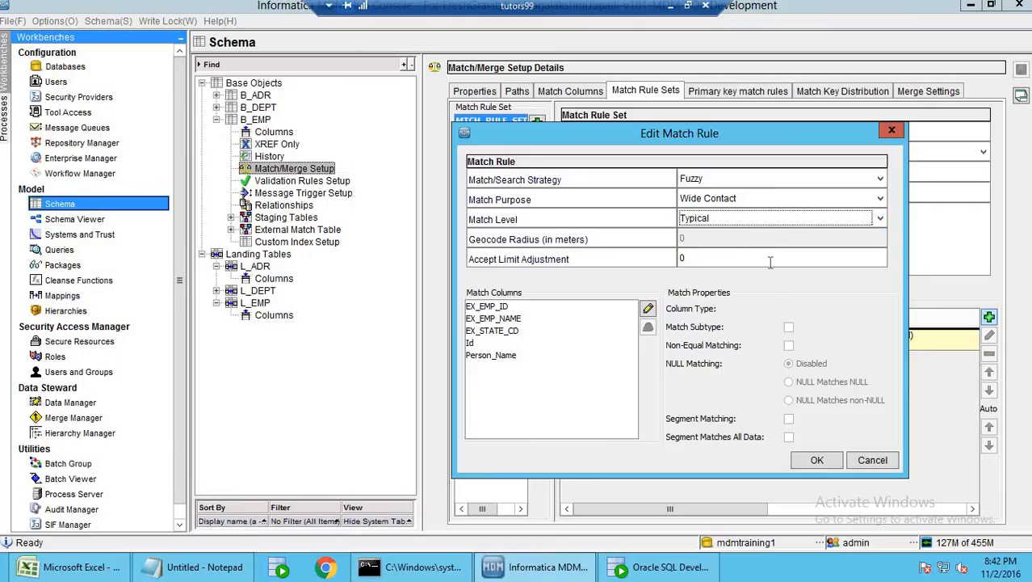
Try the Loose match level, return it to Typical, and discard the match rule edits
{"action": "left_click", "coordinate": [874, 220]}
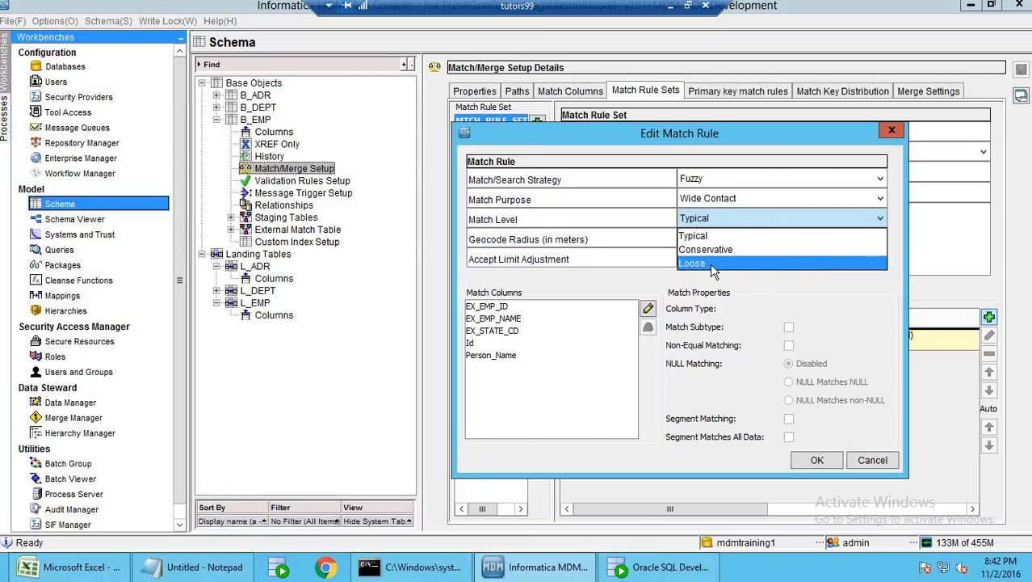
{"action": "left_click", "coordinate": [739, 264]}
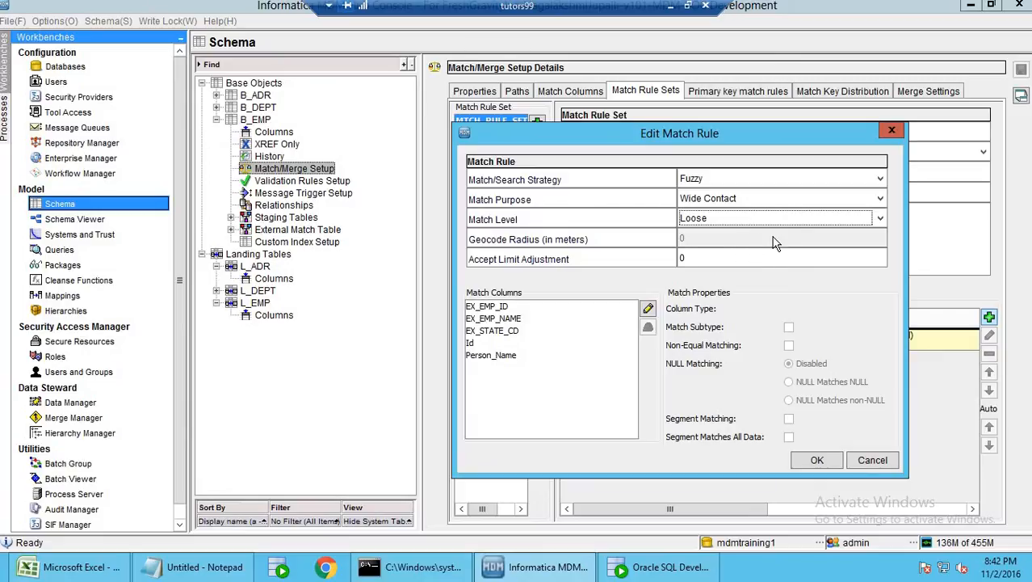
{"action": "left_click", "coordinate": [875, 220]}
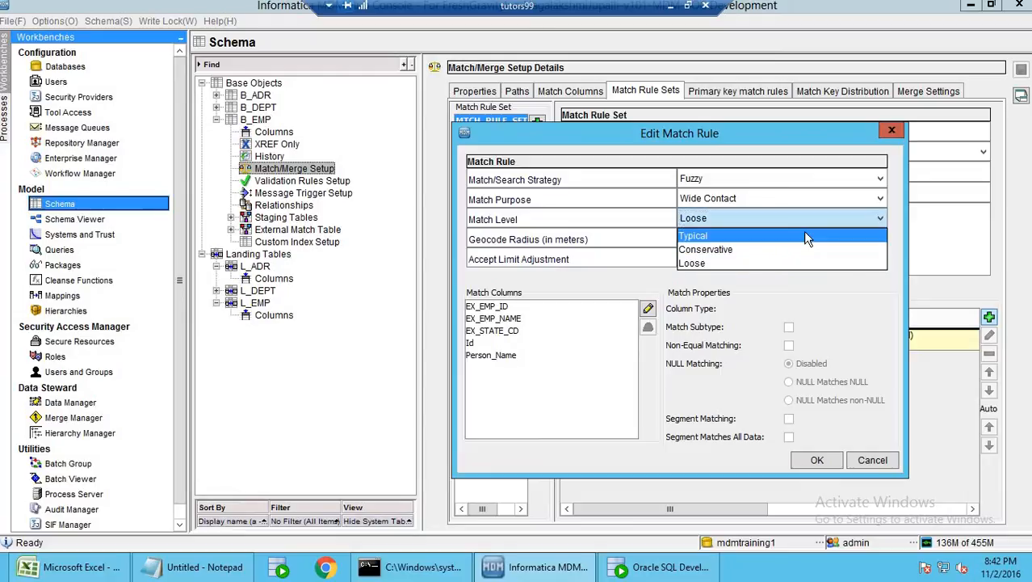
{"action": "left_click", "coordinate": [803, 235]}
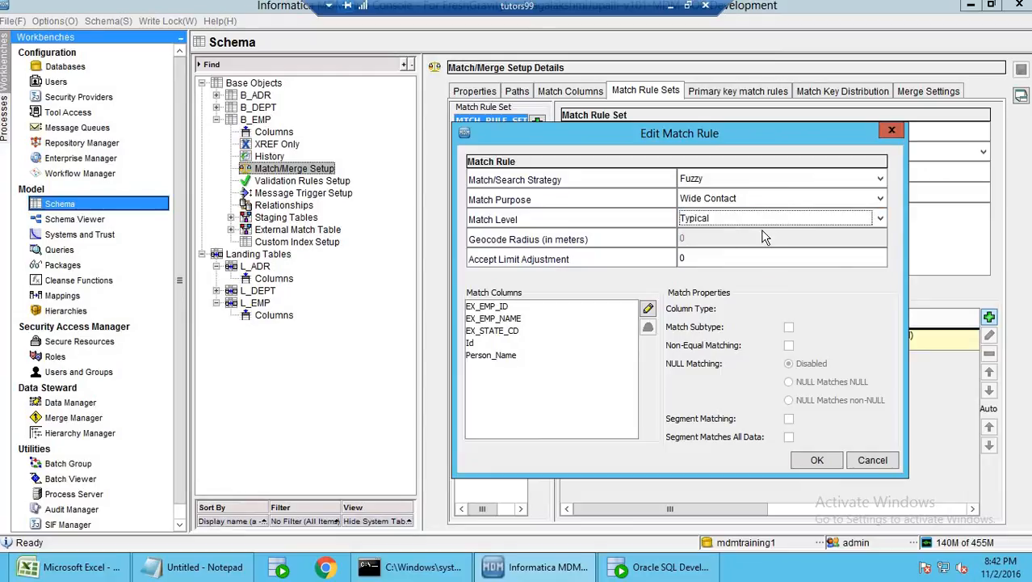
{"action": "left_click", "coordinate": [842, 220]}
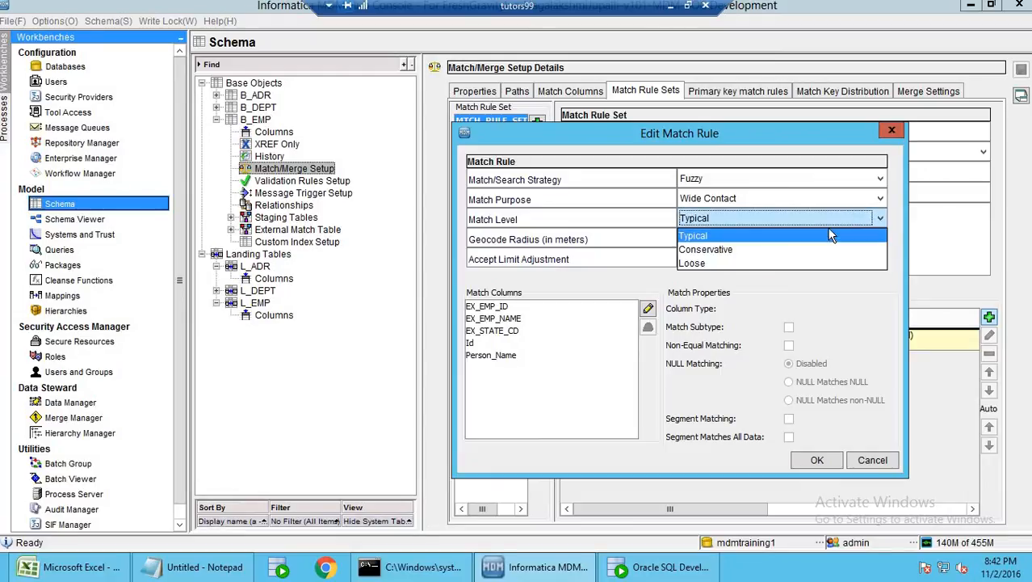
{"action": "left_click", "coordinate": [771, 285]}
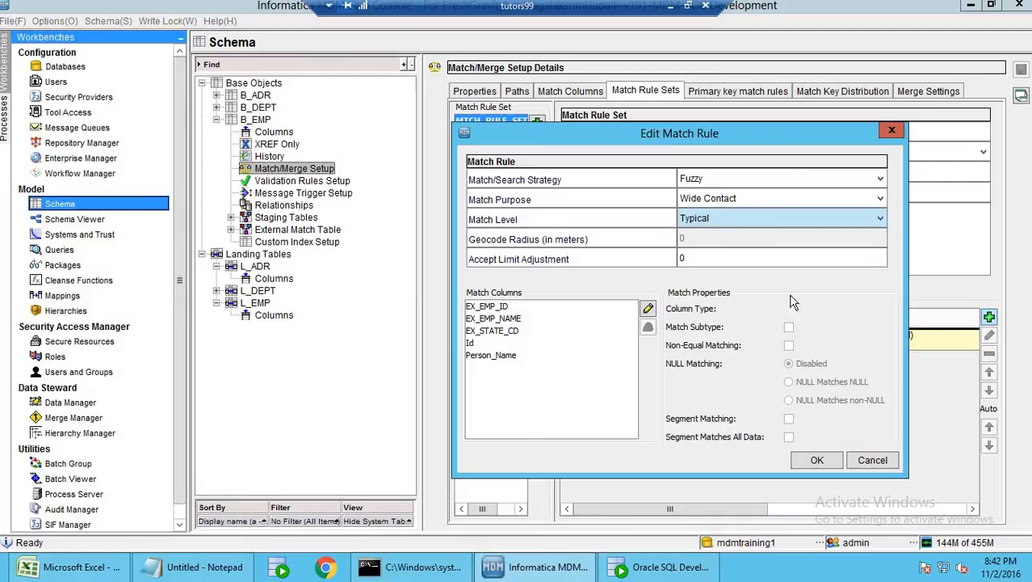
{"action": "left_click", "coordinate": [873, 460]}
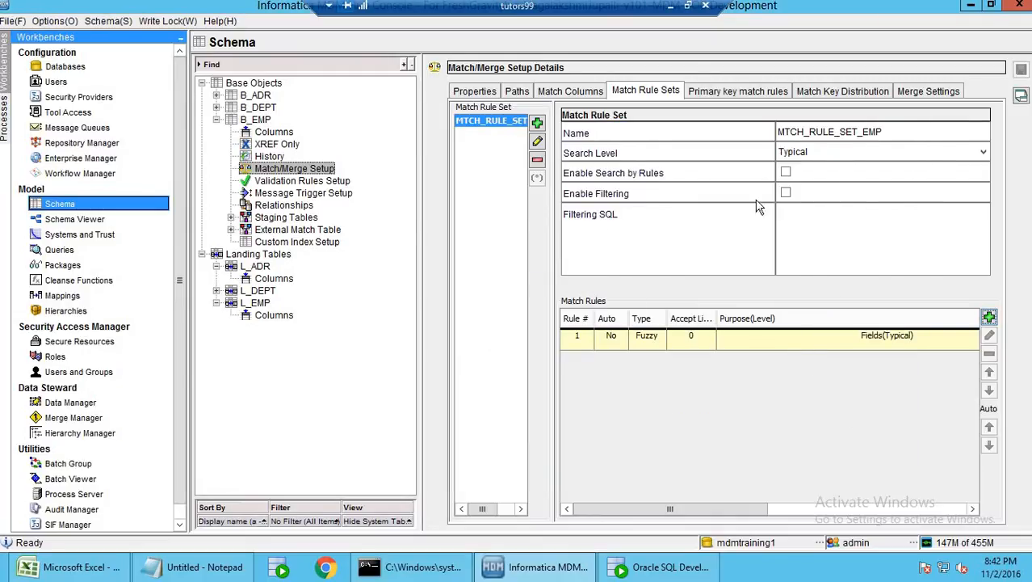
Switch from the remote session to the local desktop and open the tokenization notes in Notepad
{"action": "left_click", "coordinate": [818, 163]}
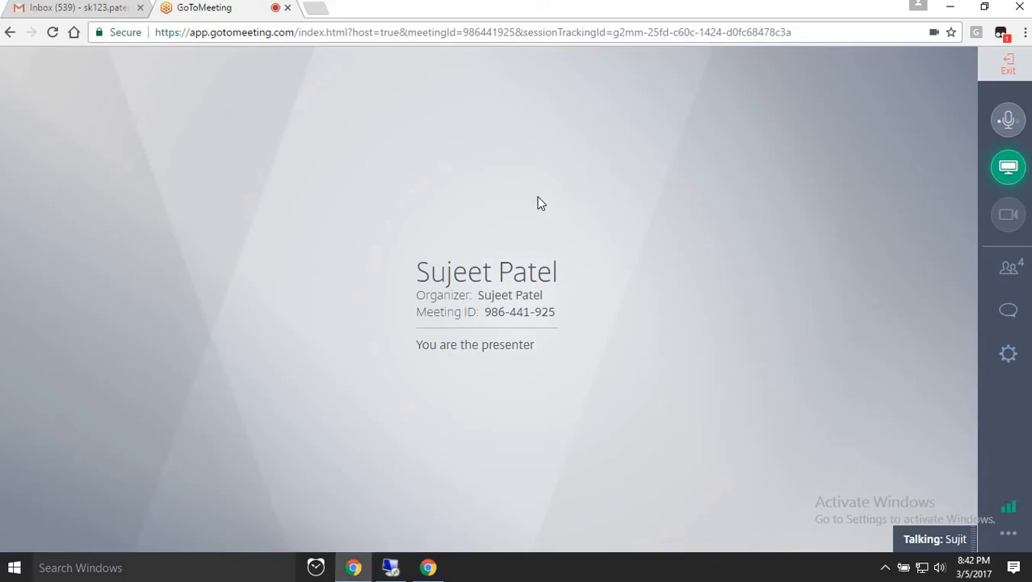
{"action": "left_click", "coordinate": [950, 8]}
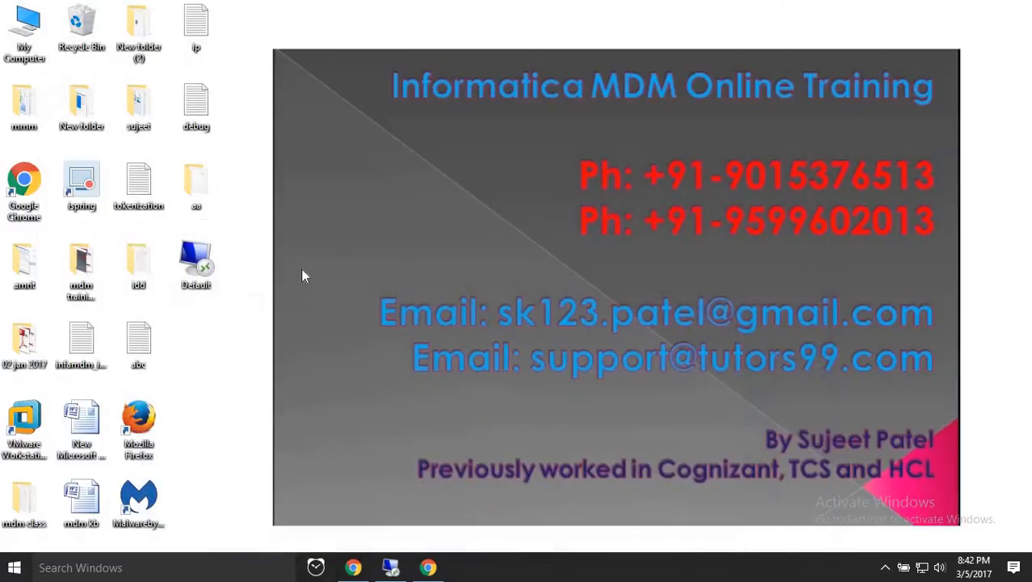
{"action": "double_click", "coordinate": [138, 185]}
{"action": "left_click", "coordinate": [685, 170]}
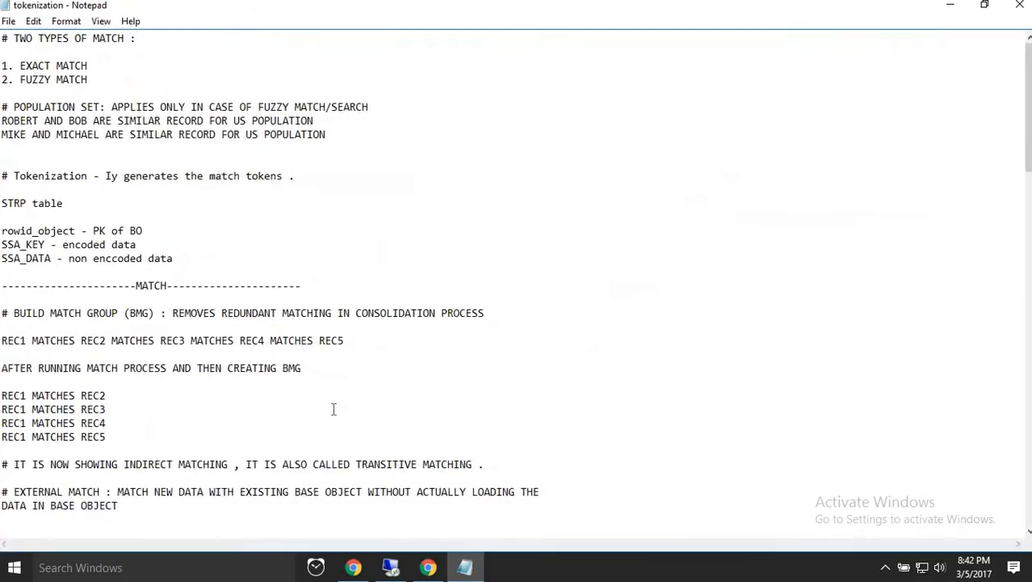
Read the description of the Narrow search level in the tokenization notes
{"action": "scroll", "coordinate": [334, 396], "scroll_direction": "down", "scroll_amount": 6}
{"action": "scroll", "coordinate": [333, 396], "scroll_direction": "down", "scroll_amount": 15}
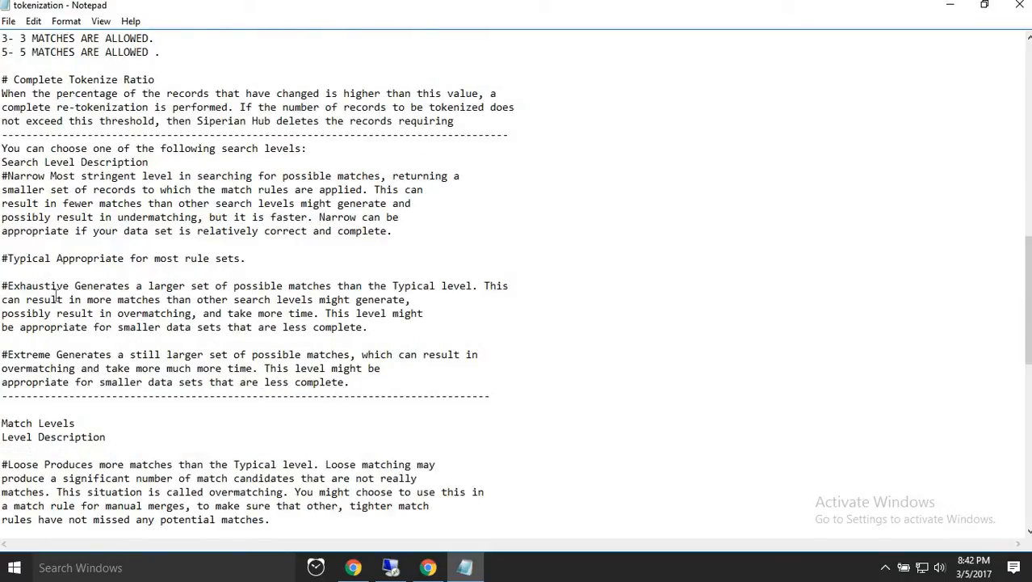
{"action": "left_click_drag", "start_coordinate": [51, 289], "coordinate": [22, 292]}
{"action": "mouse_move", "coordinate": [44, 180]}
{"action": "left_mouse_down"}
{"action": "mouse_move", "coordinate": [15, 179]}
{"action": "mouse_move", "coordinate": [387, 178]}
{"action": "mouse_move", "coordinate": [51, 177]}
{"action": "left_mouse_up"}
{"action": "left_click", "coordinate": [56, 188]}
{"action": "left_click", "coordinate": [386, 176]}
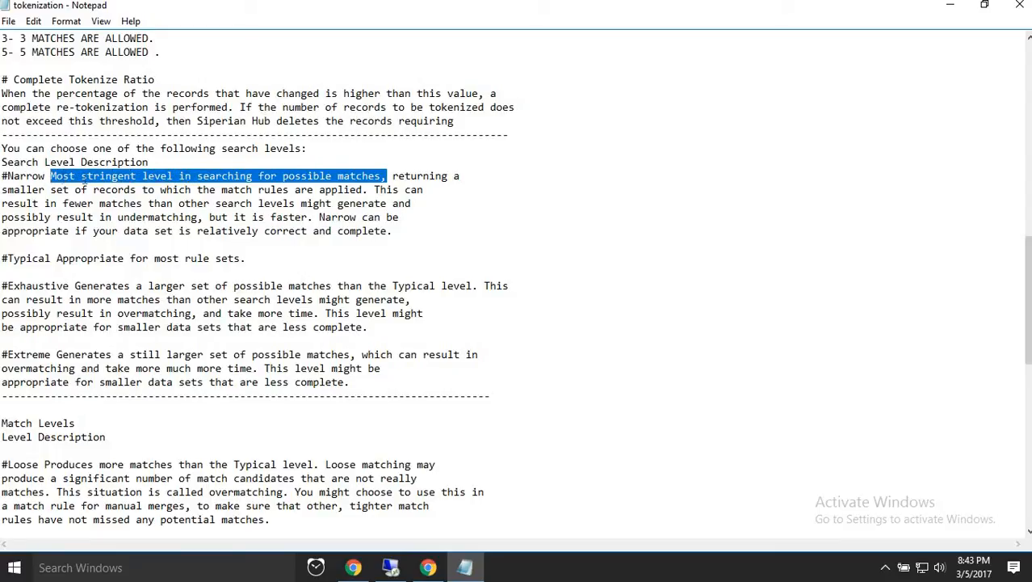
{"action": "left_click", "coordinate": [95, 179]}
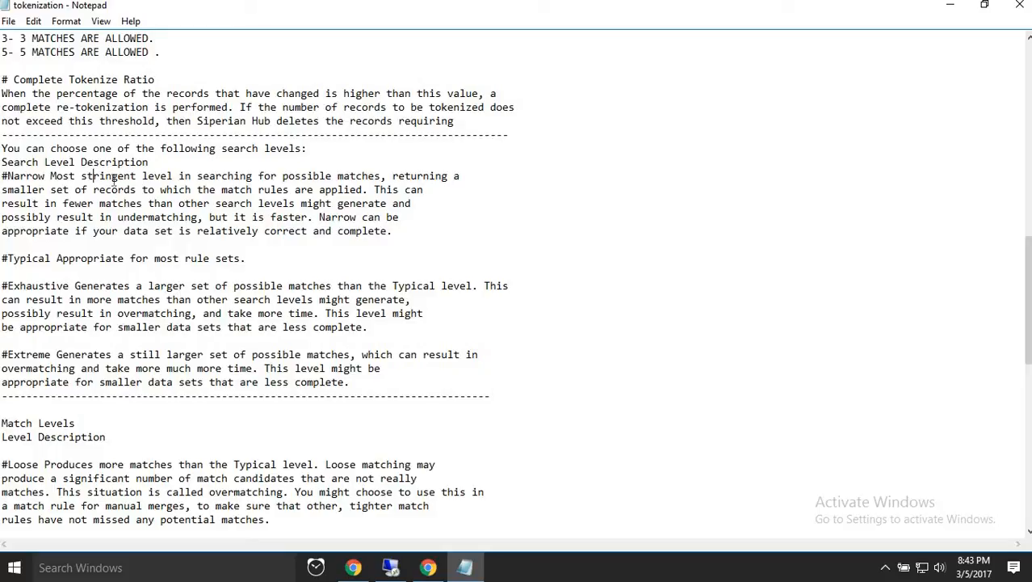
{"action": "double_click", "coordinate": [114, 178]}
{"action": "double_click", "coordinate": [18, 179]}
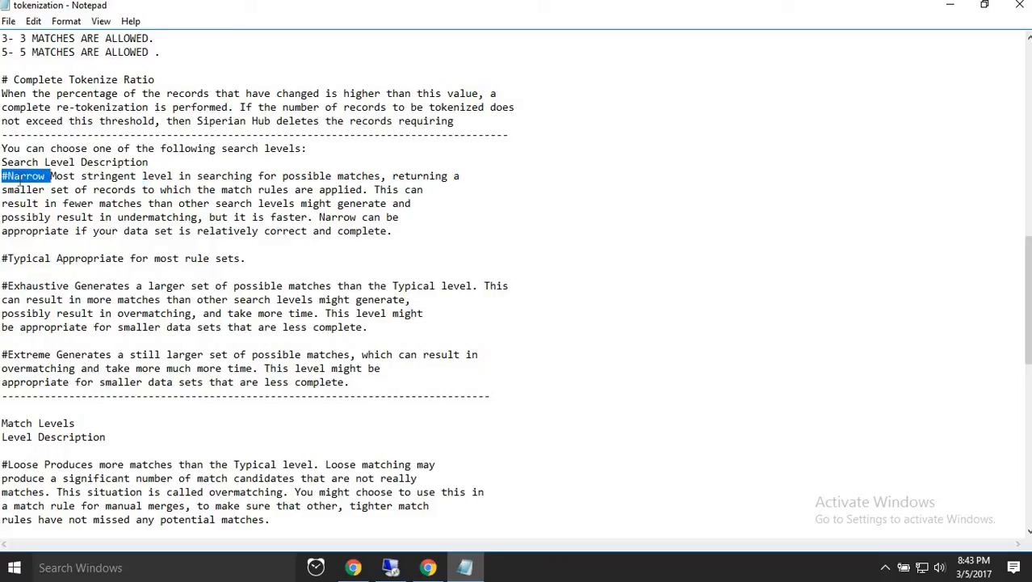
Read the note on the Typical search level below the Narrow description
{"action": "double_click", "coordinate": [33, 260]}
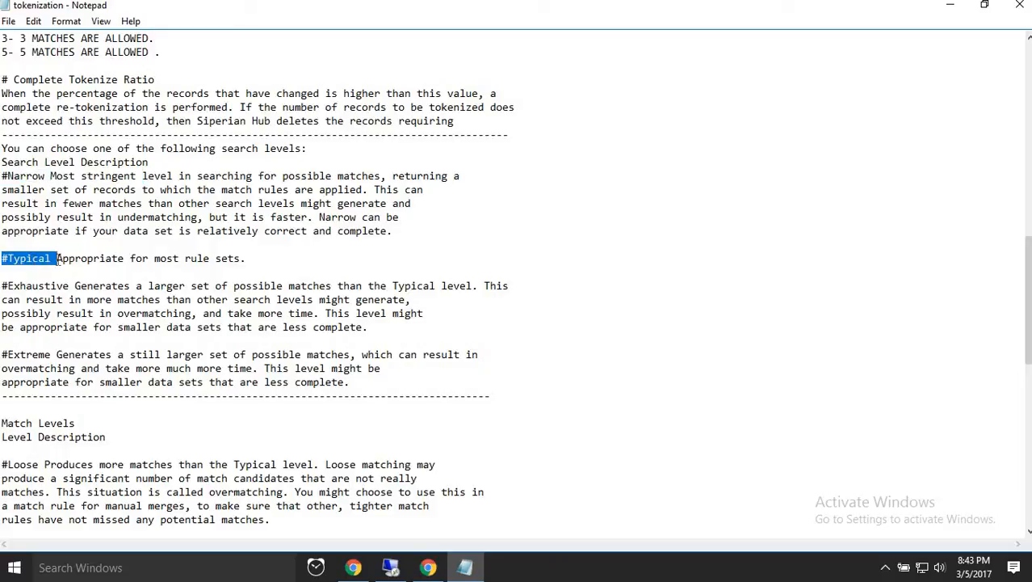
{"action": "left_click", "coordinate": [90, 260]}
{"action": "left_click_drag", "start_coordinate": [259, 258], "coordinate": [57, 258]}
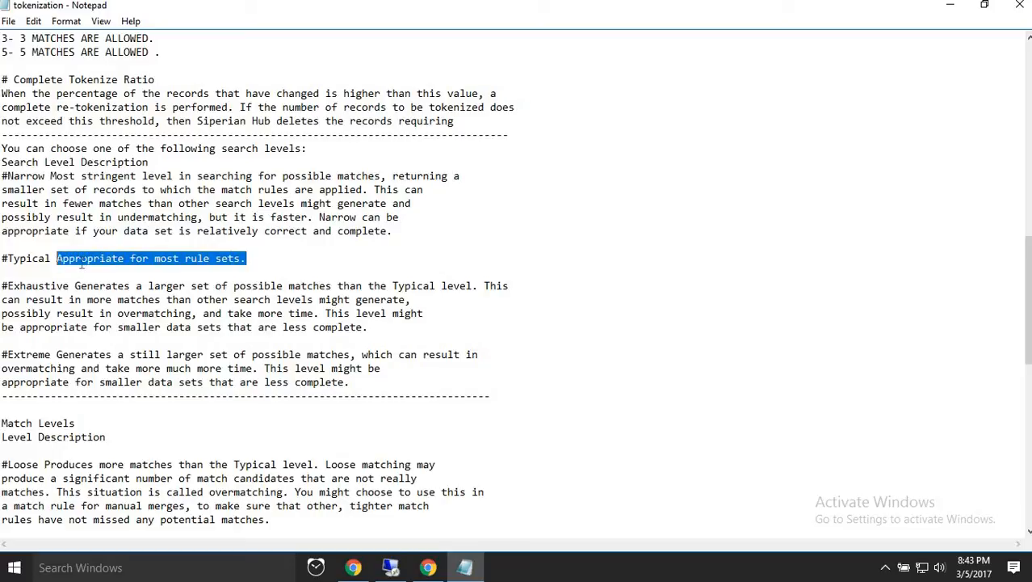
{"action": "left_click", "coordinate": [95, 259]}
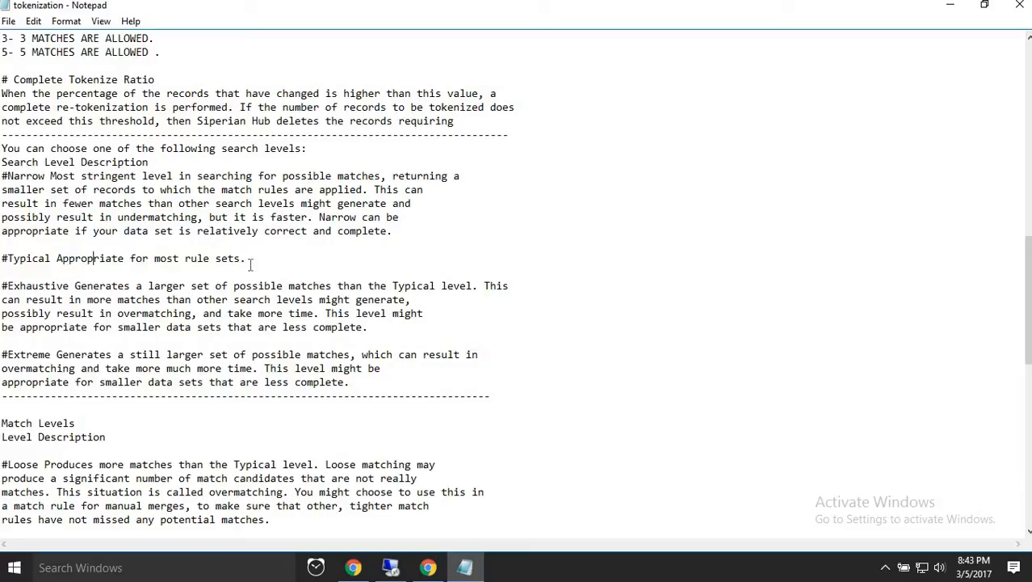
{"action": "left_click_drag", "start_coordinate": [252, 260], "coordinate": [56, 261]}
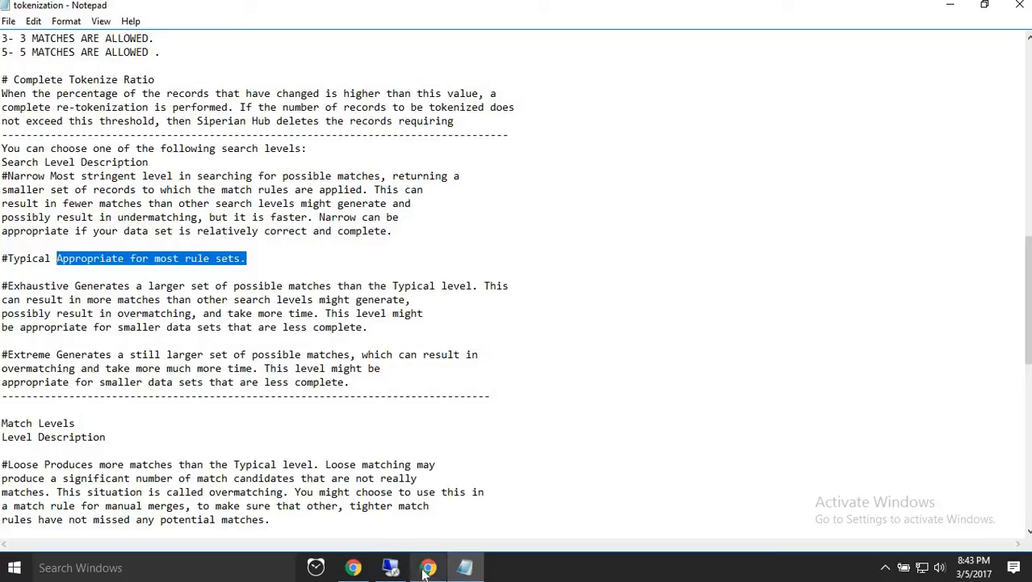
Switch to the remote MDM session and review the fuzzy match rule's Match Level options, discarding any edits
{"action": "left_click", "coordinate": [394, 572]}
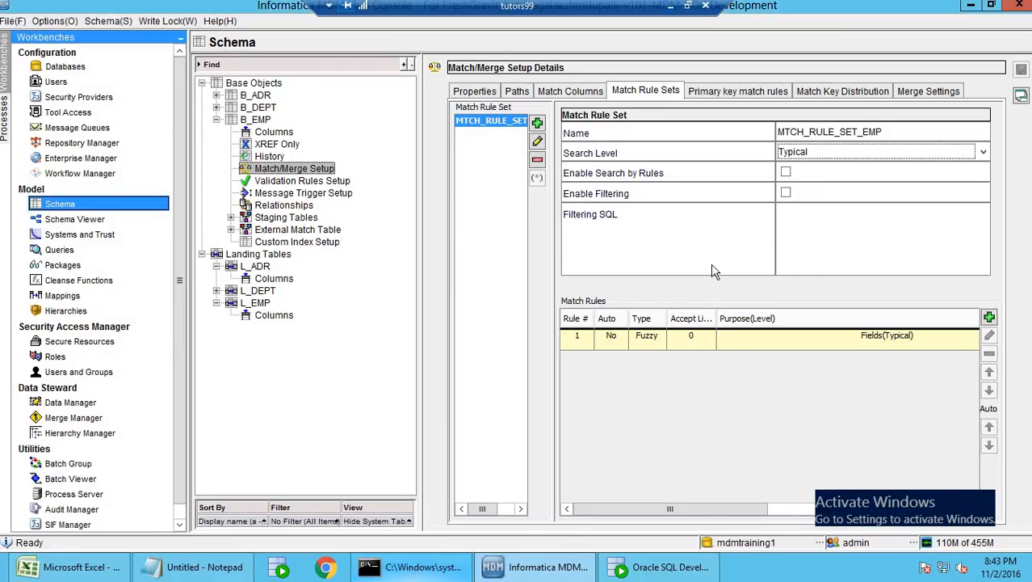
{"action": "left_click", "coordinate": [990, 335]}
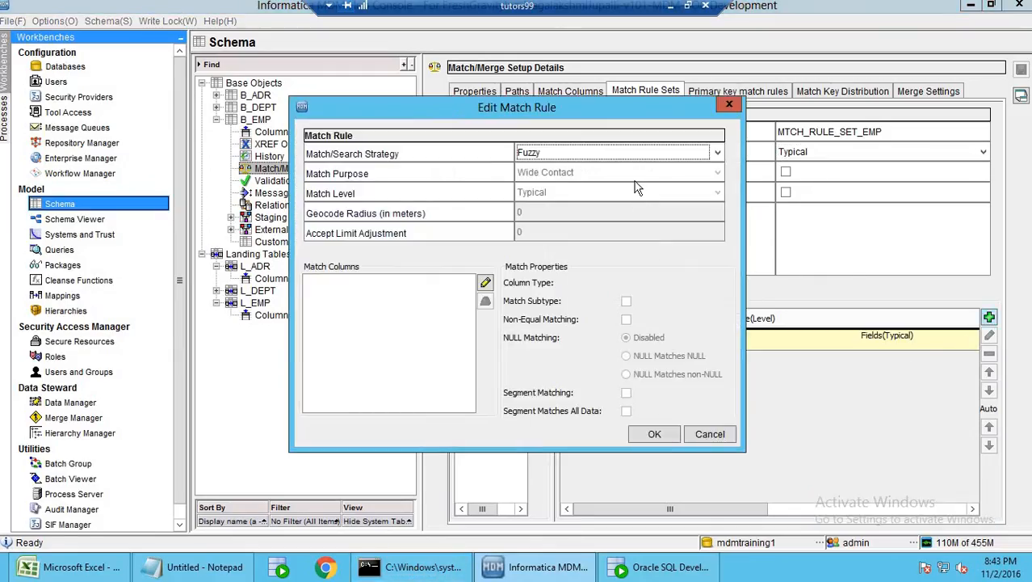
{"action": "left_click", "coordinate": [714, 435]}
{"action": "left_click", "coordinate": [852, 341]}
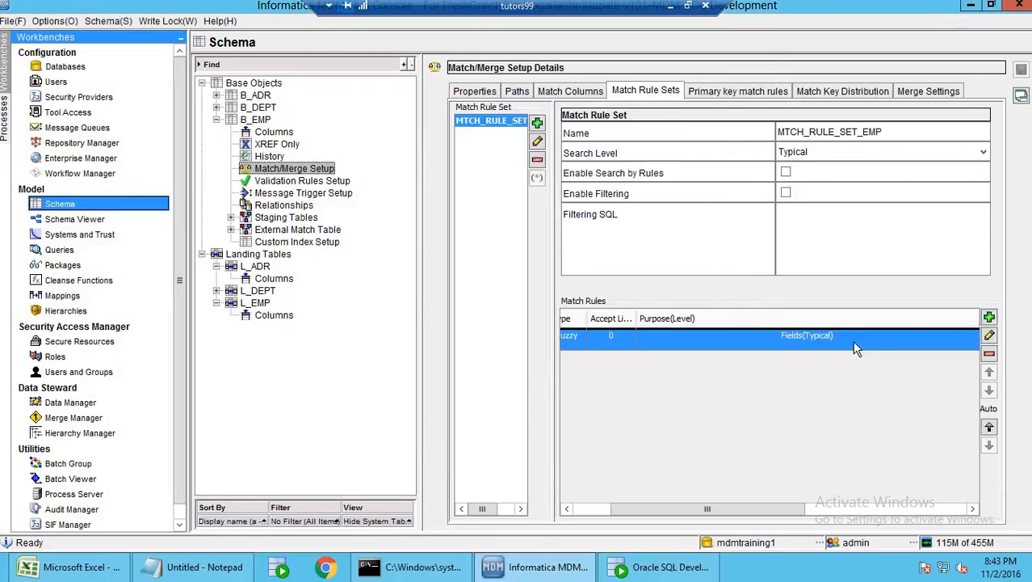
{"action": "left_click", "coordinate": [991, 335]}
{"action": "left_click", "coordinate": [678, 194]}
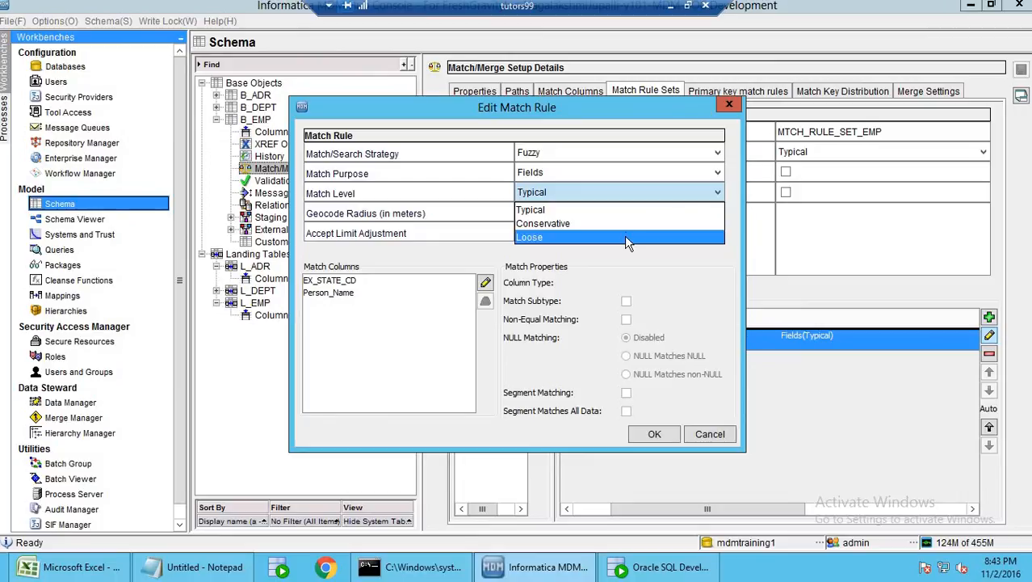
{"action": "left_click", "coordinate": [566, 234]}
{"action": "left_click", "coordinate": [709, 434]}
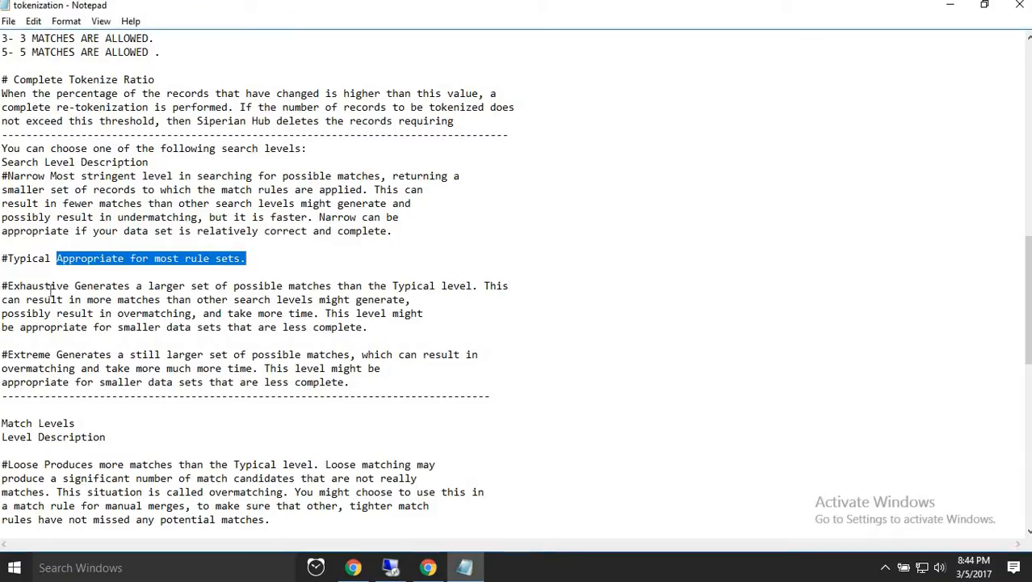
Compare the descriptions of the Exhaustive and Extreme search levels in the tokenization notes
{"action": "double_click", "coordinate": [51, 287]}
{"action": "left_click_drag", "start_coordinate": [77, 286], "coordinate": [442, 290]}
{"action": "left_click", "coordinate": [267, 369]}
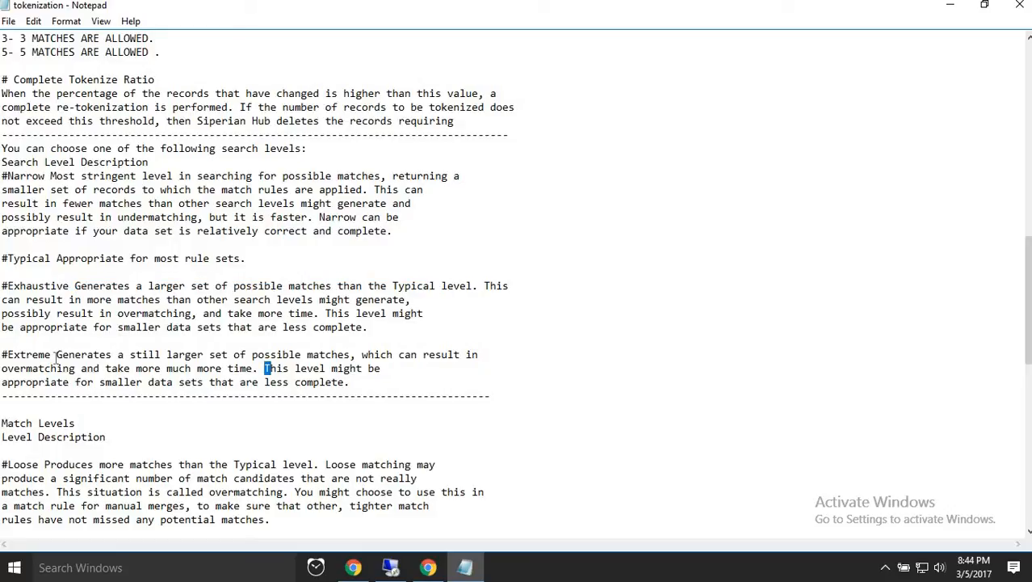
{"action": "left_click_drag", "start_coordinate": [56, 354], "coordinate": [150, 356]}
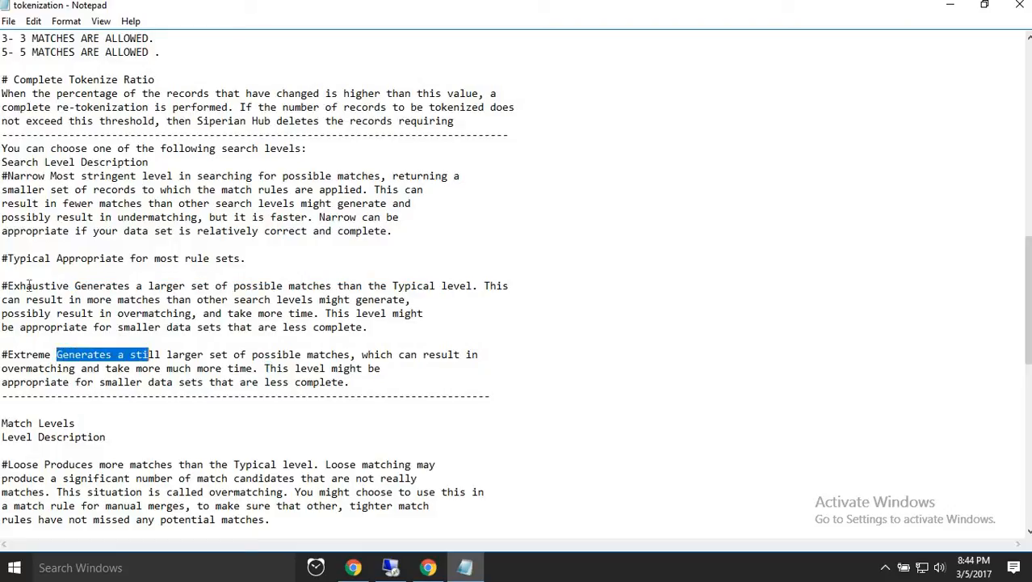
{"action": "double_click", "coordinate": [29, 286]}
{"action": "left_click", "coordinate": [171, 360]}
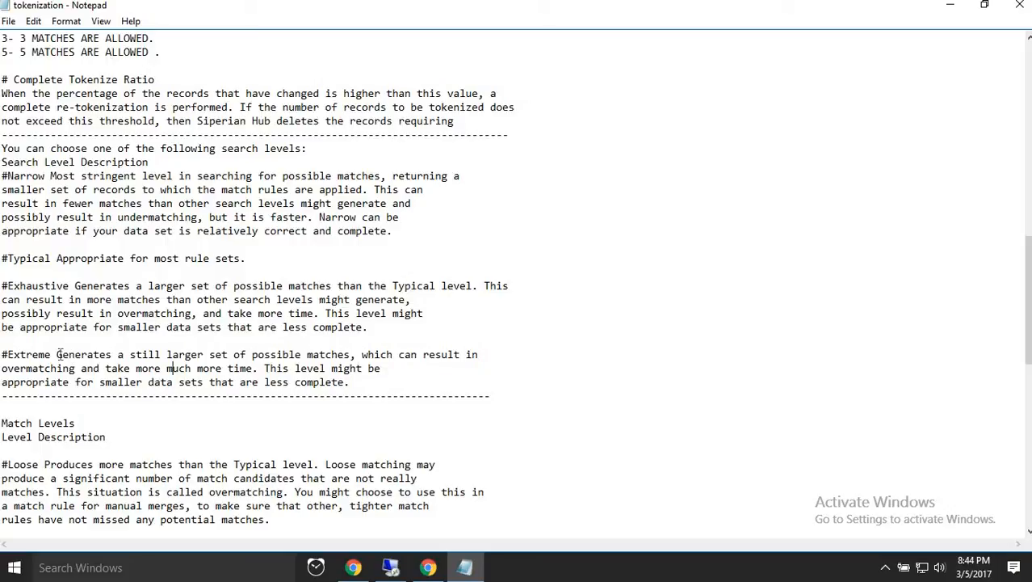
{"action": "left_click_drag", "start_coordinate": [58, 355], "coordinate": [349, 361]}
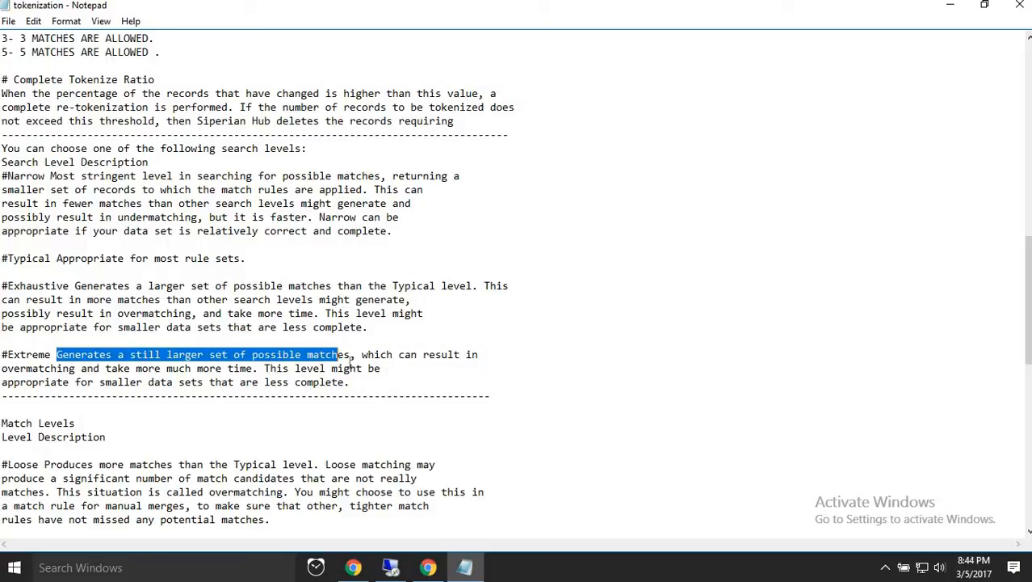
{"action": "left_click", "coordinate": [350, 367]}
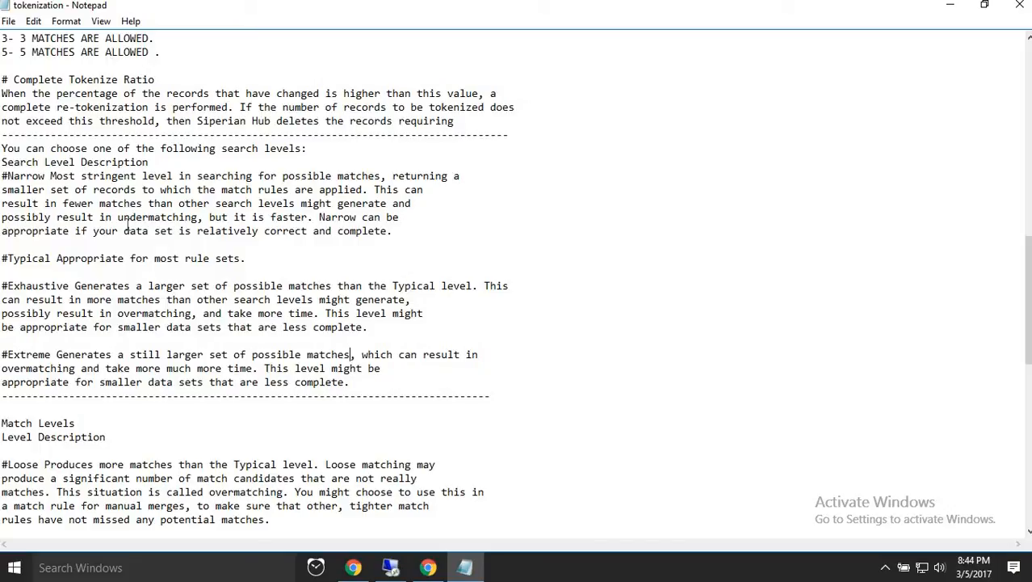
Insert extra blank lines before the Narrow, Typical, Exhaustive and Extreme search level descriptions
{"action": "left_click", "coordinate": [174, 161]}
{"action": "key", "text": "Return"}
{"action": "key", "text": "Return"}
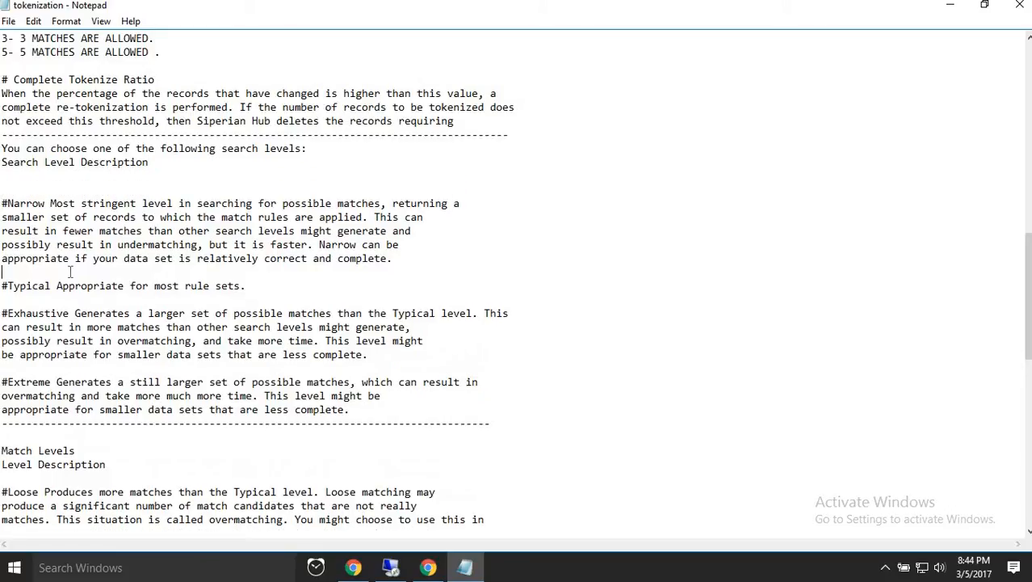
{"action": "key", "text": "Return"}
{"action": "left_click", "coordinate": [34, 313]}
{"action": "key", "text": "Return"}
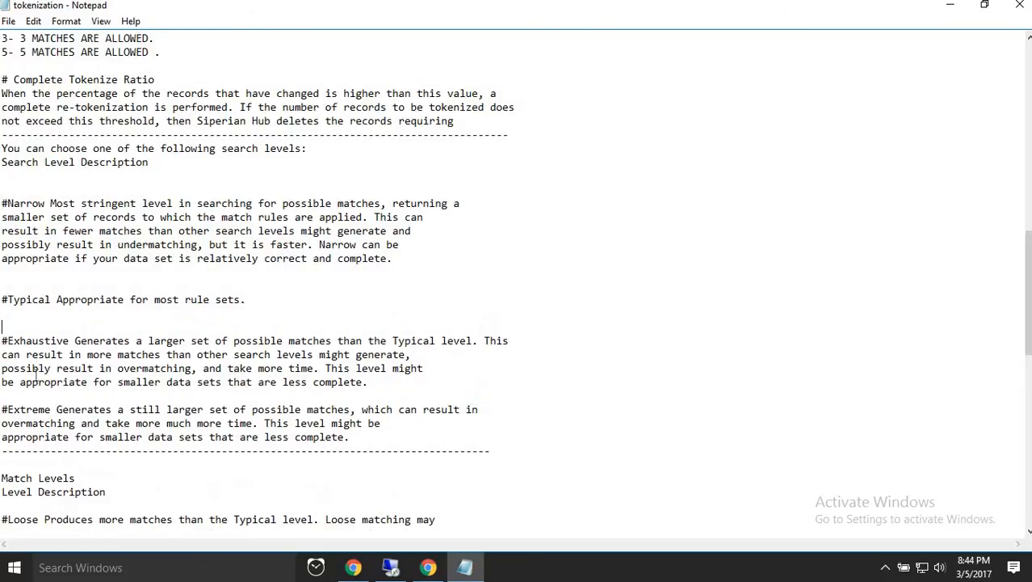
{"action": "left_click", "coordinate": [34, 396]}
{"action": "key", "text": "Return"}
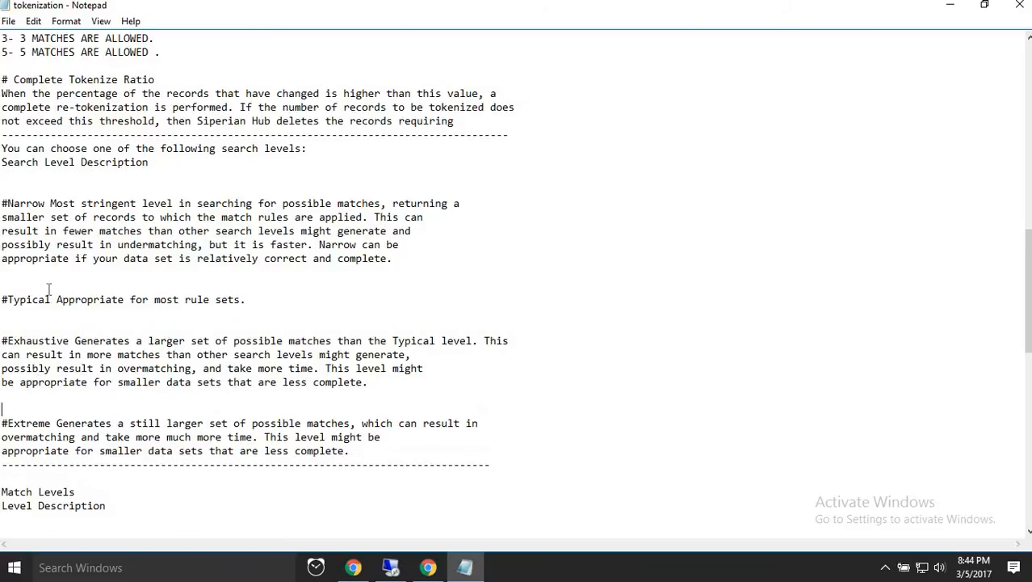
Reread the four spaced-out search level descriptions and continue down to the Match Levels section
{"action": "left_click_drag", "start_coordinate": [49, 303], "coordinate": [6, 304]}
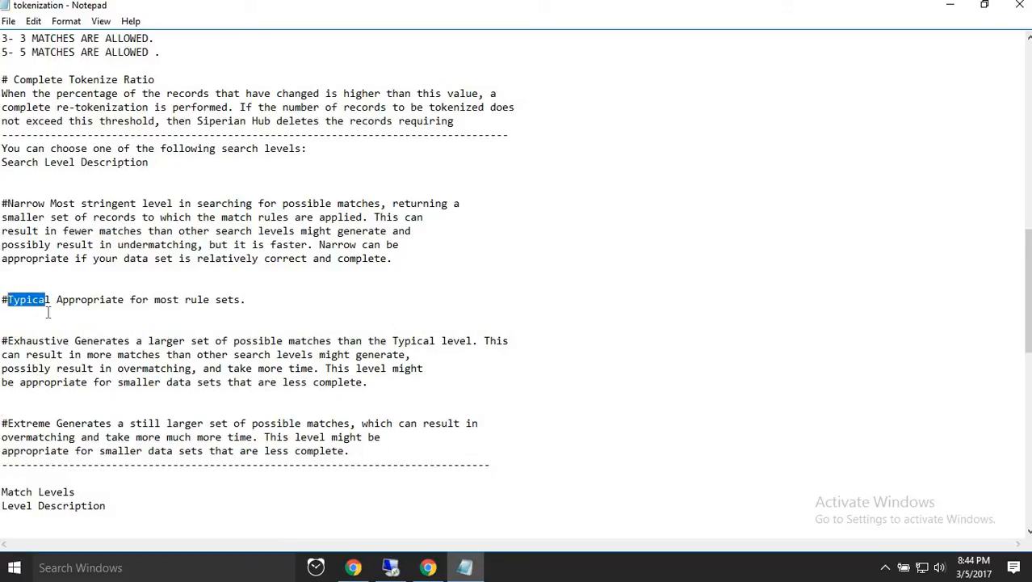
{"action": "left_click", "coordinate": [115, 314]}
{"action": "left_click_drag", "start_coordinate": [262, 303], "coordinate": [63, 305]}
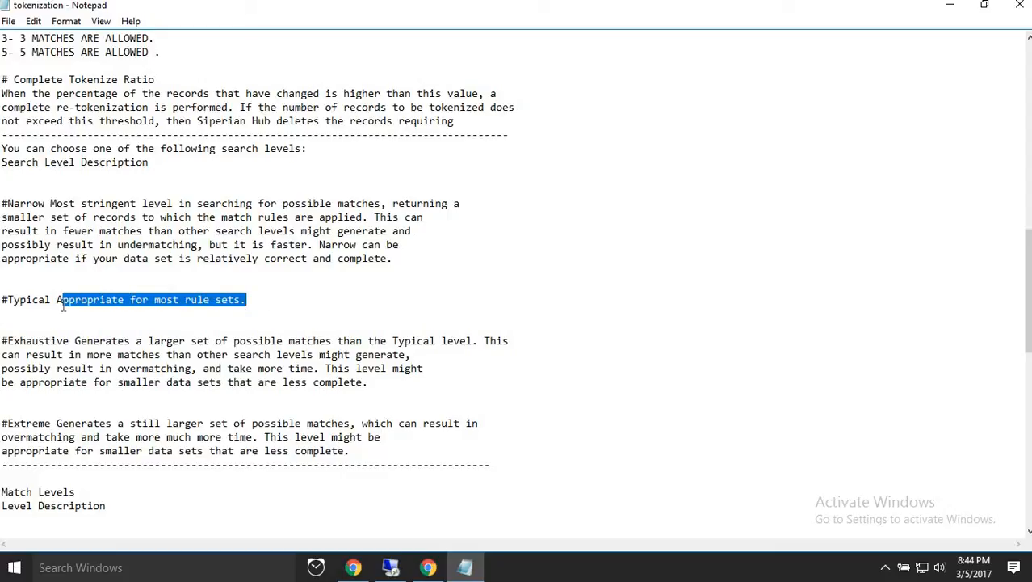
{"action": "left_click", "coordinate": [67, 302]}
{"action": "left_click_drag", "start_coordinate": [50, 204], "coordinate": [7, 219]}
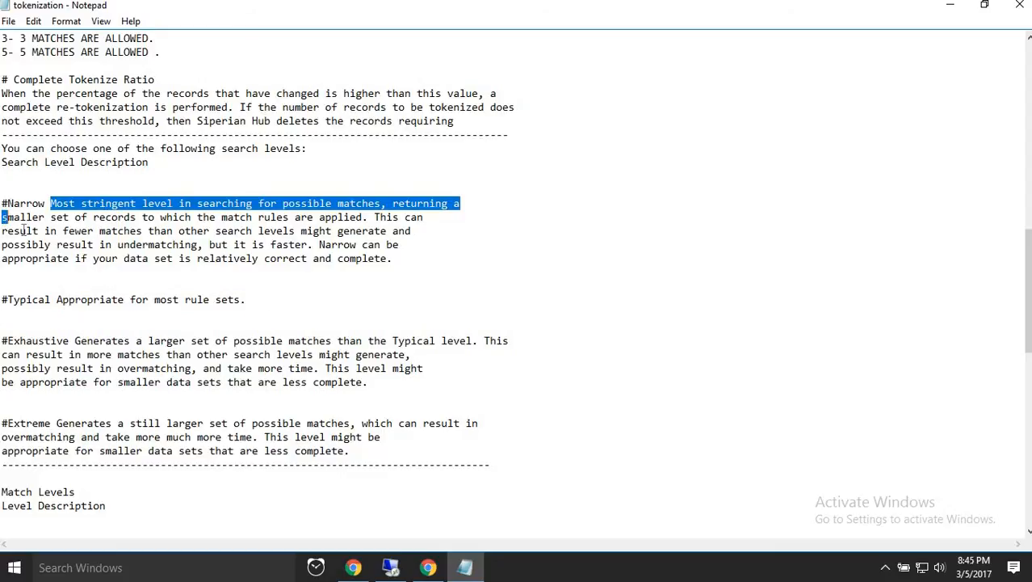
{"action": "left_click", "coordinate": [77, 306]}
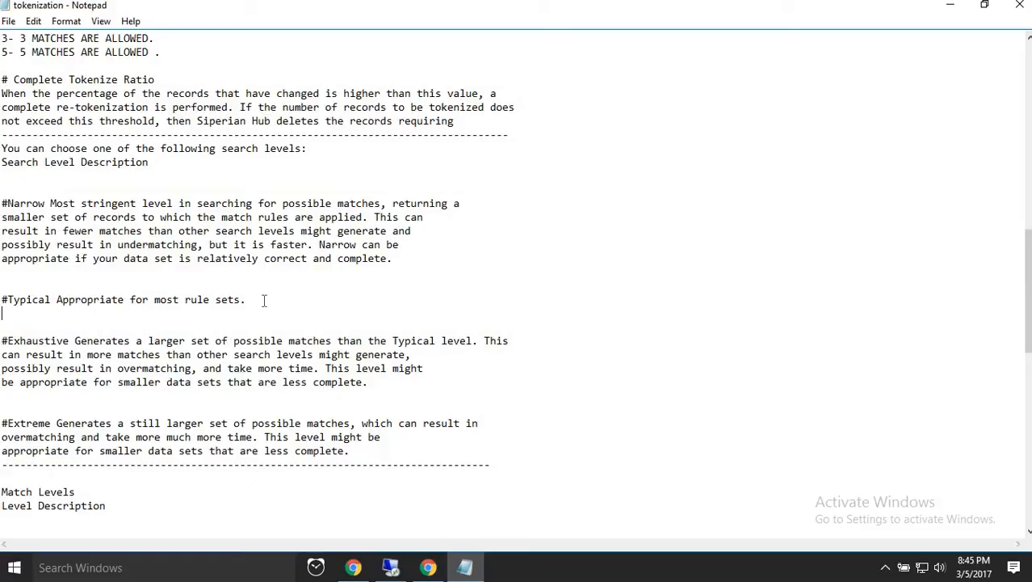
{"action": "left_click_drag", "start_coordinate": [263, 301], "coordinate": [20, 344]}
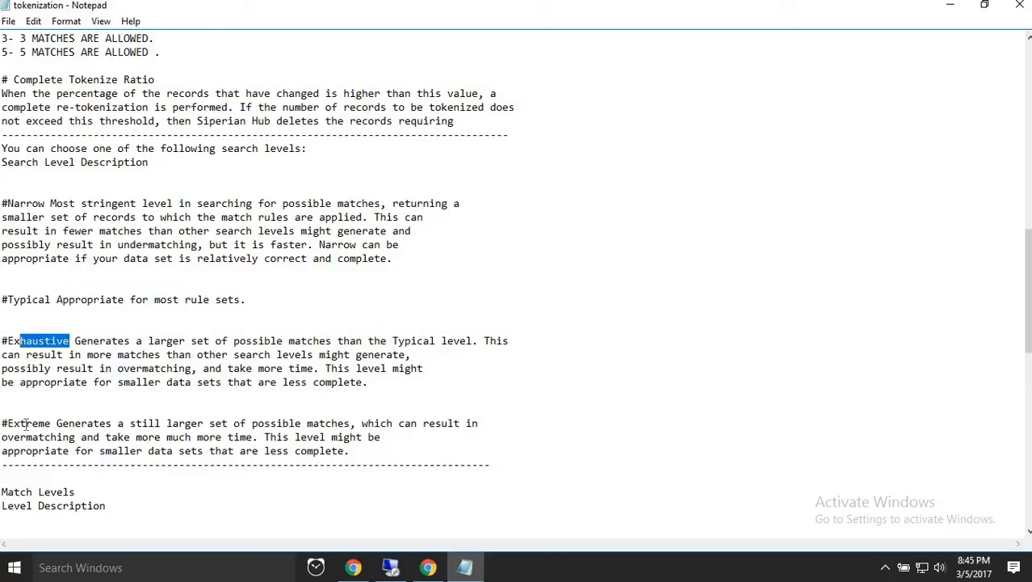
{"action": "left_click_drag", "start_coordinate": [57, 424], "coordinate": [2, 424]}
{"action": "left_click", "coordinate": [74, 424]}
{"action": "scroll", "coordinate": [82, 425], "scroll_direction": "down", "scroll_amount": 4}
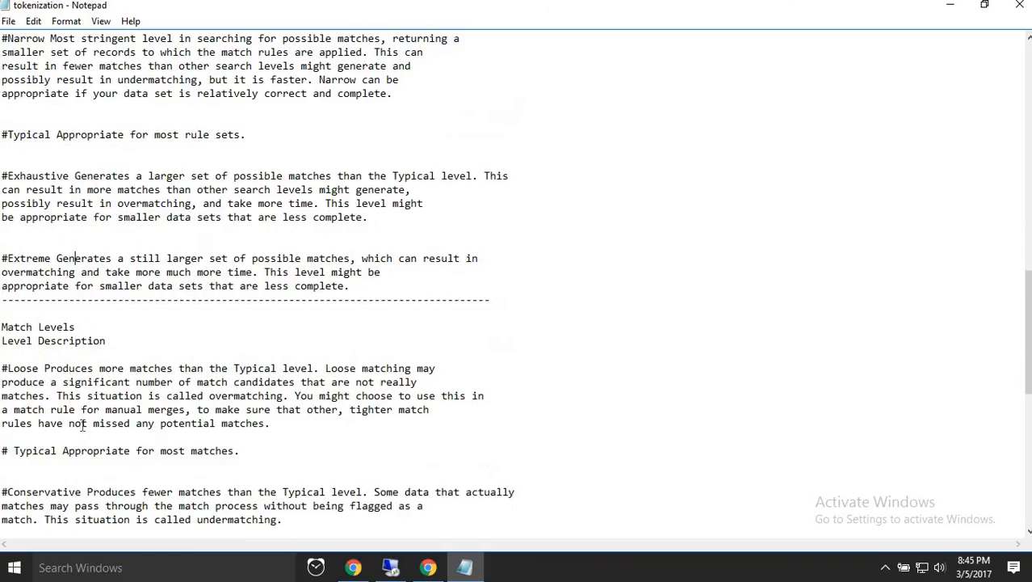
Switch to the remote MDM session, try enabling filtering for MTCH_RULE_SET_EMP, and check the primary key match rules
{"action": "left_click", "coordinate": [950, 5]}
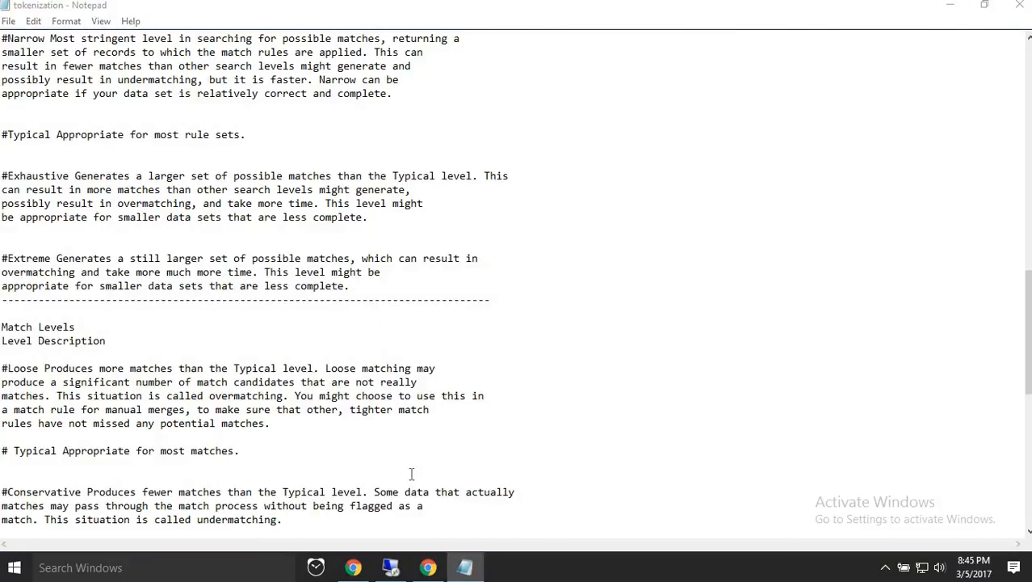
{"action": "left_click", "coordinate": [390, 567]}
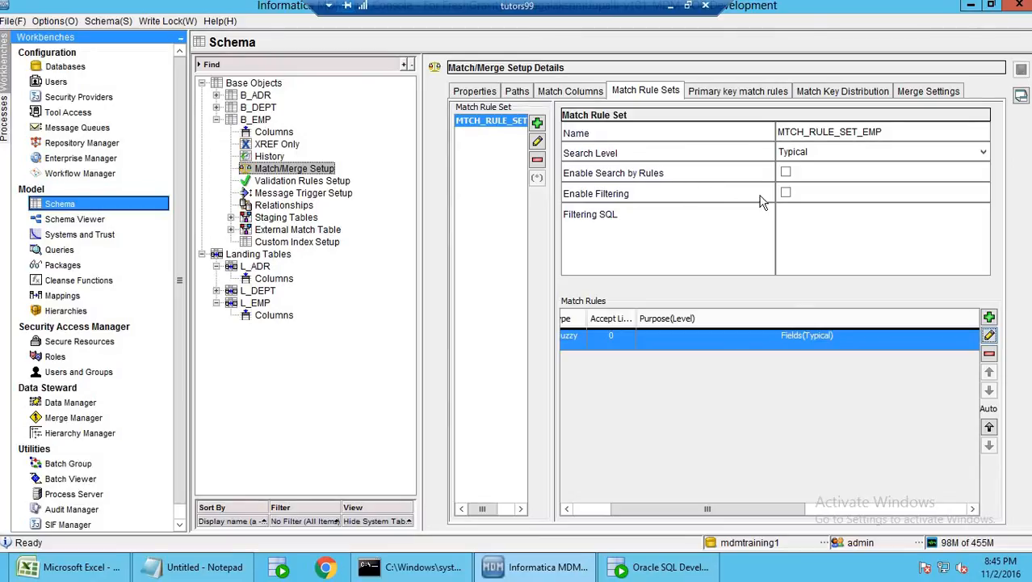
{"action": "left_click", "coordinate": [786, 193]}
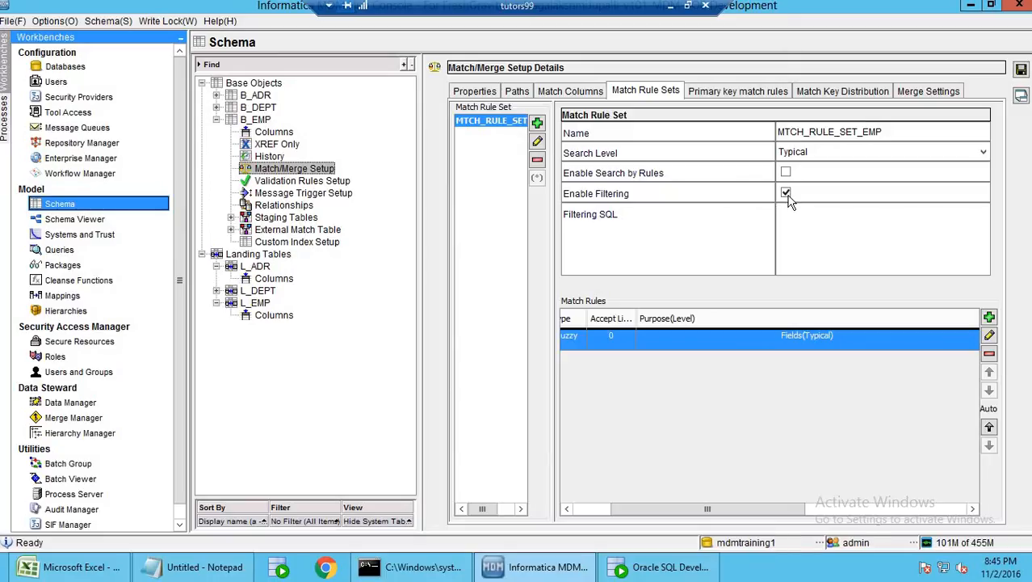
{"action": "left_click", "coordinate": [721, 92]}
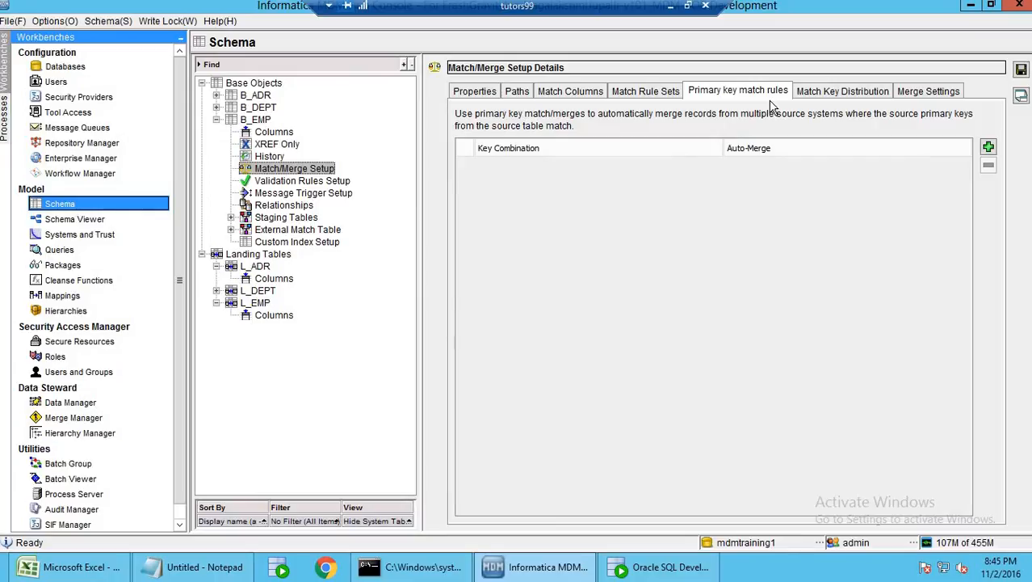
{"action": "left_click", "coordinate": [656, 93]}
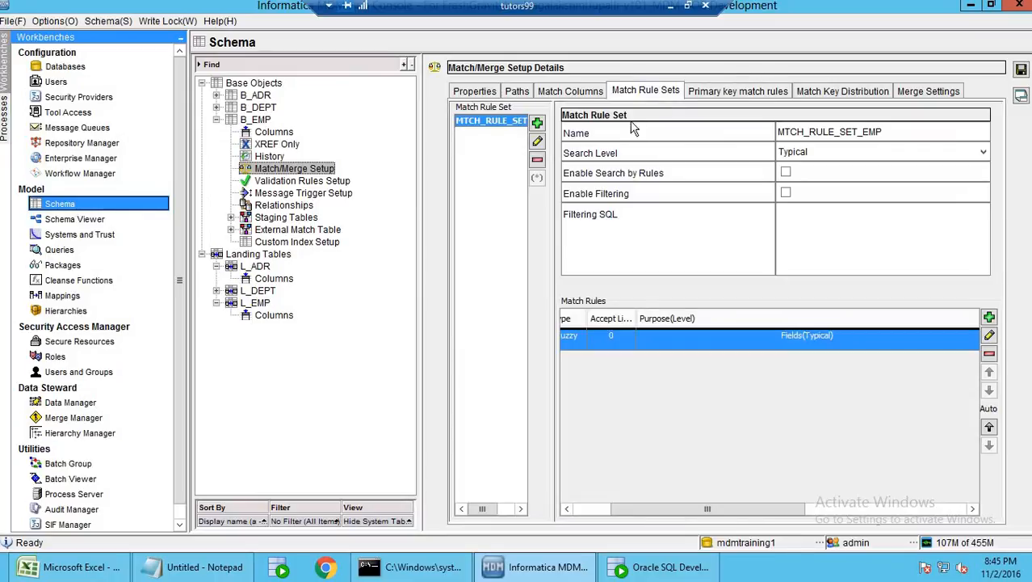
Open Systems and Trust without saving the match/merge changes and return to the local tokenization notes
{"action": "left_click", "coordinate": [103, 236]}
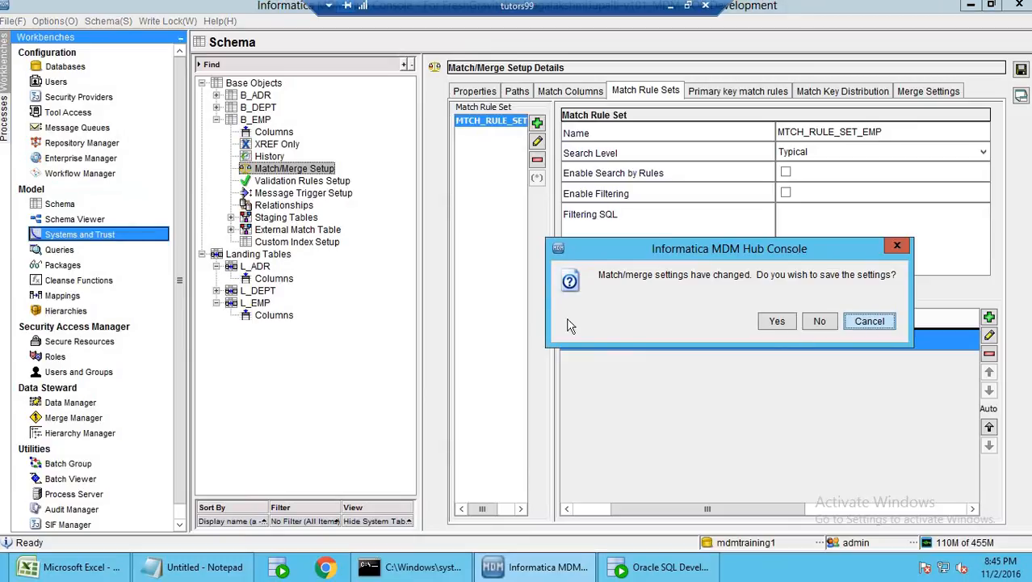
{"action": "left_click", "coordinate": [819, 321]}
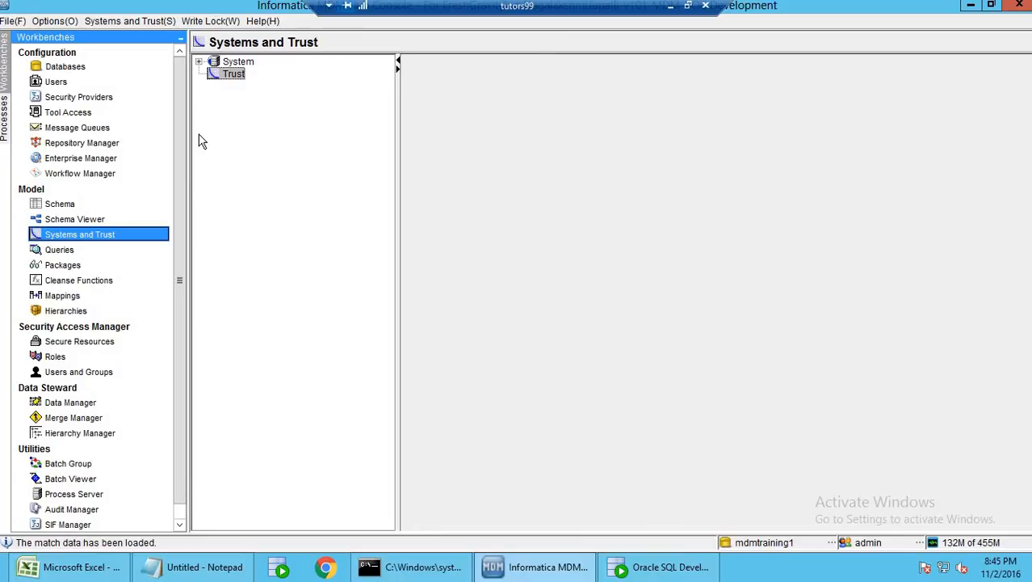
{"action": "left_click", "coordinate": [671, 6]}
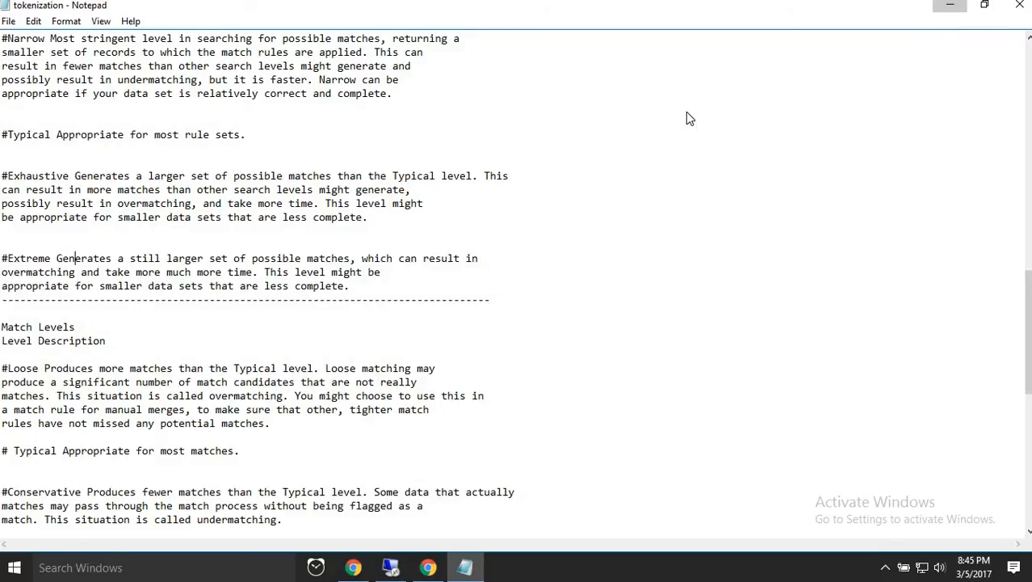
Put the tokenization notes away and open the mdm demo workbook from the mdm class folder on the desktop
{"action": "left_click", "coordinate": [950, 6]}
{"action": "double_click", "coordinate": [37, 501]}
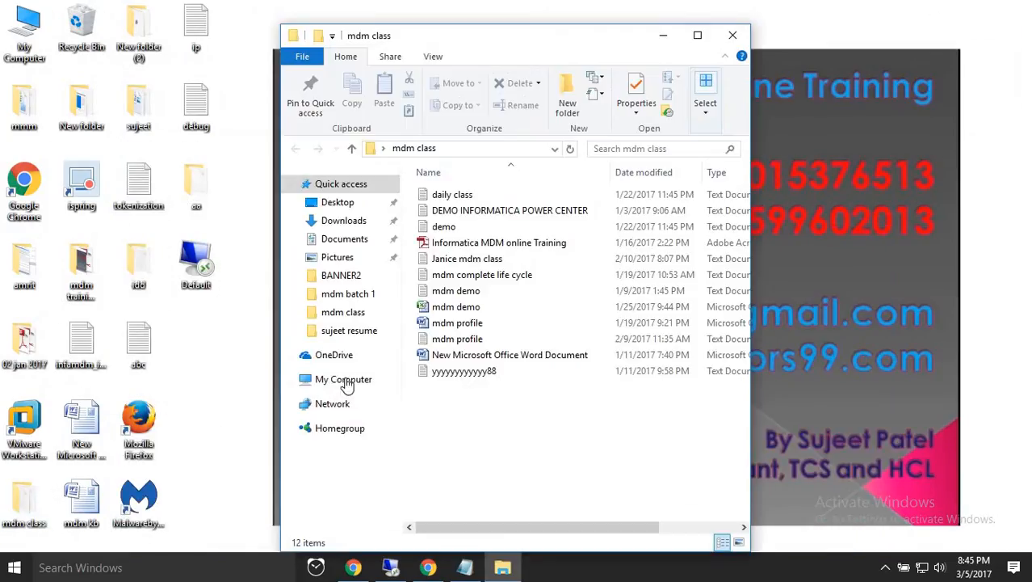
{"action": "double_click", "coordinate": [475, 306]}
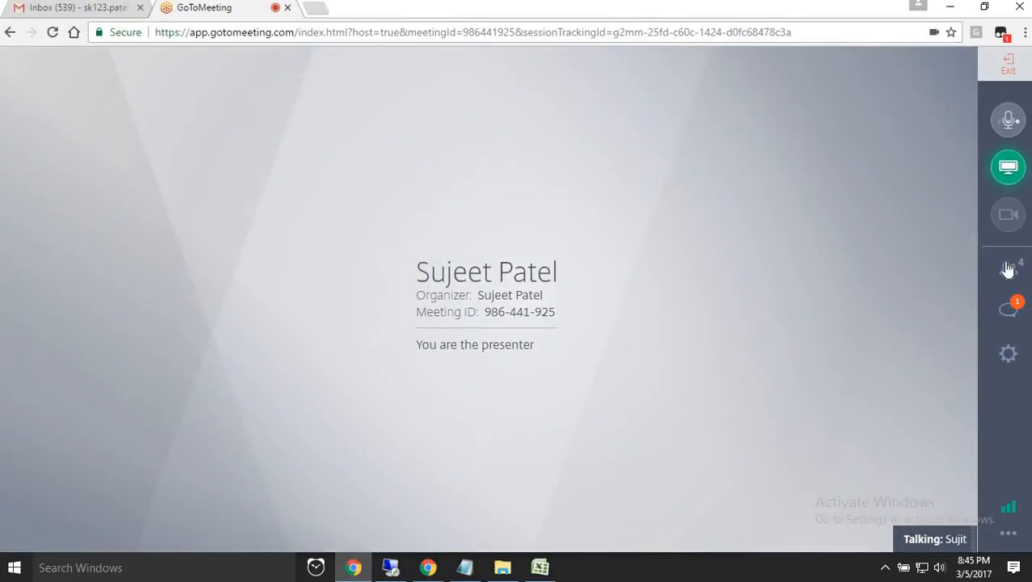
Switch to the GoToMeeting page and check the attendee list and the chat messages
{"action": "left_click", "coordinate": [1008, 269]}
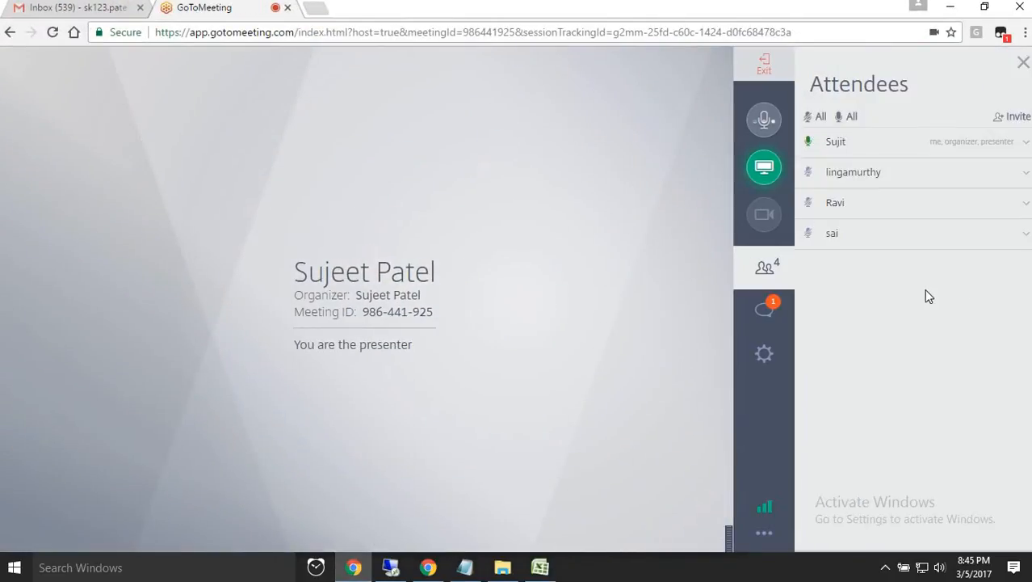
{"action": "left_click", "coordinate": [765, 312]}
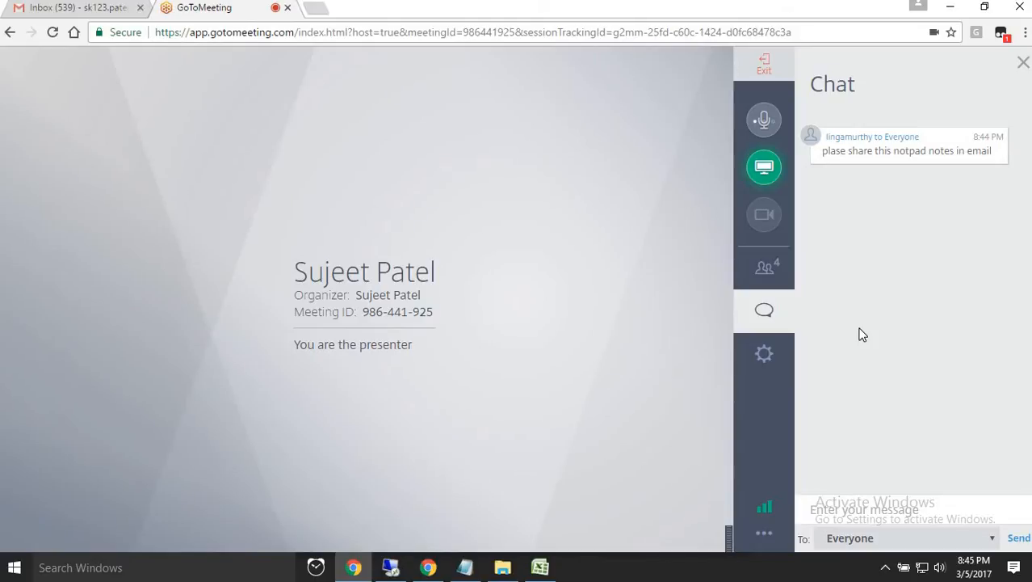
{"action": "left_click", "coordinate": [770, 317]}
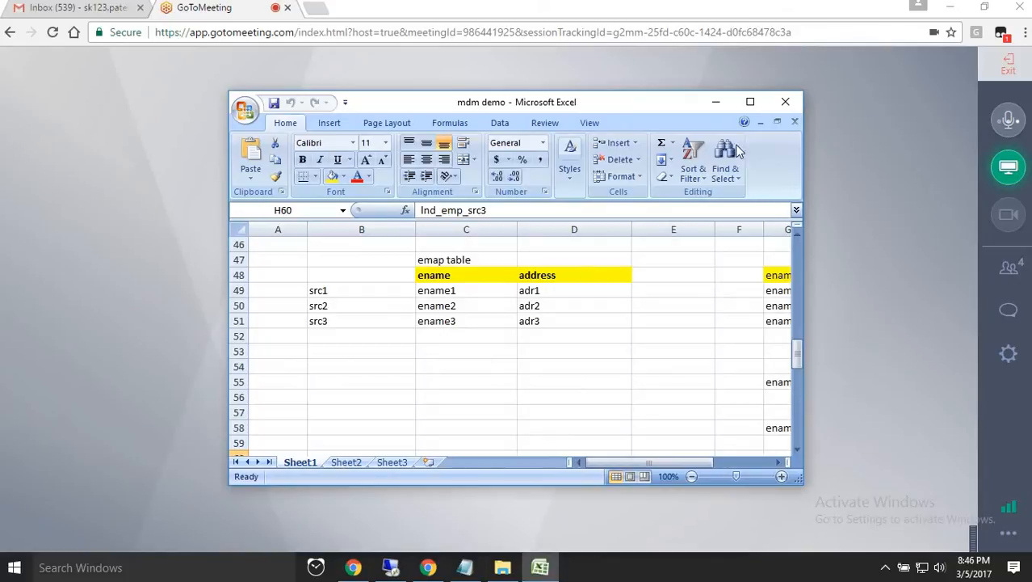
Maximize the mdm demo workbook and review the SRC1 name and its trust score at the start of Sheet1
{"action": "left_click", "coordinate": [749, 101]}
{"action": "scroll", "coordinate": [349, 332], "scroll_direction": "up", "scroll_amount": 8}
{"action": "scroll", "coordinate": [349, 332], "scroll_direction": "up", "scroll_amount": 7}
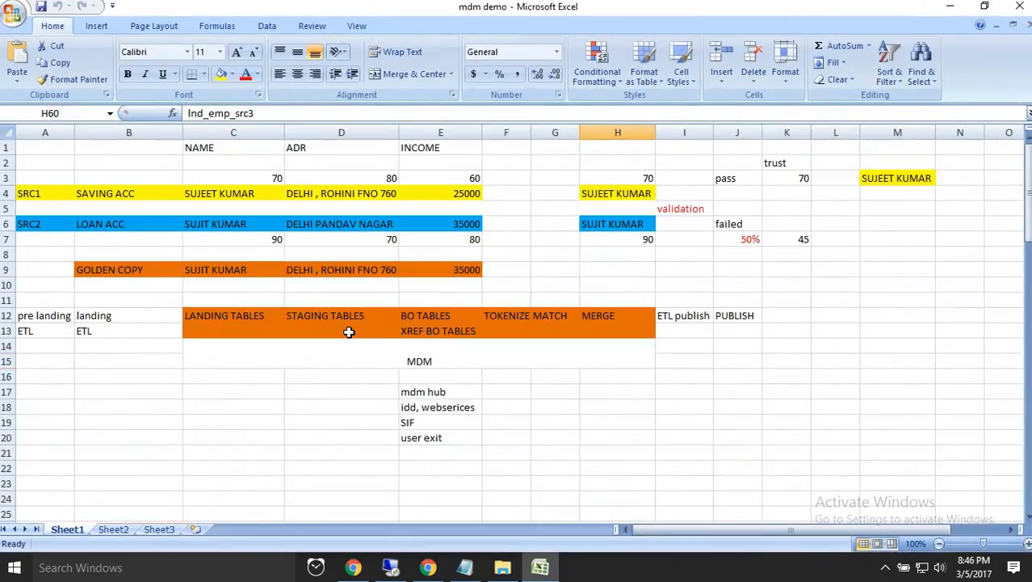
{"action": "left_click", "coordinate": [255, 388]}
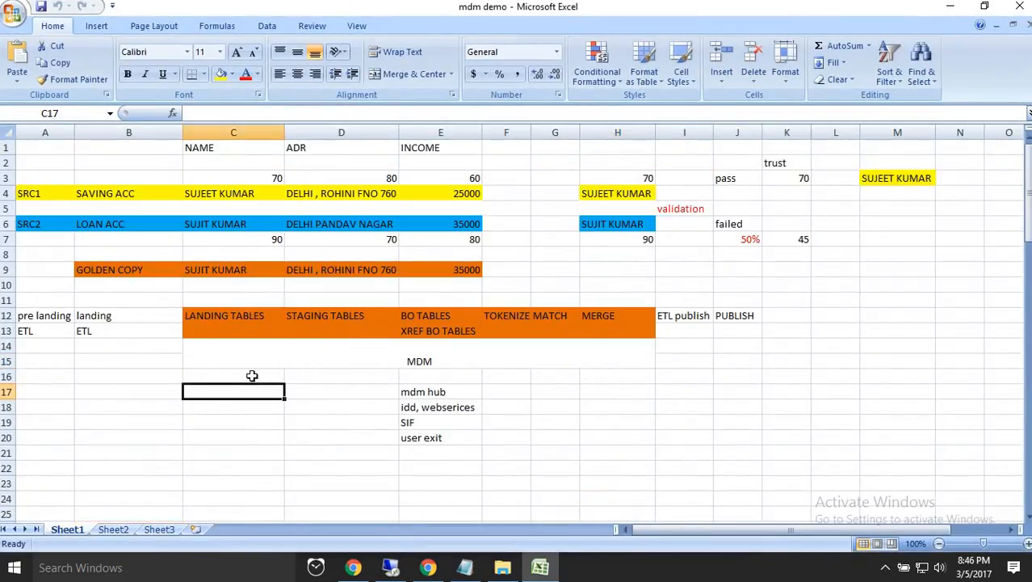
{"action": "left_click", "coordinate": [227, 192]}
{"action": "left_click", "coordinate": [244, 179]}
{"action": "left_click", "coordinate": [246, 194]}
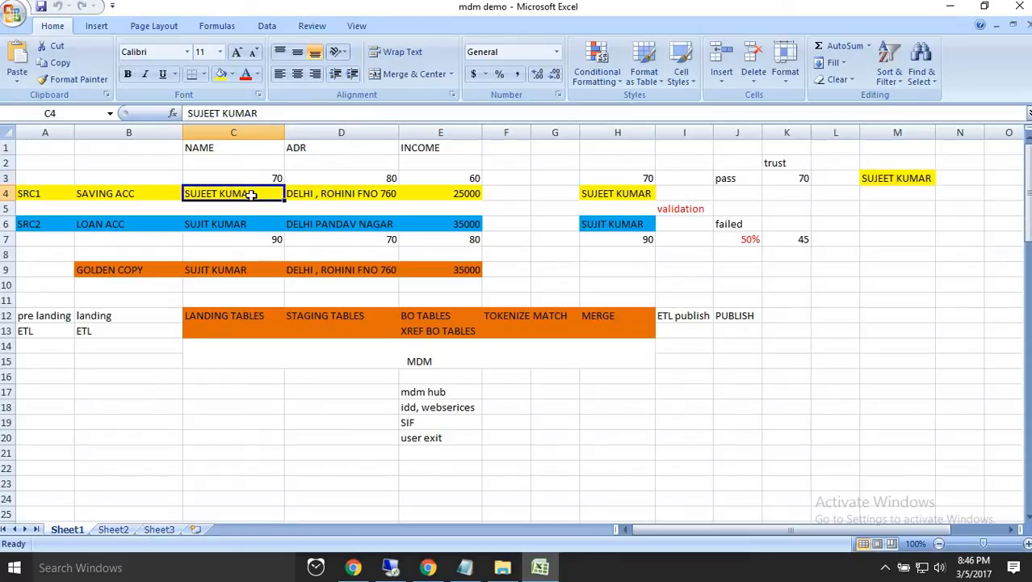
Compare the SRC1 and SRC2 trust scores across the NAME, ADR and INCOME columns of Sheet1
{"action": "left_click_drag", "start_coordinate": [260, 178], "coordinate": [260, 237]}
{"action": "left_click", "coordinate": [270, 239]}
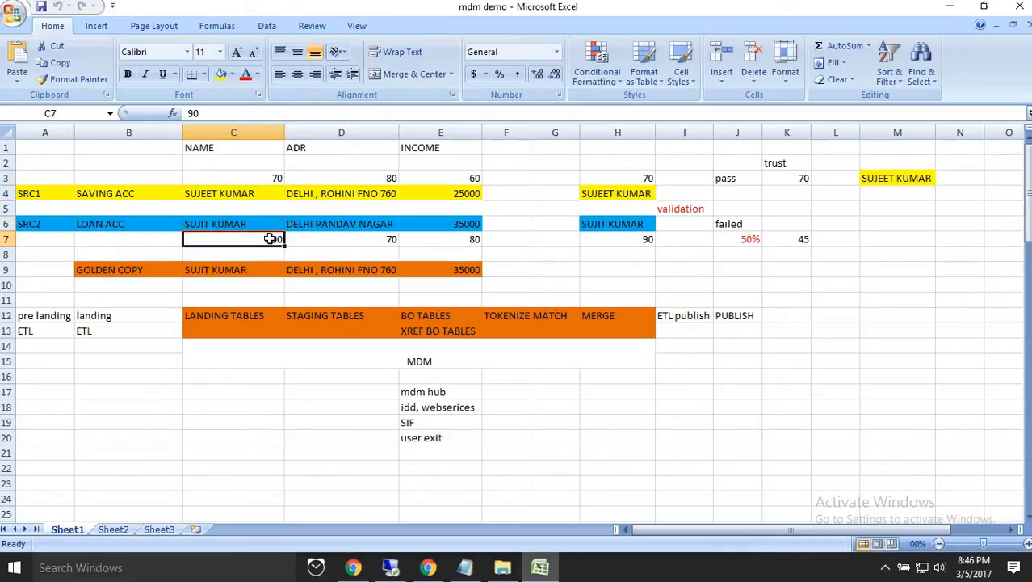
{"action": "left_click", "coordinate": [333, 242]}
{"action": "left_click", "coordinate": [444, 241]}
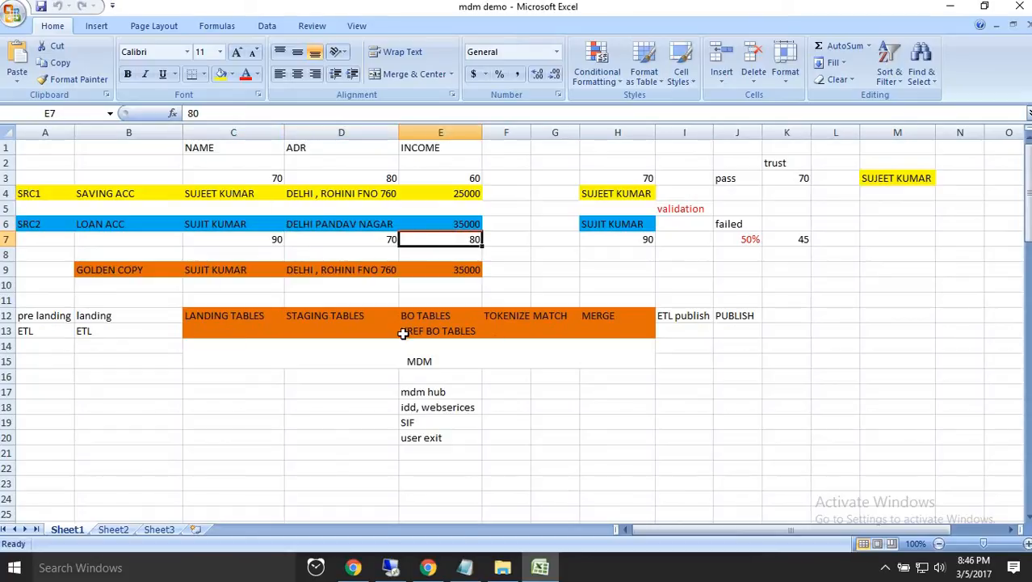
{"action": "left_click", "coordinate": [269, 239]}
{"action": "left_click_drag", "start_coordinate": [270, 239], "coordinate": [264, 193]}
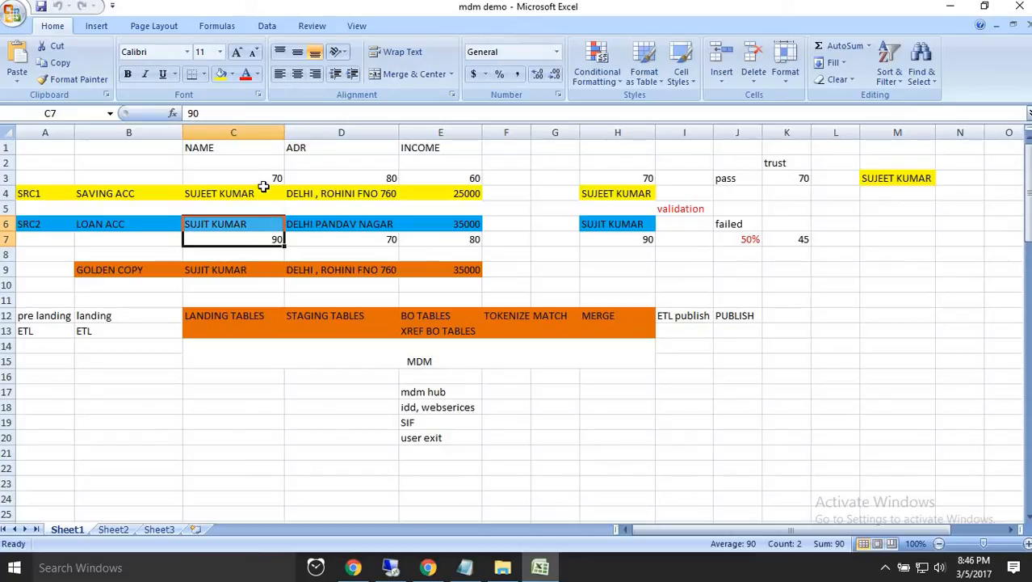
{"action": "left_click", "coordinate": [265, 193]}
{"action": "left_click", "coordinate": [339, 181]}
{"action": "left_click", "coordinate": [365, 194]}
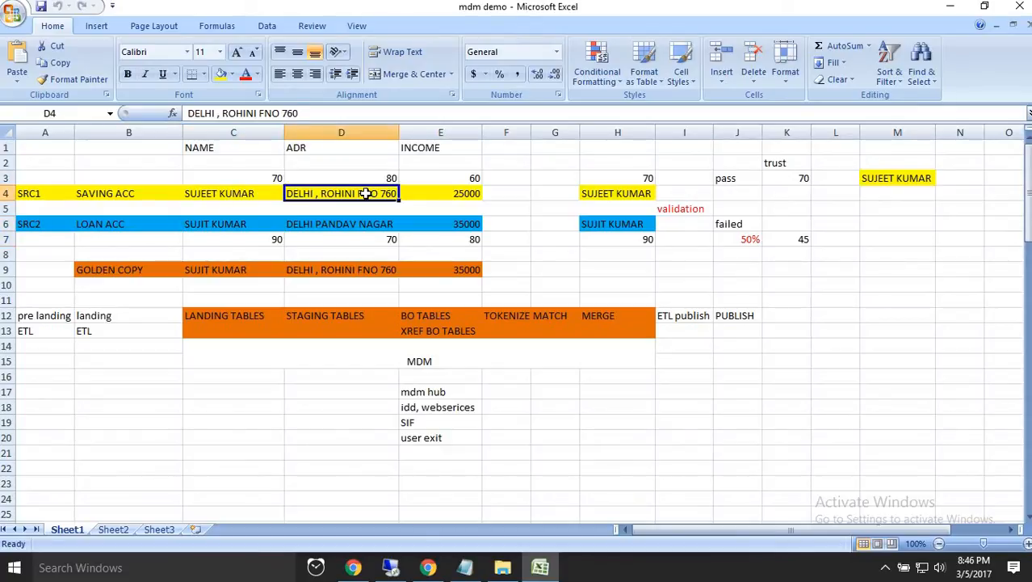
Switch to the remote MDM session and inspect the S_EMP_SRC1 staging table under B_EMP in the Schema tool
{"action": "left_click", "coordinate": [433, 570]}
{"action": "left_click", "coordinate": [390, 567]}
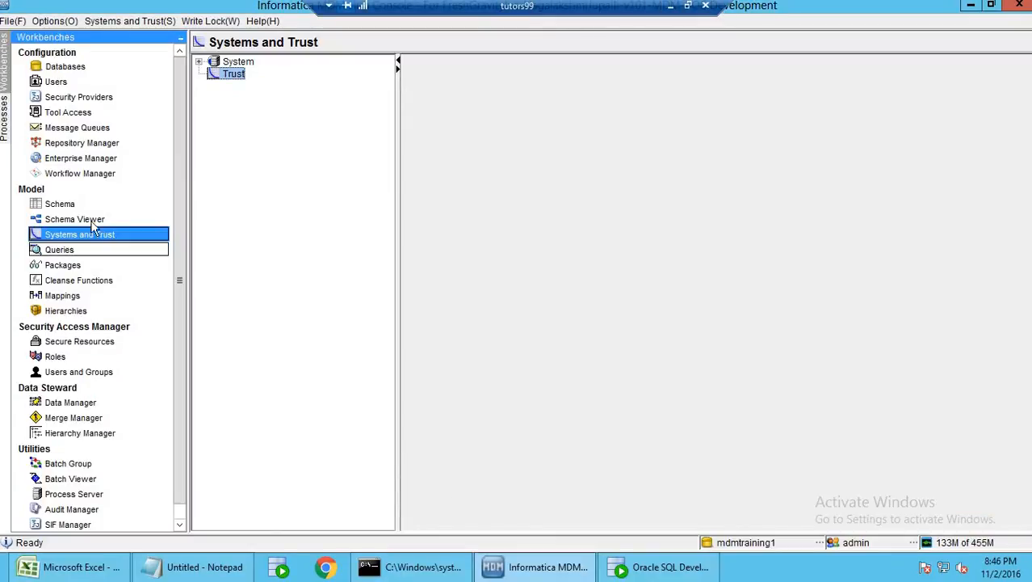
{"action": "left_click", "coordinate": [70, 205]}
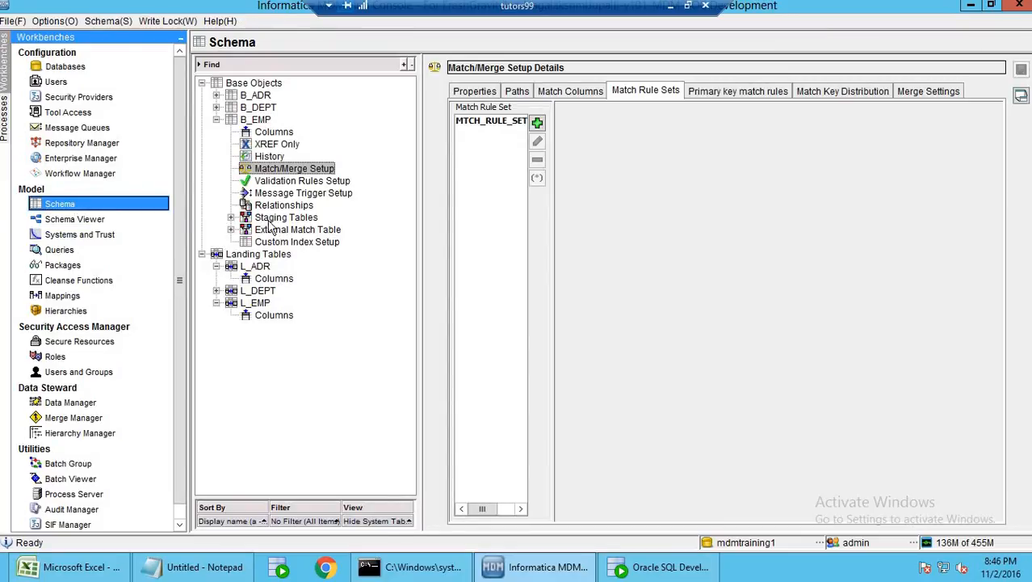
{"action": "left_click", "coordinate": [273, 219]}
{"action": "left_click", "coordinate": [232, 218]}
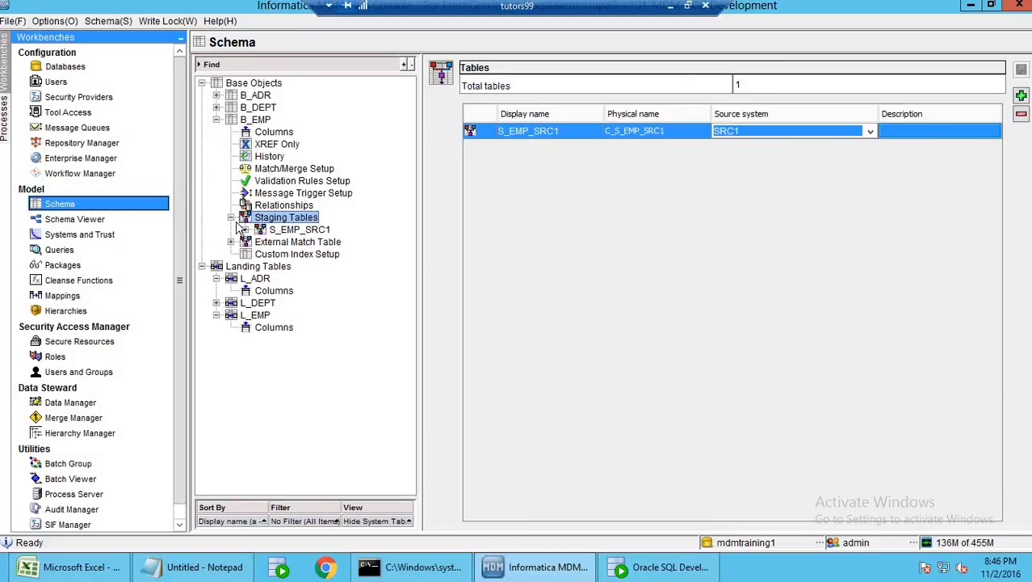
{"action": "left_click", "coordinate": [283, 232]}
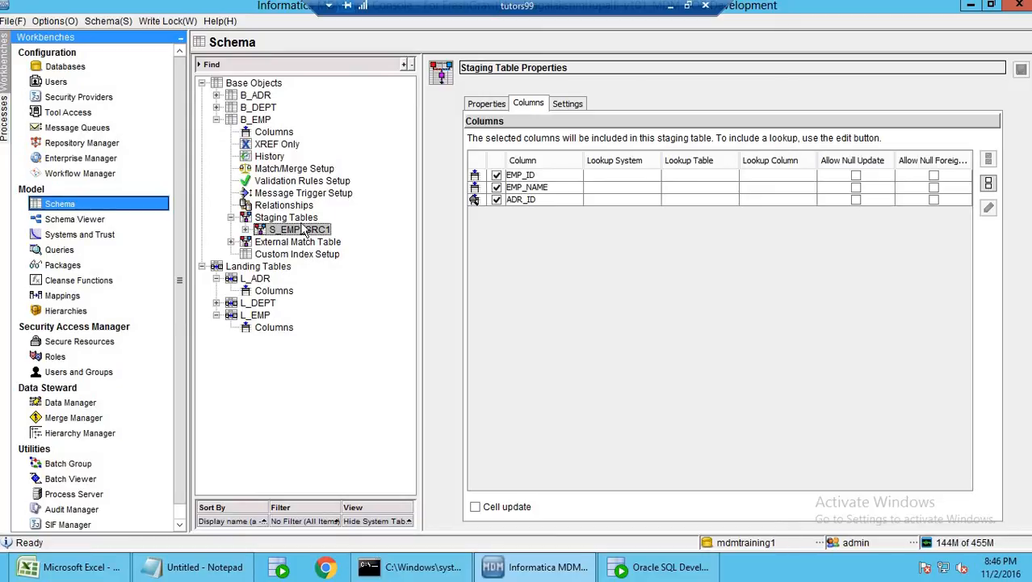
Add a staging table S_EMP_SRC2 to B_EMP for system SRC1, including the EMP_ID, EMP_NAME and ADR_ID columns
{"action": "left_click", "coordinate": [298, 218]}
{"action": "right_click", "coordinate": [316, 219]}
{"action": "left_click", "coordinate": [339, 230]}
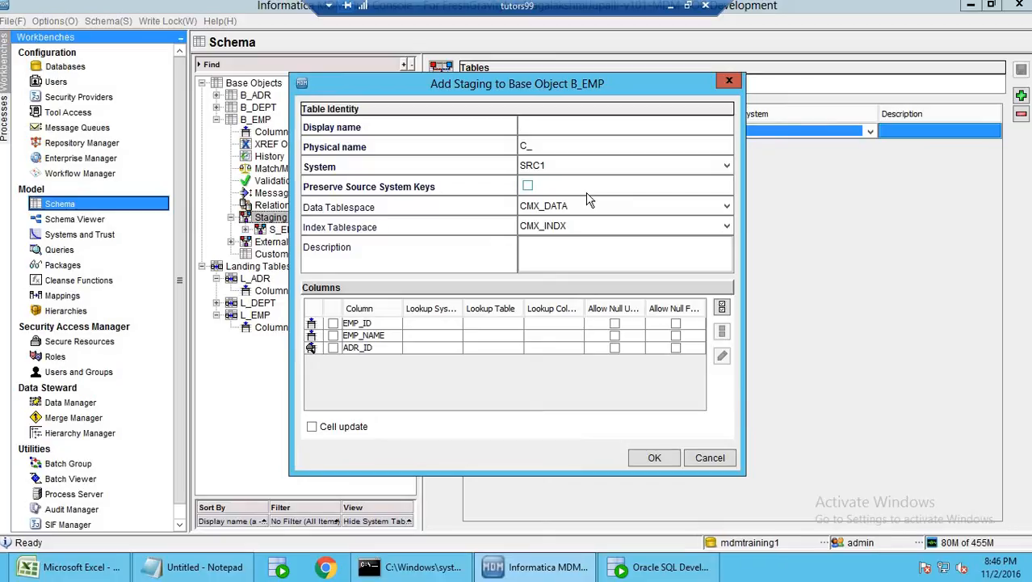
{"action": "type", "text": "S_EMP_SRC2"}
{"action": "left_click", "coordinate": [622, 151]}
{"action": "left_click", "coordinate": [722, 307]}
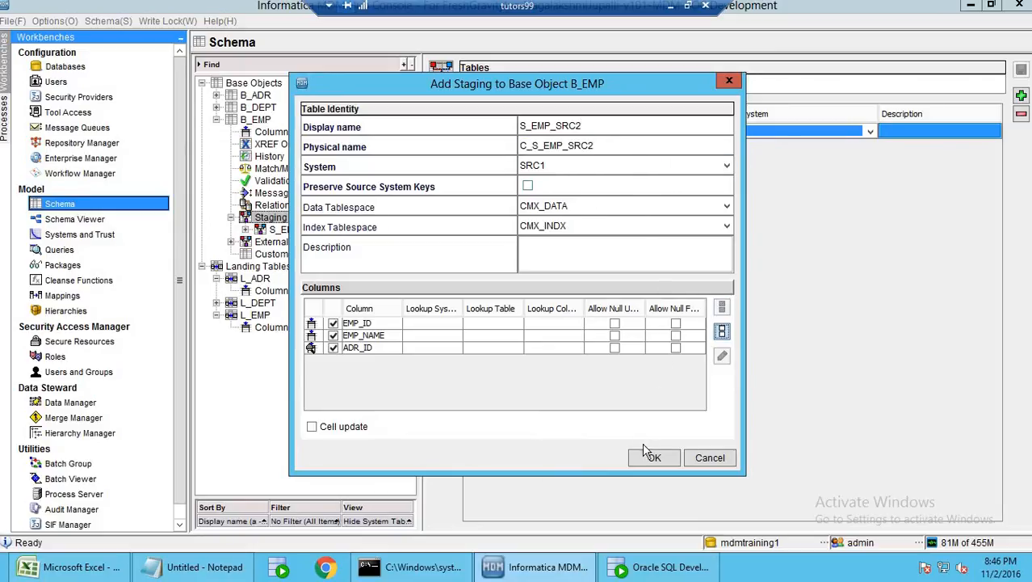
{"action": "left_click", "coordinate": [655, 458]}
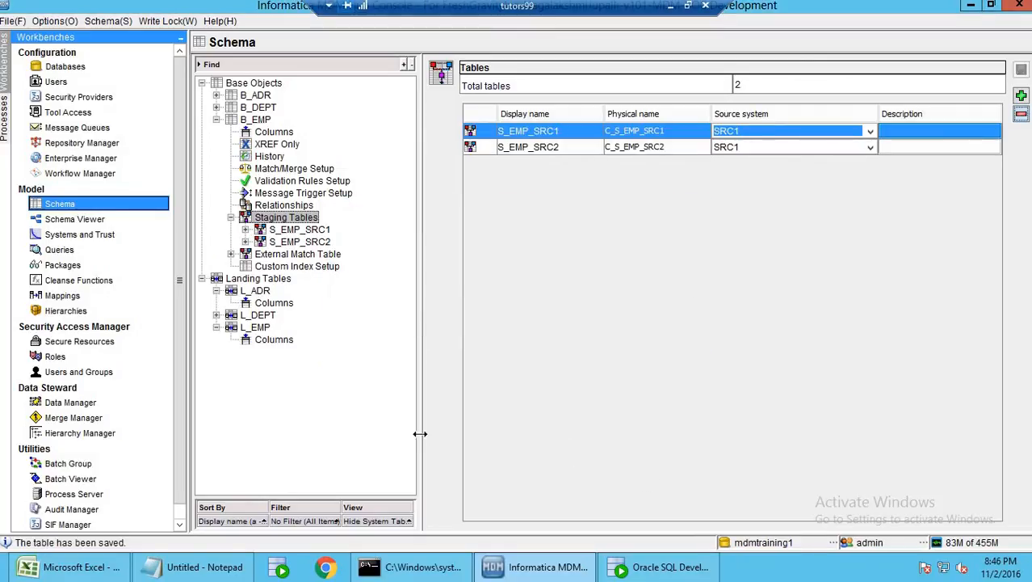
Compare the properties of the S_EMP_SRC1 and S_EMP_SRC2 staging tables
{"action": "left_click", "coordinate": [320, 245]}
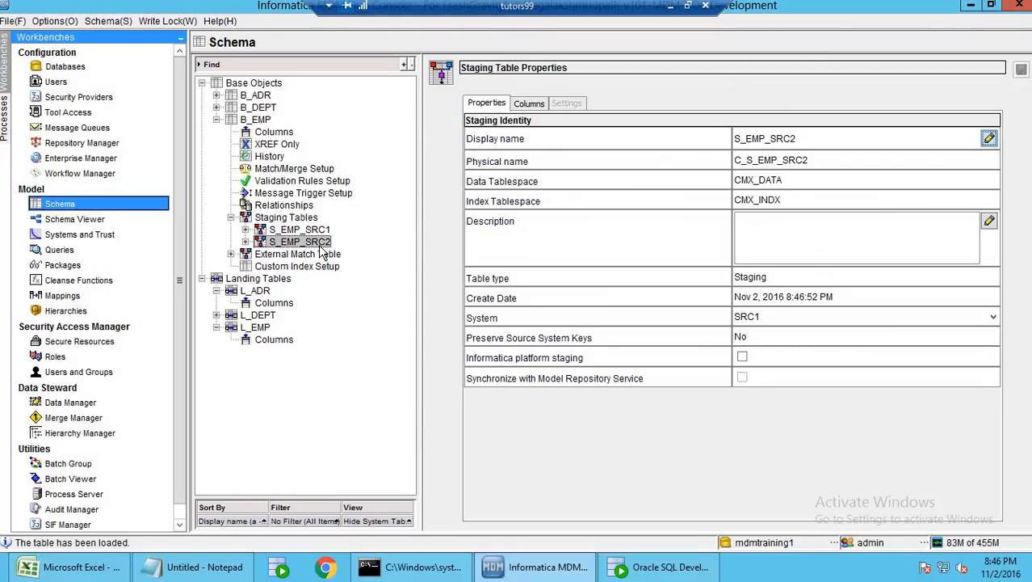
{"action": "left_click", "coordinate": [314, 232]}
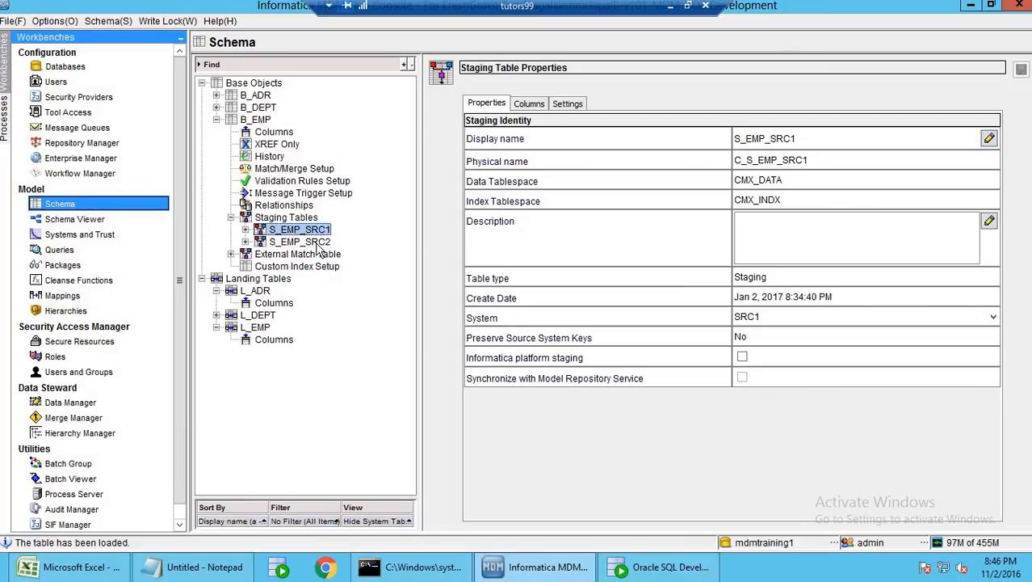
{"action": "left_click", "coordinate": [320, 244]}
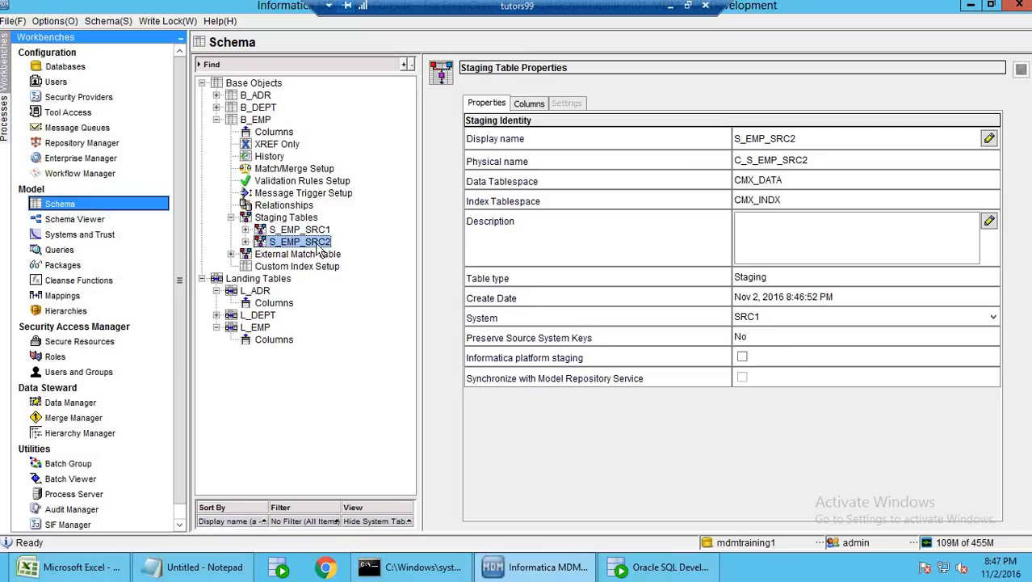
Create a mapping MP_EMP_SRC2 from landing table L_EMP to staging table S_EMP_SRC2
{"action": "left_click", "coordinate": [97, 296]}
{"action": "right_click", "coordinate": [262, 176]}
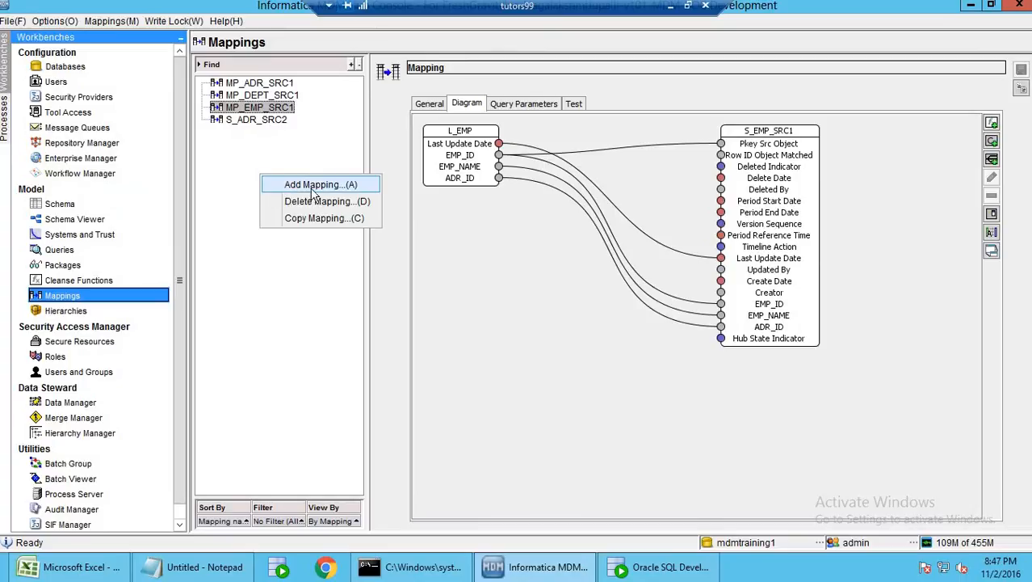
{"action": "left_click", "coordinate": [311, 187]}
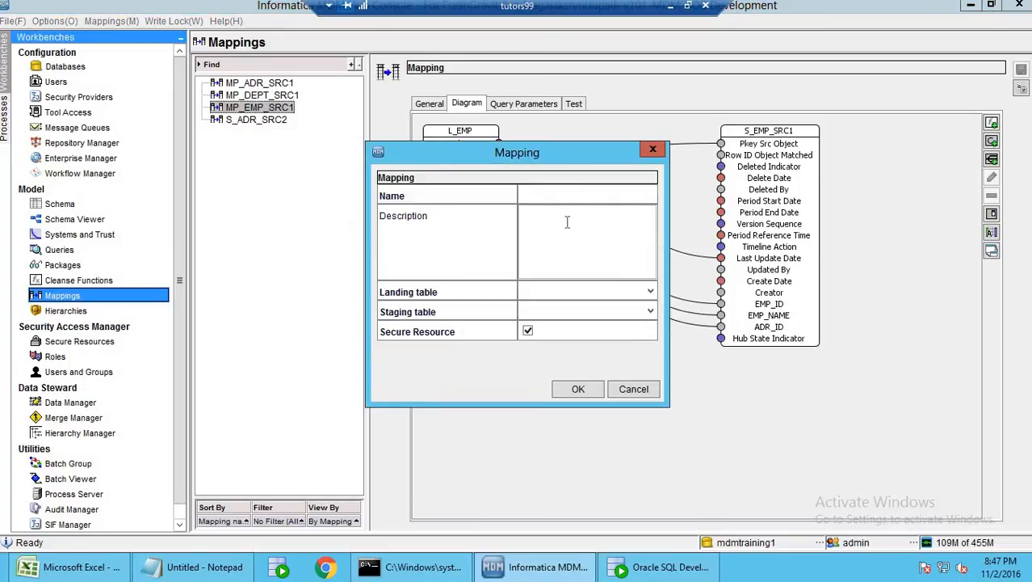
{"action": "type", "text": "MP_EMP_SRC2"}
{"action": "left_click", "coordinate": [610, 292]}
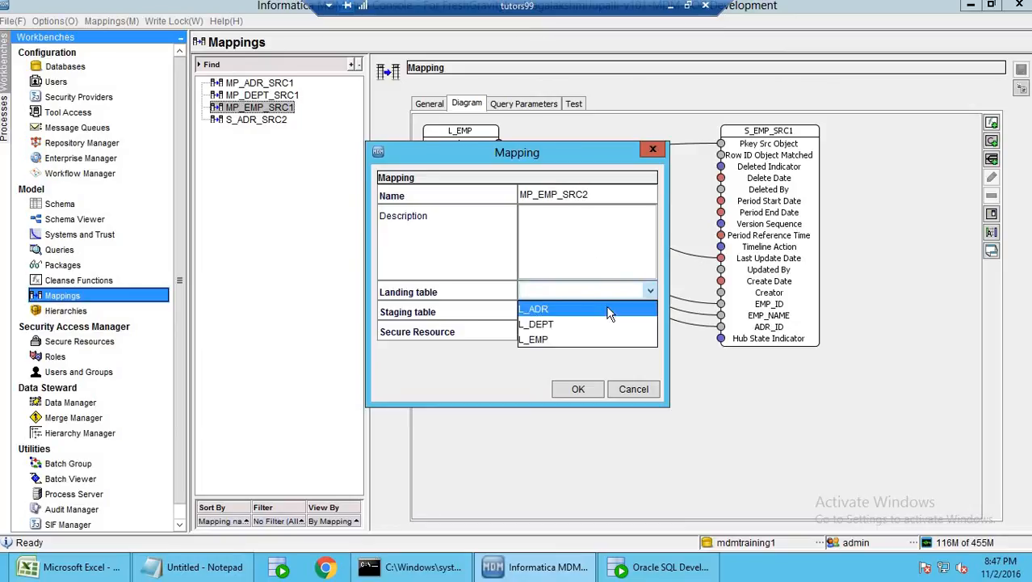
{"action": "left_click", "coordinate": [590, 339]}
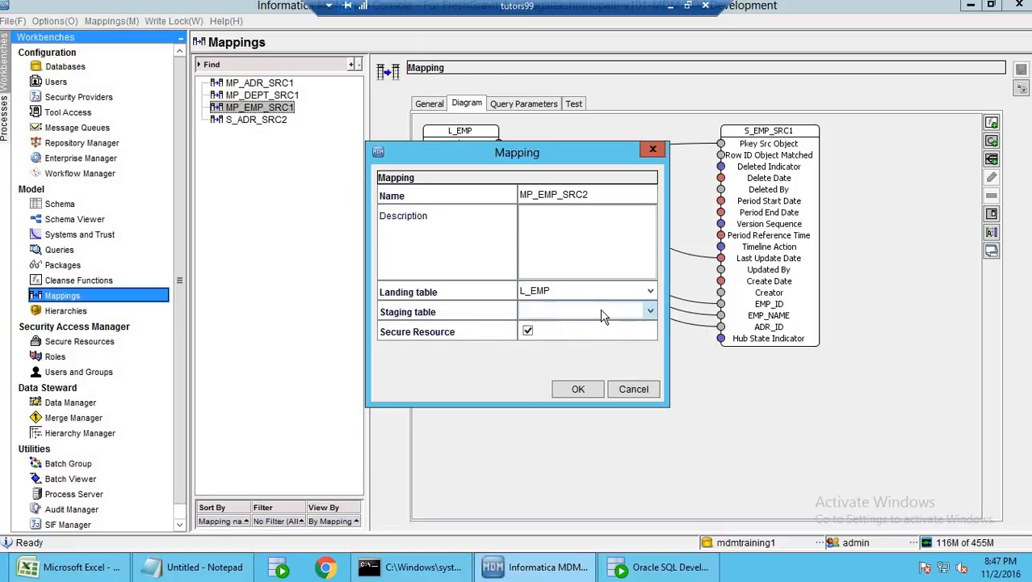
{"action": "left_click", "coordinate": [602, 317]}
{"action": "left_click", "coordinate": [585, 328]}
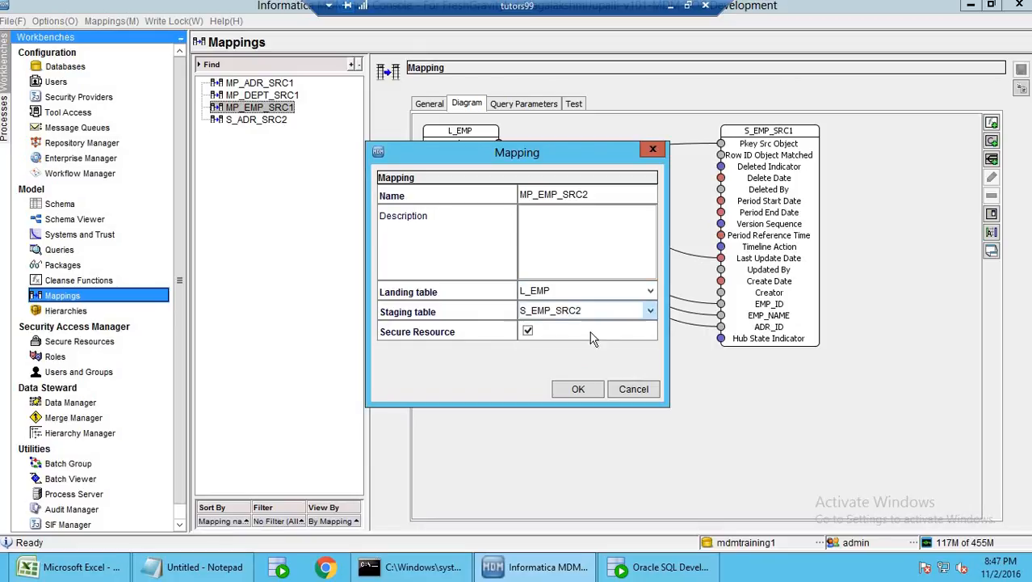
{"action": "left_click", "coordinate": [578, 390]}
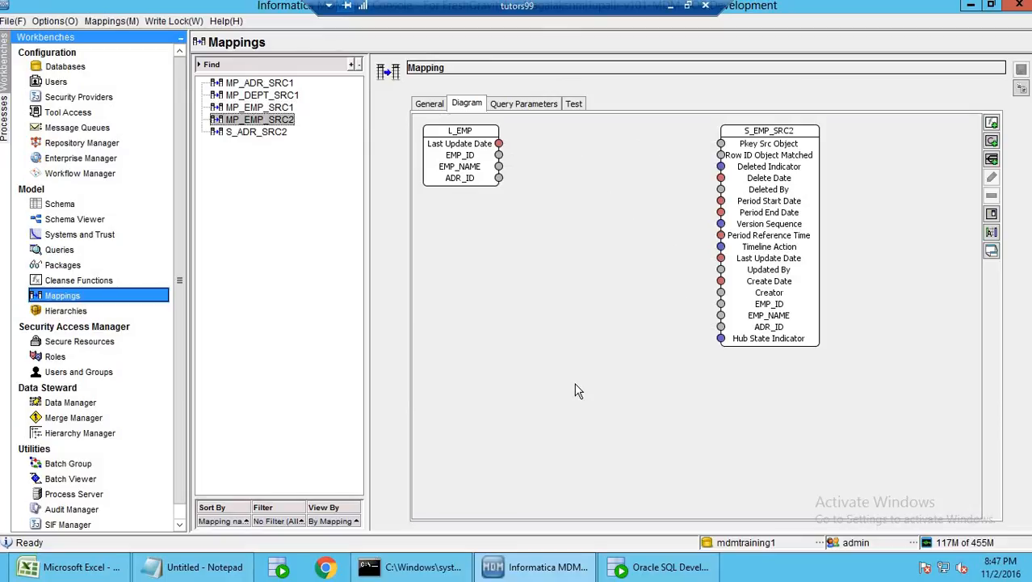
Auto-map the MP_EMP_SRC2 columns, link EMP_ID to Pkey Src Object as well, and save the mapping
{"action": "right_click", "coordinate": [552, 253]}
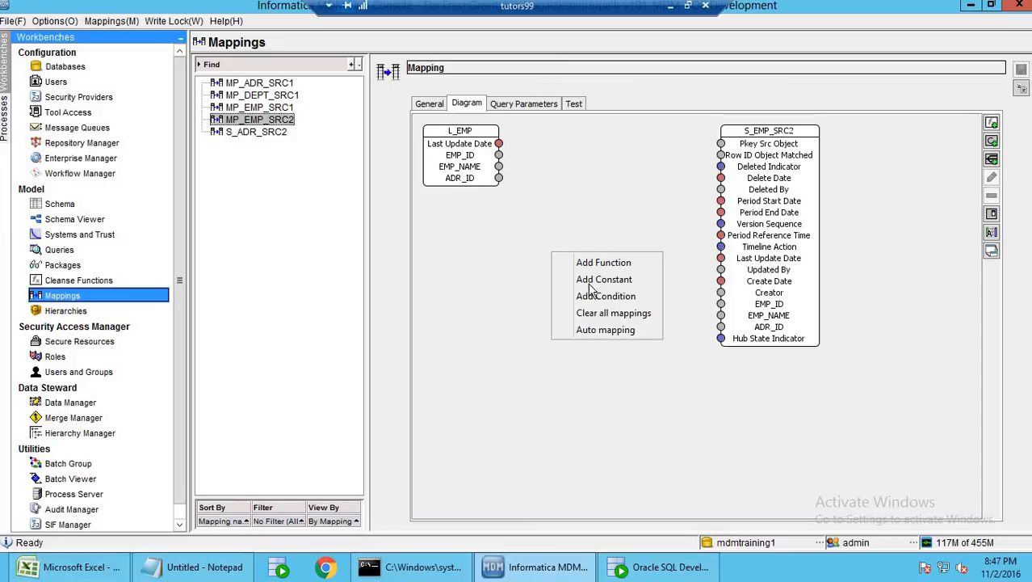
{"action": "left_click", "coordinate": [601, 328]}
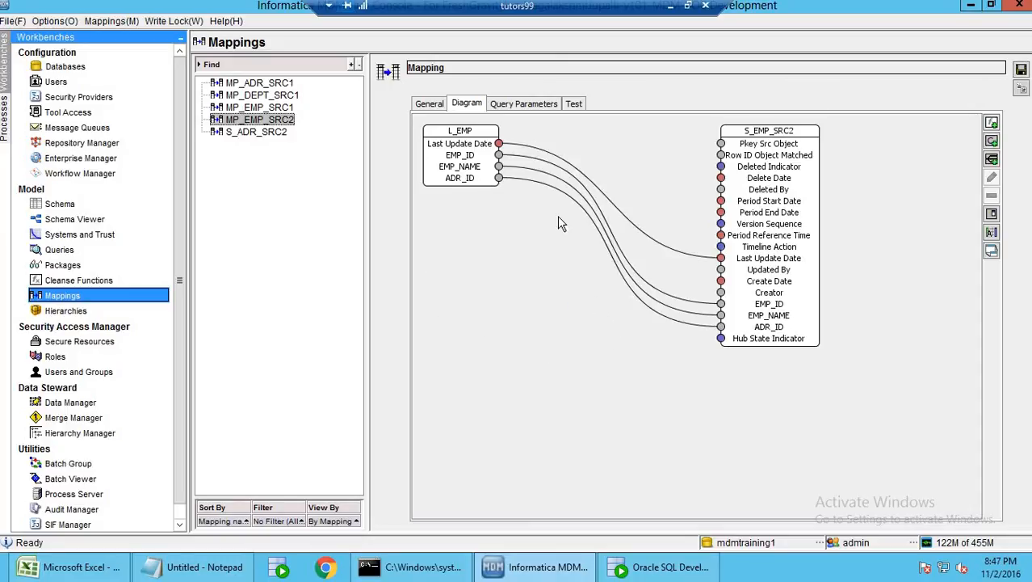
{"action": "left_click", "coordinate": [500, 156]}
{"action": "left_click_drag", "start_coordinate": [610, 159], "coordinate": [721, 143]}
{"action": "left_click_drag", "start_coordinate": [470, 184], "coordinate": [464, 222]}
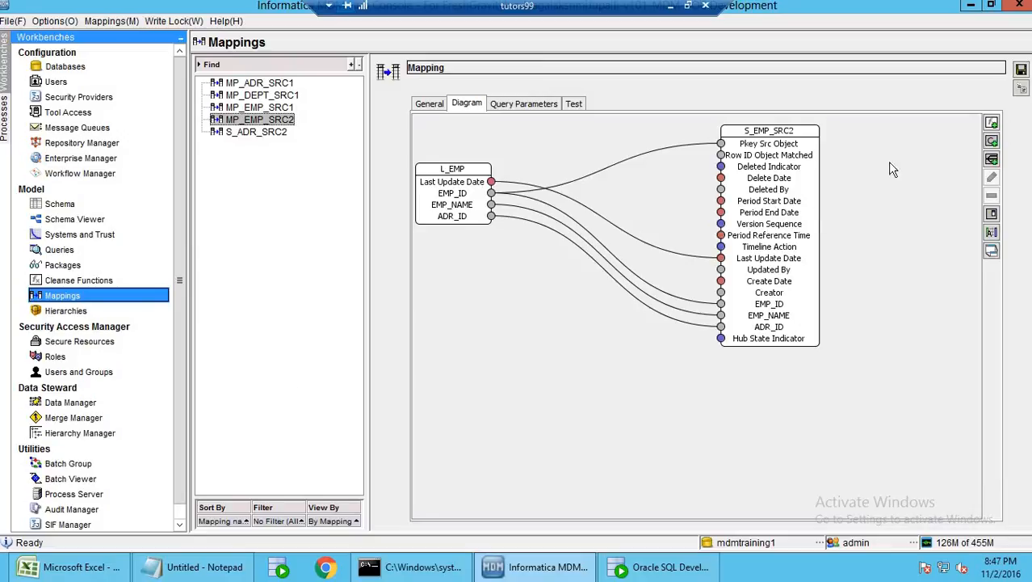
{"action": "left_click", "coordinate": [1020, 70]}
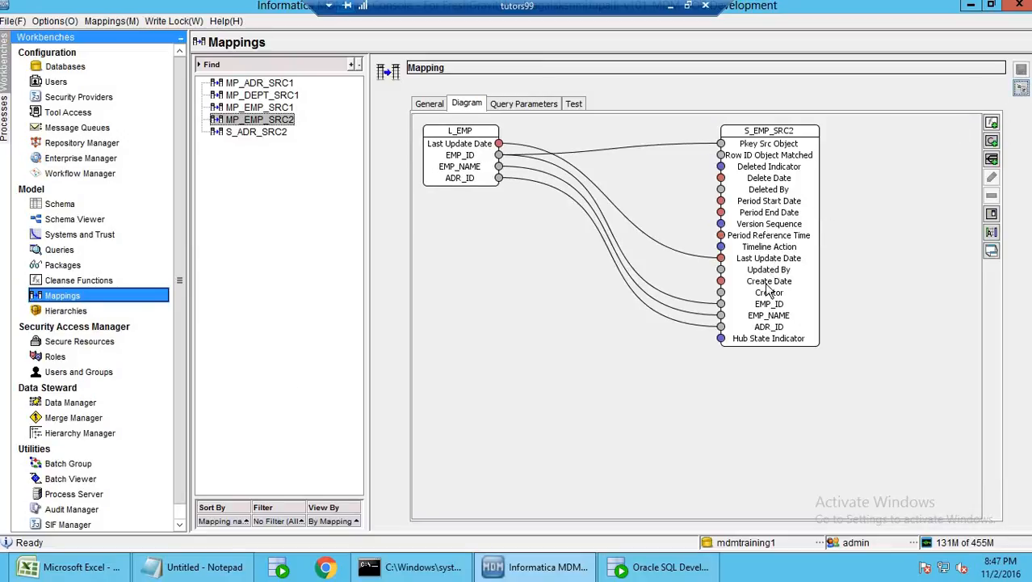
Add a VARCHAR(50) column SRC_SYSTEM to the L_EMP landing table in the schema and save the table
{"action": "left_click", "coordinate": [63, 205]}
{"action": "left_click", "coordinate": [255, 304]}
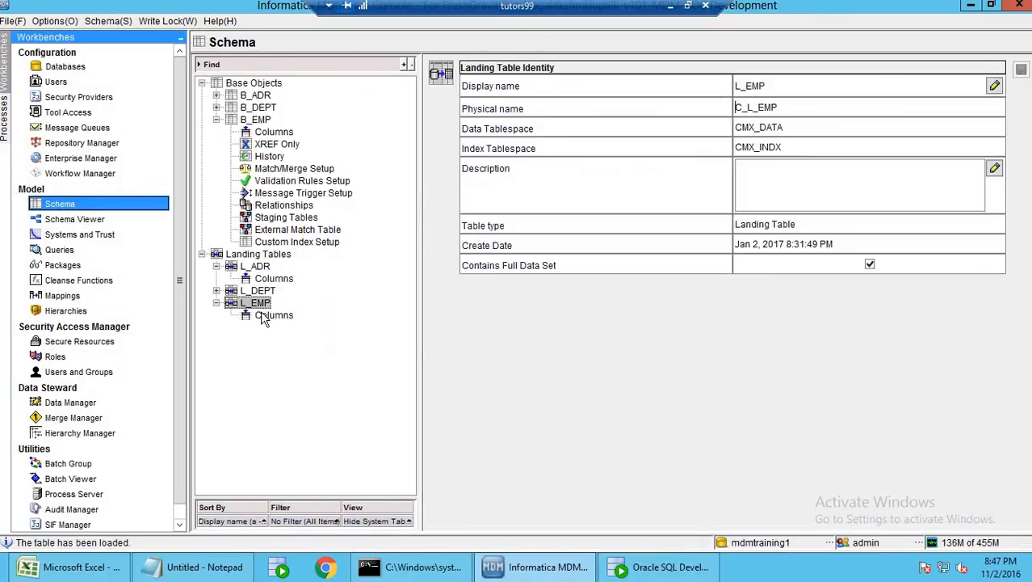
{"action": "left_click", "coordinate": [268, 316]}
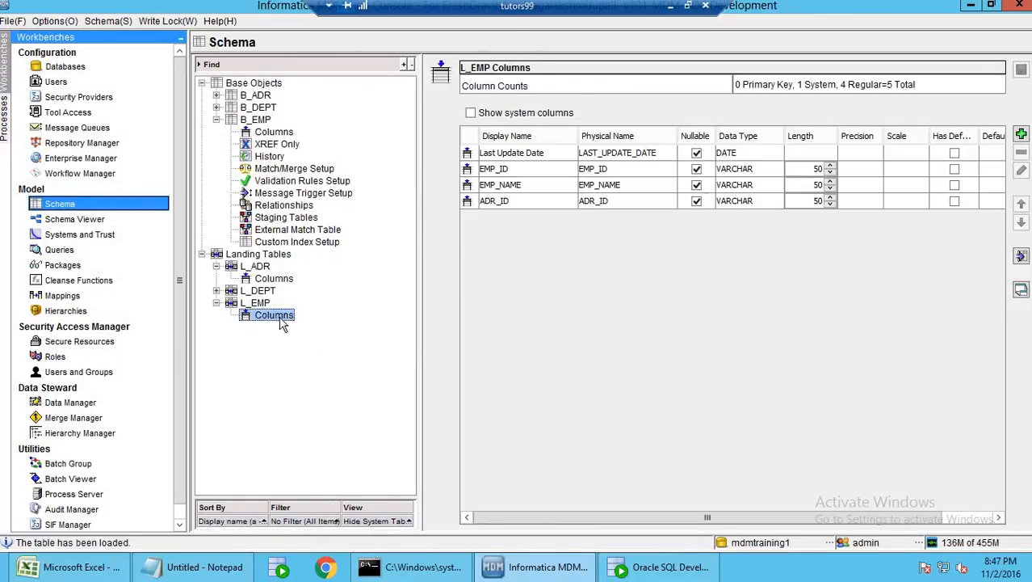
{"action": "left_click", "coordinate": [1021, 134]}
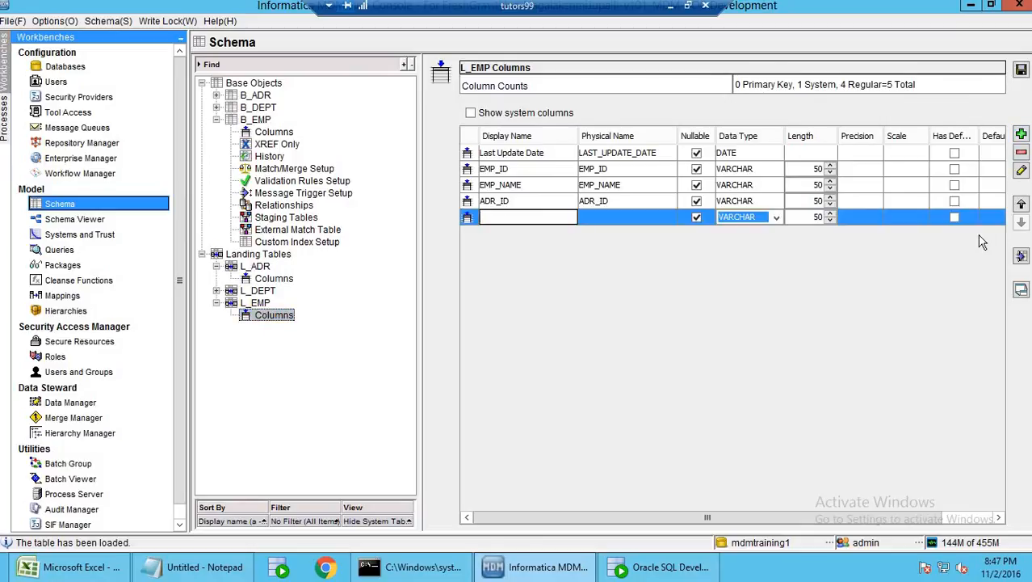
{"action": "type", "text": "SRC_SYSTEM"}
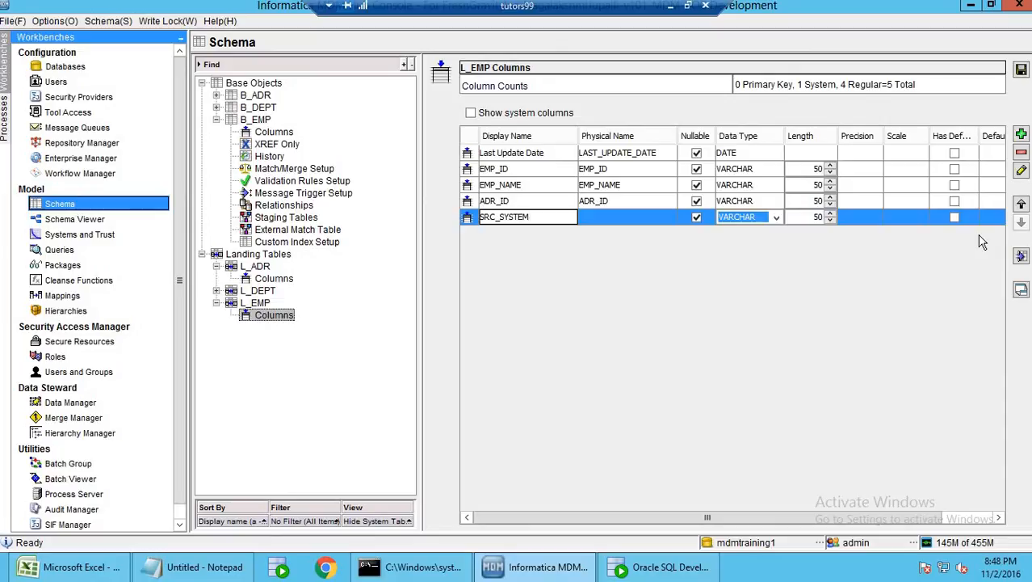
{"action": "key", "text": "Return"}
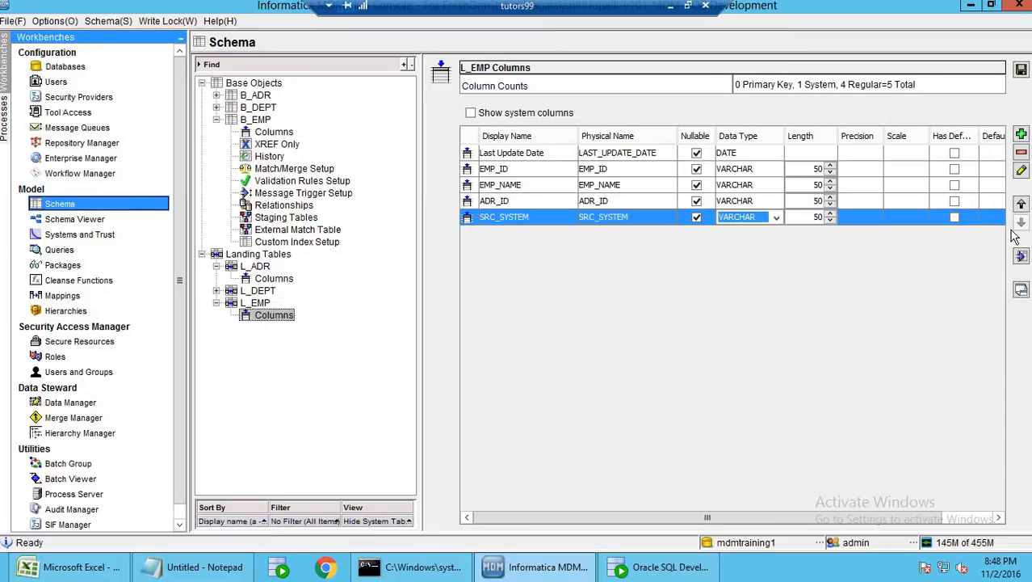
{"action": "left_click", "coordinate": [1022, 71]}
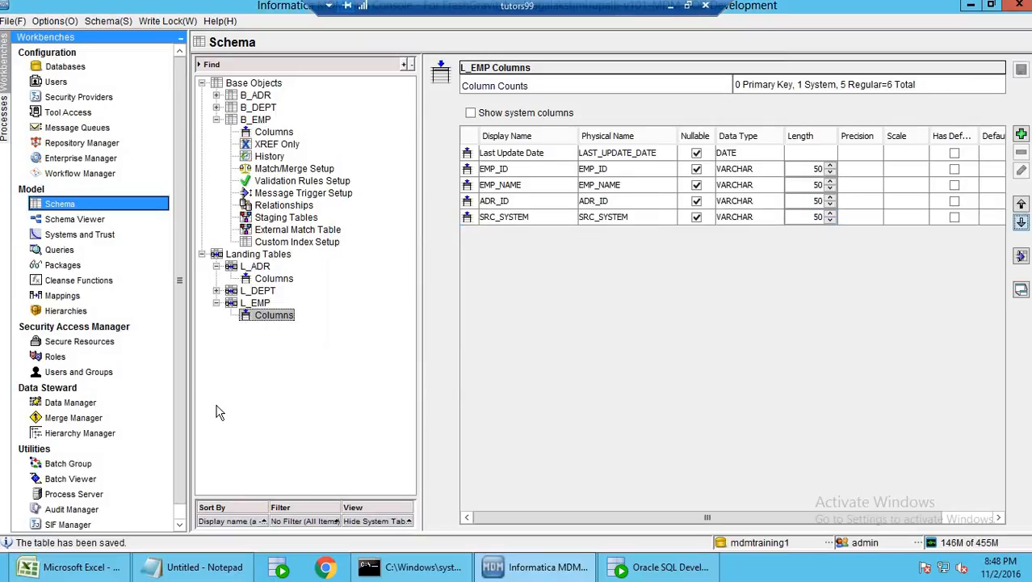
Enable the query condition SRC_SYSTEM='SRC1' on mapping MP_EMP_SRC1, validate it and save the mapping
{"action": "left_click", "coordinate": [81, 295]}
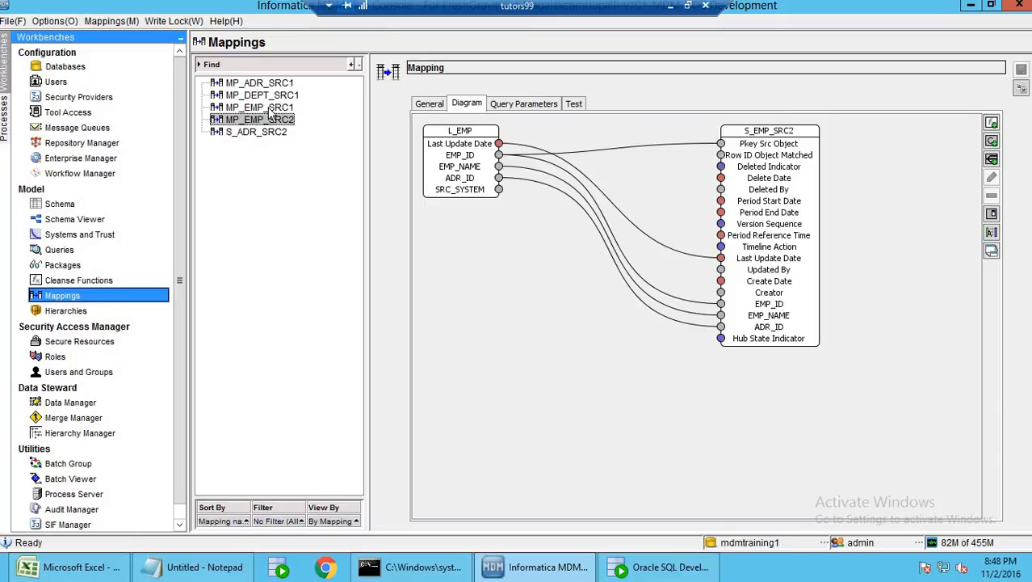
{"action": "left_click", "coordinate": [271, 109]}
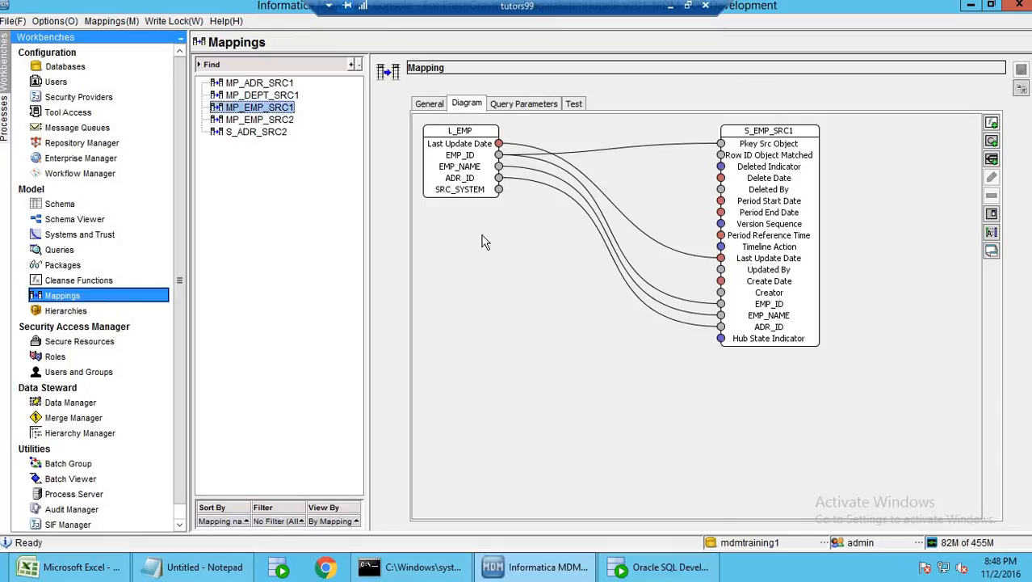
{"action": "left_click", "coordinate": [510, 105]}
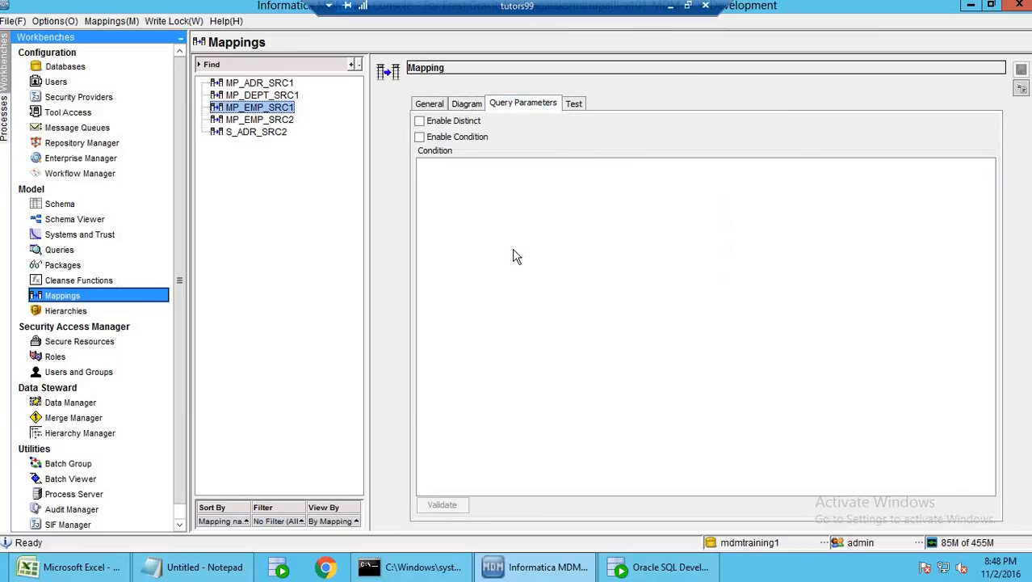
{"action": "left_click", "coordinate": [460, 198]}
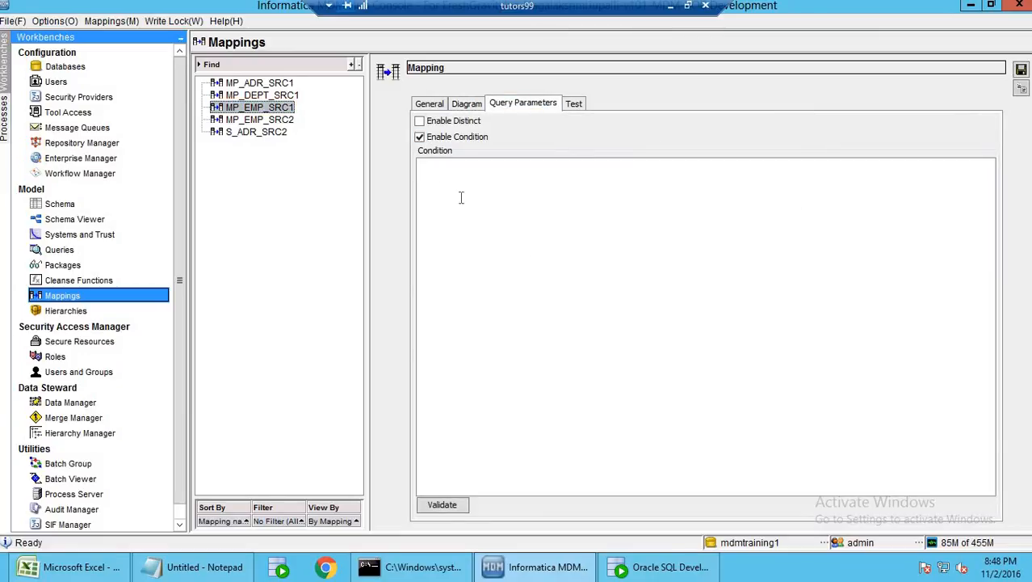
{"action": "type", "text": "SRC_"}
{"action": "type", "text": "SYSTE"}
{"action": "type", "text": "M=''"}
{"action": "type", "text": "SRC1'"}
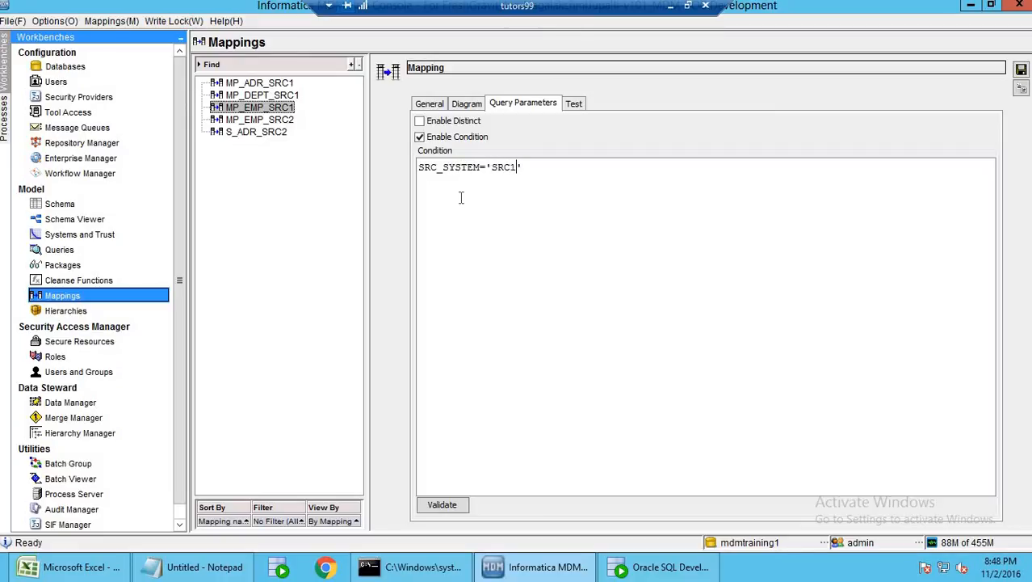
{"action": "left_click", "coordinate": [450, 505]}
{"action": "left_click", "coordinate": [776, 345]}
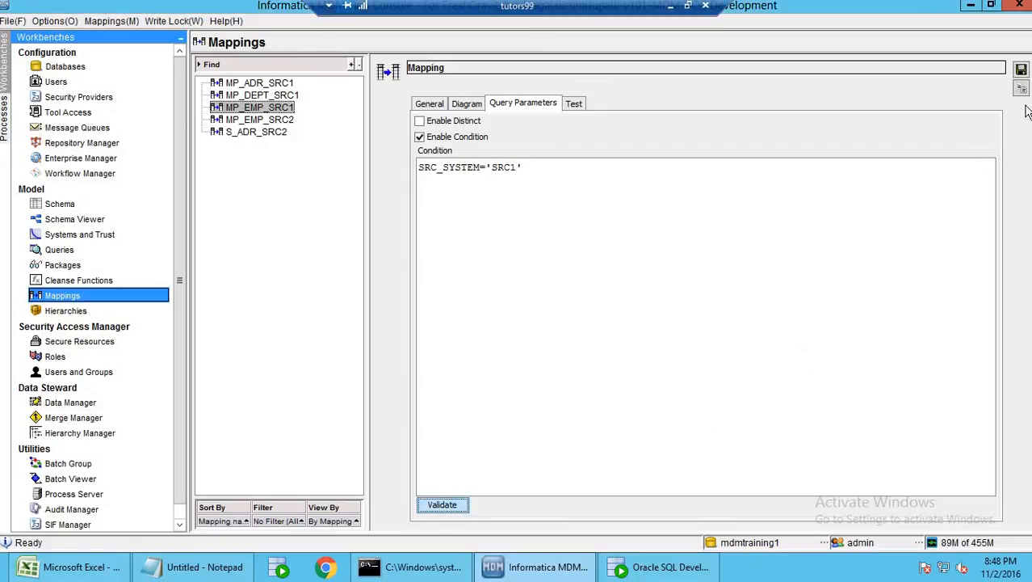
{"action": "left_click", "coordinate": [1021, 70]}
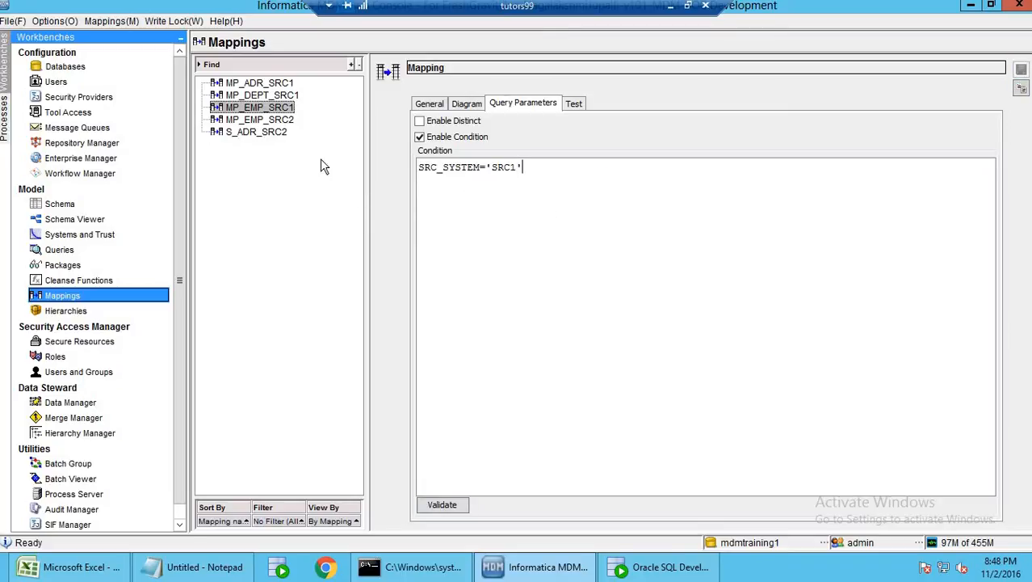
Enable the query condition SRC_SYSTEM='SRC2' on mapping MP_EMP_SRC2, save the mapping and validate the condition
{"action": "left_click", "coordinate": [287, 121]}
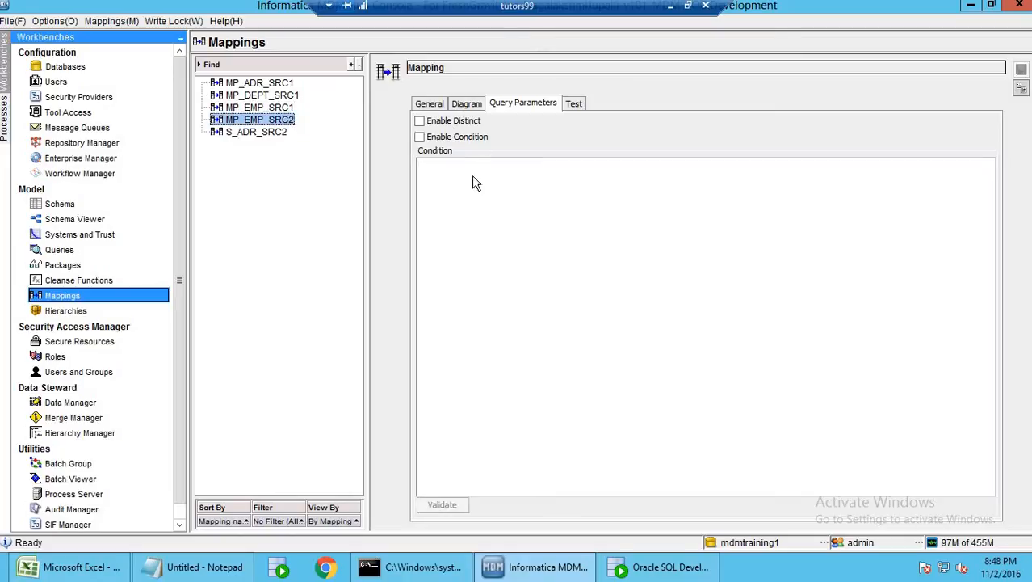
{"action": "left_click", "coordinate": [420, 138]}
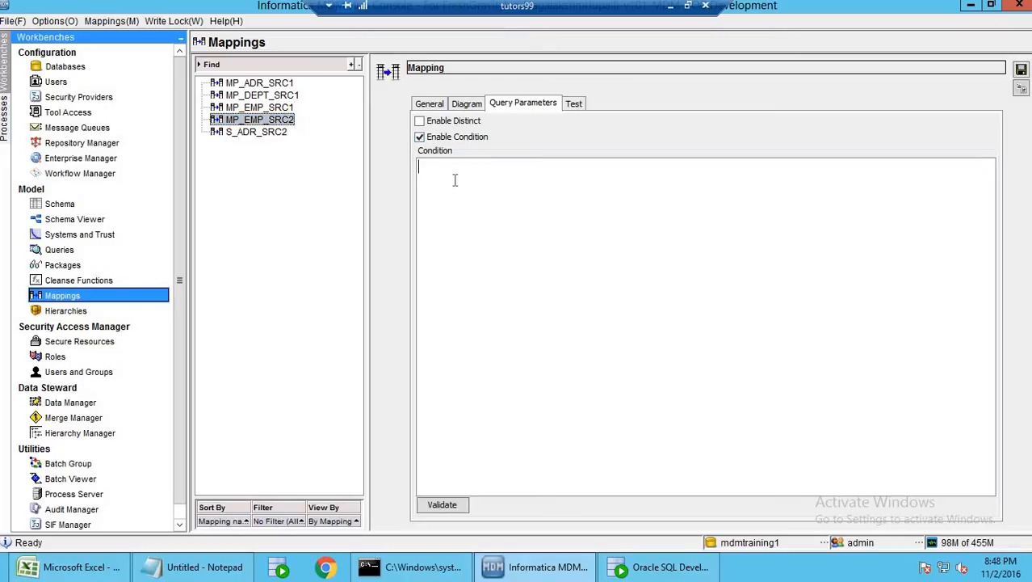
{"action": "type", "text": "RC"}
{"action": "type", "text": "_SYSTE"}
{"action": "type", "text": "M=''"}
{"action": "type", "text": "SR"}
{"action": "type", "text": "C2"}
{"action": "left_click", "coordinate": [1020, 70]}
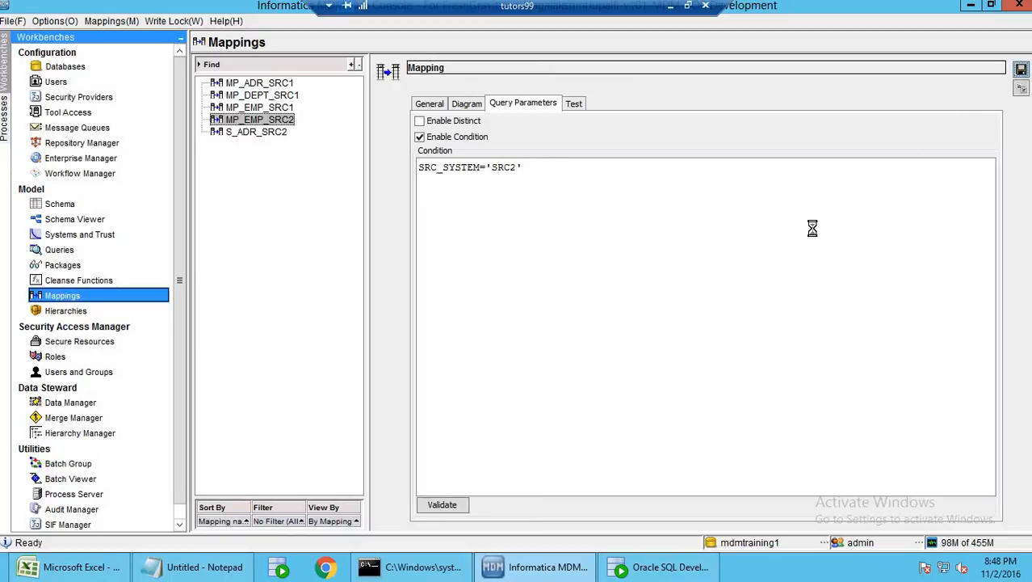
{"action": "left_click", "coordinate": [442, 504]}
{"action": "left_click", "coordinate": [777, 346]}
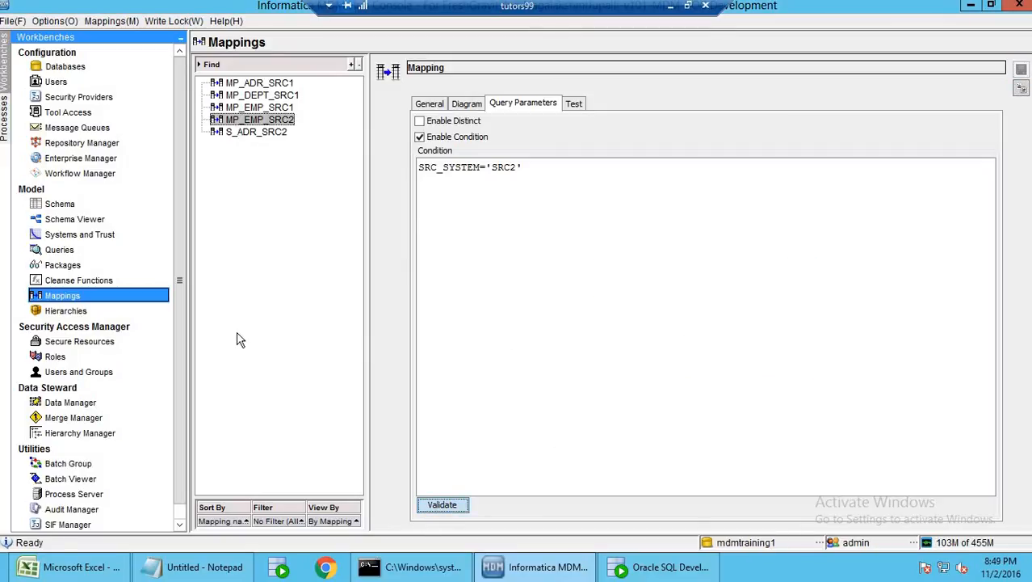
Switch to Oracle SQL Developer, open the C_L_EMP table data and set SRC_SYSTEM to SRC1 in the first row
{"action": "left_click", "coordinate": [635, 570]}
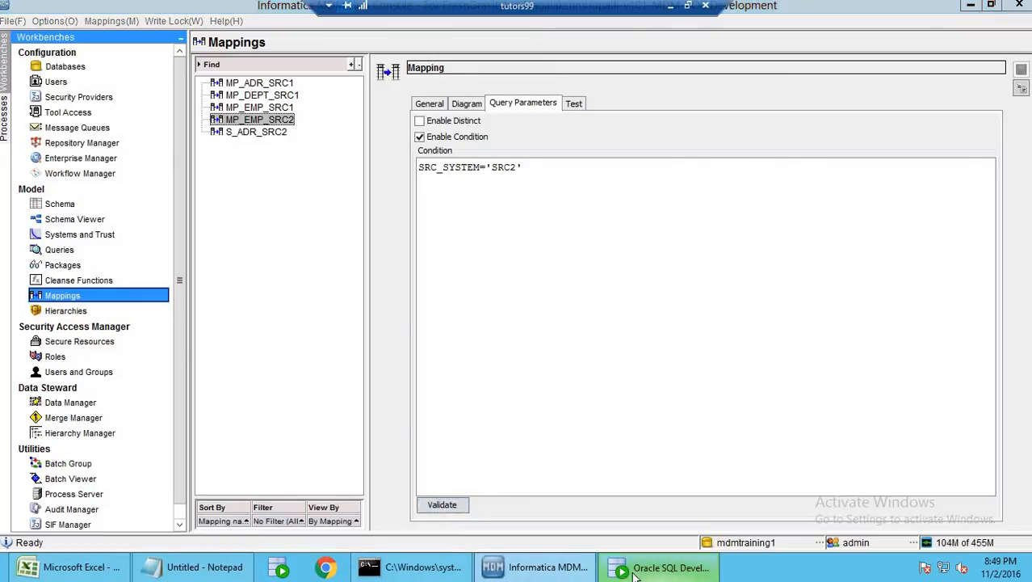
{"action": "left_click", "coordinate": [77, 446]}
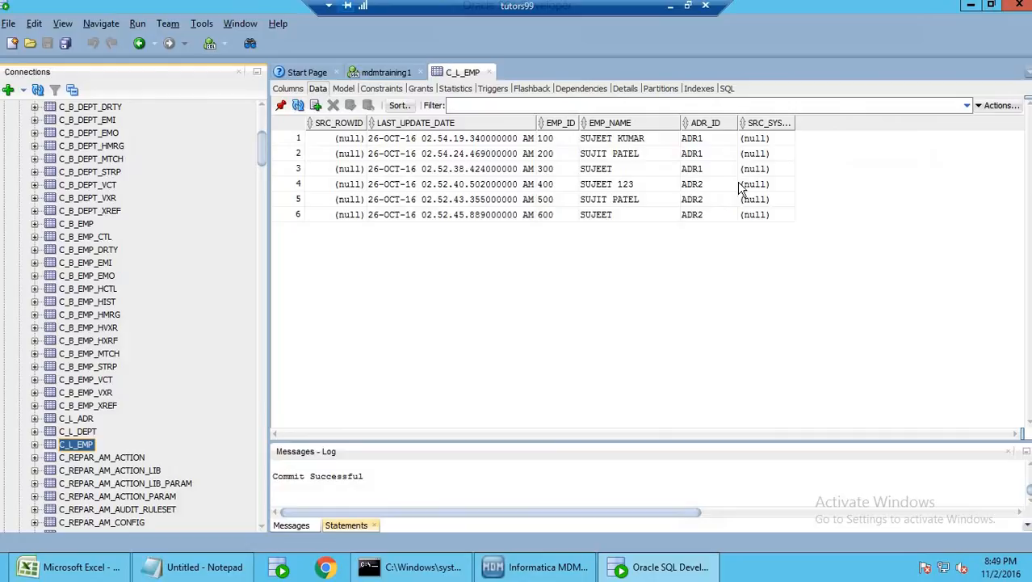
{"action": "double_click", "coordinate": [770, 140]}
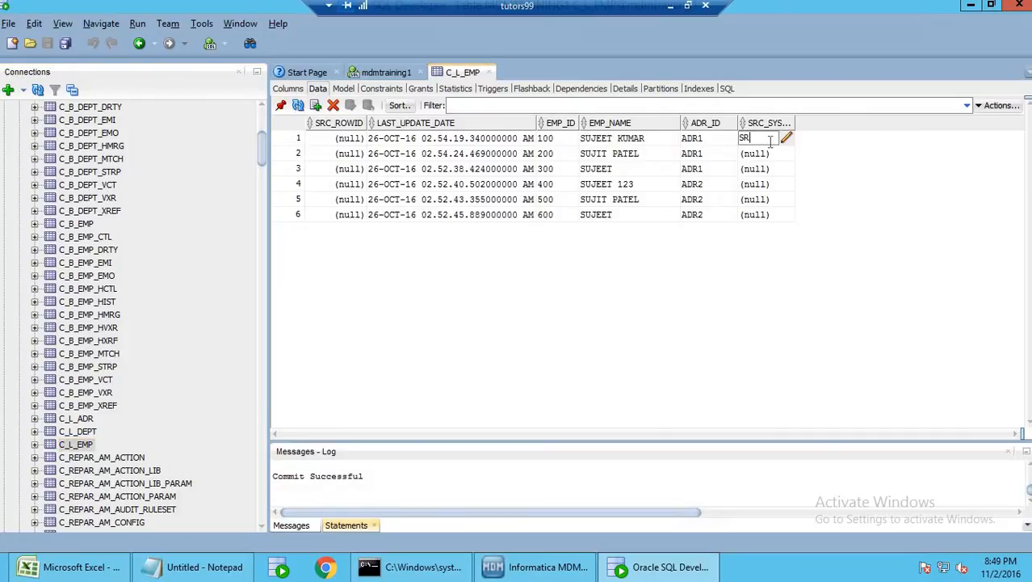
{"action": "type", "text": "SRC1"}
Delete the last four rows of C_L_EMP, keeping the first two, and commit the changes
{"action": "left_click", "coordinate": [316, 167]}
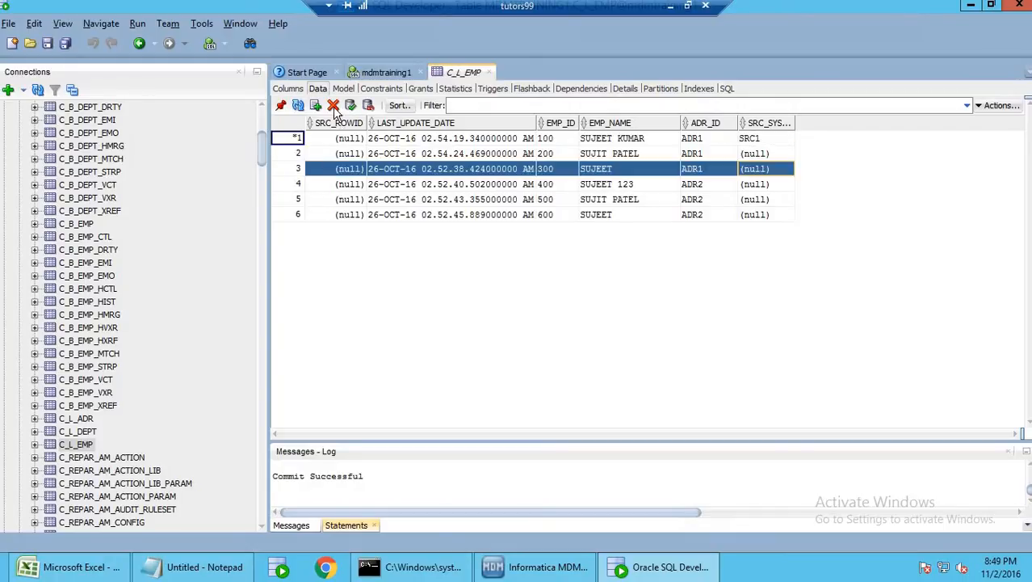
{"action": "left_click", "coordinate": [333, 105]}
{"action": "left_click", "coordinate": [296, 185]}
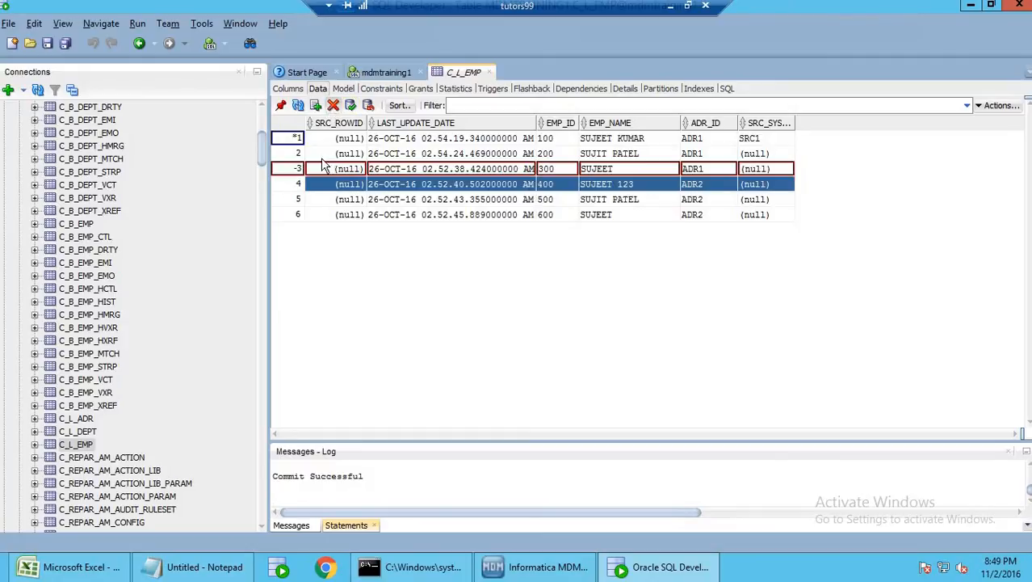
{"action": "key", "text": "ctrl+d"}
{"action": "left_click", "coordinate": [297, 199]}
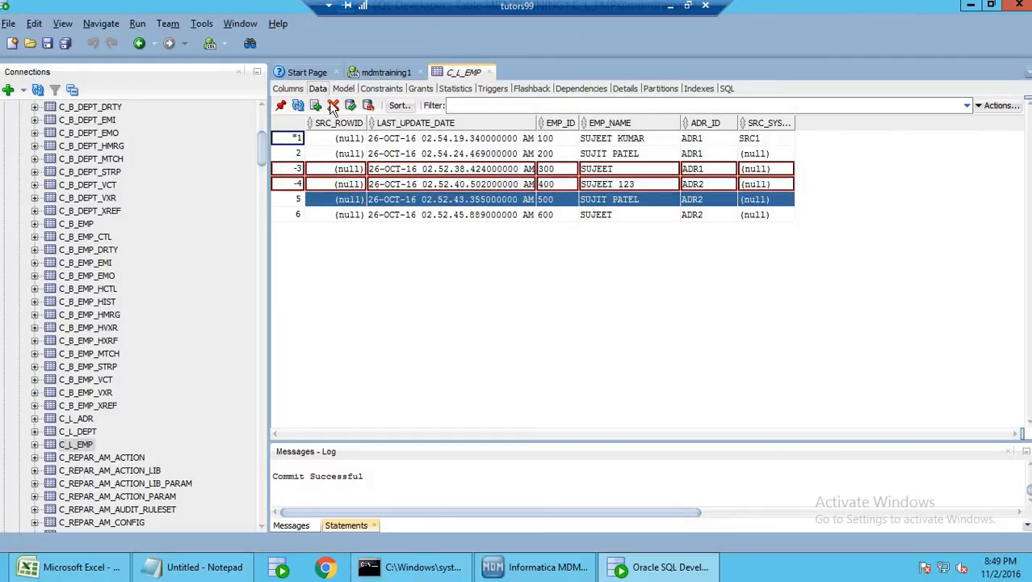
{"action": "key", "text": "ctrl+d"}
{"action": "left_click", "coordinate": [297, 215]}
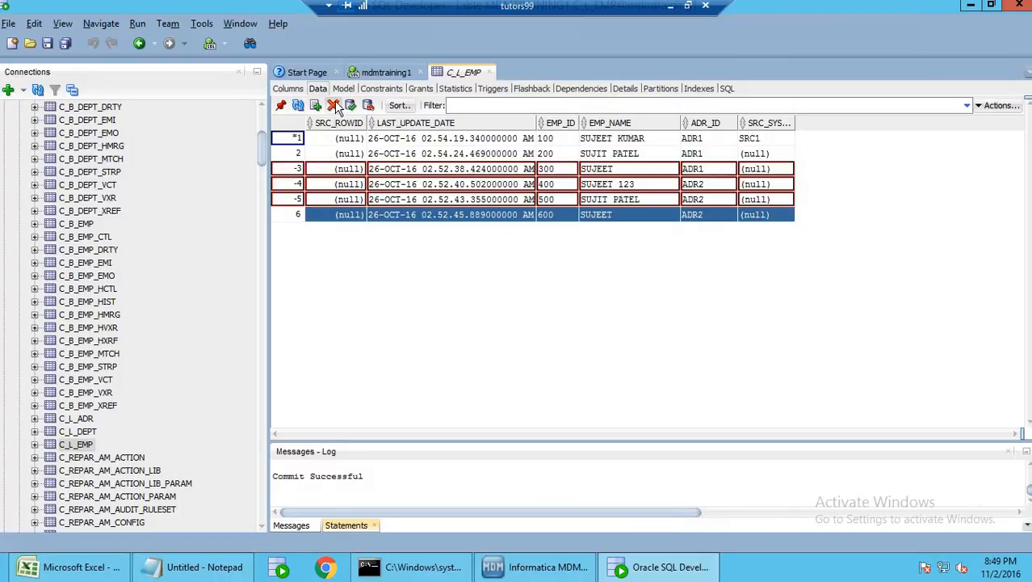
{"action": "left_click", "coordinate": [333, 105]}
{"action": "left_click", "coordinate": [351, 106]}
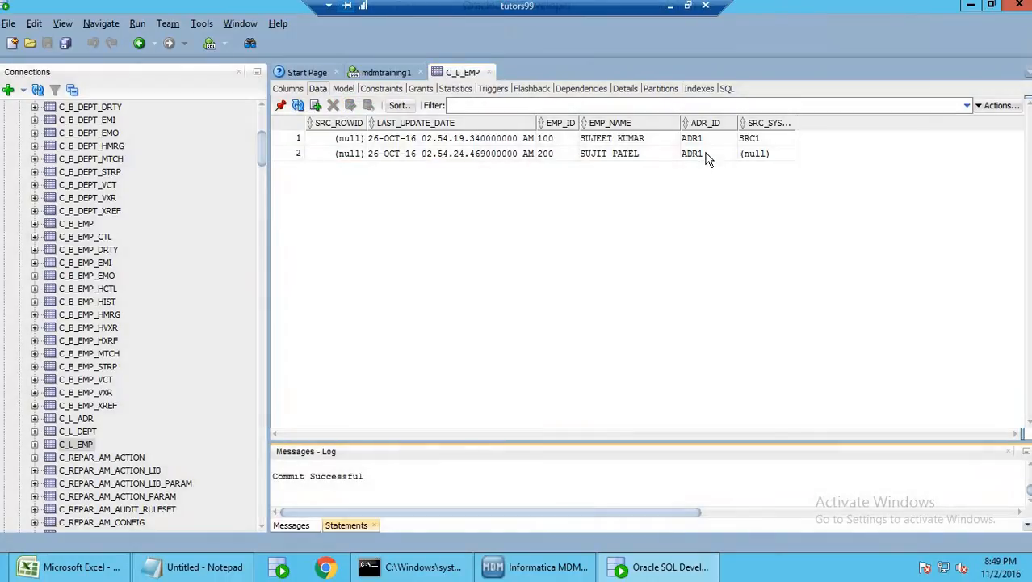
Set ADR_ID to ADR2 and SRC_SYSTEM to SRC2 in the second C_L_EMP row and commit
{"action": "left_click", "coordinate": [714, 155]}
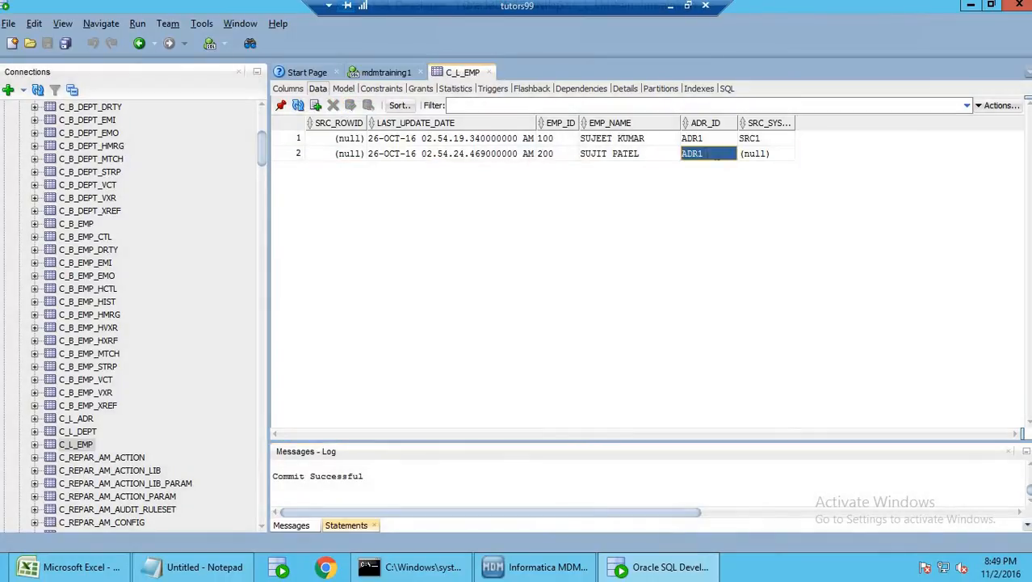
{"action": "left_click", "coordinate": [716, 155]}
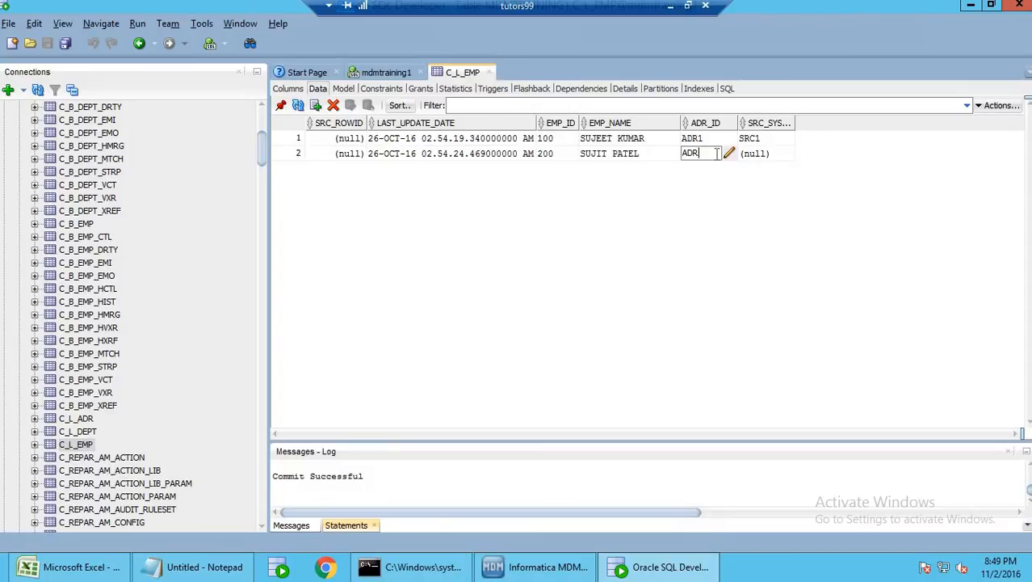
{"action": "type", "text": "2"}
{"action": "left_click", "coordinate": [758, 154]}
{"action": "left_click", "coordinate": [759, 153]}
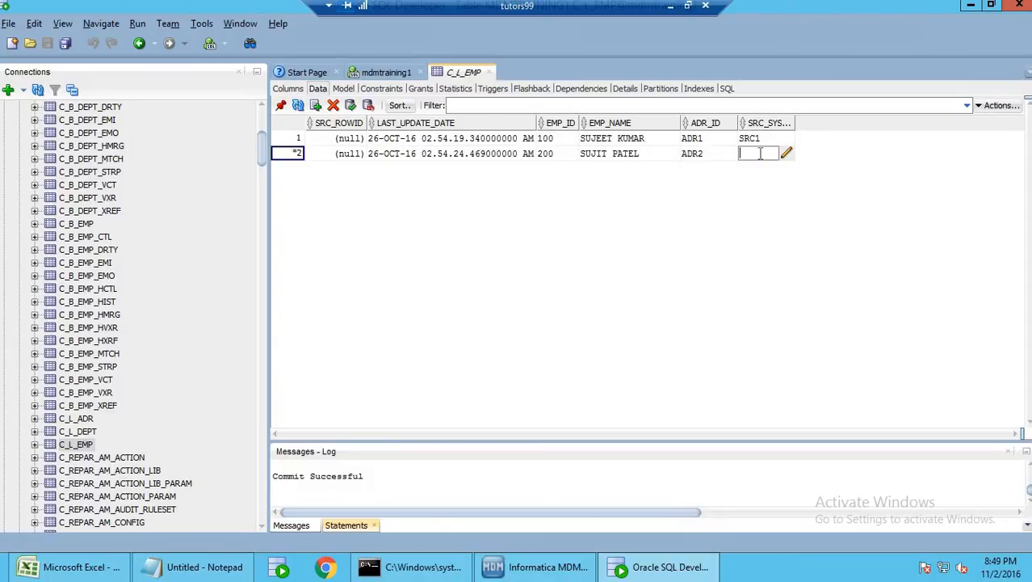
{"action": "type", "text": "2"}
{"action": "left_click", "coordinate": [352, 106]}
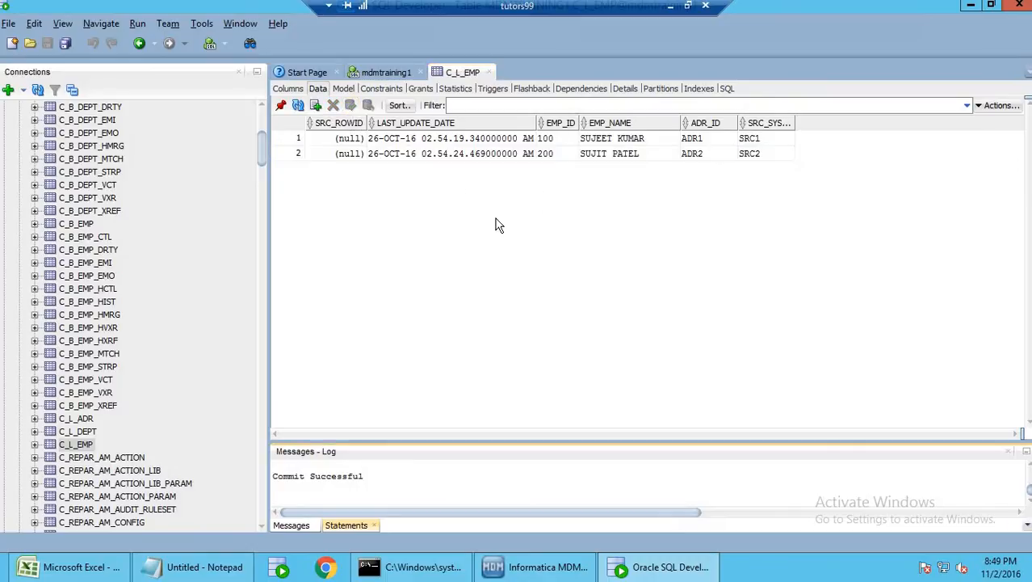
{"action": "left_click", "coordinate": [723, 139]}
{"action": "left_click", "coordinate": [718, 156]}
{"action": "left_click", "coordinate": [762, 159], "text": "shift"}
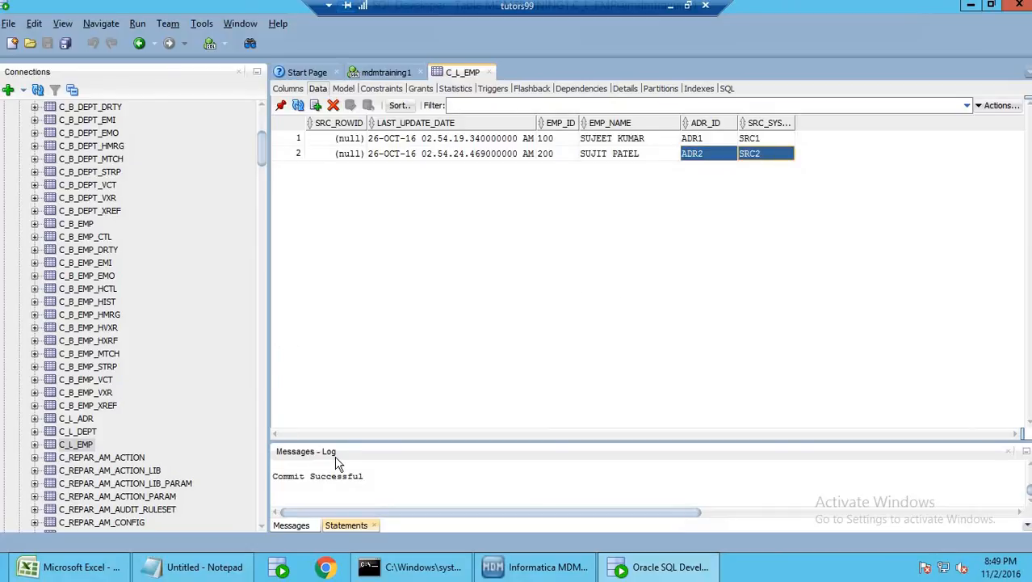
{"action": "left_click", "coordinate": [502, 570]}
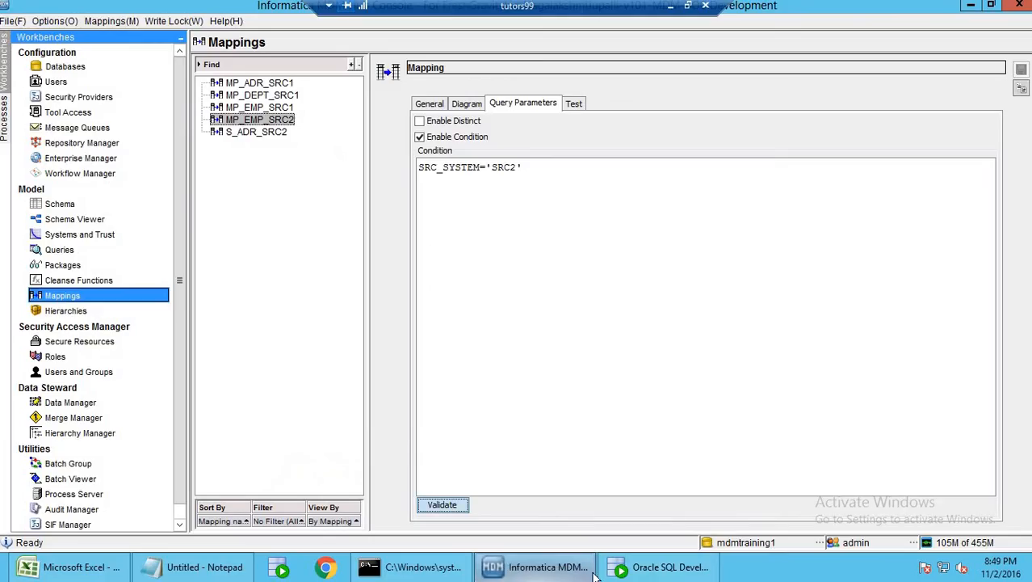
{"action": "left_click", "coordinate": [620, 568]}
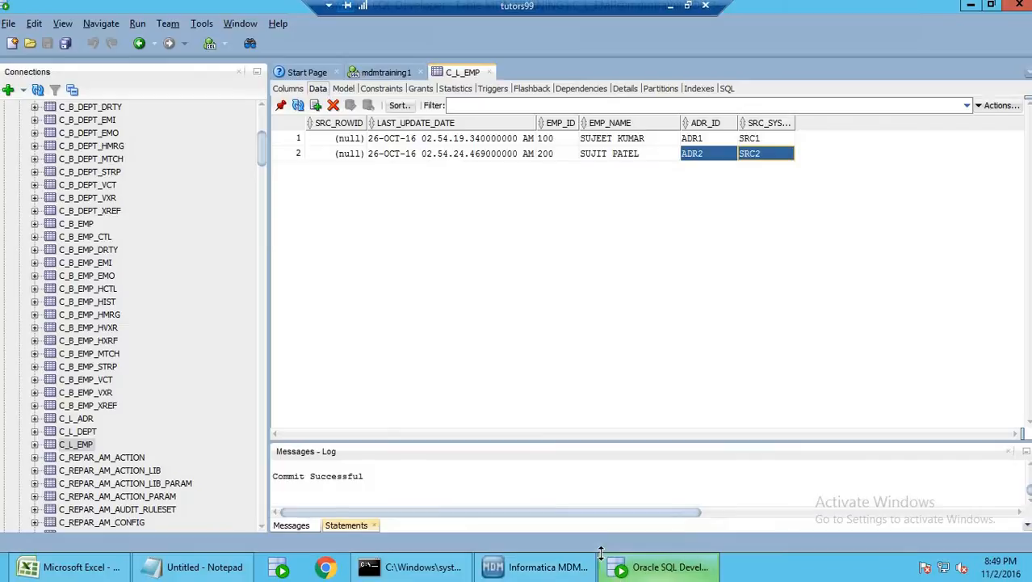
Open the C_B_EMP base object table data, delete both of its rows and commit
{"action": "left_click", "coordinate": [87, 226]}
{"action": "left_click", "coordinate": [307, 138]}
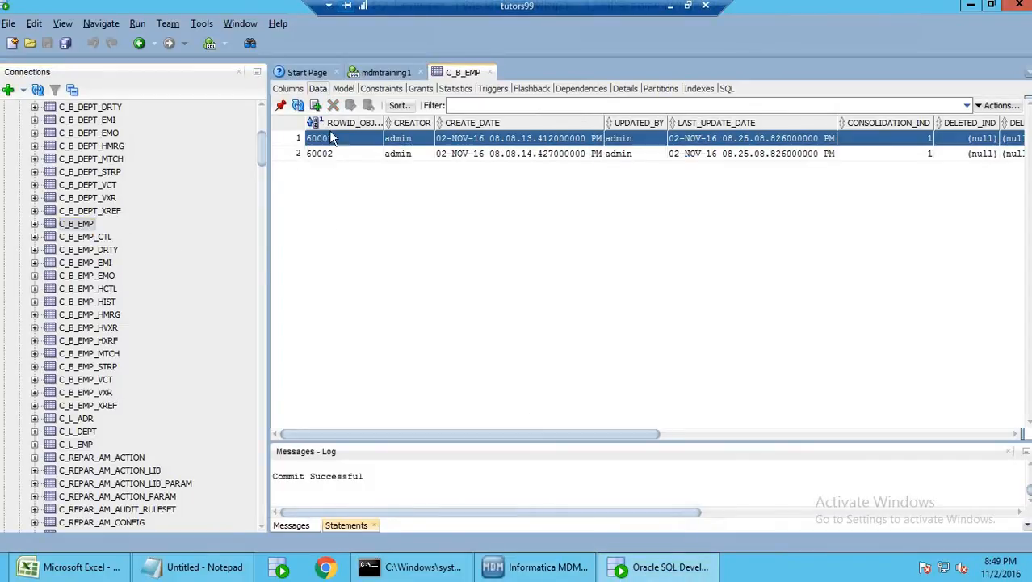
{"action": "left_click", "coordinate": [333, 105]}
{"action": "left_click", "coordinate": [323, 154]}
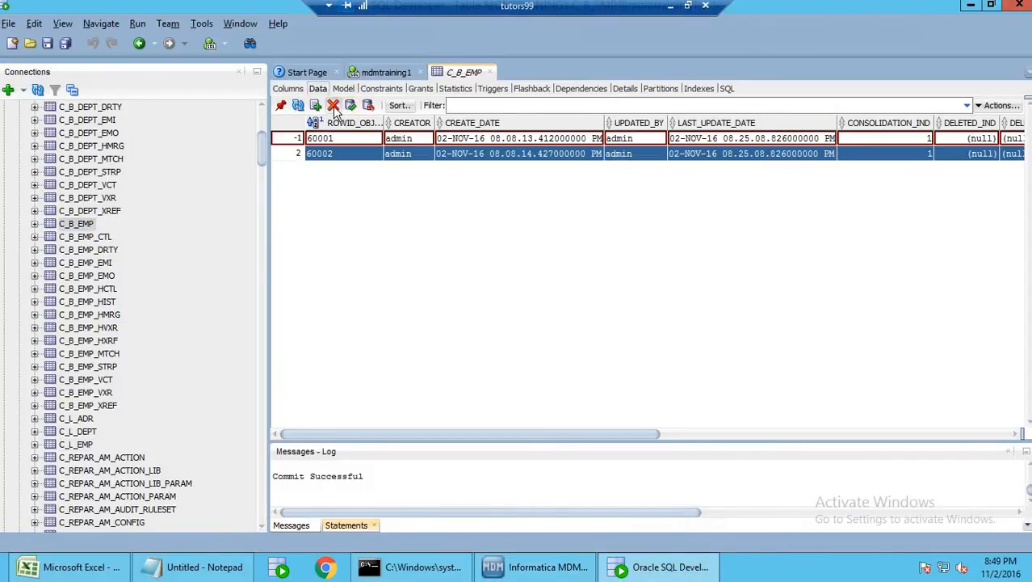
{"action": "left_click", "coordinate": [333, 105]}
{"action": "left_click", "coordinate": [350, 106]}
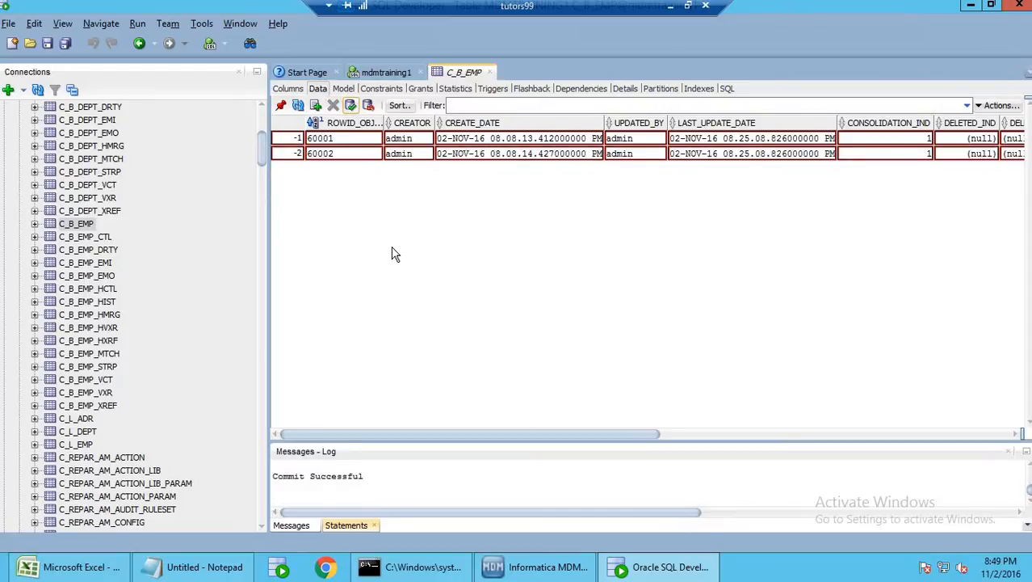
Open the cross-reference table C_B_EMP_XREF and truncate it
{"action": "left_click", "coordinate": [111, 406]}
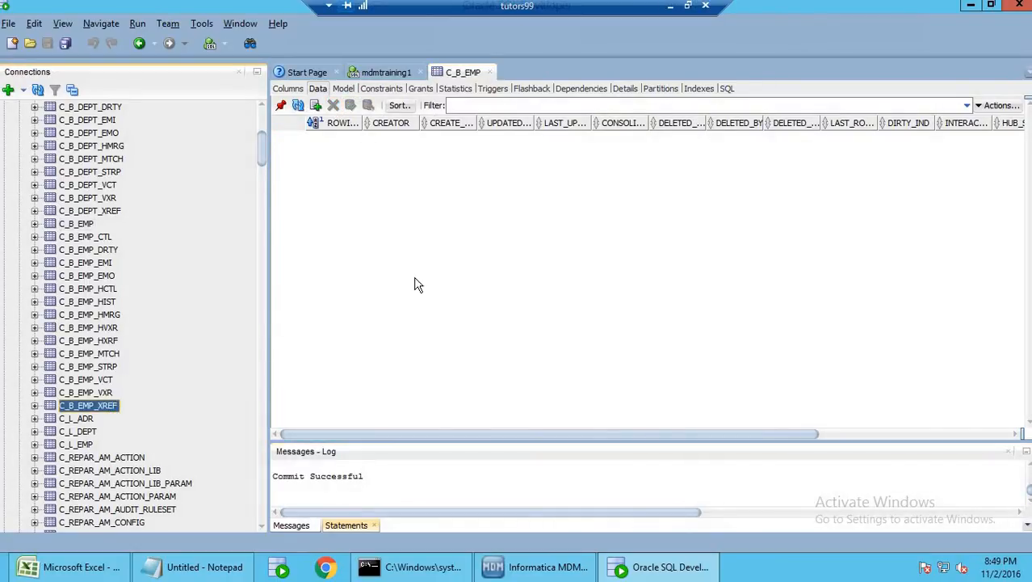
{"action": "right_click", "coordinate": [114, 413]}
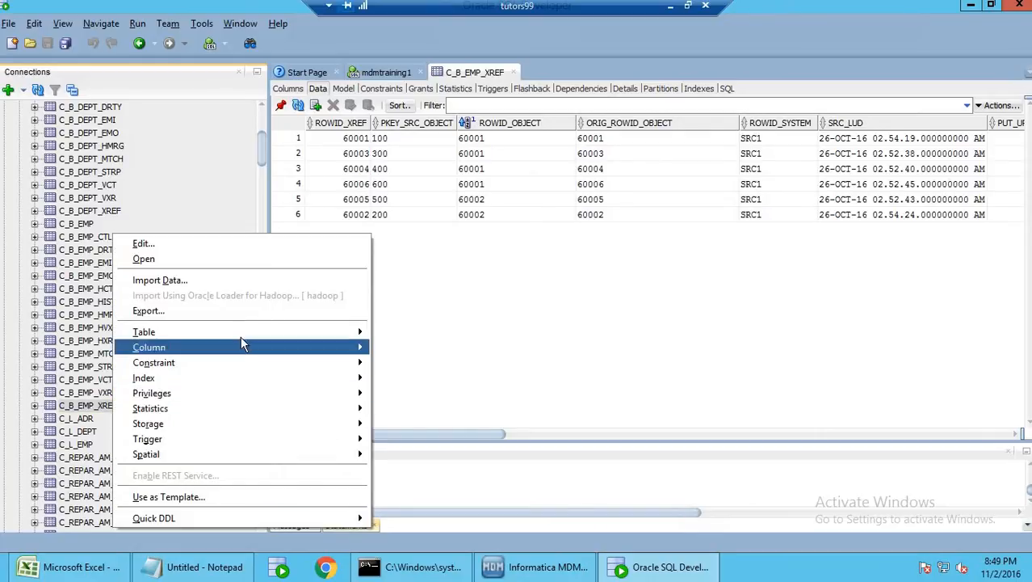
{"action": "mouse_move", "coordinate": [243, 333]}
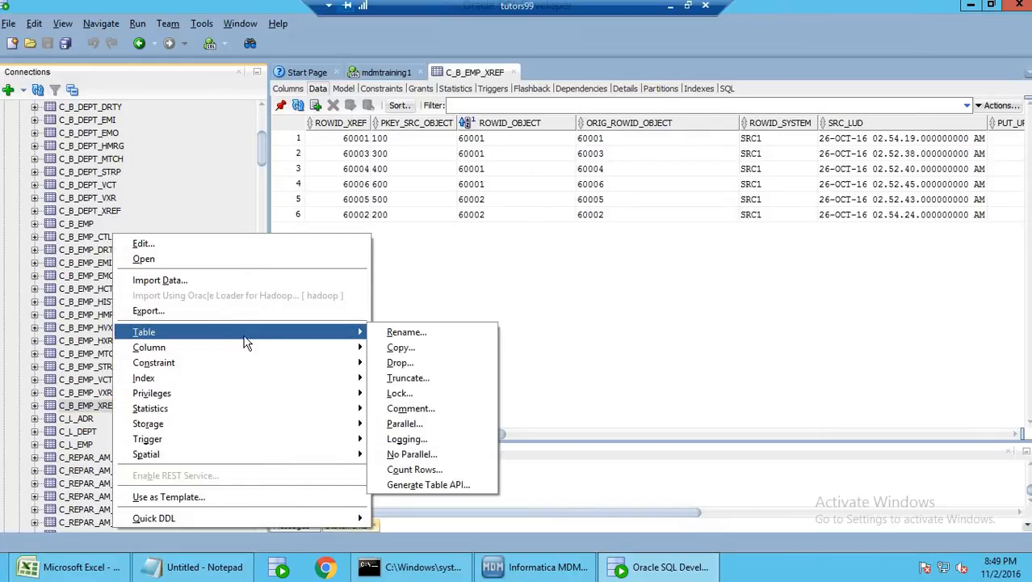
{"action": "left_click", "coordinate": [408, 377]}
{"action": "left_click", "coordinate": [529, 372]}
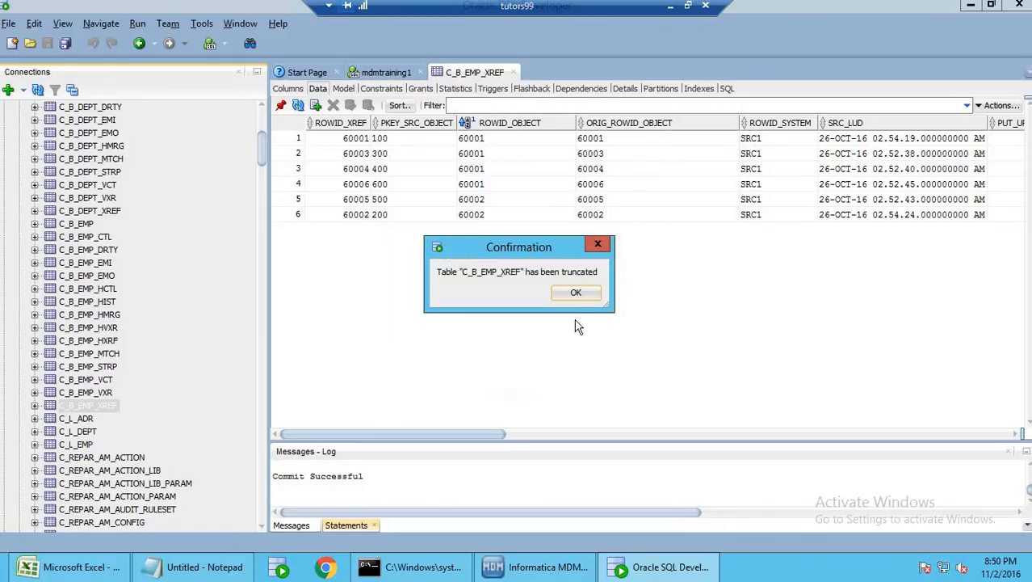
{"action": "left_click", "coordinate": [576, 293]}
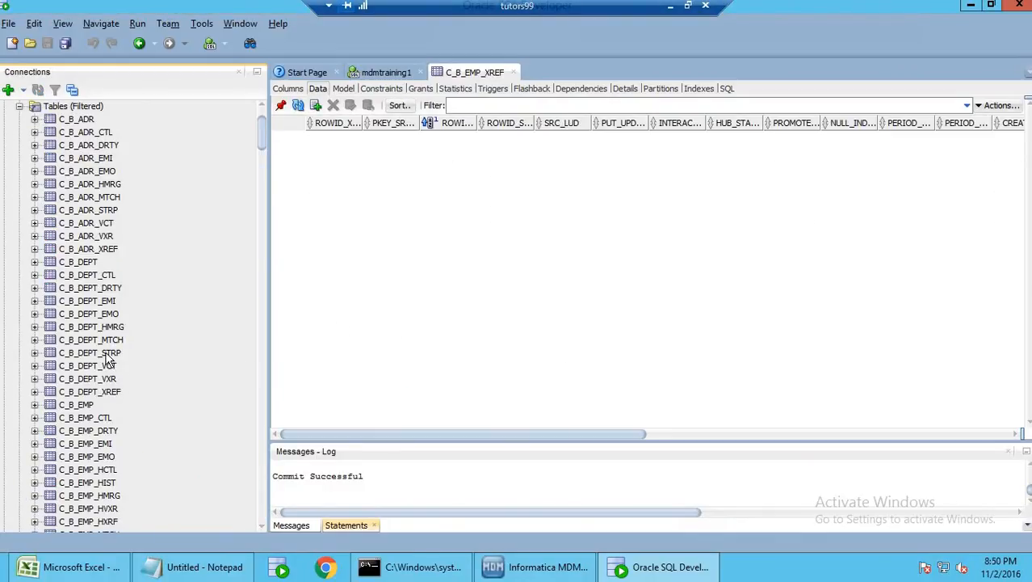
Check the data in the C_B_DEPT_STRP, C_B_DEPT_MTCH, C_B_DEPT_HMRG and C_B_DEPT tables
{"action": "left_click", "coordinate": [107, 356]}
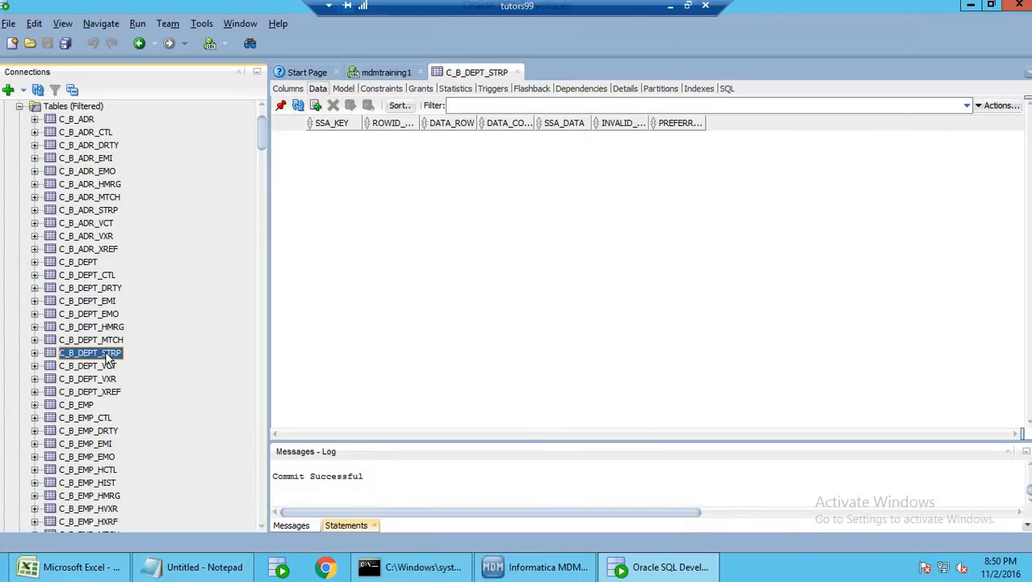
{"action": "left_click", "coordinate": [112, 340]}
{"action": "left_click", "coordinate": [114, 327]}
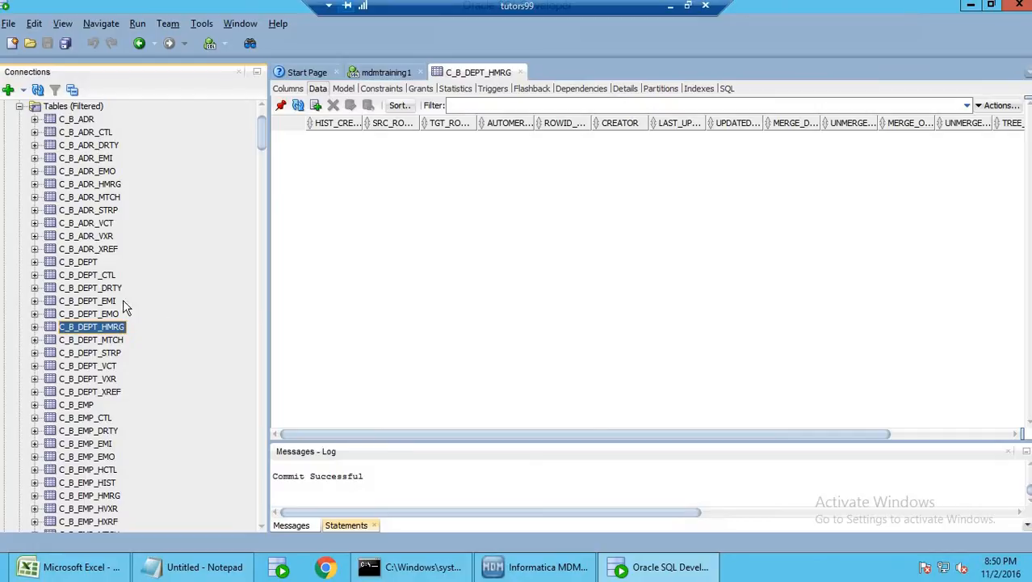
{"action": "left_click", "coordinate": [89, 264]}
{"action": "scroll", "coordinate": [126, 421], "scroll_direction": "down", "scroll_amount": 3}
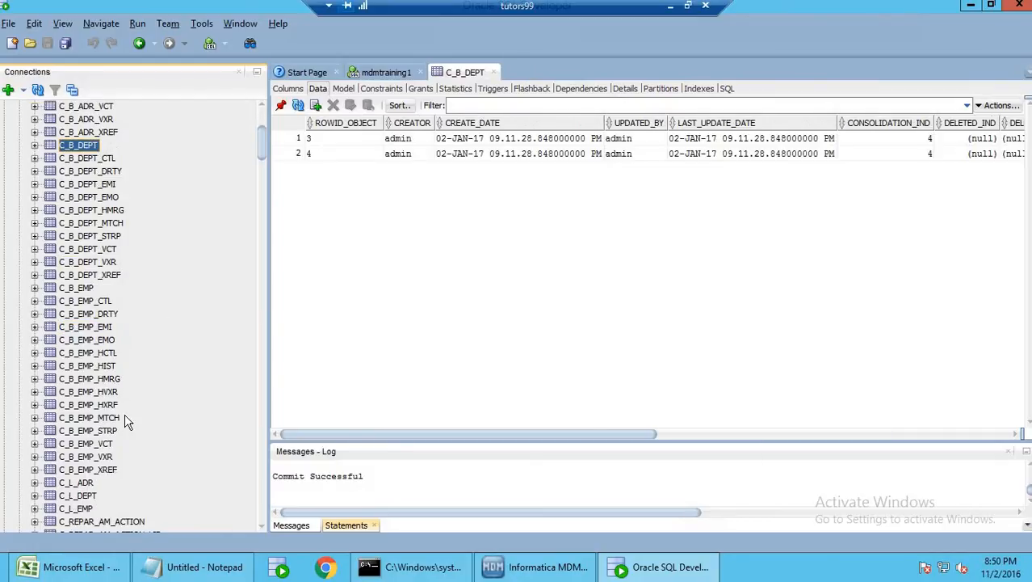
Truncate the C_B_EMP_STRP table with the drop storage option
{"action": "left_click", "coordinate": [103, 472]}
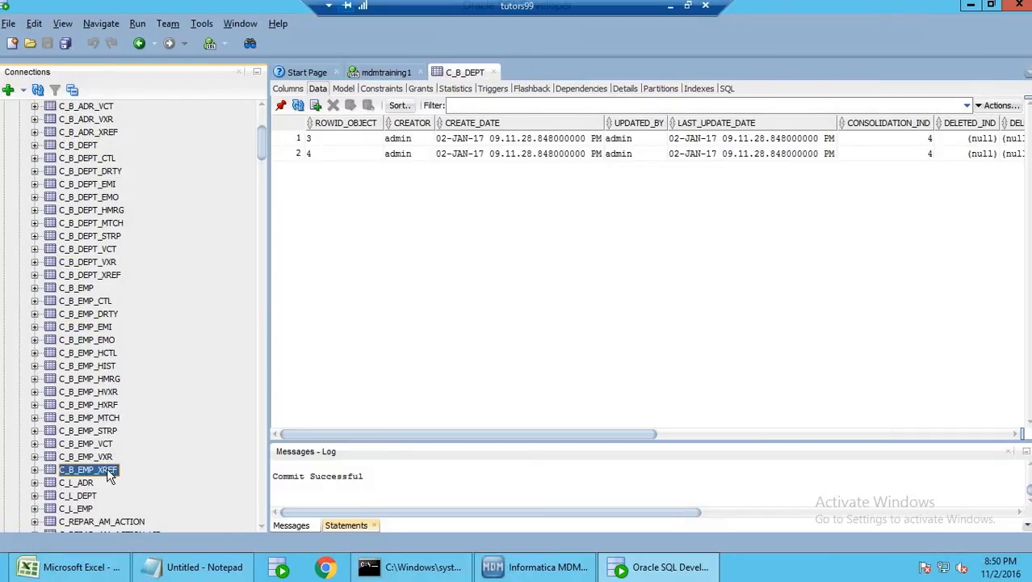
{"action": "left_click", "coordinate": [109, 433]}
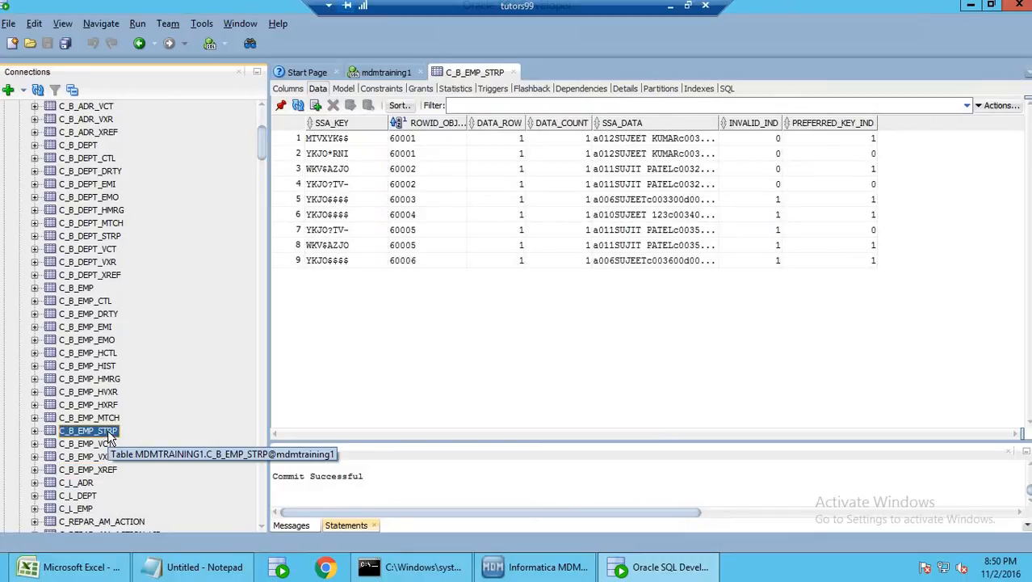
{"action": "right_click", "coordinate": [109, 436]}
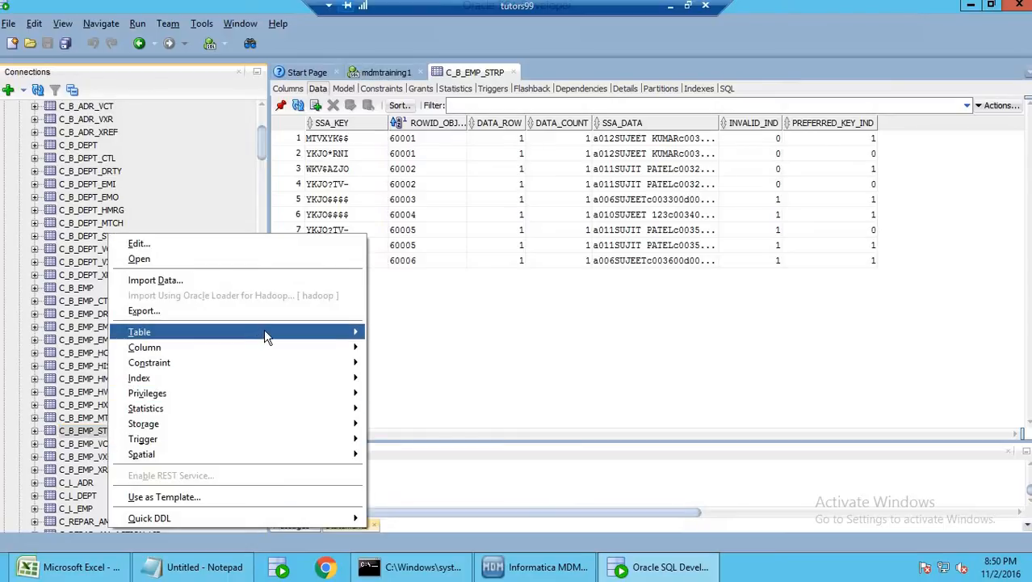
{"action": "mouse_move", "coordinate": [265, 333]}
{"action": "left_click", "coordinate": [415, 376]}
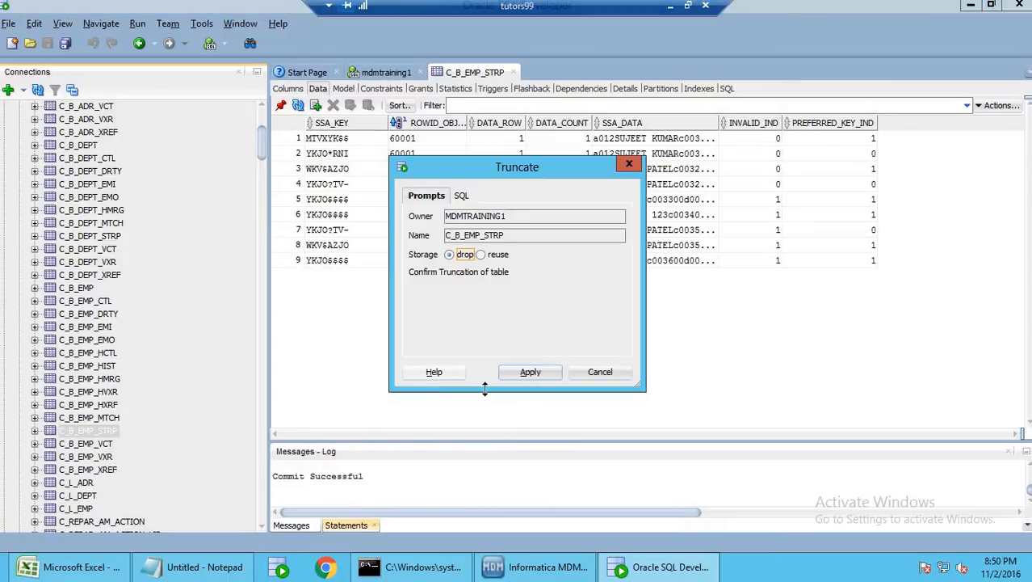
{"action": "left_click", "coordinate": [536, 373]}
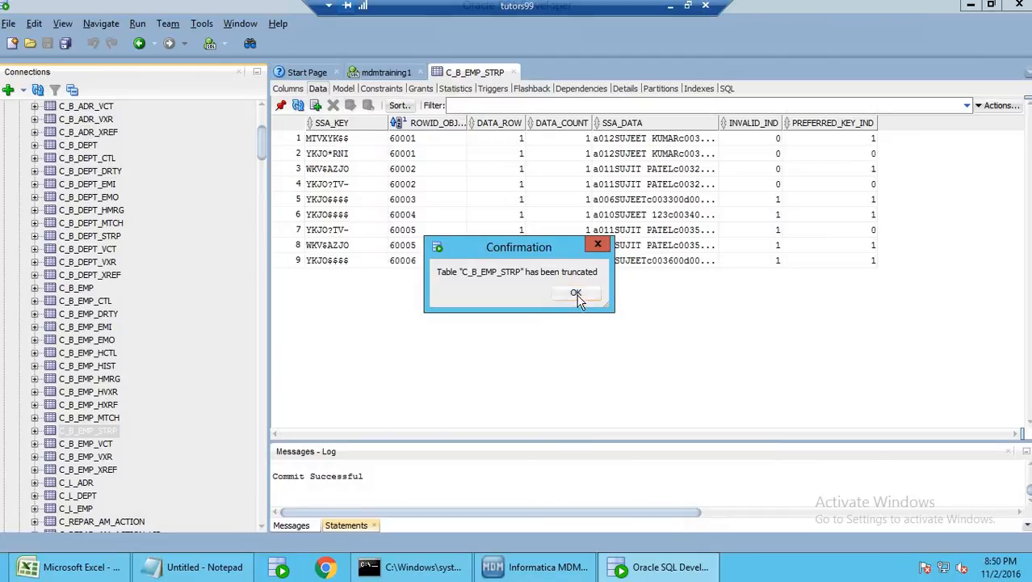
{"action": "left_click", "coordinate": [576, 296]}
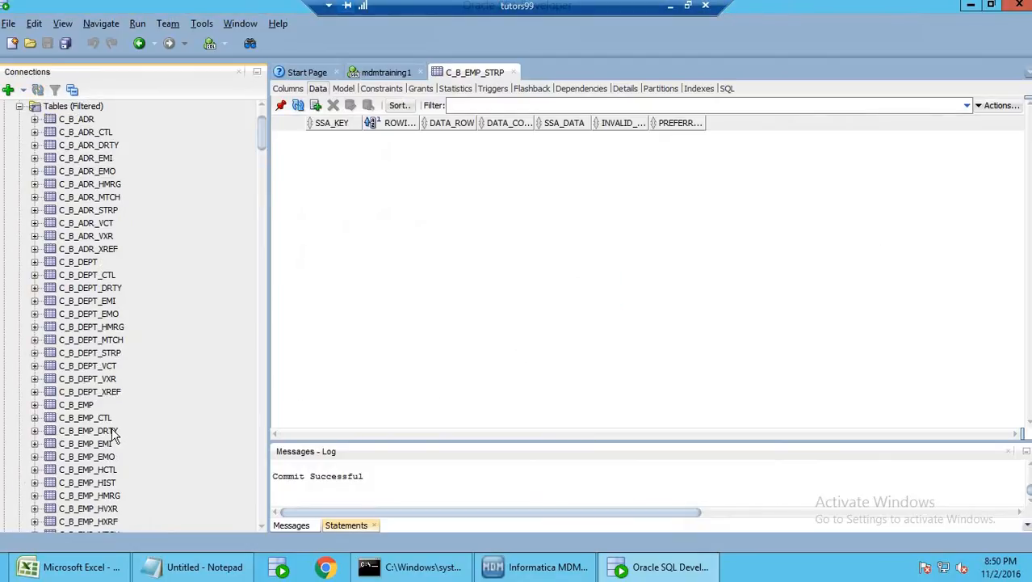
Check the data in the C_B_EMP_MTCH, C_B_EMP_HXRF and C_B_EMP_HMRG tables
{"action": "scroll", "coordinate": [117, 440], "scroll_direction": "down", "scroll_amount": 4}
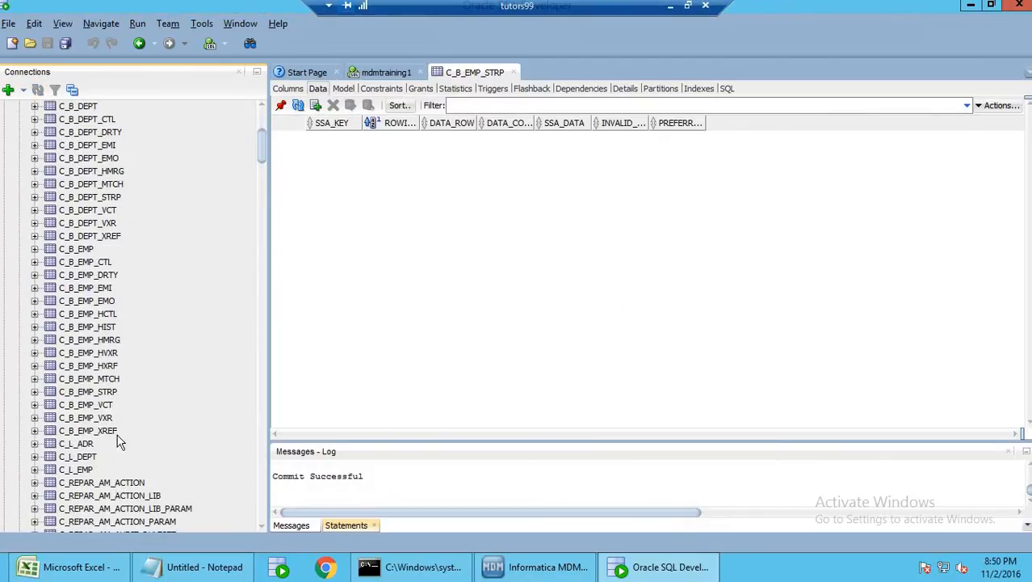
{"action": "left_click", "coordinate": [110, 379]}
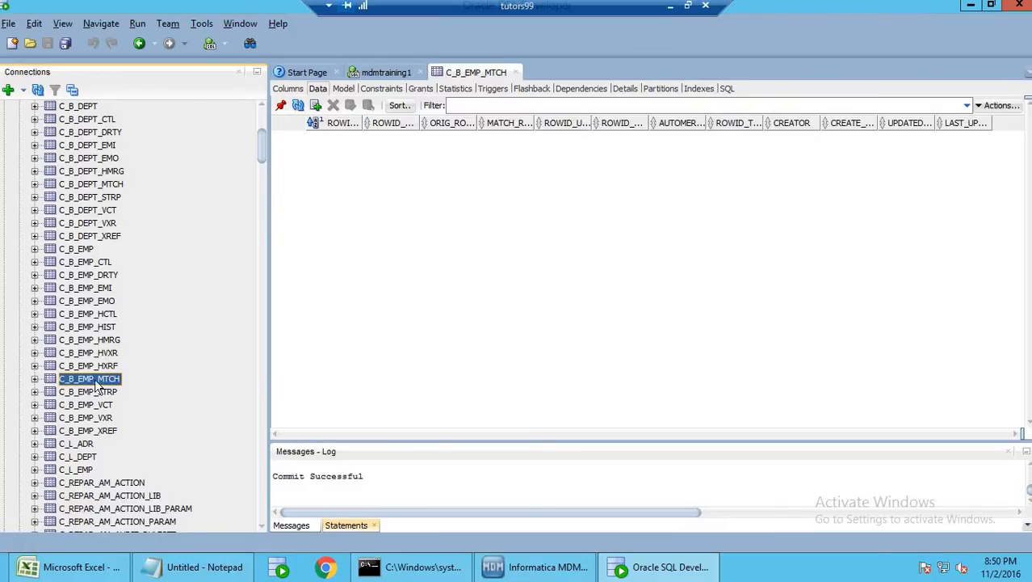
{"action": "left_click", "coordinate": [98, 367]}
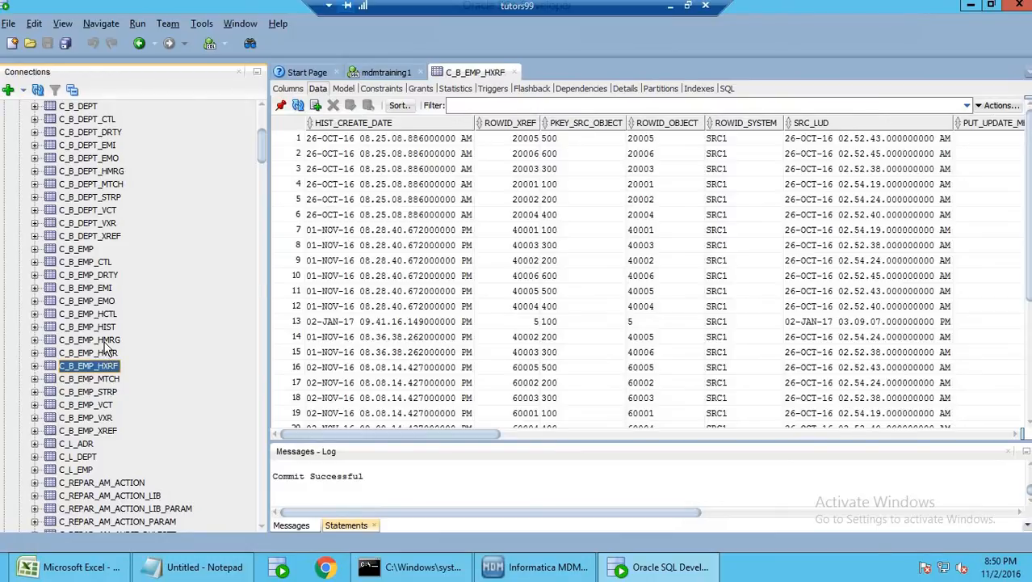
{"action": "left_click", "coordinate": [107, 341]}
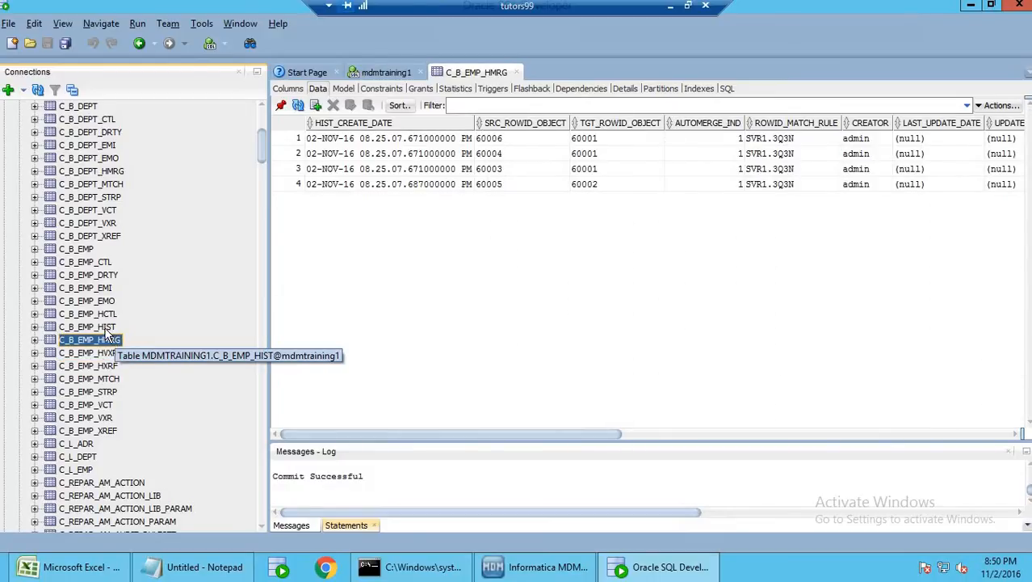
Display the C_B_EMP_HIST data and look through its columns as far as ROWID_OBJECT and CREATE_DATE
{"action": "left_click", "coordinate": [105, 327]}
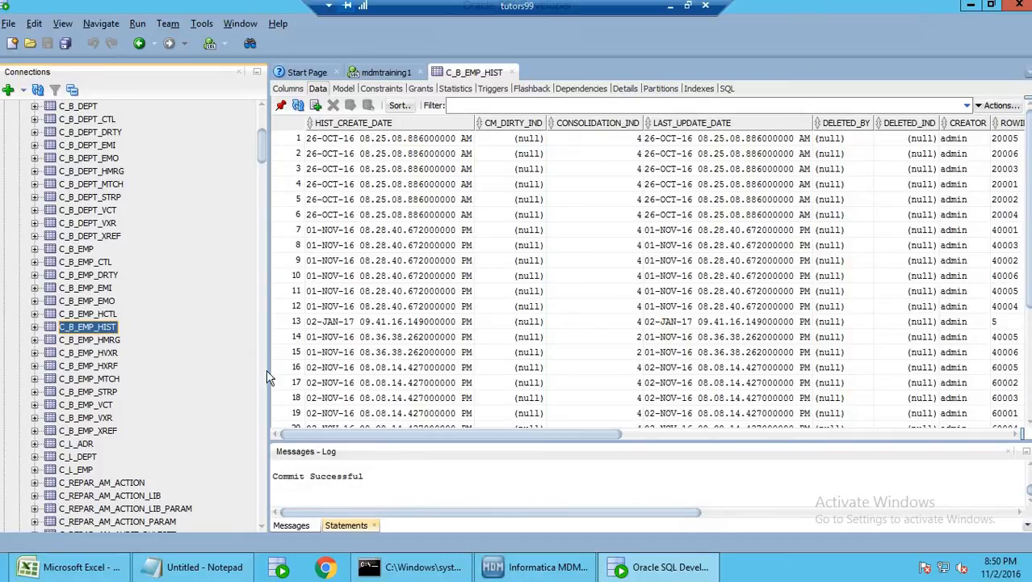
{"action": "left_click_drag", "start_coordinate": [443, 438], "coordinate": [862, 434]}
{"action": "left_click_drag", "start_coordinate": [747, 444], "coordinate": [387, 442]}
{"action": "left_click_drag", "start_coordinate": [1031, 215], "coordinate": [1031, 247]}
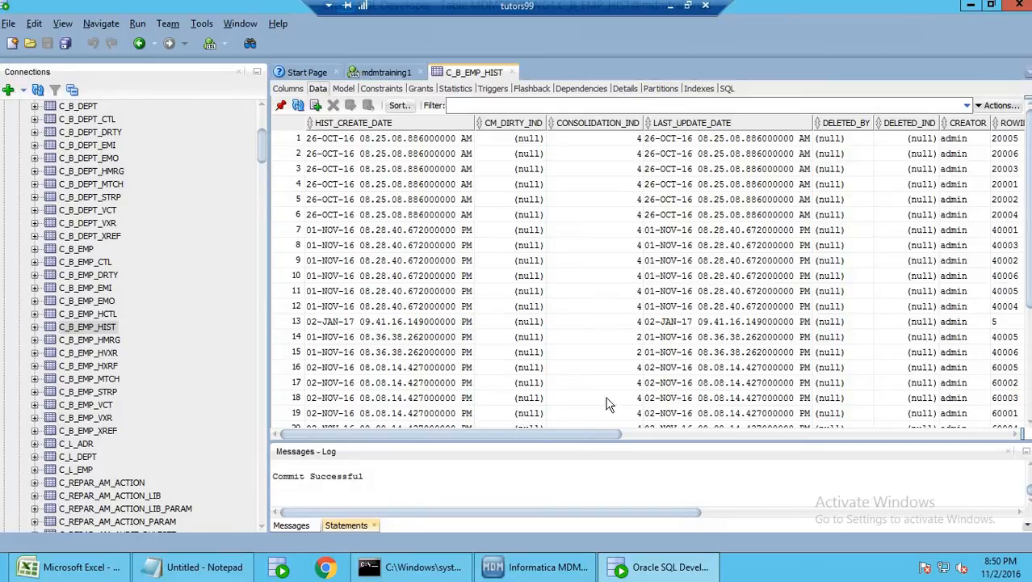
{"action": "left_click_drag", "start_coordinate": [513, 433], "coordinate": [644, 430]}
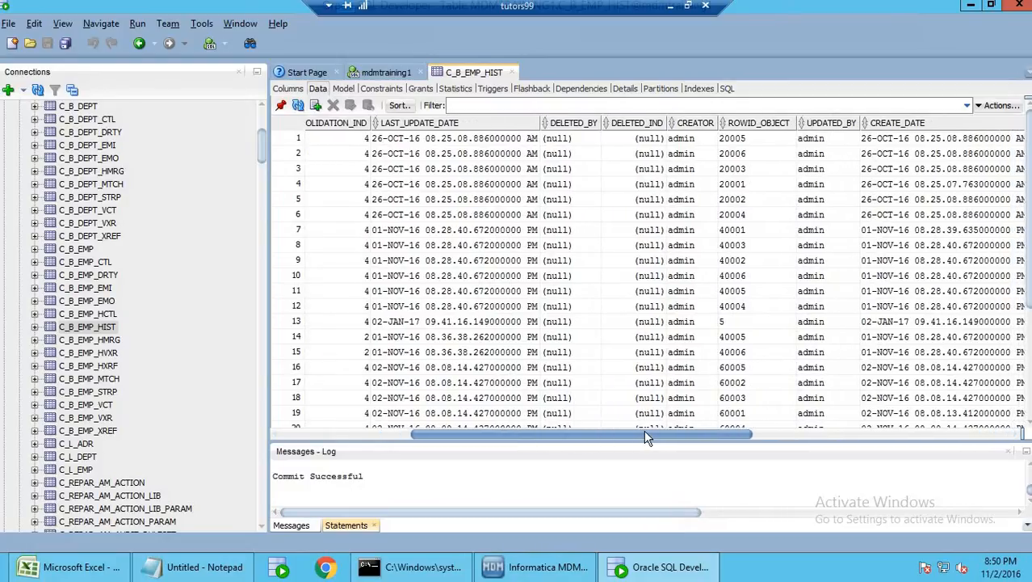
Examine the ROWID_OBJECT values across the C_B_EMP_HIST rows to compare the records of the different loads
{"action": "left_click_drag", "start_coordinate": [716, 299], "coordinate": [714, 377]}
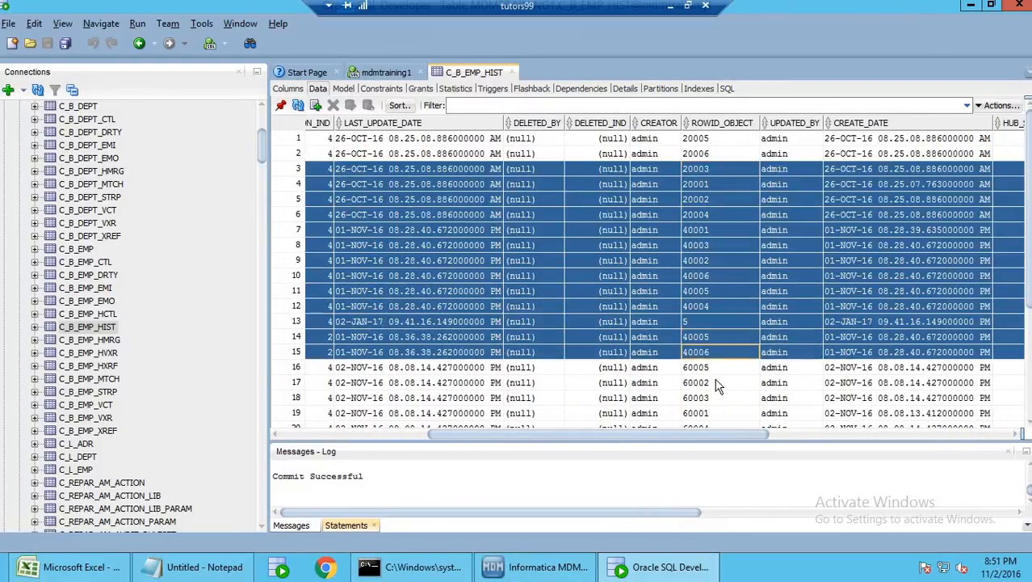
{"action": "left_click", "coordinate": [714, 382]}
{"action": "scroll", "coordinate": [710, 414], "scroll_direction": "down", "scroll_amount": 4}
{"action": "scroll", "coordinate": [711, 419], "scroll_direction": "up", "scroll_amount": 4}
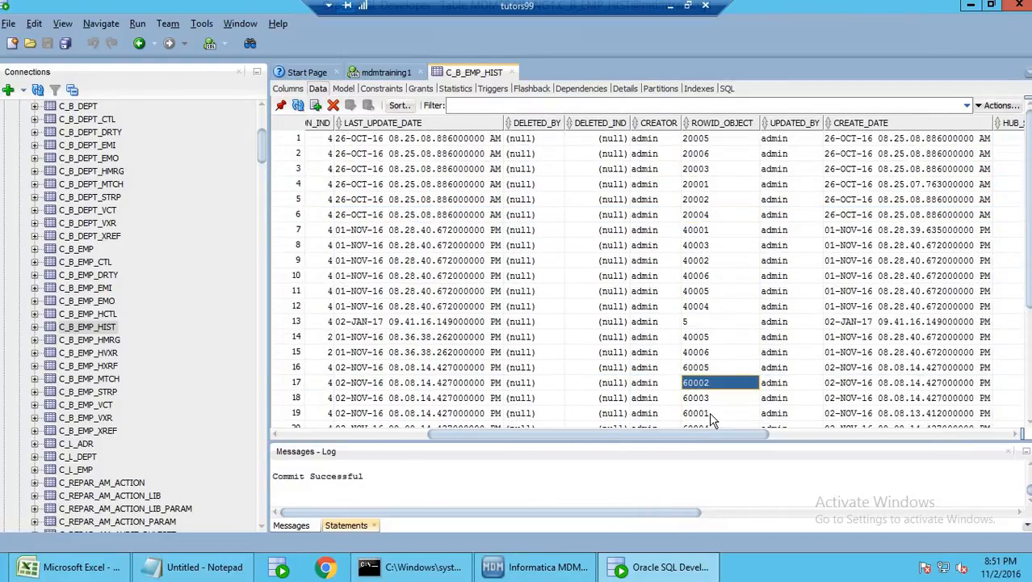
{"action": "left_click", "coordinate": [711, 276]}
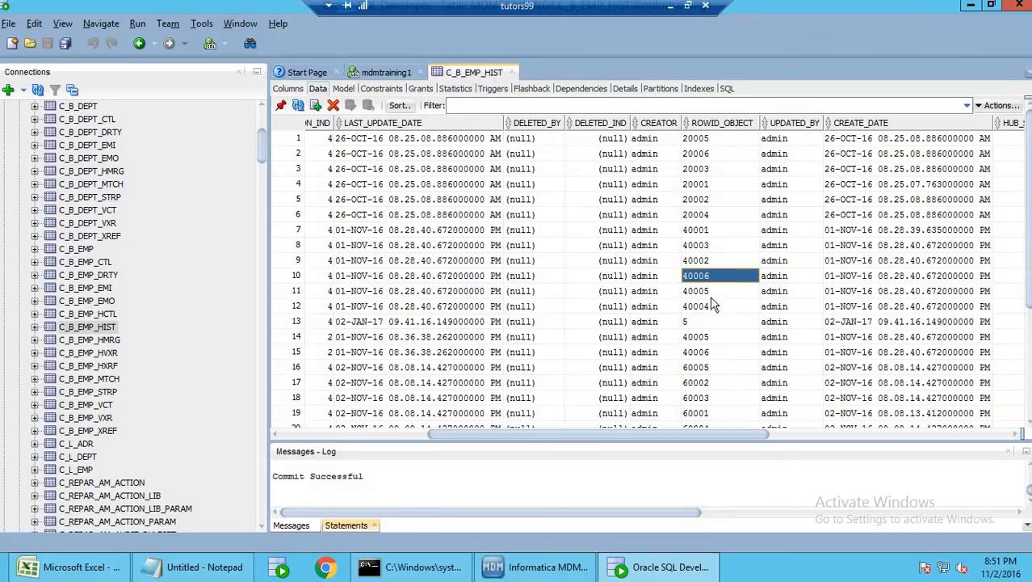
{"action": "left_click", "coordinate": [711, 296]}
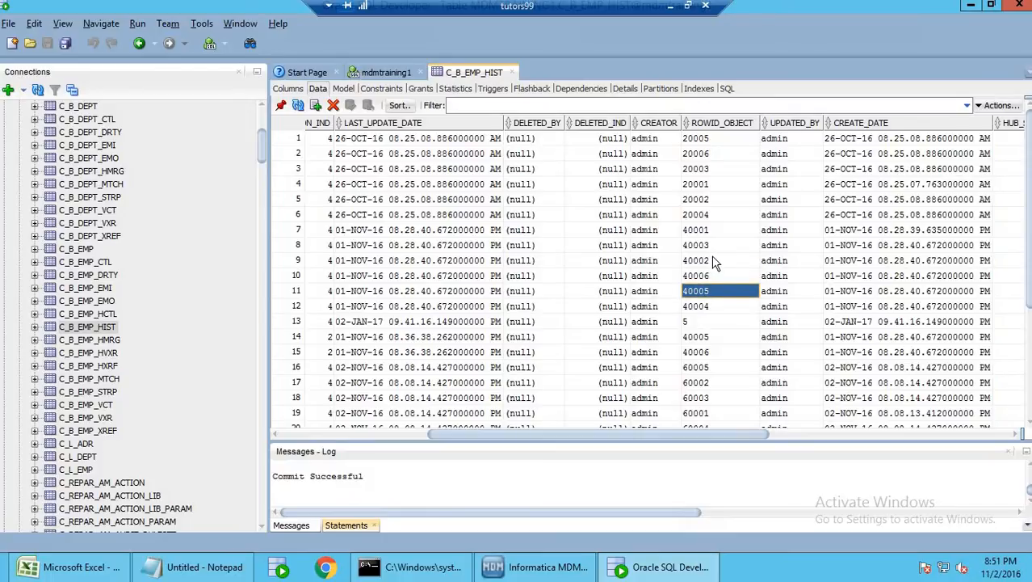
{"action": "scroll", "coordinate": [712, 260], "scroll_direction": "down", "scroll_amount": 4}
{"action": "scroll", "coordinate": [712, 263], "scroll_direction": "up", "scroll_amount": 4}
{"action": "left_click", "coordinate": [713, 257]}
{"action": "left_click_drag", "start_coordinate": [706, 174], "coordinate": [700, 327]}
{"action": "left_click_drag", "start_coordinate": [692, 369], "coordinate": [694, 414]}
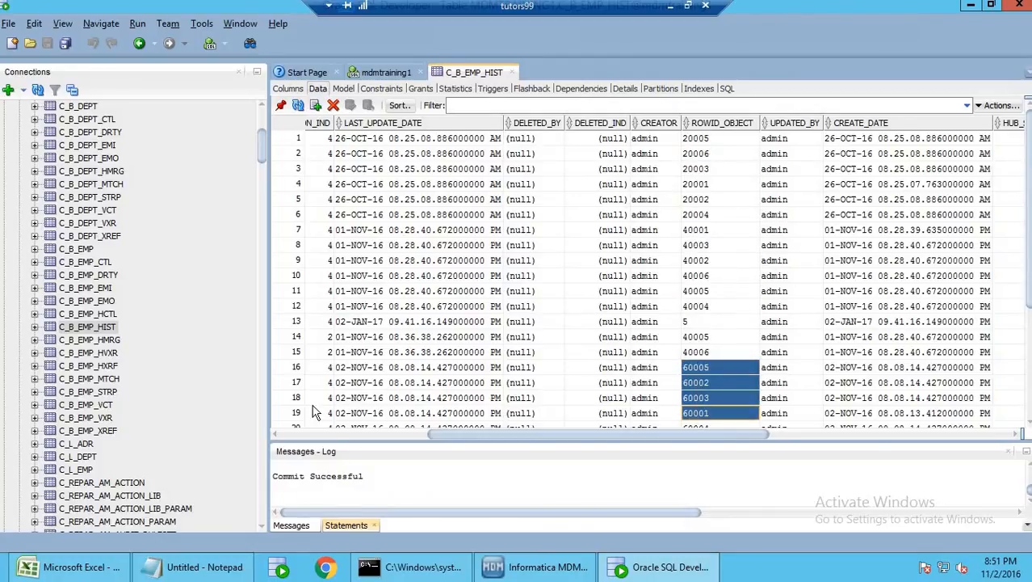
Check the data in the C_B_EMP_XREF and C_B_EMP tables
{"action": "left_click", "coordinate": [105, 433]}
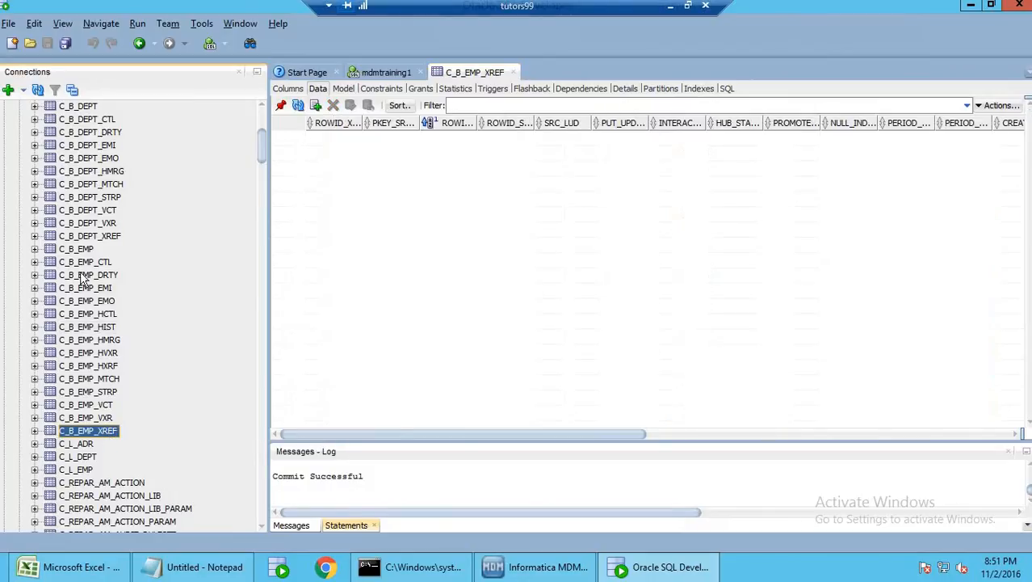
{"action": "left_click", "coordinate": [80, 251]}
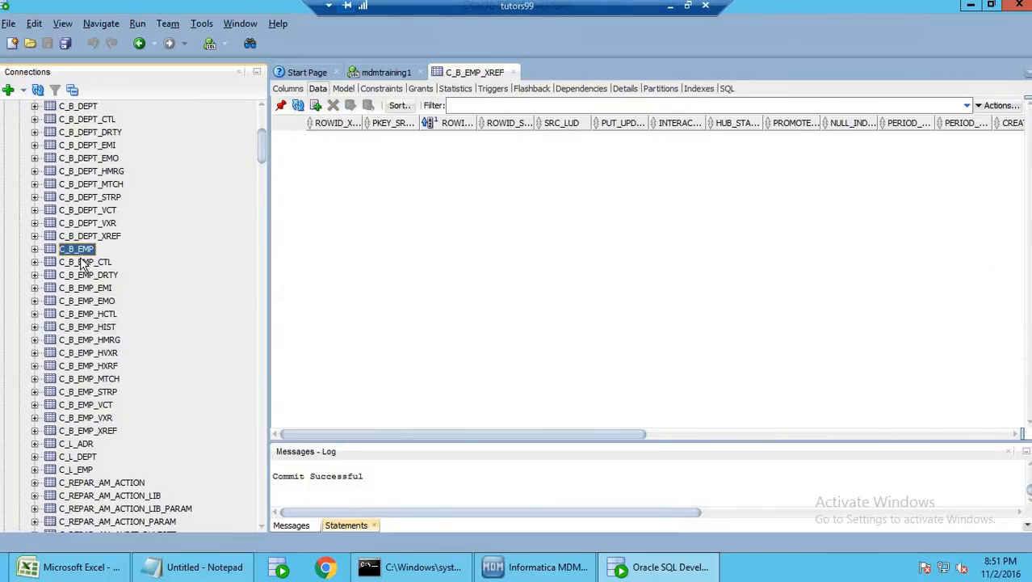
Delete all four rows from the C_B_EMP_HMRG table, commit the deletion and recheck the table's data
{"action": "left_click", "coordinate": [109, 341]}
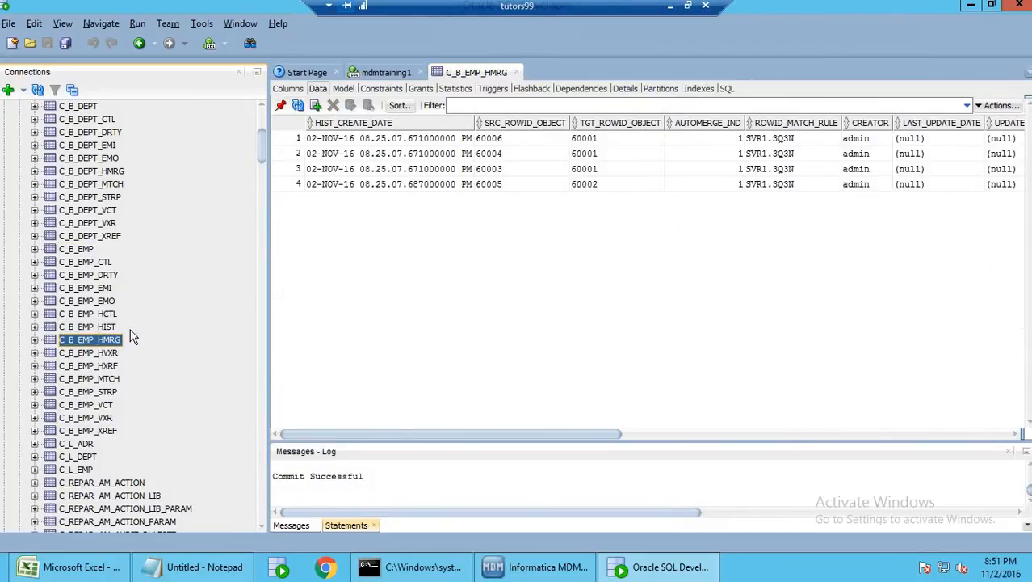
{"action": "left_click", "coordinate": [298, 140]}
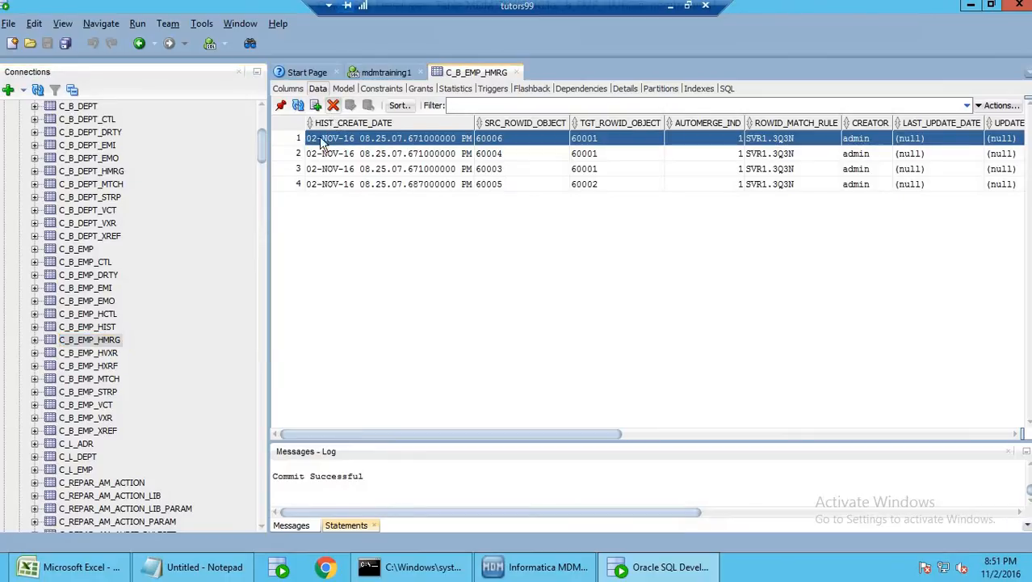
{"action": "left_click", "coordinate": [333, 106]}
{"action": "left_click", "coordinate": [296, 154]}
{"action": "left_click", "coordinate": [333, 108]}
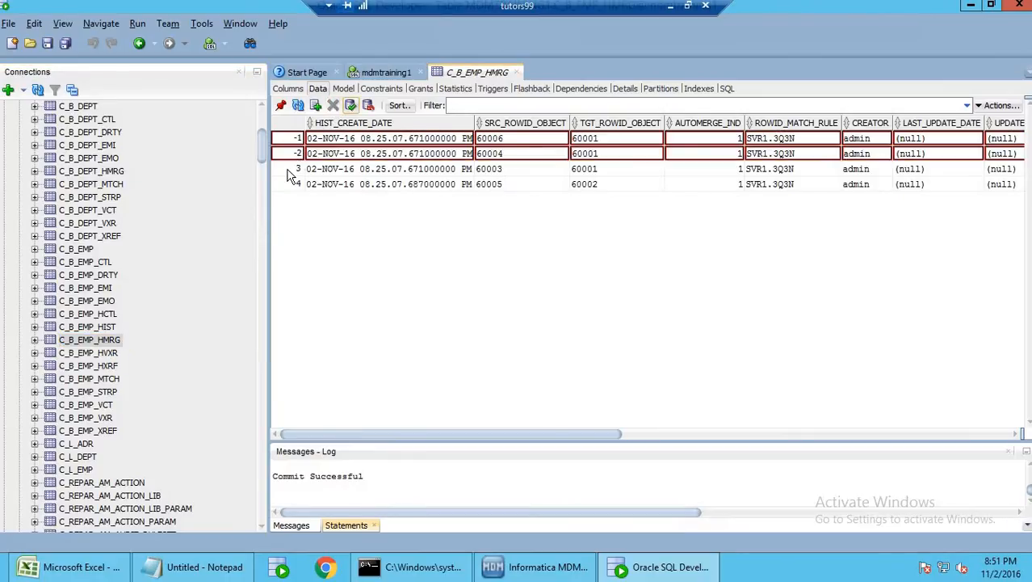
{"action": "left_click", "coordinate": [294, 170]}
{"action": "left_click", "coordinate": [333, 106]}
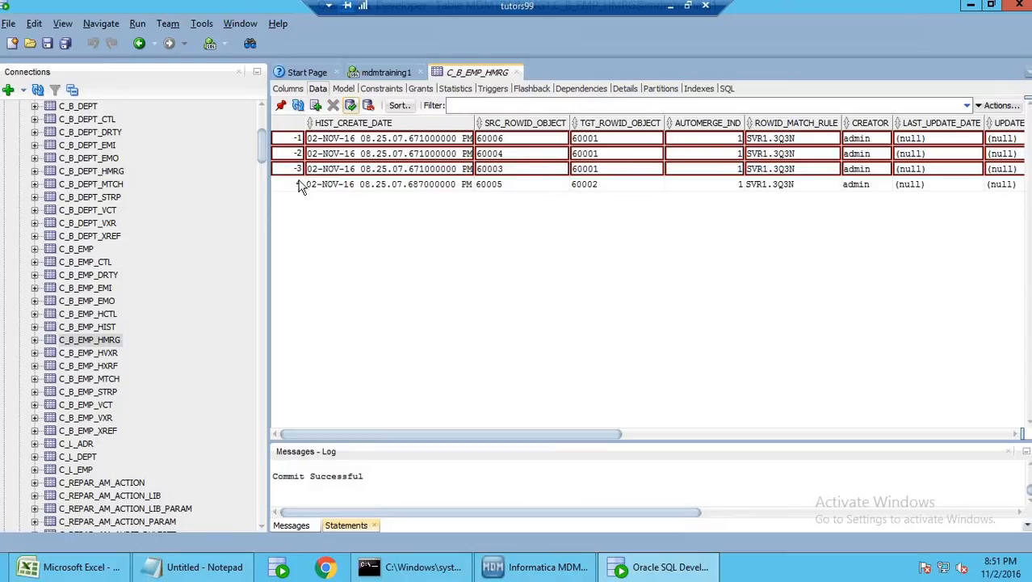
{"action": "left_click", "coordinate": [298, 185]}
{"action": "left_click", "coordinate": [333, 106]}
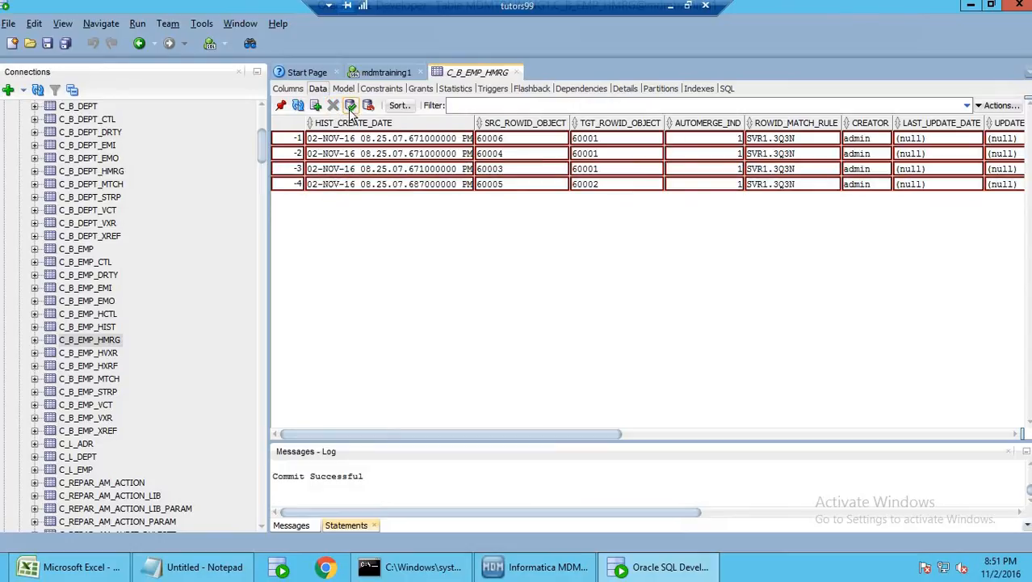
{"action": "left_click", "coordinate": [351, 106]}
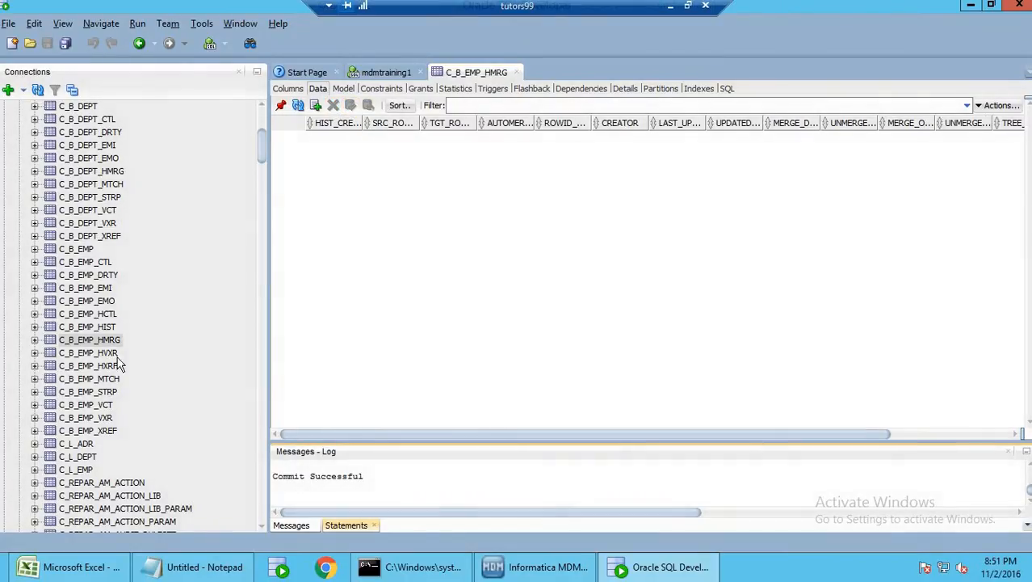
{"action": "left_click", "coordinate": [105, 353]}
{"action": "left_click", "coordinate": [105, 341]}
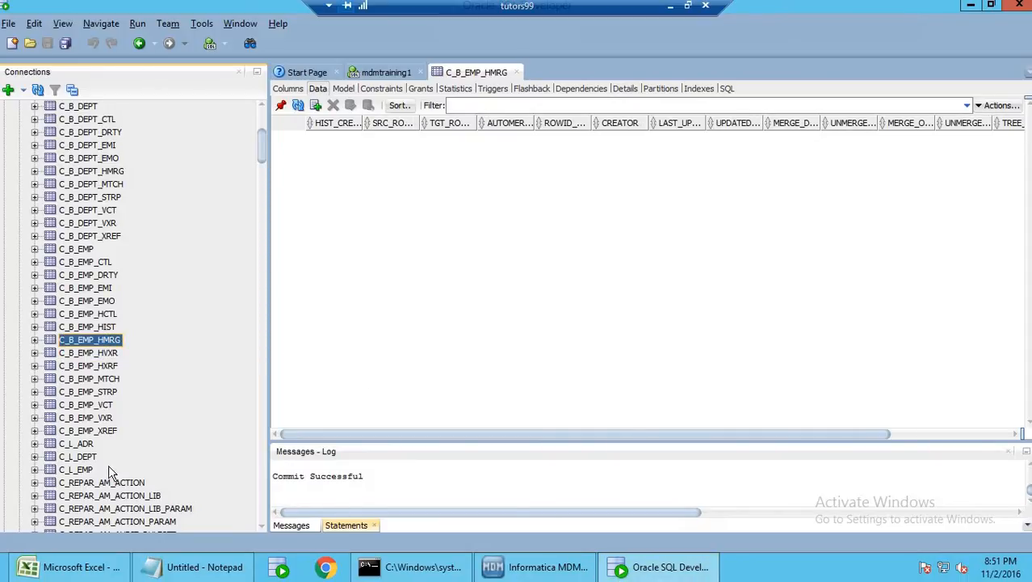
Display the C_L_EMP landing table data and check the source system value of both rows
{"action": "left_click", "coordinate": [84, 470]}
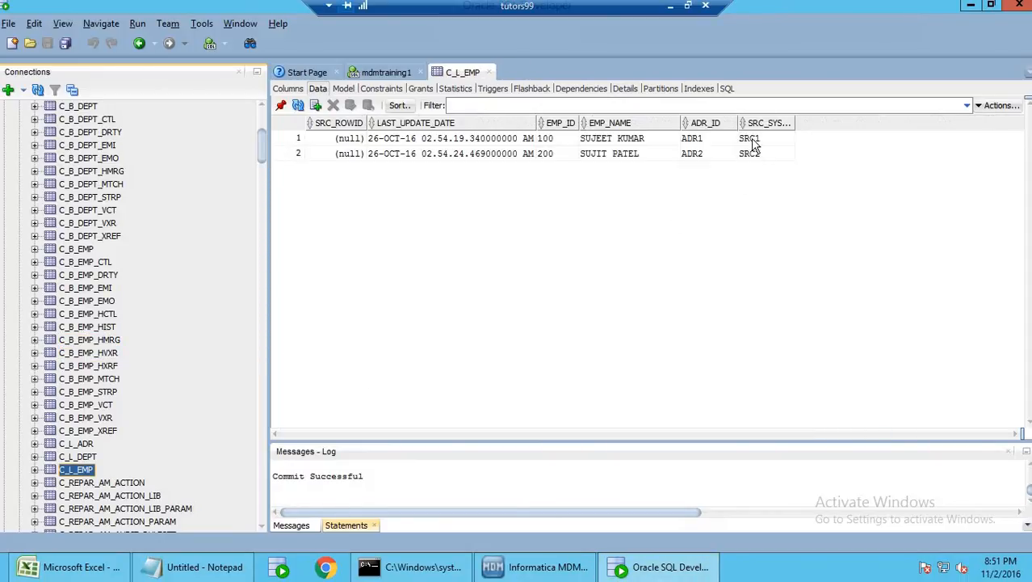
{"action": "left_click", "coordinate": [754, 143]}
{"action": "left_click", "coordinate": [760, 155]}
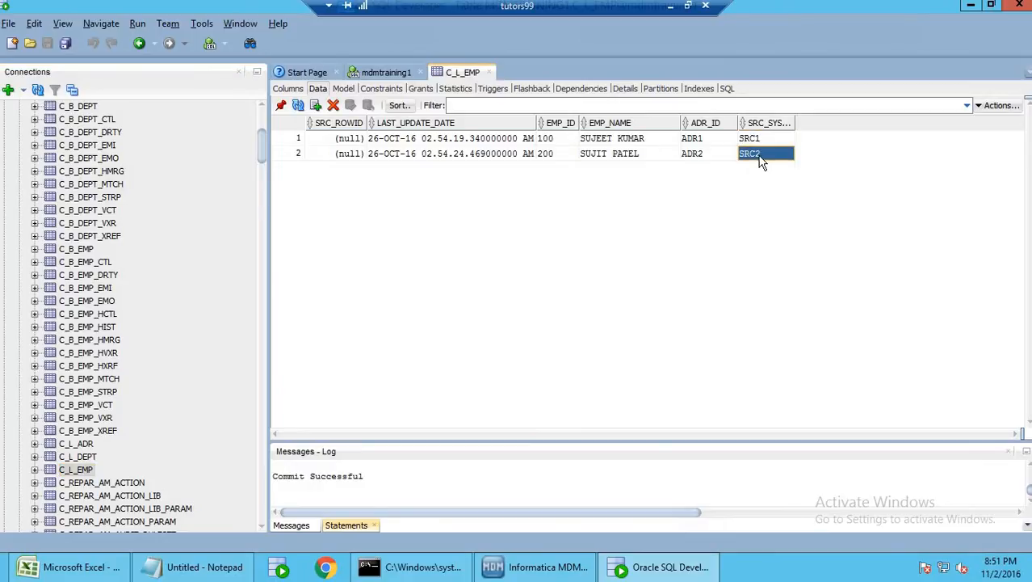
Look at the Batch Viewer in the Informatica MDM console and return to Oracle SQL Developer
{"action": "left_click", "coordinate": [554, 570]}
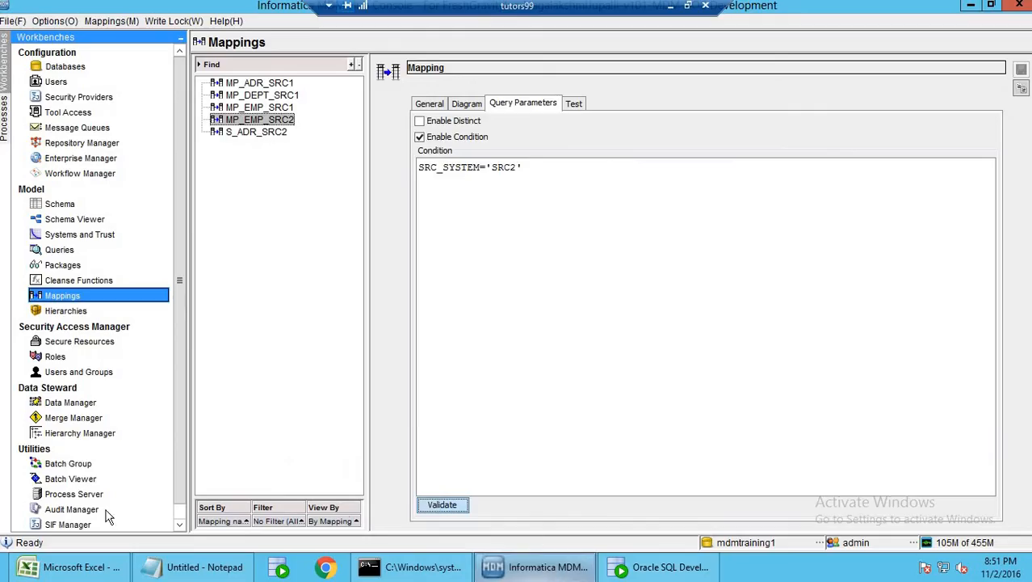
{"action": "left_click", "coordinate": [86, 479]}
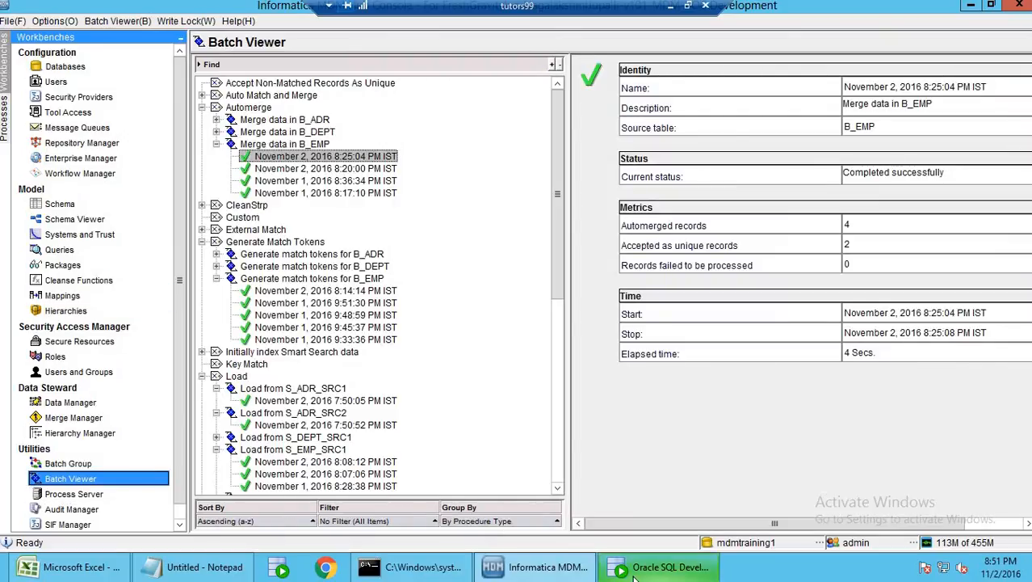
{"action": "left_click", "coordinate": [661, 568]}
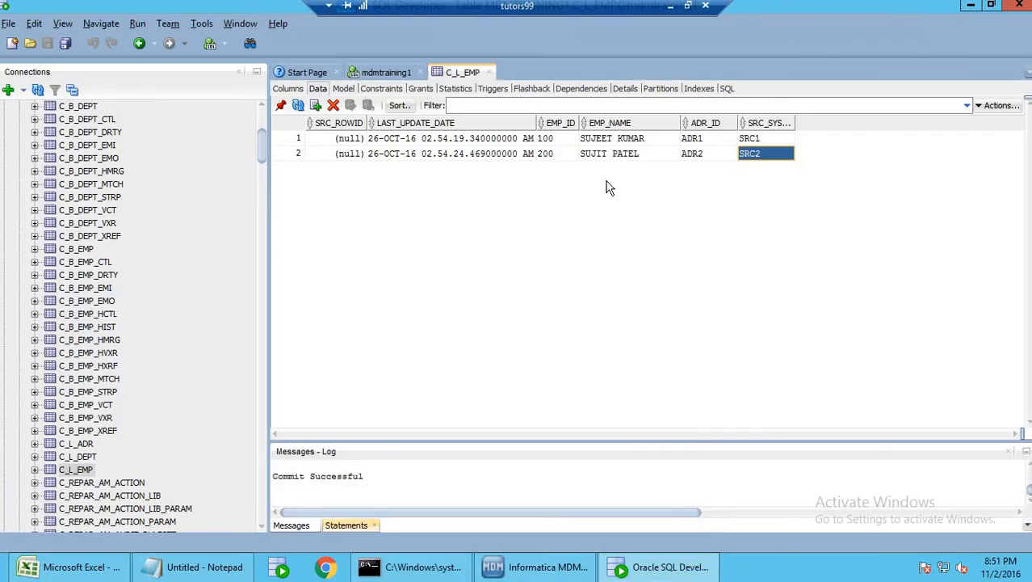
Remove the surname from the first row's EMP_NAME in the C_L_EMP landing table and commit the change
{"action": "double_click", "coordinate": [634, 139]}
{"action": "double_click", "coordinate": [633, 139]}
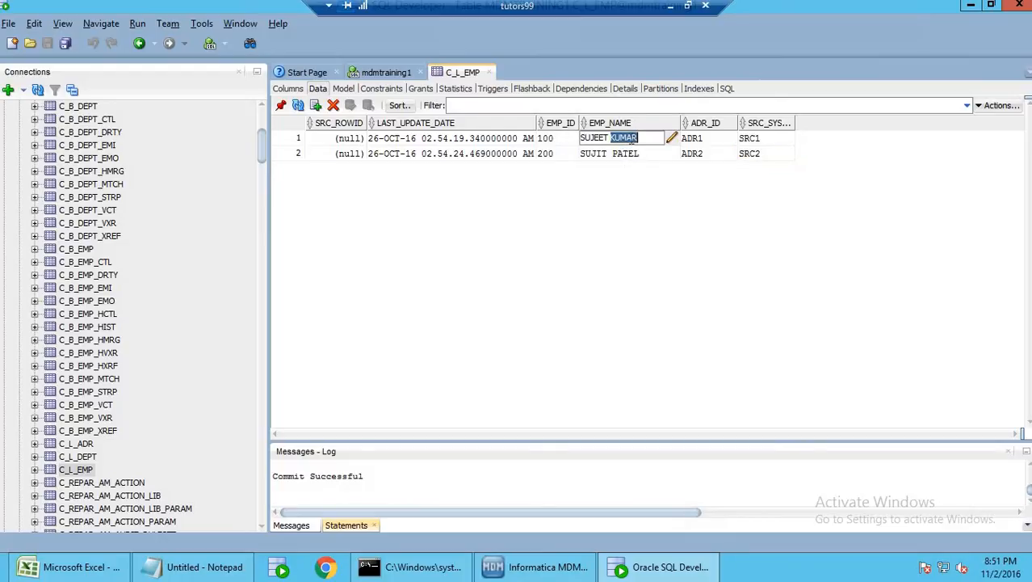
{"action": "key", "text": "BackSpace"}
{"action": "left_click", "coordinate": [647, 157]}
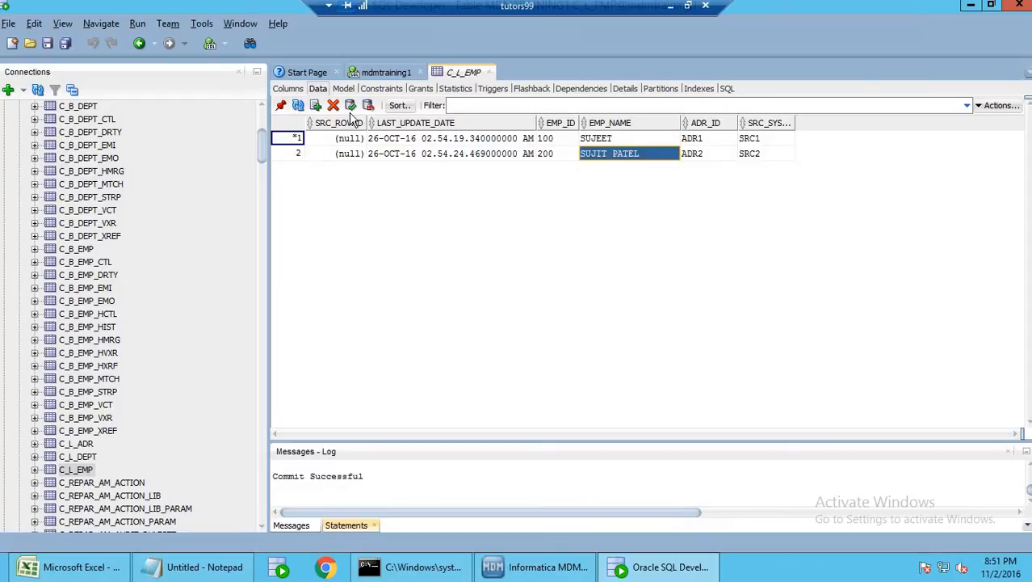
{"action": "left_click", "coordinate": [446, 219]}
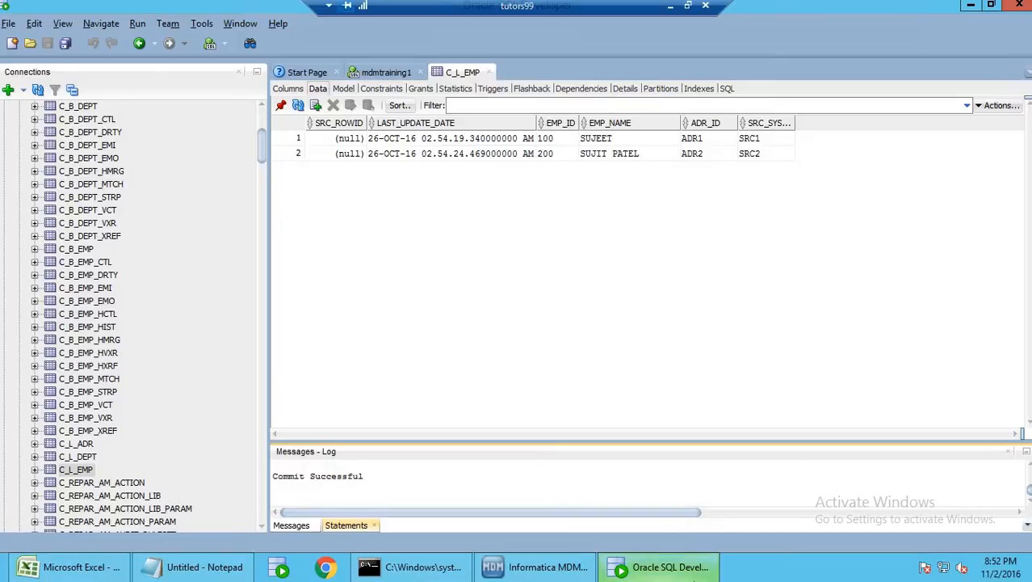
Switch to the Informatica MDM console and execute the MP_EMP_SRC1 stage batch in the Batch Viewer
{"action": "left_click", "coordinate": [539, 566]}
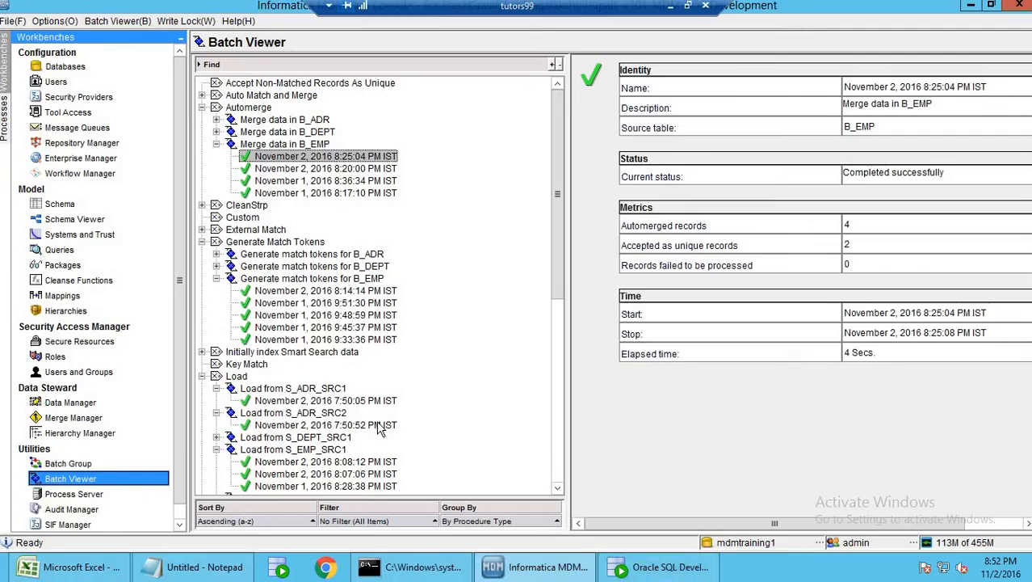
{"action": "scroll", "coordinate": [355, 437], "scroll_direction": "down", "scroll_amount": 3}
{"action": "scroll", "coordinate": [341, 441], "scroll_direction": "down", "scroll_amount": 4}
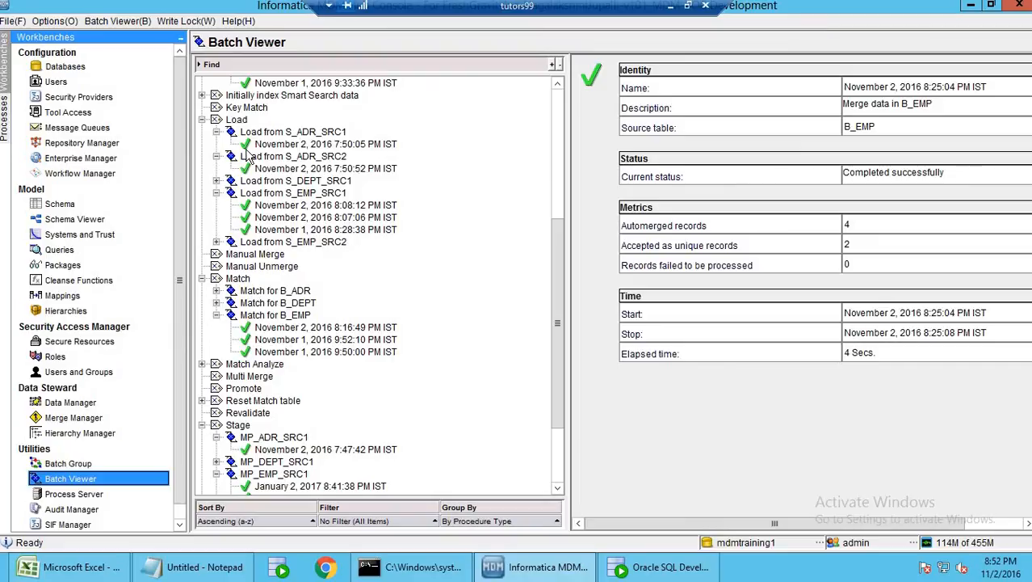
{"action": "left_click", "coordinate": [245, 427]}
{"action": "double_click", "coordinate": [245, 426]}
{"action": "left_click", "coordinate": [246, 428]}
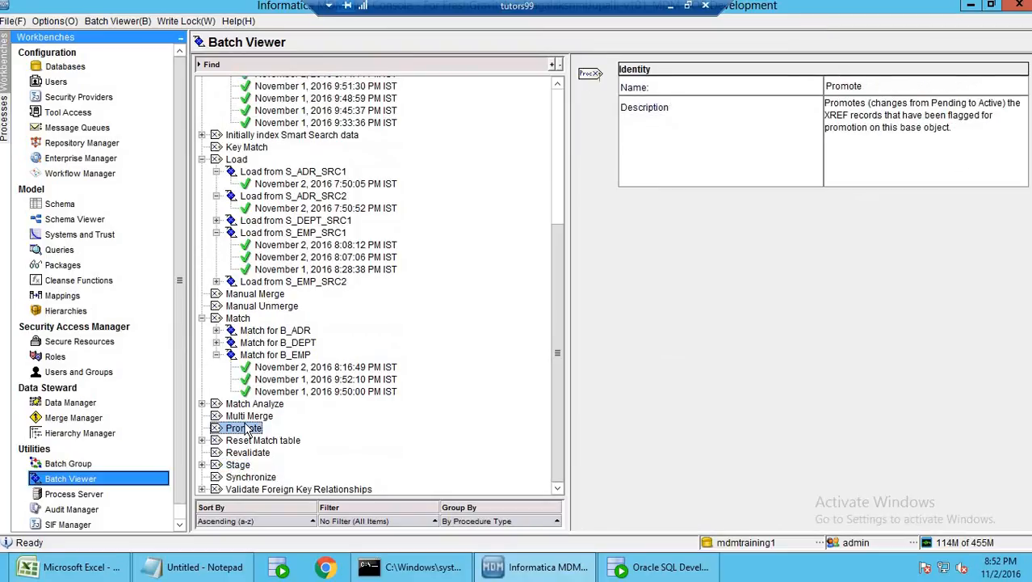
{"action": "double_click", "coordinate": [238, 464]}
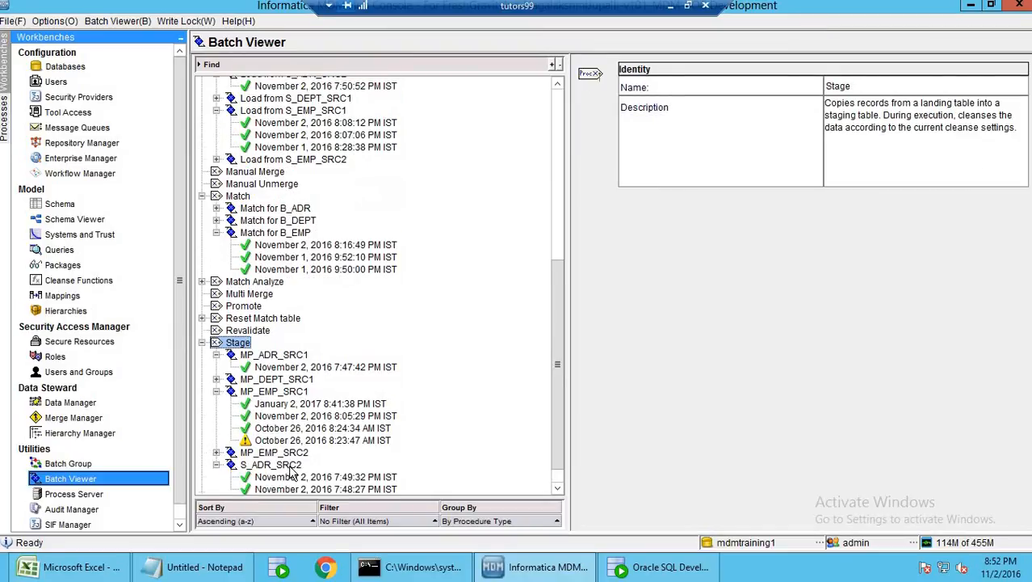
{"action": "scroll", "coordinate": [290, 456], "scroll_direction": "down", "scroll_amount": 1}
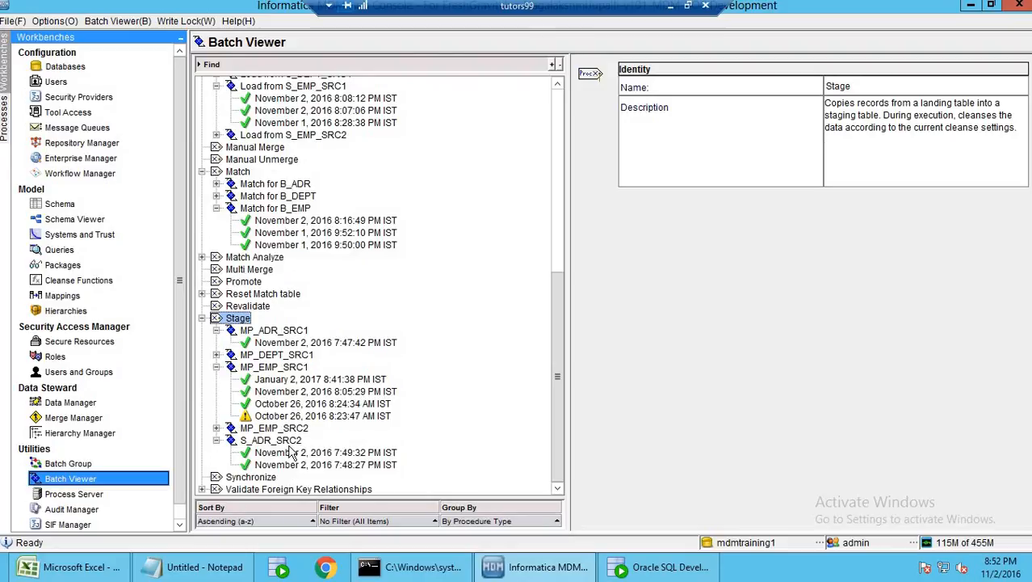
{"action": "left_click", "coordinate": [279, 367]}
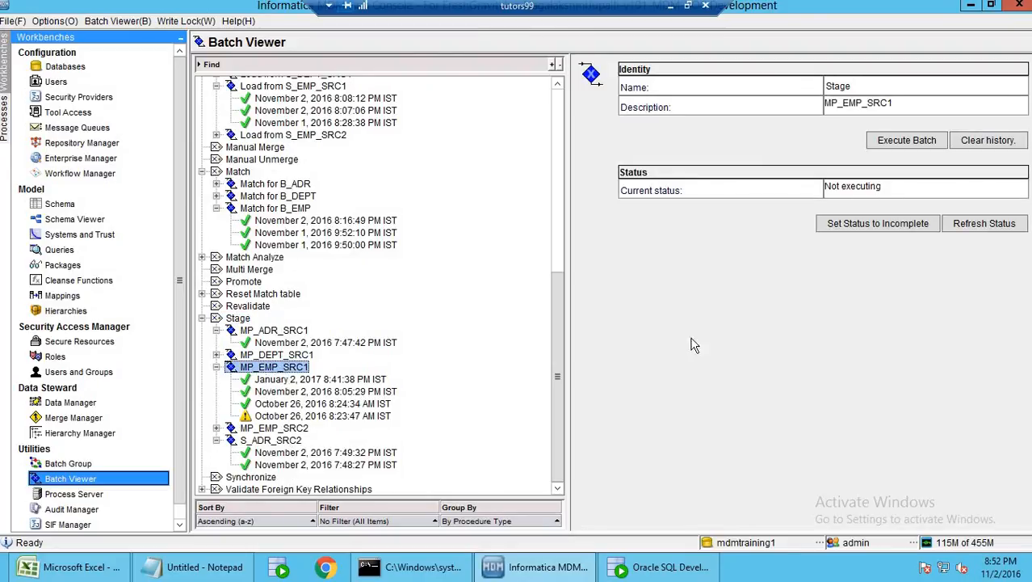
{"action": "left_click", "coordinate": [891, 140]}
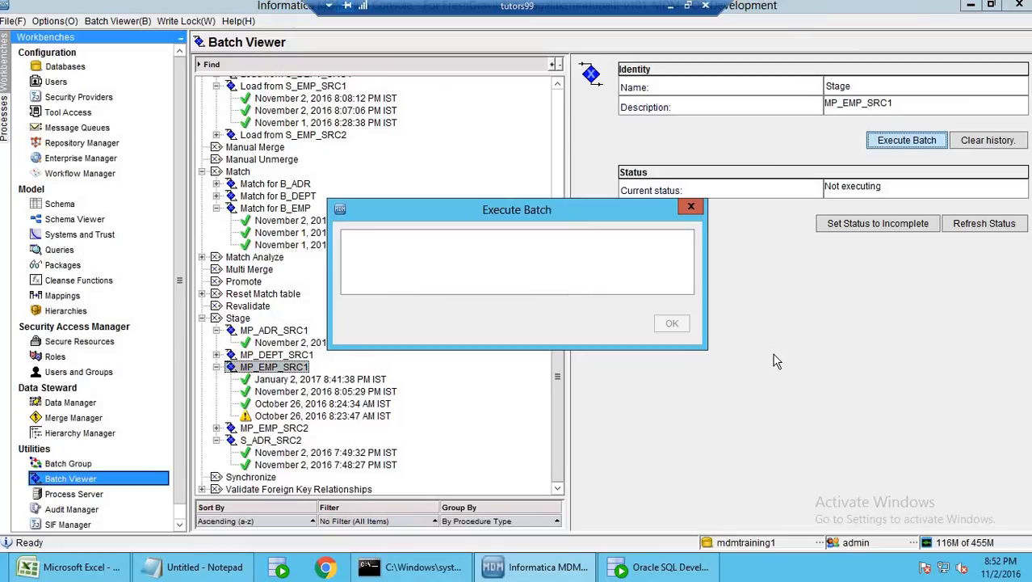
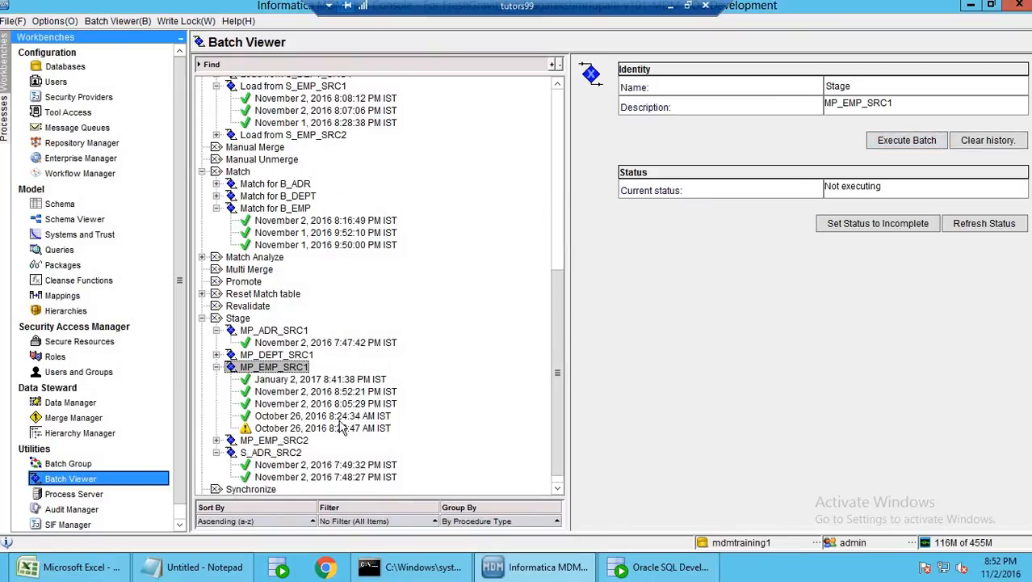
Check the metrics of the latest MP_EMP_SRC1 stage run, including its inserted records
{"action": "left_click", "coordinate": [320, 381]}
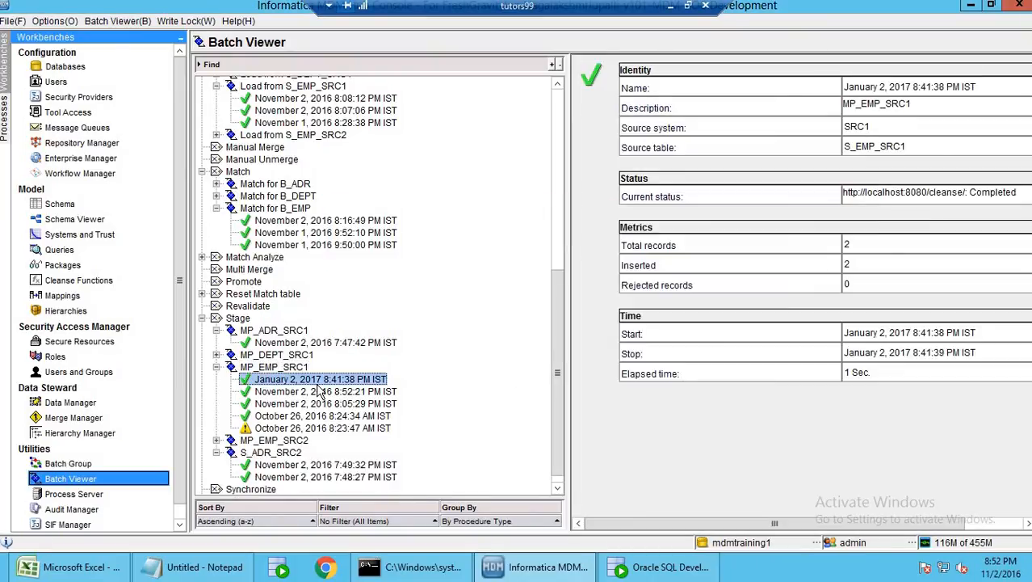
{"action": "left_click", "coordinate": [319, 393]}
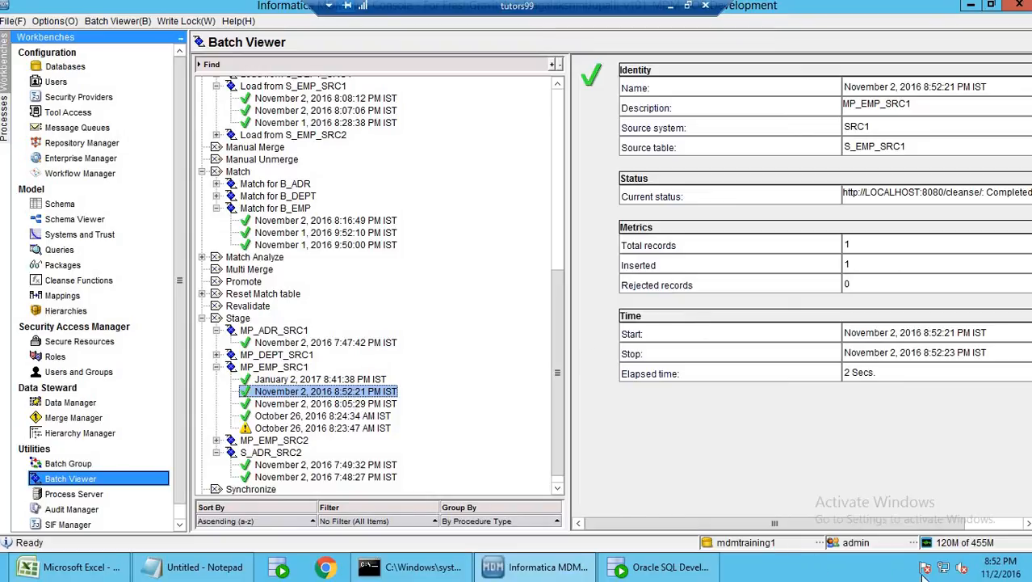
{"action": "left_click_drag", "start_coordinate": [863, 266], "coordinate": [829, 266]}
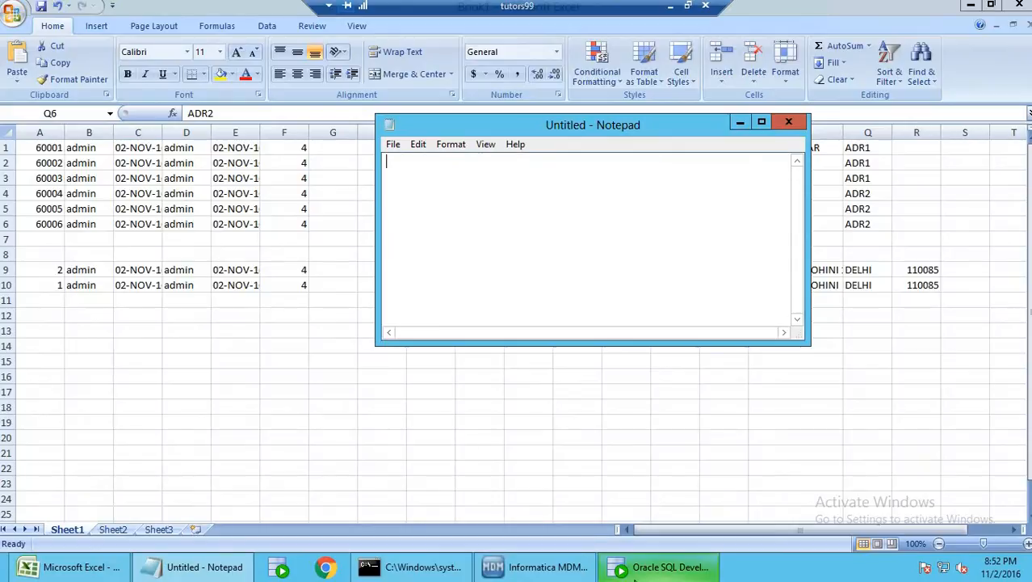
Switch to Oracle SQL Developer and check the staged EMP_ID and ADR_ID values in the C_S_EMP_SRC1 table
{"action": "left_click", "coordinate": [659, 566]}
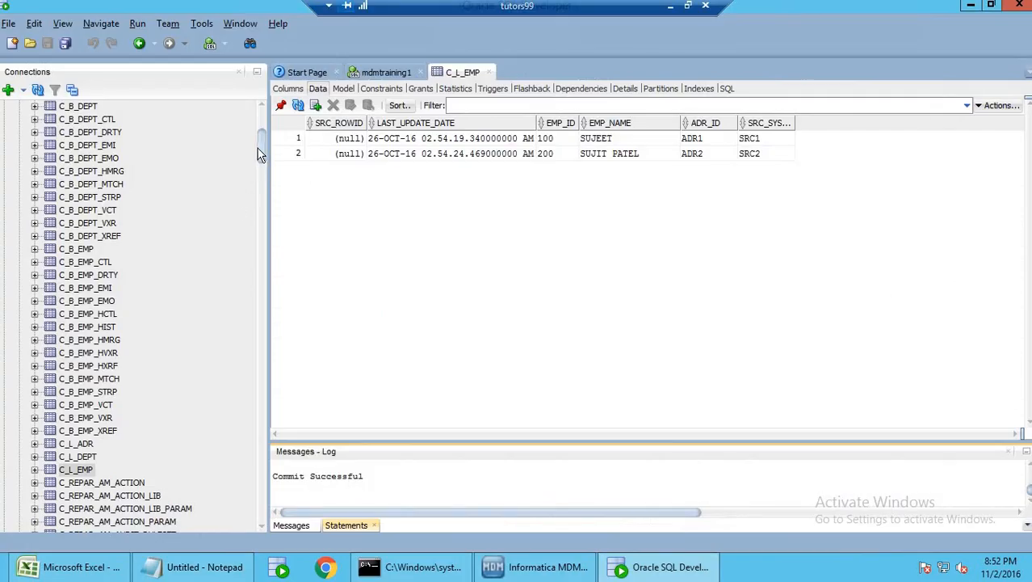
{"action": "left_click_drag", "start_coordinate": [262, 149], "coordinate": [236, 483]}
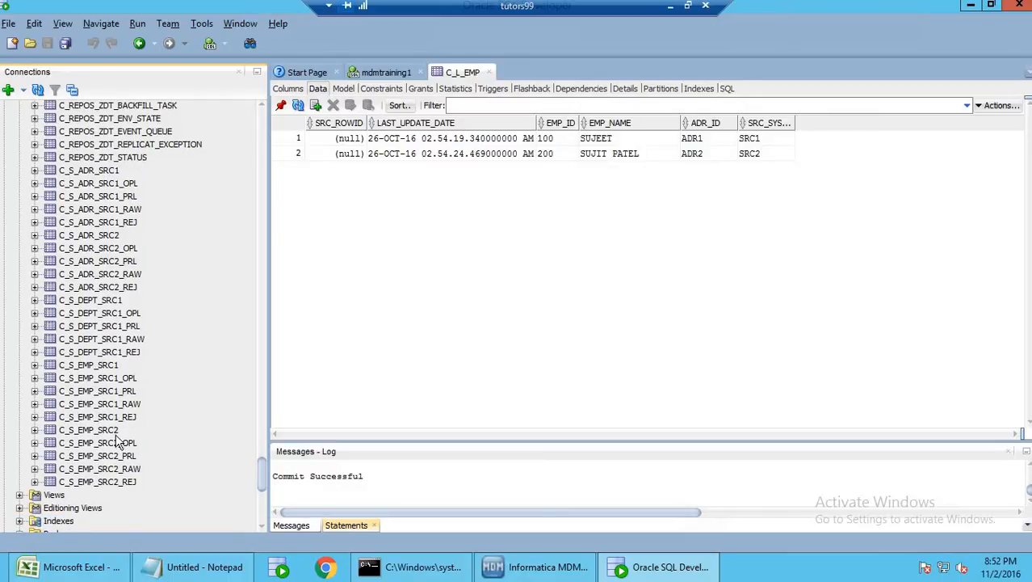
{"action": "left_click", "coordinate": [102, 366]}
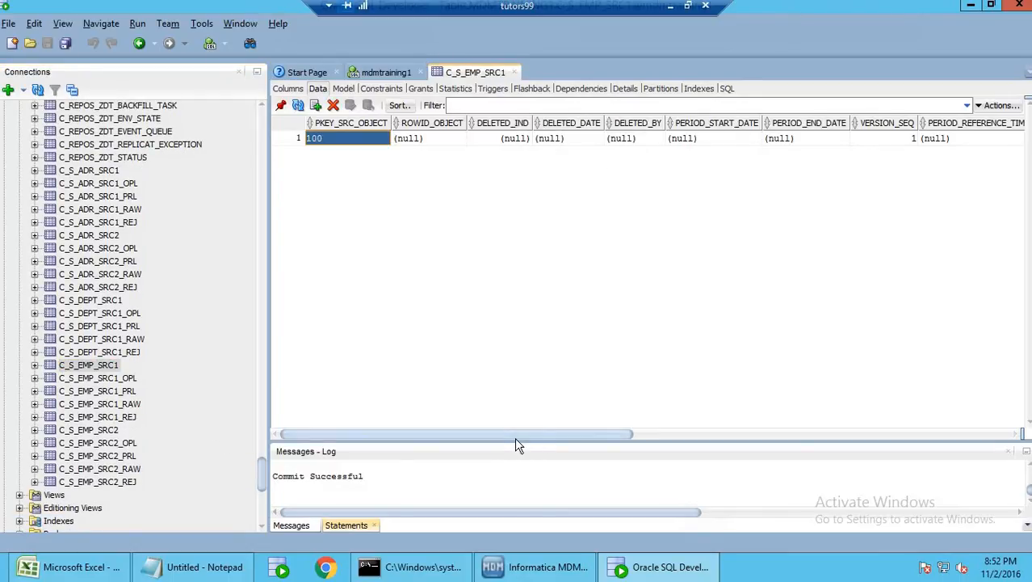
{"action": "left_click_drag", "start_coordinate": [514, 434], "coordinate": [961, 415]}
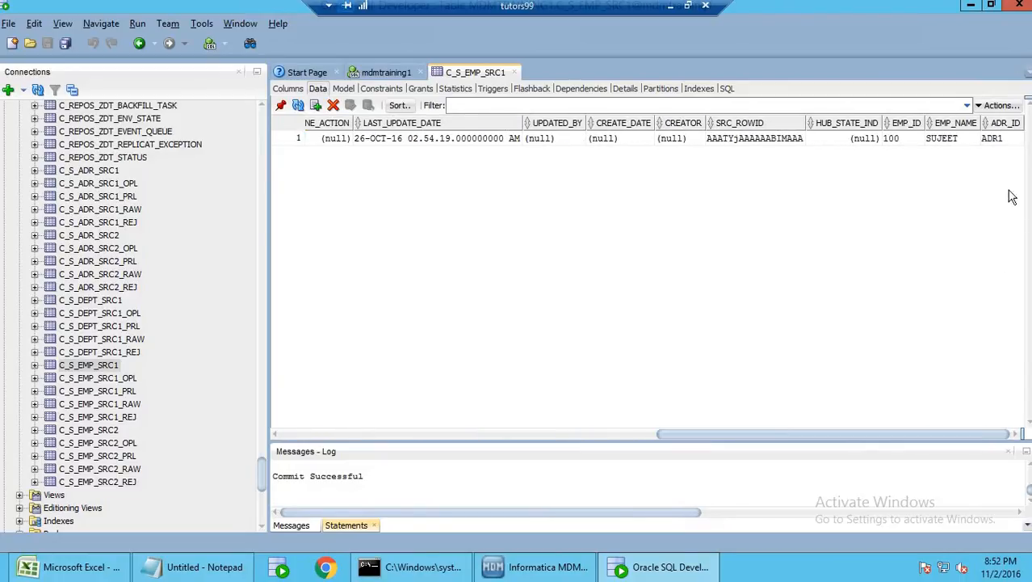
{"action": "left_click", "coordinate": [993, 139]}
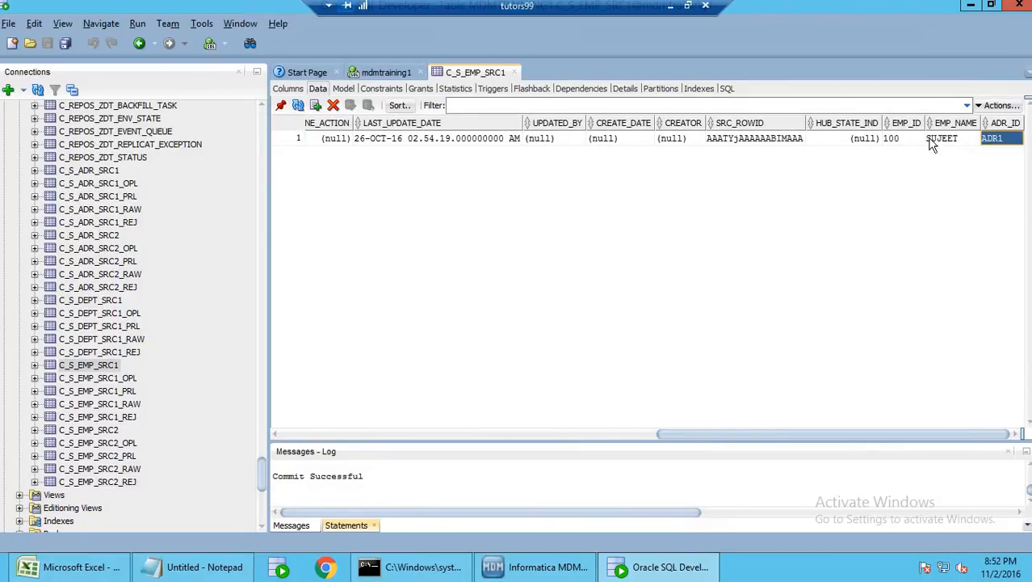
{"action": "left_click", "coordinate": [900, 139]}
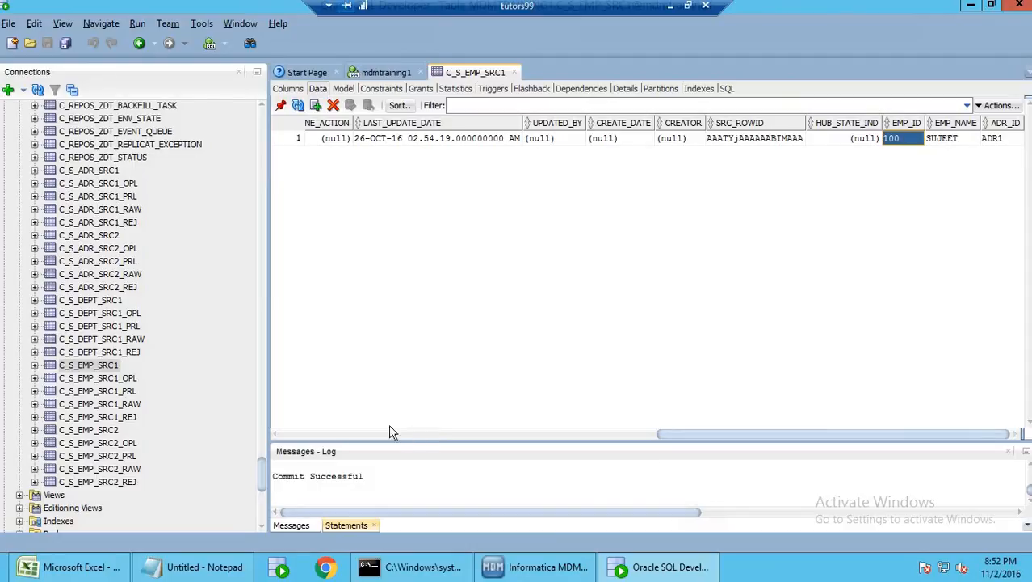
Return to the Informatica MDM console, execute the MP_EMP_SRC2 stage batch and check the run's inserted records
{"action": "left_click", "coordinate": [507, 571]}
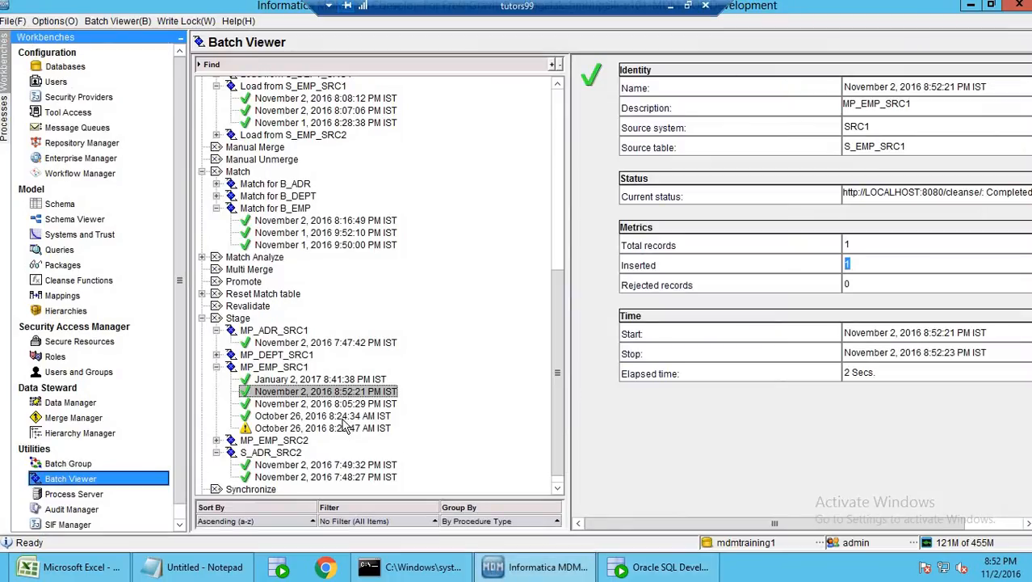
{"action": "left_click", "coordinate": [288, 443]}
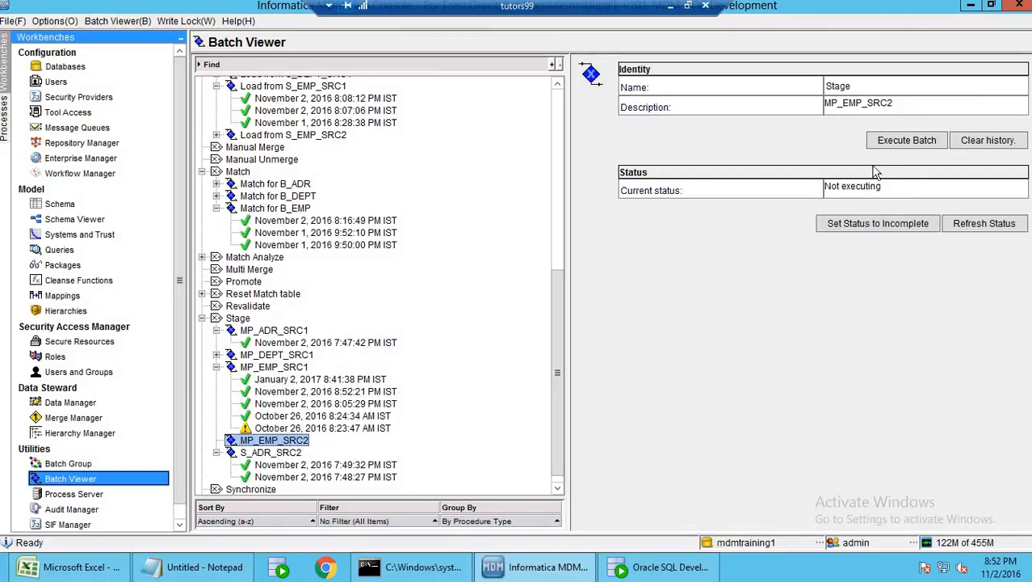
{"action": "left_click", "coordinate": [900, 143]}
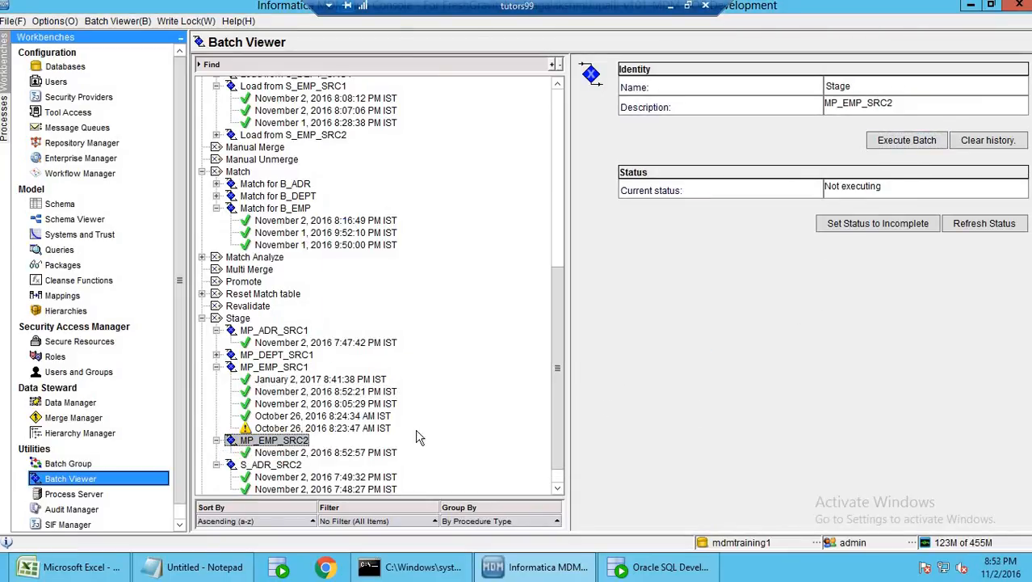
{"action": "left_click", "coordinate": [391, 453]}
{"action": "double_click", "coordinate": [847, 264]}
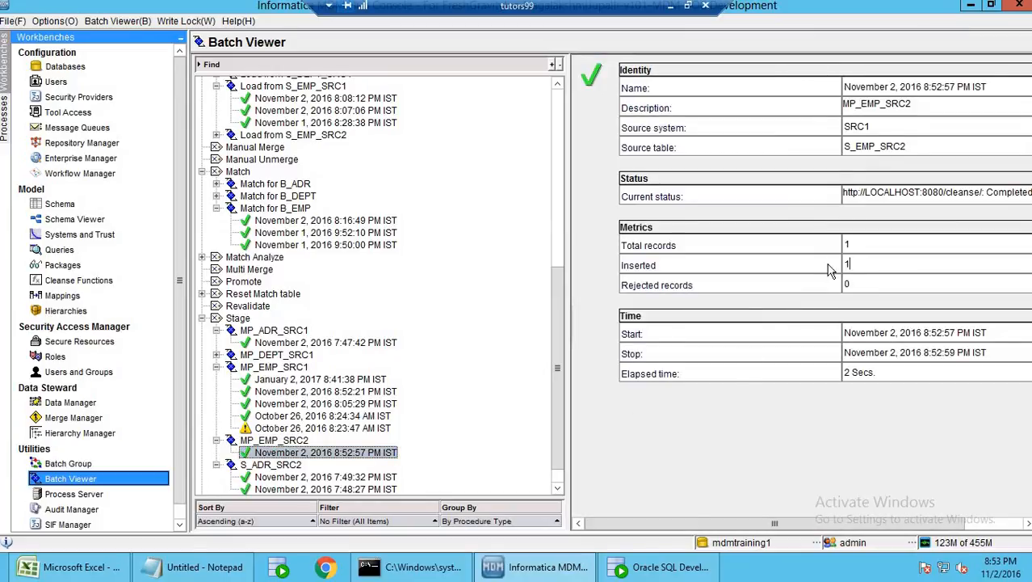
Switch to Oracle SQL Developer and check the primary key, ADR_ID and EMP_ID values in the C_S_EMP_SRC2 table
{"action": "left_click", "coordinate": [634, 569]}
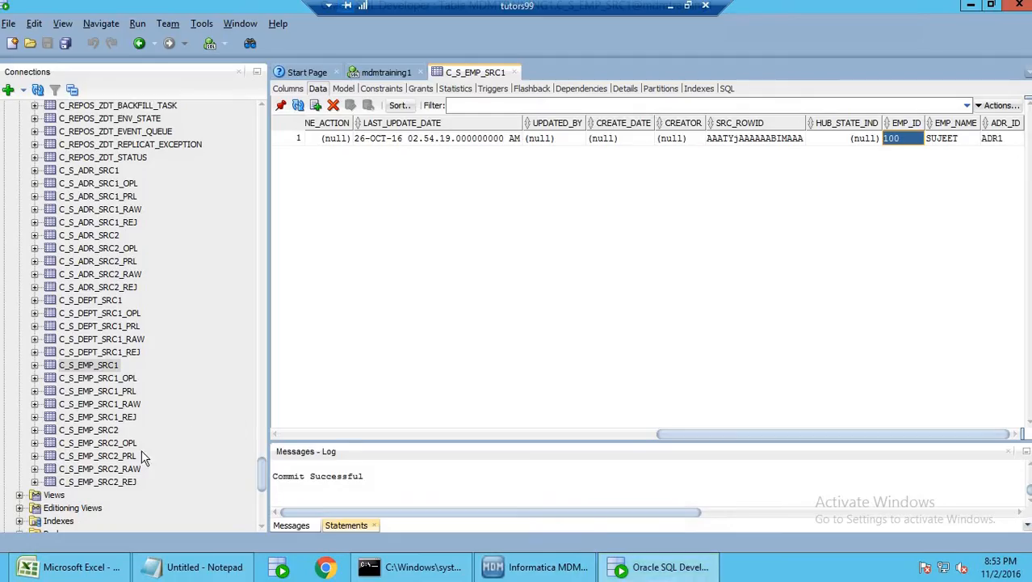
{"action": "left_click", "coordinate": [115, 433]}
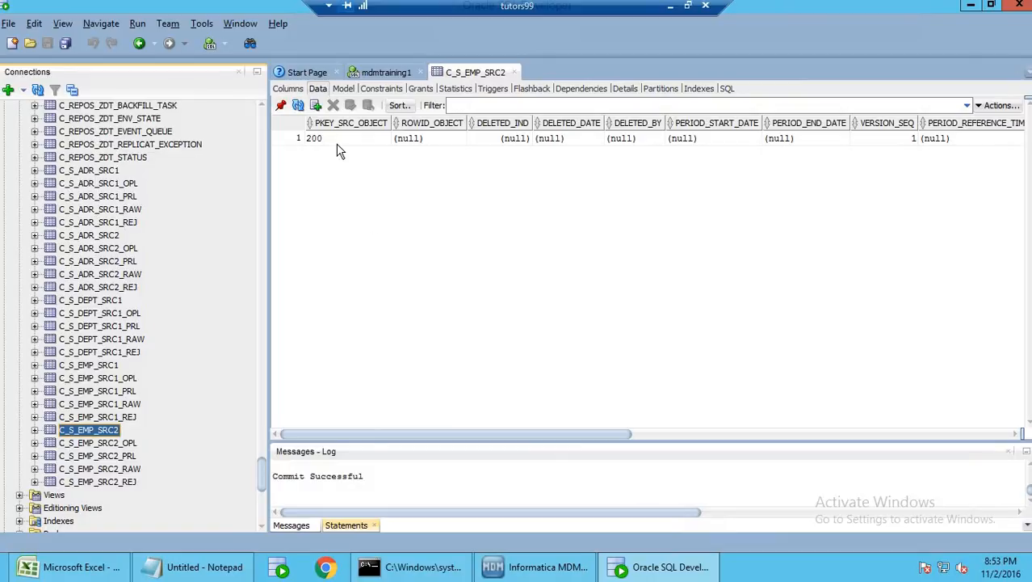
{"action": "left_click", "coordinate": [340, 140]}
{"action": "left_click_drag", "start_coordinate": [530, 441], "coordinate": [995, 391]}
{"action": "left_click", "coordinate": [1002, 139]}
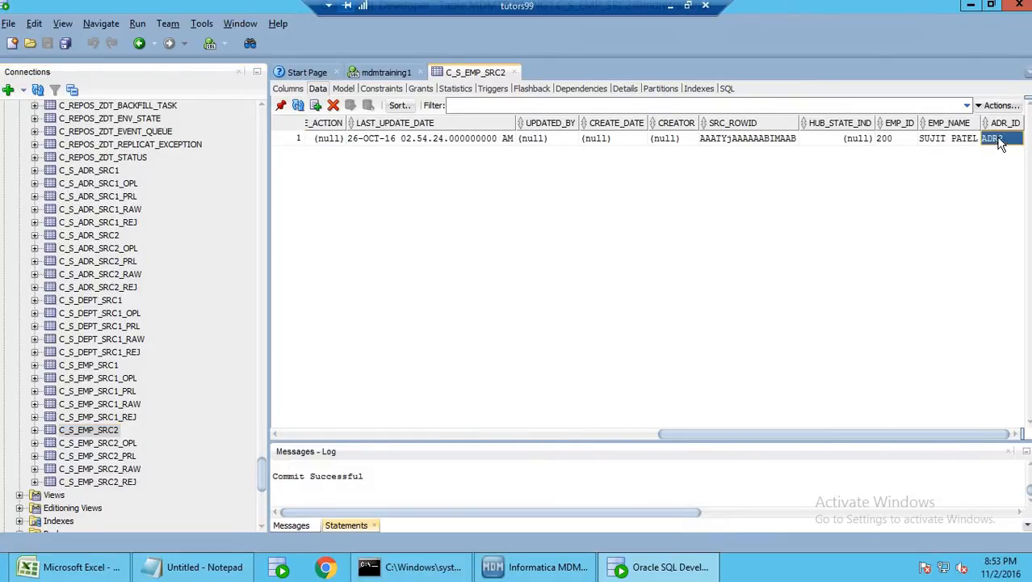
{"action": "left_click", "coordinate": [897, 140]}
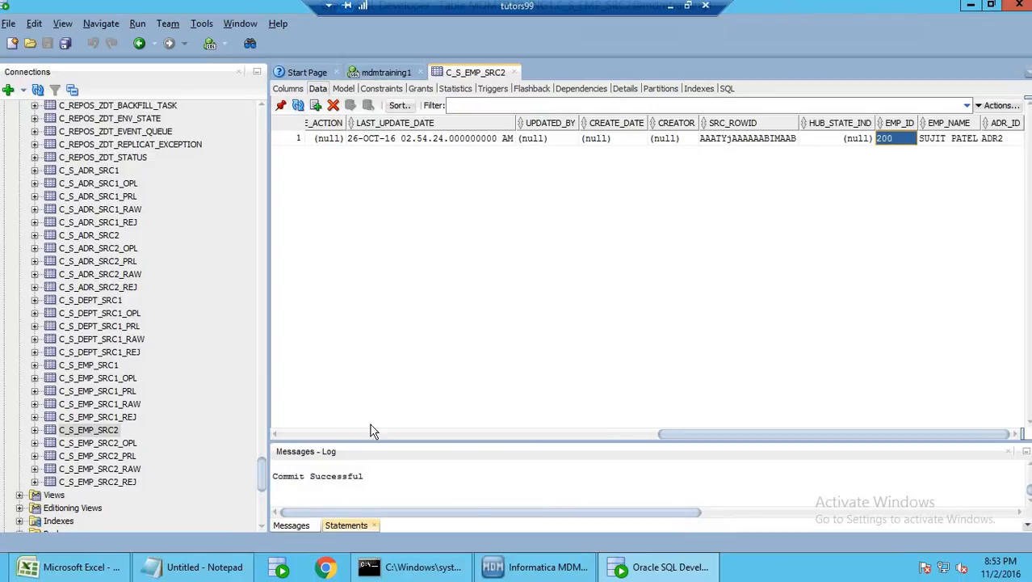
Switch to the Informatica MDM console and enable Trust on the EMP_NAME and ADR_ID columns of the B_EMP base object in the schema
{"action": "left_click", "coordinate": [495, 568]}
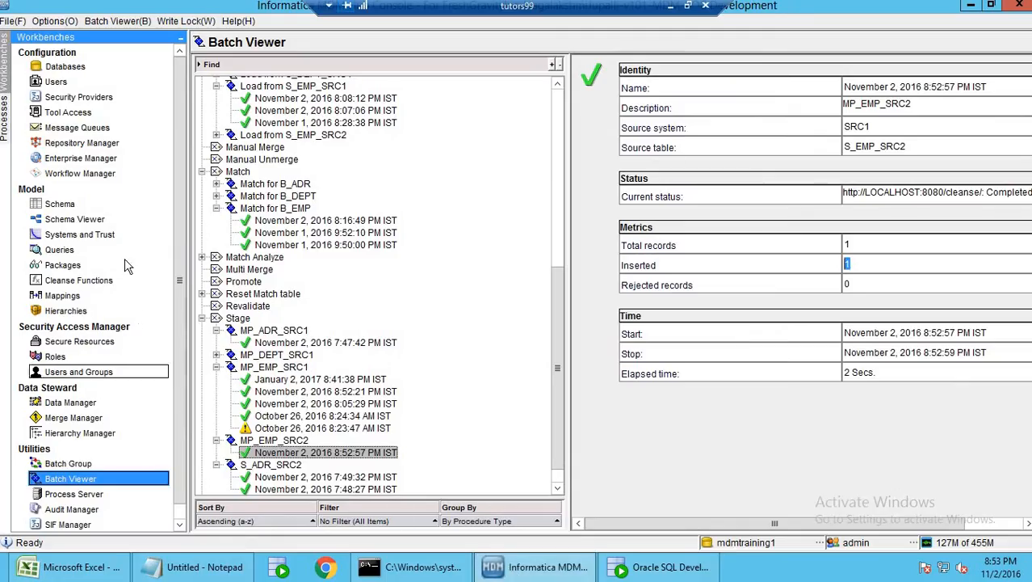
{"action": "left_click", "coordinate": [80, 234]}
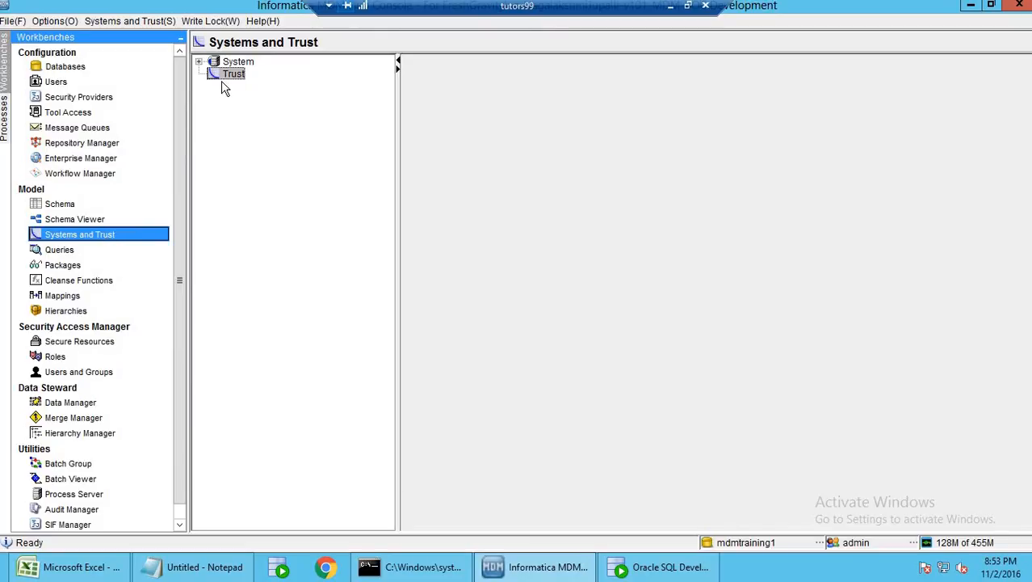
{"action": "left_click", "coordinate": [68, 205]}
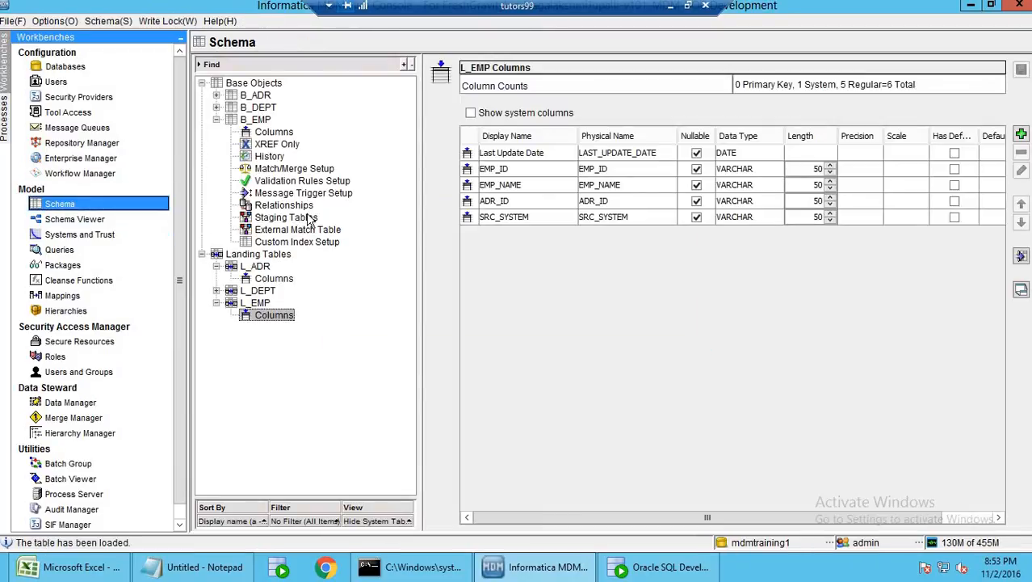
{"action": "left_click", "coordinate": [267, 135]}
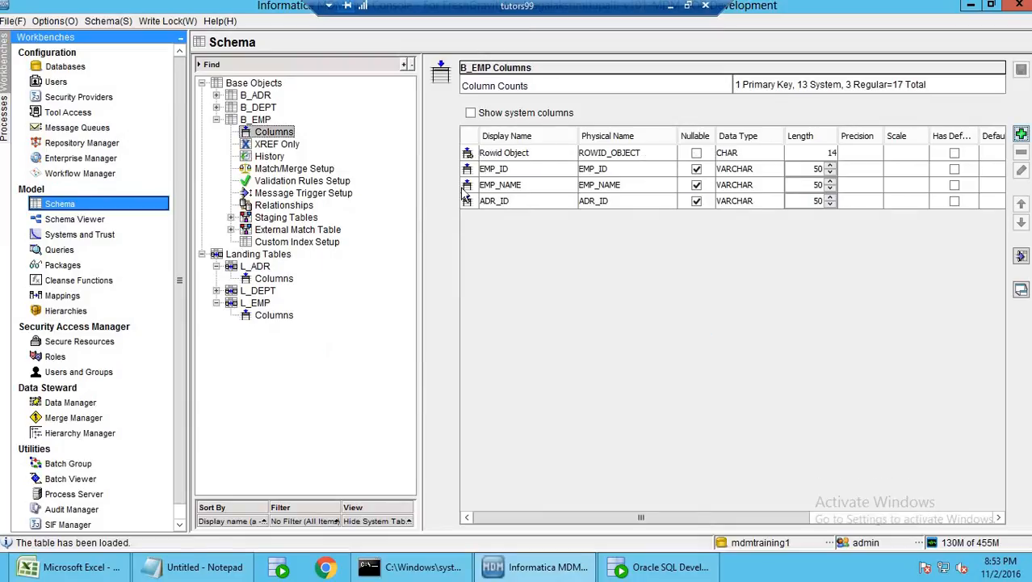
{"action": "left_click_drag", "start_coordinate": [709, 521], "coordinate": [866, 521]}
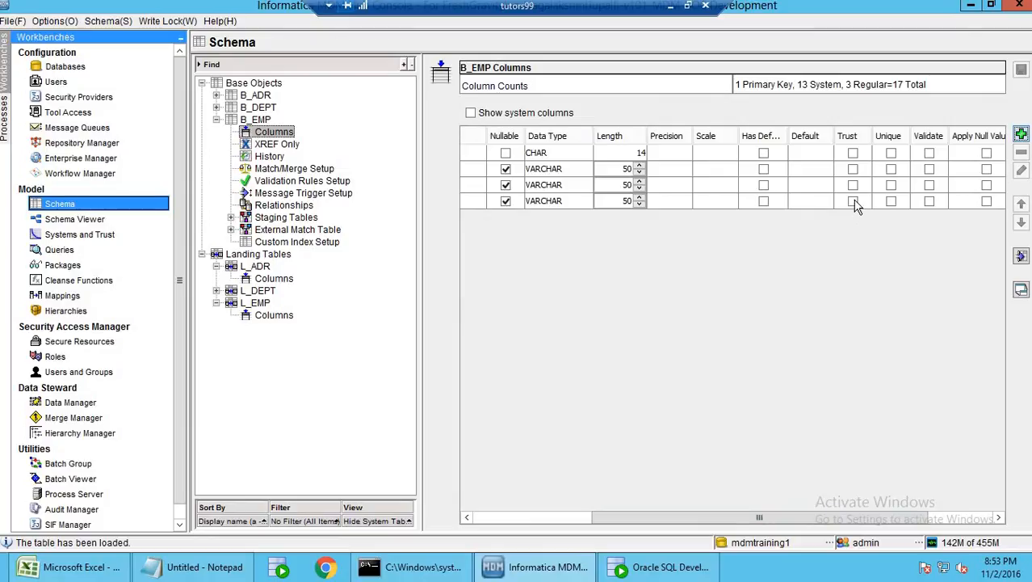
{"action": "left_click", "coordinate": [854, 202]}
{"action": "left_click", "coordinate": [853, 186]}
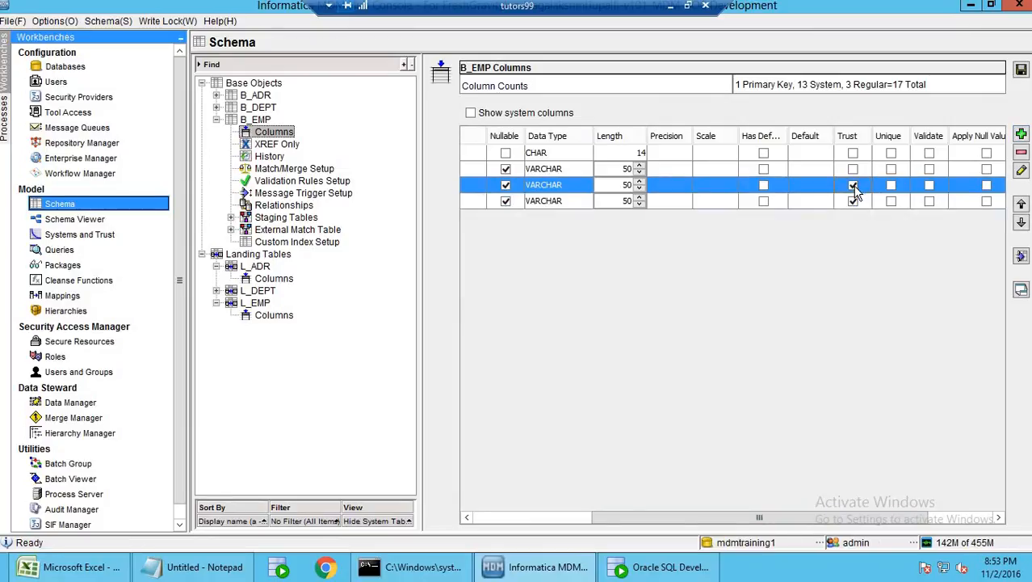
{"action": "left_click_drag", "start_coordinate": [725, 519], "coordinate": [772, 520]}
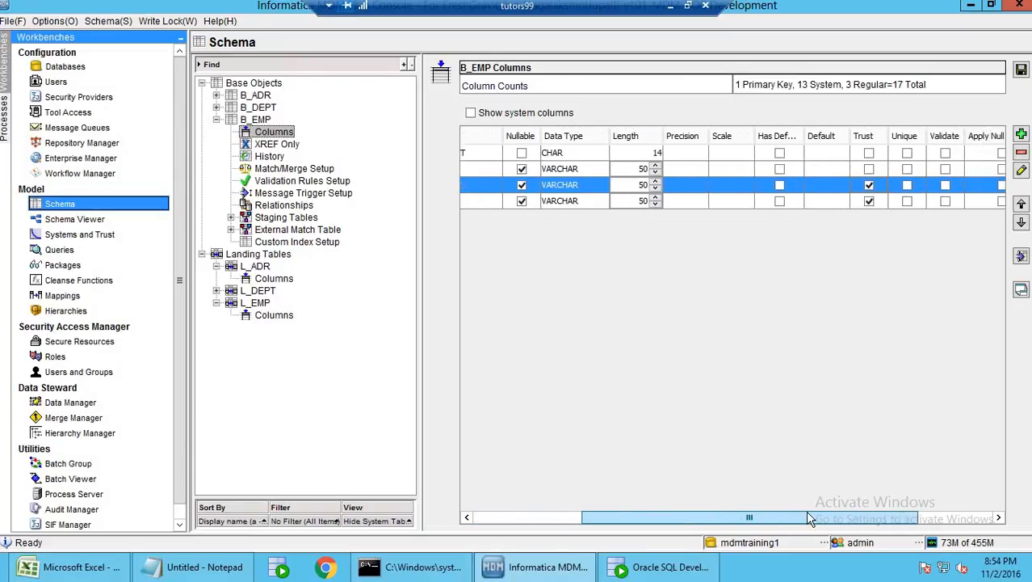
Disable Trust on the ADR_ID column of the B_EMP base object and save the schema change
{"action": "left_click", "coordinate": [869, 201]}
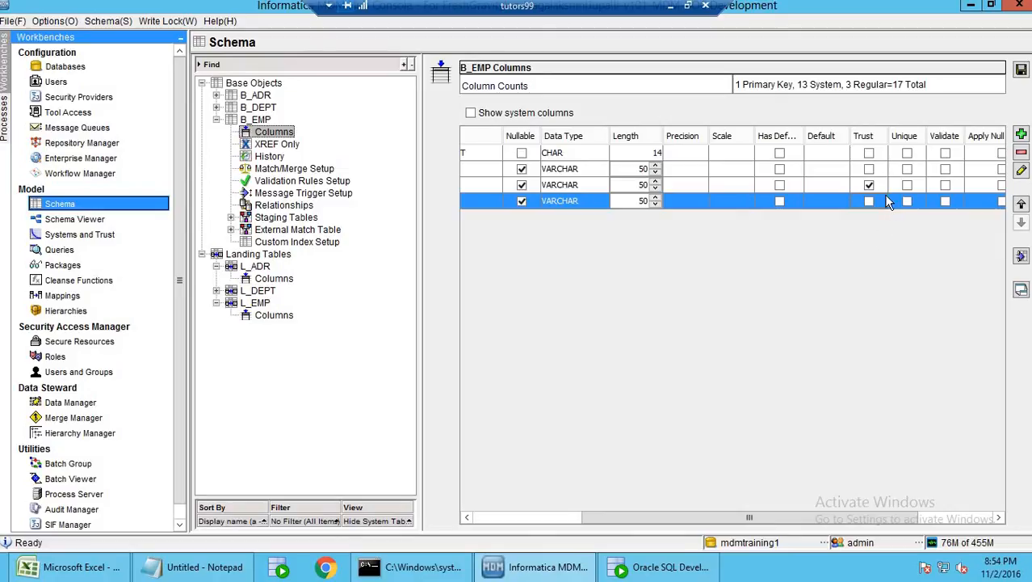
{"action": "left_click", "coordinate": [1021, 69]}
Examine the EMP_NAME trust settings and the source systems assigned to B_EMP in Systems and Trust
{"action": "left_click", "coordinate": [95, 235]}
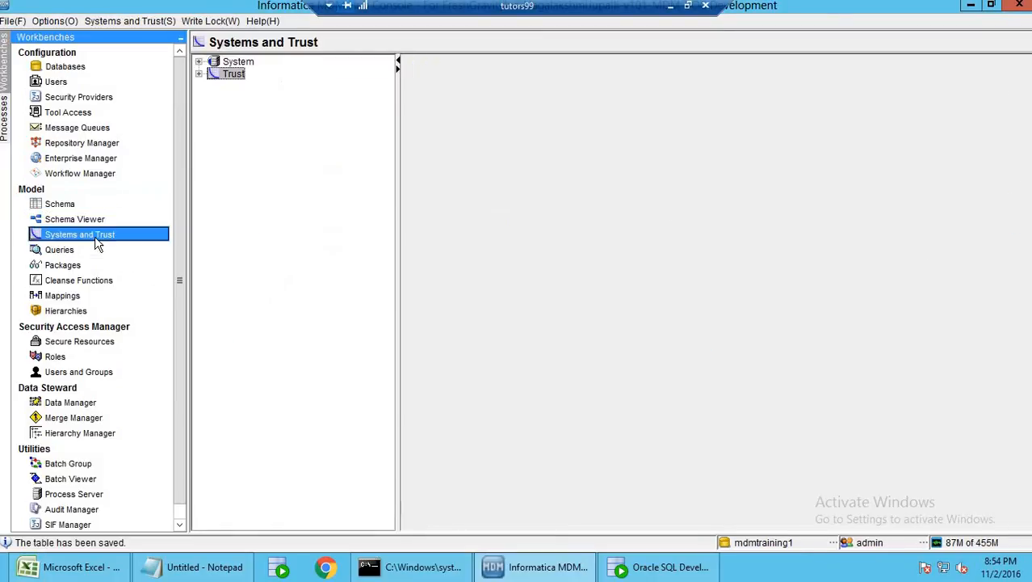
{"action": "left_click", "coordinate": [199, 73]}
{"action": "left_click", "coordinate": [214, 86]}
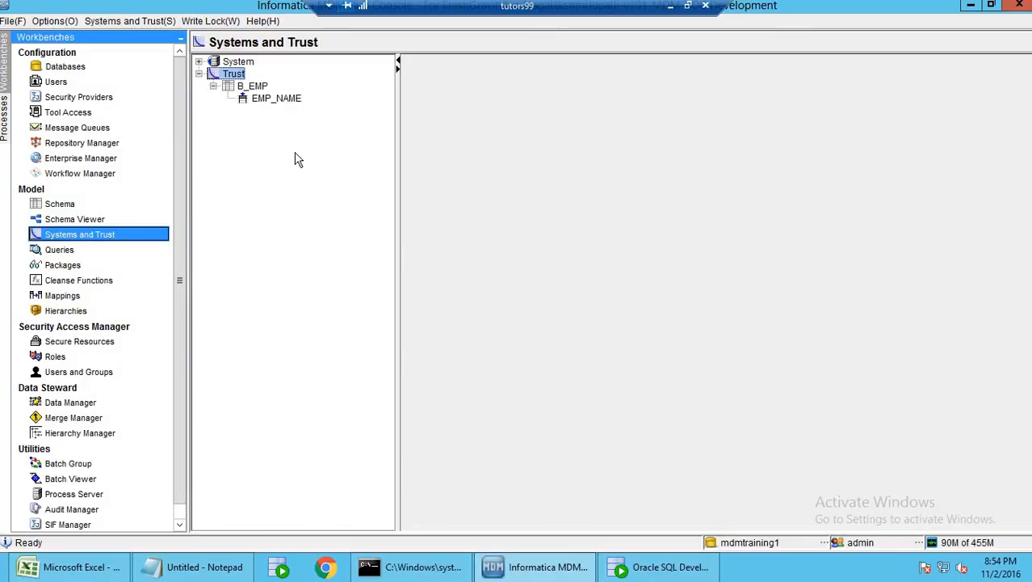
{"action": "left_click", "coordinate": [266, 99]}
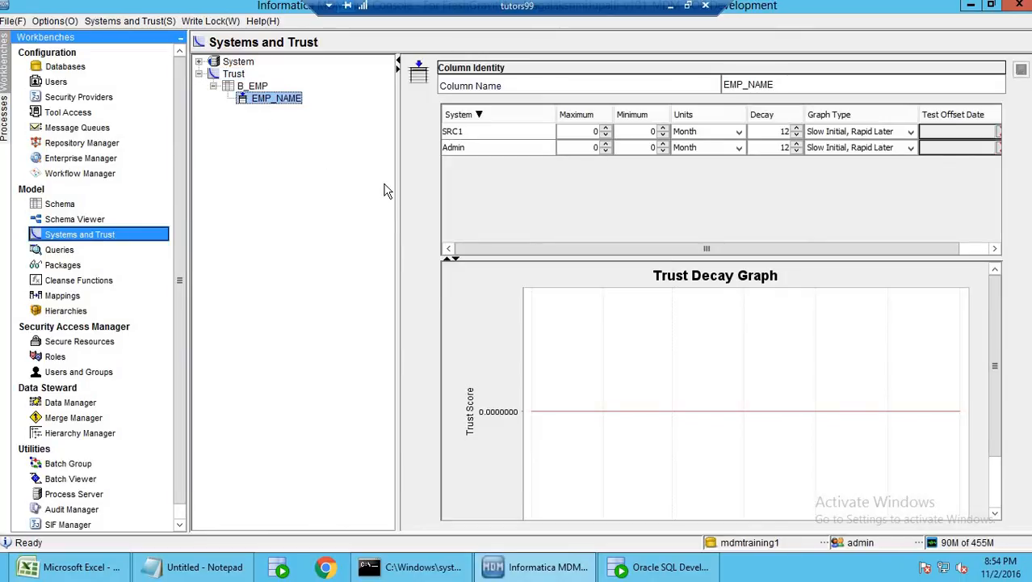
{"action": "left_click", "coordinate": [471, 136]}
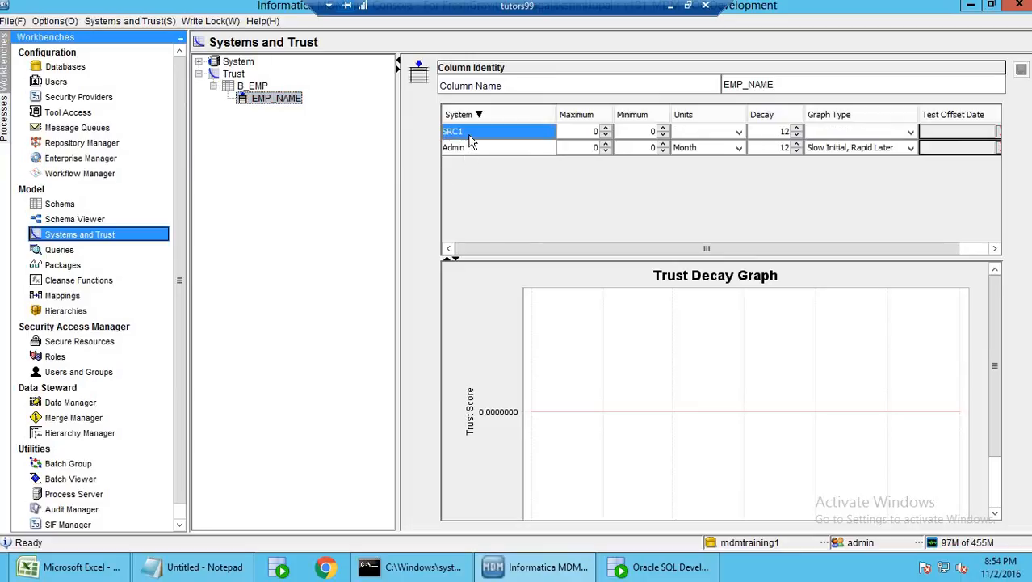
{"action": "left_click", "coordinate": [254, 88]}
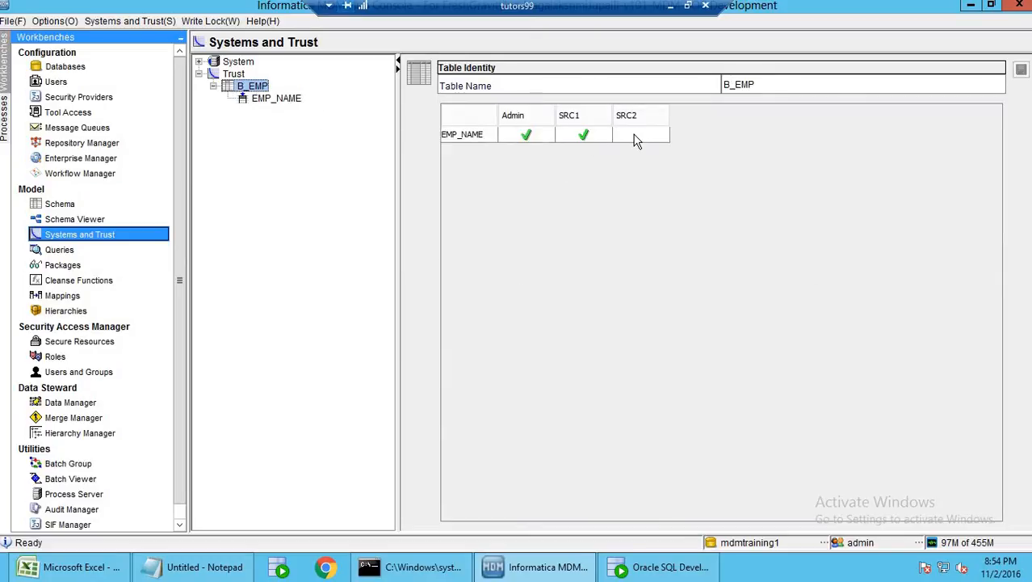
Check in the schema which columns the S_EMP_SRC1 and S_EMP_SRC2 staging tables of B_EMP include
{"action": "left_click", "coordinate": [62, 205]}
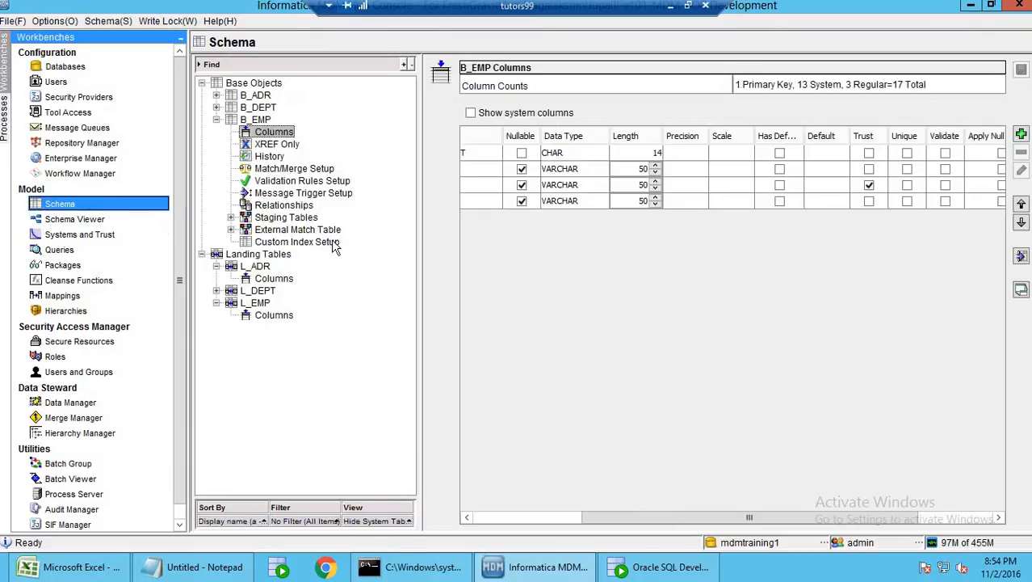
{"action": "left_click", "coordinate": [290, 218]}
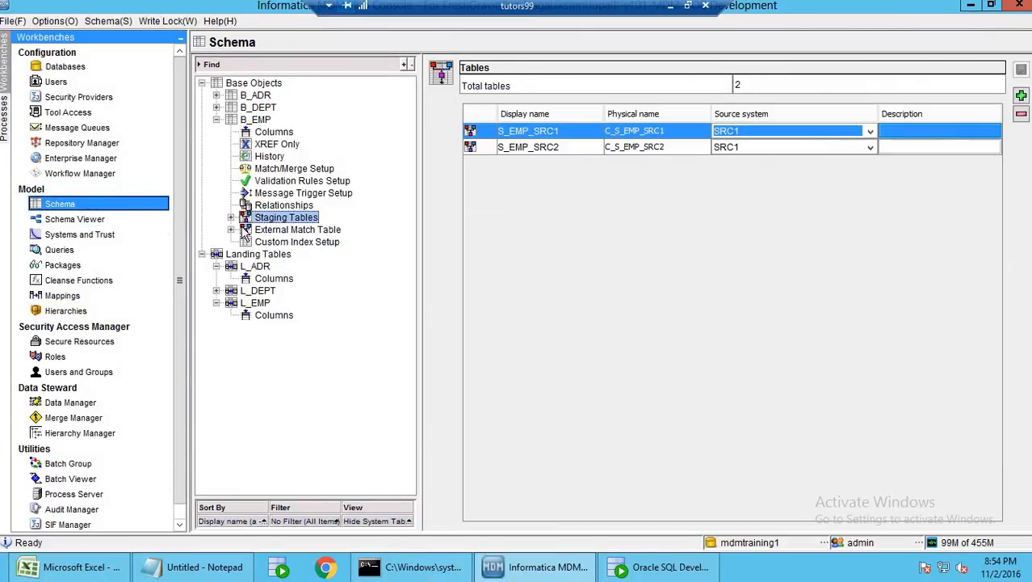
{"action": "left_click", "coordinate": [231, 217]}
{"action": "left_click", "coordinate": [300, 230]}
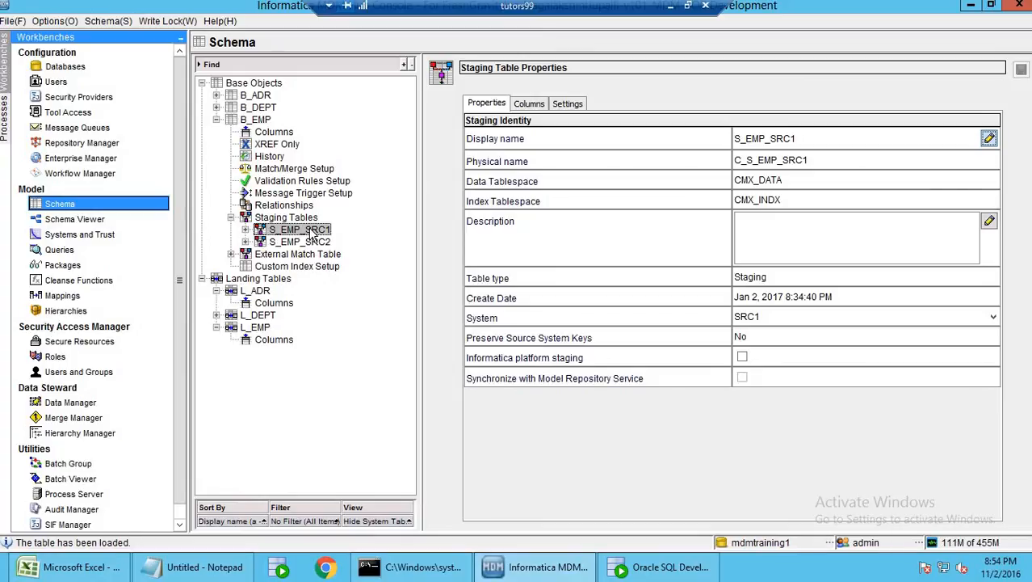
{"action": "left_click", "coordinate": [530, 103]}
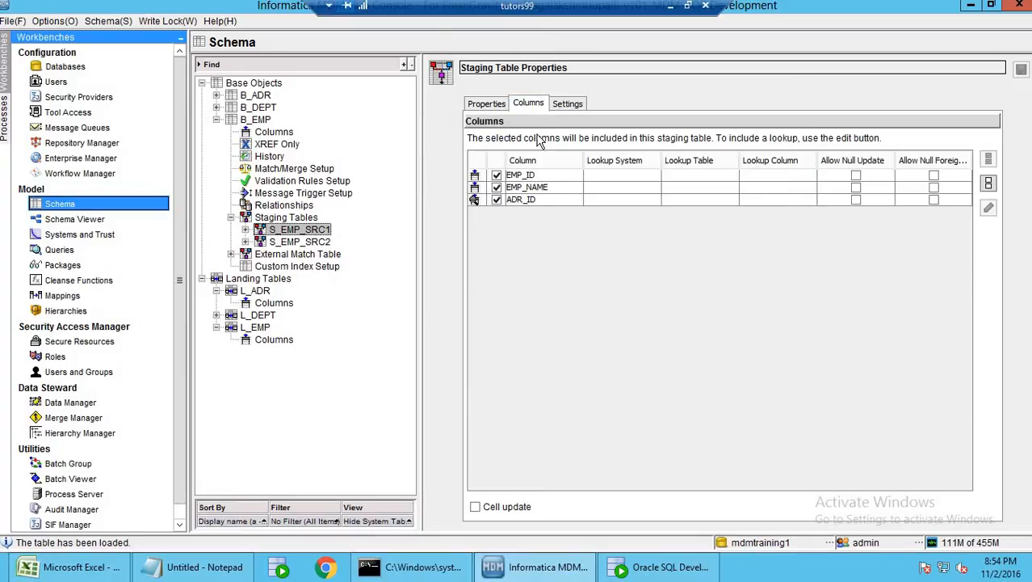
{"action": "left_click", "coordinate": [322, 243]}
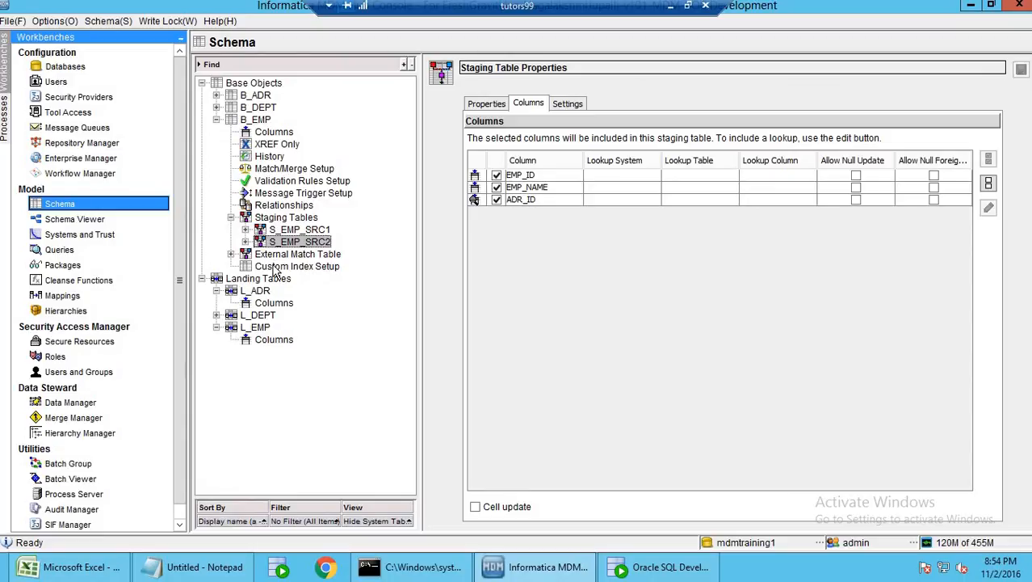
Return to Systems and Trust and inspect the definitions of the SRC1 and SRC2 source systems
{"action": "left_click", "coordinate": [102, 235]}
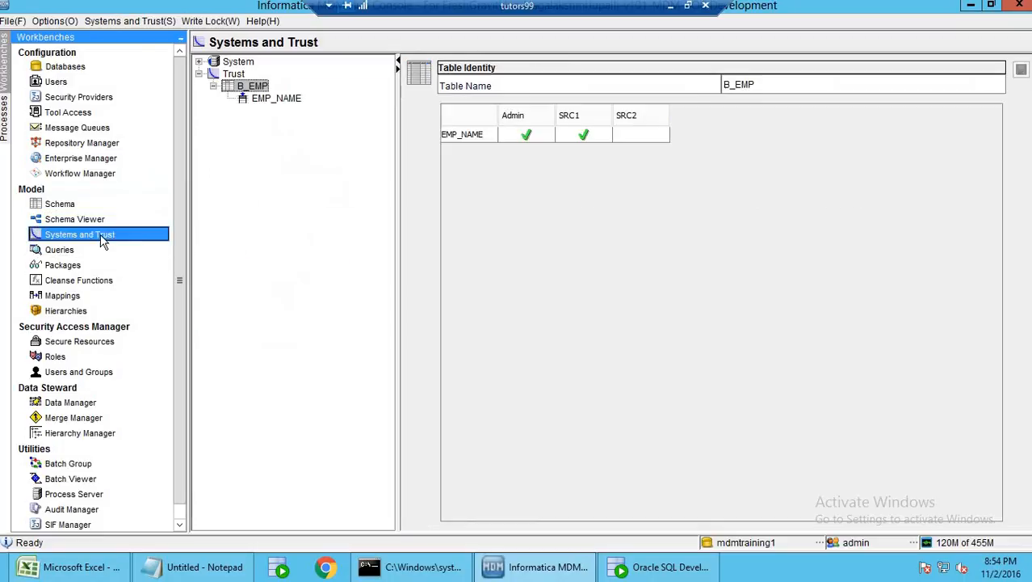
{"action": "left_click", "coordinate": [274, 100]}
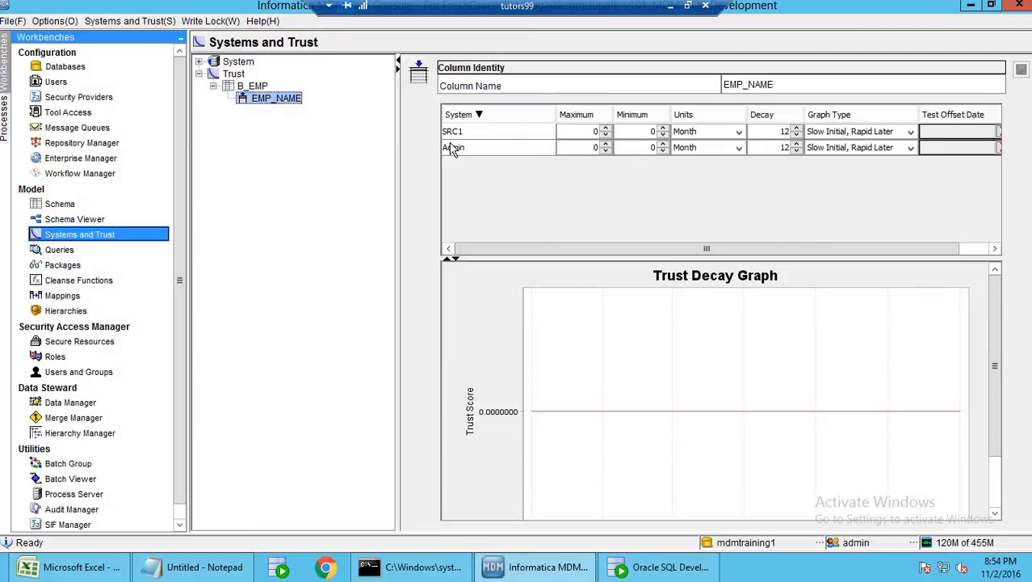
{"action": "left_click", "coordinate": [239, 64]}
{"action": "left_click", "coordinate": [198, 63]}
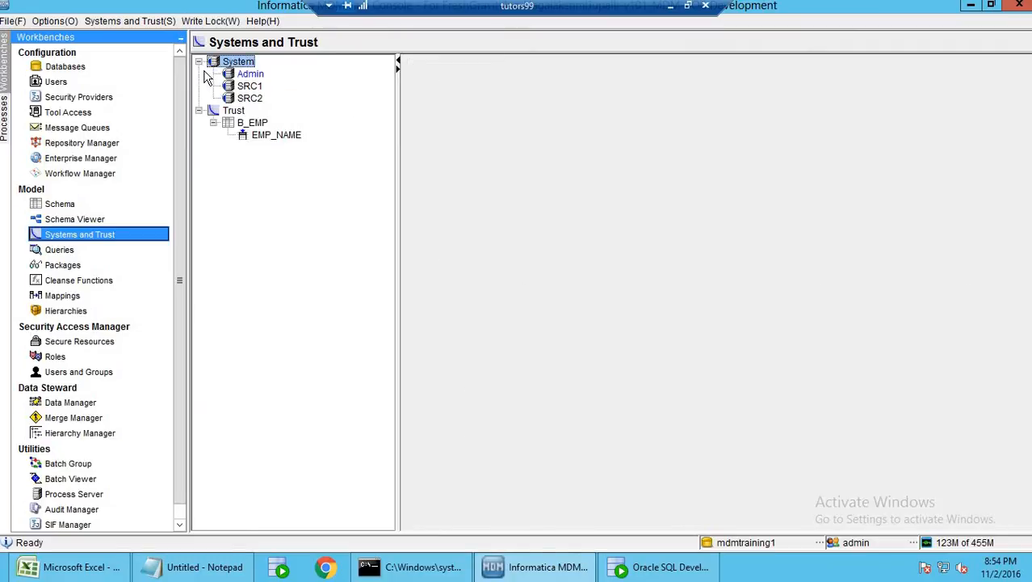
{"action": "left_click", "coordinate": [246, 86]}
{"action": "left_click", "coordinate": [250, 97]}
{"action": "left_click", "coordinate": [249, 86]}
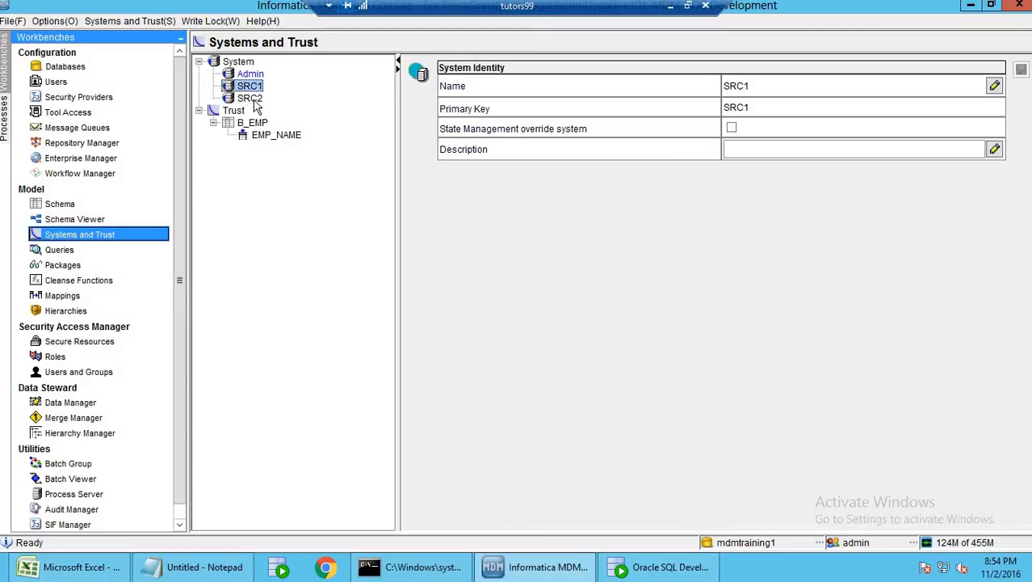
{"action": "left_click", "coordinate": [250, 99]}
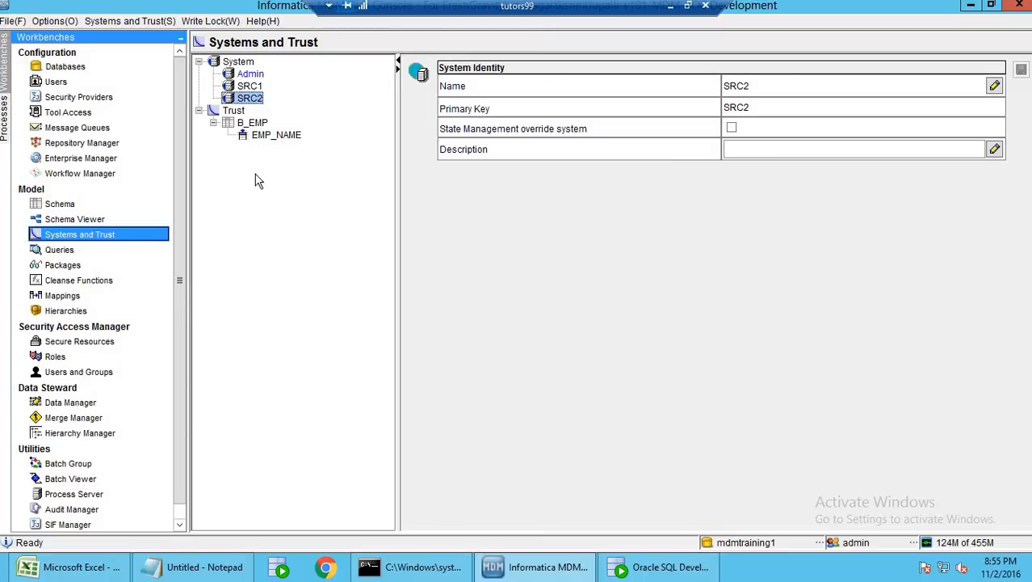
Recheck the B_EMP trust matrix and the SRC1 and Admin trust entries for EMP_NAME
{"action": "left_click", "coordinate": [257, 123]}
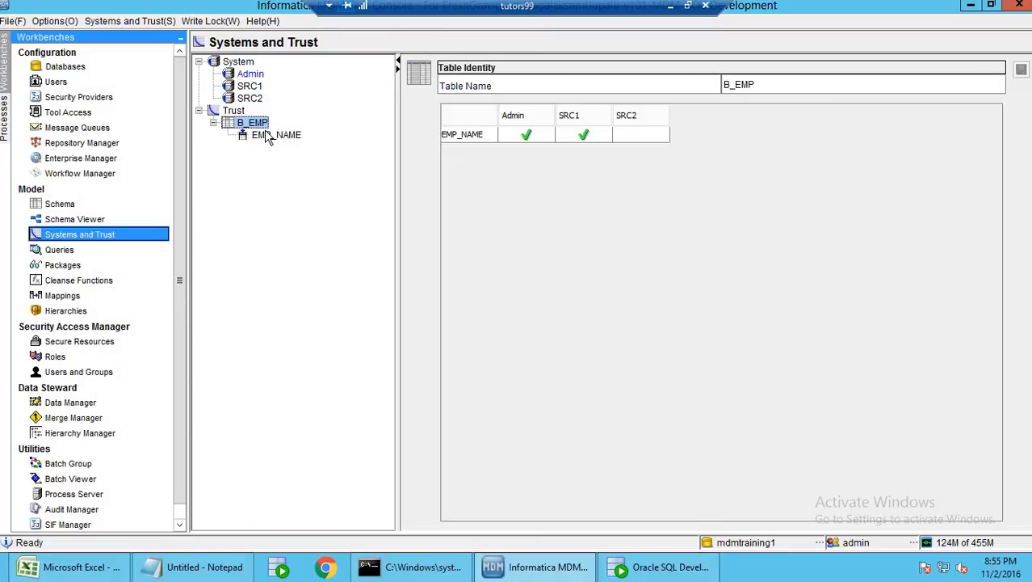
{"action": "left_click", "coordinate": [265, 134]}
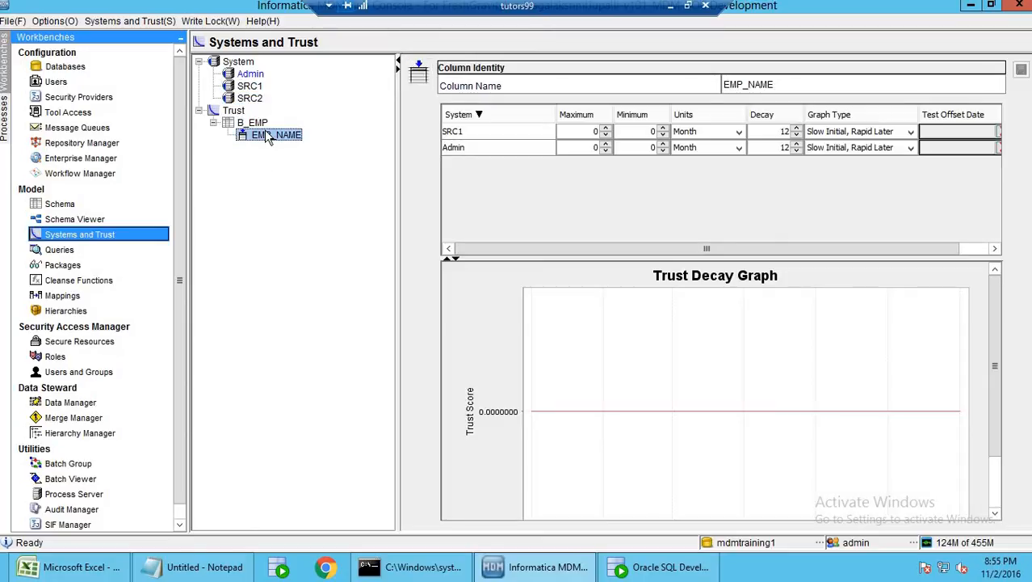
{"action": "left_click", "coordinate": [490, 133]}
{"action": "left_click", "coordinate": [488, 151]}
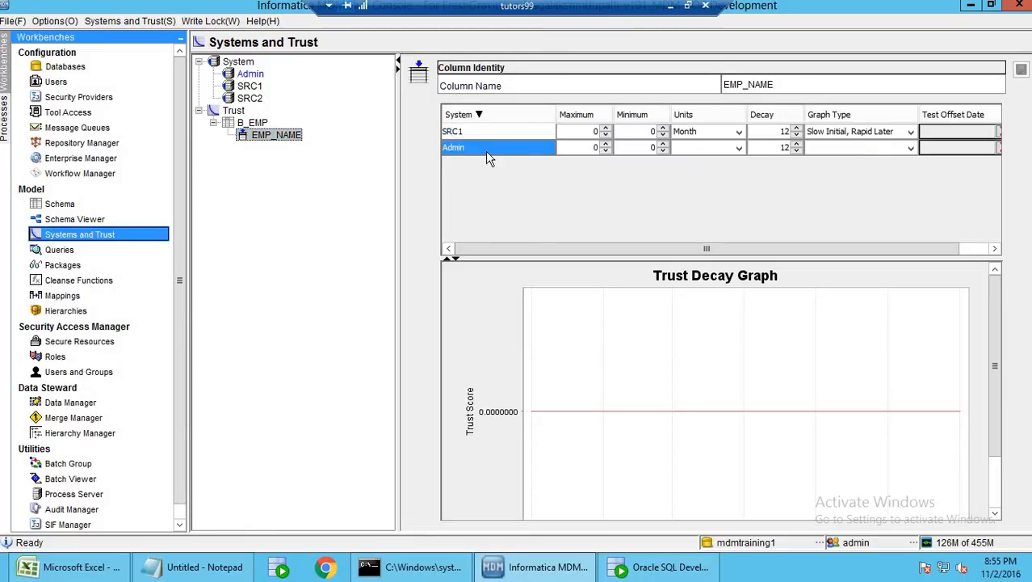
{"action": "left_click", "coordinate": [483, 138]}
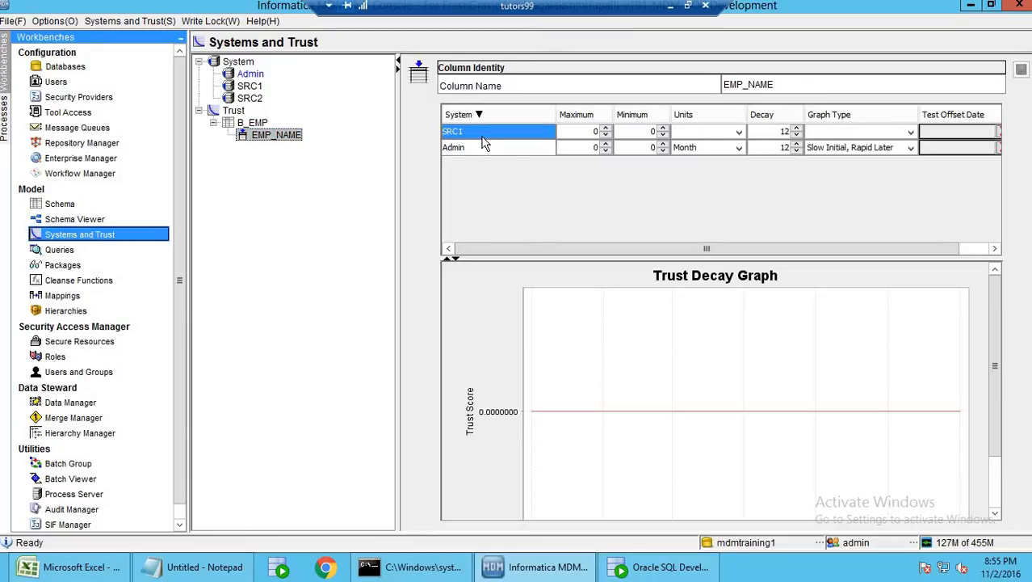
Review the properties, columns and audit trail settings of the S_EMP_SRC2 staging table in the schema
{"action": "left_click", "coordinate": [80, 207]}
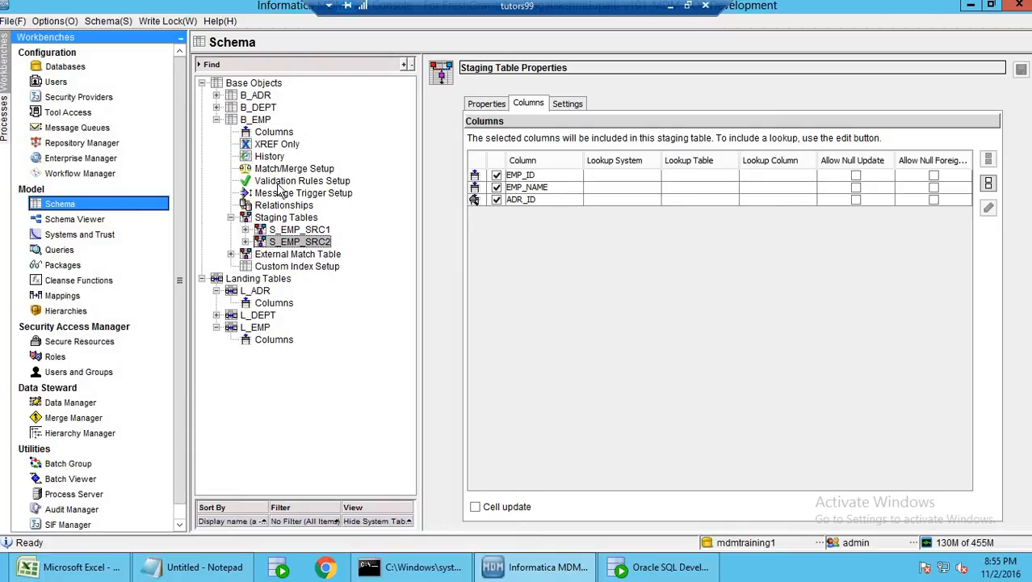
{"action": "left_click", "coordinate": [486, 105]}
{"action": "left_click", "coordinate": [537, 105]}
{"action": "left_click", "coordinate": [574, 108]}
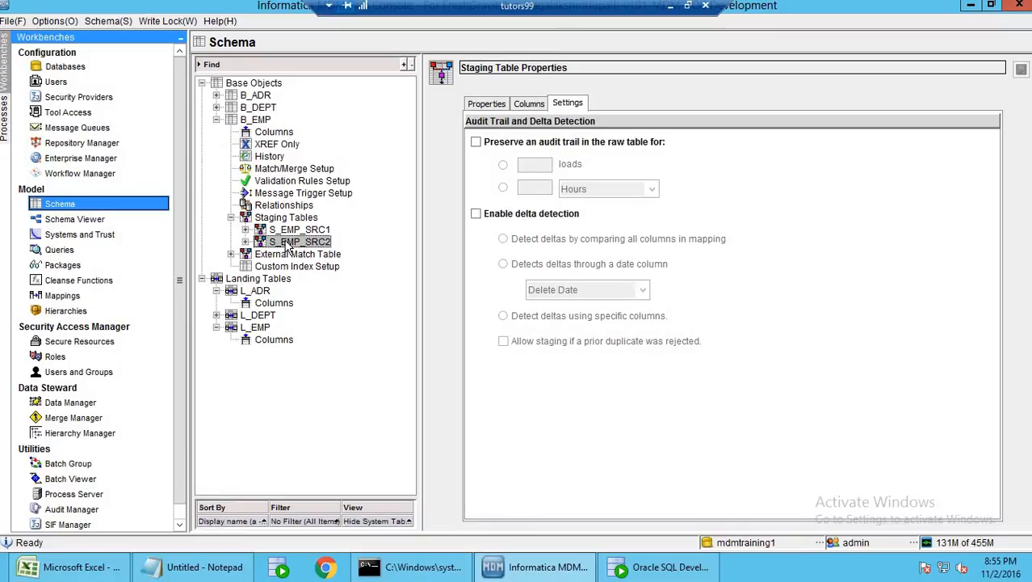
Compare the detailed column definitions of the S_EMP_SRC1 and S_EMP_SRC2 staging tables
{"action": "left_click", "coordinate": [278, 230]}
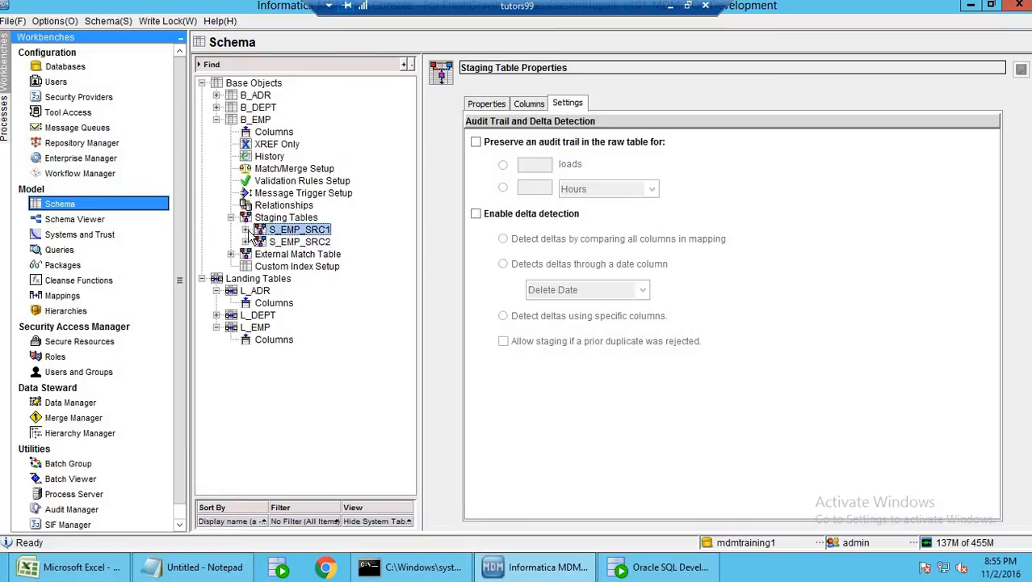
{"action": "left_click", "coordinate": [245, 229]}
{"action": "left_click", "coordinate": [293, 242]}
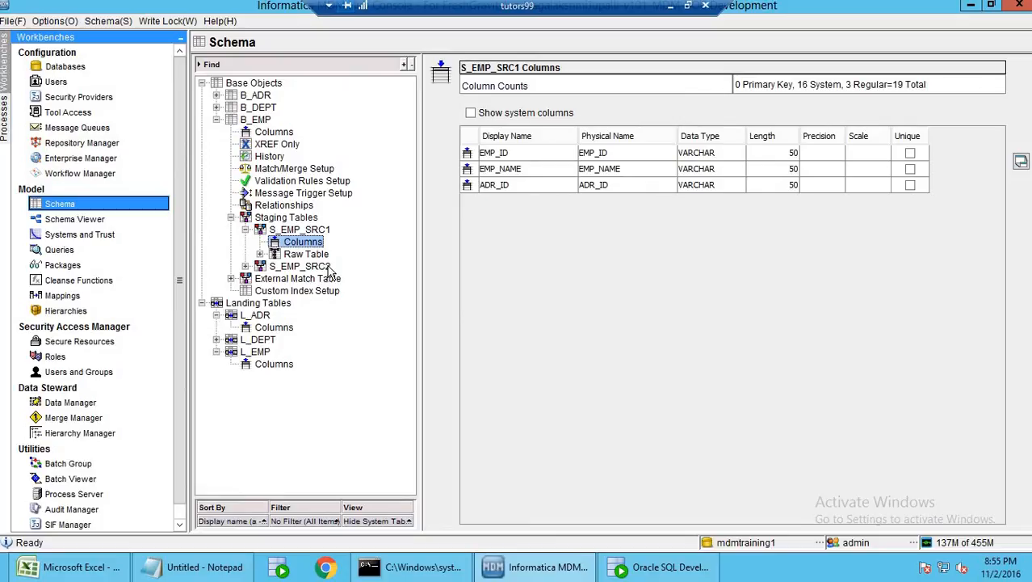
{"action": "left_click", "coordinate": [245, 267]}
{"action": "left_click", "coordinate": [295, 280]}
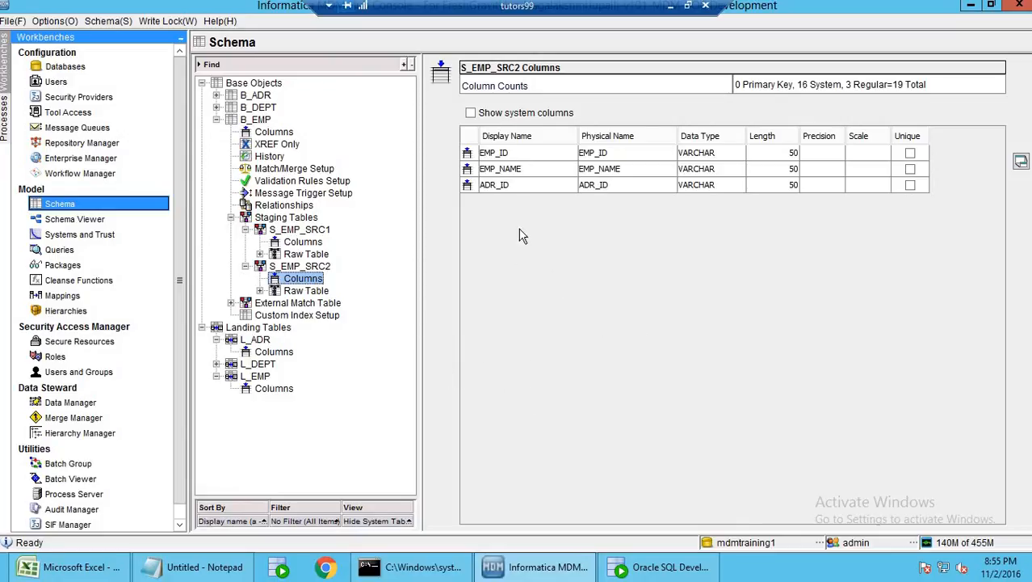
Reopen the remote MDM session and compare the source system in the S_EMP_SRC1 and S_EMP_SRC2 staging table properties
{"action": "left_click", "coordinate": [670, 6]}
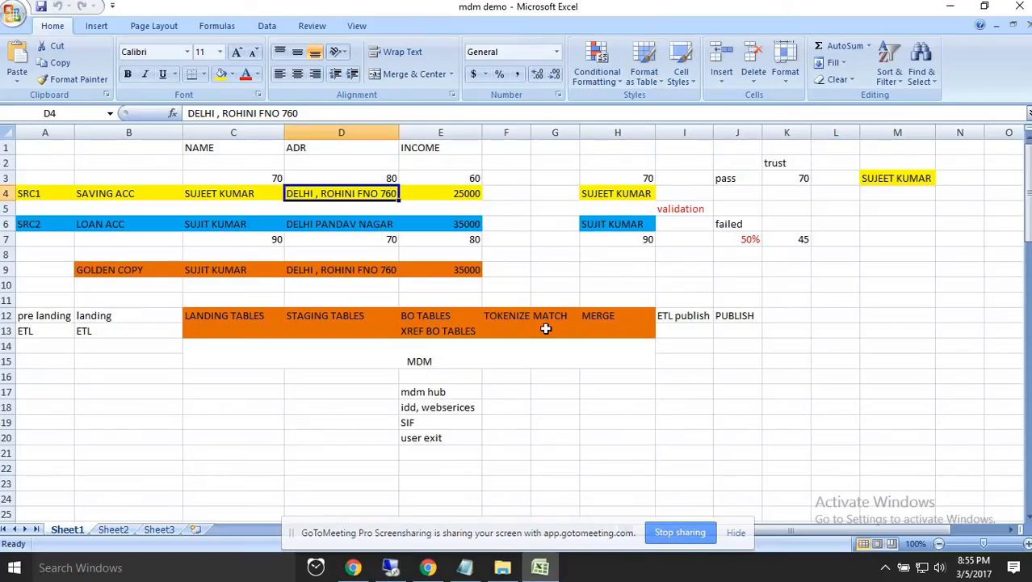
{"action": "left_click", "coordinate": [393, 568]}
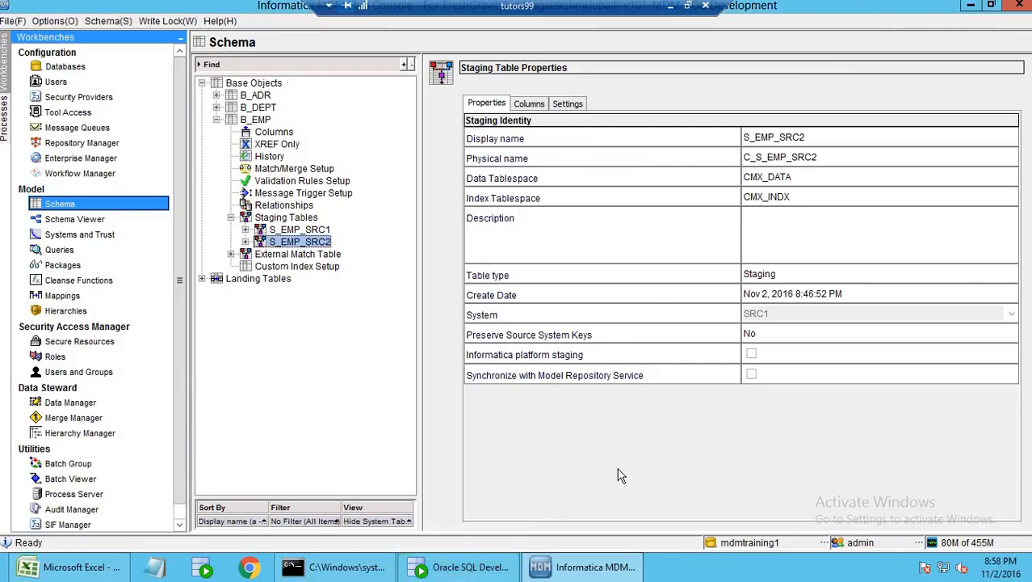
{"action": "left_click", "coordinate": [299, 231]}
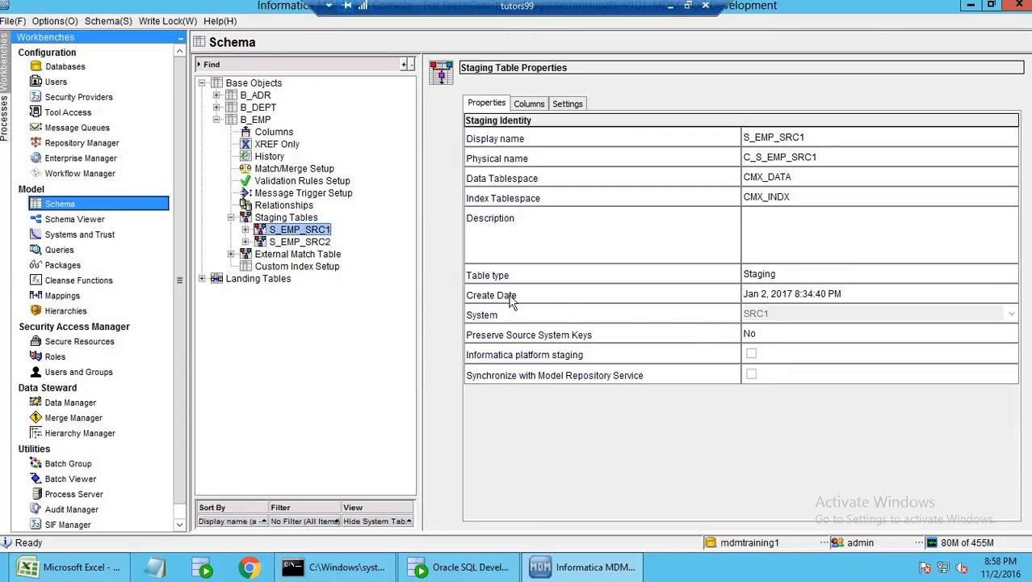
{"action": "left_click", "coordinate": [306, 243]}
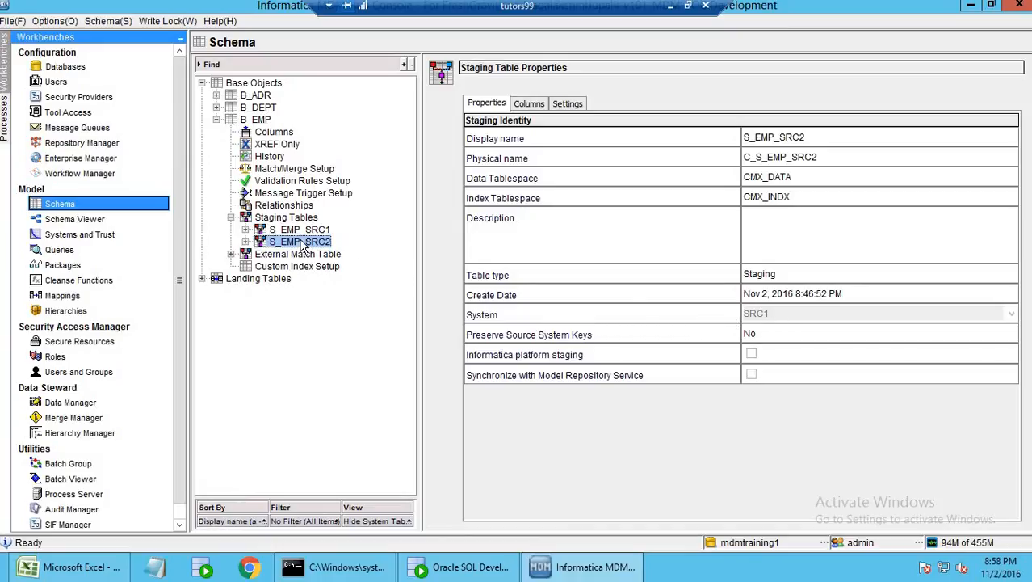
Acquire the write lock and set the source system of the S_EMP_SRC2 staging table to SRC2
{"action": "left_click", "coordinate": [167, 21]}
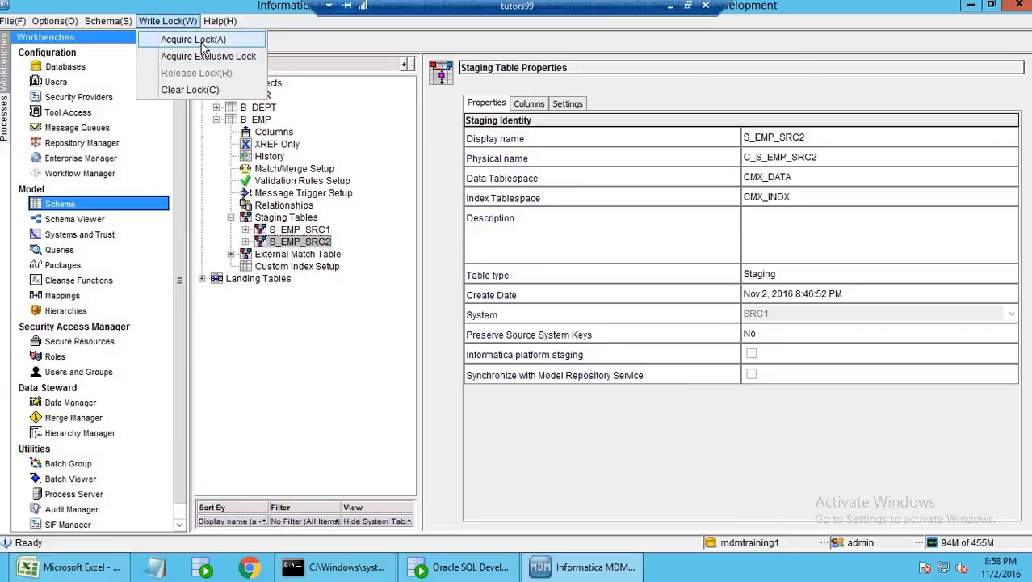
{"action": "left_click", "coordinate": [202, 42]}
{"action": "left_click", "coordinate": [272, 219]}
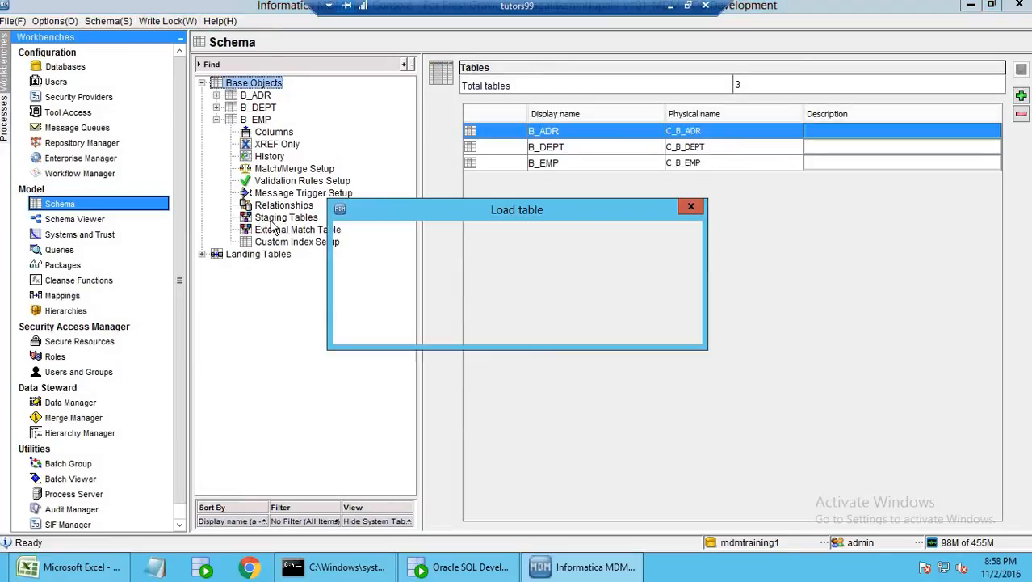
{"action": "left_click", "coordinate": [231, 218]}
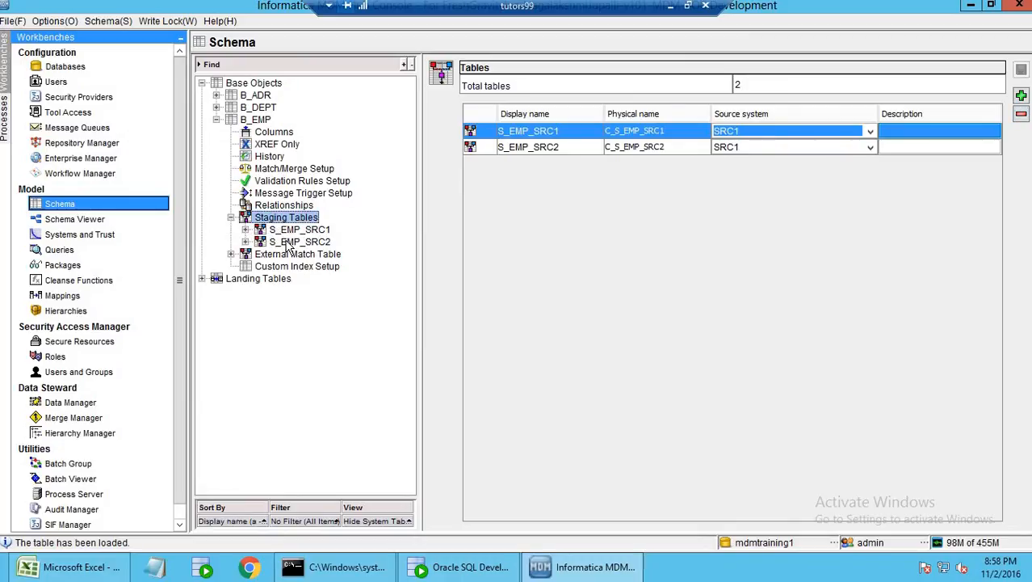
{"action": "left_click", "coordinate": [298, 242]}
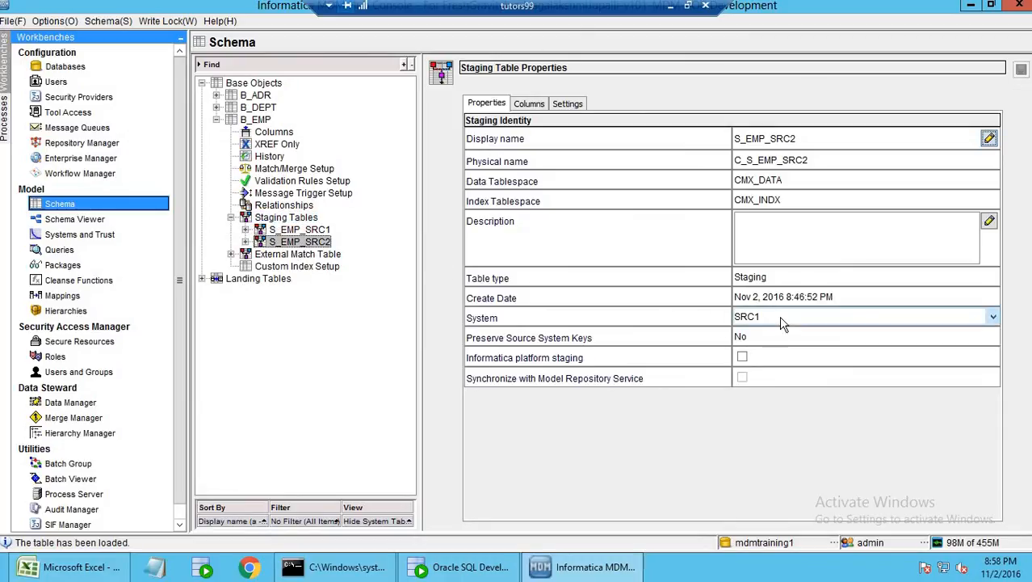
{"action": "left_click", "coordinate": [990, 318]}
{"action": "left_click", "coordinate": [933, 349]}
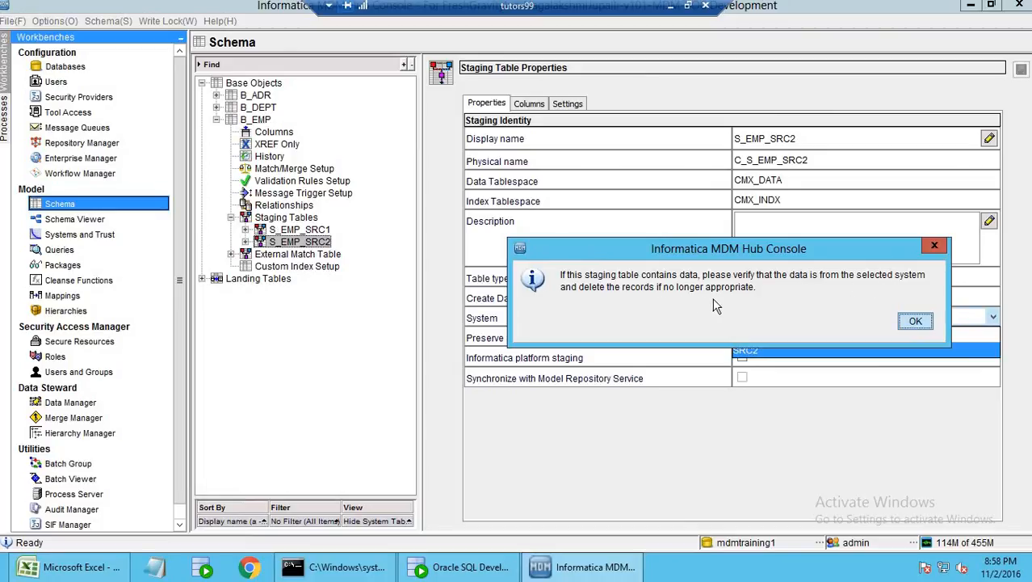
{"action": "left_click", "coordinate": [913, 322]}
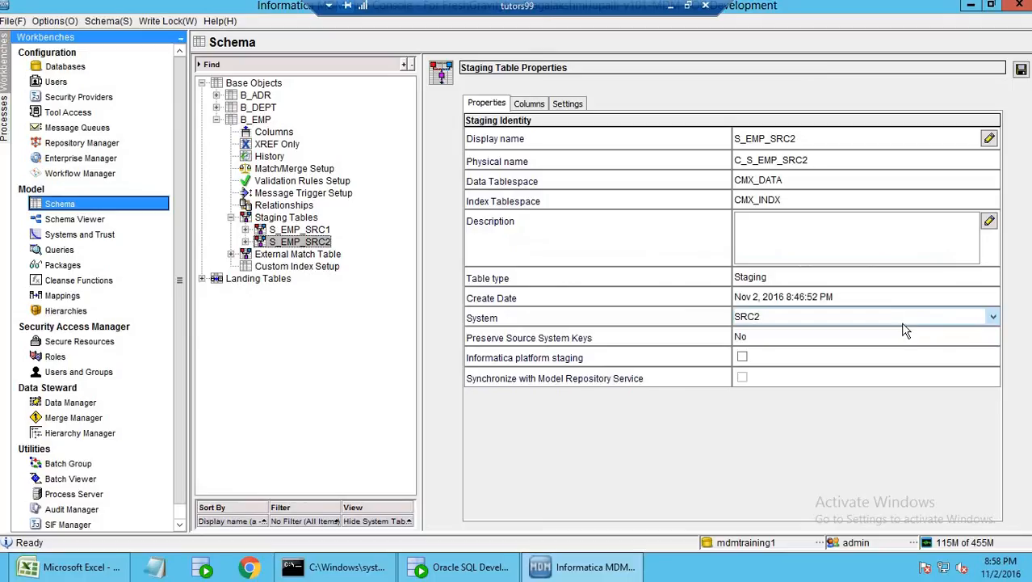
Save the S_EMP_SRC2 staging table's source system change and open the SRC2 trust row for EMP_NAME
{"action": "left_click", "coordinate": [1021, 70]}
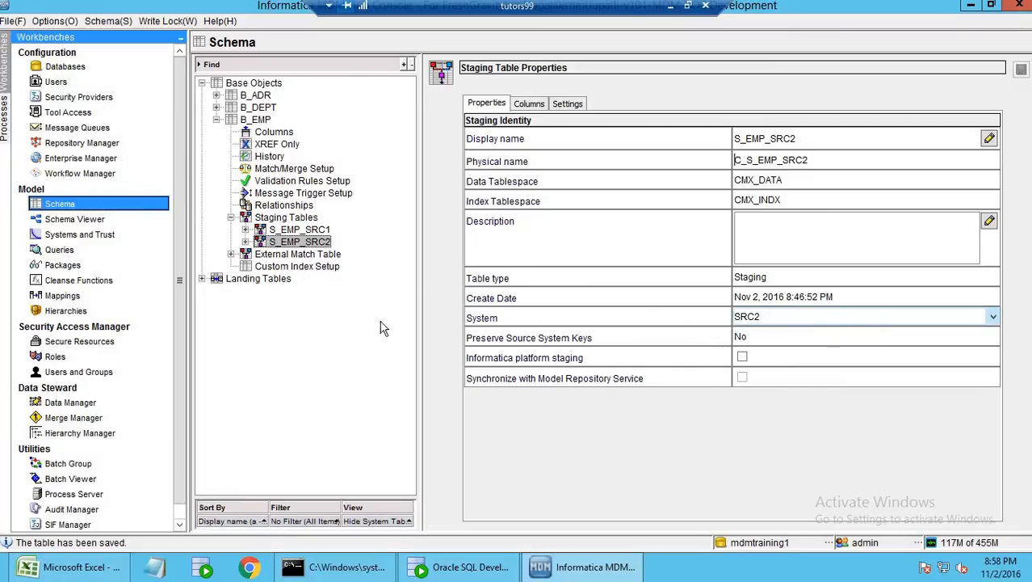
{"action": "left_click", "coordinate": [79, 234]}
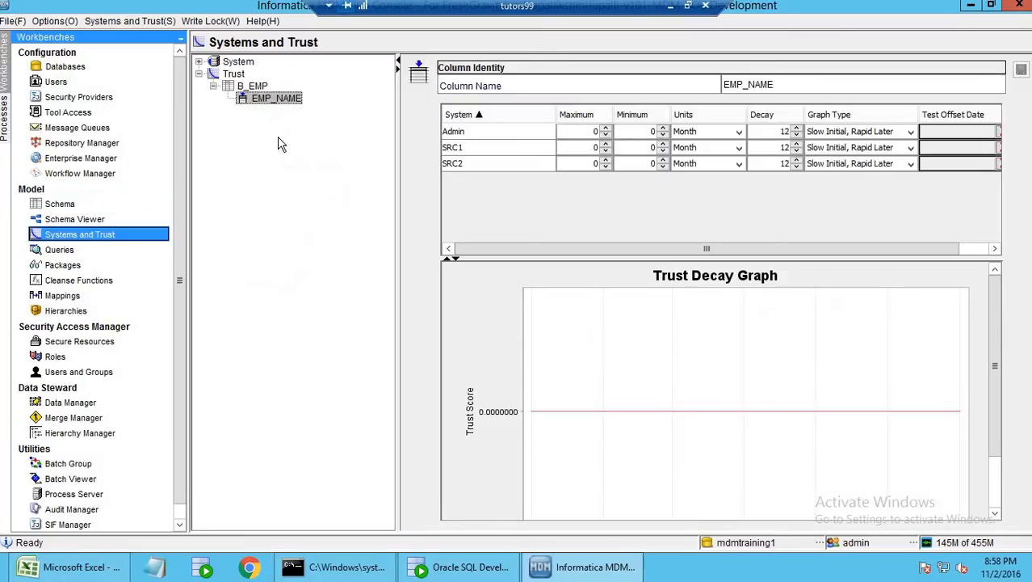
{"action": "left_click", "coordinate": [487, 169]}
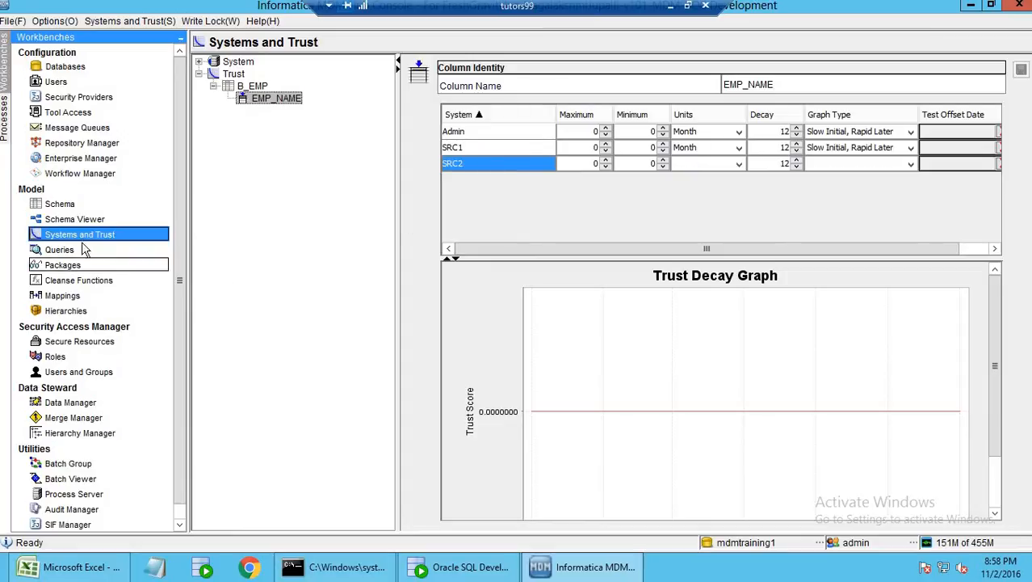
Recheck the source system assigned to the S_EMP_SRC1 and S_EMP_SRC2 staging tables of B_EMP in the schema
{"action": "left_click", "coordinate": [64, 203]}
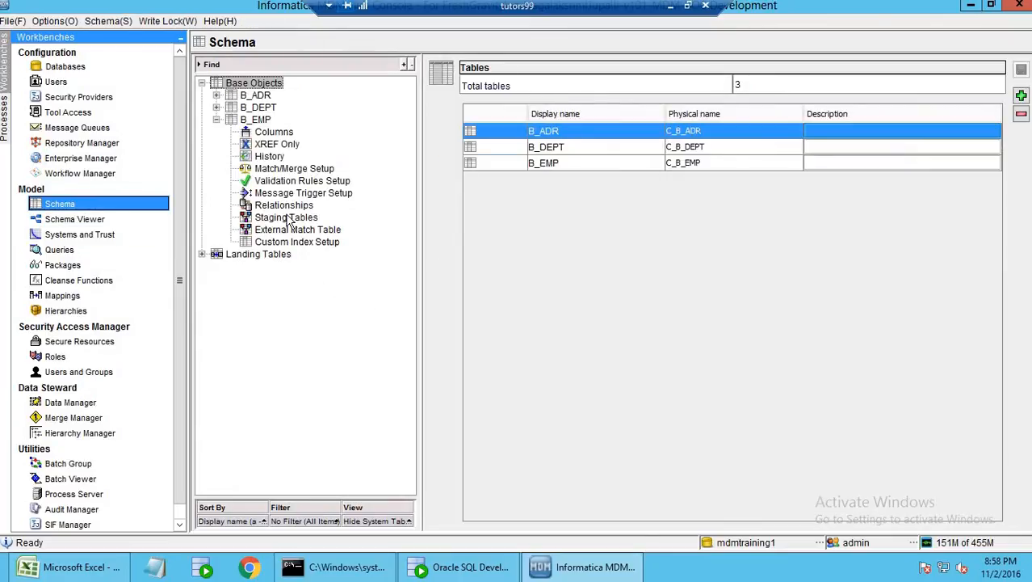
{"action": "left_click", "coordinate": [283, 219]}
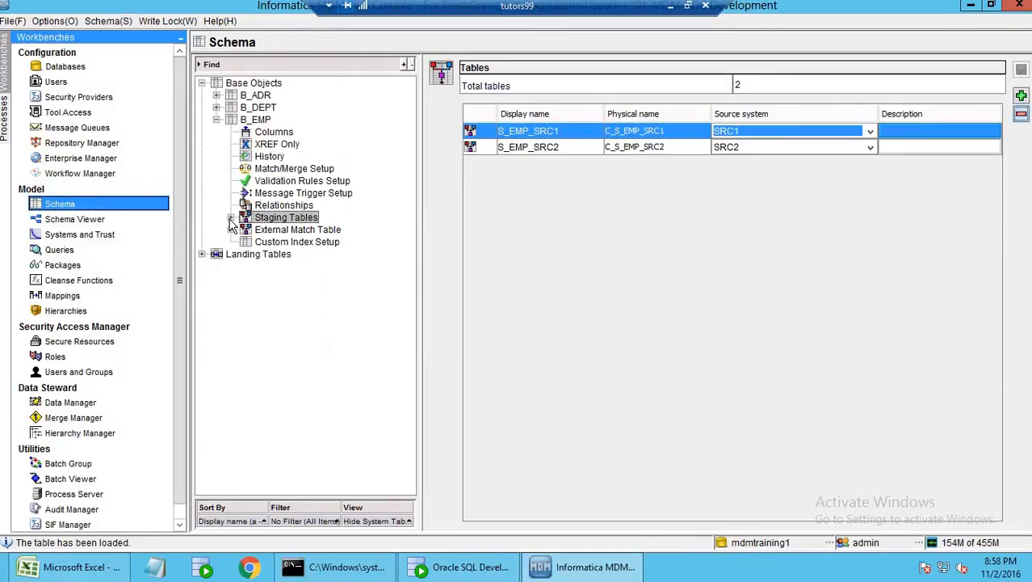
{"action": "left_click", "coordinate": [231, 218]}
{"action": "left_click", "coordinate": [295, 231]}
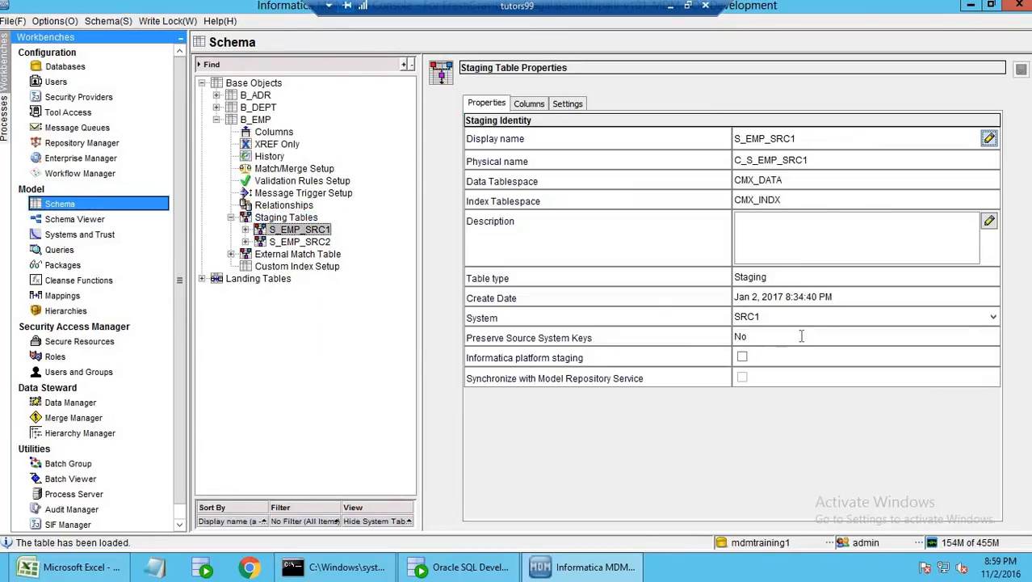
{"action": "left_click", "coordinate": [316, 244]}
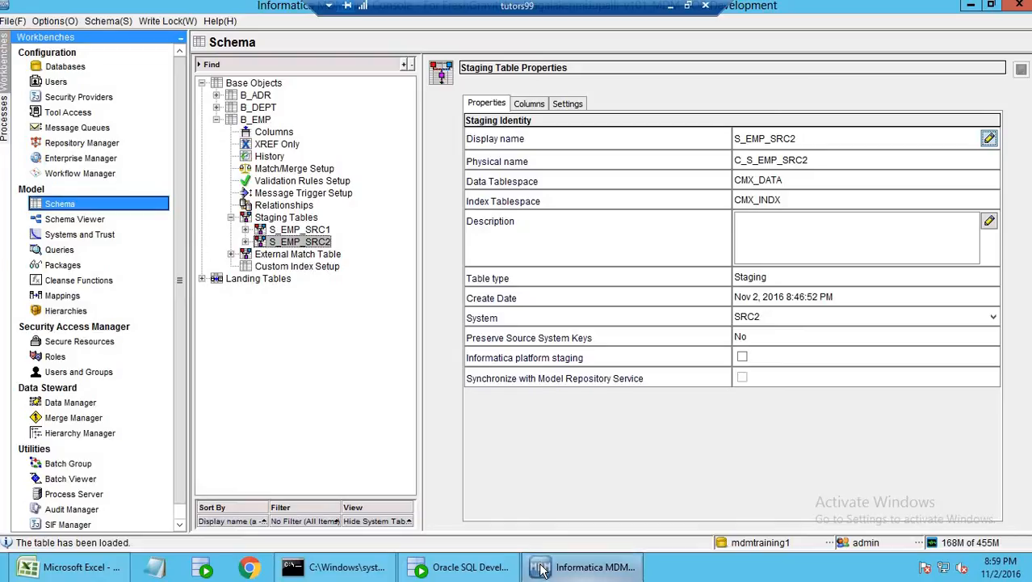
Switch to Oracle SQL Developer and examine the refreshed data rows of C_S_EMP_SRC1 and C_S_EMP_SRC2, including the employee columns
{"action": "left_click", "coordinate": [478, 570]}
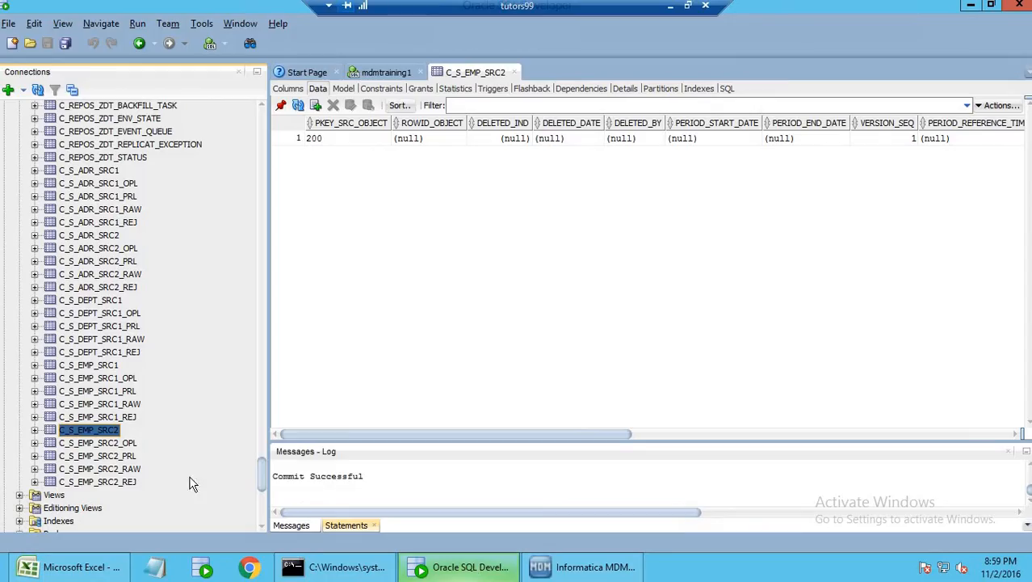
{"action": "left_click", "coordinate": [298, 105]}
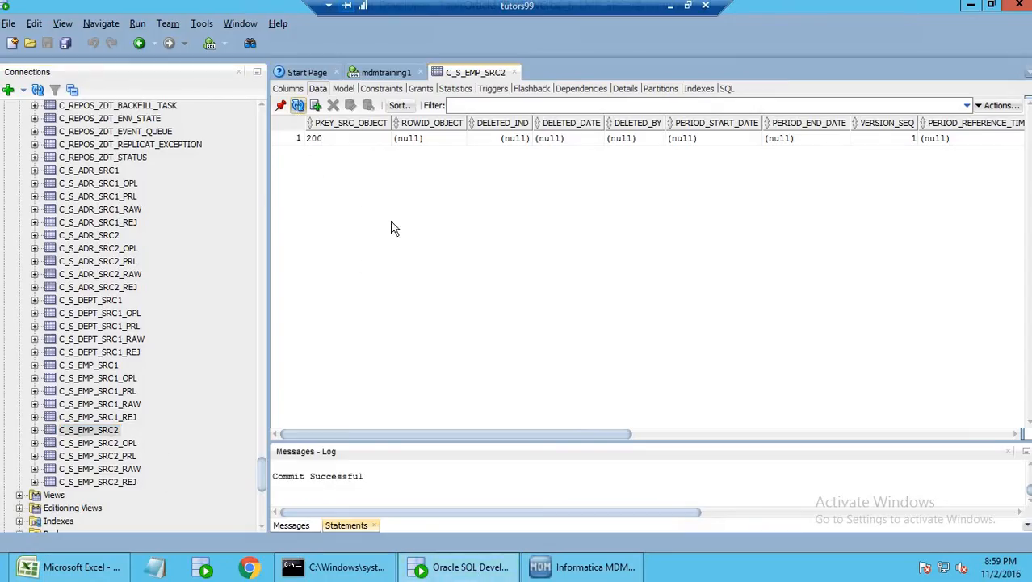
{"action": "left_click", "coordinate": [97, 369]}
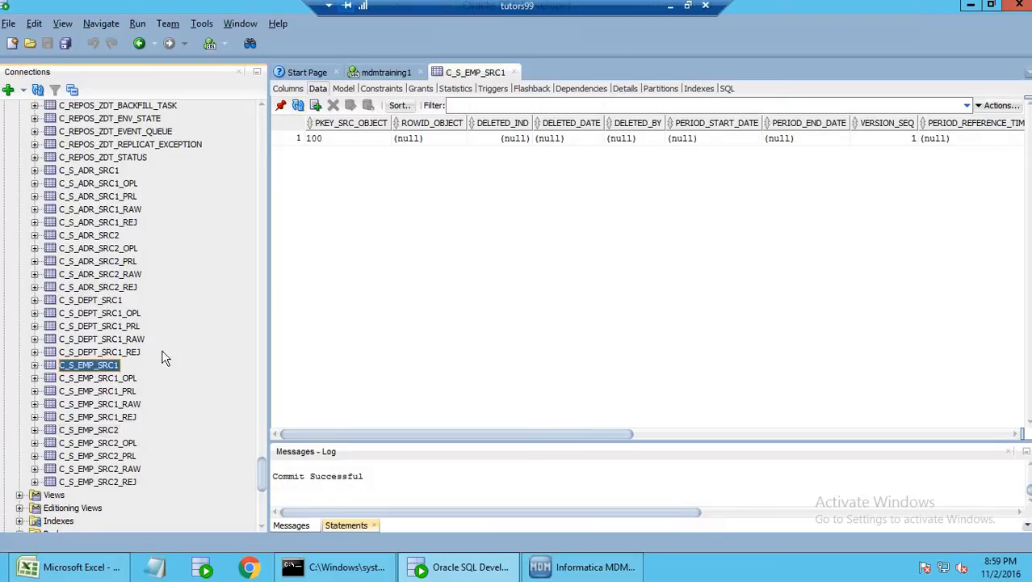
{"action": "left_click", "coordinate": [96, 433]}
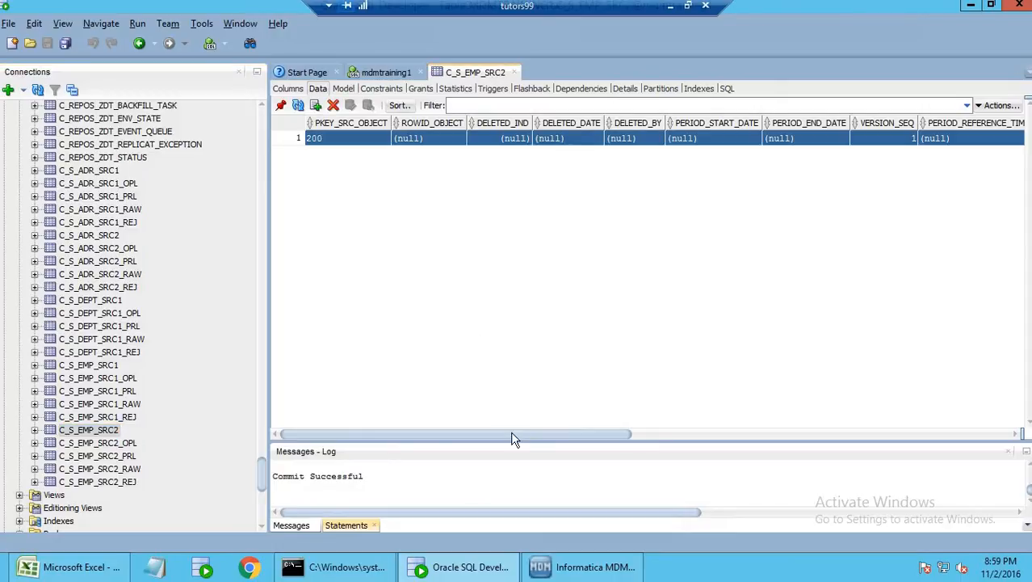
{"action": "left_click_drag", "start_coordinate": [511, 434], "coordinate": [951, 434]}
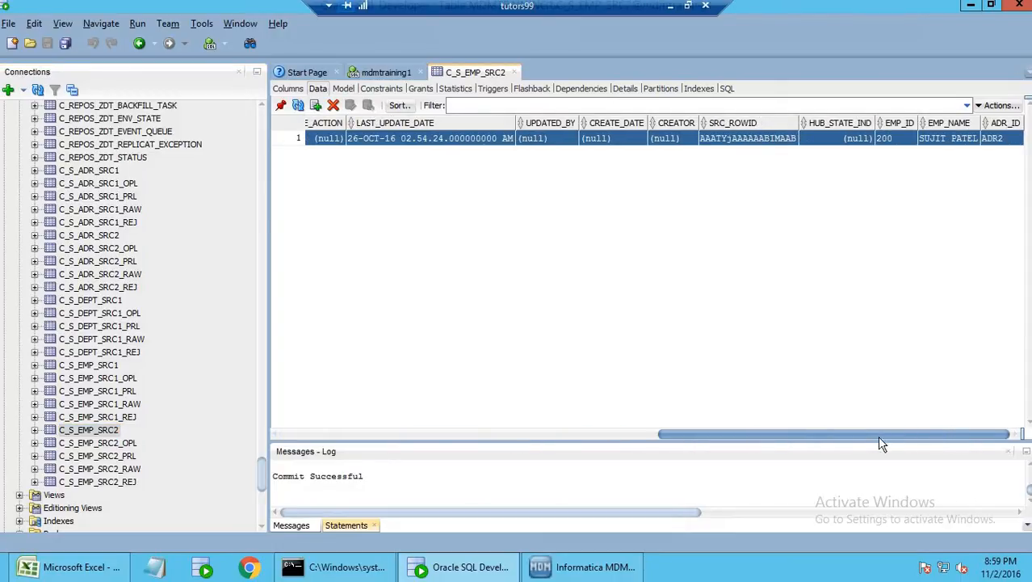
{"action": "left_click_drag", "start_coordinate": [879, 437], "coordinate": [963, 428]}
Return to the Informatica MDM console and set SRC2's EMP_NAME trust to maximum 90, minimum 80, units Month, graph type Slow Initial, Rapid Later
{"action": "left_click", "coordinate": [581, 568]}
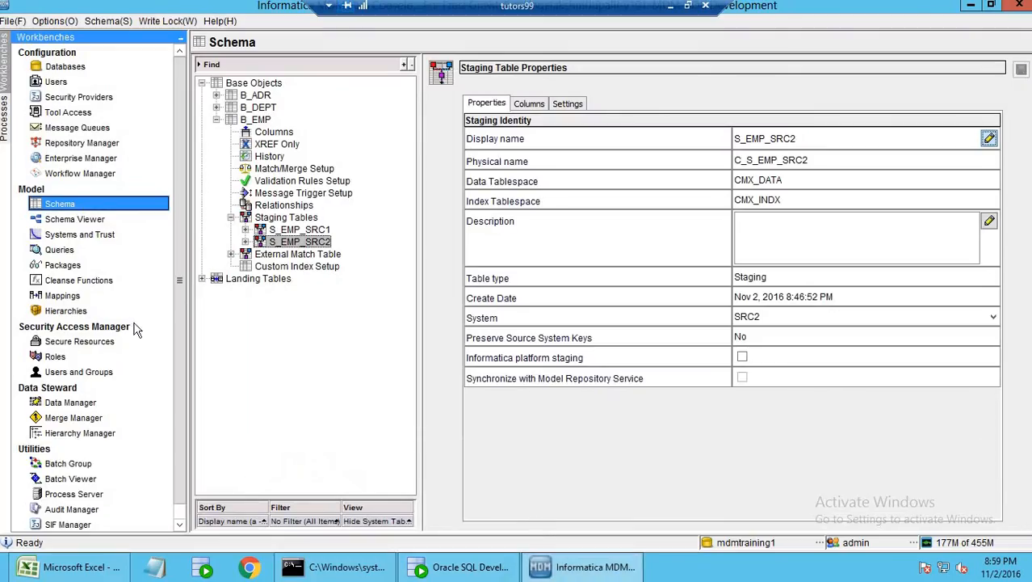
{"action": "left_click", "coordinate": [92, 236]}
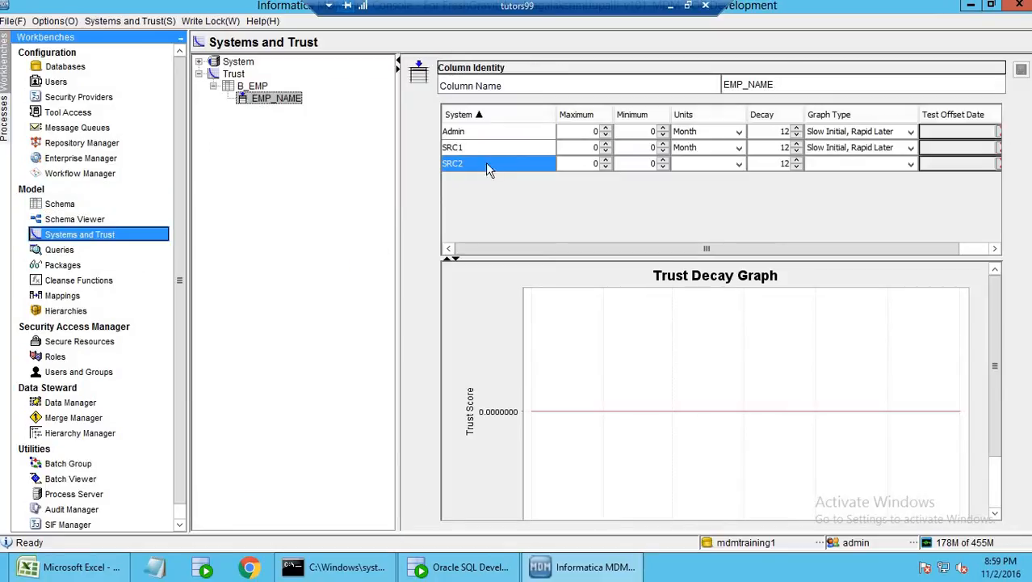
{"action": "left_click", "coordinate": [483, 150]}
{"action": "left_click", "coordinate": [481, 115]}
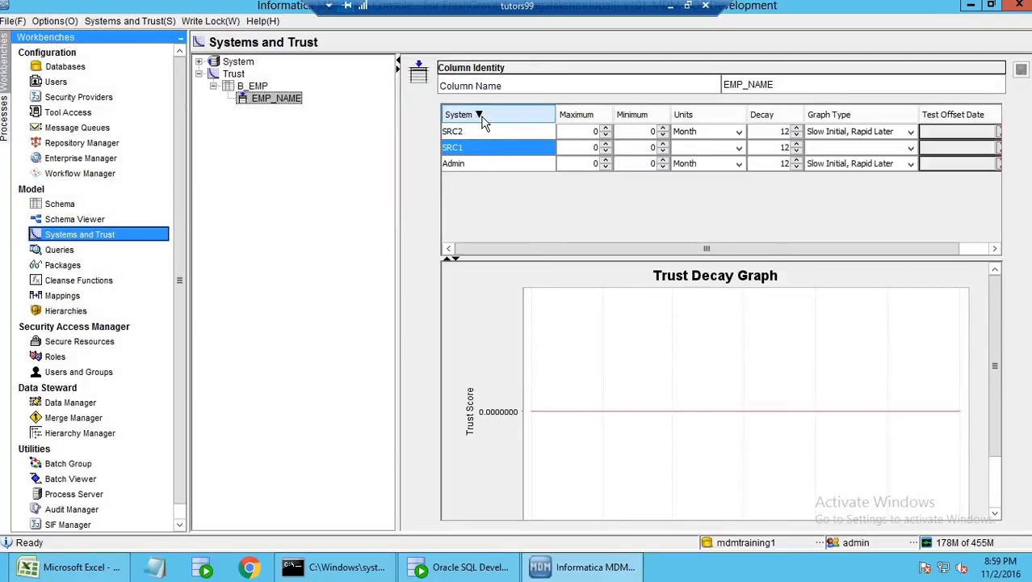
{"action": "left_click", "coordinate": [516, 133]}
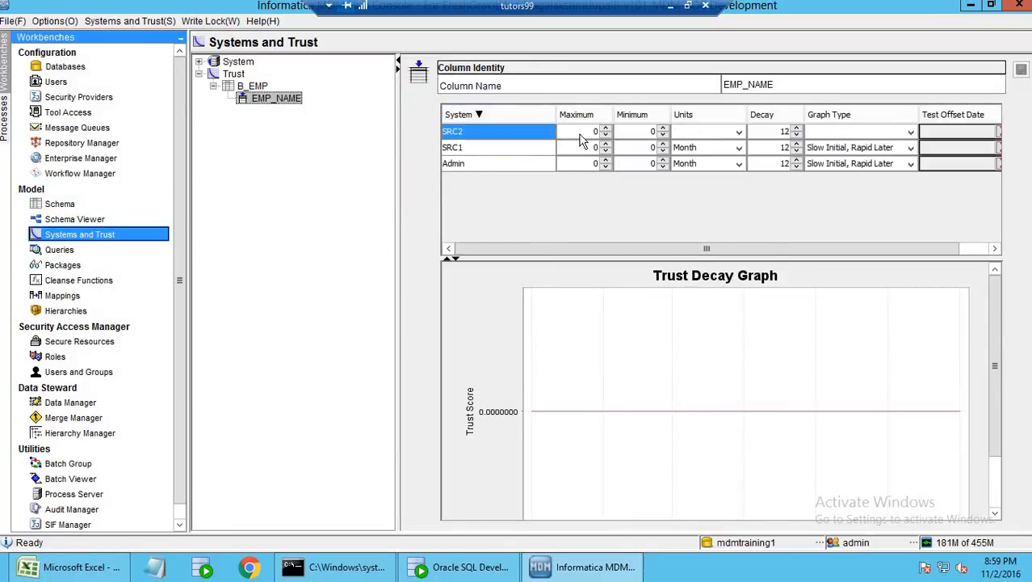
{"action": "key", "text": "Tab"}
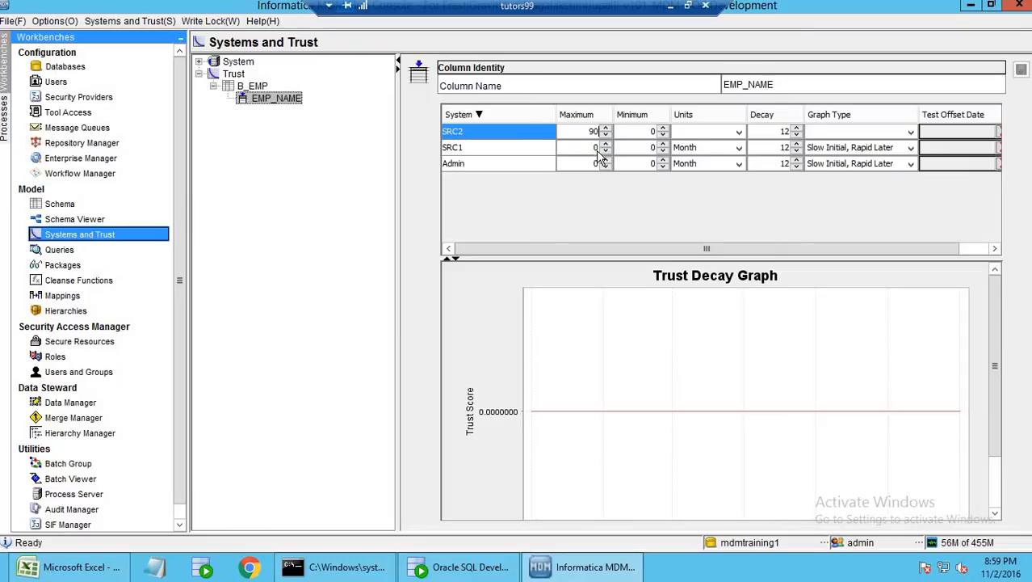
{"action": "left_click", "coordinate": [653, 132]}
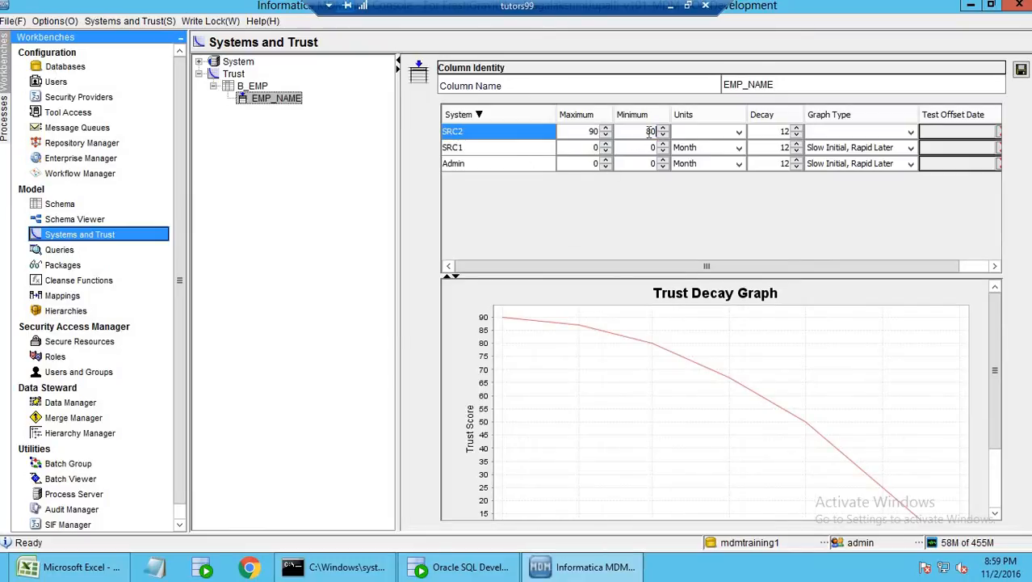
{"action": "type", "text": "80"}
{"action": "left_click", "coordinate": [717, 133]}
{"action": "left_click", "coordinate": [723, 170]}
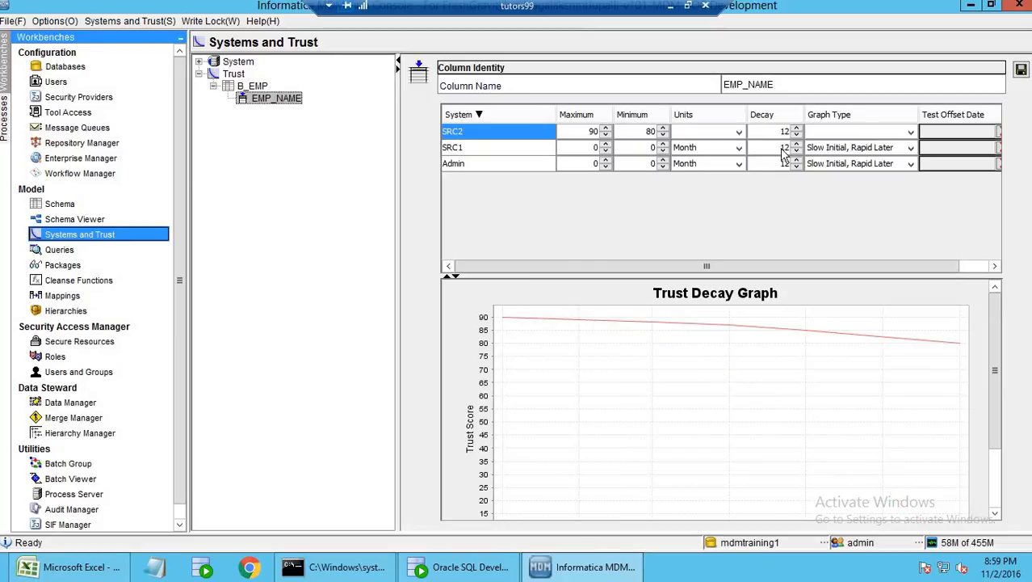
{"action": "left_click", "coordinate": [855, 136]}
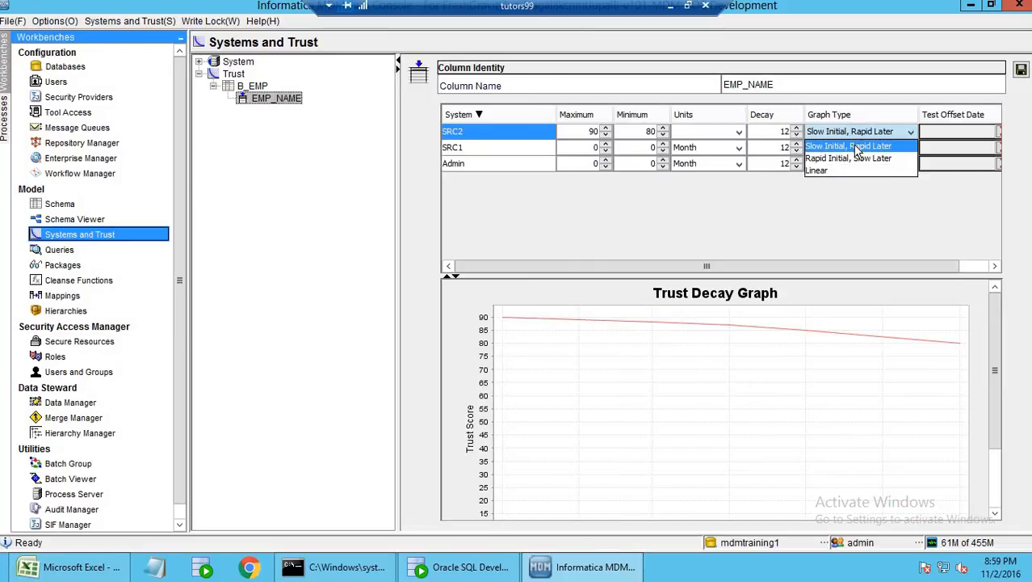
{"action": "left_click", "coordinate": [858, 147]}
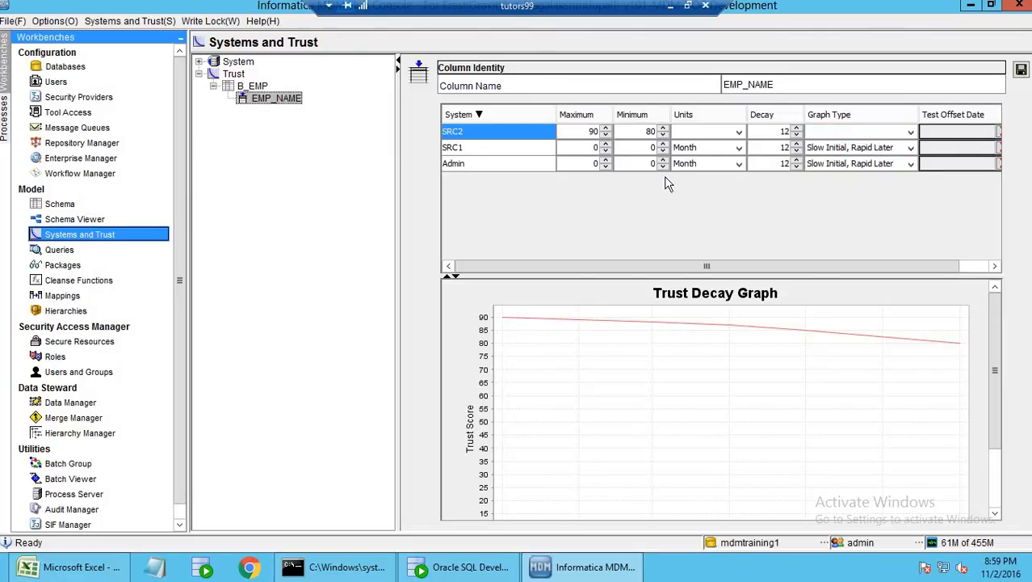
Set SRC1's EMP_NAME trust to maximum 80, minimum 70, units Month and graph type Slow Initial, Rapid Later
{"action": "left_click", "coordinate": [499, 149]}
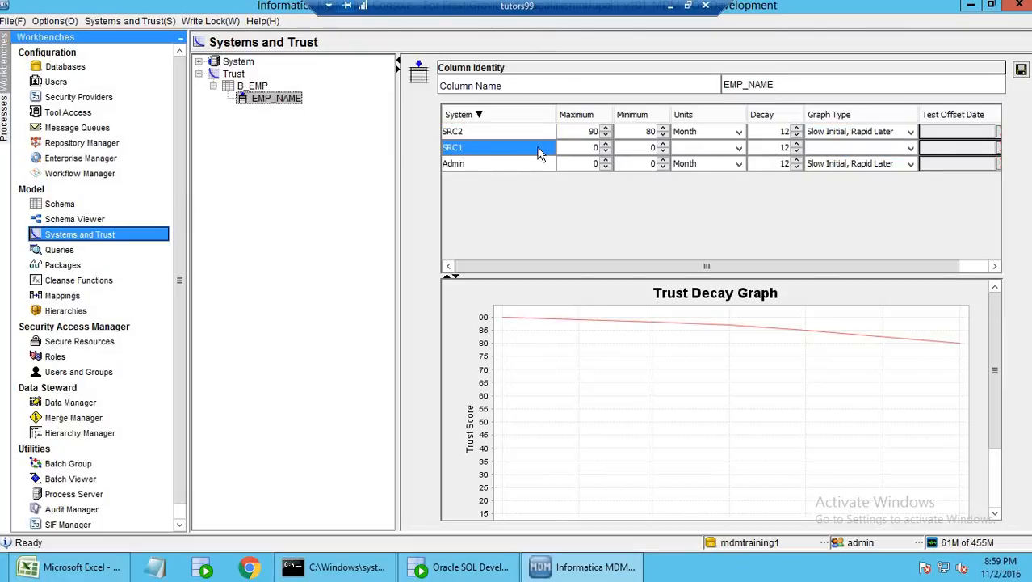
{"action": "left_click", "coordinate": [588, 149]}
{"action": "type", "text": "80"}
{"action": "left_click", "coordinate": [650, 148]}
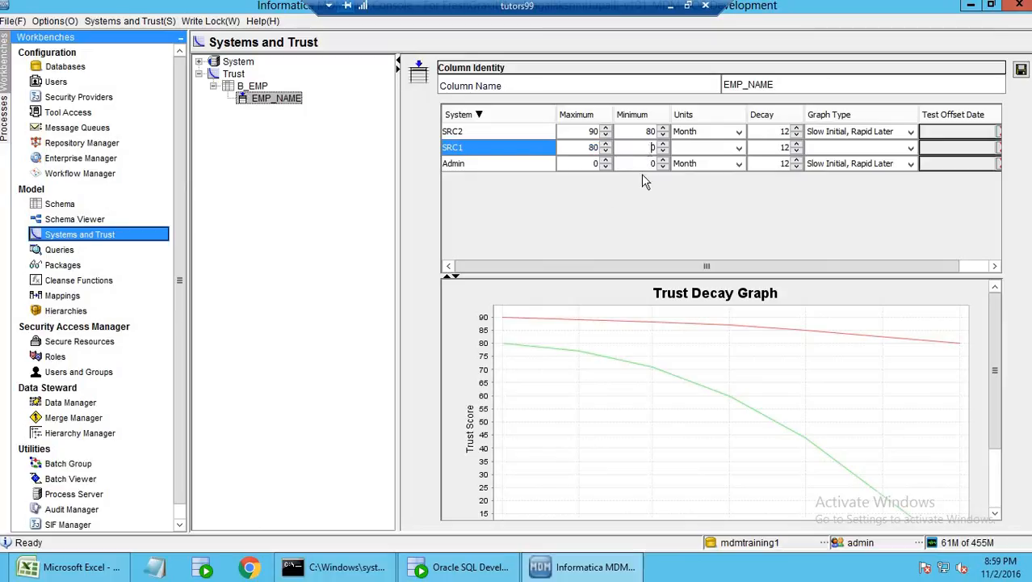
{"action": "type", "text": "70"}
{"action": "left_click", "coordinate": [734, 149]}
{"action": "left_click", "coordinate": [712, 187]}
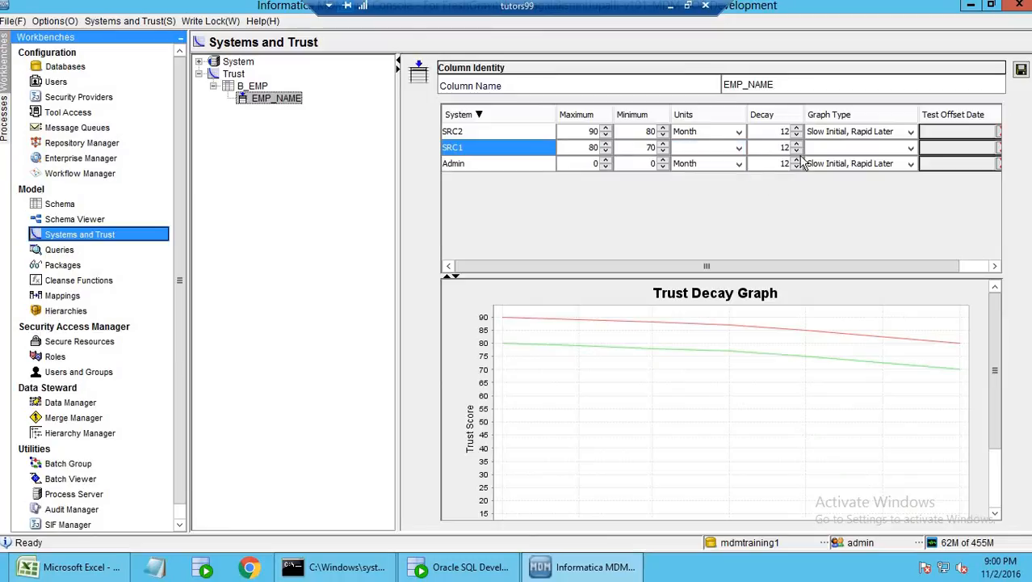
{"action": "left_click", "coordinate": [842, 149]}
{"action": "left_click", "coordinate": [843, 163]}
Set Admin's EMP_NAME trust to maximum 100, minimum 95, units Month and graph type Slow Initial, Rapid Later, and save the trust settings
{"action": "left_click", "coordinate": [509, 164]}
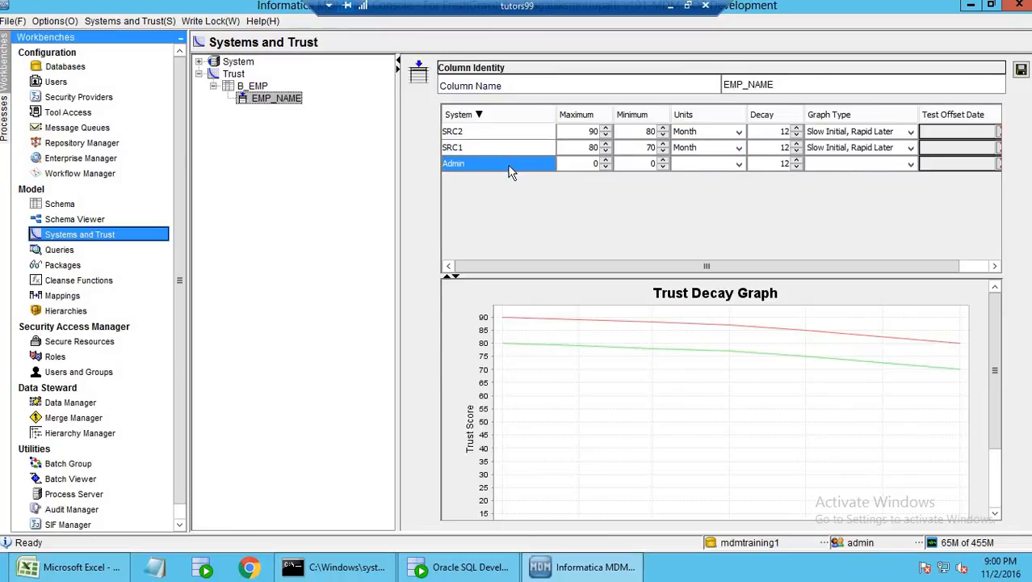
{"action": "double_click", "coordinate": [592, 164]}
{"action": "type", "text": "100"}
{"action": "double_click", "coordinate": [649, 164]}
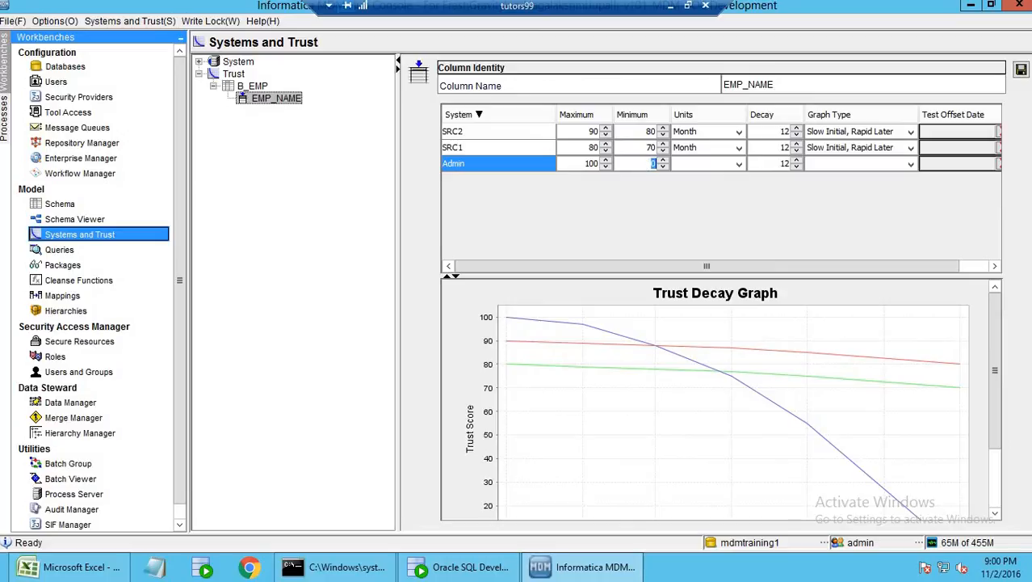
{"action": "type", "text": "95"}
{"action": "left_click", "coordinate": [724, 168]}
{"action": "left_click", "coordinate": [739, 164]}
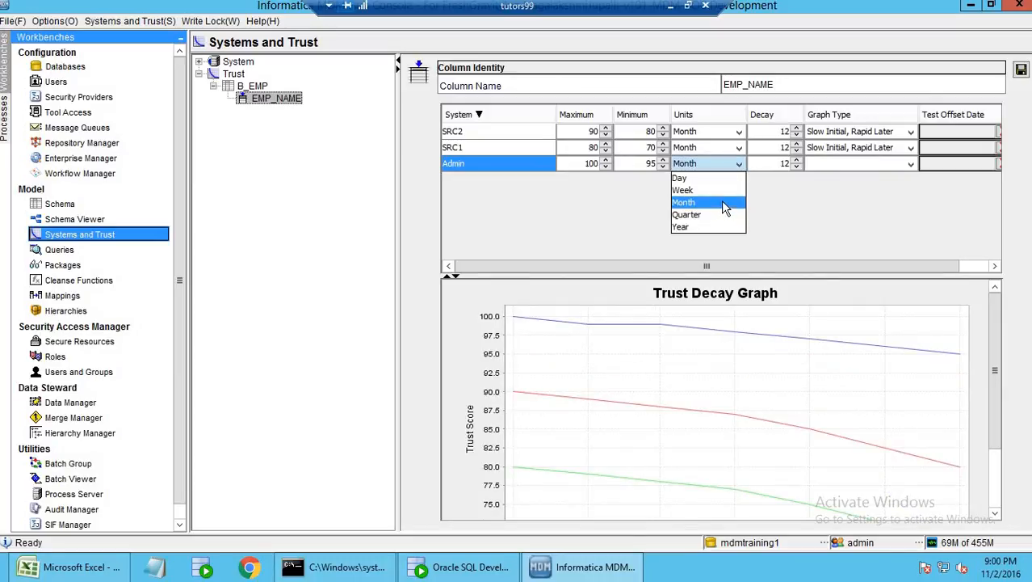
{"action": "left_click", "coordinate": [717, 202]}
{"action": "left_click", "coordinate": [873, 165]}
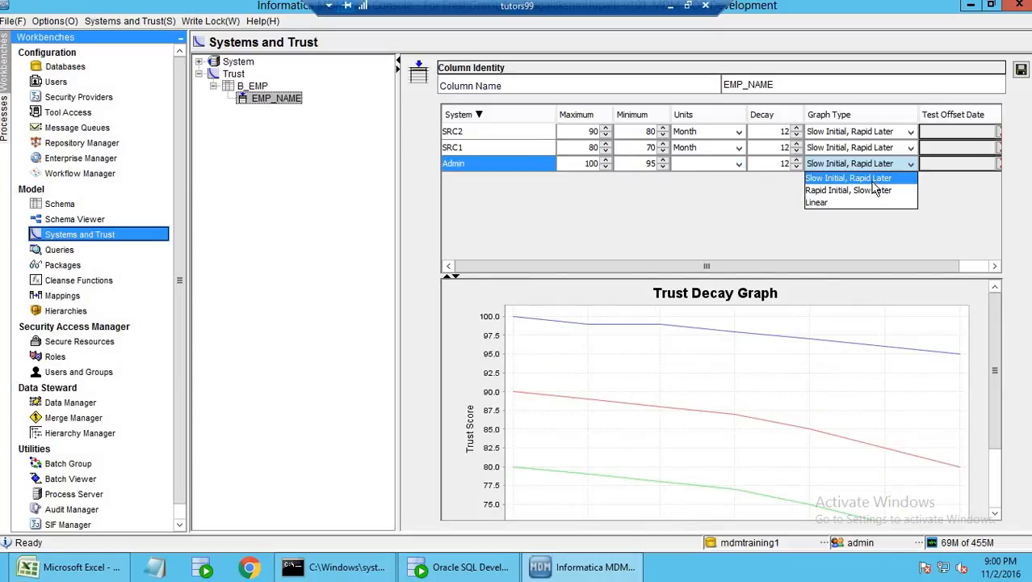
{"action": "left_click", "coordinate": [877, 190]}
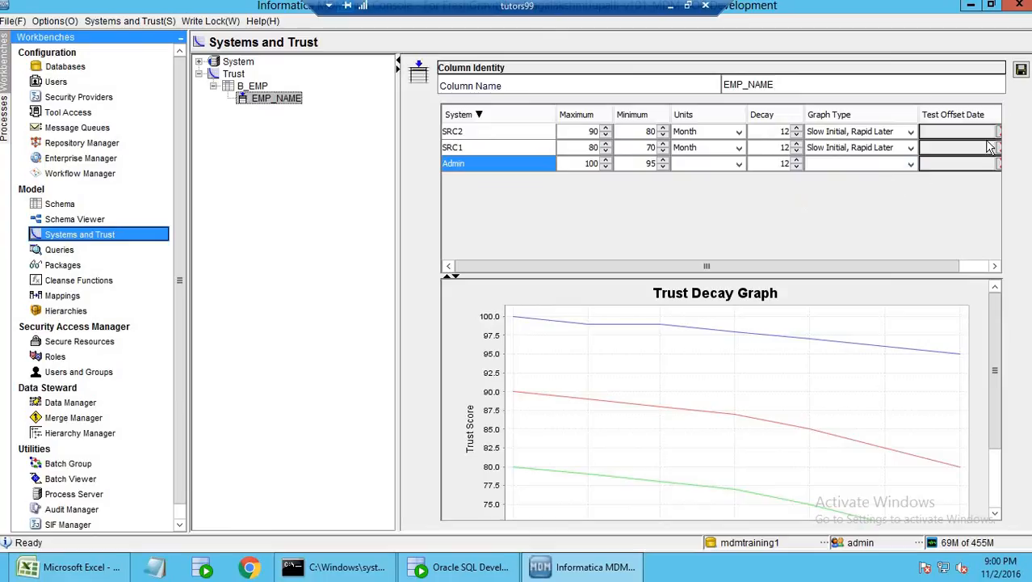
{"action": "left_click", "coordinate": [1021, 71]}
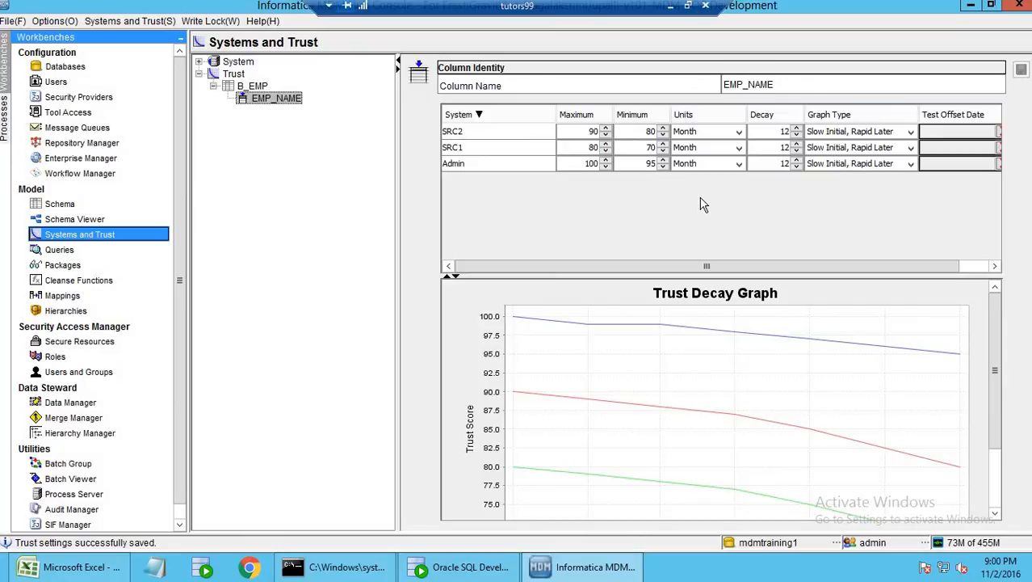
Review the saved EMP_NAME trust rows for SRC1, SRC2 and Admin, including the available graph types
{"action": "left_click", "coordinate": [477, 149]}
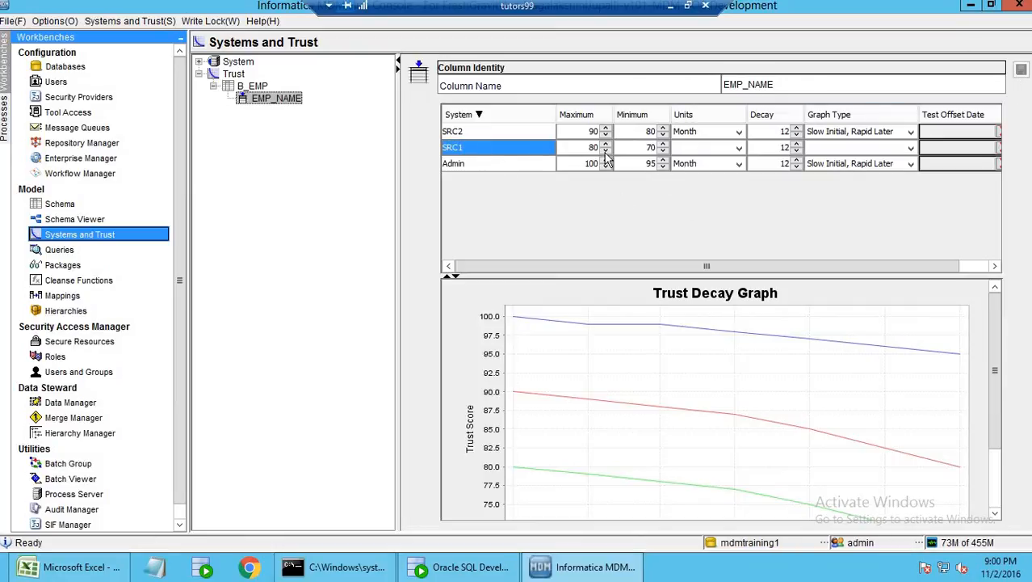
{"action": "left_click", "coordinate": [476, 133]}
{"action": "left_click", "coordinate": [473, 170]}
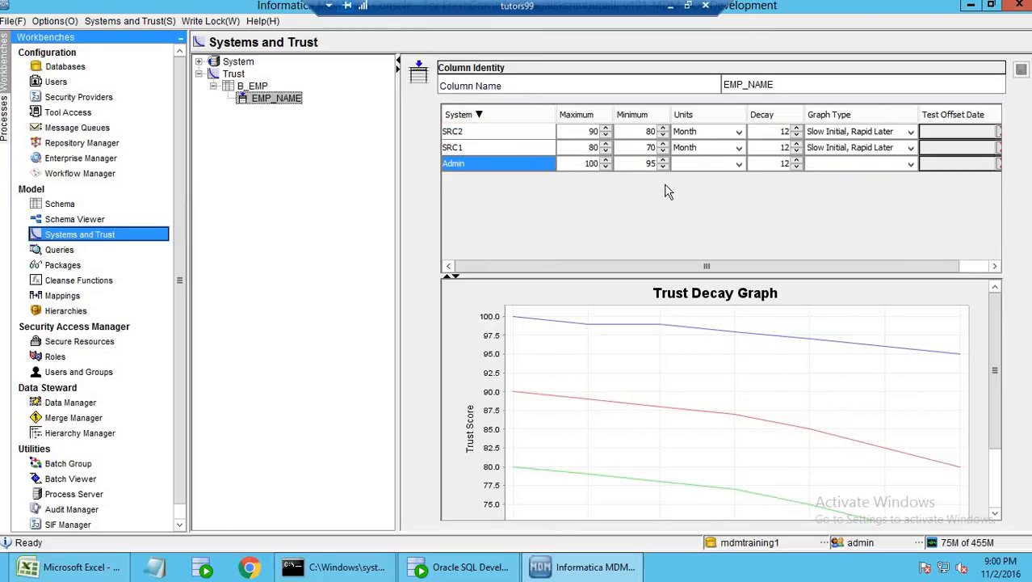
{"action": "left_click", "coordinate": [506, 117]}
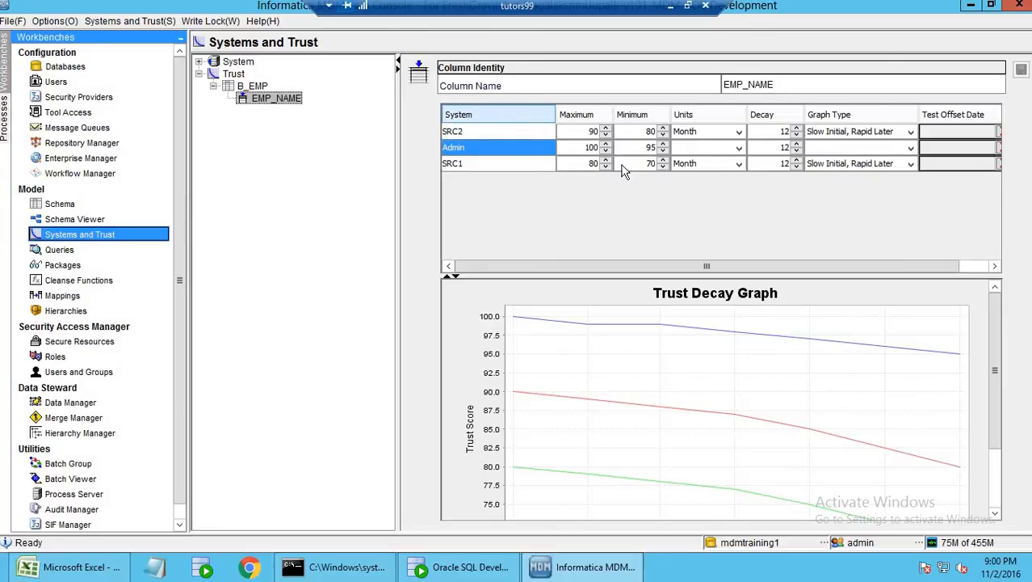
{"action": "left_click", "coordinate": [840, 147]}
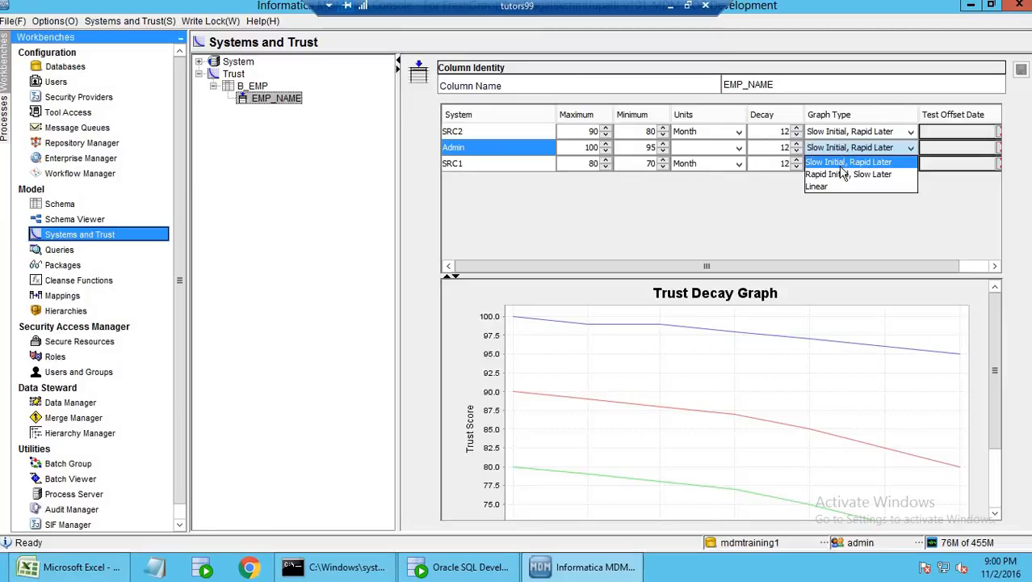
{"action": "left_click", "coordinate": [949, 130]}
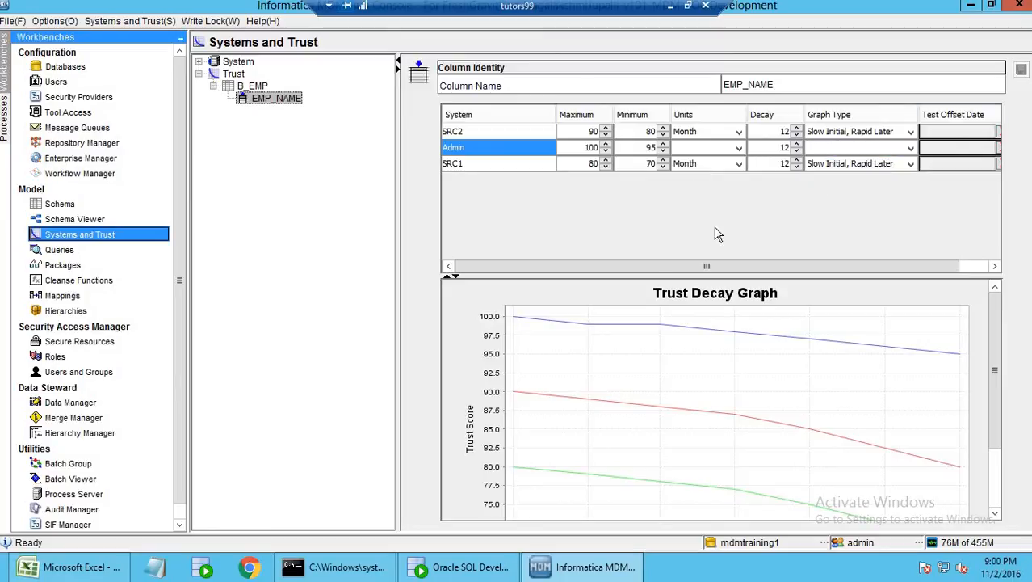
Check which source systems have trust enabled for EMP_NAME on B_EMP, and reopen the EMP_NAME trust settings
{"action": "left_click", "coordinate": [258, 86]}
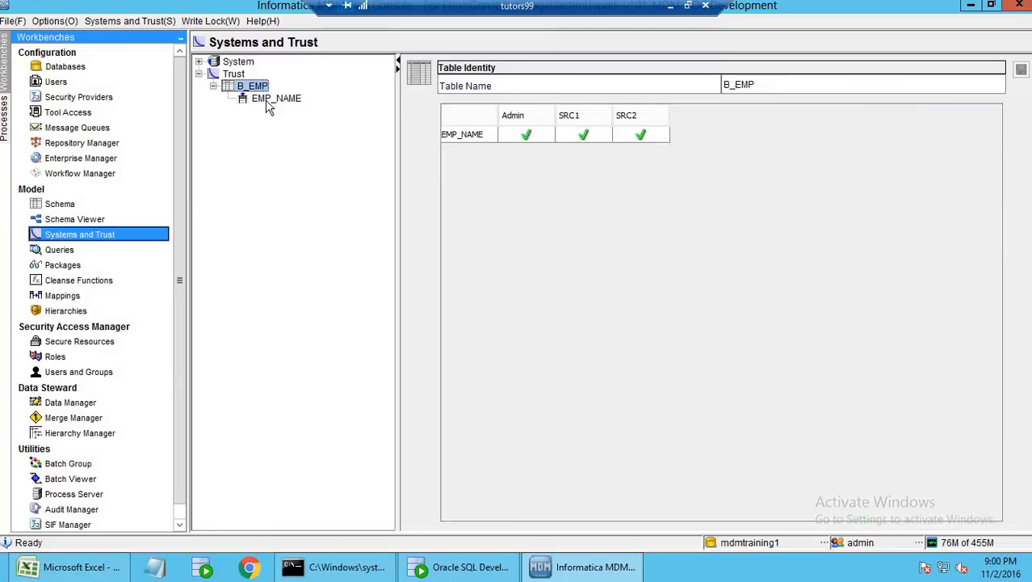
{"action": "left_click", "coordinate": [269, 100]}
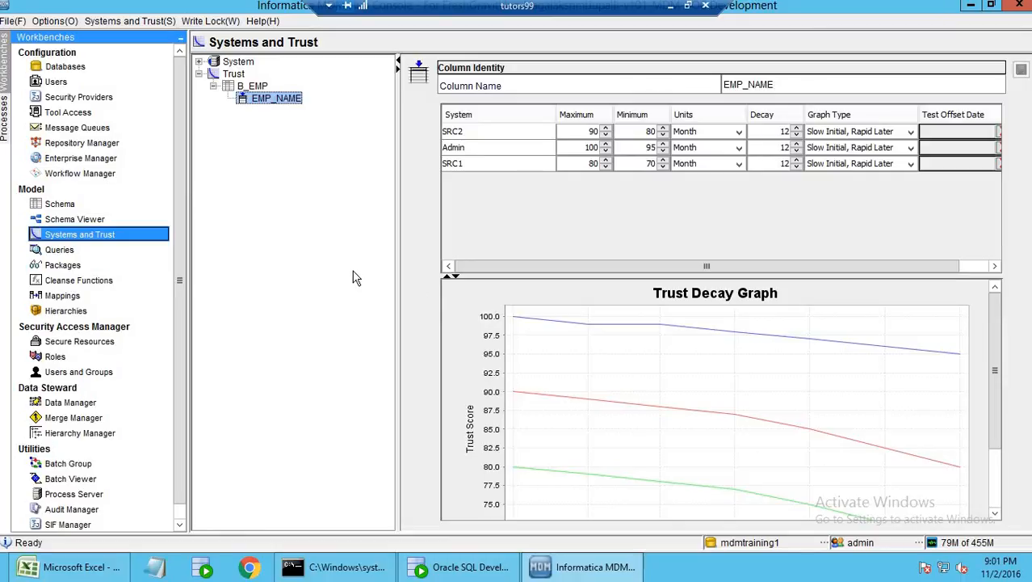
Switch to Oracle SQL Developer and check the data in the C_B_EMP and C_B_EMP_XREF tables
{"action": "left_click", "coordinate": [447, 573]}
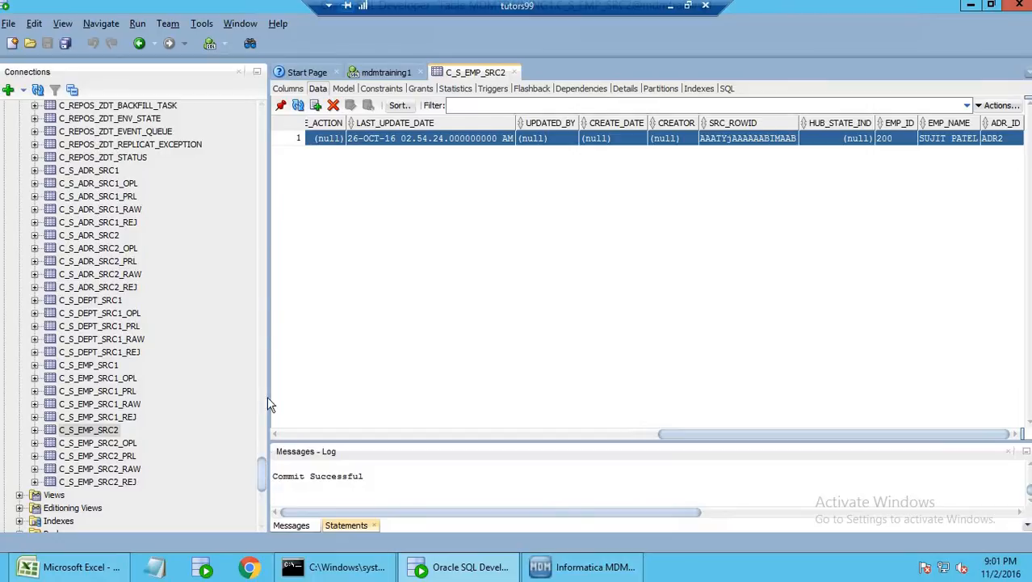
{"action": "left_click_drag", "start_coordinate": [263, 473], "coordinate": [261, 145]}
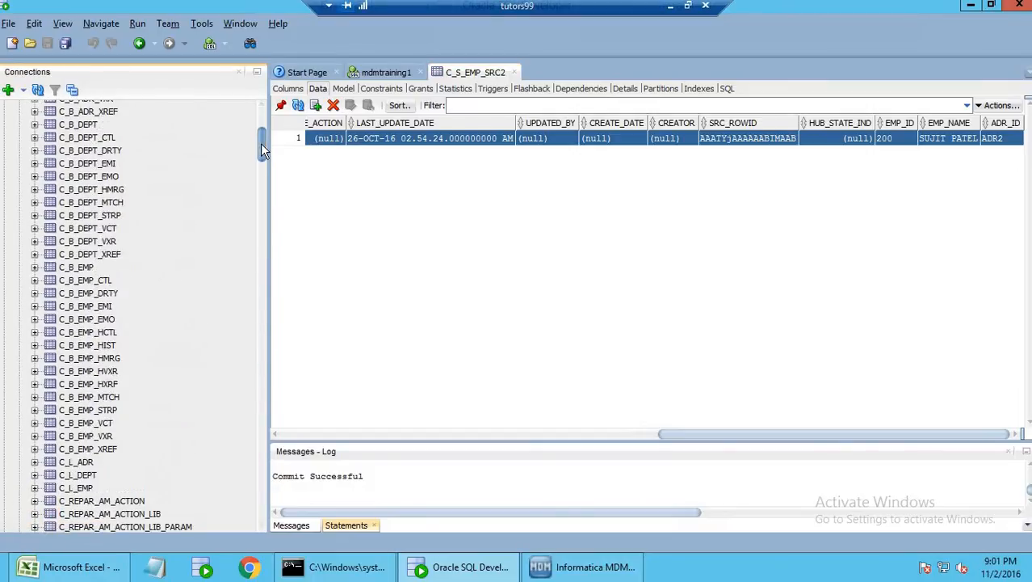
{"action": "left_click", "coordinate": [80, 268]}
{"action": "left_click", "coordinate": [110, 449]}
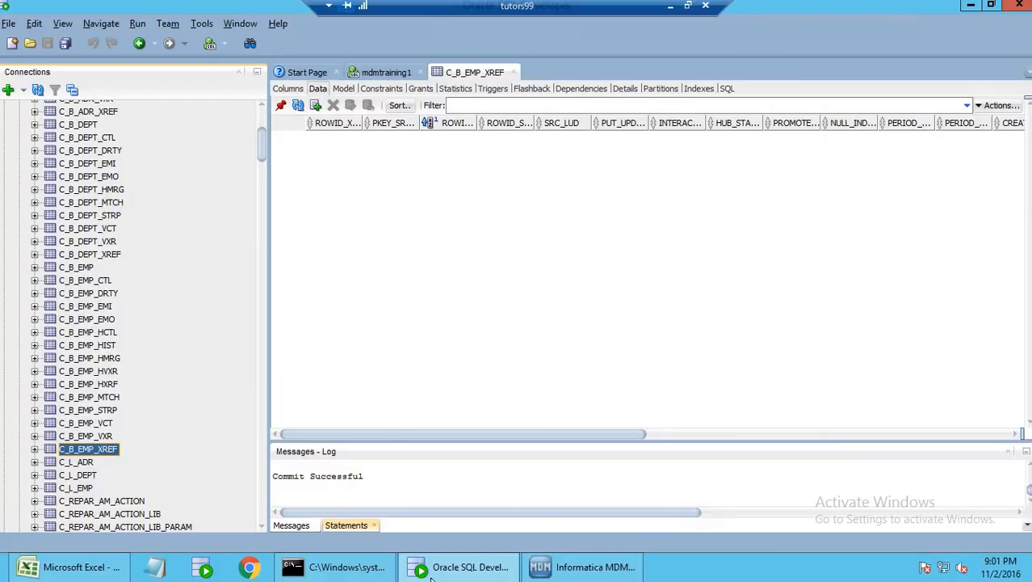
Return to the Informatica MDM console, execute the Load from S_EMP_SRC1 batch job and open the new run's metrics
{"action": "left_click", "coordinate": [437, 572]}
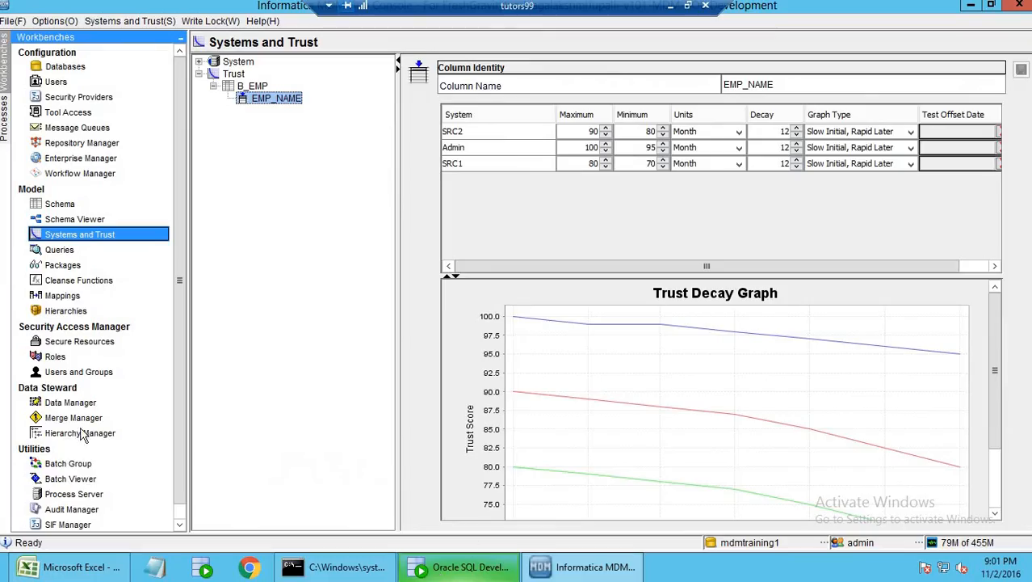
{"action": "left_click", "coordinate": [87, 478]}
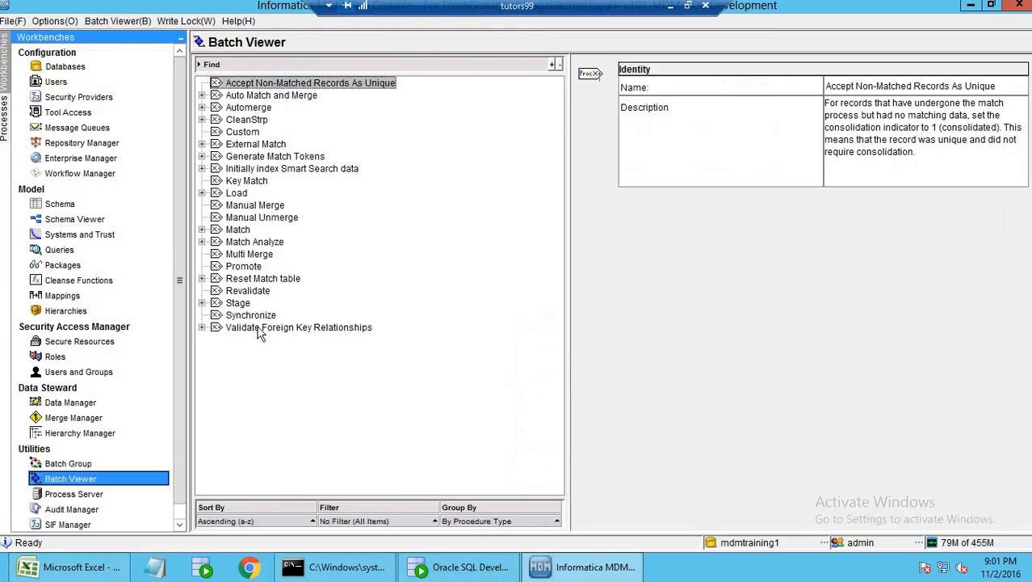
{"action": "double_click", "coordinate": [236, 194]}
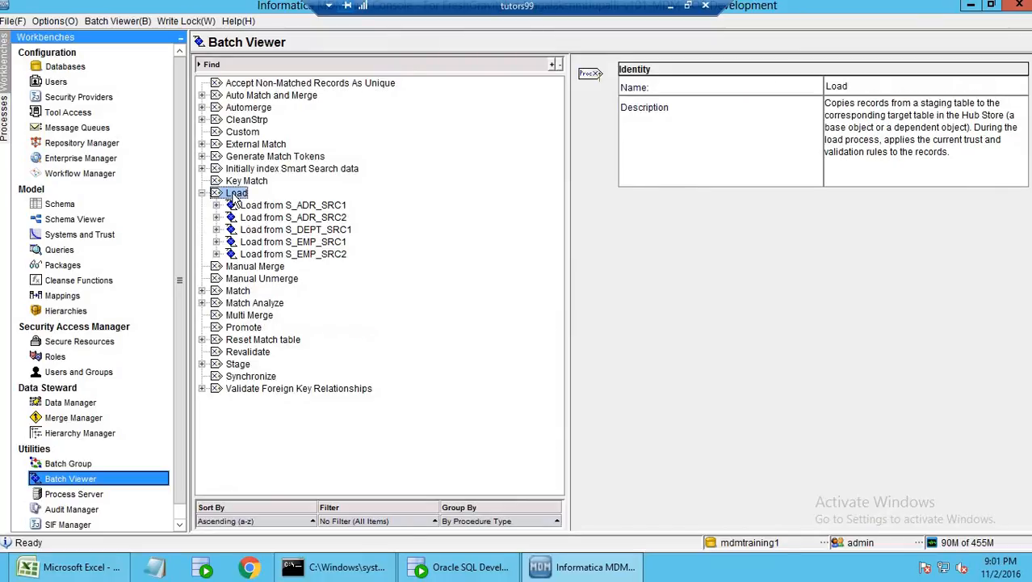
{"action": "double_click", "coordinate": [317, 243]}
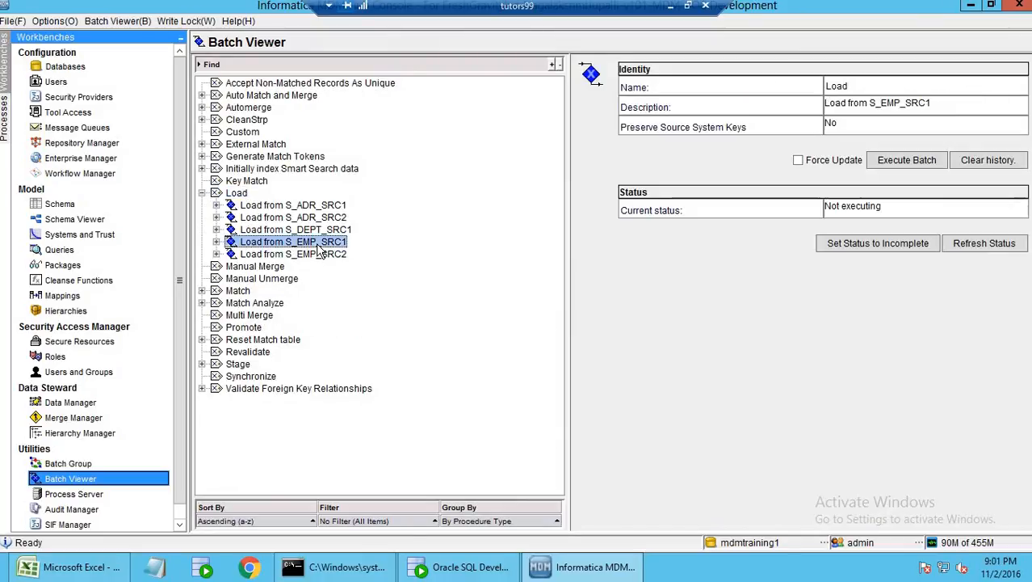
{"action": "left_click", "coordinate": [907, 161]}
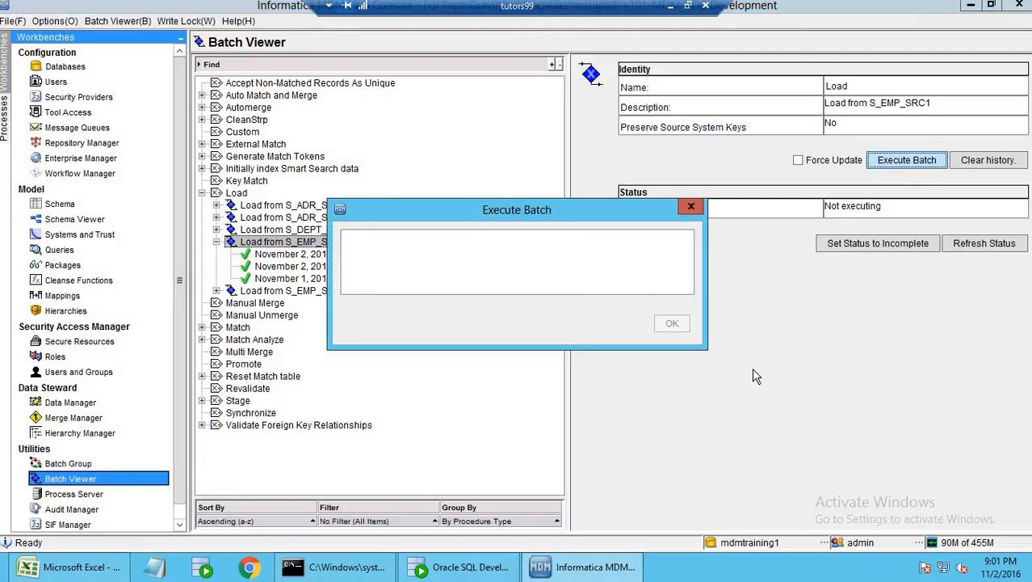
{"action": "left_click", "coordinate": [672, 323]}
{"action": "left_click", "coordinate": [386, 255]}
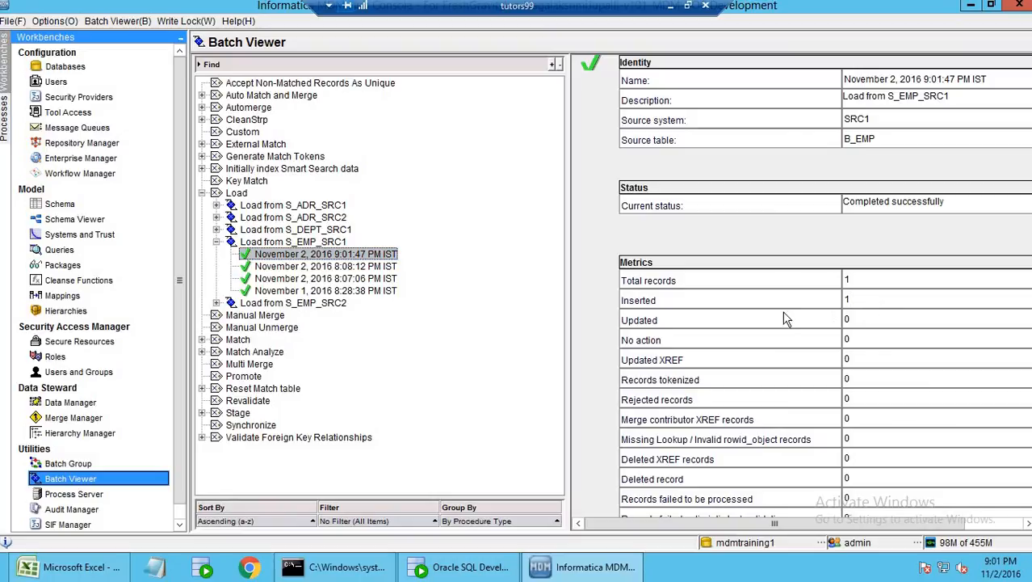
Switch to Oracle SQL Developer and examine the loaded C_B_EMP record's consolidation indicator, employee ID, name and address ID
{"action": "left_click", "coordinate": [588, 566]}
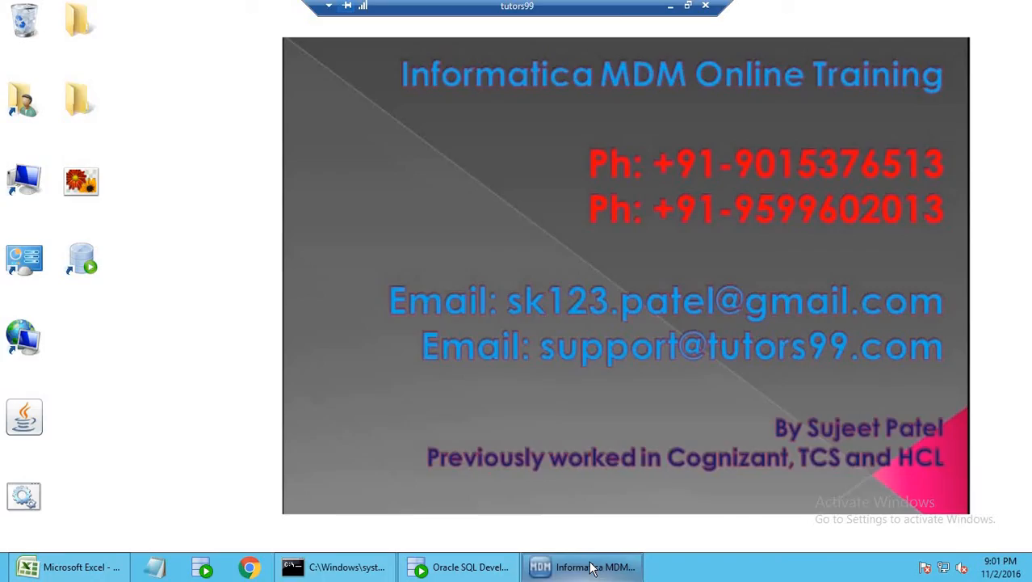
{"action": "left_click", "coordinate": [469, 567]}
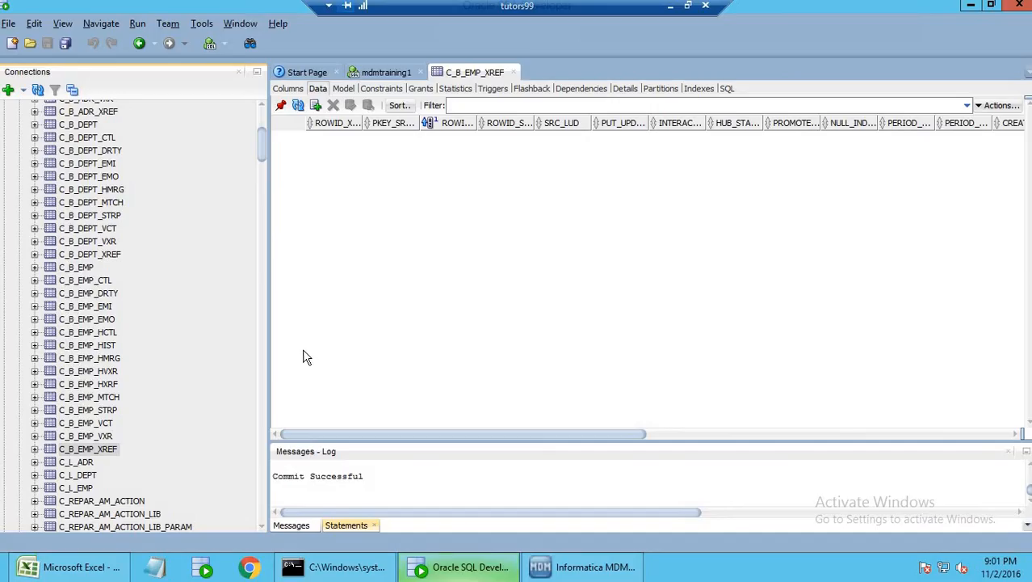
{"action": "left_click", "coordinate": [80, 269]}
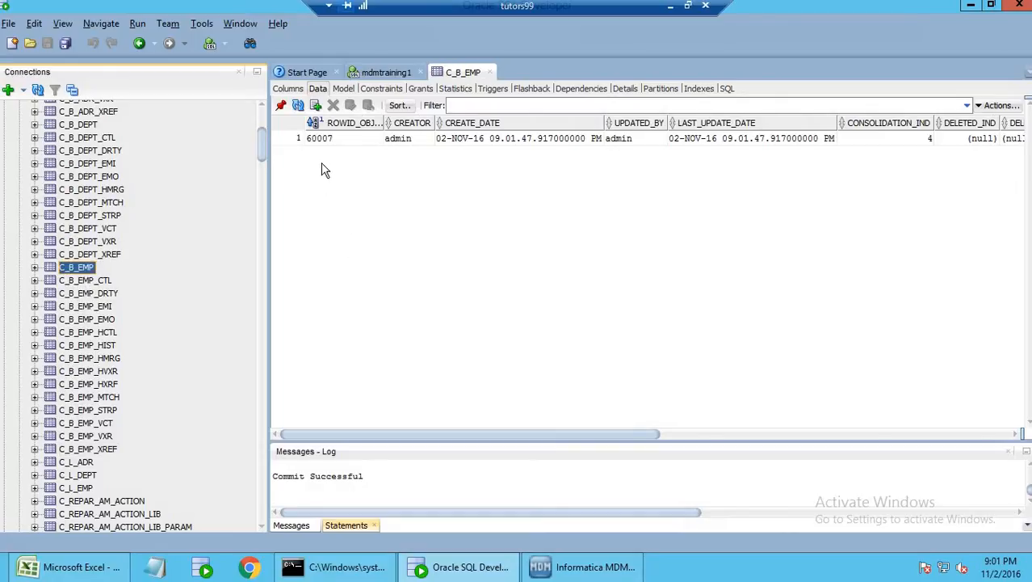
{"action": "left_click", "coordinate": [338, 139]}
{"action": "left_click_drag", "start_coordinate": [636, 436], "coordinate": [909, 439]}
{"action": "left_click", "coordinate": [401, 139]}
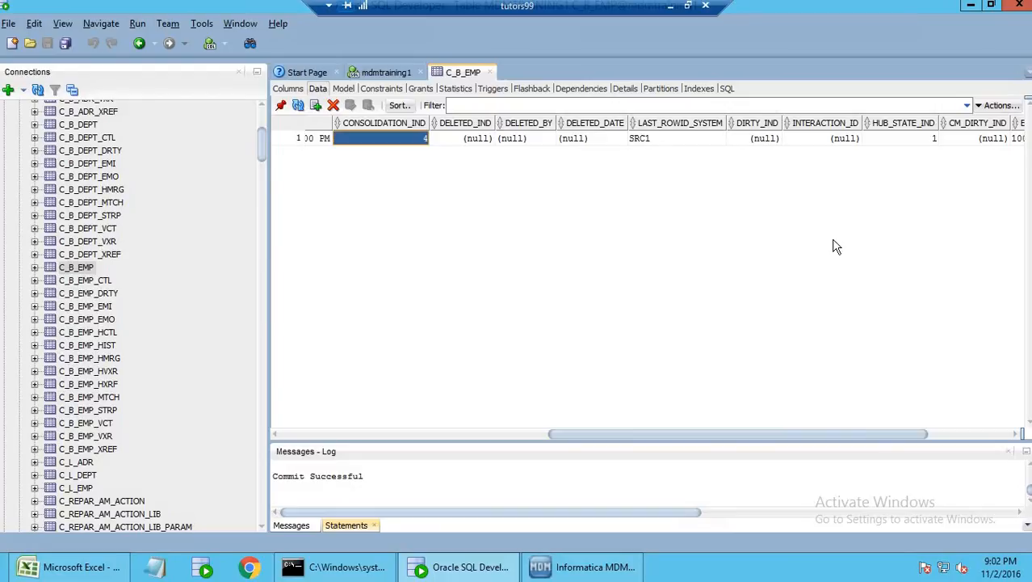
{"action": "left_click_drag", "start_coordinate": [846, 436], "coordinate": [940, 438]}
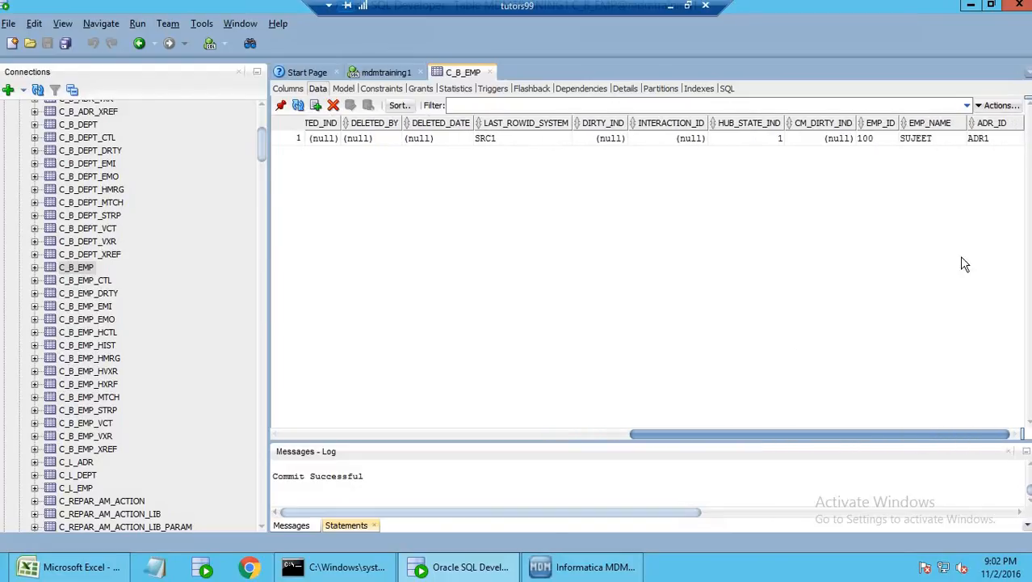
{"action": "left_click", "coordinate": [883, 139]}
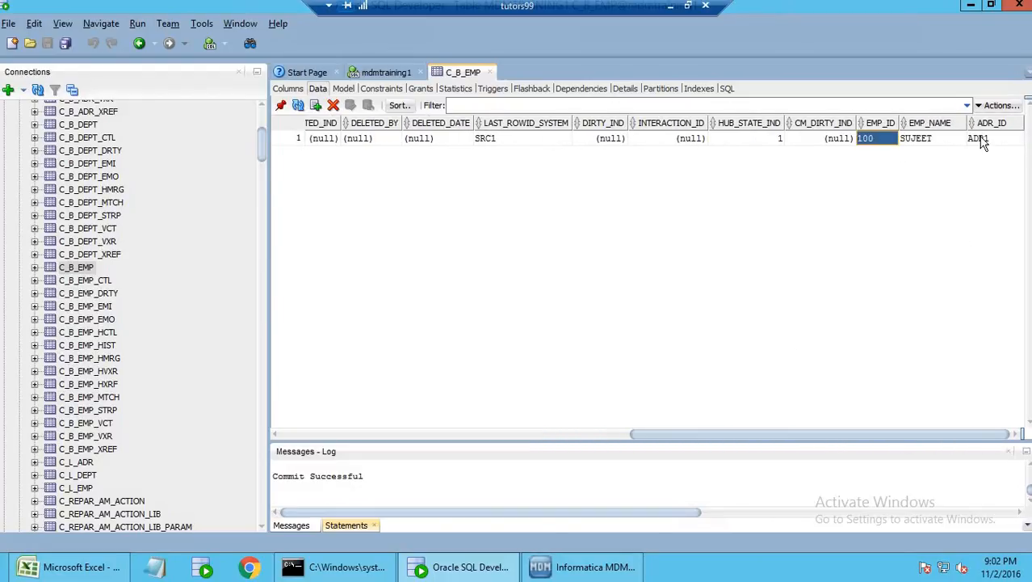
{"action": "key", "text": "Right"}
{"action": "key", "text": "Right"}
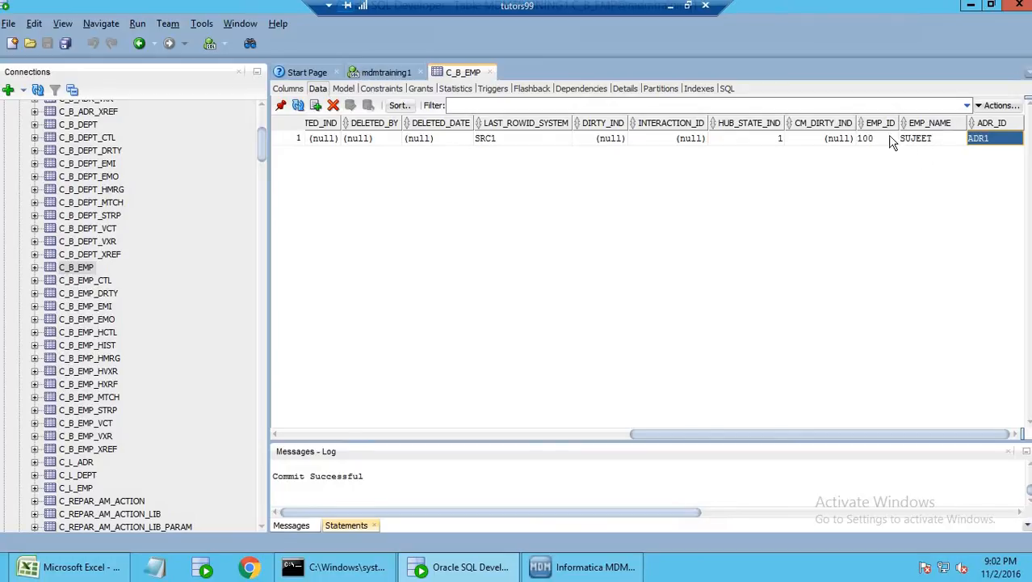
{"action": "left_click_drag", "start_coordinate": [888, 142], "coordinate": [960, 142]}
Open the C_B_EMP_XREF data and check the loaded record's source key and source system
{"action": "left_click", "coordinate": [105, 450]}
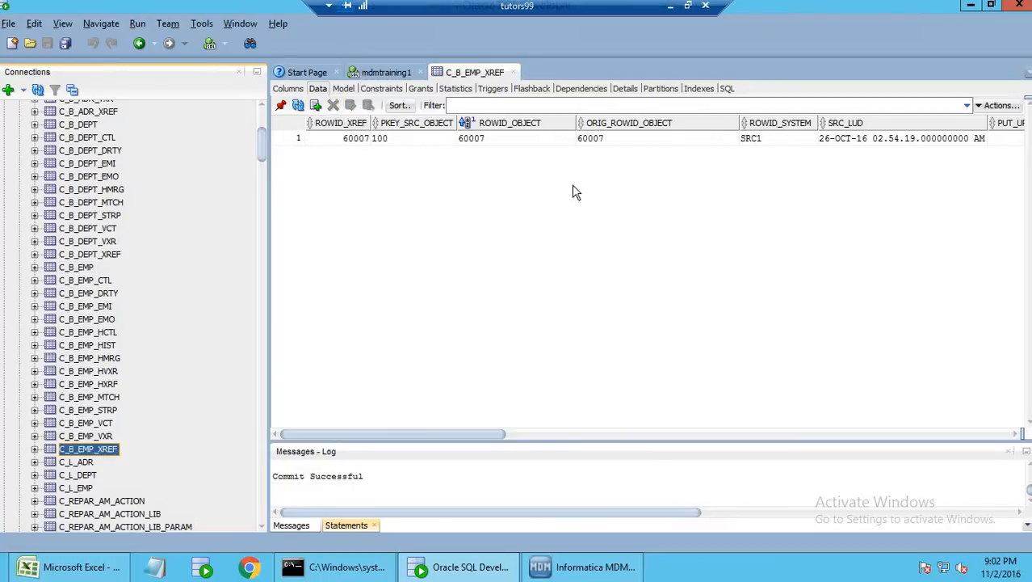
{"action": "left_click", "coordinate": [414, 142]}
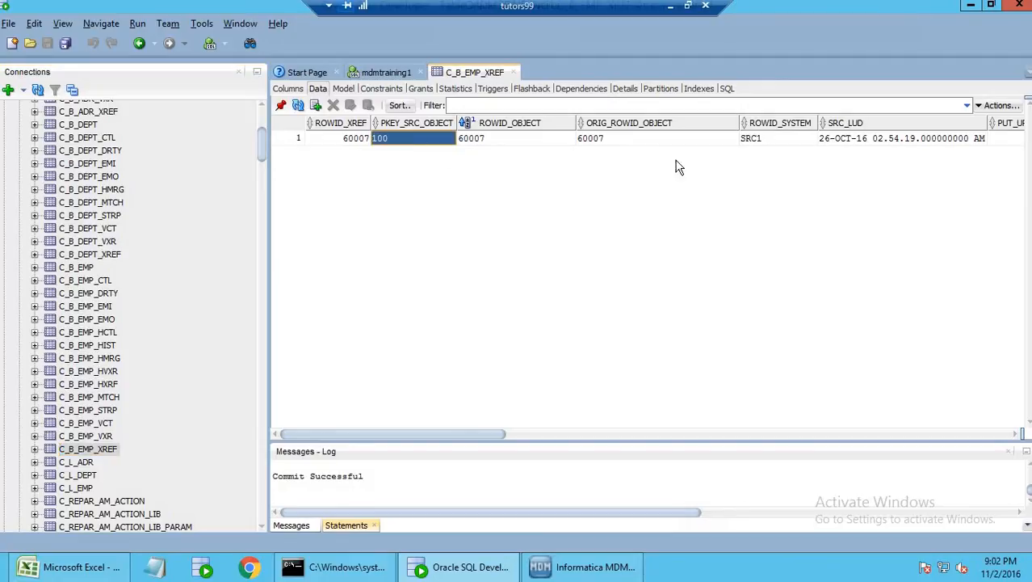
{"action": "left_click", "coordinate": [771, 142]}
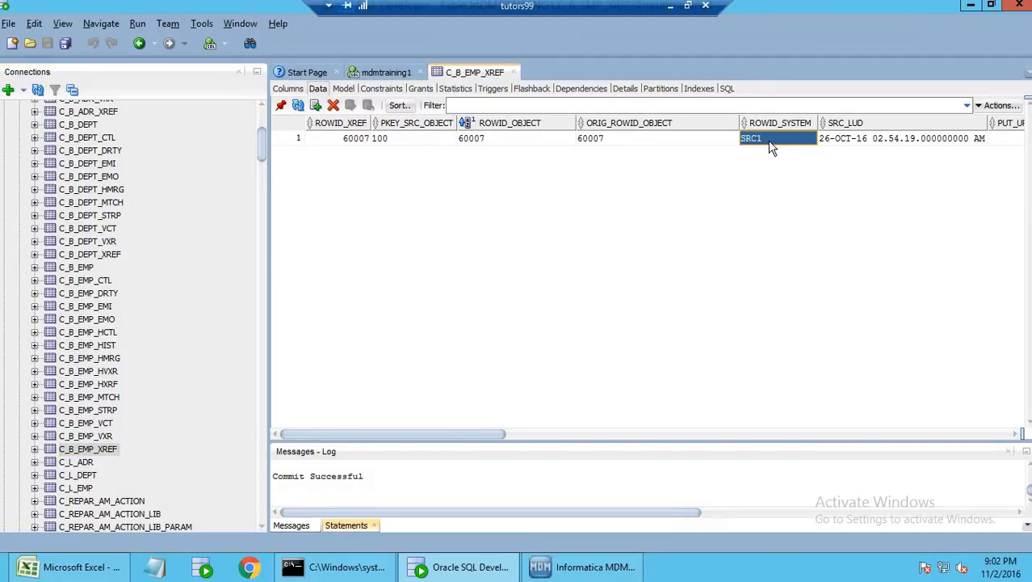
Return to the Informatica MDM console, execute the Load from S_EMP_SRC2 batch job and check the run's inserted count
{"action": "left_click", "coordinate": [544, 569]}
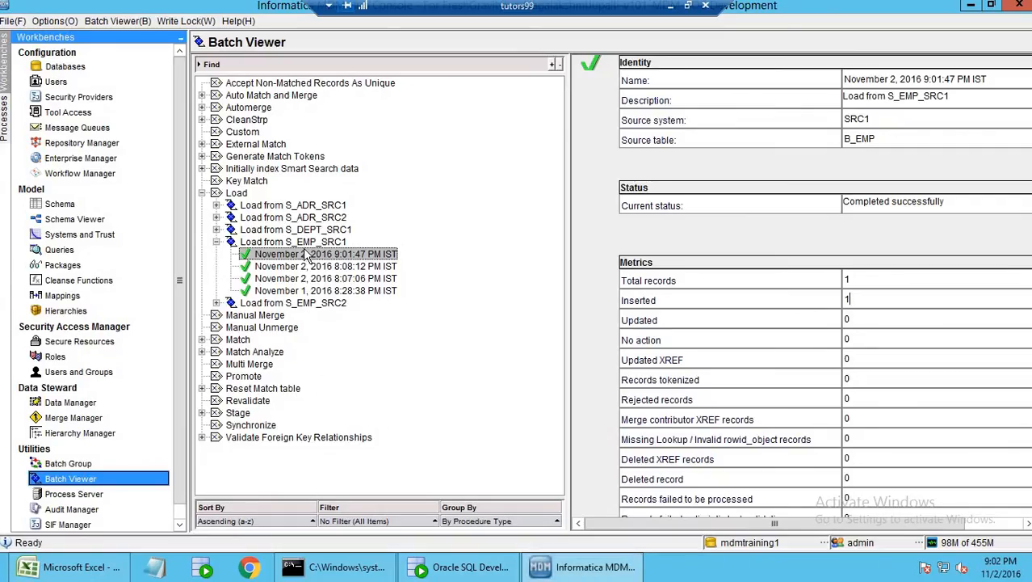
{"action": "left_click", "coordinate": [298, 305]}
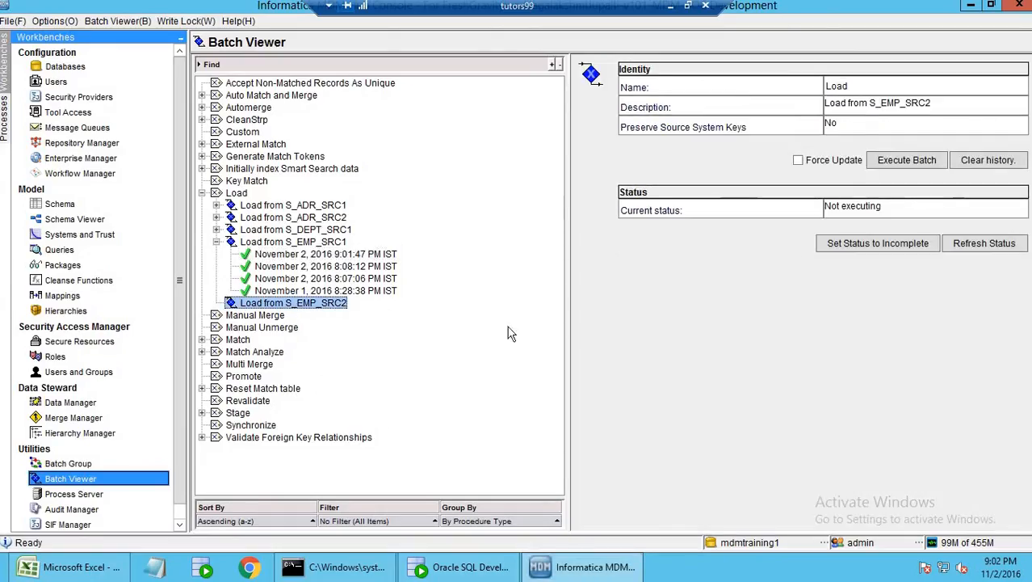
{"action": "left_click", "coordinate": [908, 160]}
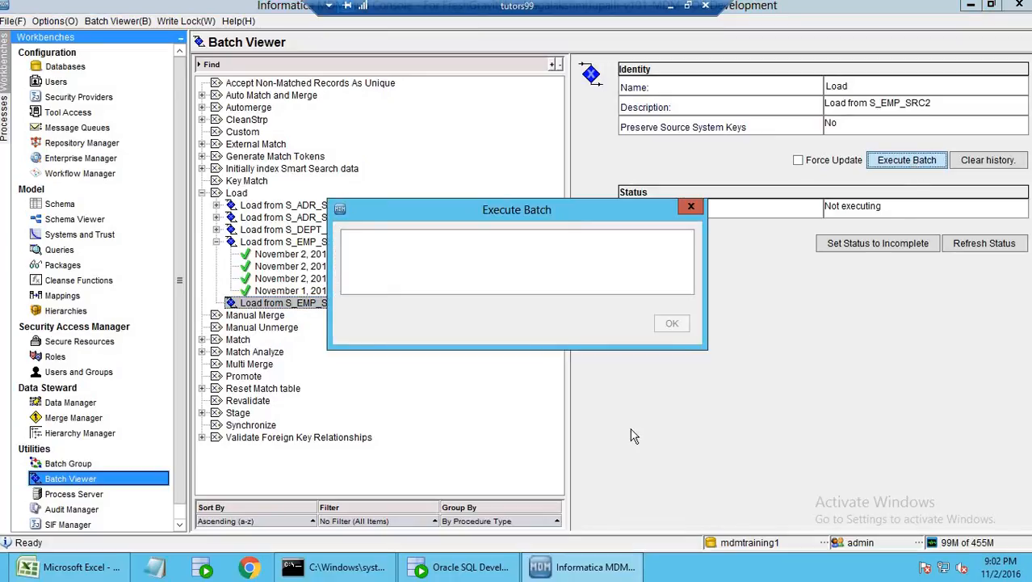
{"action": "left_click", "coordinate": [356, 316]}
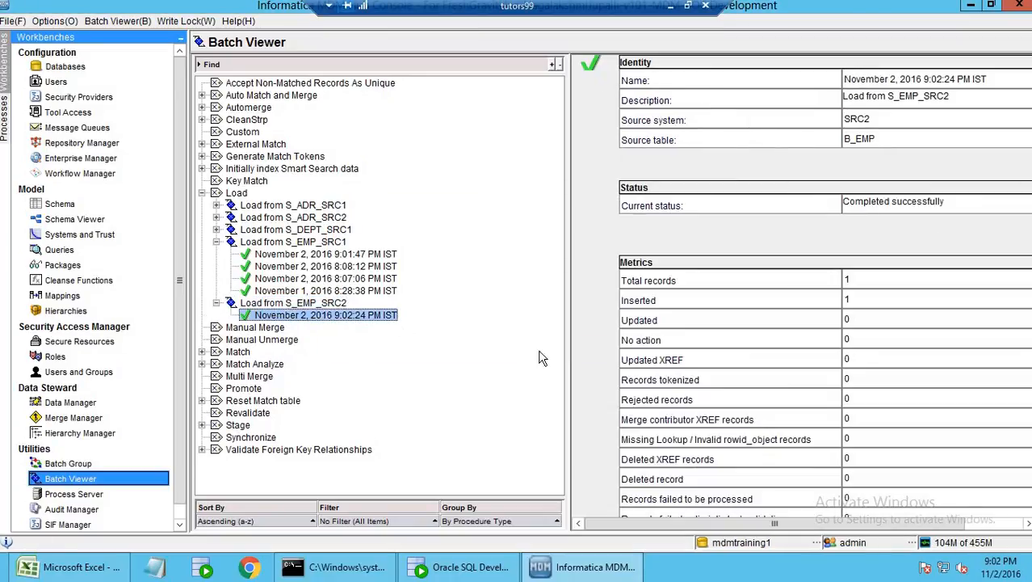
{"action": "left_click_drag", "start_coordinate": [856, 298], "coordinate": [810, 301]}
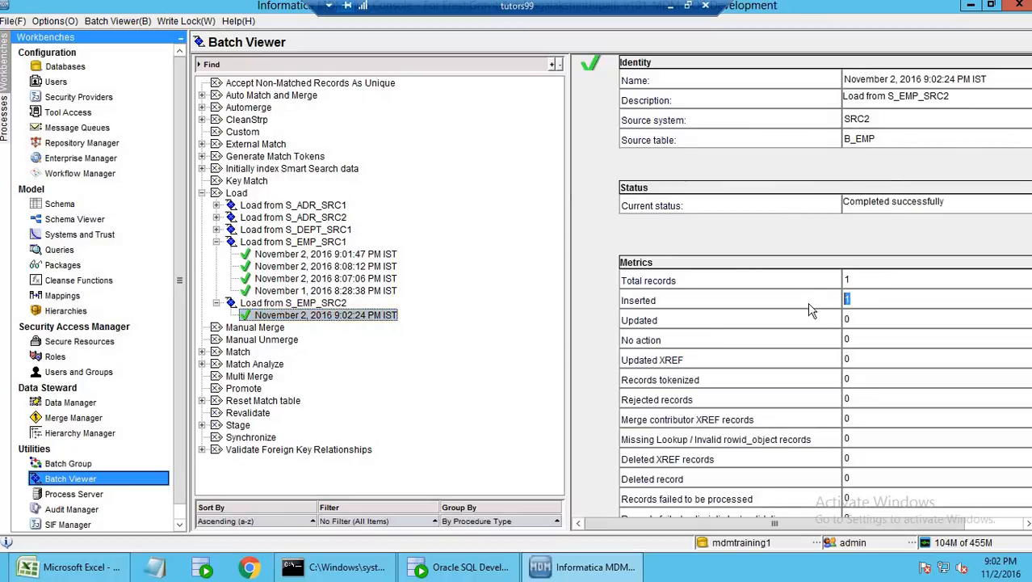
Switch to Oracle SQL Developer, refresh C_B_EMP_XREF, examine the SRC2 record's key, system, name and address values, and view the C_B_EMP rows
{"action": "left_click", "coordinate": [491, 570]}
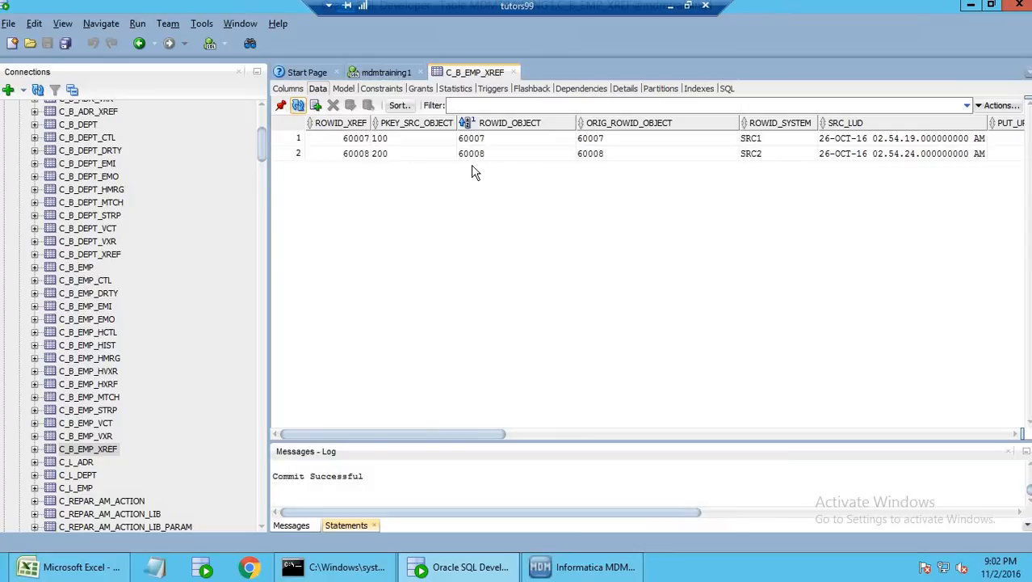
{"action": "left_click", "coordinate": [487, 158]}
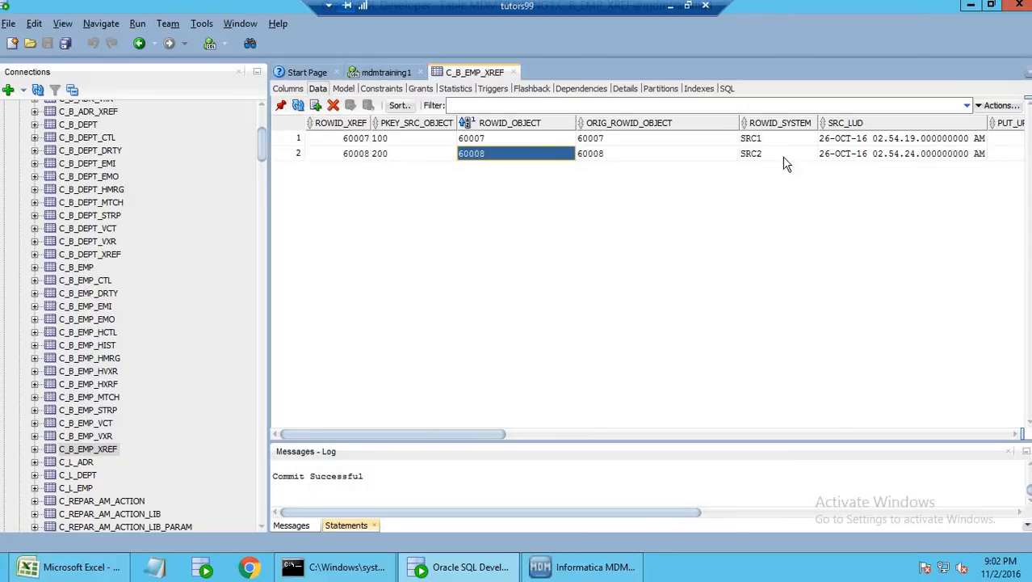
{"action": "left_click", "coordinate": [780, 157]}
{"action": "left_click_drag", "start_coordinate": [484, 434], "coordinate": [955, 291]}
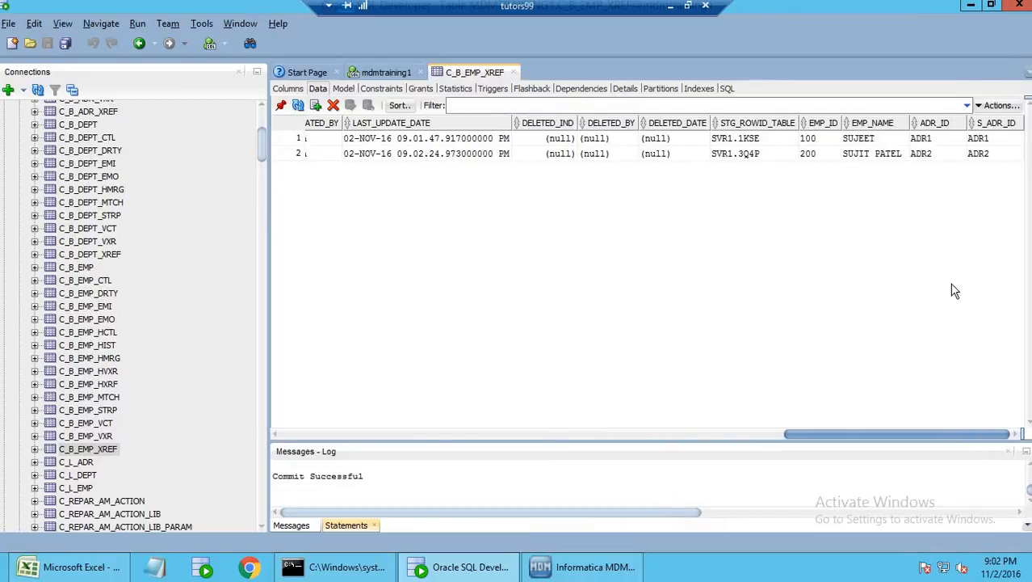
{"action": "left_click", "coordinate": [866, 156]}
{"action": "left_click", "coordinate": [939, 155]}
{"action": "left_click", "coordinate": [984, 155]}
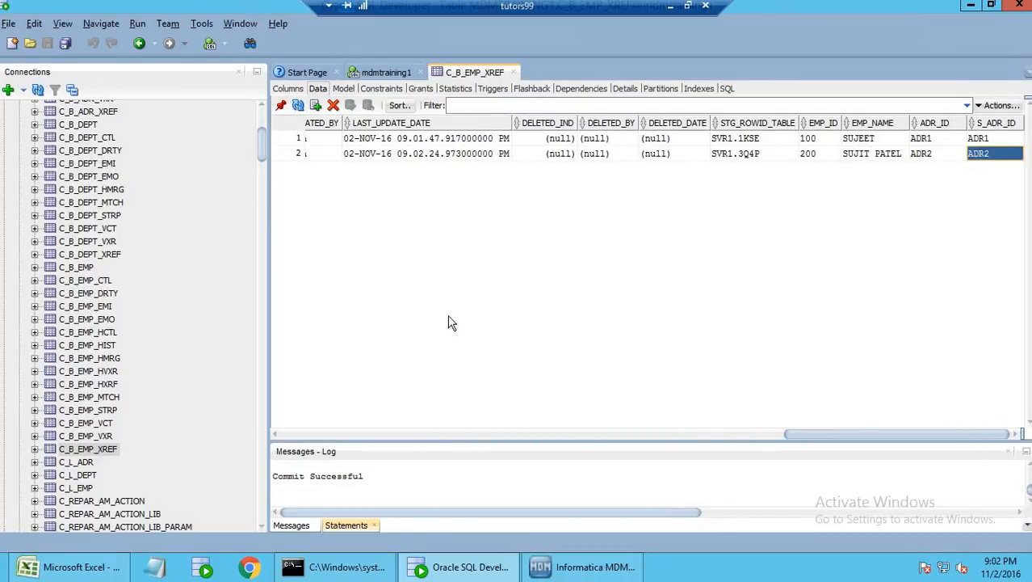
{"action": "left_click", "coordinate": [81, 269]}
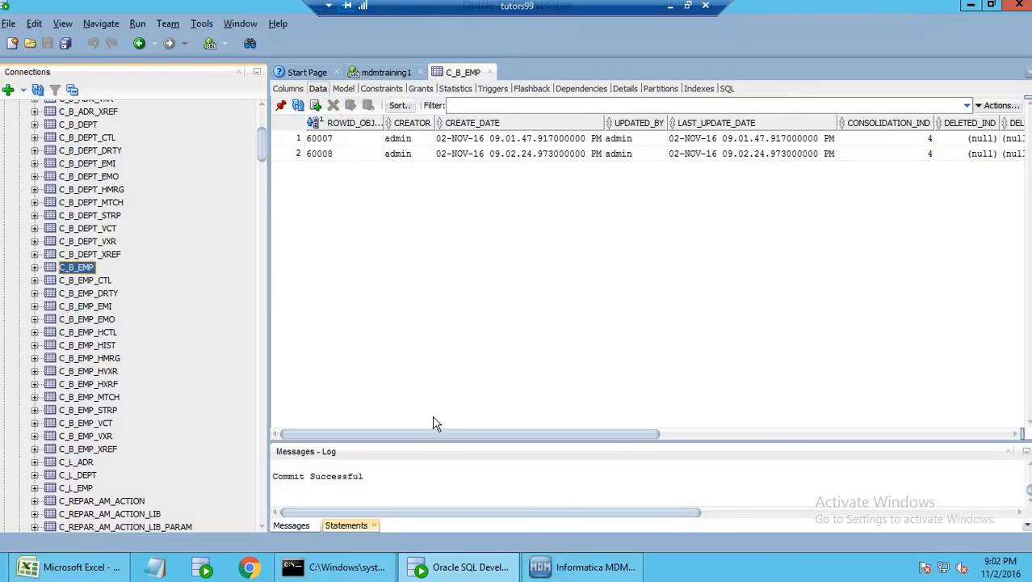
Switch to the Informatica MDM console and open the B_EMP records in Data Manager with put package PKG_EMP_PUT, completing the search wizard
{"action": "left_click", "coordinate": [560, 567]}
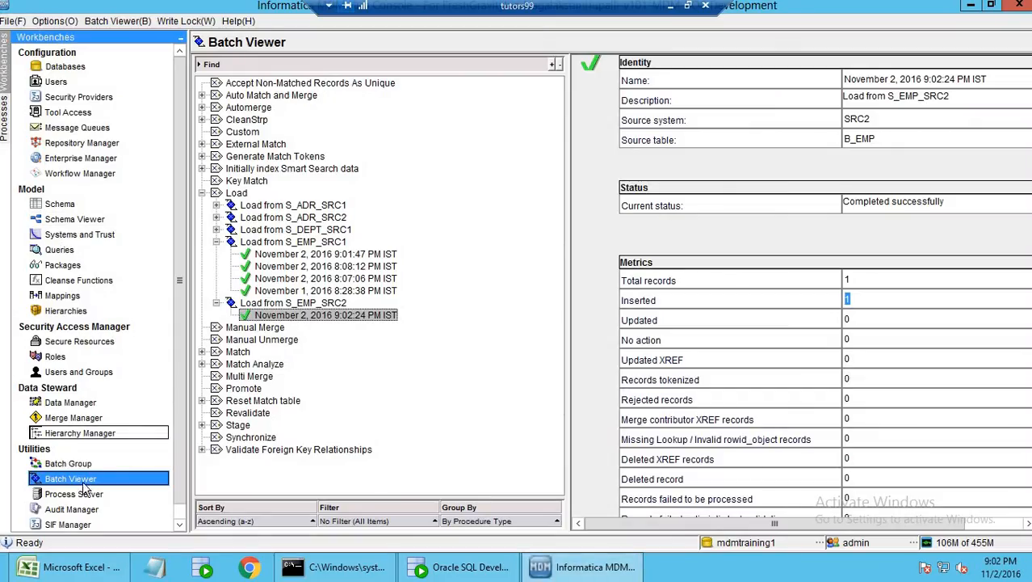
{"action": "left_click", "coordinate": [85, 403]}
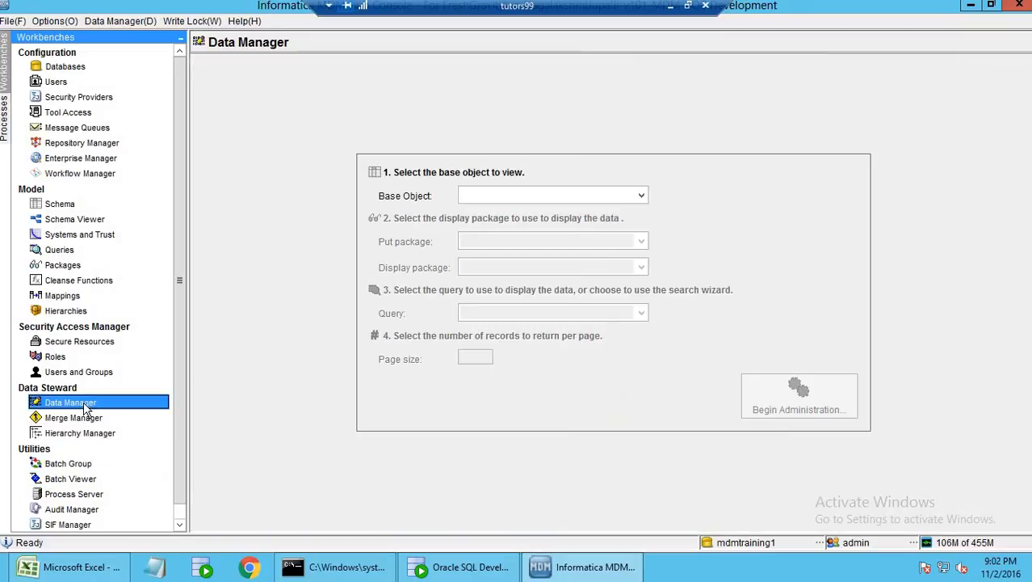
{"action": "left_click", "coordinate": [641, 196]}
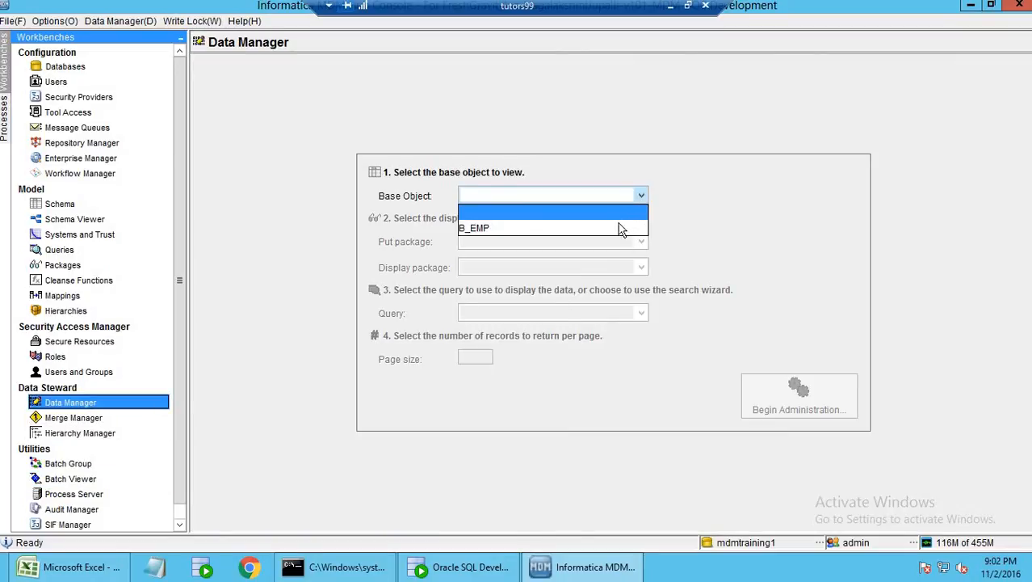
{"action": "left_click", "coordinate": [620, 233]}
{"action": "left_click", "coordinate": [641, 242]}
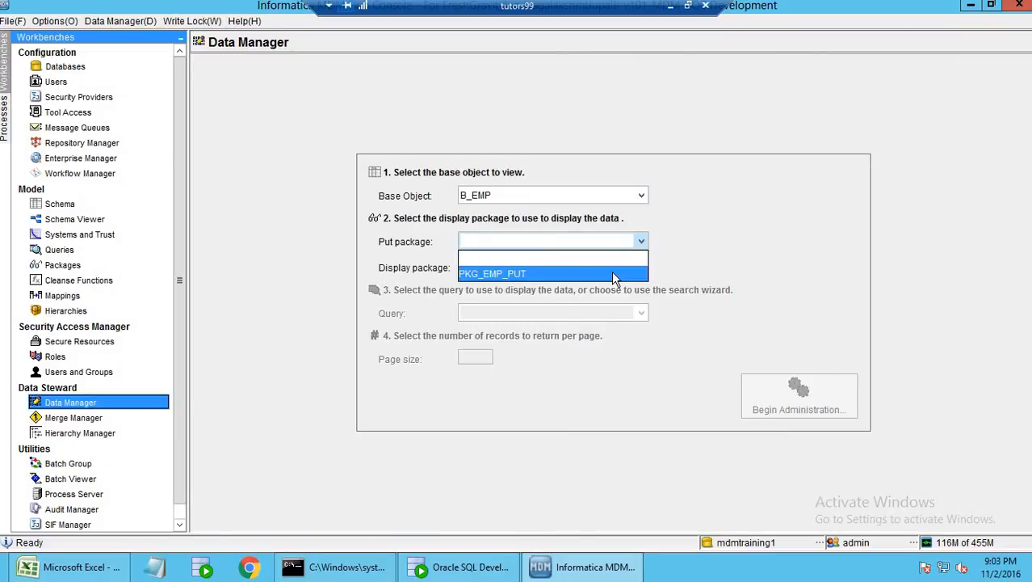
{"action": "left_click", "coordinate": [613, 273]}
{"action": "left_click", "coordinate": [773, 399]}
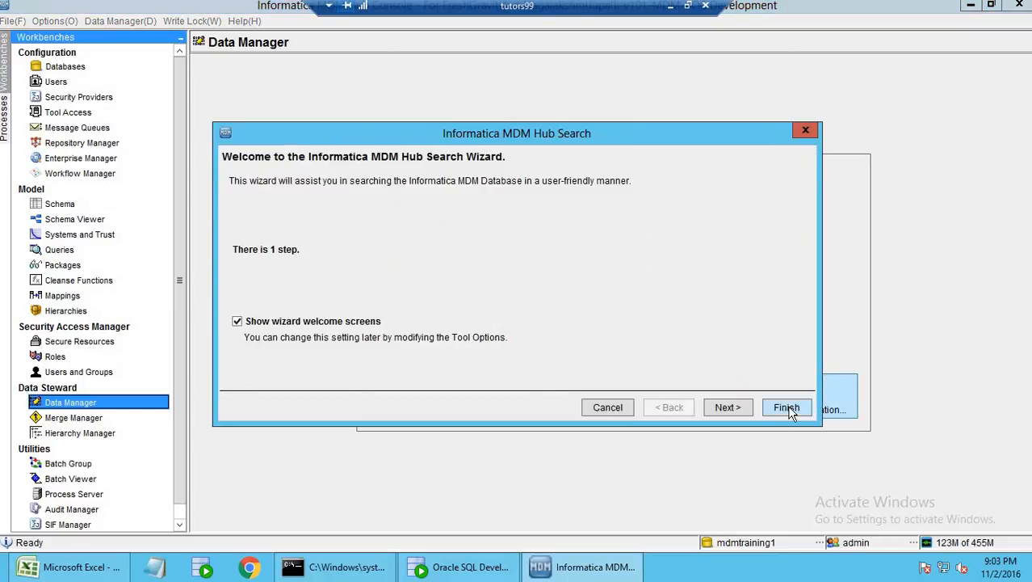
{"action": "left_click", "coordinate": [787, 408]}
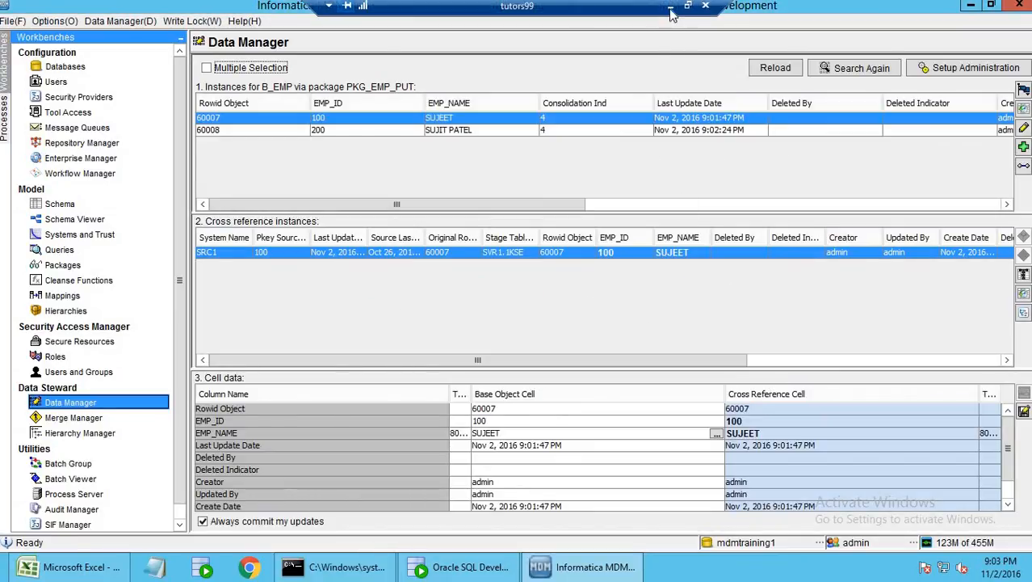
{"action": "left_click", "coordinate": [670, 15]}
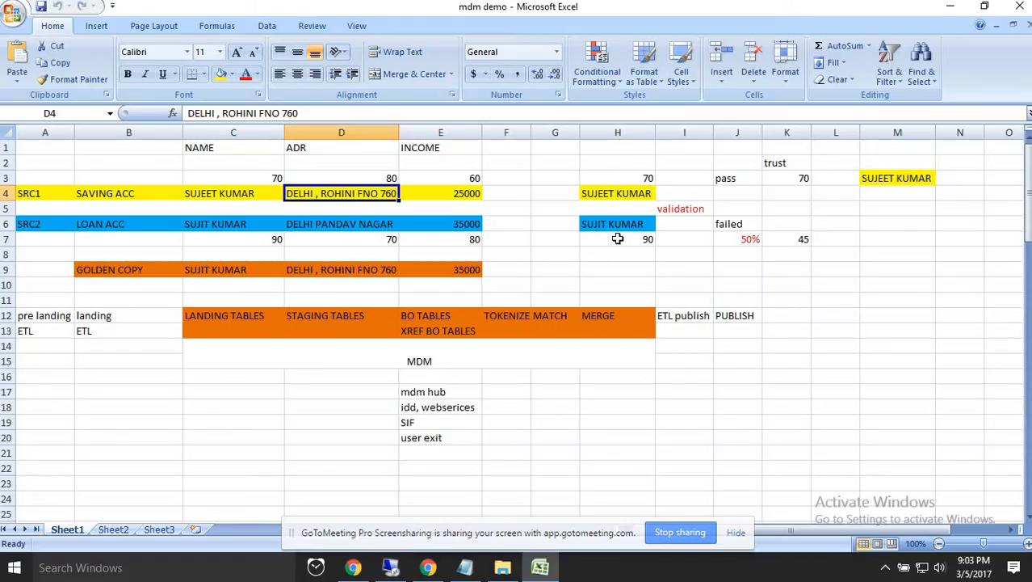
{"action": "left_click", "coordinate": [390, 567]}
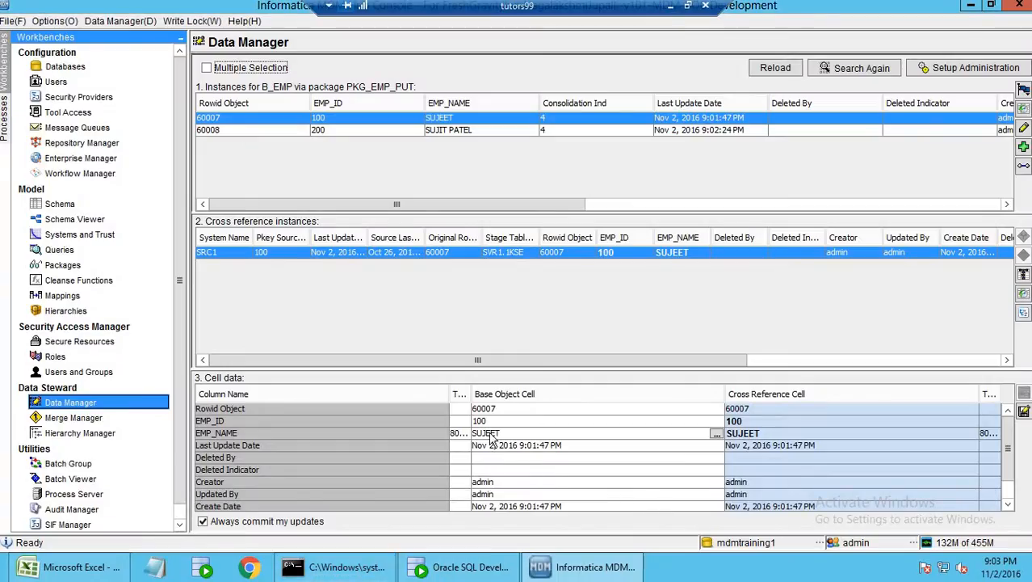
Widen the cell data's Trust column and compare the EMP_NAME trust scores of the SRC1 and SRC2 employee records
{"action": "left_click_drag", "start_coordinate": [472, 393], "coordinate": [515, 394]}
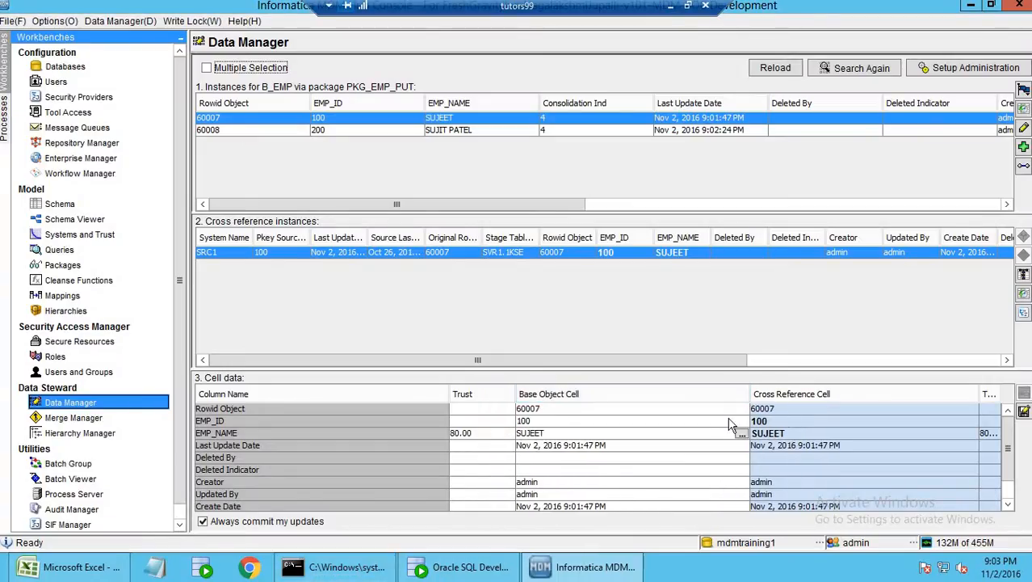
{"action": "left_click", "coordinate": [426, 433]}
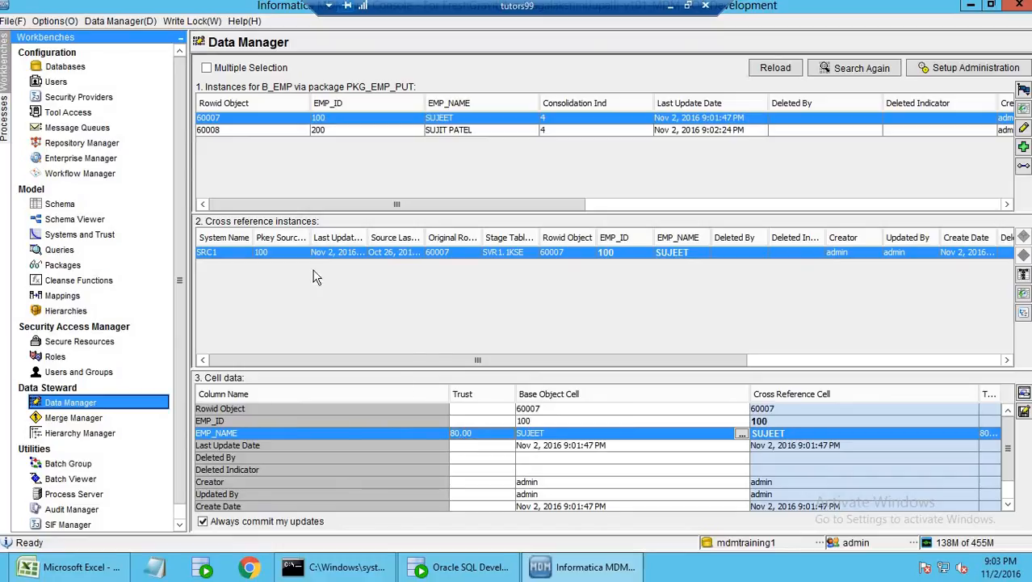
{"action": "left_click", "coordinate": [225, 131]}
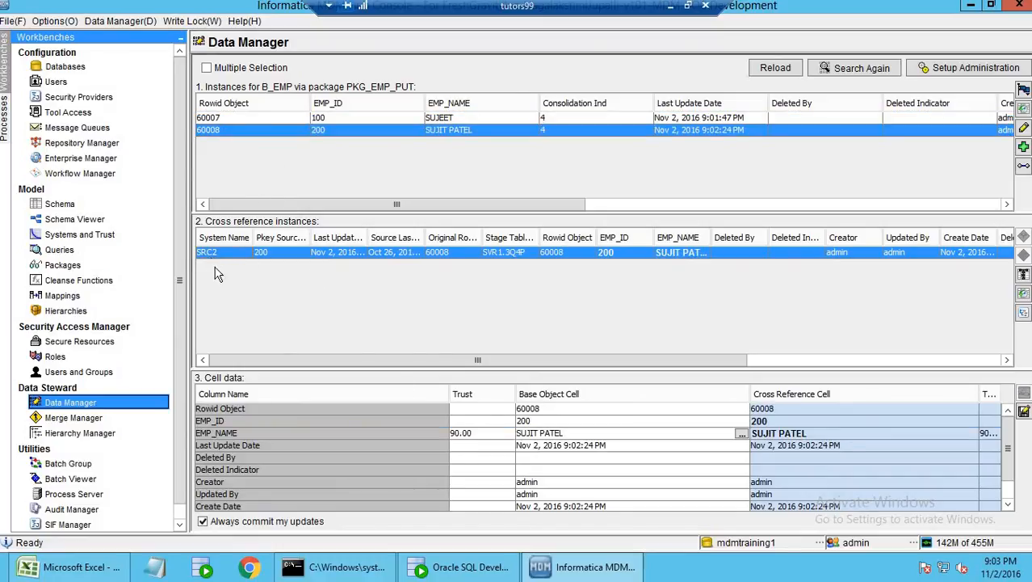
{"action": "left_click", "coordinate": [453, 435]}
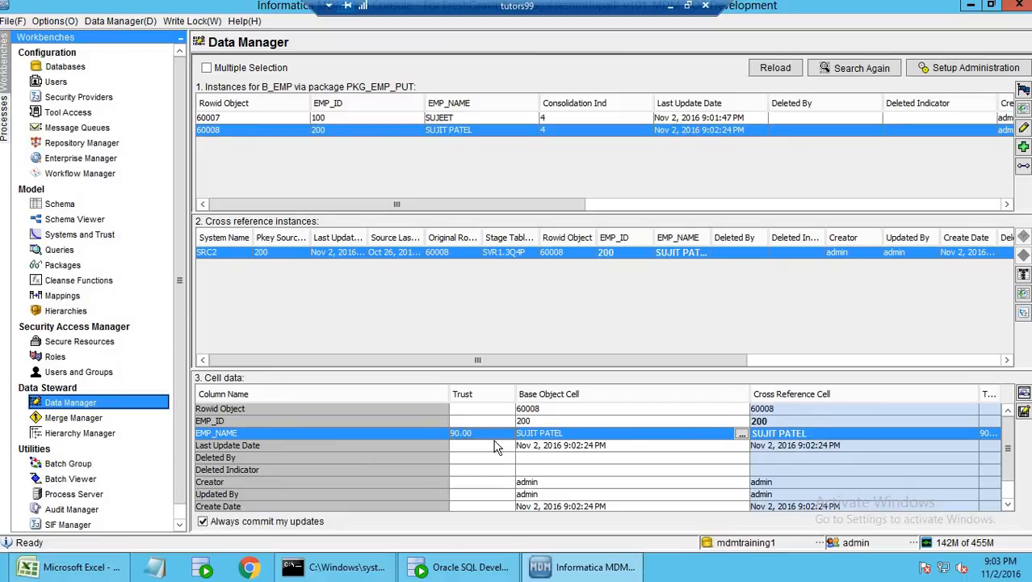
Review the EMP_NAME trust settings and decay graph in Systems and Trust, and return to Data Manager
{"action": "left_click", "coordinate": [84, 235]}
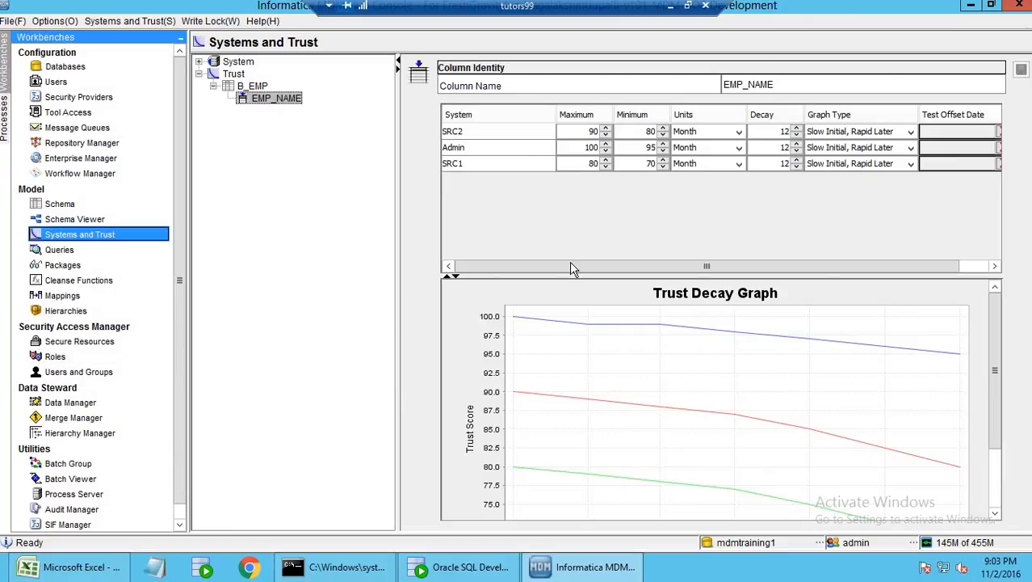
{"action": "left_click_drag", "start_coordinate": [580, 269], "coordinate": [544, 269]}
{"action": "left_click", "coordinate": [93, 406]}
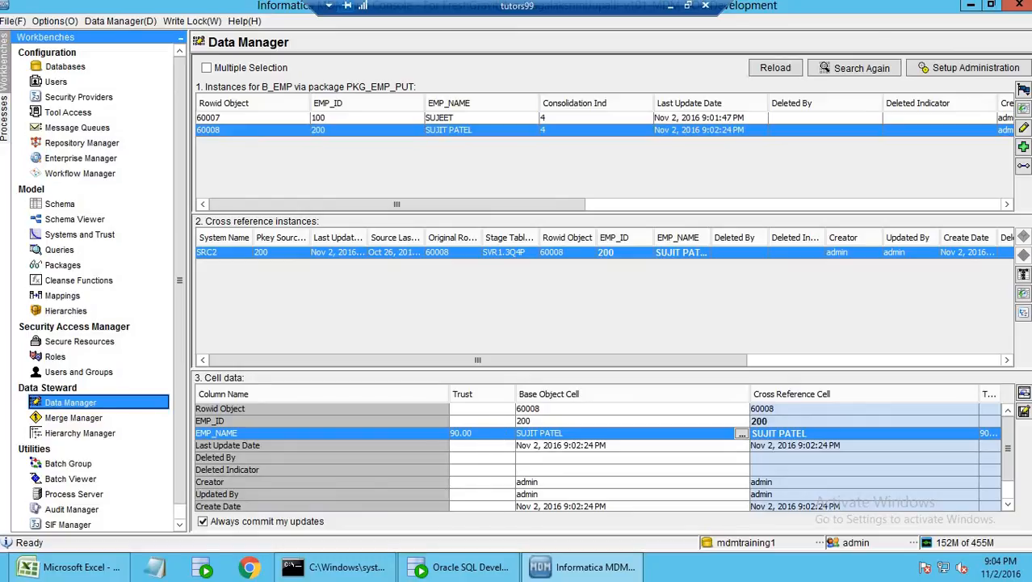
Execute the Generate match tokens for B_EMP batch job in Batch Viewer and check the new run's tokenized record count
{"action": "left_click", "coordinate": [577, 567]}
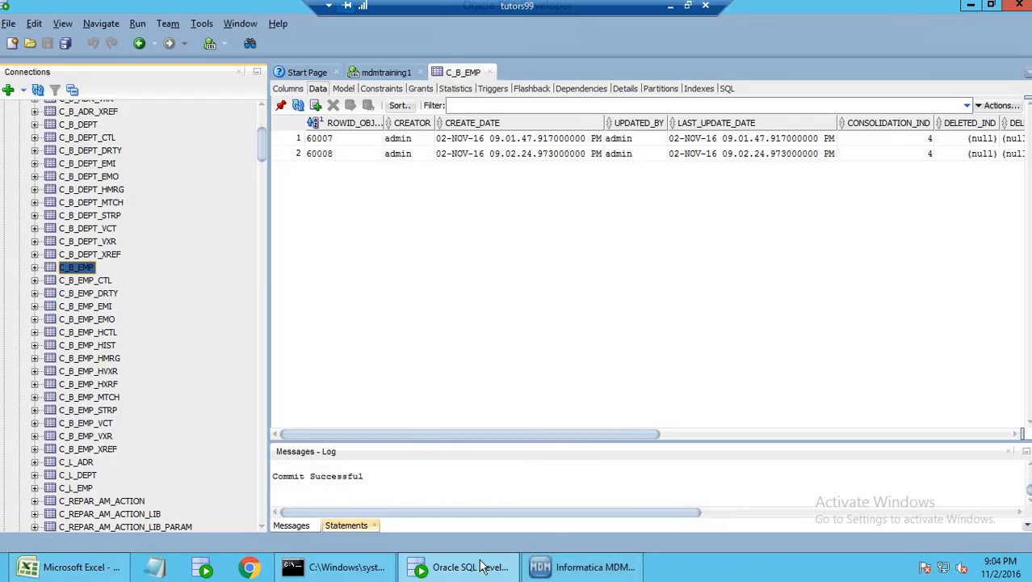
{"action": "left_click", "coordinate": [575, 569]}
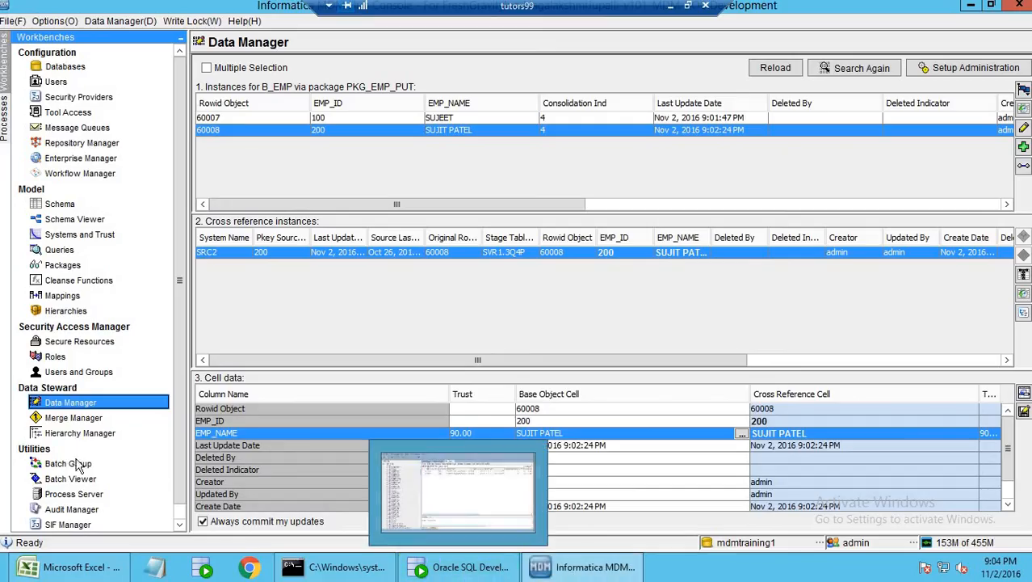
{"action": "left_click", "coordinate": [81, 483]}
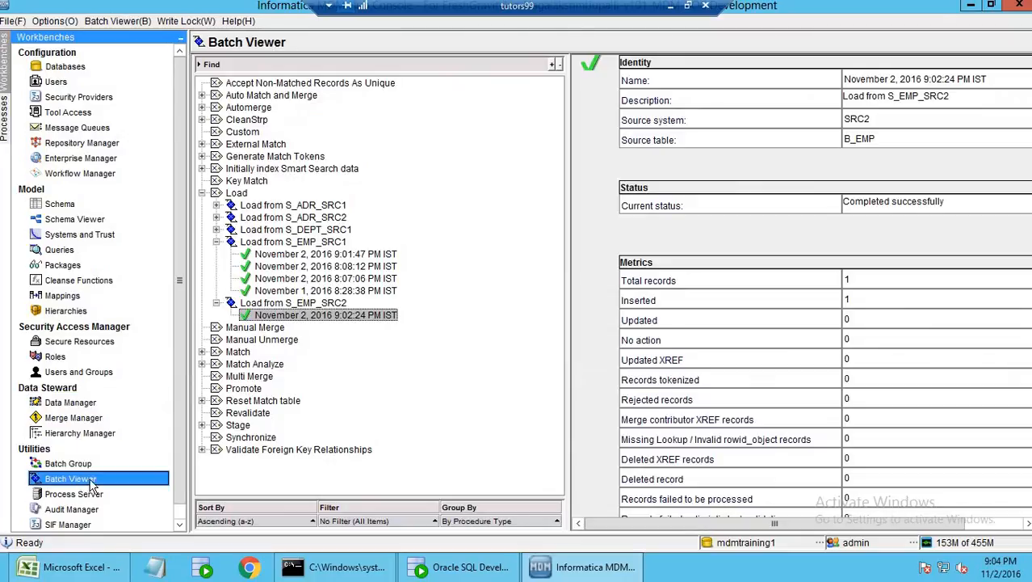
{"action": "double_click", "coordinate": [255, 158]}
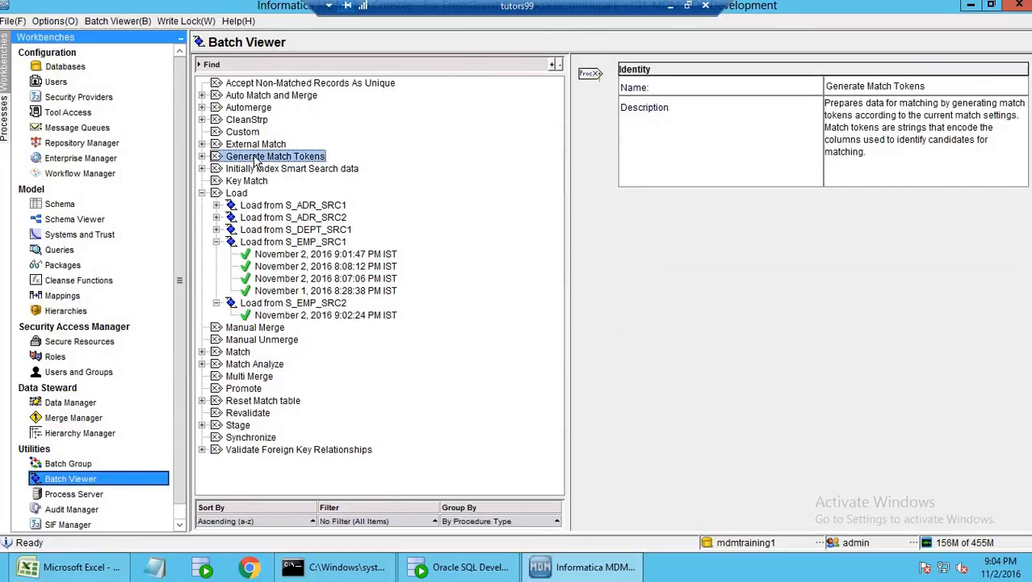
{"action": "double_click", "coordinate": [321, 193]}
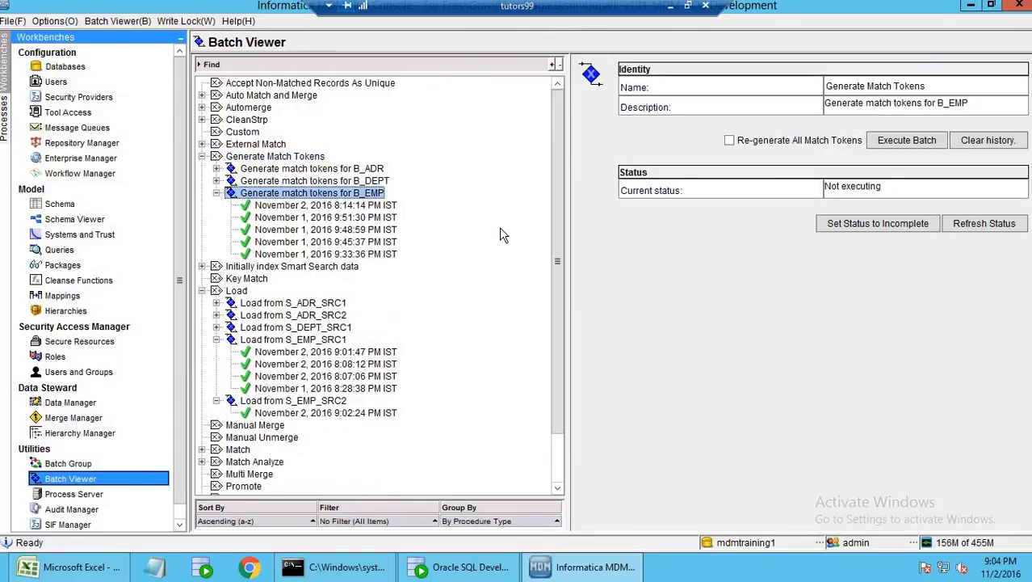
{"action": "left_click", "coordinate": [905, 142]}
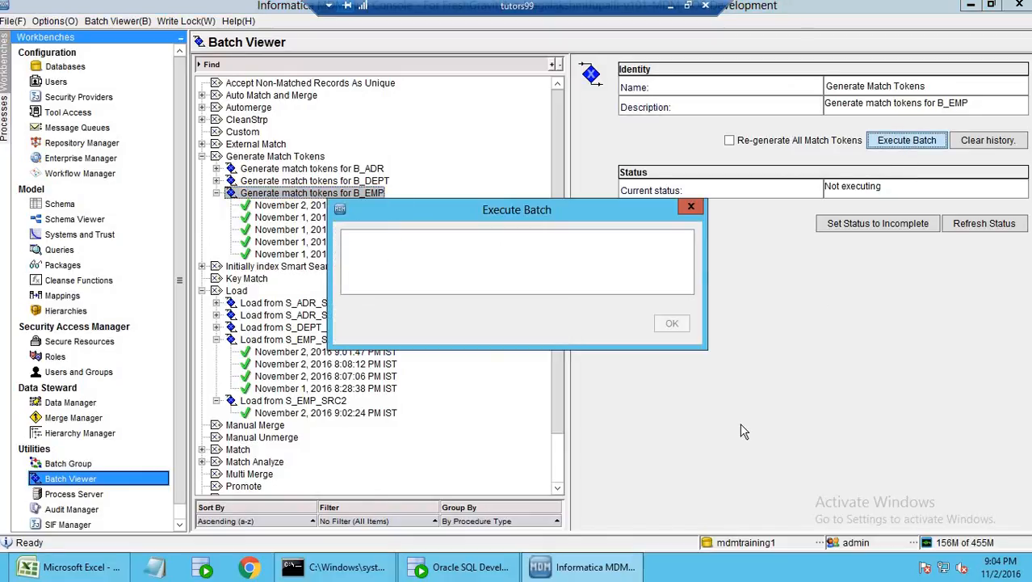
{"action": "left_click", "coordinate": [343, 206]}
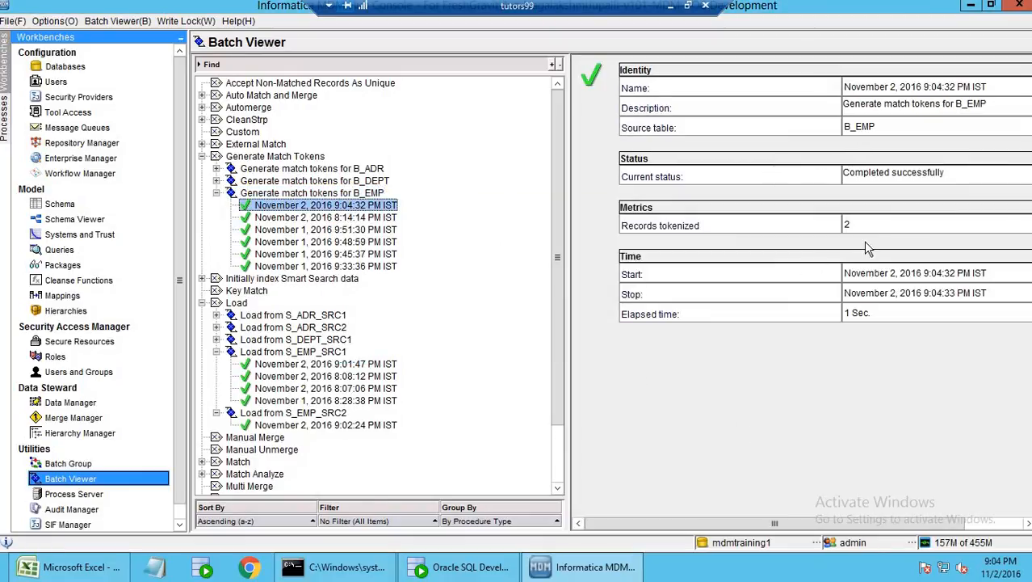
Switch to Oracle SQL Developer and examine the C_B_EMP_STRP rows, comparing the SSA_KEY, row ID and SSA_DATA values of both employees
{"action": "left_click", "coordinate": [476, 568]}
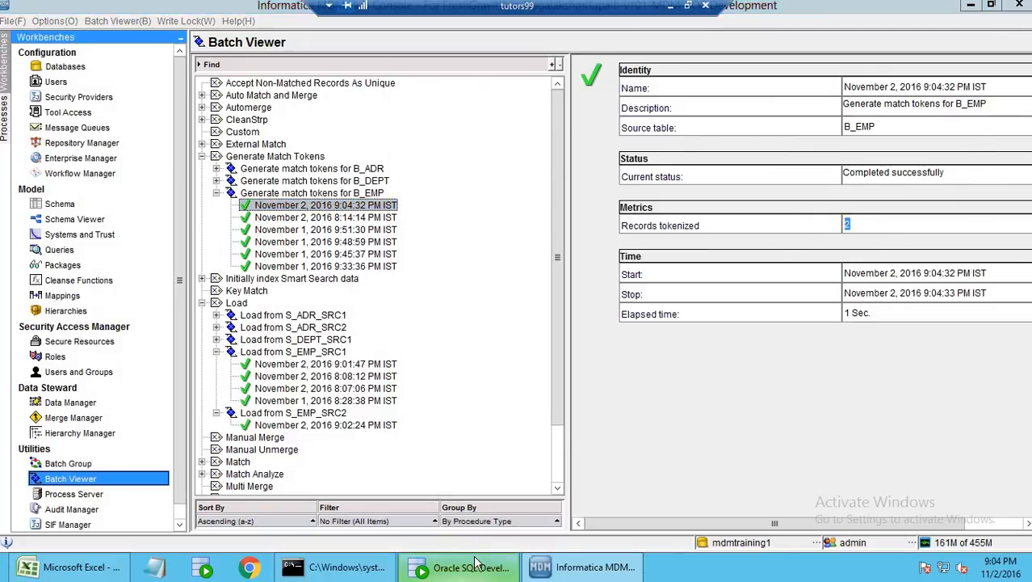
{"action": "left_click", "coordinate": [102, 411]}
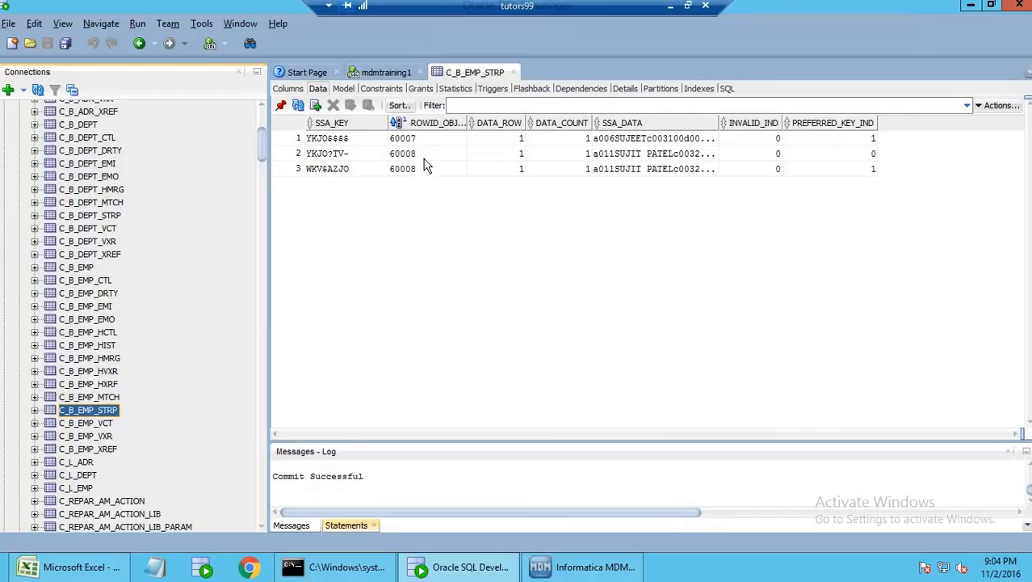
{"action": "left_click_drag", "start_coordinate": [423, 159], "coordinate": [425, 172]}
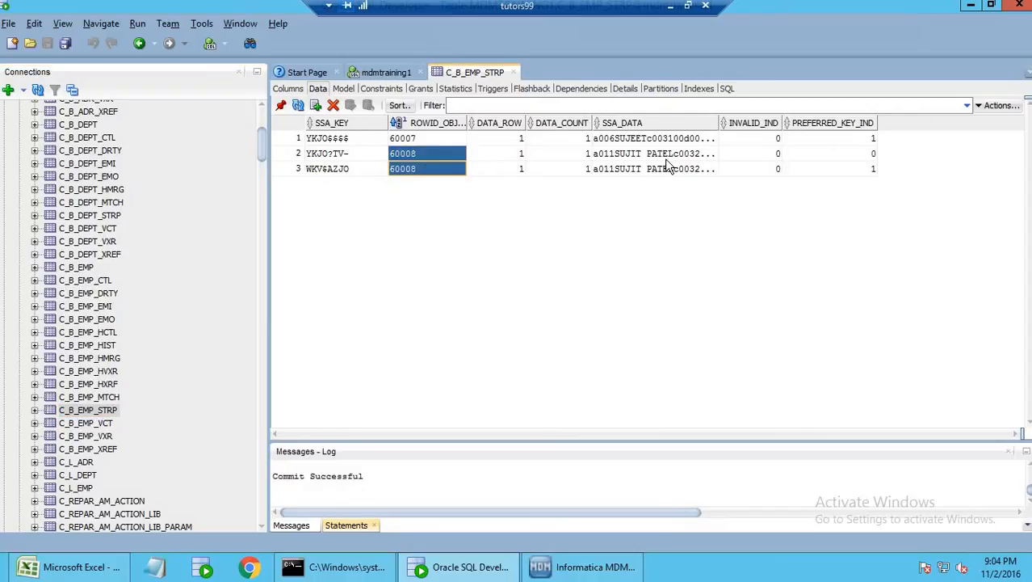
{"action": "left_click_drag", "start_coordinate": [675, 158], "coordinate": [675, 173]}
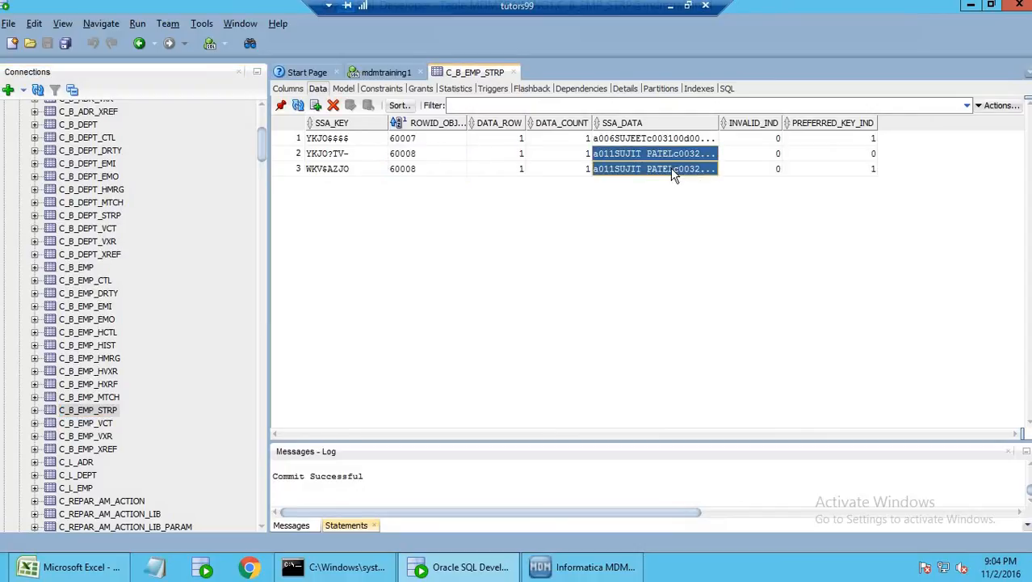
{"action": "left_click", "coordinate": [346, 155]}
{"action": "left_click_drag", "start_coordinate": [347, 171], "coordinate": [356, 169]}
{"action": "left_click", "coordinate": [408, 143]}
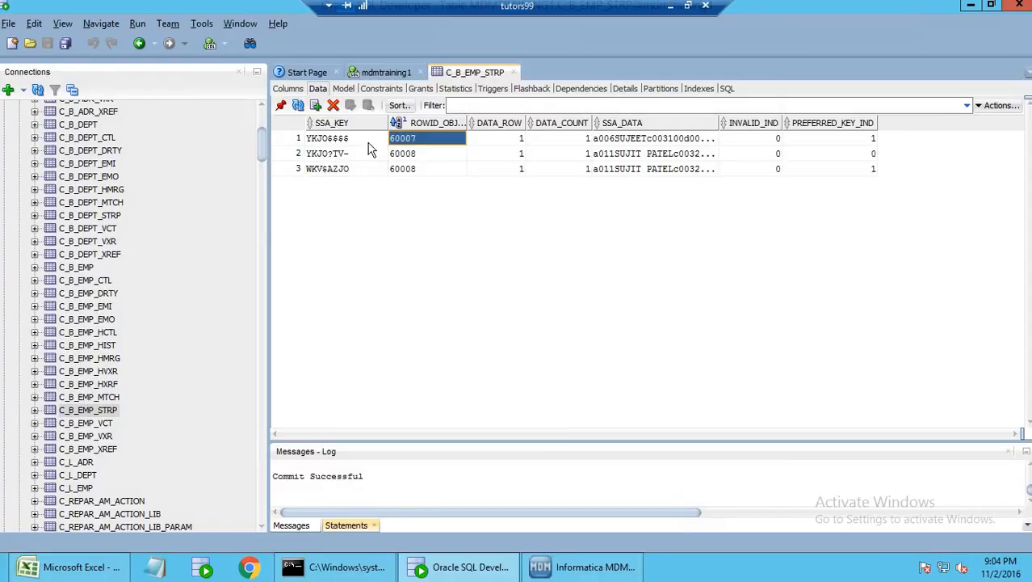
{"action": "left_click", "coordinate": [352, 143]}
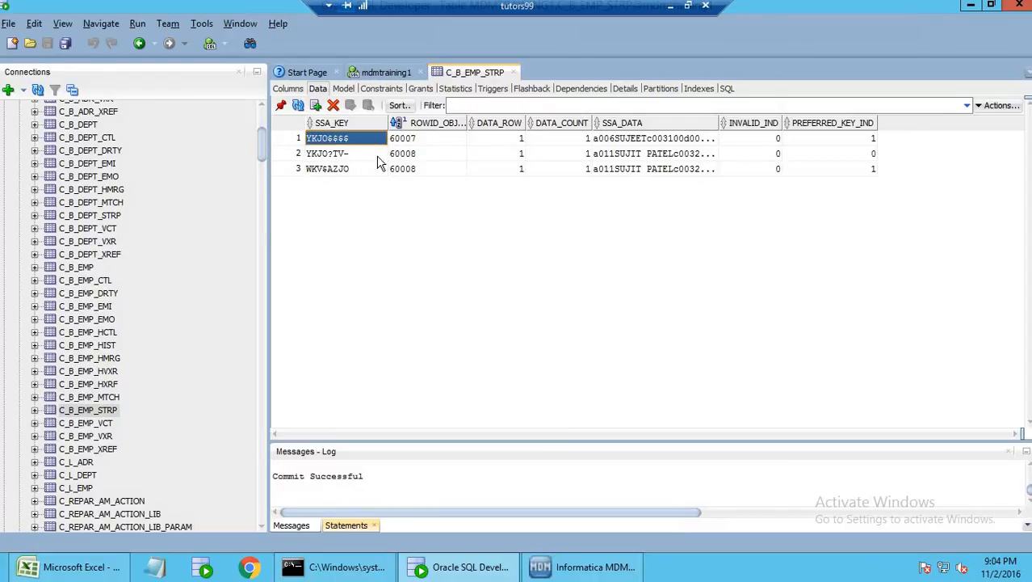
{"action": "left_click_drag", "start_coordinate": [340, 153], "coordinate": [357, 184]}
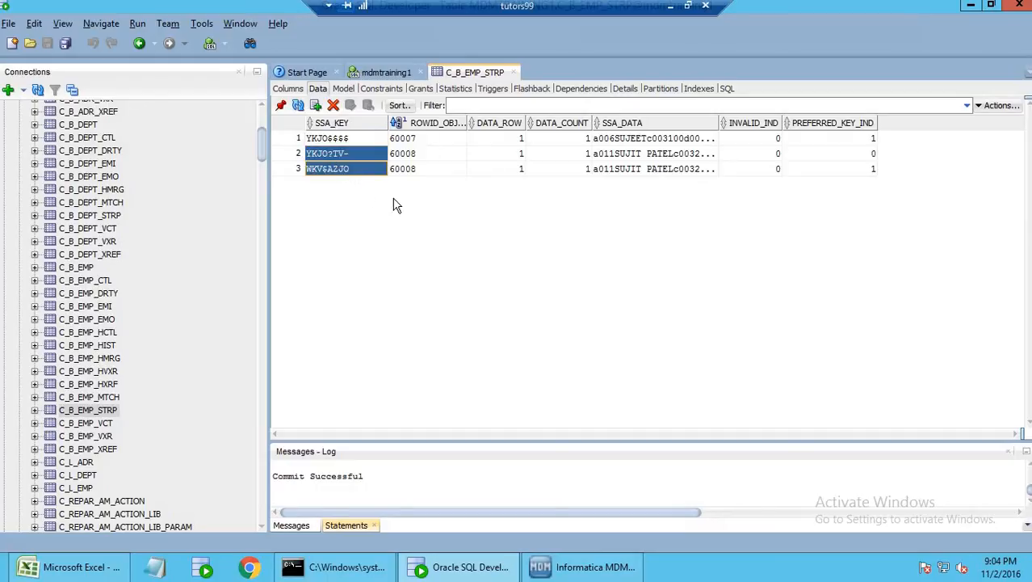
View the data of the C_B_EMP_MTCH table in Oracle SQL Developer
{"action": "left_click", "coordinate": [579, 568]}
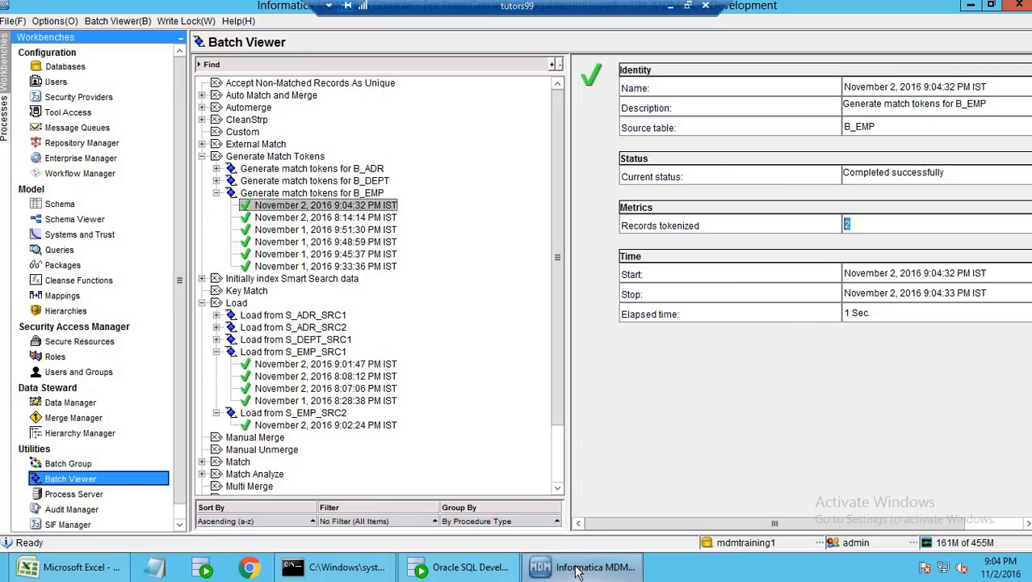
{"action": "left_click", "coordinate": [579, 568]}
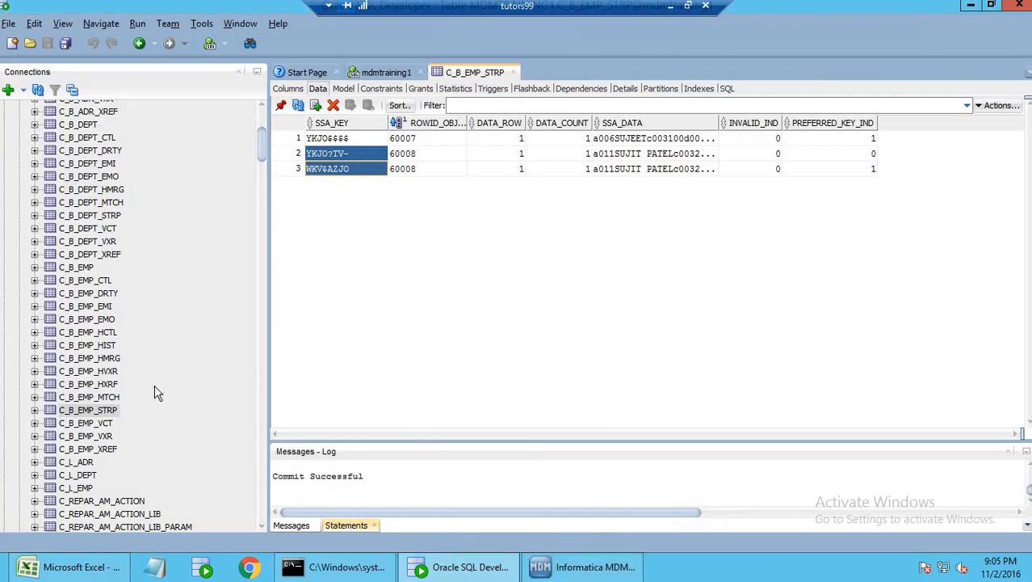
{"action": "left_click", "coordinate": [109, 397]}
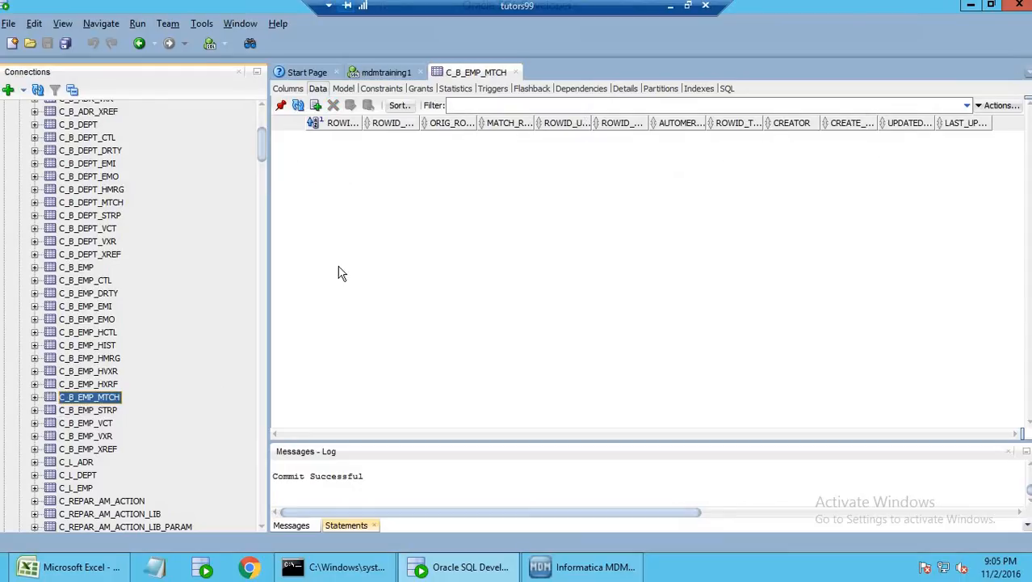
Return to the Informatica MDM console and open the match rule sets in the Match/Merge Setup of the B_EMP base object
{"action": "mouse_move", "coordinate": [563, 570]}
{"action": "left_click", "coordinate": [559, 572]}
{"action": "left_click", "coordinate": [81, 219]}
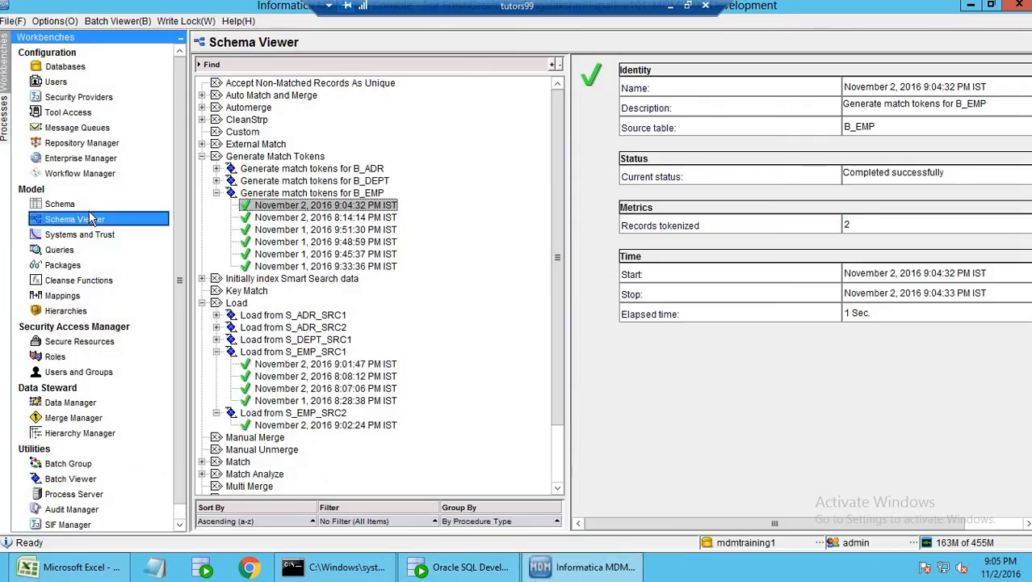
{"action": "left_click", "coordinate": [82, 203]}
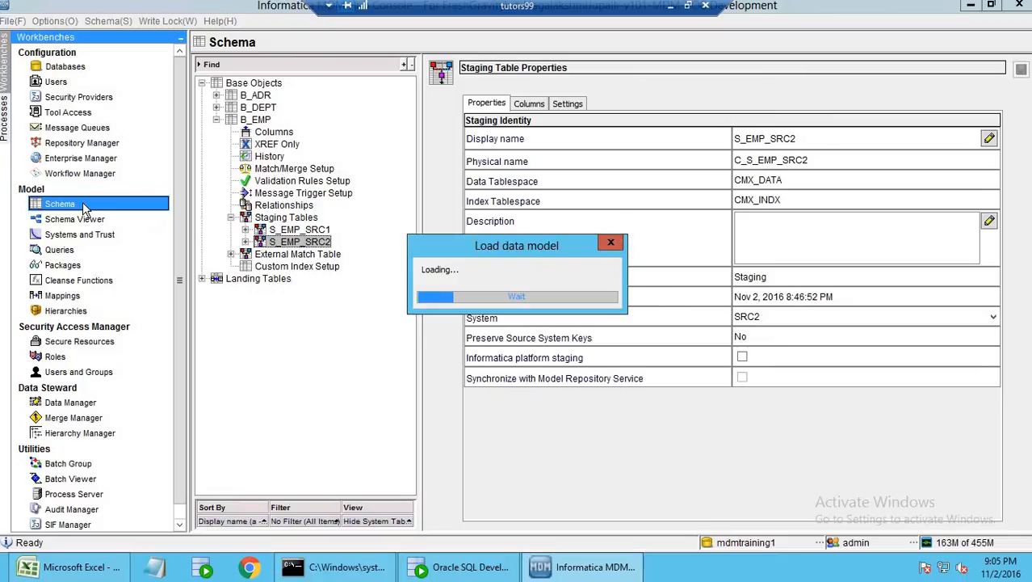
{"action": "left_click", "coordinate": [272, 169]}
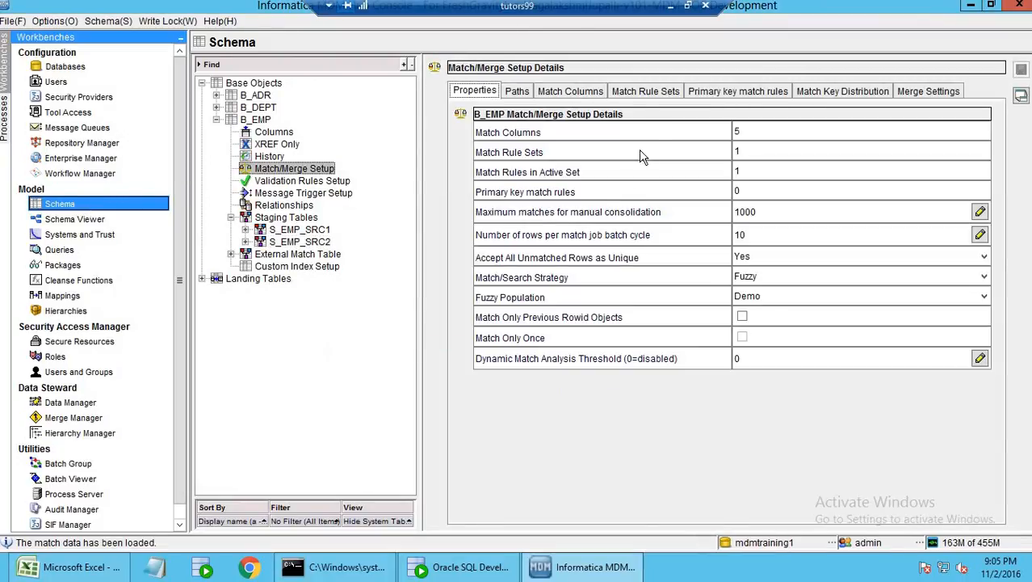
{"action": "left_click", "coordinate": [645, 93]}
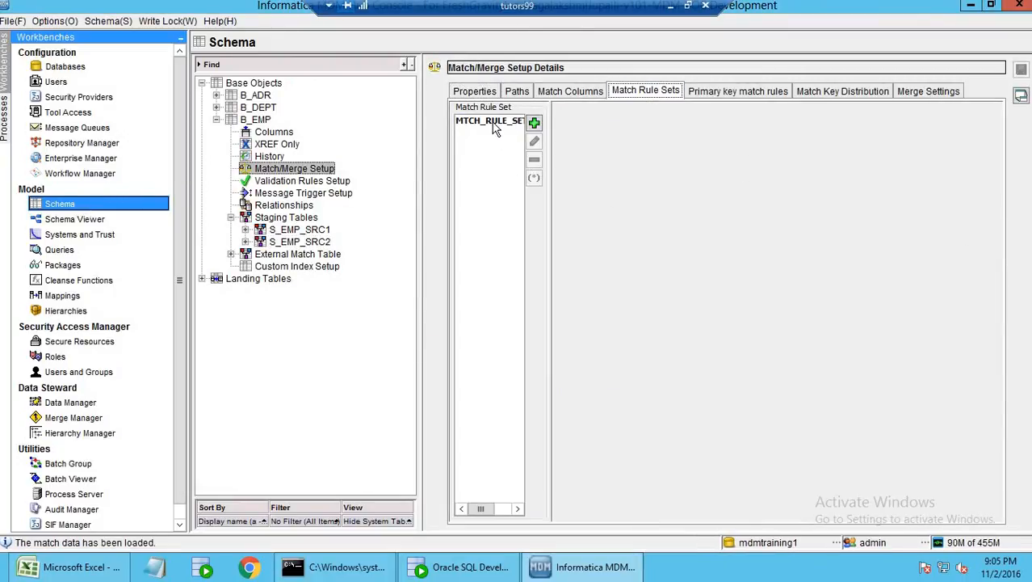
Review the fuzzy rule in MTCH_RULE_SET_EMP and execute the Match for B_EMP batch job from Batch Viewer
{"action": "left_click", "coordinate": [607, 336]}
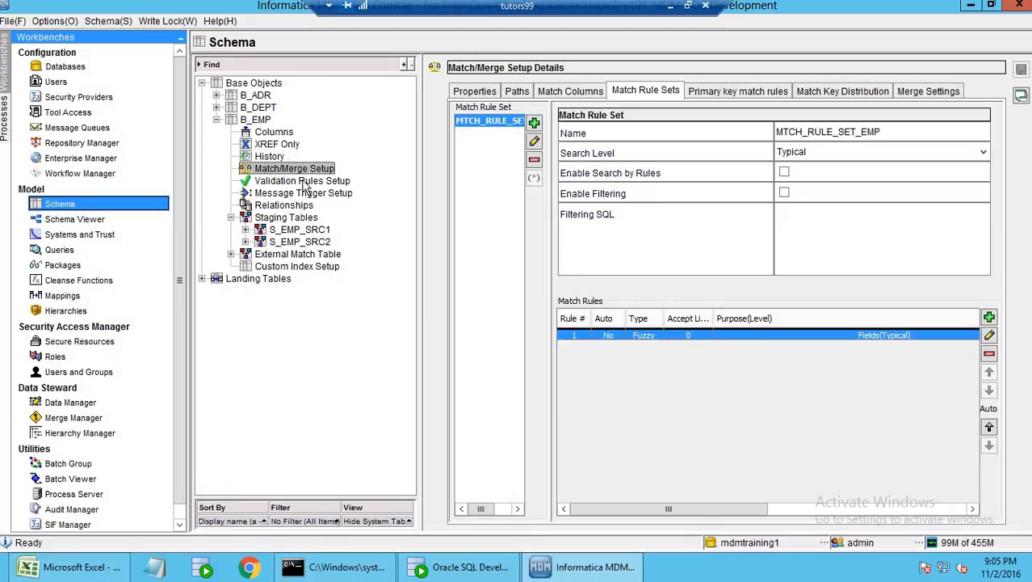
{"action": "left_click", "coordinate": [113, 479]}
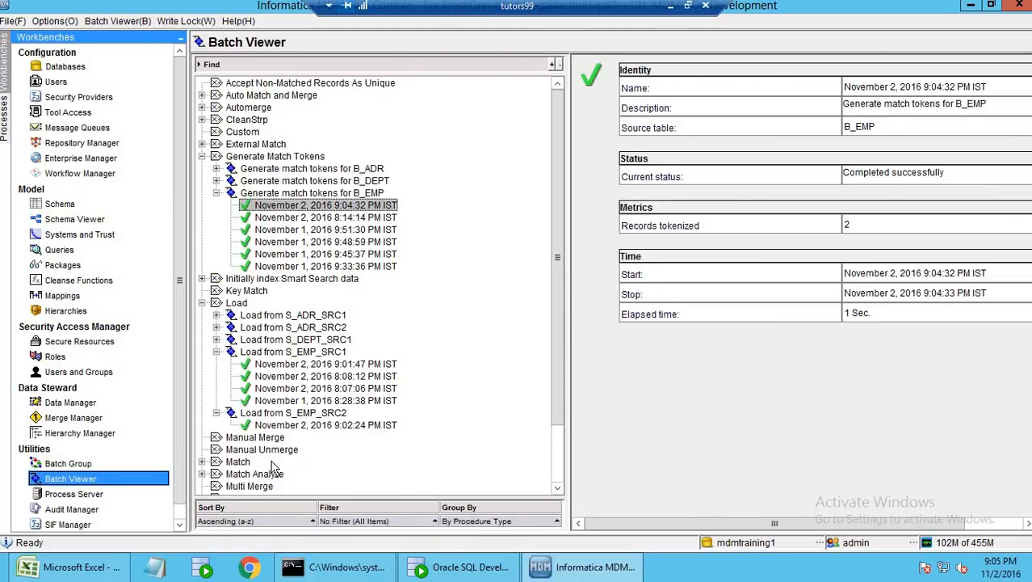
{"action": "double_click", "coordinate": [237, 462]}
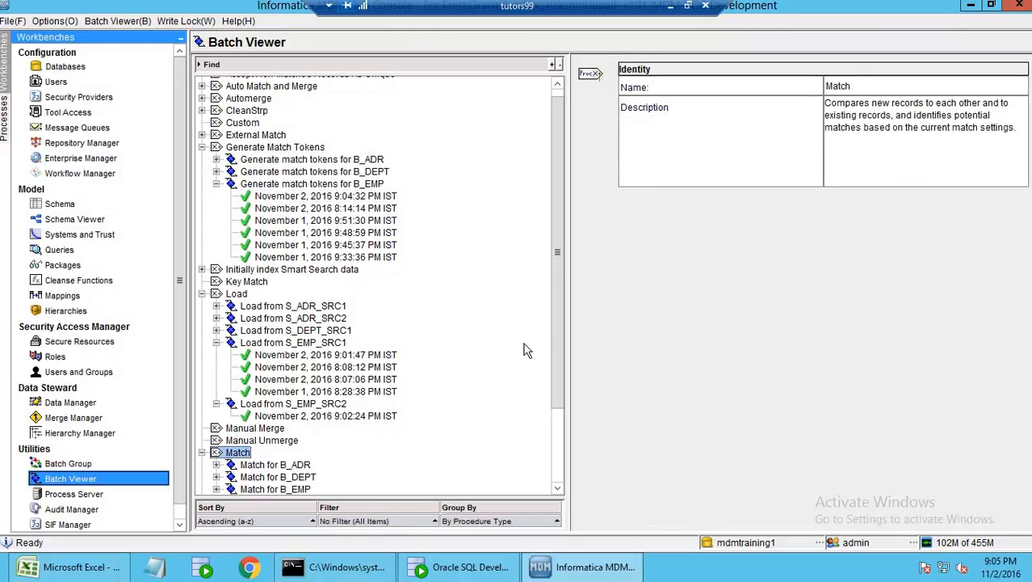
{"action": "left_click_drag", "start_coordinate": [555, 306], "coordinate": [555, 402]}
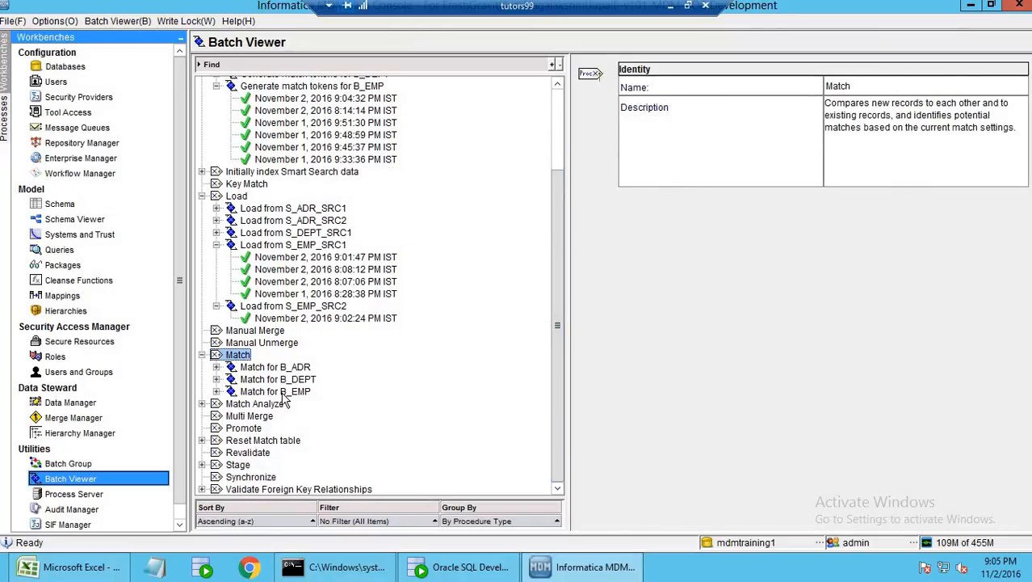
{"action": "double_click", "coordinate": [282, 393]}
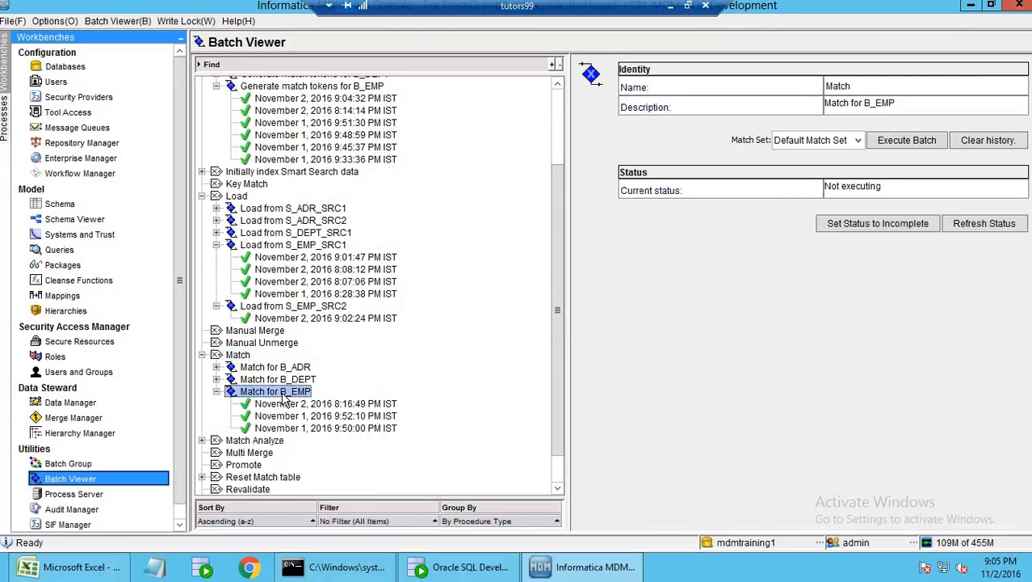
{"action": "left_click", "coordinate": [910, 143]}
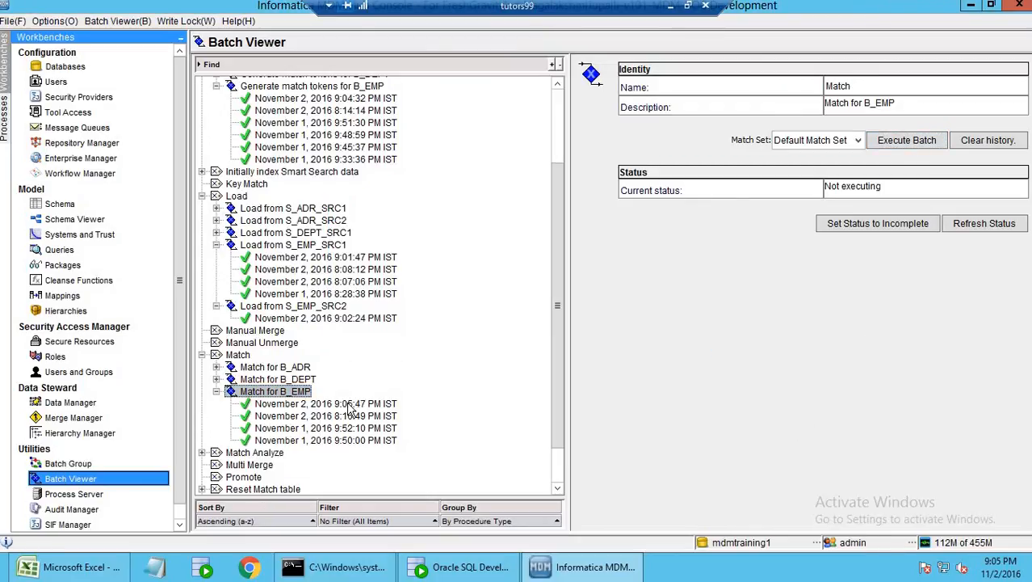
Check the newest Match for B_EMP run's metrics for matched, tokenized and automerge-queued records
{"action": "left_click", "coordinate": [347, 403]}
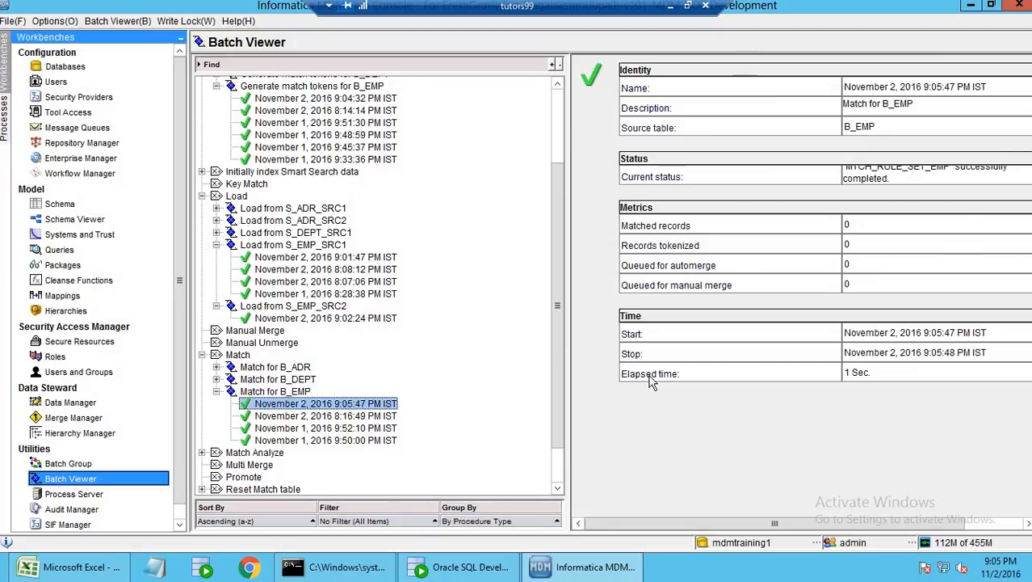
{"action": "left_click", "coordinate": [847, 245]}
{"action": "double_click", "coordinate": [847, 245]}
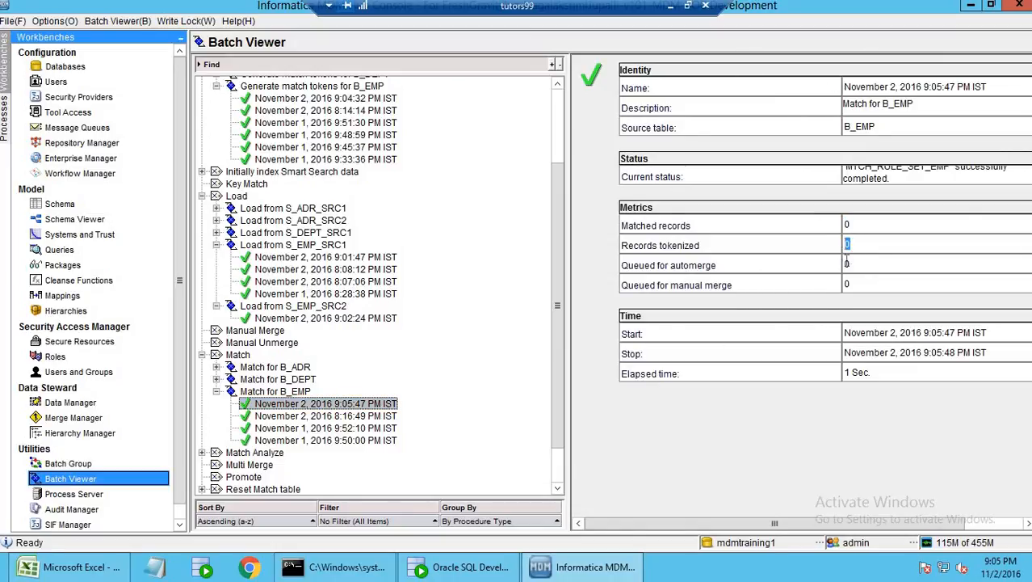
{"action": "double_click", "coordinate": [846, 263]}
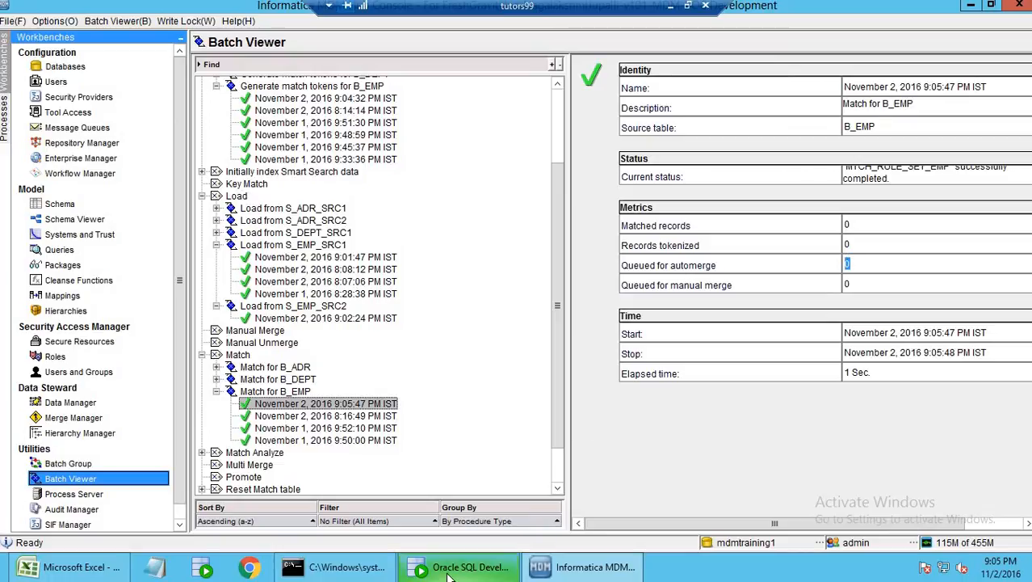
Switch to Oracle SQL Developer and compare the EMP_NAME values of both rows in the C_B_EMP table
{"action": "left_click", "coordinate": [454, 568]}
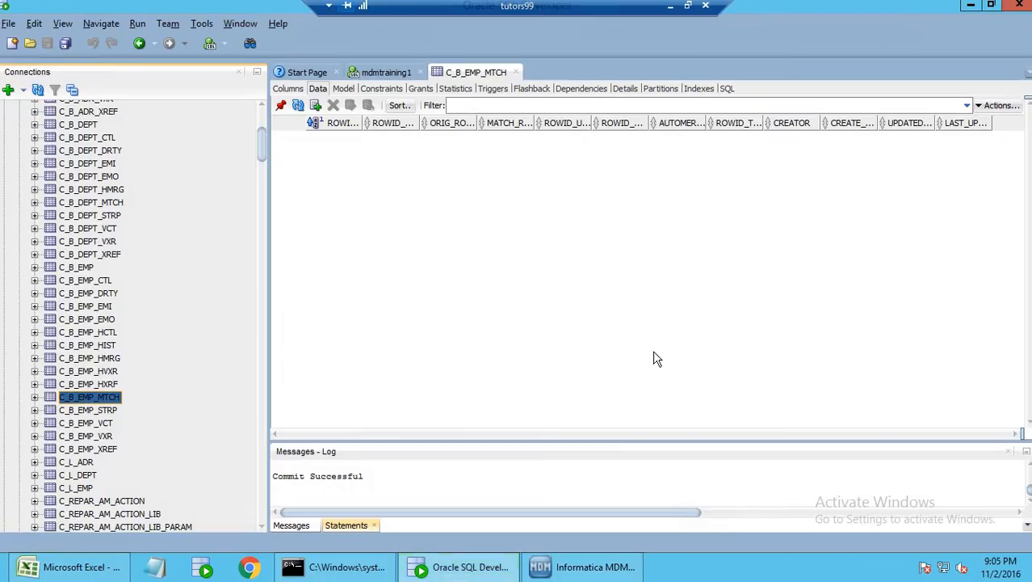
{"action": "left_click", "coordinate": [85, 269]}
{"action": "left_click_drag", "start_coordinate": [609, 434], "coordinate": [961, 435]}
{"action": "left_click", "coordinate": [936, 144]}
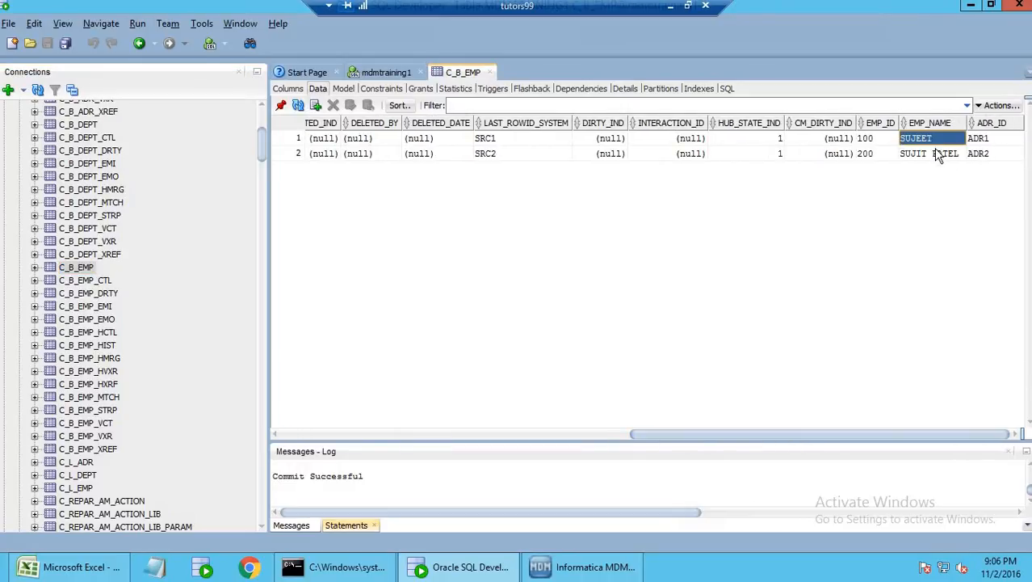
{"action": "left_click", "coordinate": [937, 153]}
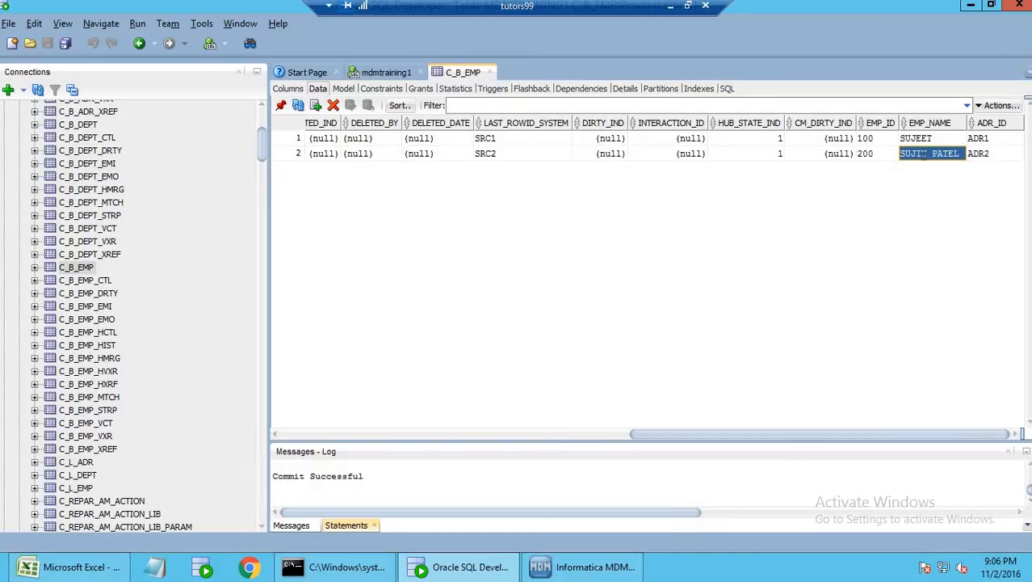
Change the first name in the SRC2 row's EMP_NAME in C_B_EMP to the SRC1 row's spelling and commit the edit
{"action": "double_click", "coordinate": [923, 154]}
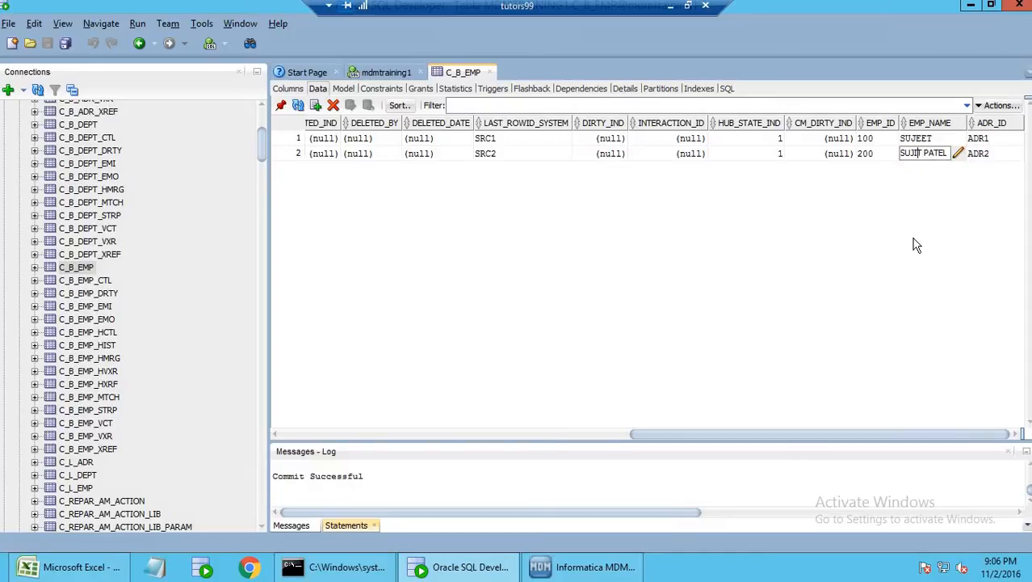
{"action": "key", "text": "BackSpace"}
{"action": "type", "text": "ee"}
{"action": "key", "text": "BackSpace"}
{"action": "key", "text": "BackSpace"}
{"action": "type", "text": "EE"}
{"action": "left_click", "coordinate": [854, 154]}
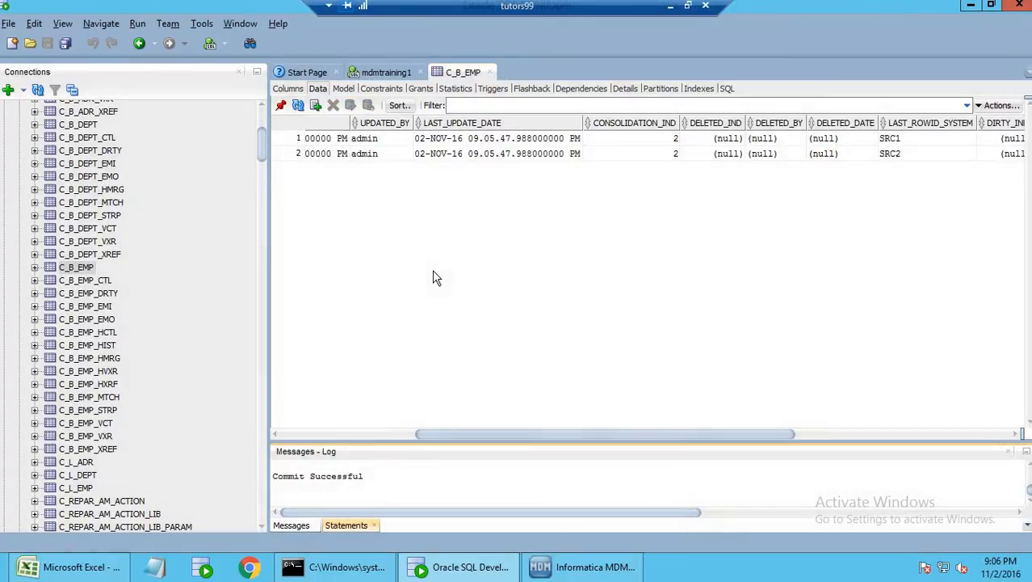
Reload the B_EMP records in the MDM Data Manager and compare both employees' EMP_NAME cell data and trust
{"action": "left_click", "coordinate": [579, 567]}
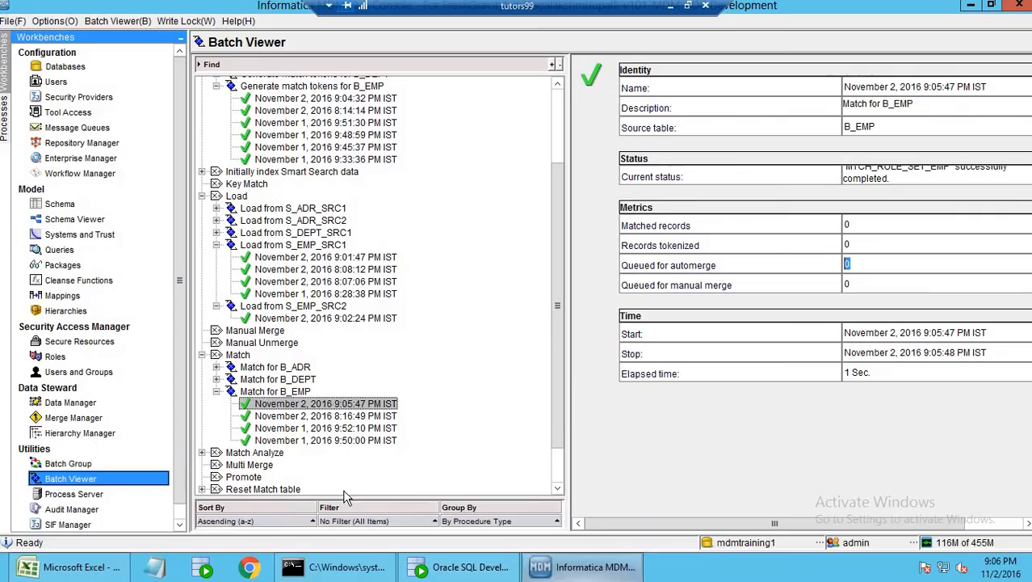
{"action": "left_click", "coordinate": [89, 466]}
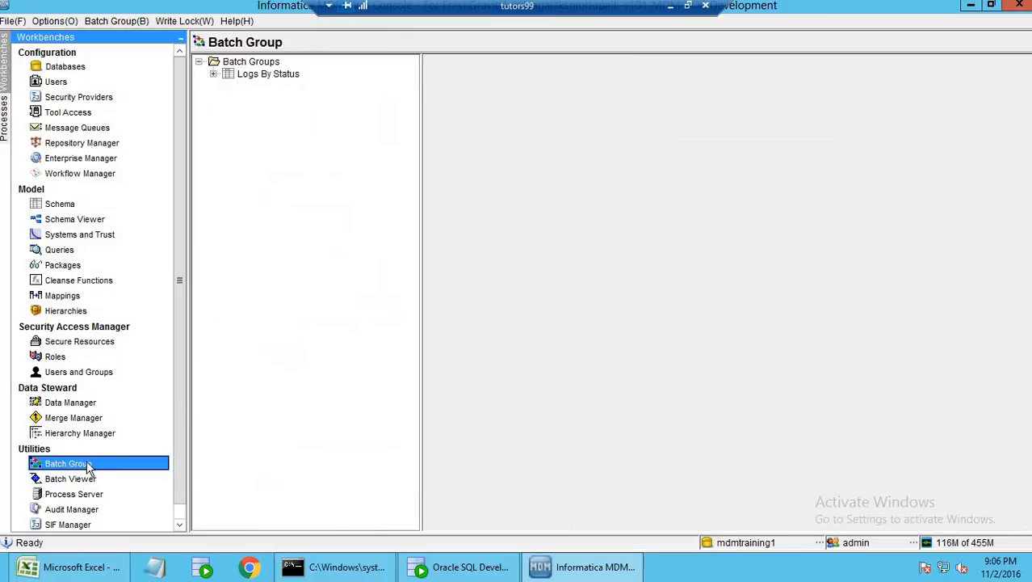
{"action": "left_click", "coordinate": [54, 402]}
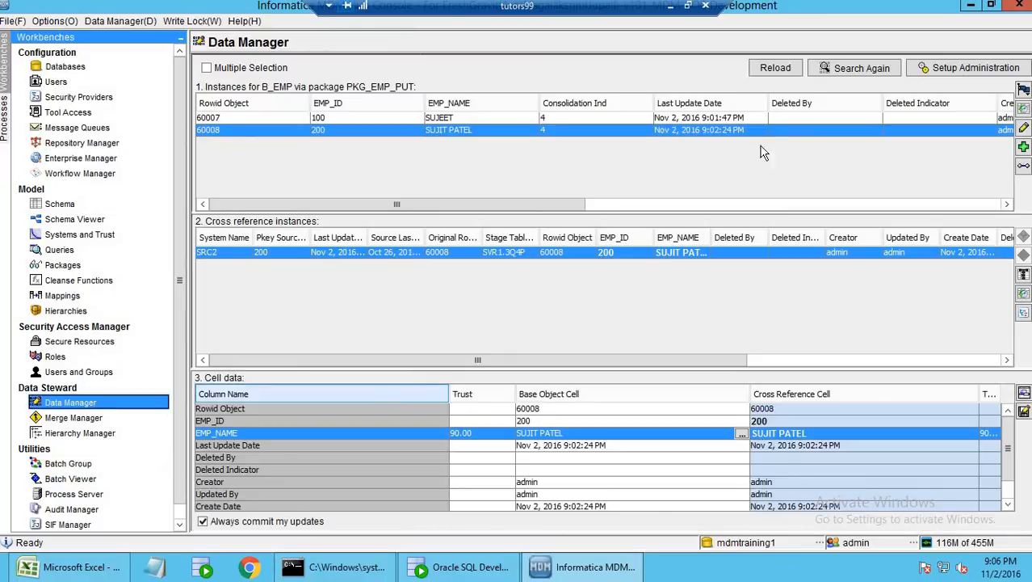
{"action": "left_click", "coordinate": [783, 67]}
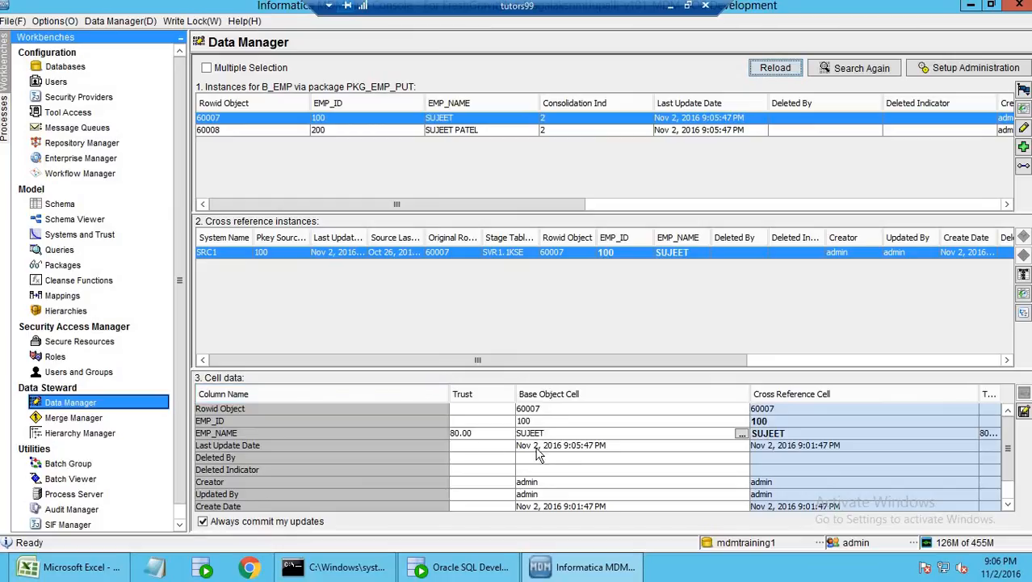
{"action": "left_click", "coordinate": [624, 435]}
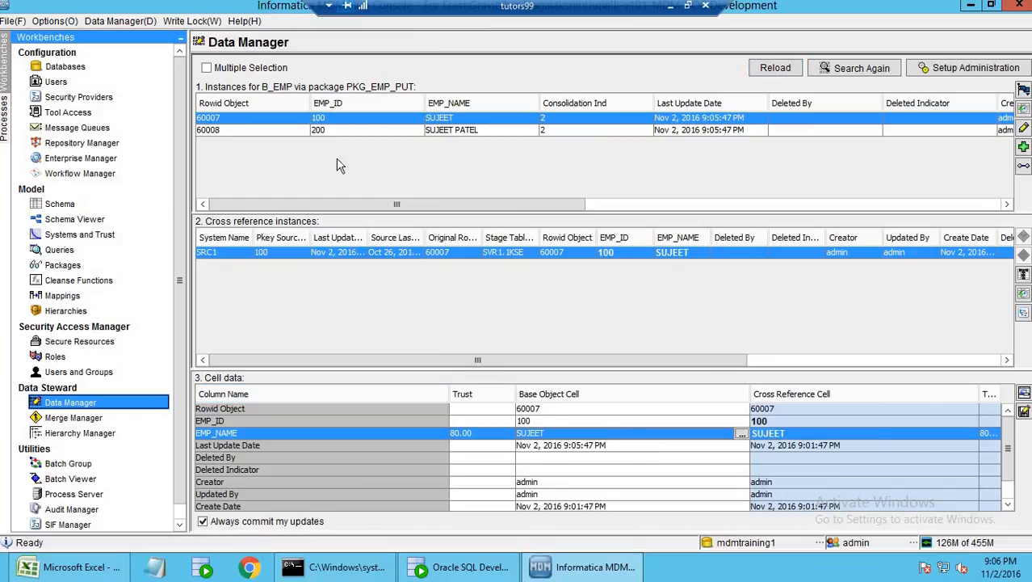
{"action": "left_click", "coordinate": [317, 131]}
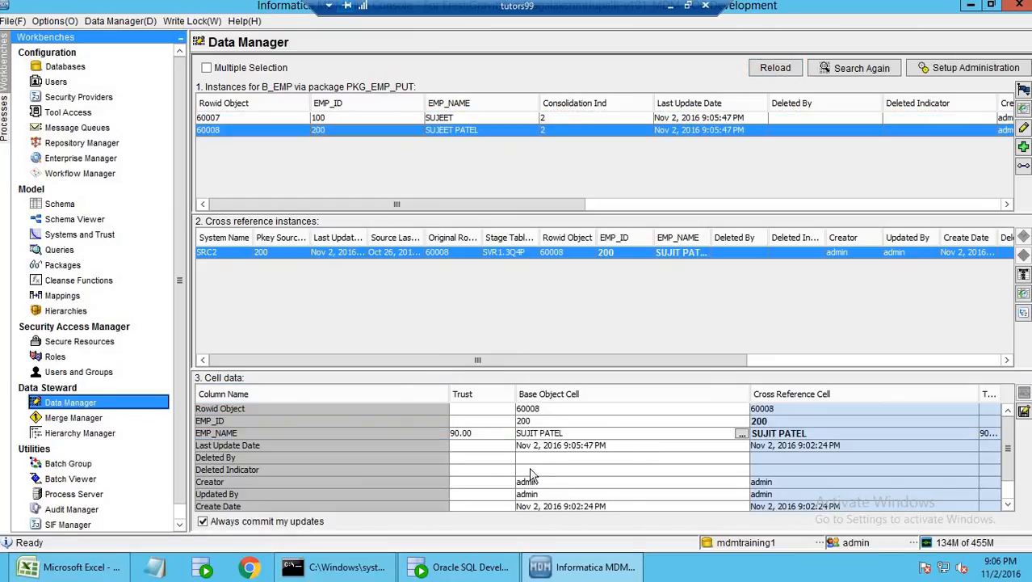
{"action": "left_click", "coordinate": [546, 434]}
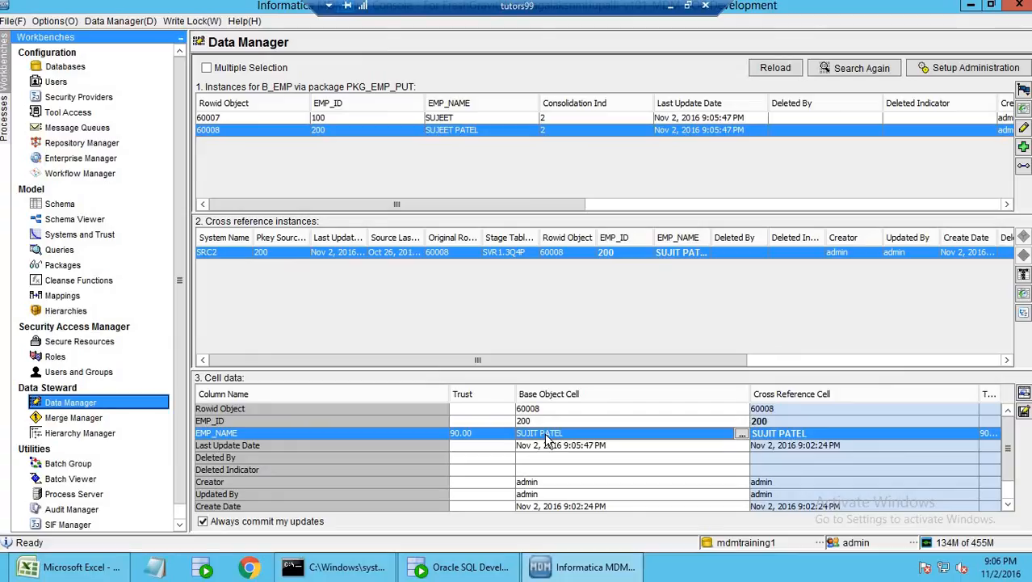
Rerun the Data Manager record search with its default settings and recheck both employees' EMP_NAME cell data
{"action": "left_click", "coordinate": [968, 73]}
{"action": "left_click", "coordinate": [798, 402]}
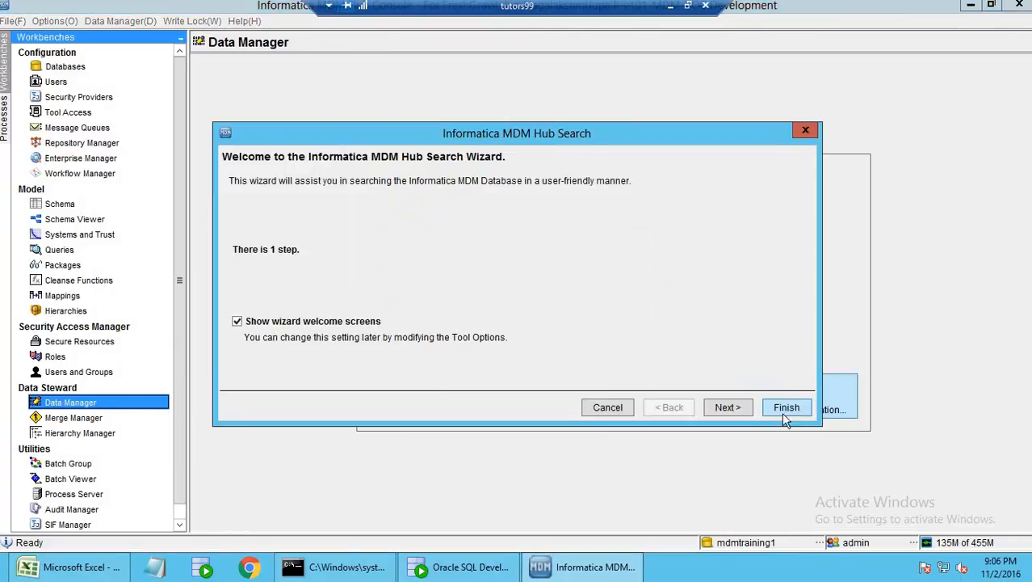
{"action": "left_click", "coordinate": [790, 409]}
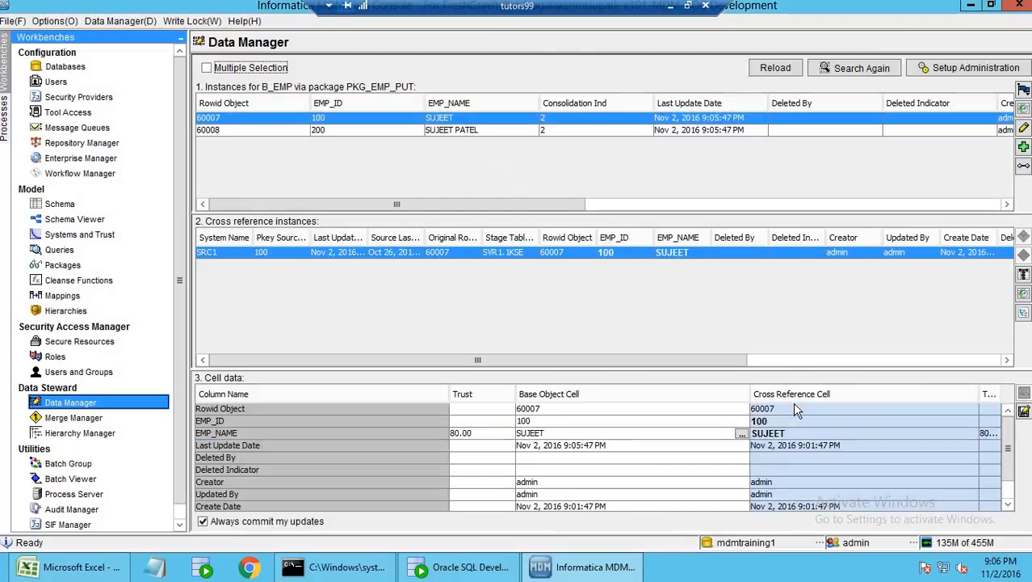
{"action": "left_click", "coordinate": [695, 436]}
{"action": "left_click", "coordinate": [284, 131]}
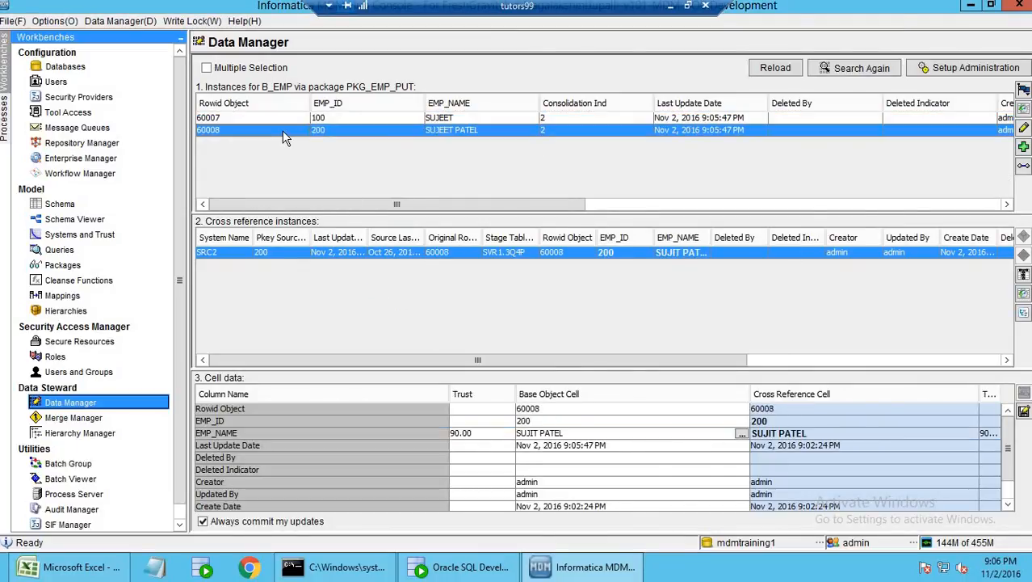
{"action": "left_click", "coordinate": [553, 435]}
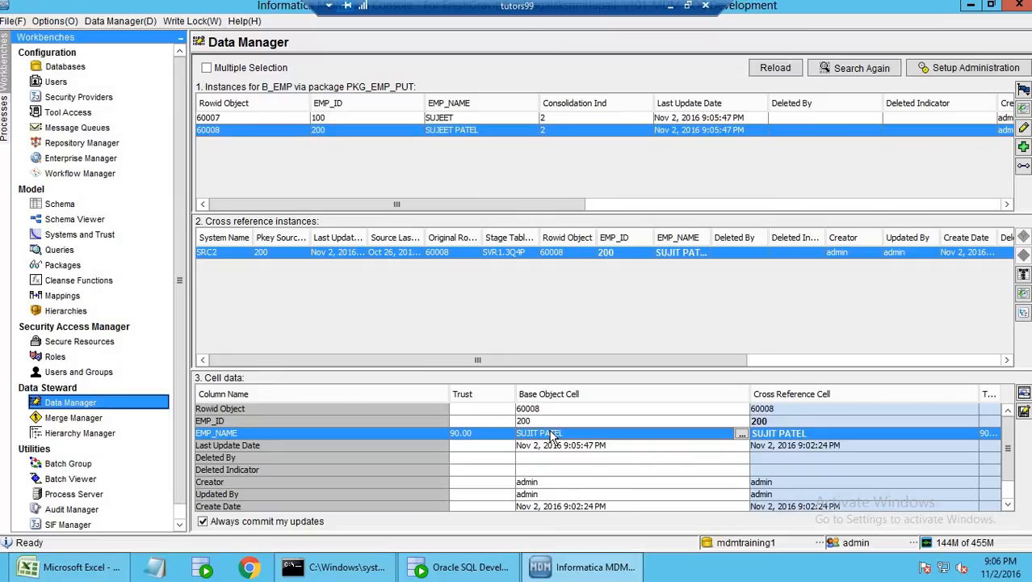
Check both rows' CONSOLIDATION_IND values of C_B_EMP in Oracle SQL Developer, and return to the MDM Data Manager
{"action": "left_click", "coordinate": [456, 568]}
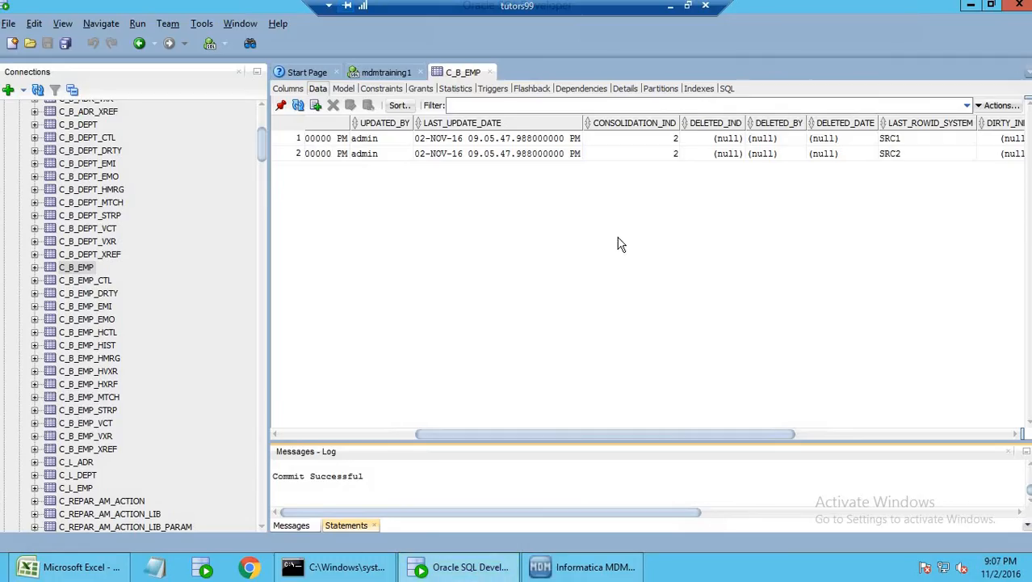
{"action": "left_click_drag", "start_coordinate": [644, 154], "coordinate": [651, 145]}
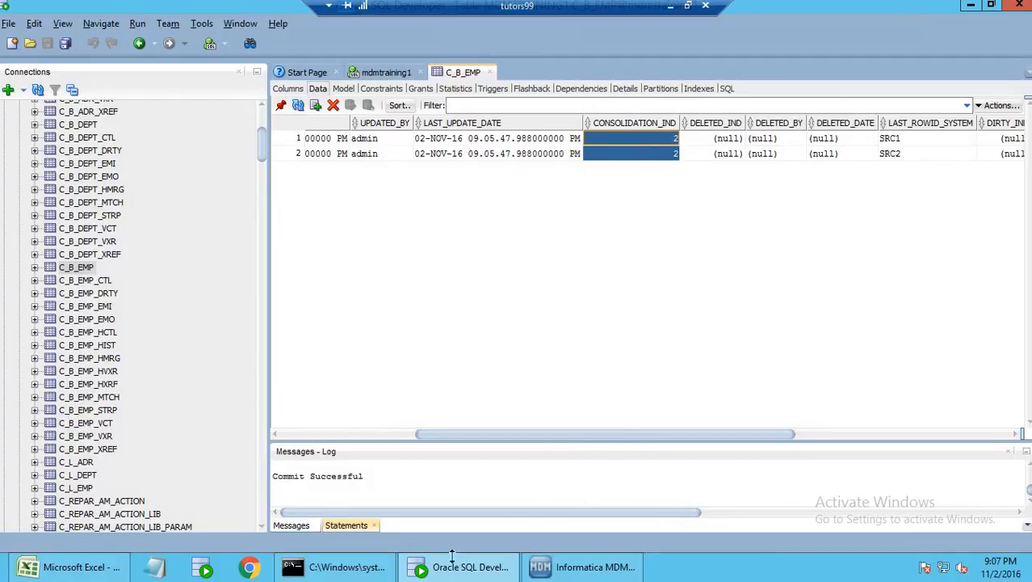
{"action": "left_click", "coordinate": [565, 568]}
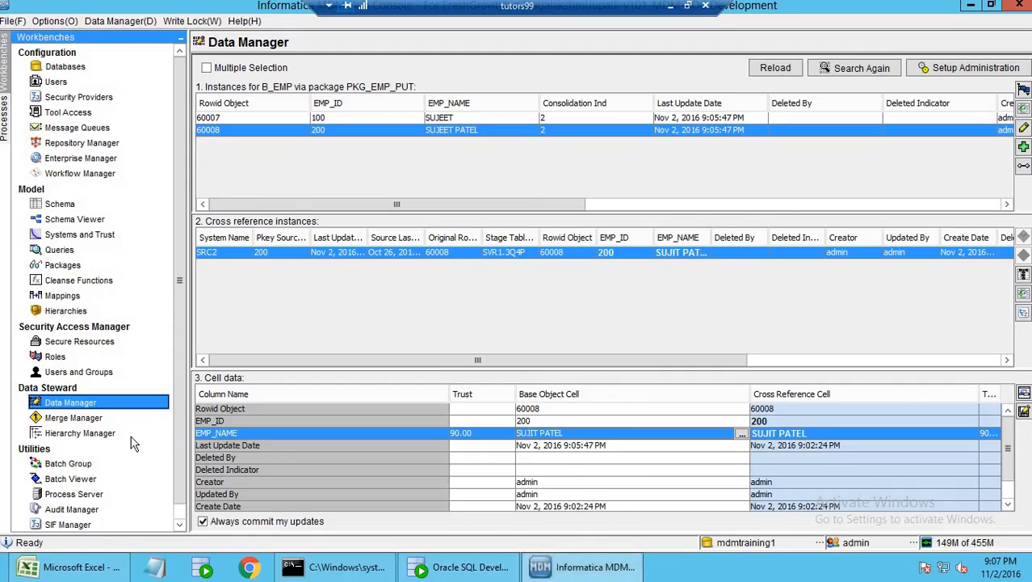
Flag the SRC1 and SRC2 employee records of B_EMP as new in Data Manager
{"action": "left_click", "coordinate": [450, 118]}
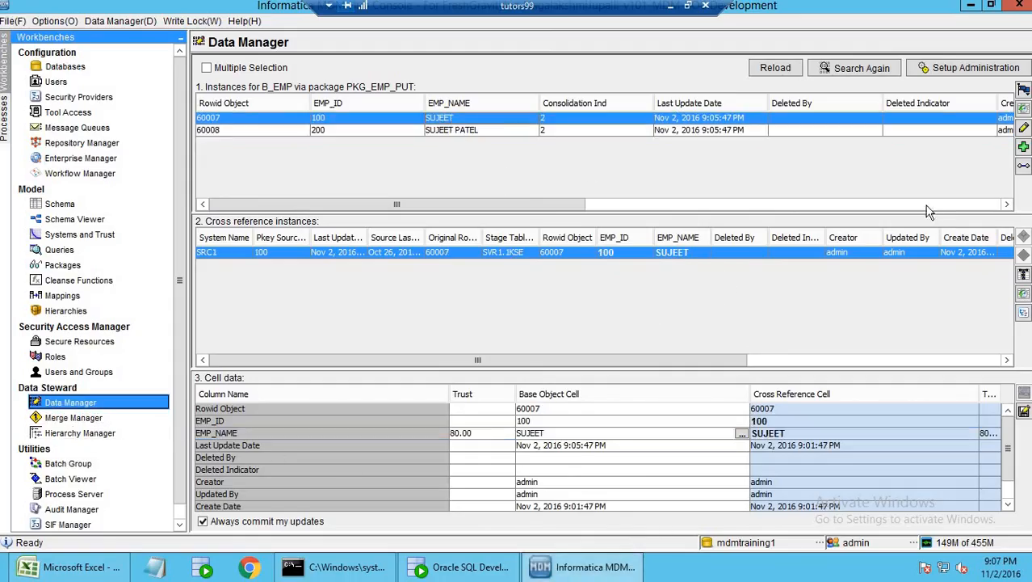
{"action": "left_click", "coordinate": [1022, 90]}
{"action": "left_click", "coordinate": [961, 145]}
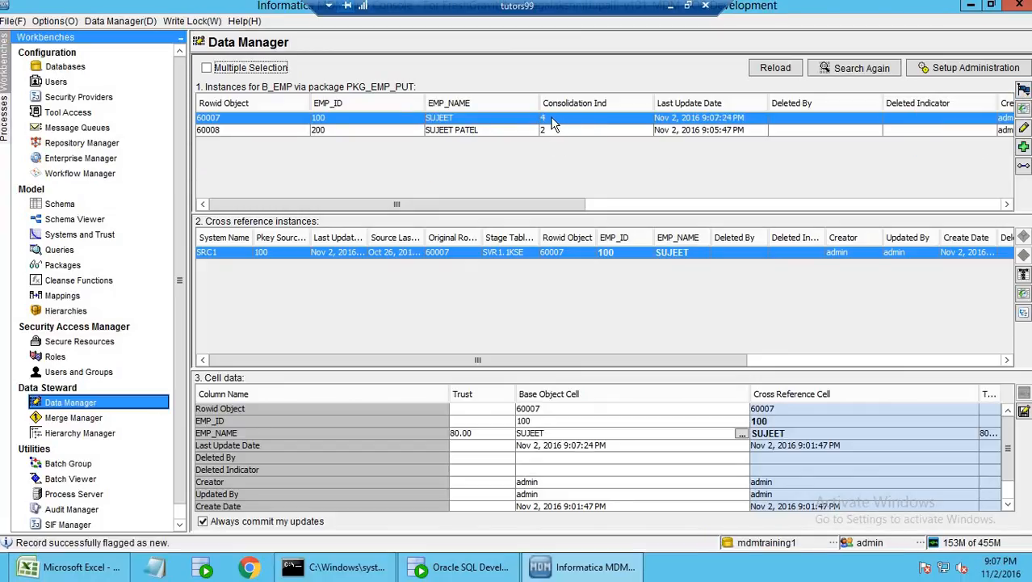
{"action": "left_click", "coordinate": [568, 130]}
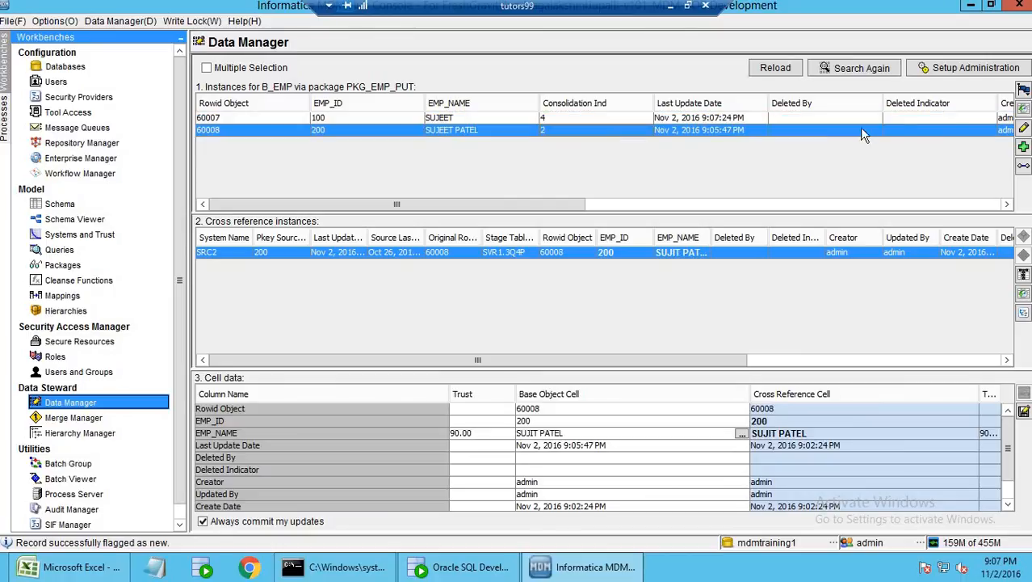
{"action": "left_click", "coordinate": [1022, 90]}
{"action": "left_click", "coordinate": [961, 144]}
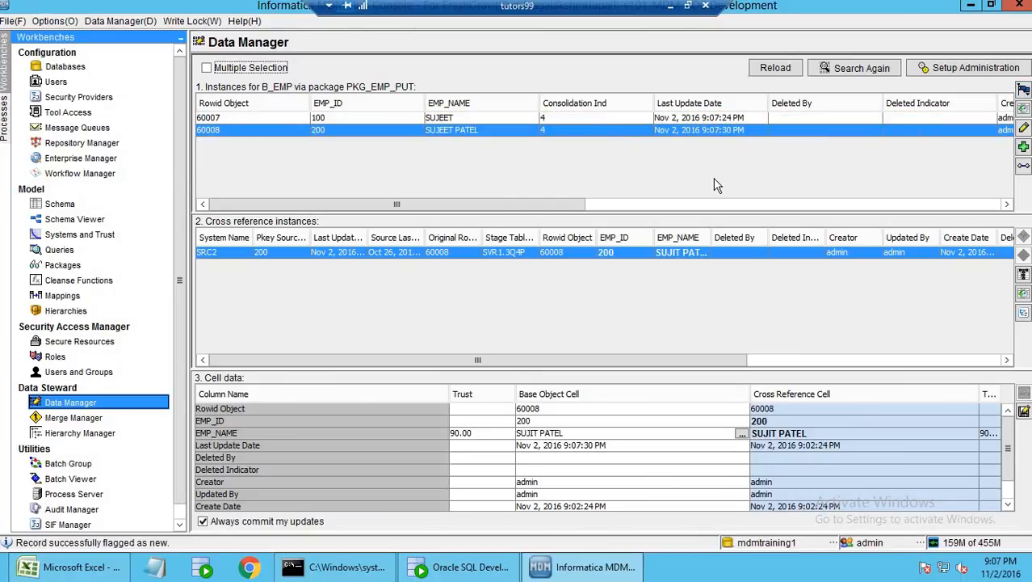
Compare the Consolidation Ind of both employee records in Data Manager, and switch to the C_B_EMP data in Oracle SQL Developer
{"action": "left_click", "coordinate": [559, 119]}
{"action": "left_click", "coordinate": [563, 130]}
{"action": "left_click", "coordinate": [565, 117]}
{"action": "left_click", "coordinate": [571, 130]}
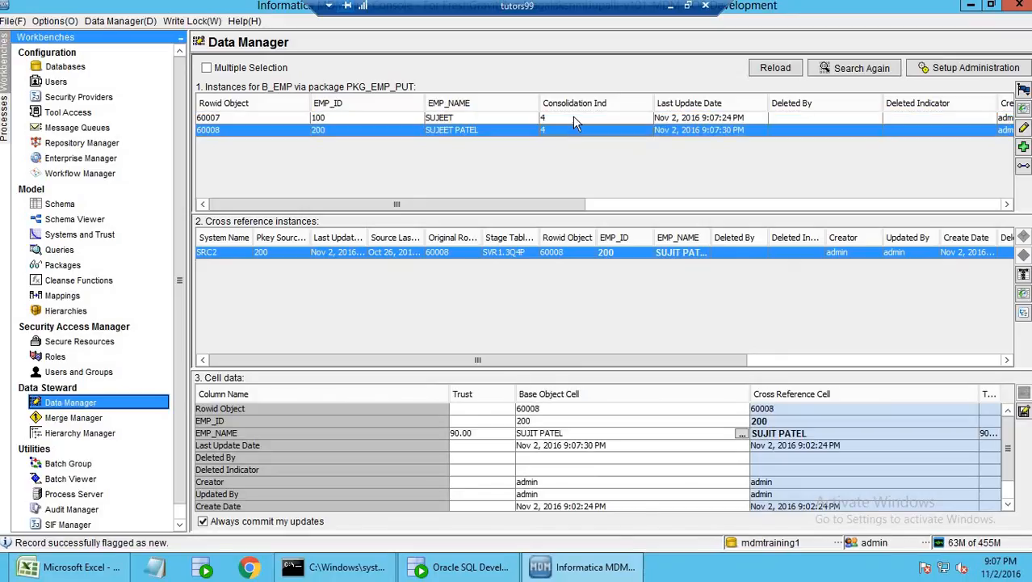
{"action": "left_click", "coordinate": [575, 119]}
{"action": "left_click", "coordinate": [583, 129]}
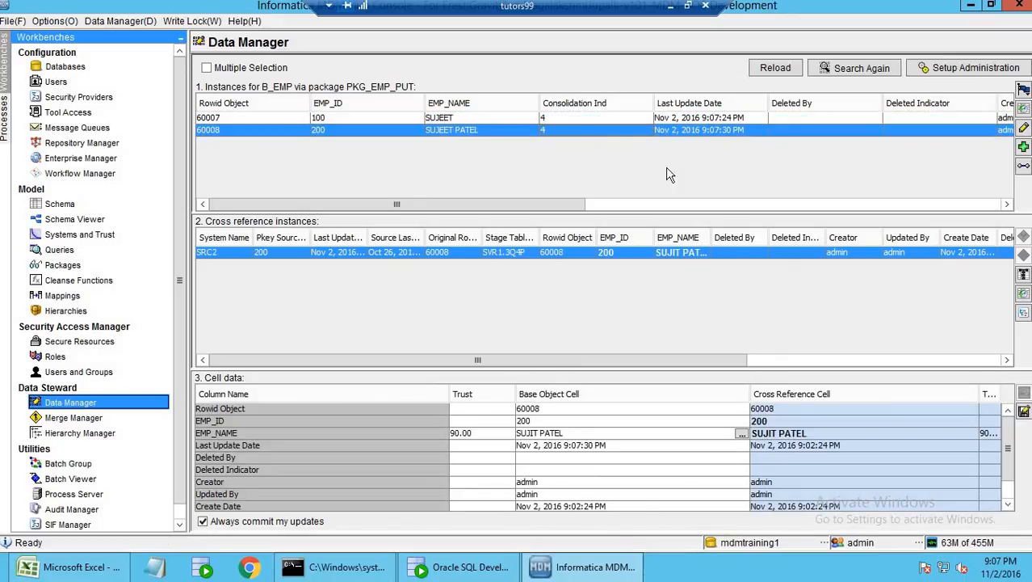
{"action": "left_click", "coordinate": [468, 567]}
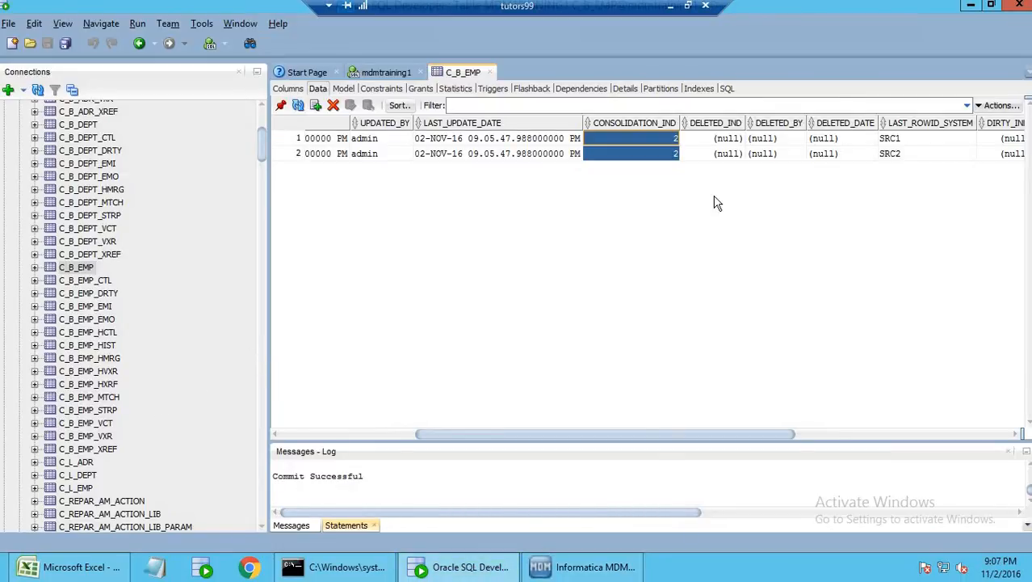
Compare both rows' EMP_NAME values in C_B_EMP with the SSA_DATA match tokens in C_B_EMP_STRP
{"action": "left_click_drag", "start_coordinate": [748, 438], "coordinate": [992, 434]}
{"action": "left_click", "coordinate": [928, 153]}
{"action": "left_click", "coordinate": [929, 139]}
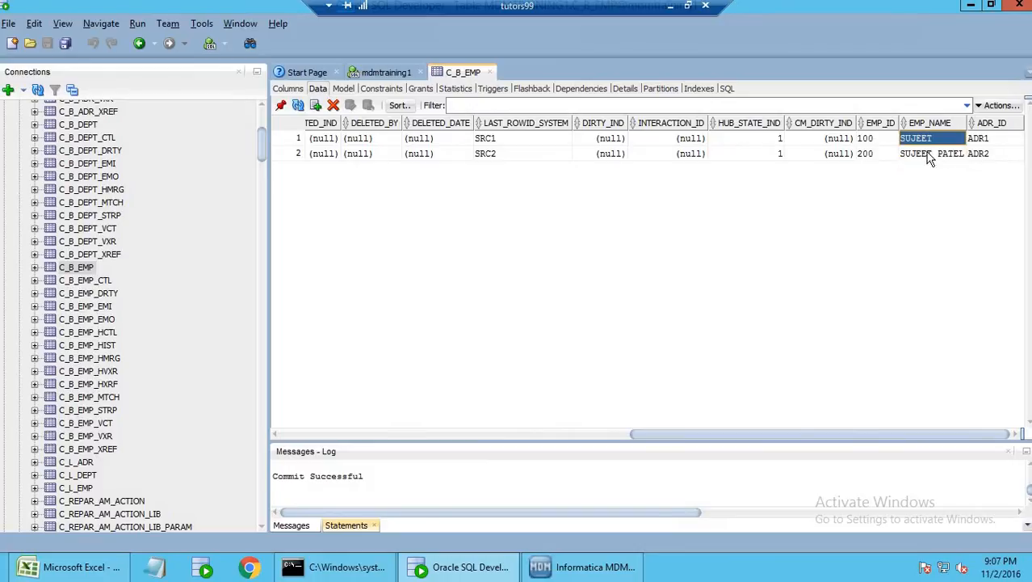
{"action": "left_click", "coordinate": [928, 155]}
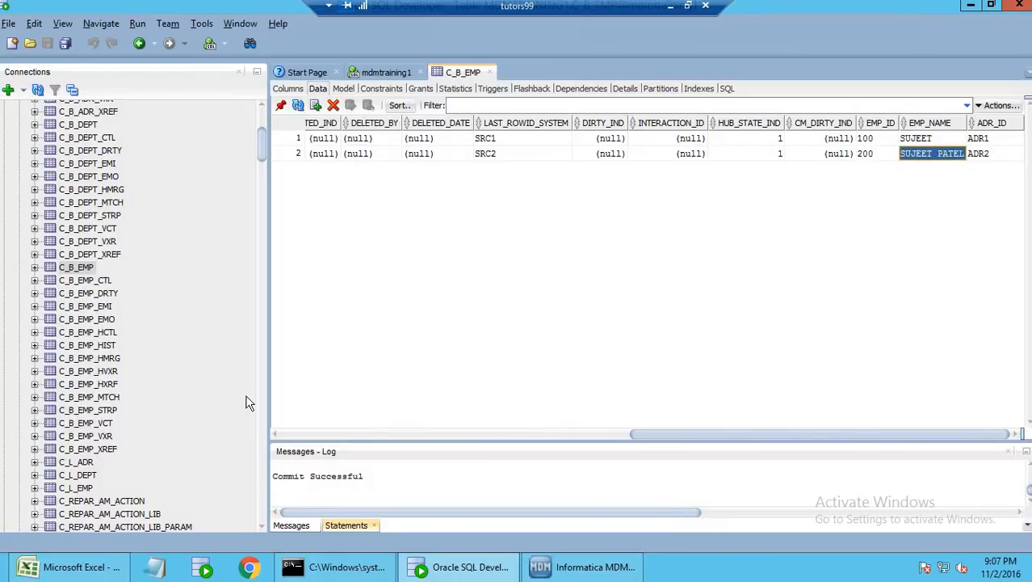
{"action": "left_click", "coordinate": [106, 411]}
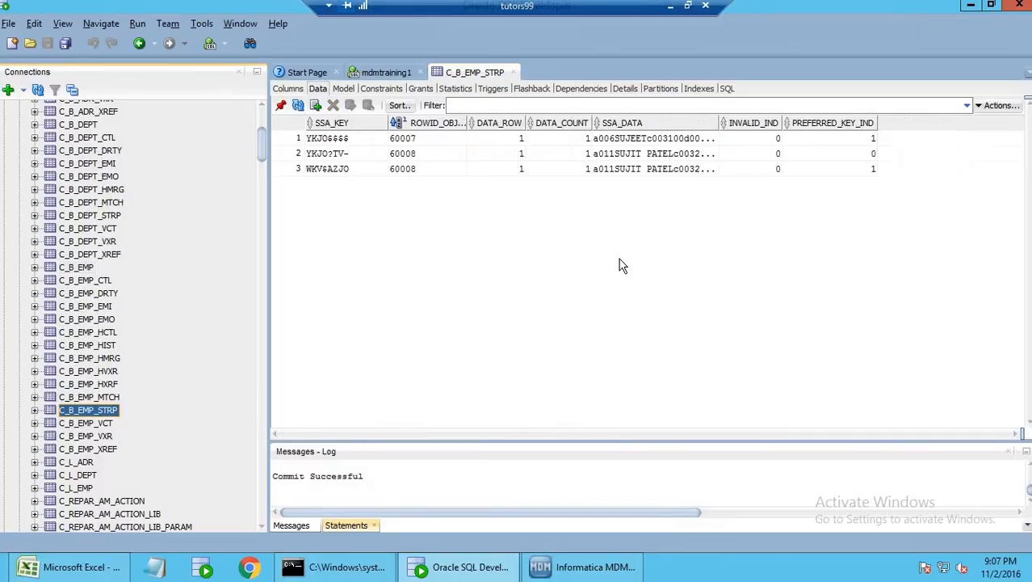
{"action": "left_click", "coordinate": [639, 168]}
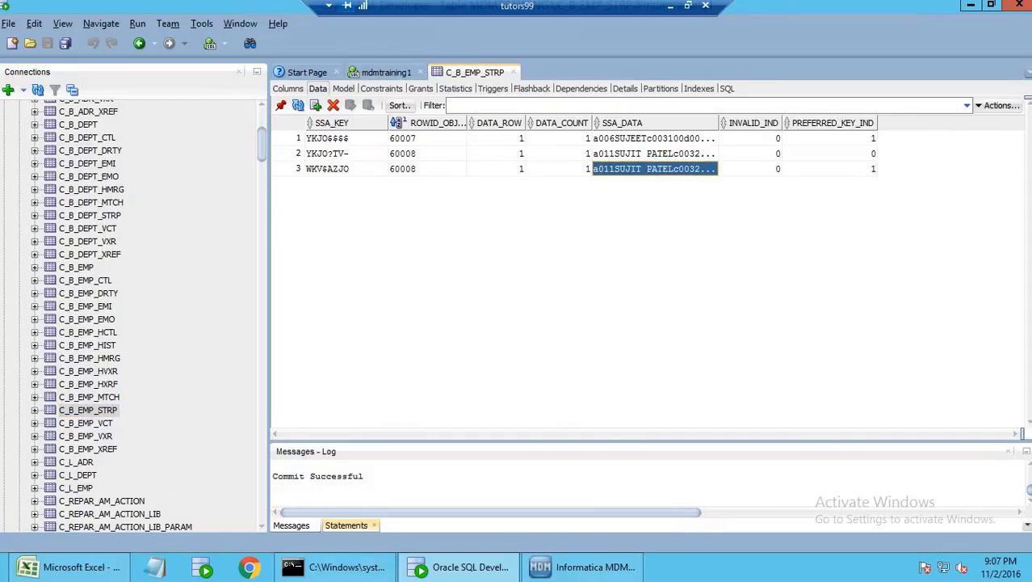
Run Generate Match Tokens for B_EMP in the MDM Batch Viewer with Re-generate All Match Tokens enabled, and open the new run's details
{"action": "left_click", "coordinate": [532, 567]}
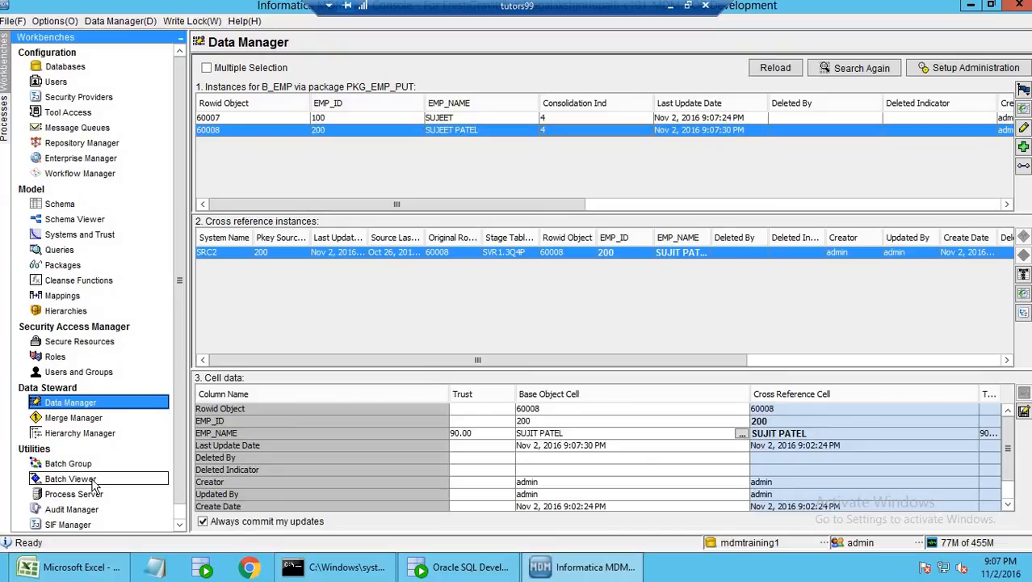
{"action": "left_click", "coordinate": [96, 480]}
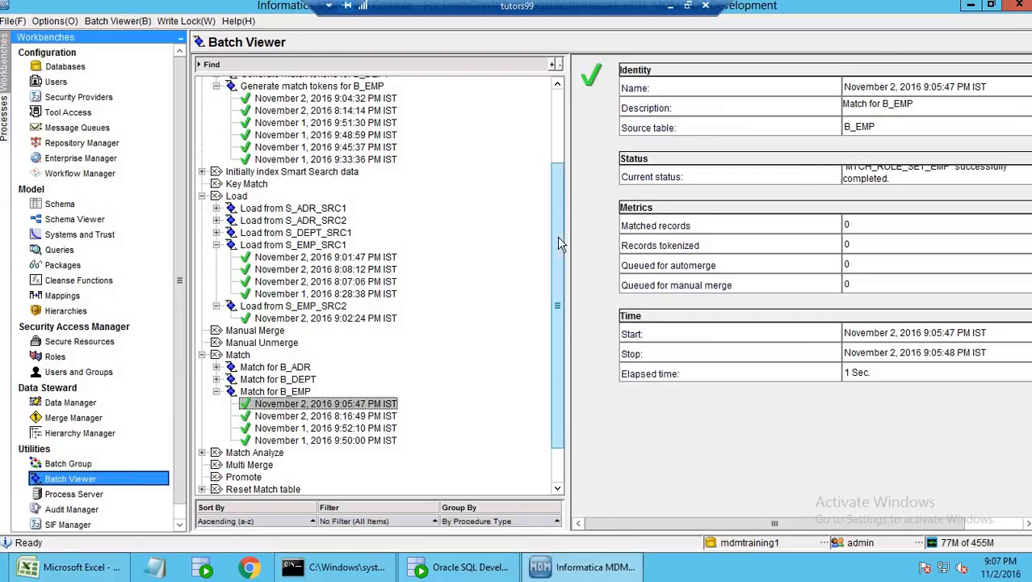
{"action": "left_click_drag", "start_coordinate": [559, 241], "coordinate": [570, 128]}
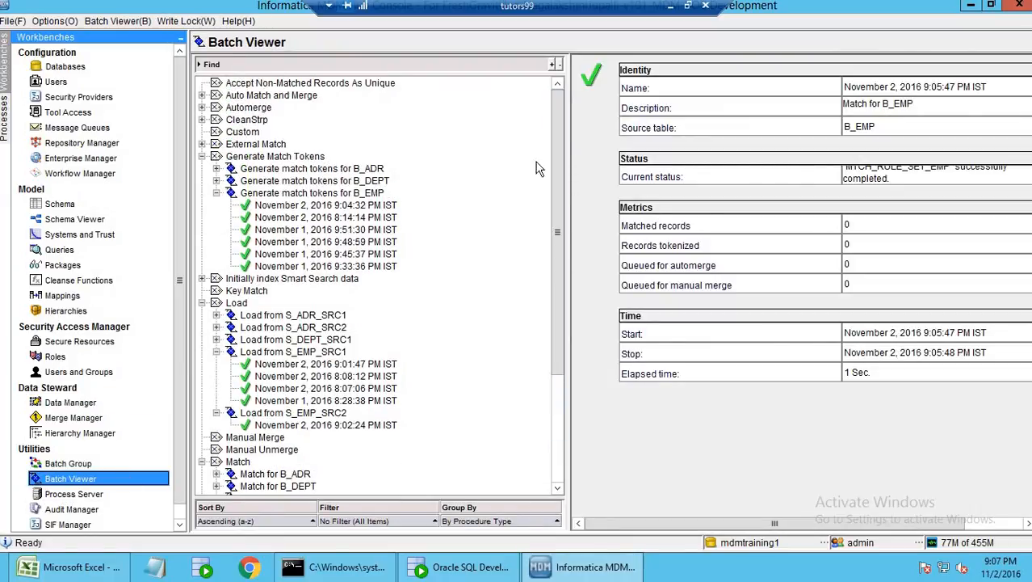
{"action": "left_click", "coordinate": [326, 193]}
{"action": "left_click", "coordinate": [731, 143]}
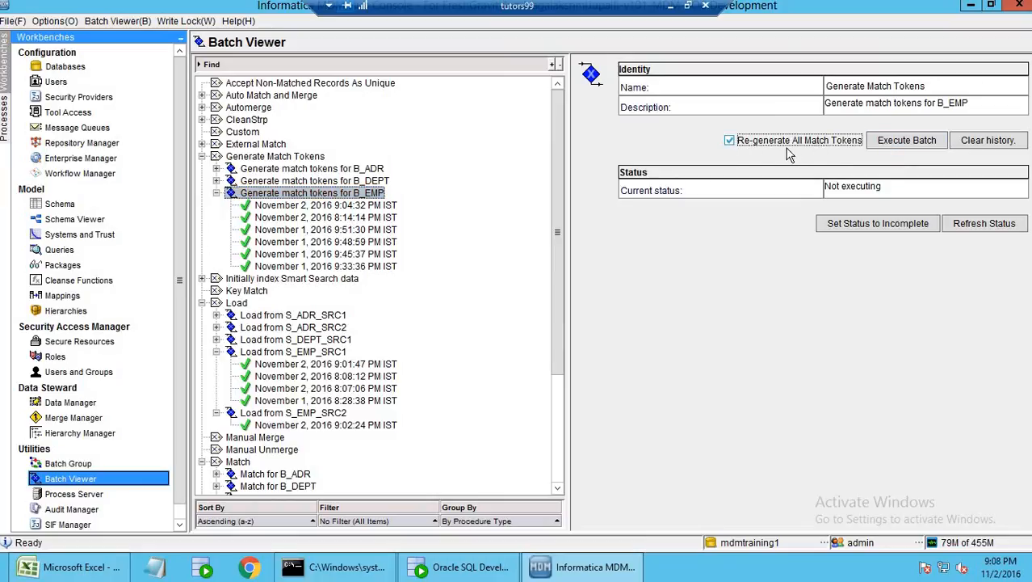
{"action": "left_click", "coordinate": [904, 142]}
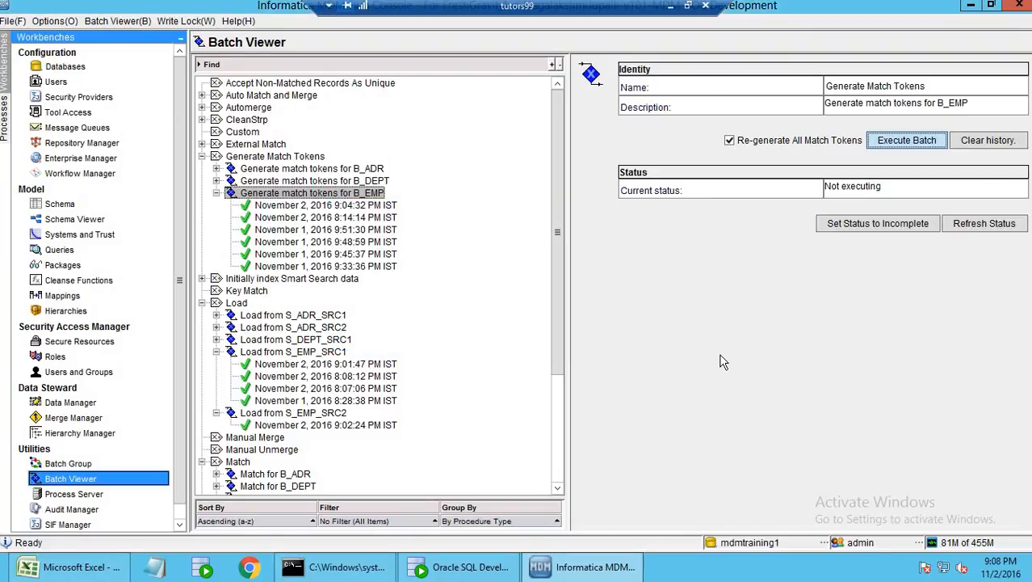
{"action": "left_click", "coordinate": [383, 209]}
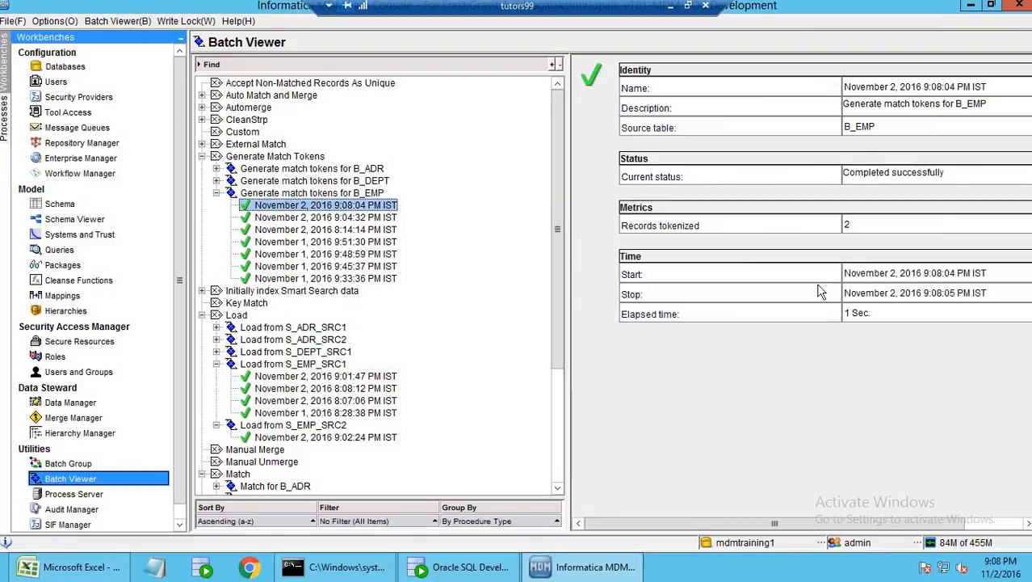
Check the C_B_EMP_MTCH data and the regenerated tokens of C_B_EMP_STRP in Oracle SQL Developer
{"action": "left_click", "coordinate": [465, 566]}
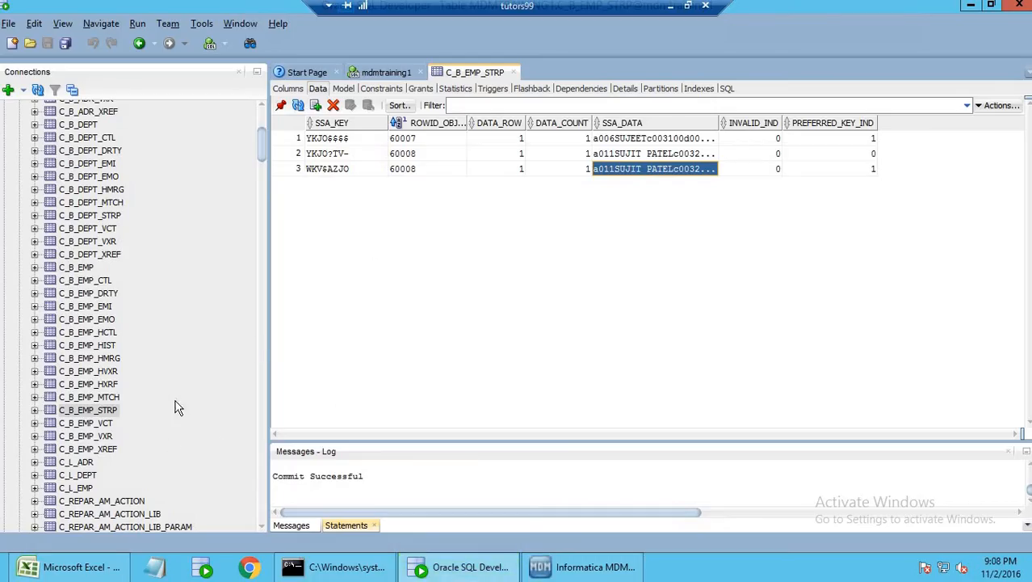
{"action": "left_click", "coordinate": [101, 399]}
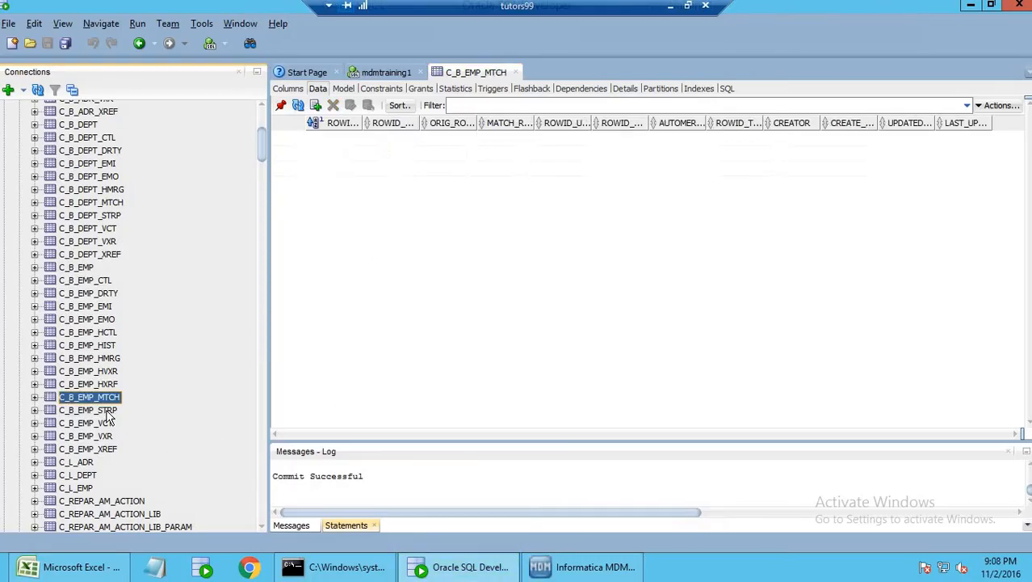
{"action": "left_click", "coordinate": [106, 411]}
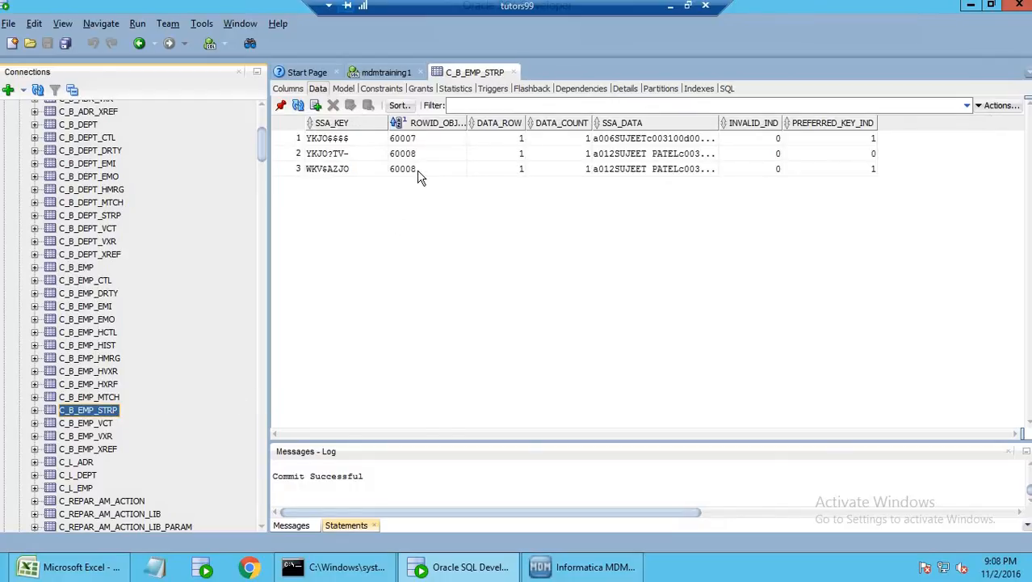
{"action": "left_click", "coordinate": [417, 167]}
{"action": "left_click", "coordinate": [418, 158], "text": "shift"}
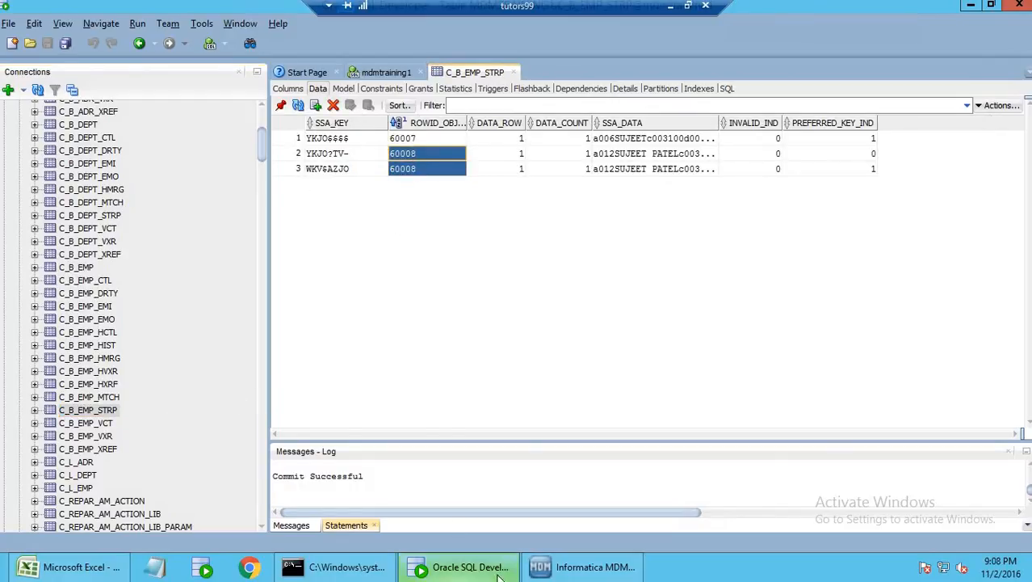
Execute the Match for B_EMP batch in the MDM Batch Viewer with Default Match Set, and check the new run's matched records
{"action": "left_click", "coordinate": [549, 566]}
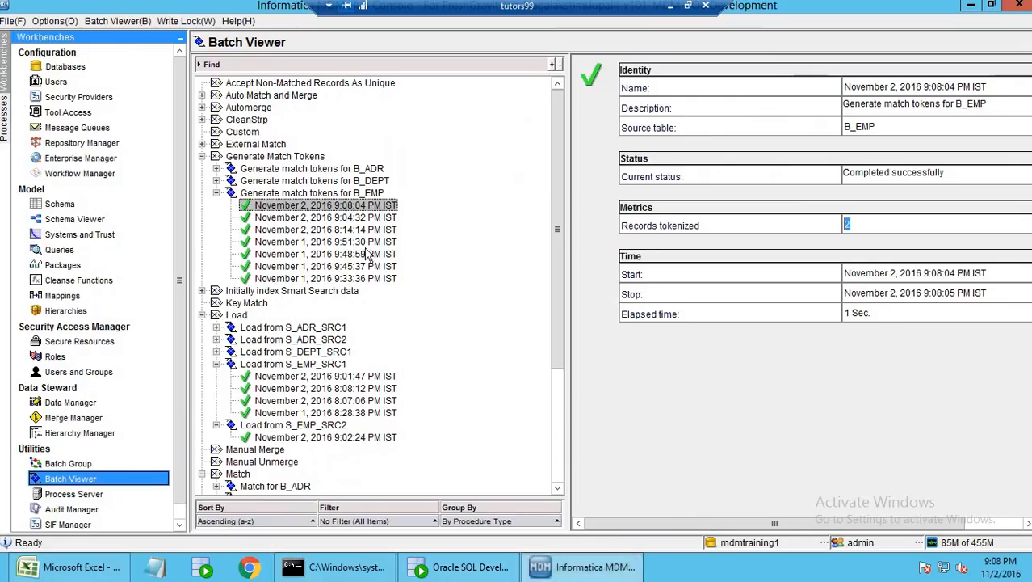
{"action": "scroll", "coordinate": [278, 452], "scroll_direction": "down", "scroll_amount": 3}
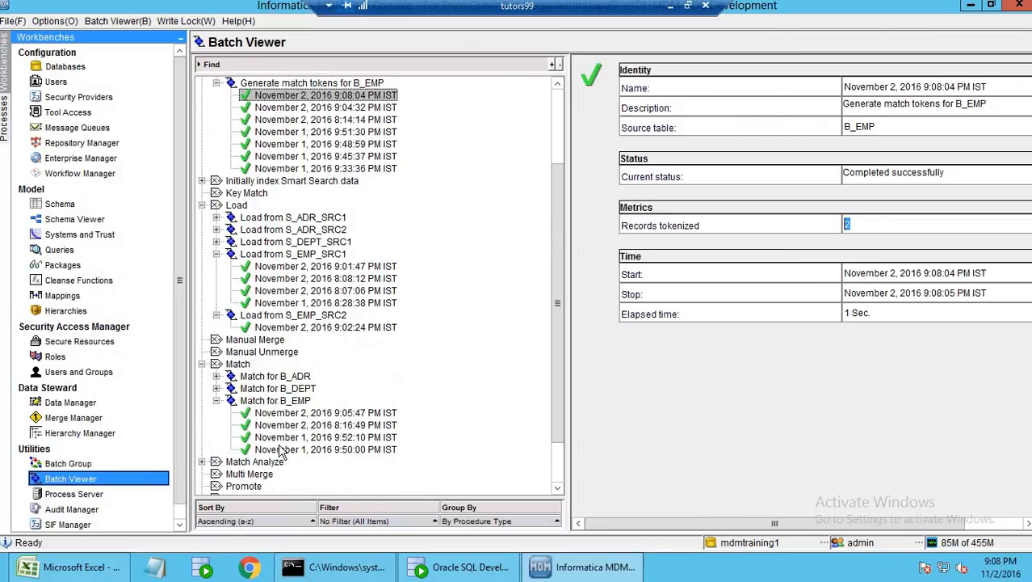
{"action": "left_click", "coordinate": [272, 400]}
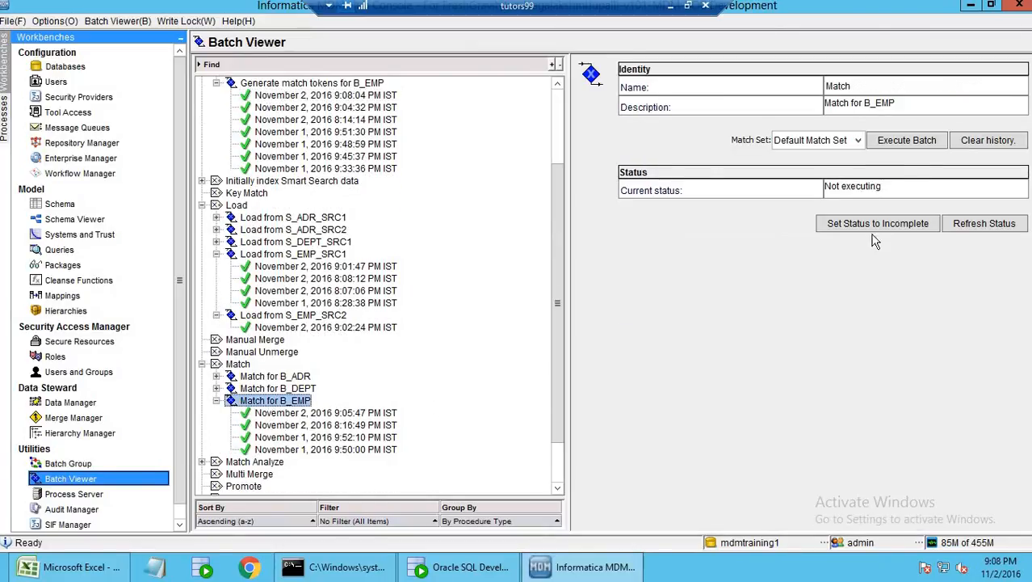
{"action": "left_click", "coordinate": [907, 141]}
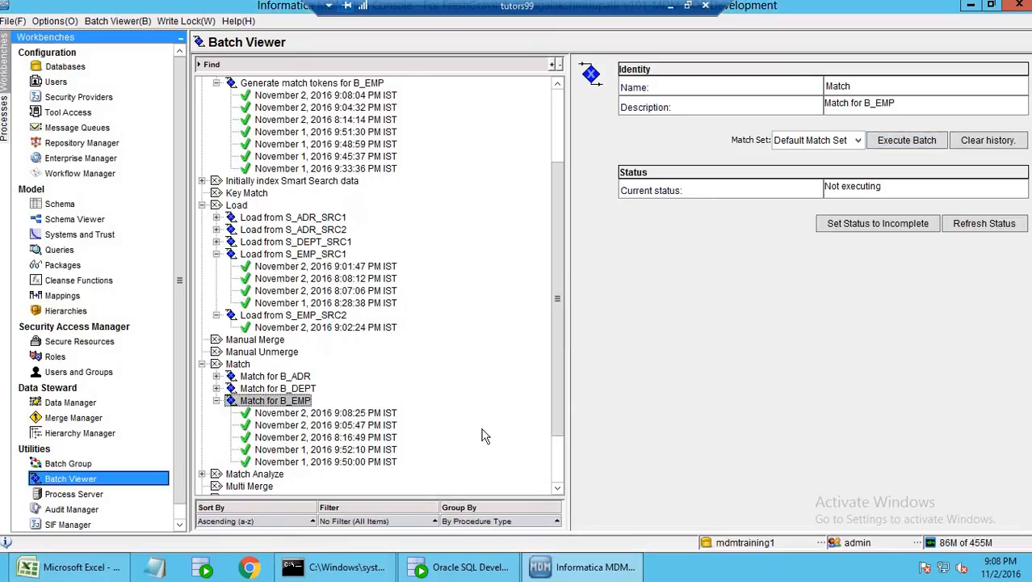
{"action": "left_click", "coordinate": [391, 415]}
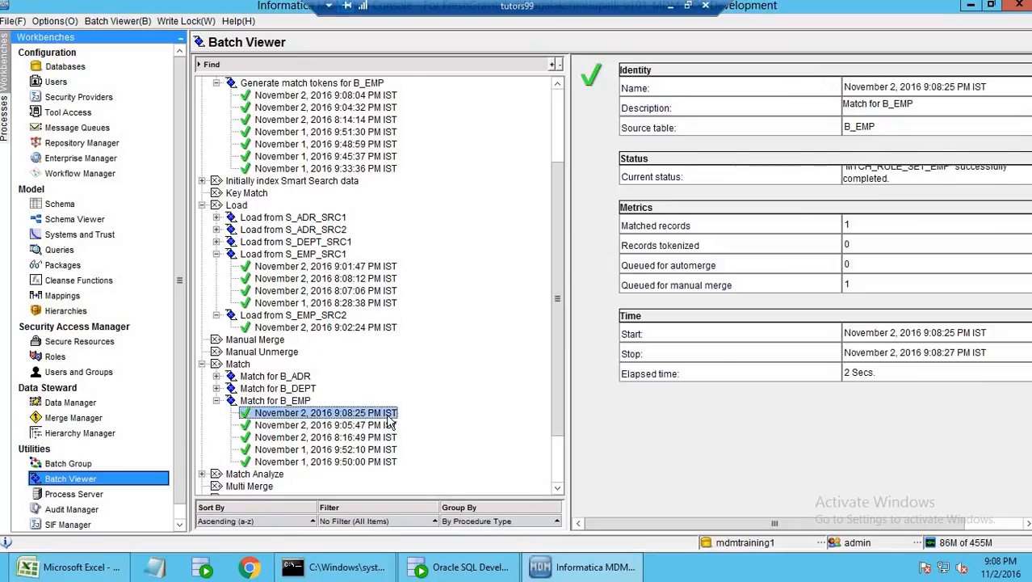
{"action": "double_click", "coordinate": [846, 225]}
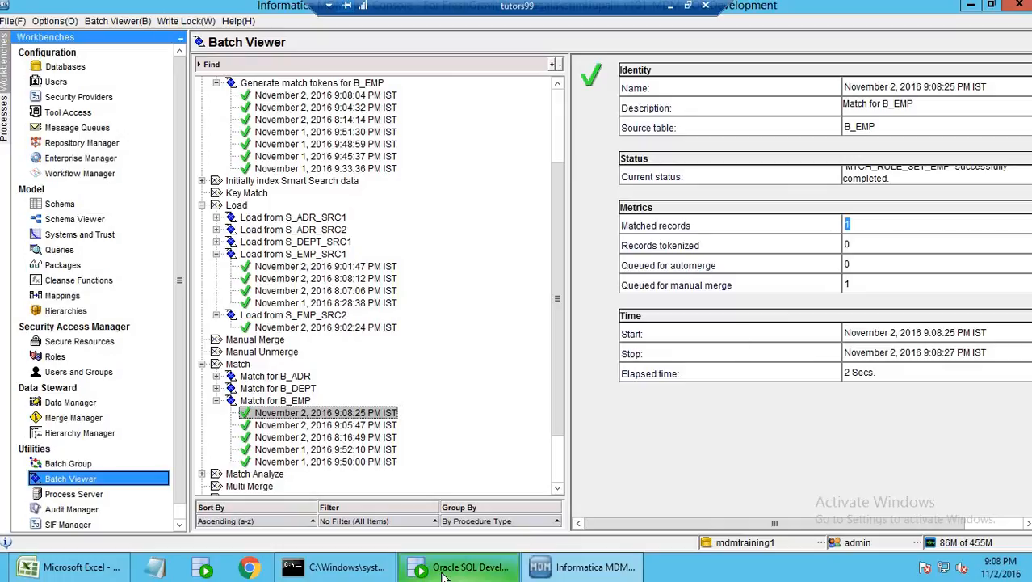
Recheck the EMP_NAME values of both C_B_EMP rows in Oracle SQL Developer
{"action": "left_click", "coordinate": [446, 567]}
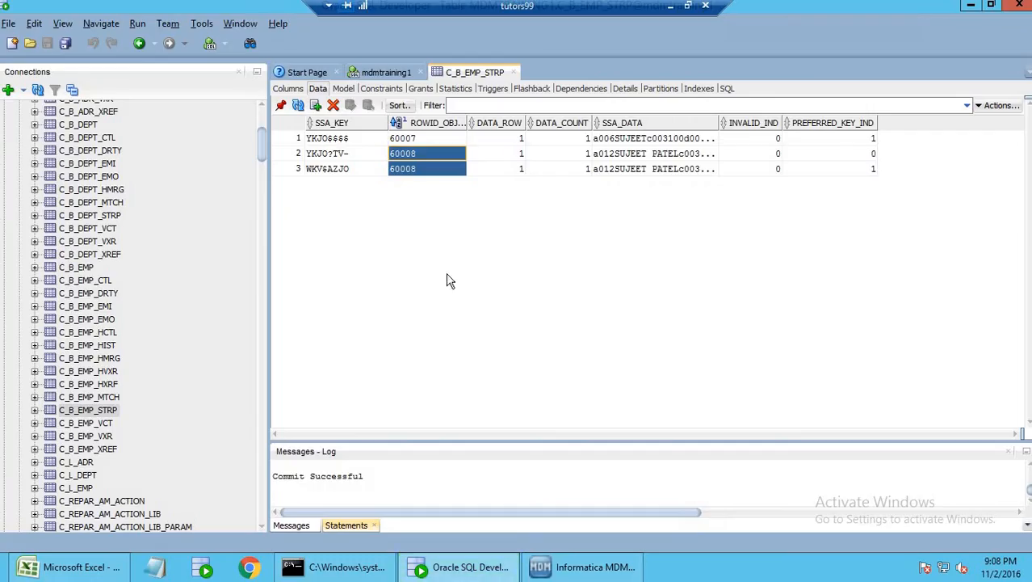
{"action": "left_click", "coordinate": [89, 268]}
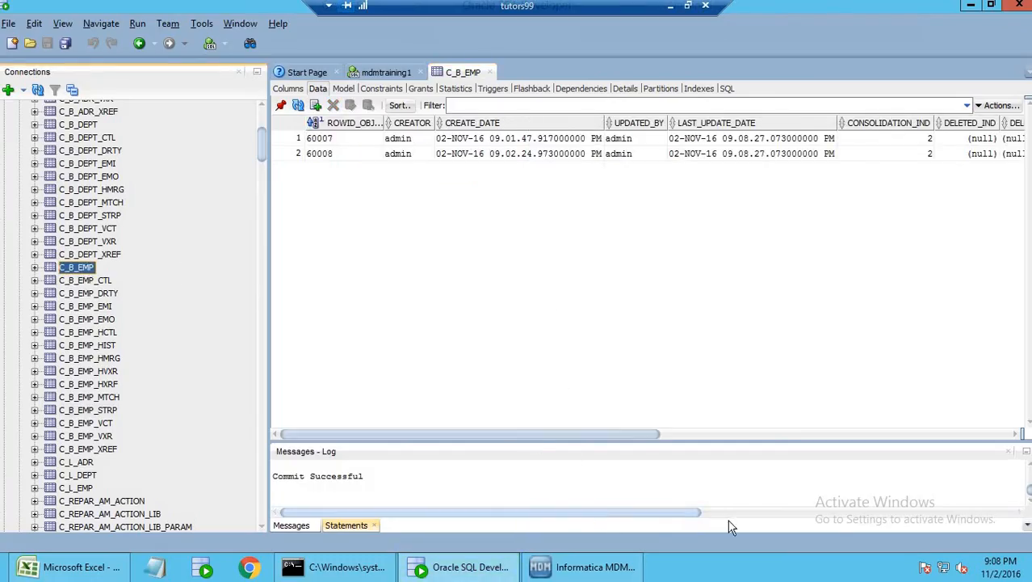
{"action": "left_click_drag", "start_coordinate": [732, 511], "coordinate": [978, 521]}
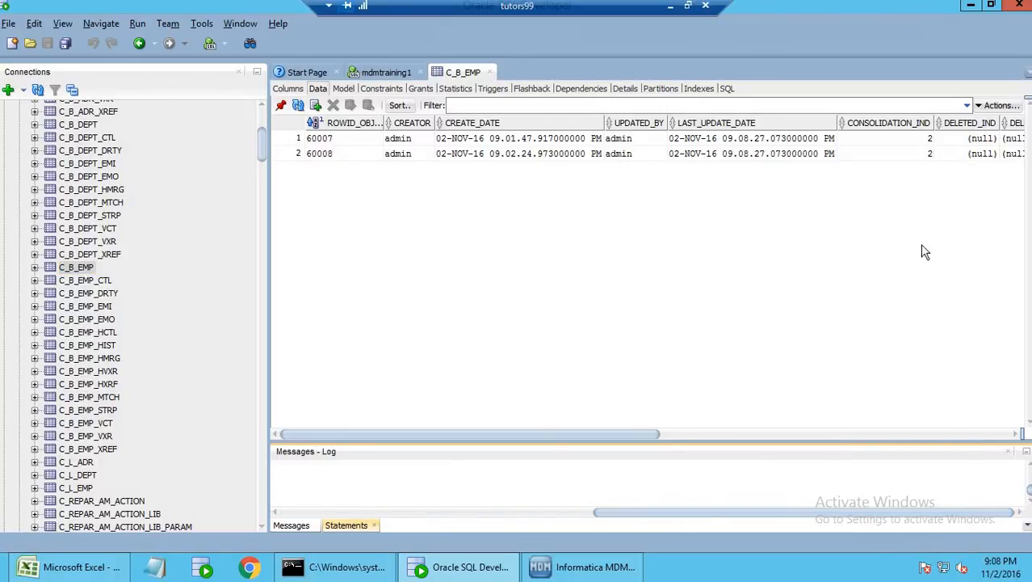
{"action": "left_click_drag", "start_coordinate": [567, 436], "coordinate": [1005, 432]}
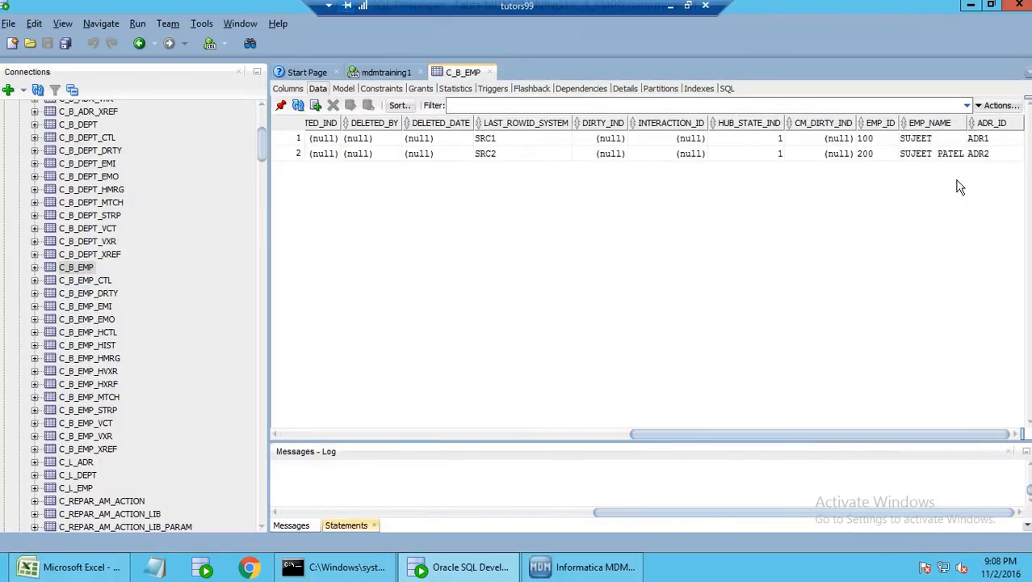
{"action": "left_click", "coordinate": [941, 153]}
{"action": "left_click", "coordinate": [932, 140]}
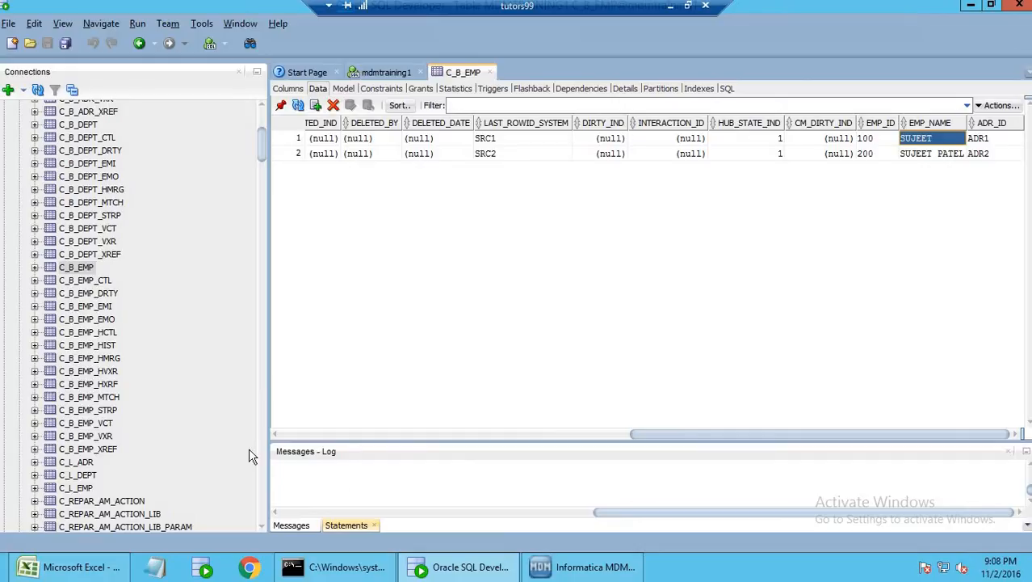
Examine the ROWID_OBJECT and ROWID_OBJECT_MATCHED pair in C_B_EMP_MTCH
{"action": "left_click", "coordinate": [112, 396]}
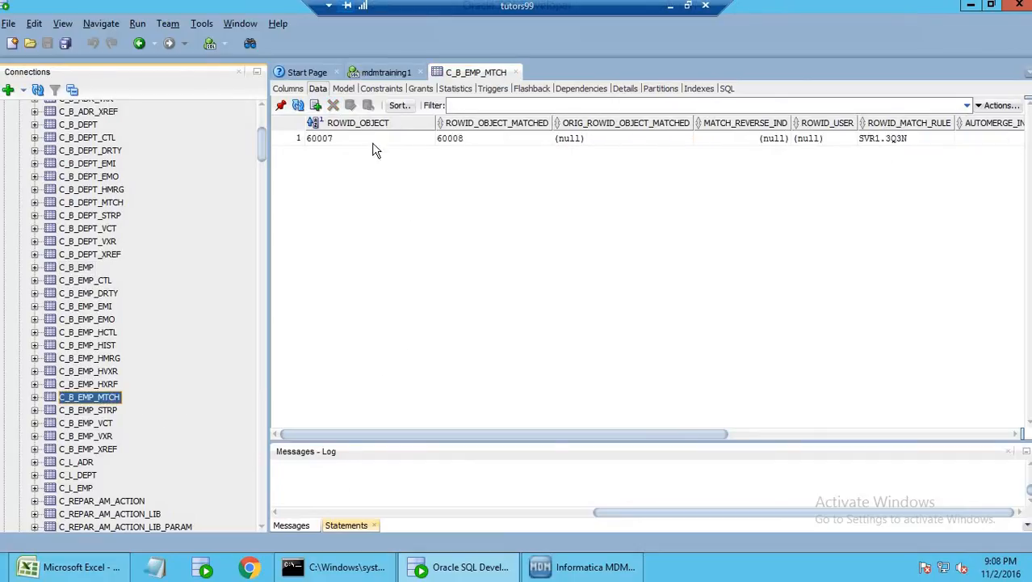
{"action": "left_click", "coordinate": [358, 142]}
{"action": "left_click", "coordinate": [453, 142]}
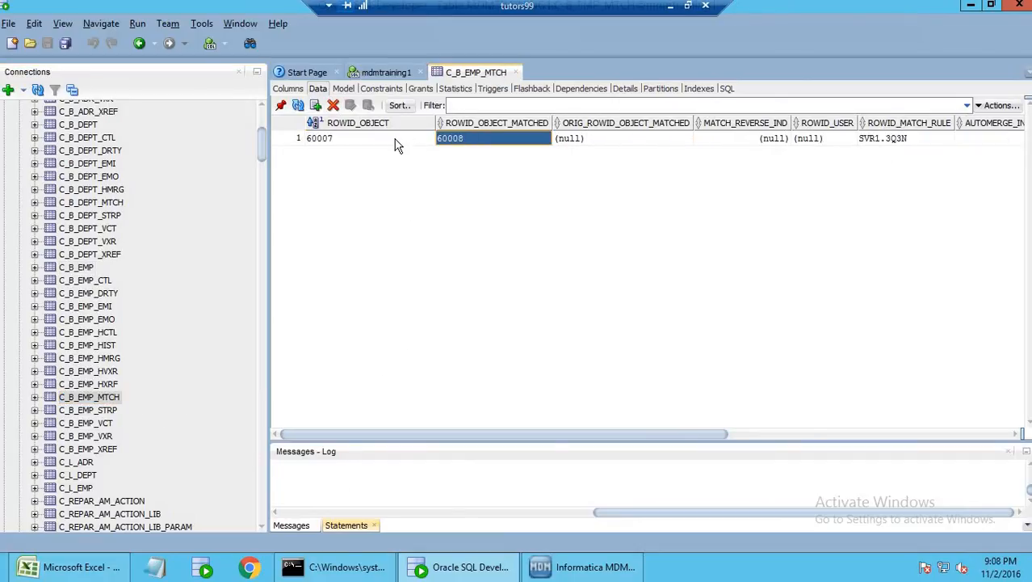
{"action": "left_click", "coordinate": [400, 143]}
{"action": "left_click", "coordinate": [465, 142]}
Check the ROWID_OBJECT and CONSOLIDATION_IND values of both rows in C_B_EMP
{"action": "left_click", "coordinate": [76, 268]}
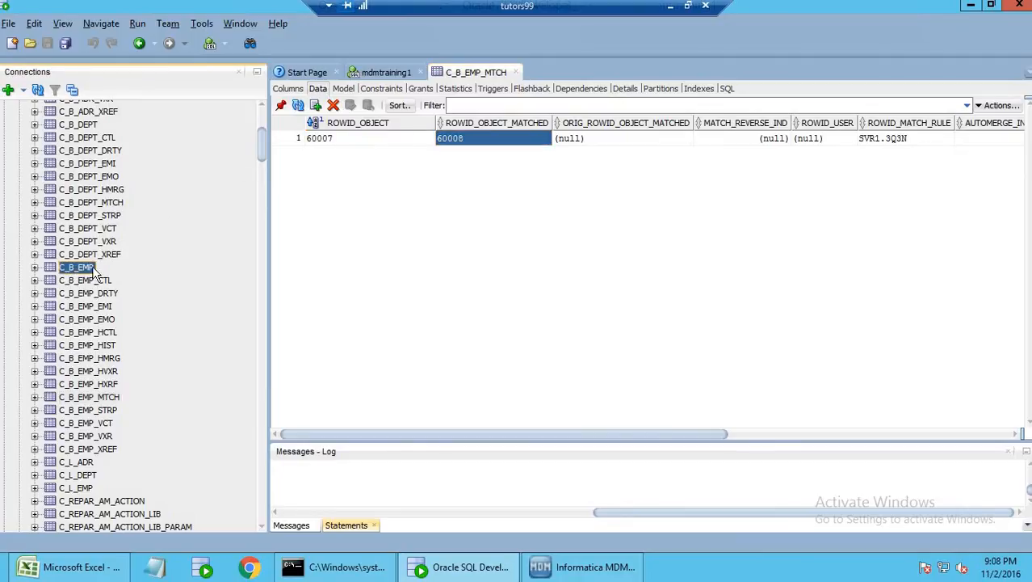
{"action": "left_click", "coordinate": [343, 142]}
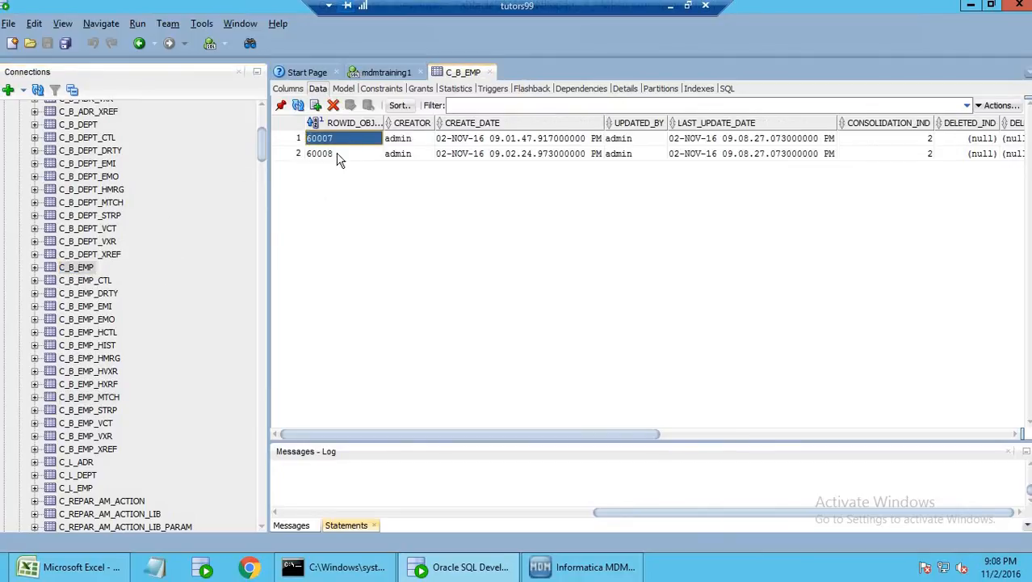
{"action": "left_click", "coordinate": [339, 155]}
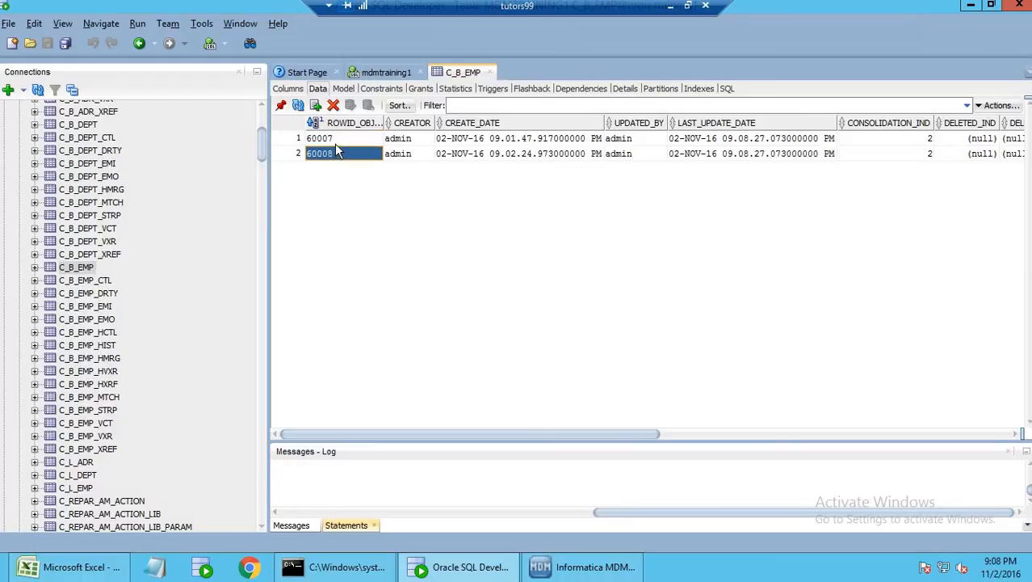
{"action": "left_click", "coordinate": [336, 143]}
{"action": "left_click", "coordinate": [335, 151]}
{"action": "left_click", "coordinate": [892, 153]}
{"action": "left_click", "coordinate": [892, 140], "text": "shift"}
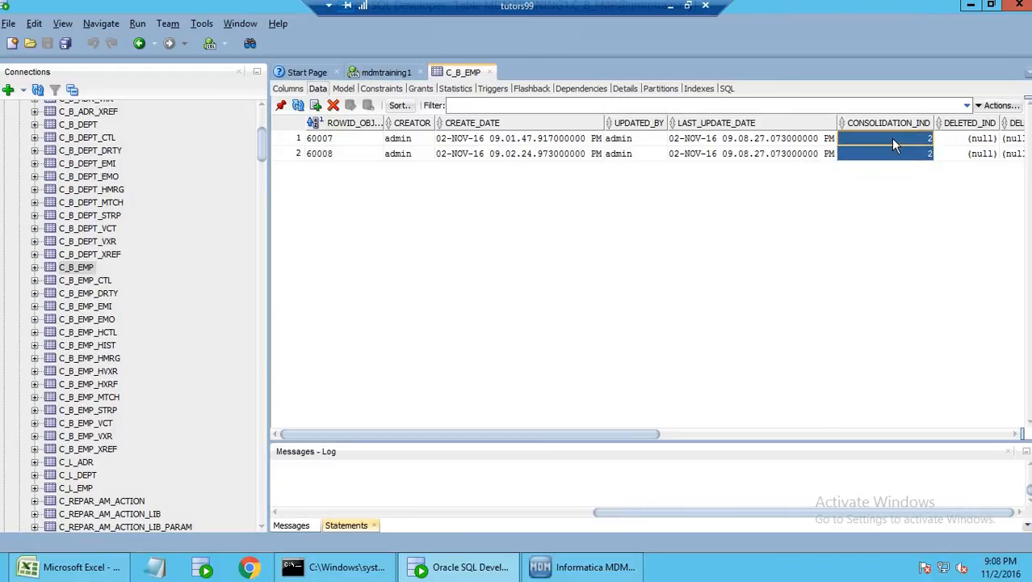
Check the AUTOMERGE_IND value of the matched pair in C_B_EMP_MTCH, and return to the MDM Batch Viewer
{"action": "left_click", "coordinate": [111, 399]}
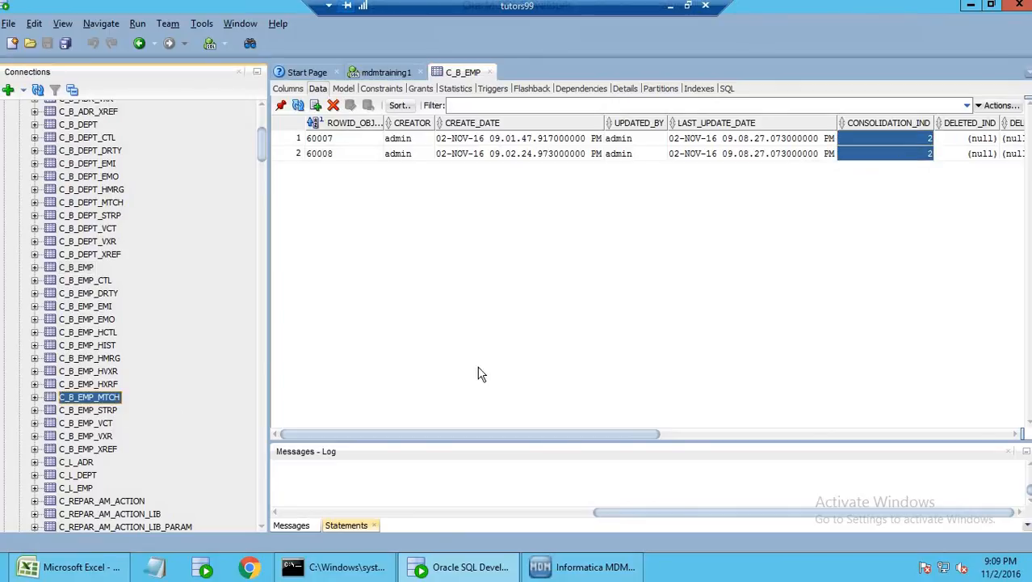
{"action": "left_click_drag", "start_coordinate": [537, 434], "coordinate": [668, 428]}
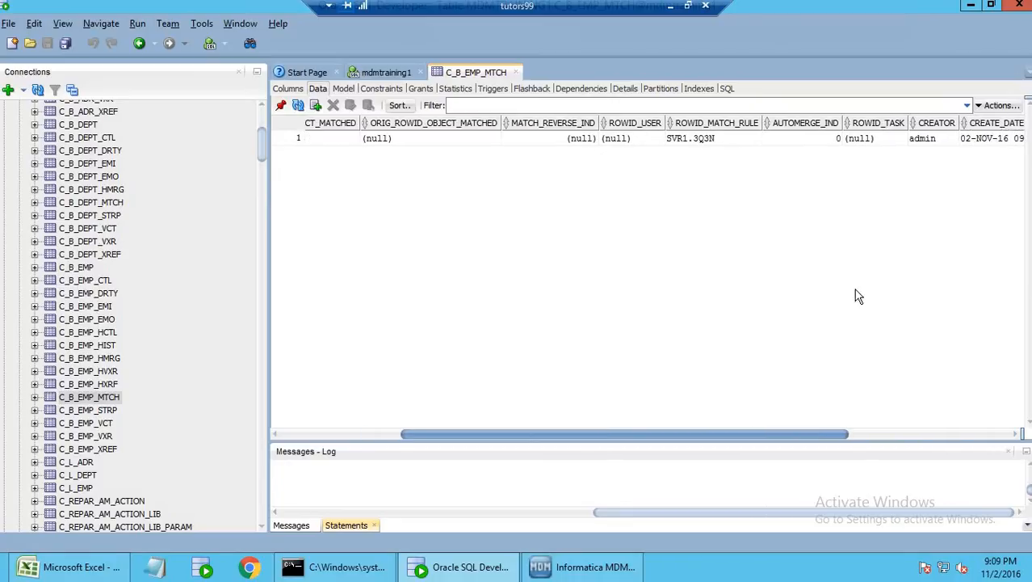
{"action": "left_click", "coordinate": [799, 139]}
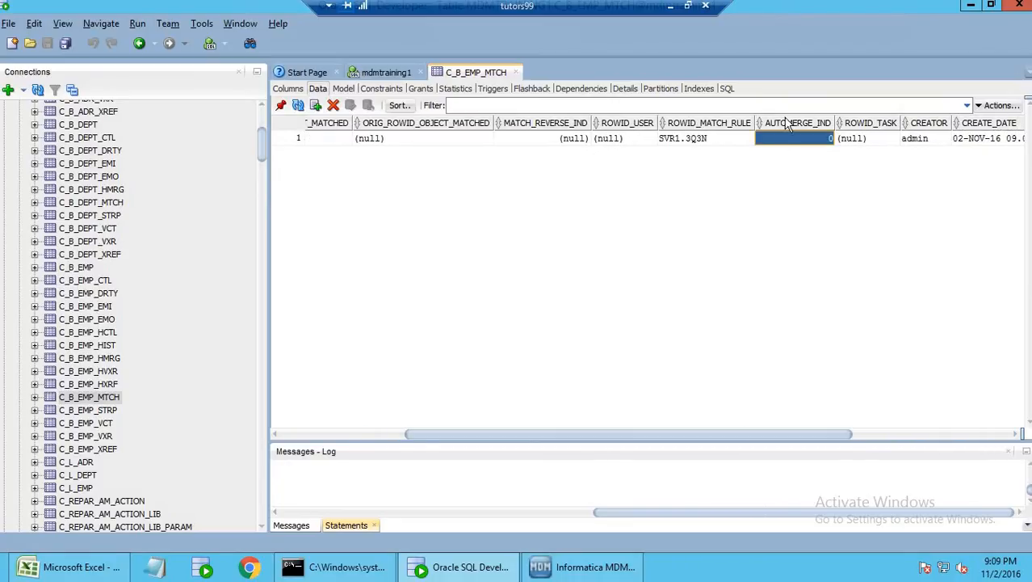
{"action": "left_click", "coordinate": [546, 571]}
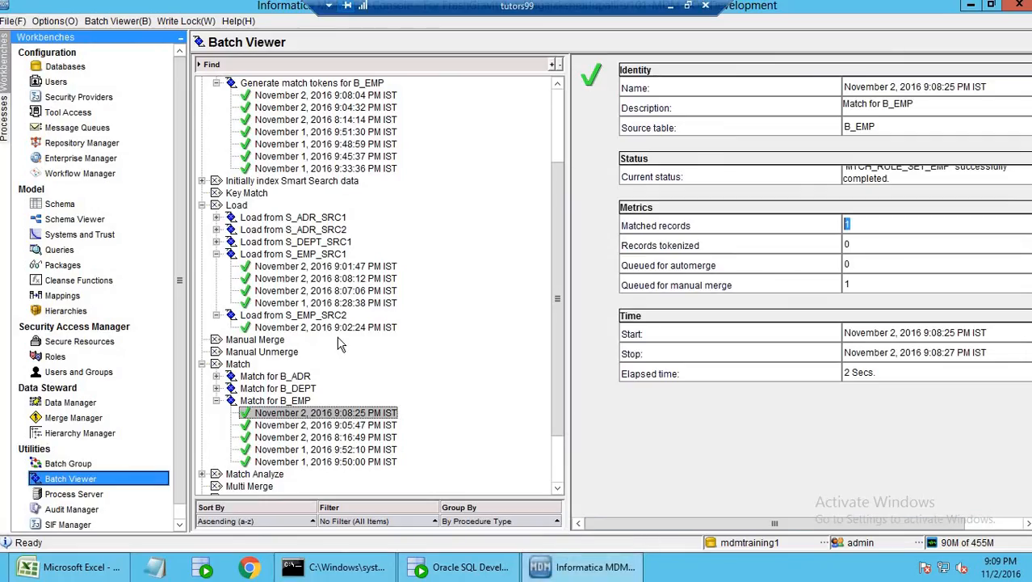
Open the Merge Manager and begin a merge session for base object B_EMP using merge package PKG_EMP_PUT
{"action": "left_click", "coordinate": [91, 418]}
{"action": "left_click", "coordinate": [756, 146]}
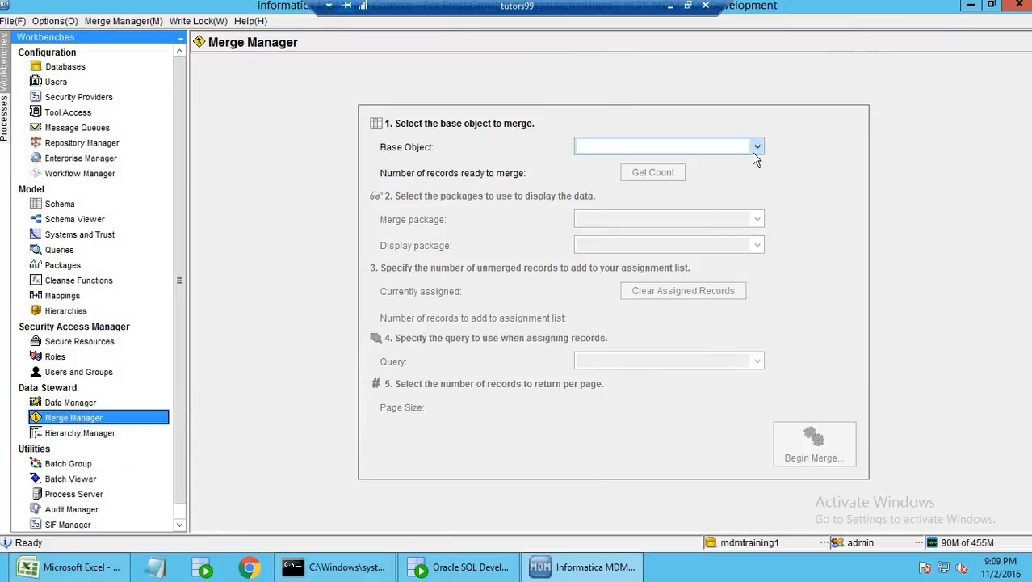
{"action": "key", "text": "Return"}
{"action": "left_click", "coordinate": [756, 219]}
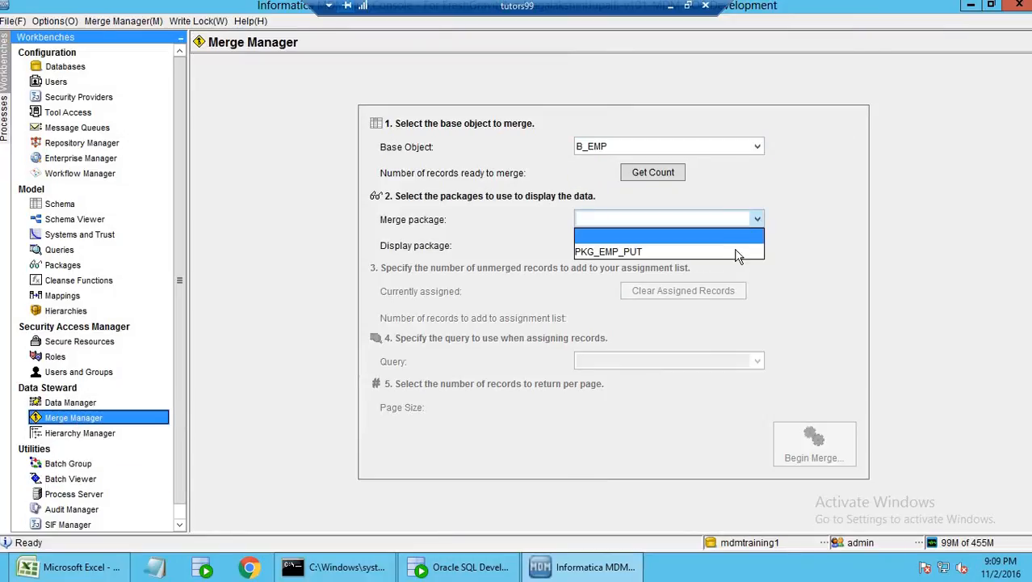
{"action": "left_click", "coordinate": [732, 254]}
{"action": "left_click", "coordinate": [797, 457]}
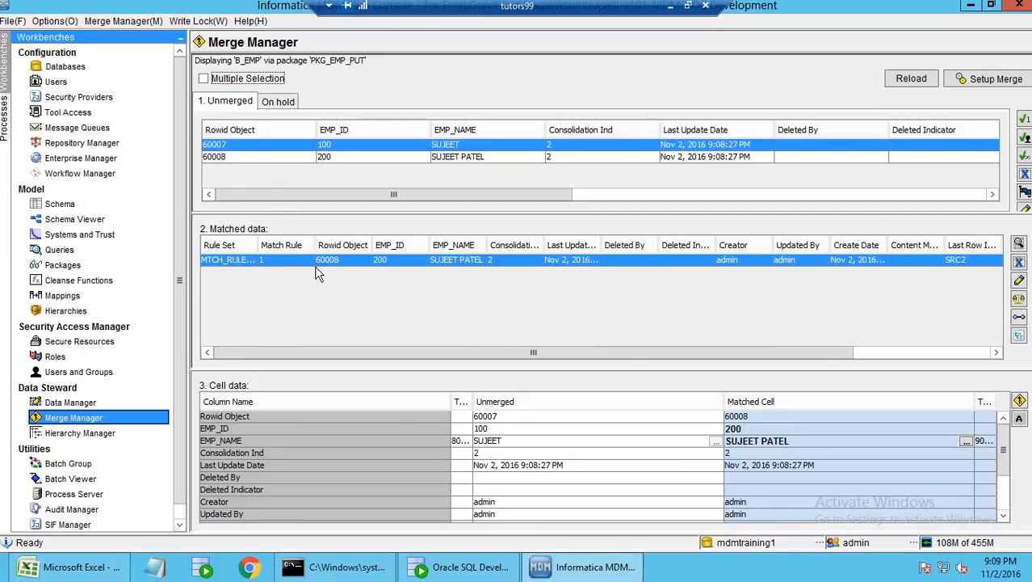
Compare the cell data of unmerged records 60007 and 60008 against their matched counterparts
{"action": "left_click", "coordinate": [250, 158]}
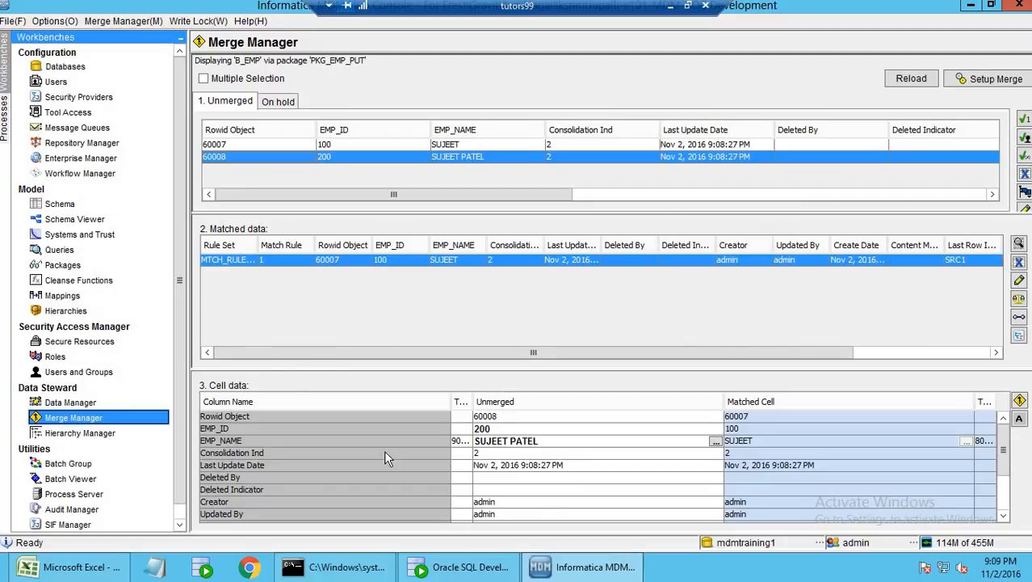
{"action": "left_click", "coordinate": [420, 444]}
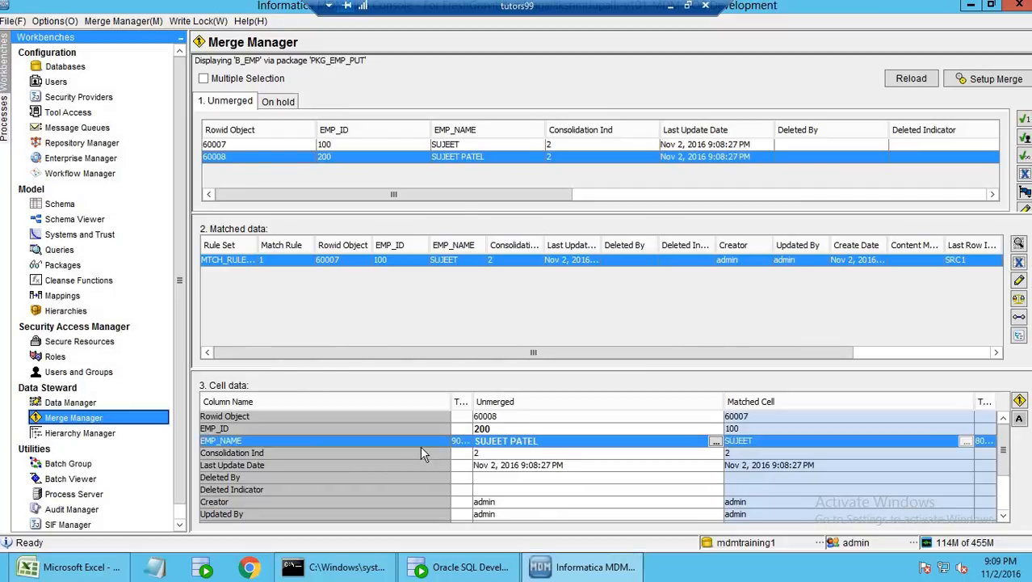
{"action": "left_click", "coordinate": [500, 502]}
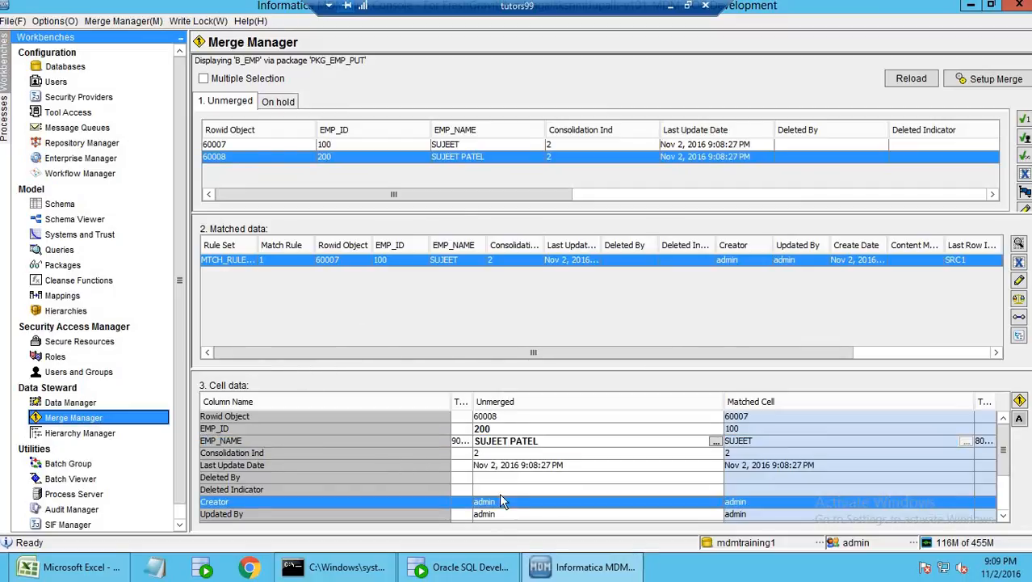
{"action": "left_click", "coordinate": [416, 428]}
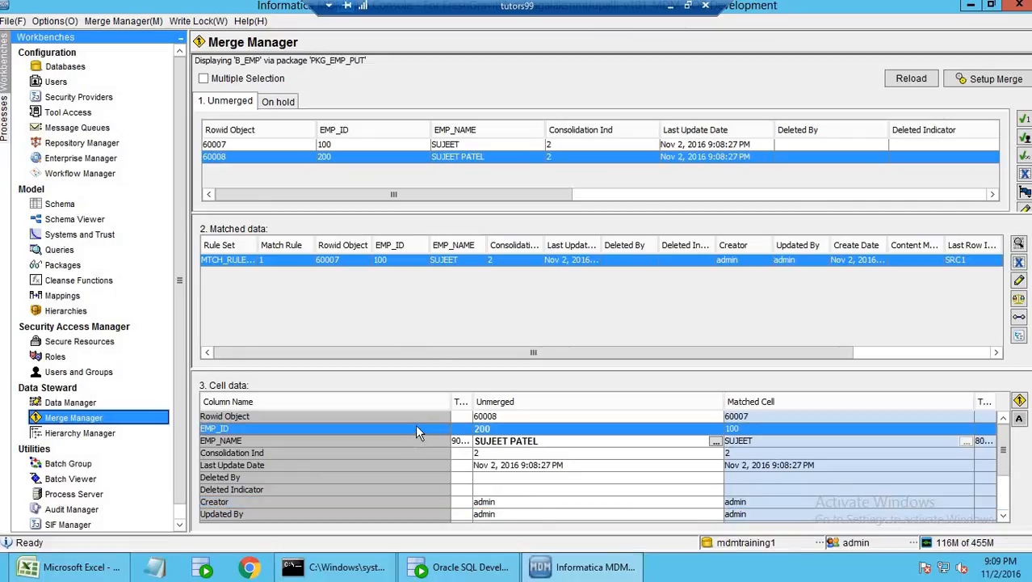
{"action": "left_click", "coordinate": [430, 477]}
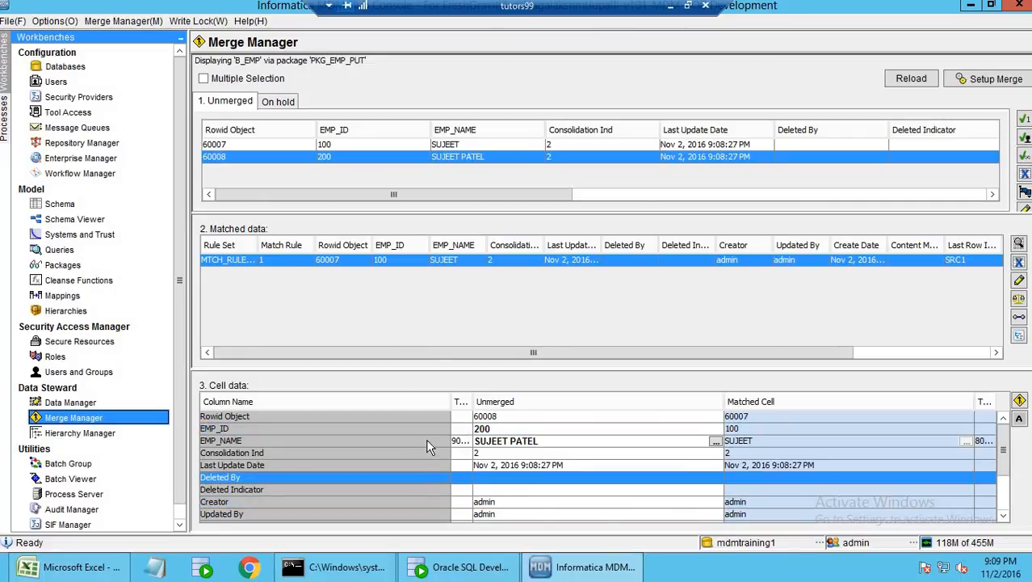
{"action": "left_click", "coordinate": [254, 145]}
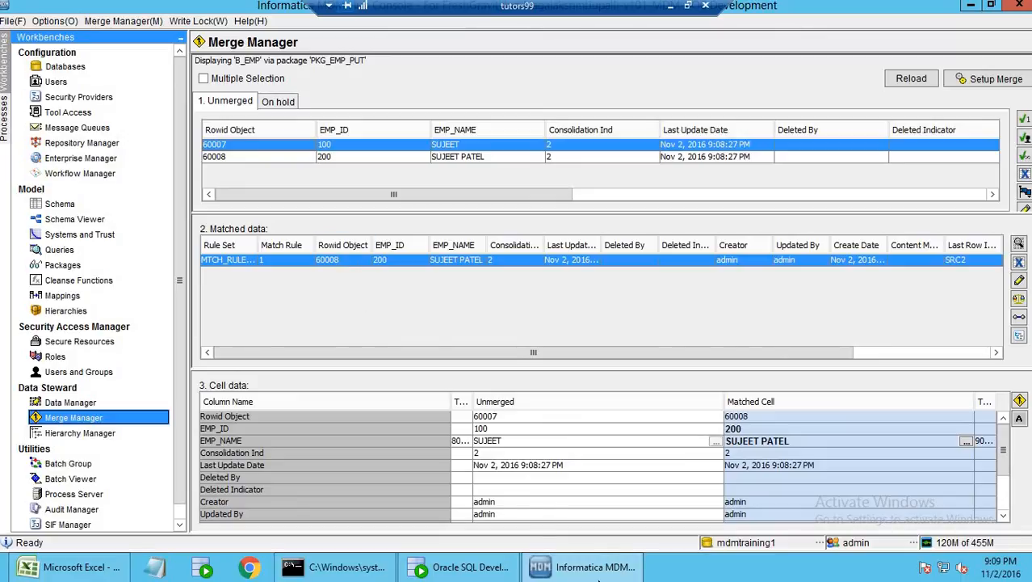
Widen both Trust columns in the cell data and examine the EMP_NAME trust scores of records 60007 and 60008
{"action": "left_click_drag", "start_coordinate": [473, 406], "coordinate": [483, 406]}
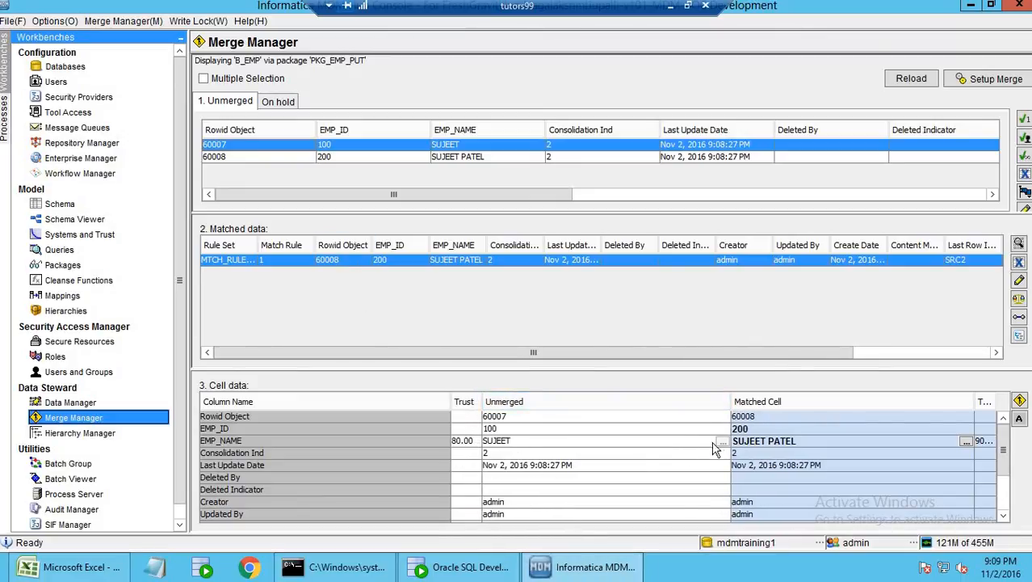
{"action": "left_click", "coordinate": [496, 418]}
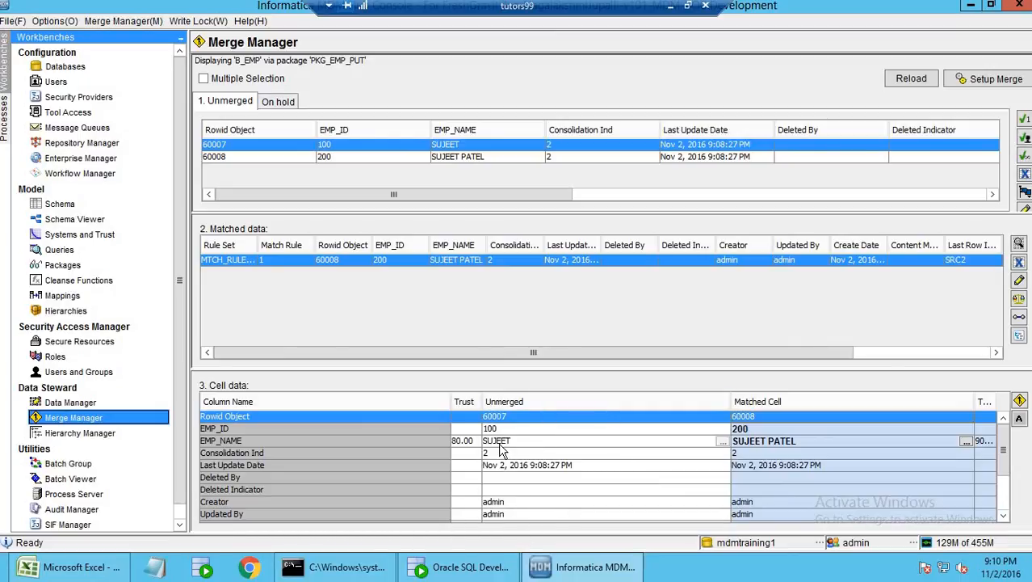
{"action": "left_click", "coordinate": [429, 486]}
{"action": "left_click", "coordinate": [269, 440]}
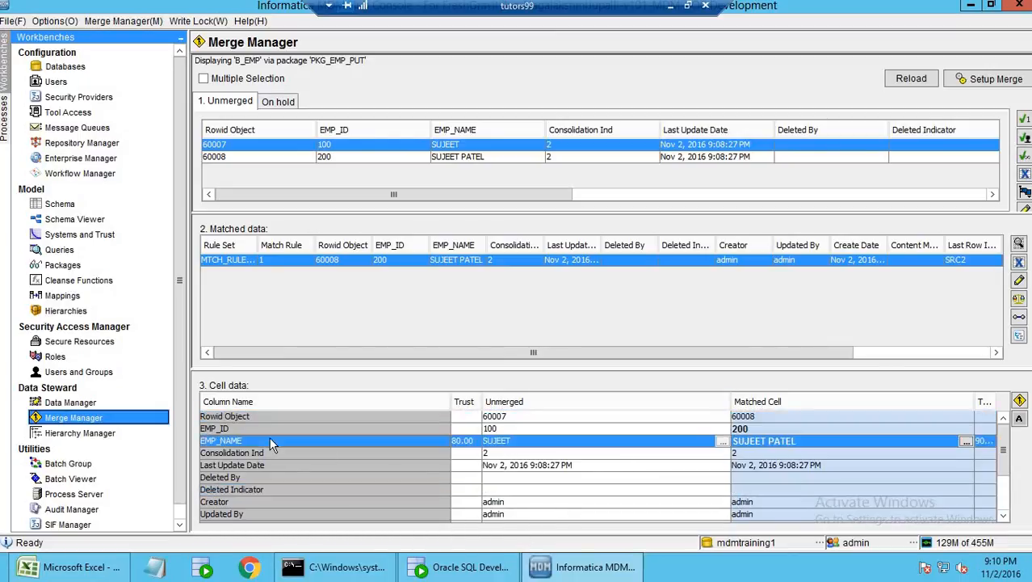
{"action": "left_click", "coordinate": [352, 465]}
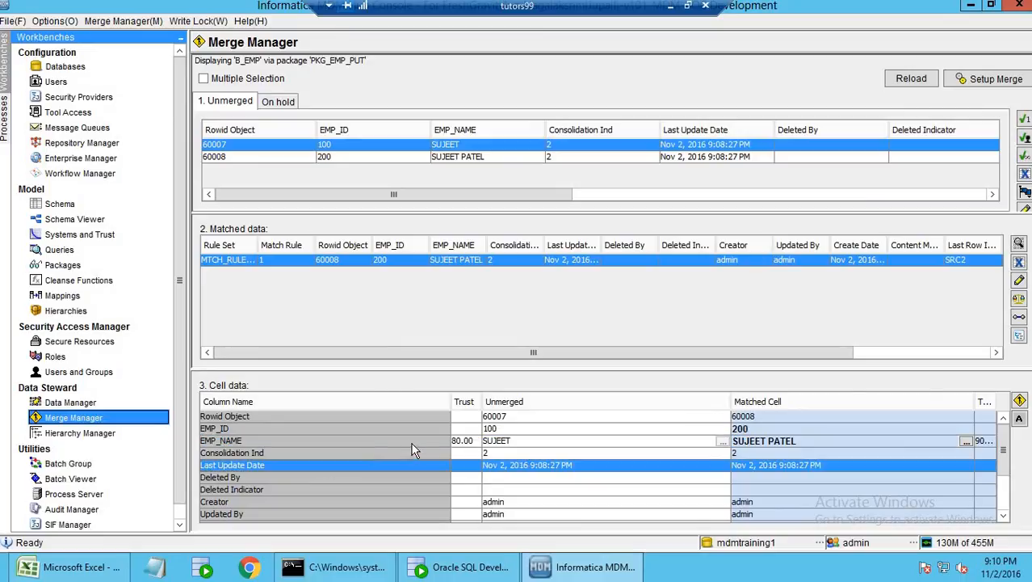
{"action": "left_click", "coordinate": [463, 443]}
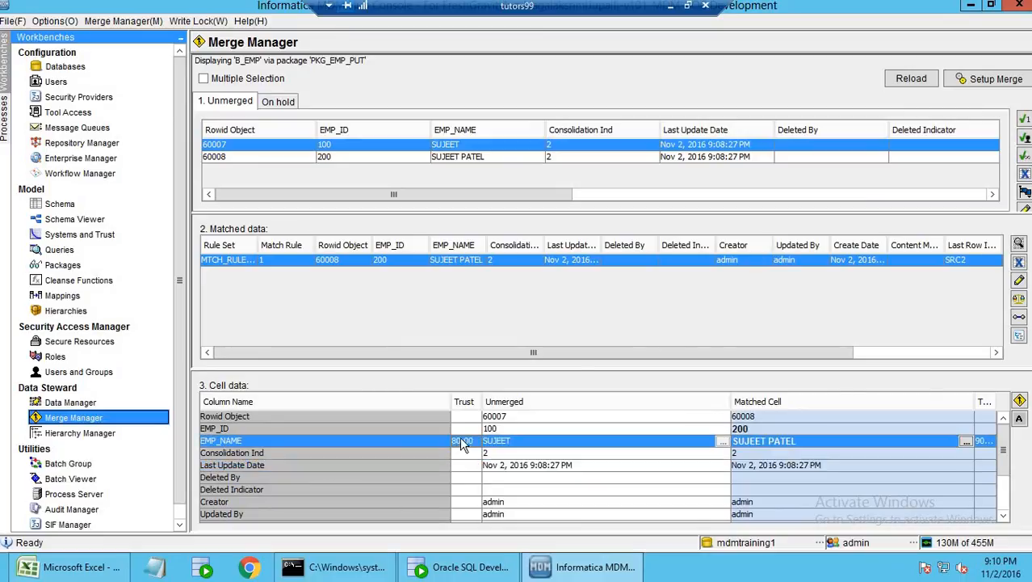
{"action": "left_click", "coordinate": [466, 501]}
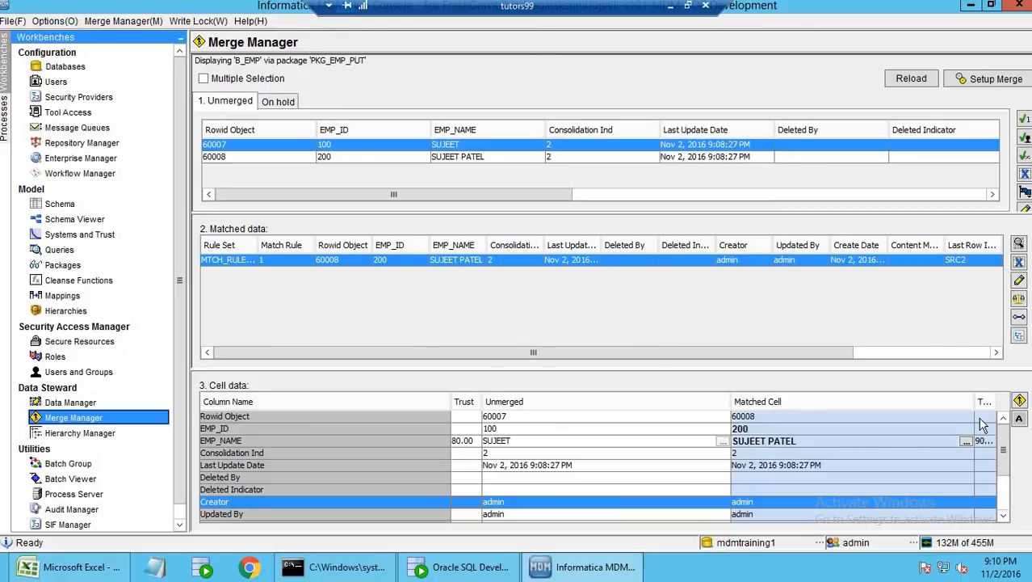
{"action": "left_click_drag", "start_coordinate": [892, 409], "coordinate": [885, 409]}
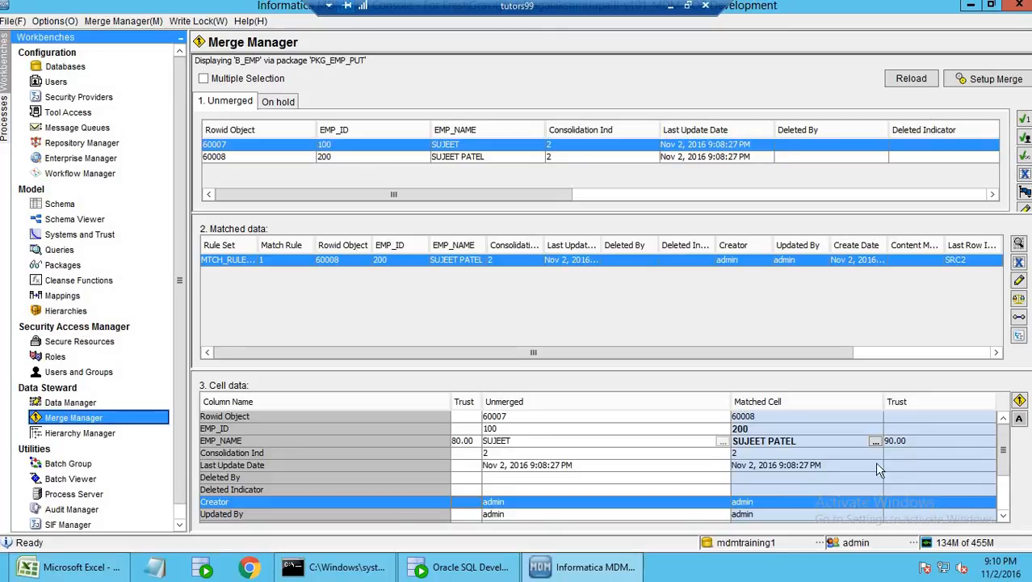
{"action": "left_click", "coordinate": [810, 488]}
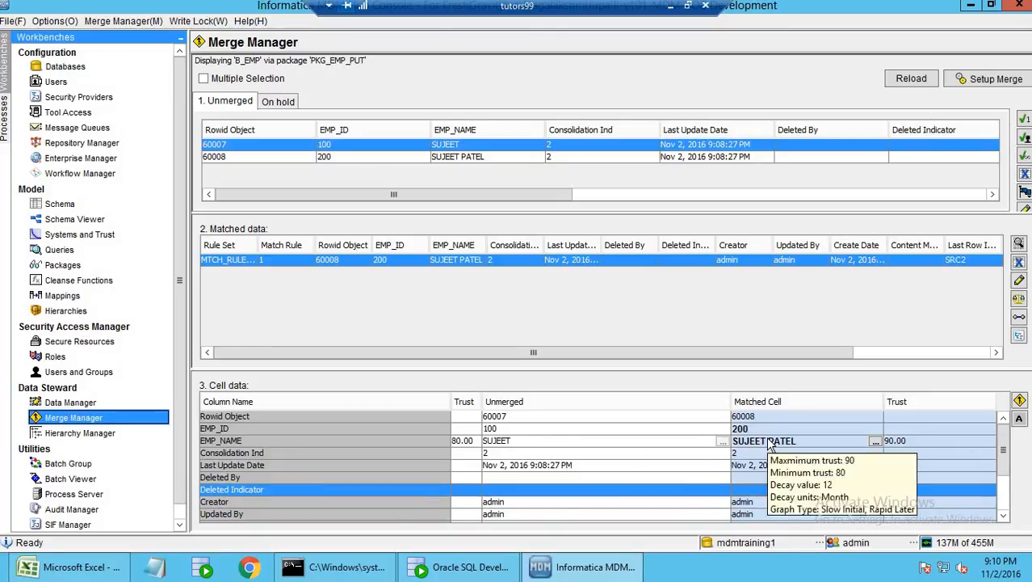
Try choosing record 60007's EMP_NAME as the surviving value, and reselect the record to restore the default choice
{"action": "left_click", "coordinate": [506, 446]}
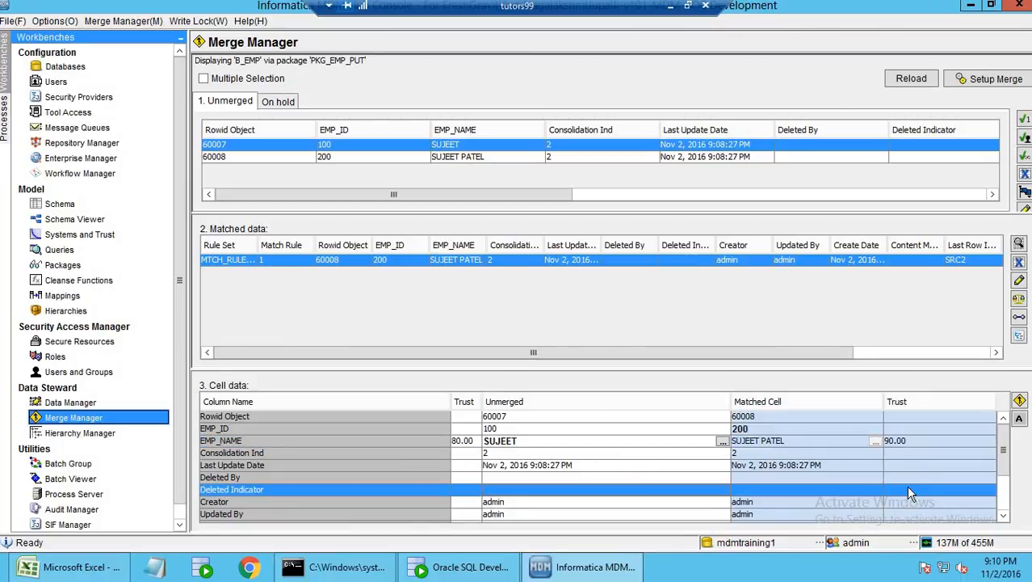
{"action": "left_click", "coordinate": [263, 155]}
{"action": "left_click", "coordinate": [263, 146]}
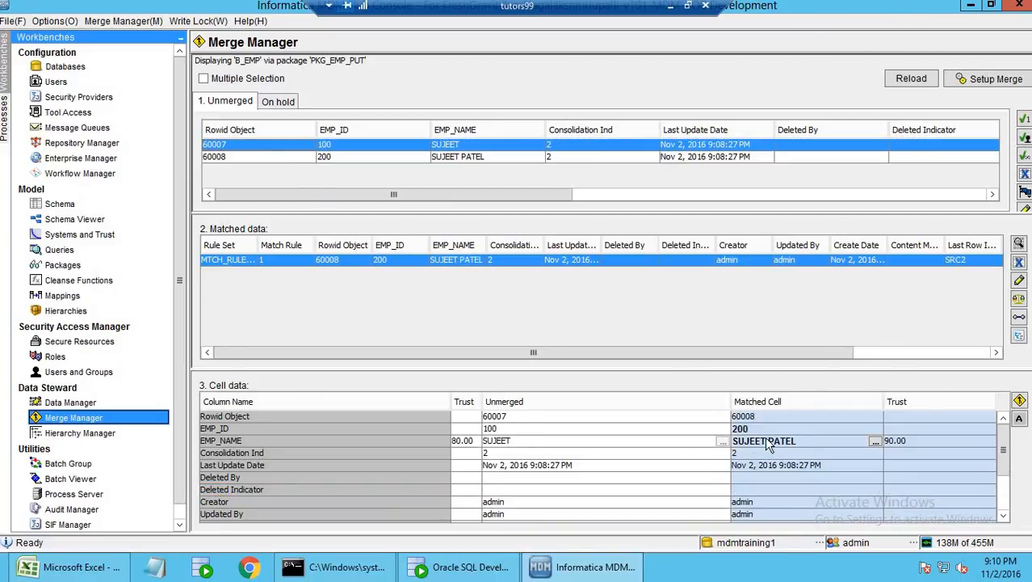
{"action": "mouse_move", "coordinate": [809, 446]}
Switch to Oracle SQL Developer and check the ROWID_OBJECT values of both rows in C_B_EMP before merging
{"action": "left_click", "coordinate": [473, 566]}
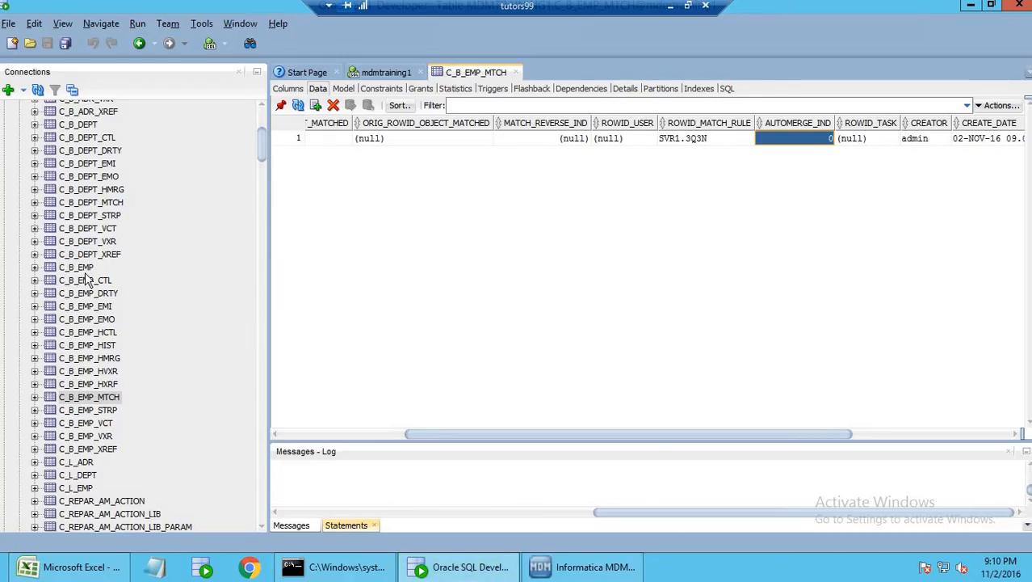
{"action": "left_click", "coordinate": [87, 268]}
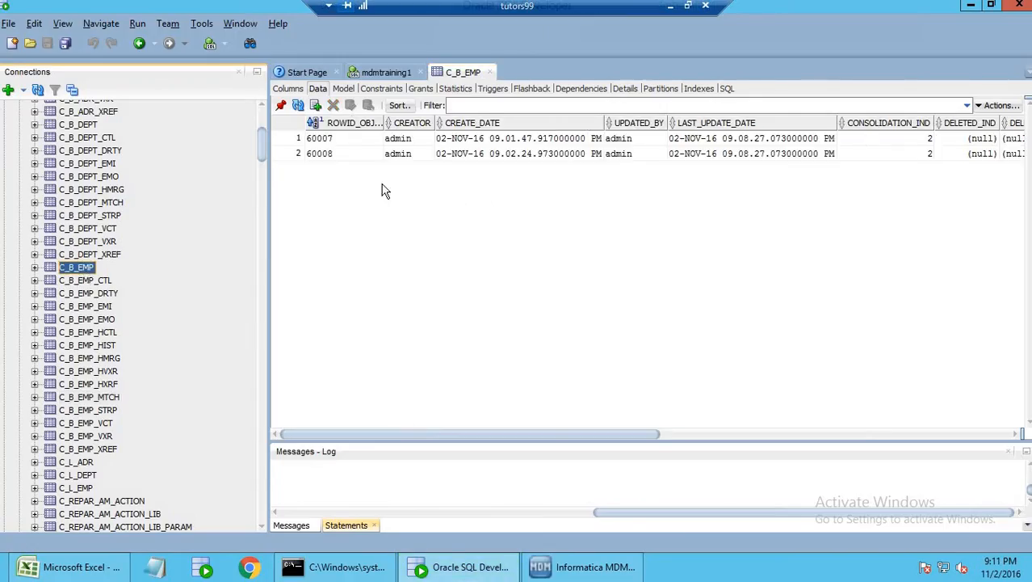
{"action": "left_click", "coordinate": [335, 139]}
{"action": "left_click", "coordinate": [335, 153]}
Return to the Informatica MDM Merge Manager and merge unmerged record 60007 with its match 60008
{"action": "left_click", "coordinate": [583, 566]}
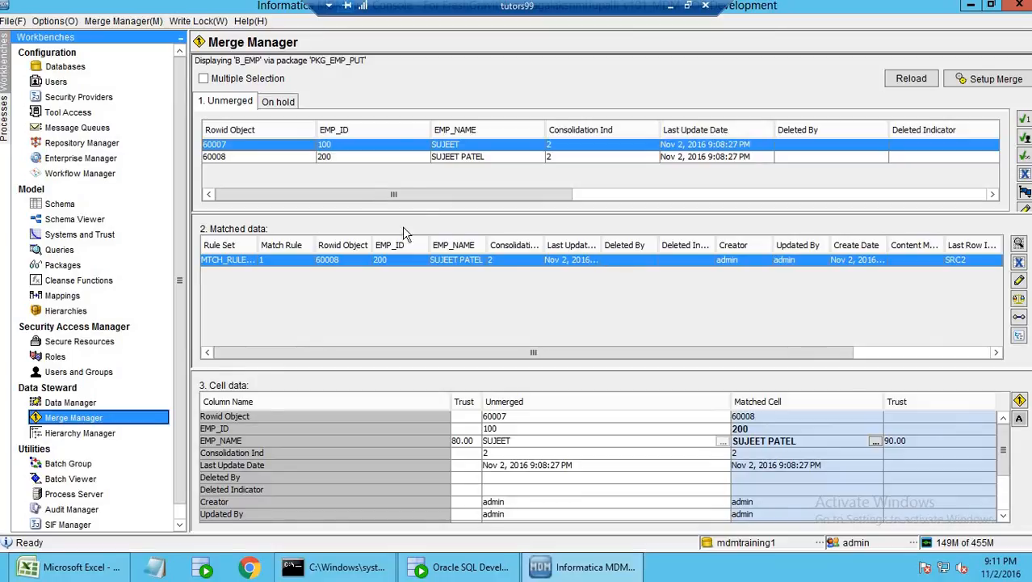
{"action": "left_click", "coordinate": [1020, 401]}
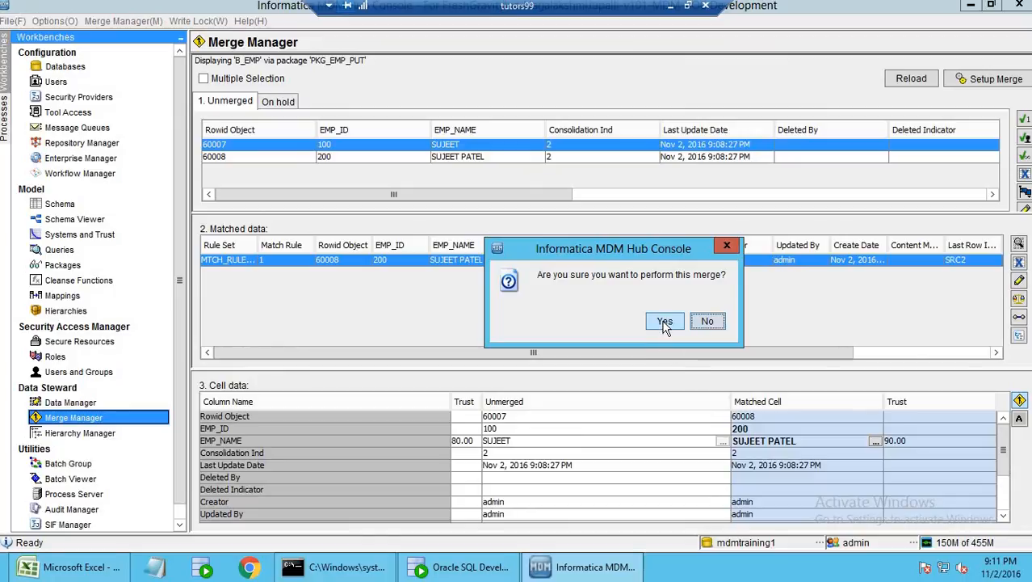
{"action": "left_click", "coordinate": [664, 323]}
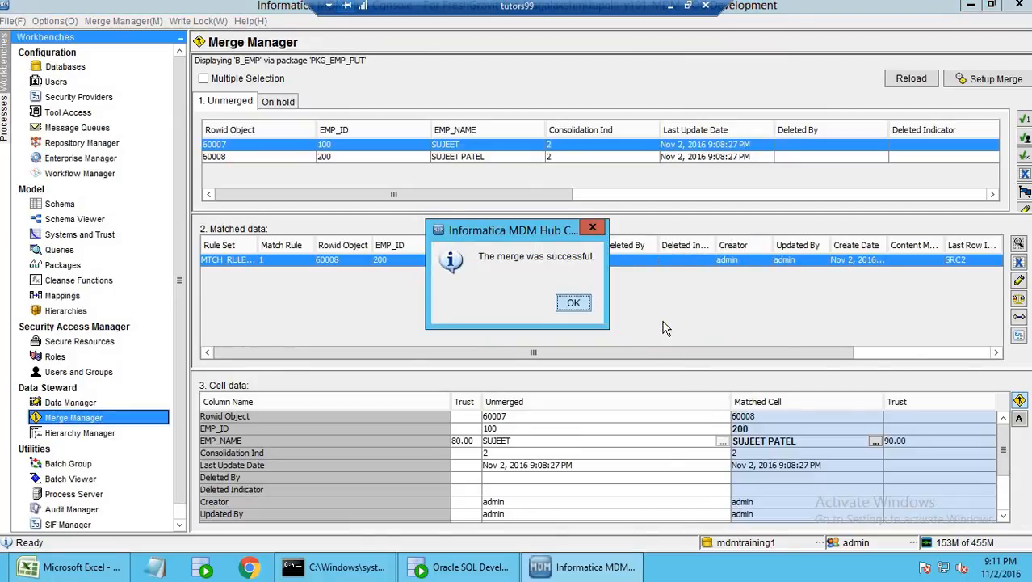
{"action": "left_click", "coordinate": [570, 300]}
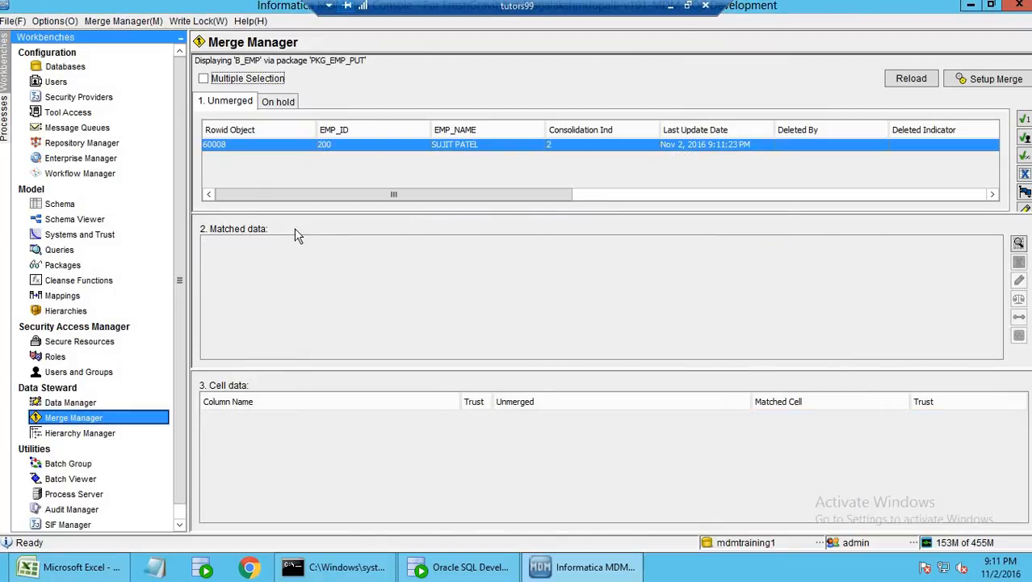
{"action": "left_click", "coordinate": [227, 150]}
Refresh the C_B_EMP data in Oracle SQL Developer and check the surviving row's ROWID_OBJECT
{"action": "left_click", "coordinate": [456, 568]}
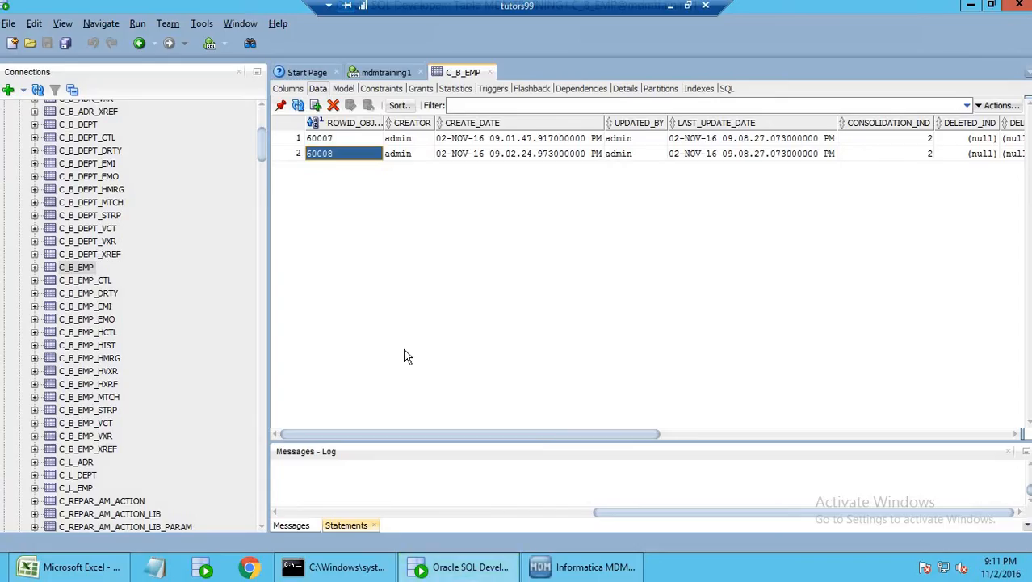
{"action": "left_click", "coordinate": [298, 105]}
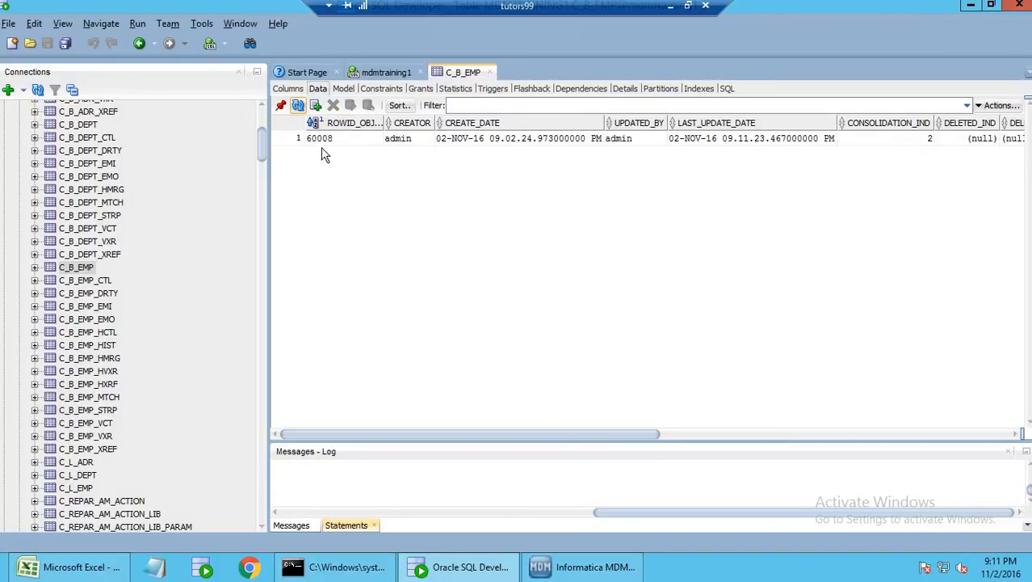
{"action": "left_click", "coordinate": [322, 141]}
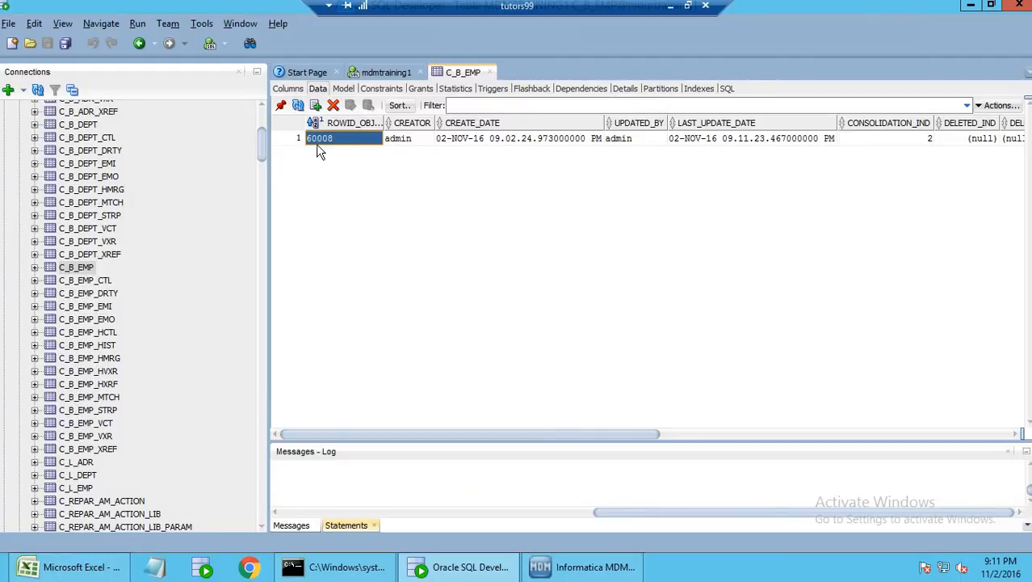
Open C_B_EMP_XREF and compare the ROWID_OBJECT and ORIG_ROWID_OBJECT values of its cross-reference rows
{"action": "left_click", "coordinate": [107, 449]}
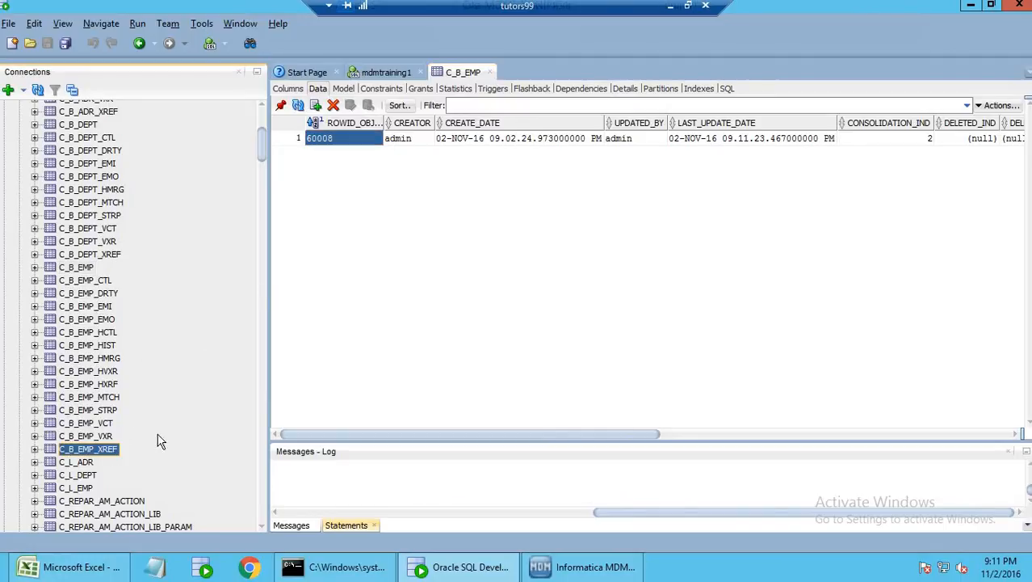
{"action": "left_click_drag", "start_coordinate": [493, 138], "coordinate": [493, 154]}
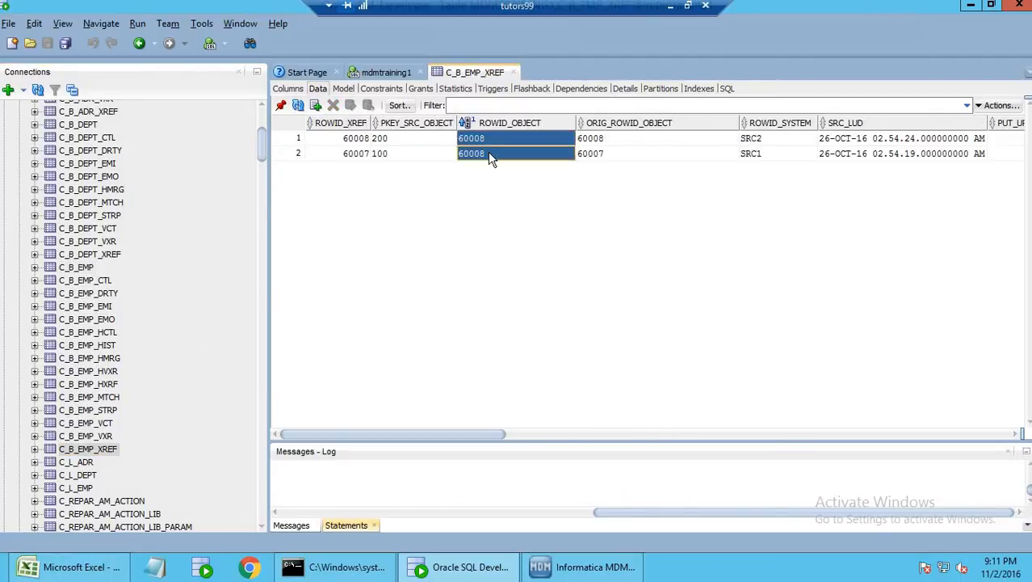
{"action": "left_click", "coordinate": [612, 155]}
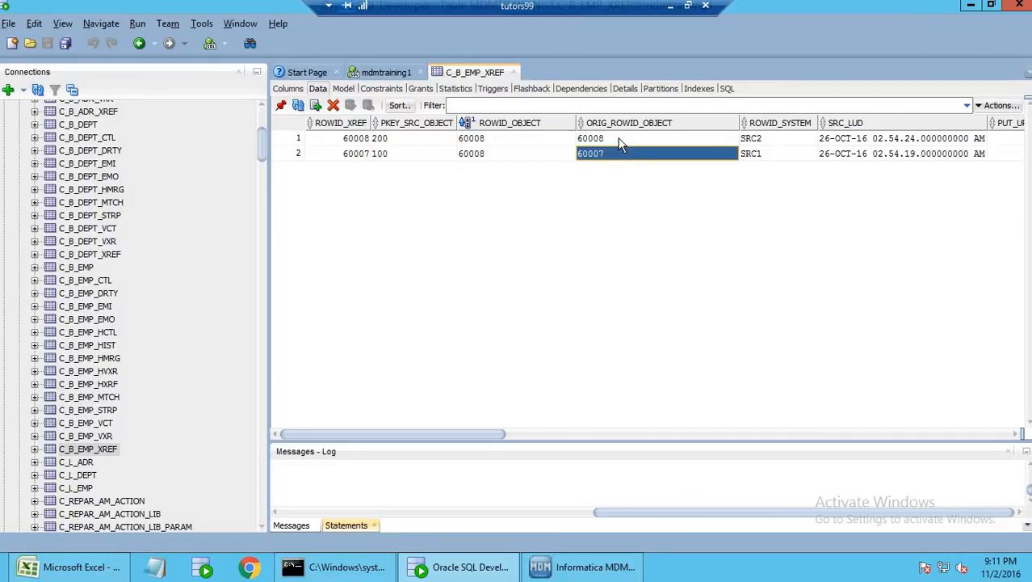
{"action": "left_click", "coordinate": [619, 138]}
{"action": "left_click", "coordinate": [612, 154]}
{"action": "left_click", "coordinate": [610, 142]}
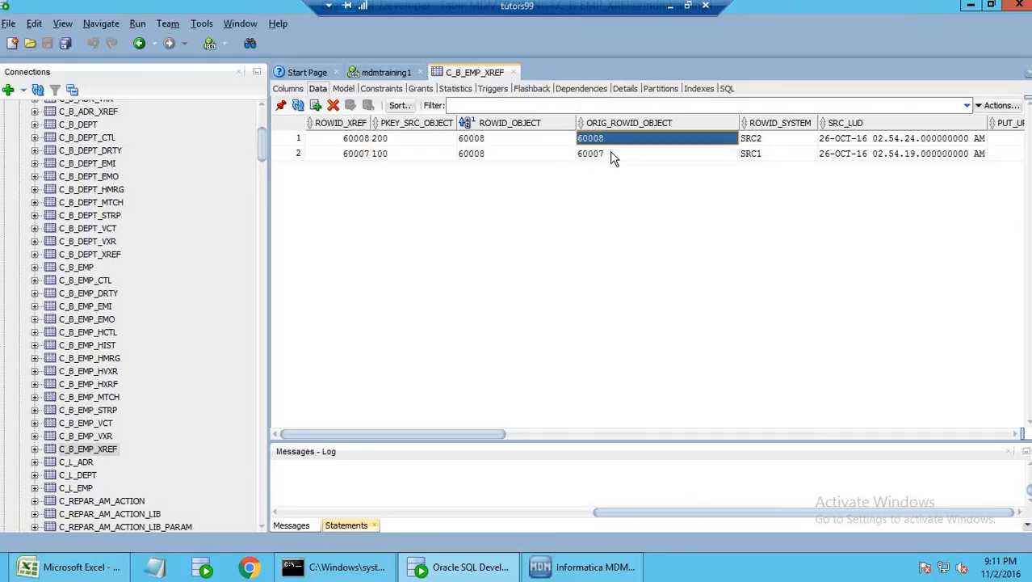
{"action": "left_click", "coordinate": [612, 152]}
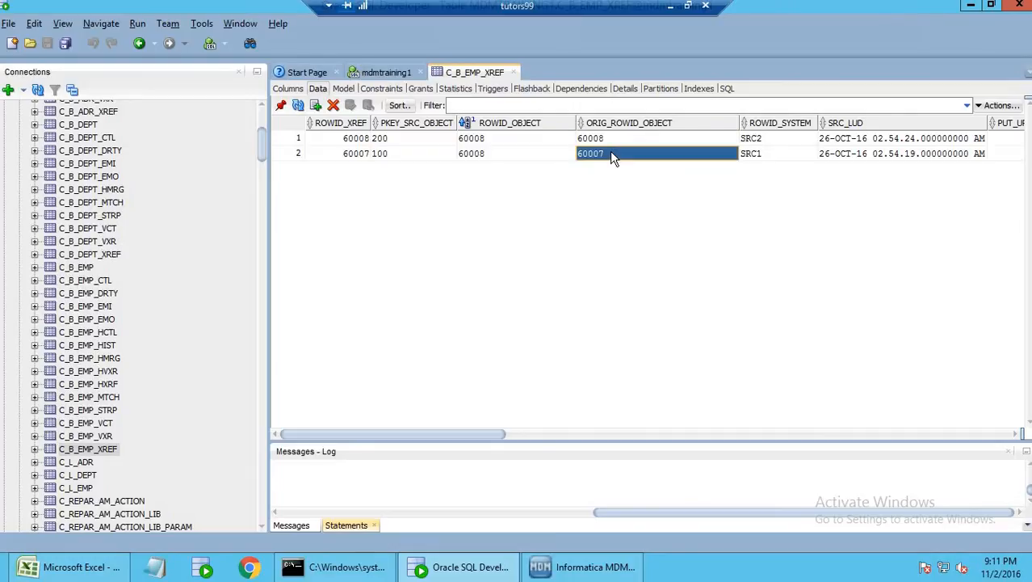
Open C_B_EMP_HMRG and examine the SRC_ROWID_OBJECT and TGT_ROWID_OBJECT values of the merge history row
{"action": "left_click", "coordinate": [117, 361]}
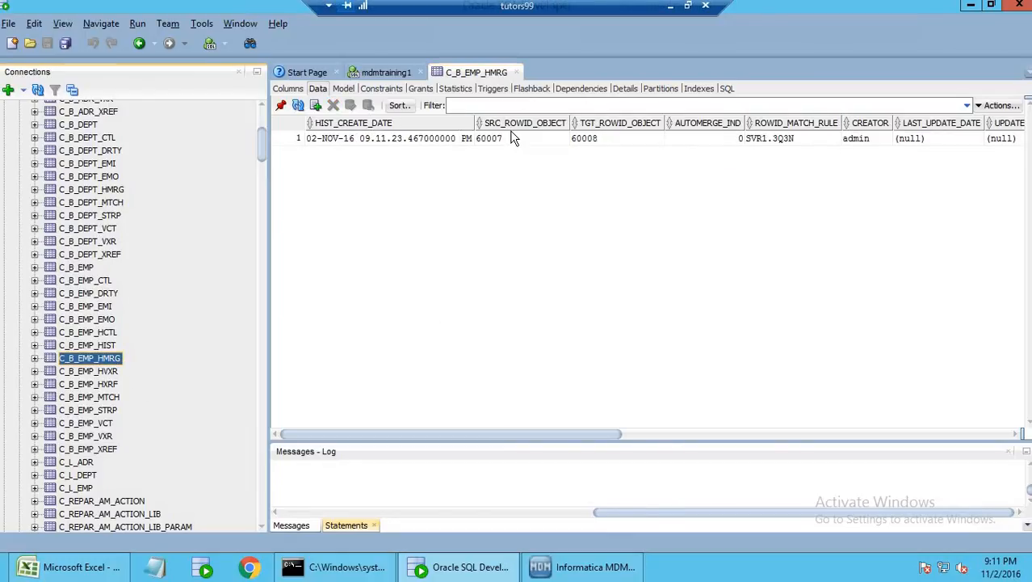
{"action": "left_click", "coordinate": [512, 138]}
{"action": "left_click", "coordinate": [587, 142]}
{"action": "left_click", "coordinate": [525, 140]}
{"action": "left_click", "coordinate": [606, 142]}
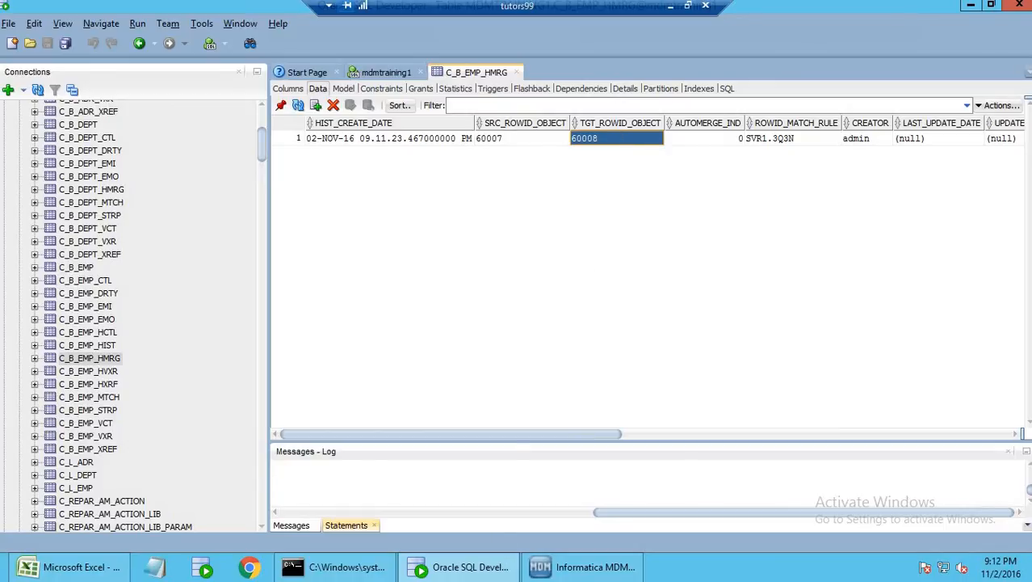
Switch to the Informatica MDM console and review the B_EMP trust settings for EMP_NAME in Systems and Trust
{"action": "left_click", "coordinate": [586, 567]}
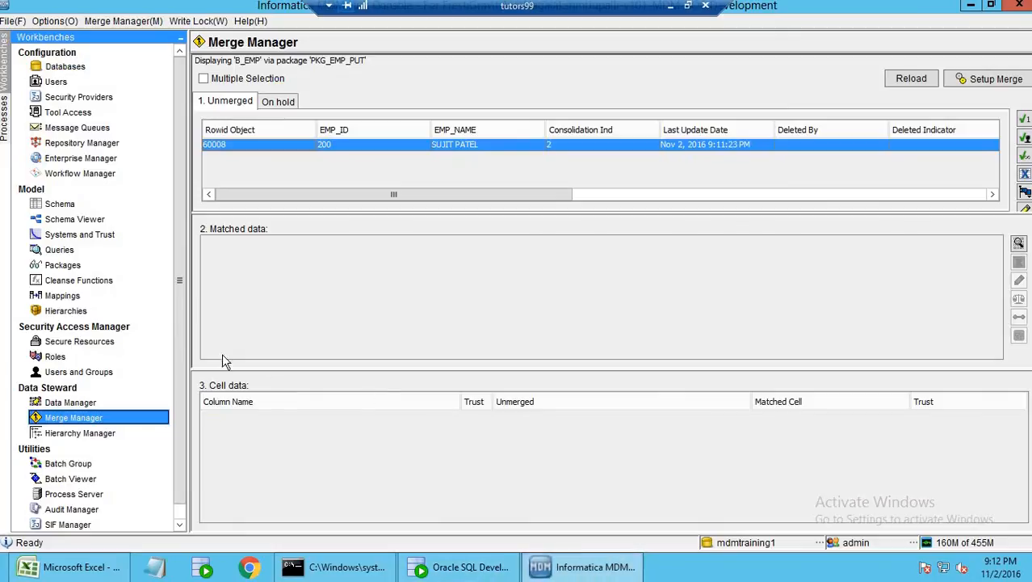
{"action": "left_click", "coordinate": [113, 234]}
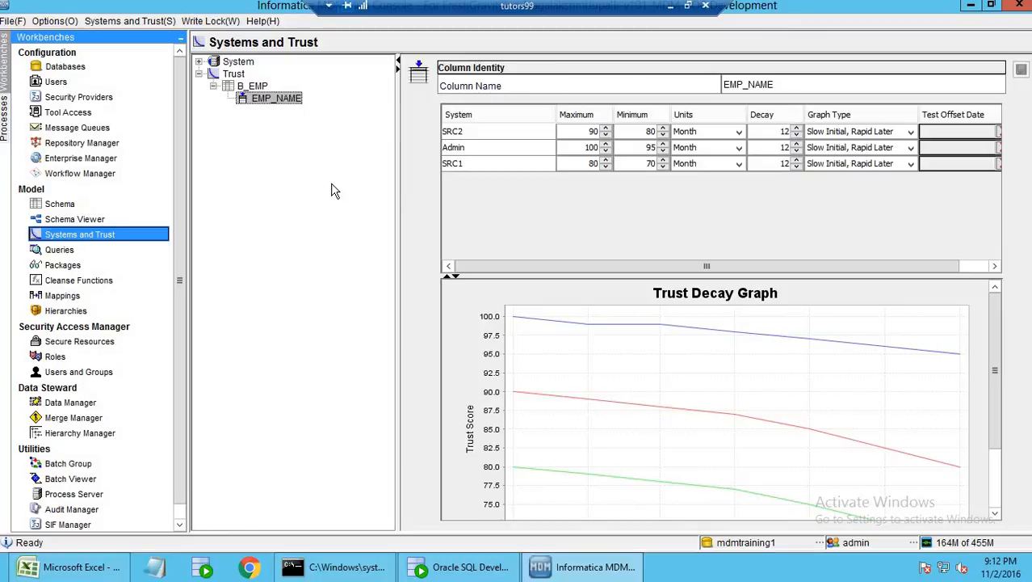
Minimize the remote session and local windows to view the local desktop's training contact details, and return to the remote session to show its desktop
{"action": "left_click", "coordinate": [670, 5]}
{"action": "left_click", "coordinate": [951, 6]}
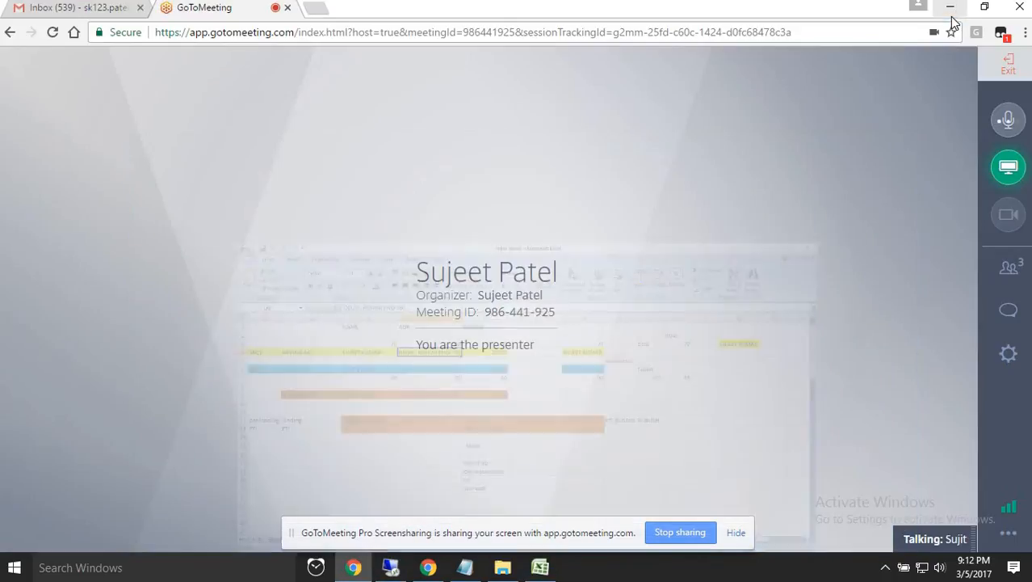
{"action": "left_click", "coordinate": [947, 8]}
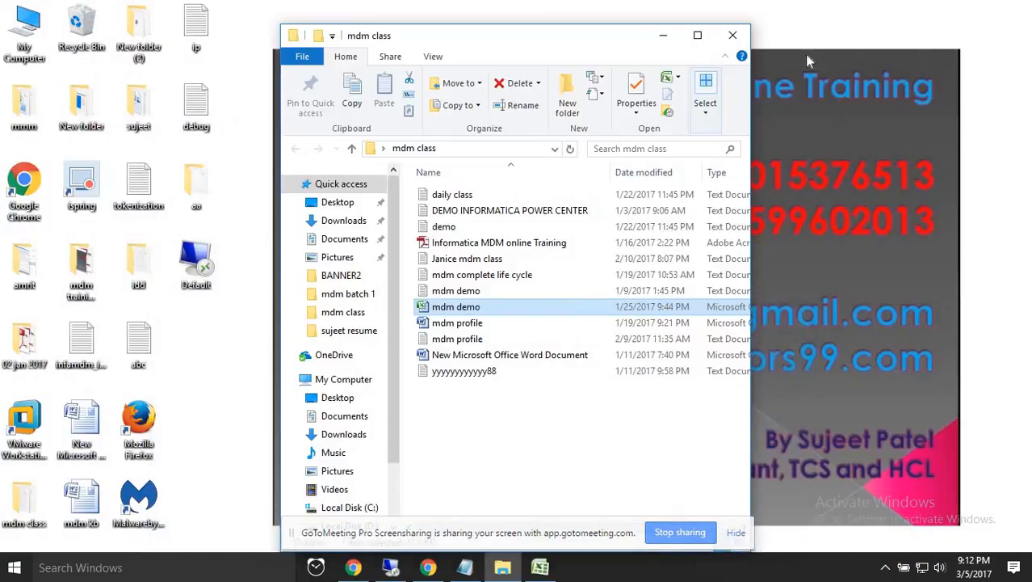
{"action": "left_click", "coordinate": [662, 37]}
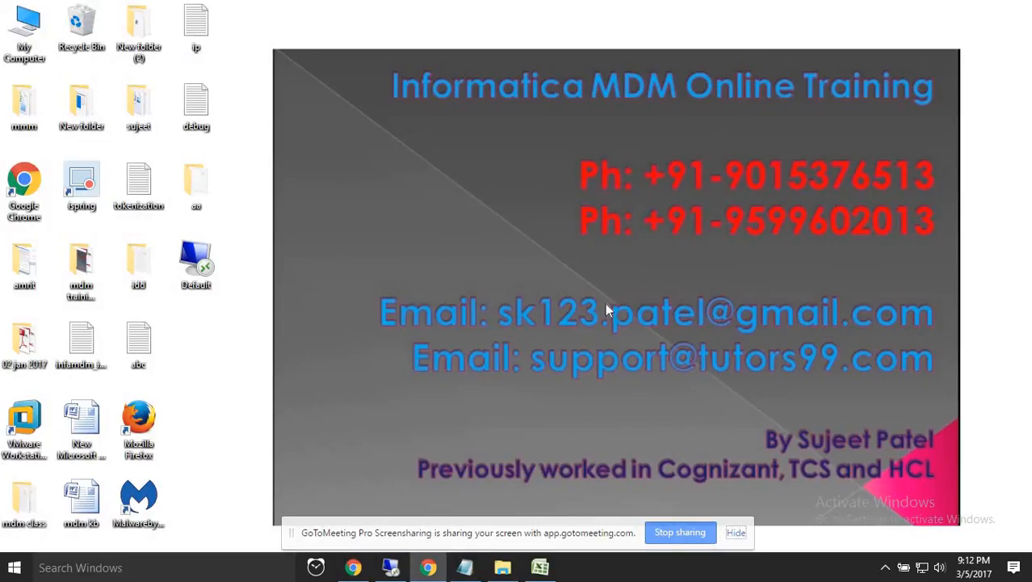
{"action": "left_click", "coordinate": [390, 567]}
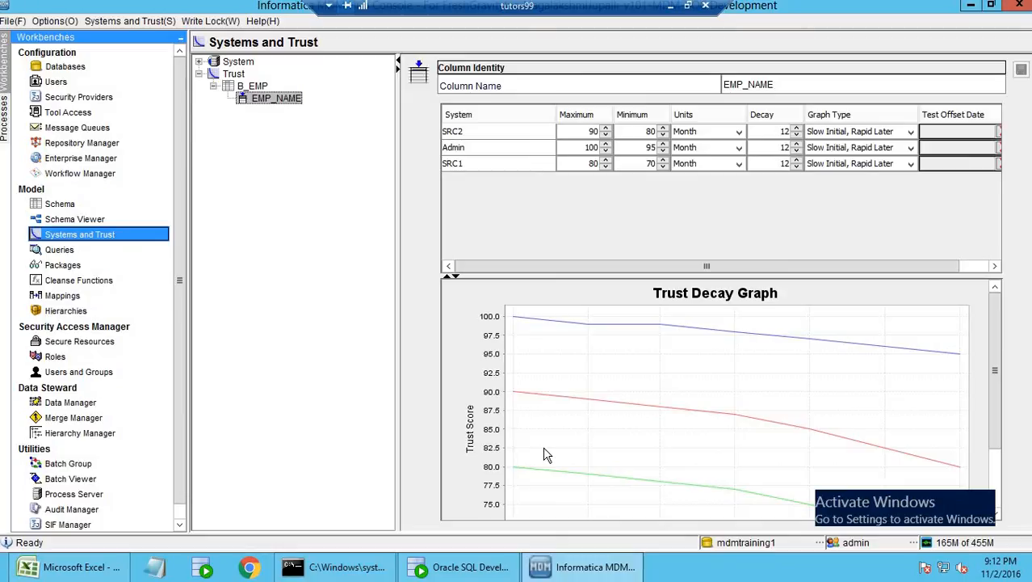
{"action": "key", "text": "super+d"}
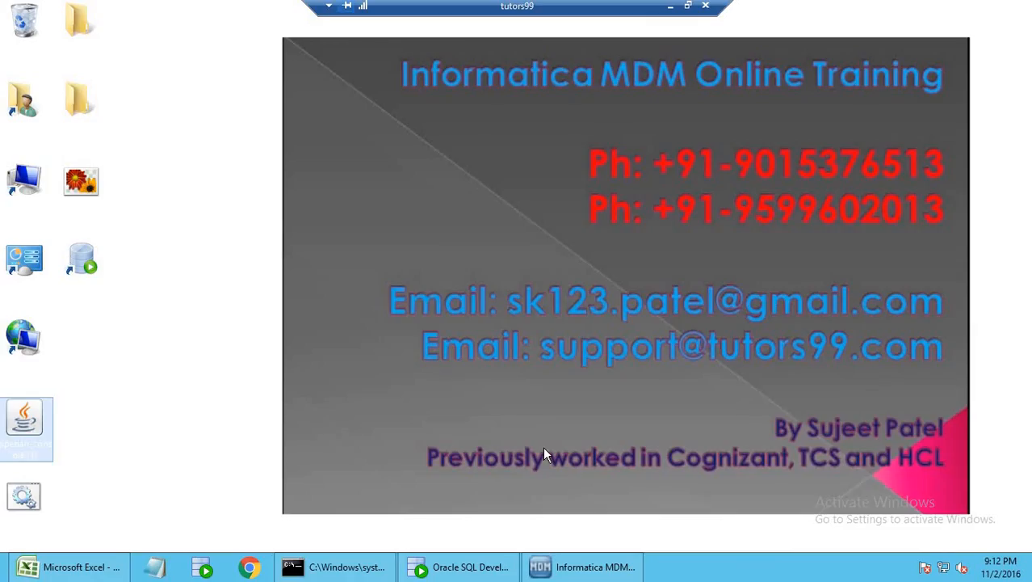